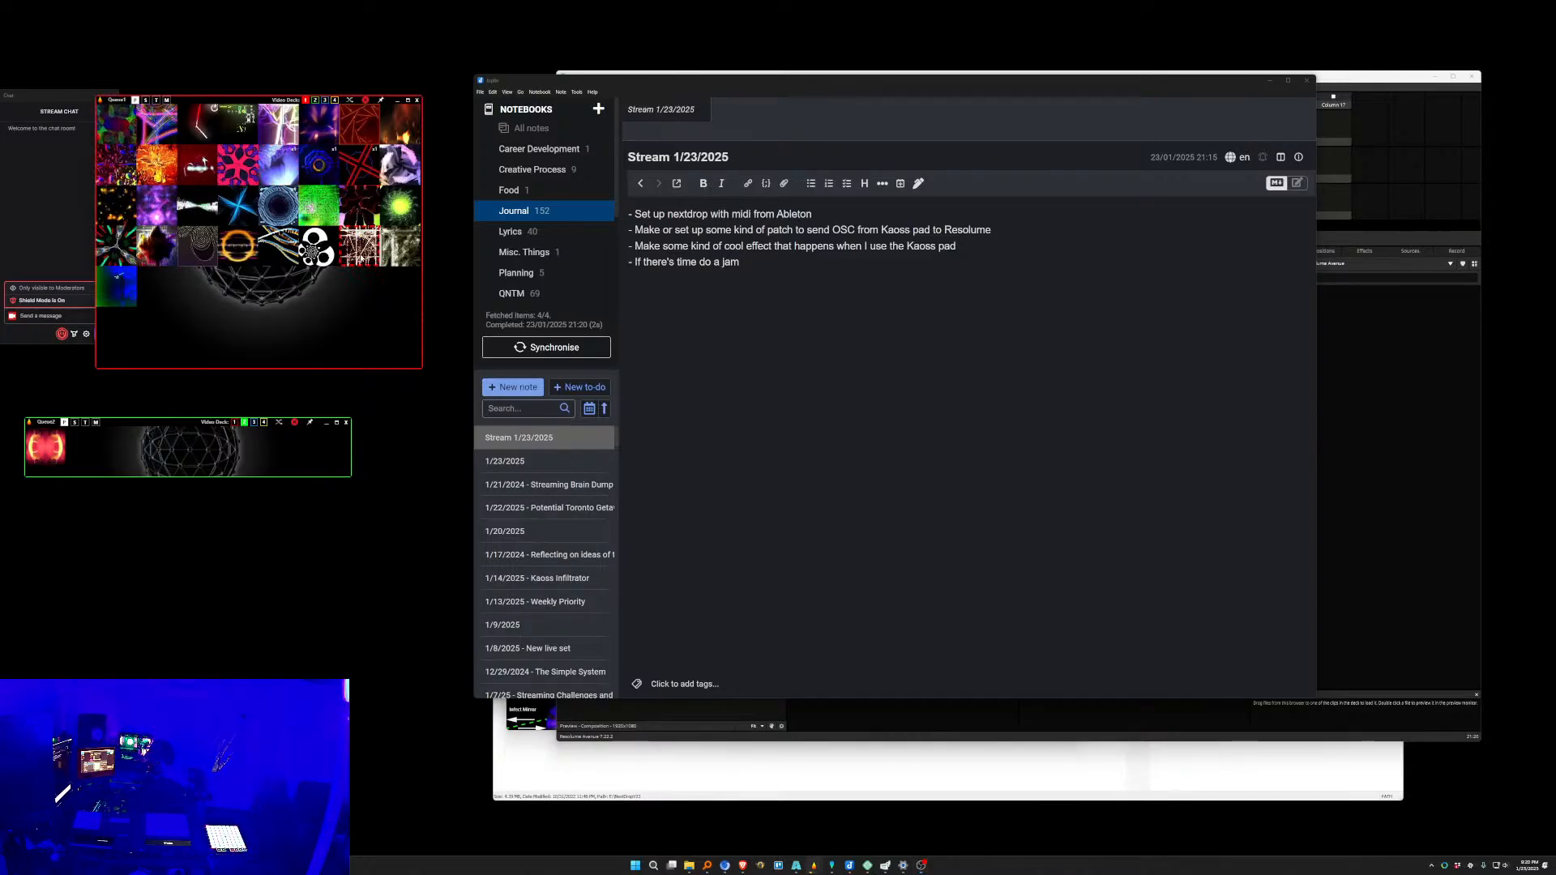
mouse_move(280, 205)
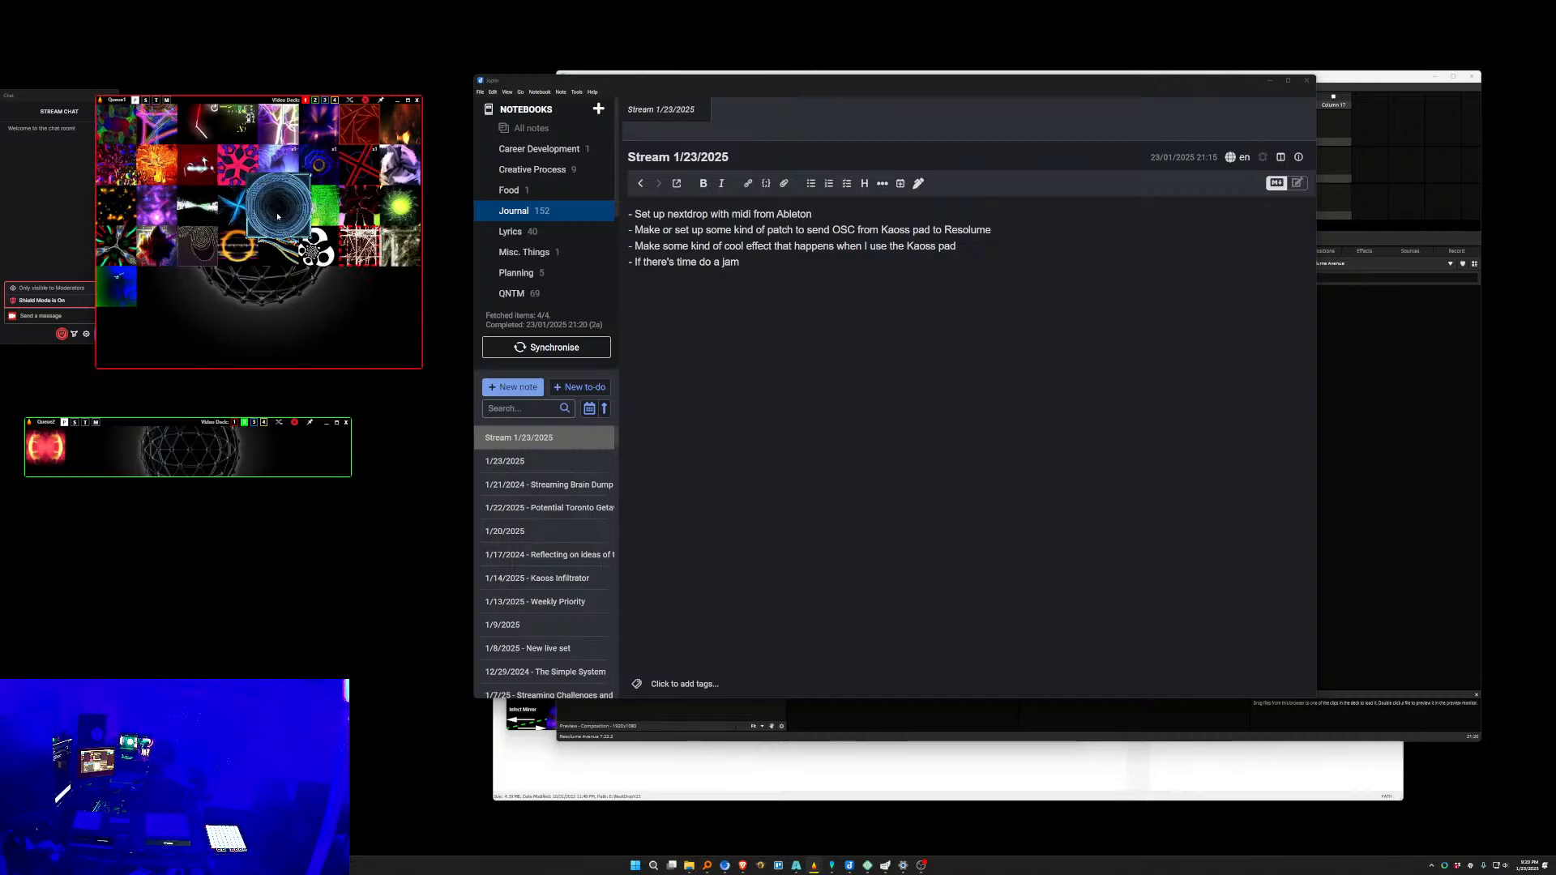
mouse_move(284, 247)
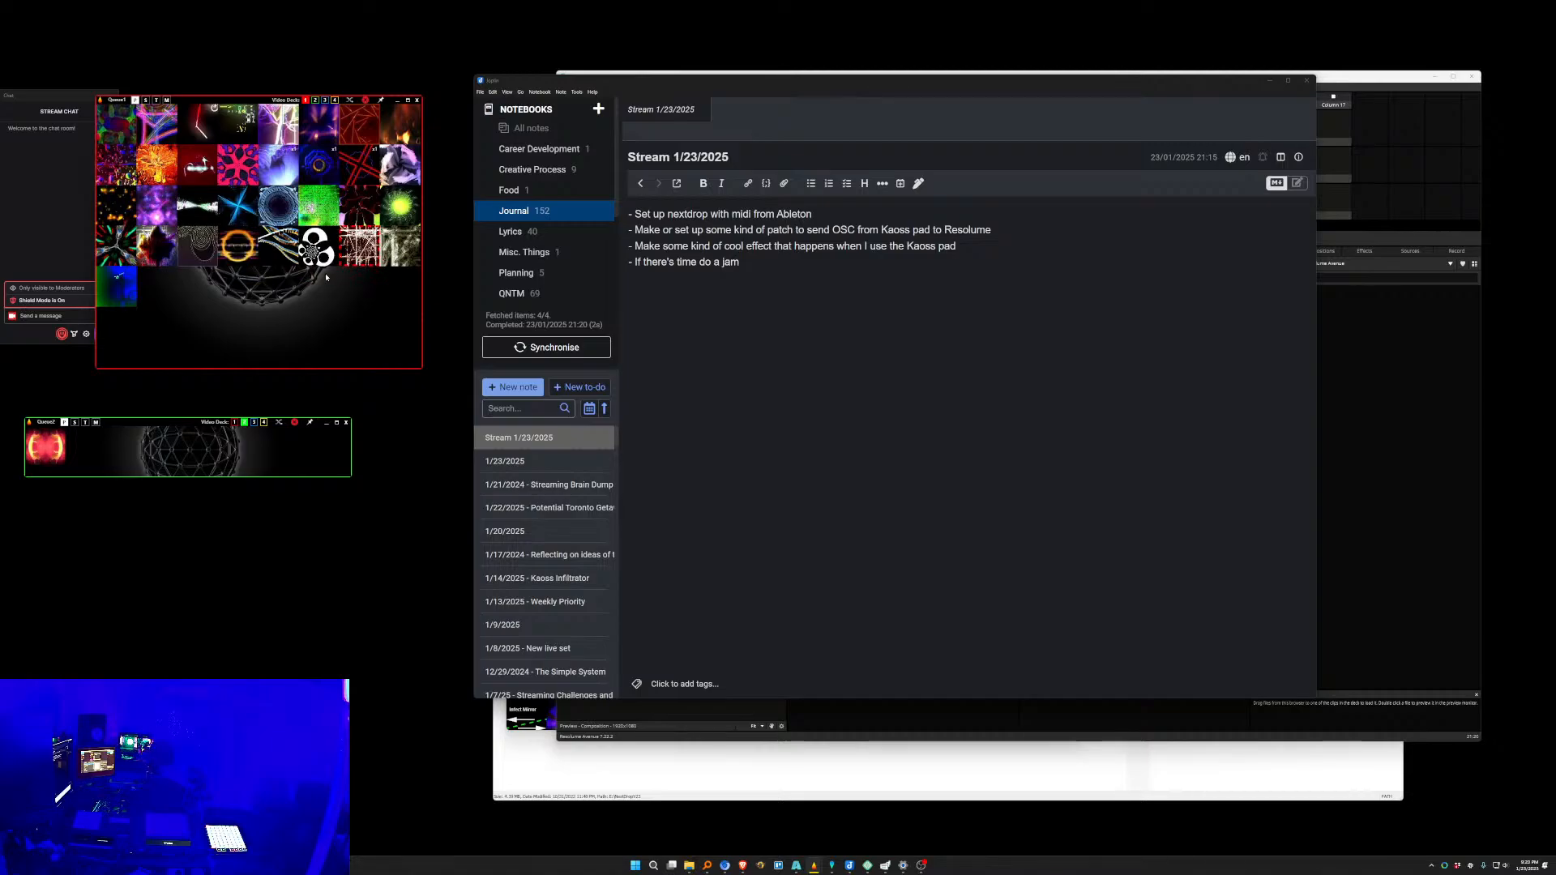
mouse_move(320, 188)
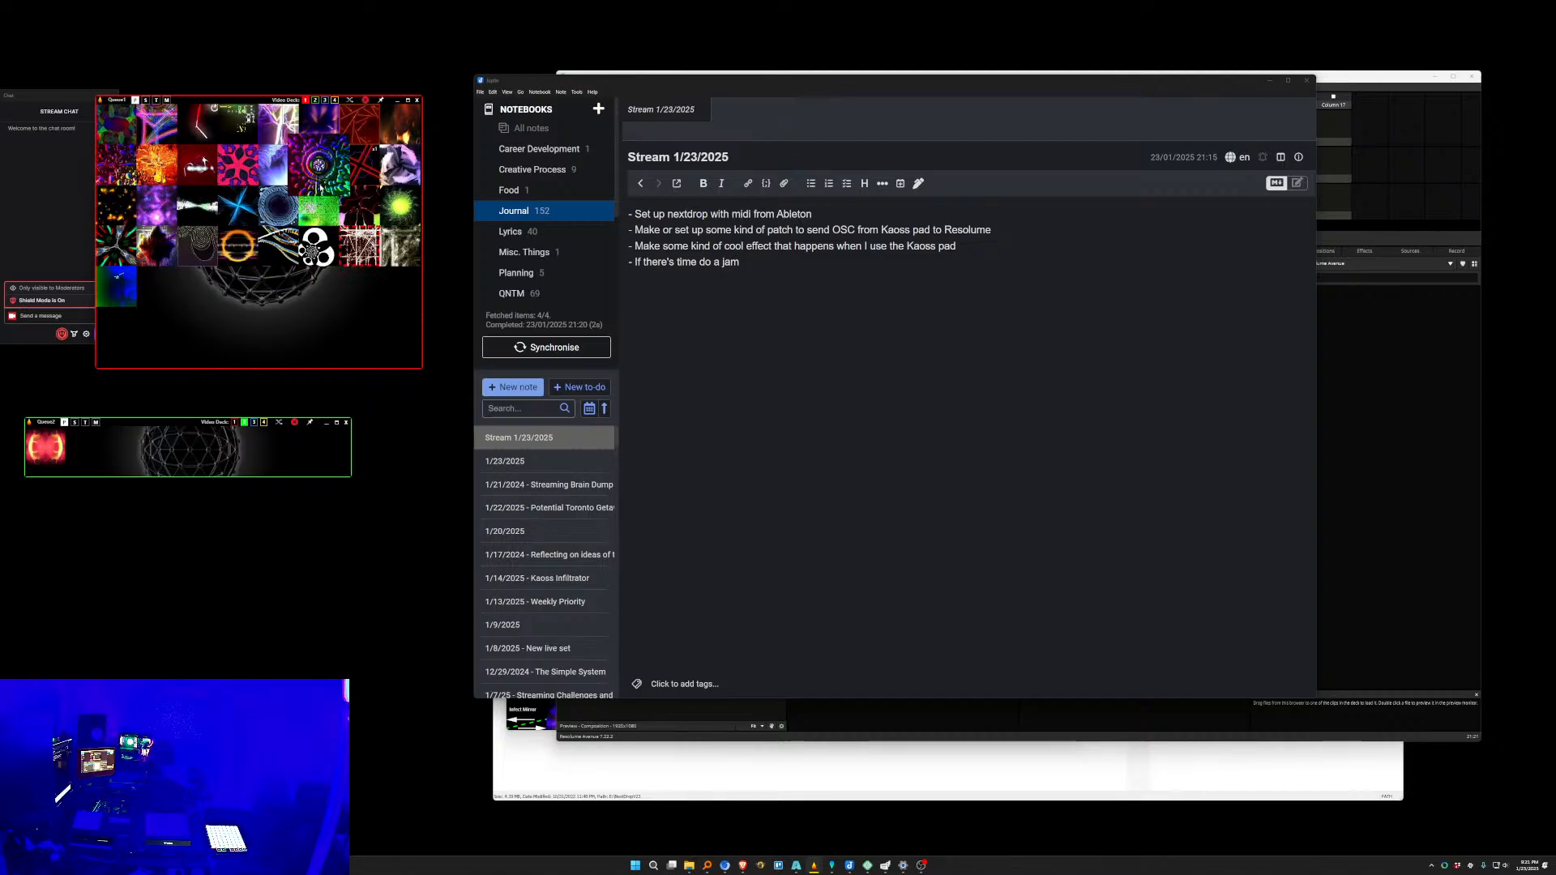
mouse_move(187, 175)
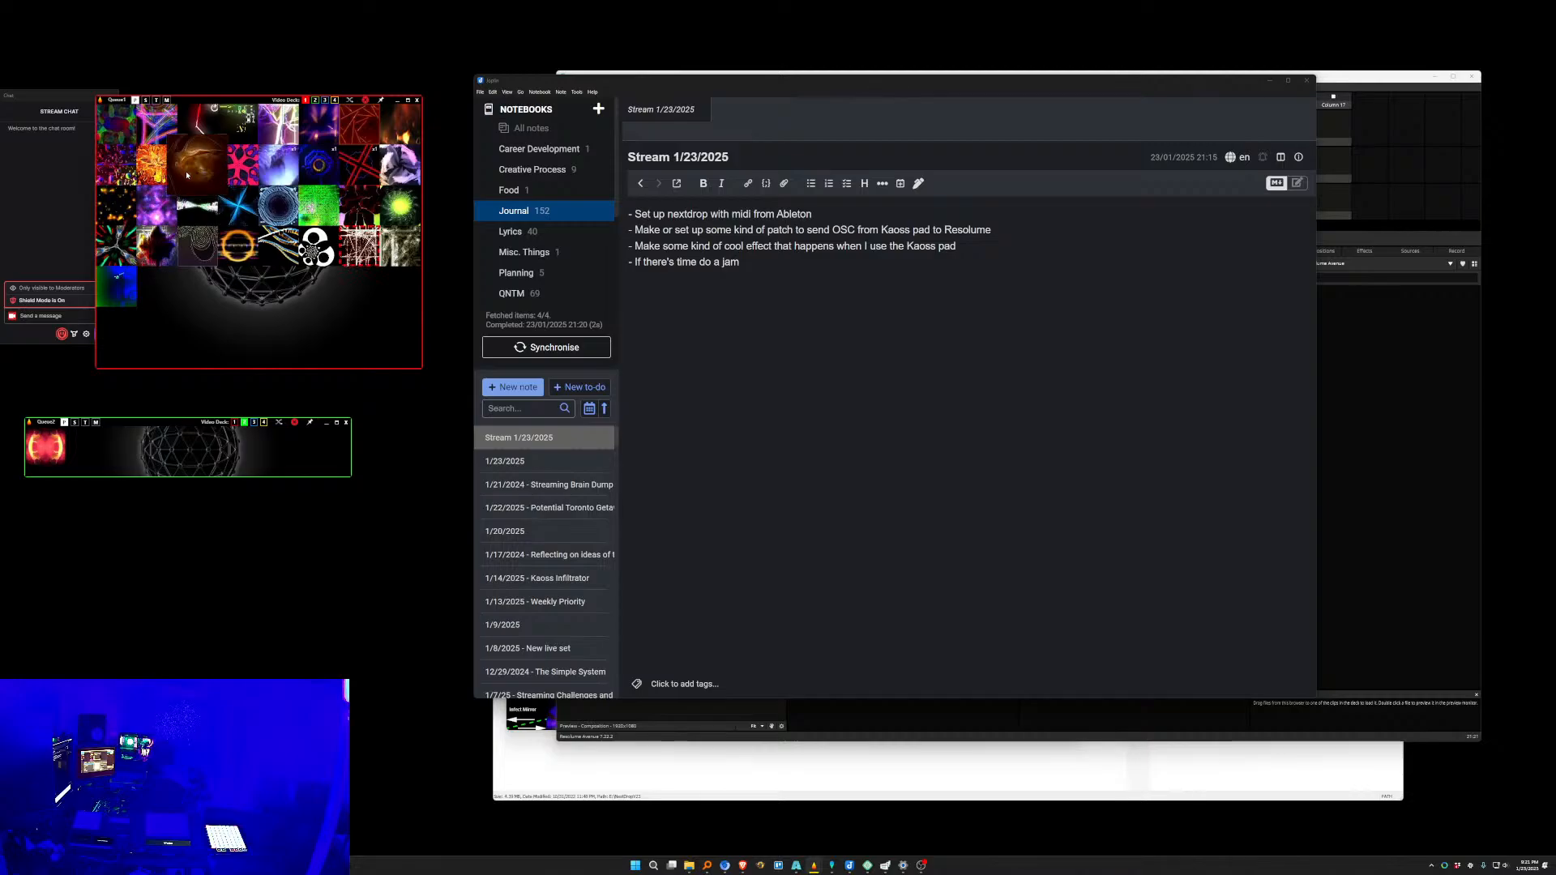
mouse_move(142, 181)
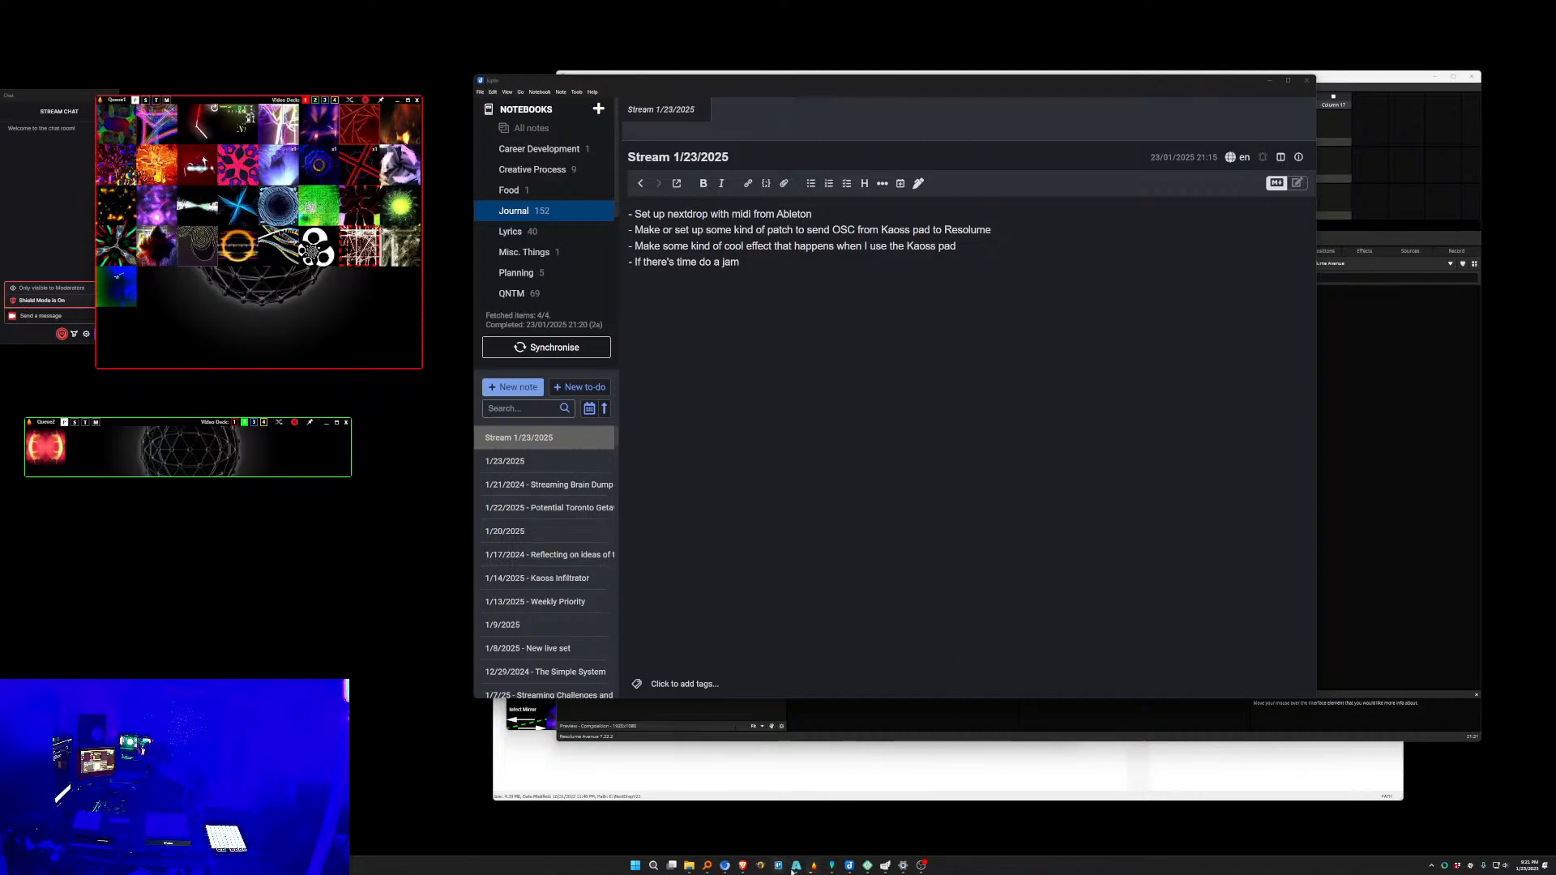
Switch to the Resolume Avenue main window and move it toward the NestDrop queue windows.
mouse_move(800, 869)
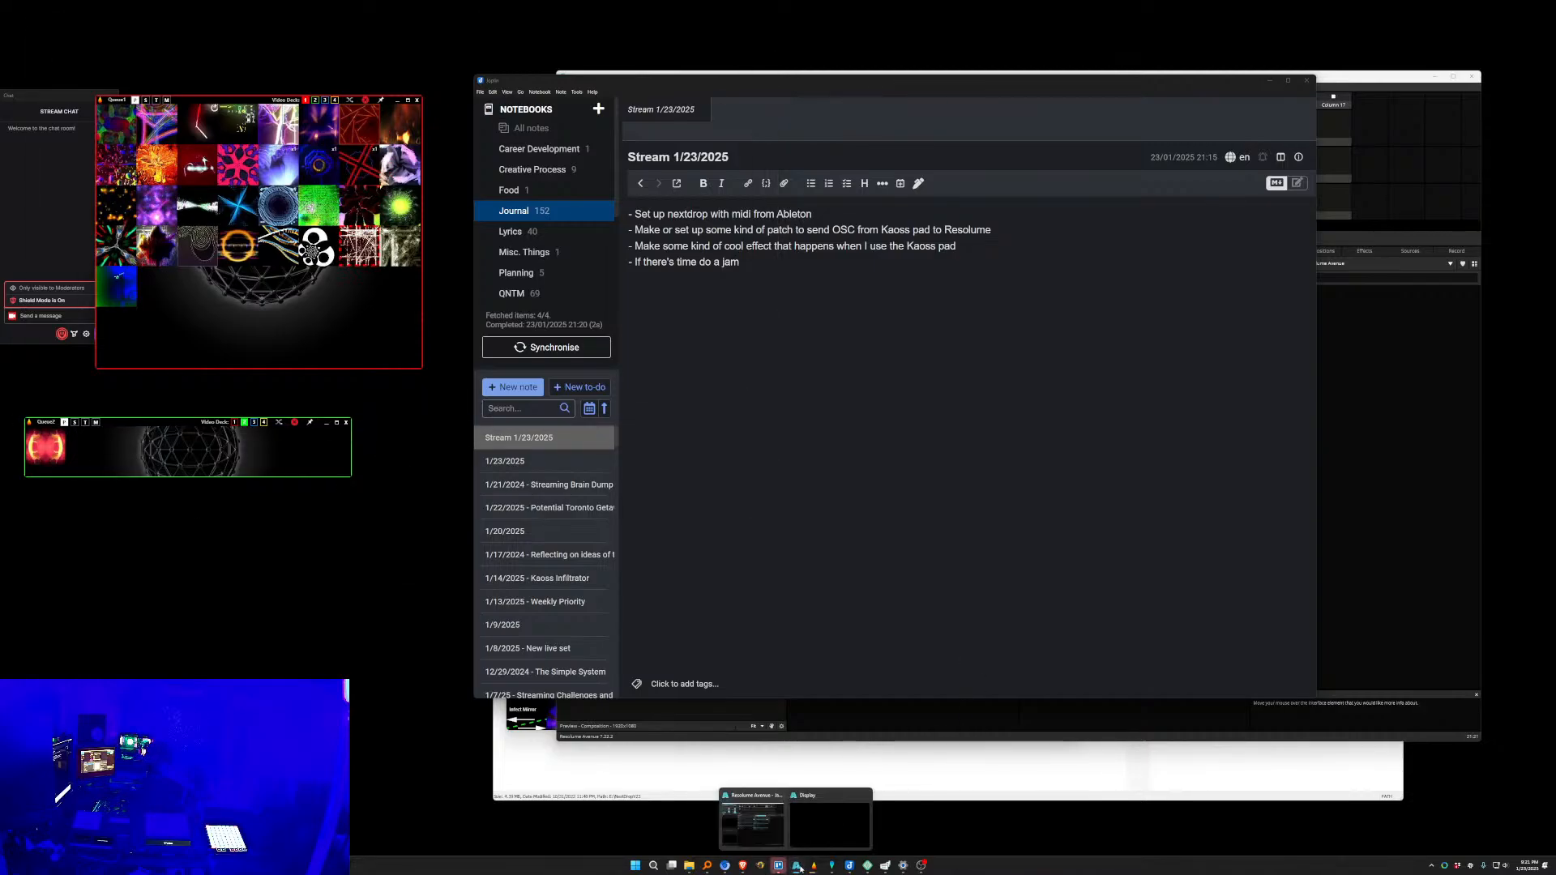
click(762, 838)
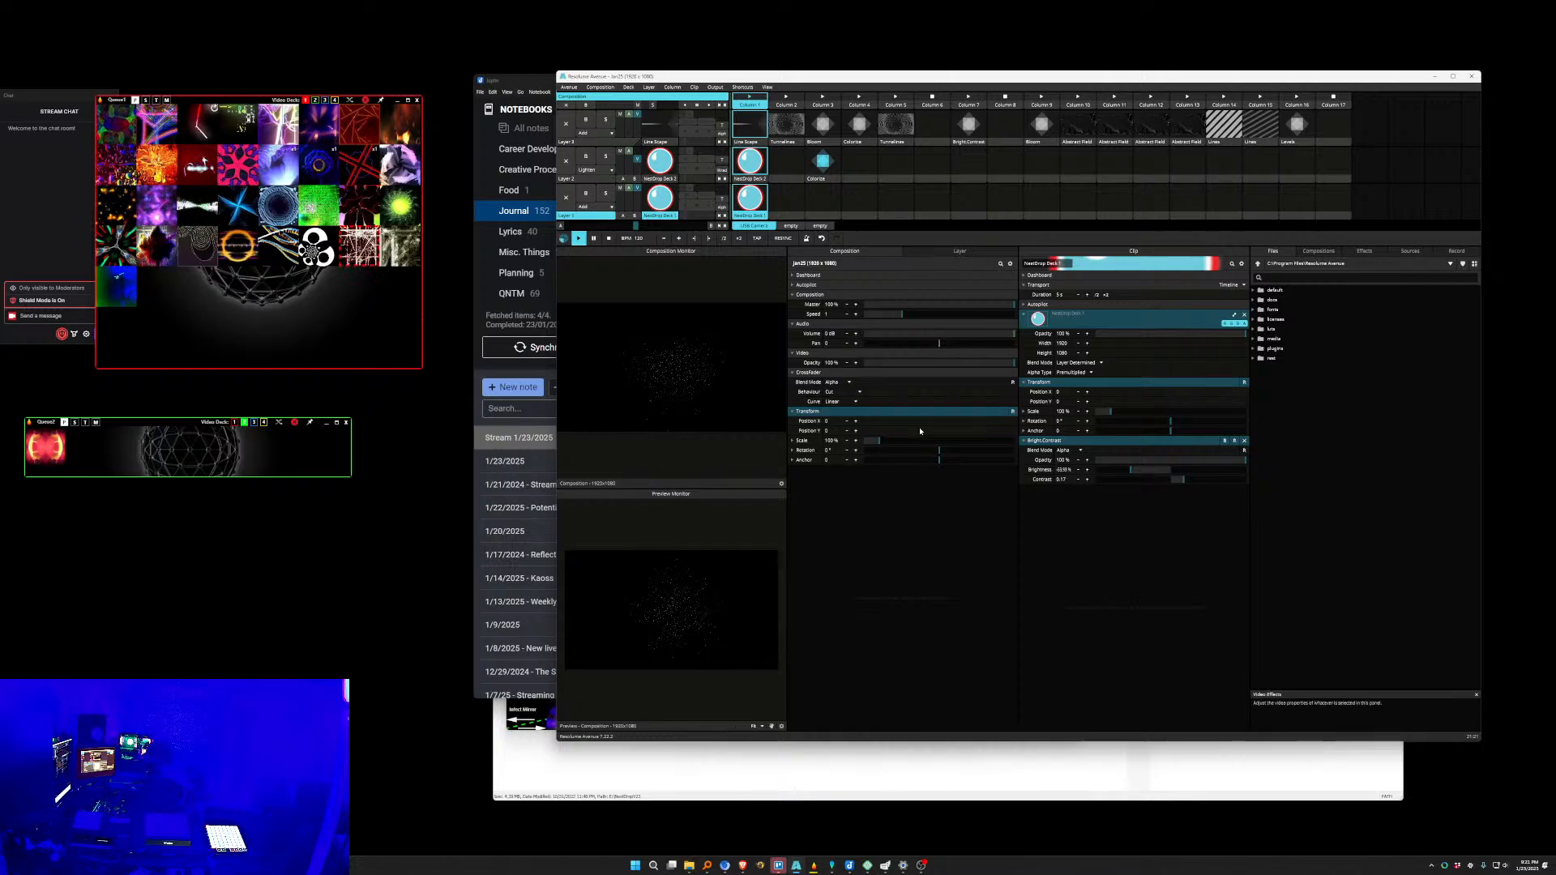
drag(900, 83, 772, 95)
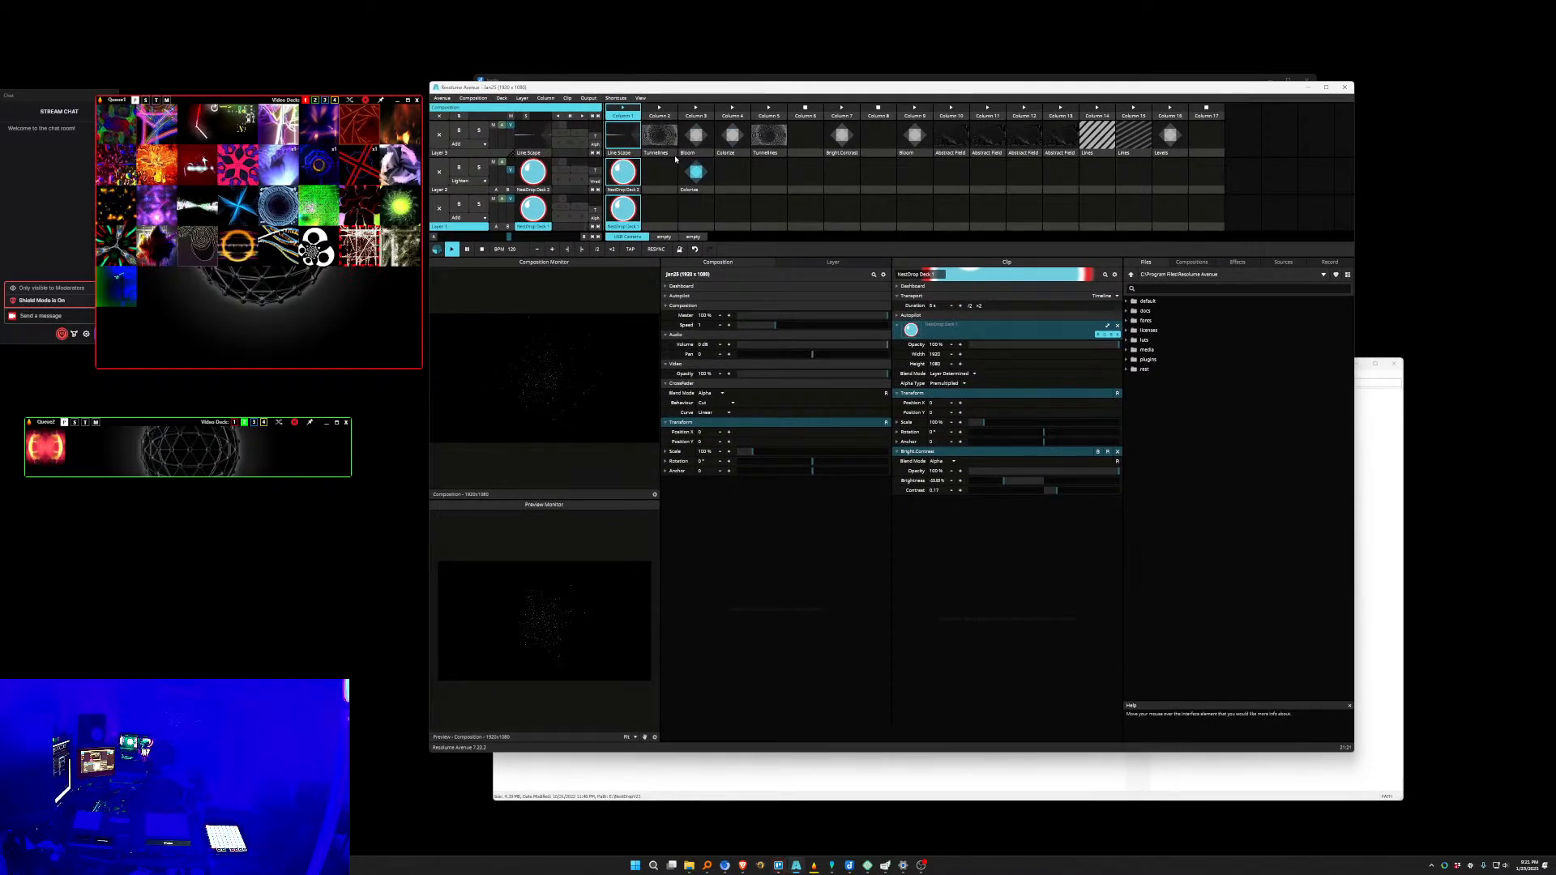
Inspect the NestDrop Deck 1 and Deck 2 clips in Column 1 and trigger the whole column.
click(623, 173)
click(622, 209)
click(622, 190)
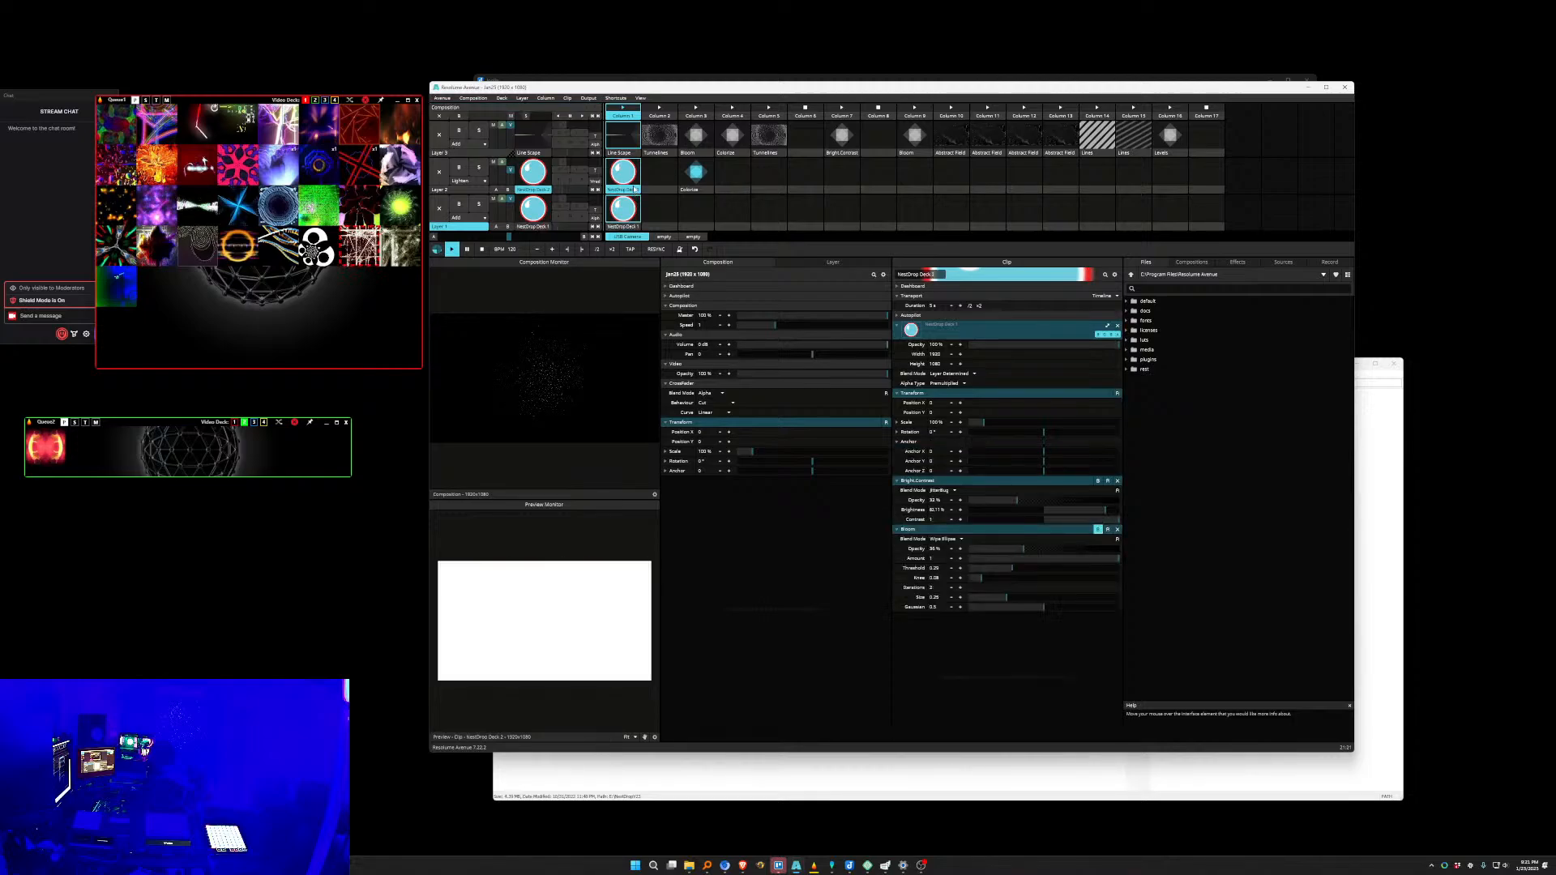
click(625, 142)
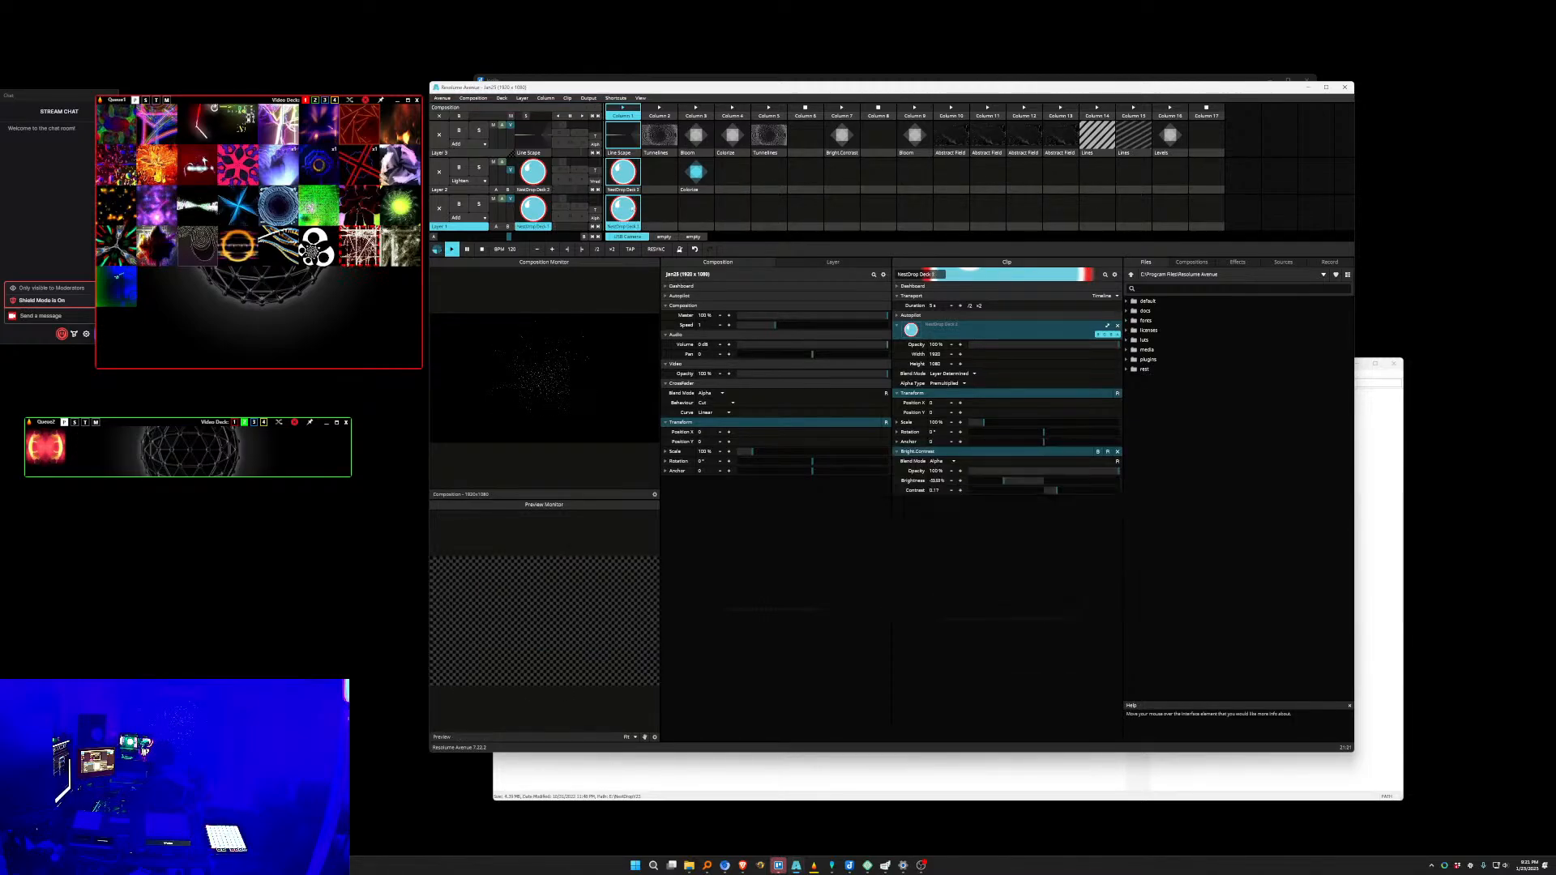
click(625, 108)
Bring the NestDrop Deck 2 output window forward and place it over Resolume's Preview Monitor.
key(alt+Tab)
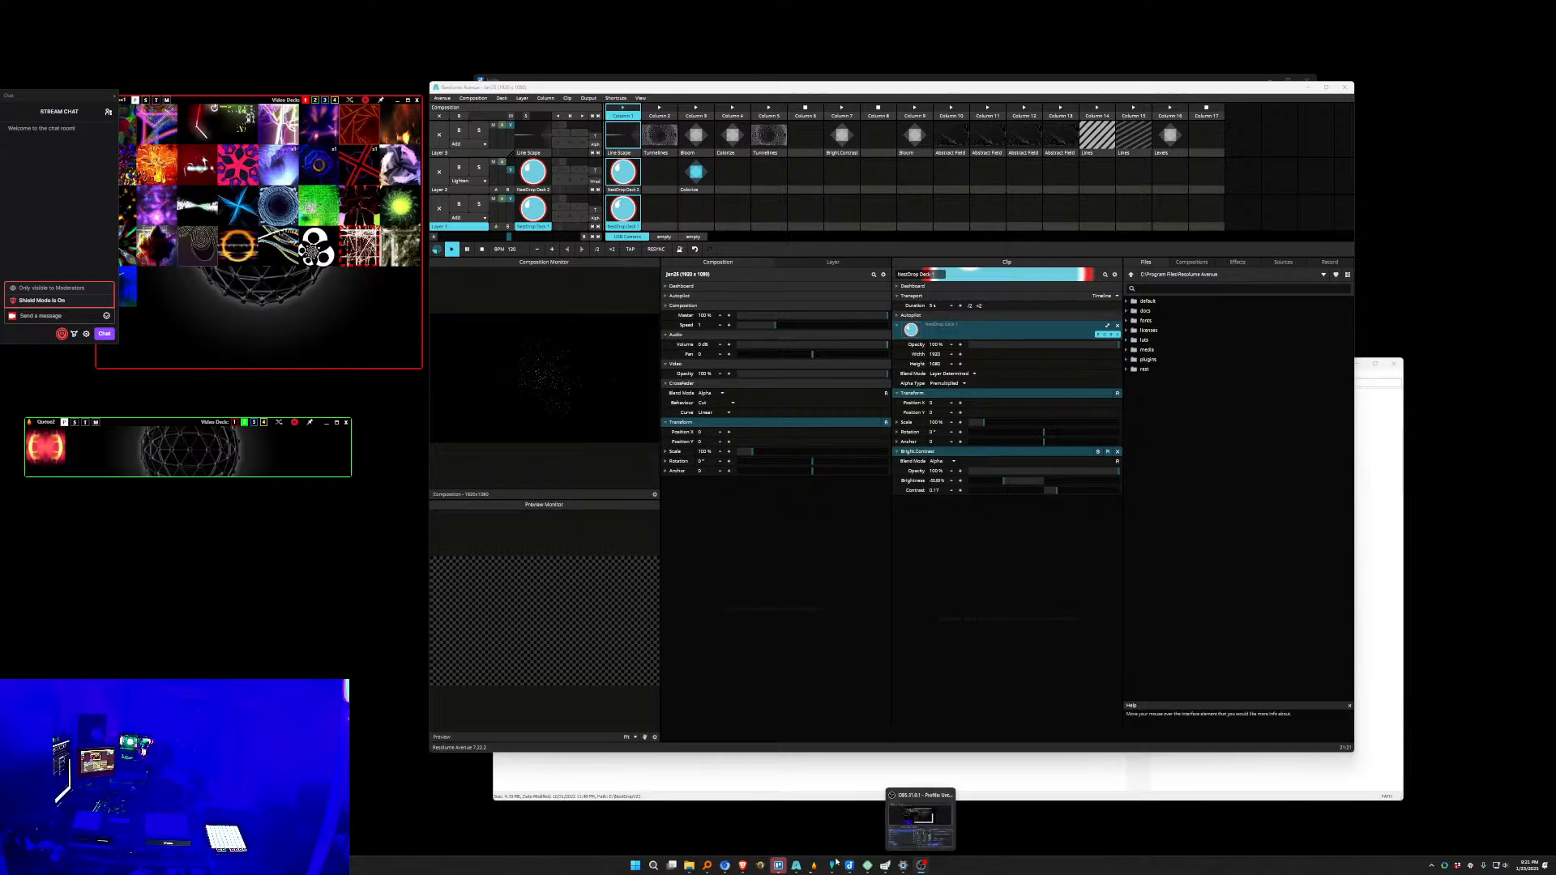
mouse_move(814, 866)
mouse_move(863, 820)
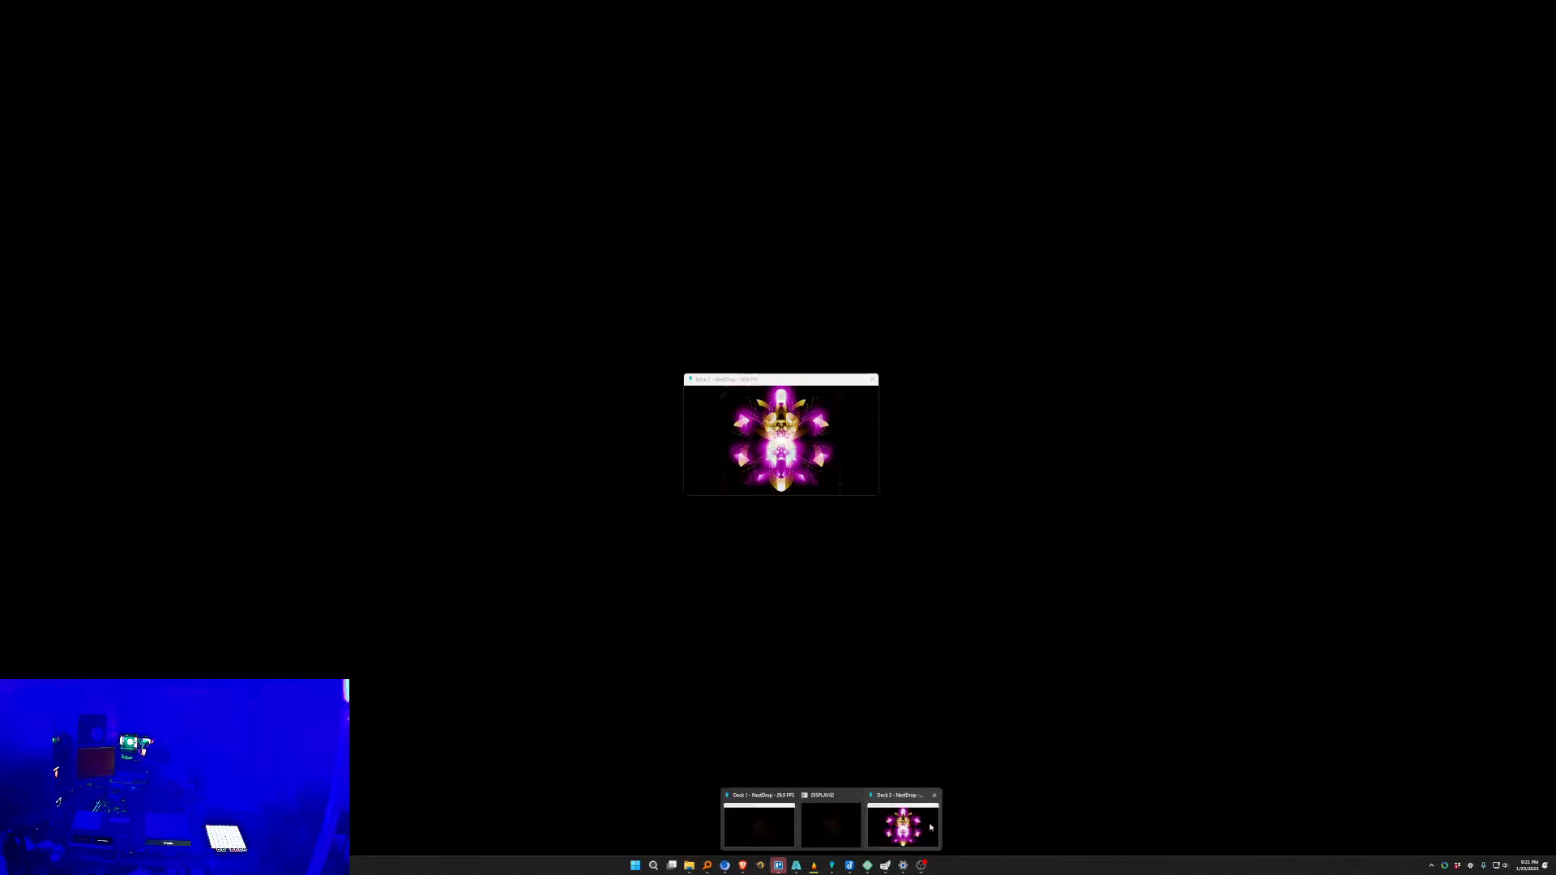
click(904, 823)
drag(770, 389, 517, 571)
Bring the NestDrop Deck 1 output window forward and place it below the green-bordered queue window.
mouse_move(832, 866)
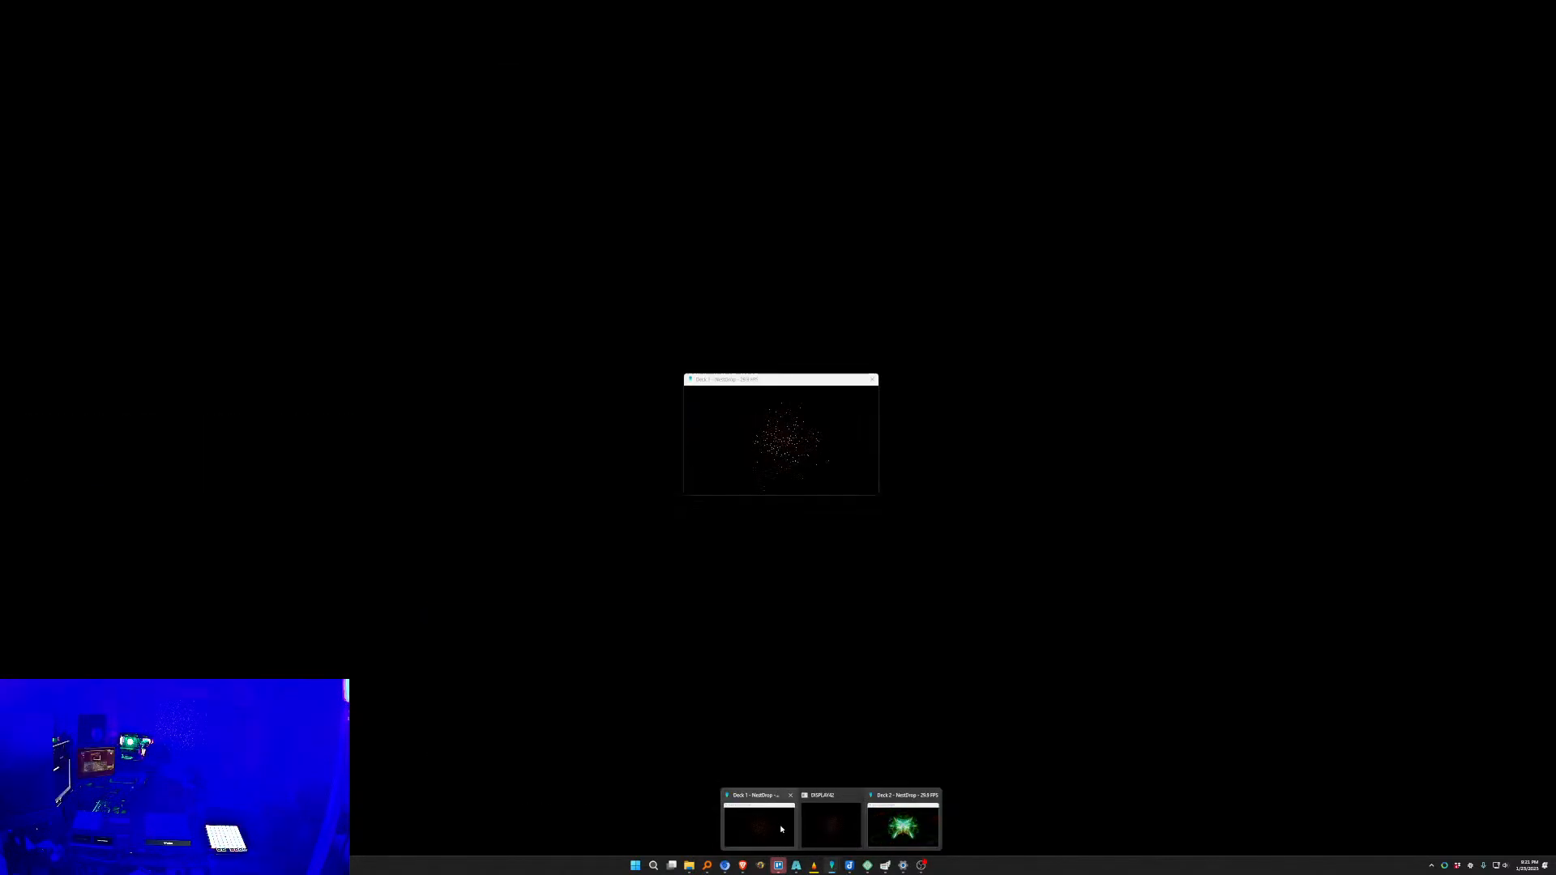
click(831, 819)
drag(737, 379, 238, 552)
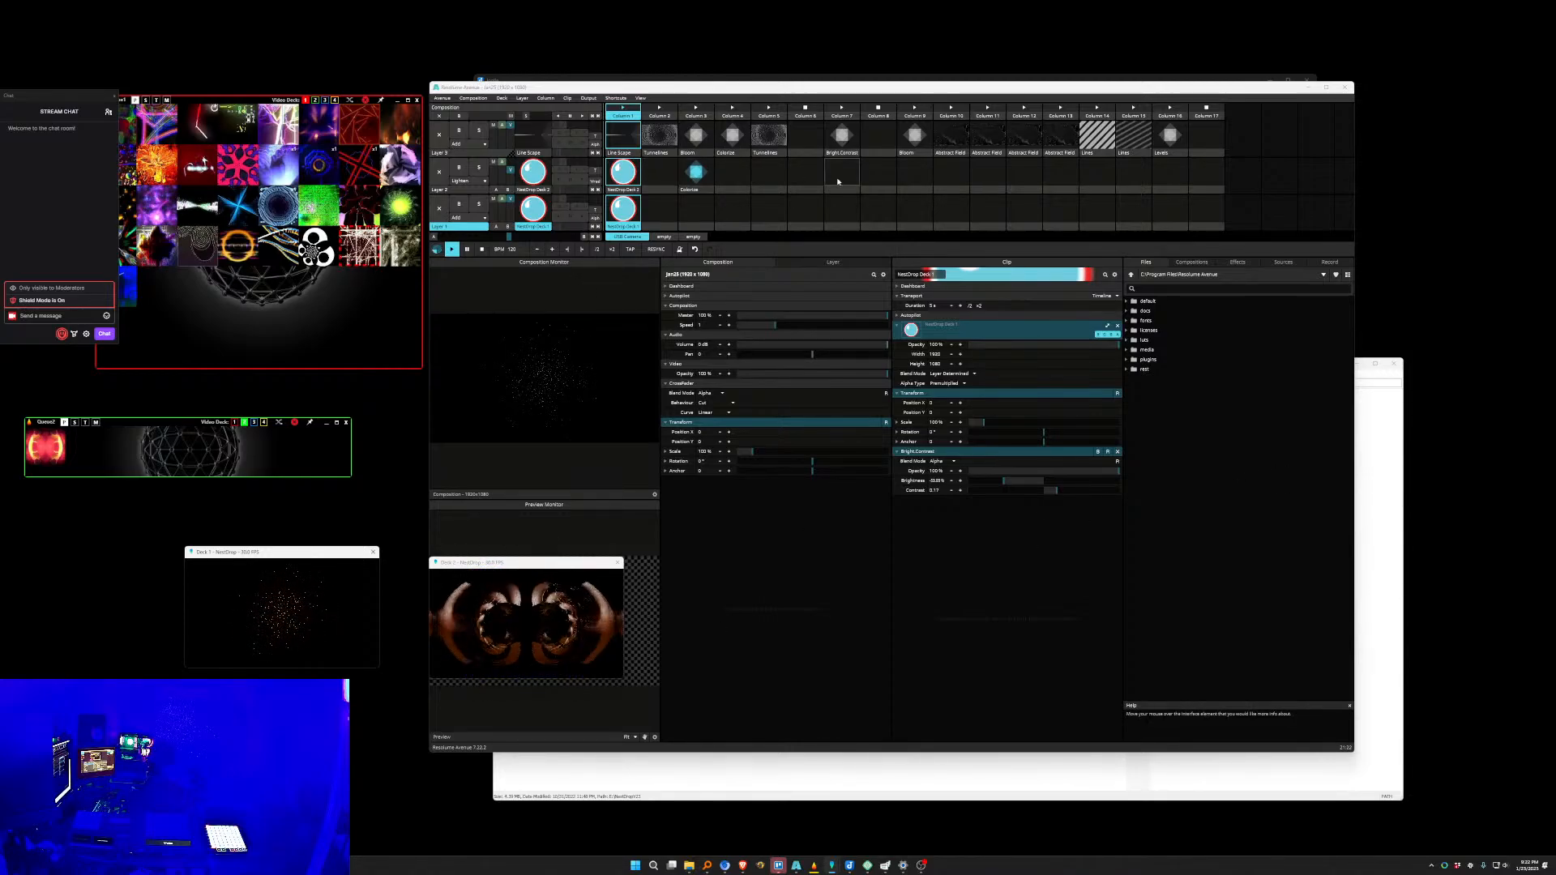
Trigger the Lines clip in Column 14 of Layer 3 and show the NestDrop Deck 2 clip's settings.
click(1100, 140)
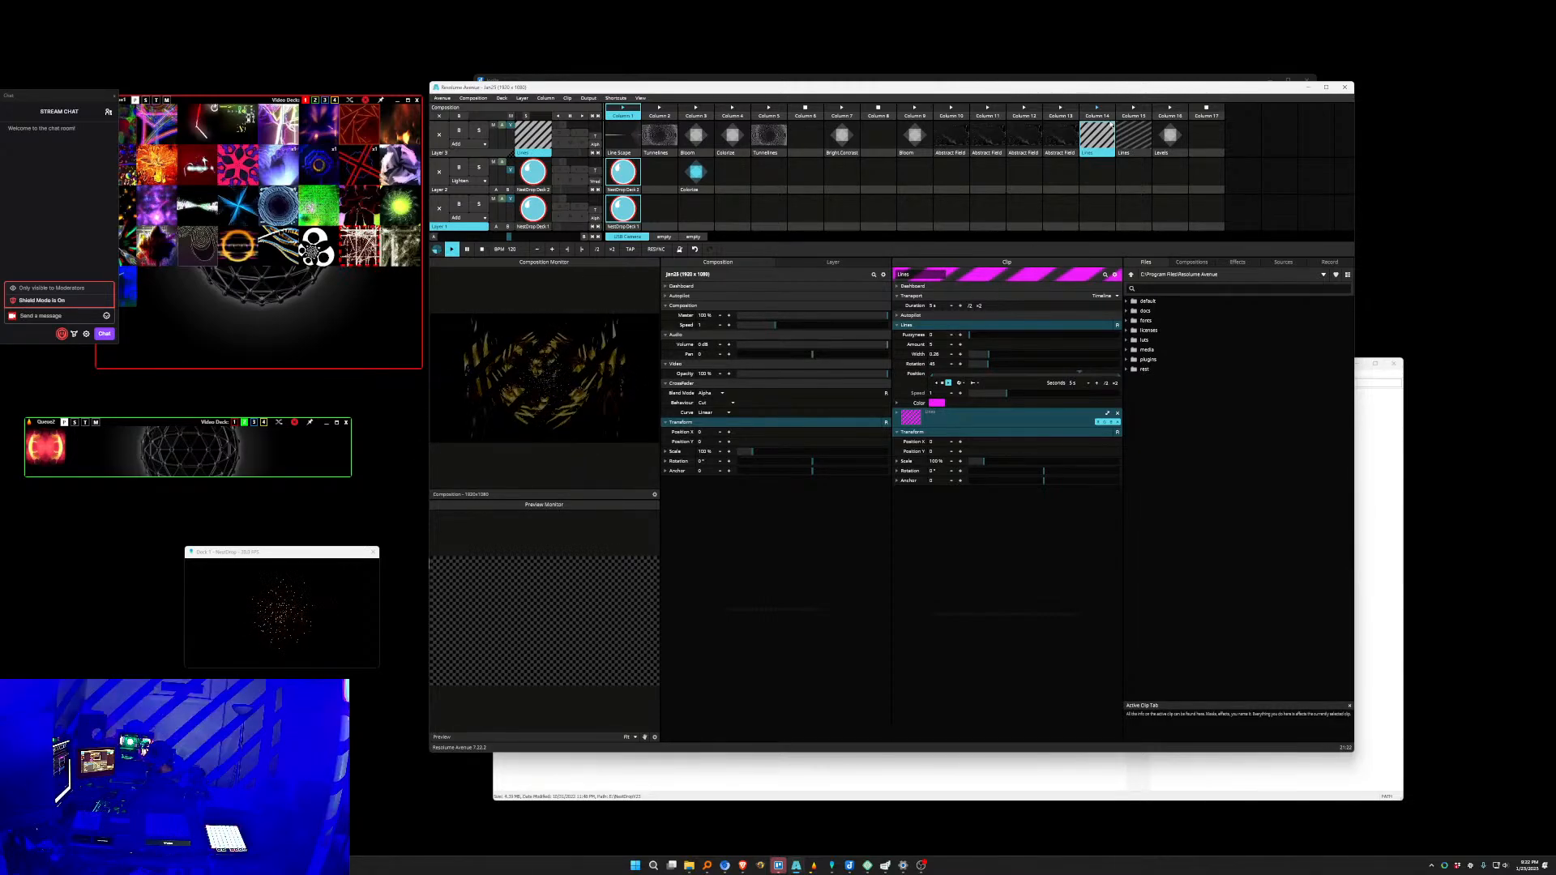
click(624, 190)
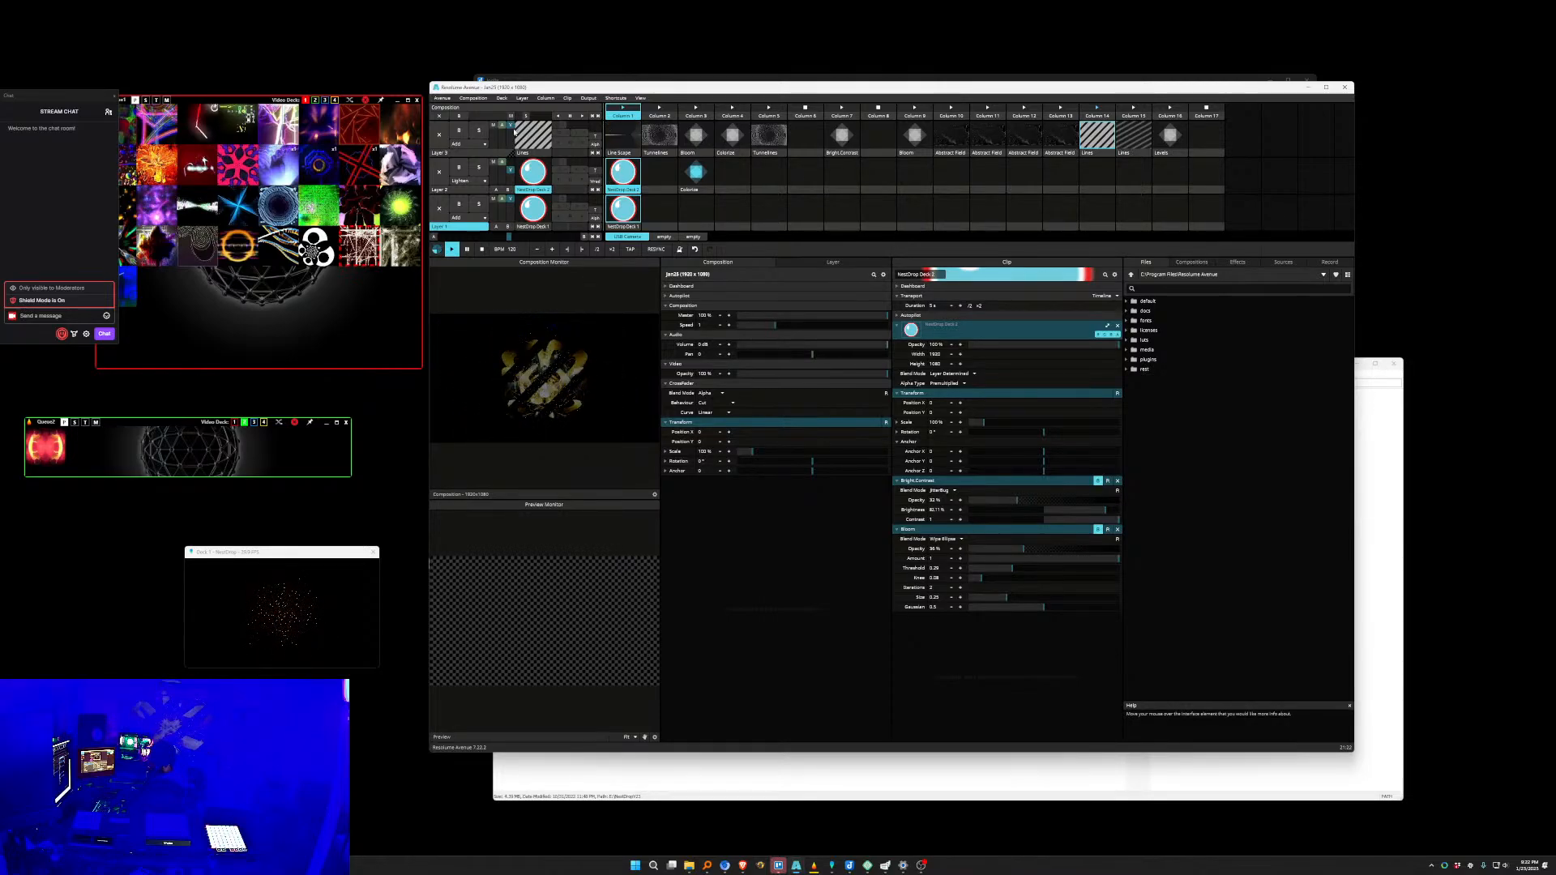
drag(510, 145, 512, 119)
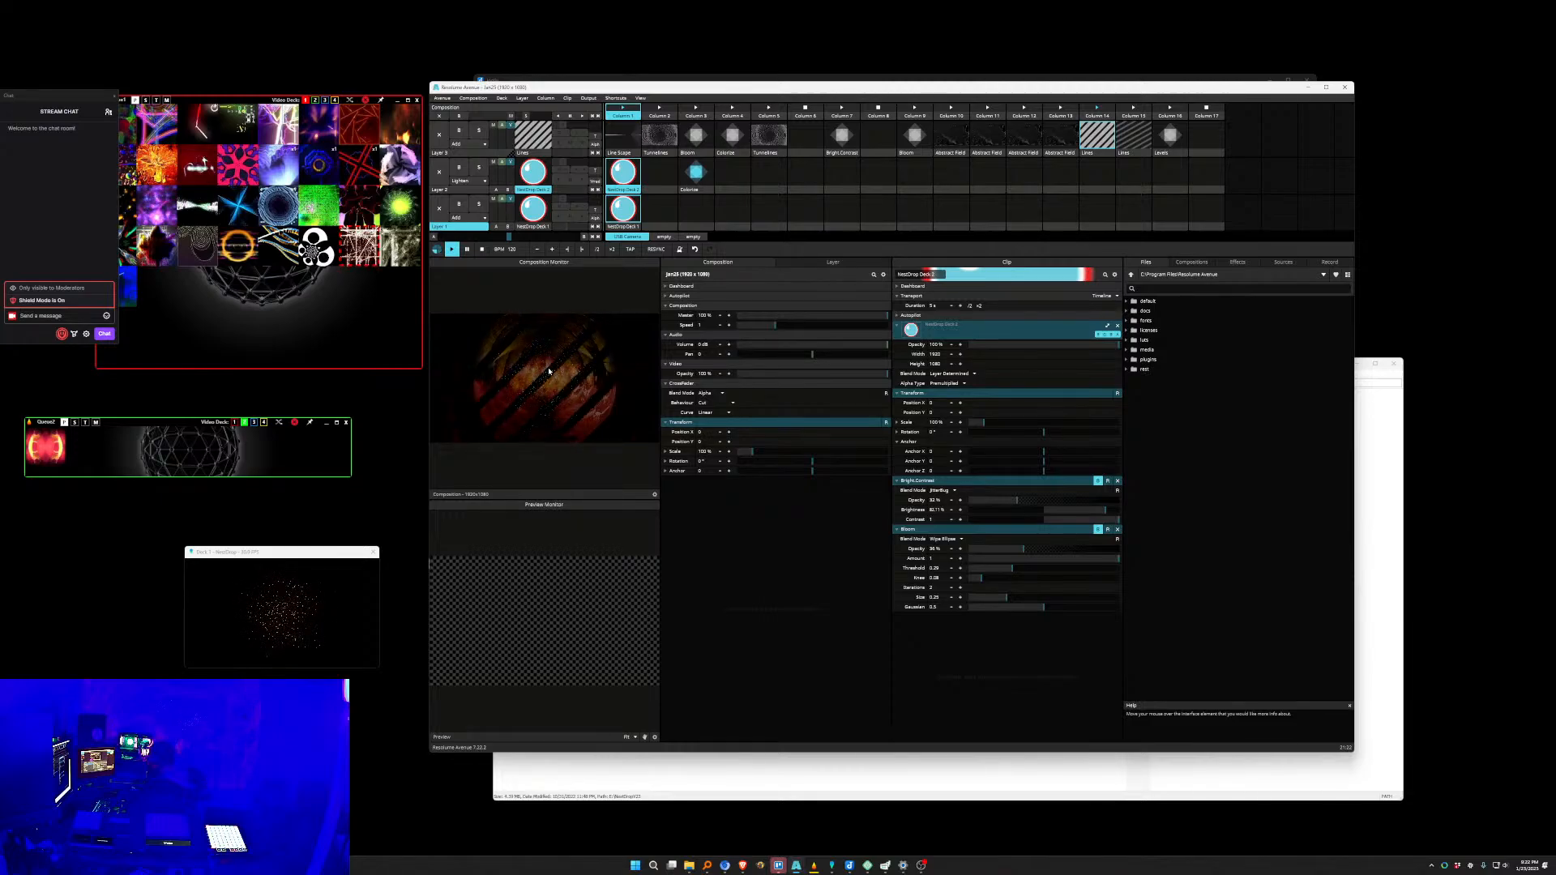
Audition the Colorize clip and the Column 15 Lines clip on Layer 3, ending on the Line Scope clip.
click(777, 147)
click(728, 142)
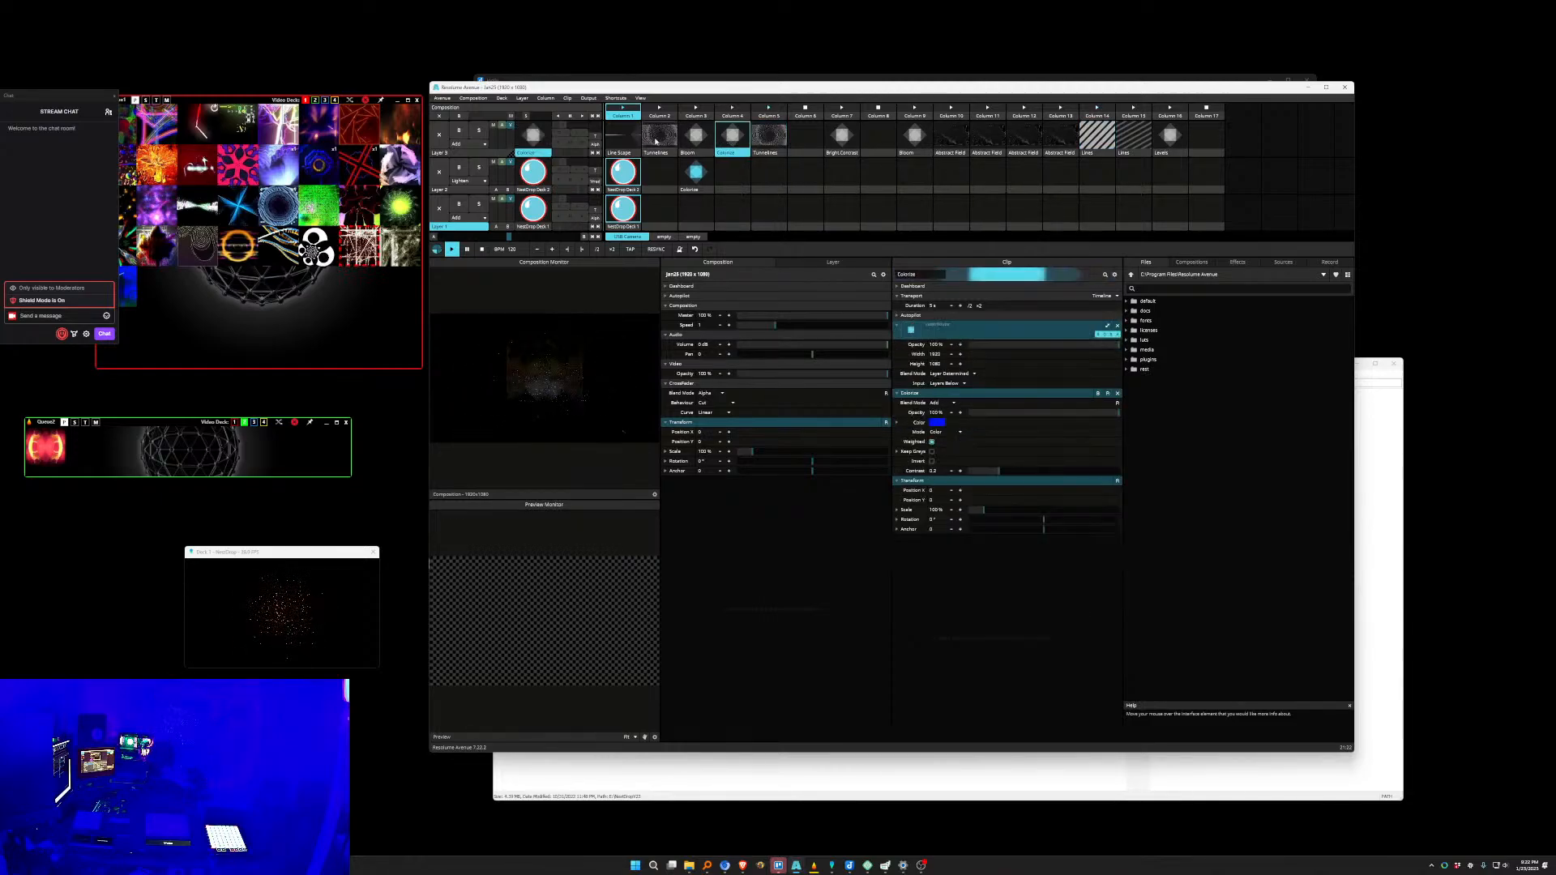
click(1143, 138)
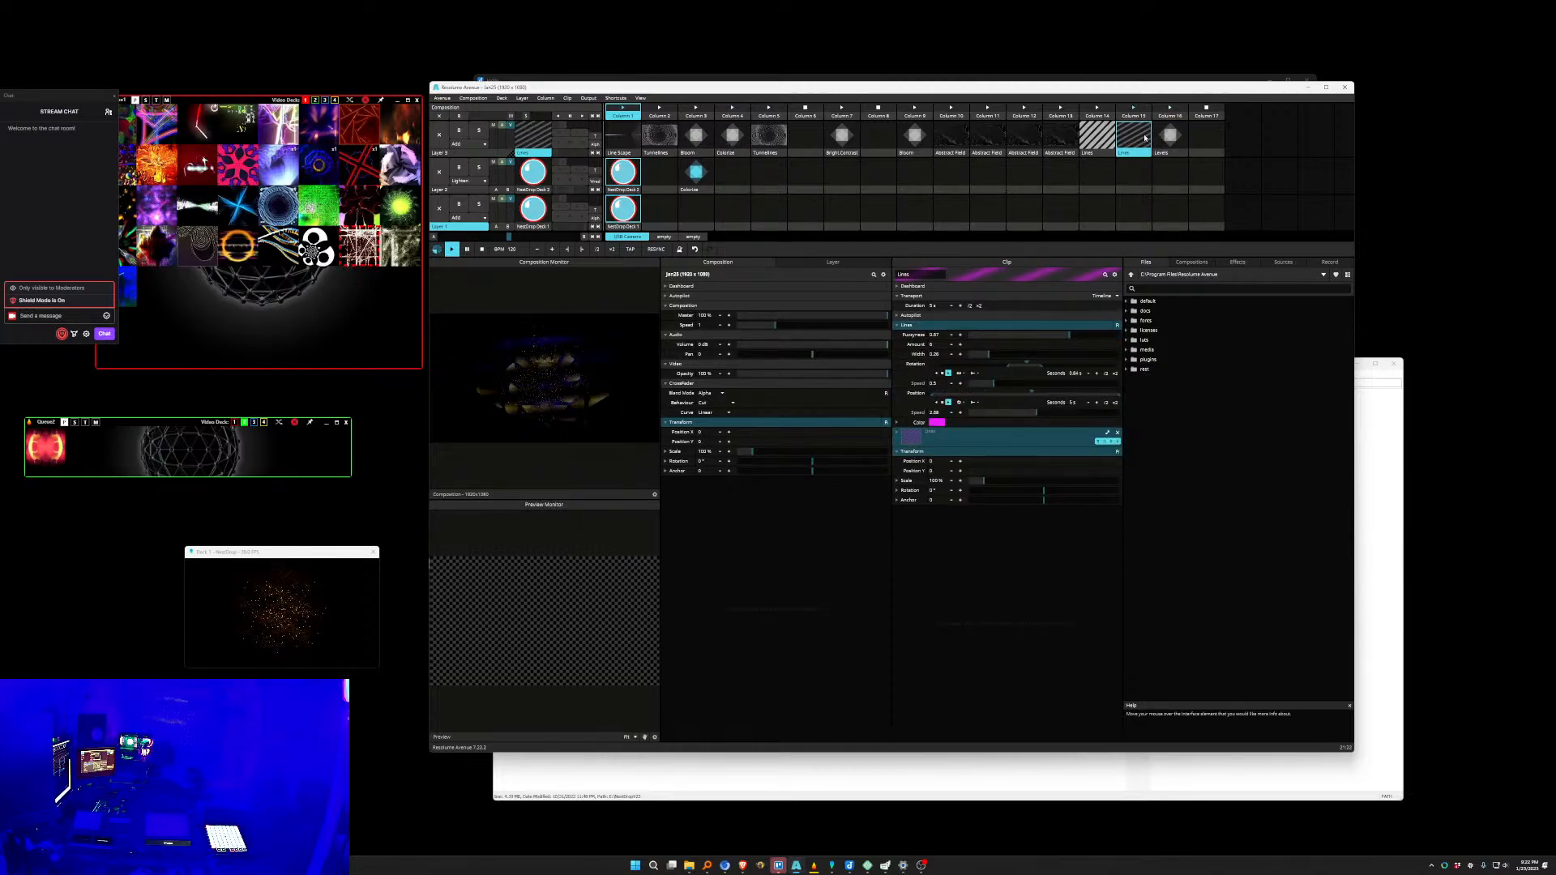
click(624, 138)
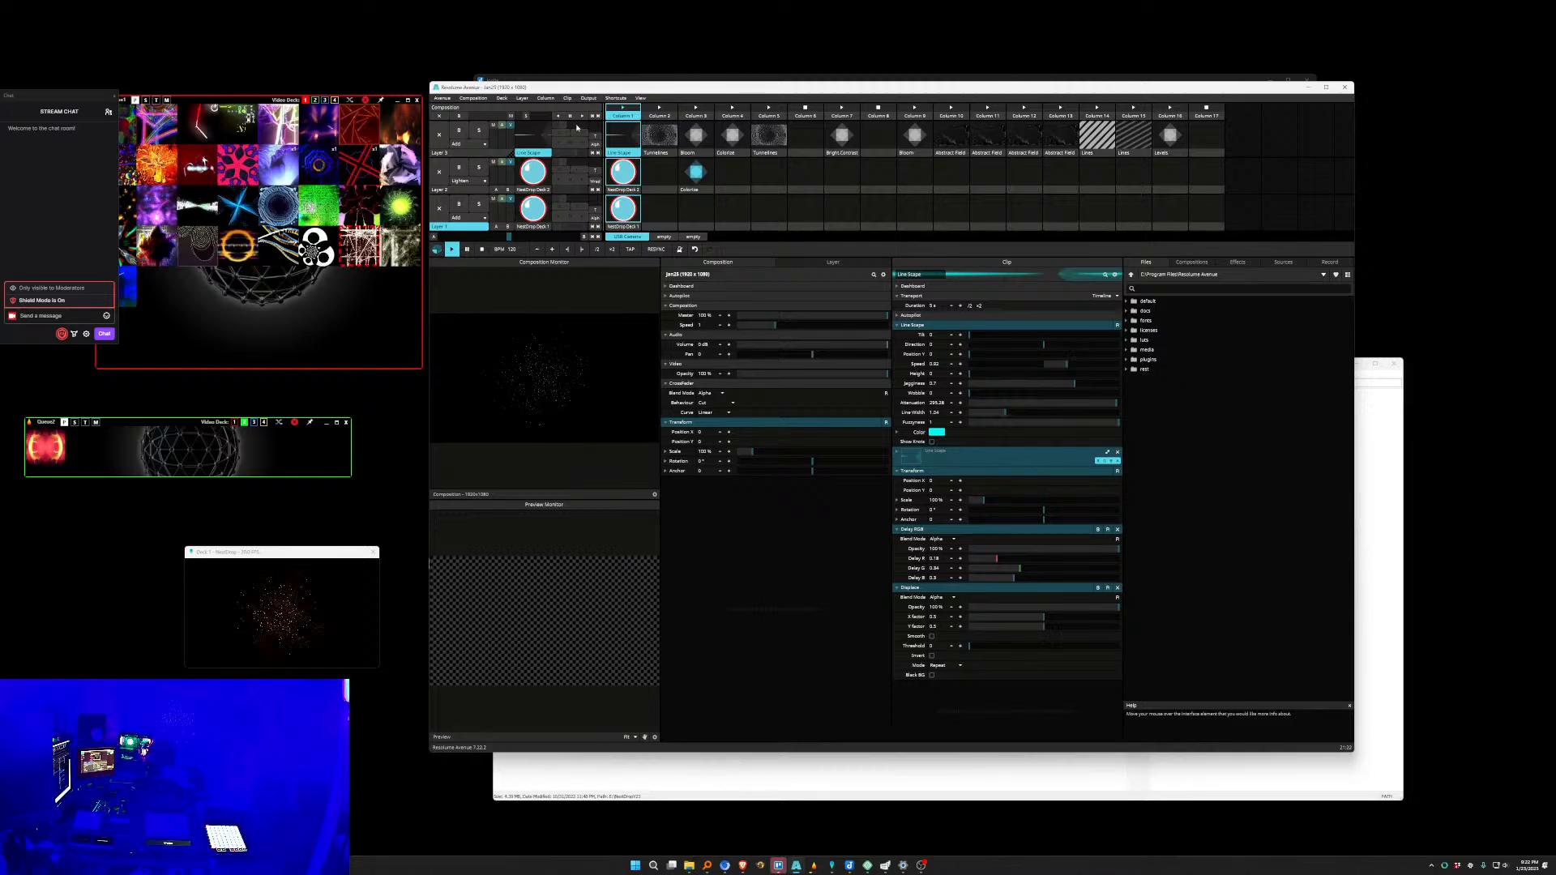
Trigger the red-line preset in NestDrop's red-bordered queue window.
click(348, 171)
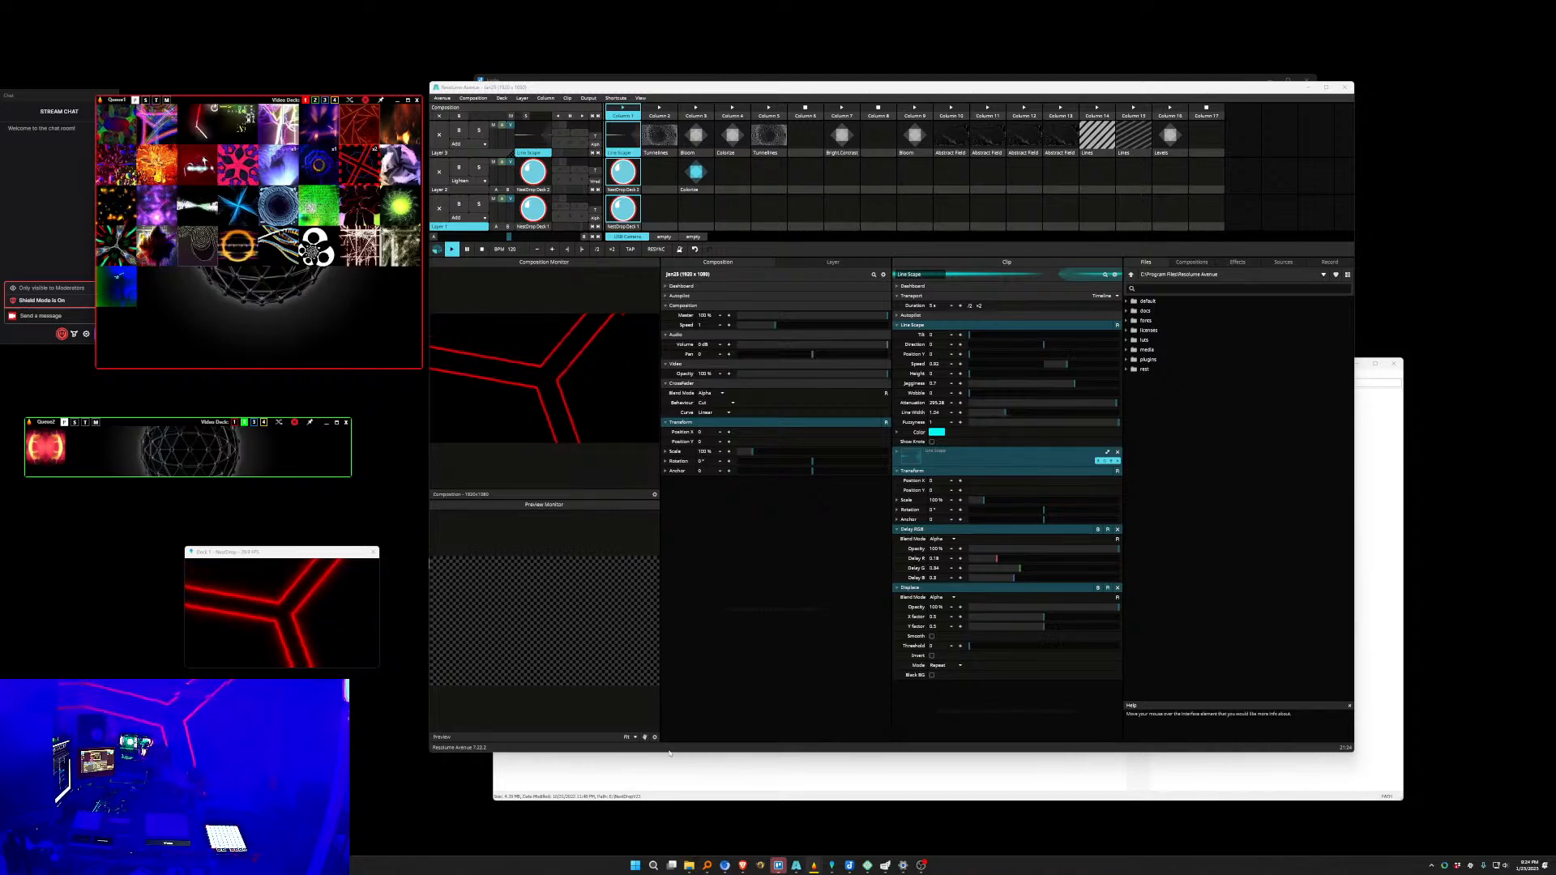
Search the installed apps for Ableton Live 12 Suite and start it.
click(635, 870)
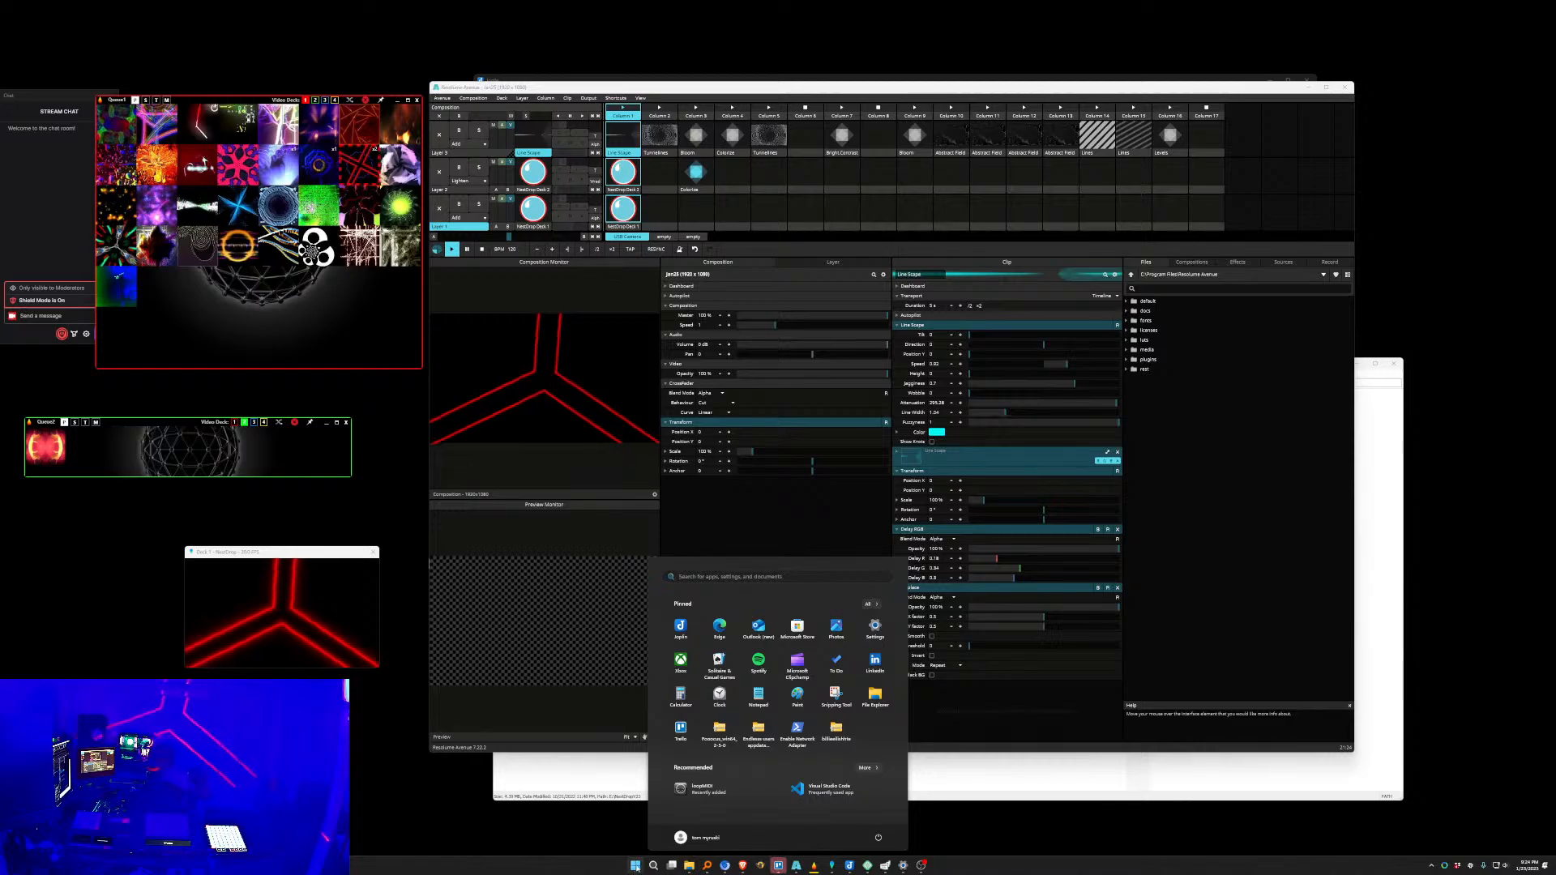
text(l)
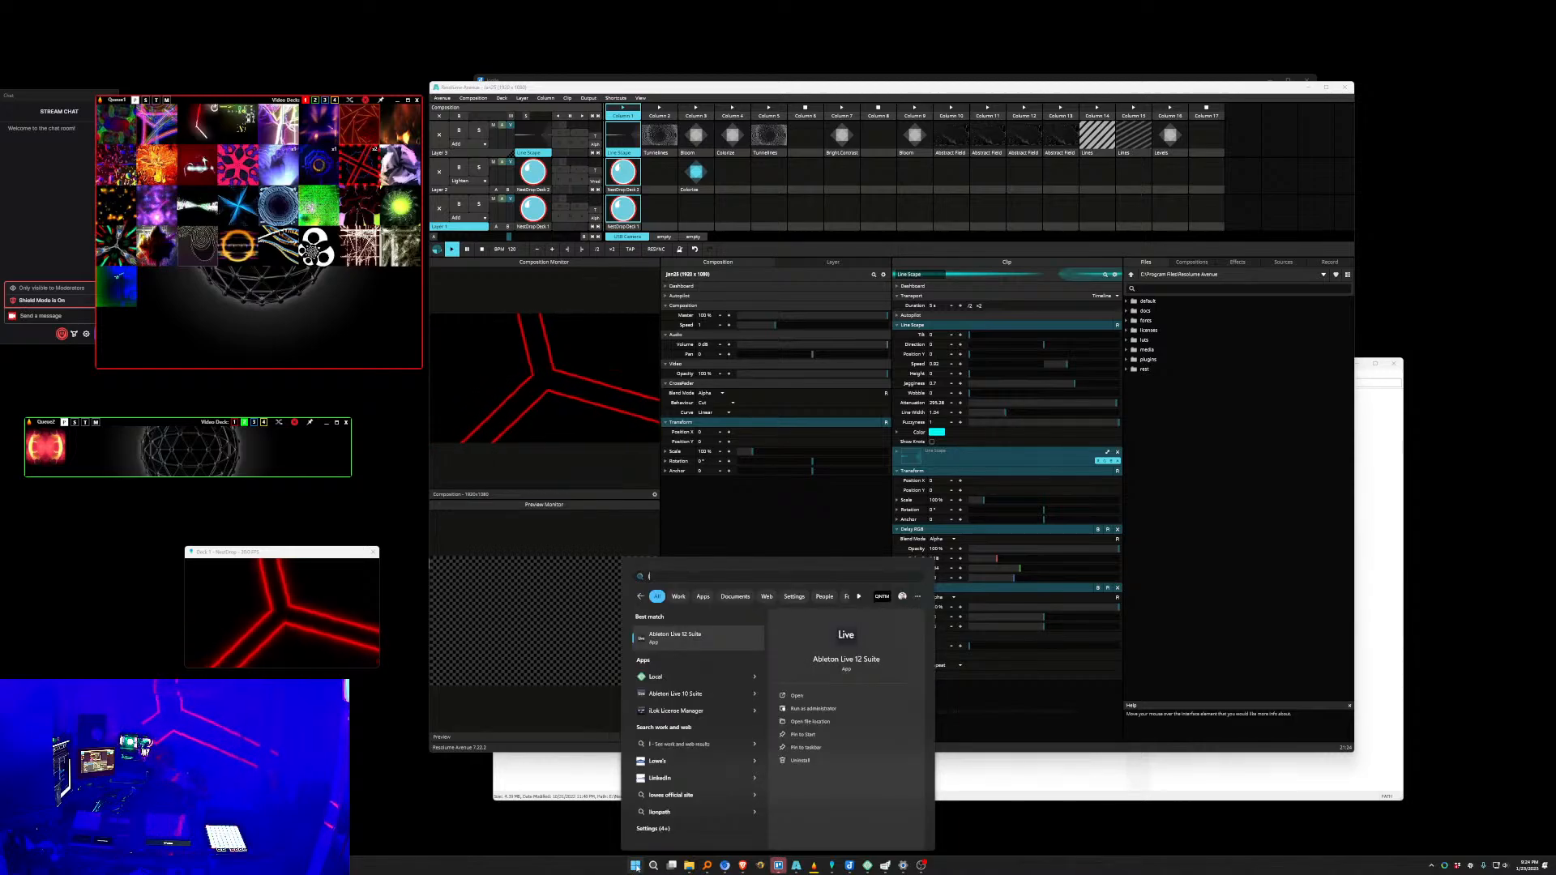
click(637, 867)
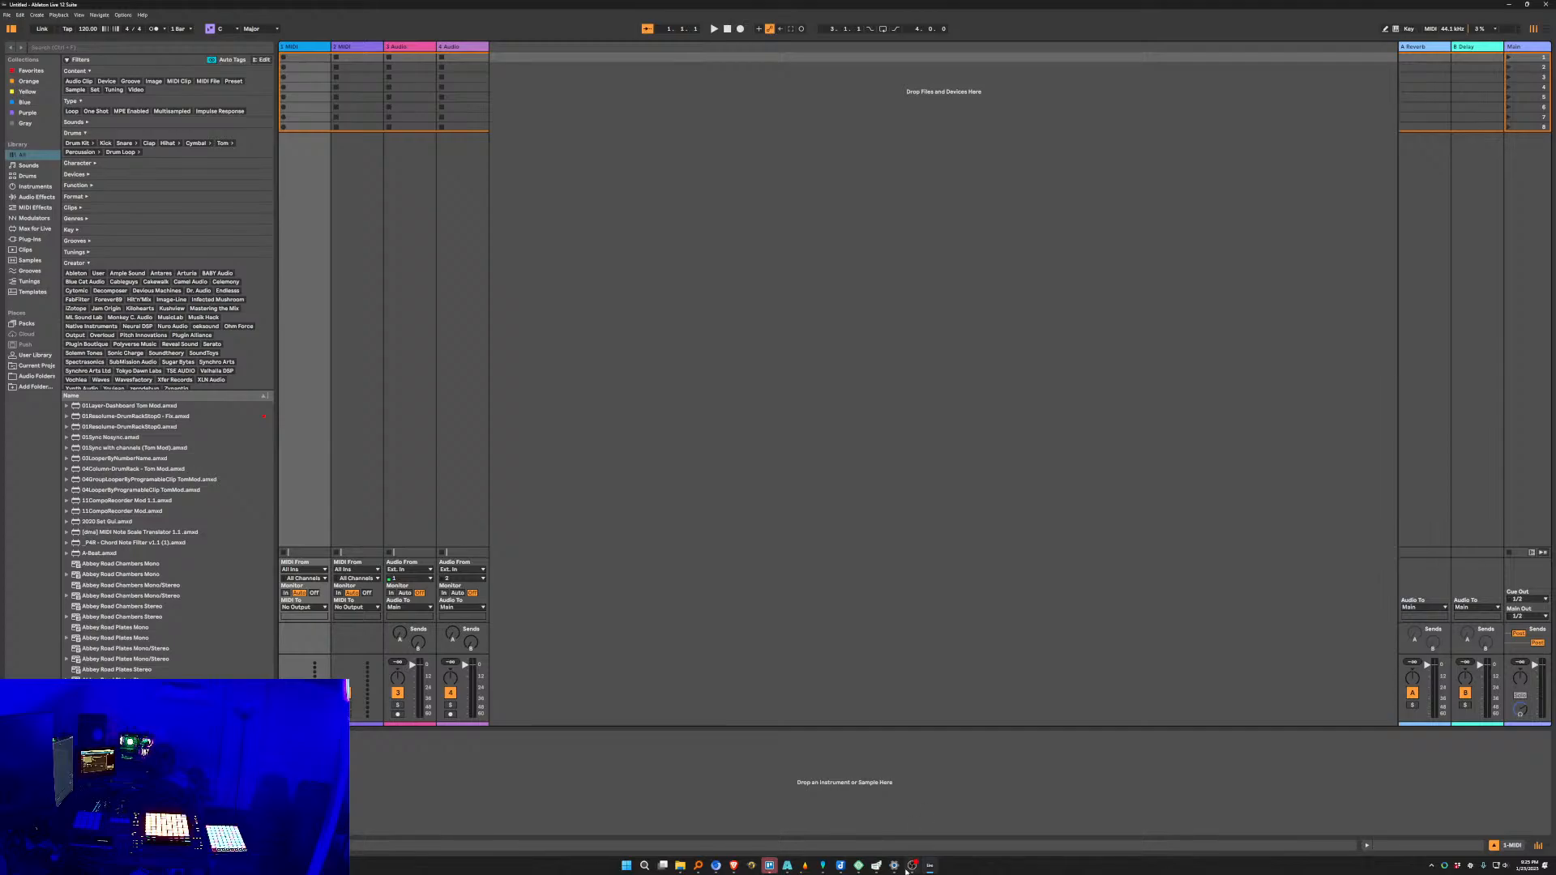
Bring the Resolume Avenue main window in front of the empty Ableton Live set.
mouse_move(907, 871)
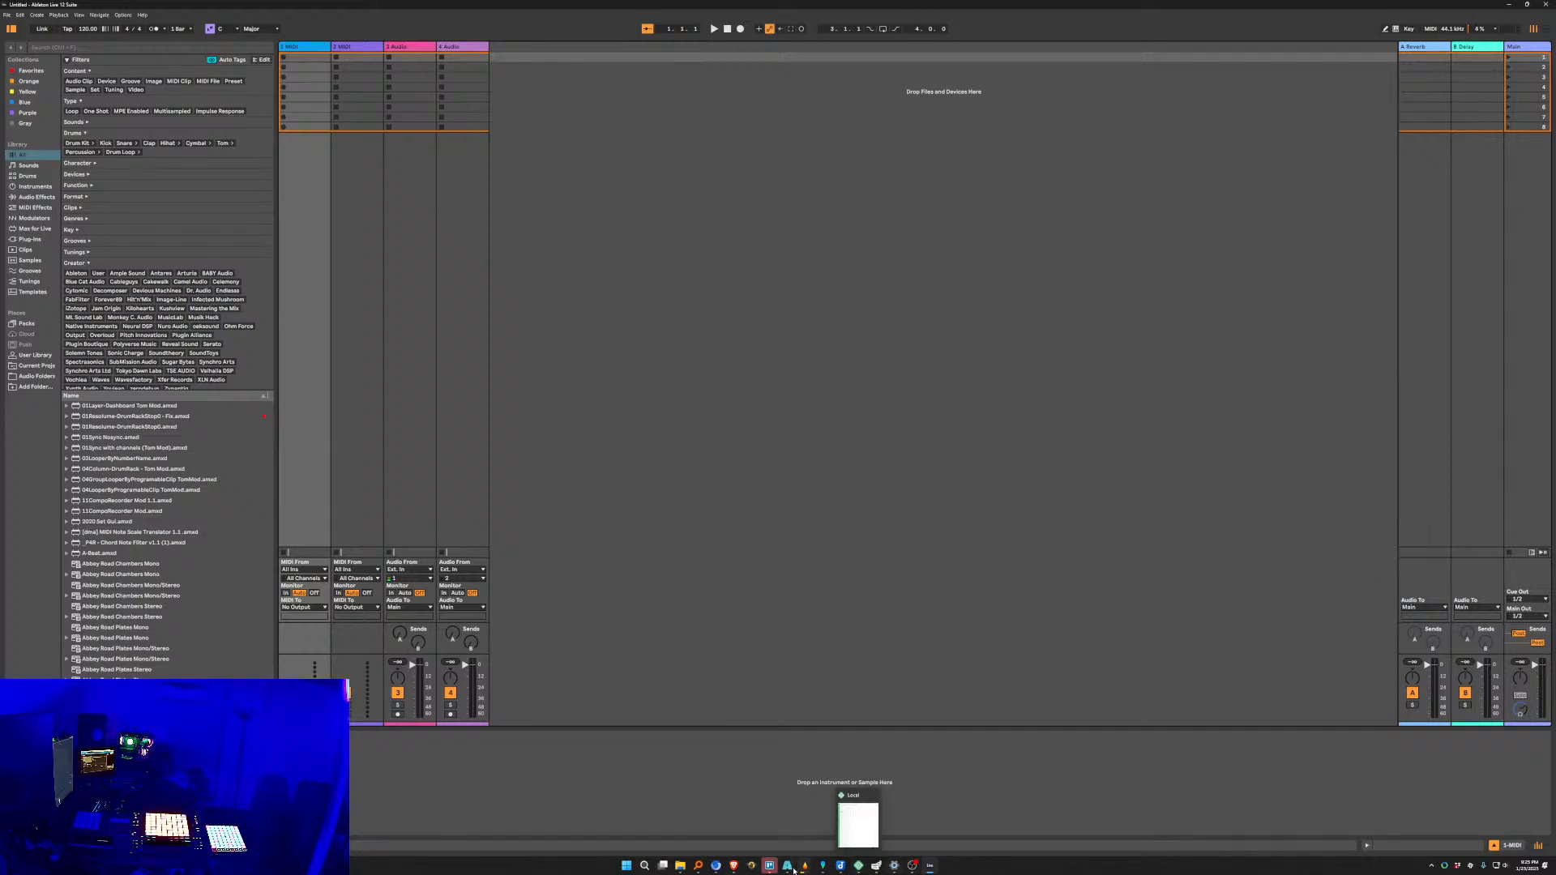
mouse_move(787, 866)
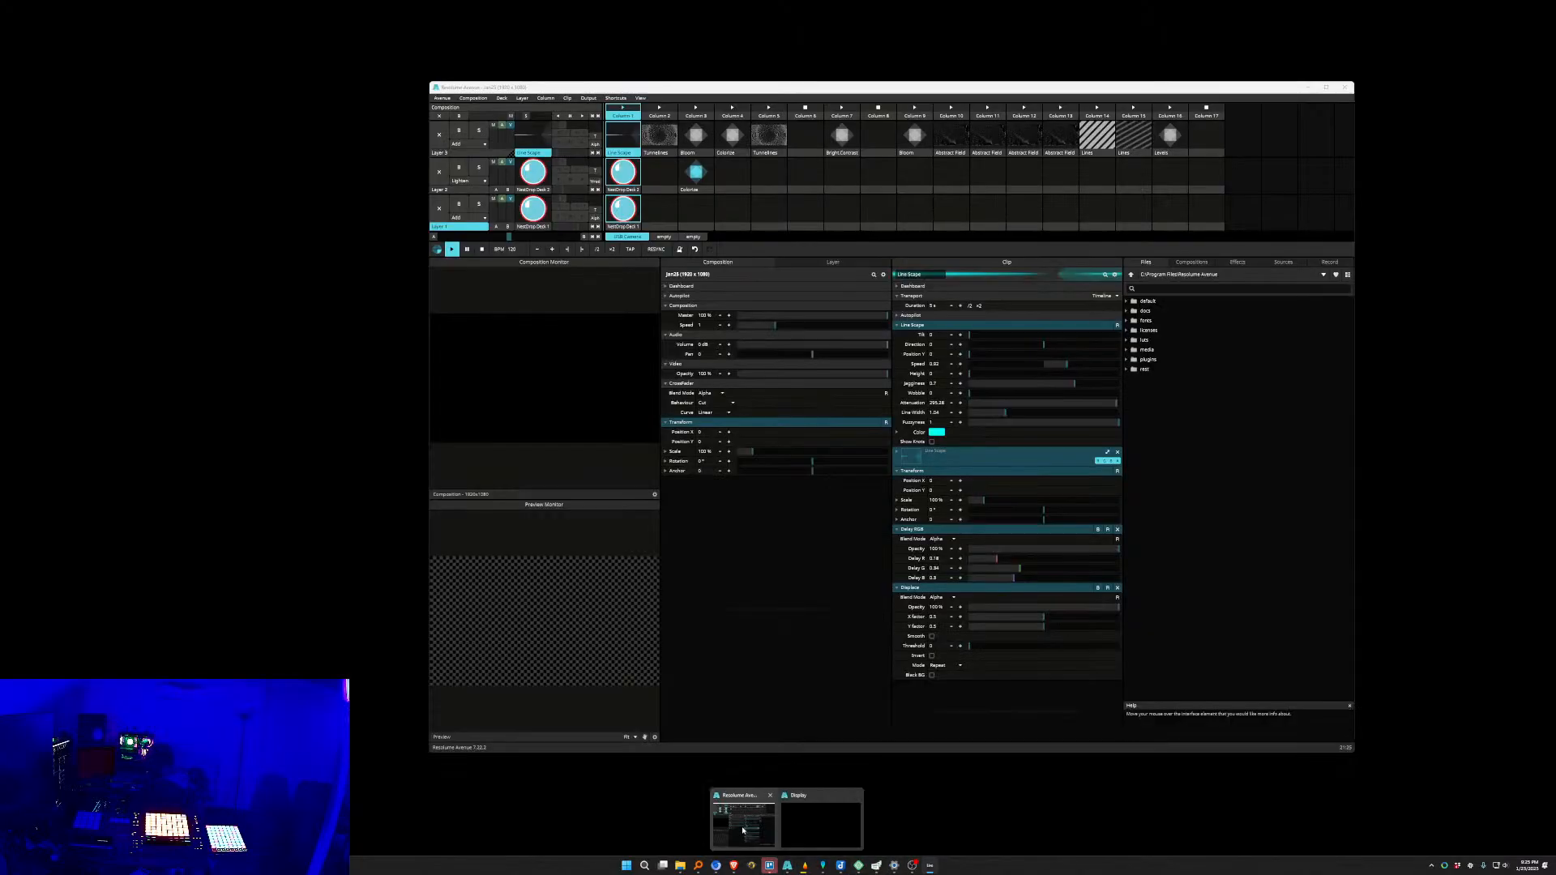
click(742, 831)
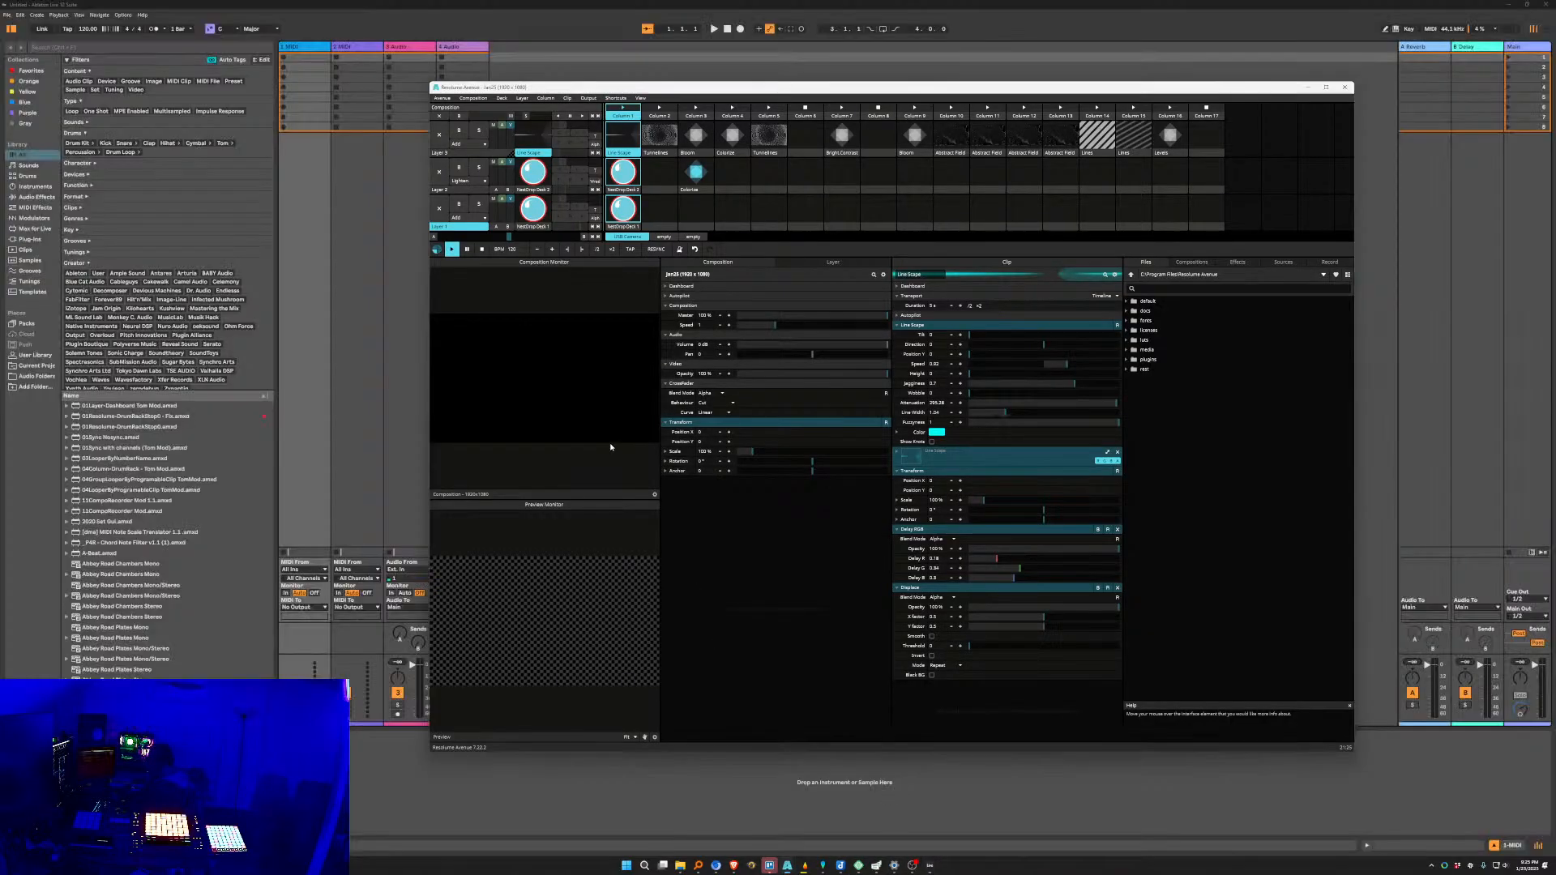
Switch to the NestDrop Midnight Edition preset library and pick the orange preset in the Dancer category.
mouse_move(914, 866)
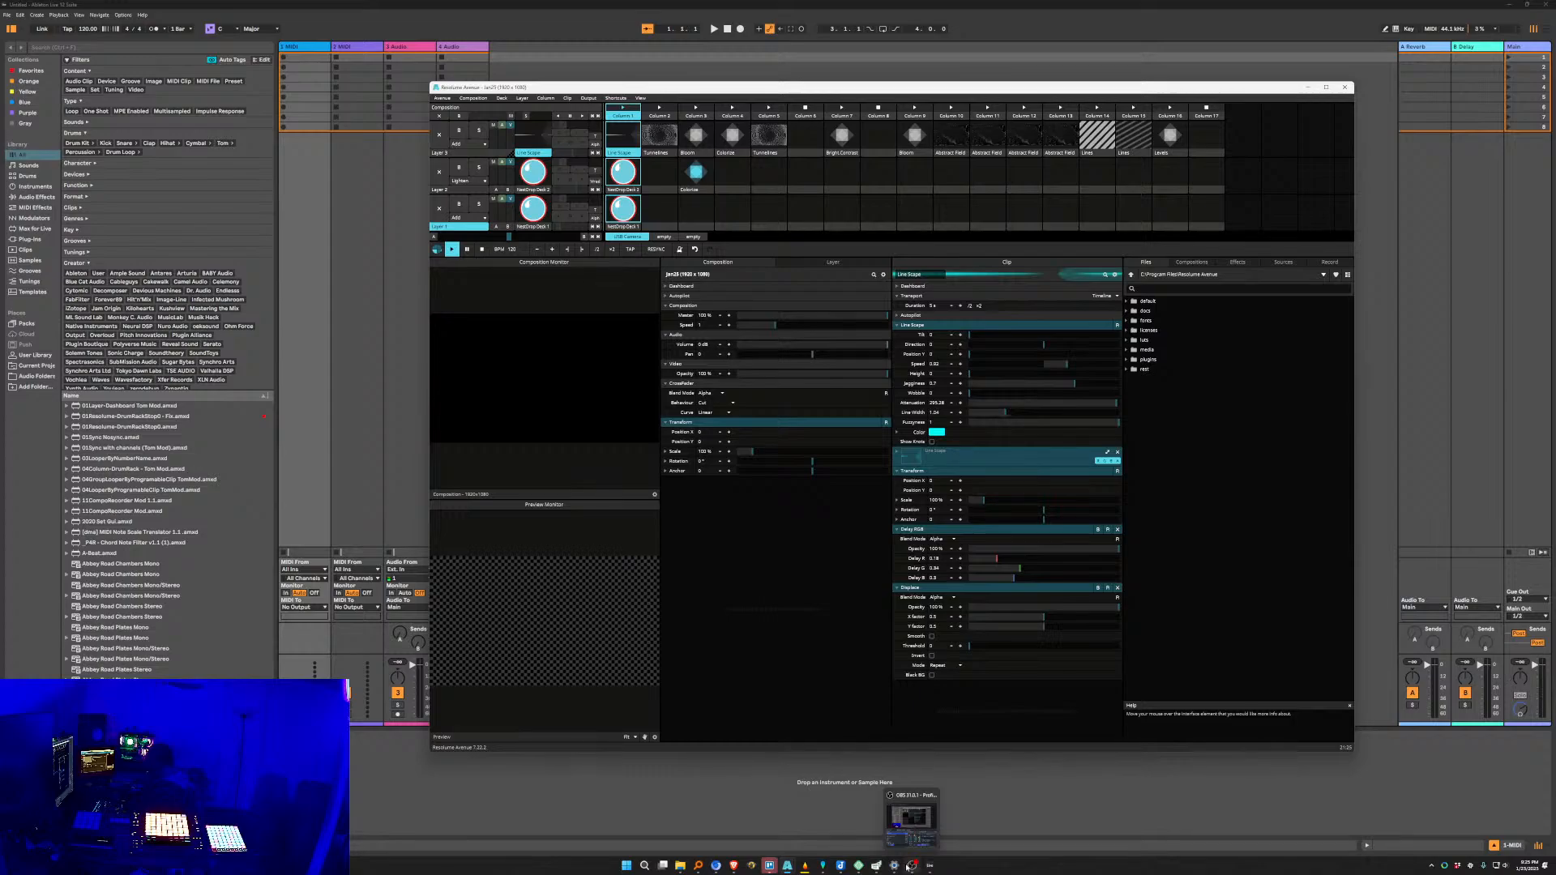
mouse_move(813, 869)
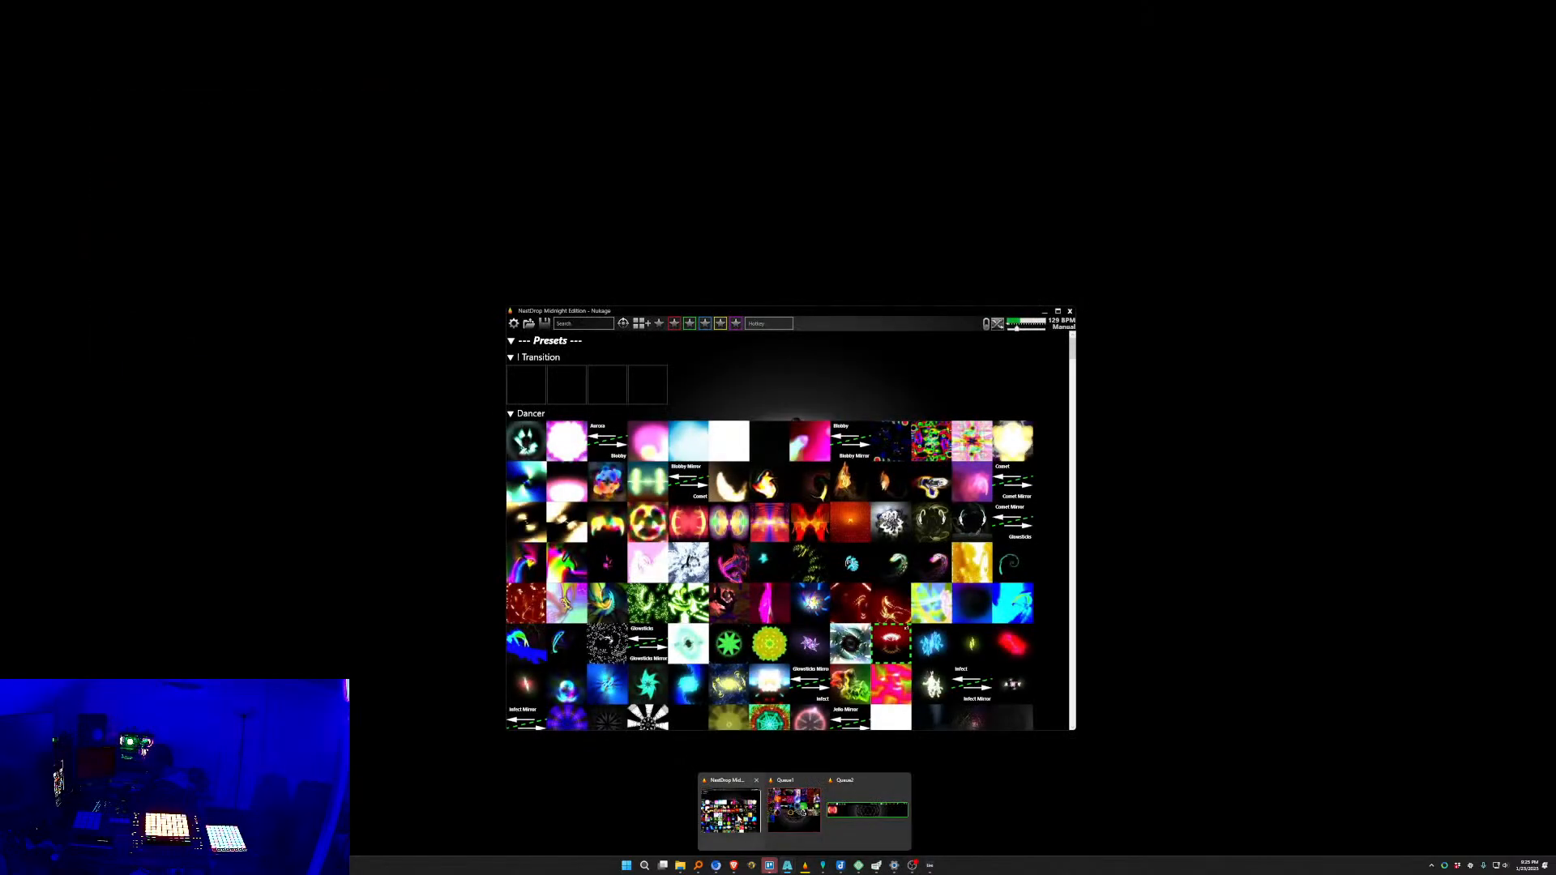
click(731, 810)
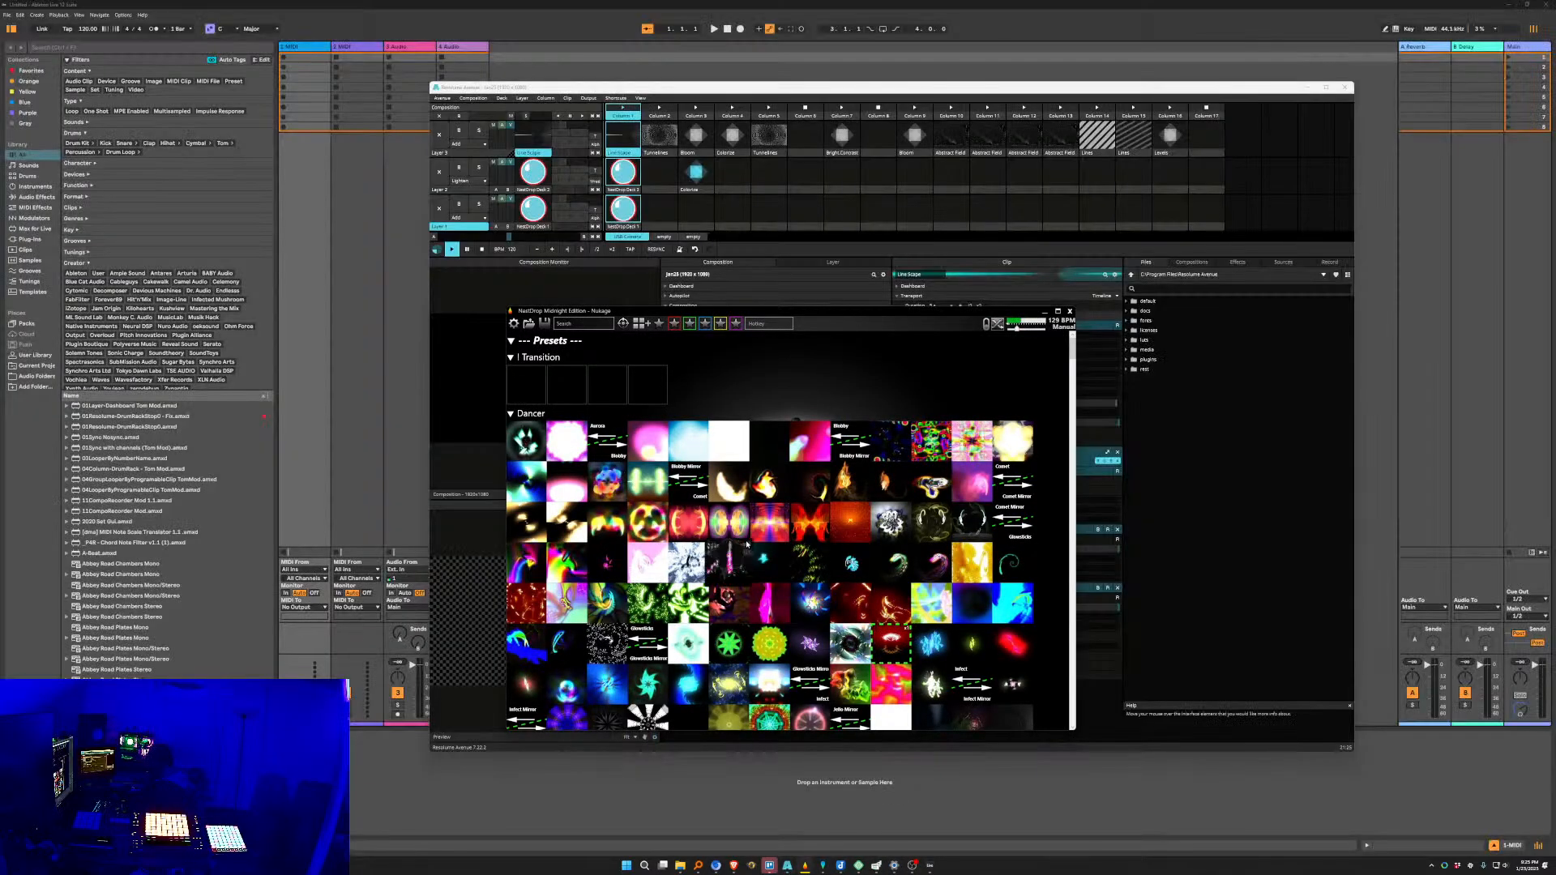
click(853, 518)
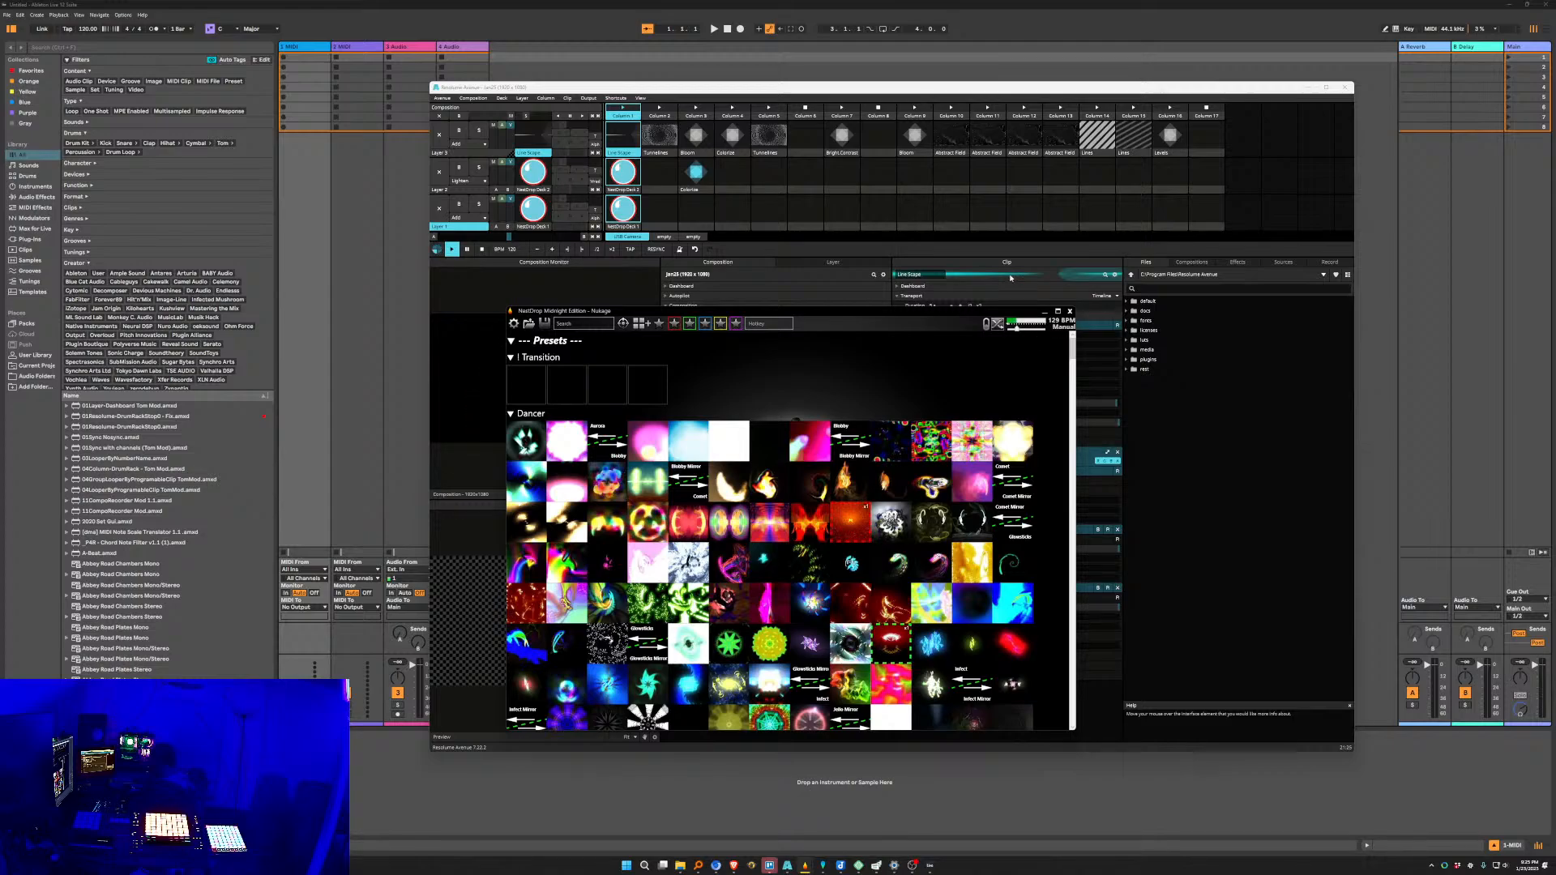
Bring Resolume Avenue back to the front and shift its window slightly down and to the left.
click(657, 94)
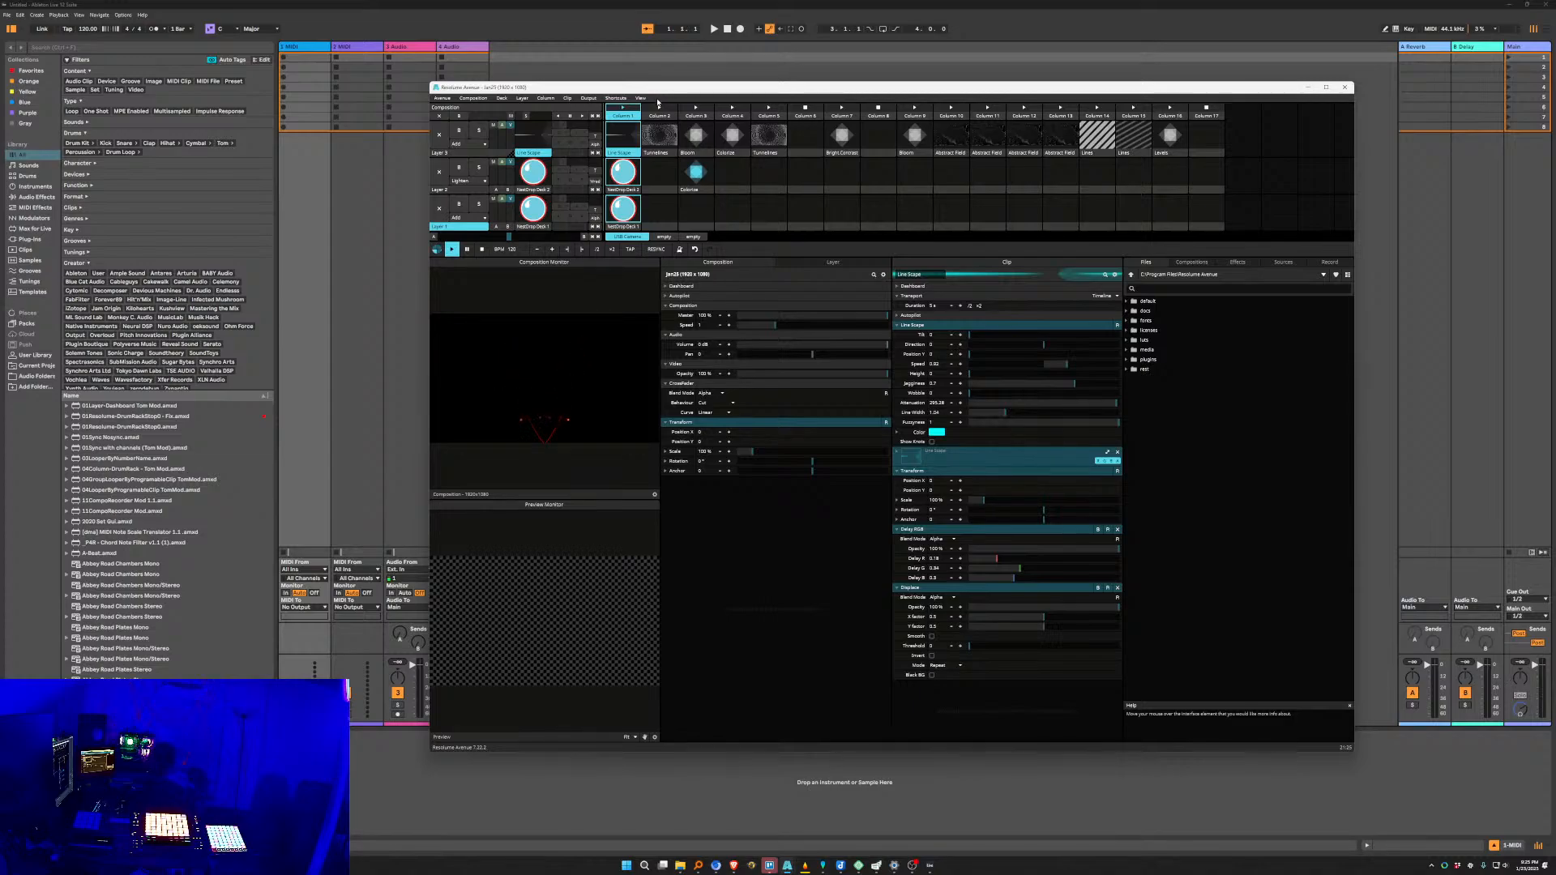
drag(659, 95, 633, 108)
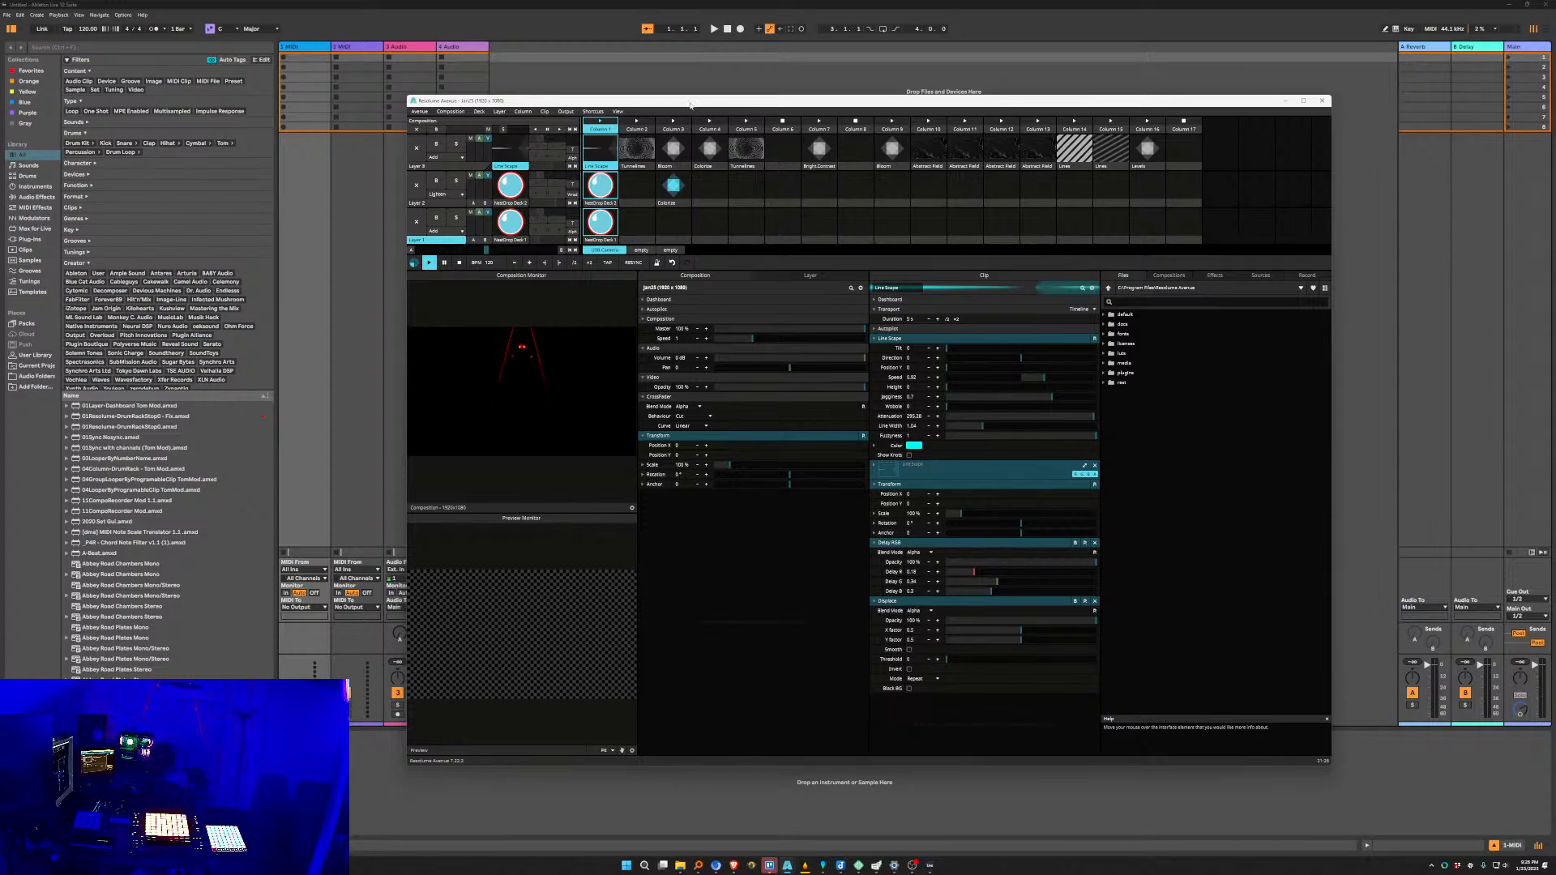
drag(690, 104, 680, 104)
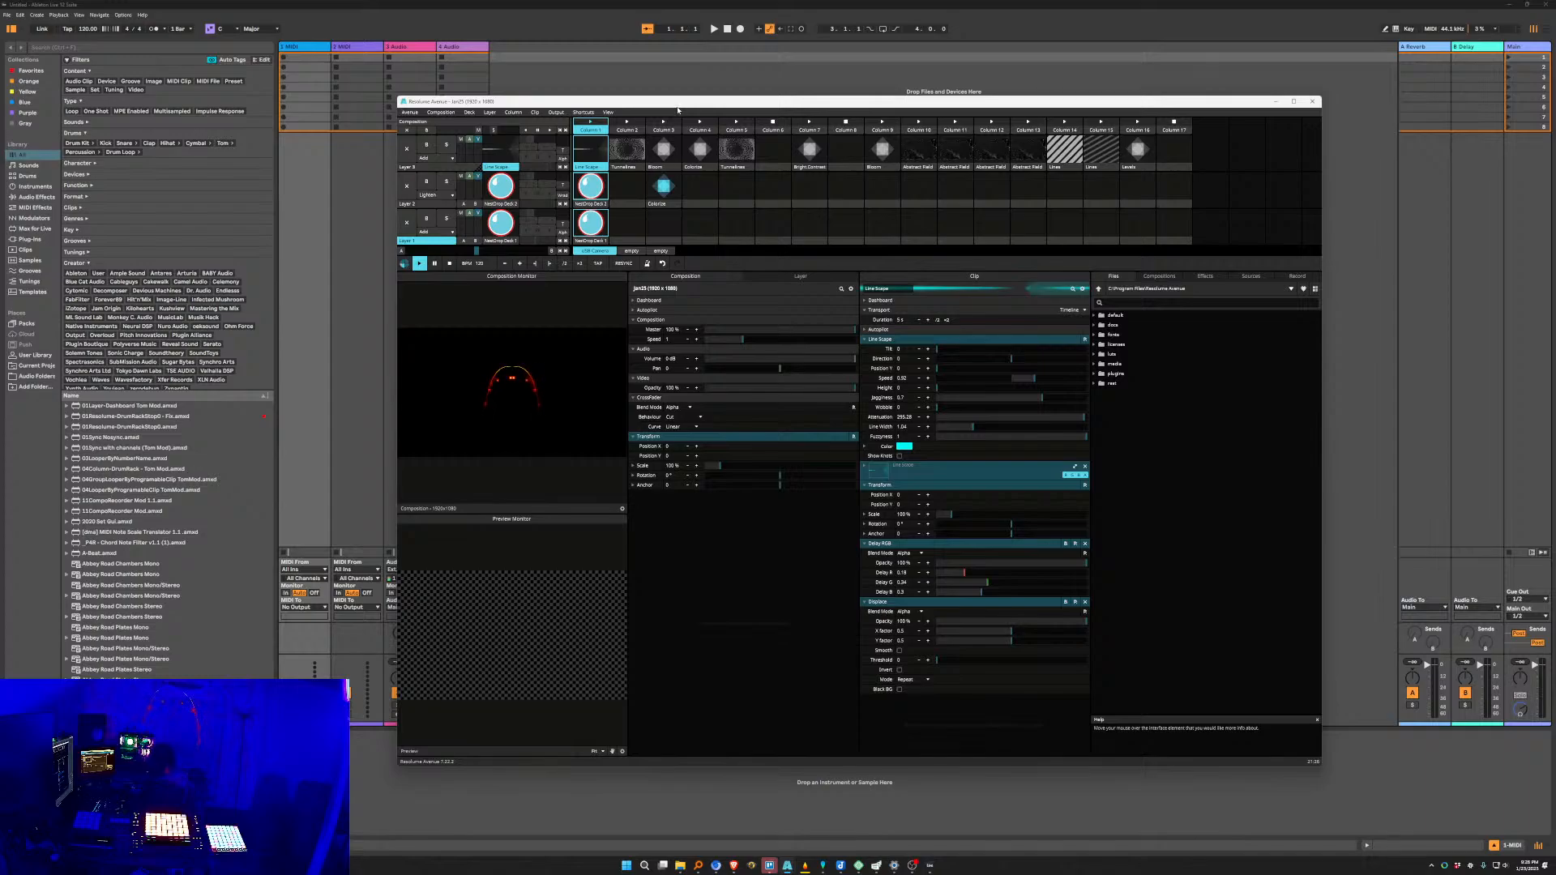
drag(678, 103, 665, 106)
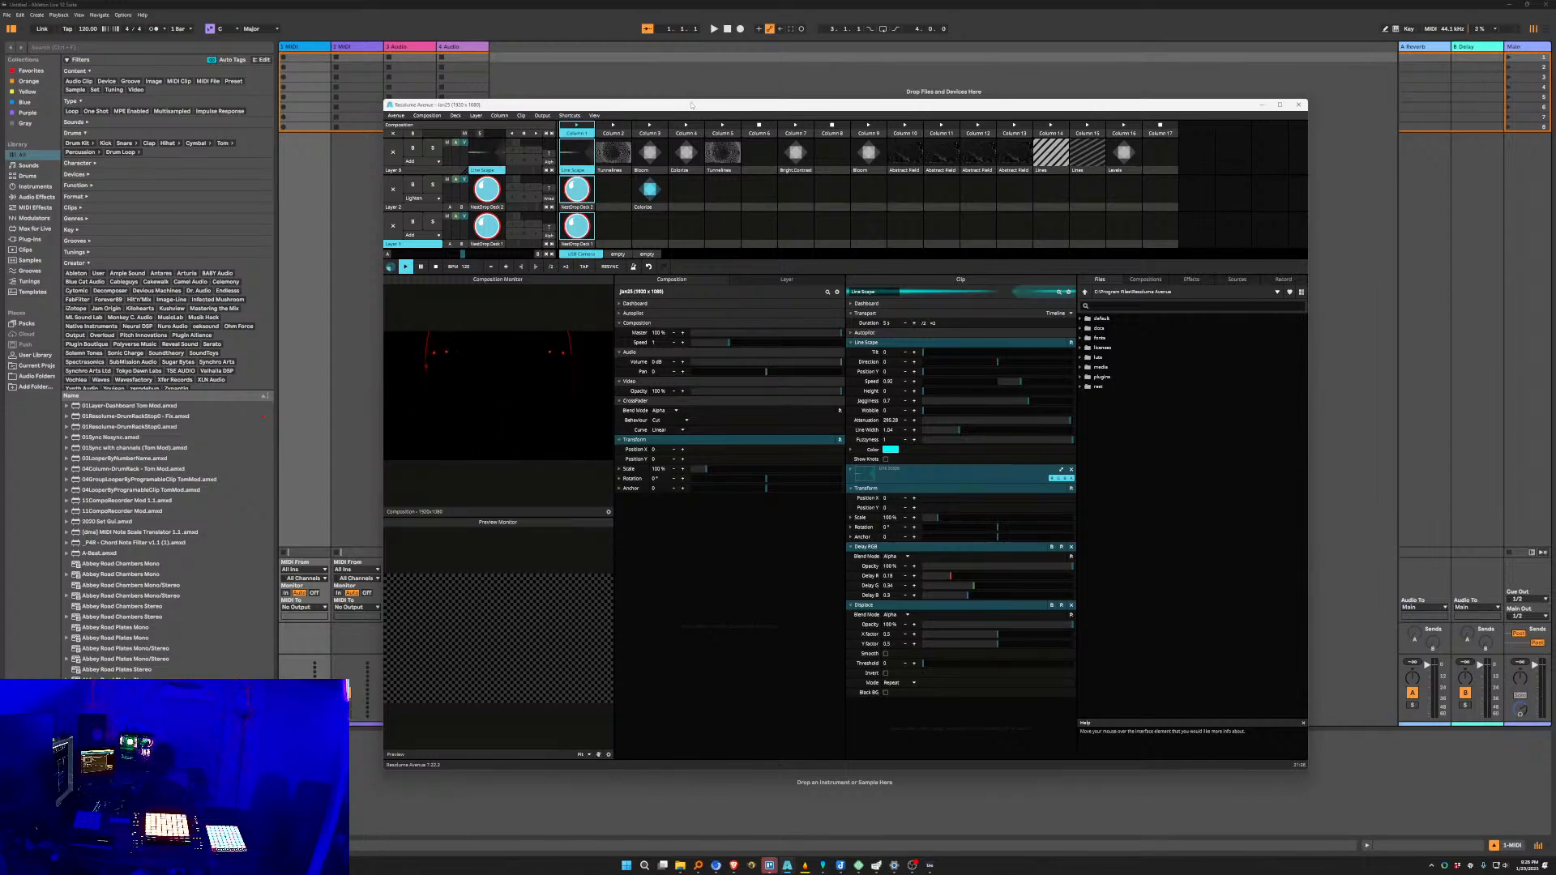
drag(691, 108, 688, 106)
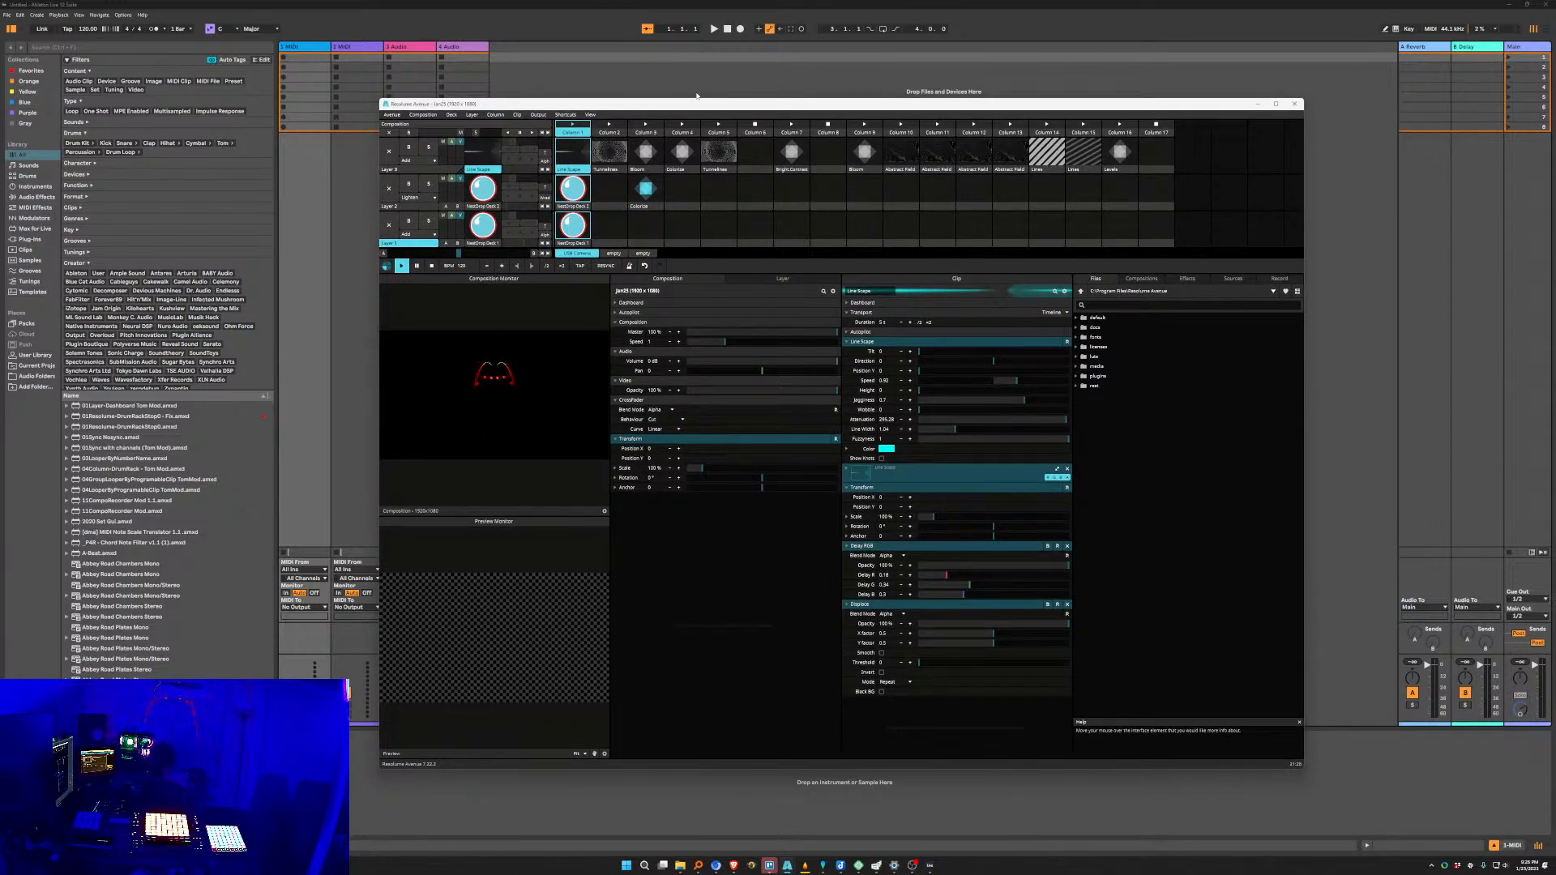
drag(692, 106, 685, 123)
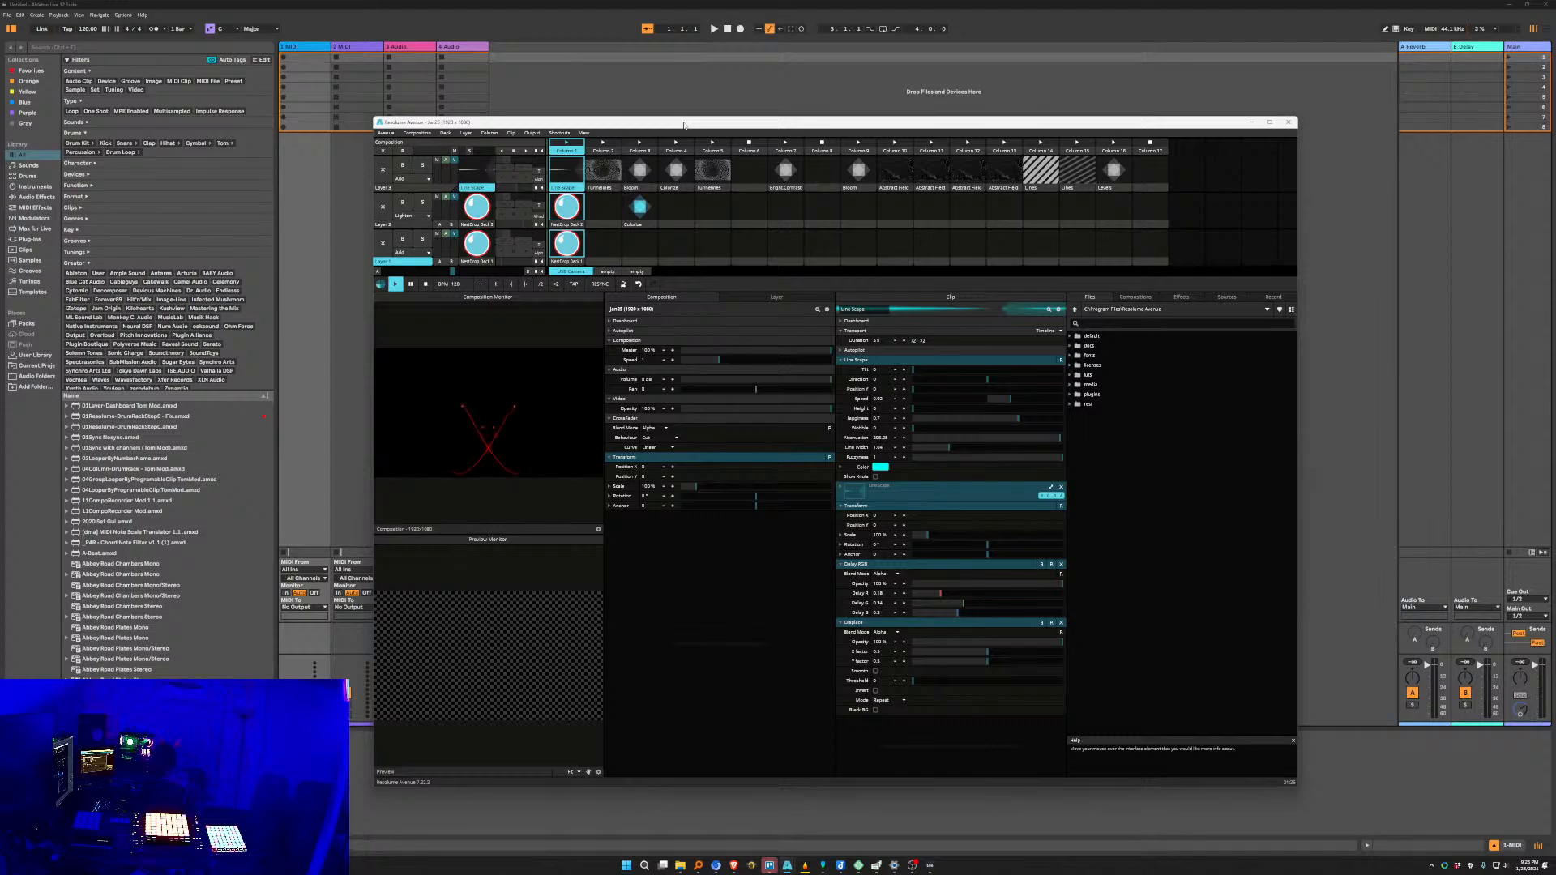
drag(679, 132, 657, 122)
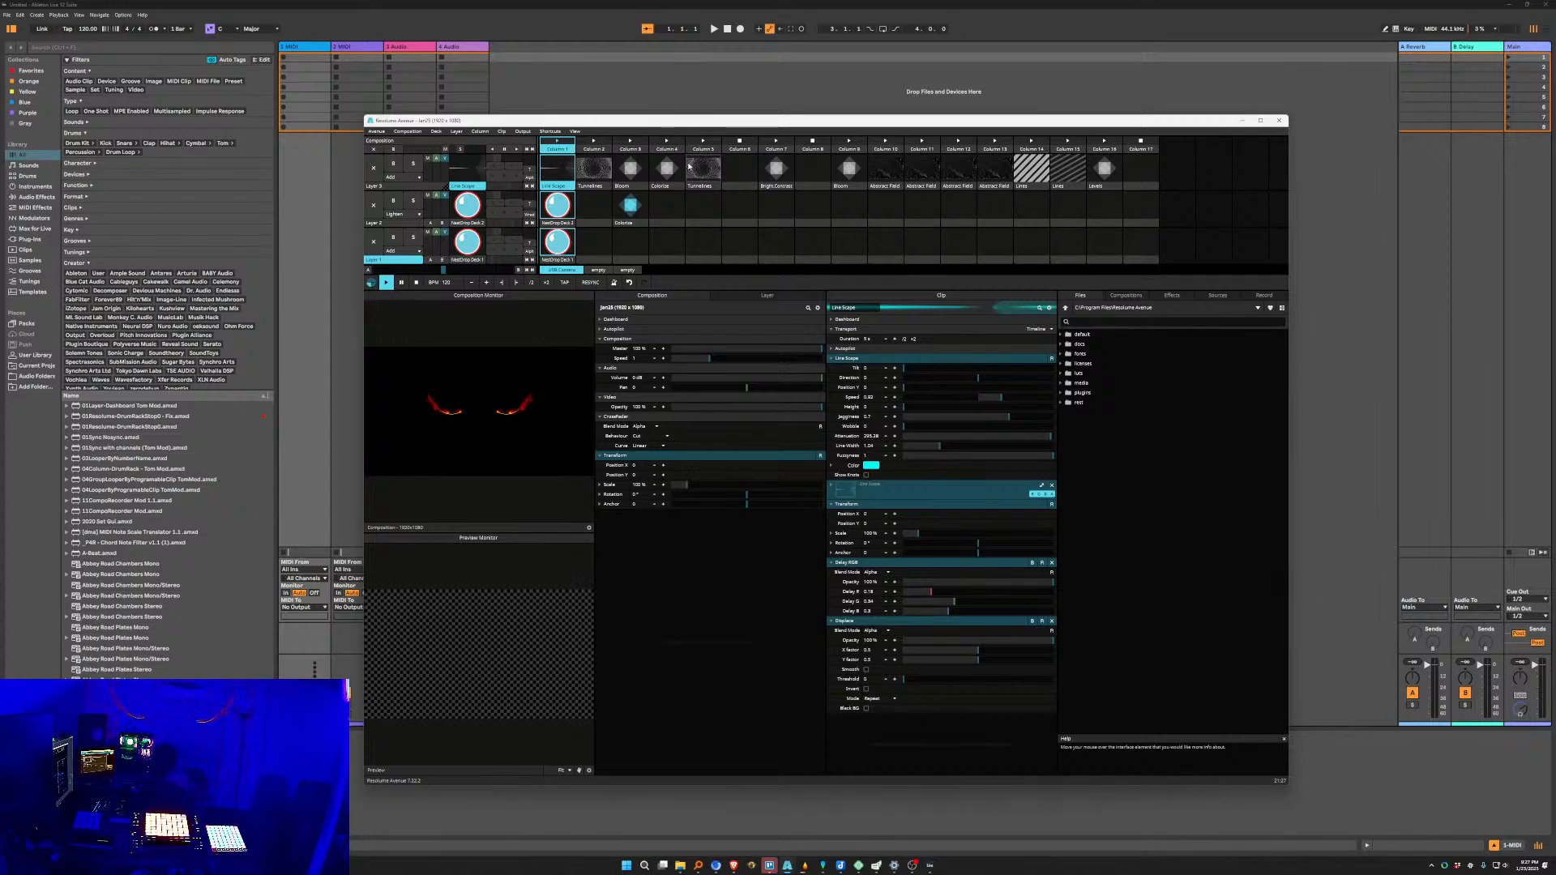
drag(667, 123, 662, 120)
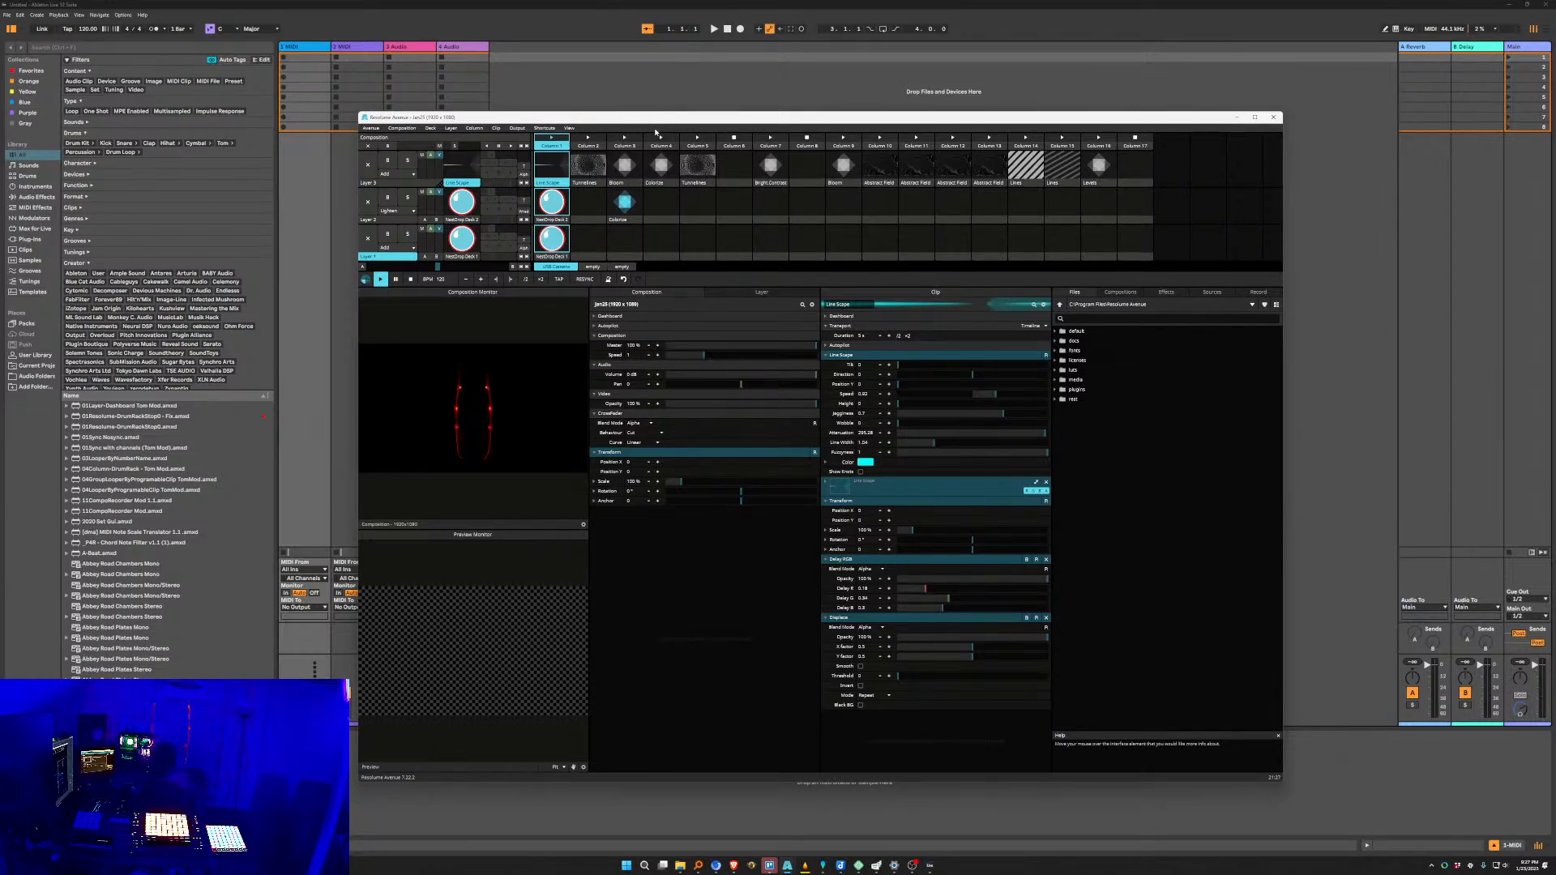
drag(650, 125, 655, 131)
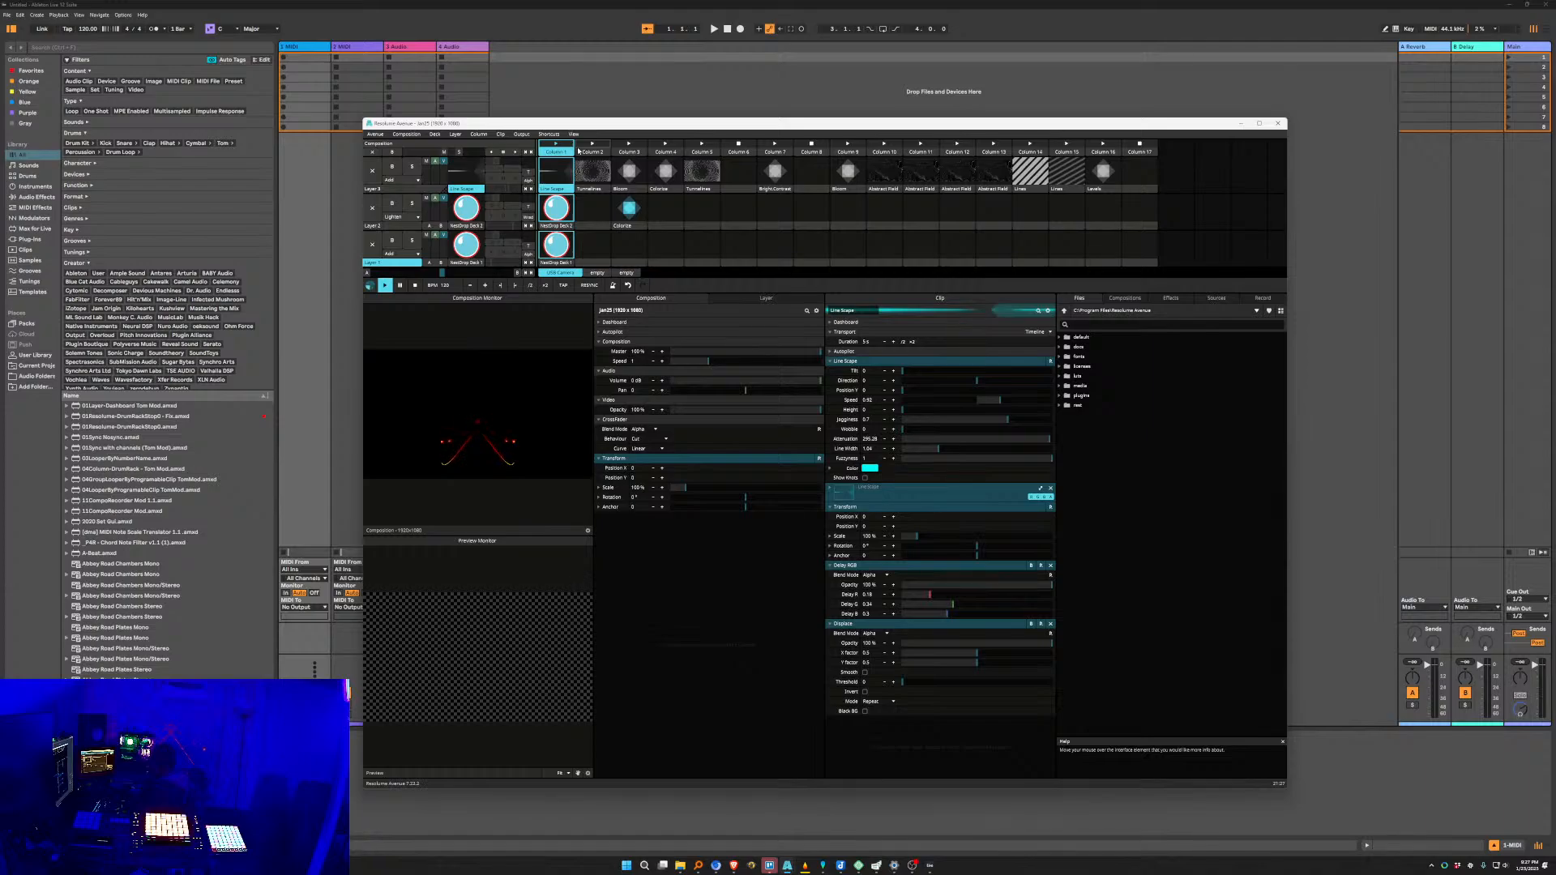
drag(574, 128, 589, 127)
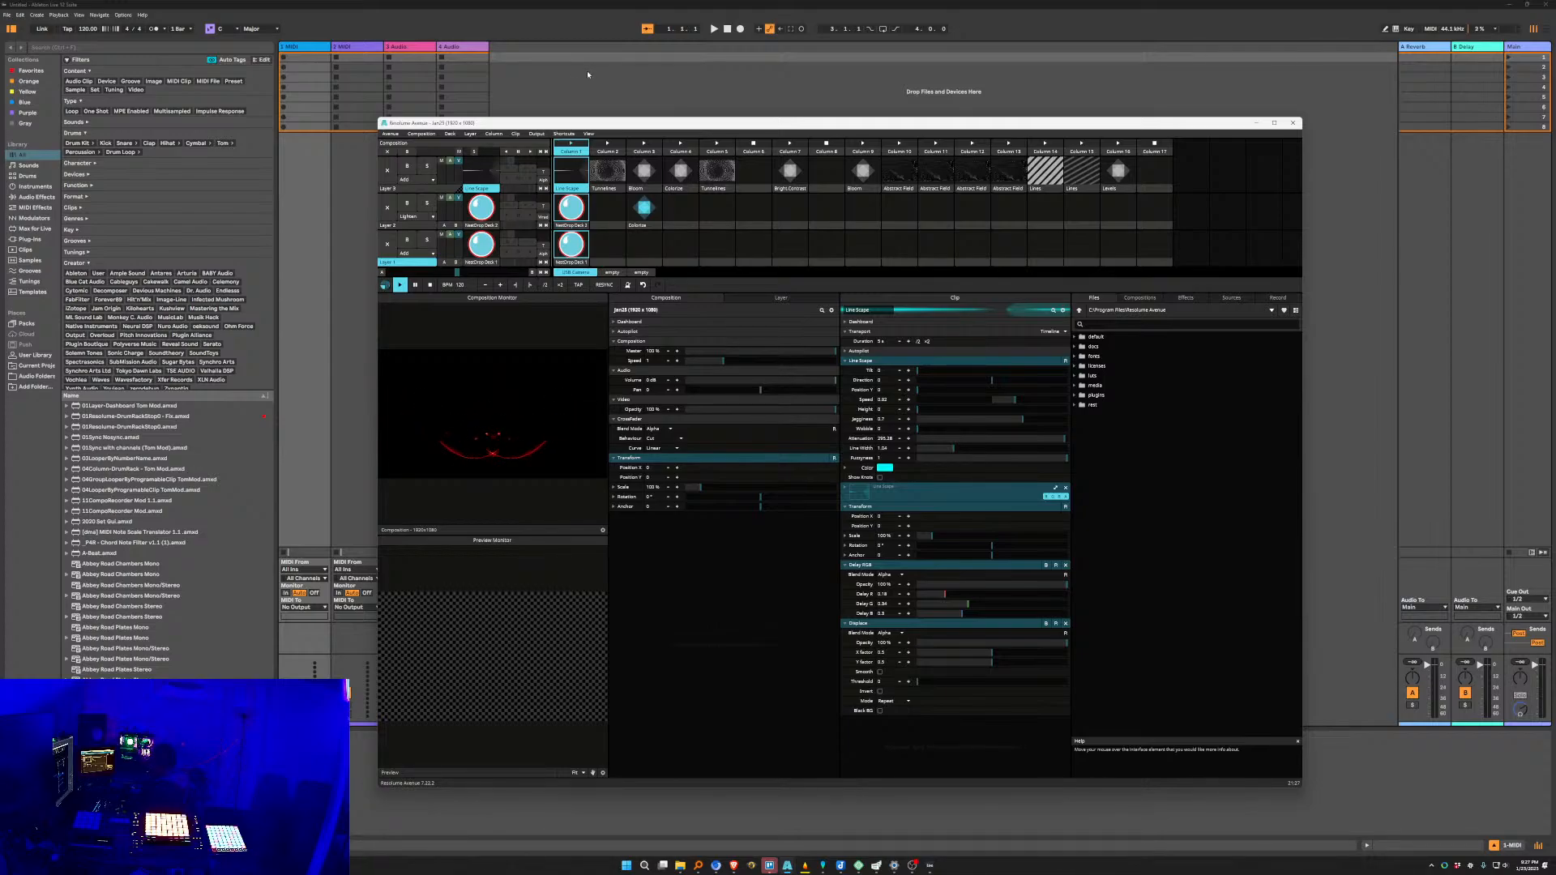
drag(589, 122, 582, 119)
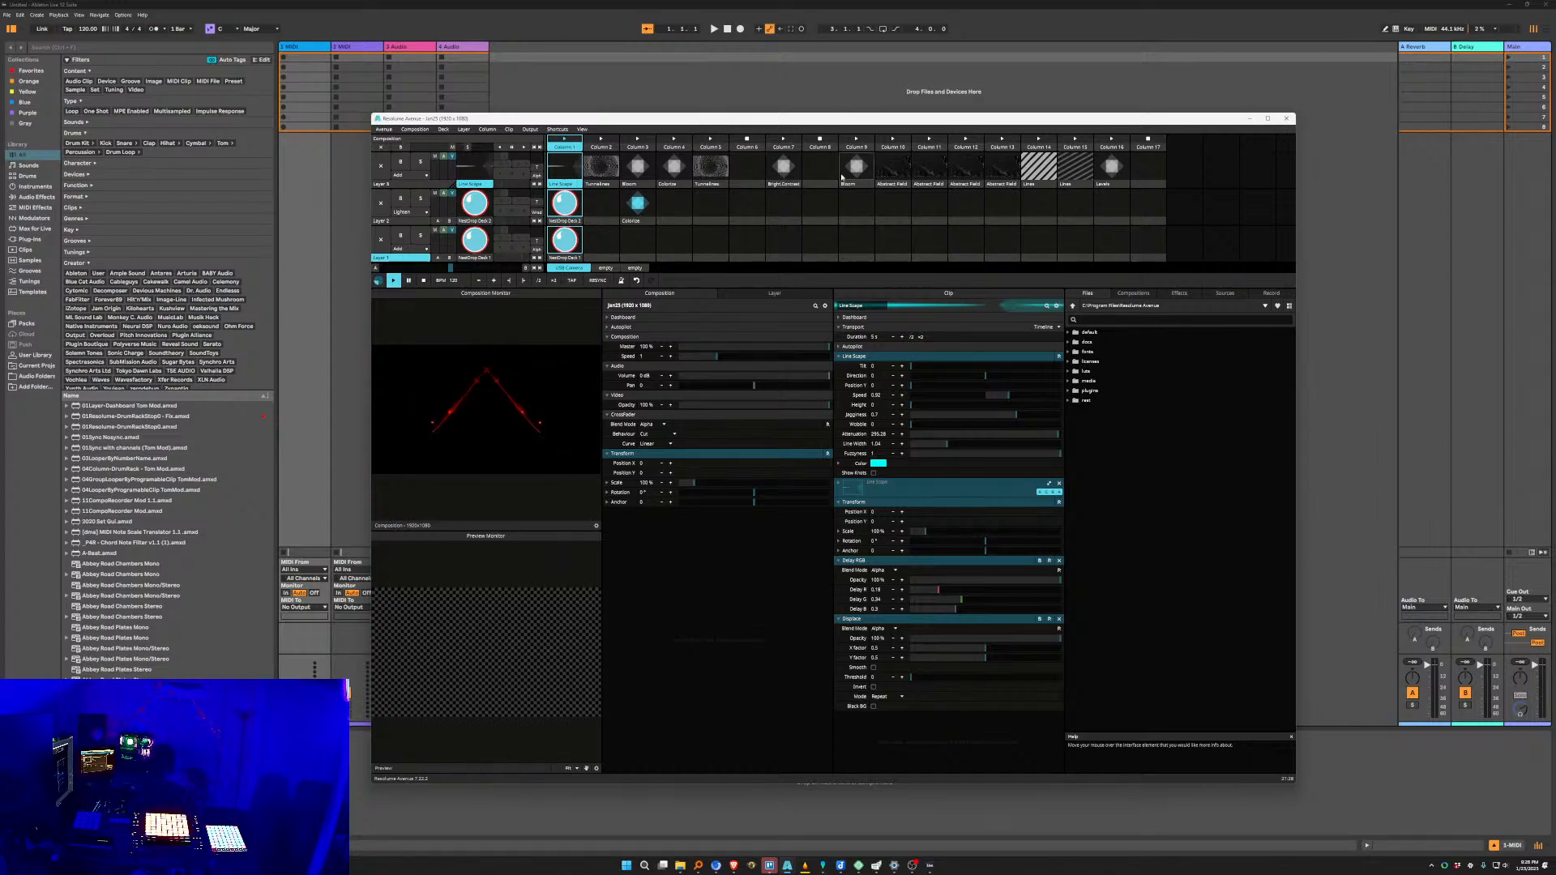
drag(776, 122, 770, 121)
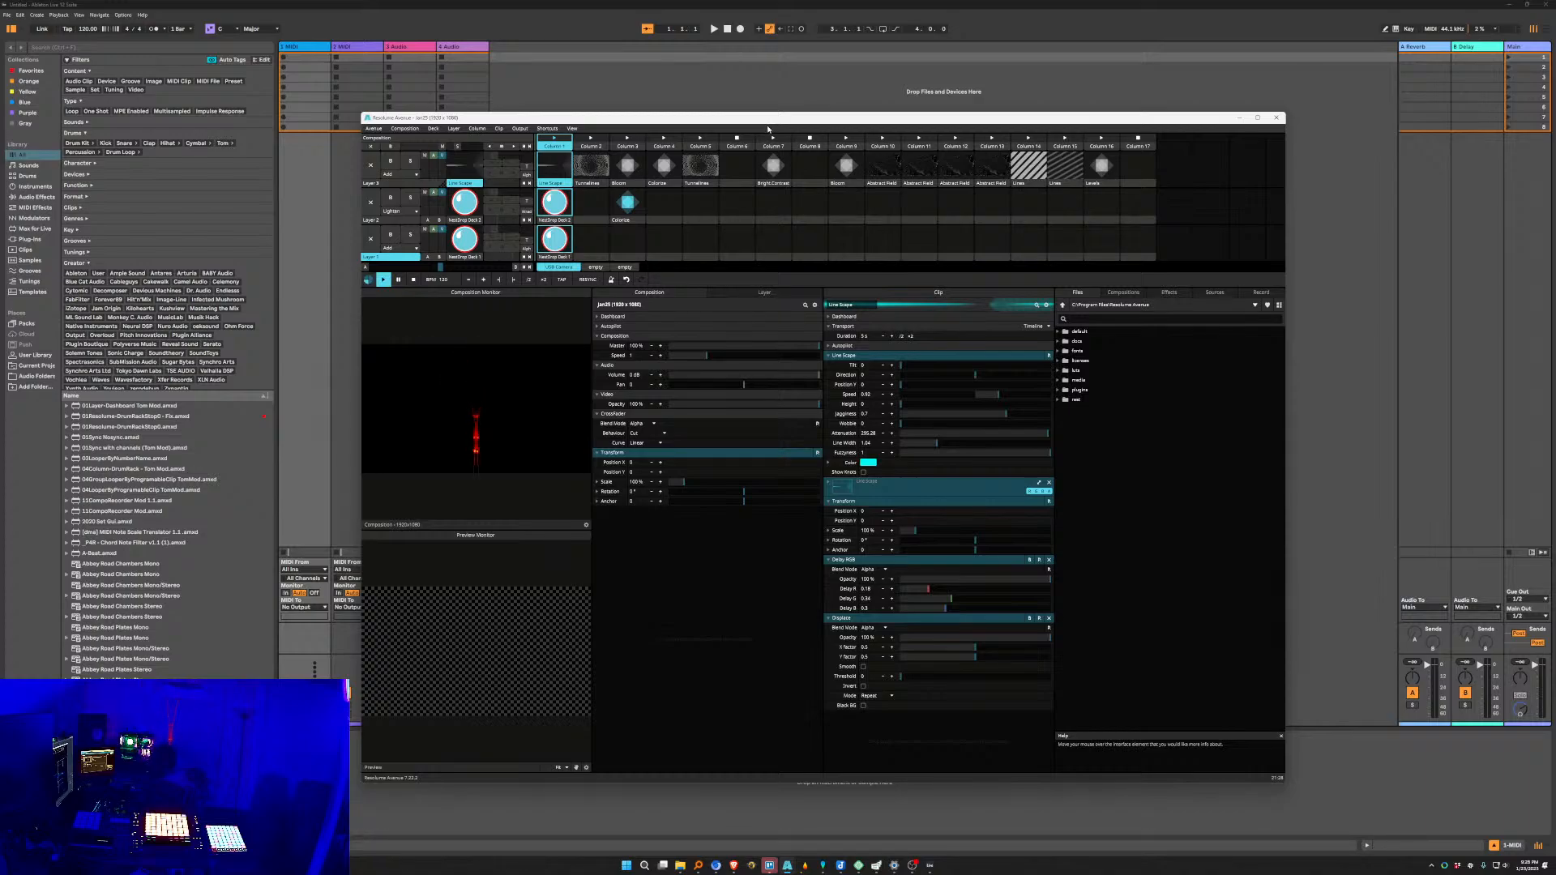
drag(766, 124, 767, 130)
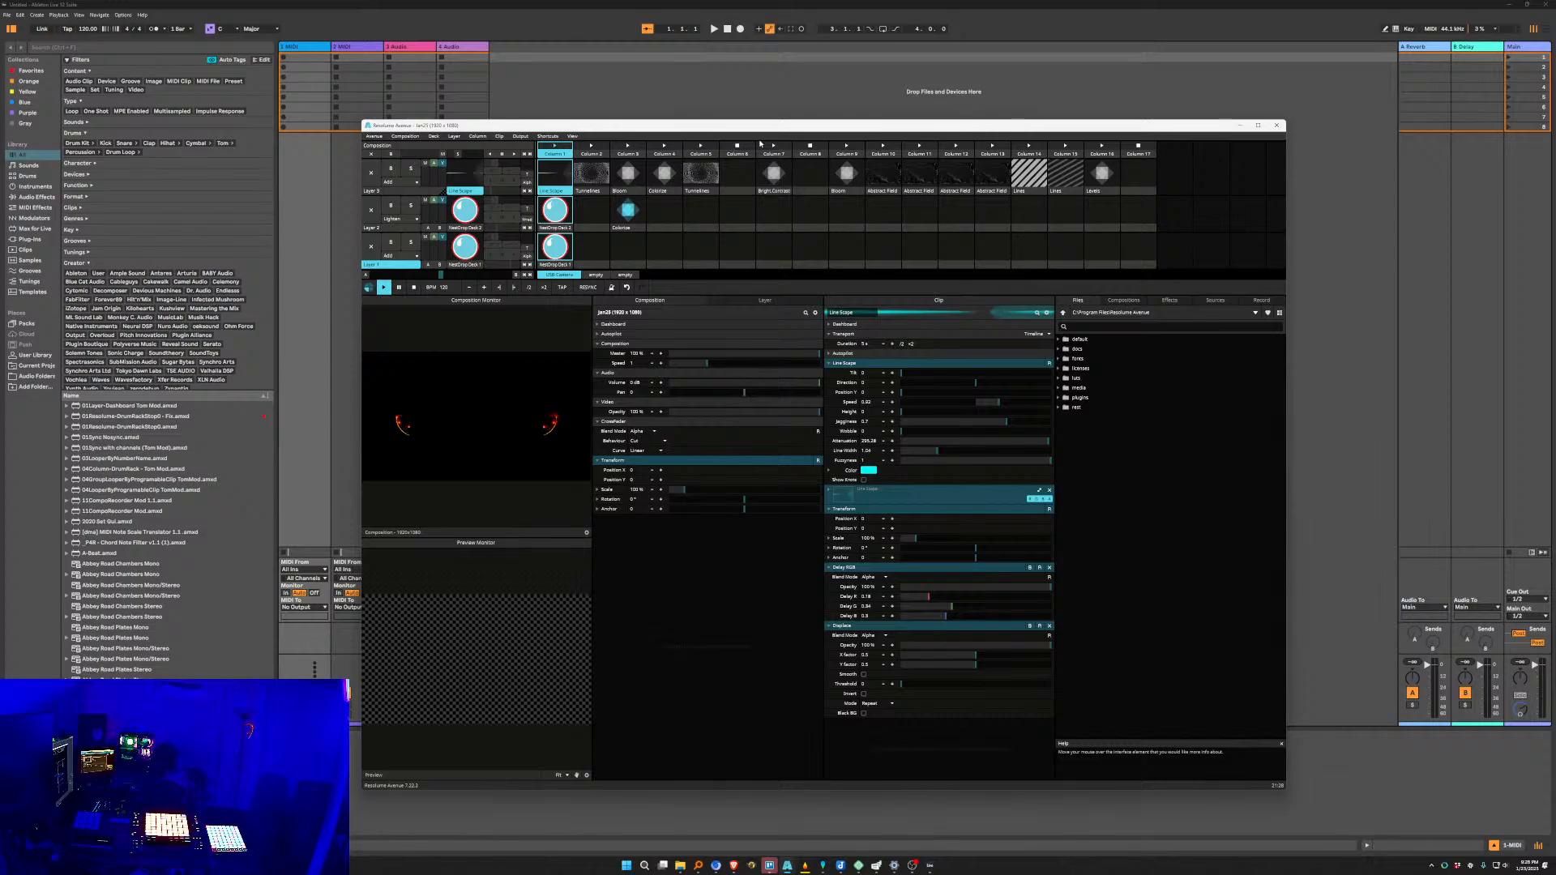
drag(761, 132, 760, 137)
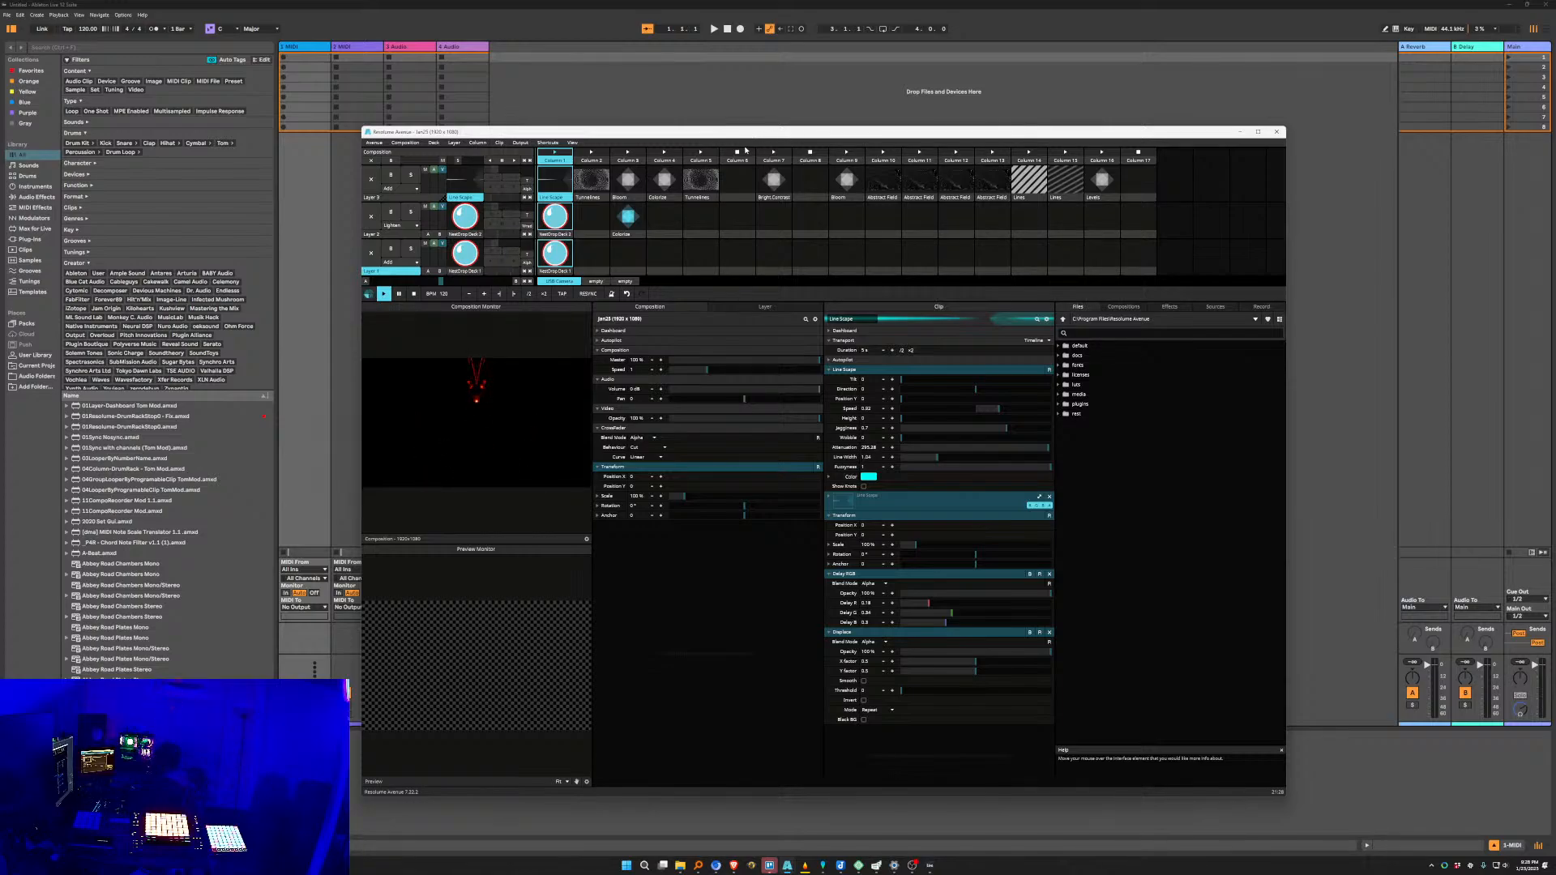
drag(732, 136, 727, 134)
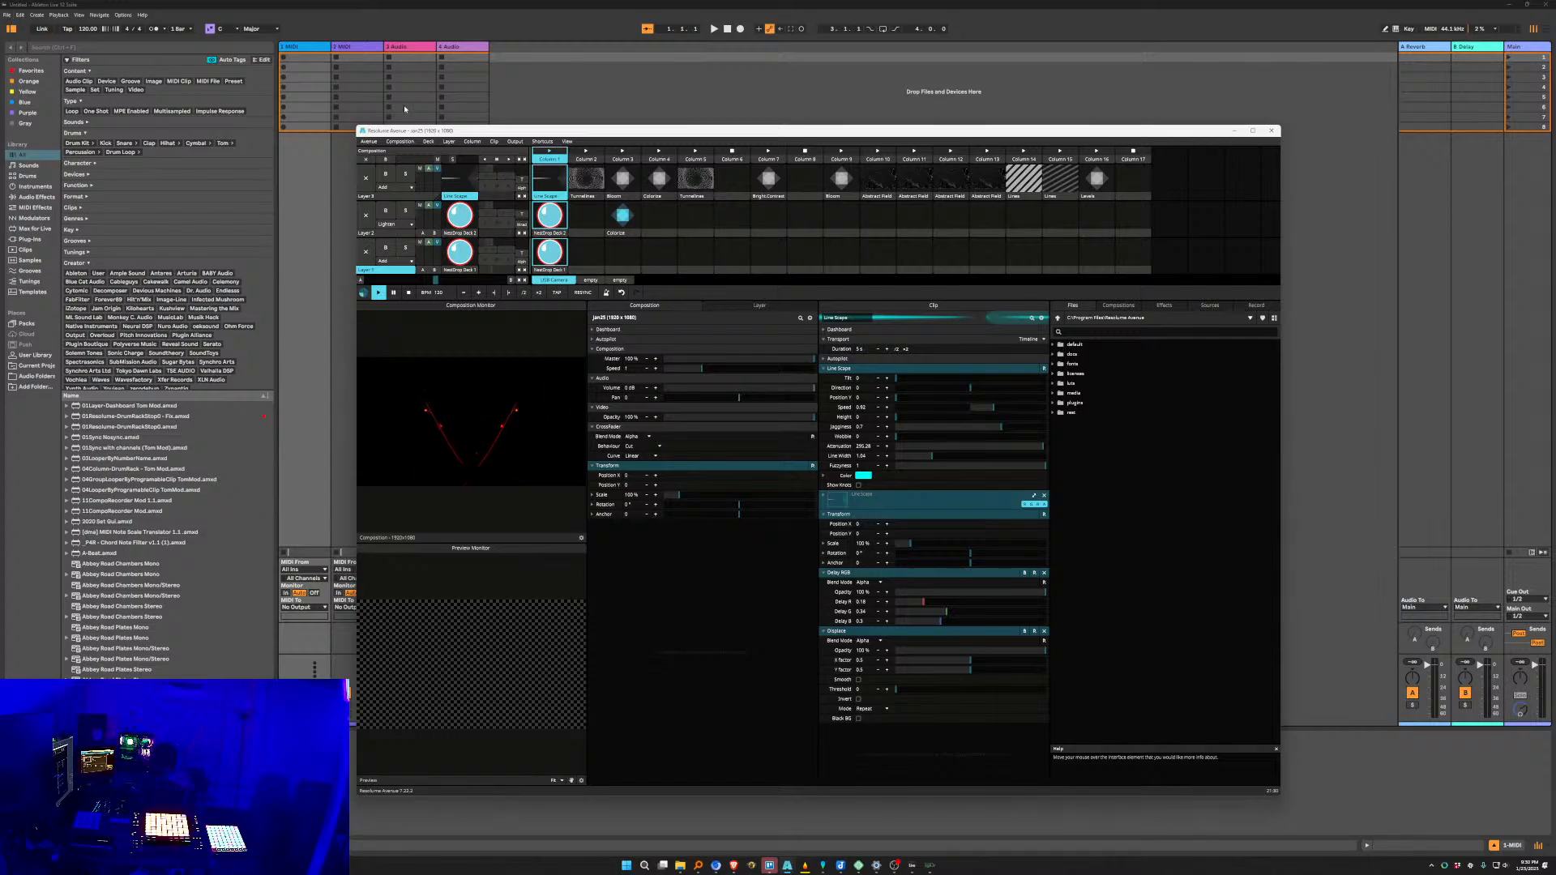
drag(418, 130, 439, 135)
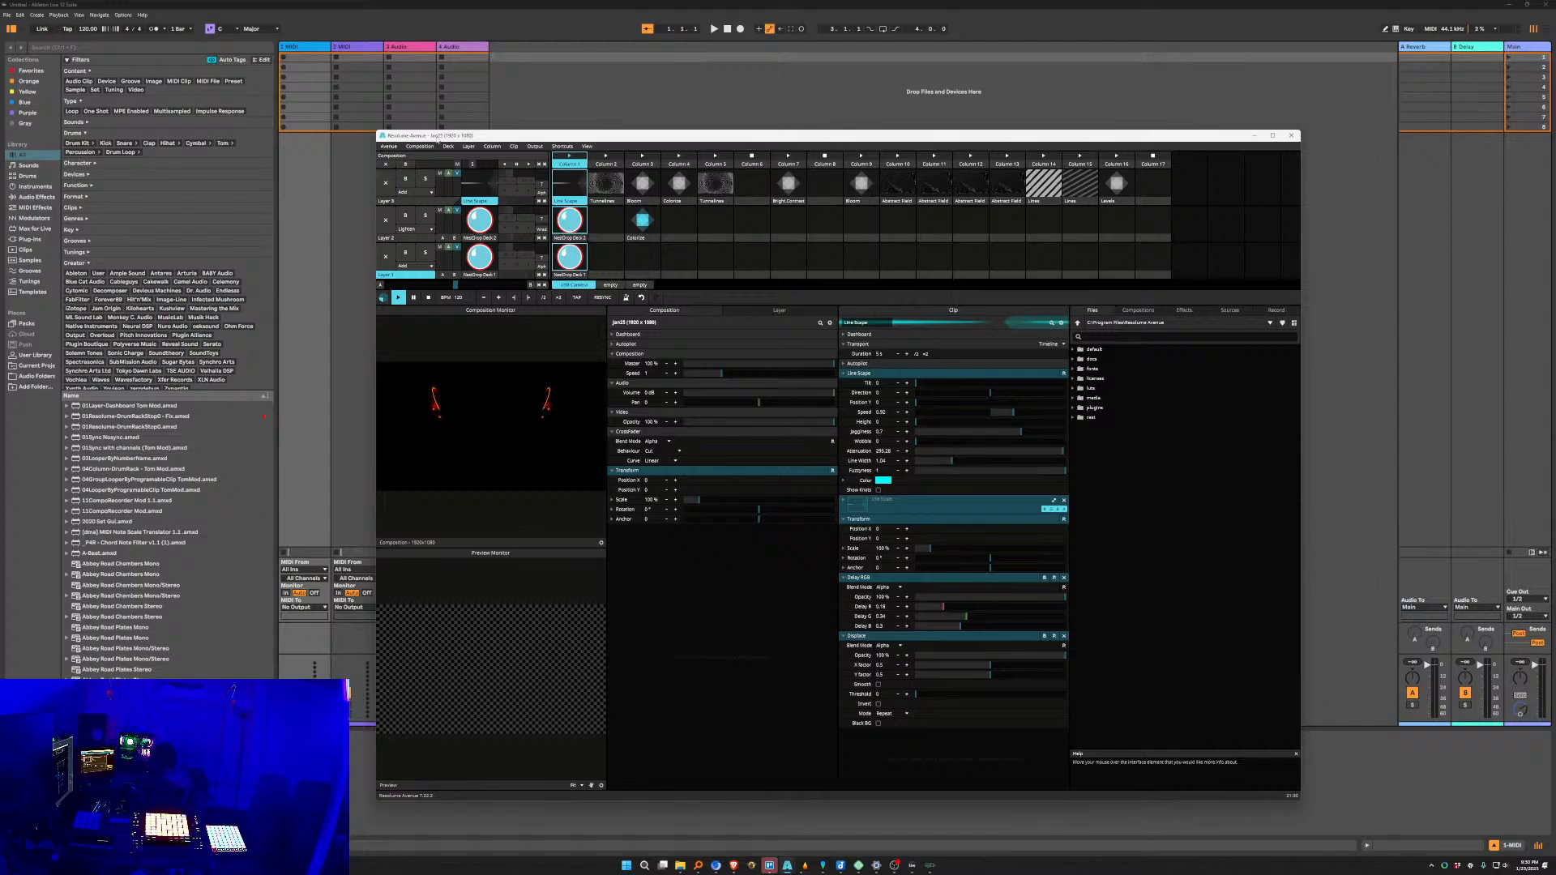
mouse_move(806, 867)
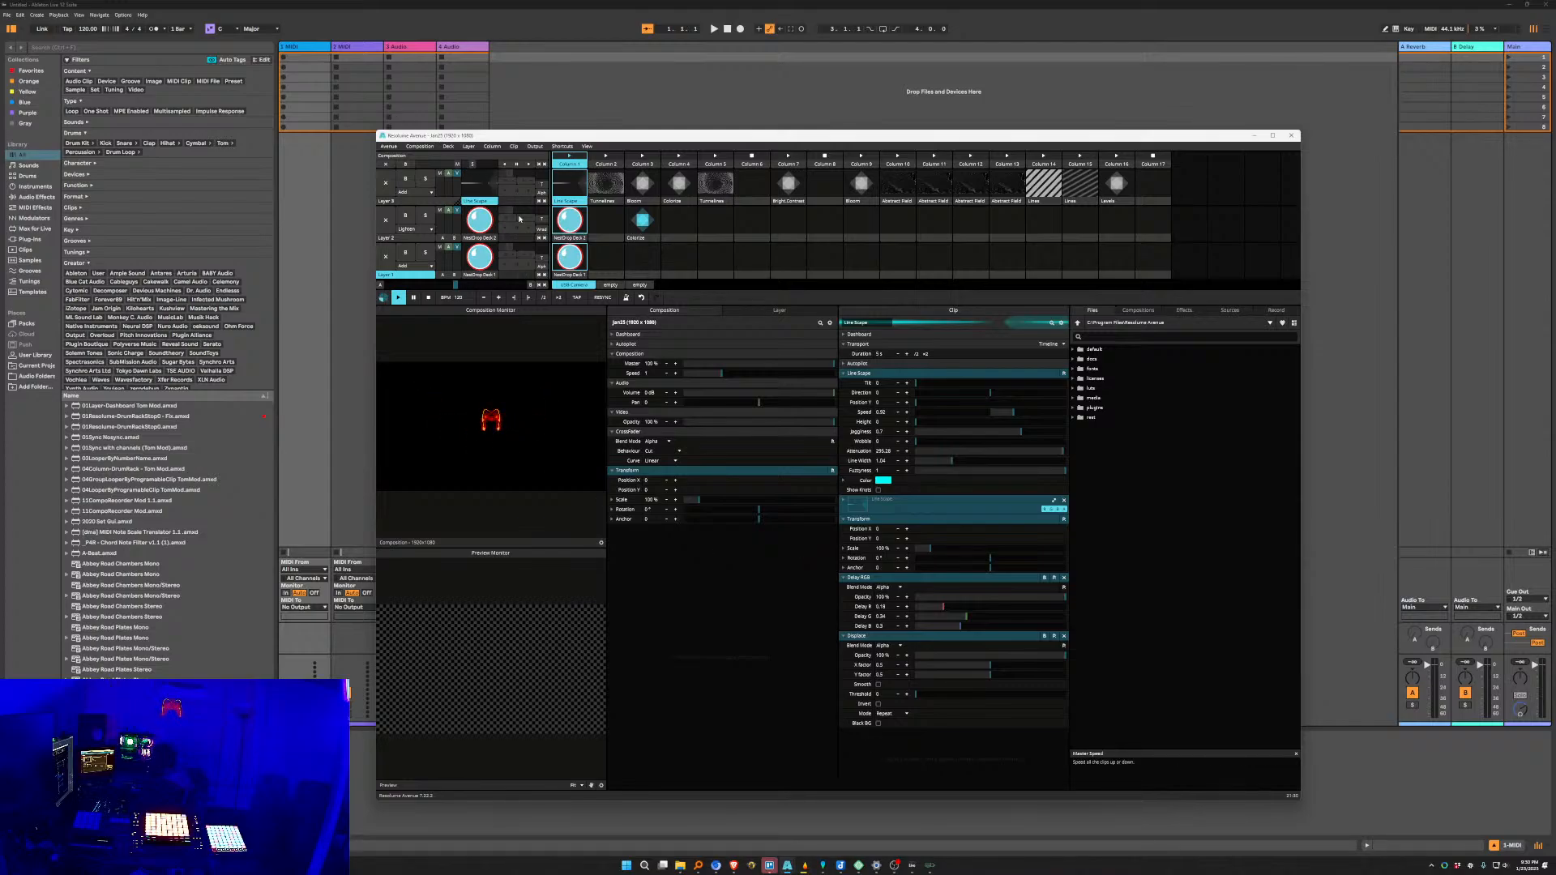
click(1433, 866)
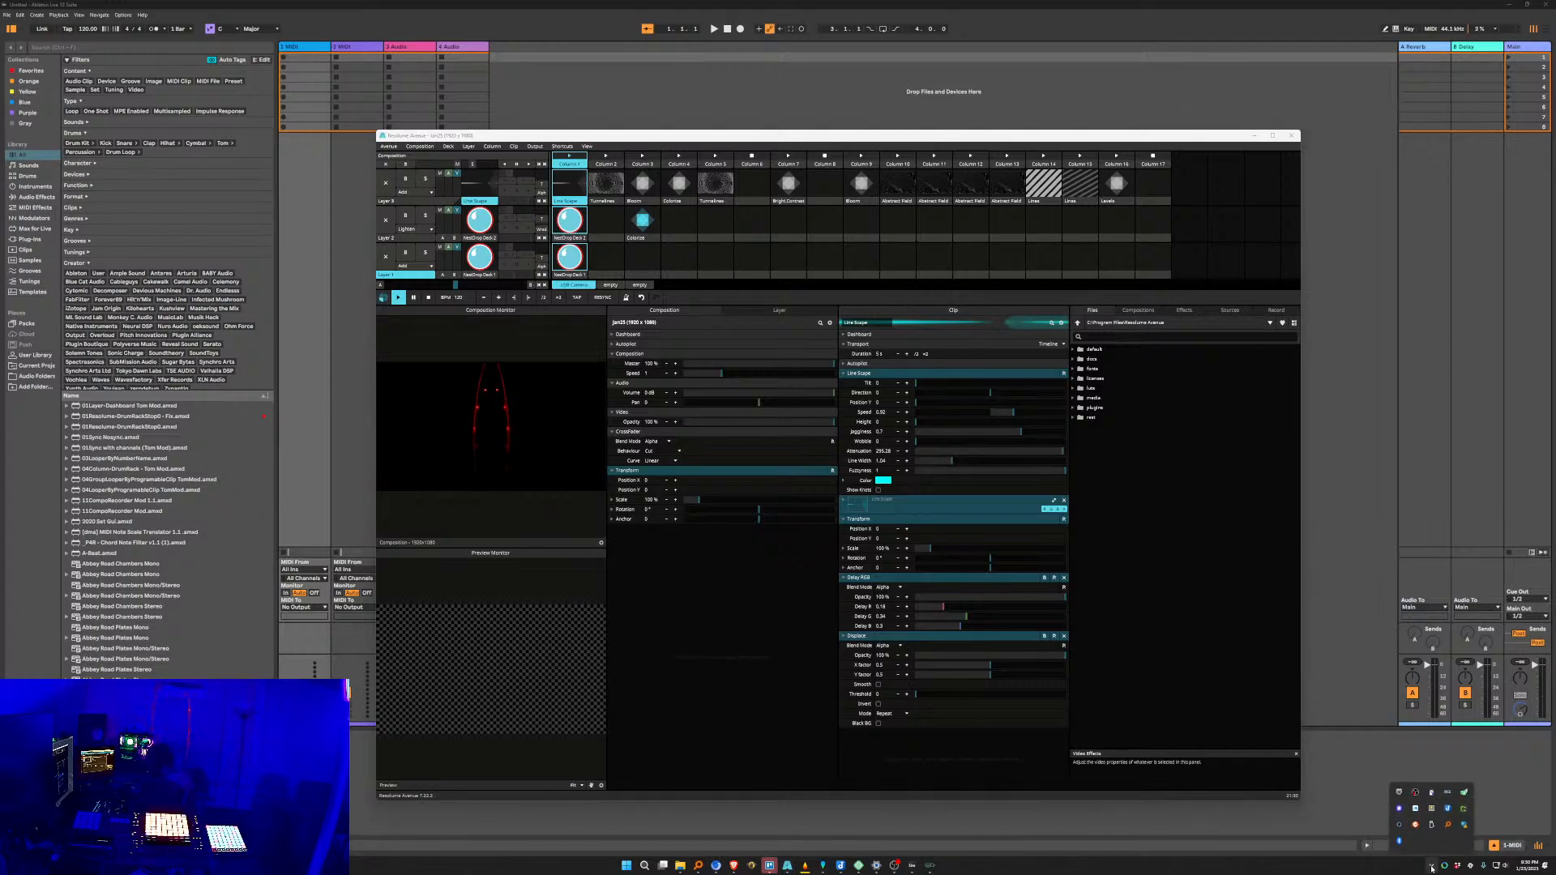
right_click(1433, 799)
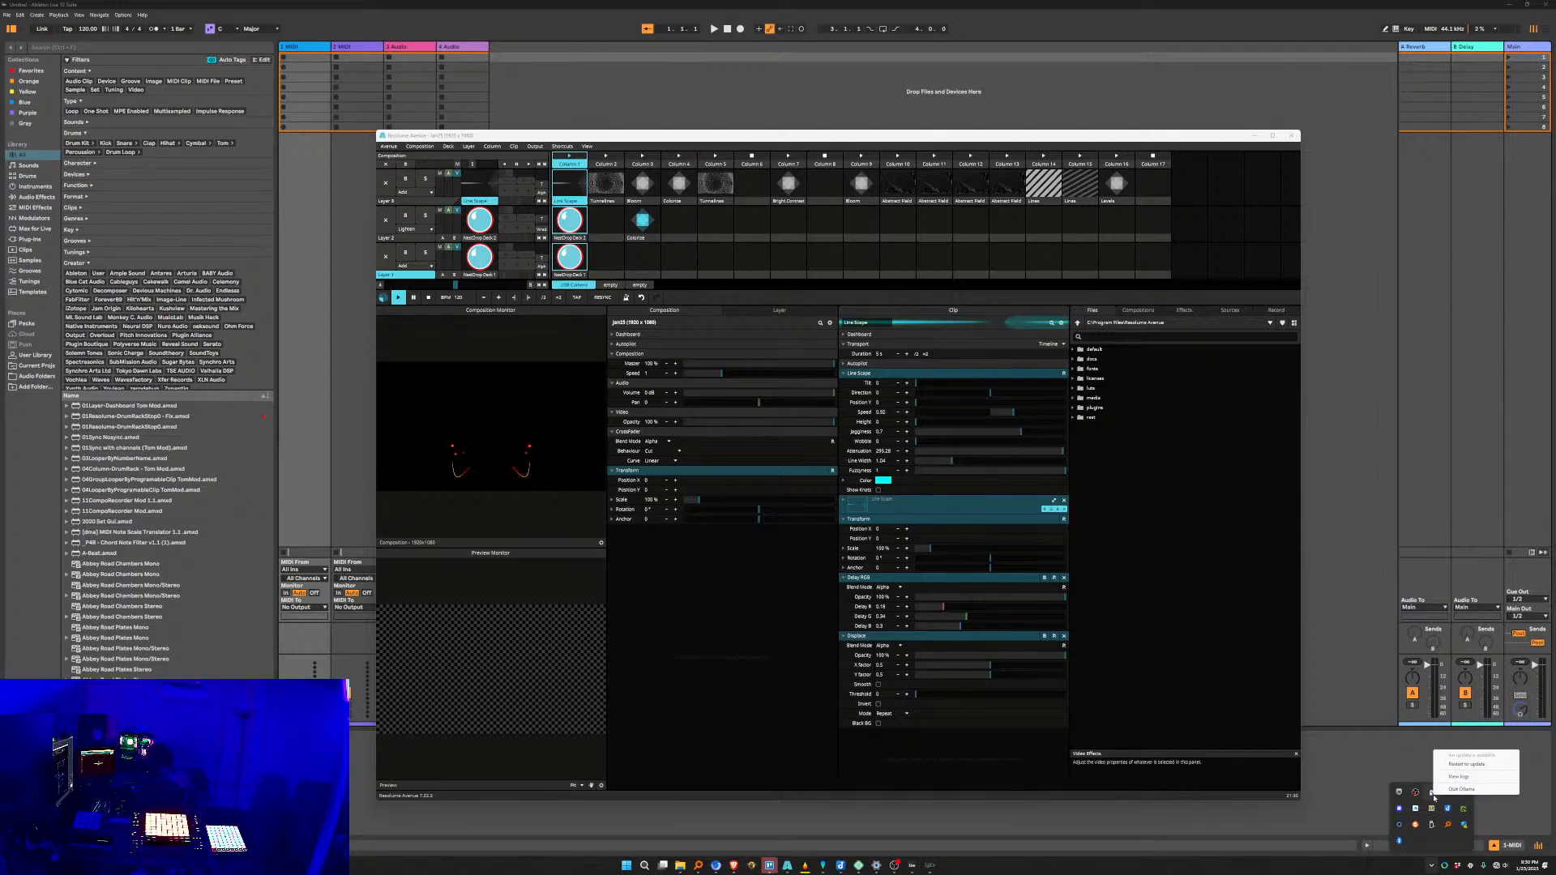
click(1221, 870)
click(1221, 871)
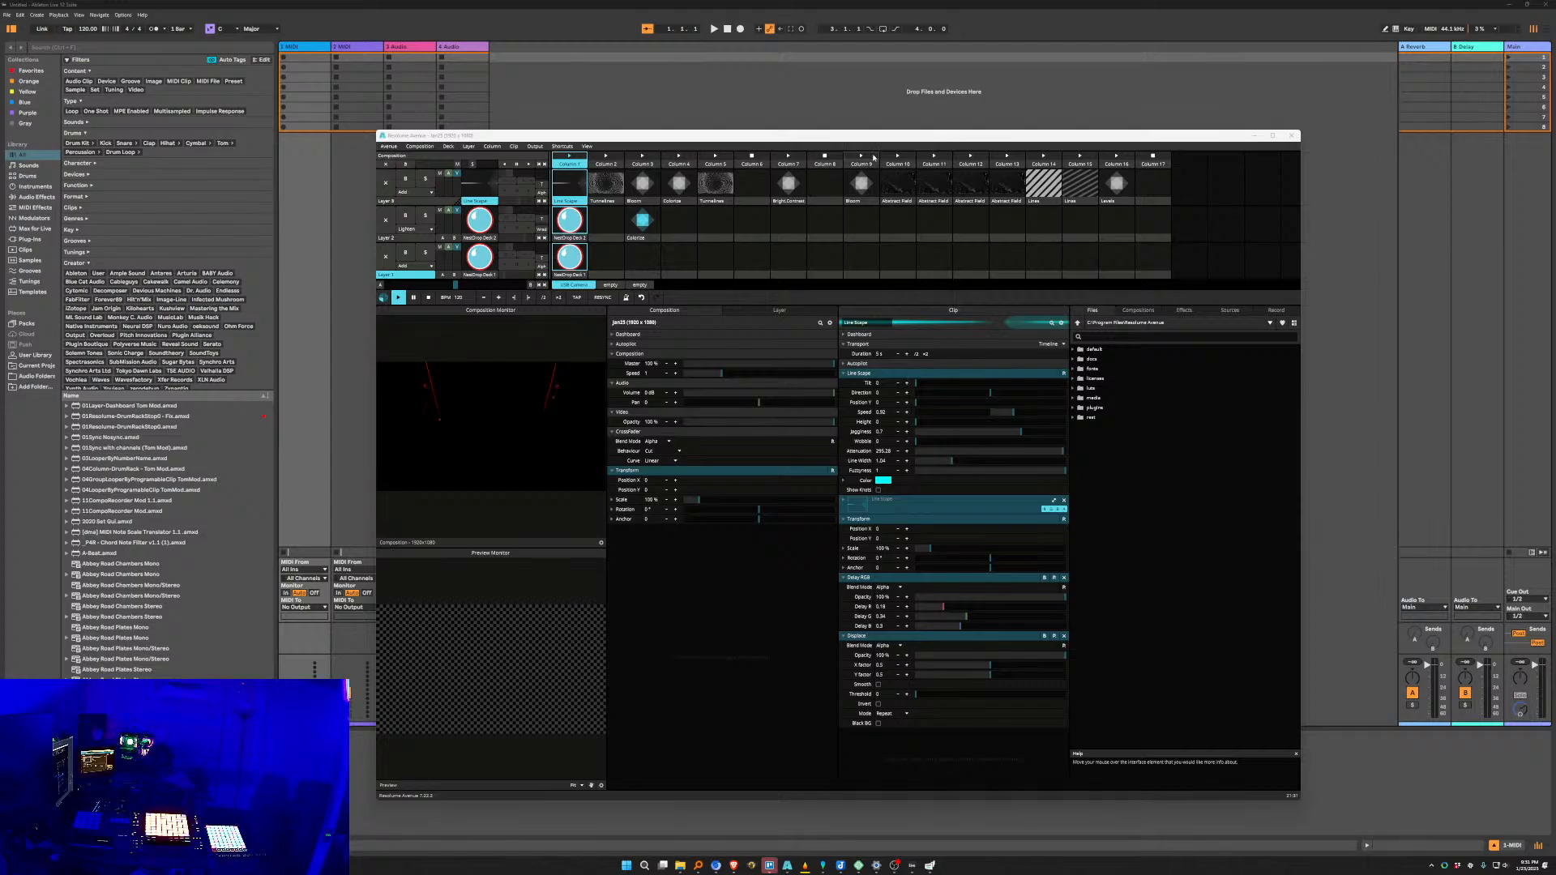
drag(860, 142, 847, 142)
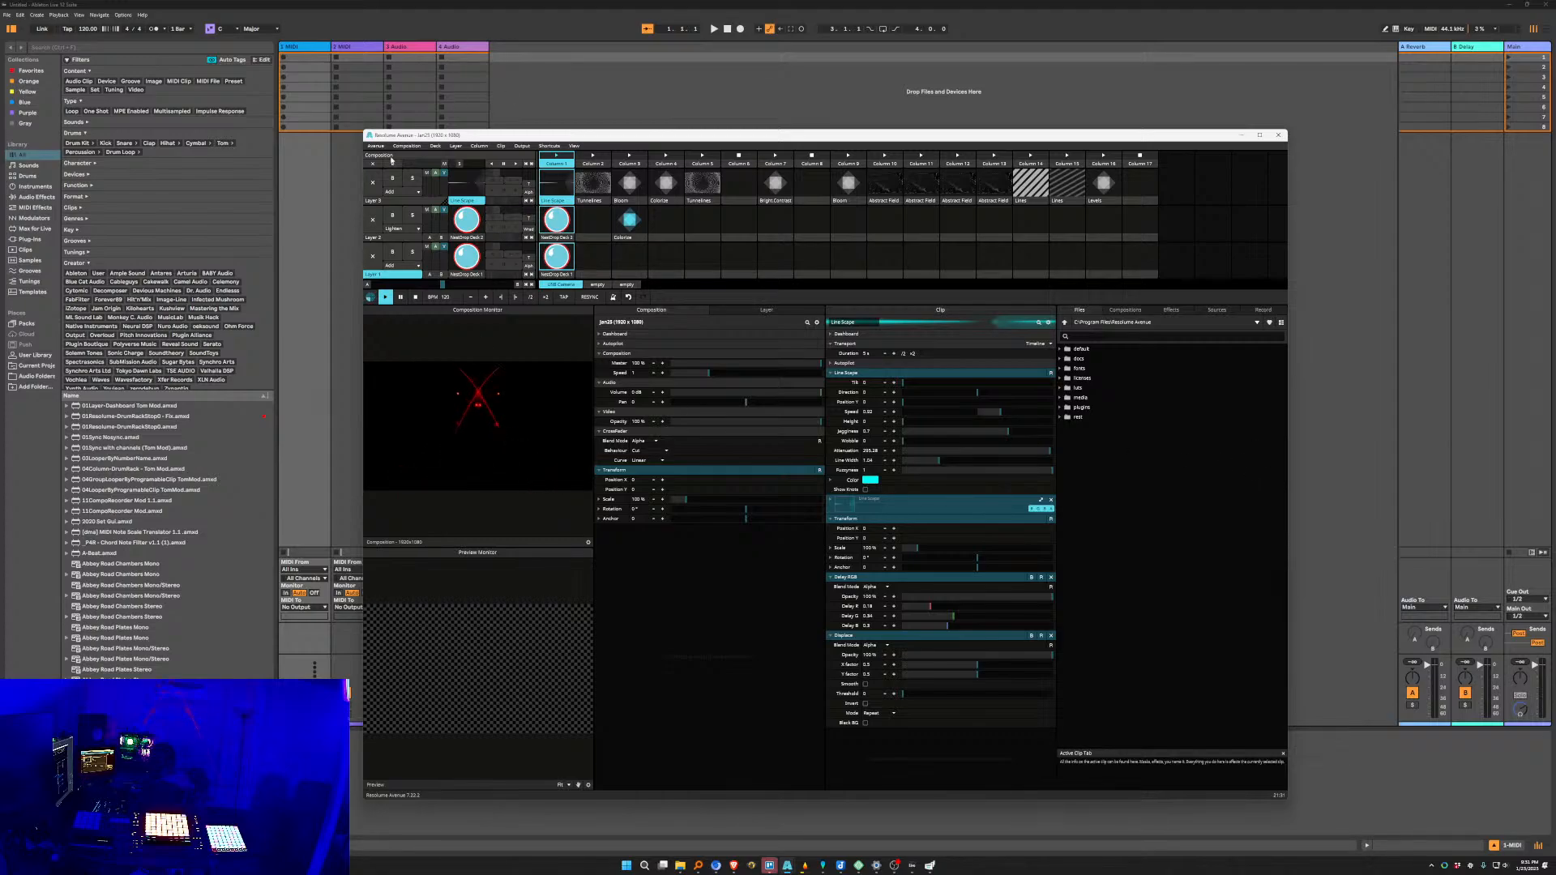
mouse_move(401, 136)
mouse_down()
mouse_move(519, 128)
mouse_move(411, 125)
mouse_up()
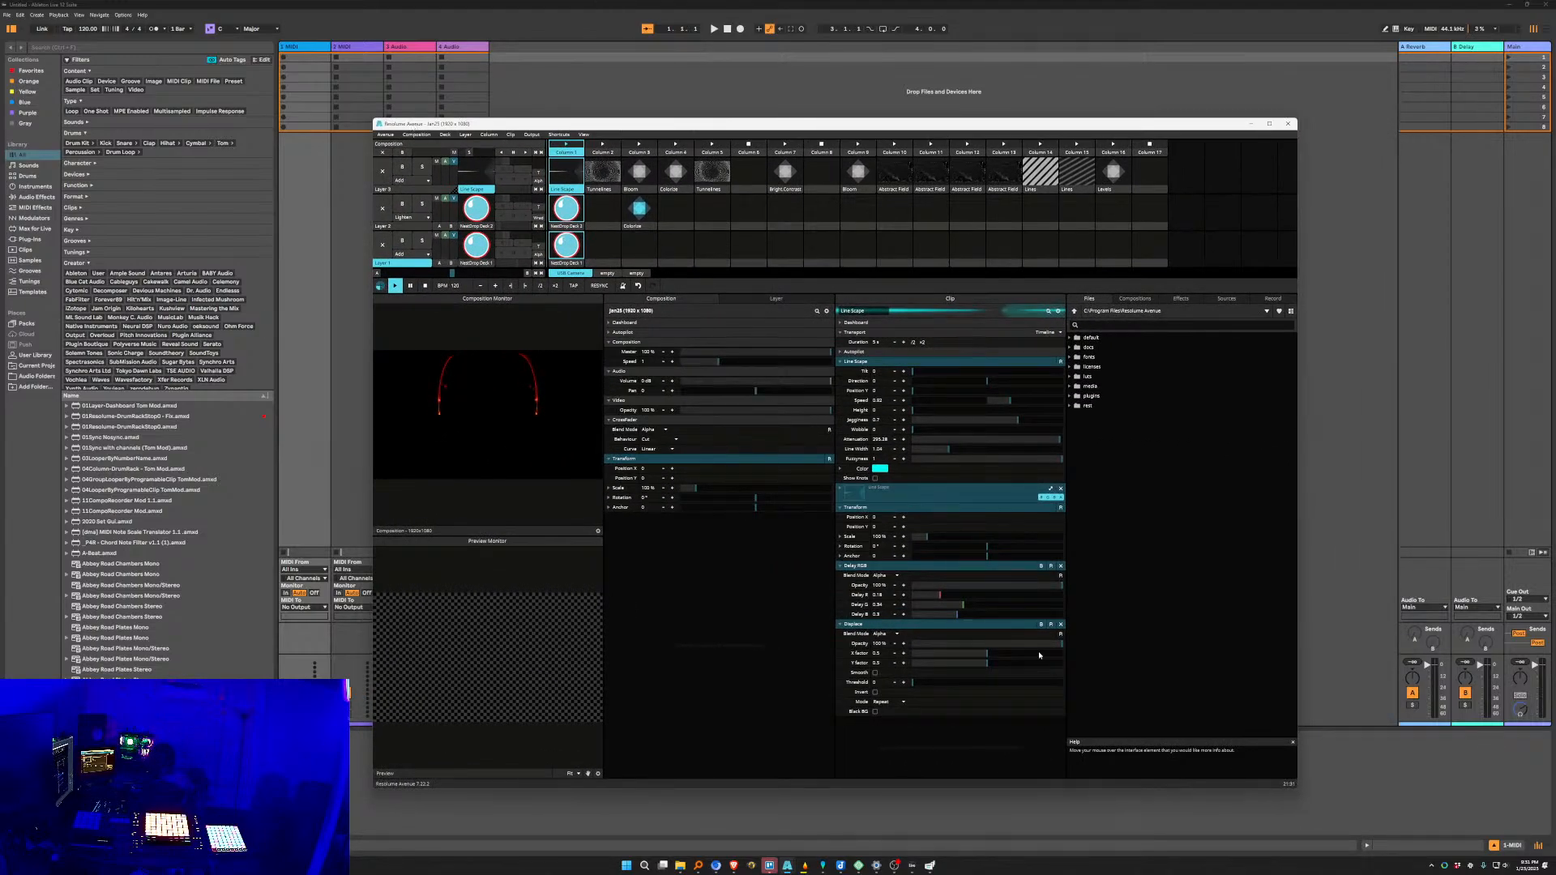
Minimize Resolume Avenue and lay out the NestDrop queue window and preset library side by side.
click(1250, 125)
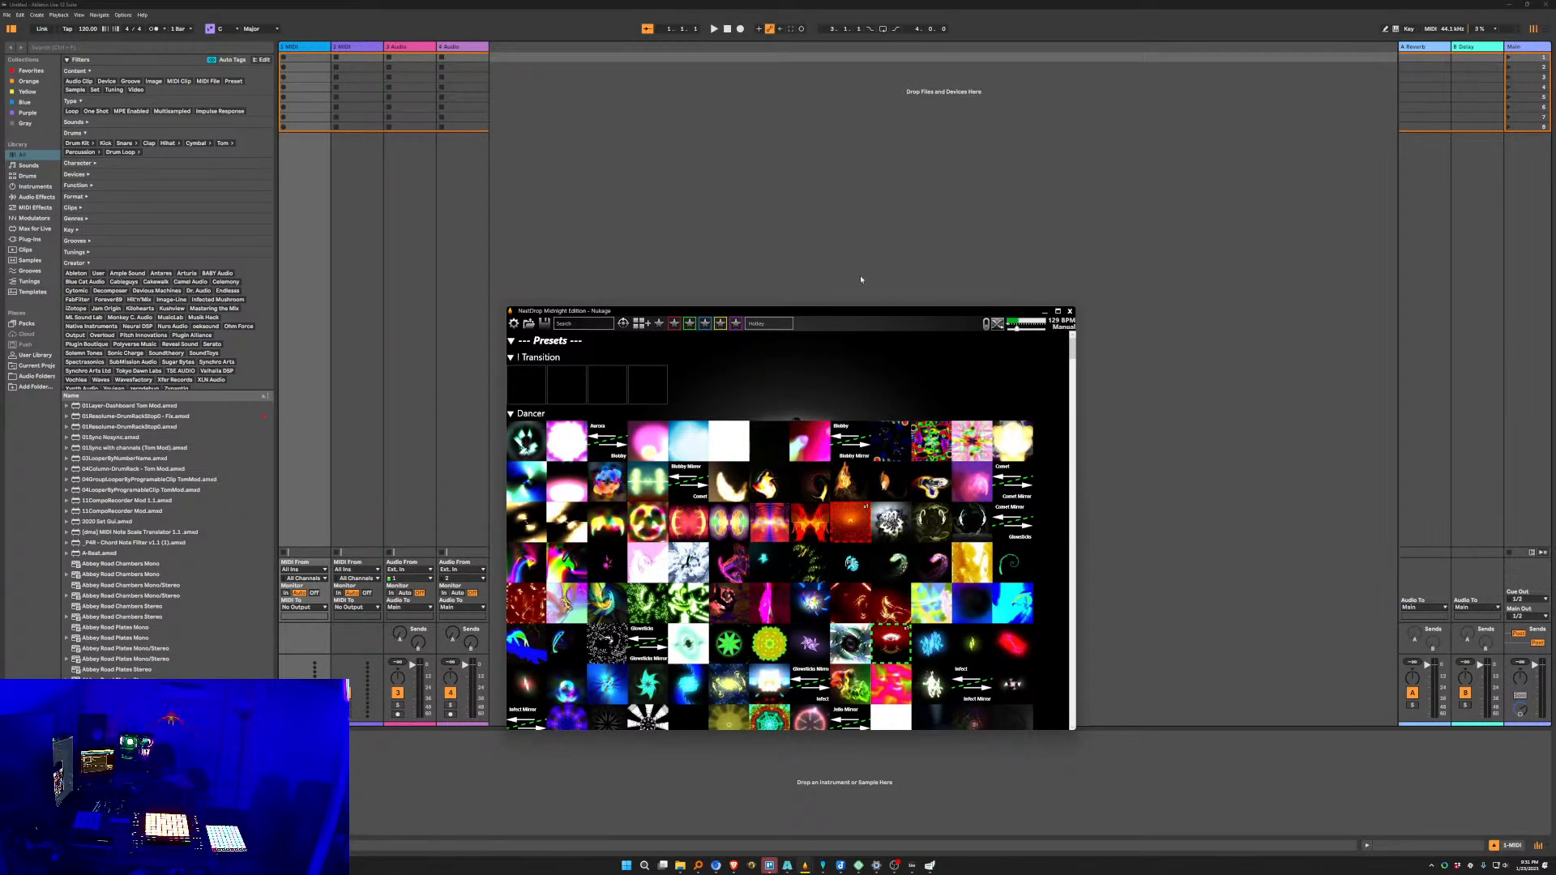
drag(884, 283, 824, 228)
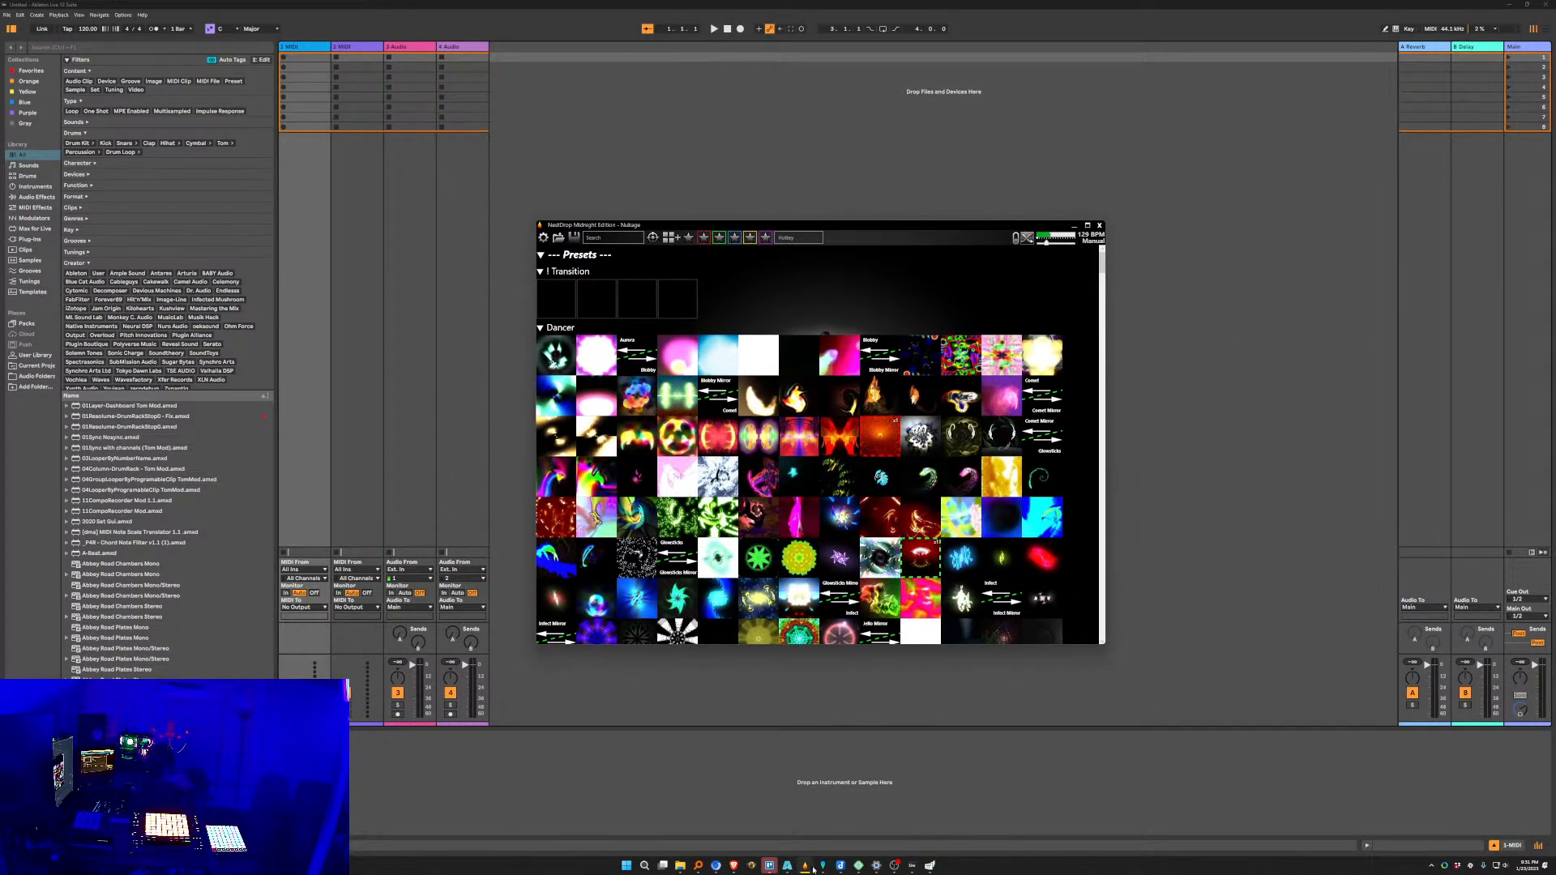
mouse_move(805, 866)
click(795, 811)
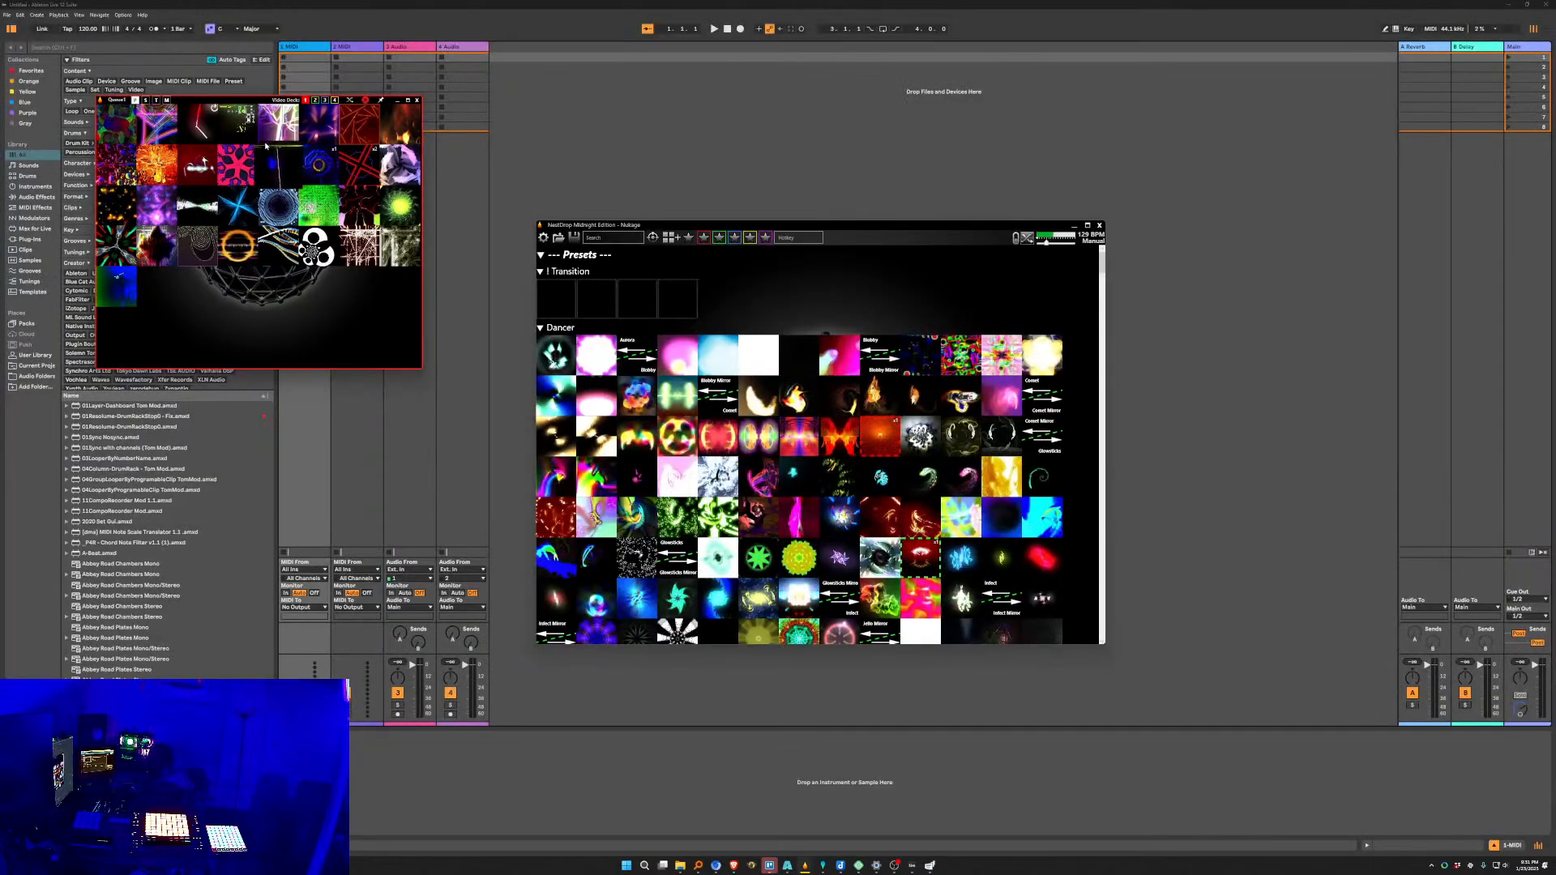
drag(220, 102, 372, 167)
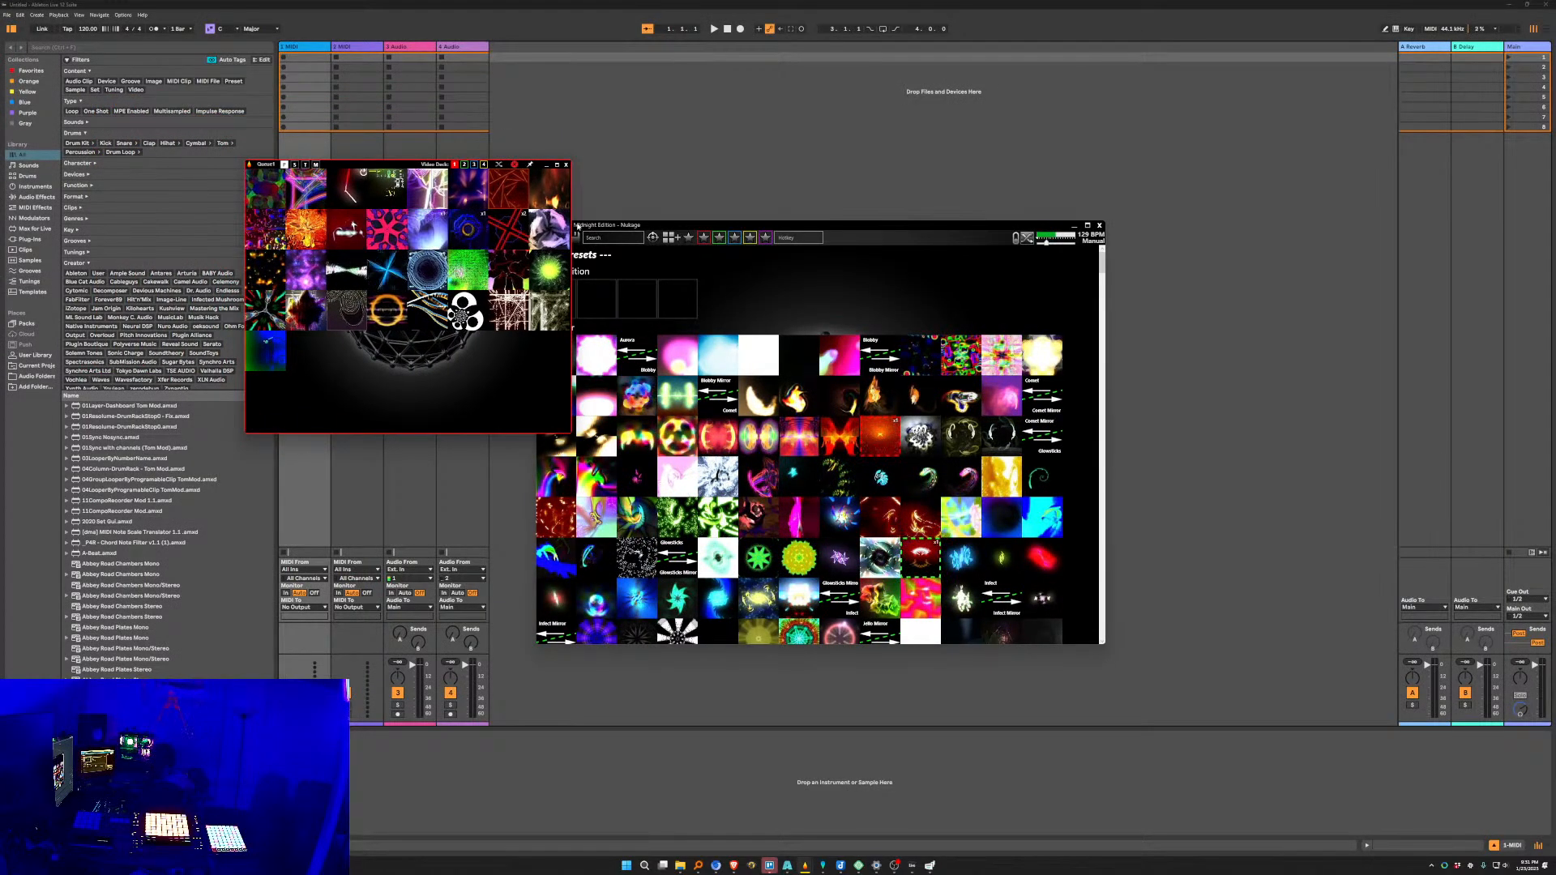
drag(805, 223, 886, 216)
Open NestDrop's Effects and Settings window beside the queue and show the end of its MIDI device list.
click(734, 231)
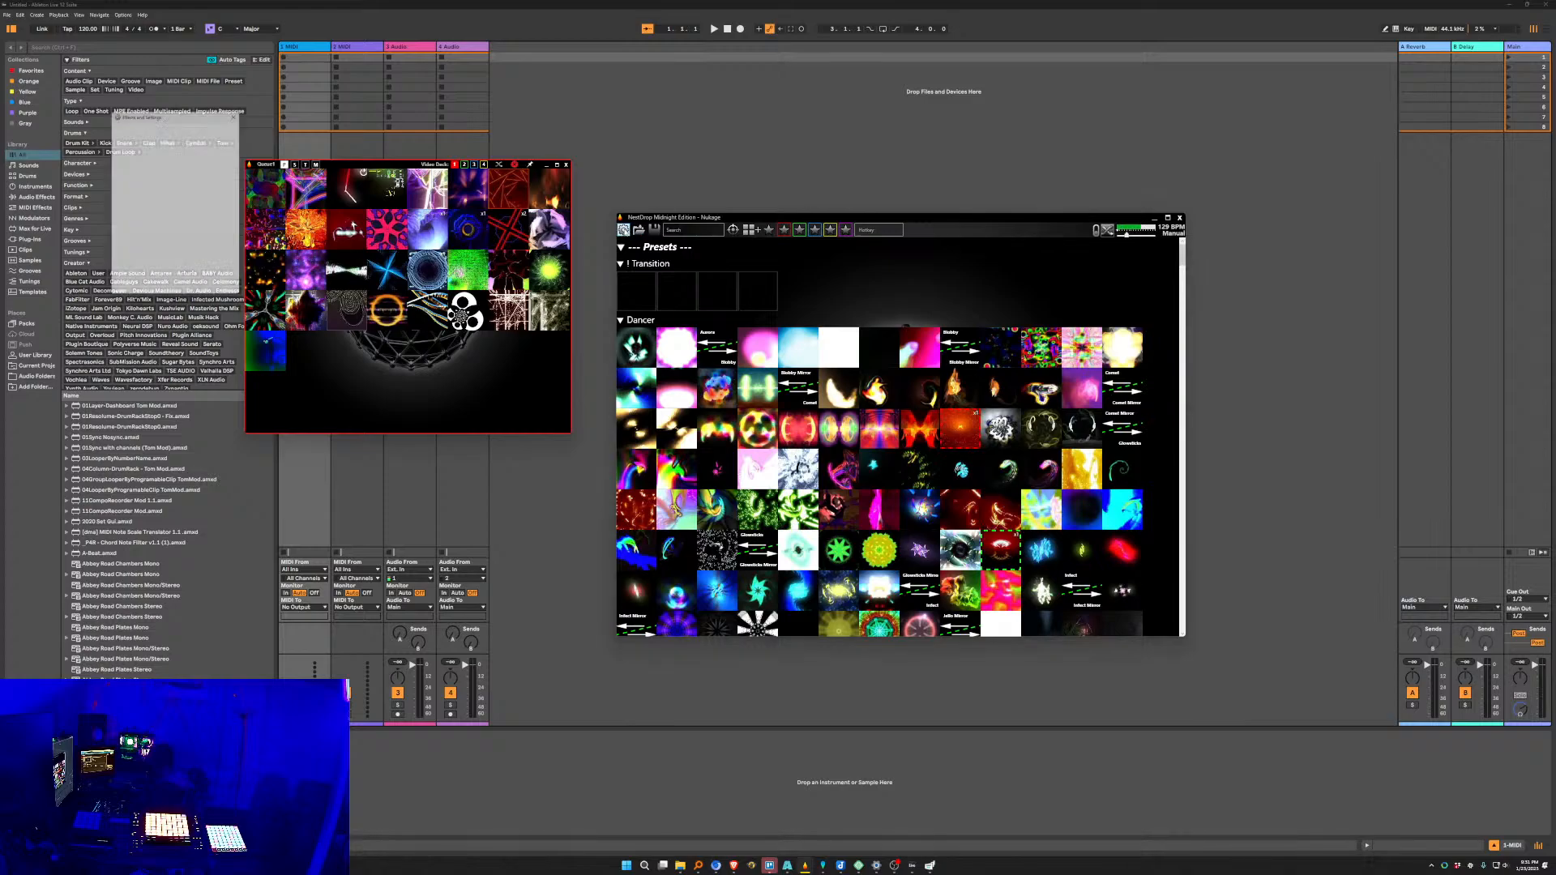
drag(153, 116, 748, 191)
click(755, 201)
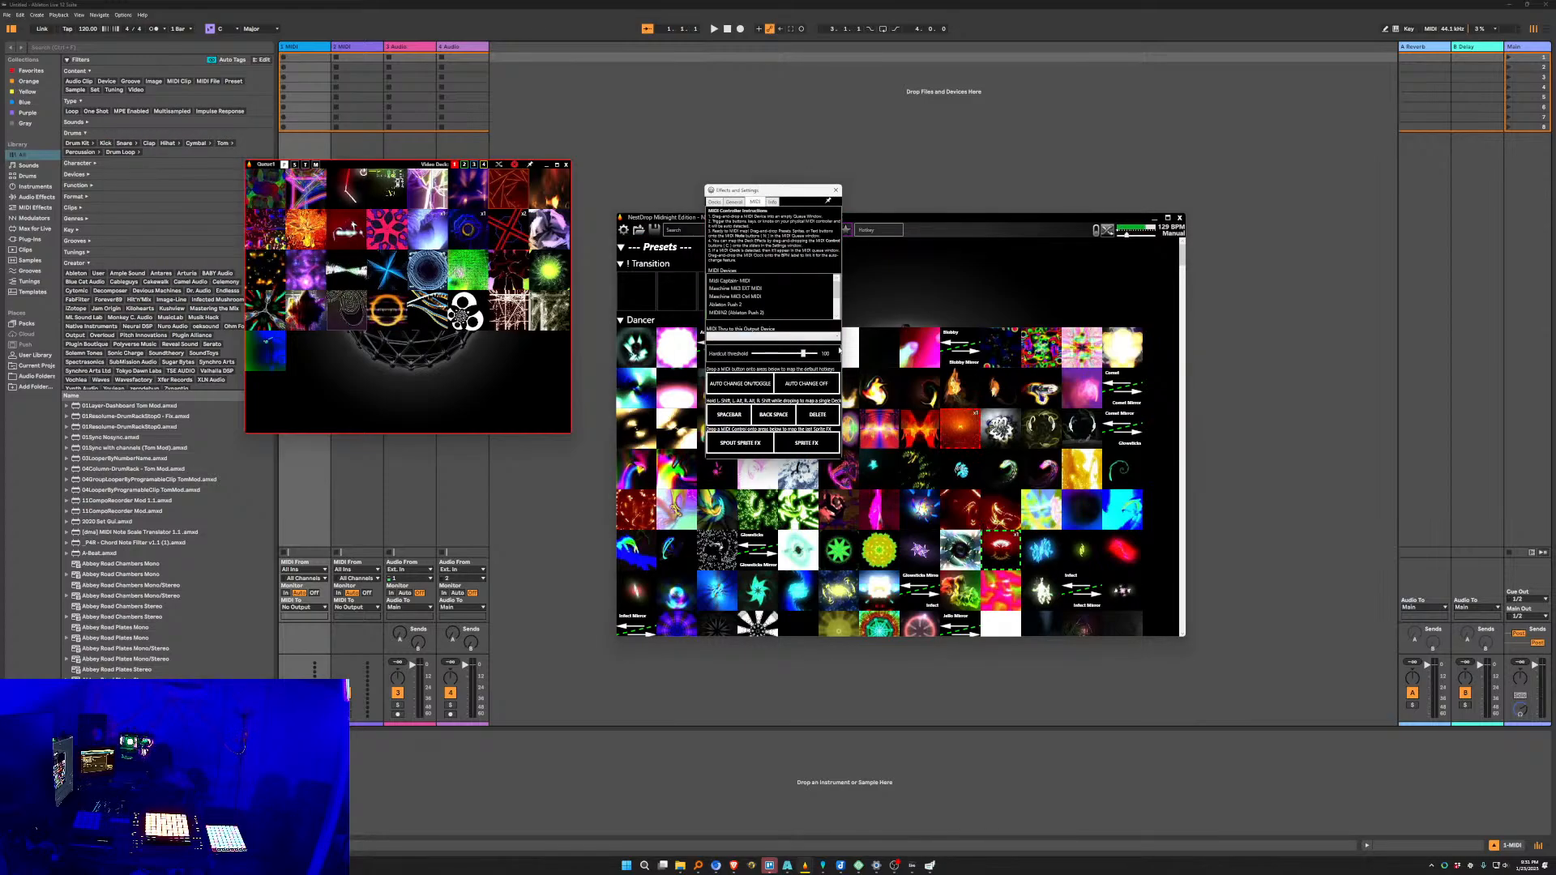
drag(838, 281, 835, 305)
click(837, 317)
click(837, 317)
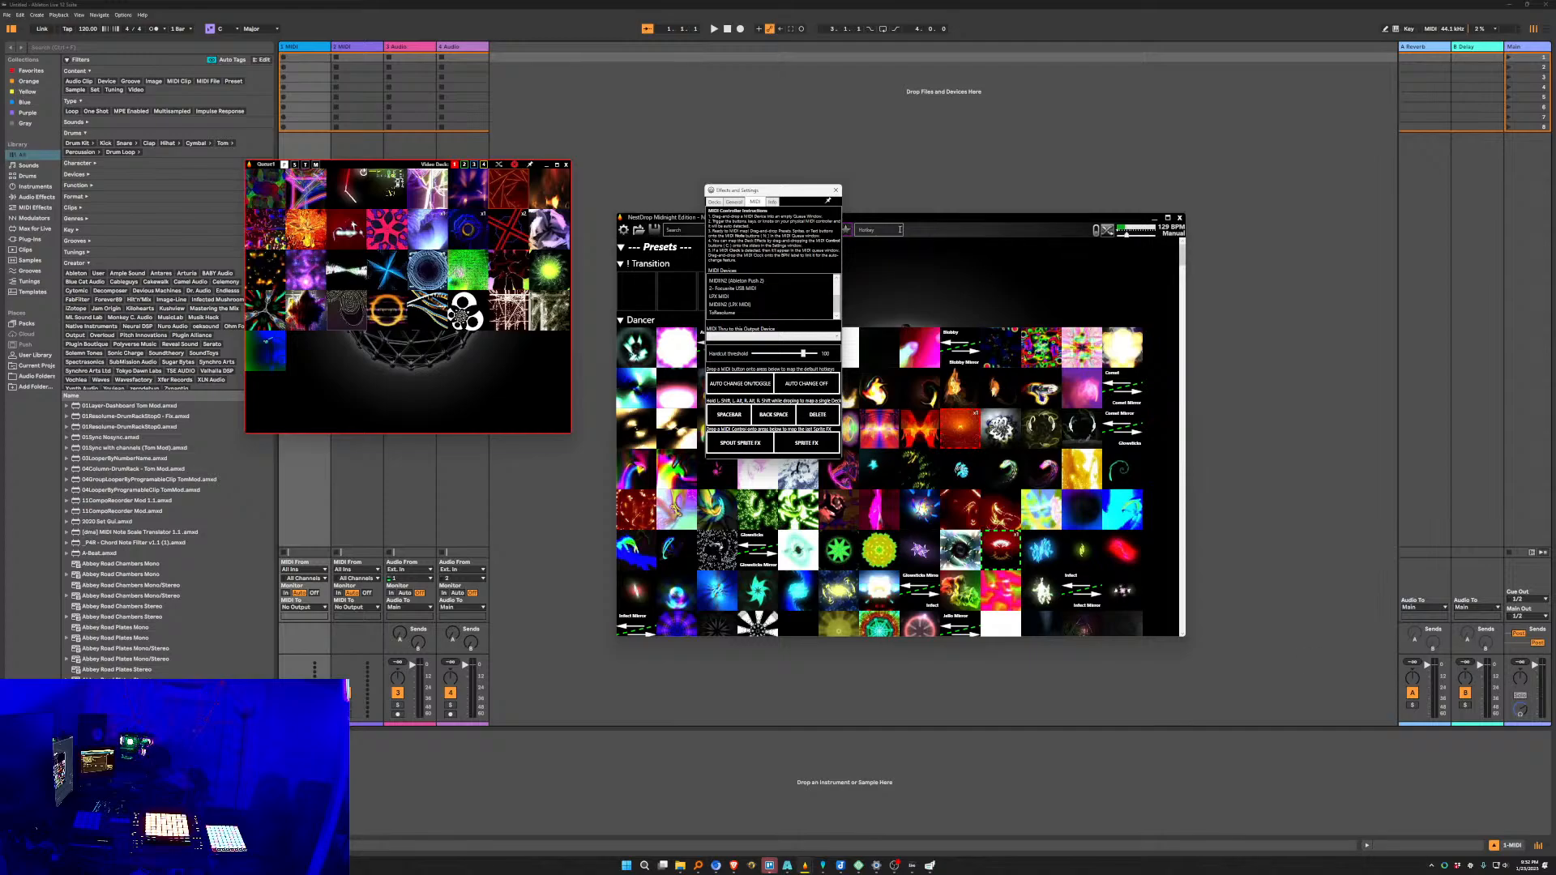
Switch to loopMIDI, add a loopback port named NestDrop and remove the previously existing port.
click(1432, 866)
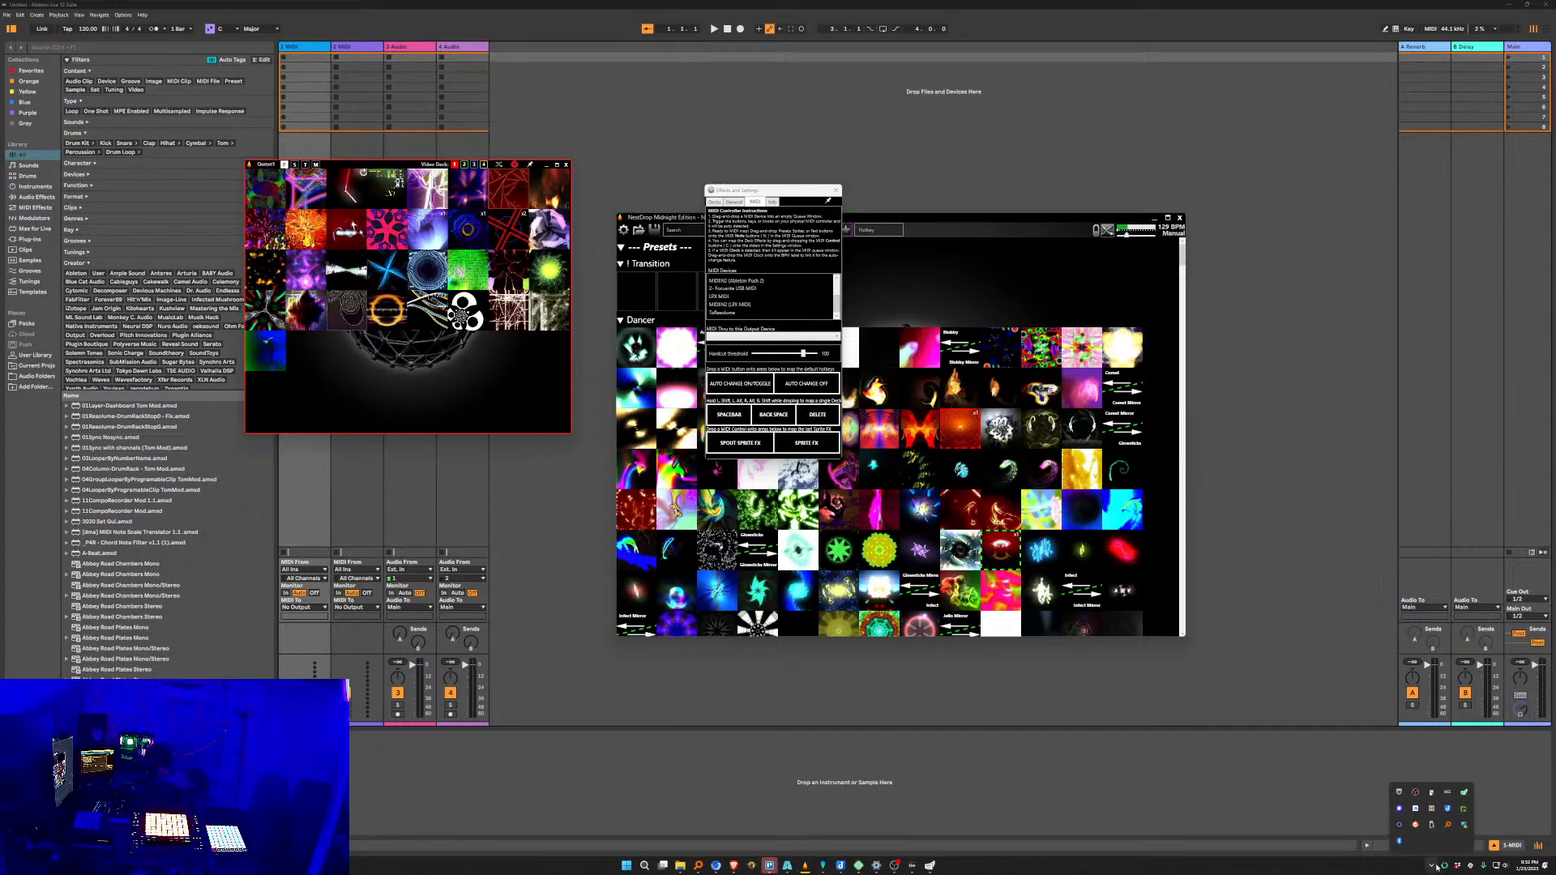
click(1414, 794)
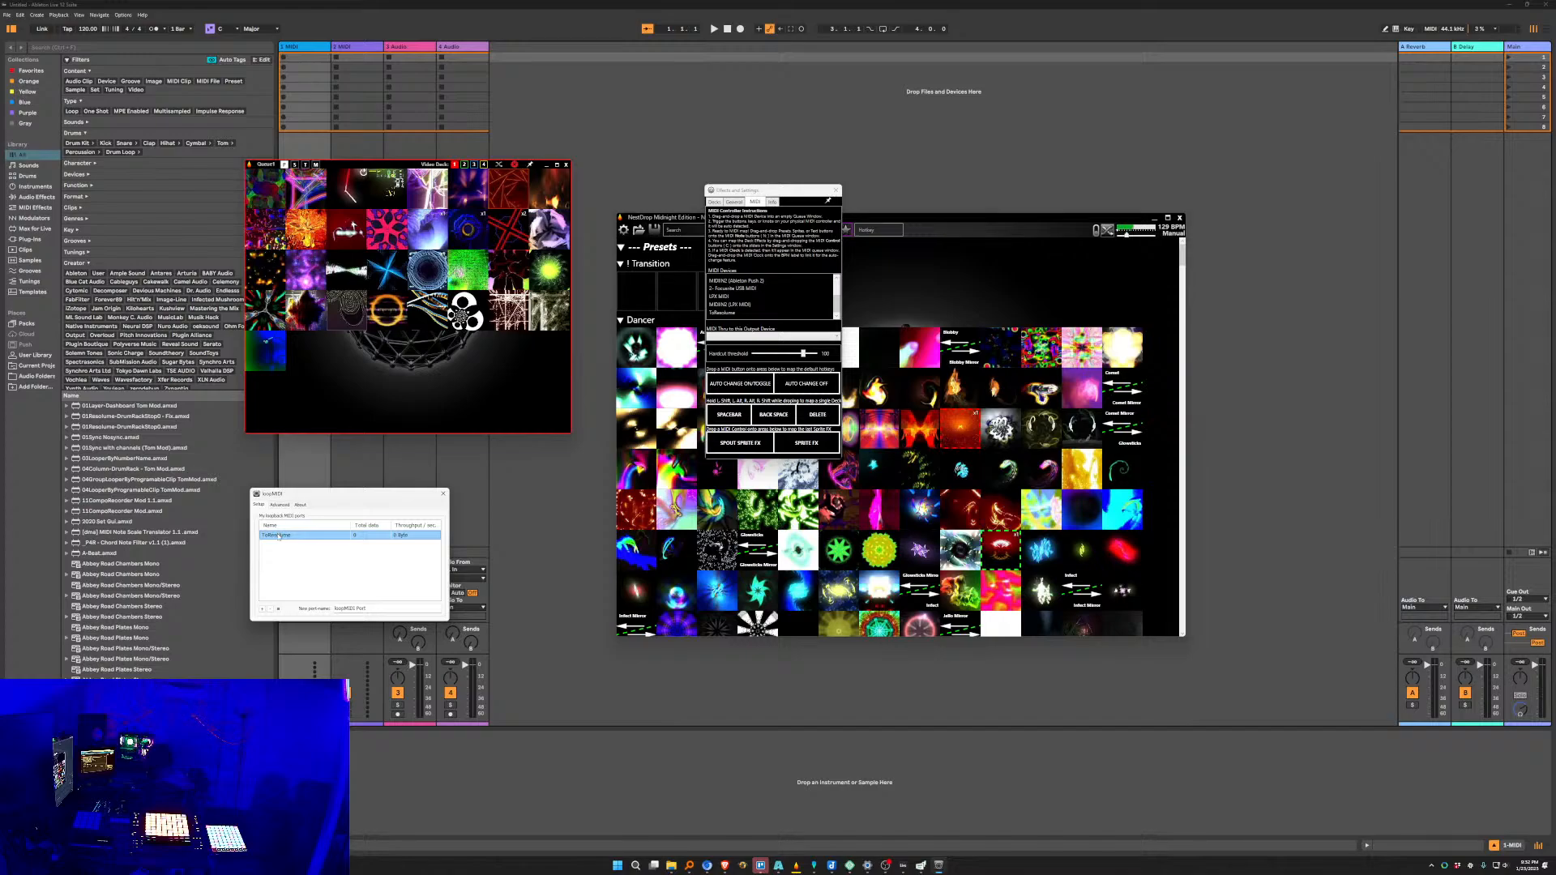
double_click(394, 609)
key(ctrl+a)
key(BackSpace)
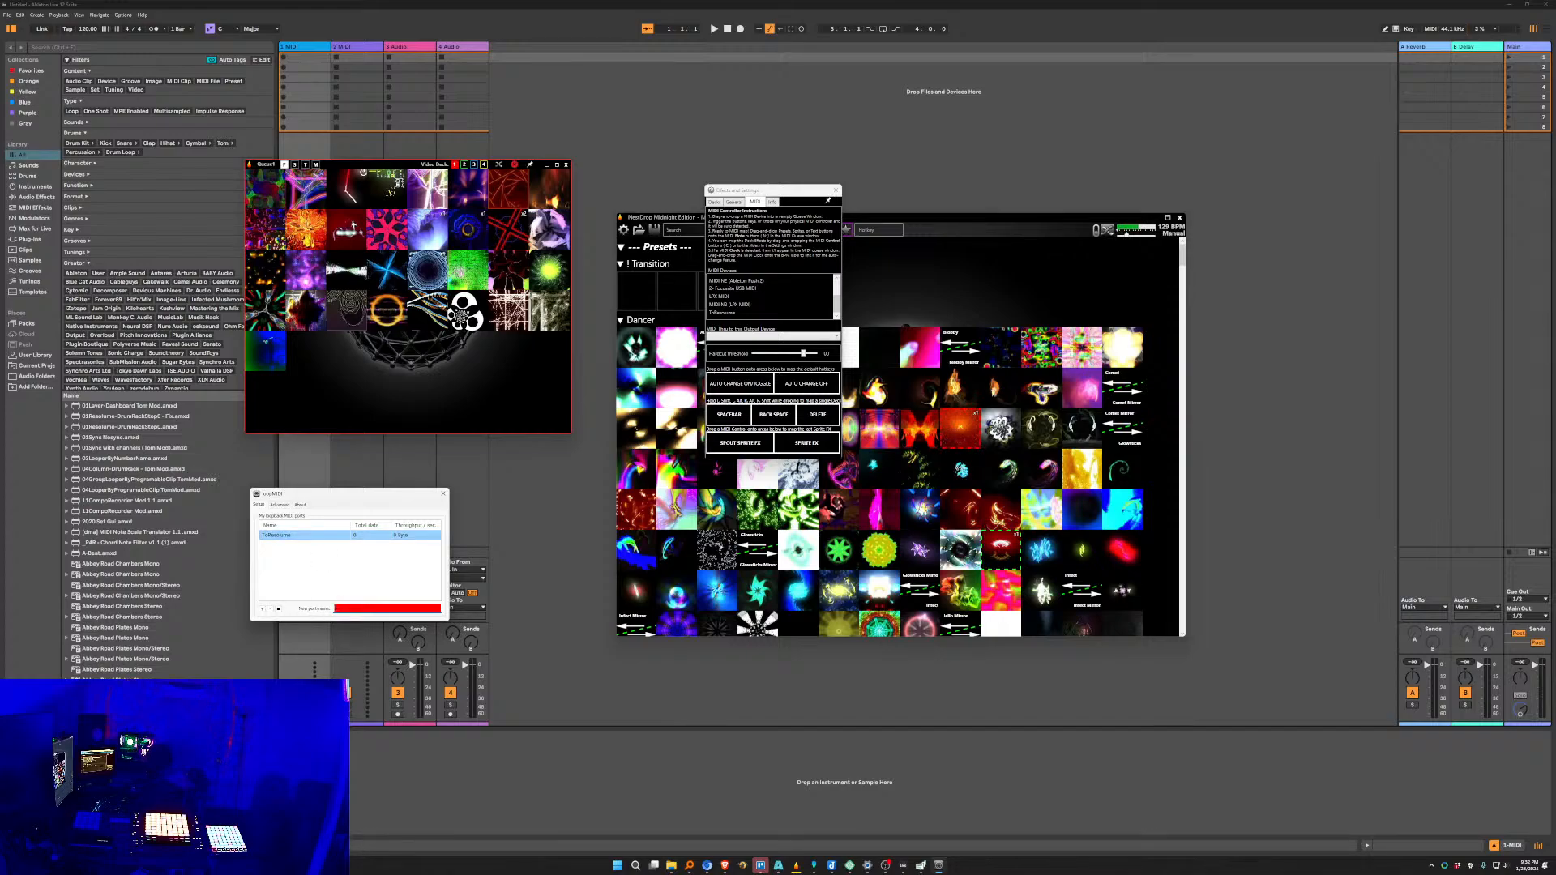
text(Fr)
key(BackSpace)
text(NestDrop)
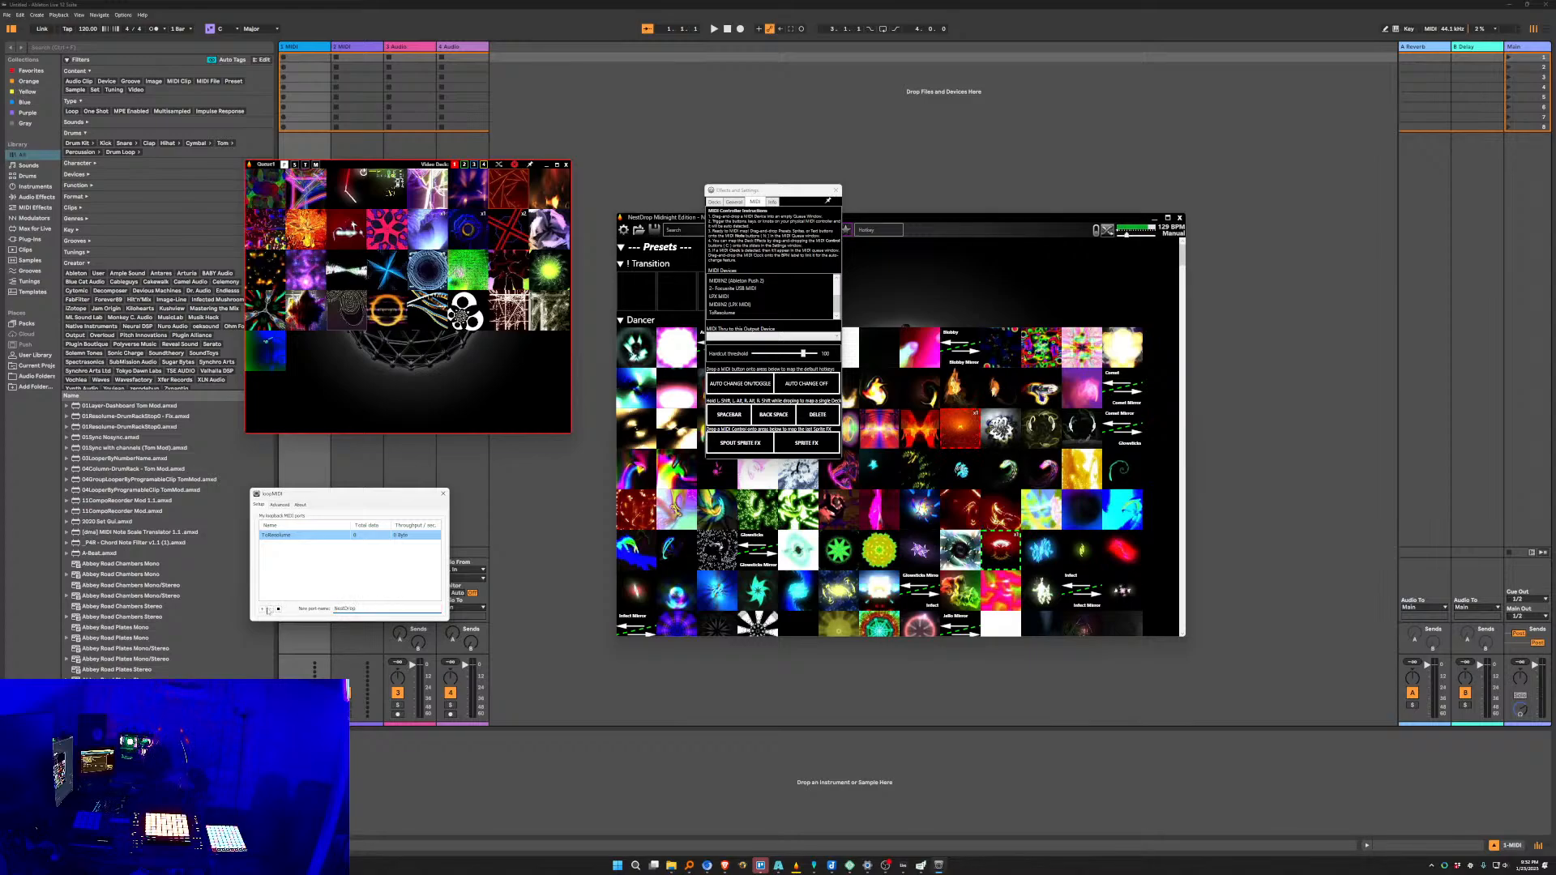
click(263, 609)
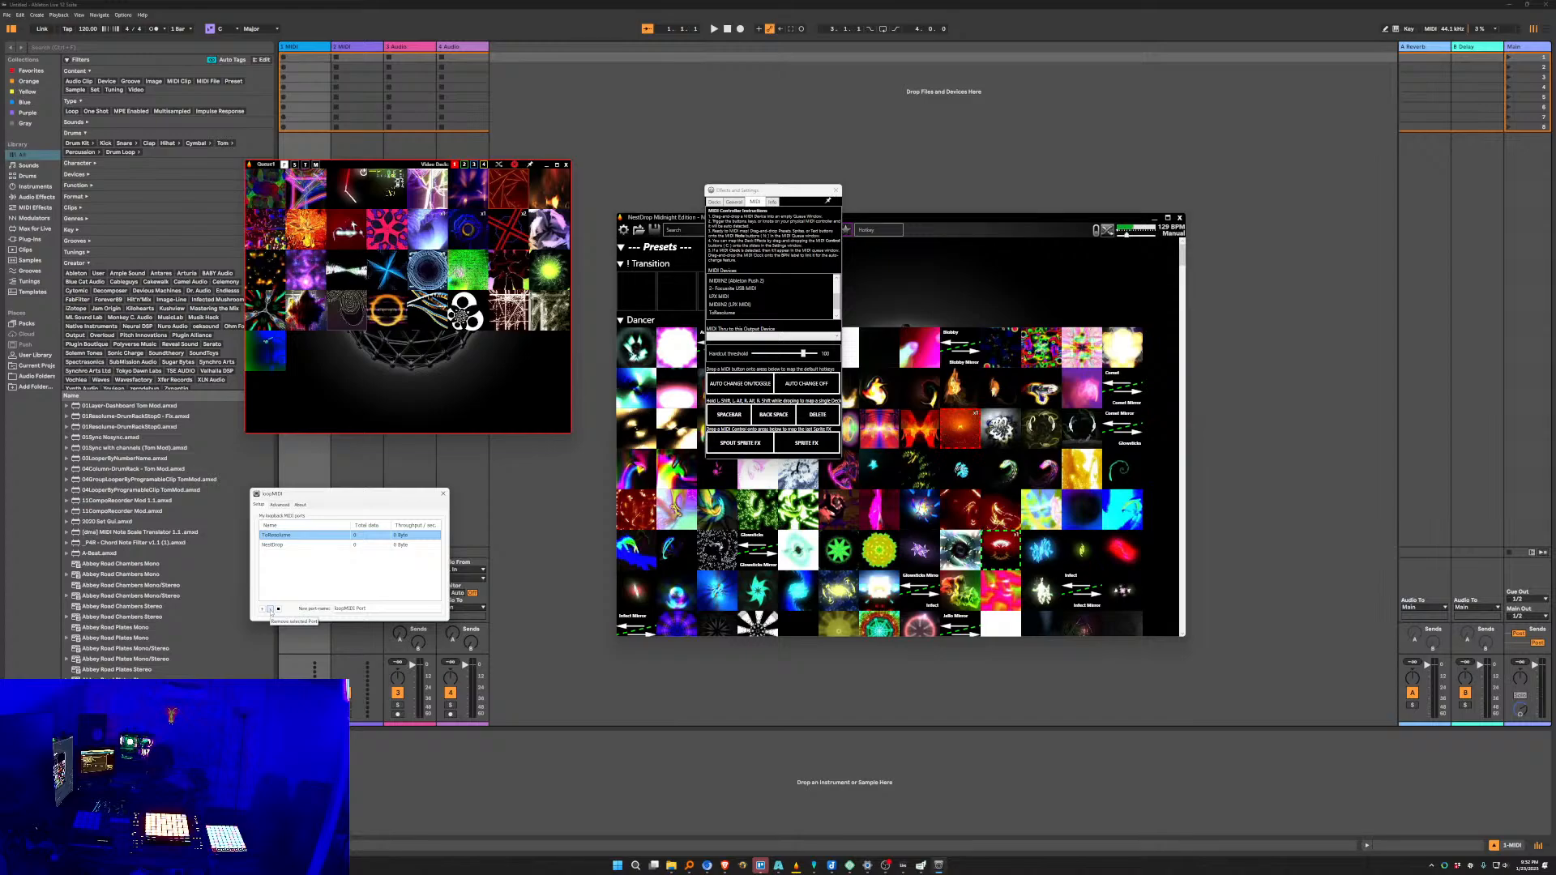
click(270, 609)
Select the NestDrop port among NestDrop's MIDI devices, shift the settings window slightly and bring the preset library in front of it.
scroll(795, 307, down, 1)
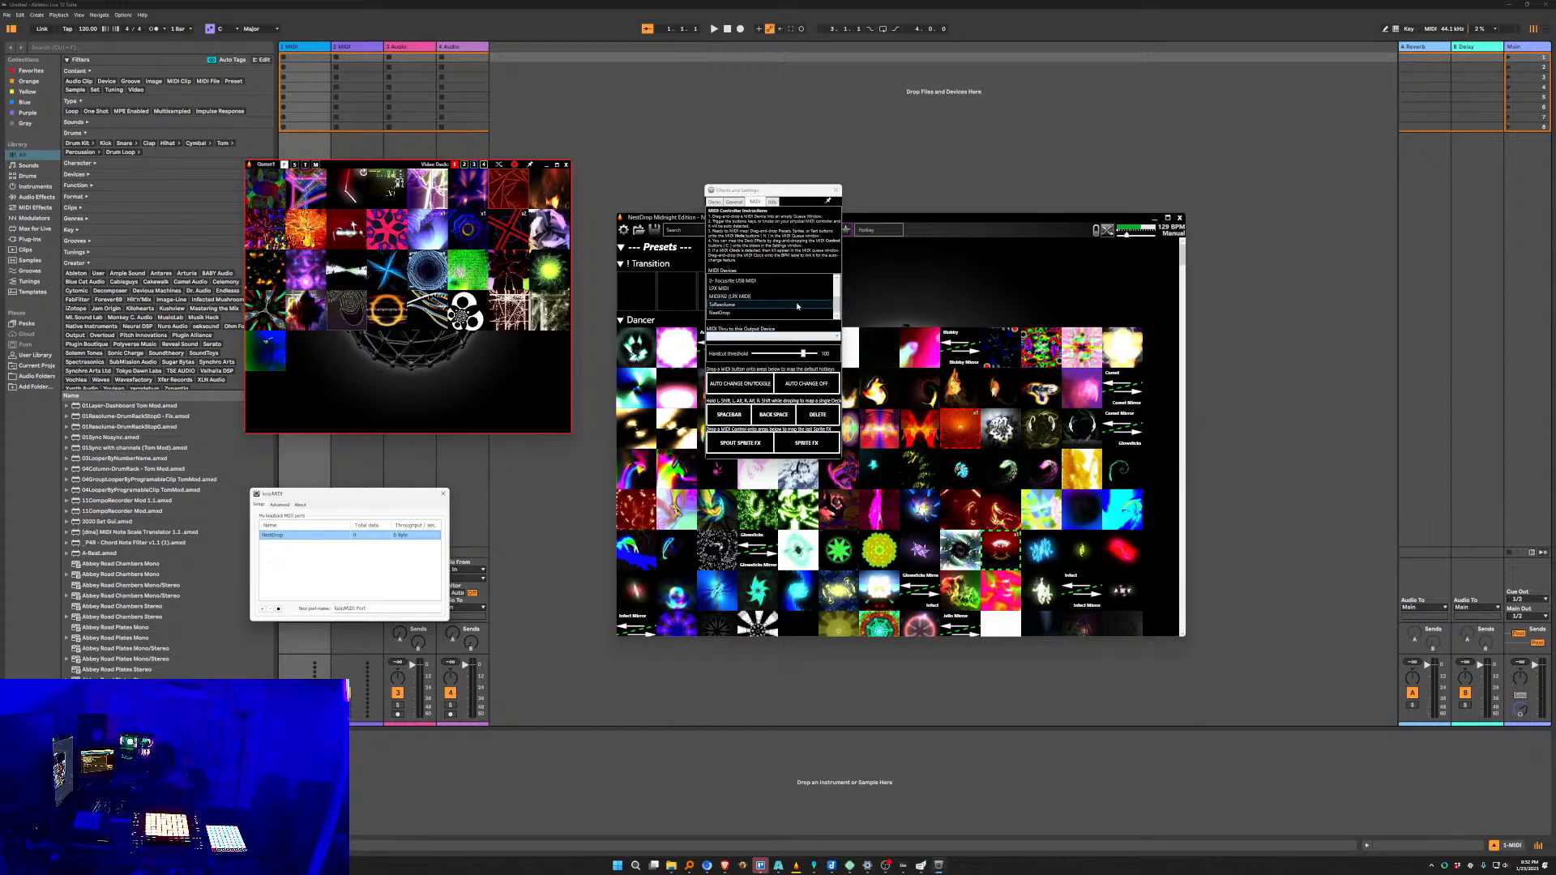
click(797, 314)
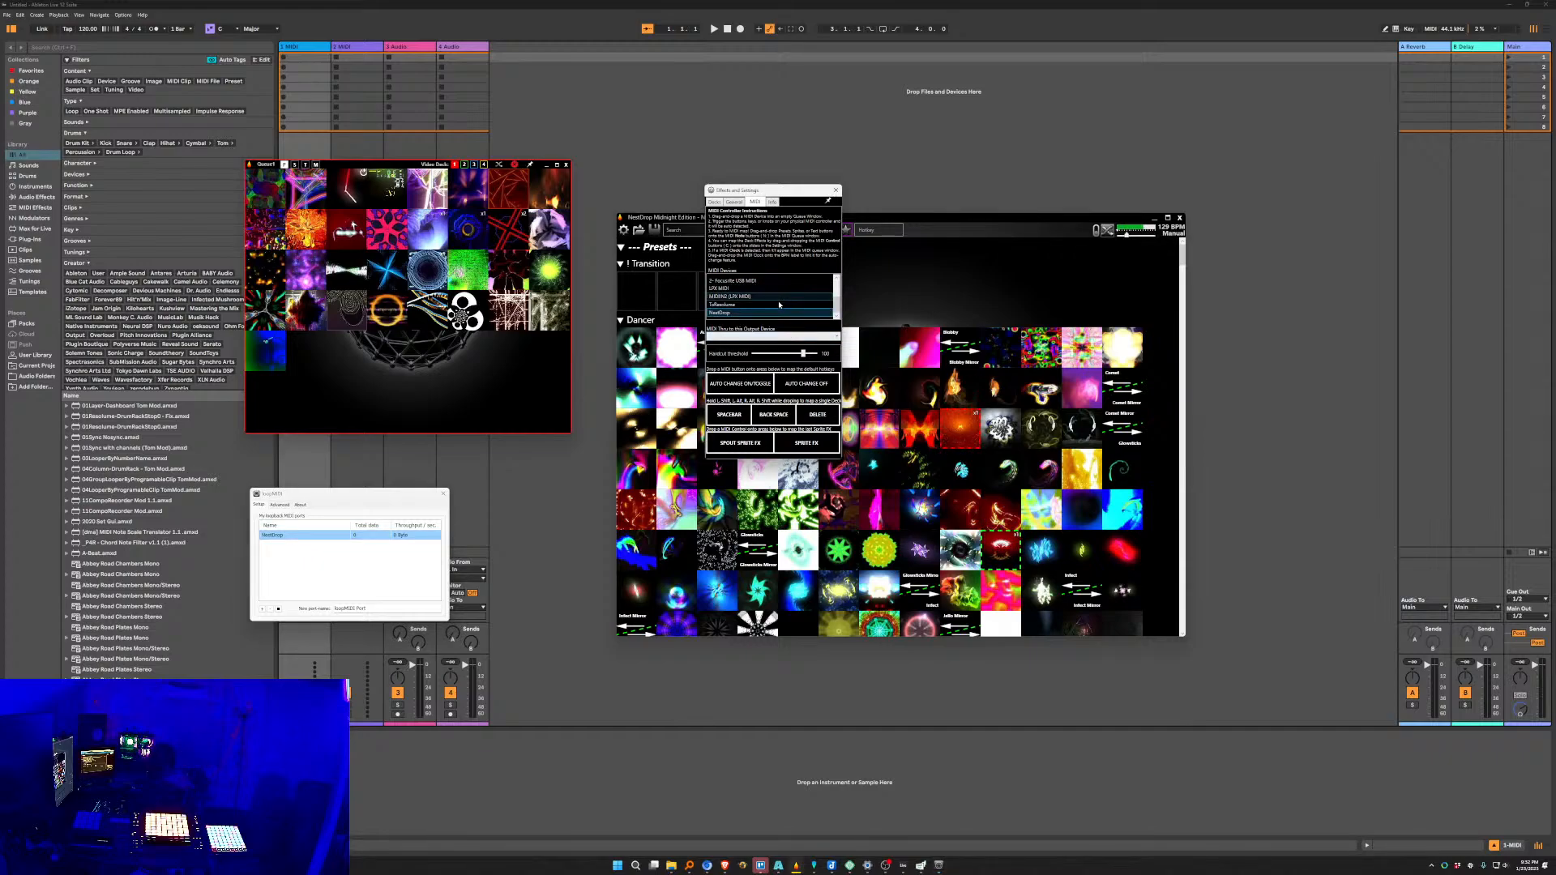
click(768, 308)
click(768, 312)
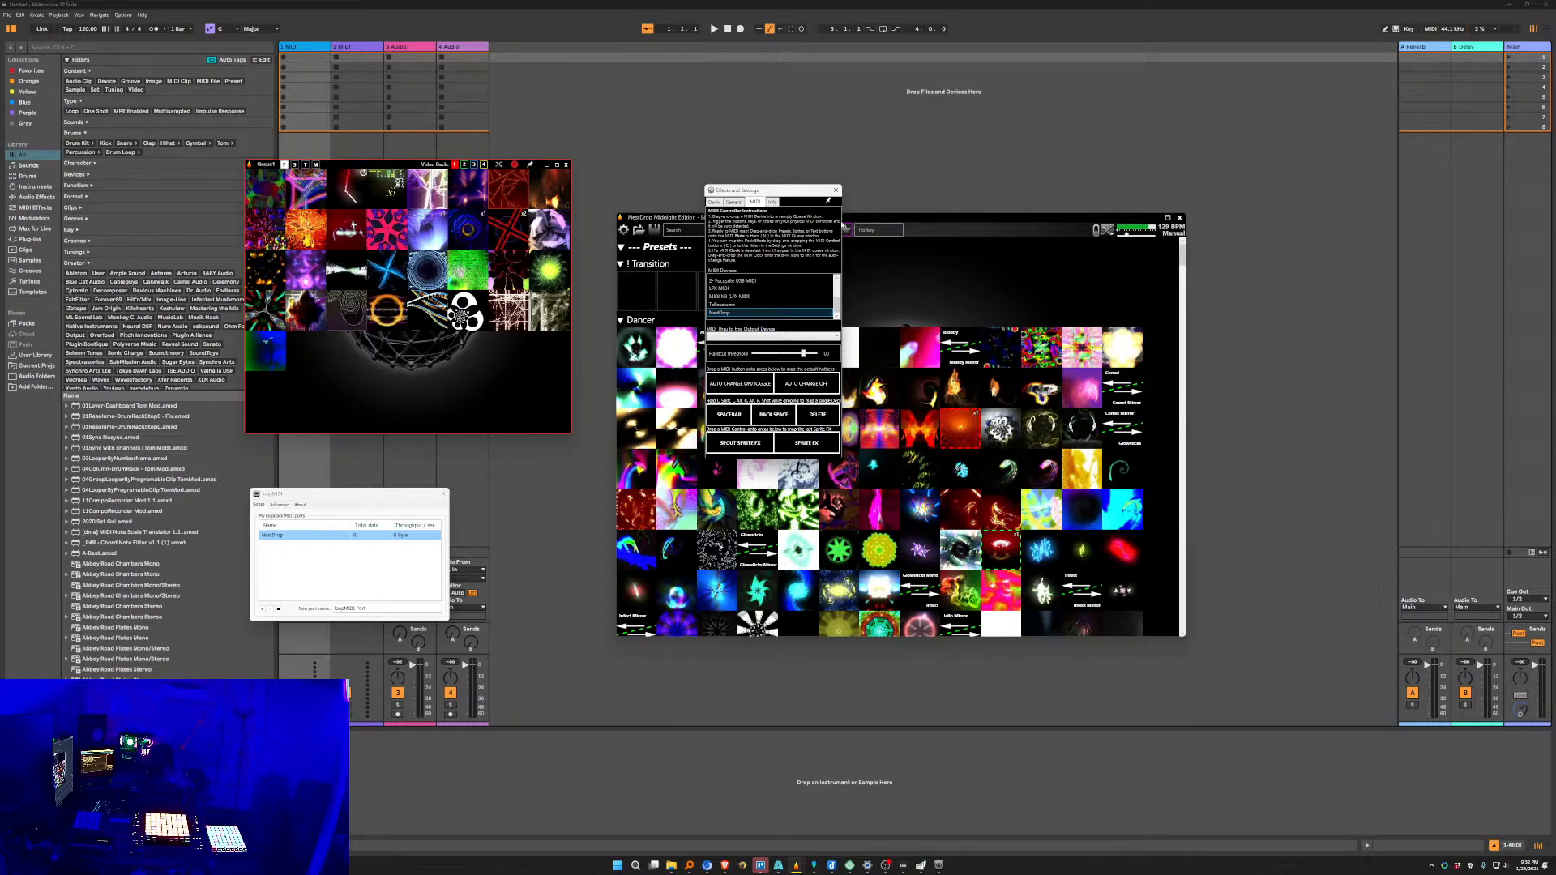
drag(764, 188, 753, 177)
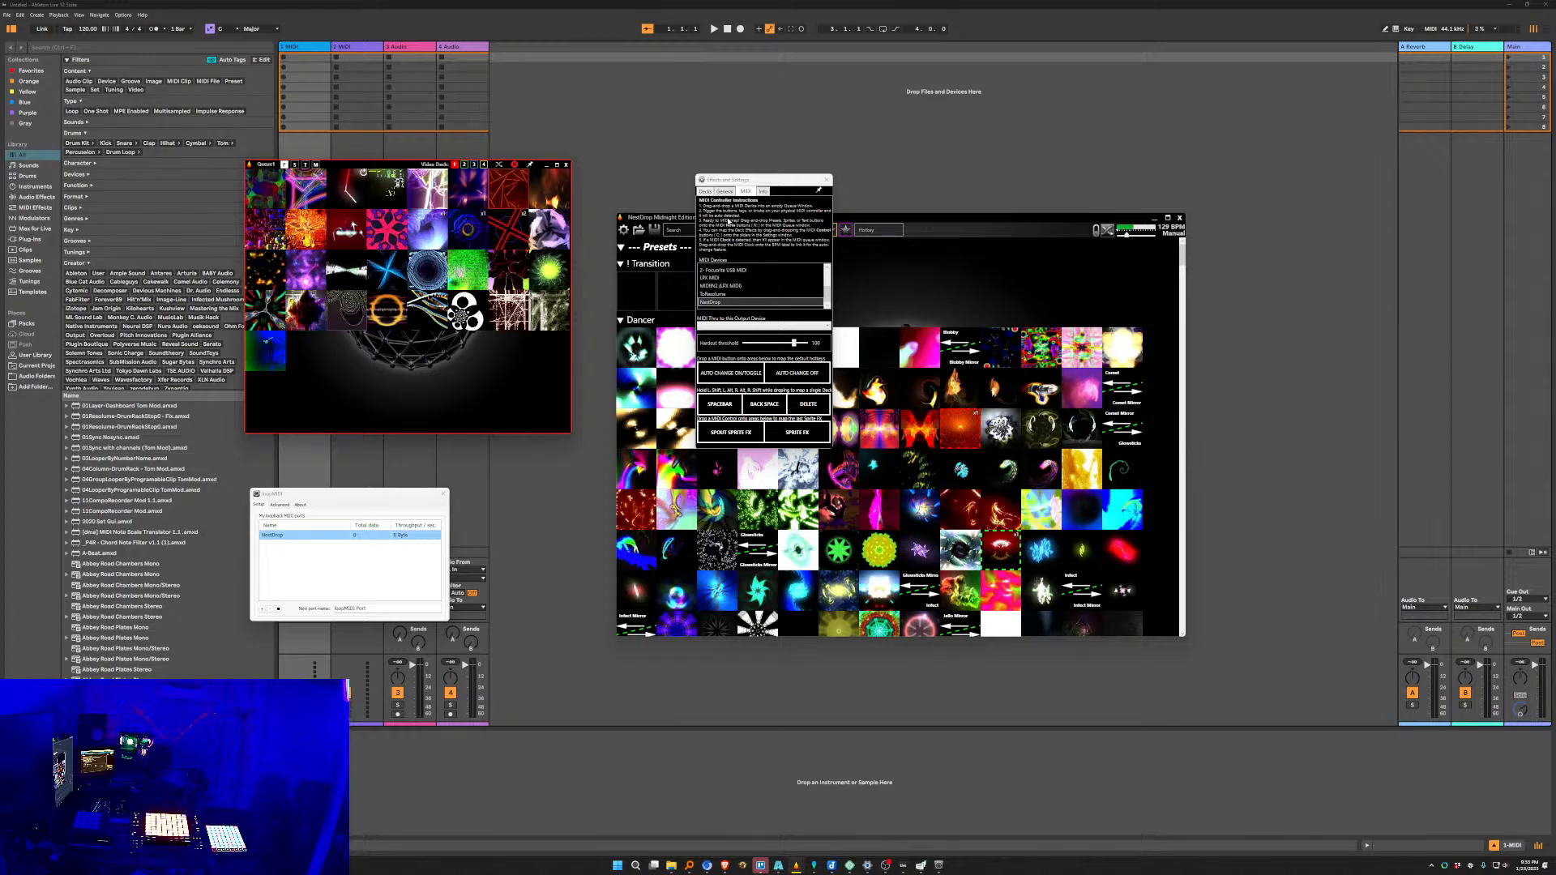
click(964, 217)
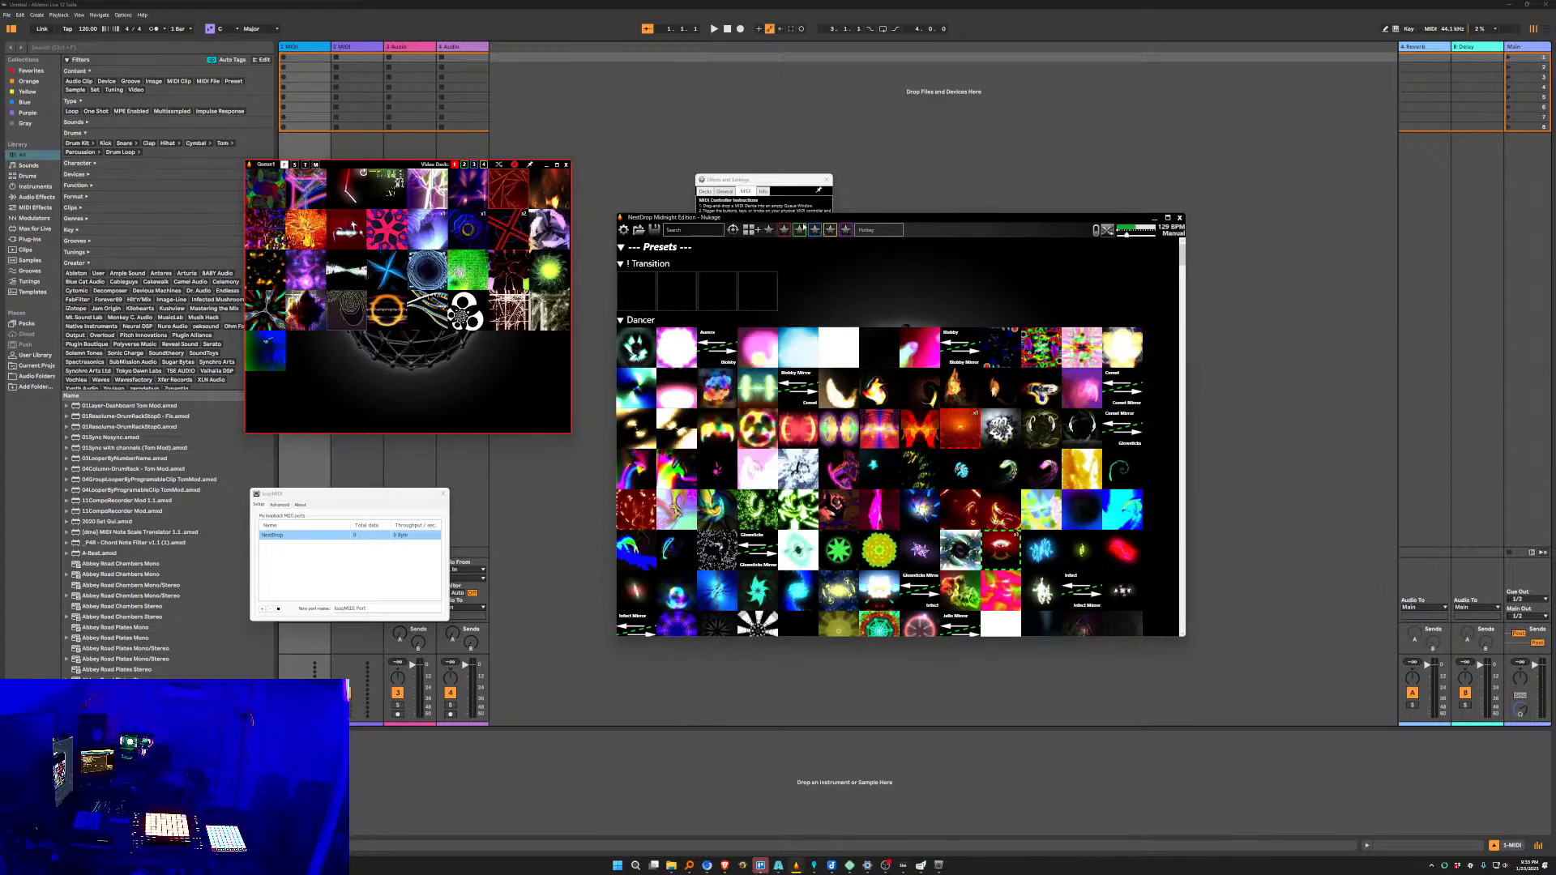
Add a NestDrop queue, assign the NestDrop MIDI device to it, and move the queue, settings and loopMIDI windows off Ableton's tracks.
click(756, 231)
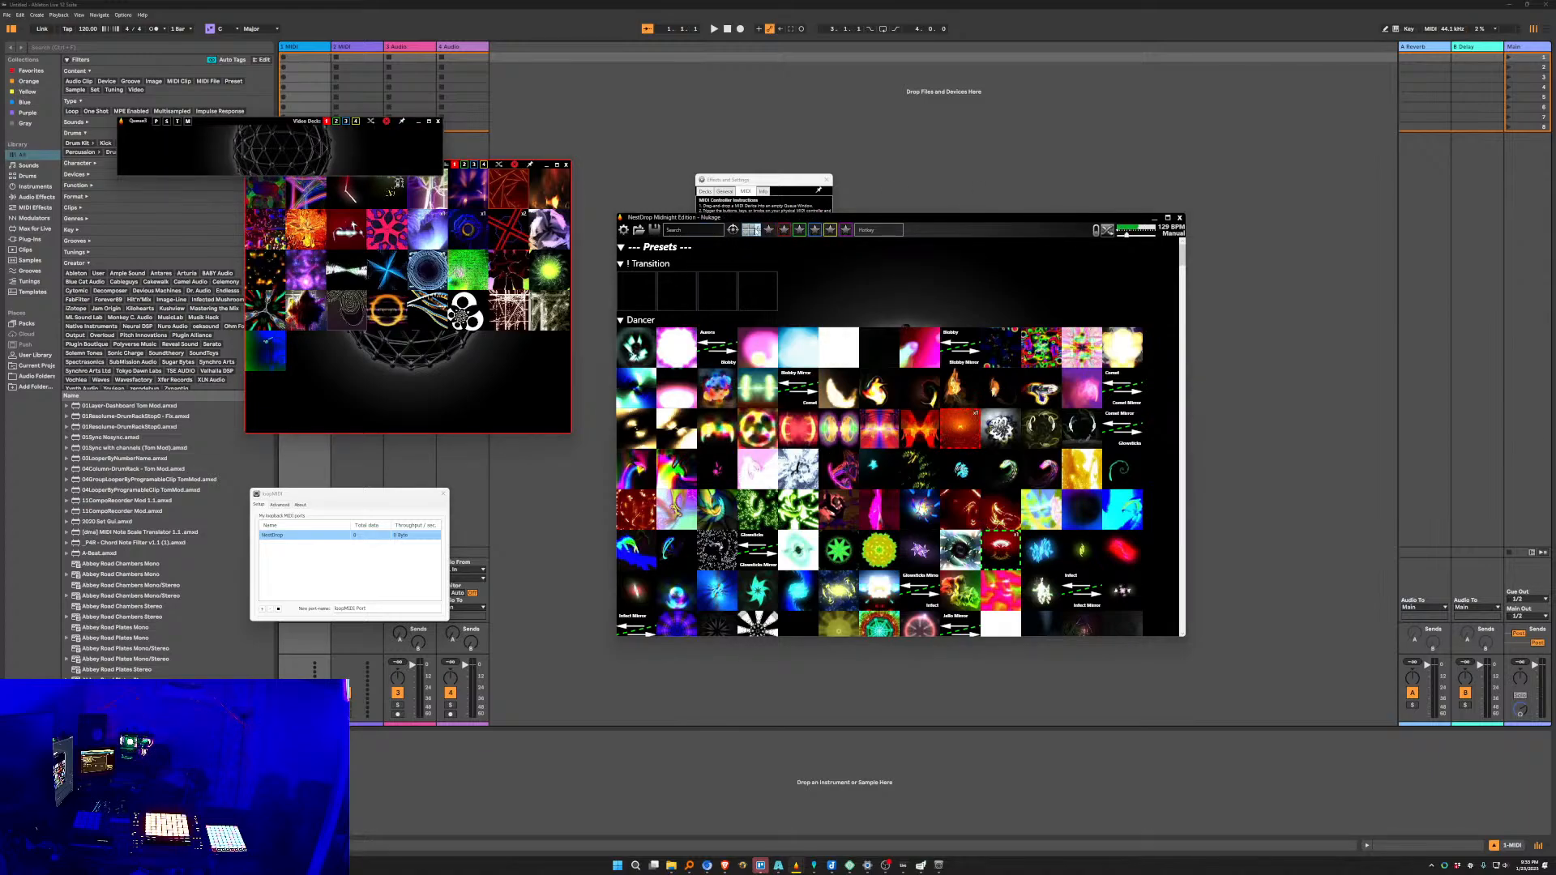
drag(783, 183, 819, 134)
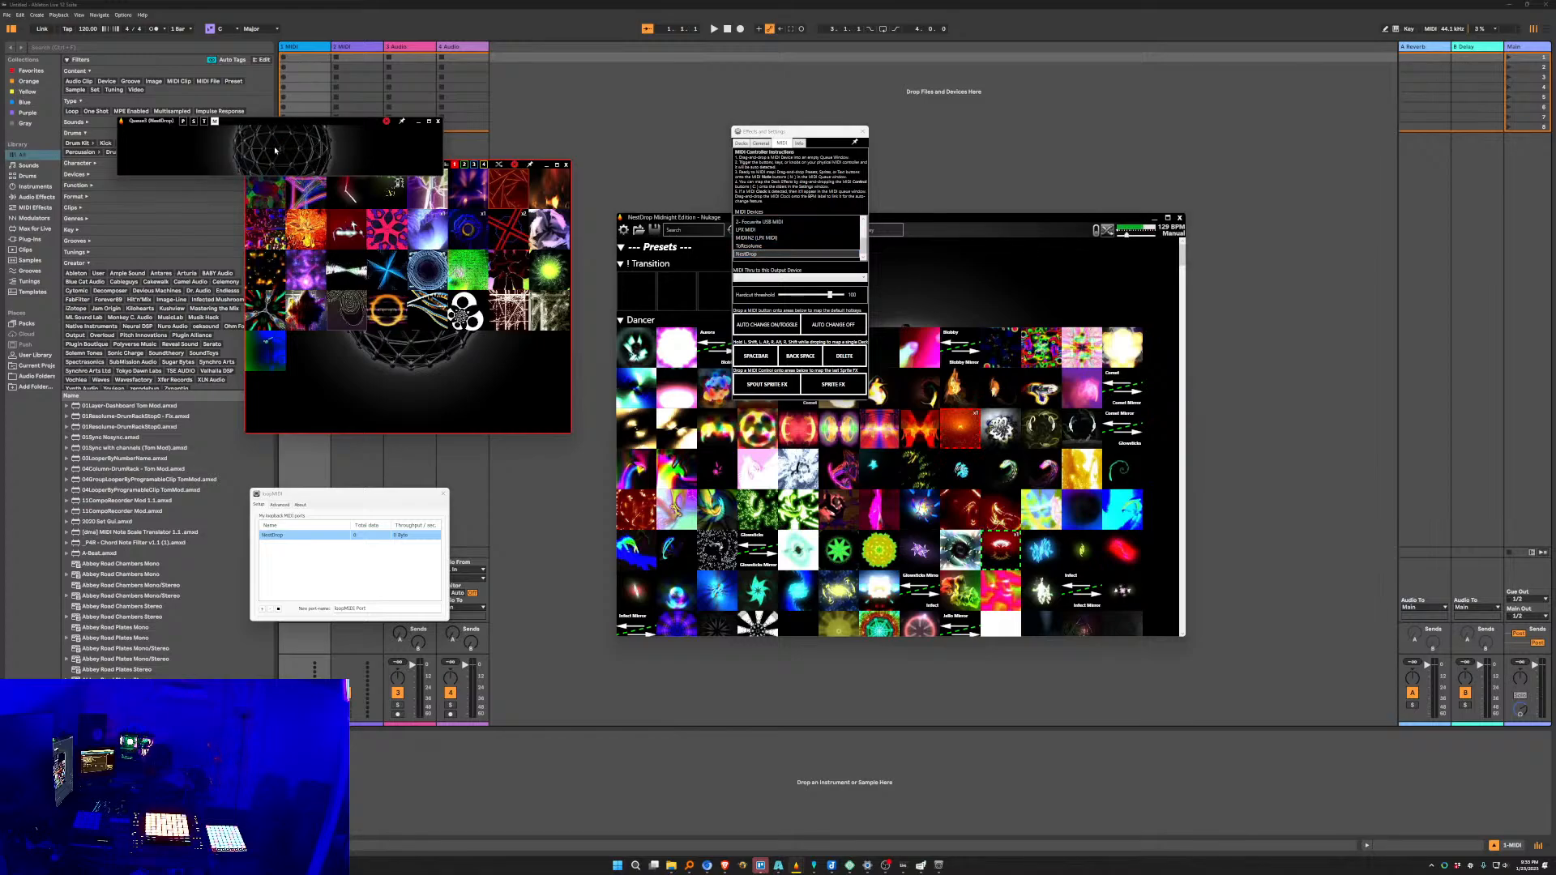
click(491, 166)
drag(346, 165, 996, 252)
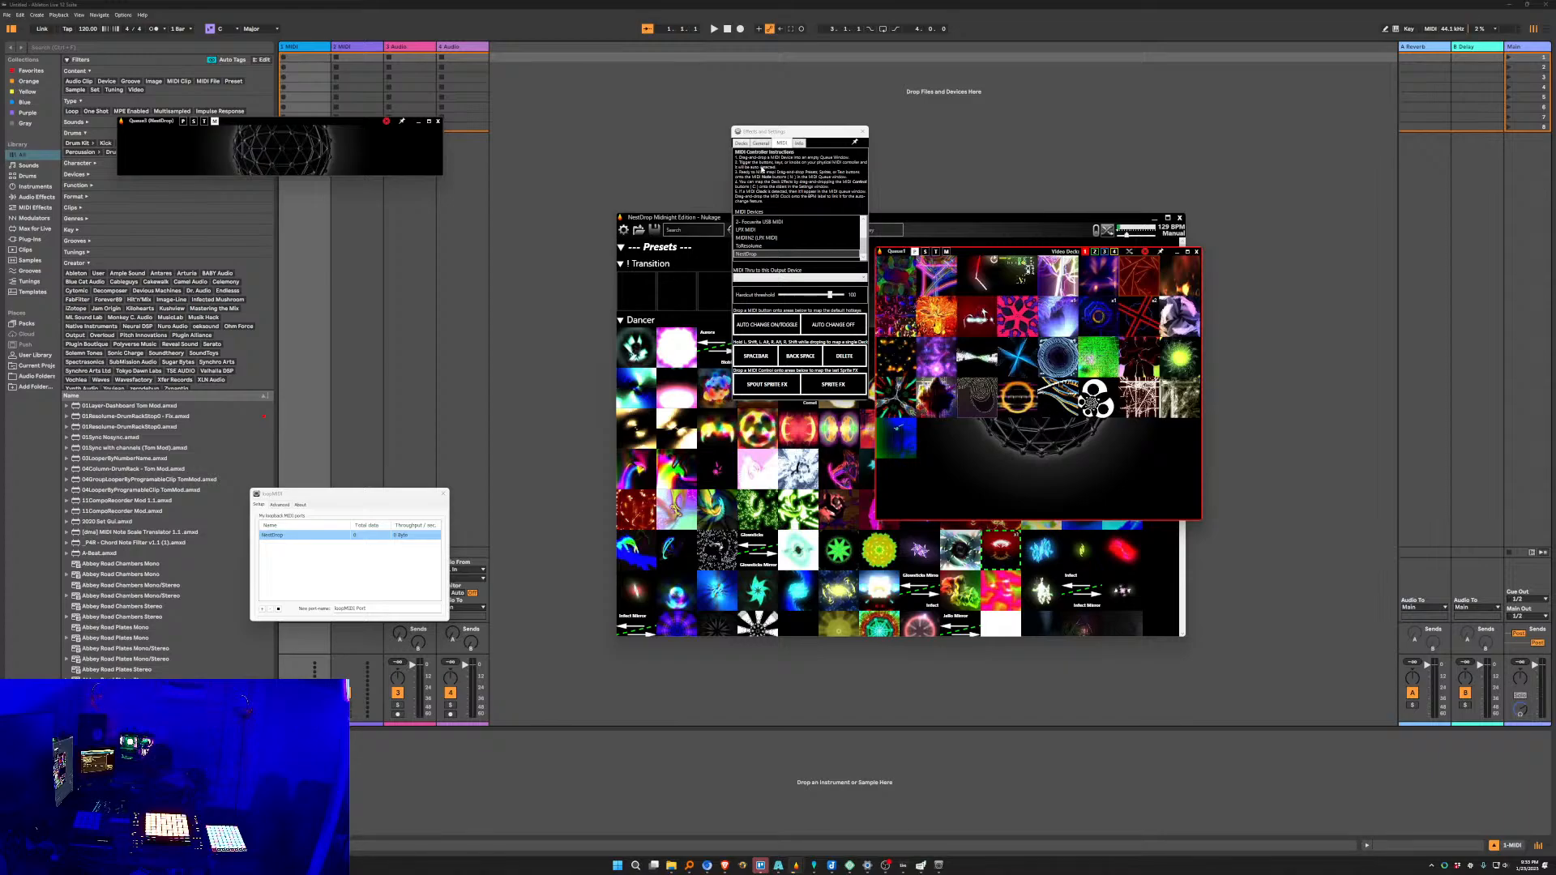
drag(362, 123, 1018, 89)
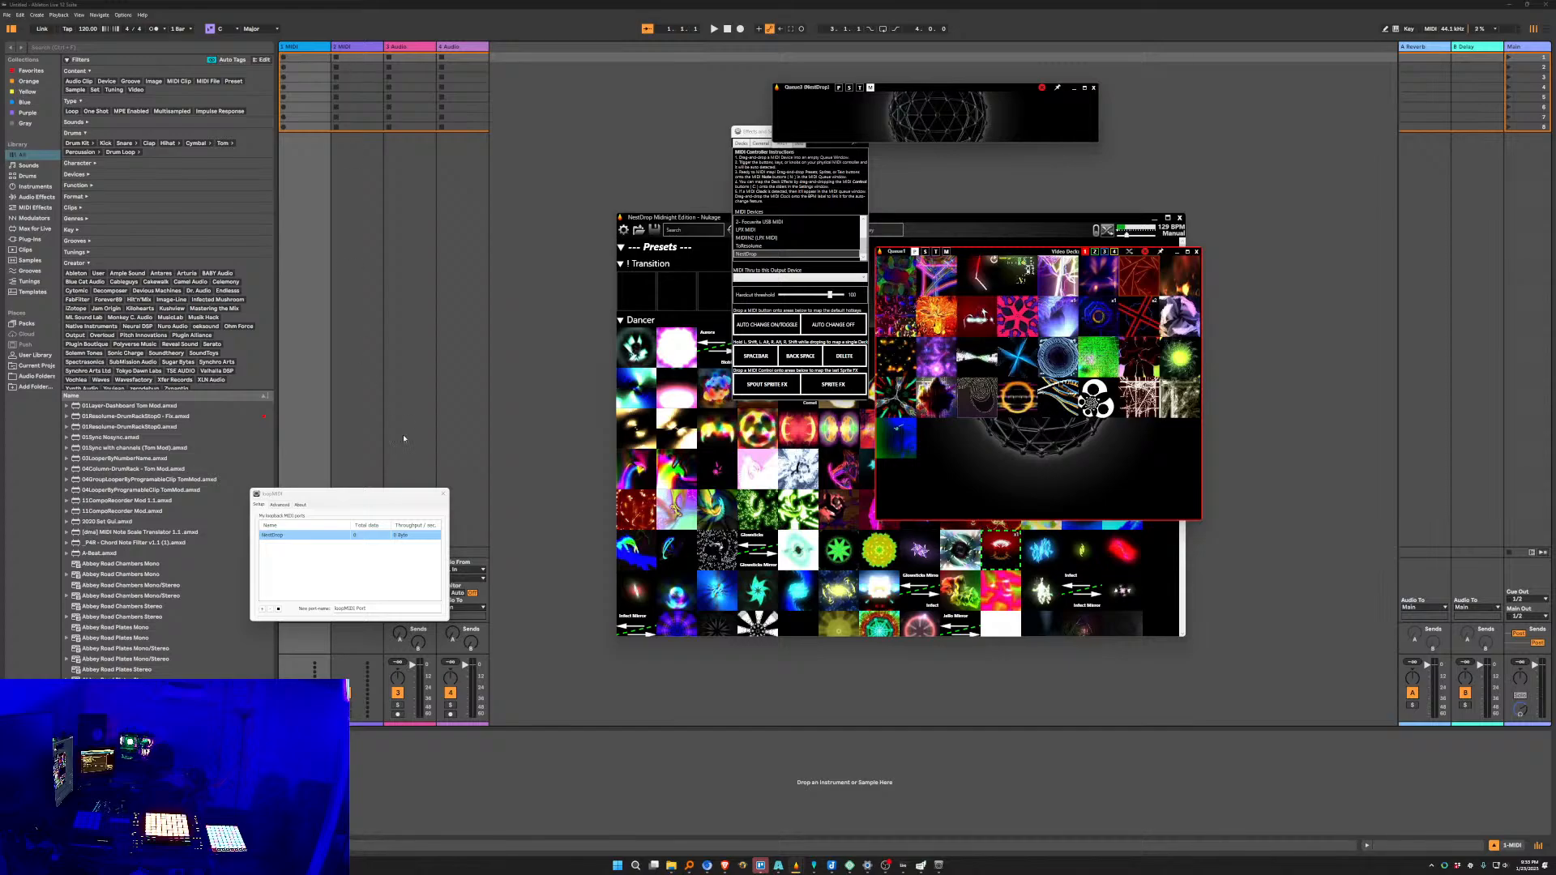
drag(356, 488, 758, 393)
In Ableton's MIDI settings, turn off Track for the ToResolume and NestDrop inputs and enable Track for the NestDrop output.
click(320, 603)
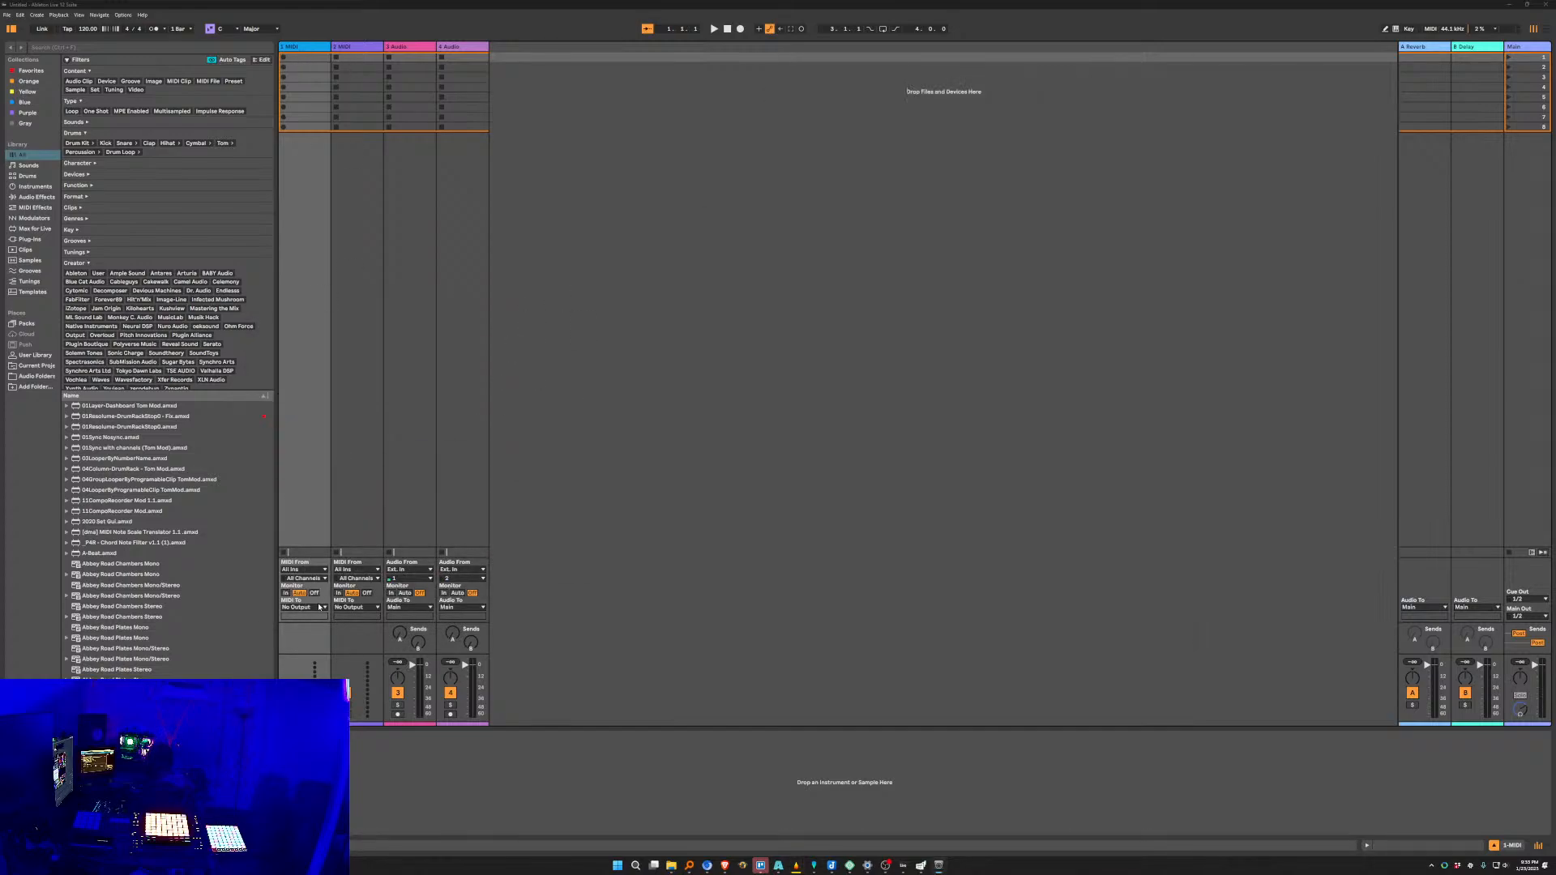
click(316, 607)
click(301, 642)
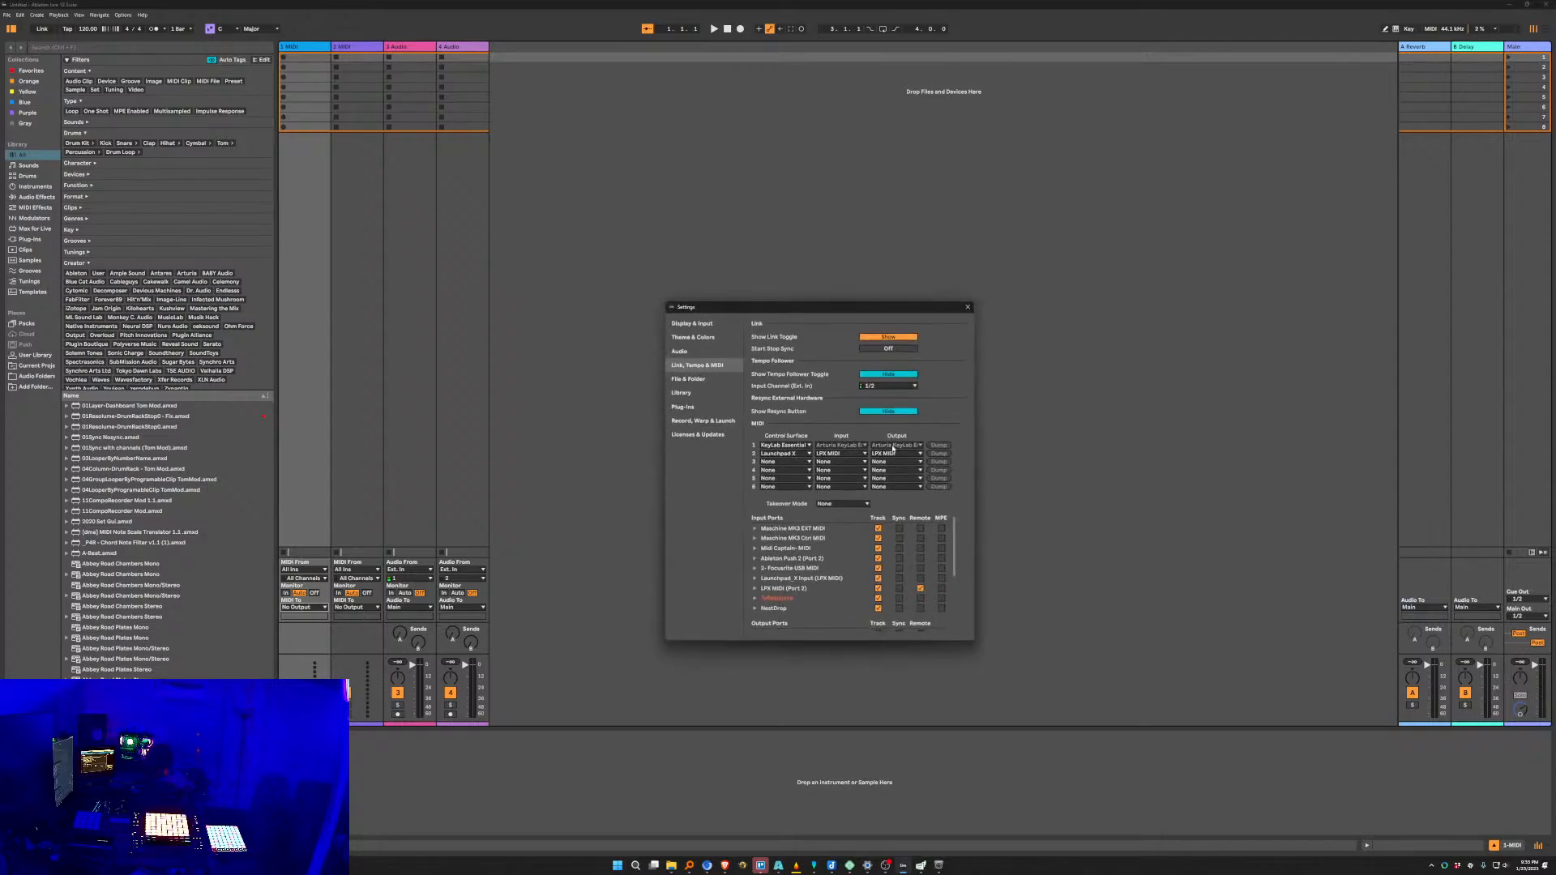
scroll(866, 536, down, 3)
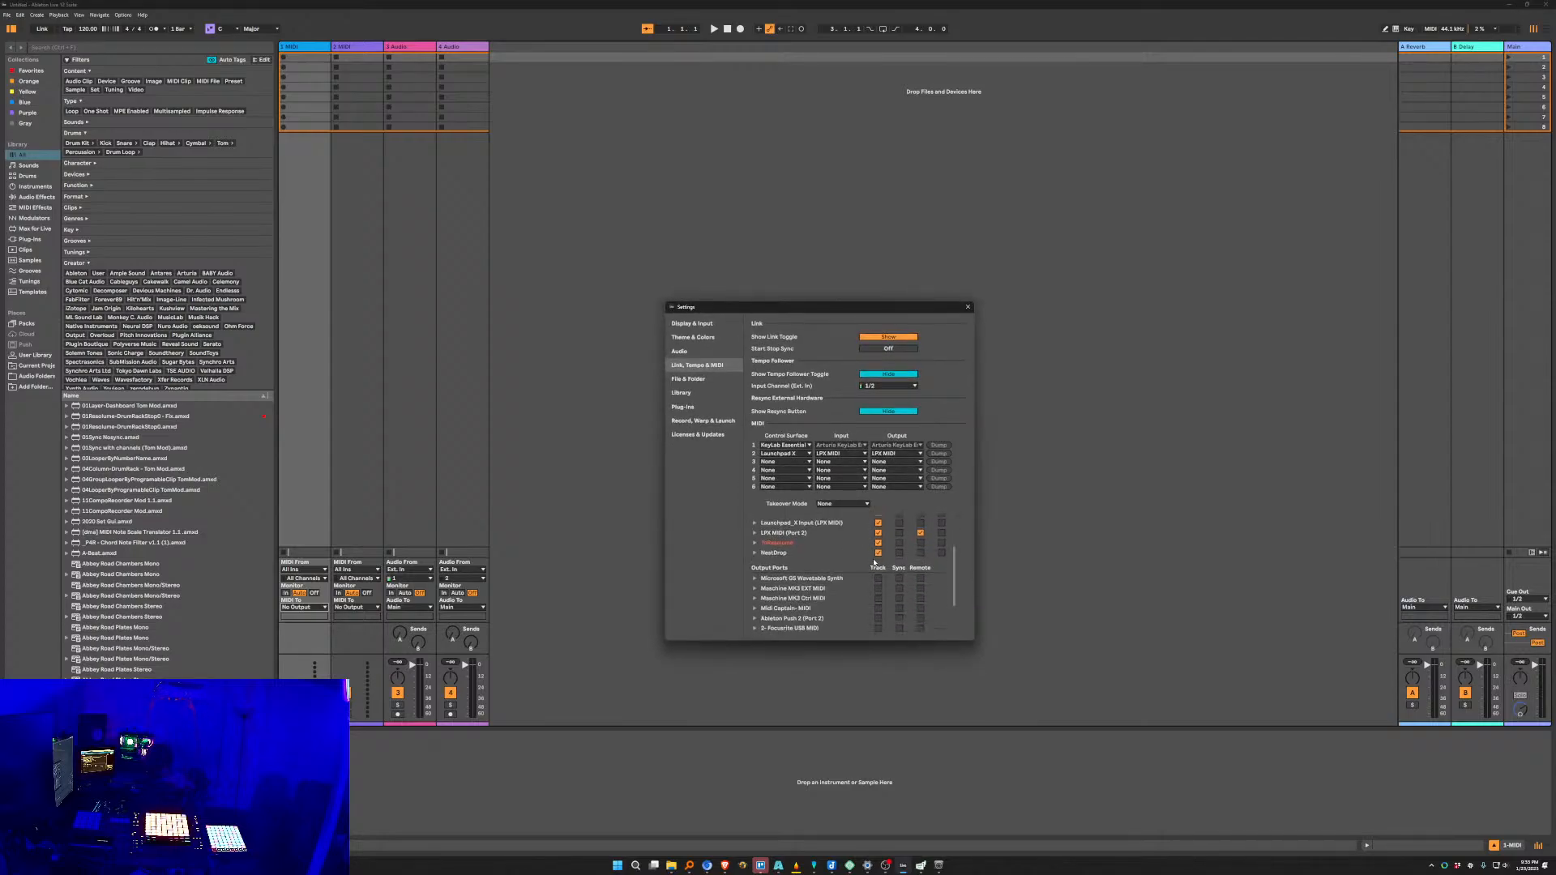
scroll(888, 571, up, 3)
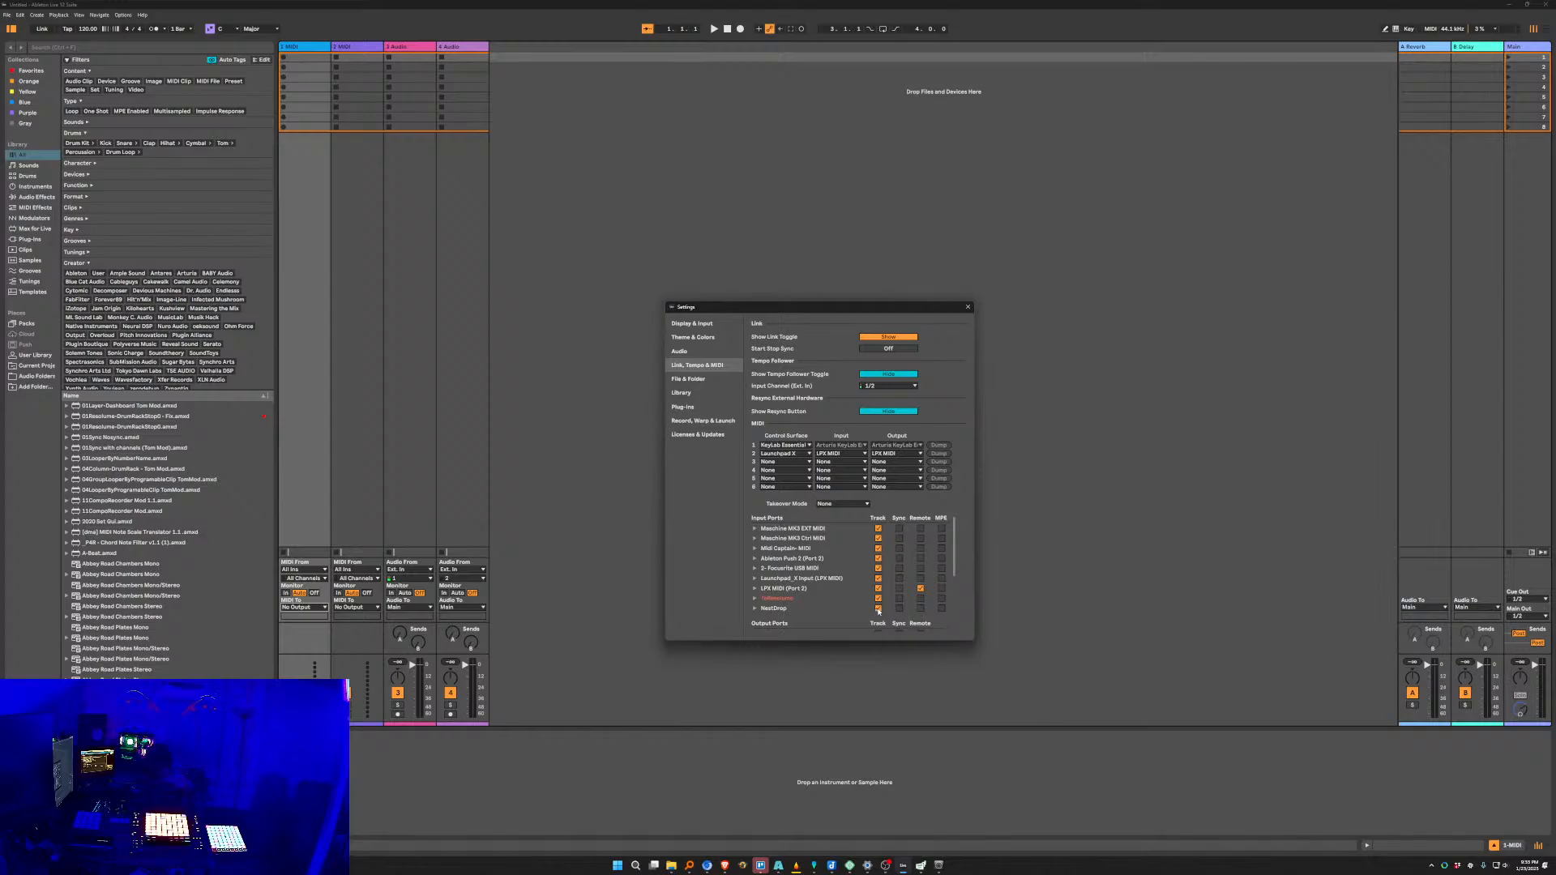
scroll(863, 608, down, 1)
click(878, 588)
scroll(866, 589, down, 1)
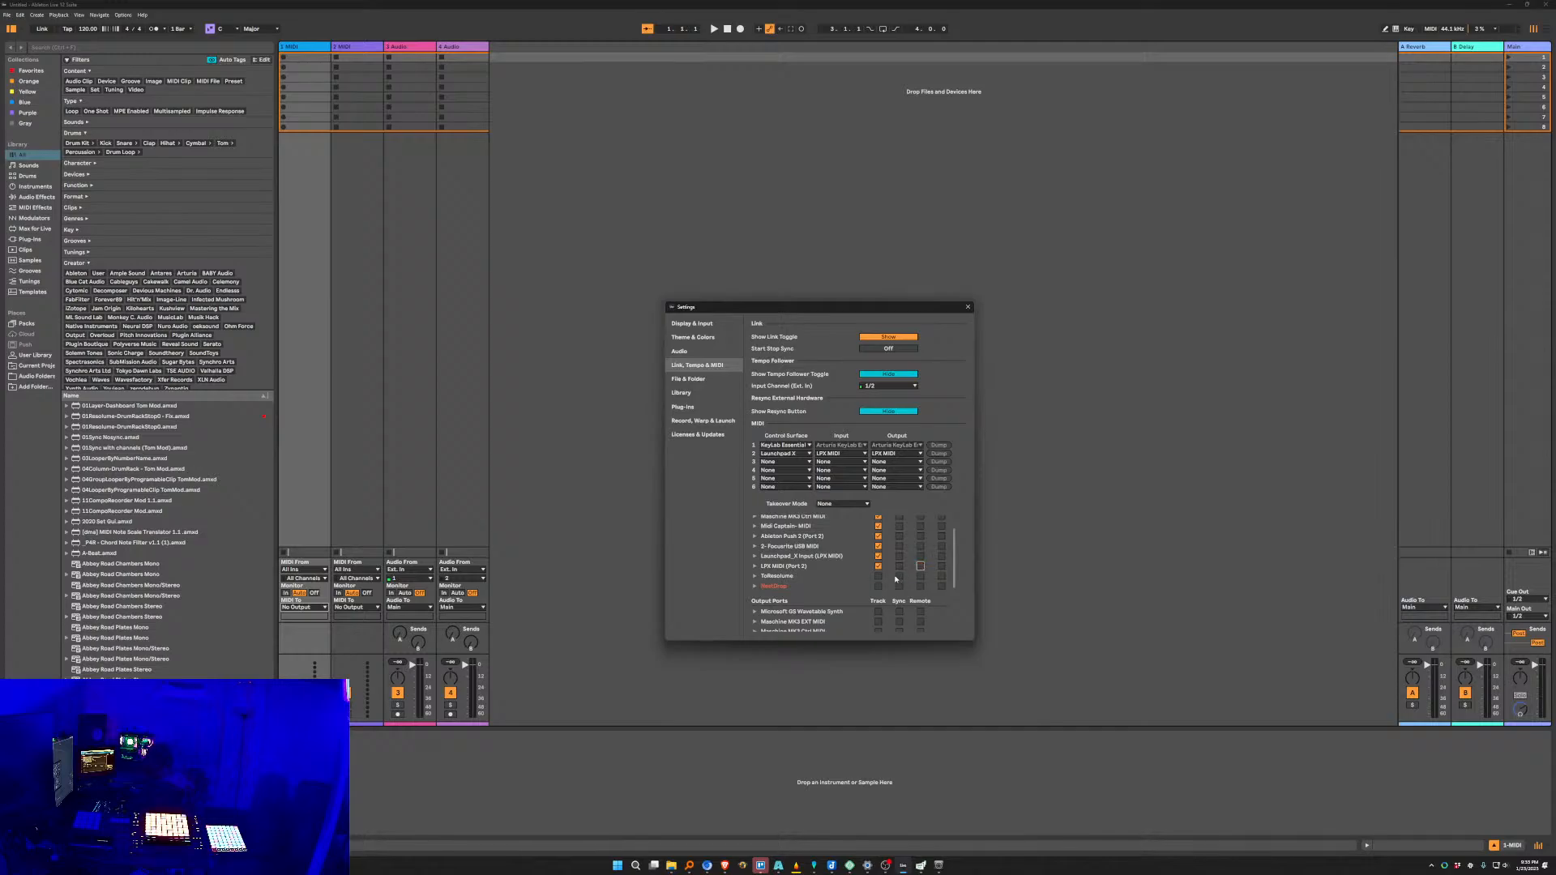
scroll(899, 581, up, 2)
click(921, 588)
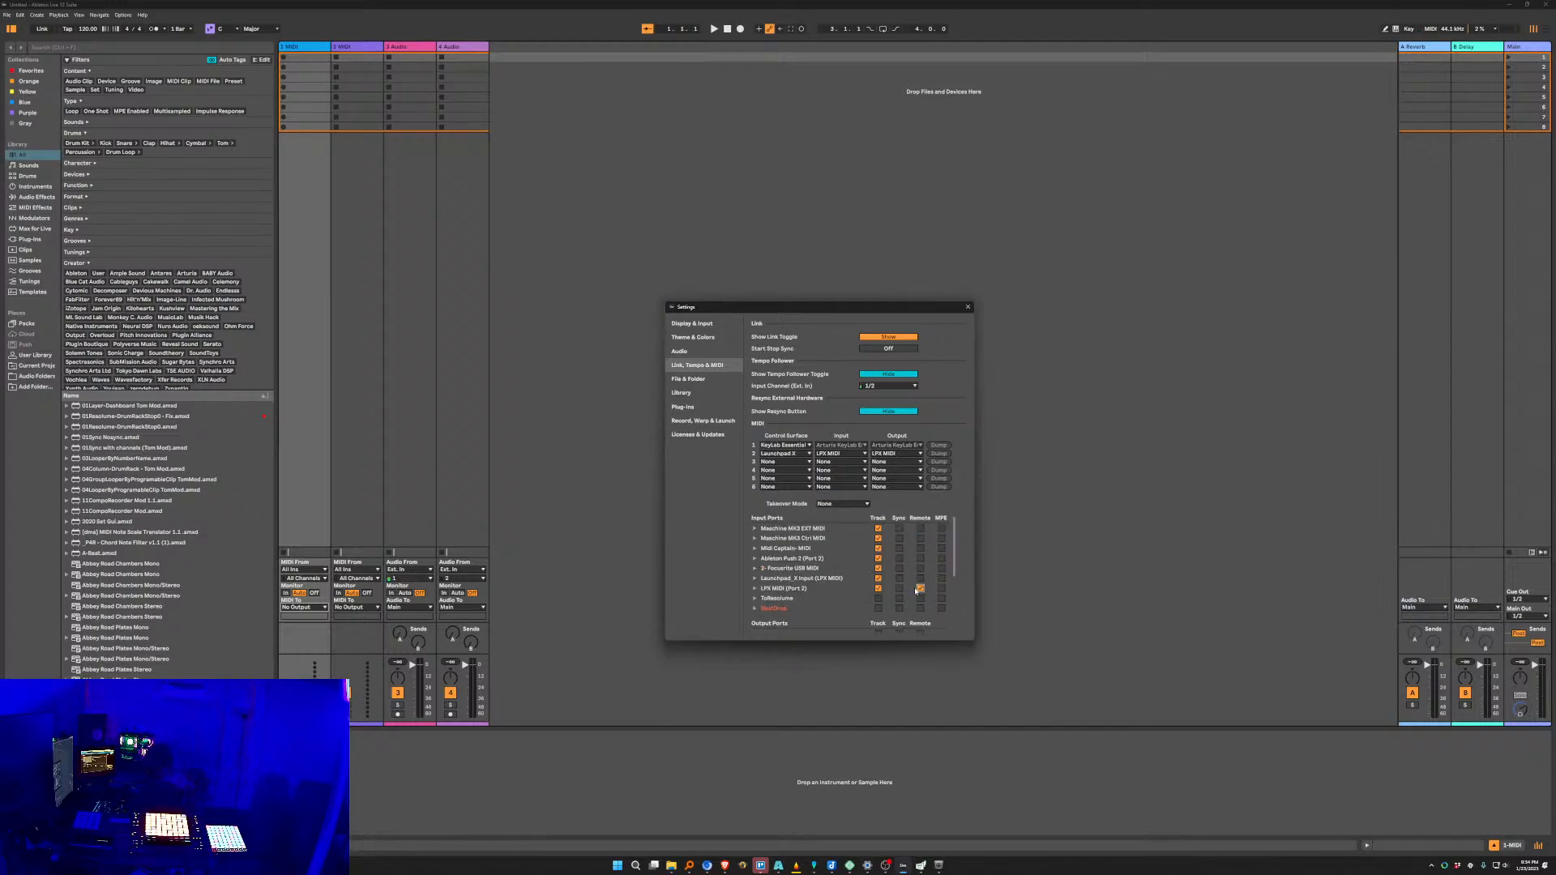
scroll(829, 592, down, 8)
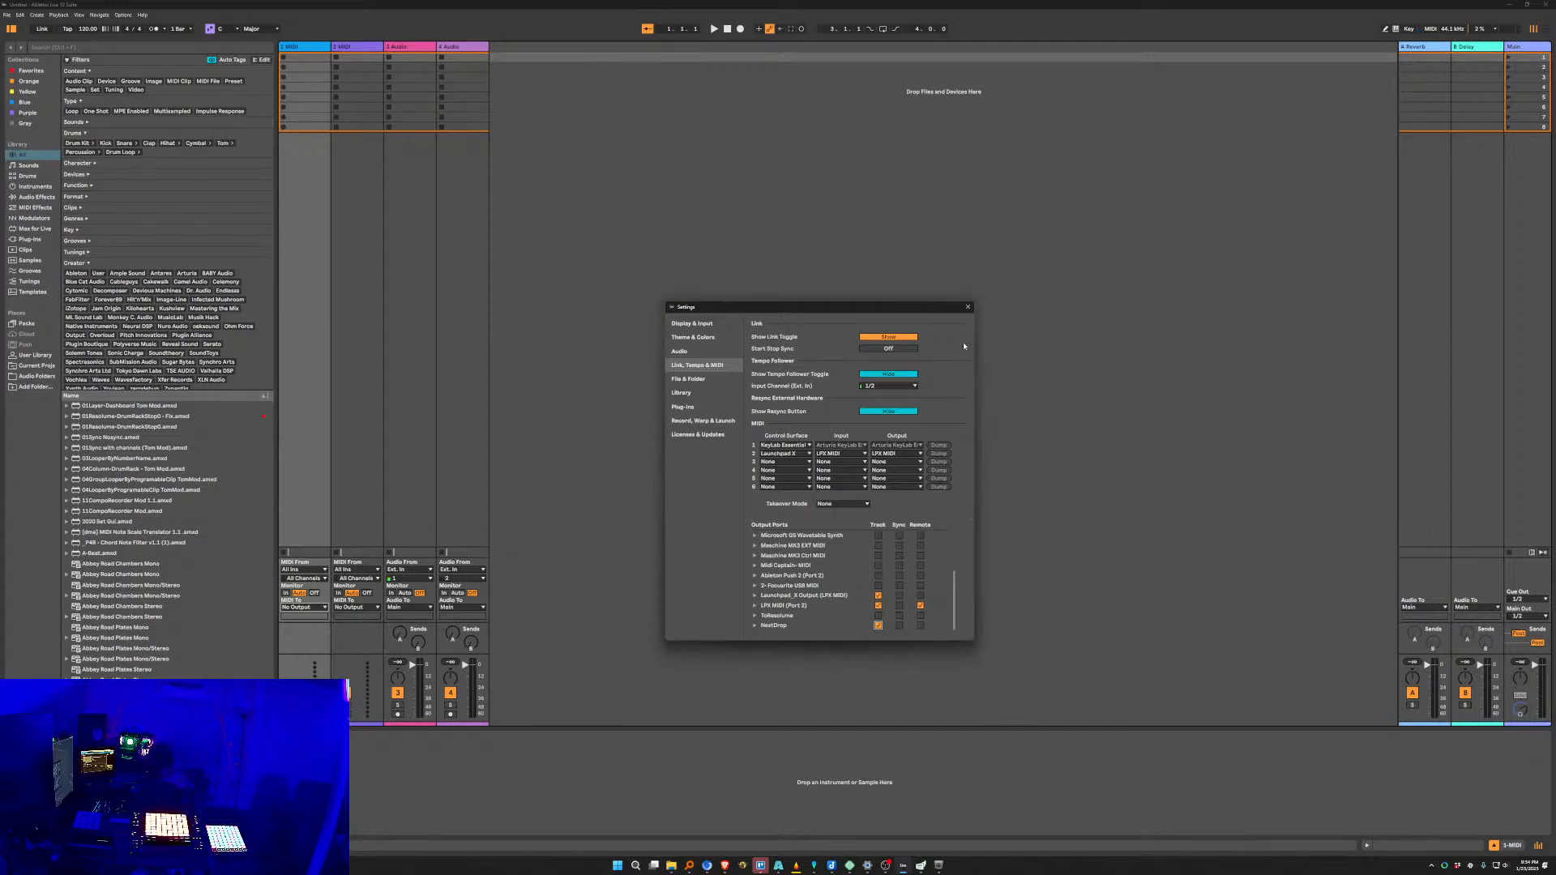
click(968, 308)
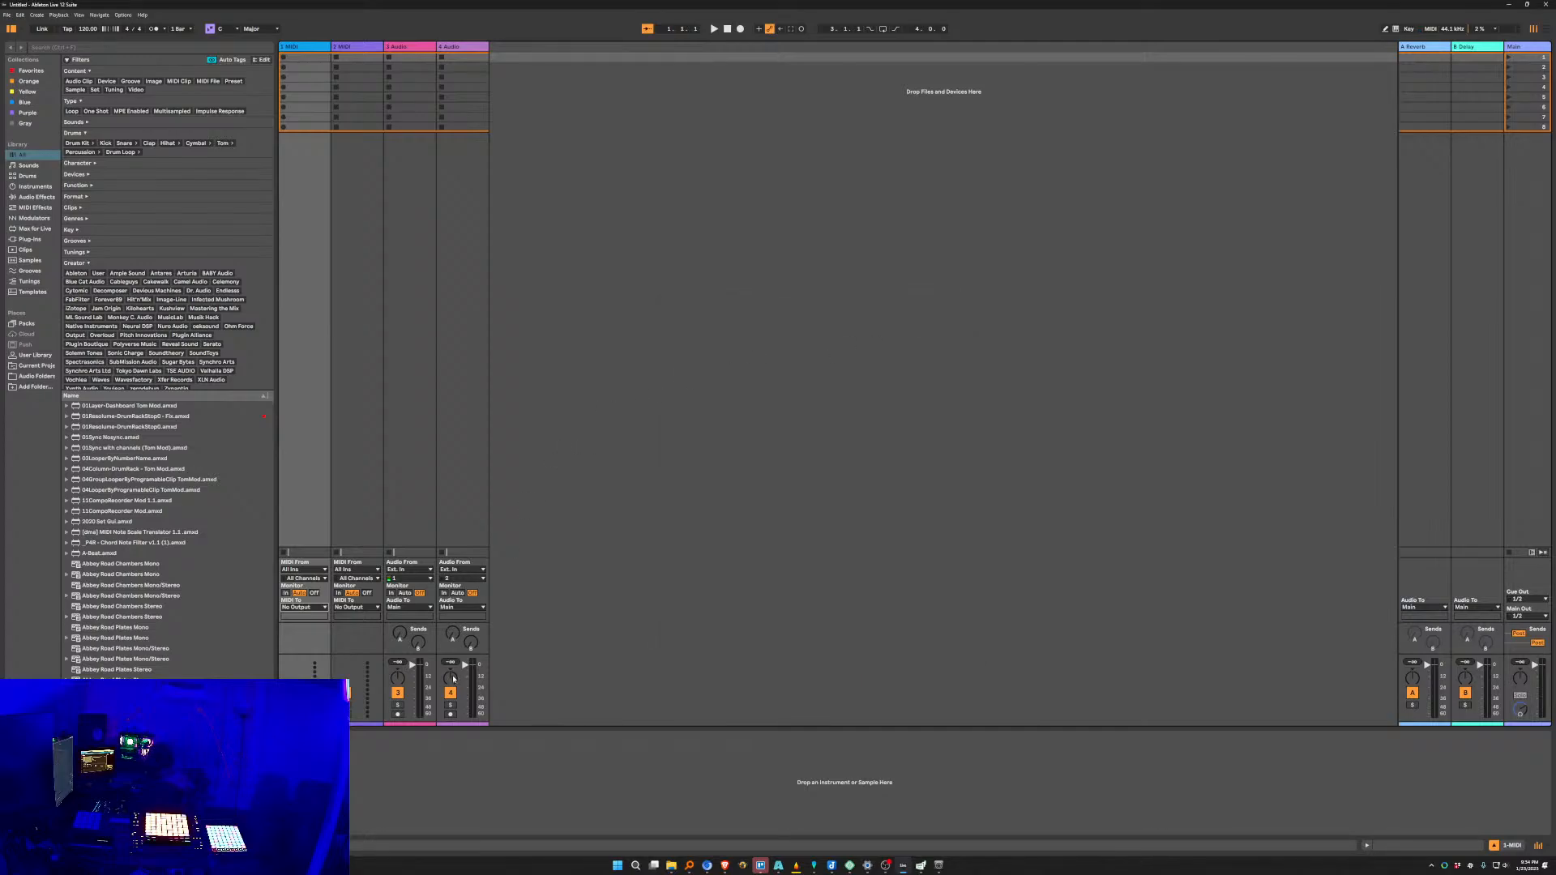
Route the 1 MIDI track's output to NestDrop and set its monitoring to In.
click(312, 606)
click(298, 633)
click(285, 594)
click(313, 49)
Reduce Ableton to a smaller window with the NestDrop queues visible around it, and minimize the notes application.
mouse_move(900, 864)
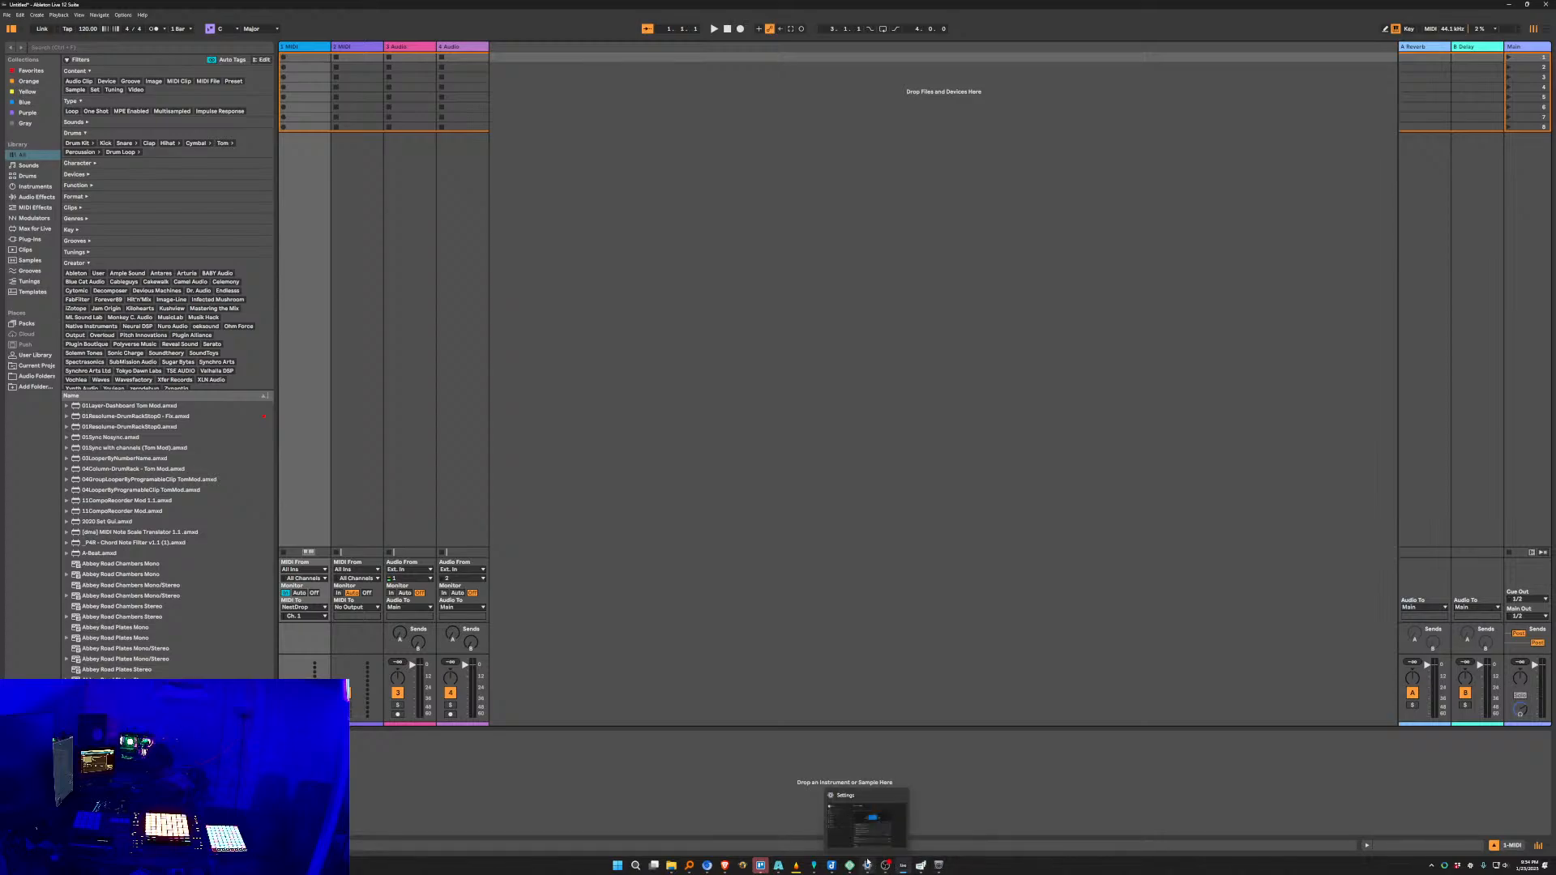
mouse_move(795, 869)
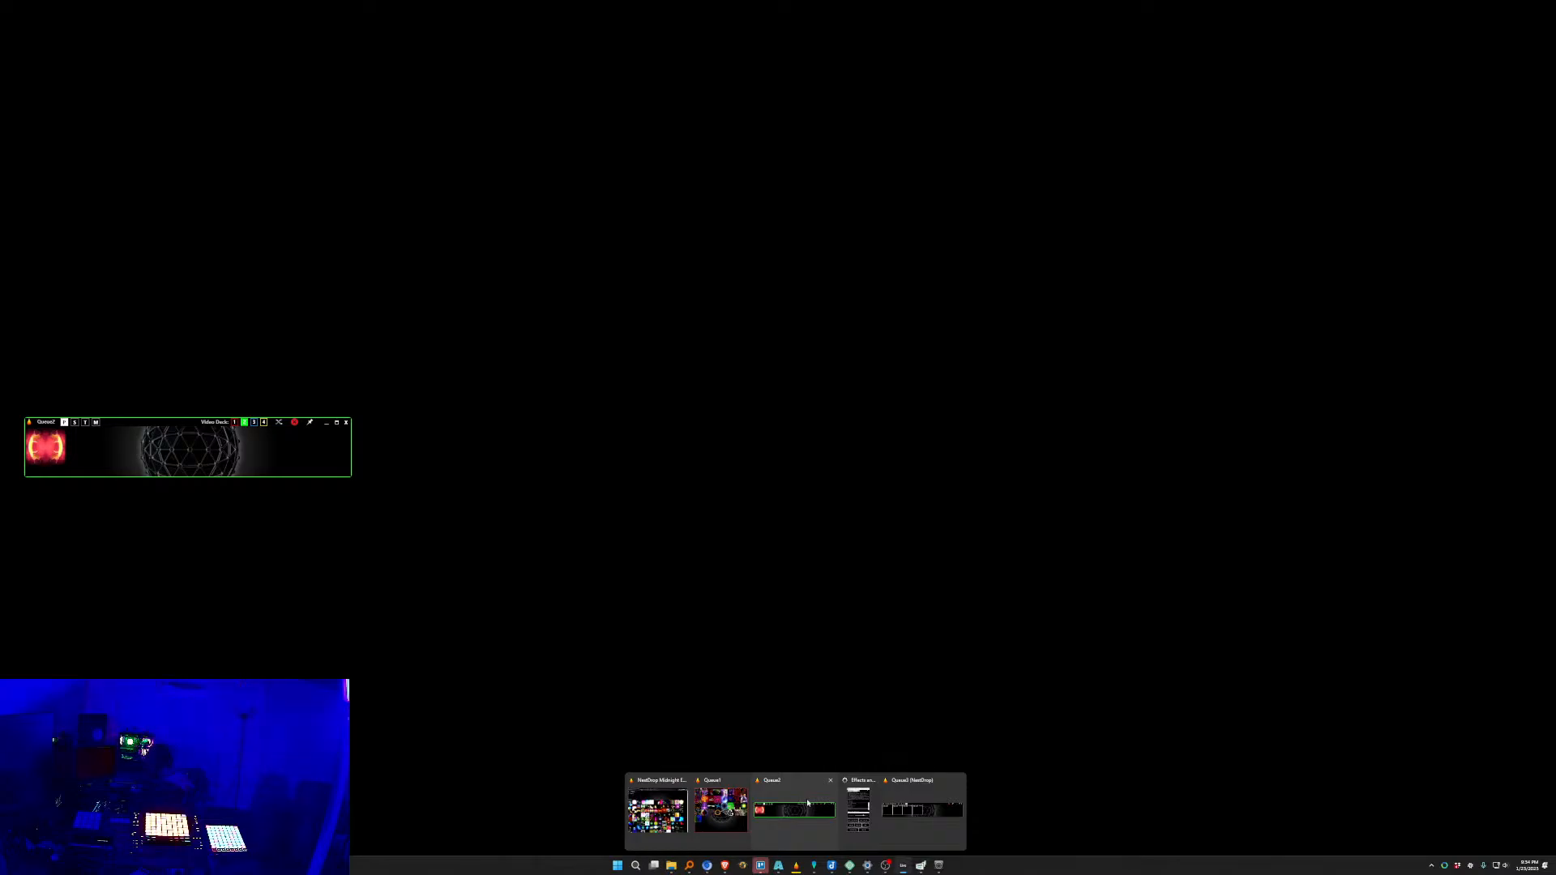
click(795, 810)
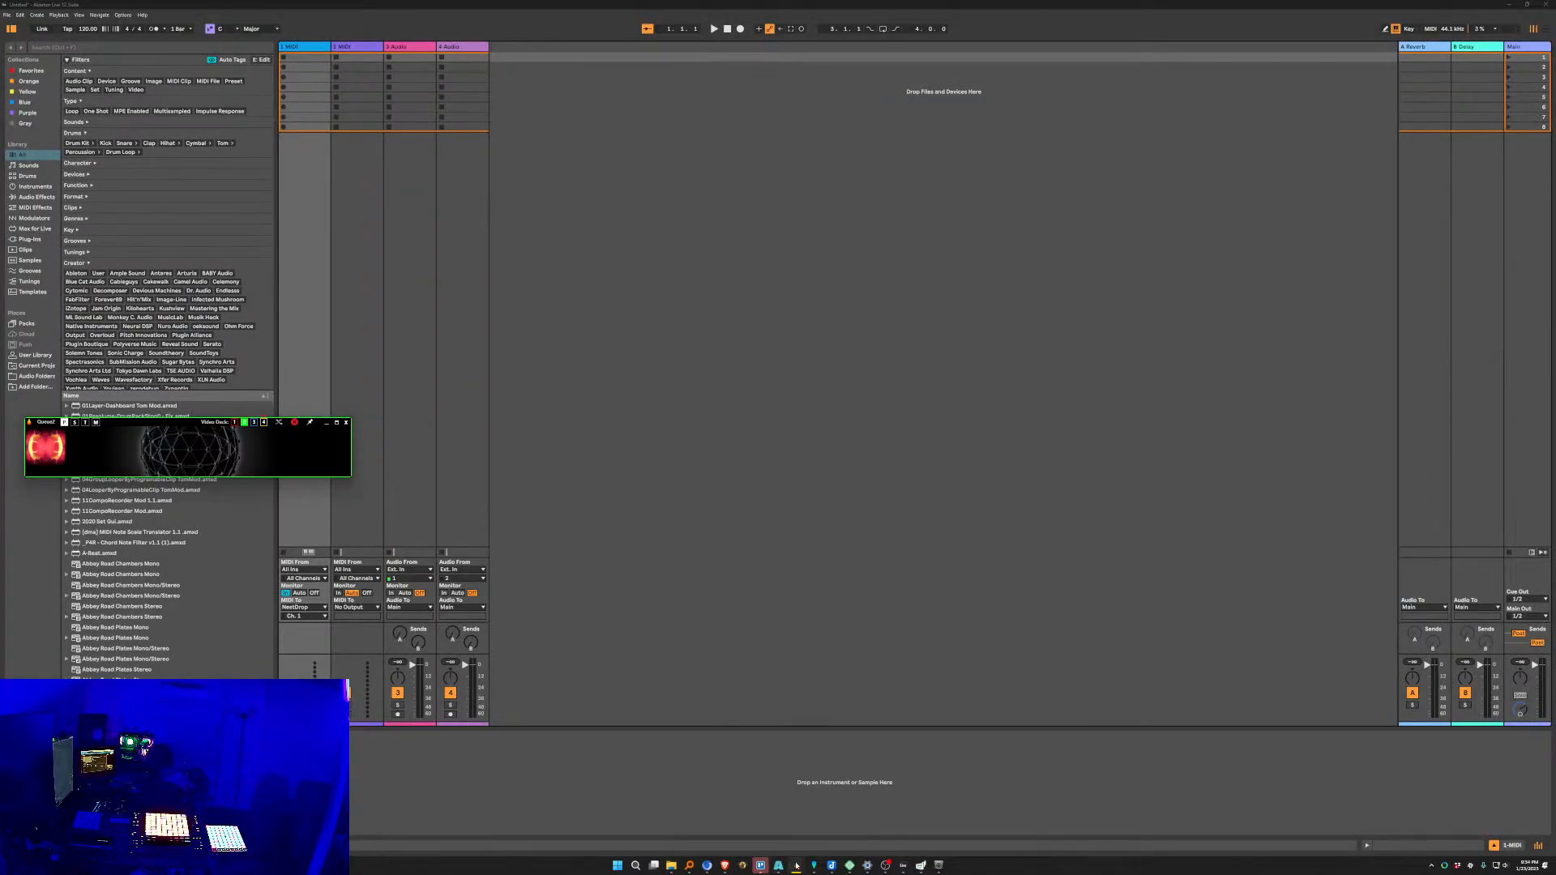
click(817, 667)
drag(933, 8, 1001, 370)
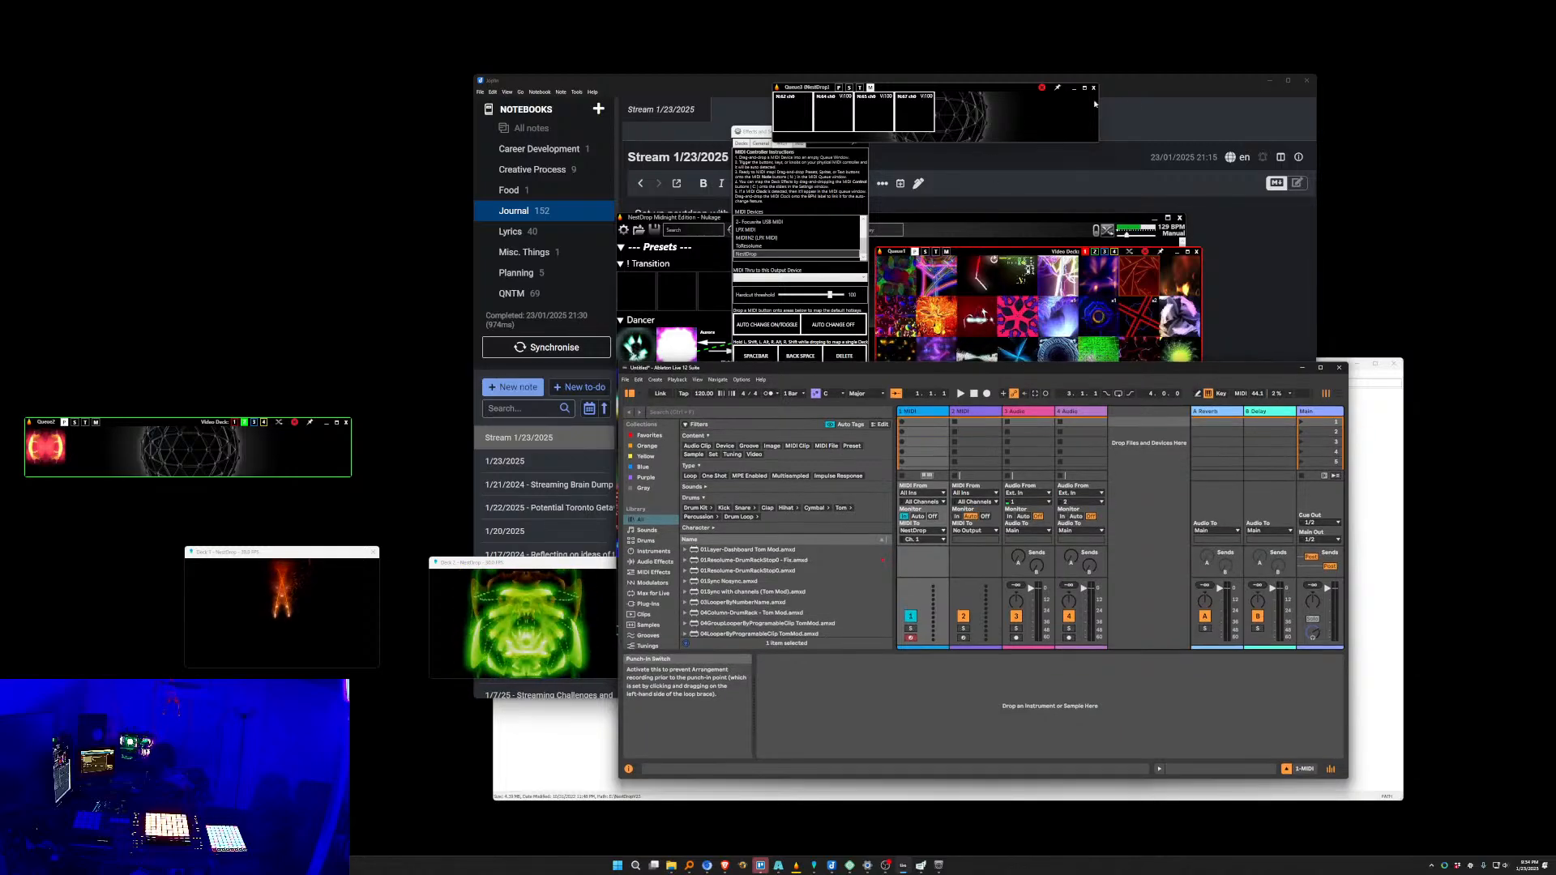
click(1271, 80)
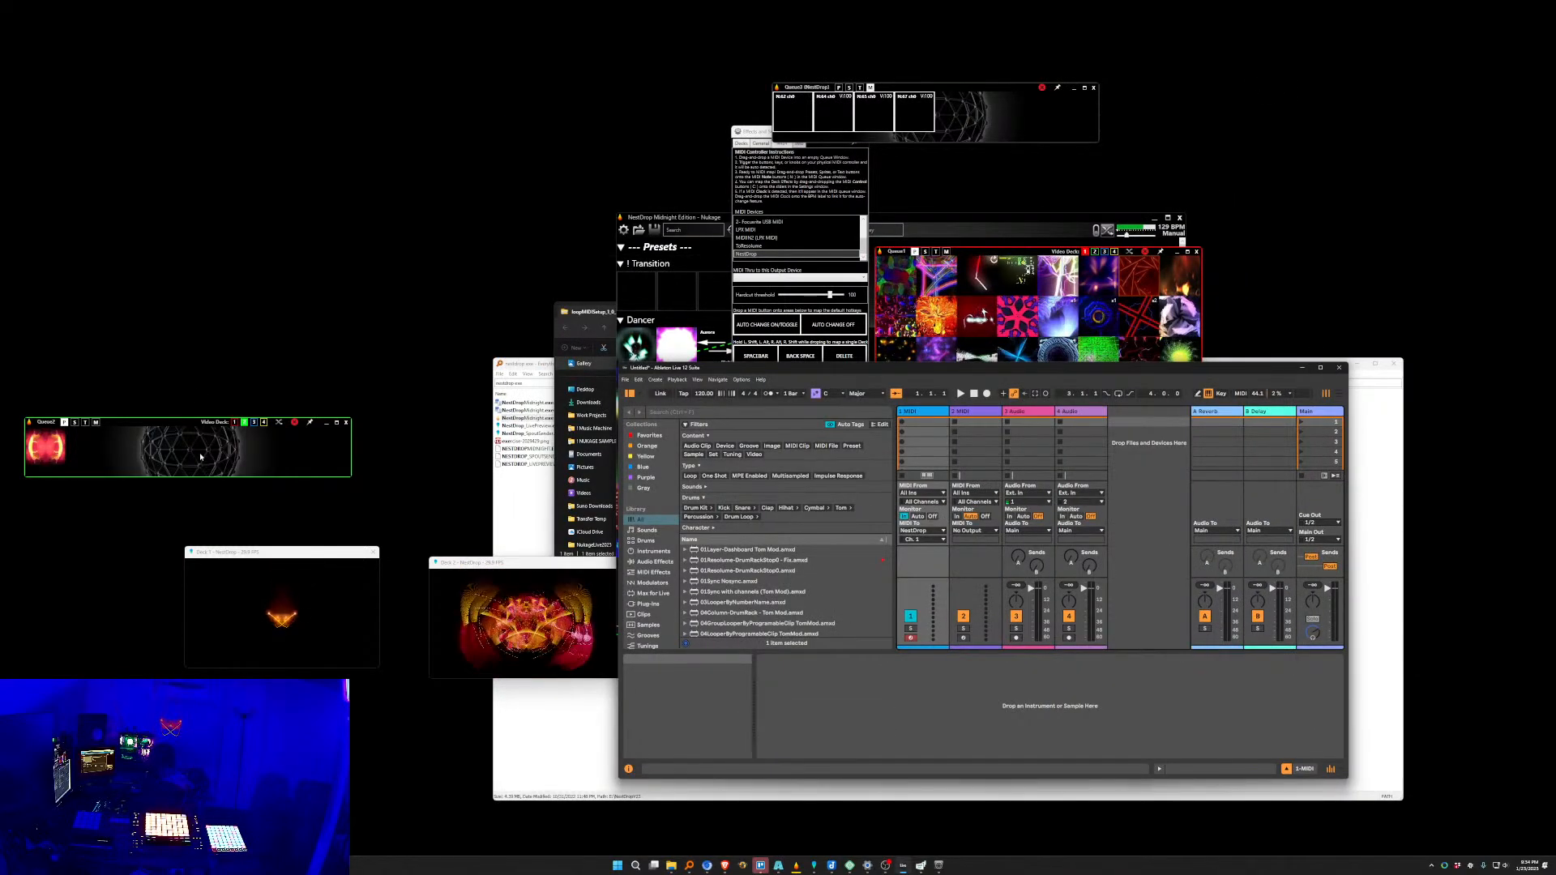
drag(958, 84, 549, 117)
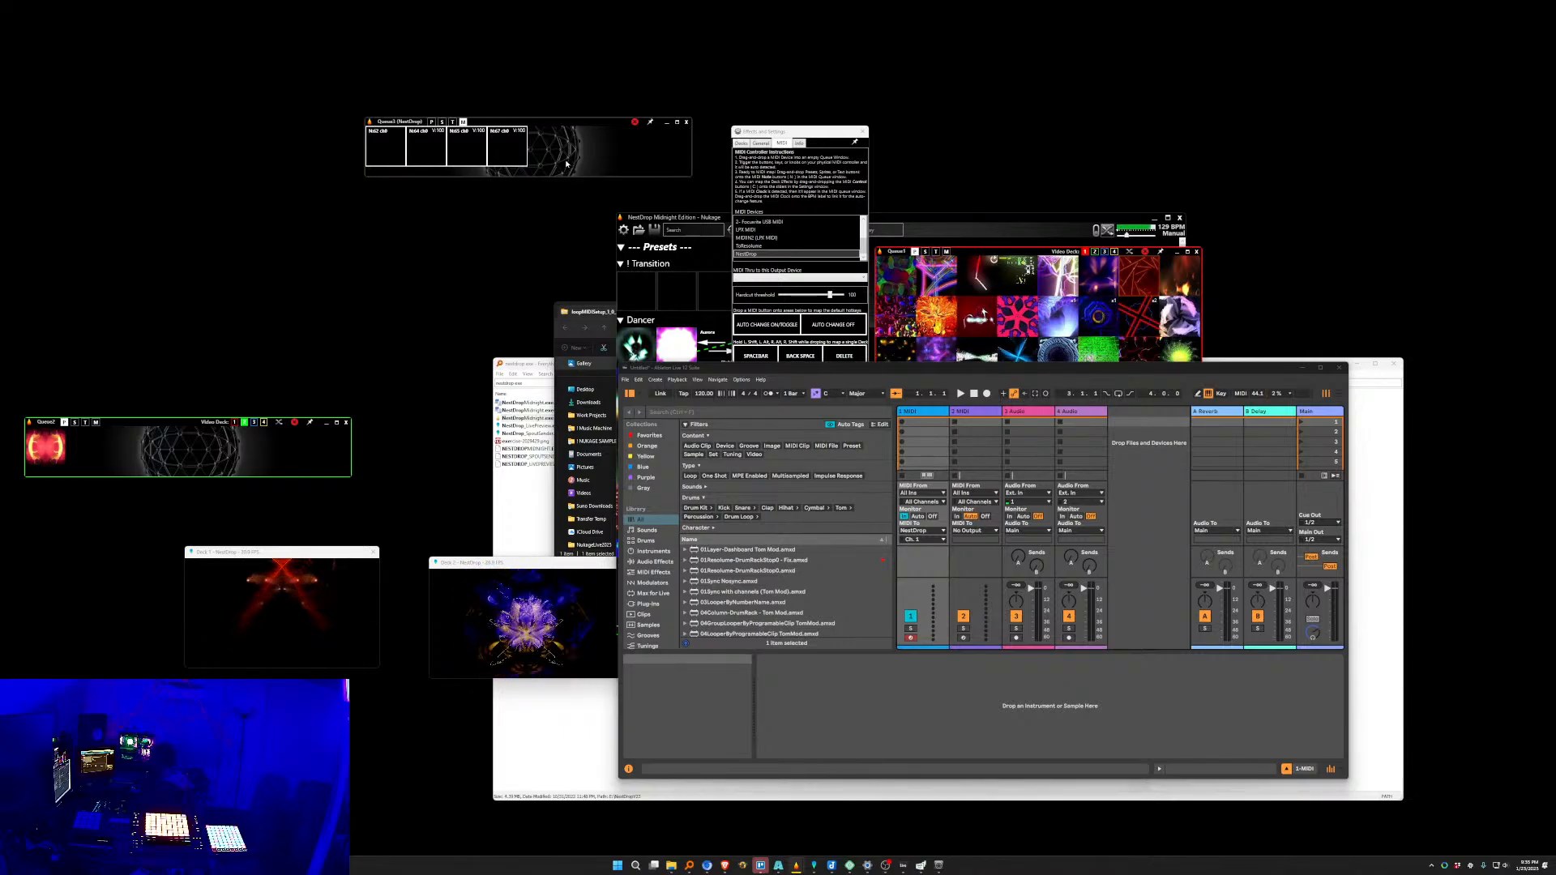
Send notes through the 1 MIDI track to fill the NestDrop MIDI queue, and move its eighth note tile one slot earlier.
click(923, 411)
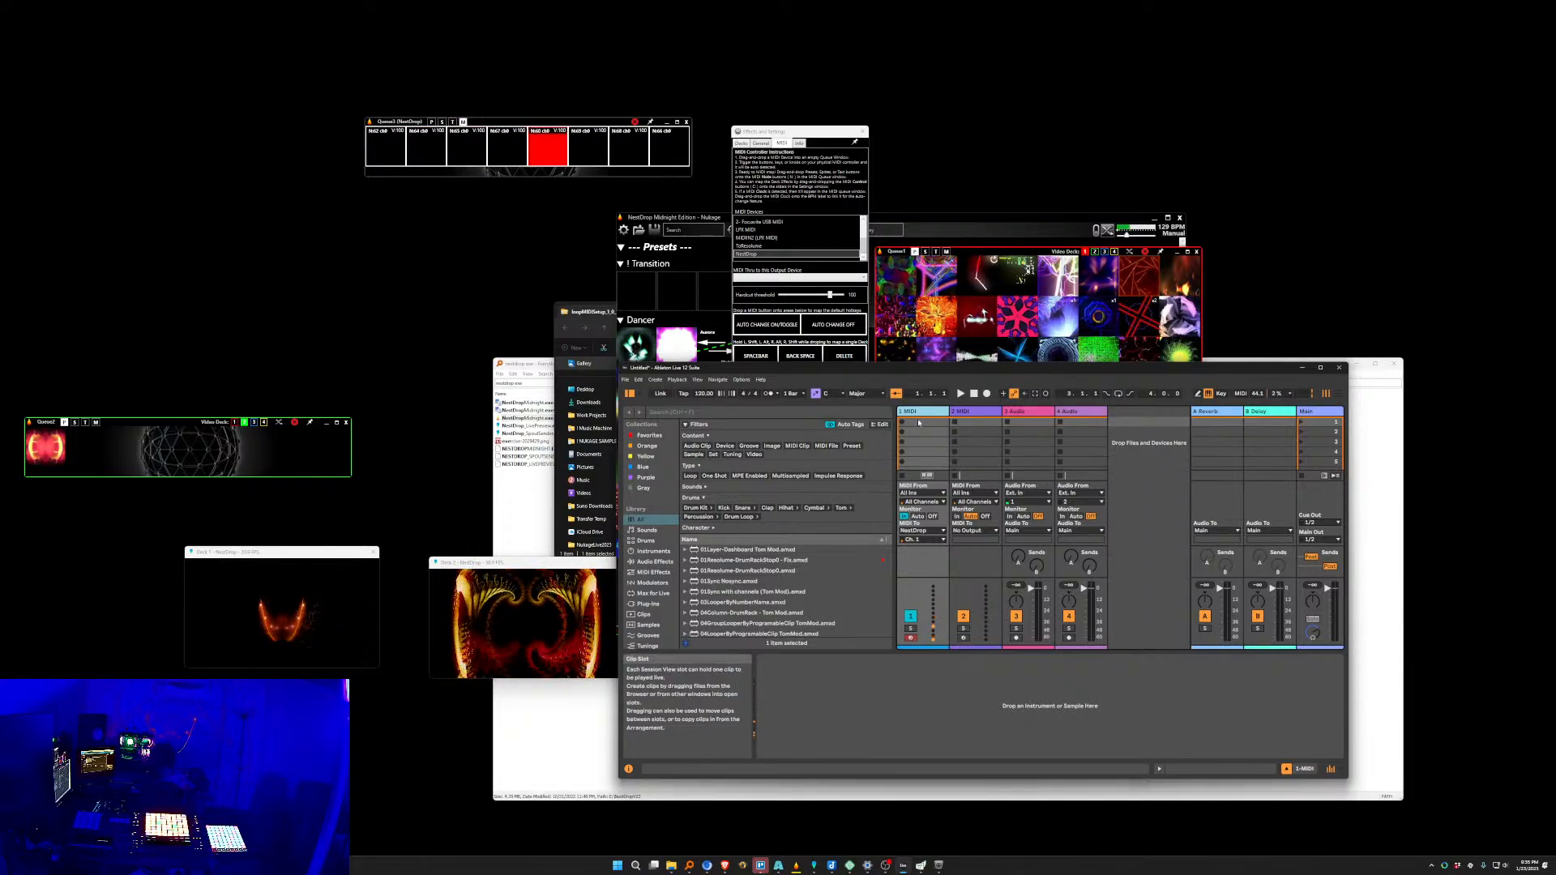
click(675, 142)
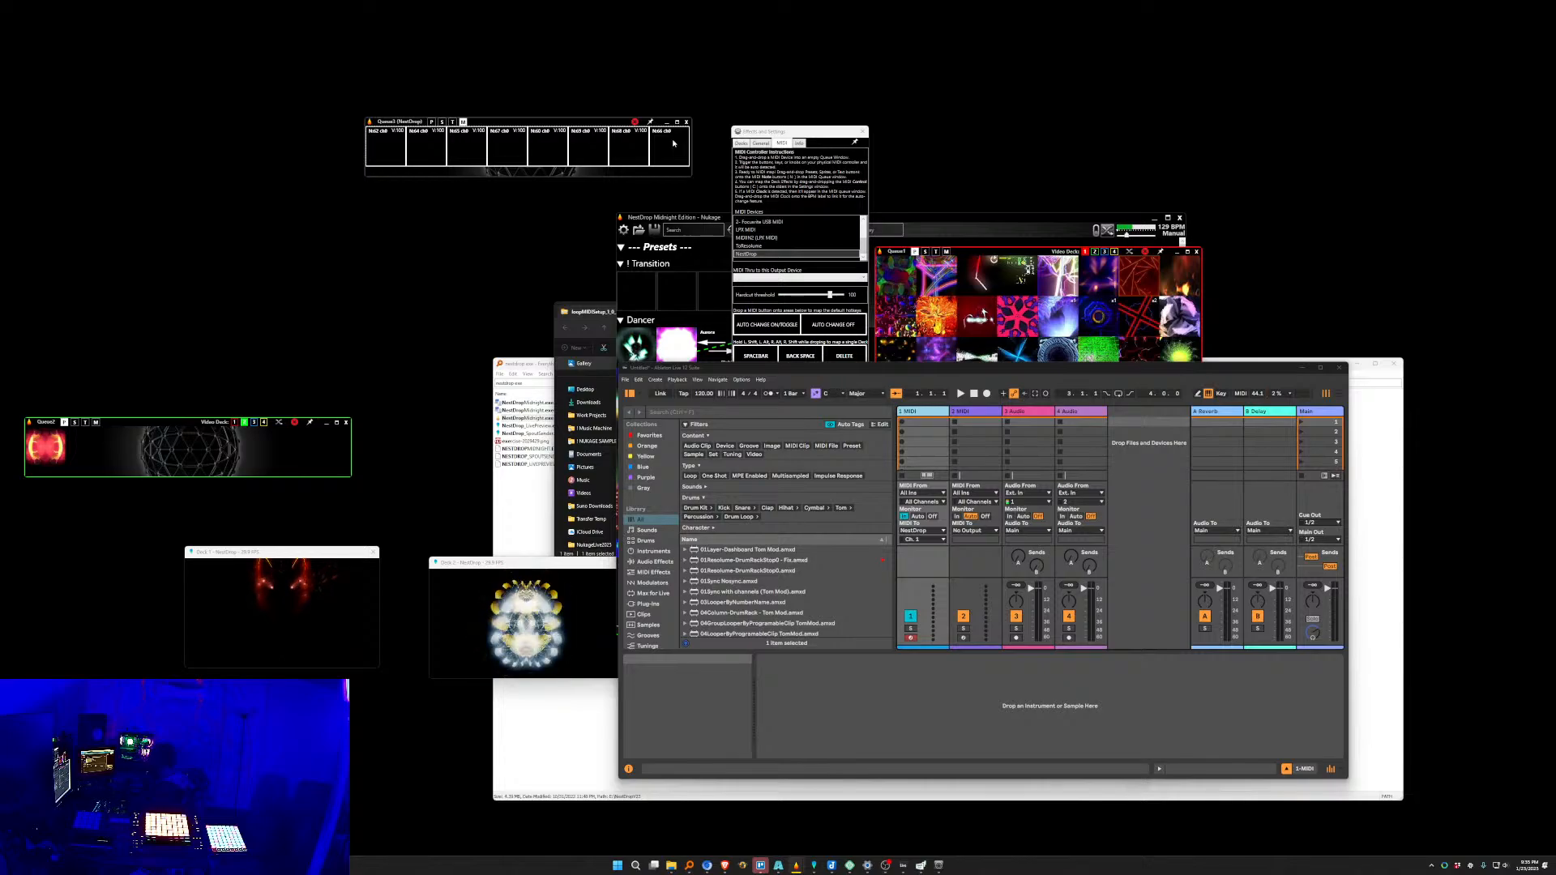
drag(674, 144, 629, 149)
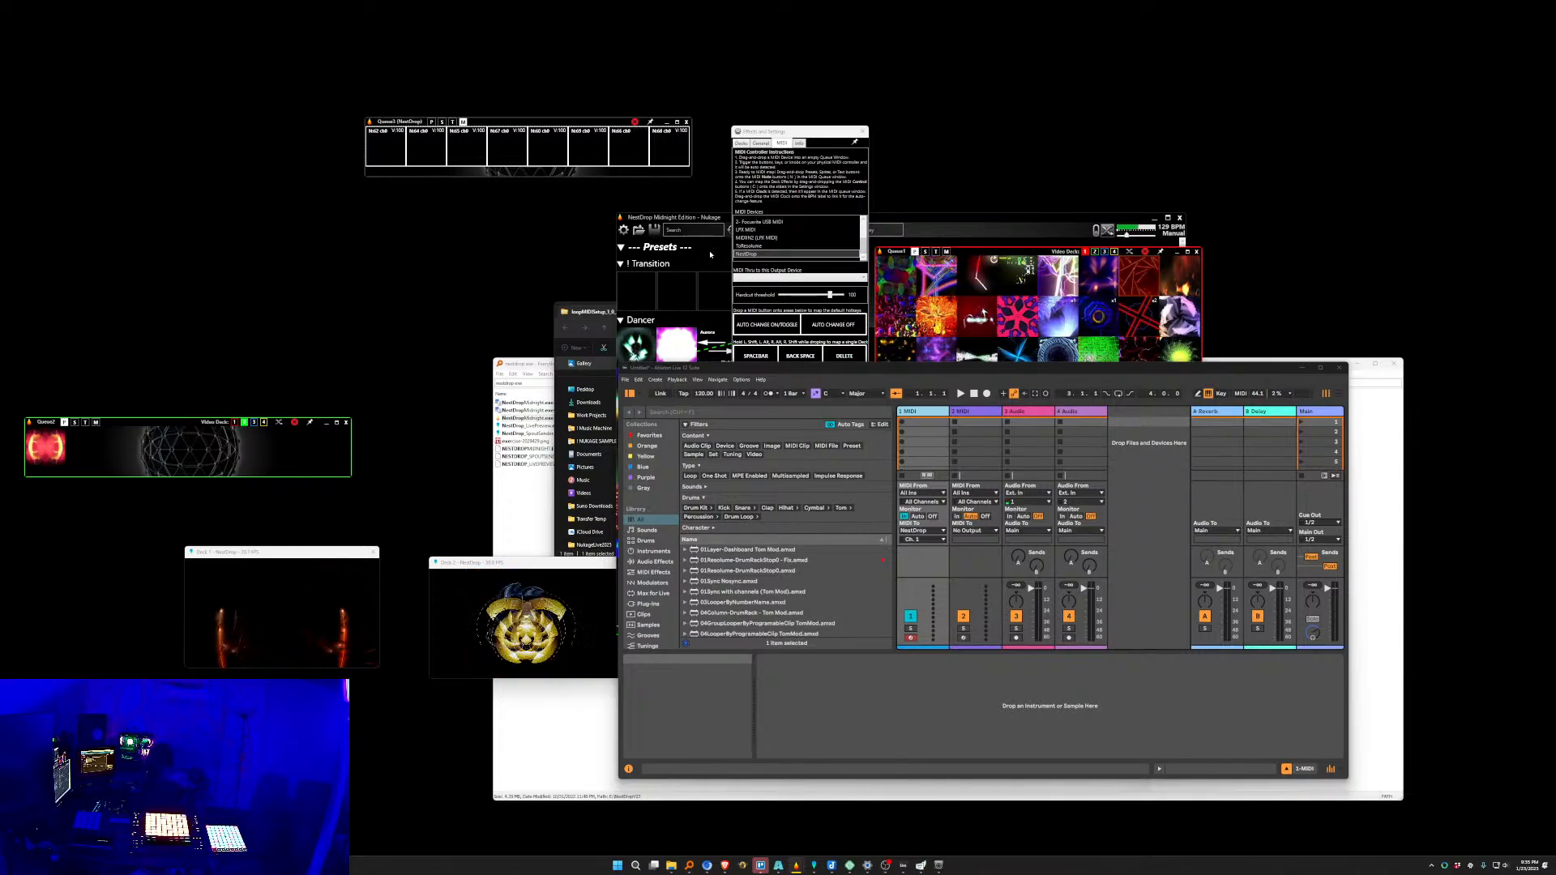
click(881, 374)
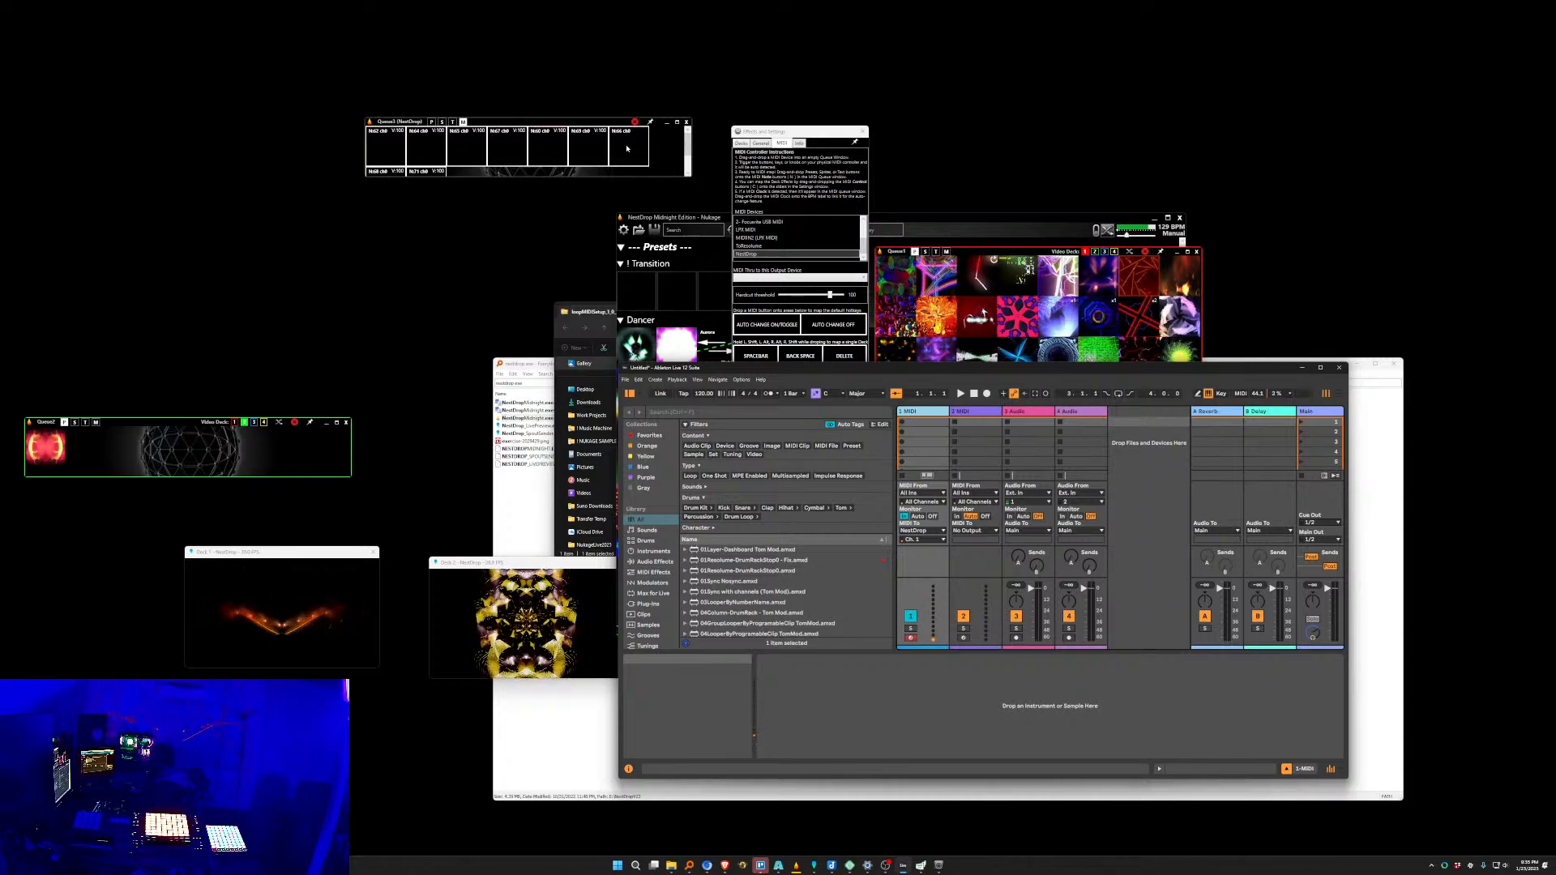
Enlarge the NestDrop MIDI queue window to show all its note tiles and align the Effects and Settings window beside it.
click(462, 124)
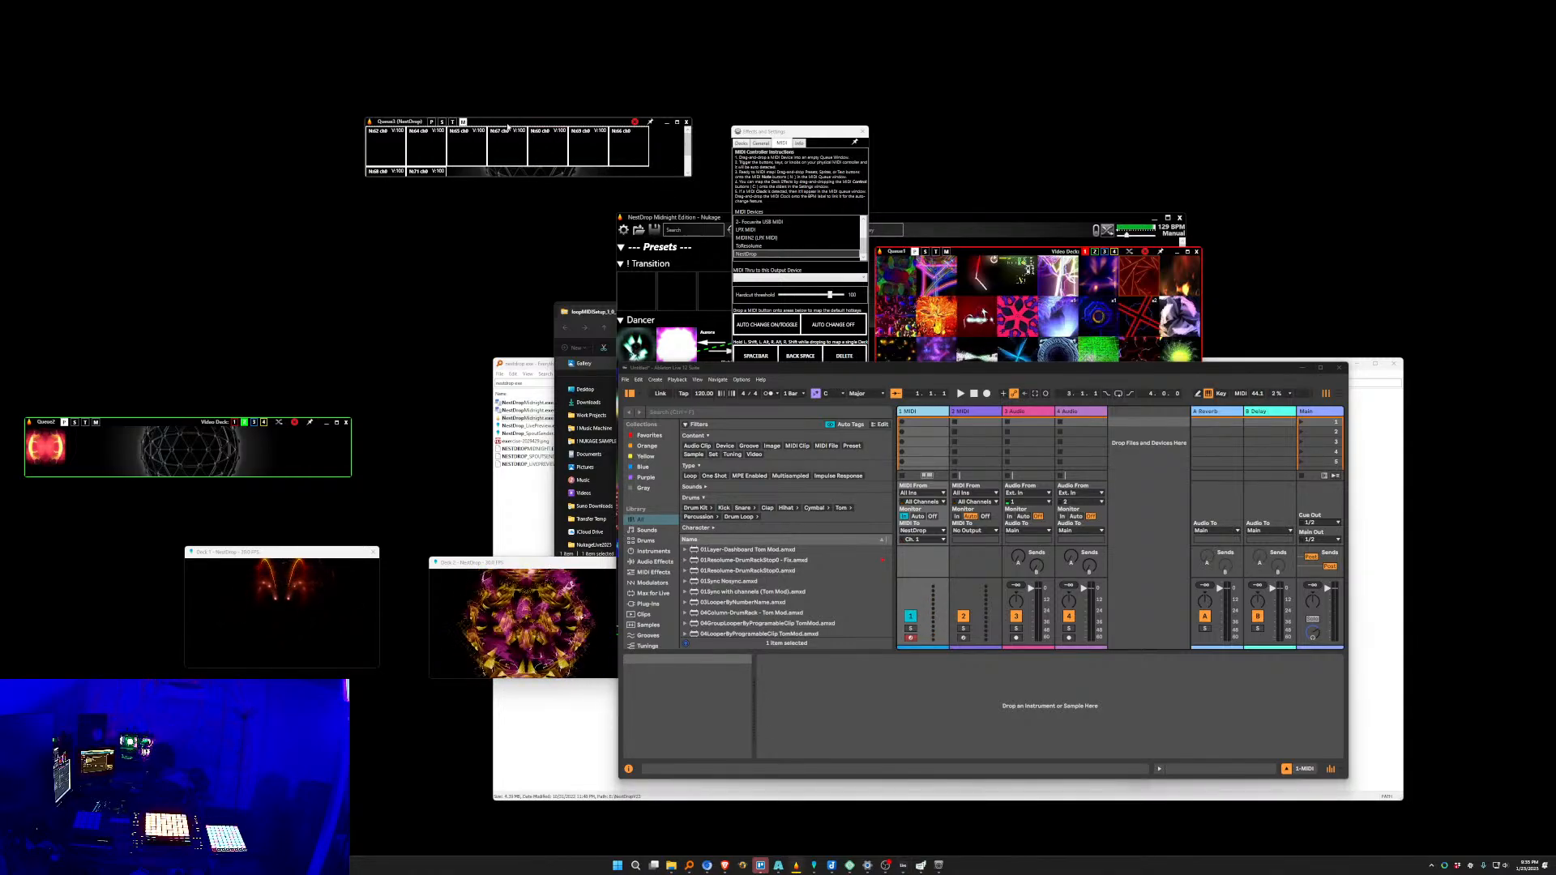
drag(467, 123, 457, 97)
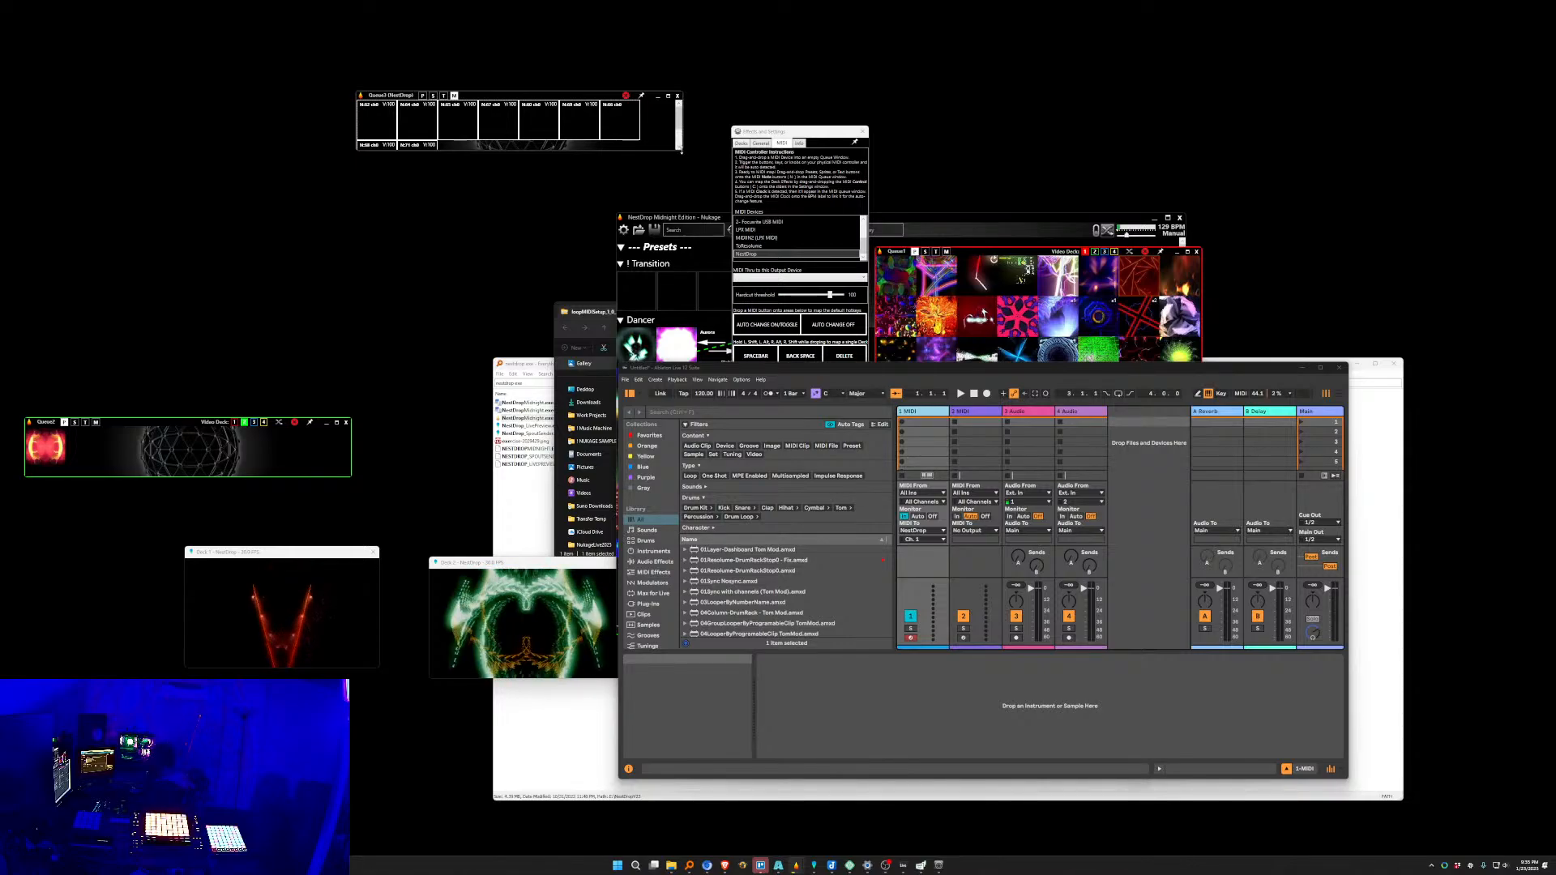
drag(682, 151, 702, 272)
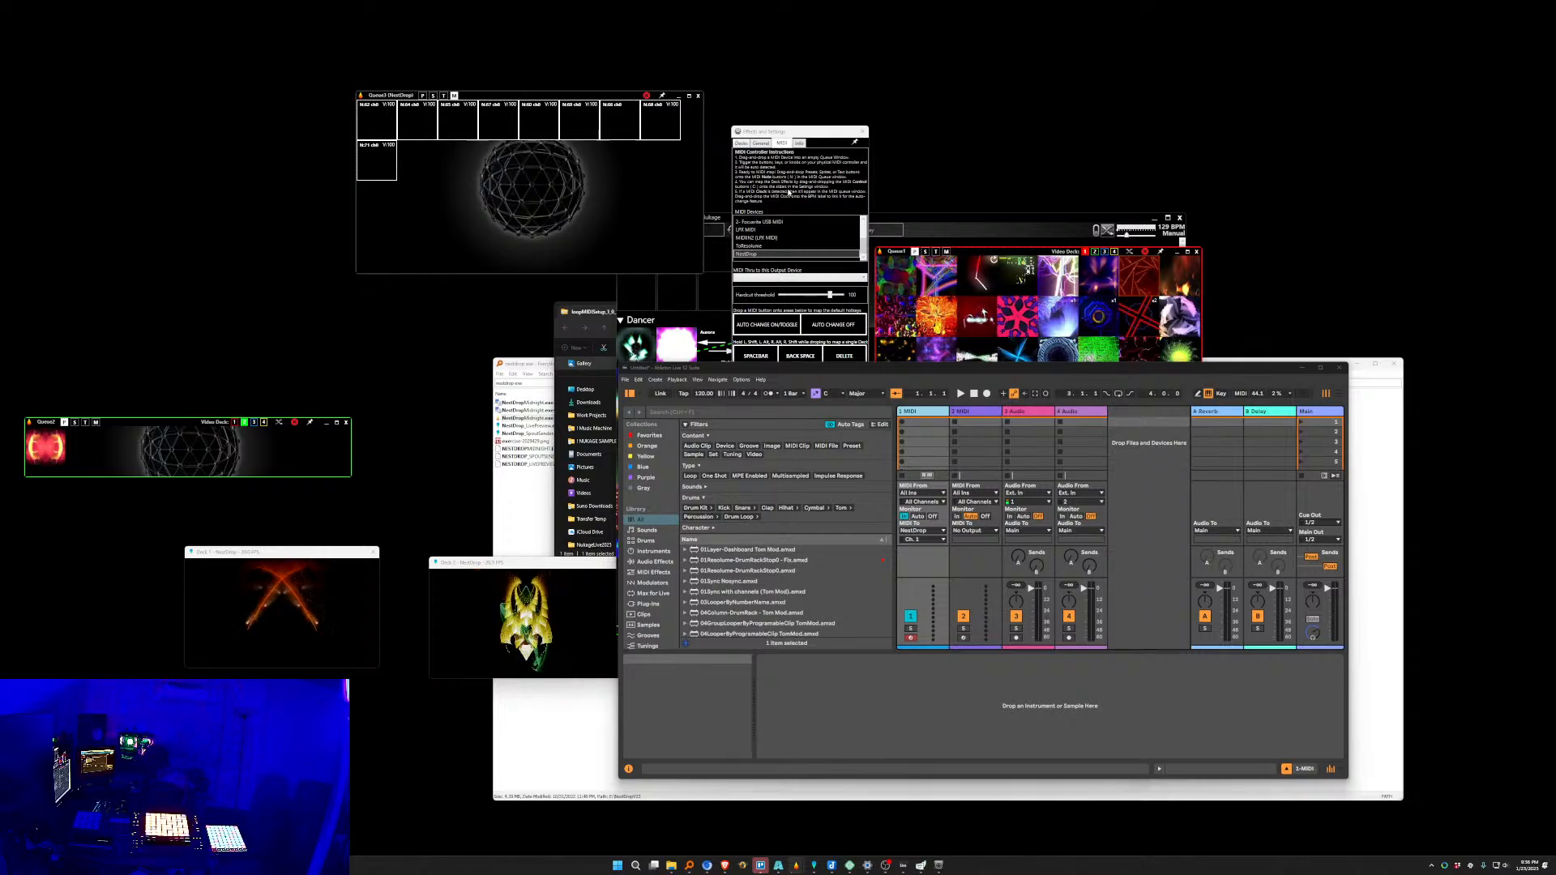
drag(771, 133, 767, 100)
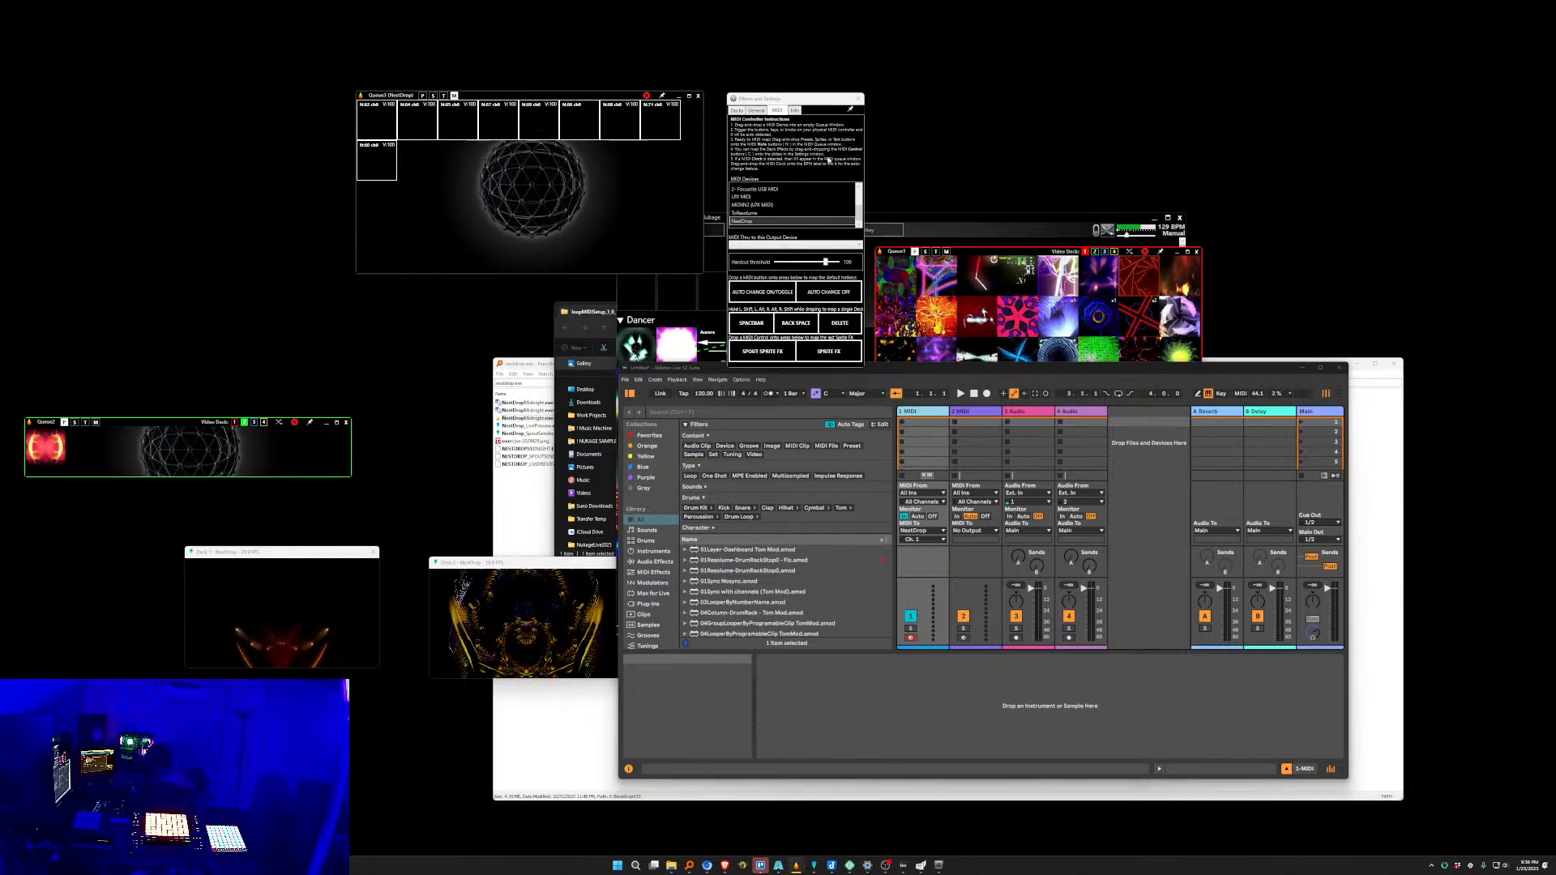
Reorder the NestDrop MIDI queue by moving three note tiles from the middle of the first row toward its start.
drag(579, 130, 463, 120)
drag(578, 120, 415, 159)
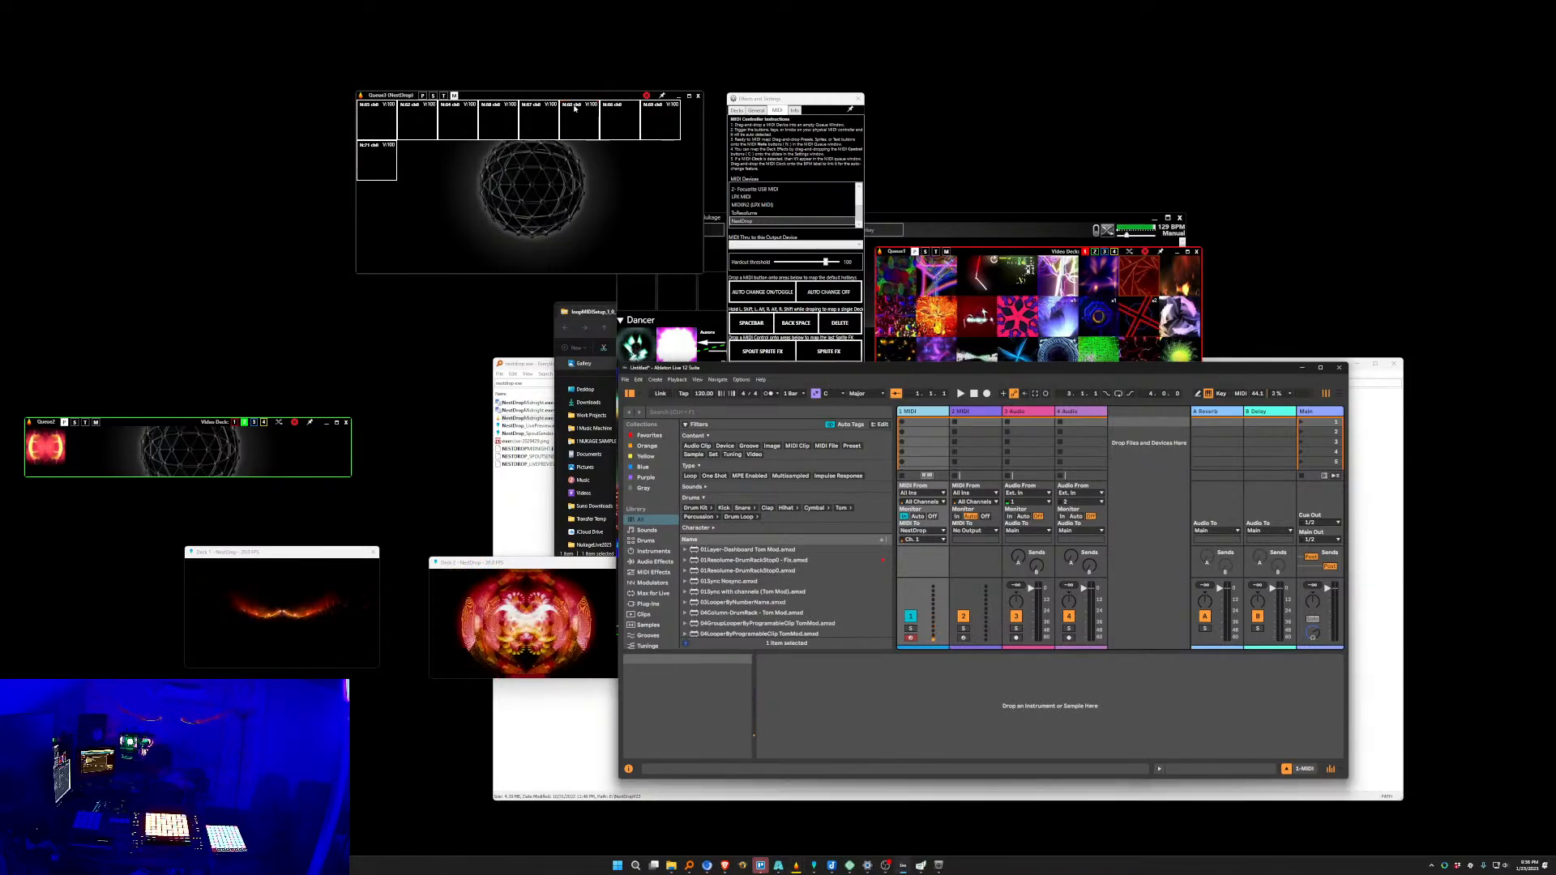
drag(575, 108, 350, 108)
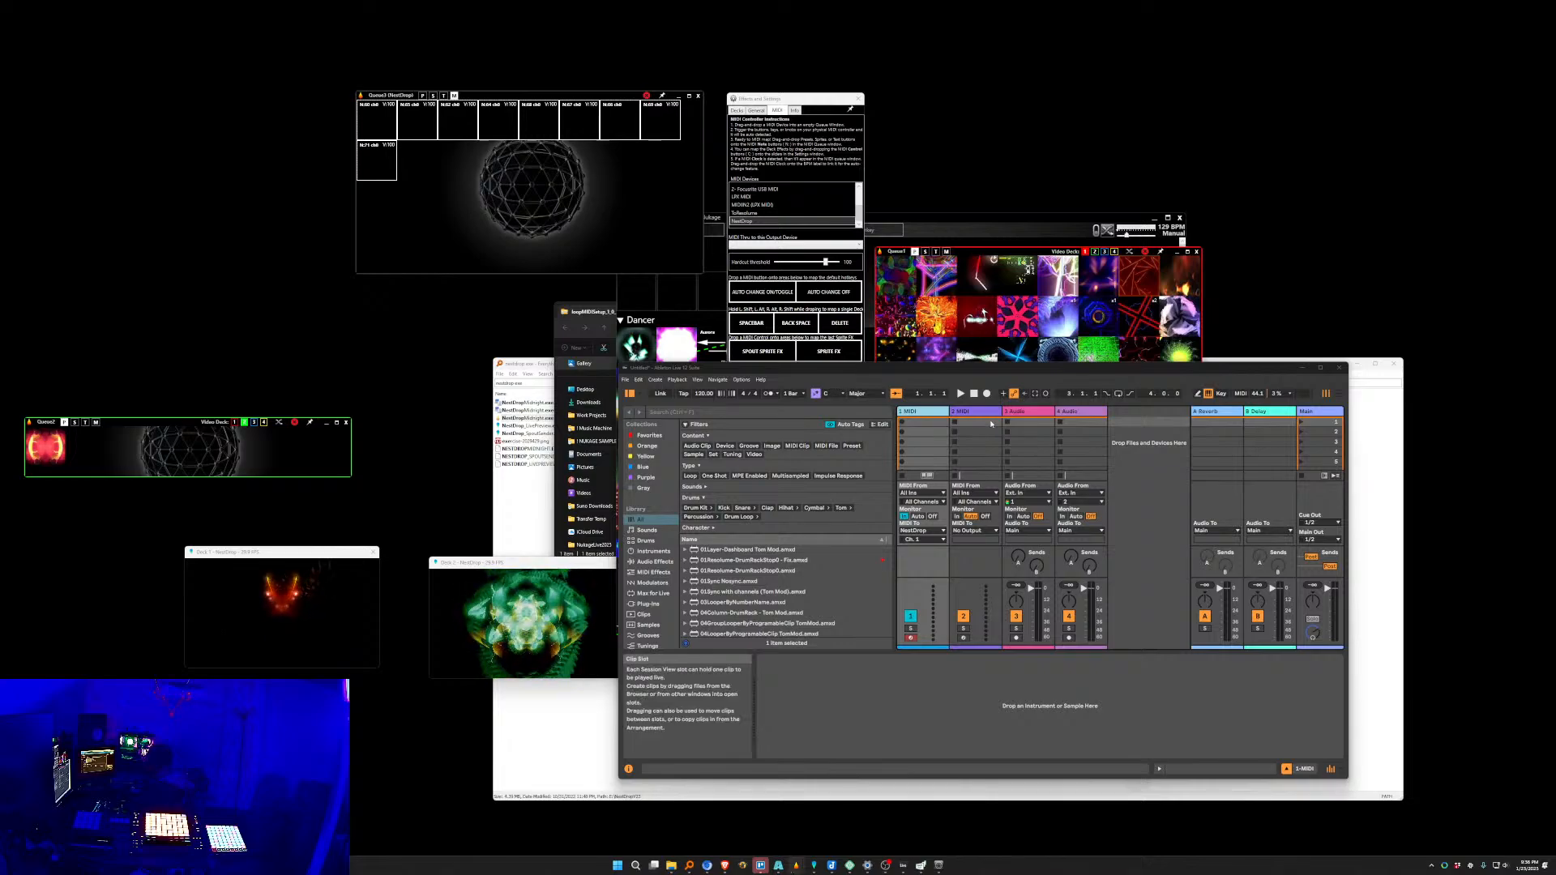
Play test notes from Ableton with the computer keyboard to trigger the note tiles in the NestDrop MIDI queue.
click(981, 385)
key(a)
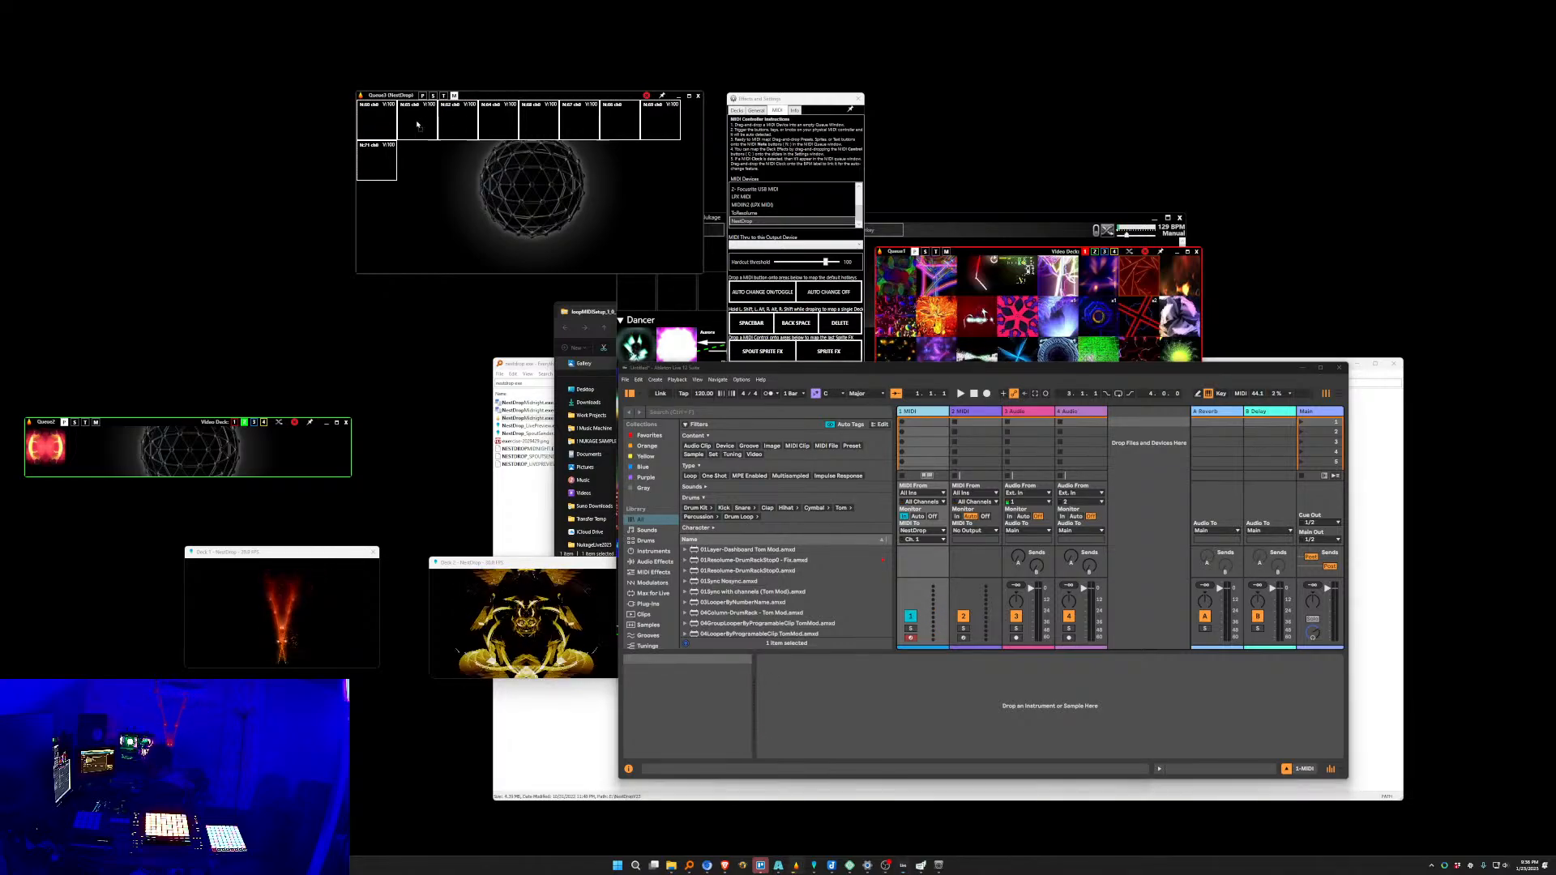
key(d)
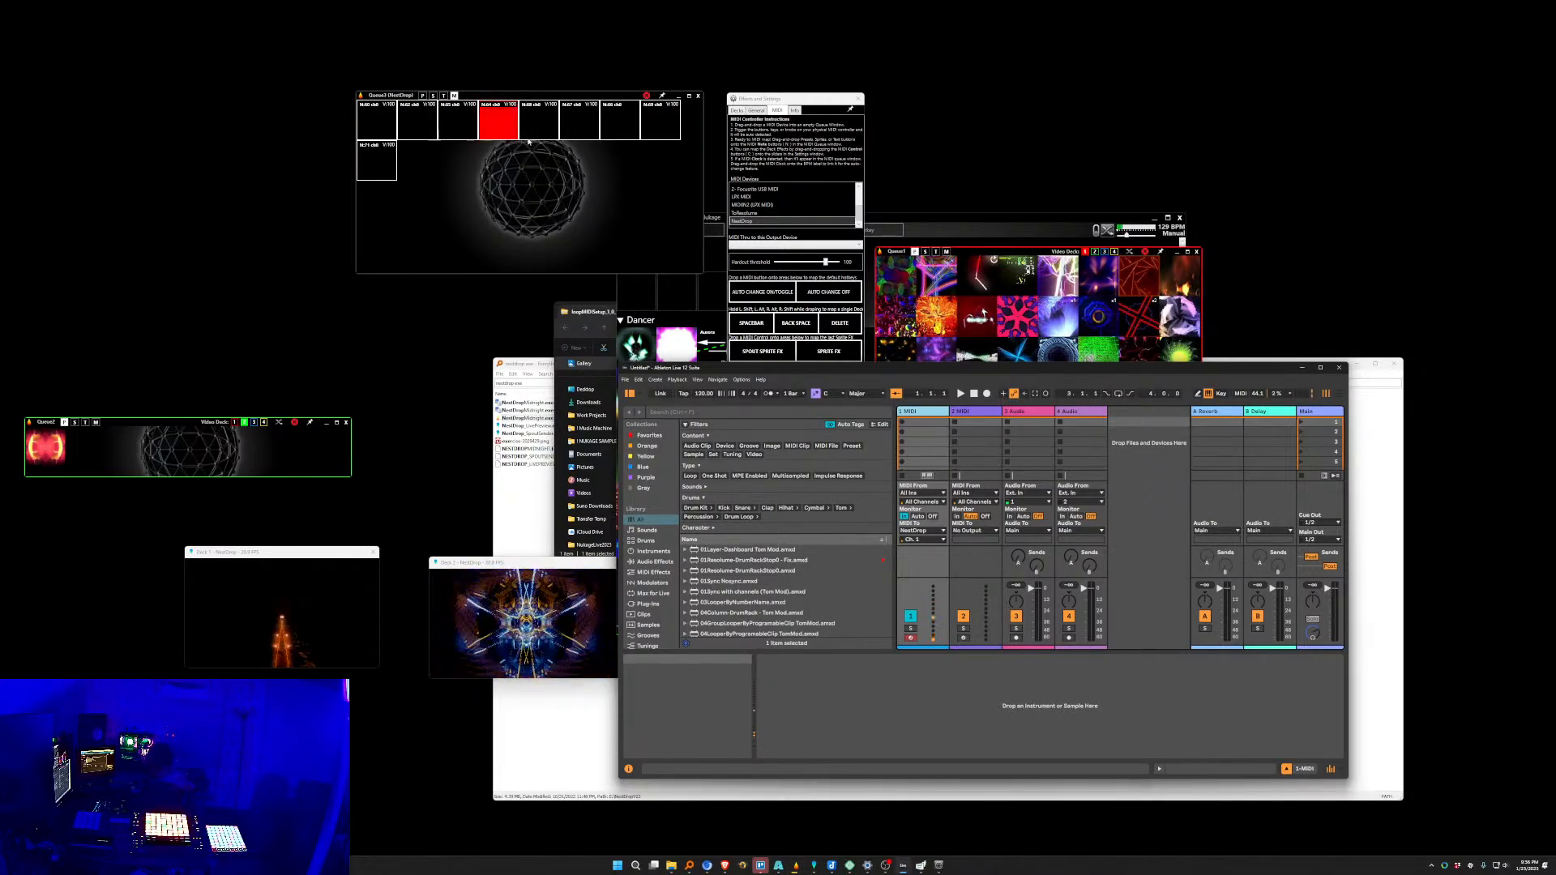
click(466, 127)
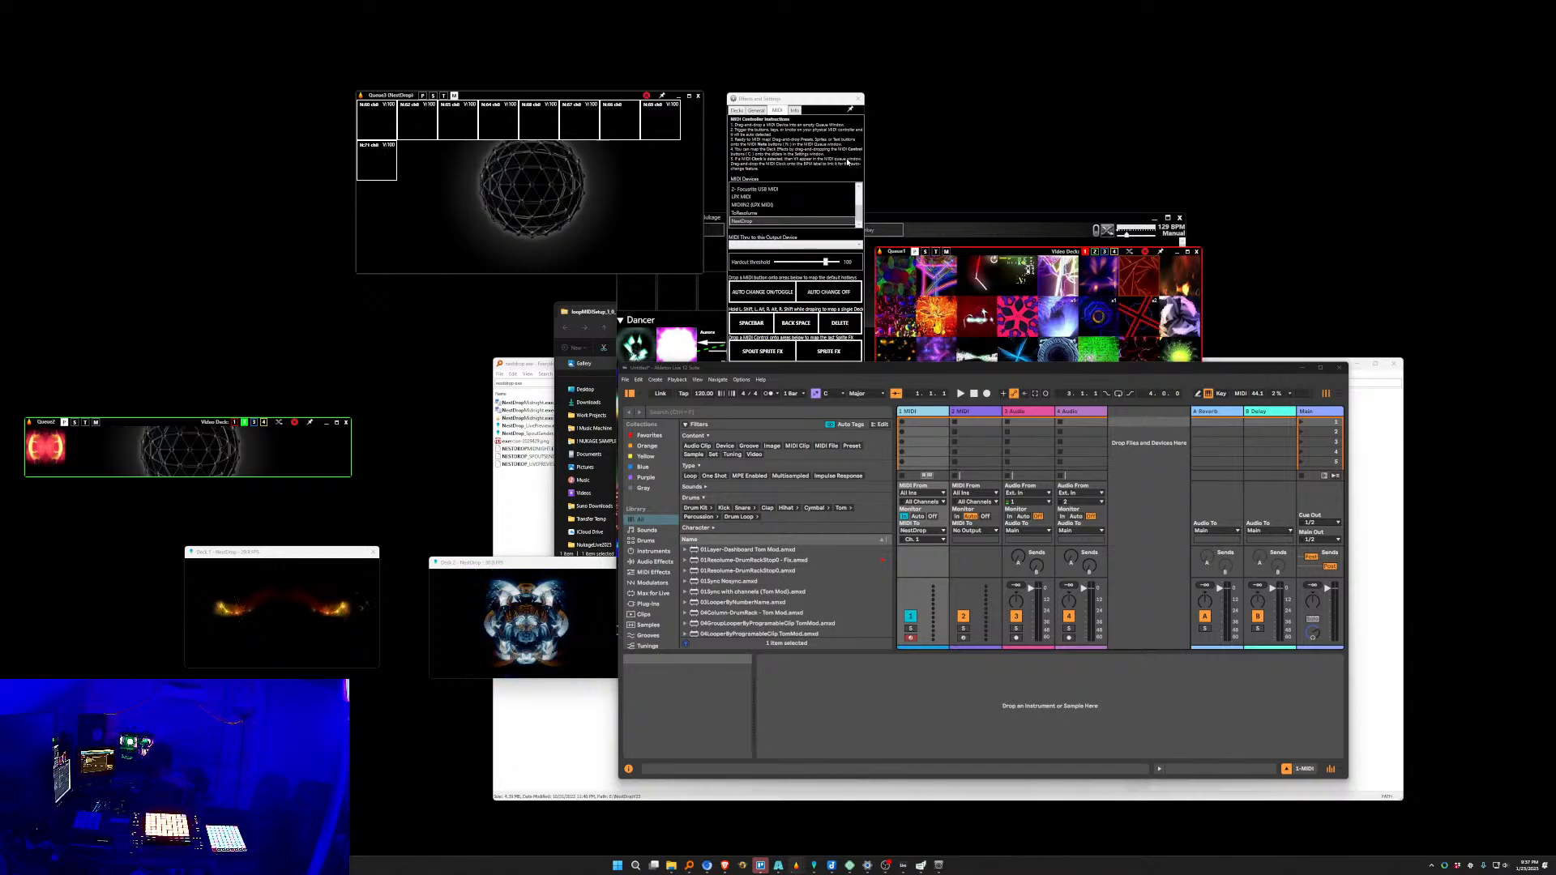
Show the deck options in NestDrop's Effects and Settings window and place the Deck 1 preview beneath the MIDI queue.
drag(760, 99, 767, 87)
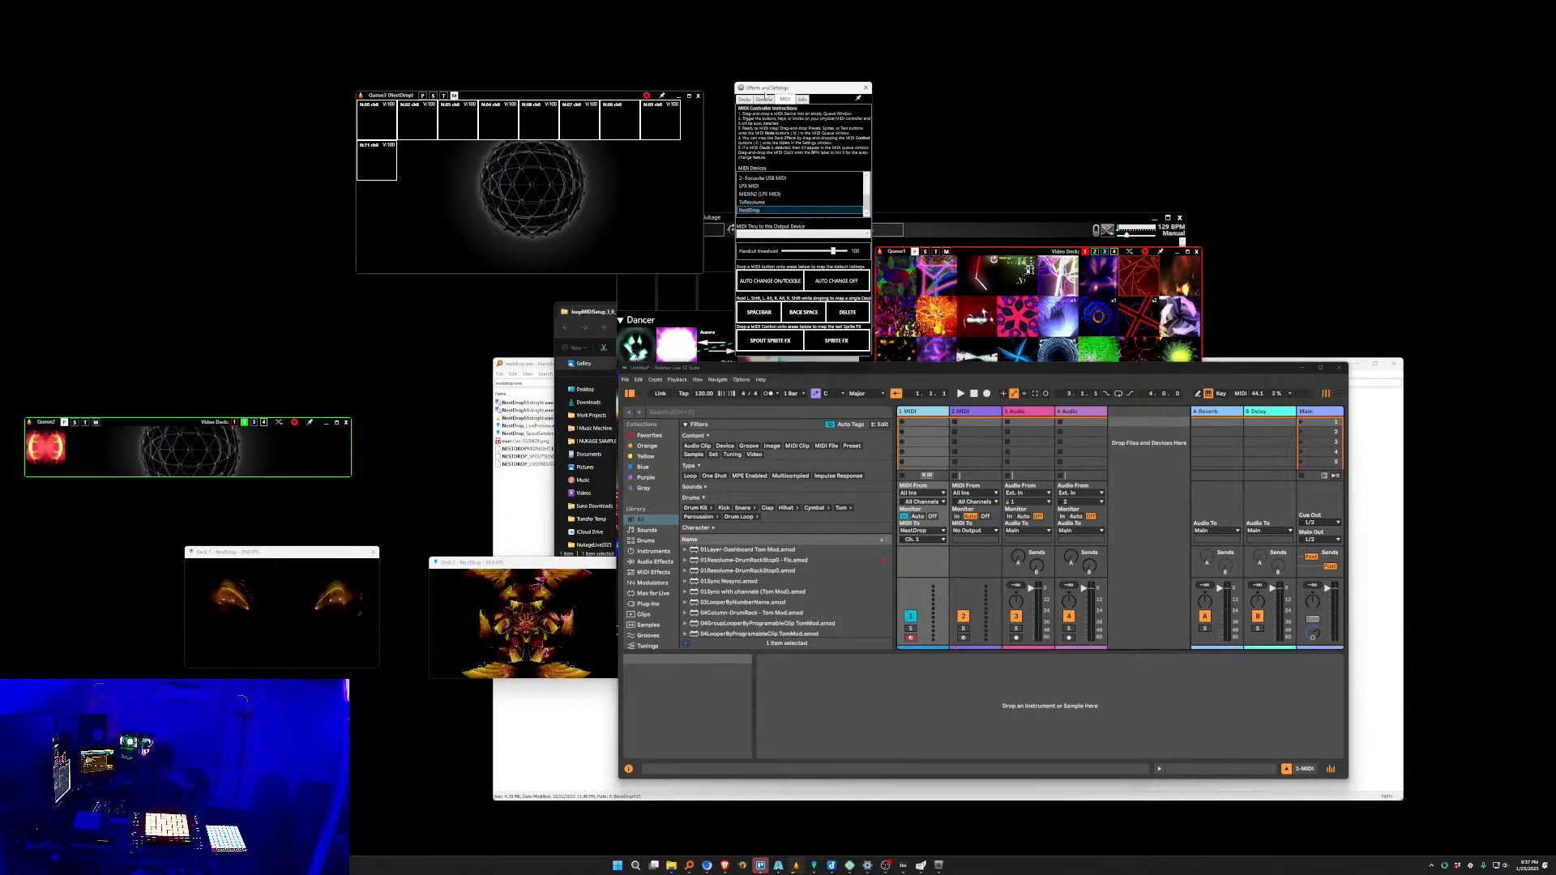
click(744, 99)
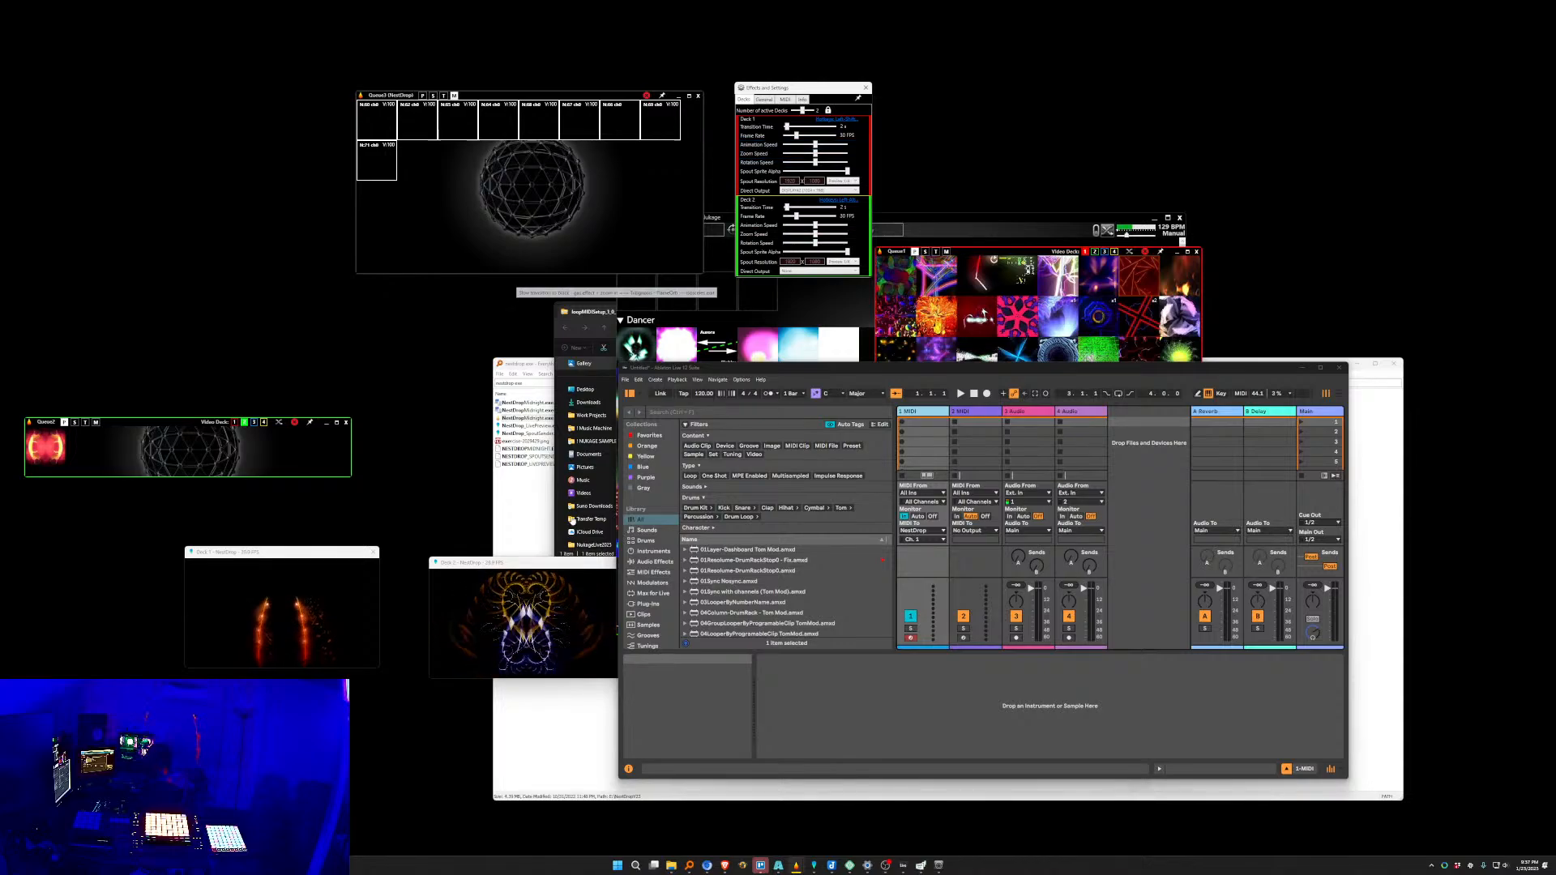
drag(292, 561, 488, 323)
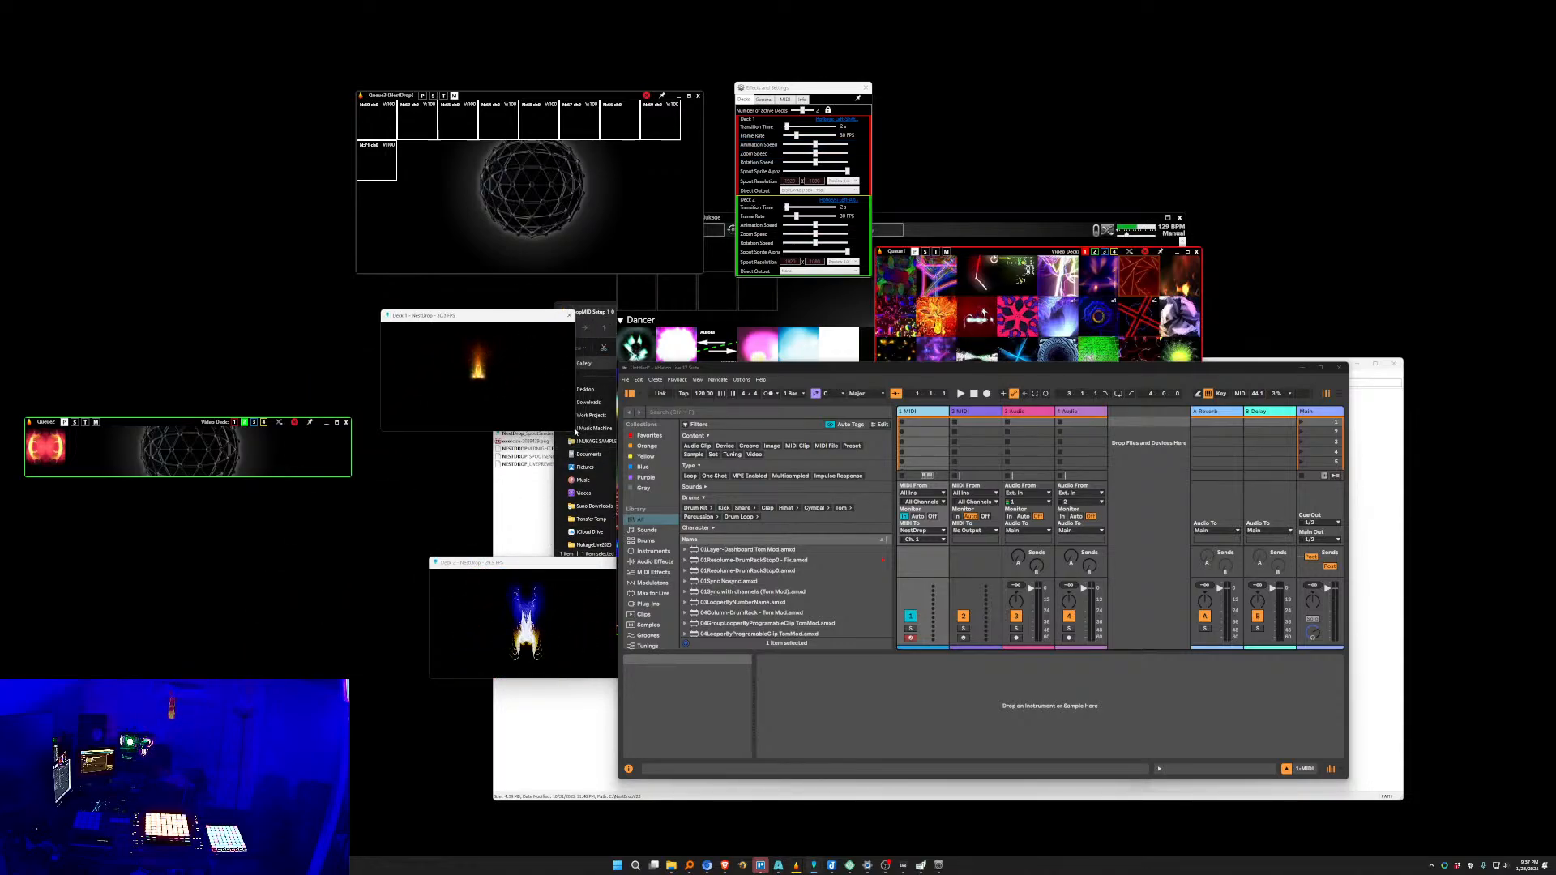
drag(491, 321, 488, 308)
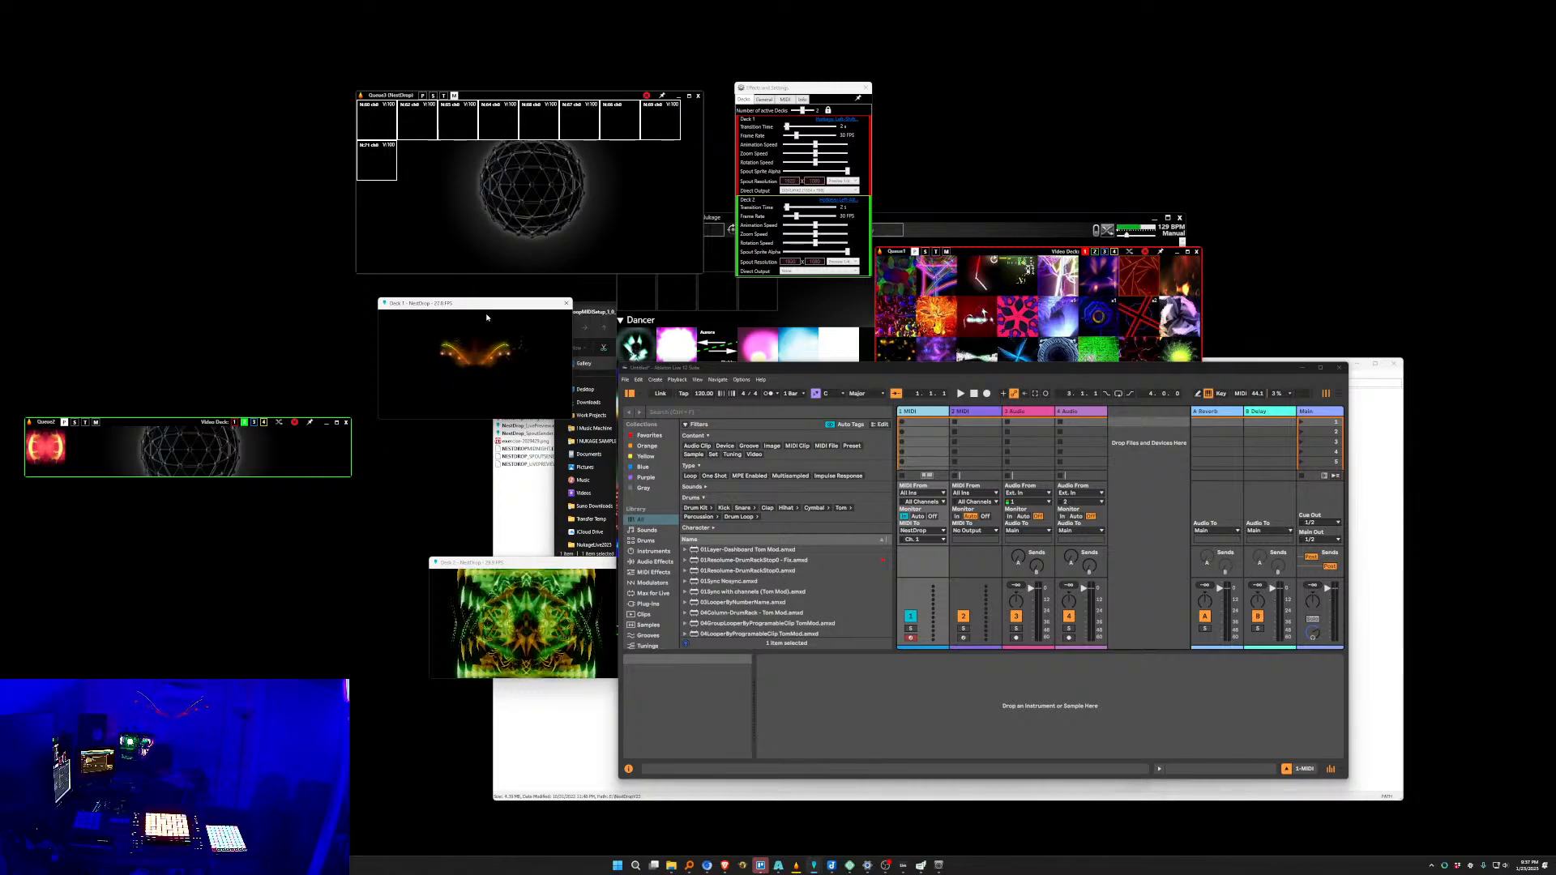
Raise the Deck 1 frame rate to its maximum and show the MIDI options in the Effects and Settings window.
mouse_move(826, 157)
mouse_down()
mouse_move(847, 143)
mouse_move(809, 136)
mouse_up()
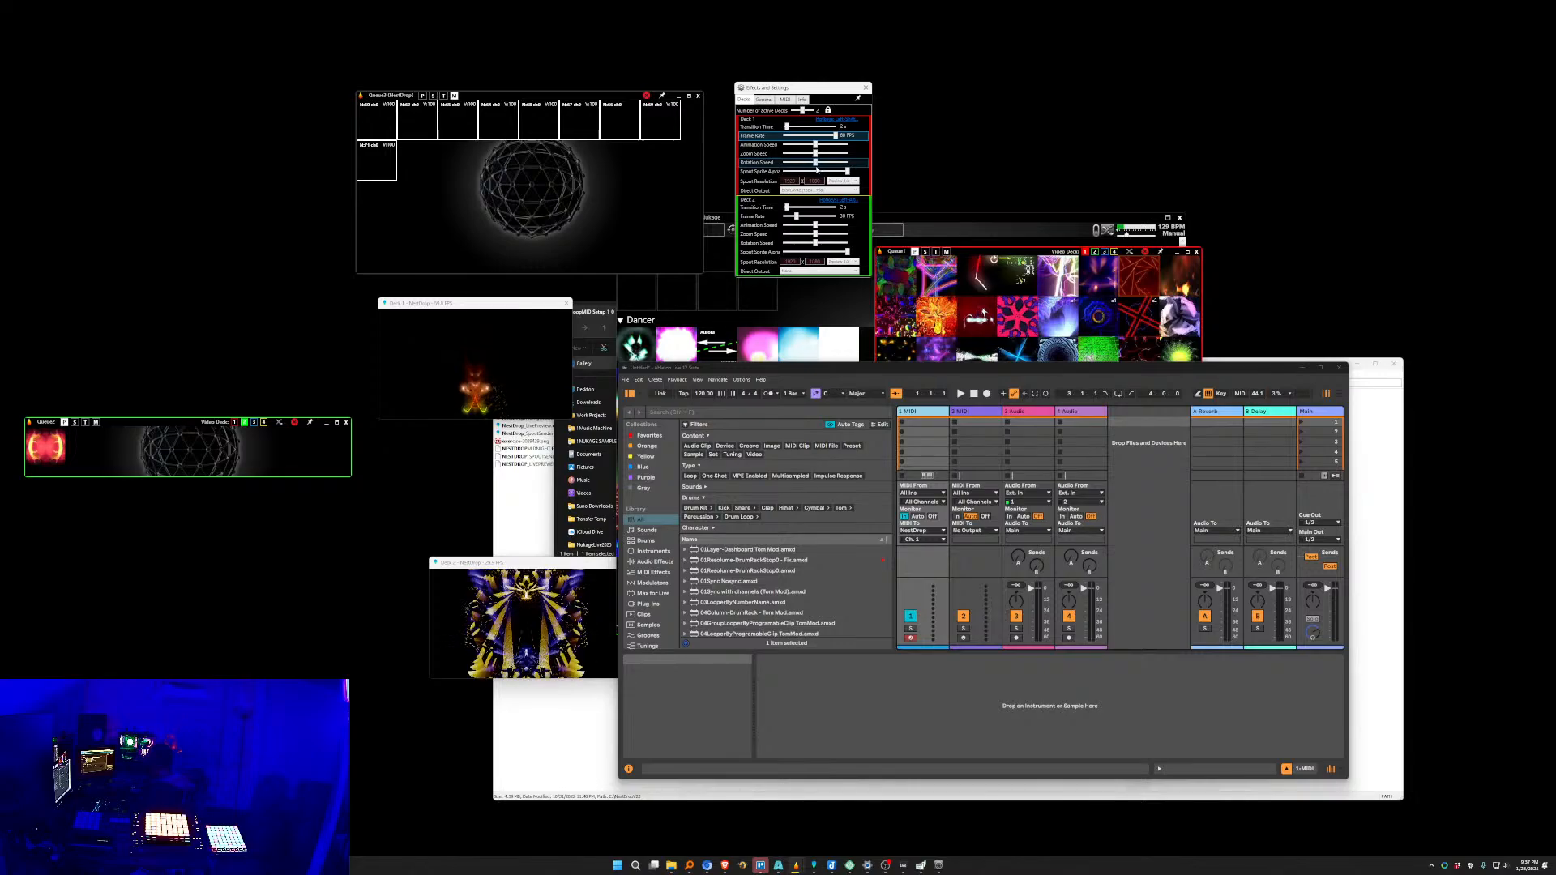
click(763, 99)
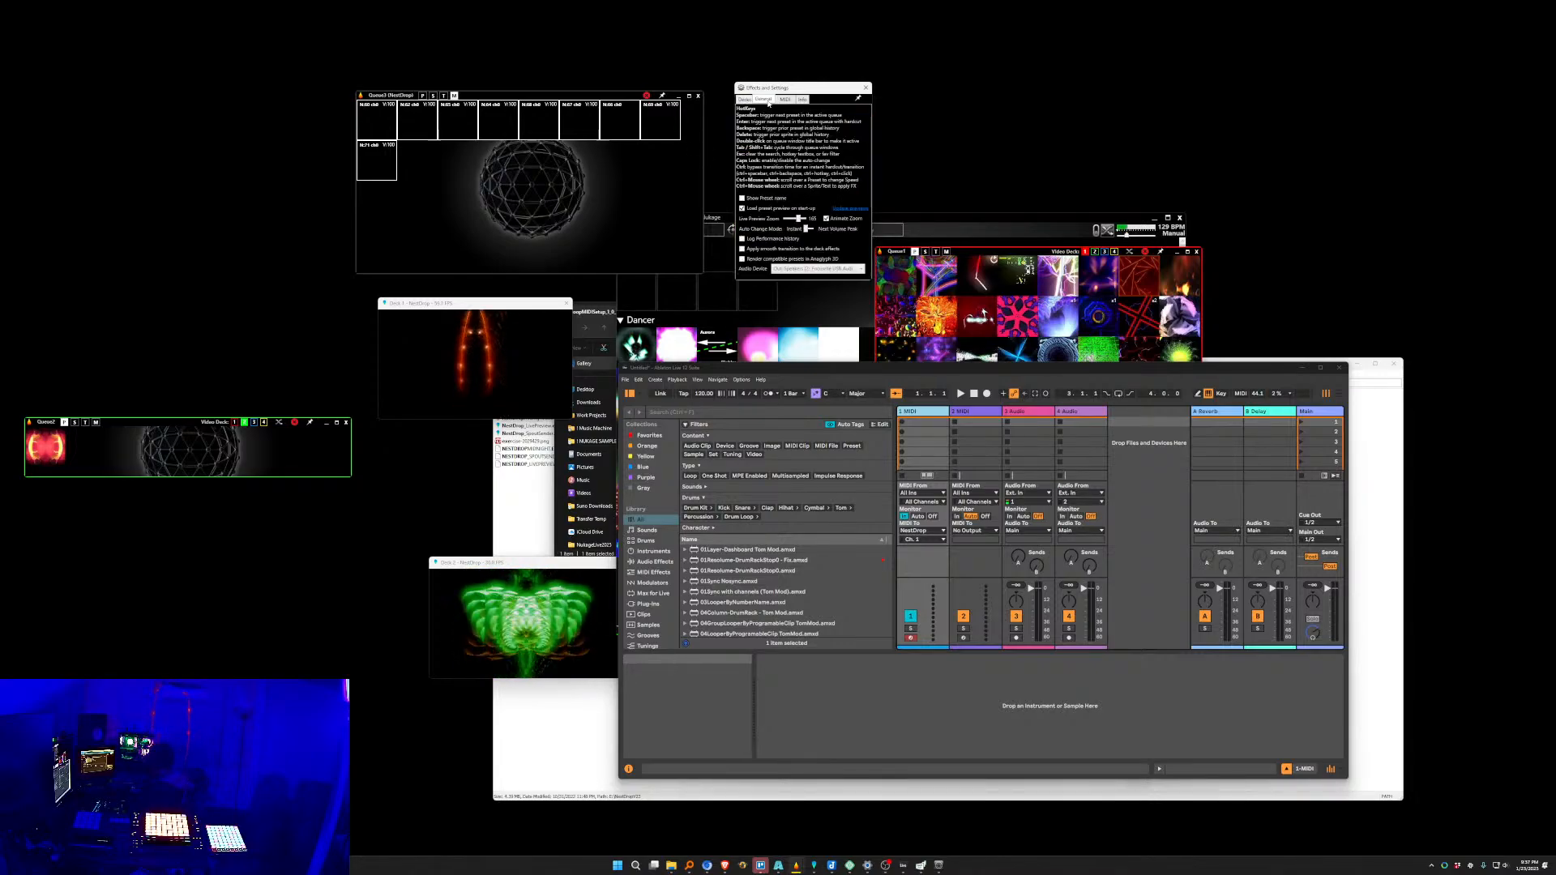
click(784, 98)
click(762, 99)
click(784, 100)
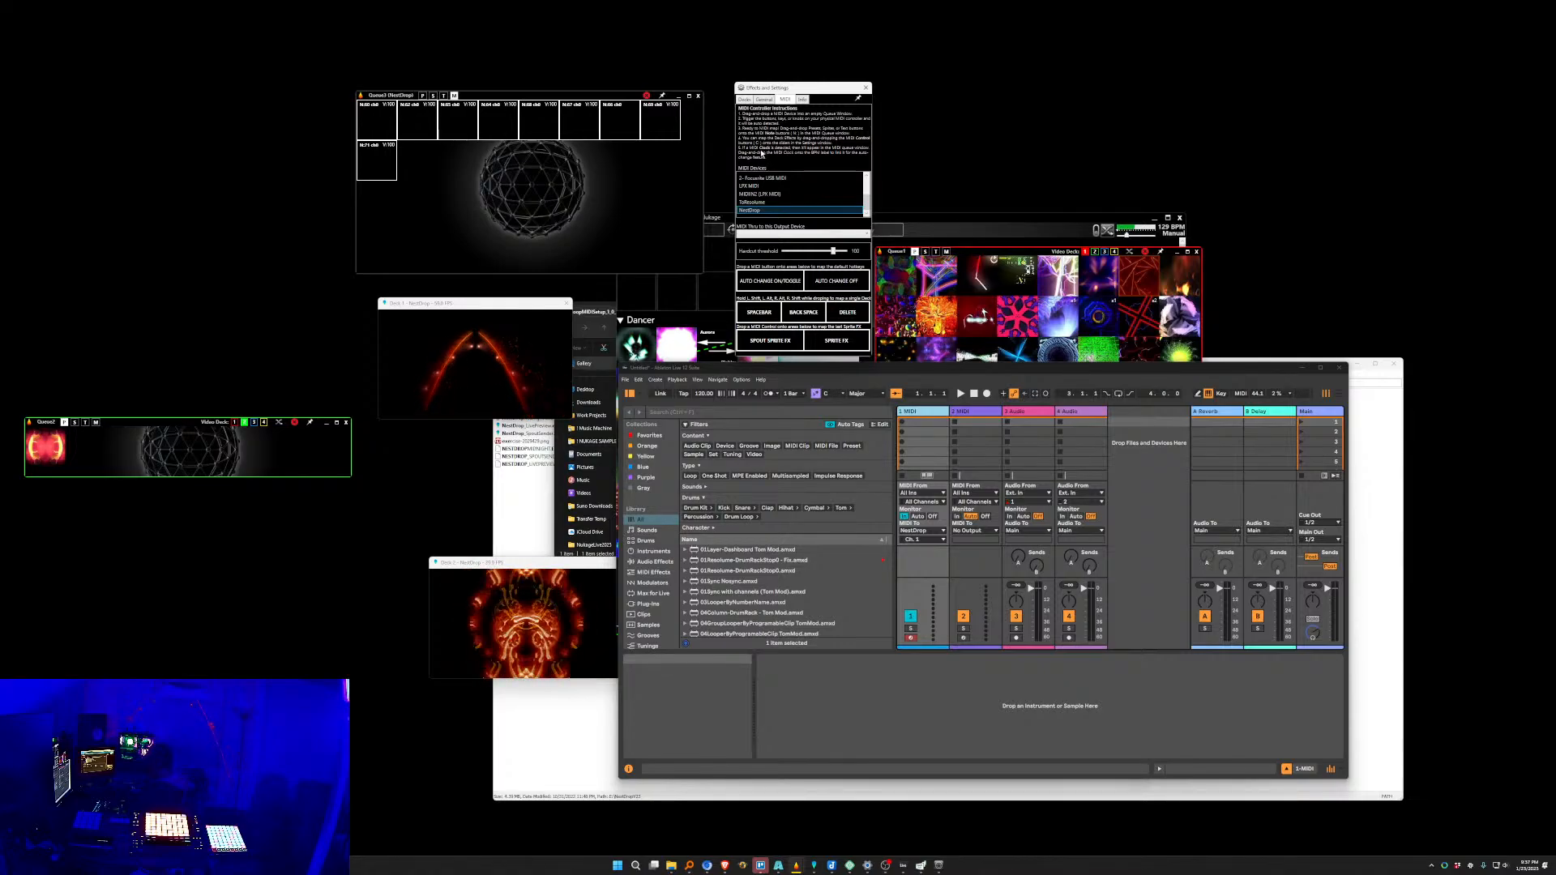
Start playback in Ableton Live and enable Sync for the NestDrop output port in its Link, Tempo & MIDI settings.
click(959, 393)
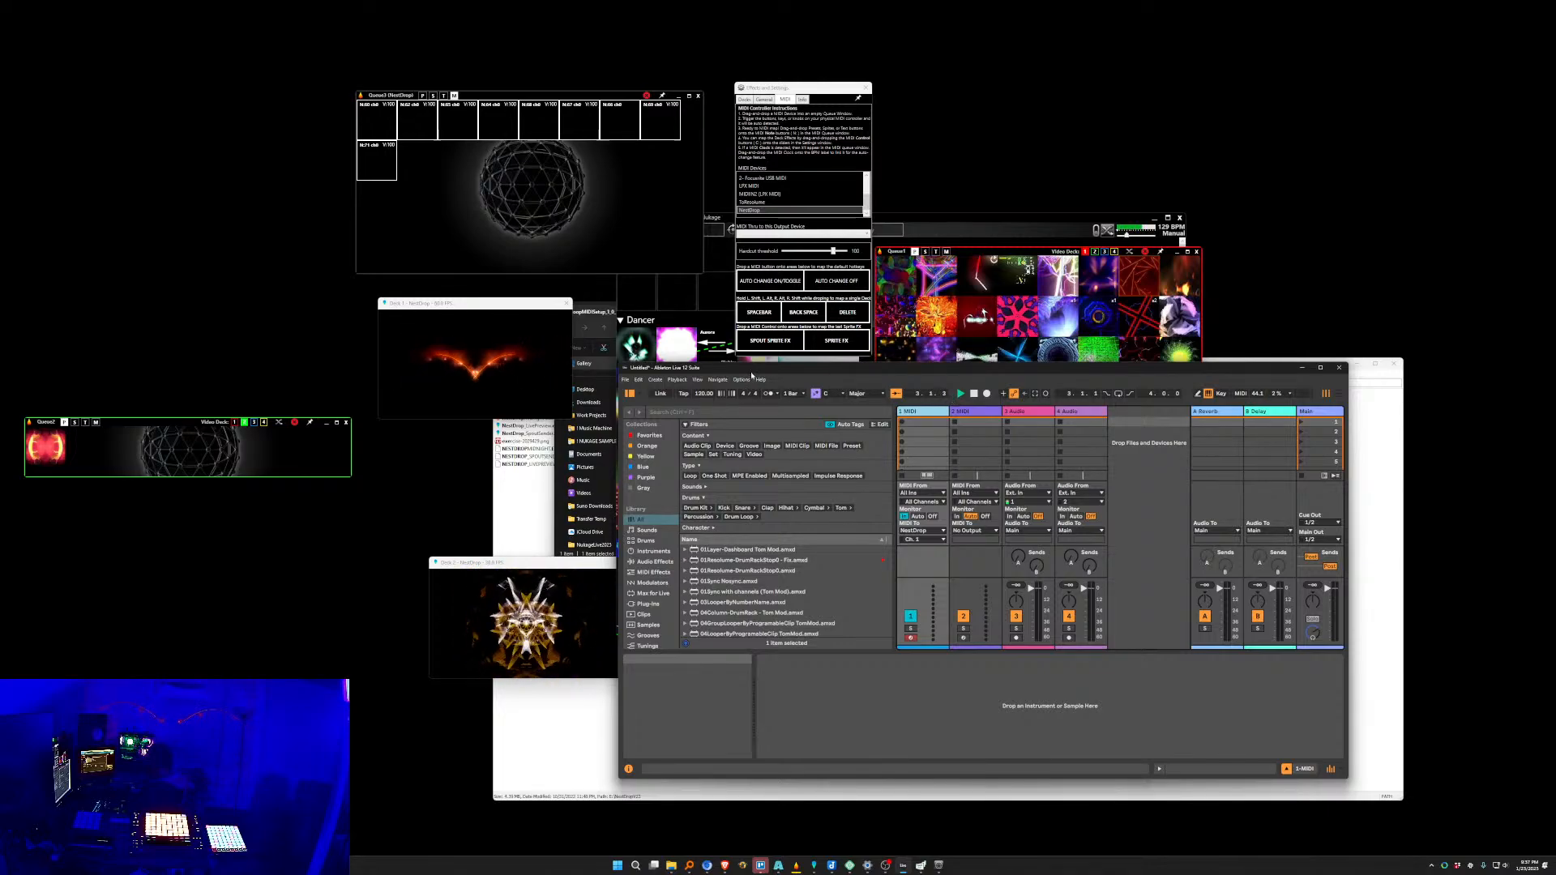
click(743, 379)
click(774, 674)
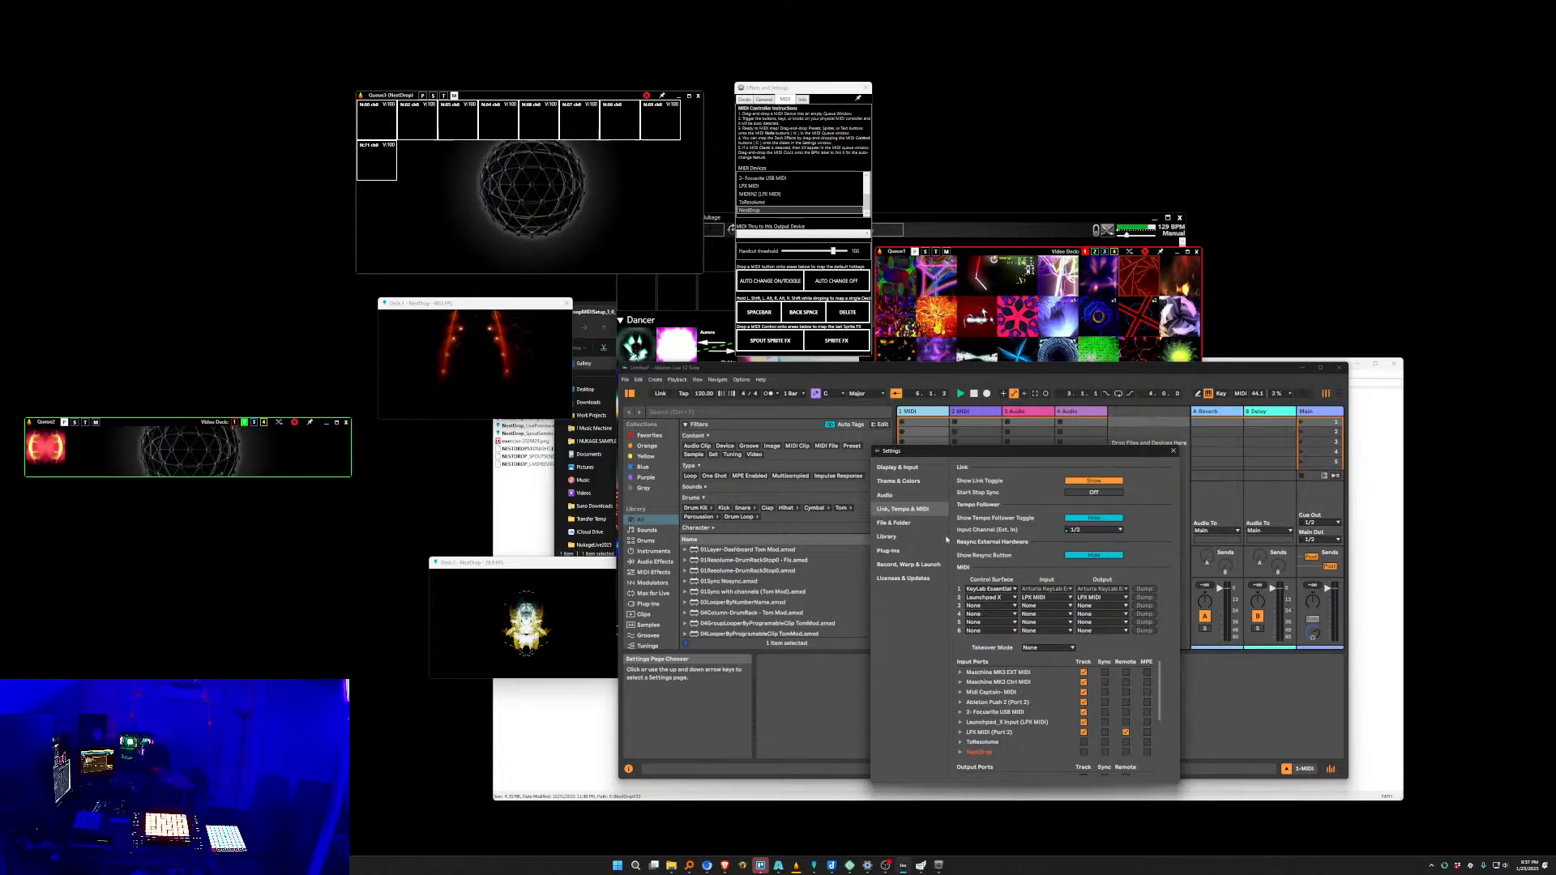
scroll(1121, 764, down, 3)
scroll(1121, 763, down, 2)
click(1105, 769)
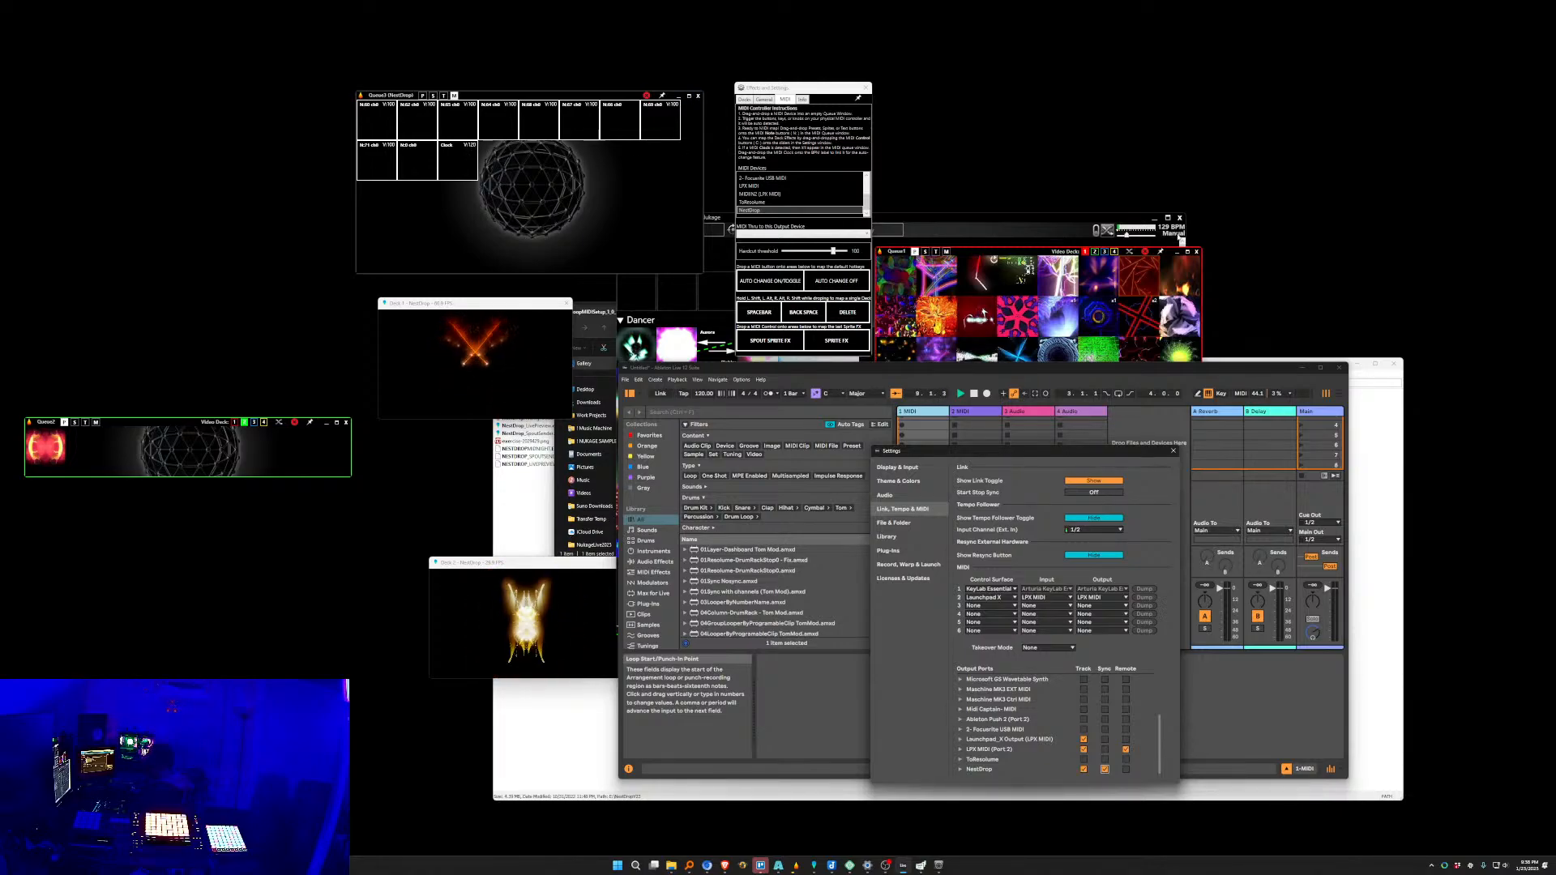
Map the Clock tile from the MIDI queue to NestDrop's BPM control and change Ableton's tempo to test the sync.
click(464, 164)
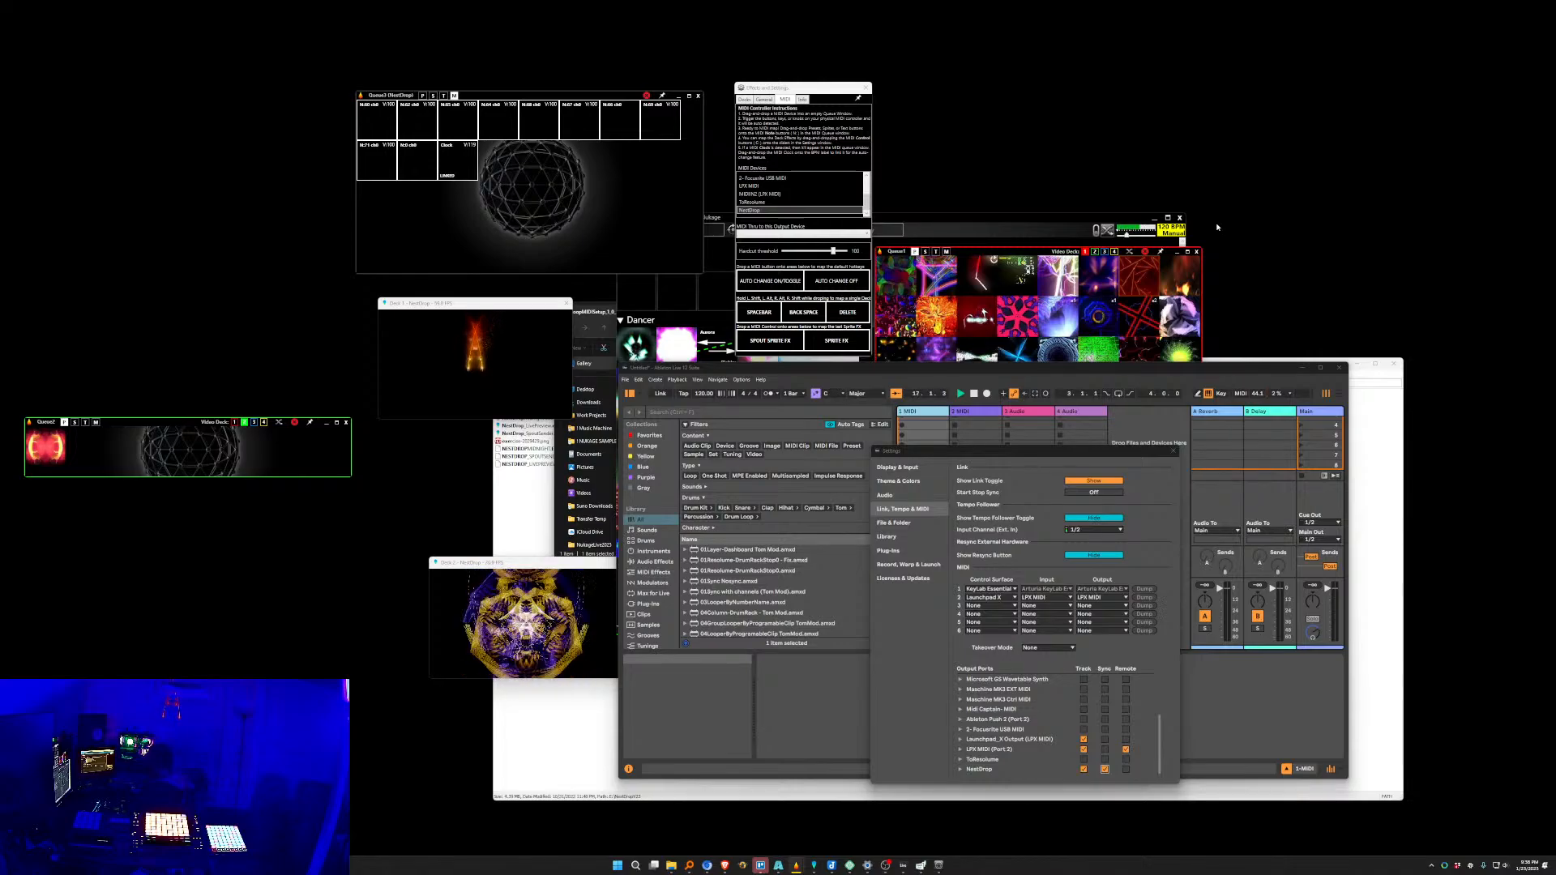
click(703, 393)
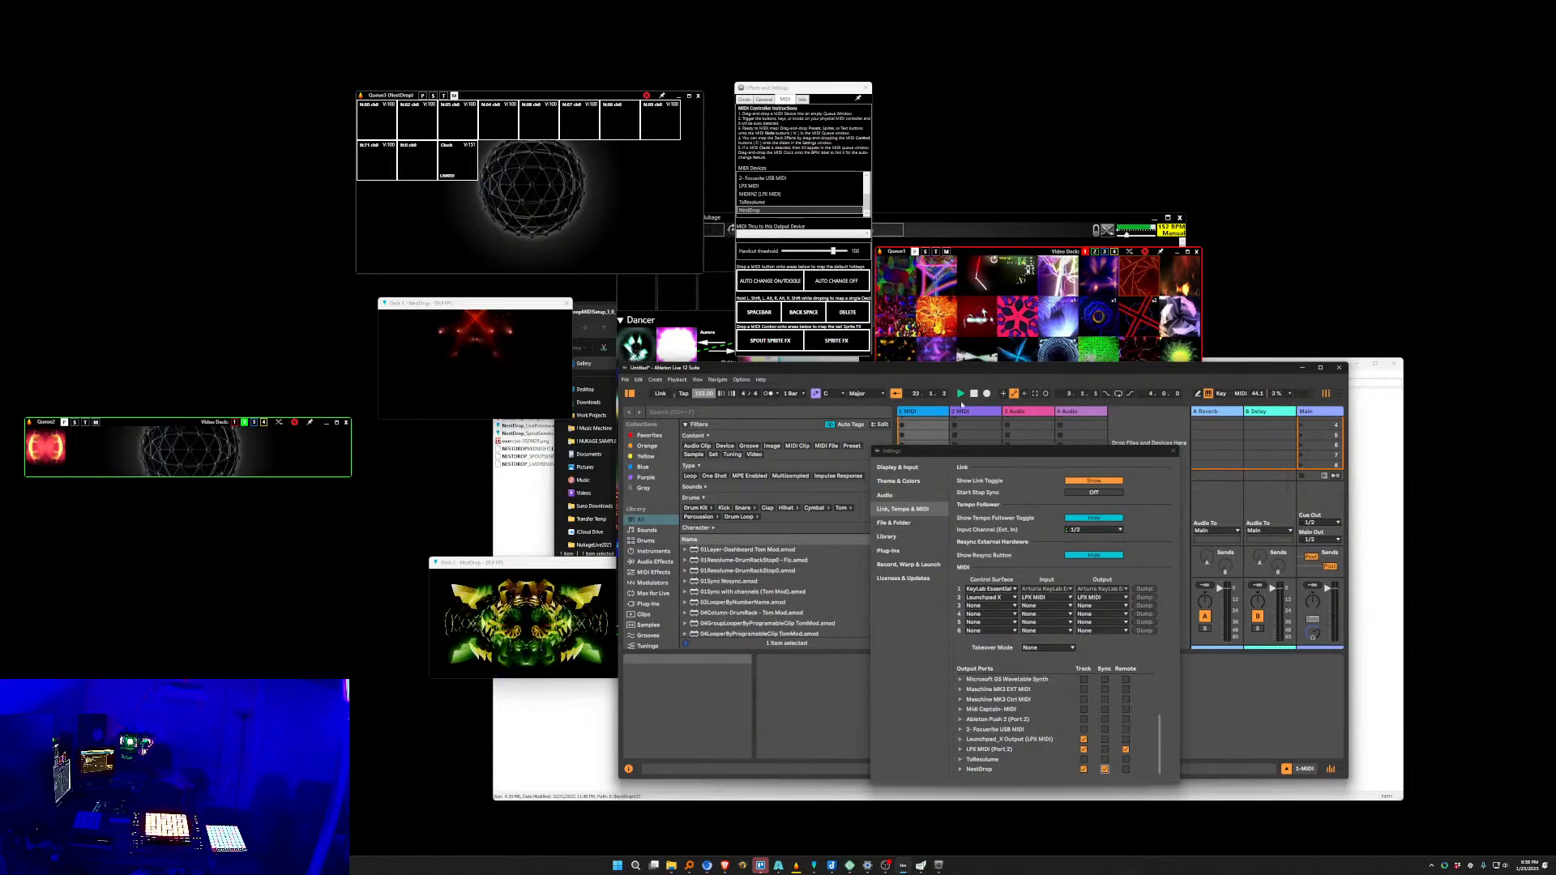
drag(1105, 218, 1101, 195)
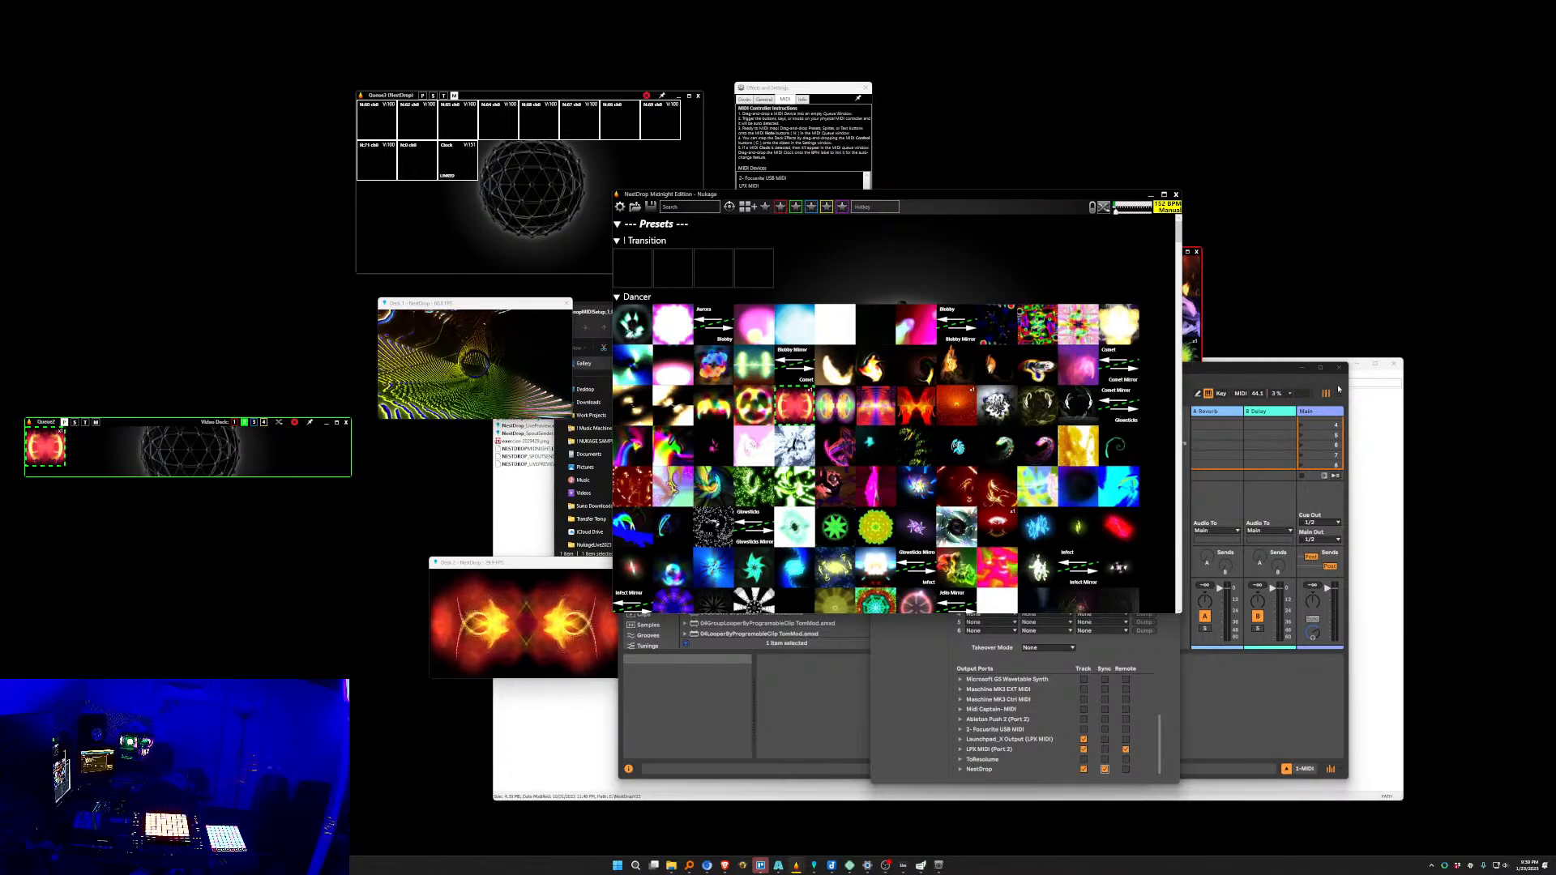
click(1232, 370)
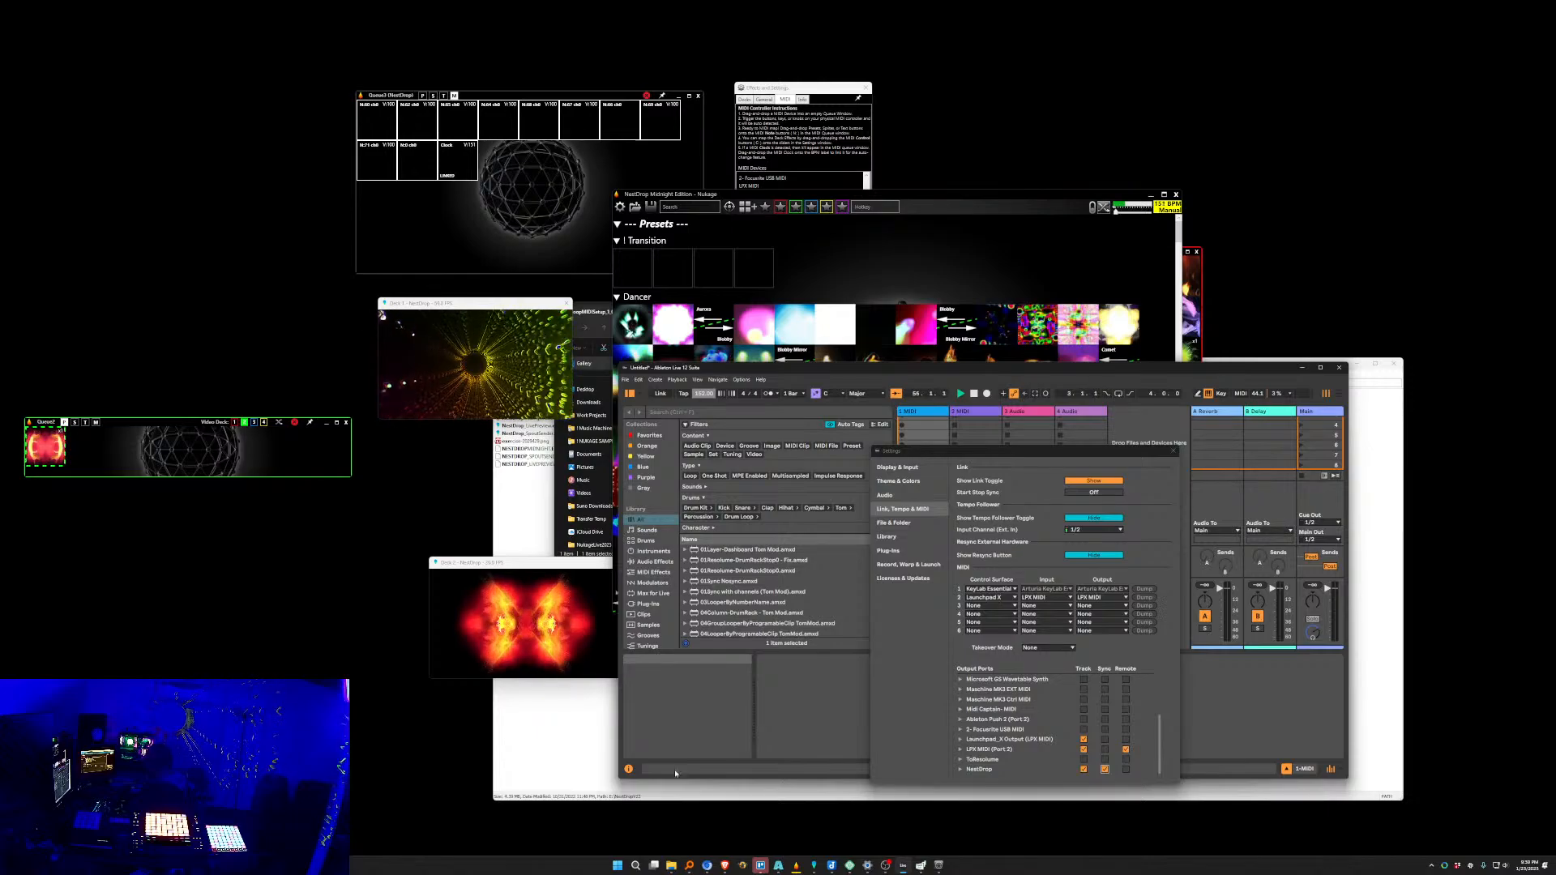
Set the audio device in NestDrop's general settings to the Logitech BRIO microphone.
mouse_move(725, 872)
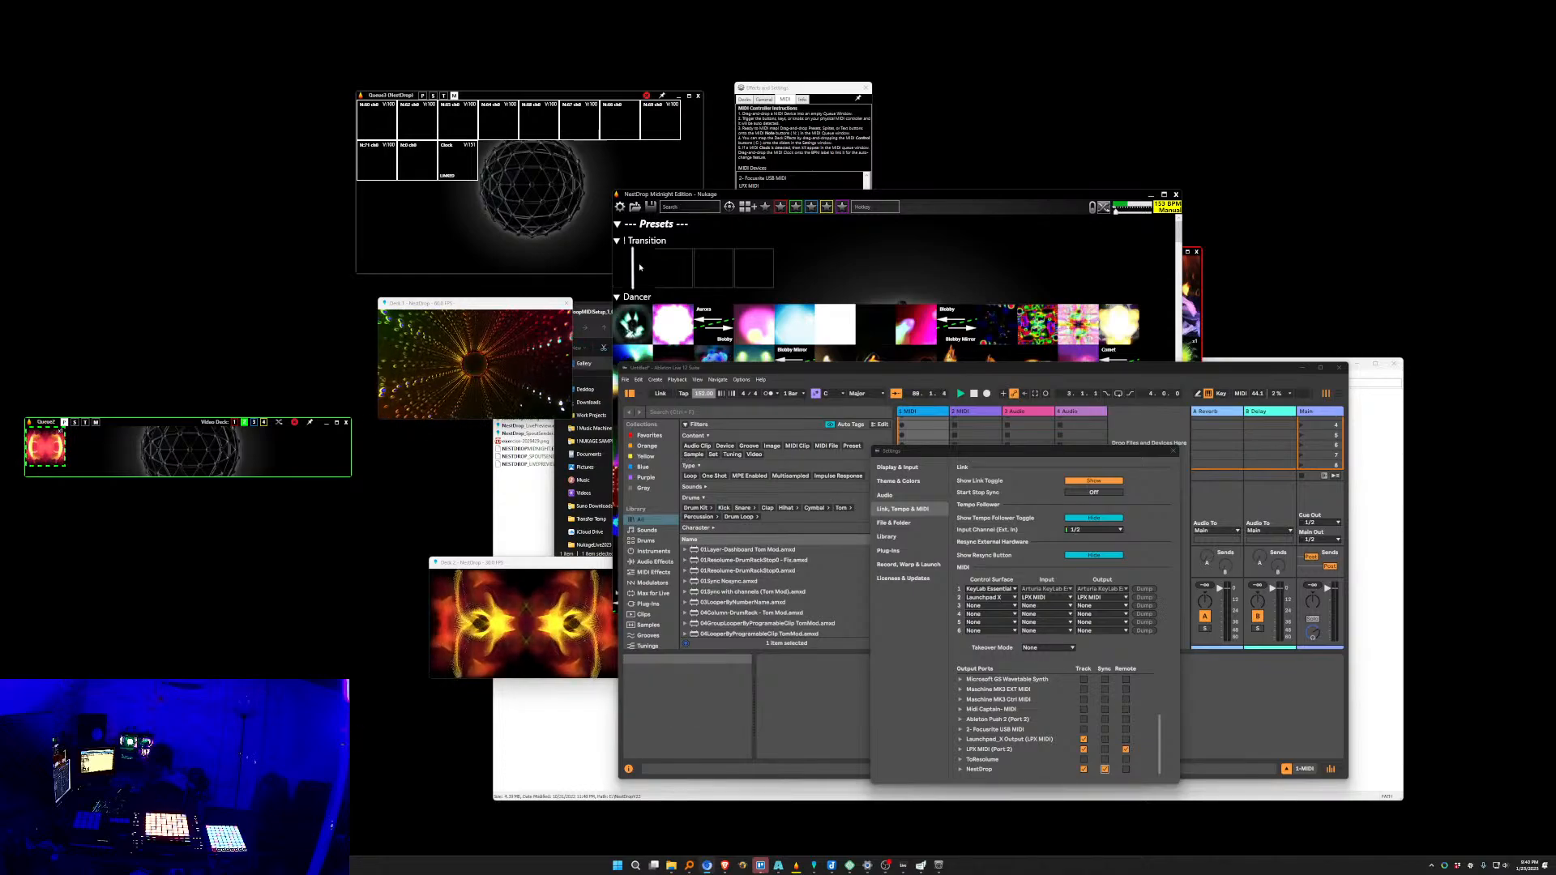
drag(781, 91, 787, 91)
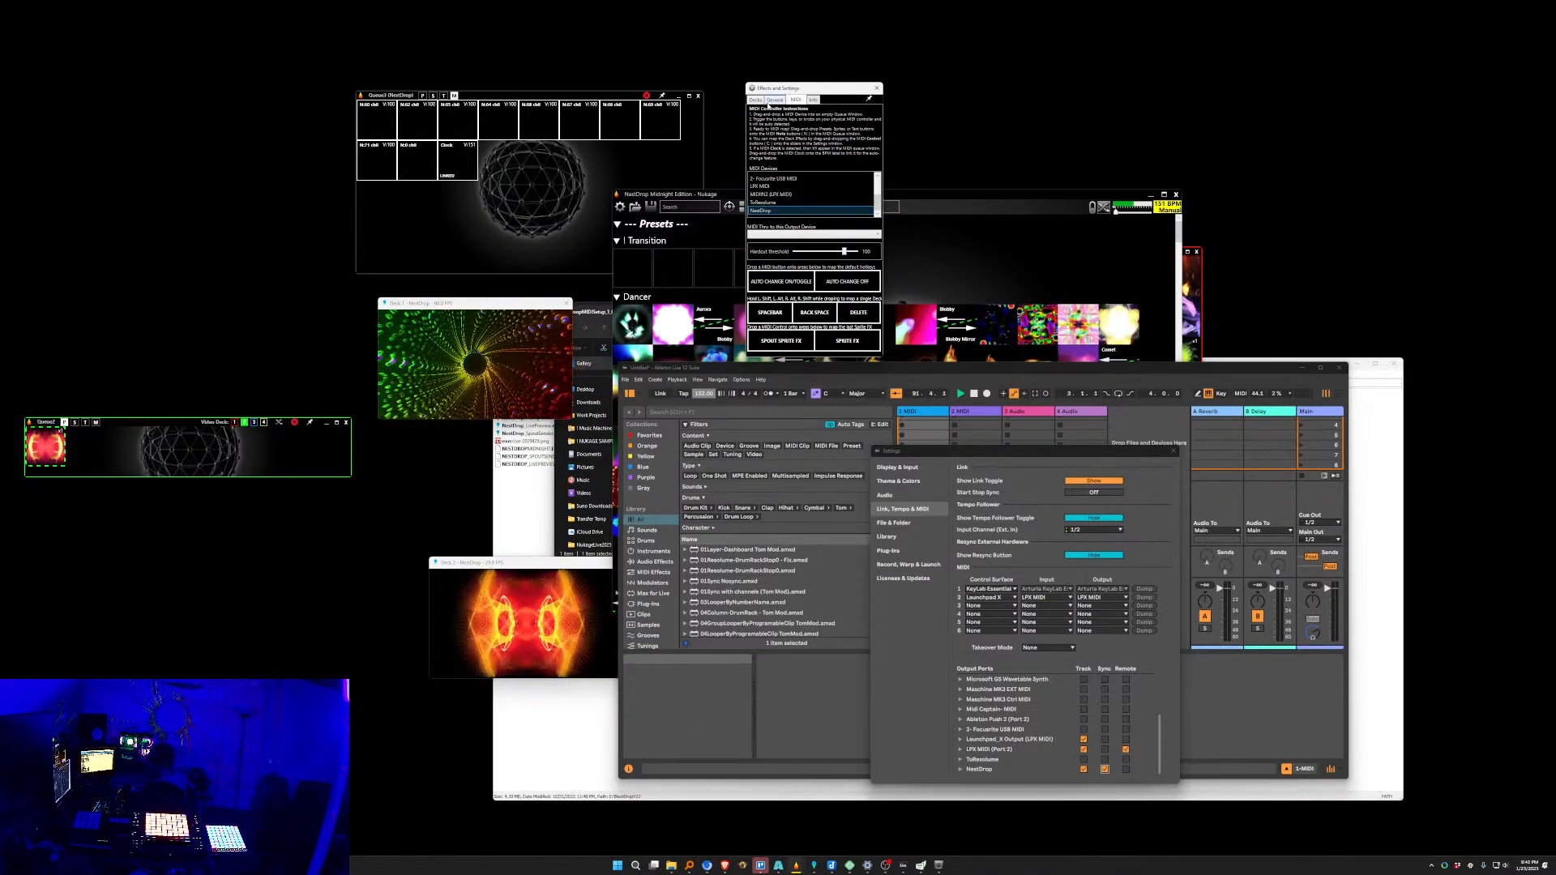
click(774, 100)
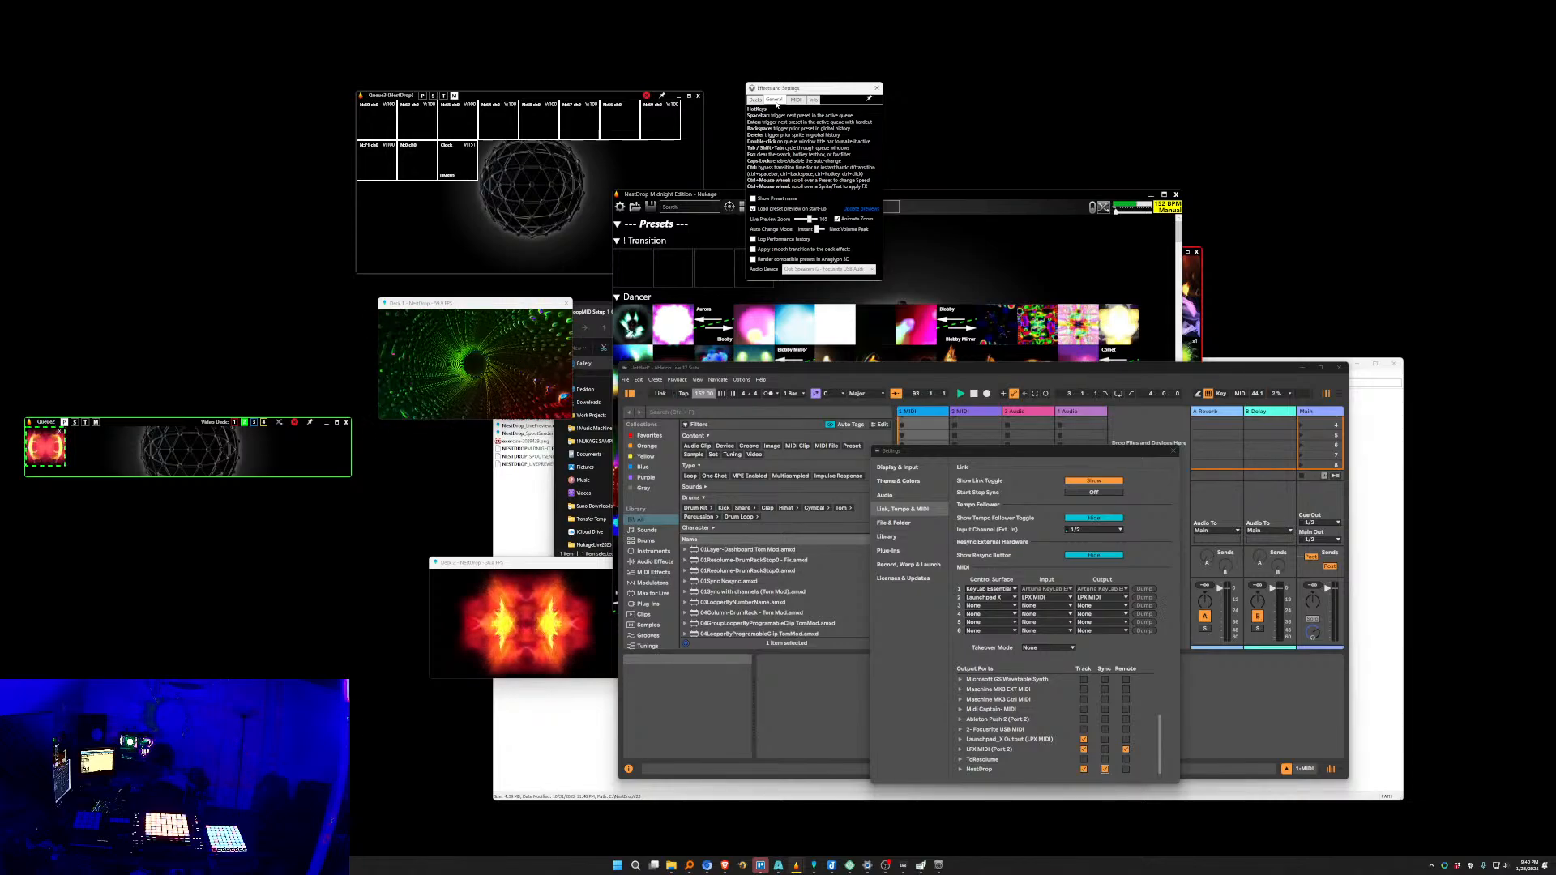
click(859, 271)
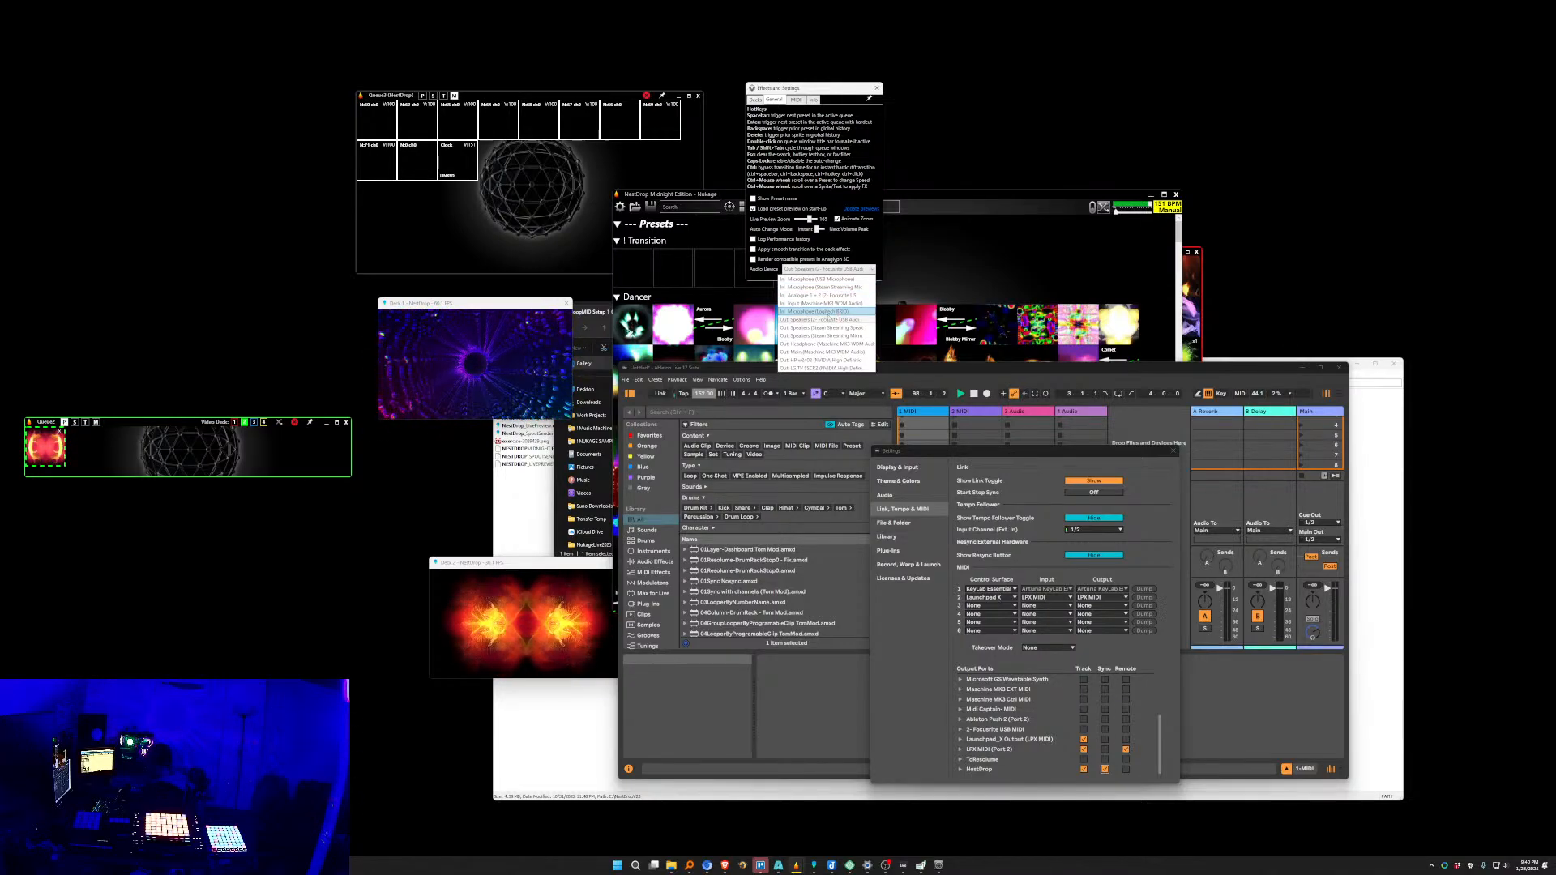
click(839, 312)
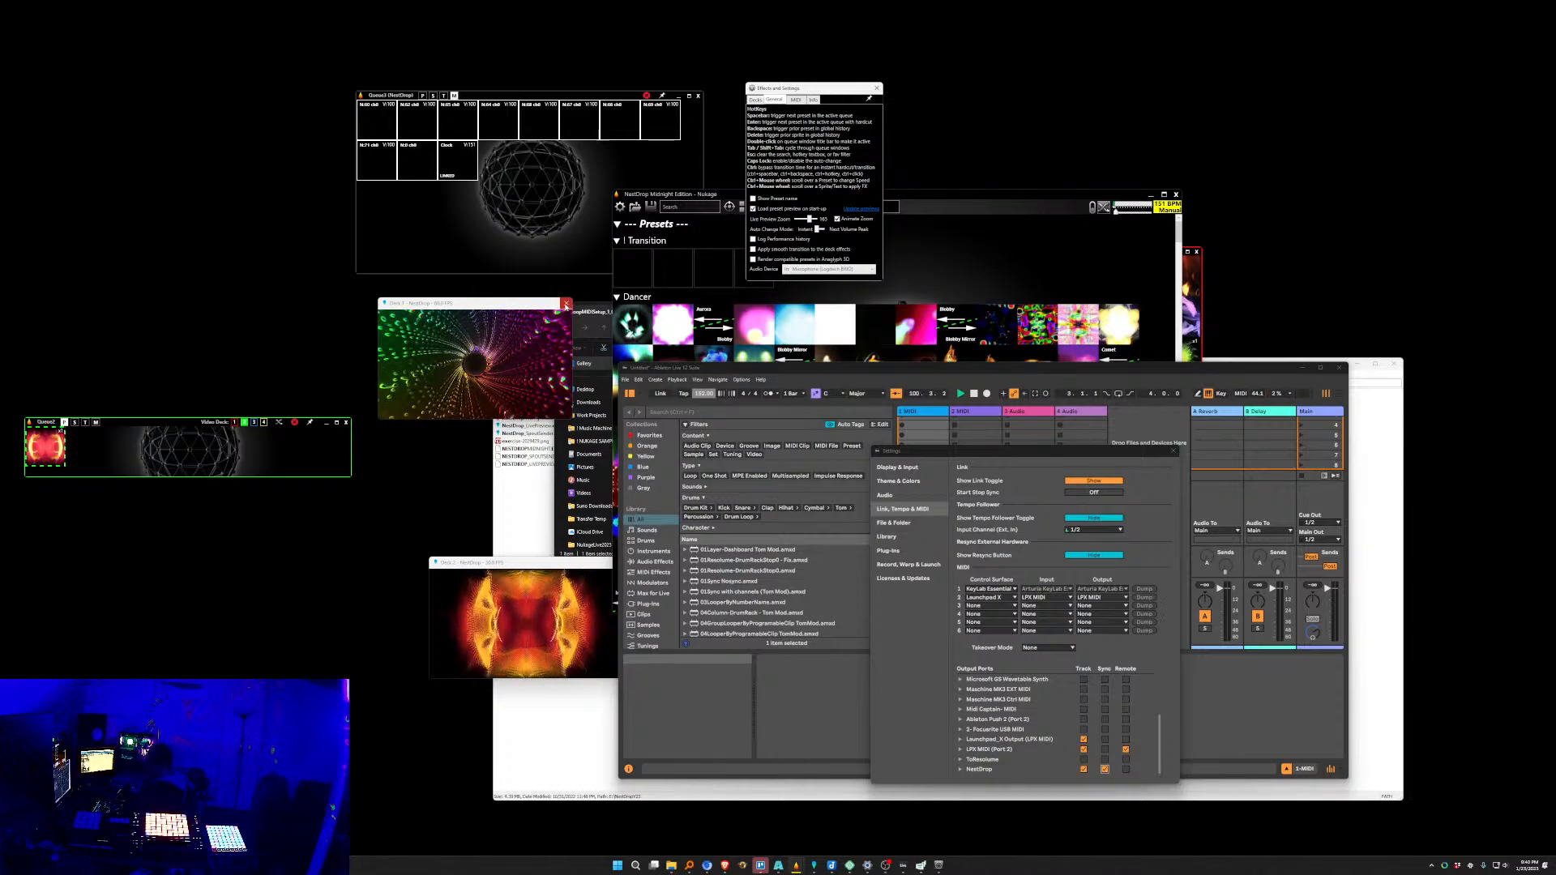
Close and reopen the Deck 1 preview, placing it just beneath the note tiles of the MIDI queue.
click(566, 303)
click(803, 460)
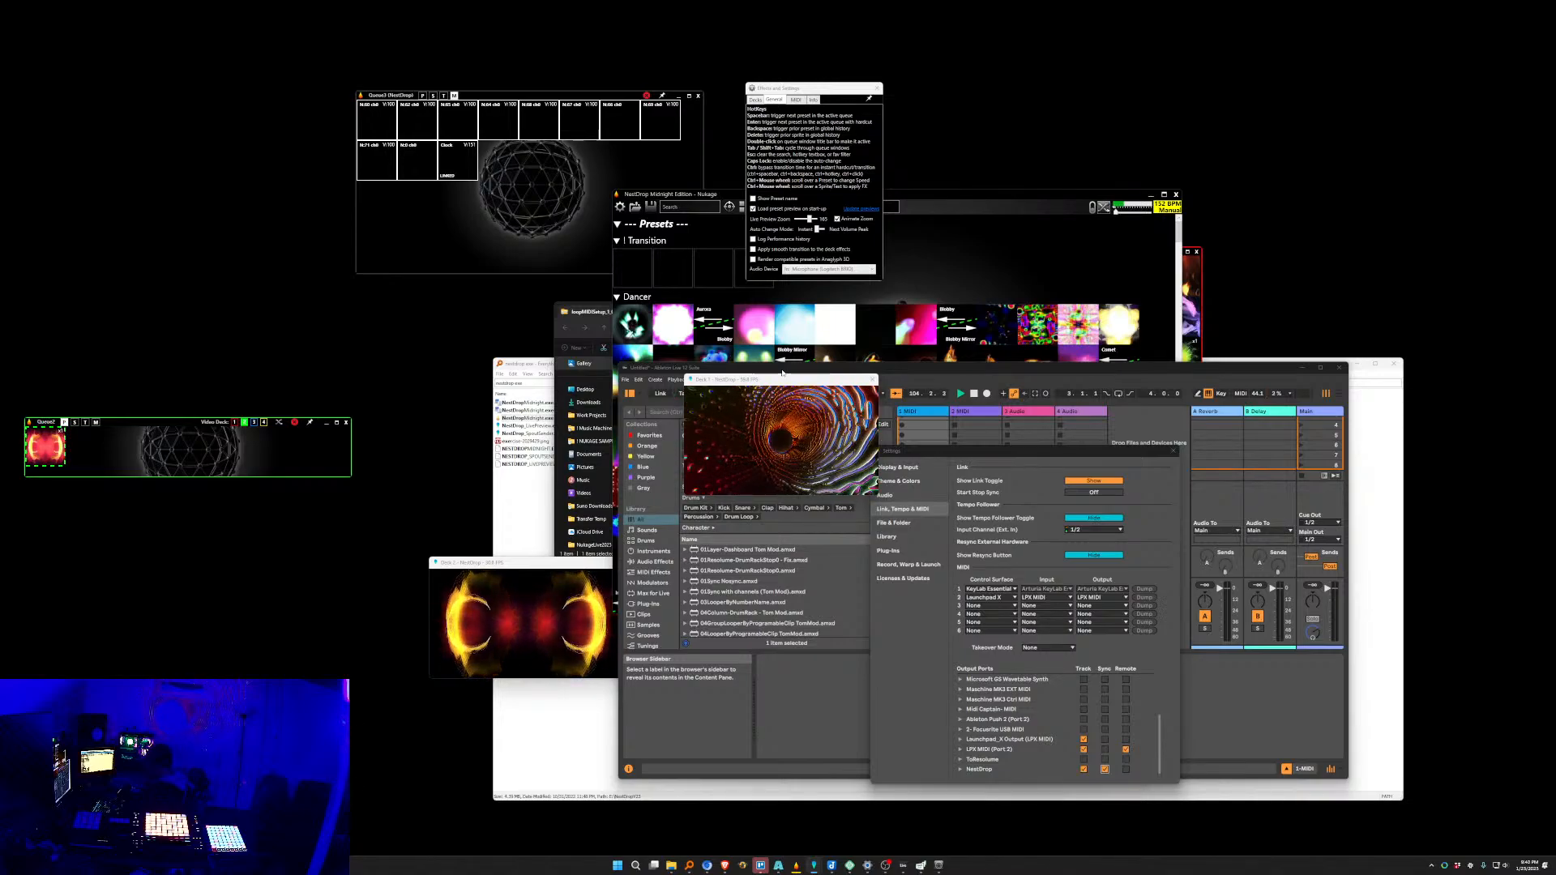
drag(783, 380, 567, 244)
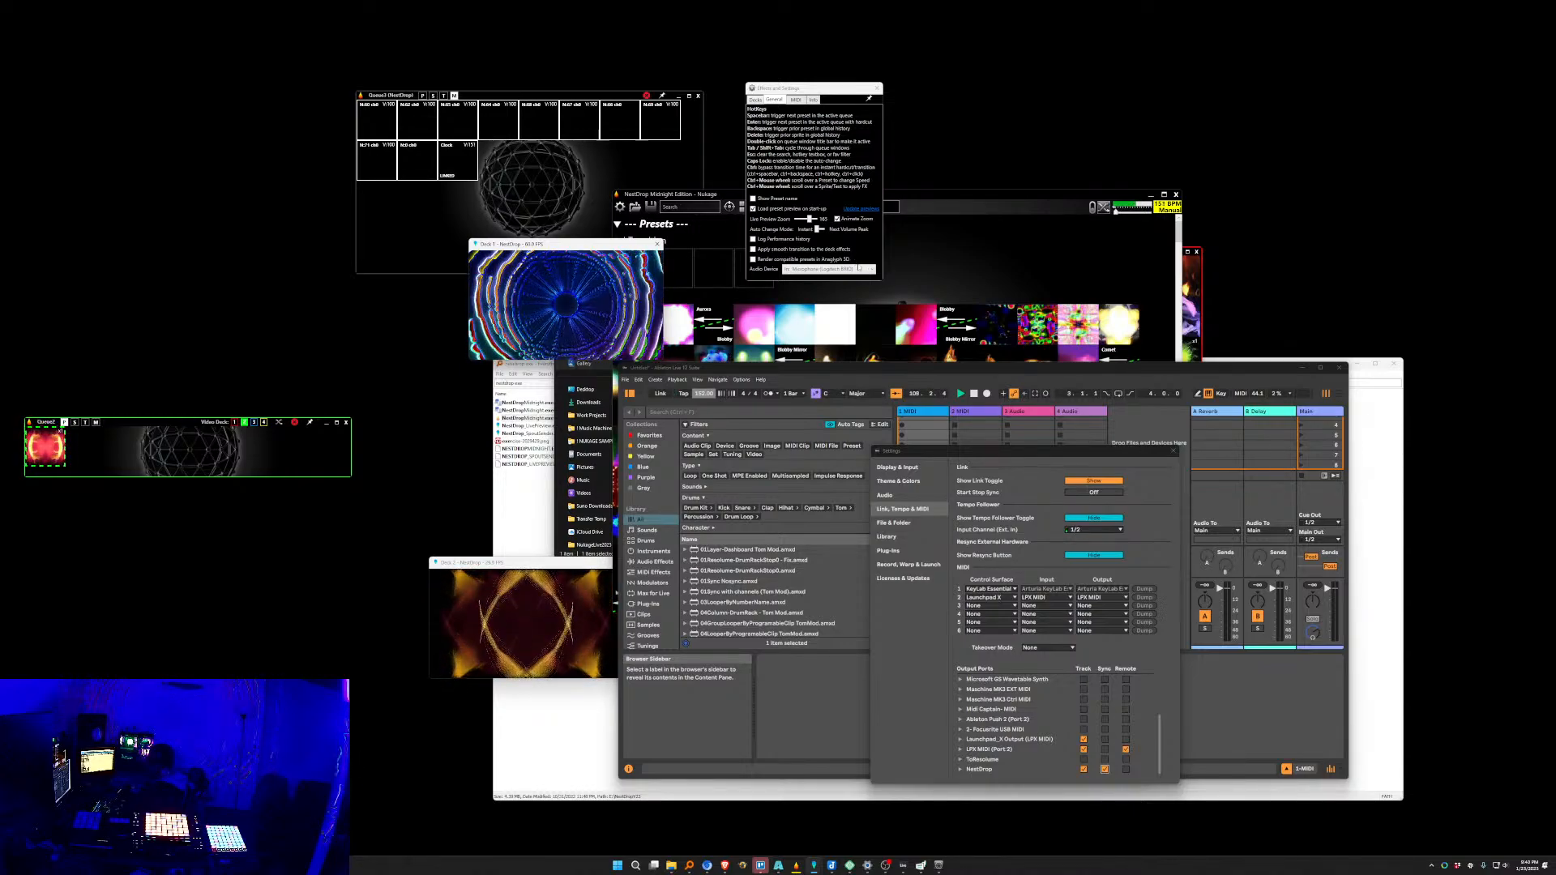
drag(530, 241, 454, 188)
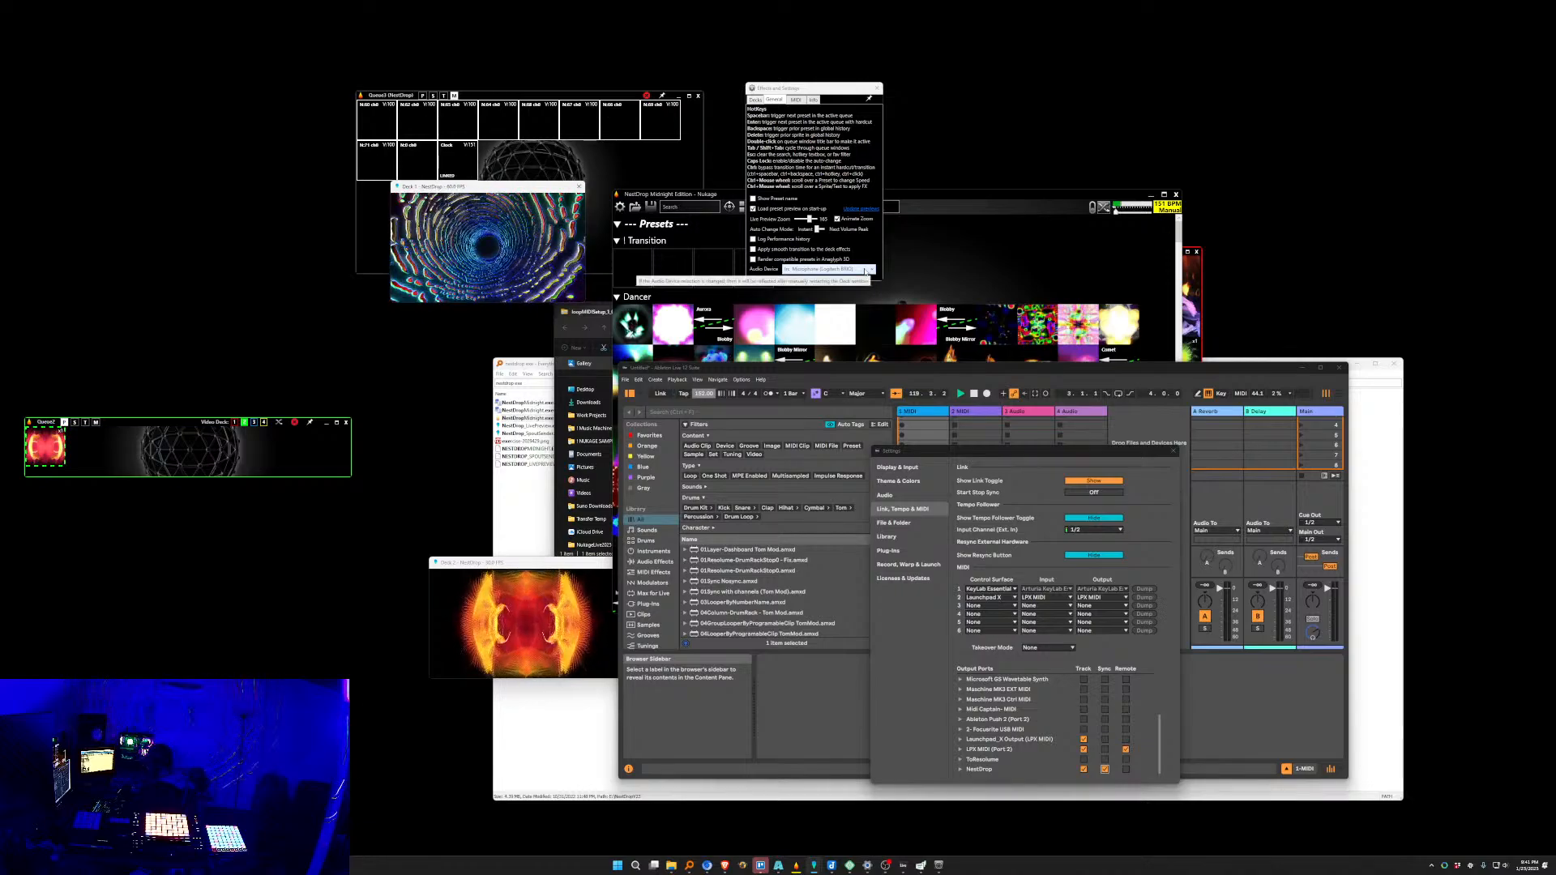
Check the available audio devices in NestDrop and move the Deck 1 preview to the area above Queue2.
click(866, 270)
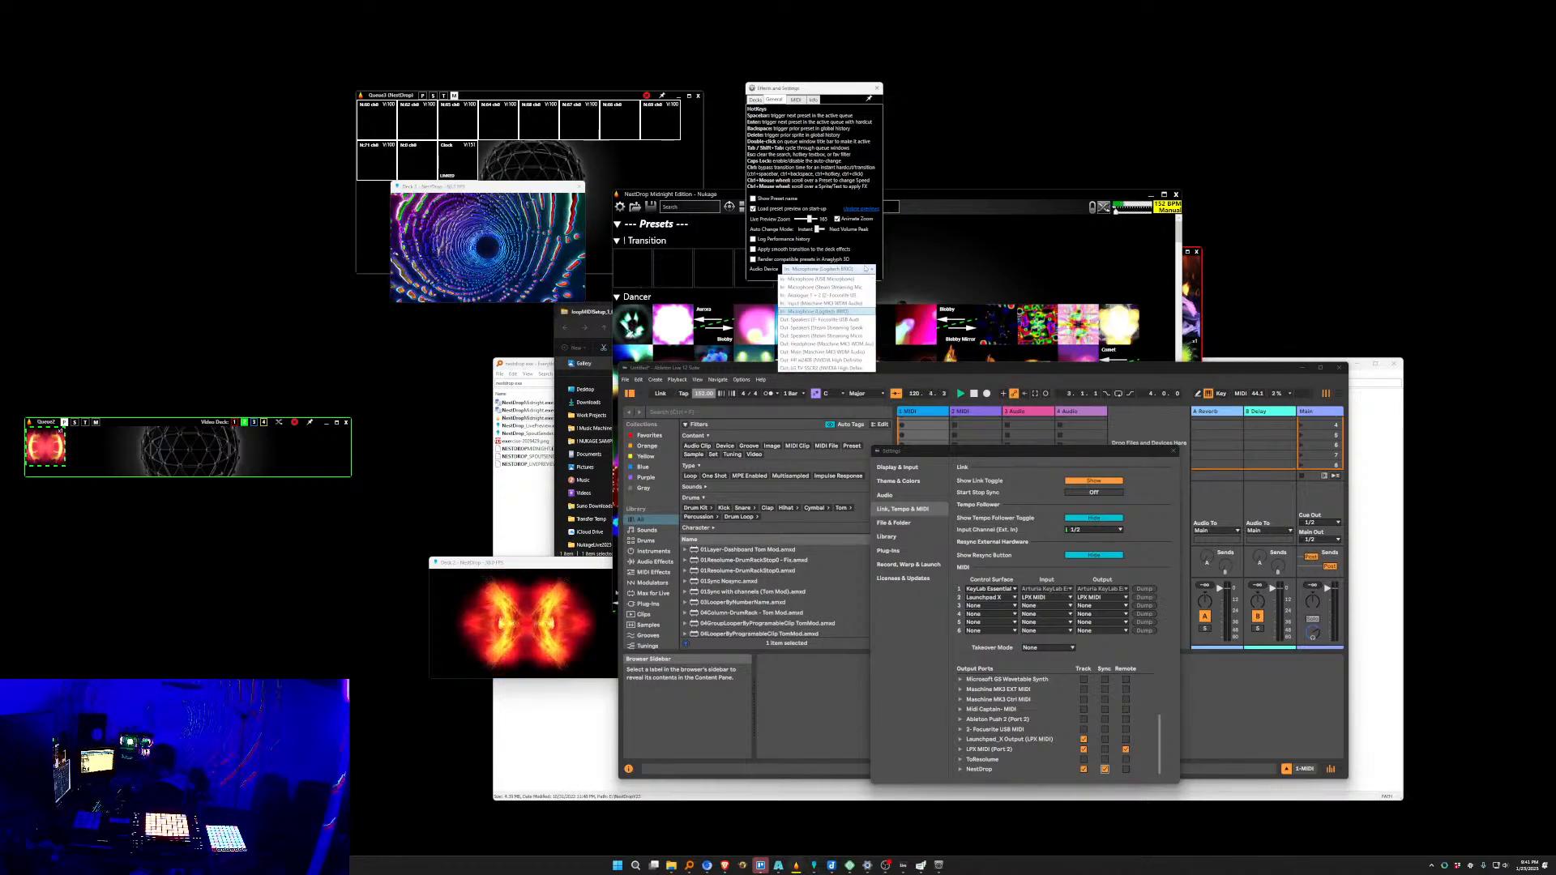
click(865, 269)
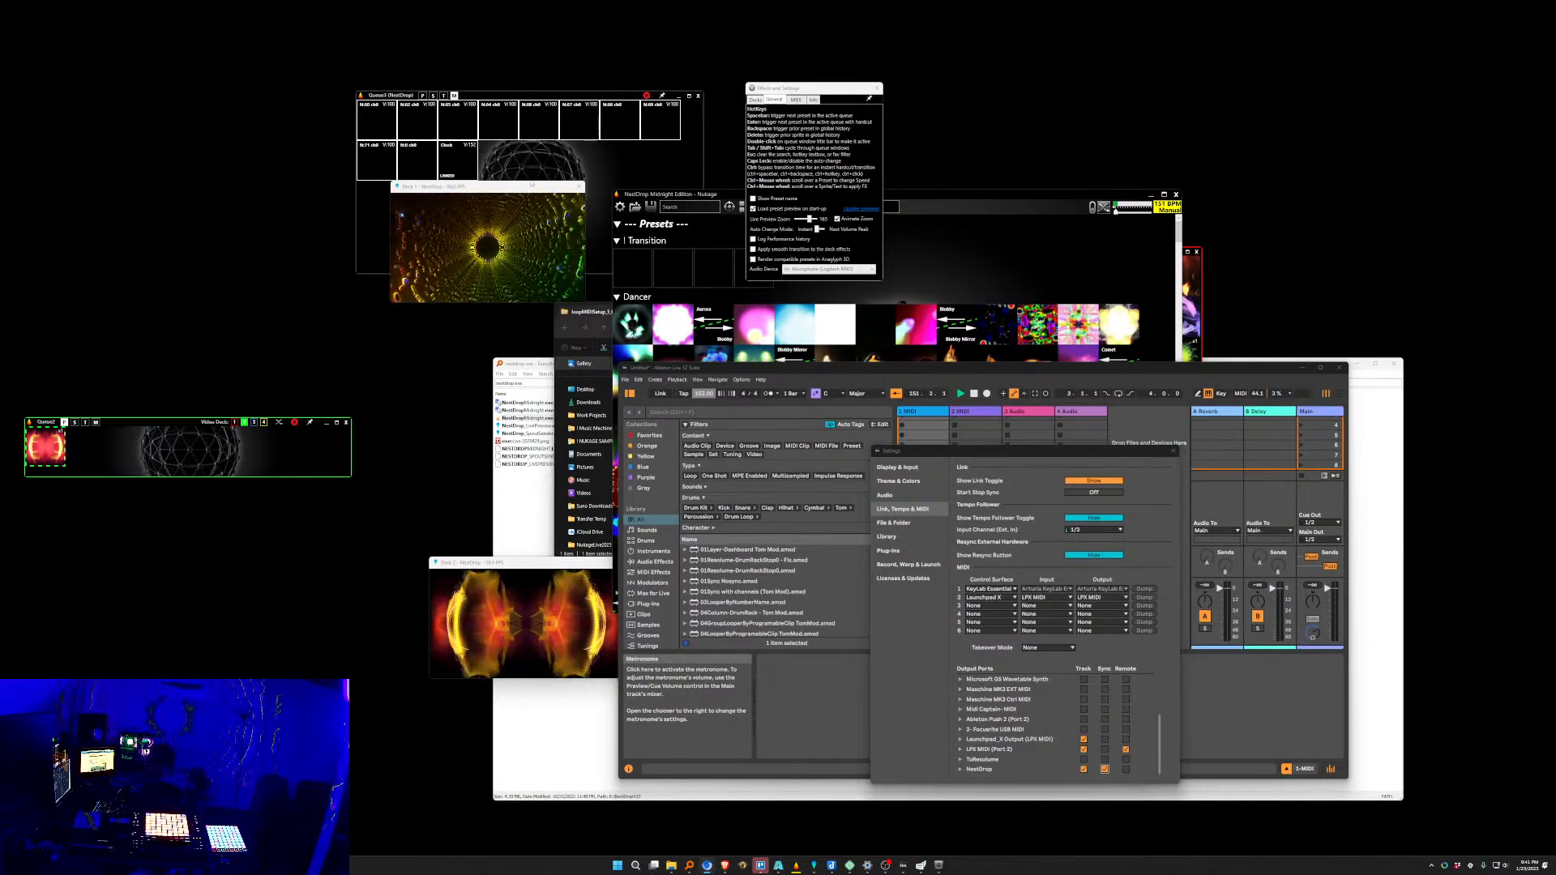
drag(516, 188, 463, 287)
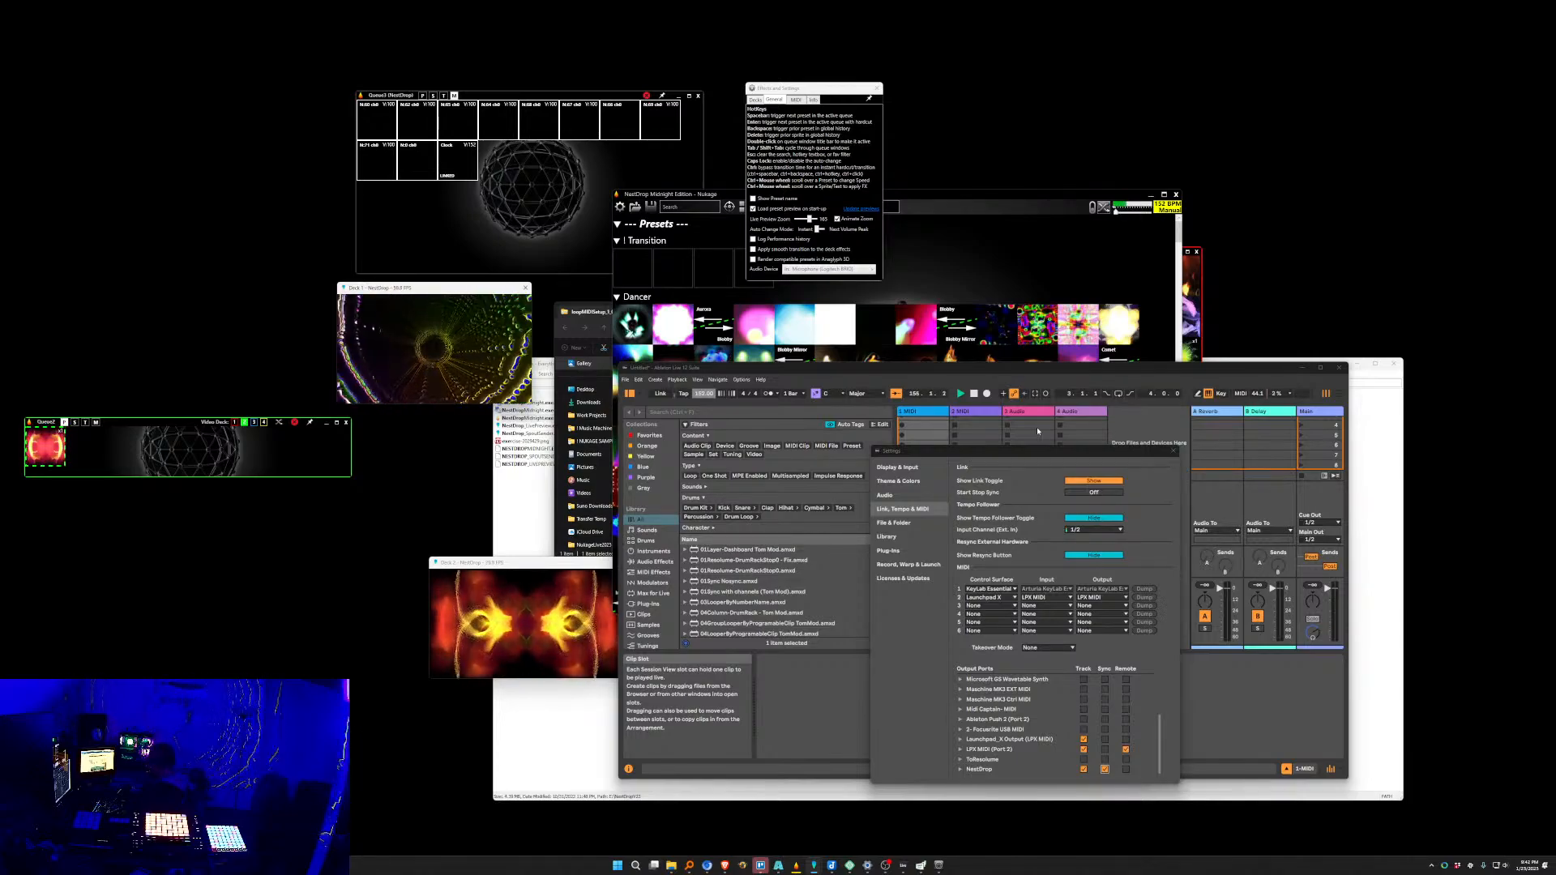
drag(432, 288, 370, 278)
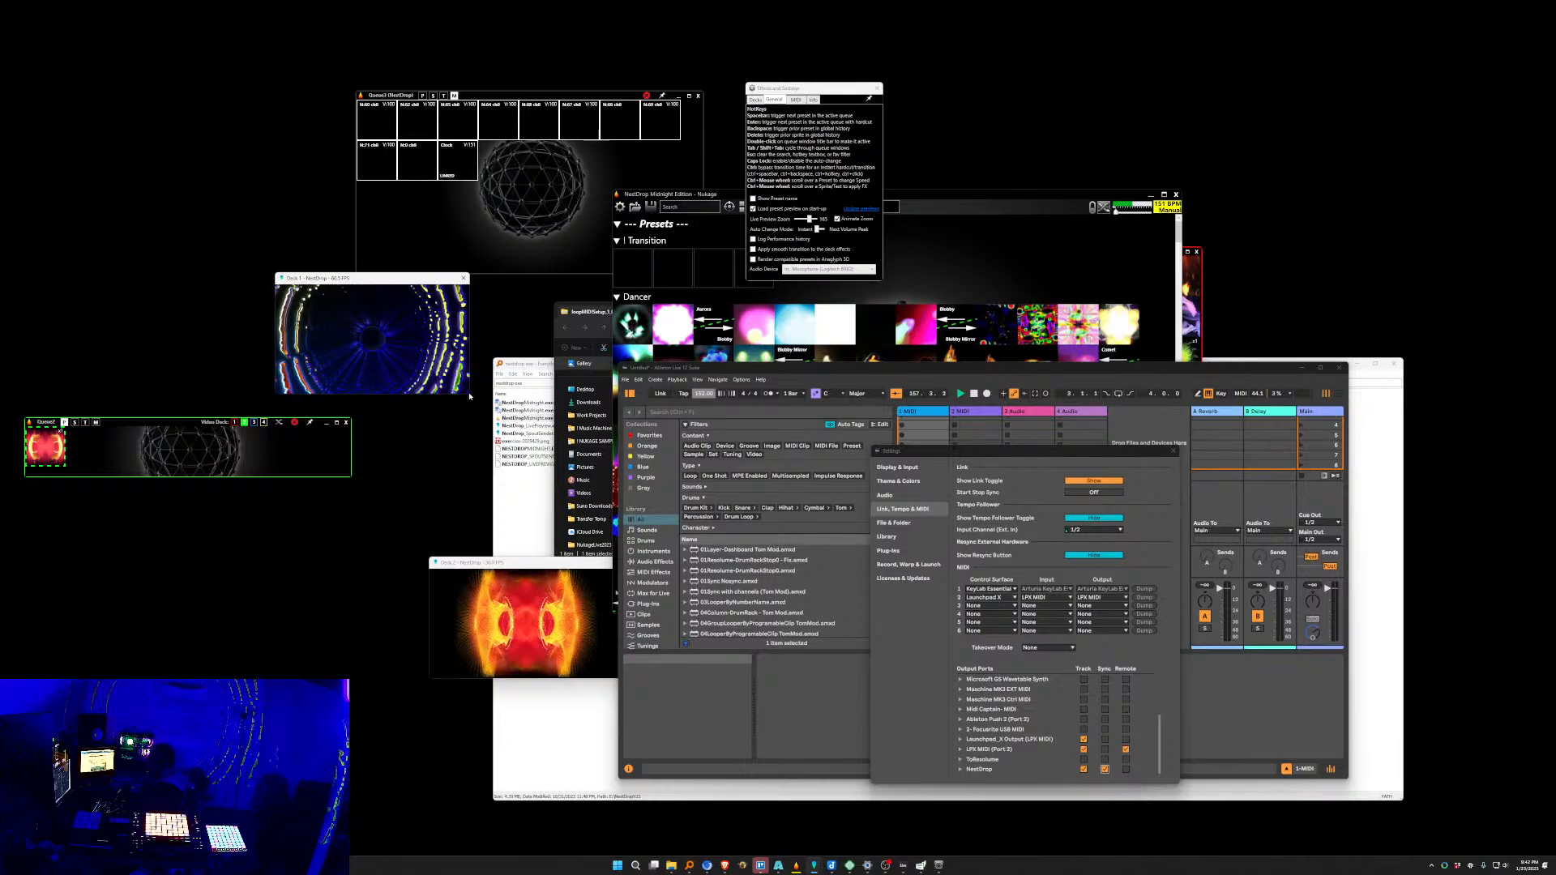
Play a dark swirl preset from the Dancer category and move the Deck 1 preview next to the preset library.
click(1042, 196)
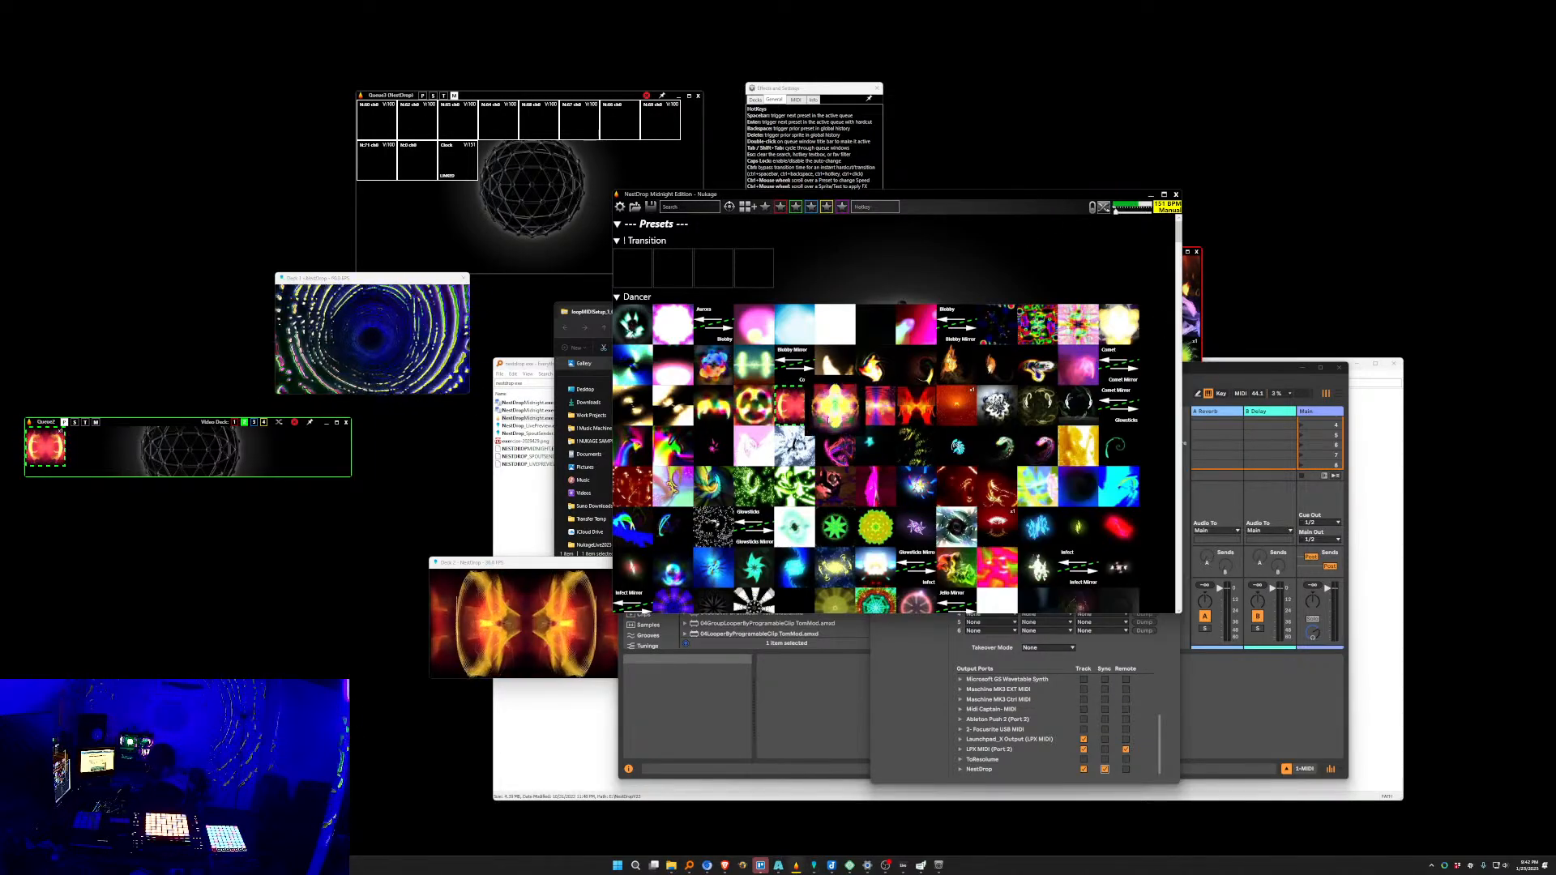
click(835, 451)
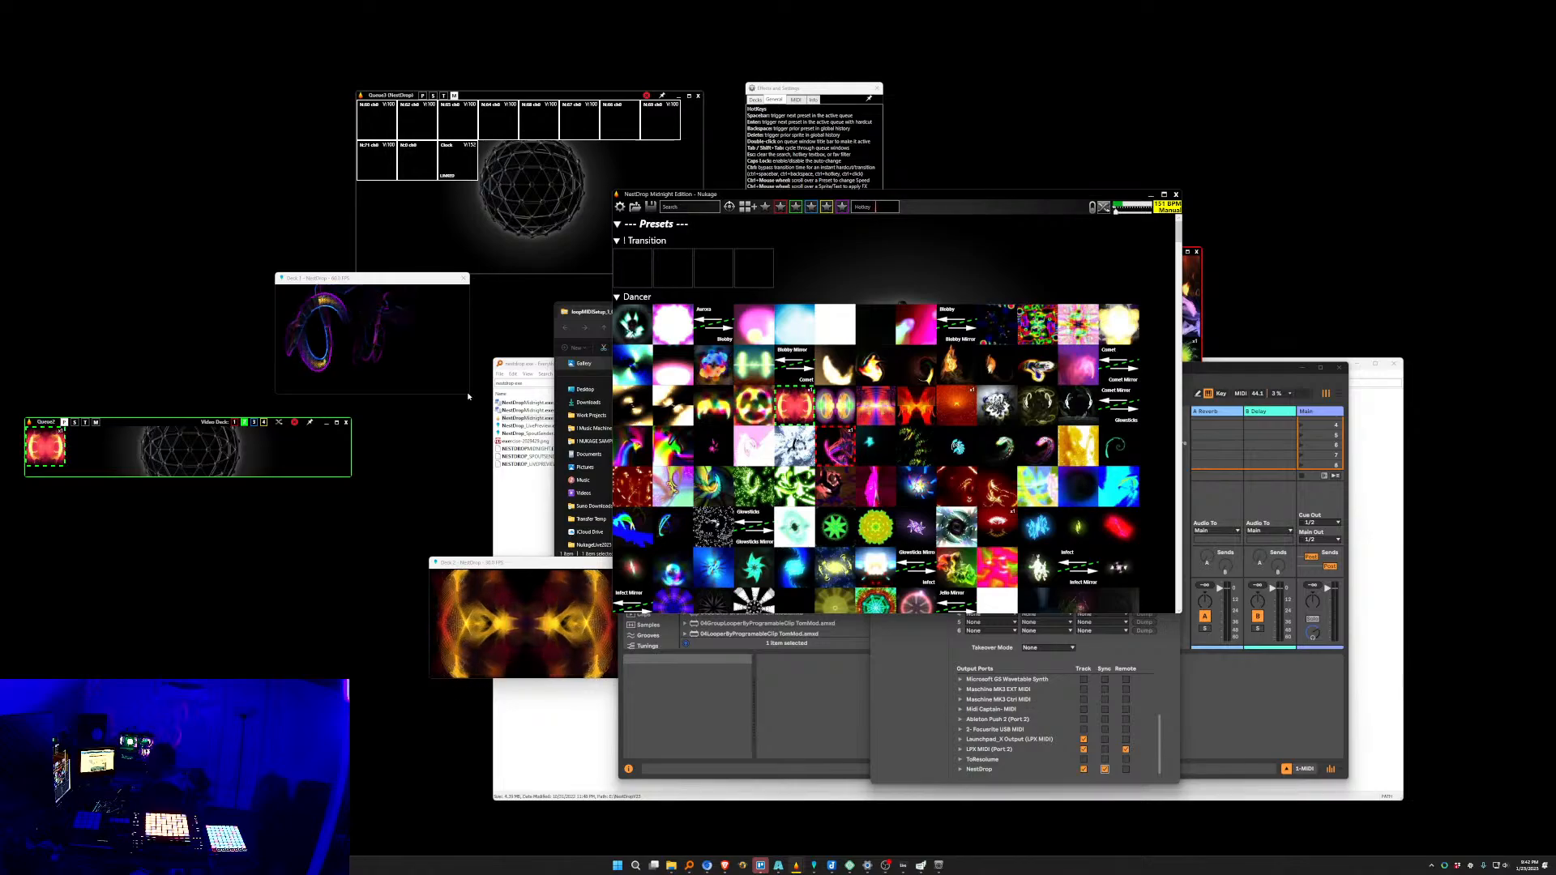
drag(354, 278, 484, 230)
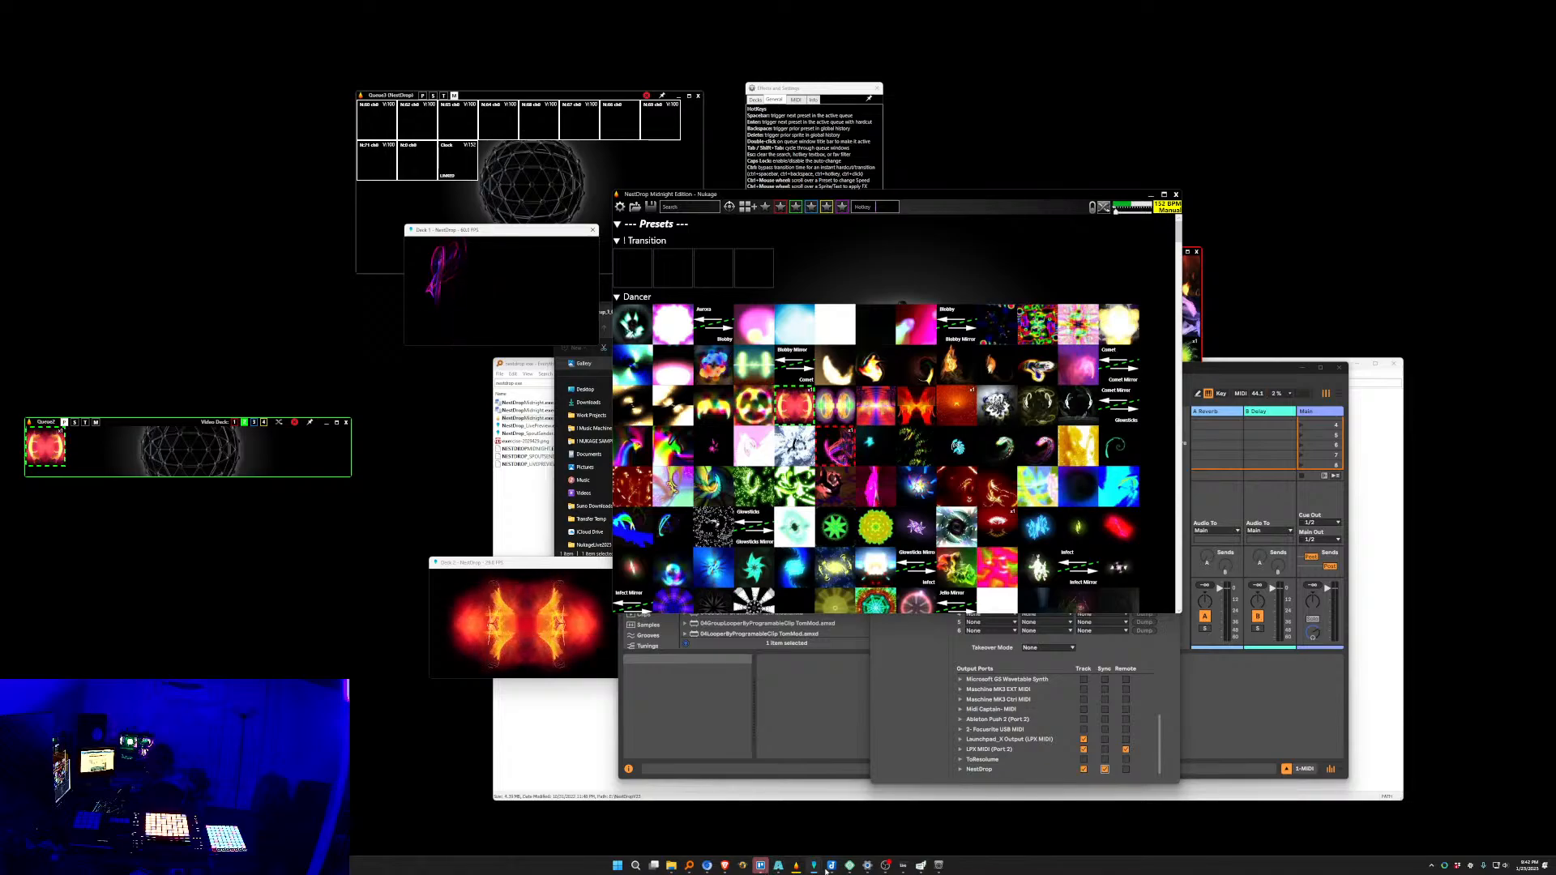
Bring the Queue1 window to the front and place it beneath the Deck 1 preview, beside the preset library.
mouse_move(796, 867)
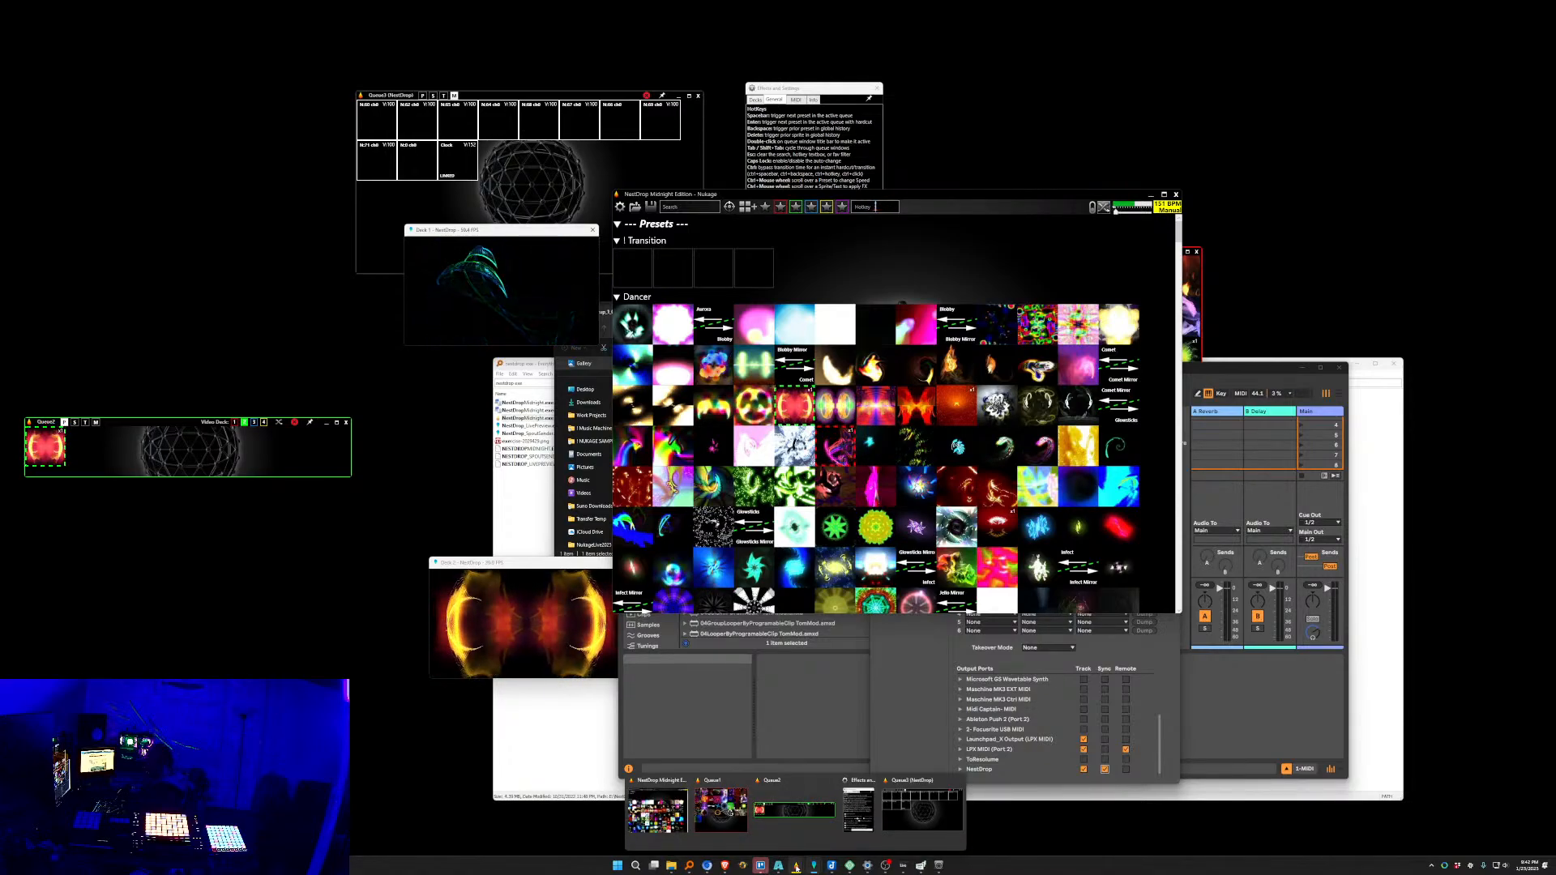
click(721, 809)
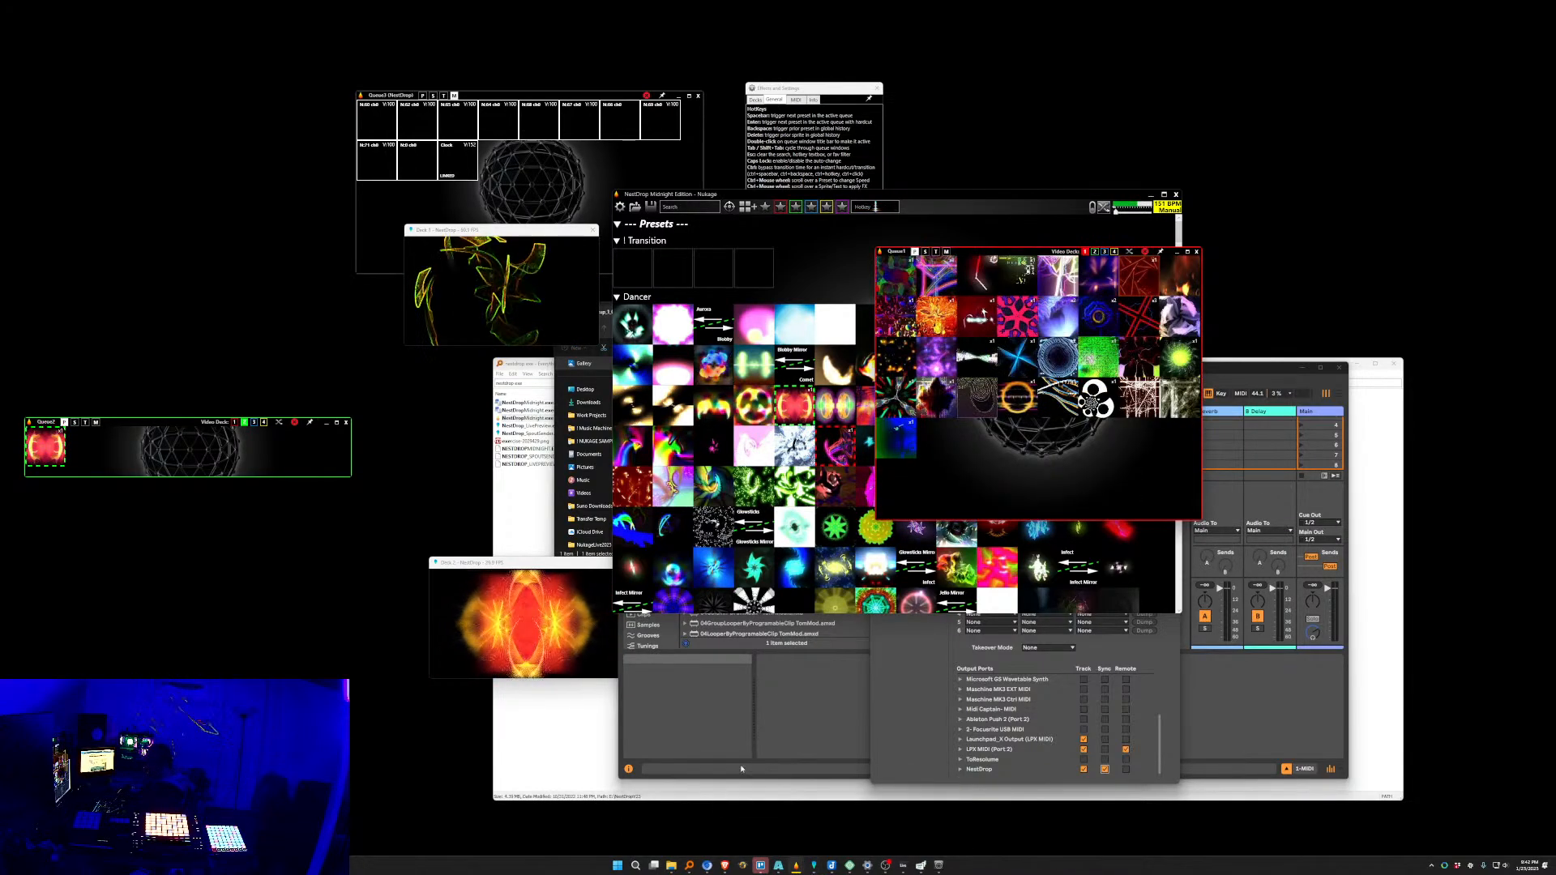
drag(955, 249, 270, 326)
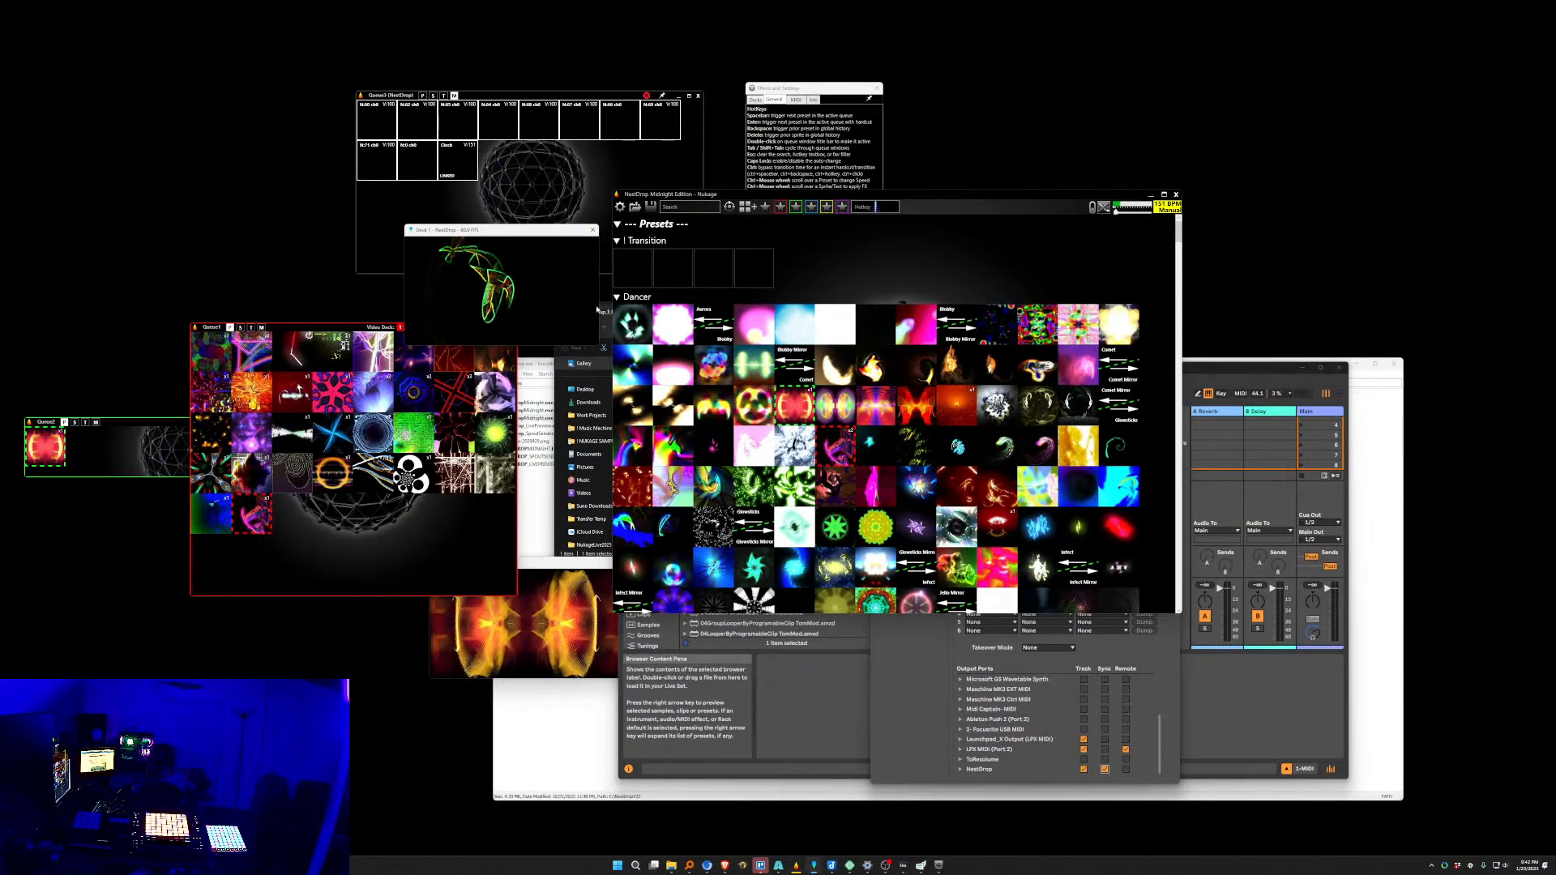
click(600, 347)
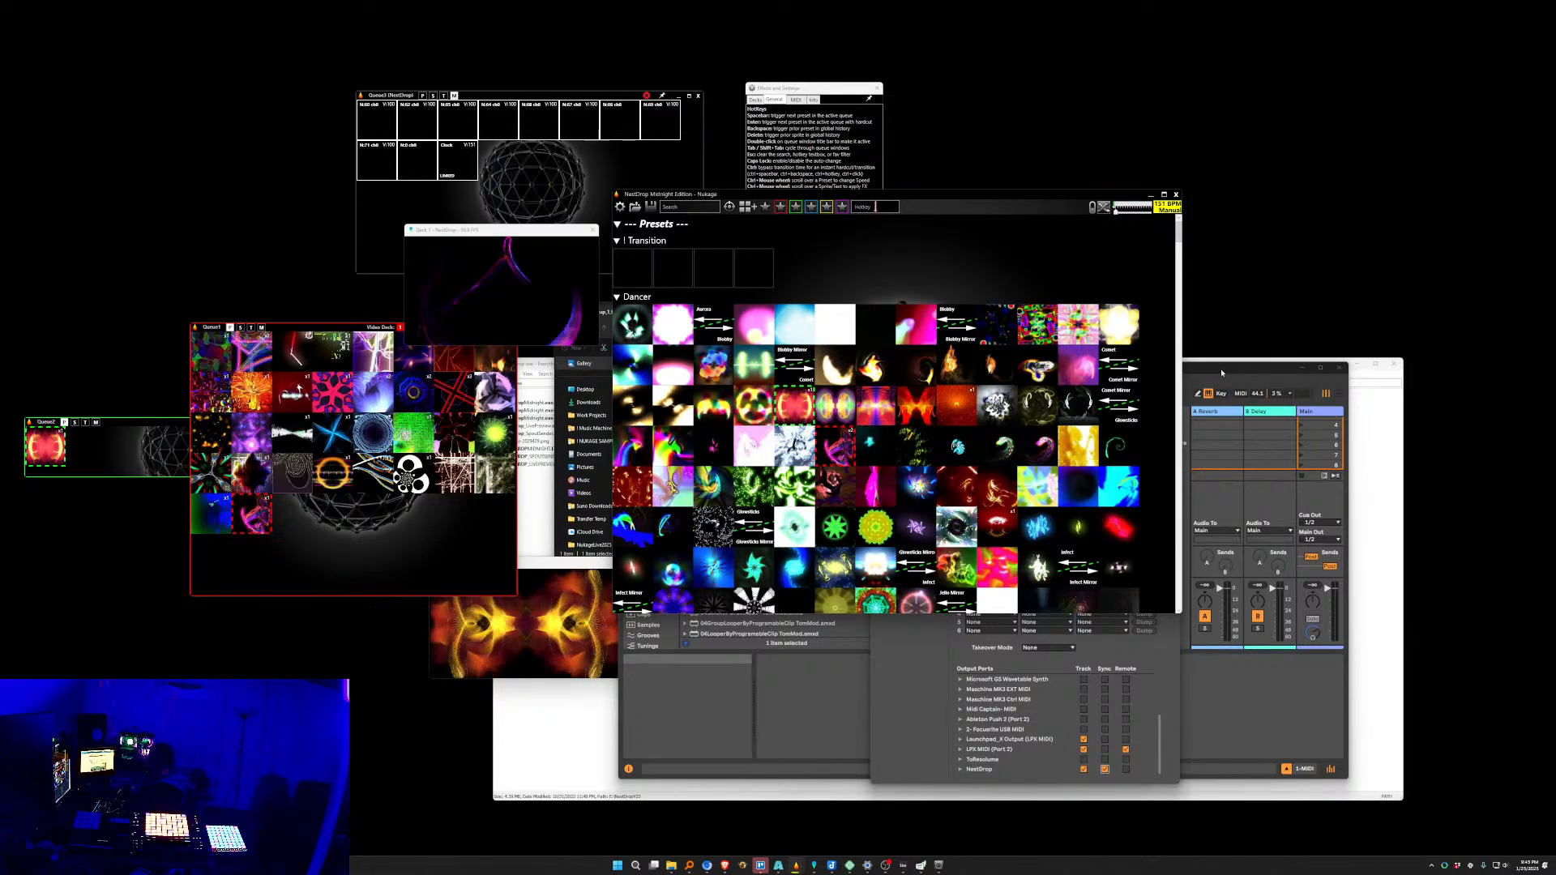
Close the NestDrop MIDI queue and shift the Queue1 window slightly away from the preset library.
click(698, 95)
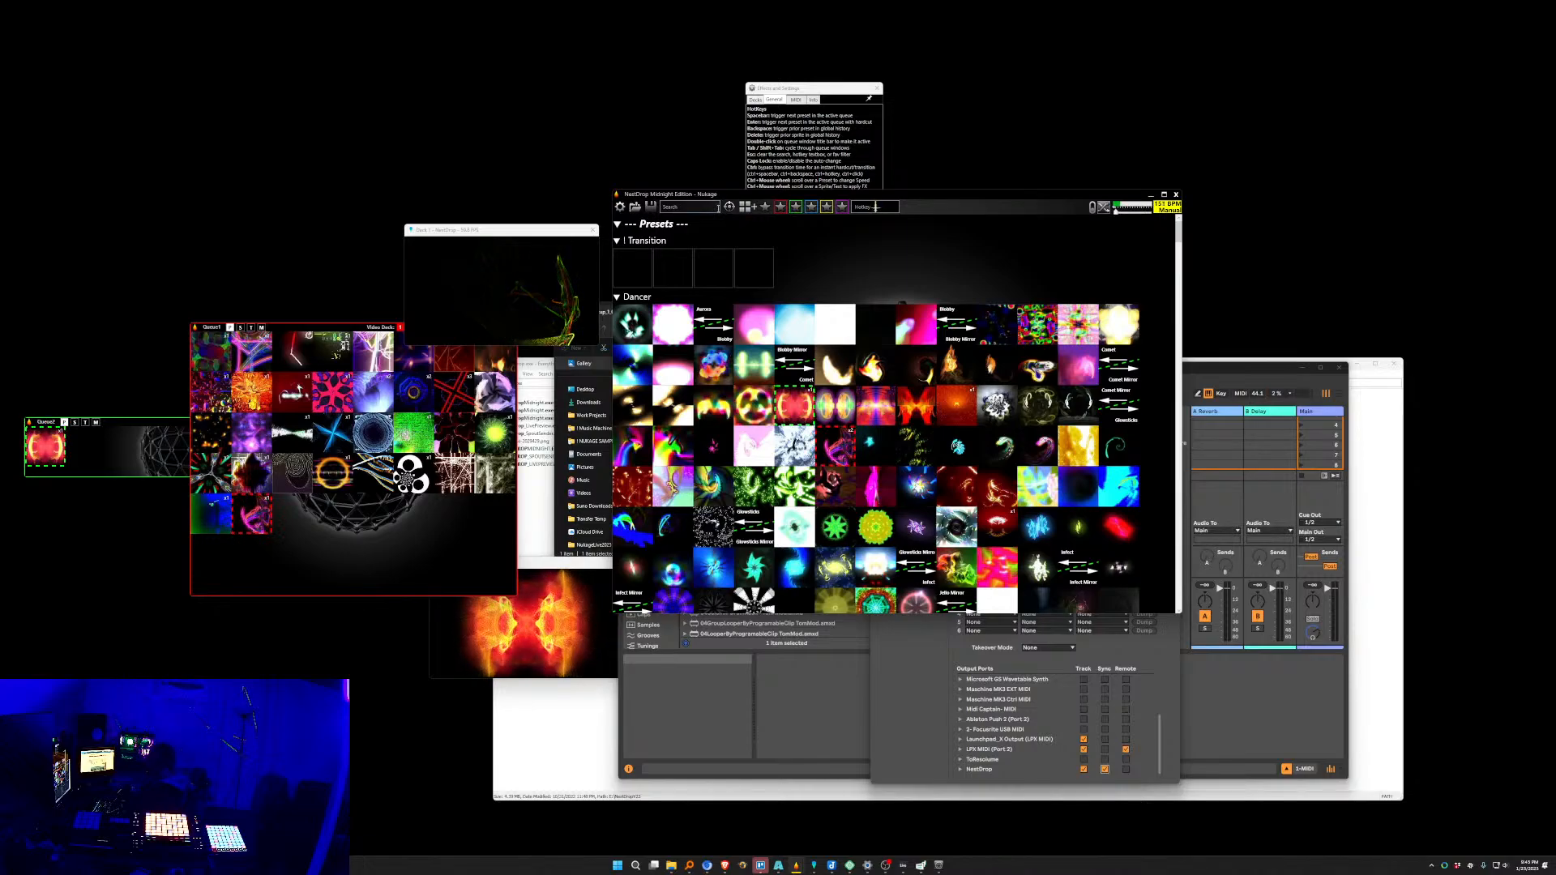
mouse_move(758, 869)
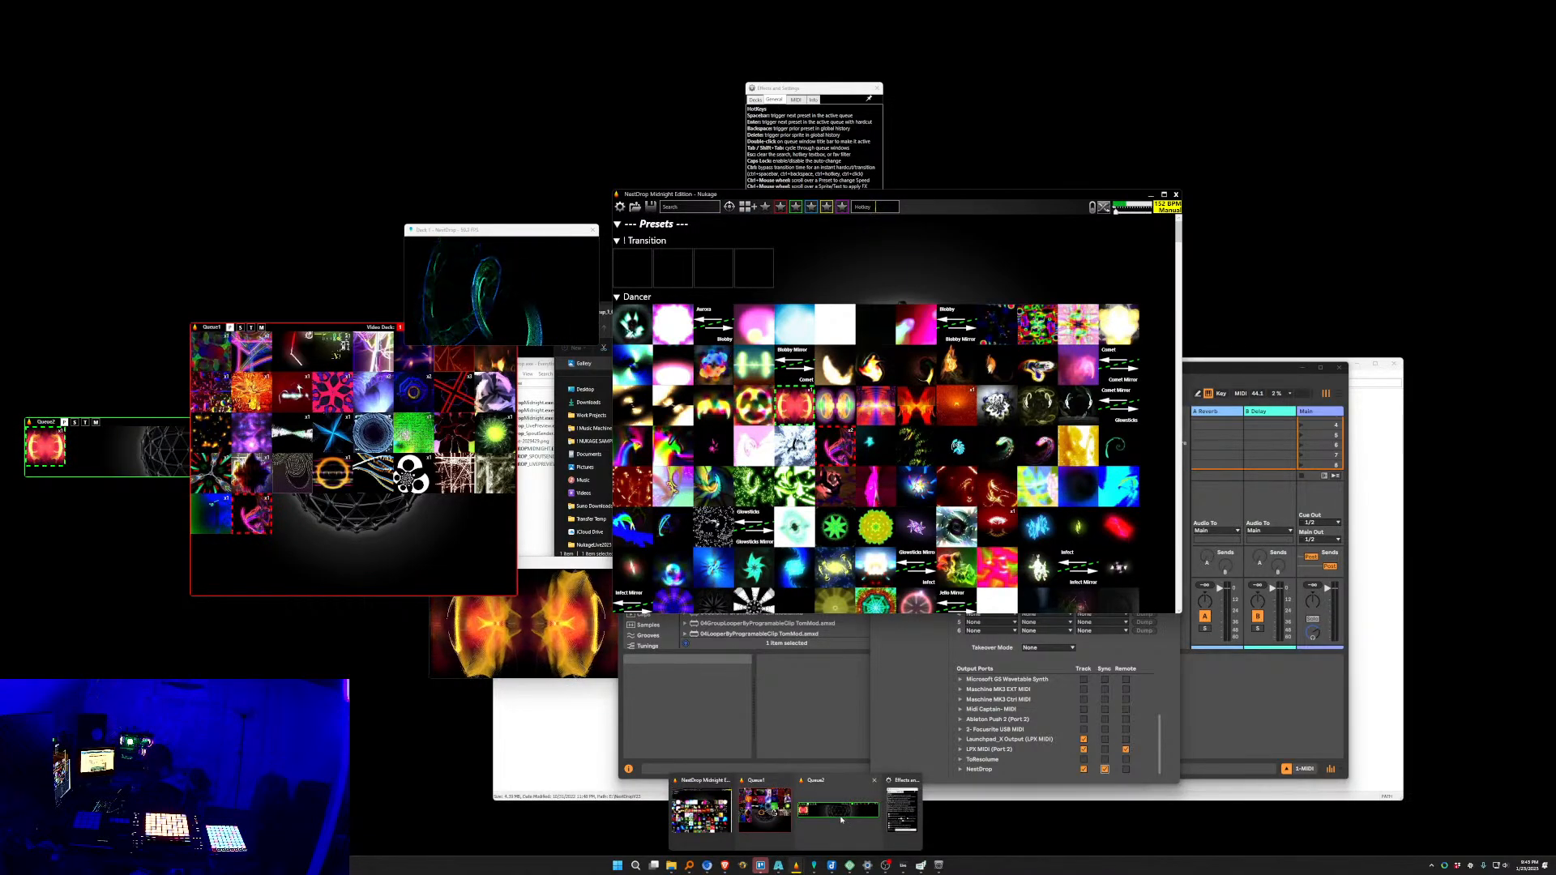
mouse_move(841, 820)
mouse_move(783, 820)
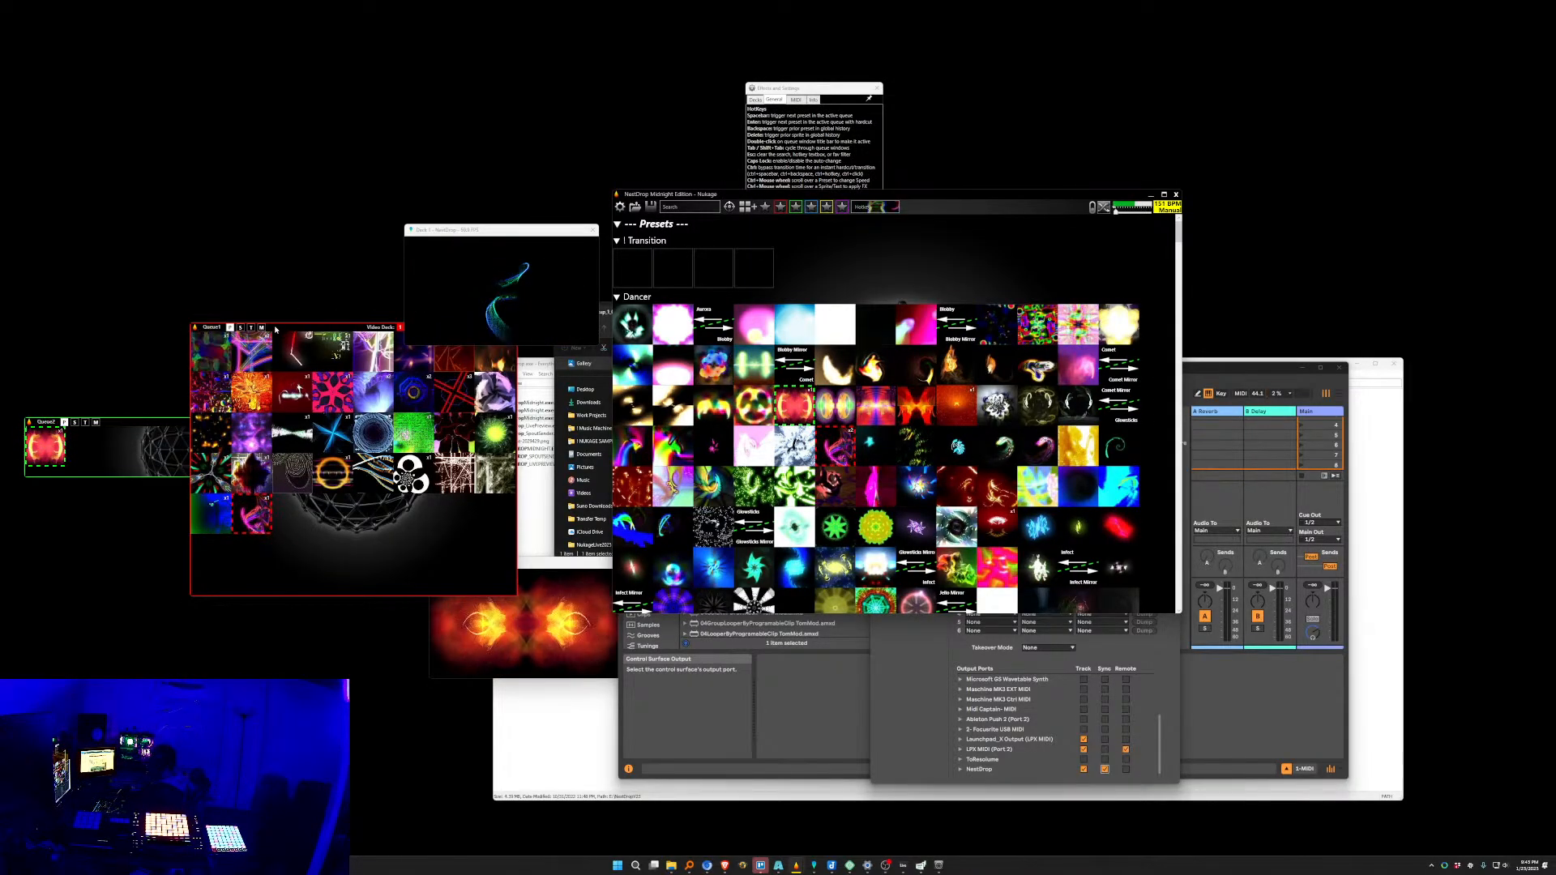
drag(293, 331, 282, 328)
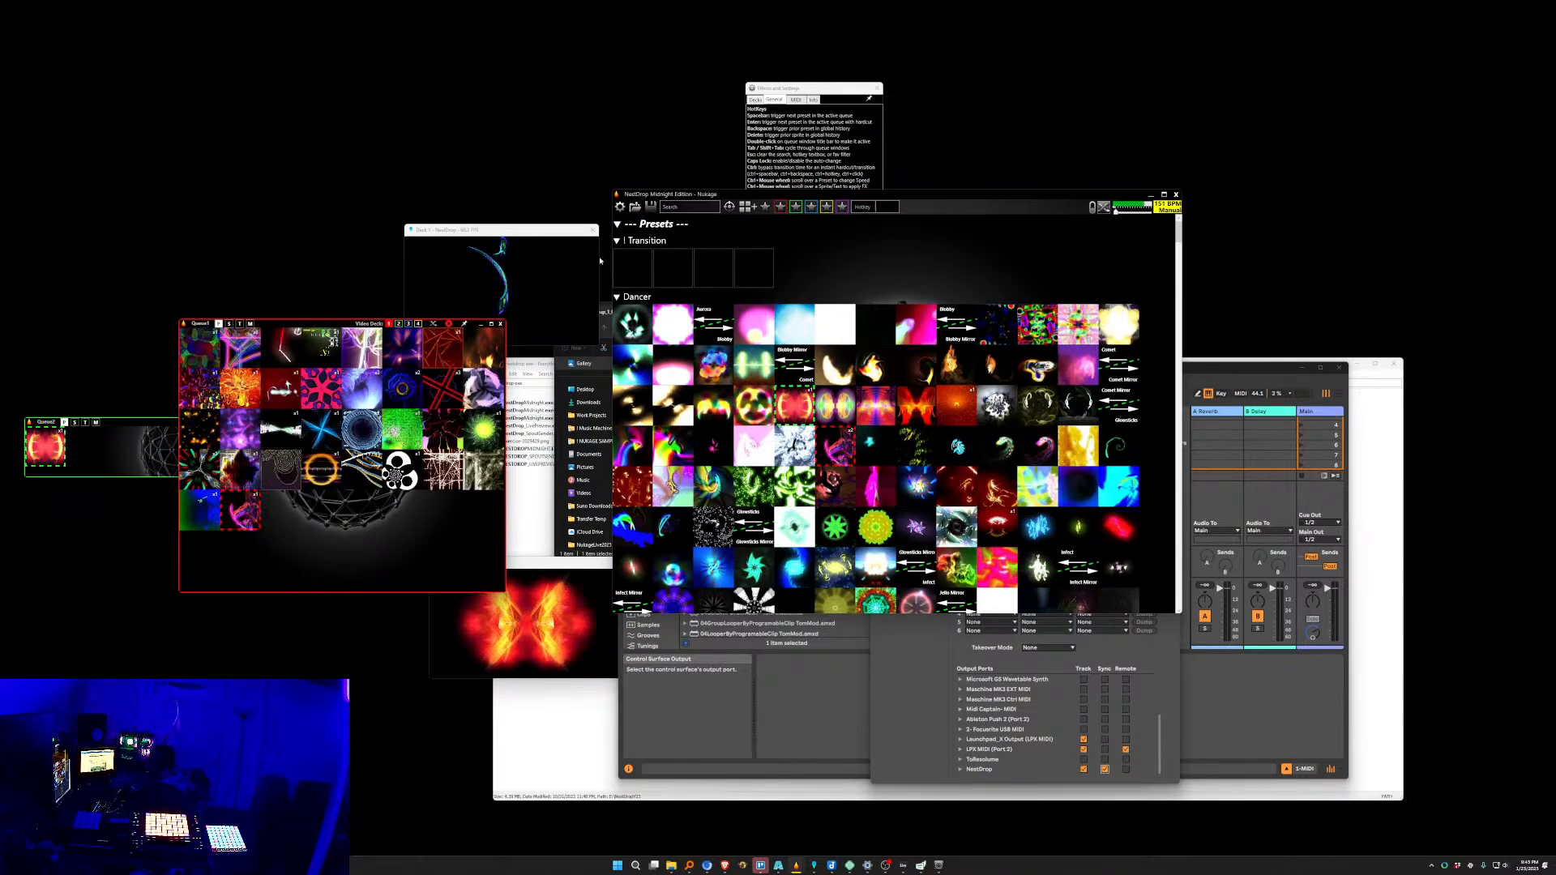
Create a new empty queue in NestDrop and close it again.
click(762, 208)
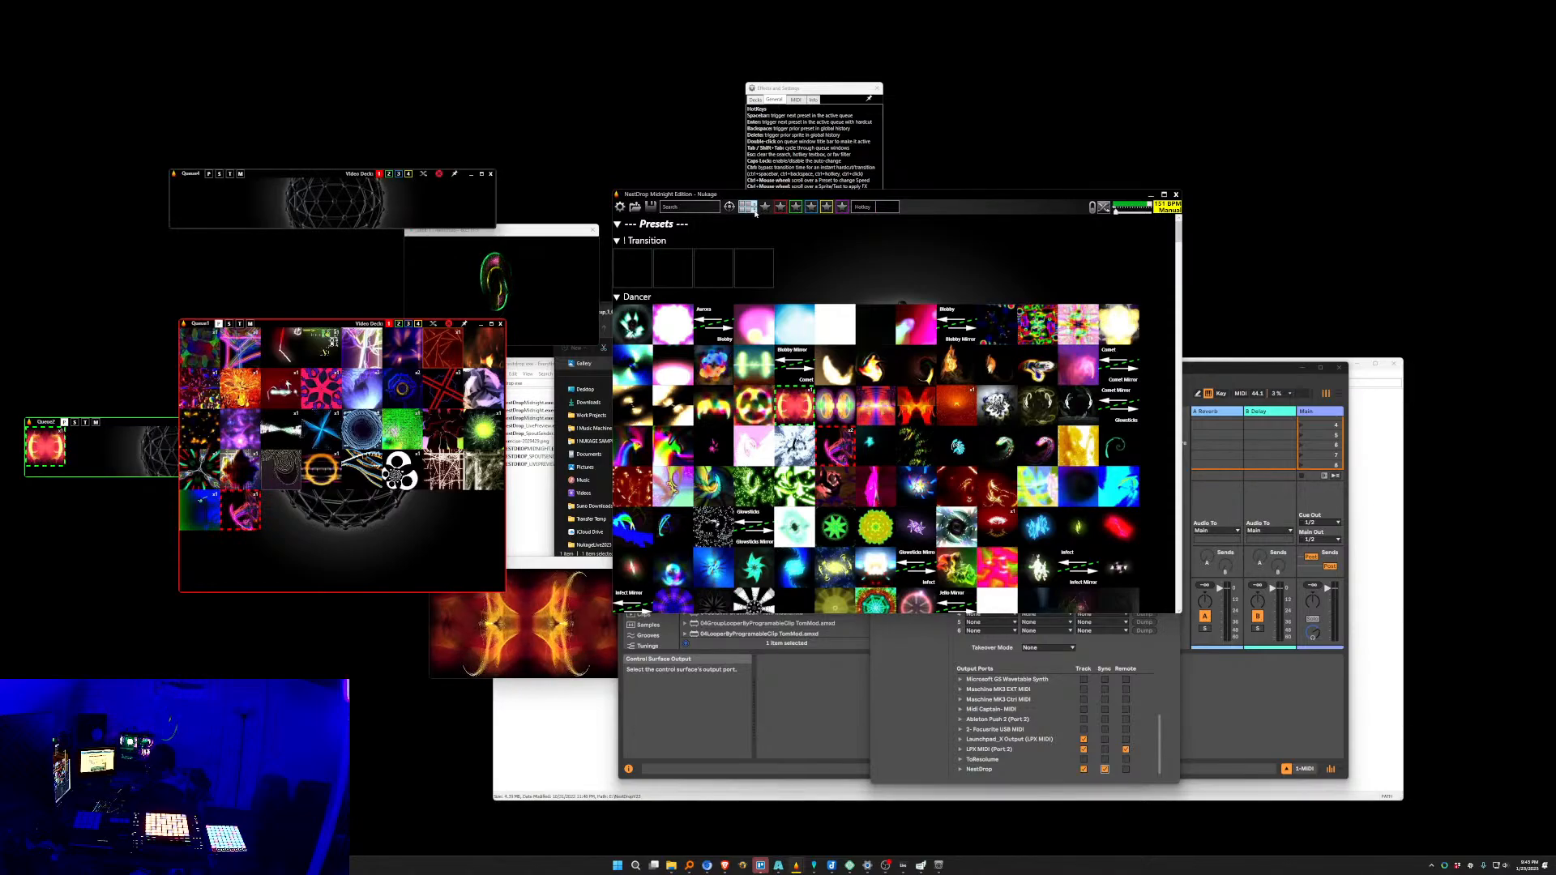
click(491, 174)
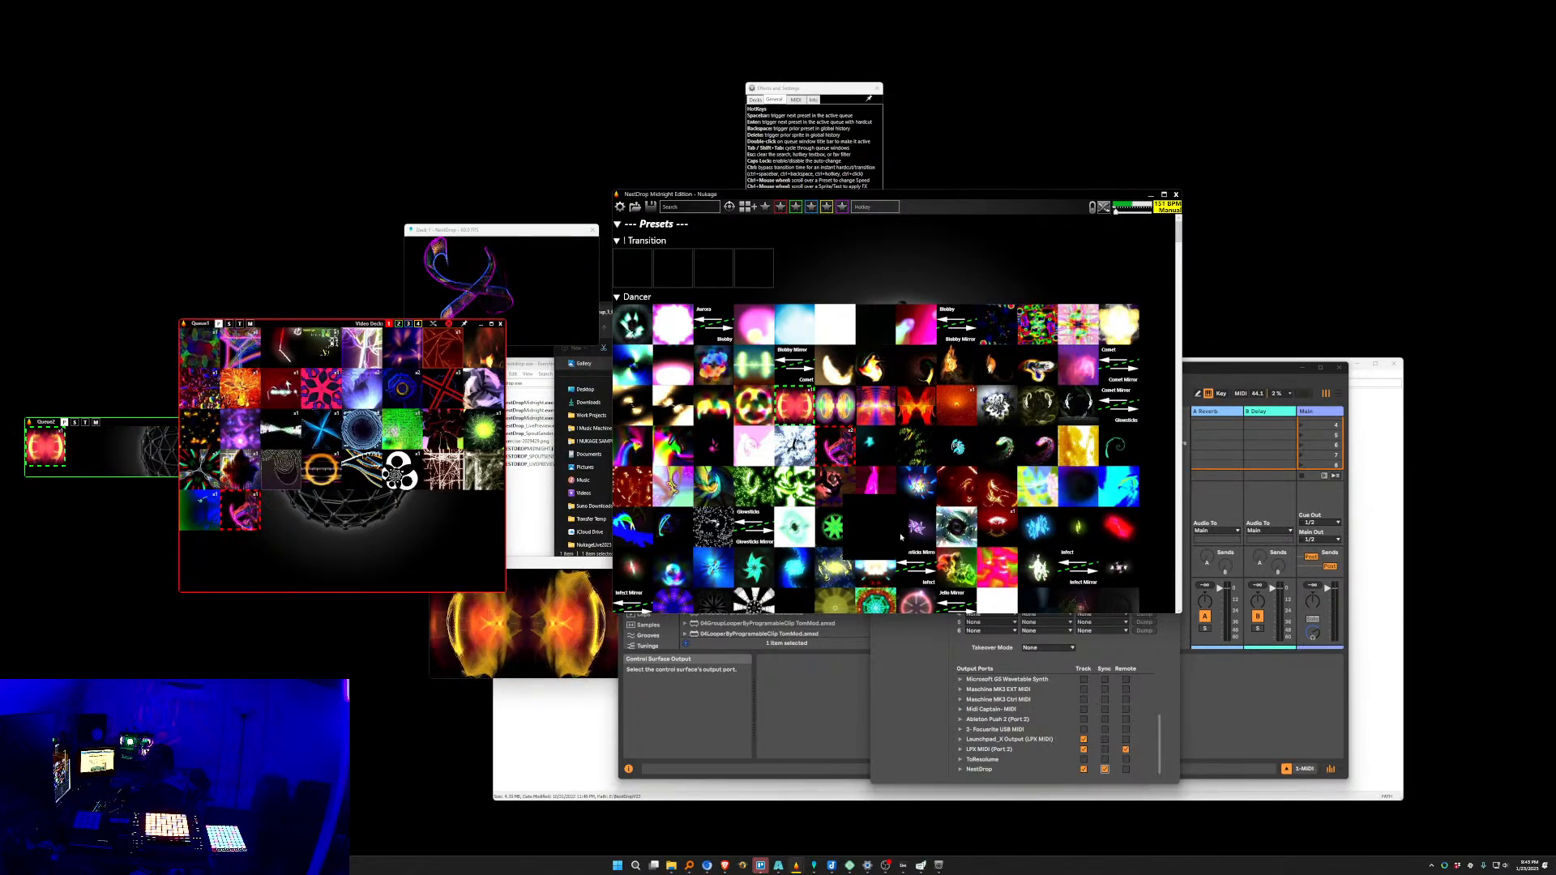
Play several different presets from the Dancer category and move the Deck 1 preview so it overlaps the preset library's edge.
click(1039, 527)
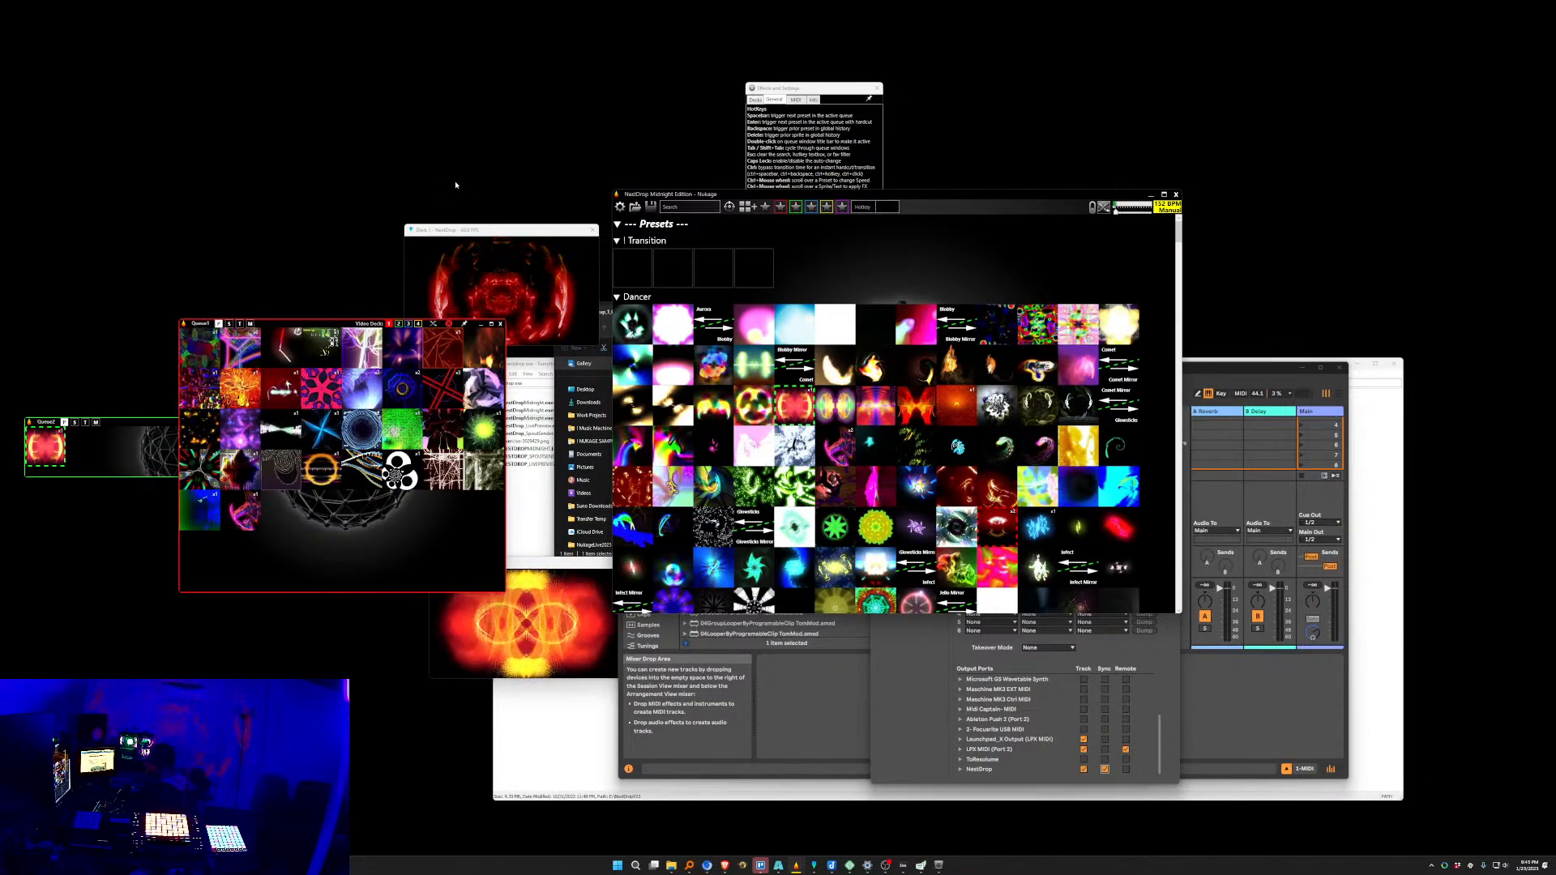
click(845, 409)
click(958, 409)
click(958, 569)
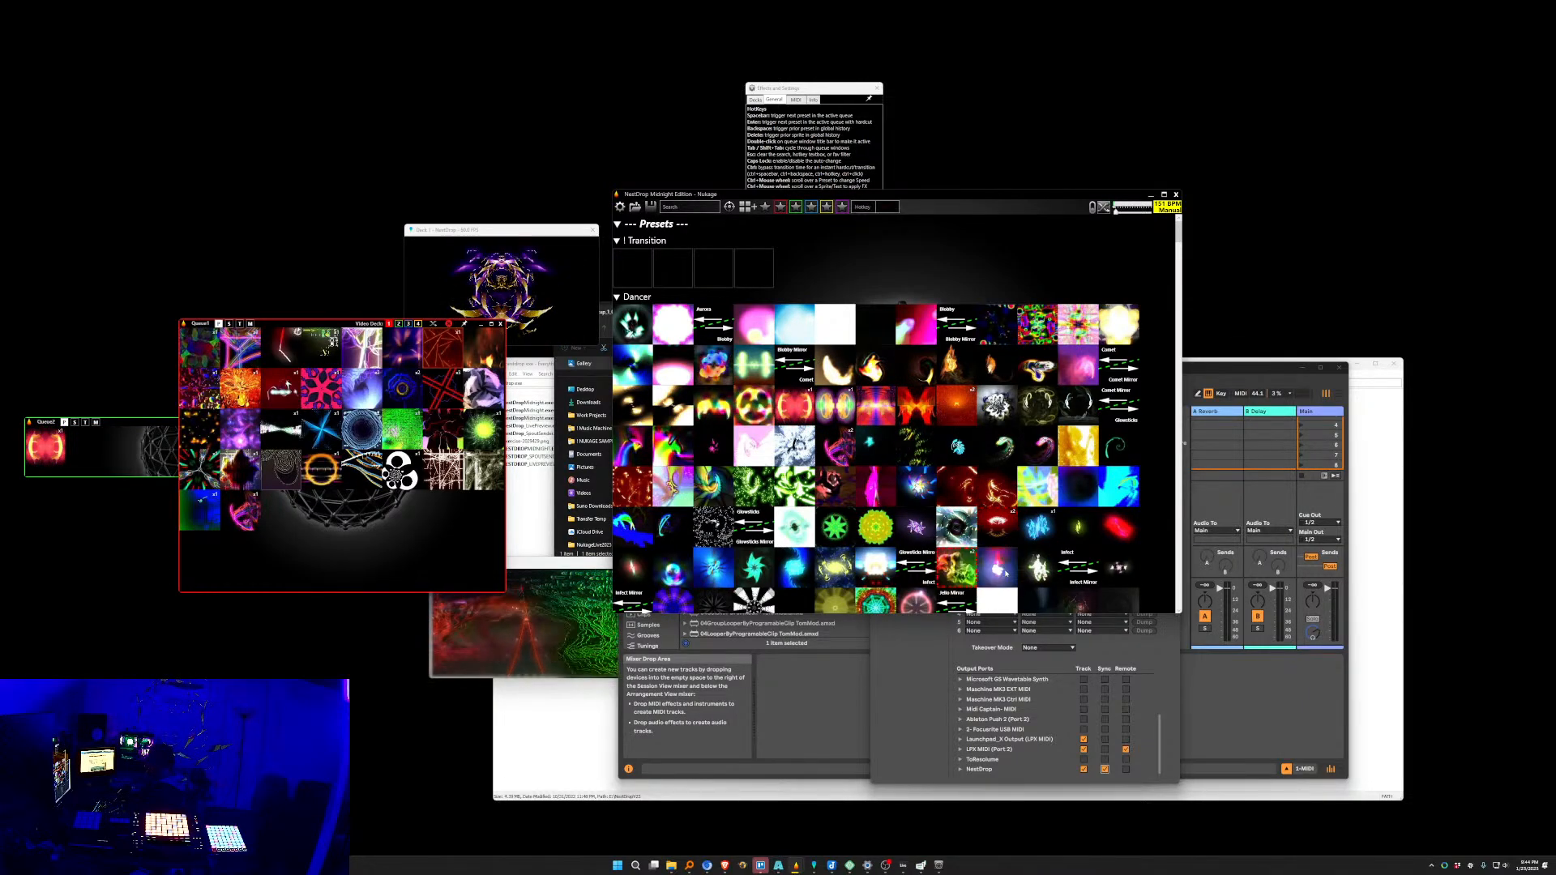
drag(525, 229, 599, 217)
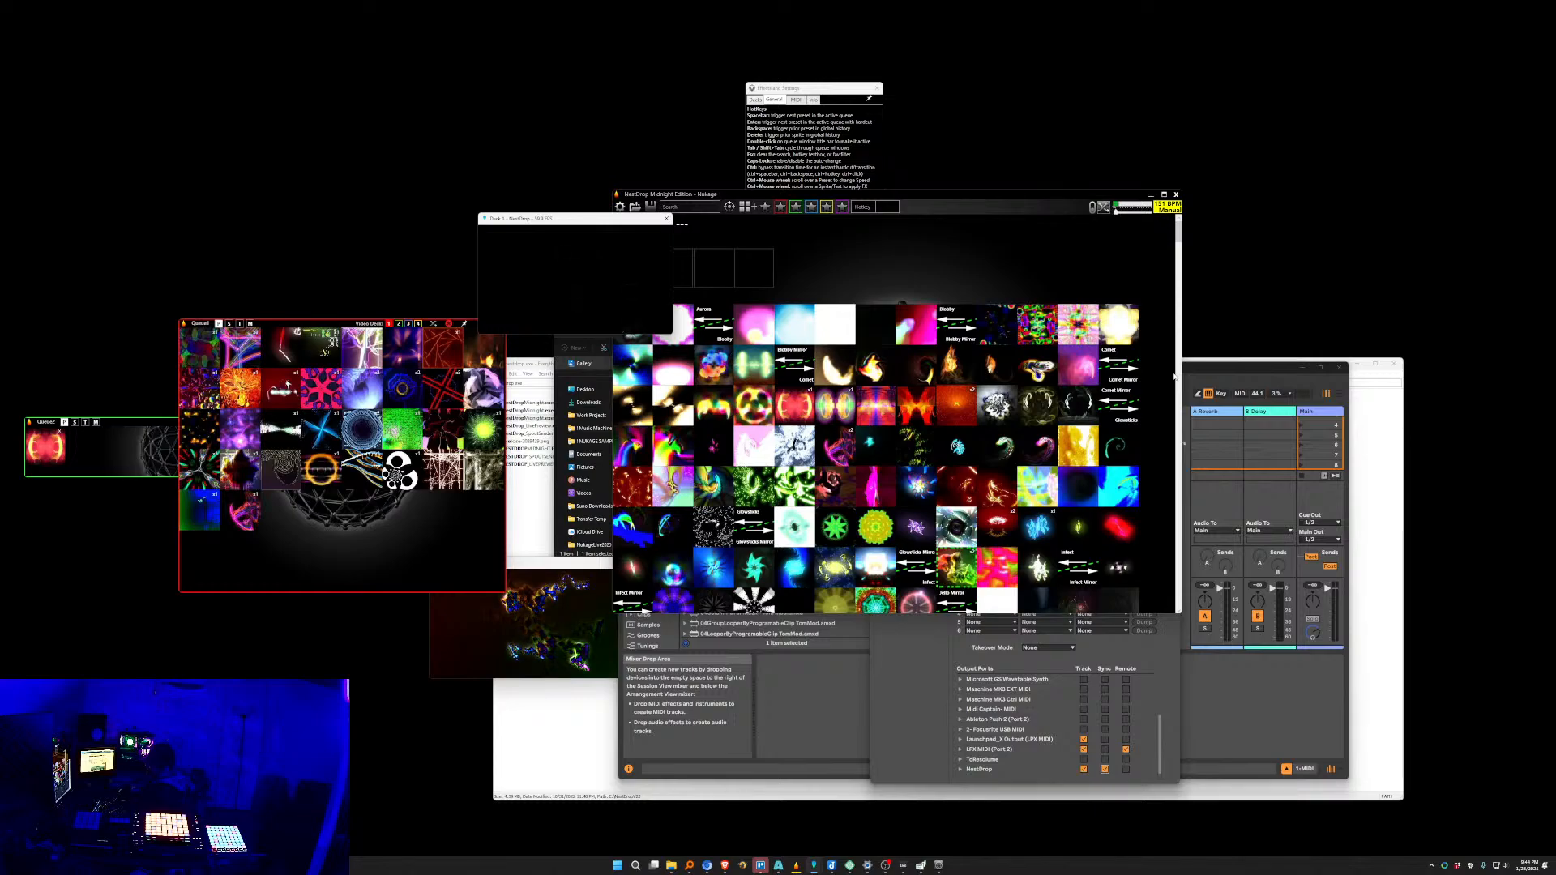
In Ableton Live, close the settings and open the recent set Endless Splurge Template JAM25 without saving the untitled set.
click(1225, 371)
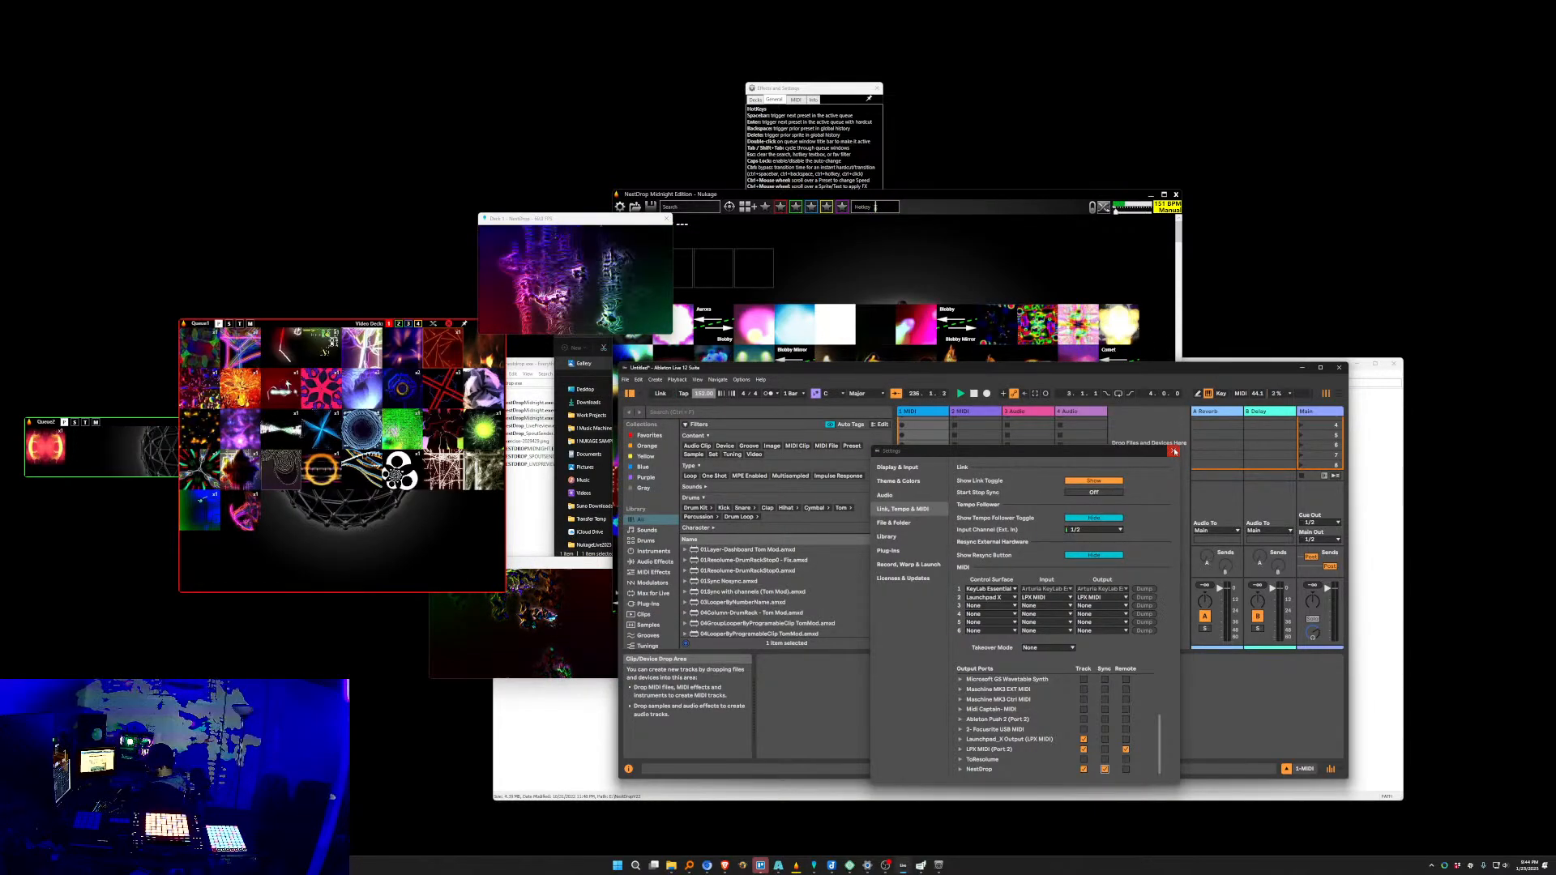
click(1176, 450)
click(625, 380)
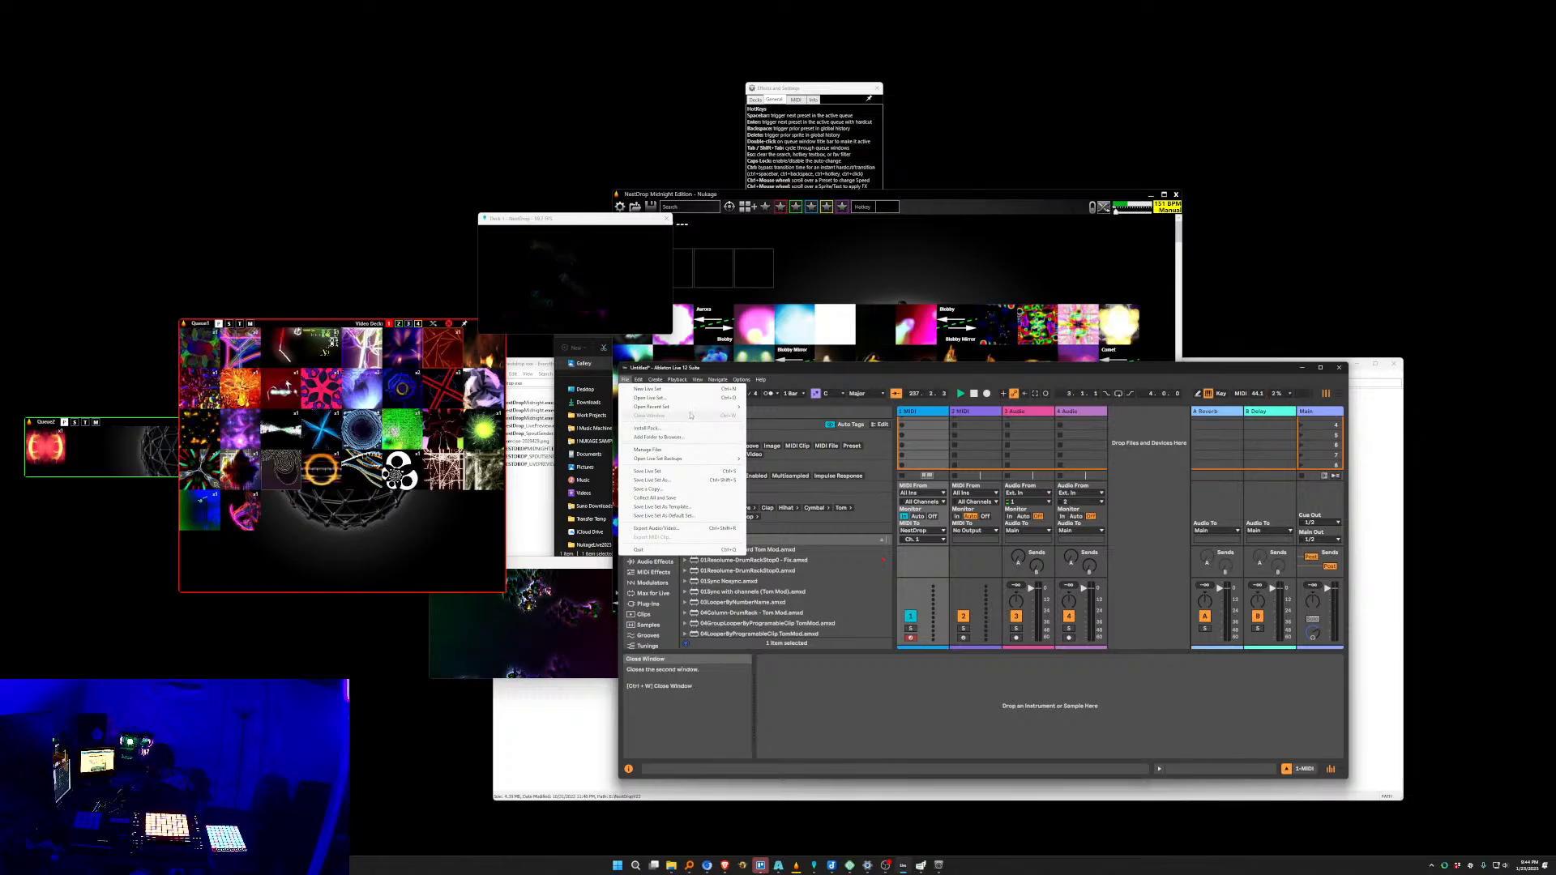
mouse_move(689, 407)
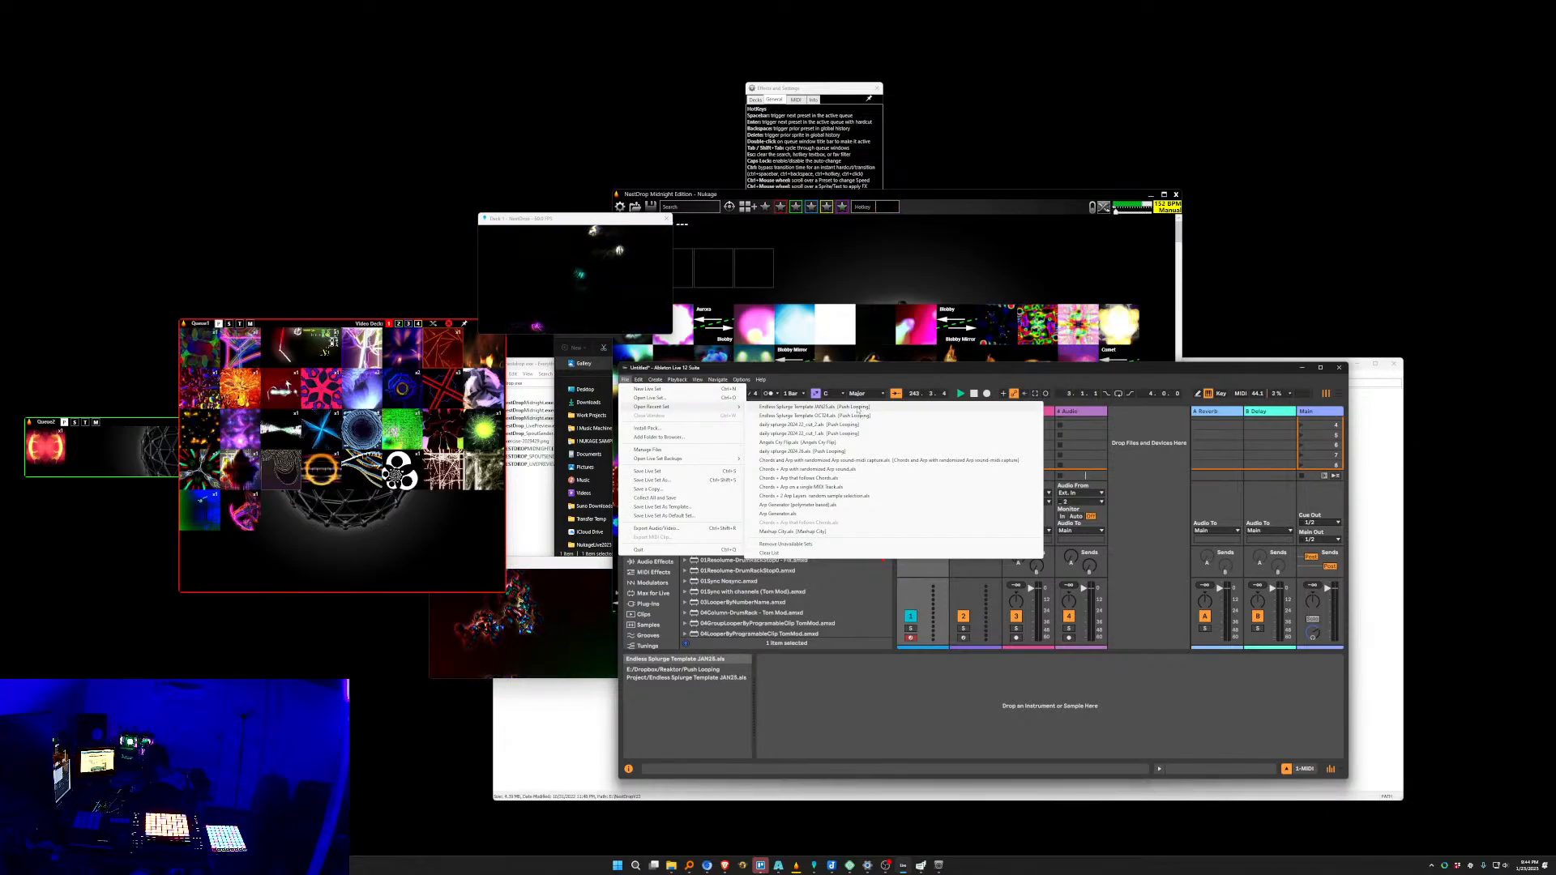
click(860, 412)
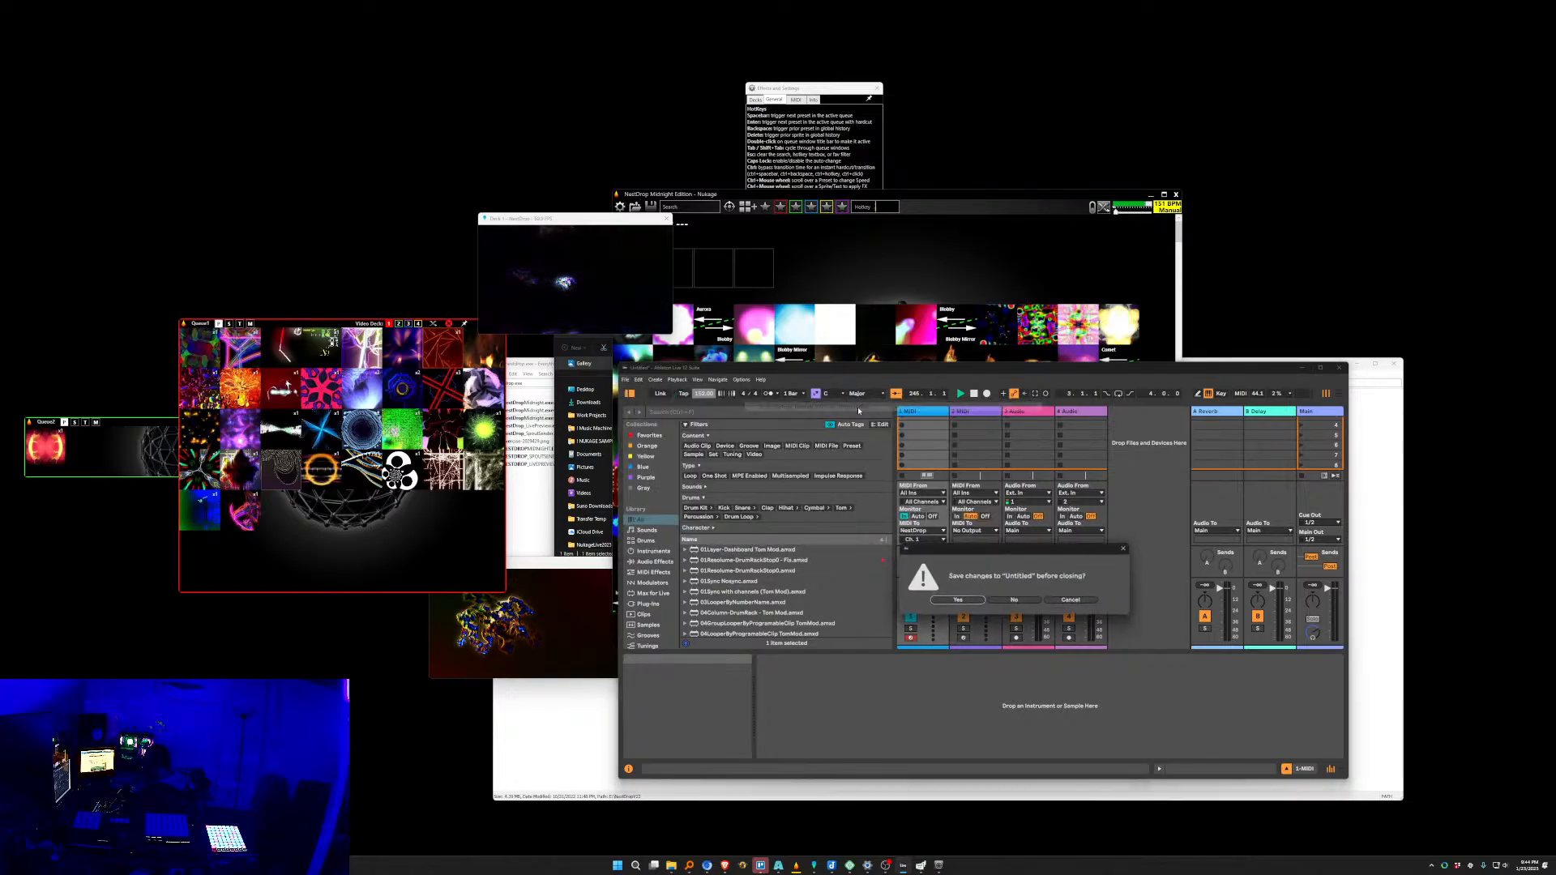
click(1015, 600)
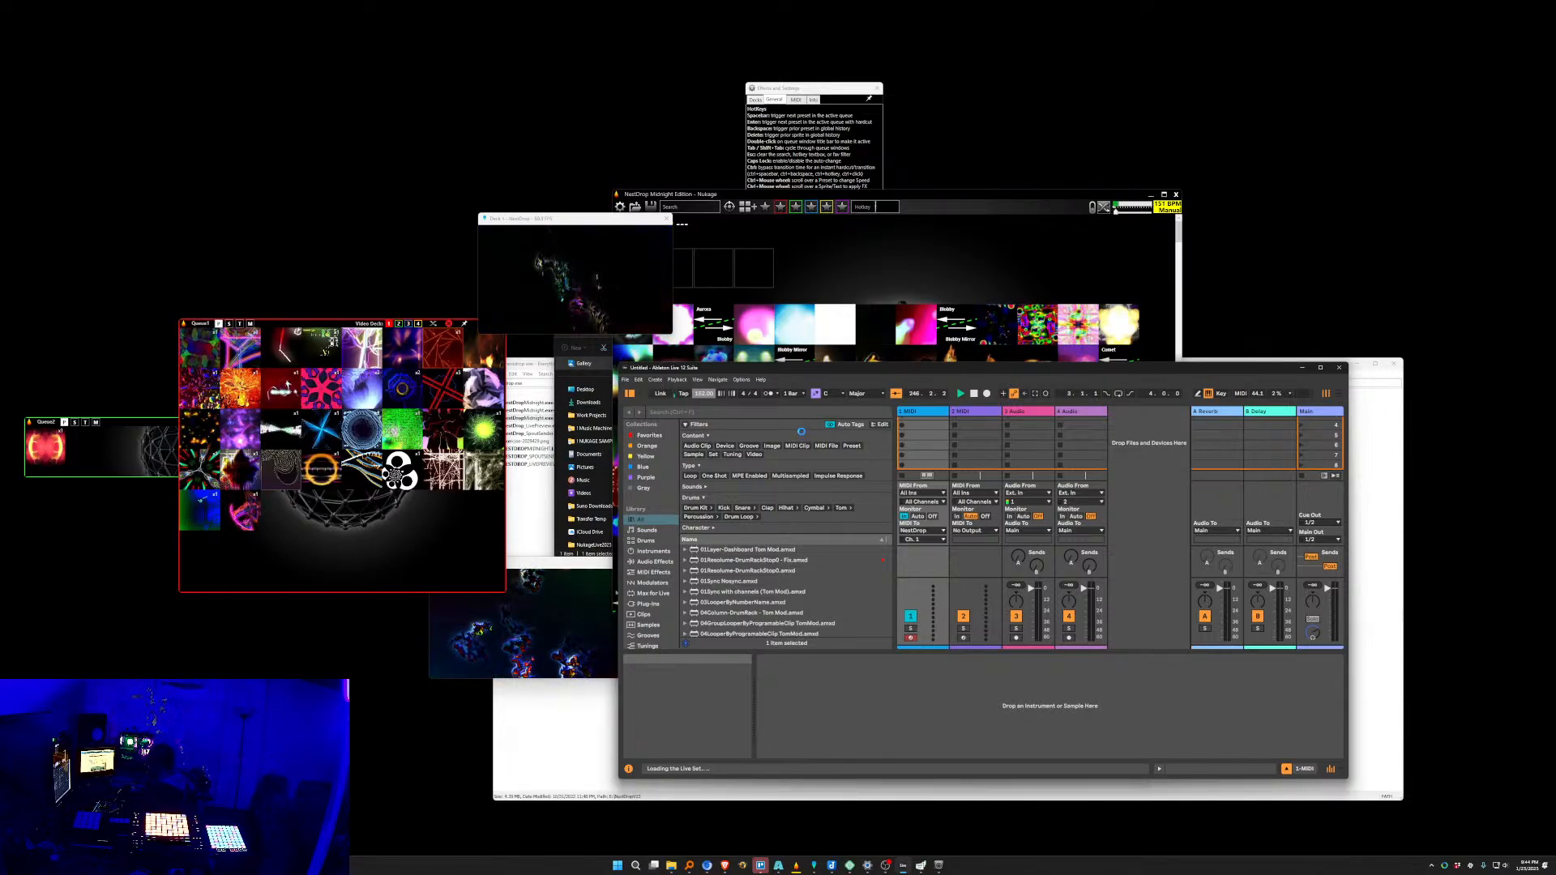
Rearrange the windows around Live: deck previews near Queue1, the Everything file search minimized, and NestDrop's Effects and Settings window in front.
click(558, 638)
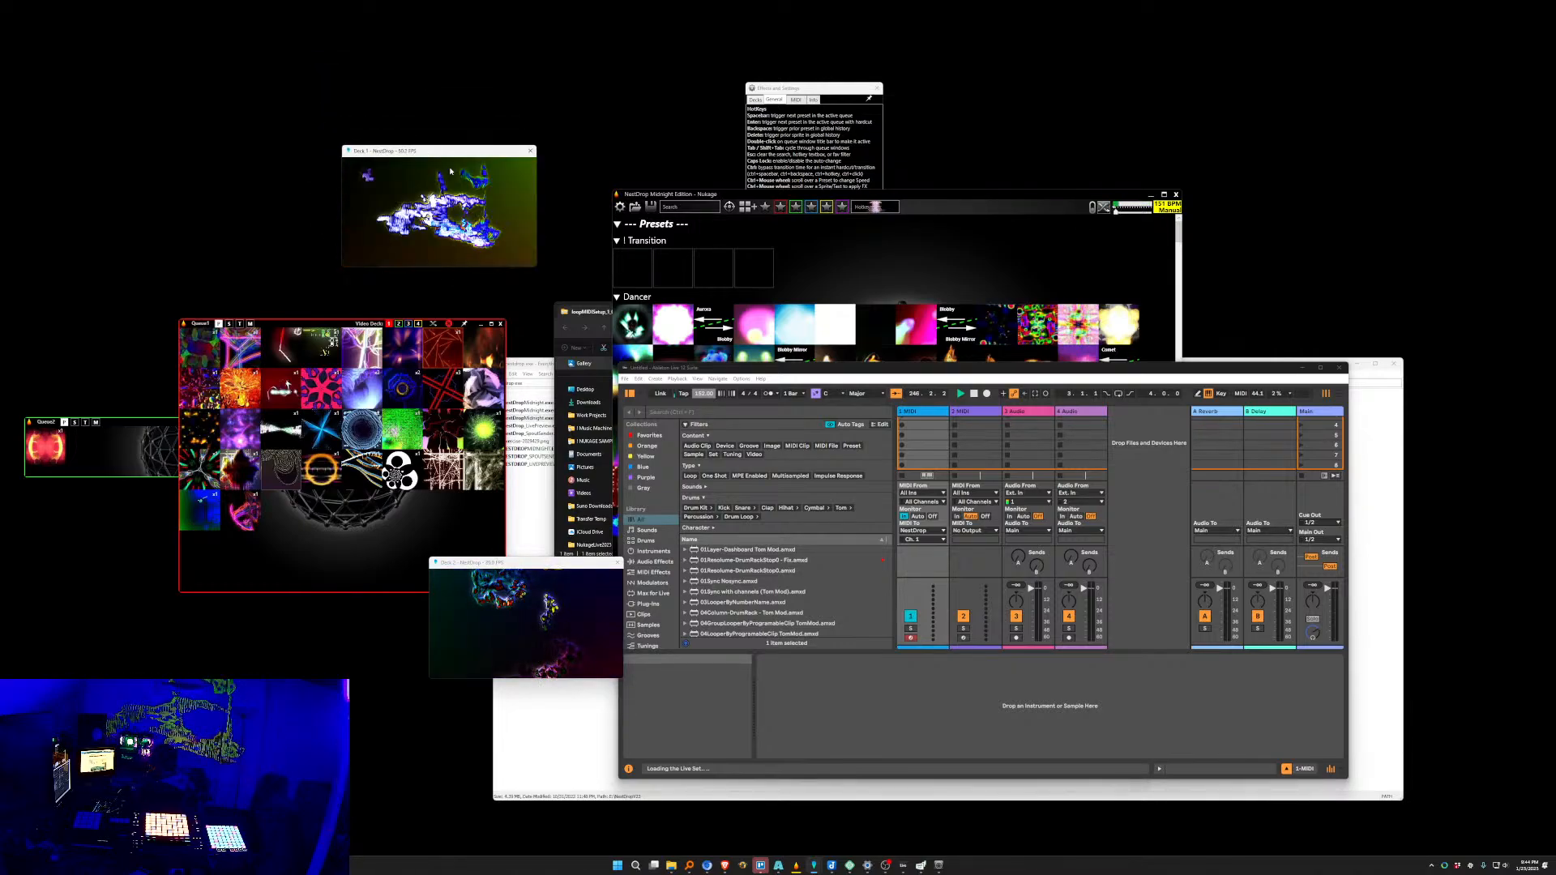
drag(498, 566, 425, 499)
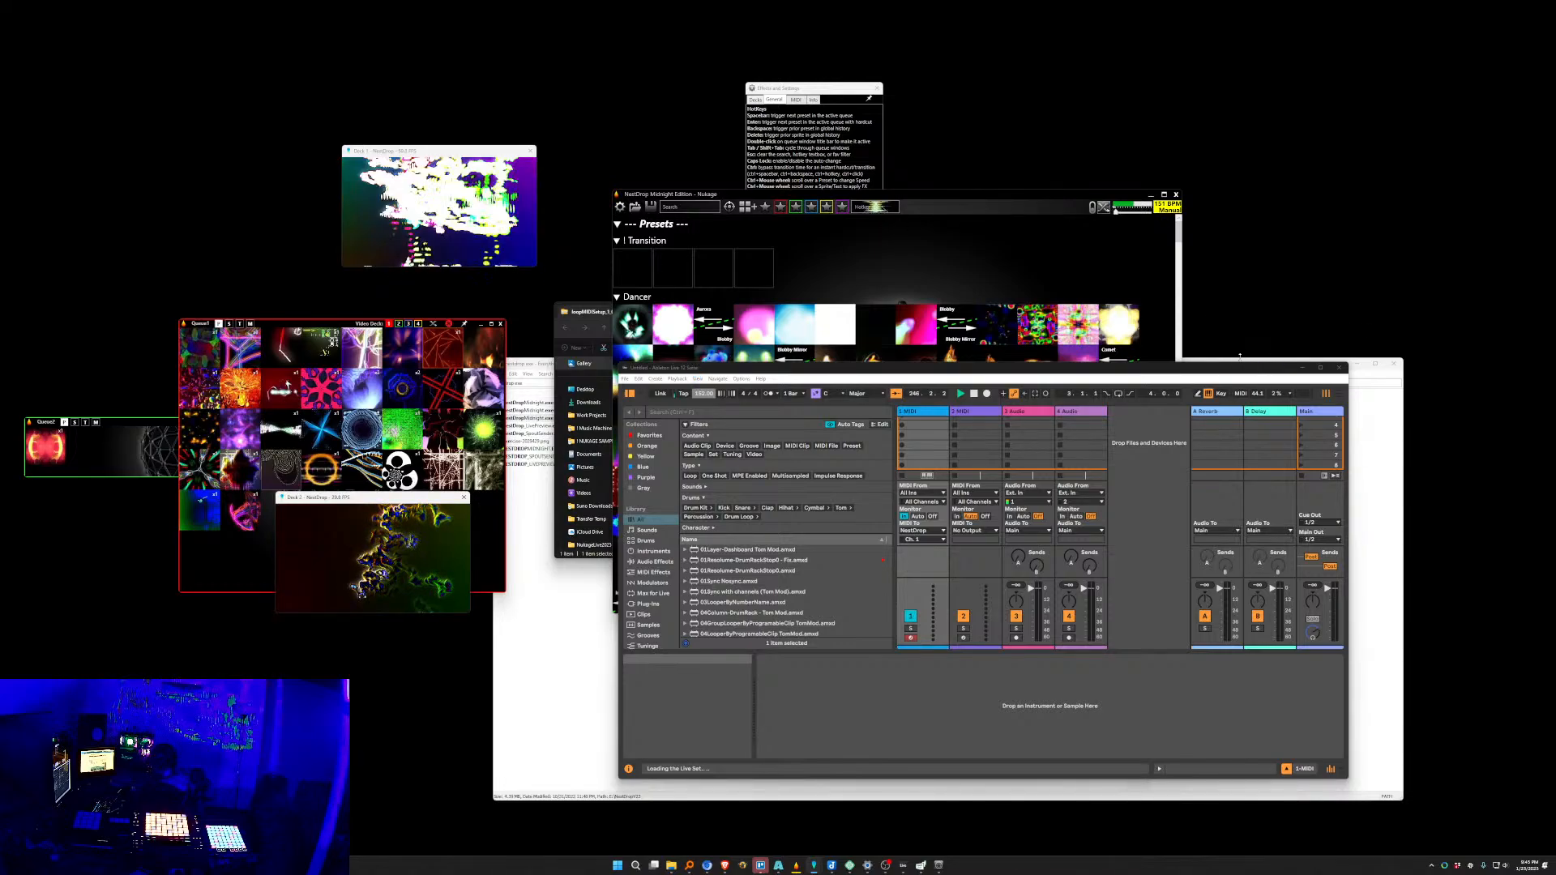
click(611, 370)
drag(611, 368, 612, 376)
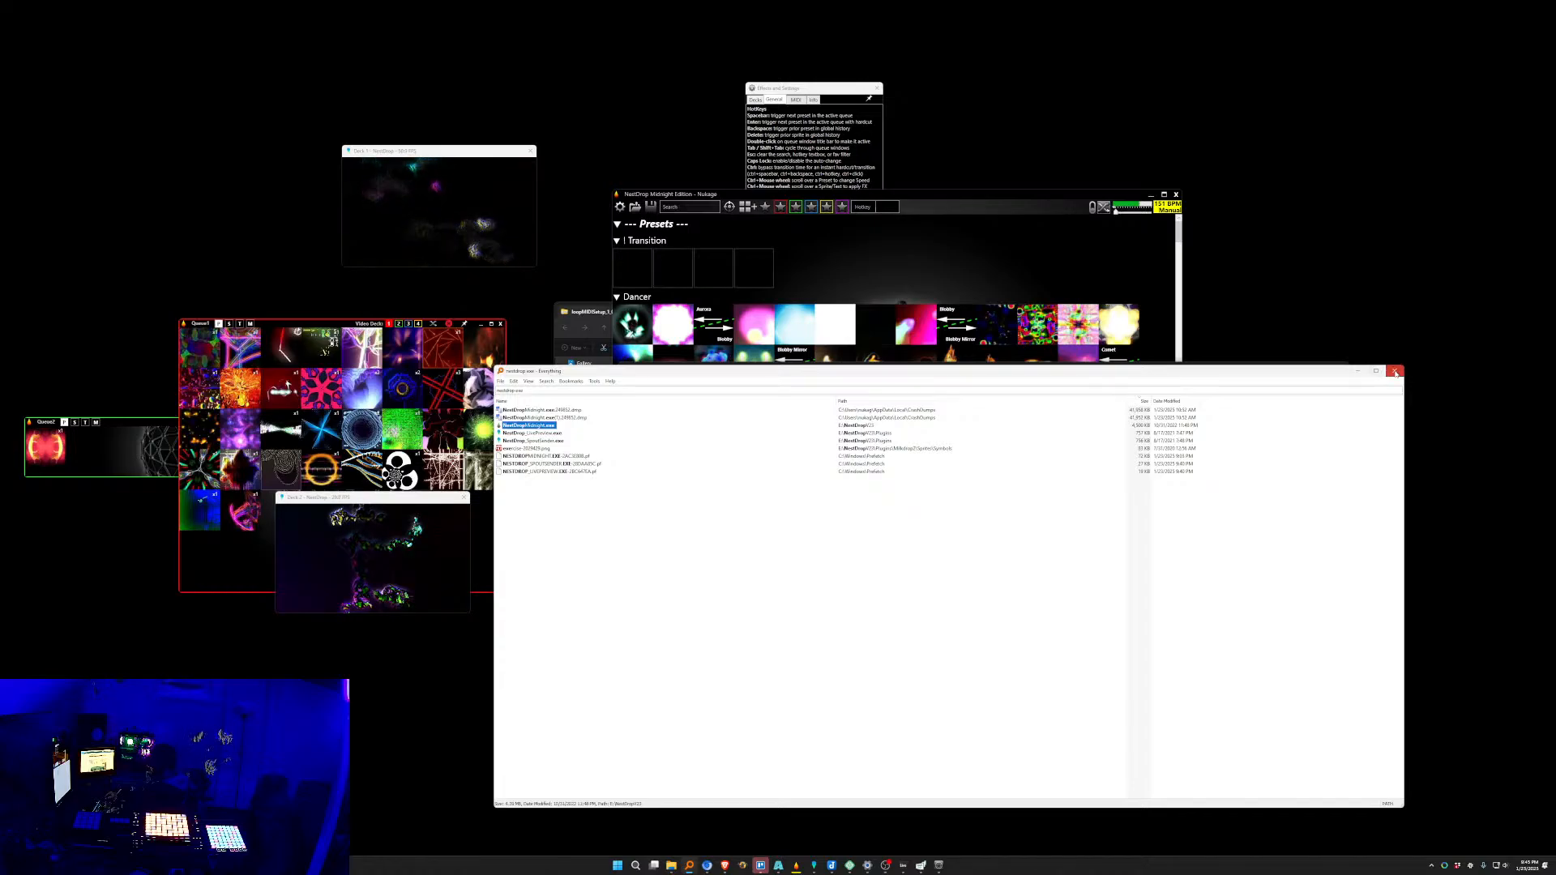
click(1358, 372)
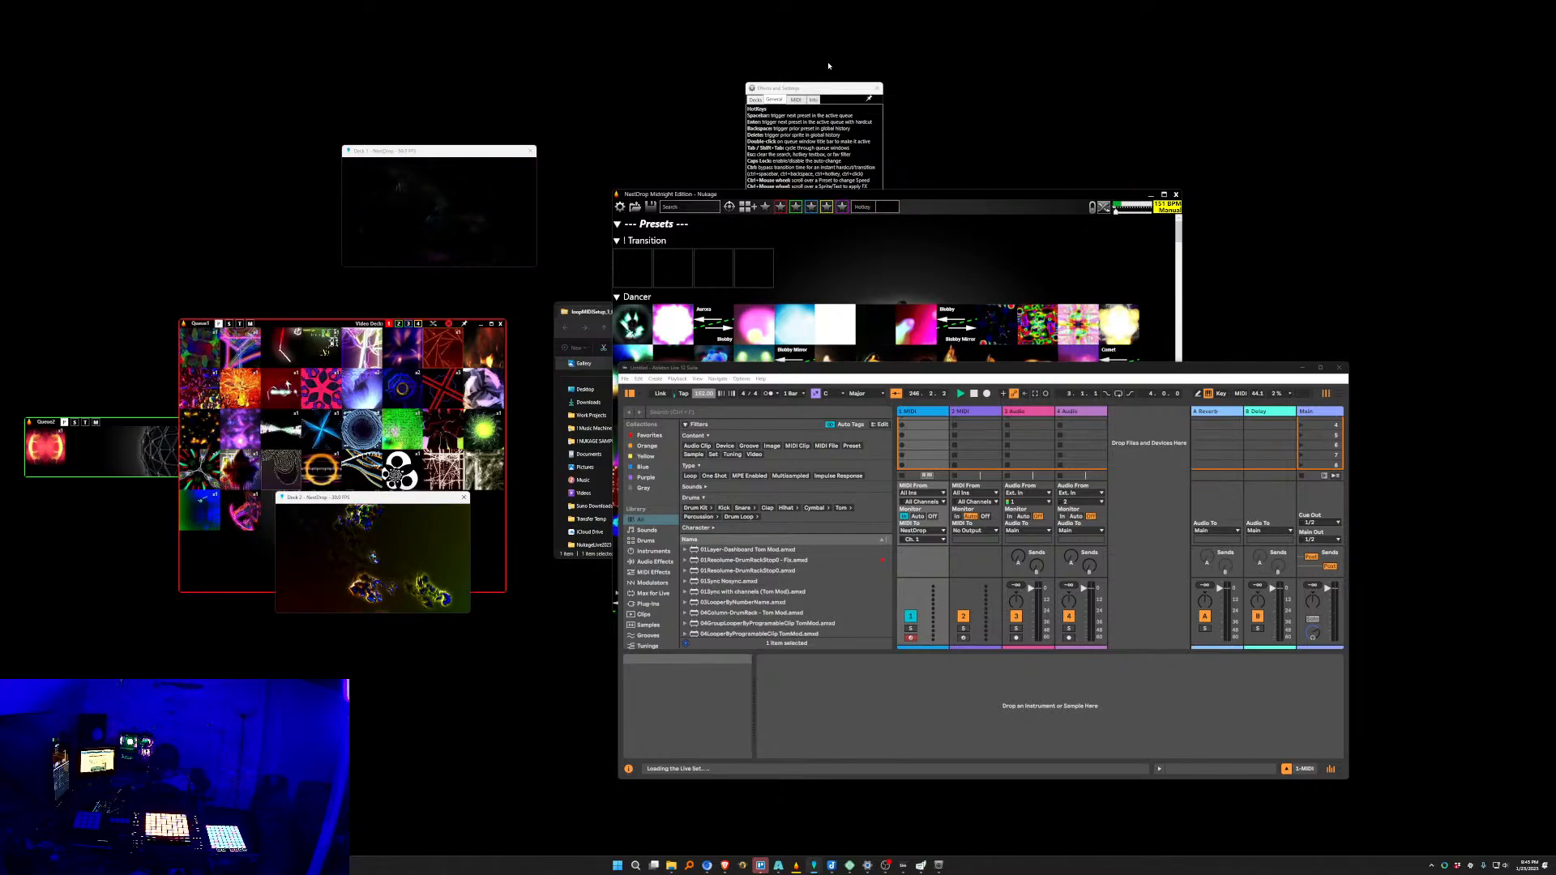
drag(780, 88, 775, 89)
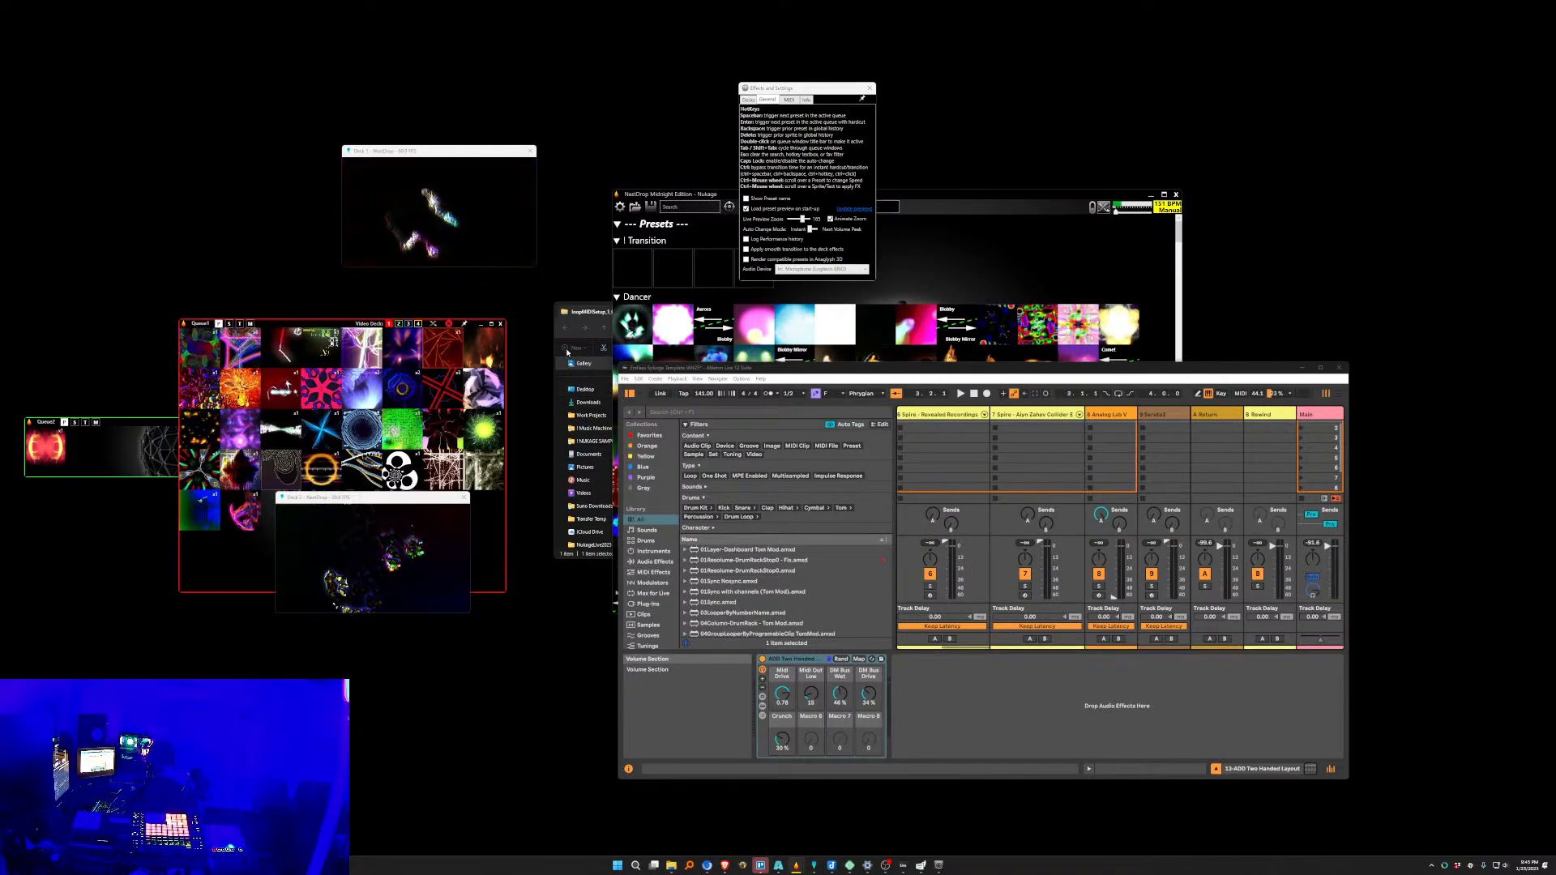
Reposition and enlarge the Live window in width and height, and narrow its browser to show more tracks.
drag(574, 354, 534, 346)
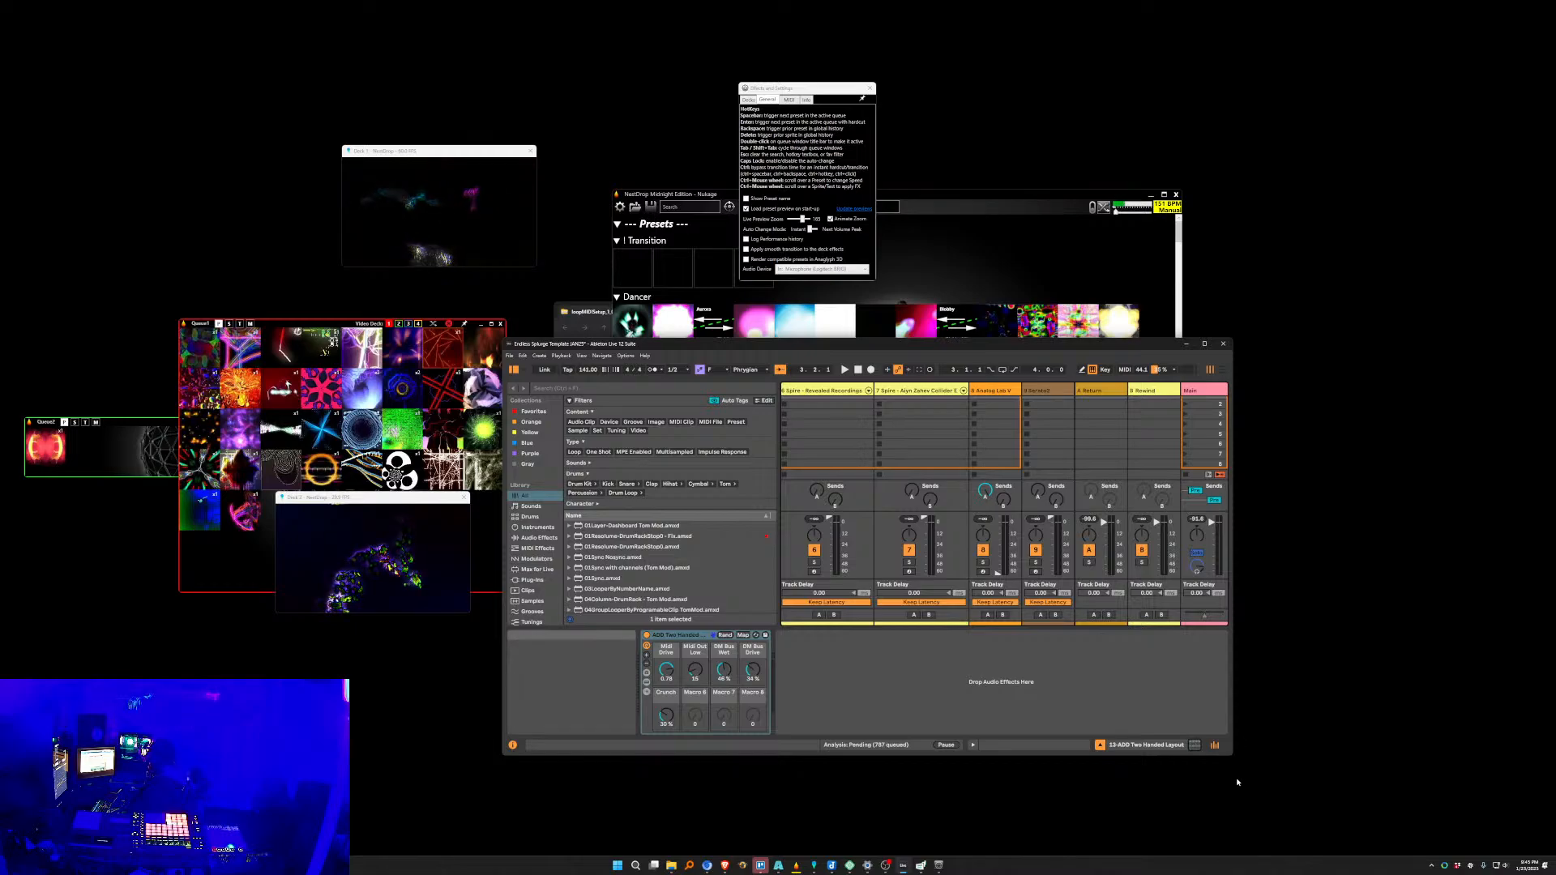
drag(1232, 757, 1297, 820)
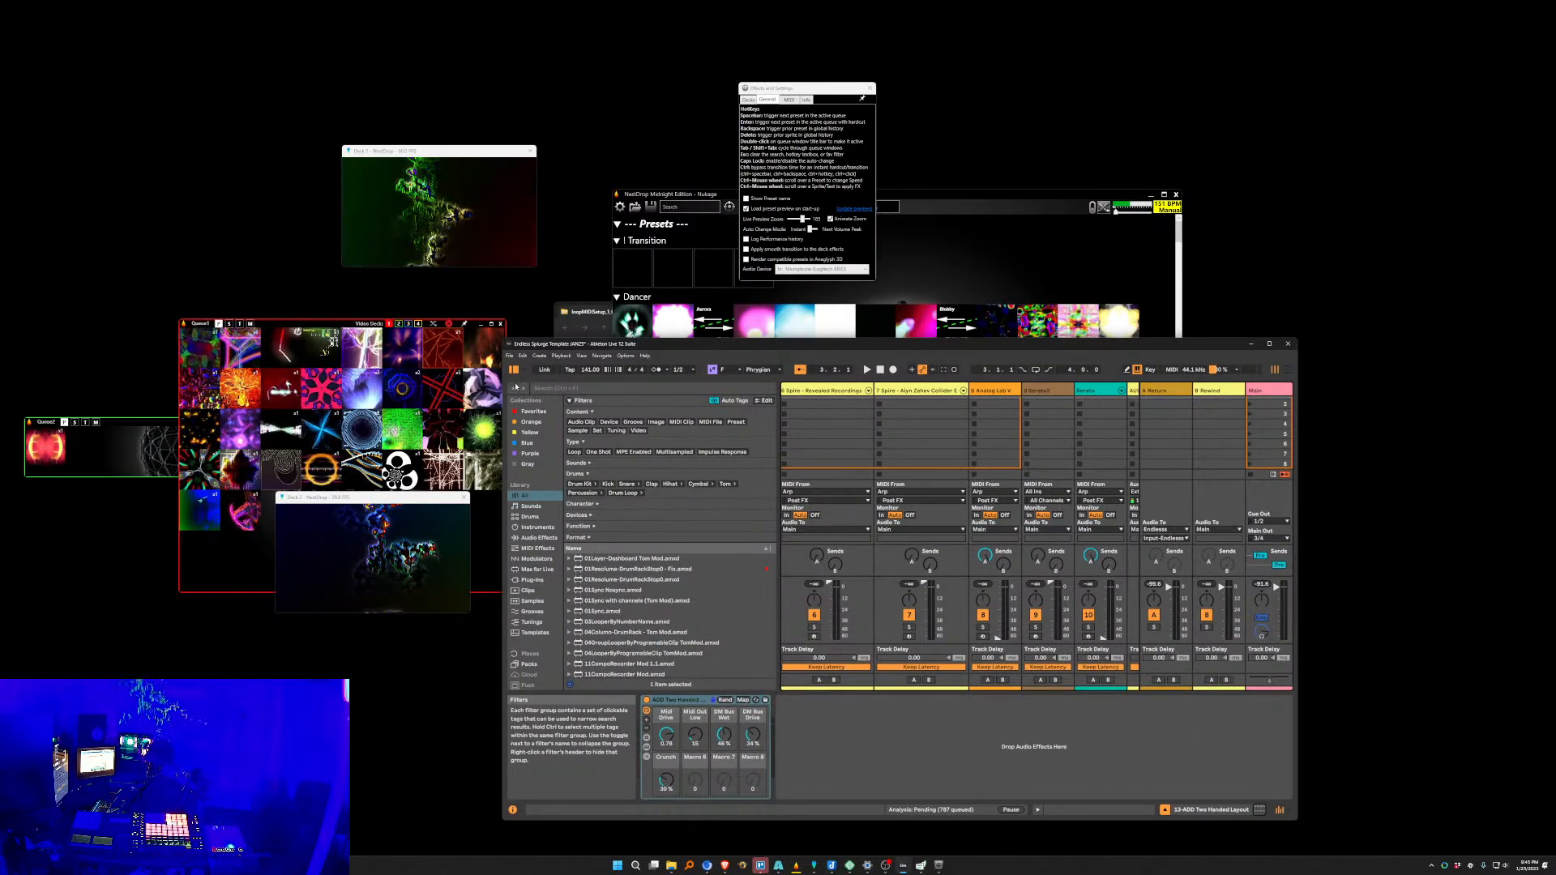
drag(544, 345, 438, 333)
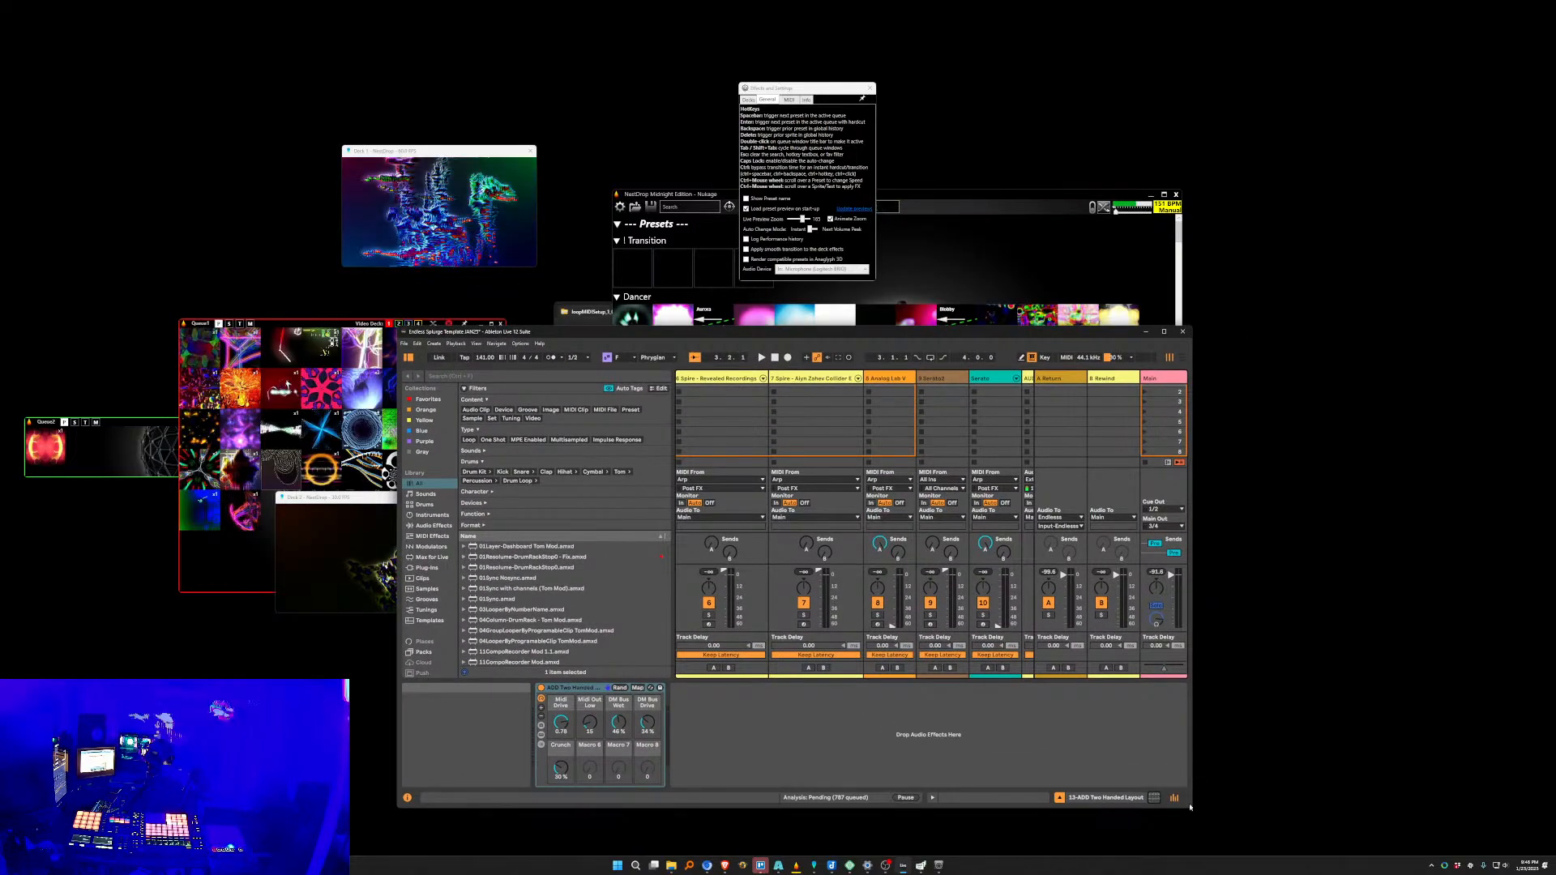
drag(1188, 809, 1386, 826)
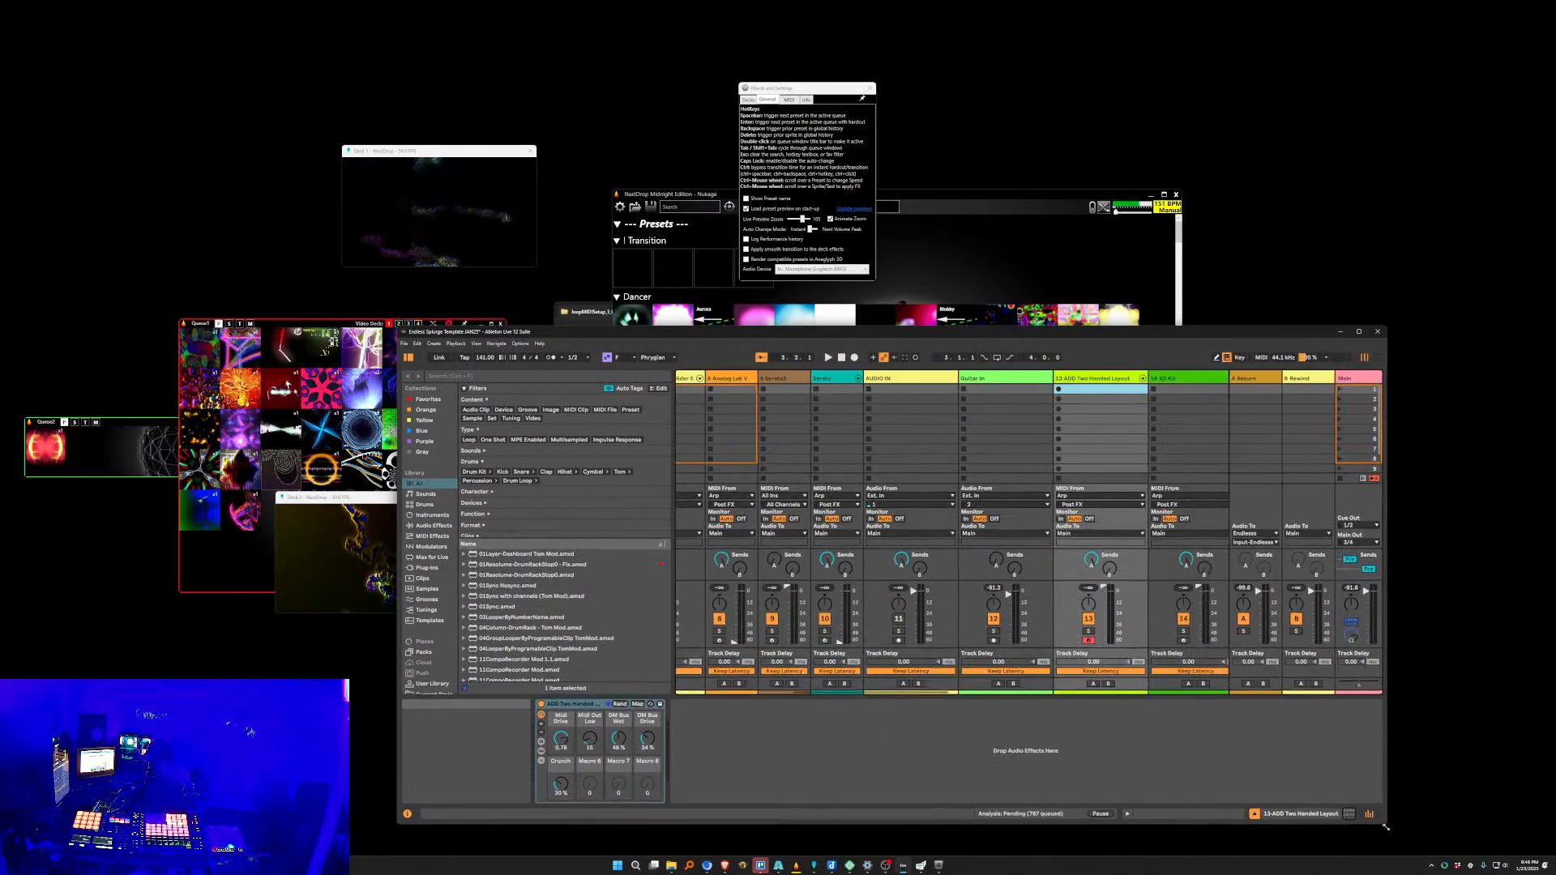
drag(673, 404, 587, 407)
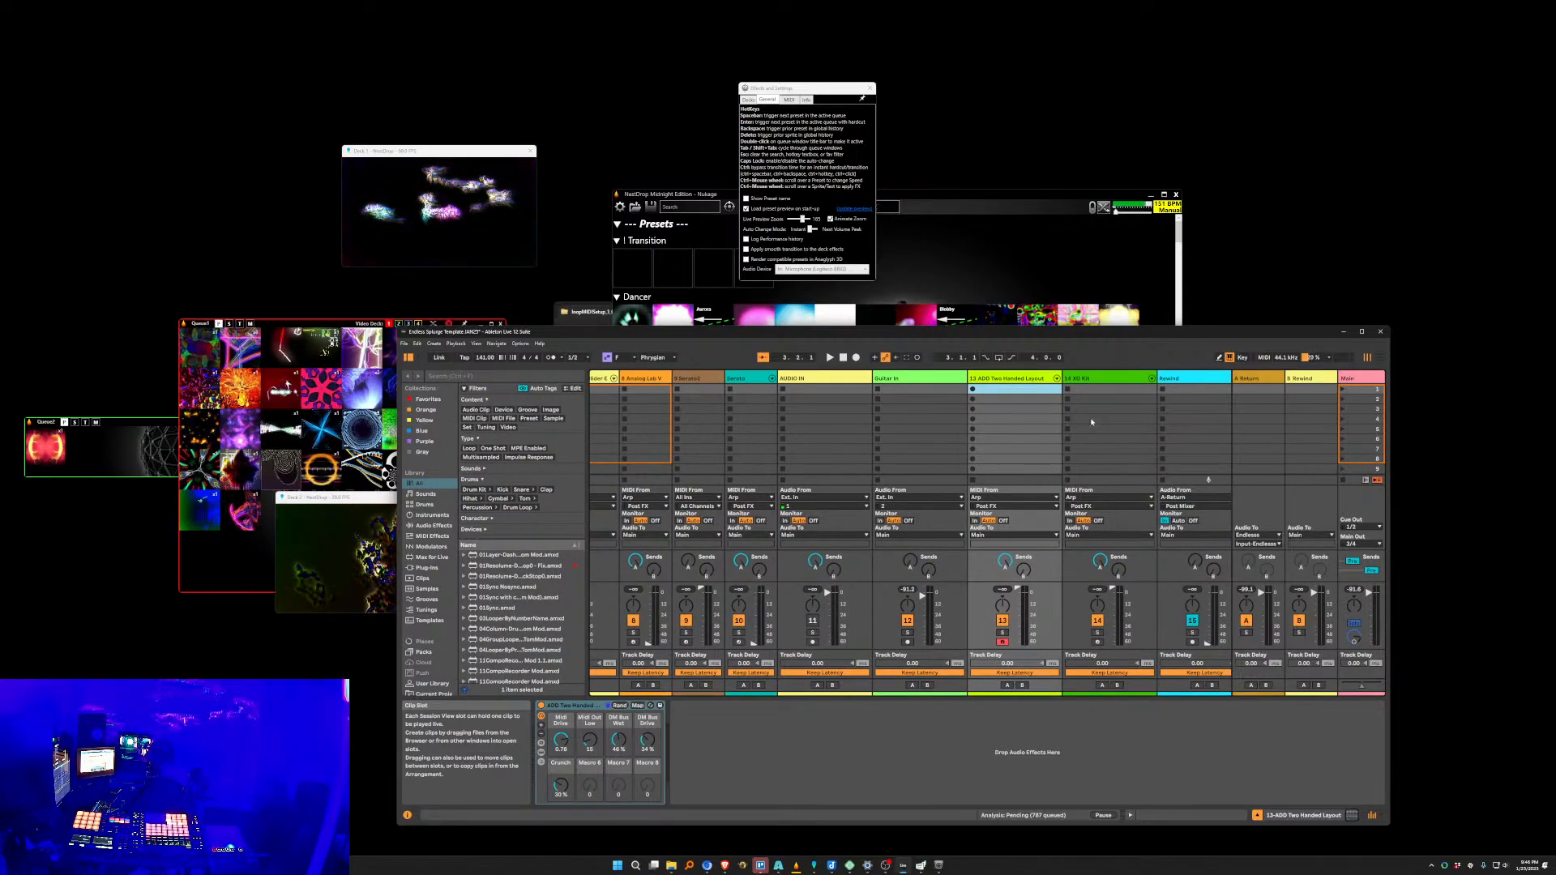
scroll(975, 422, right, 3)
scroll(1006, 421, right, 2)
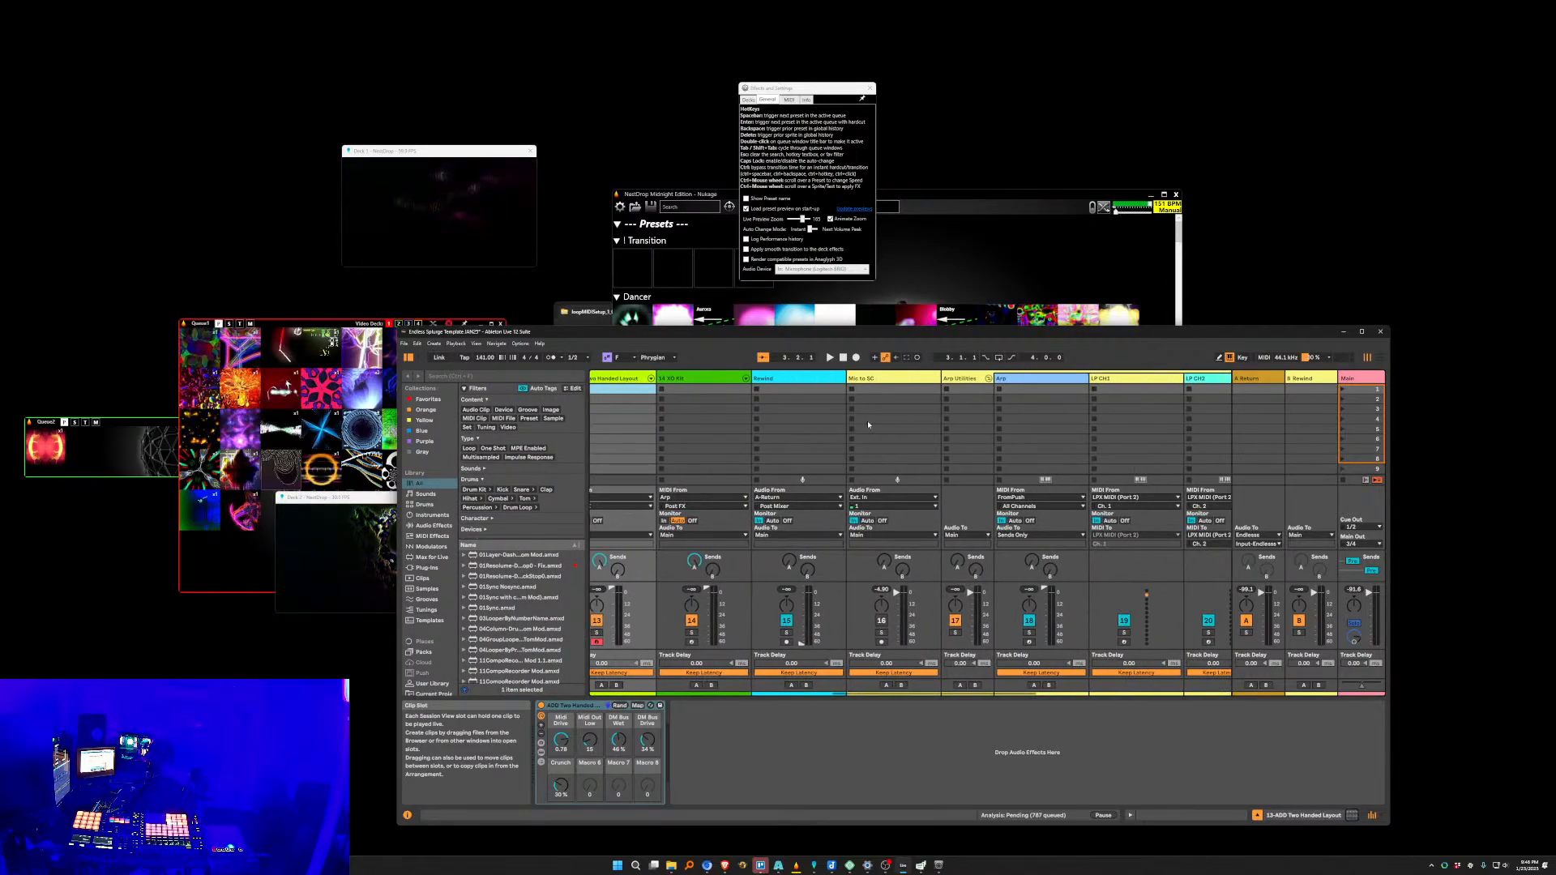
scroll(1085, 438, left, 10)
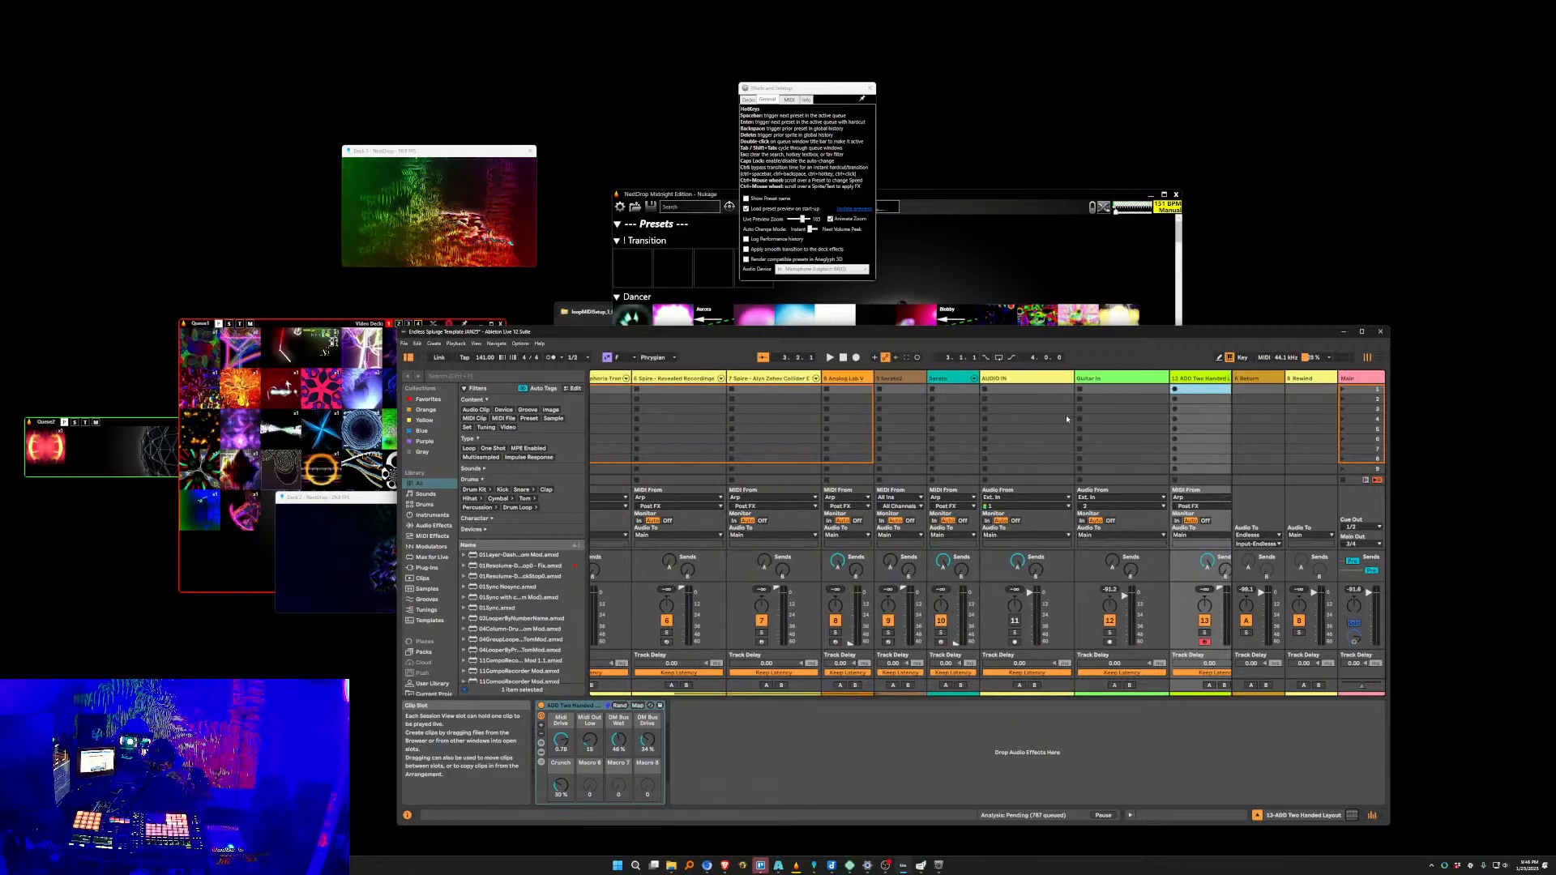
scroll(1009, 415, right, 2)
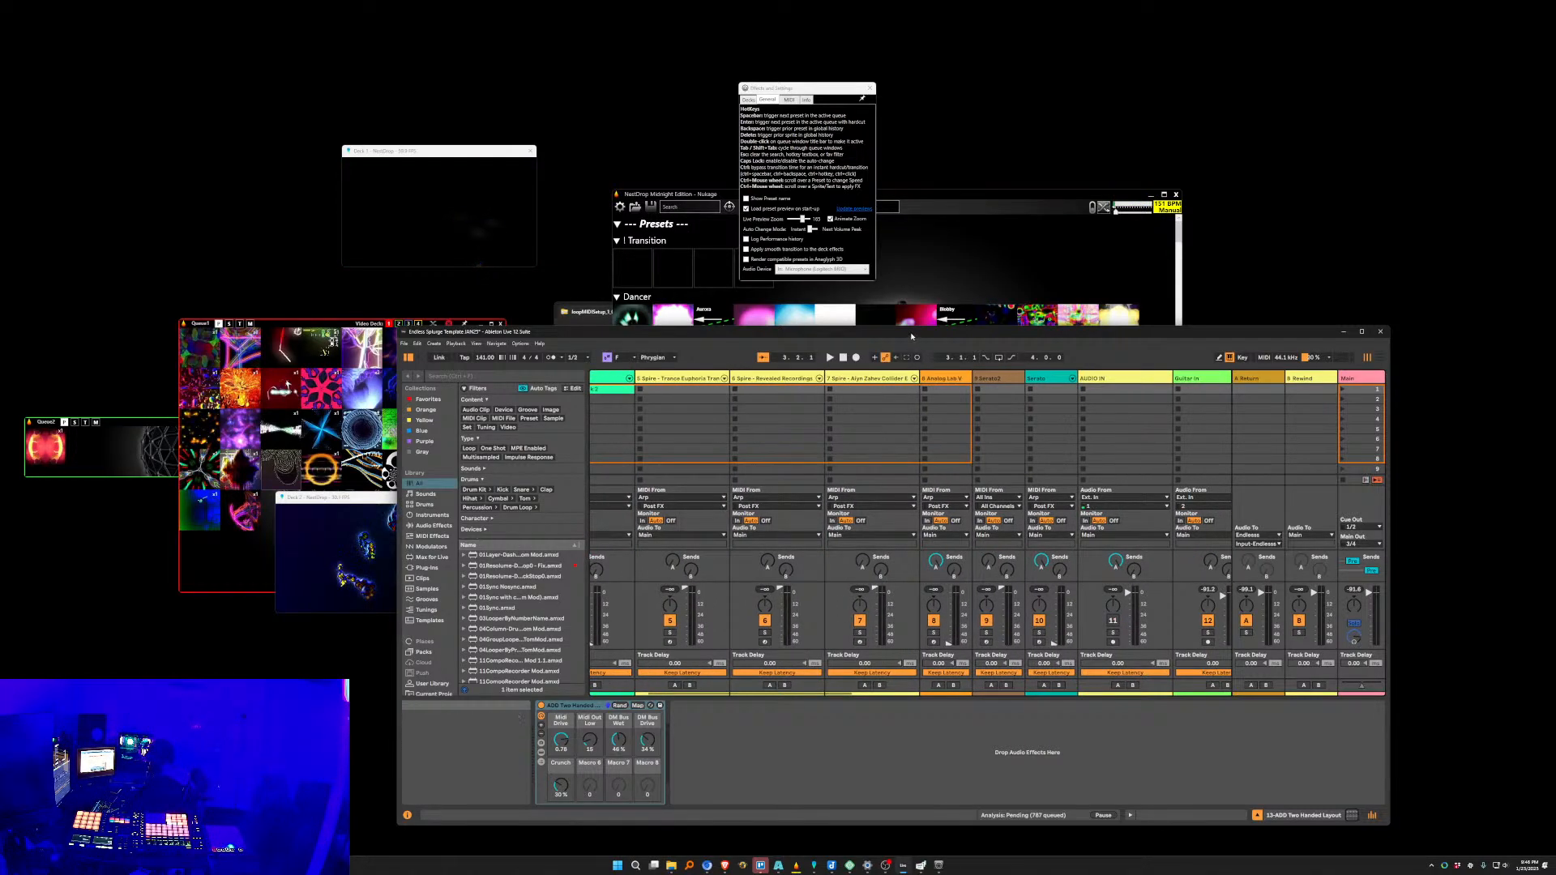
drag(912, 328, 913, 104)
Insert a new MIDI track after the Mix to SC track and name it NestDrop.
scroll(804, 308, right, 11)
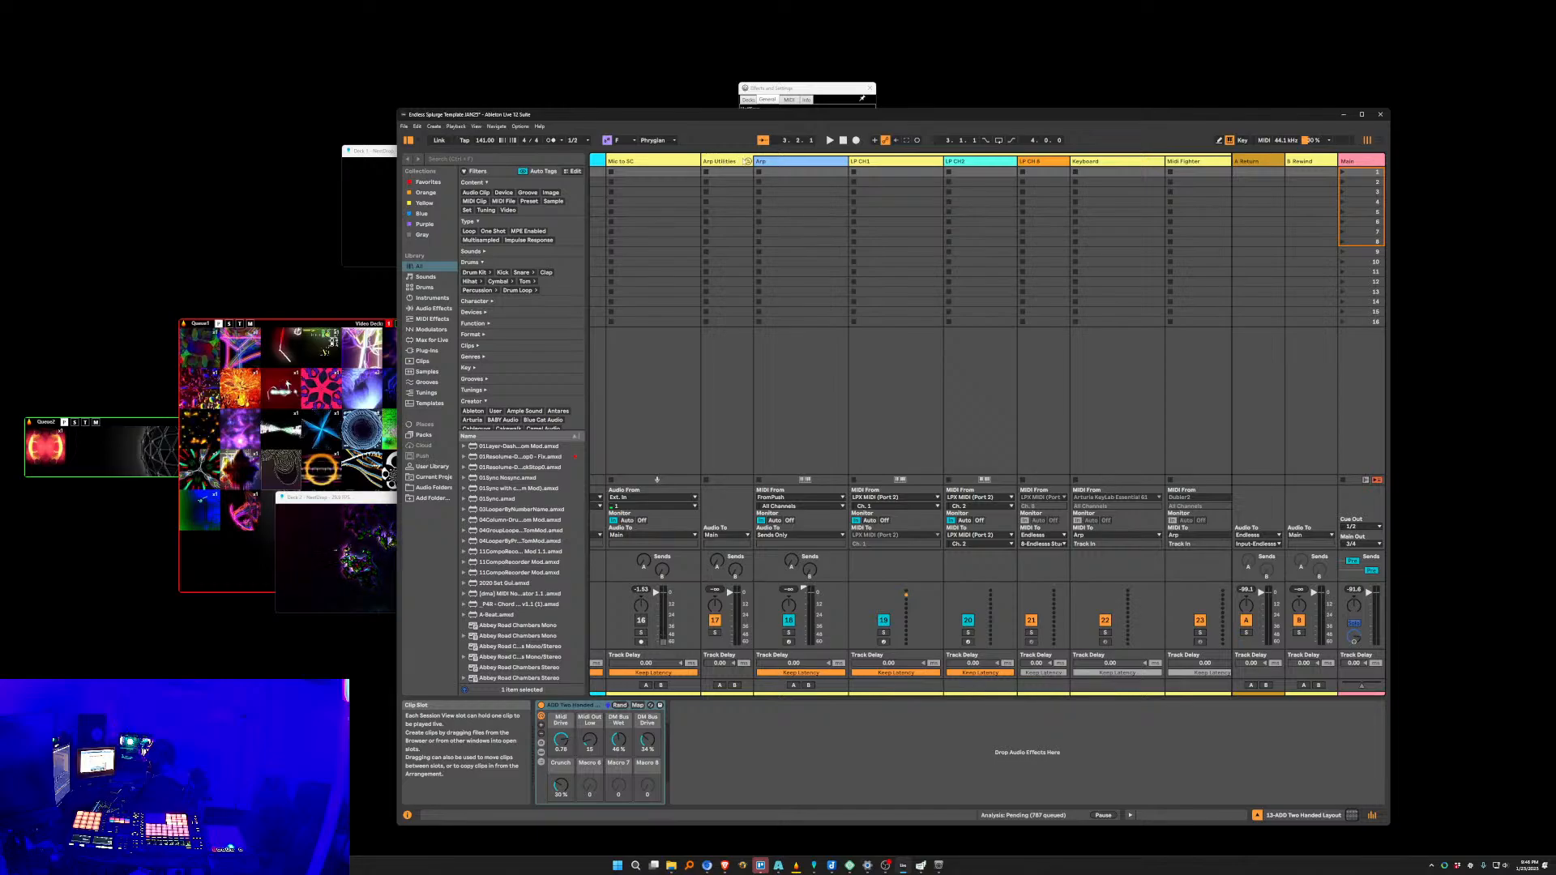
scroll(799, 200, left, 4)
scroll(903, 261, left, 1)
scroll(835, 272, right, 1)
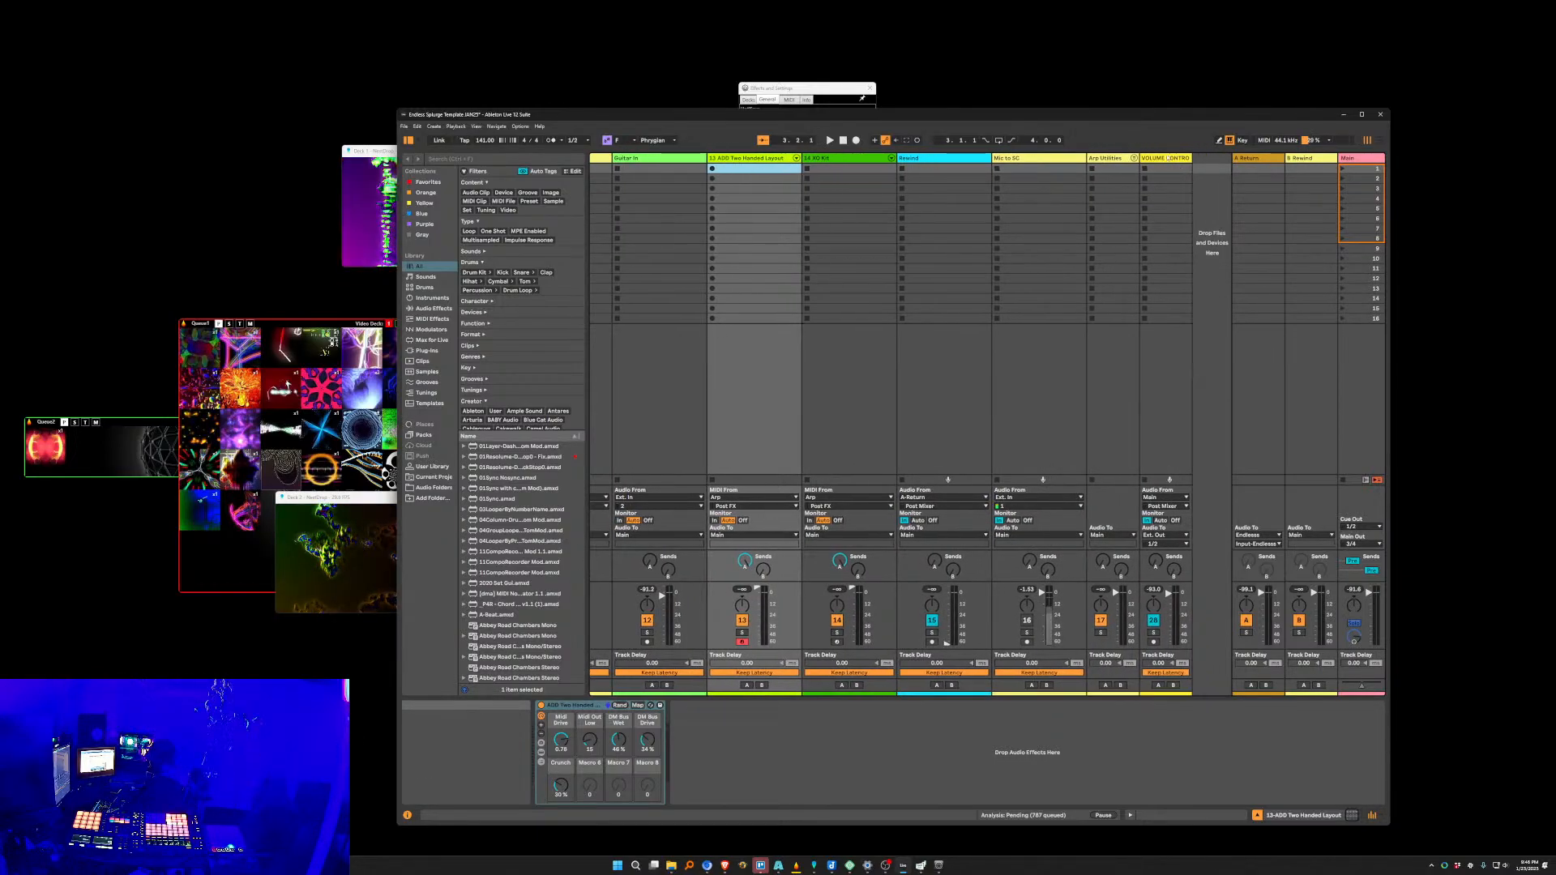
click(1028, 159)
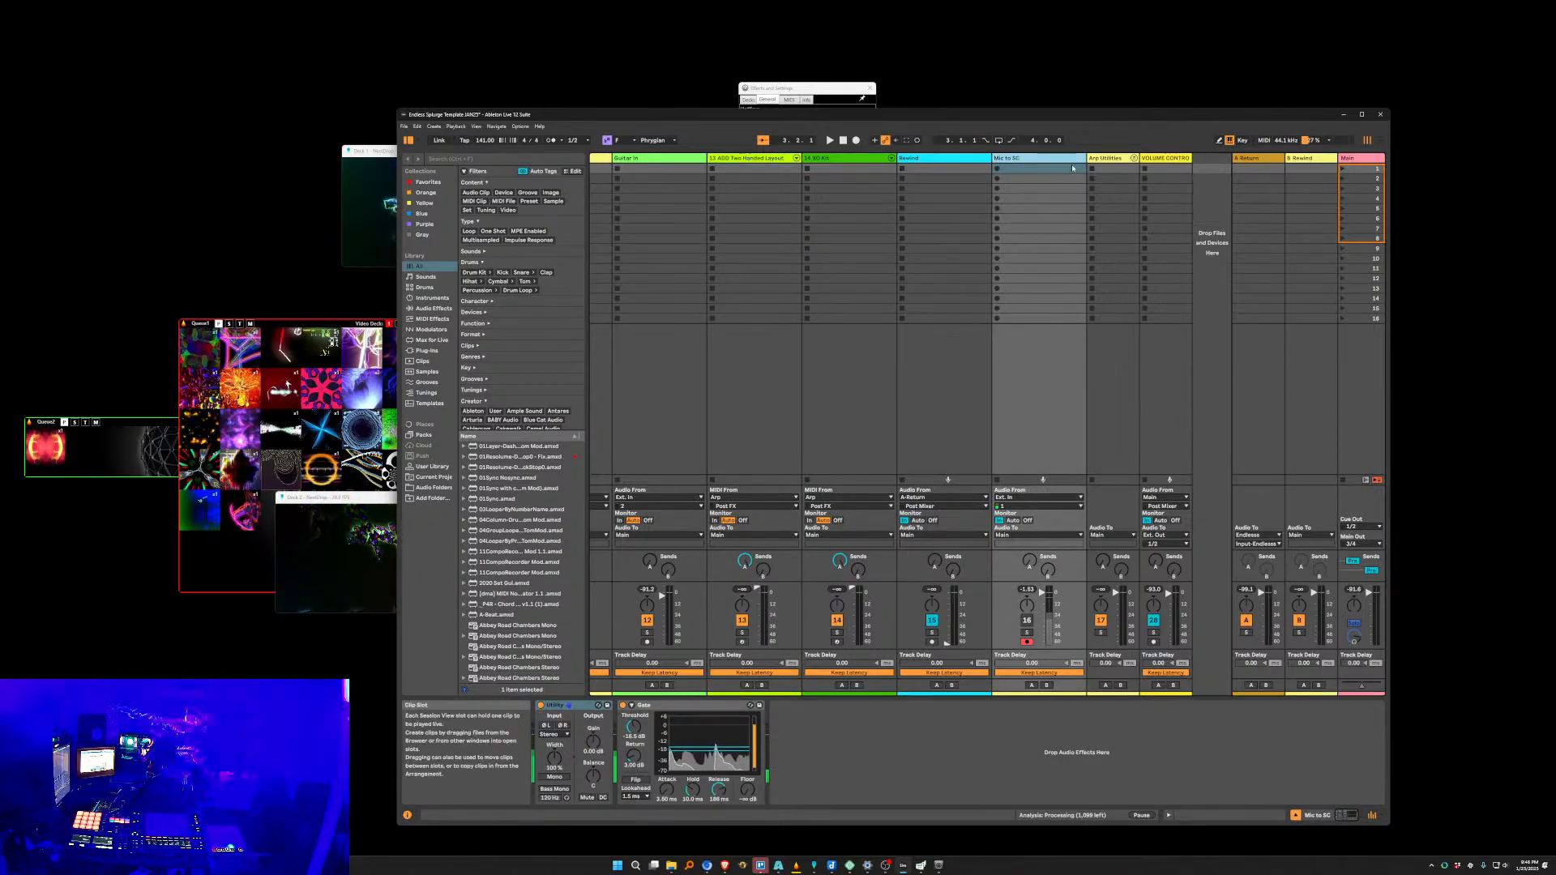
key(ctrl+shift+t)
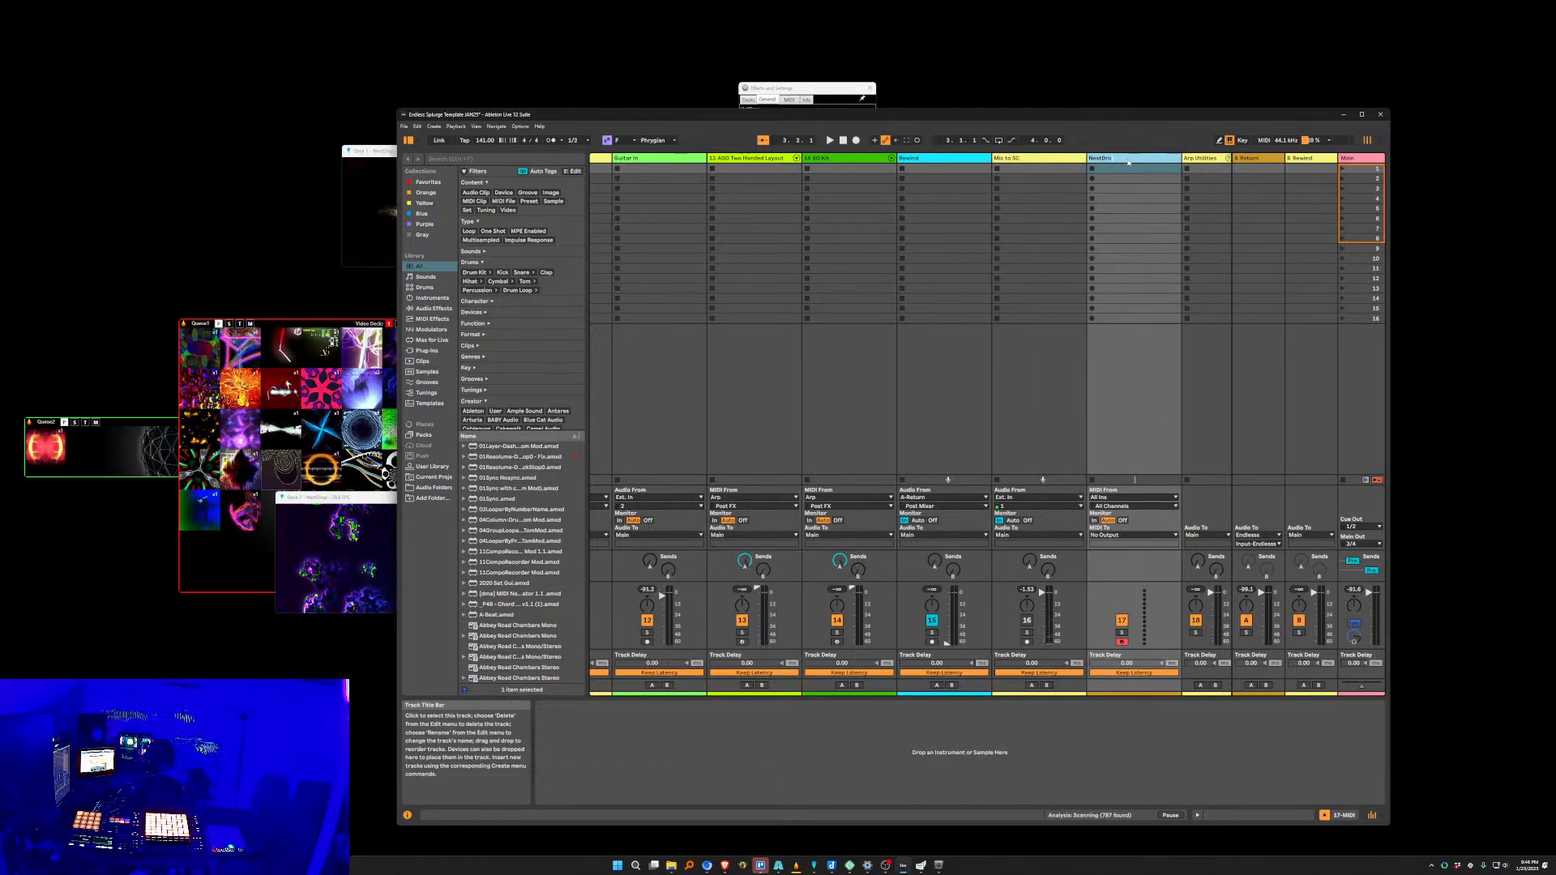
Route the NestDrop track's MIDI output to the NestDrop port on Ch. 1.
click(1127, 537)
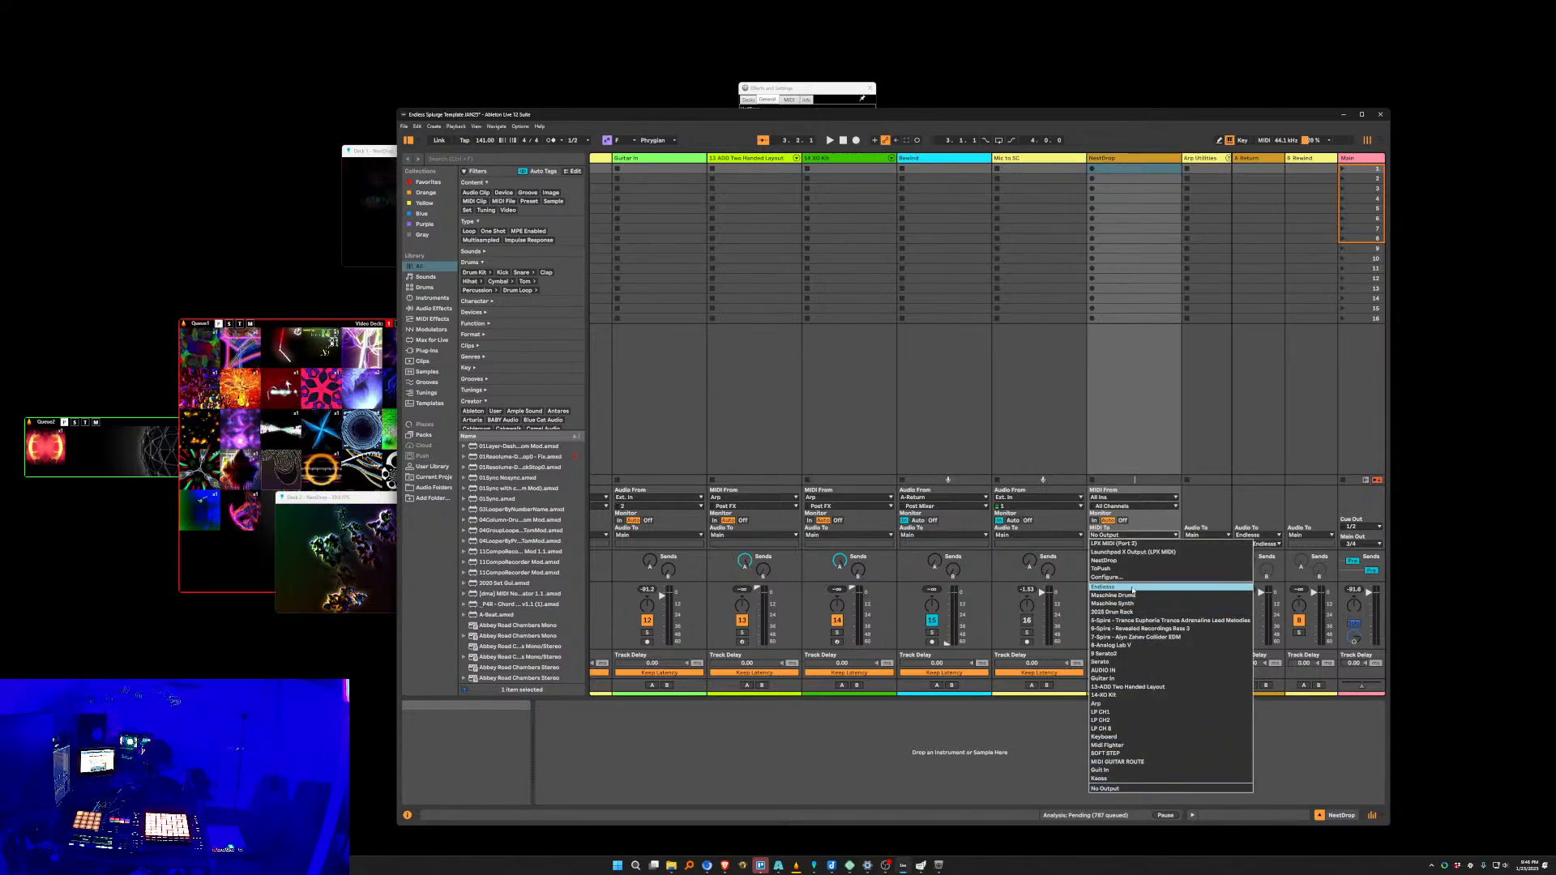
click(1127, 560)
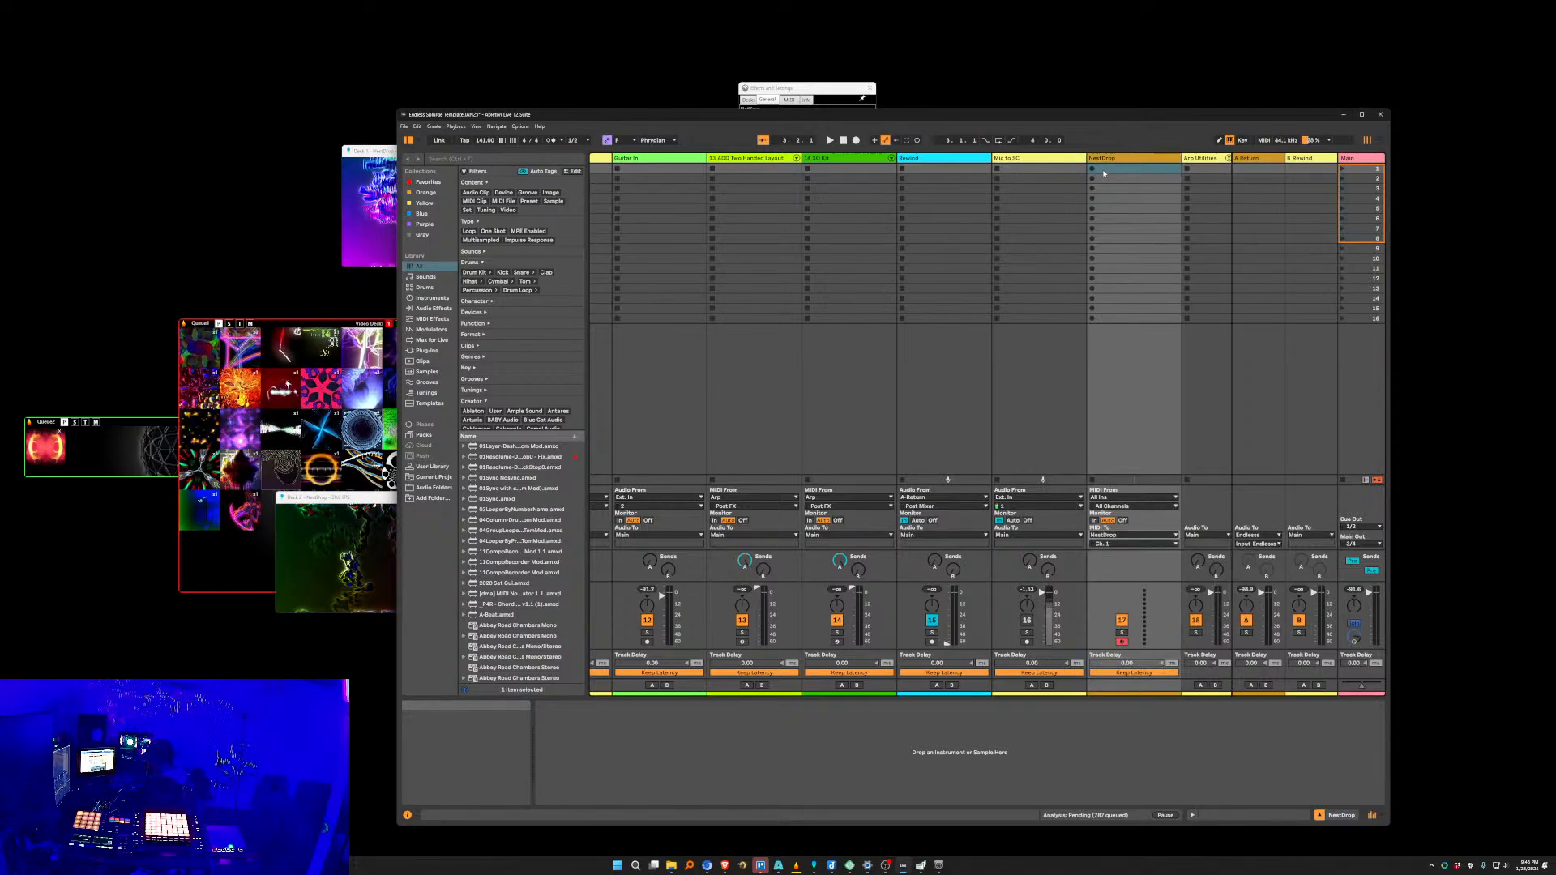
click(1113, 545)
click(1115, 552)
Create an empty MIDI clip in the NestDrop track's first slot and add a C-2 note at its start.
key(ctrl+shift+m)
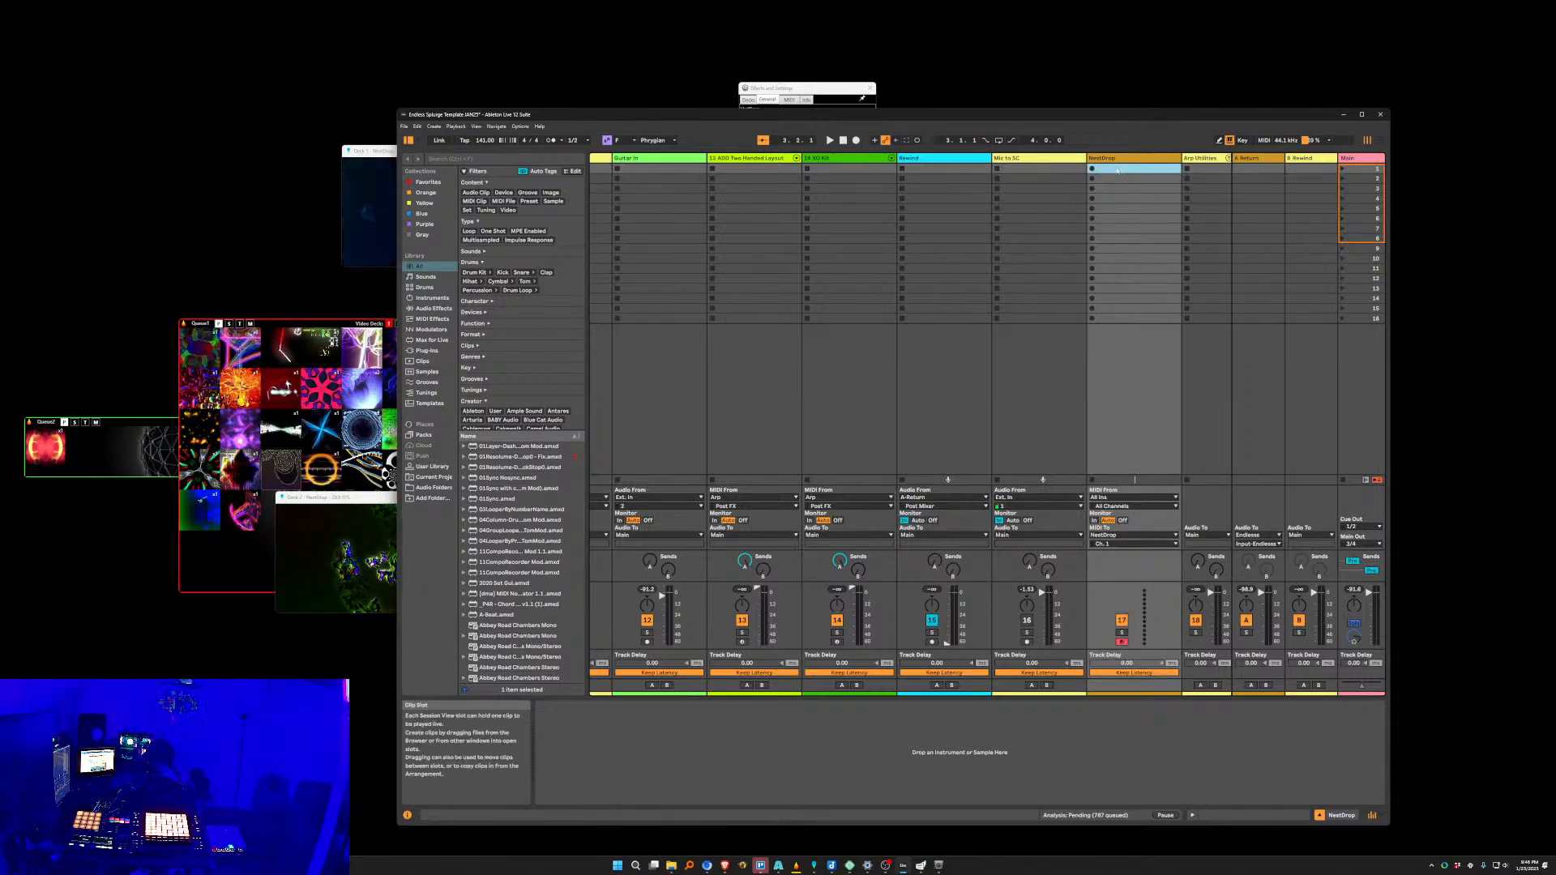
scroll(720, 607, down, 10)
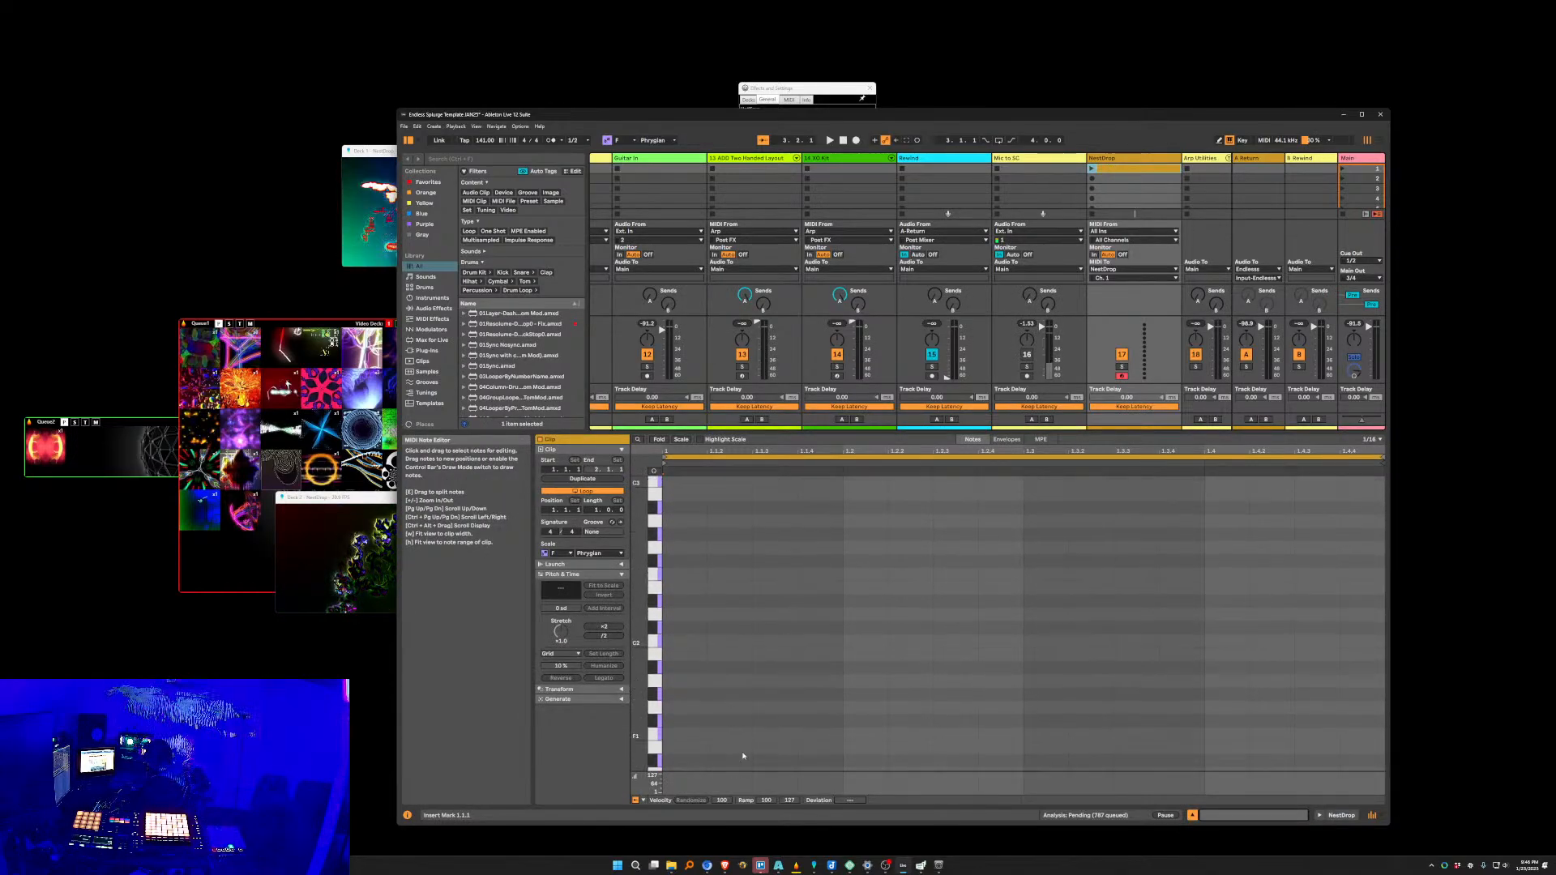
scroll(746, 754, down, 5)
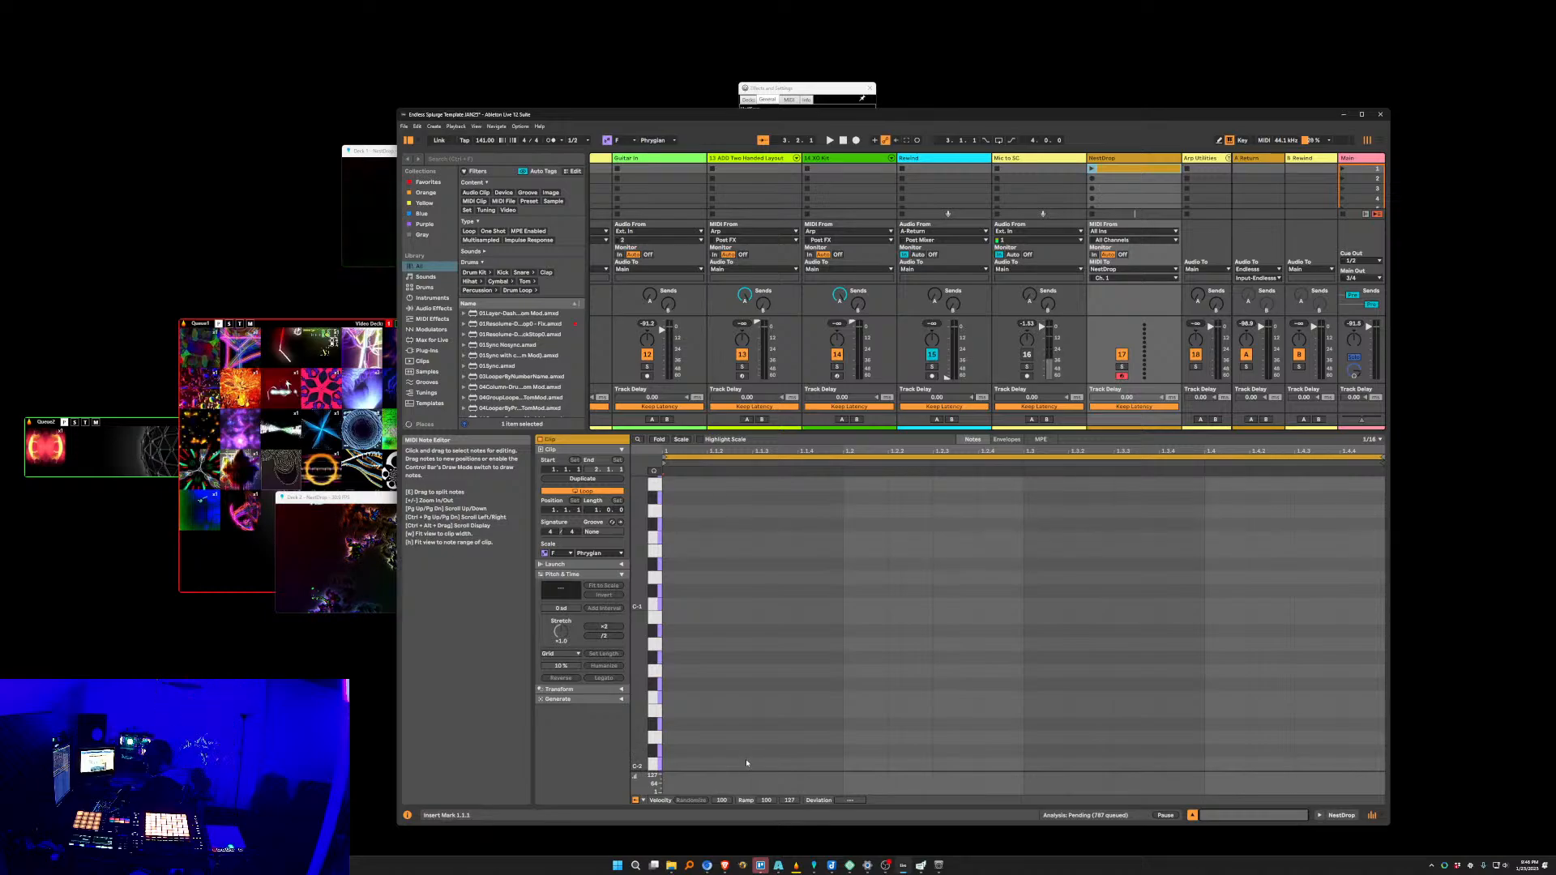
double_click(666, 765)
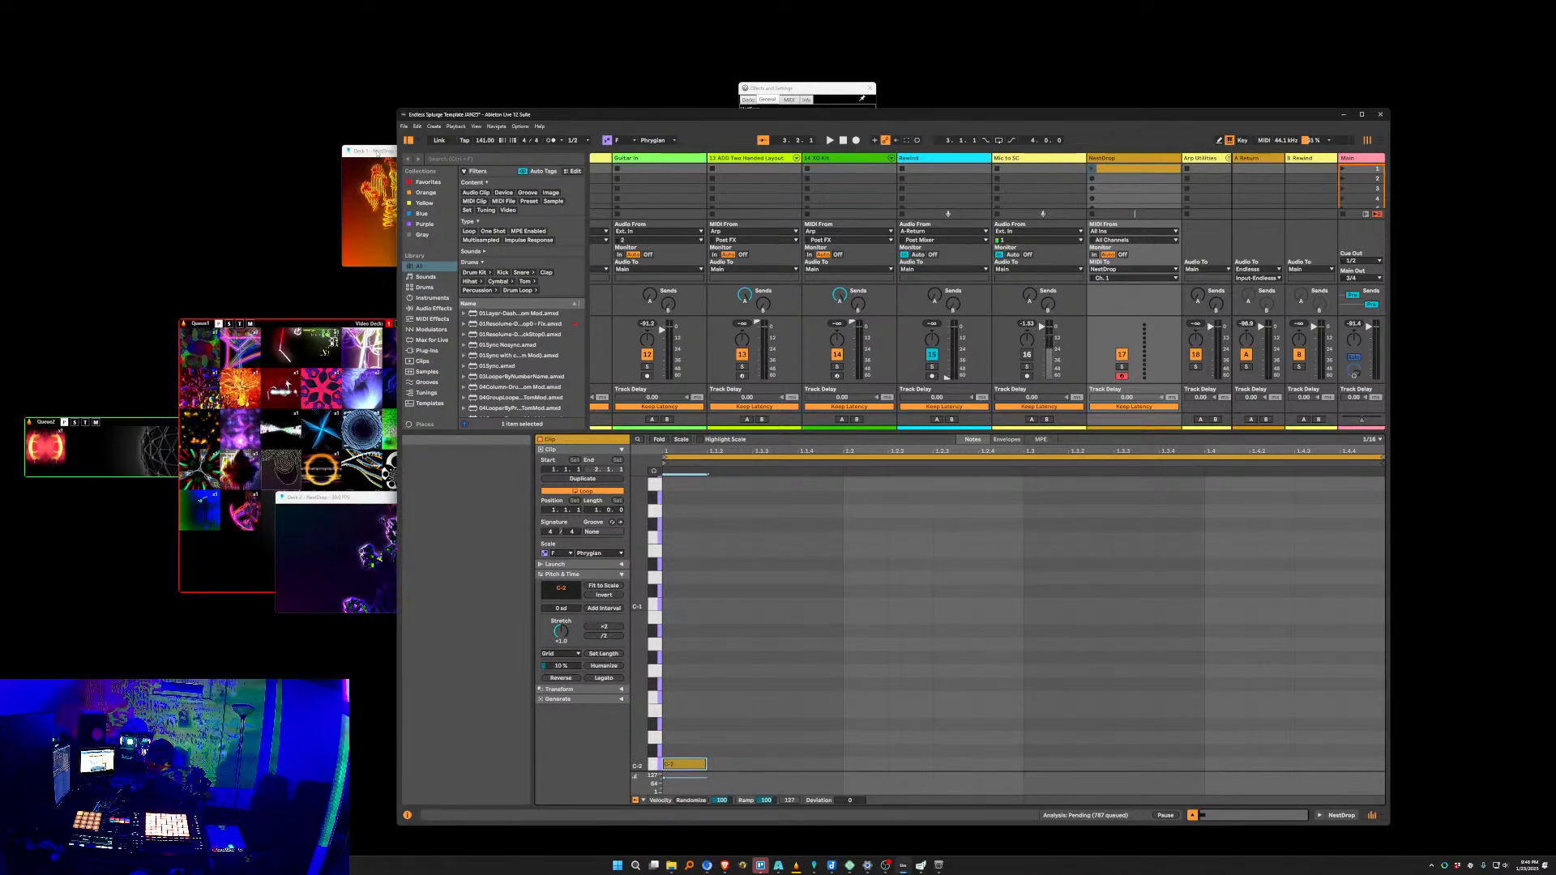
Duplicate the clip into the three slots below it, raising each copy's note by one semitone, from Db-2 up to Eb-2.
click(1122, 169)
key(ctrl+d)
drag(679, 764, 680, 751)
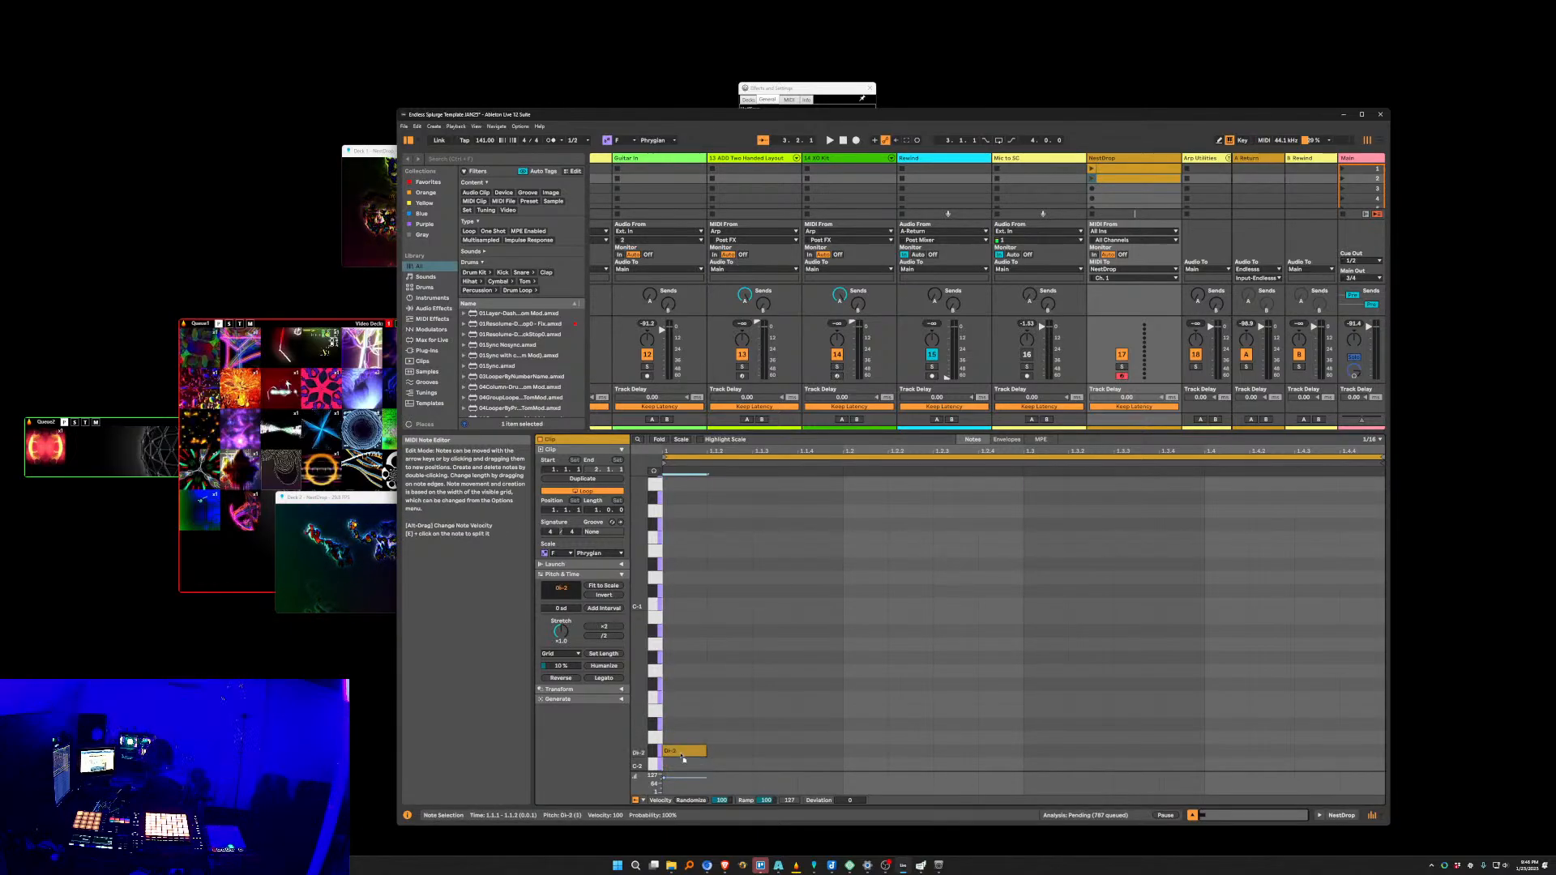
click(1111, 180)
key(ctrl+d)
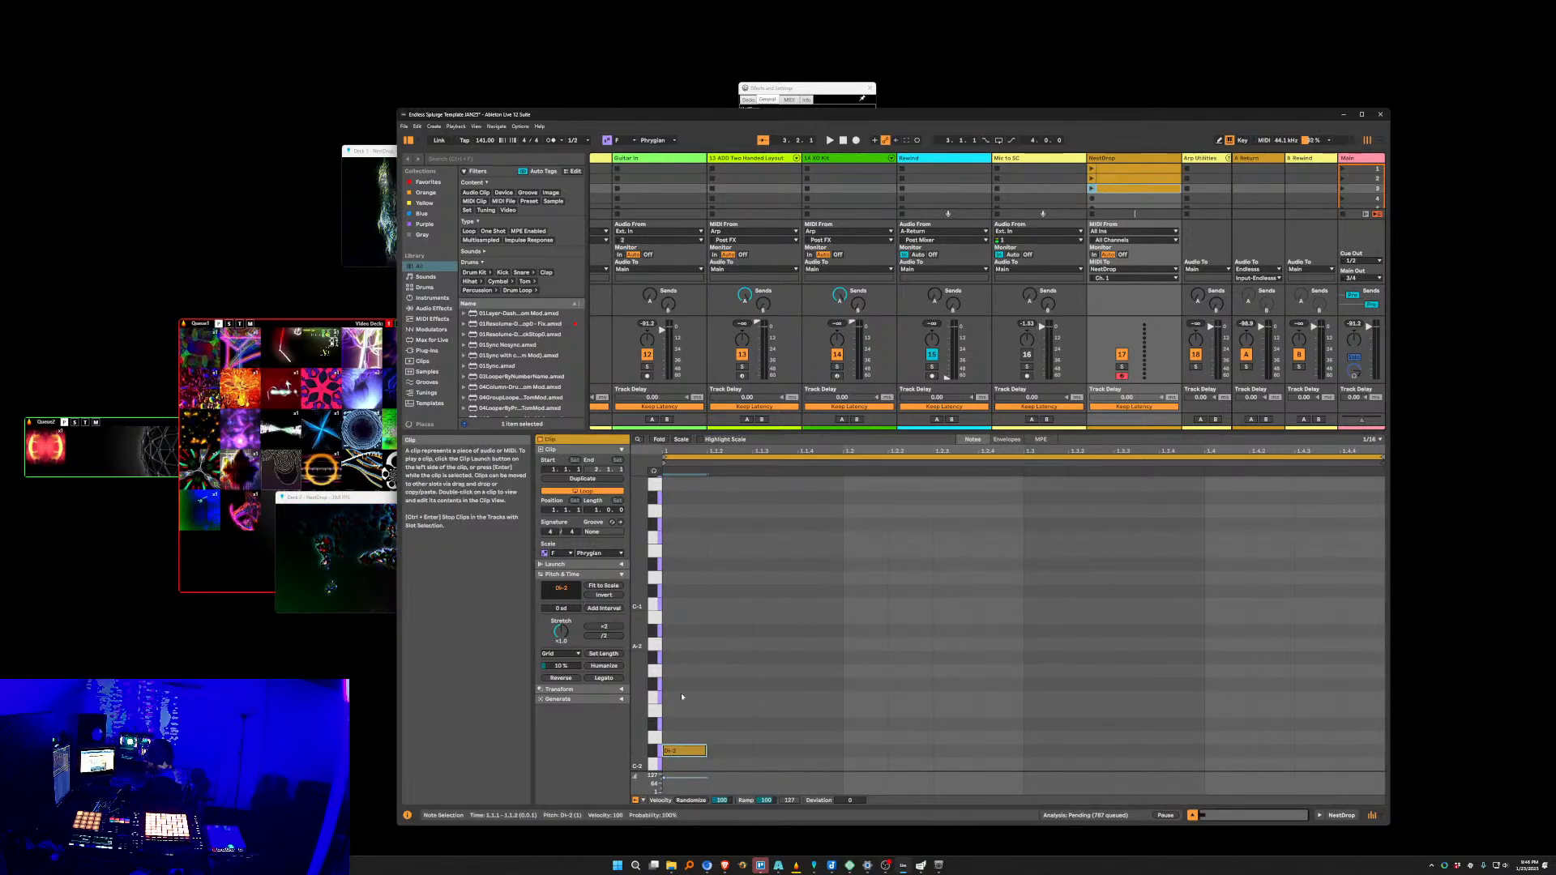
drag(679, 751, 679, 737)
click(1115, 189)
key(ctrl+d)
click(672, 759)
drag(681, 738, 681, 726)
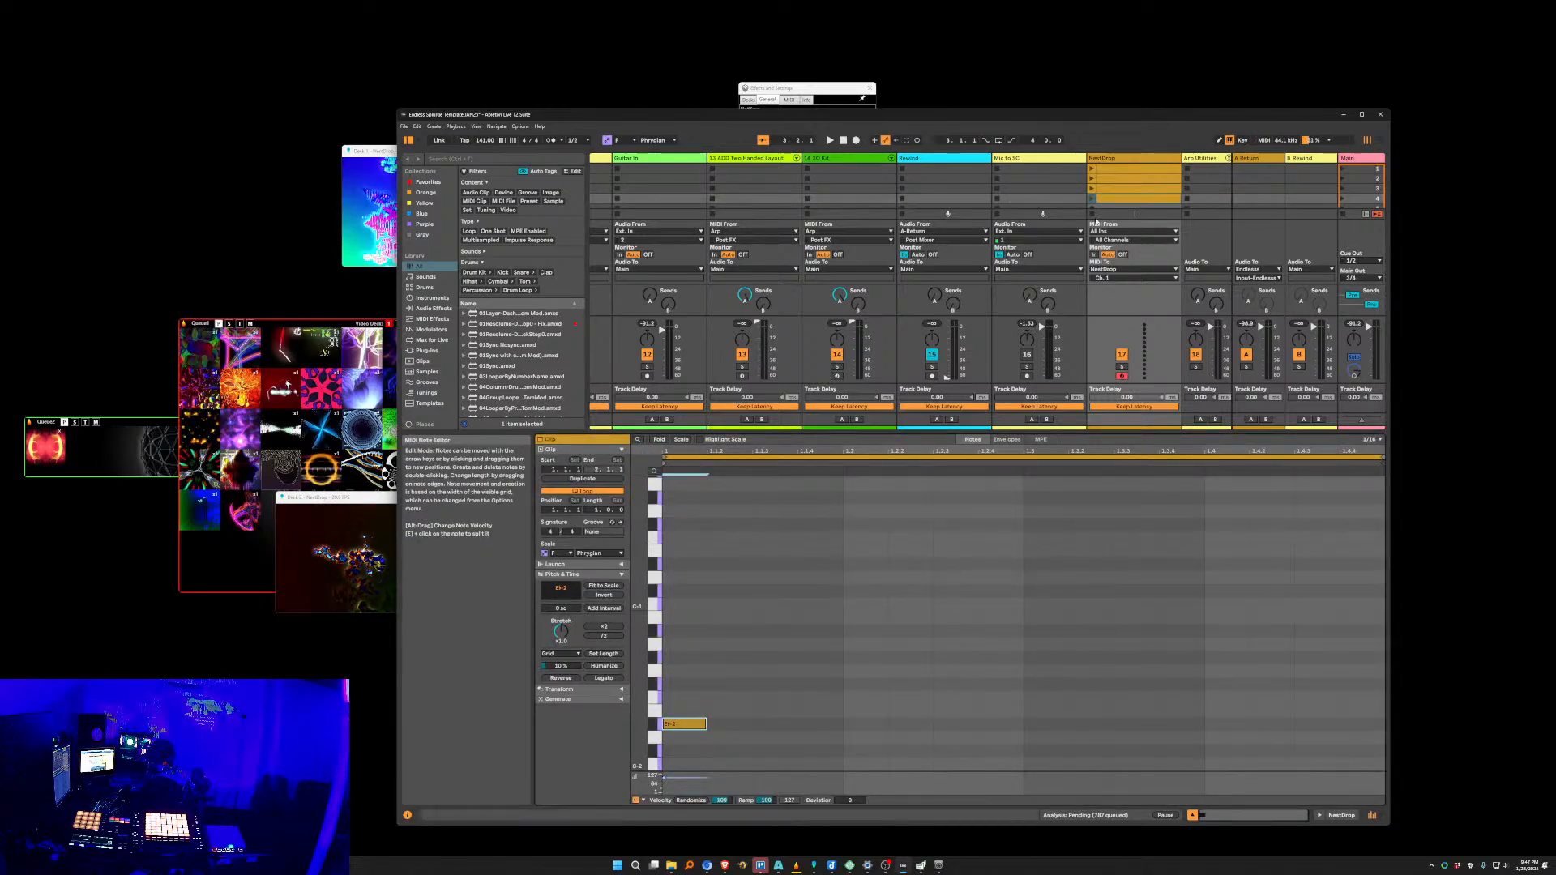
Reduce the clip editor's height to show more Session View slots and bring the Arp tracks beside NestDrop into view.
scroll(1095, 205, down, 2)
drag(1054, 432, 1054, 525)
scroll(1193, 203, right, 5)
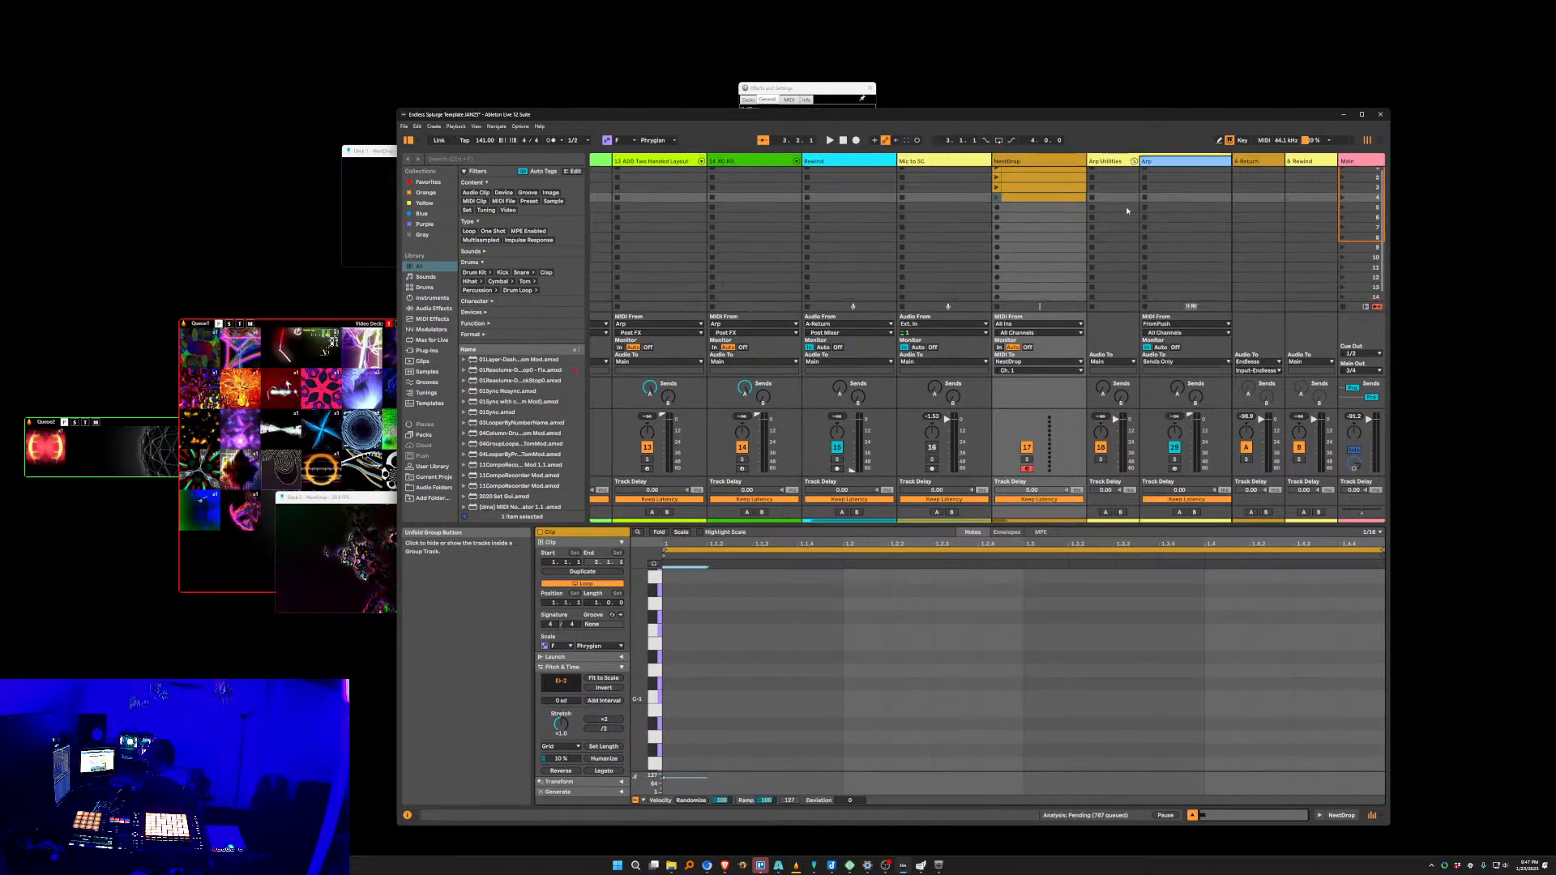
Set the SOFT STEP track's MIDI input to Midi Captain-MIDI.
scroll(944, 195, right, 1)
scroll(1091, 253, right, 5)
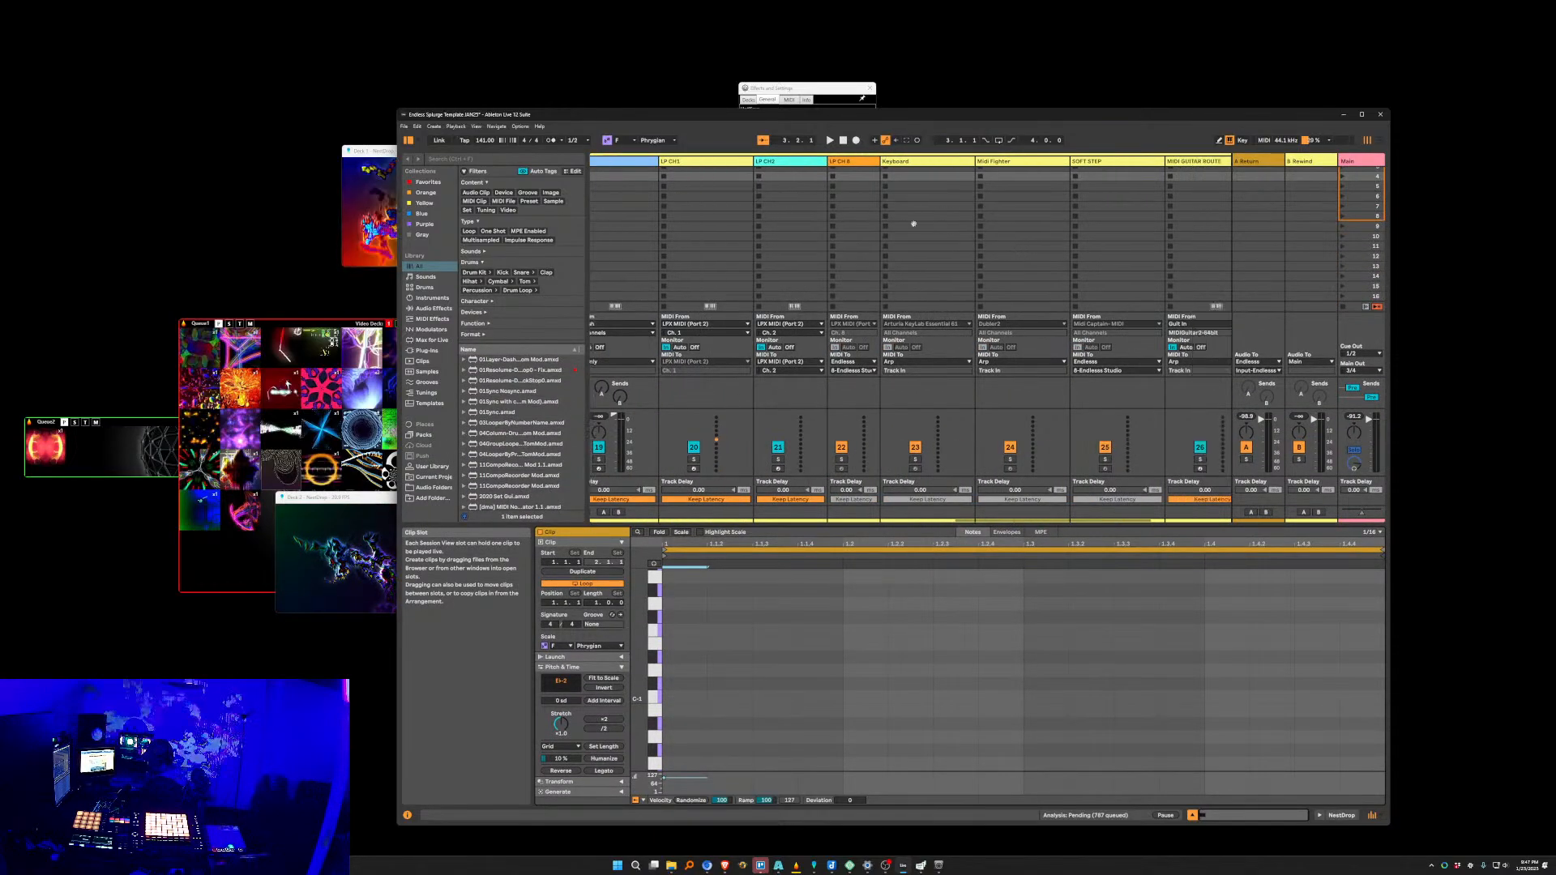
click(952, 324)
click(948, 409)
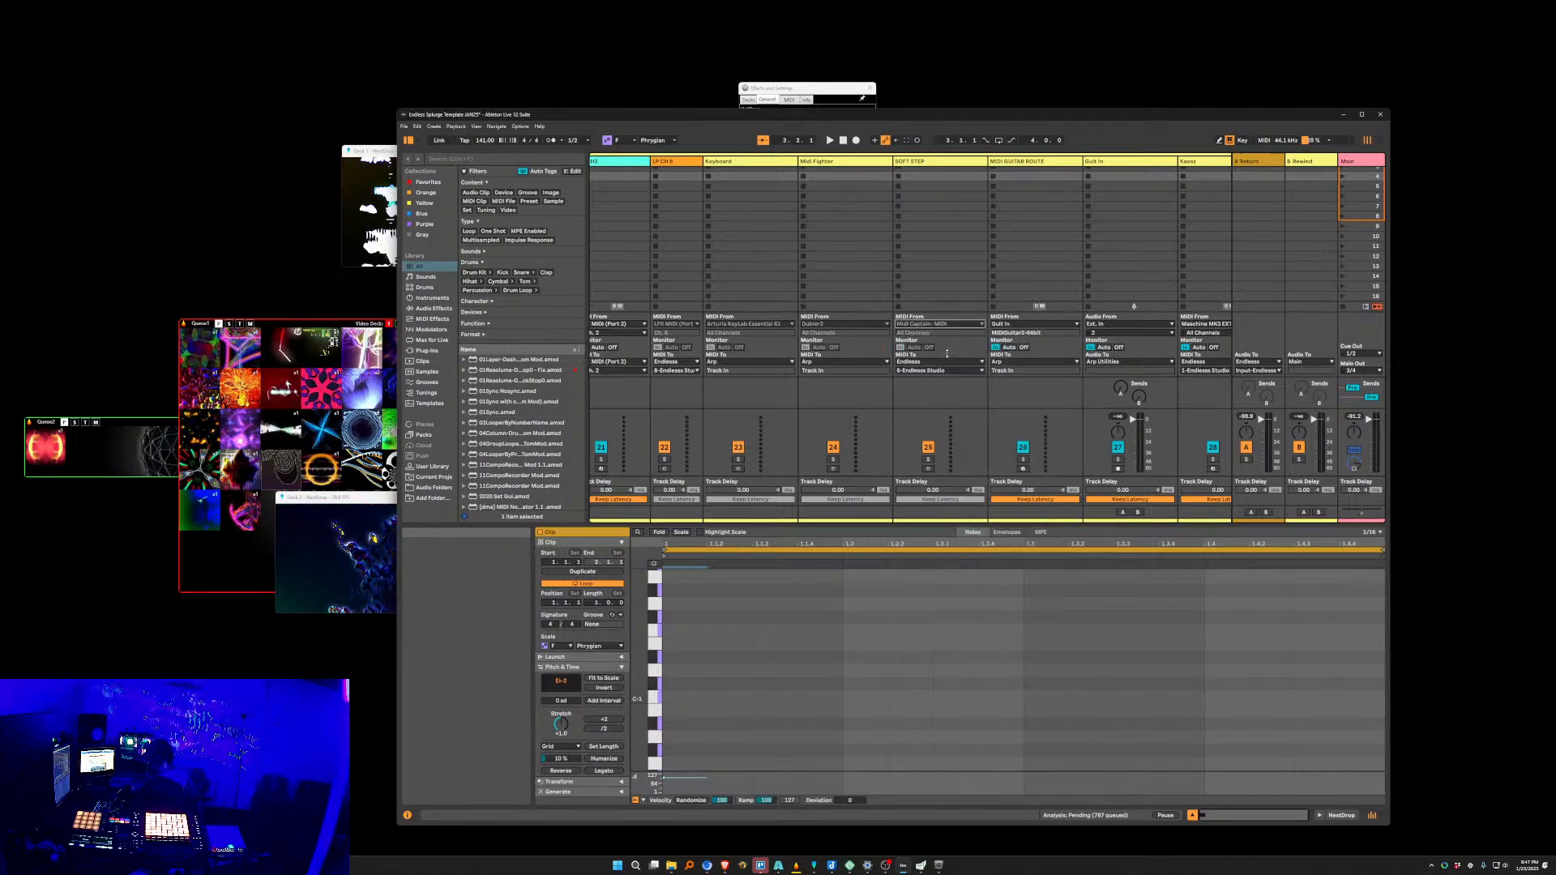
Widen the LP CH 8 track and set its MIDI input to LPX MIDI (Port 2) on All Channels.
scroll(1141, 254, left, 4)
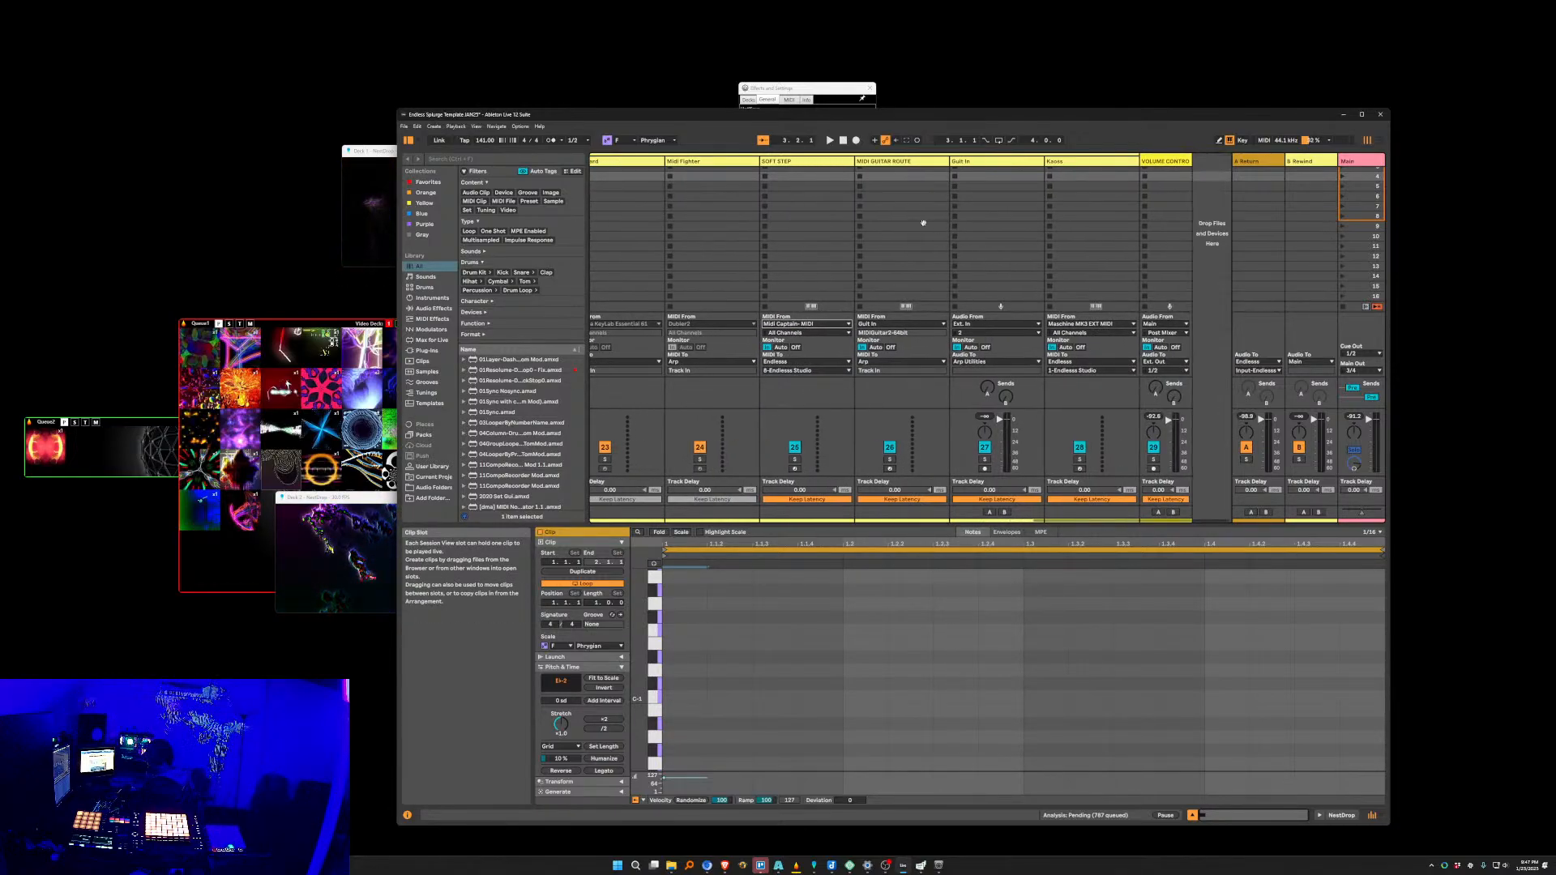
scroll(910, 294, left, 1)
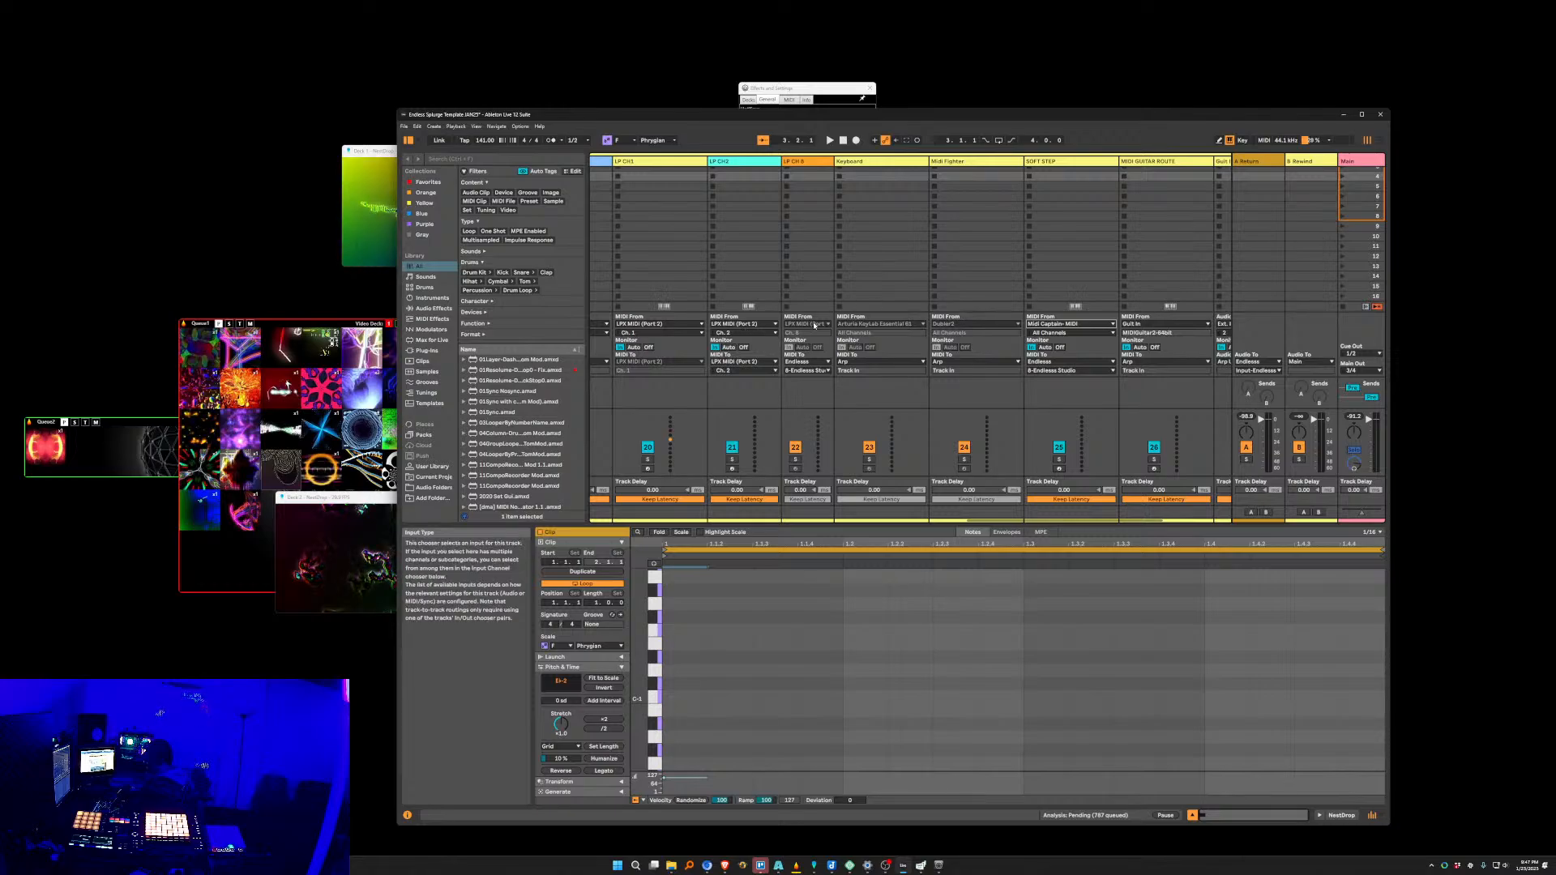
click(812, 325)
click(814, 325)
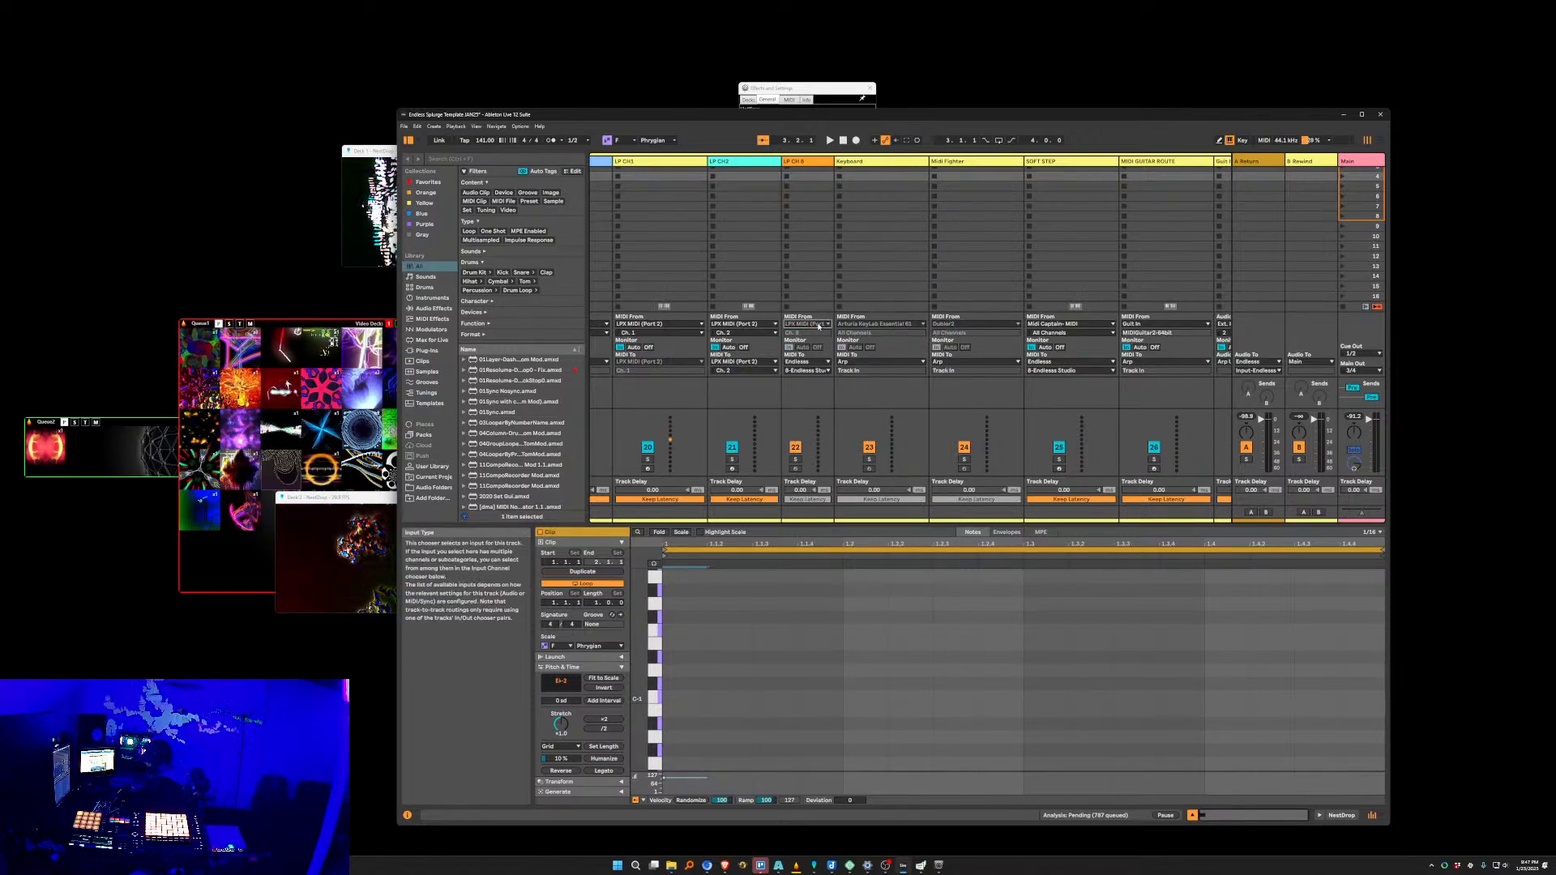
drag(834, 162, 867, 210)
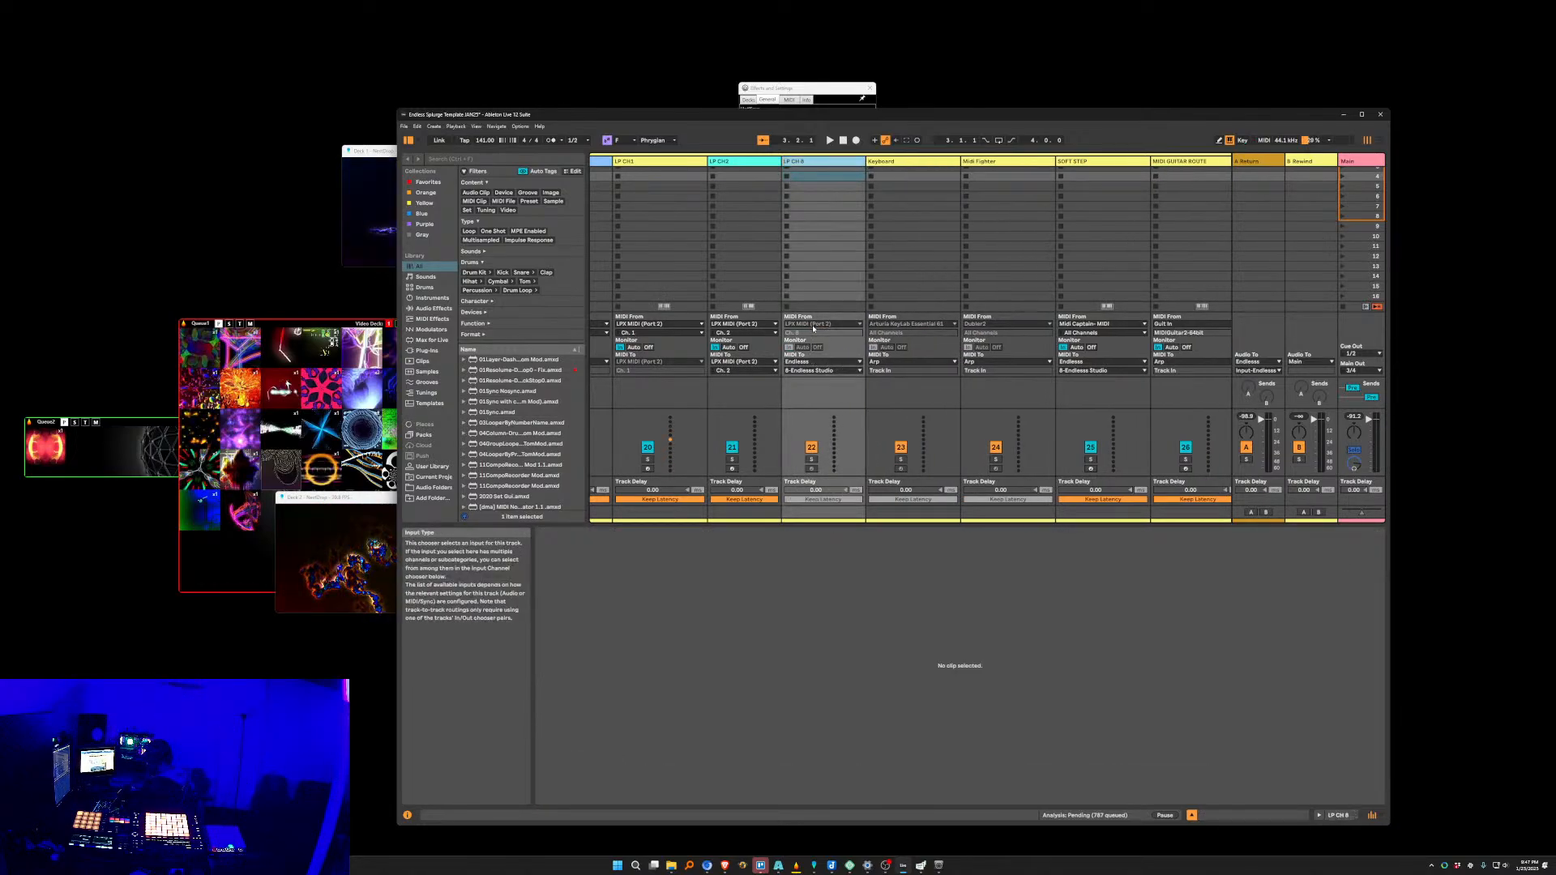
click(817, 325)
click(826, 384)
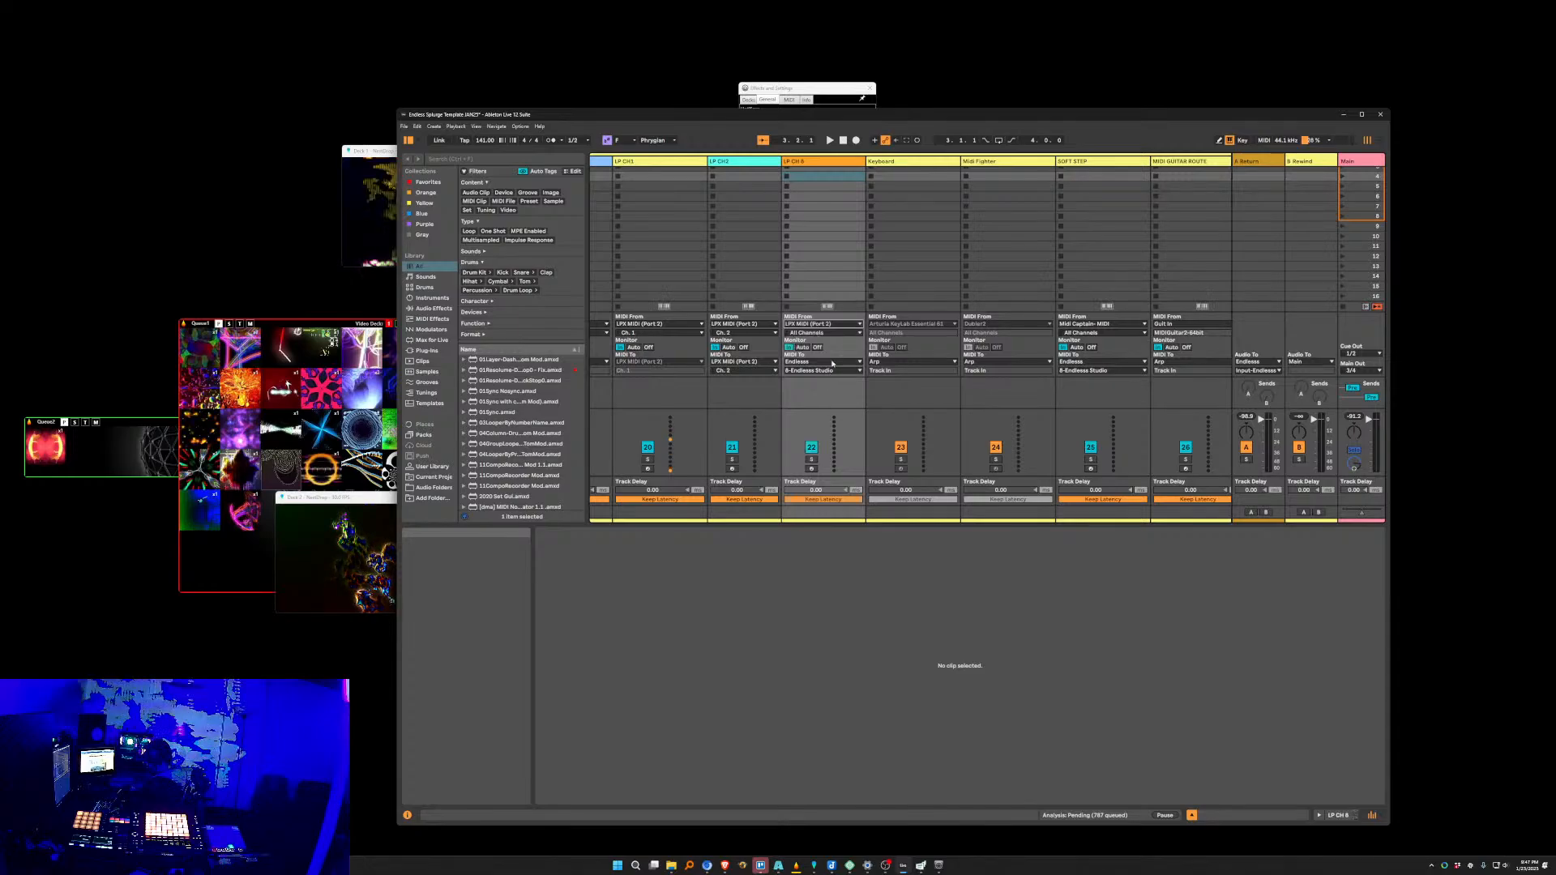
Route the LP CH1 track's MIDI output to LPX MIDI (Port 2) on Ch. 1.
scroll(811, 284, left, 2)
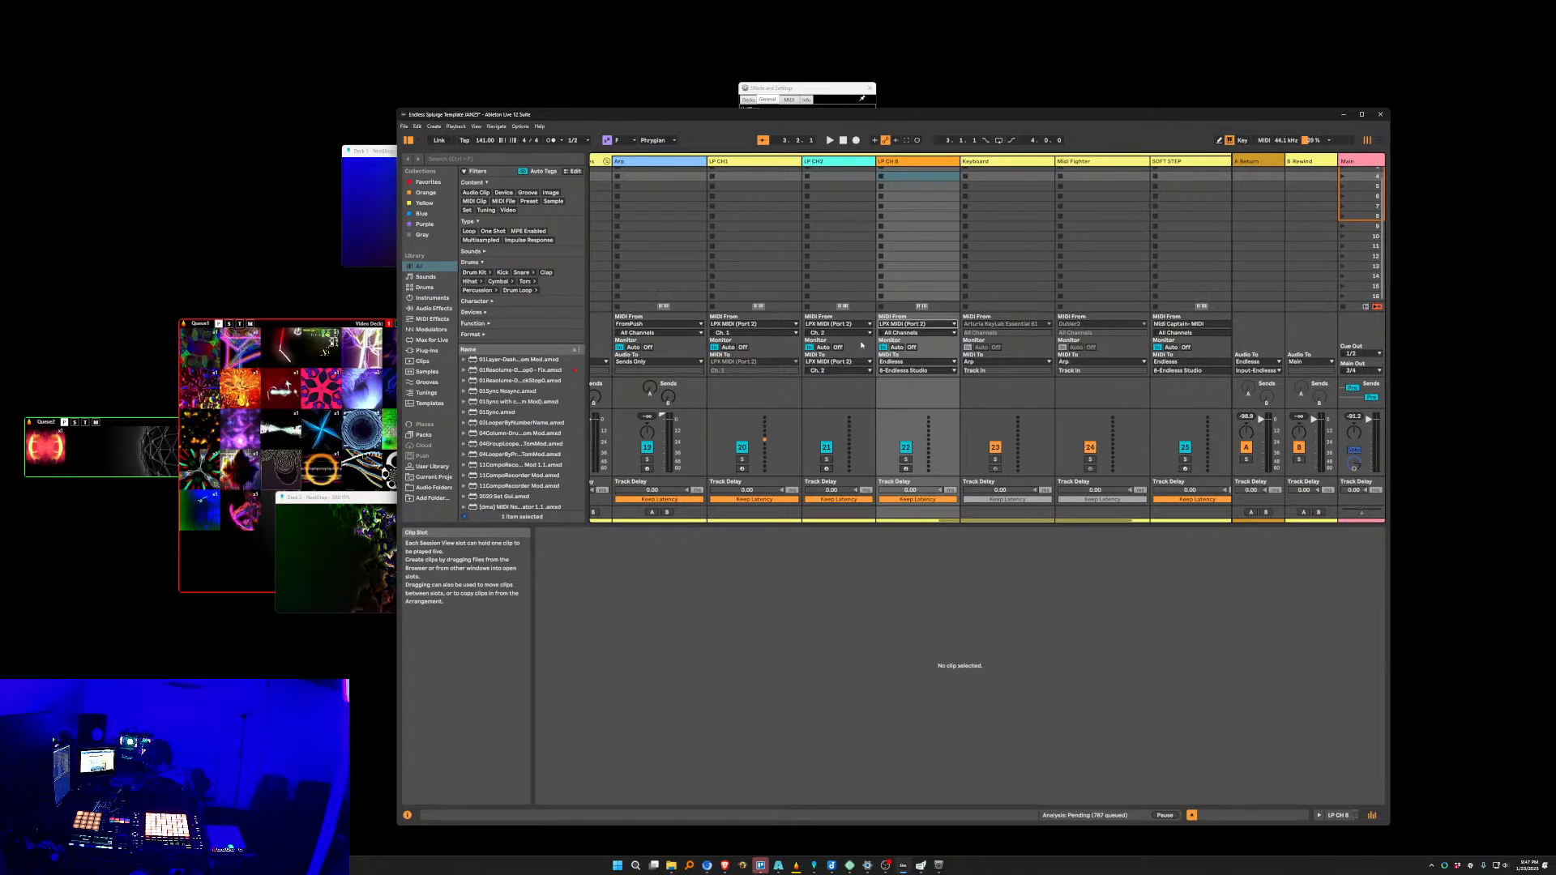
click(756, 362)
click(758, 371)
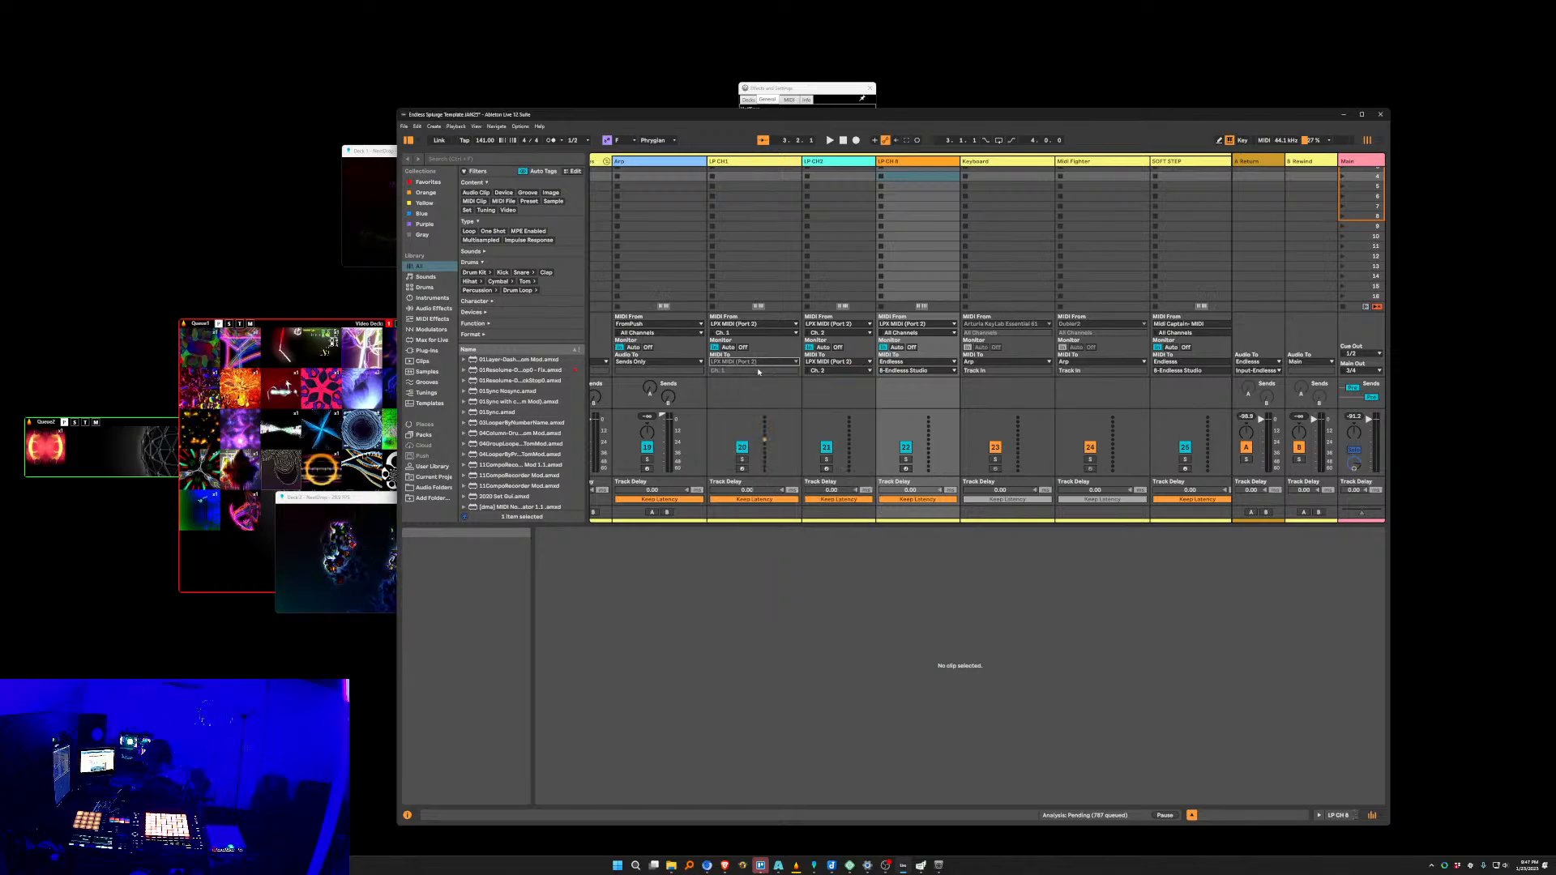
Inspect the devices on the LP CH1, LP CH2 and LP CH 8 tracks, one track after another.
scroll(786, 255, left, 1)
drag(786, 256, 862, 229)
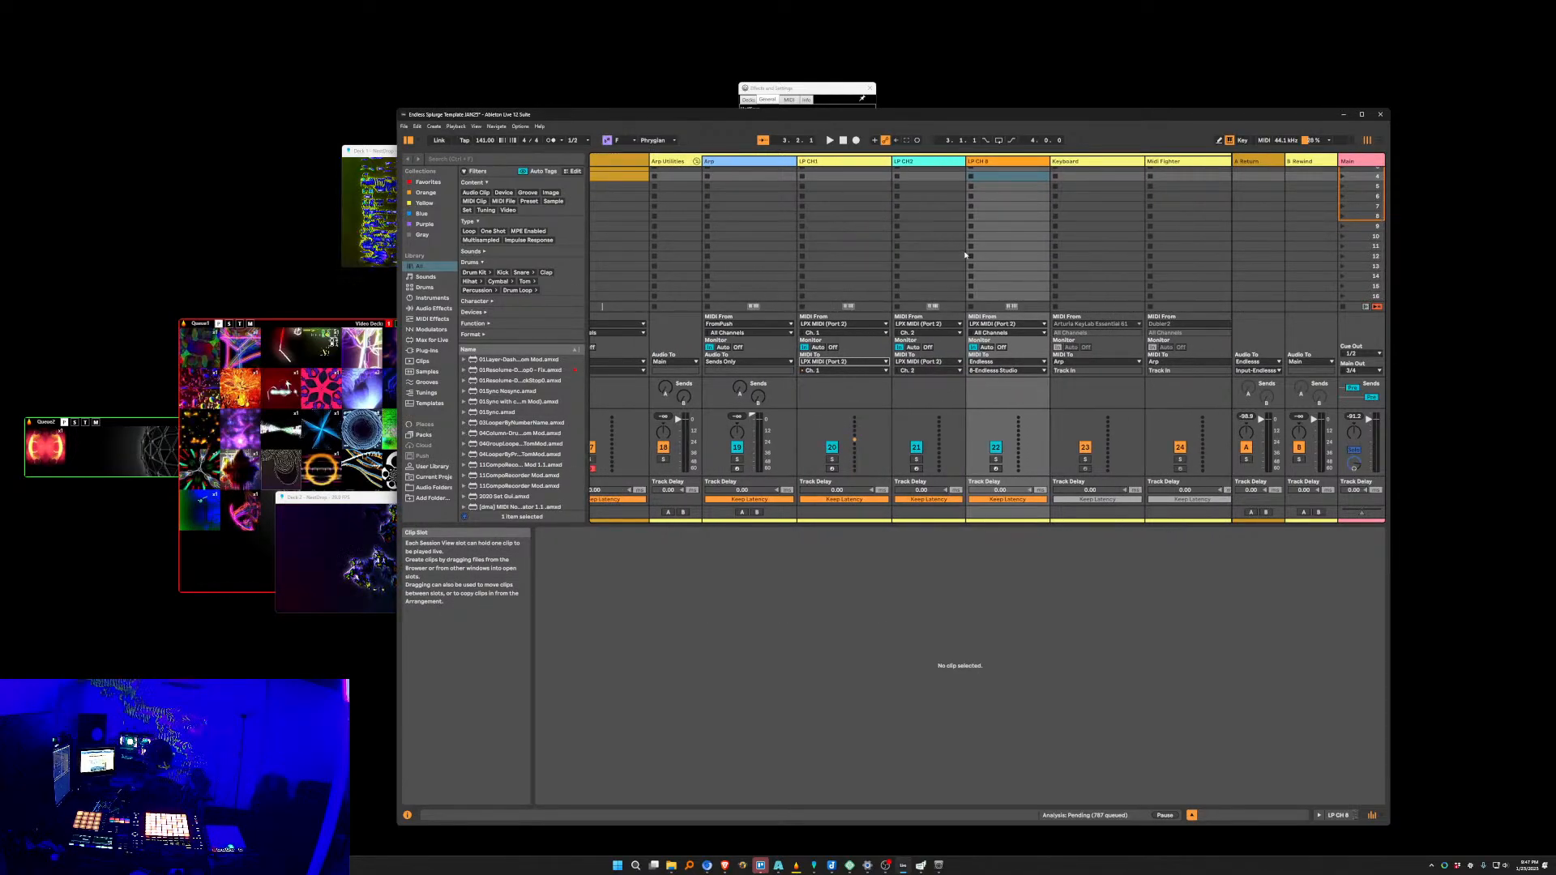
click(823, 162)
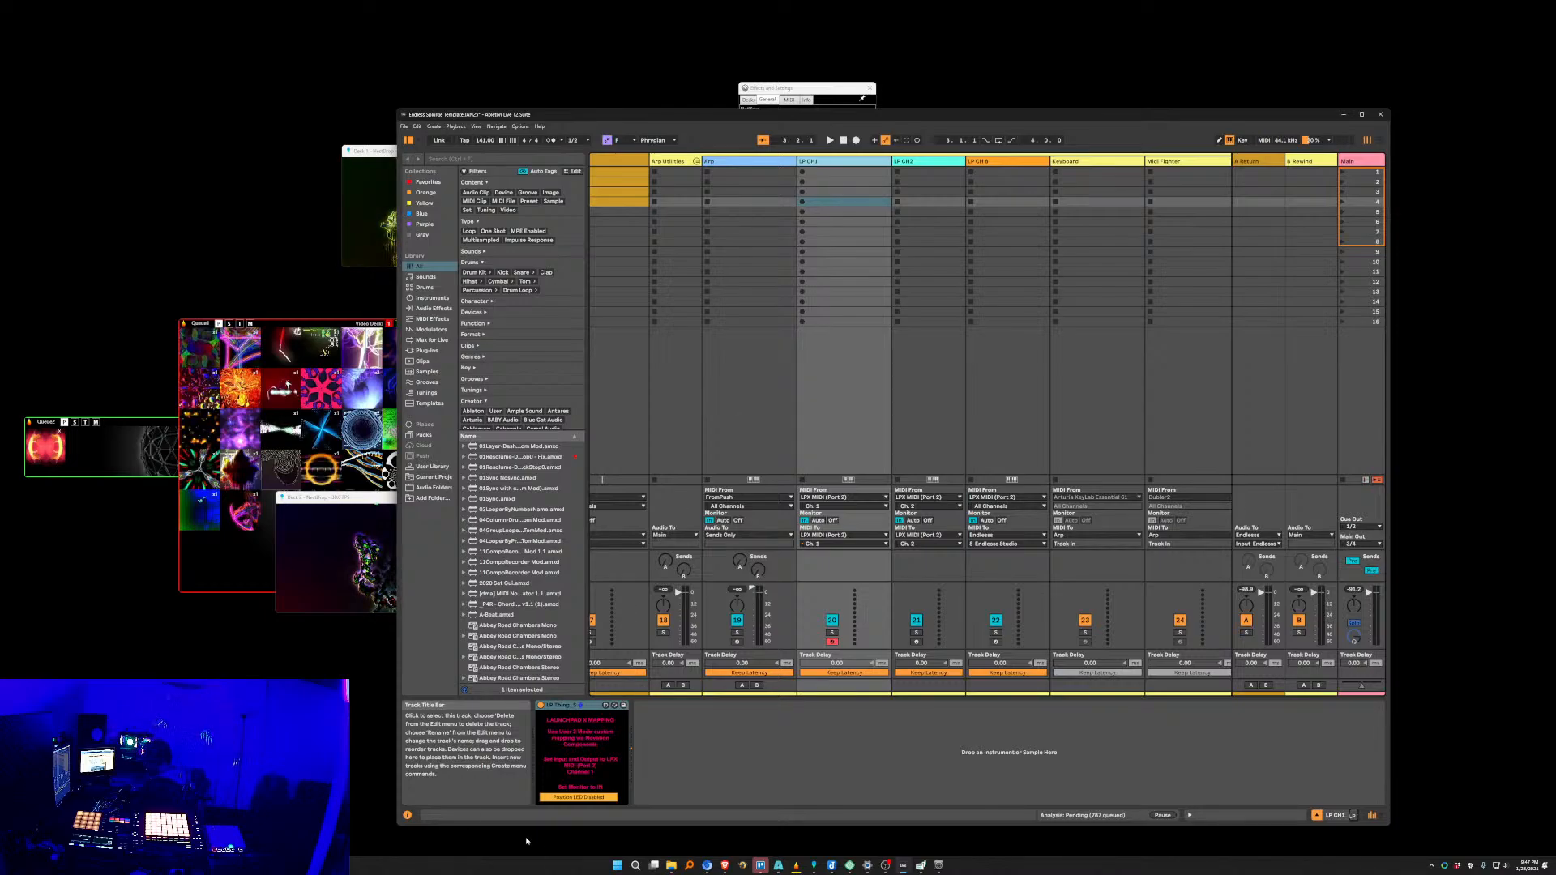
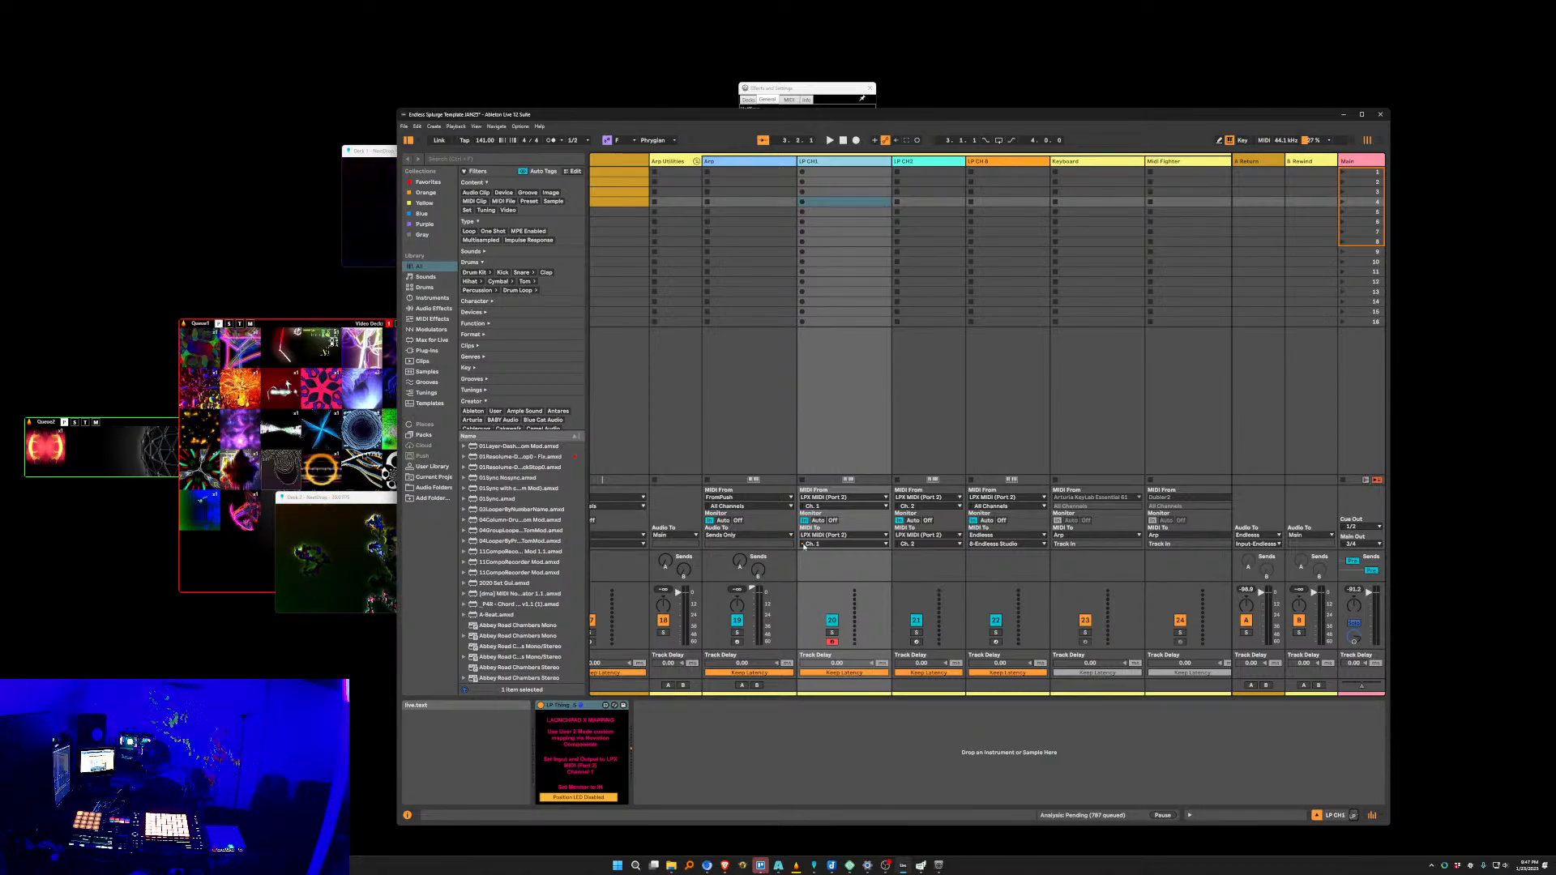
click(920, 162)
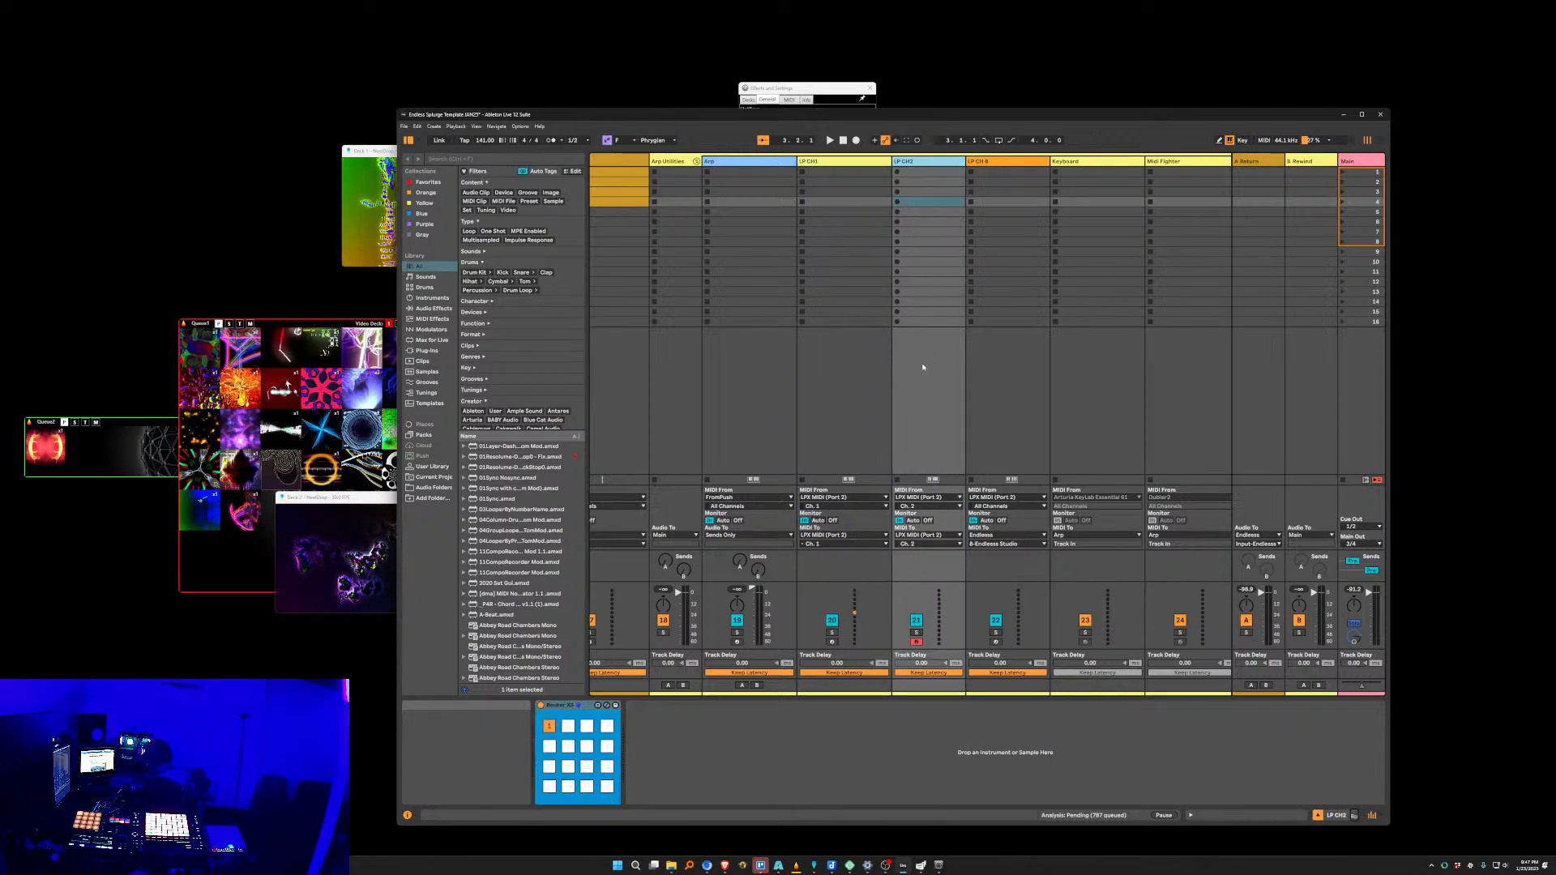
click(1000, 163)
scroll(1128, 276, right, 6)
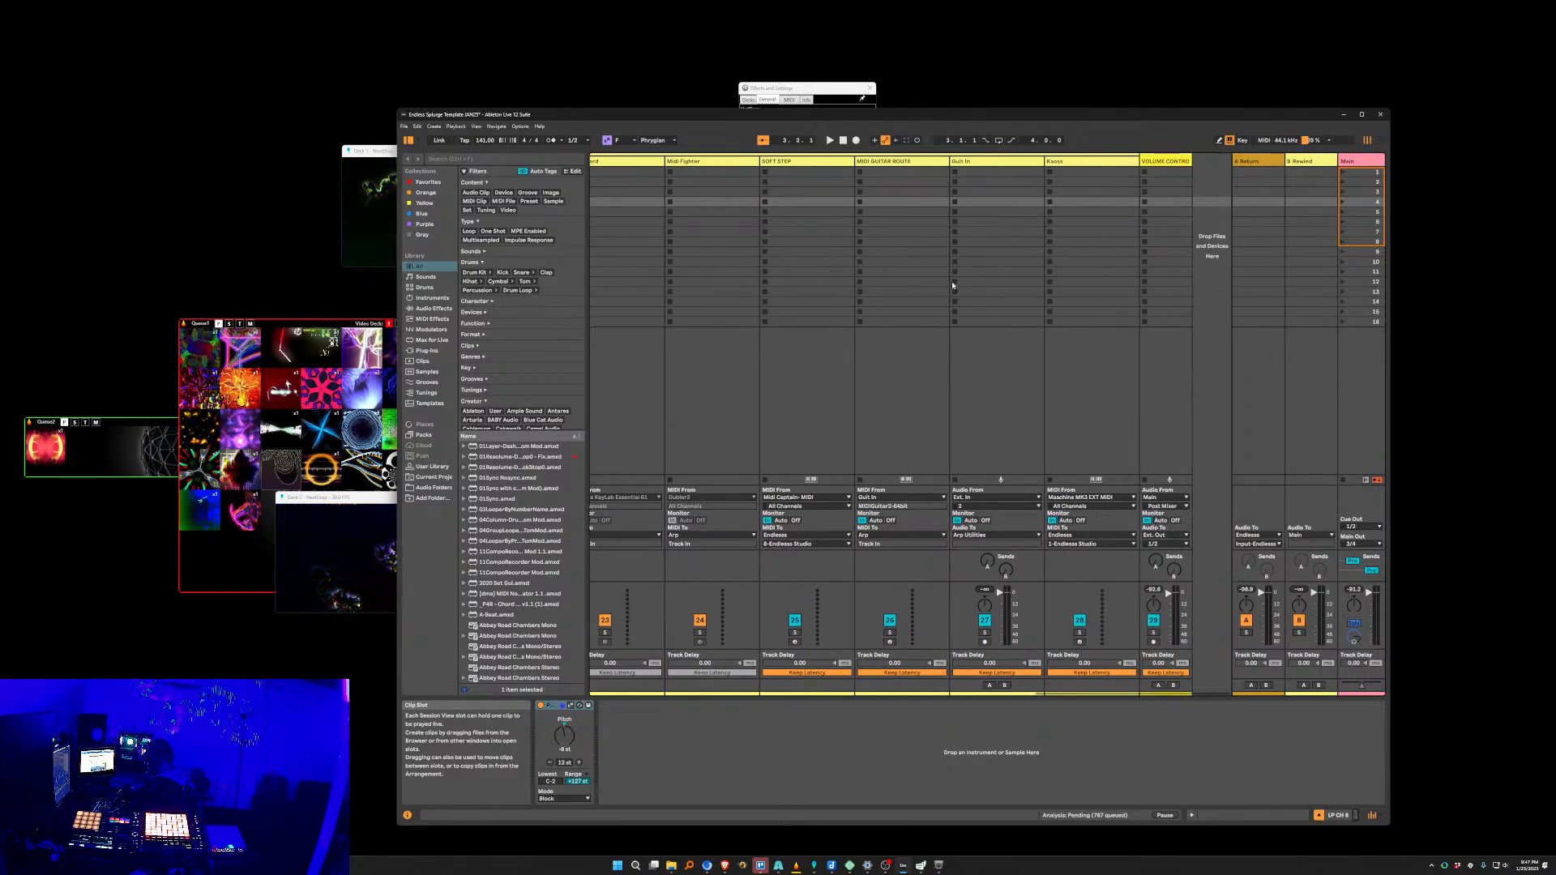
scroll(855, 285, left, 9)
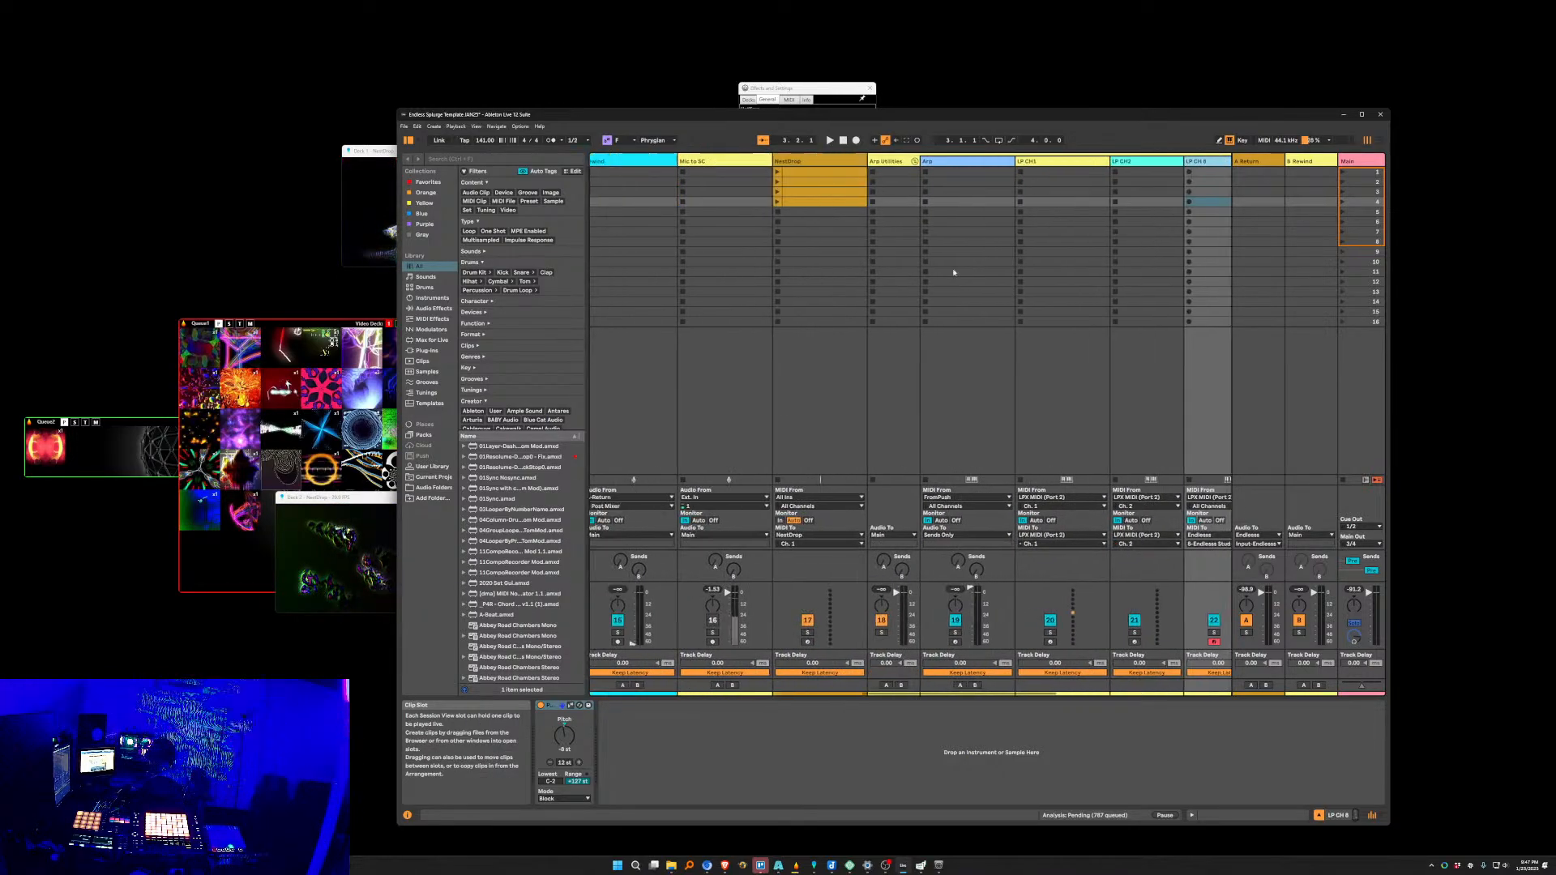
Open the NestDrop track's first clip in the note editor and look over the controller and instrument tracks beyond it.
click(918, 172)
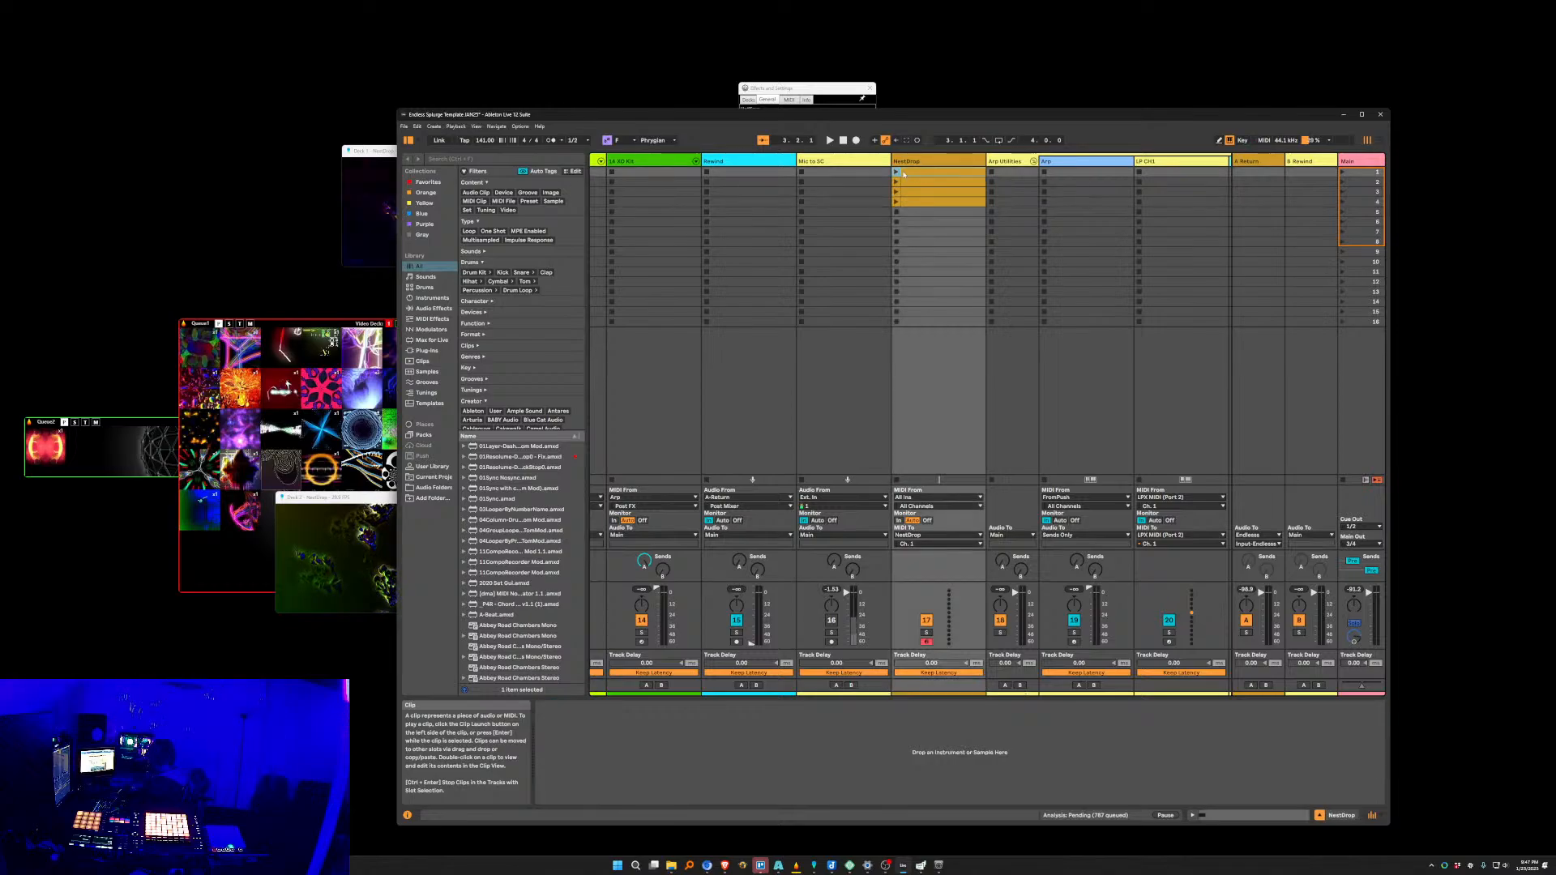
double_click(920, 174)
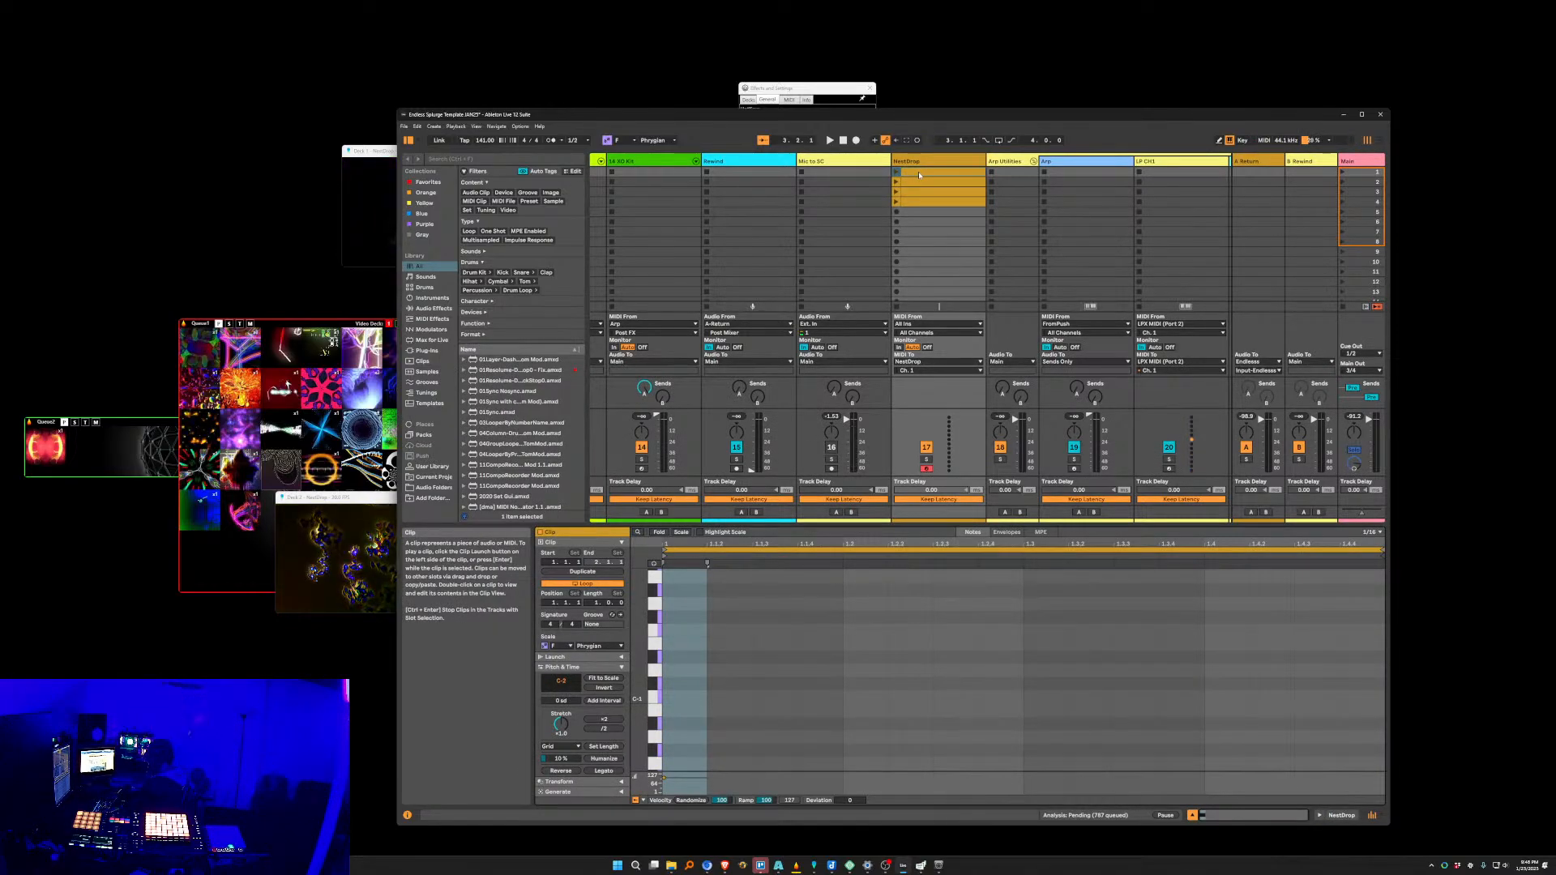
scroll(1132, 231, right, 9)
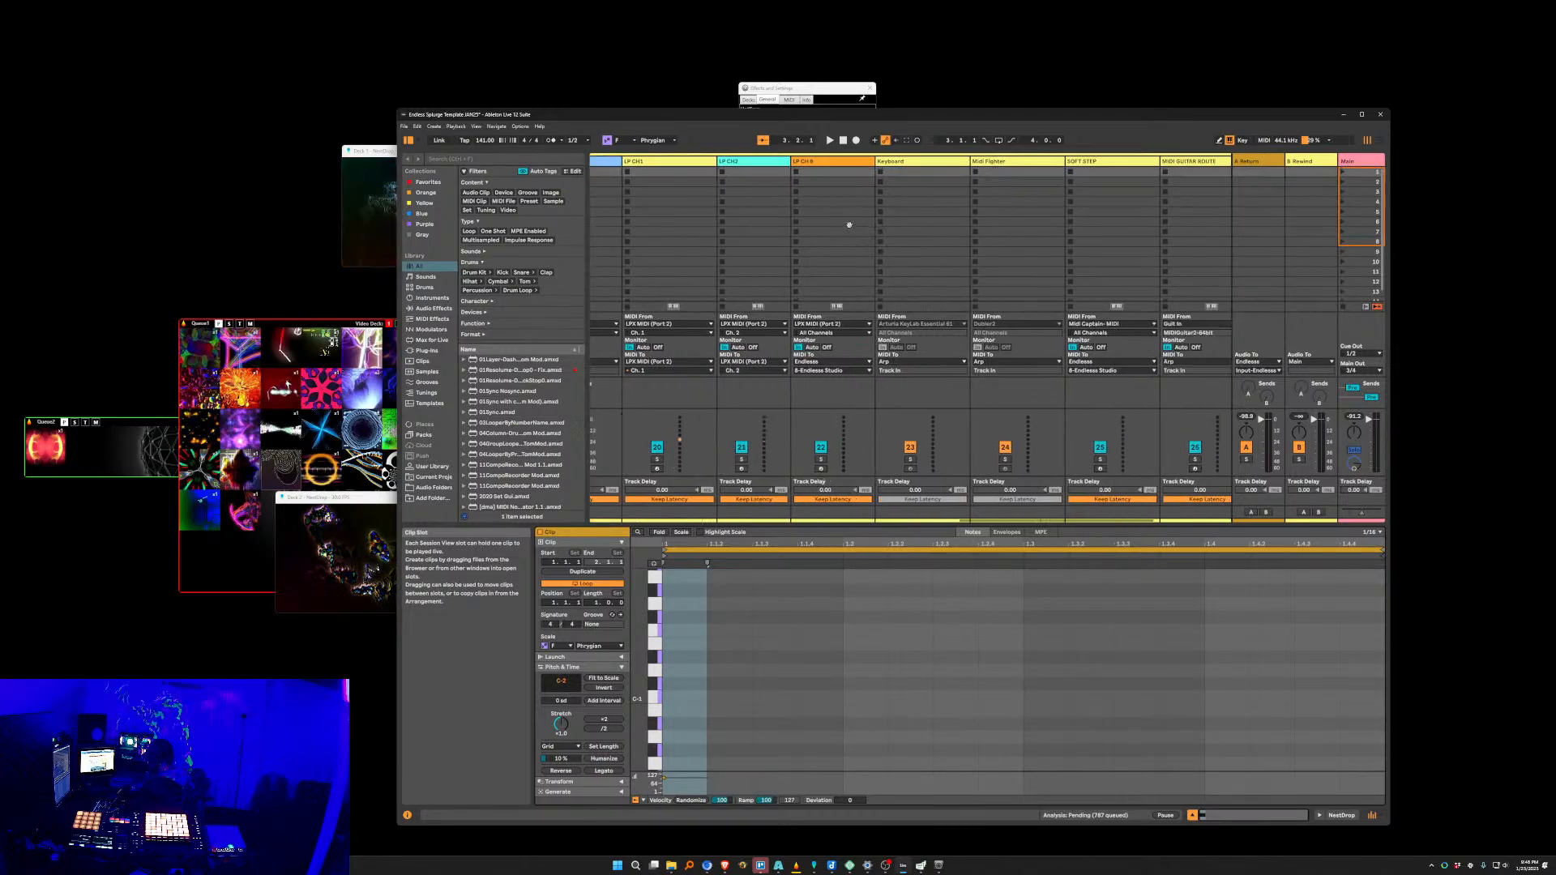
scroll(990, 223, right, 3)
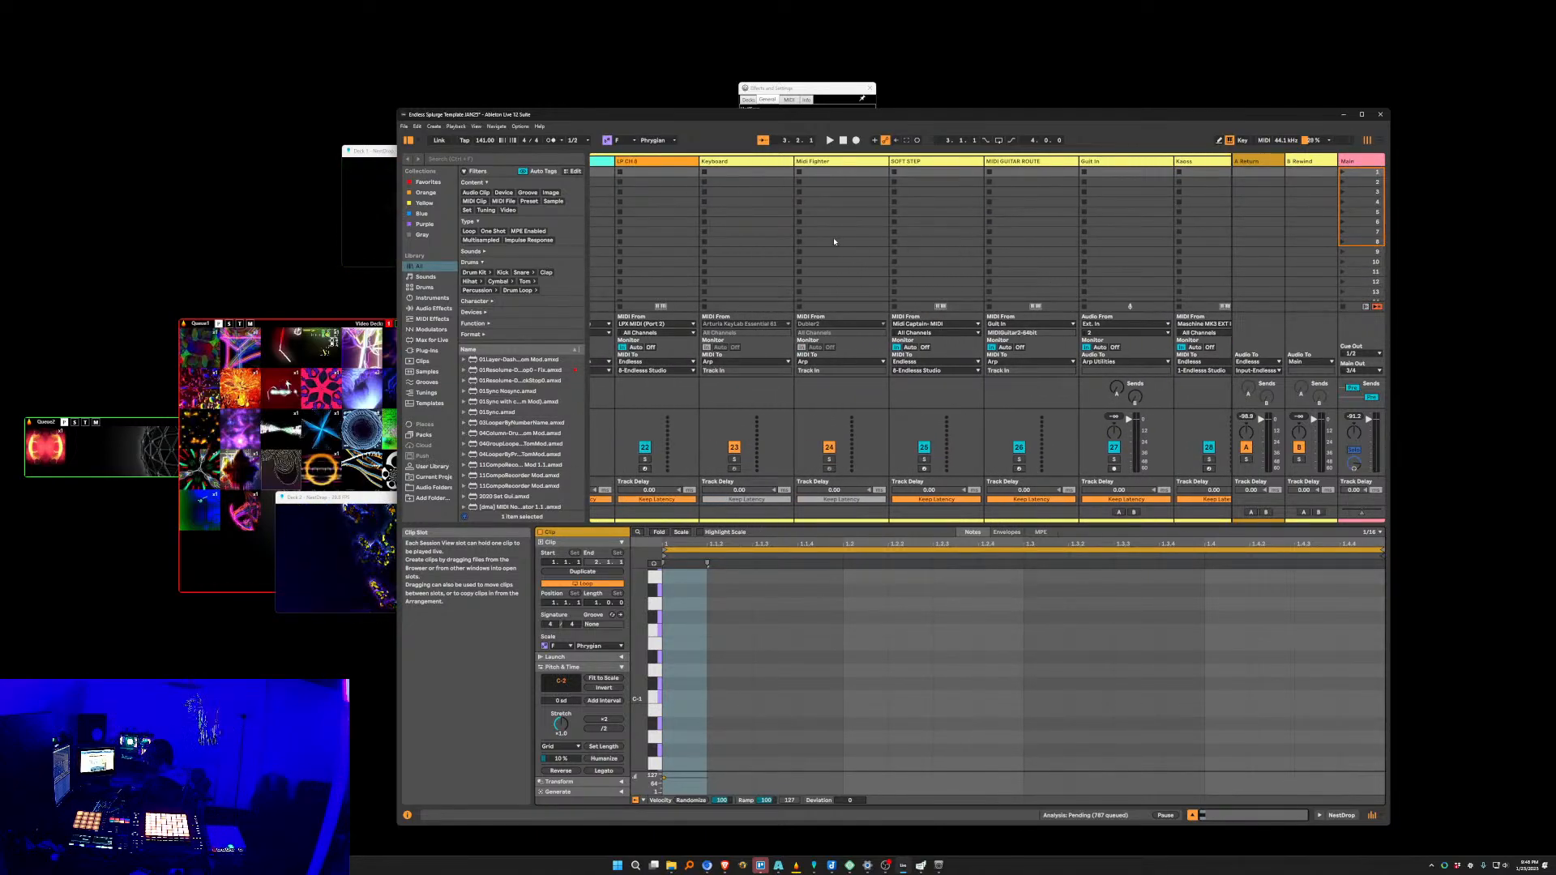
scroll(973, 247, left, 5)
scroll(870, 244, left, 2)
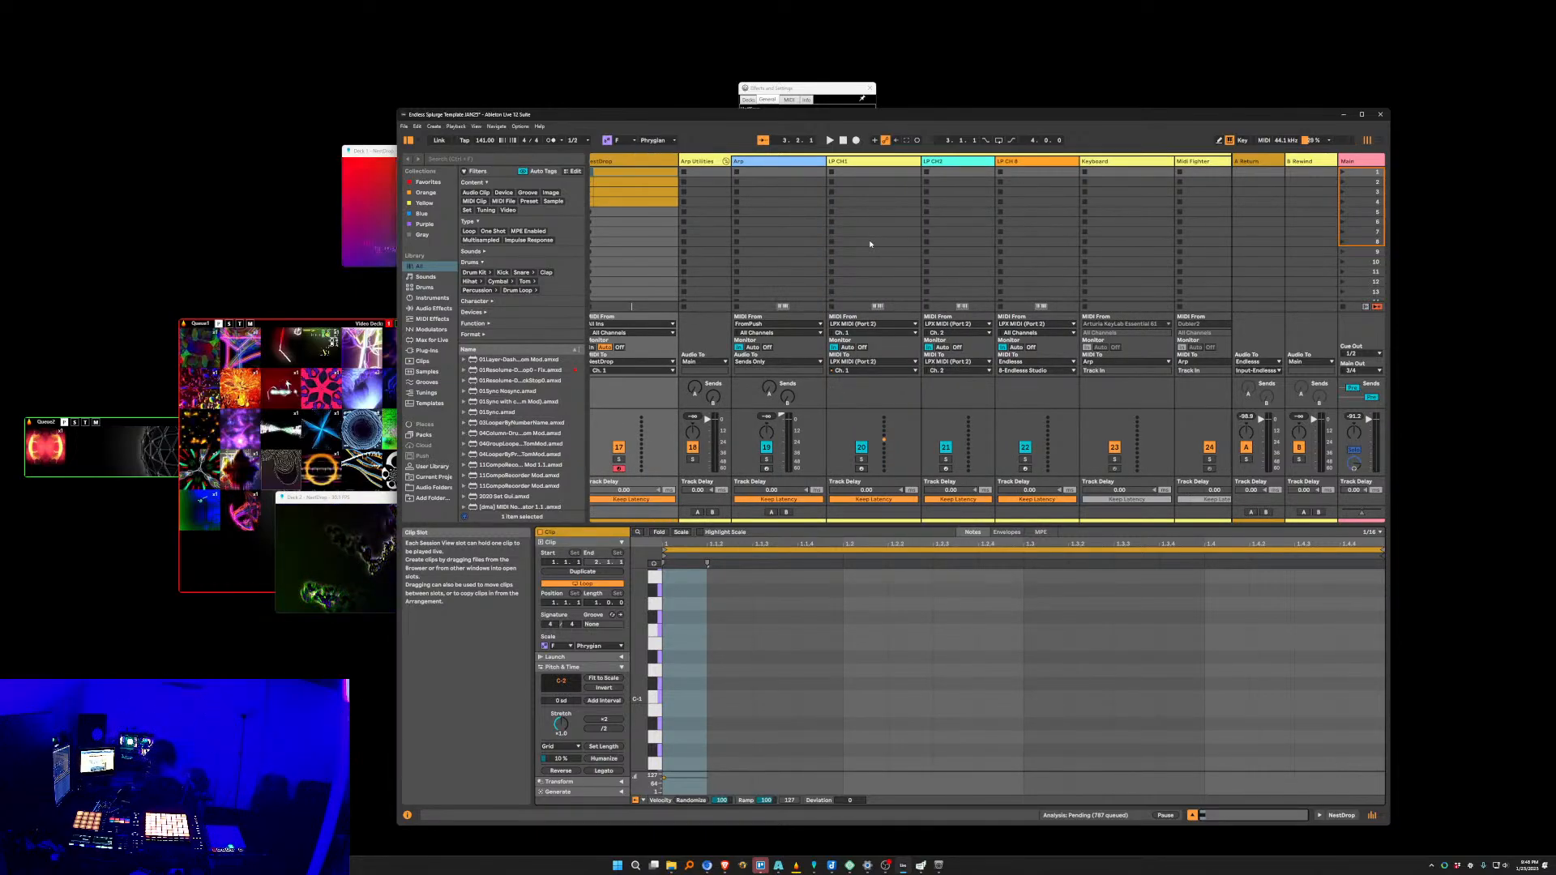
scroll(863, 244, left, 4)
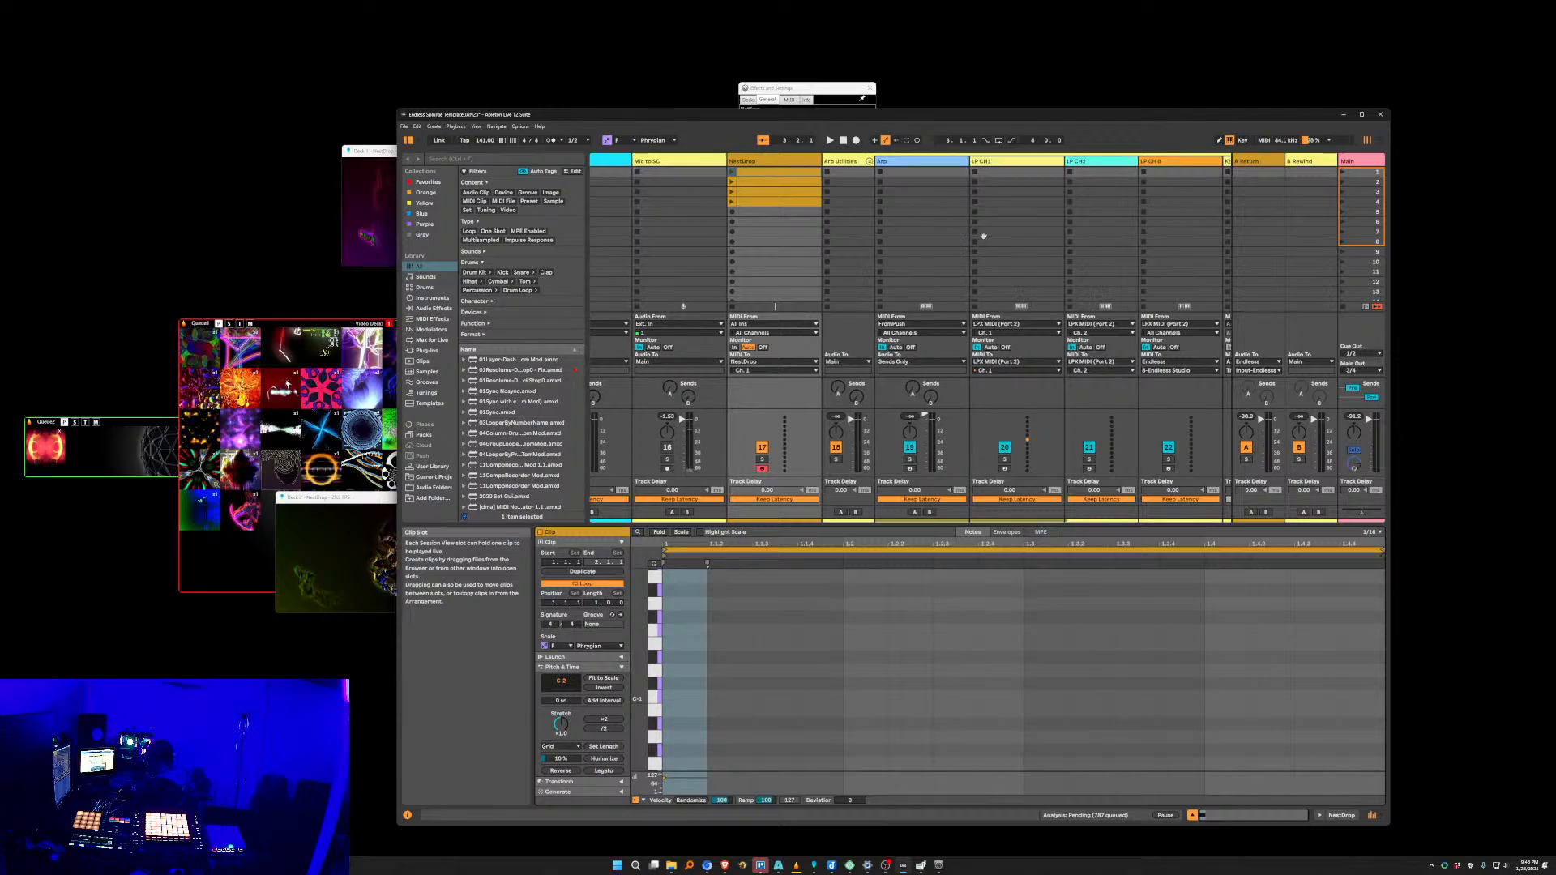
scroll(980, 236, left, 2)
scroll(1026, 216, right, 2)
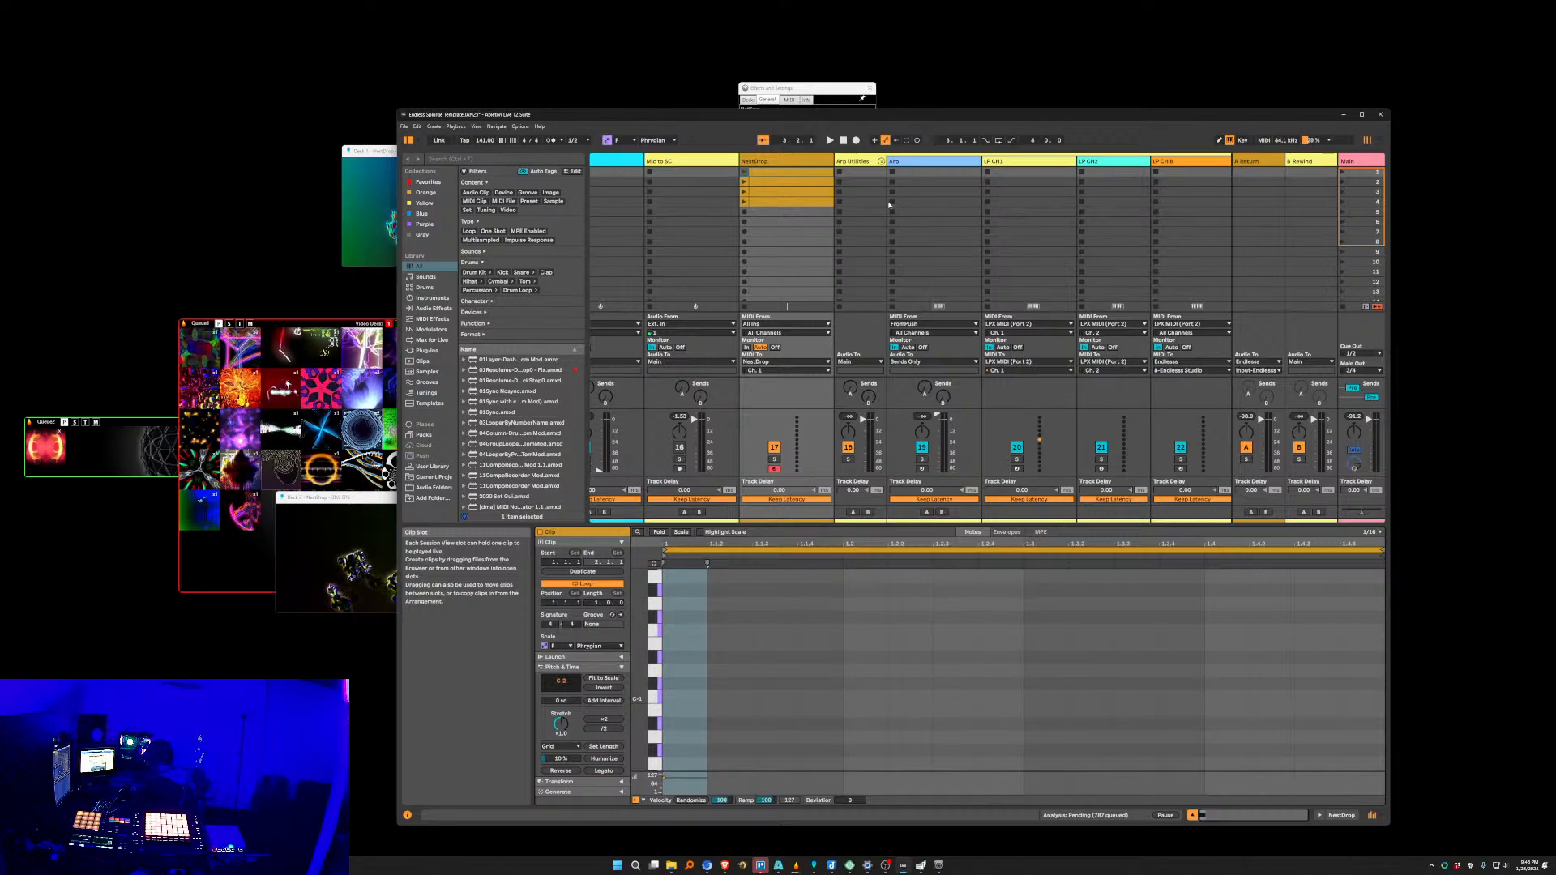
scroll(867, 225, left, 5)
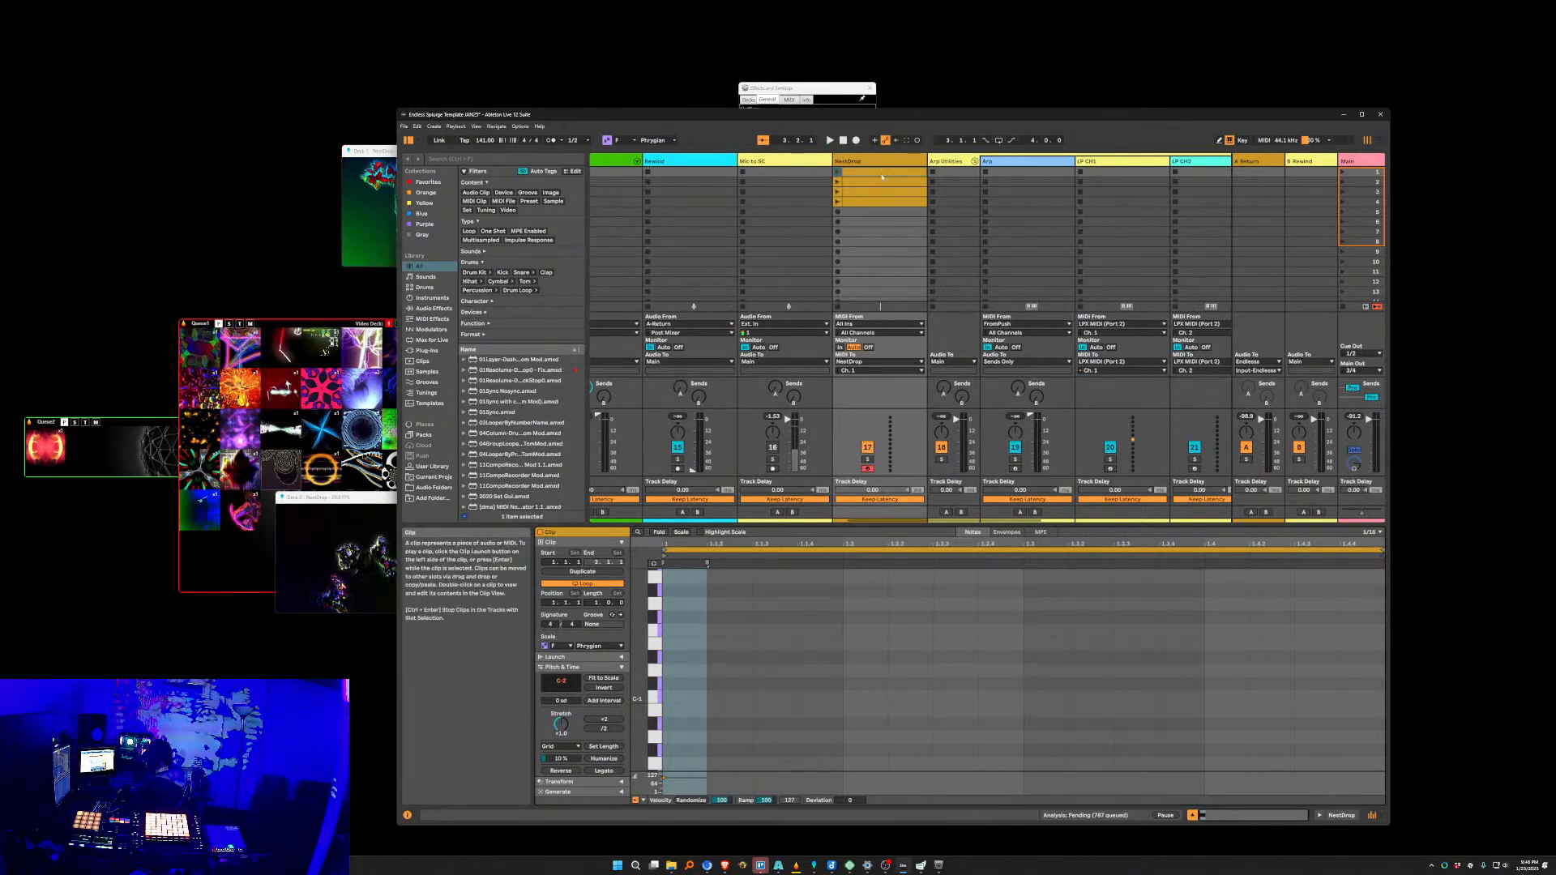
Bring the lowest notes of the first NestDrop clip into view and launch the clip.
scroll(801, 685, down, 3)
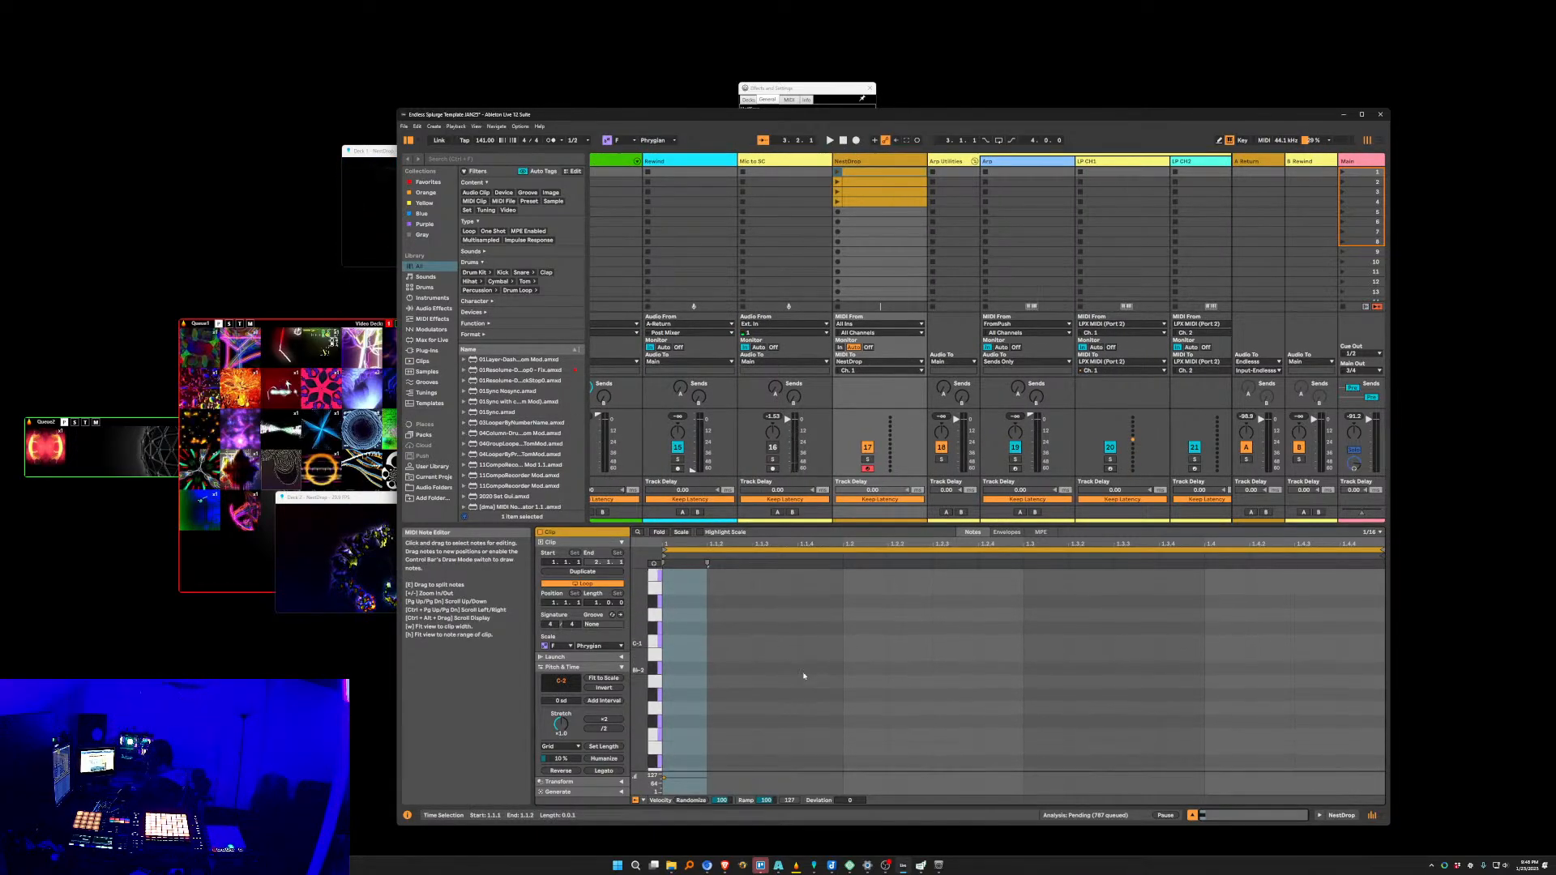
click(838, 172)
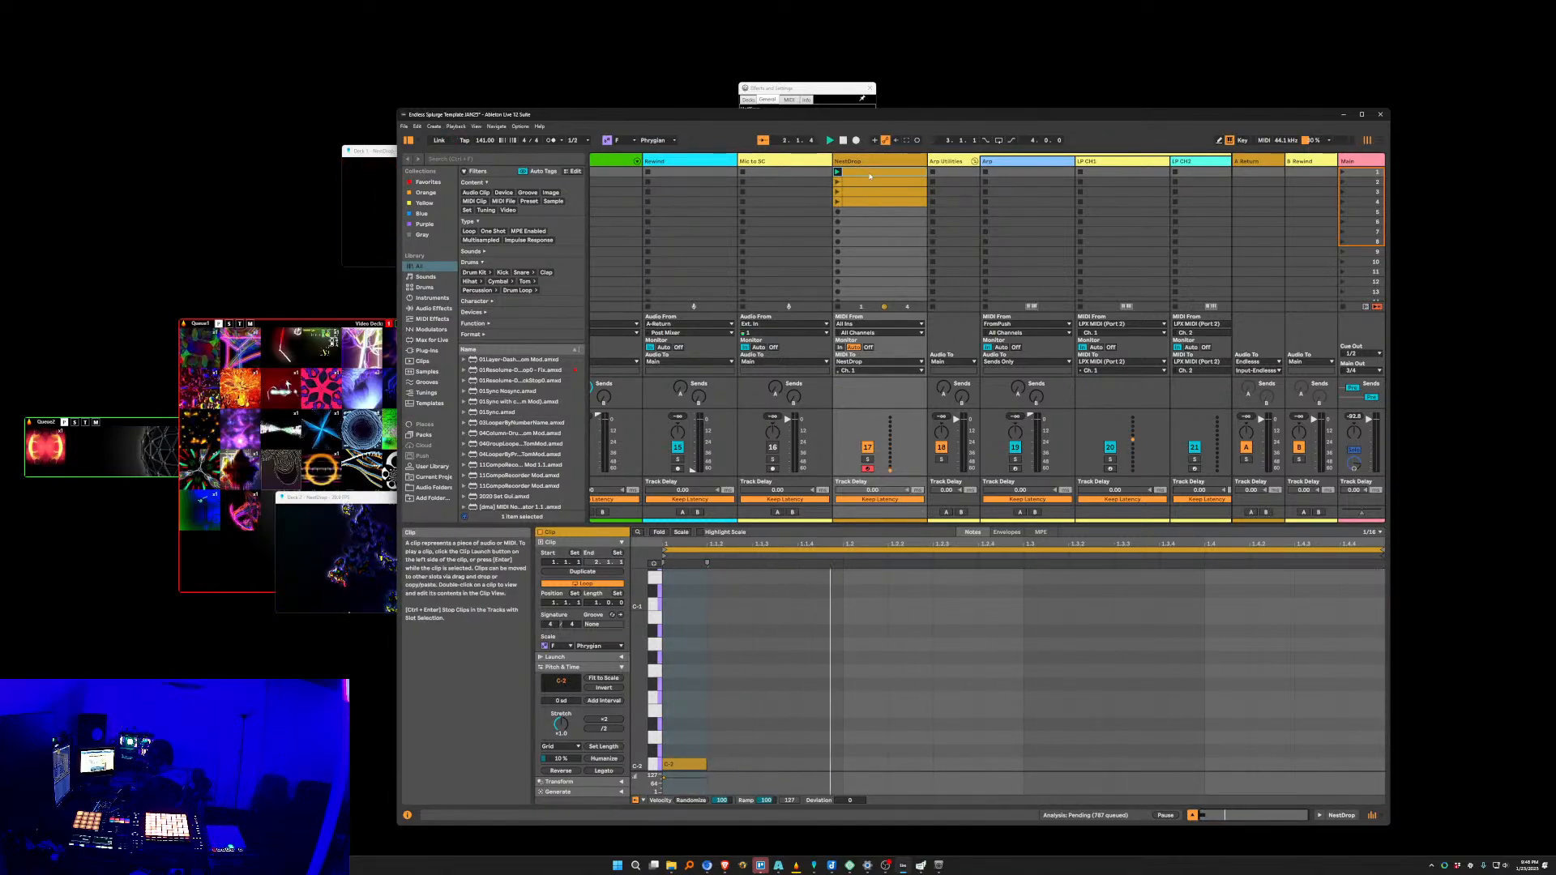
Turn off looping for all four NestDrop clips and check the setting on individual clips.
click(858, 202)
shift+click(856, 172)
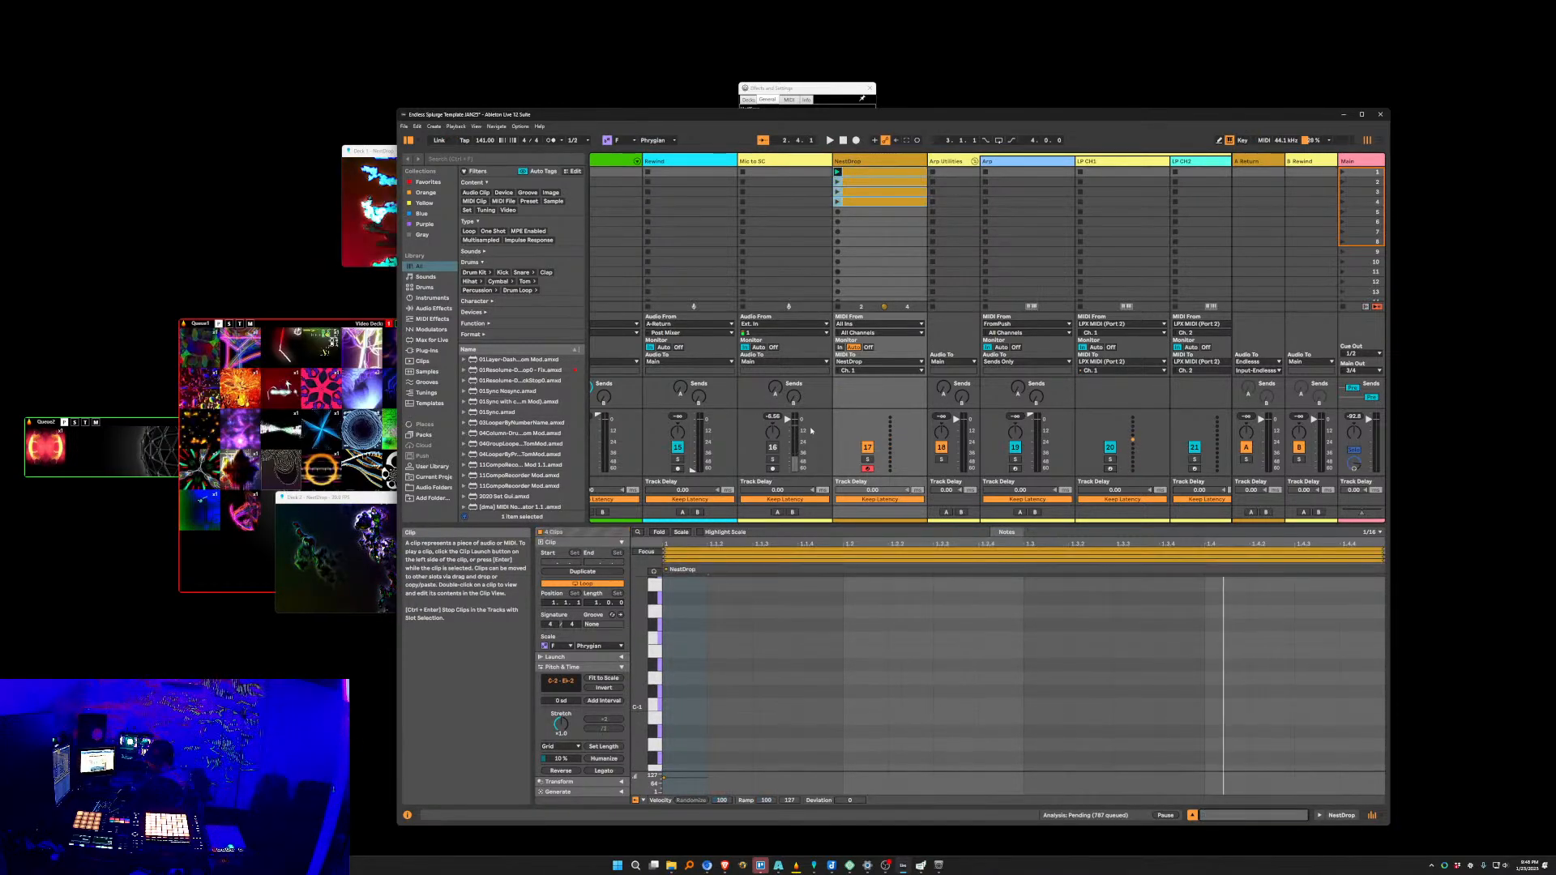
click(582, 583)
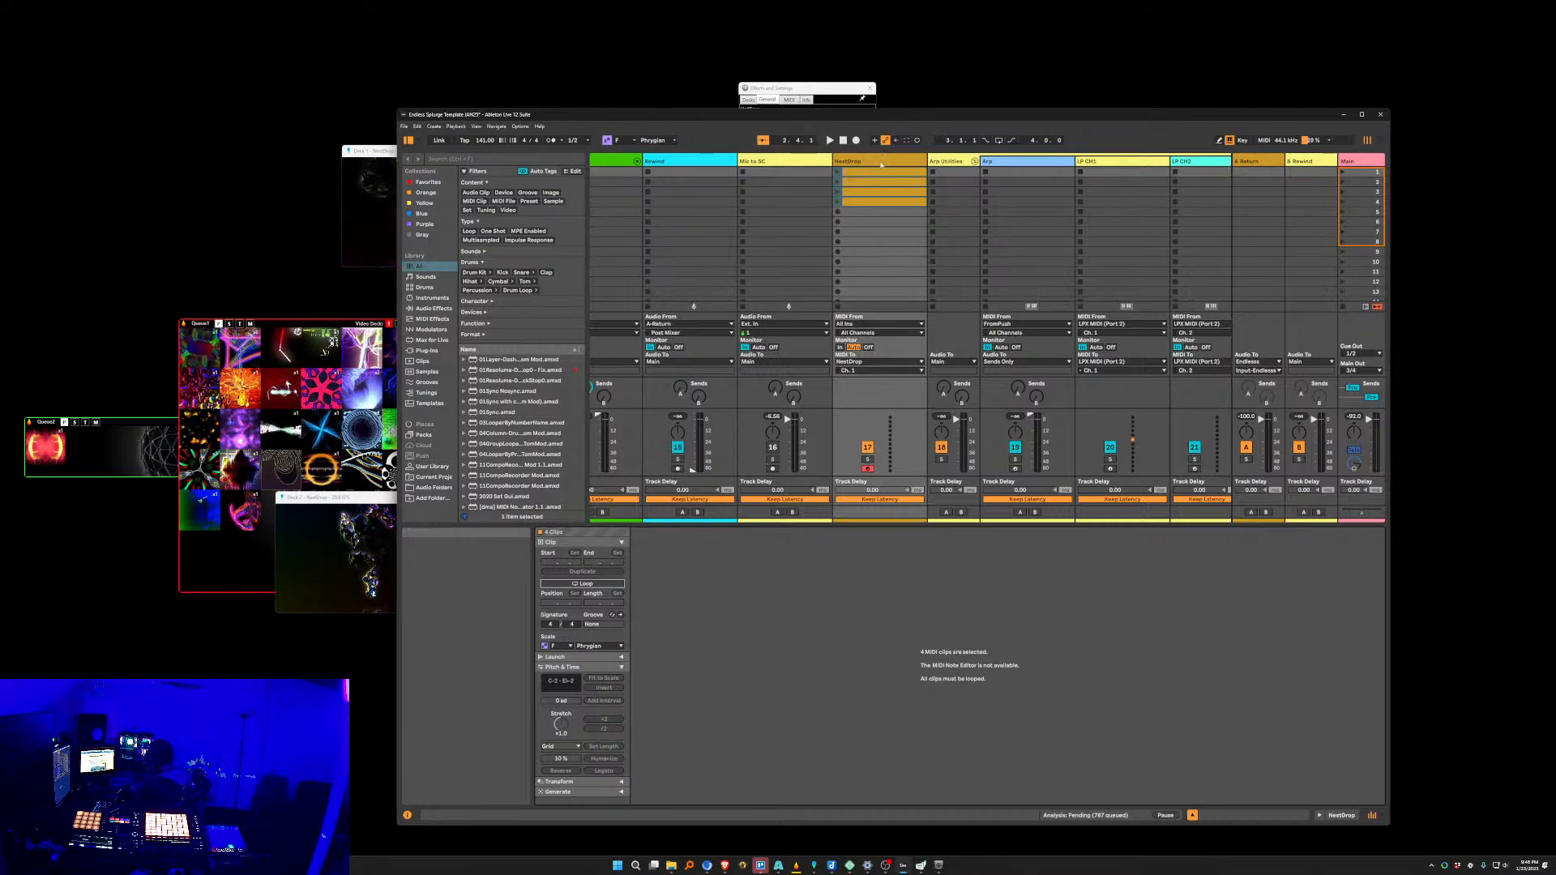
click(857, 196)
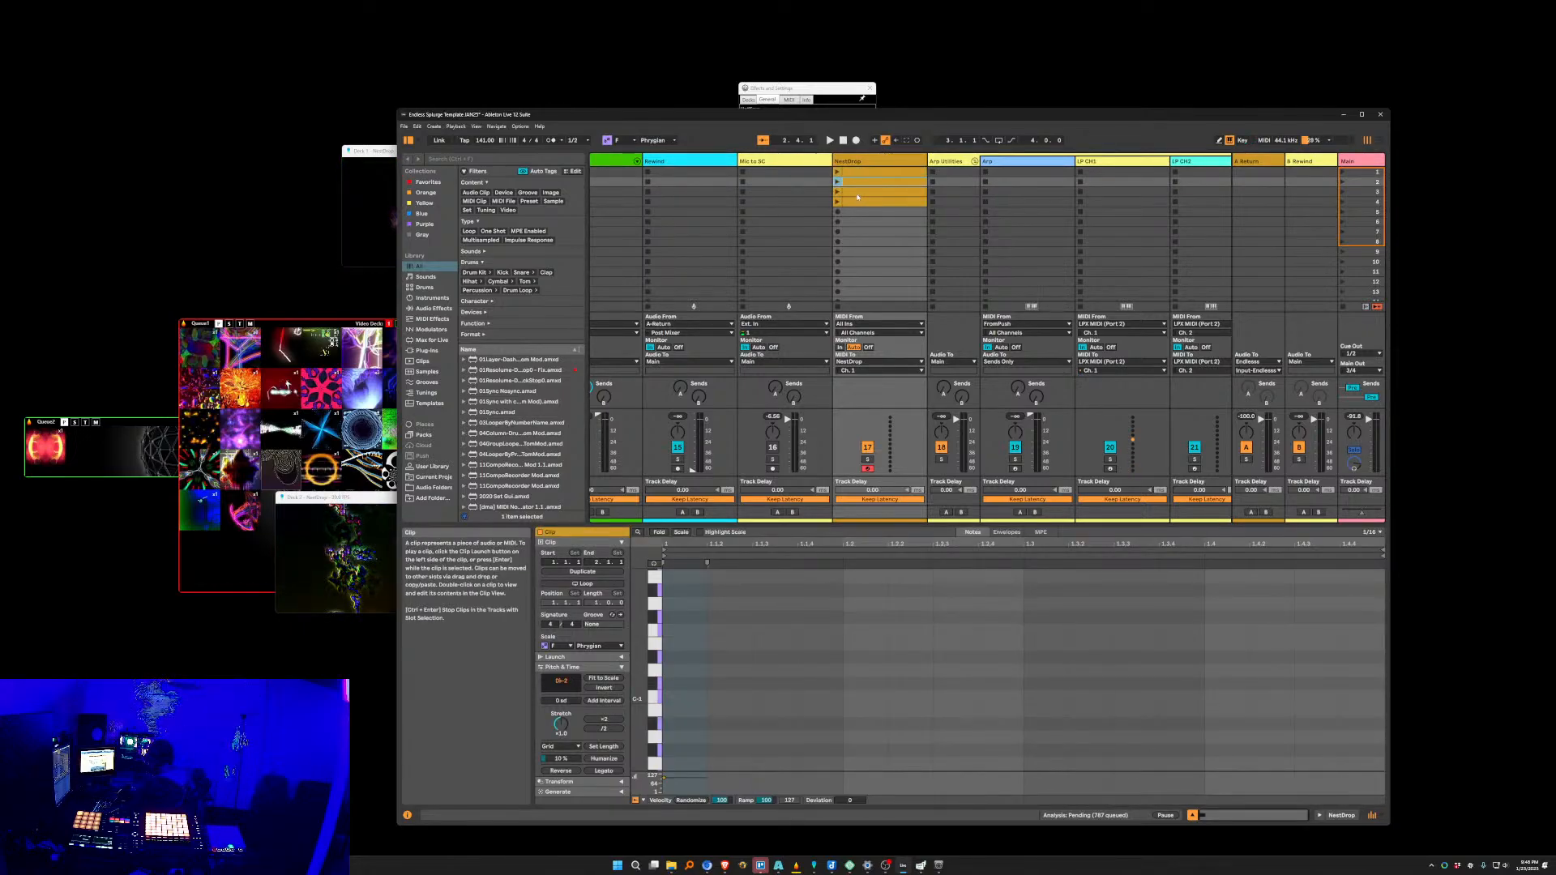
click(858, 203)
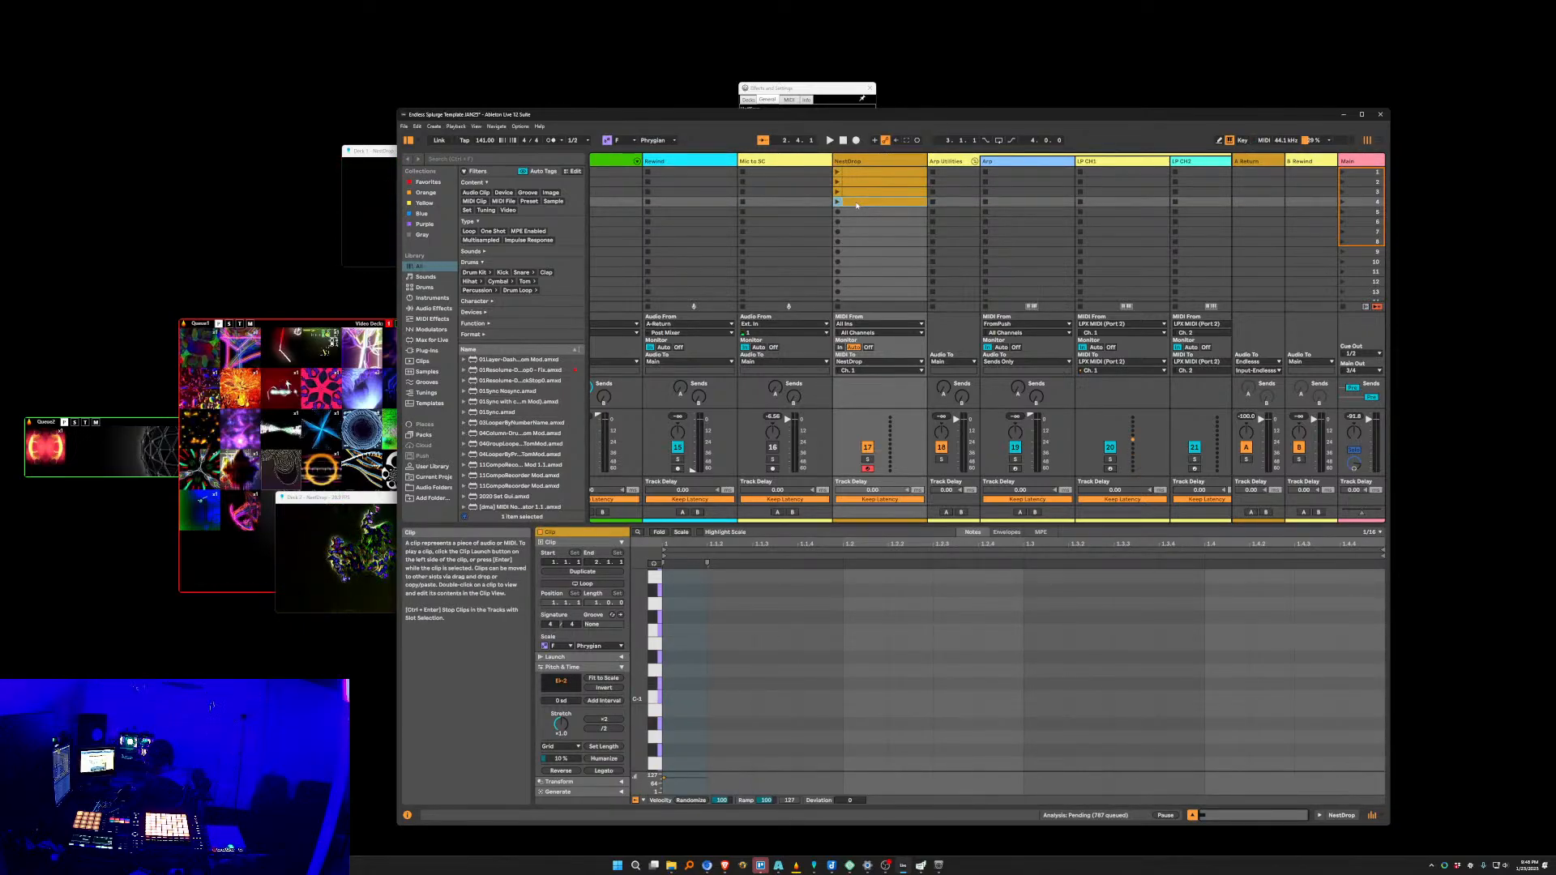
click(860, 174)
shift+click(857, 207)
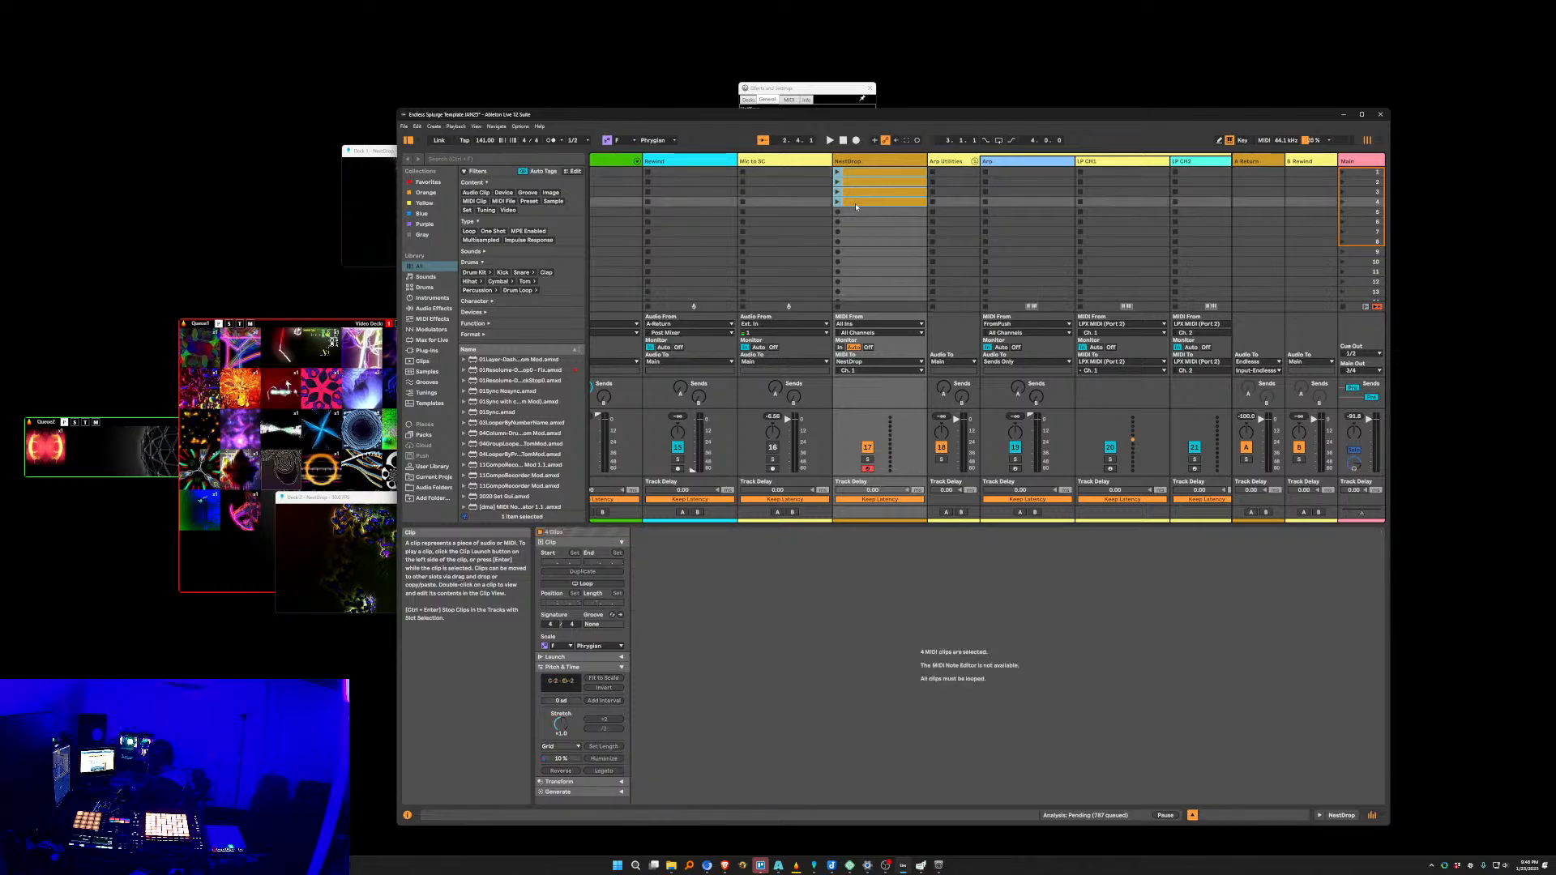
Turn looping on for all four NestDrop clips together.
click(859, 175)
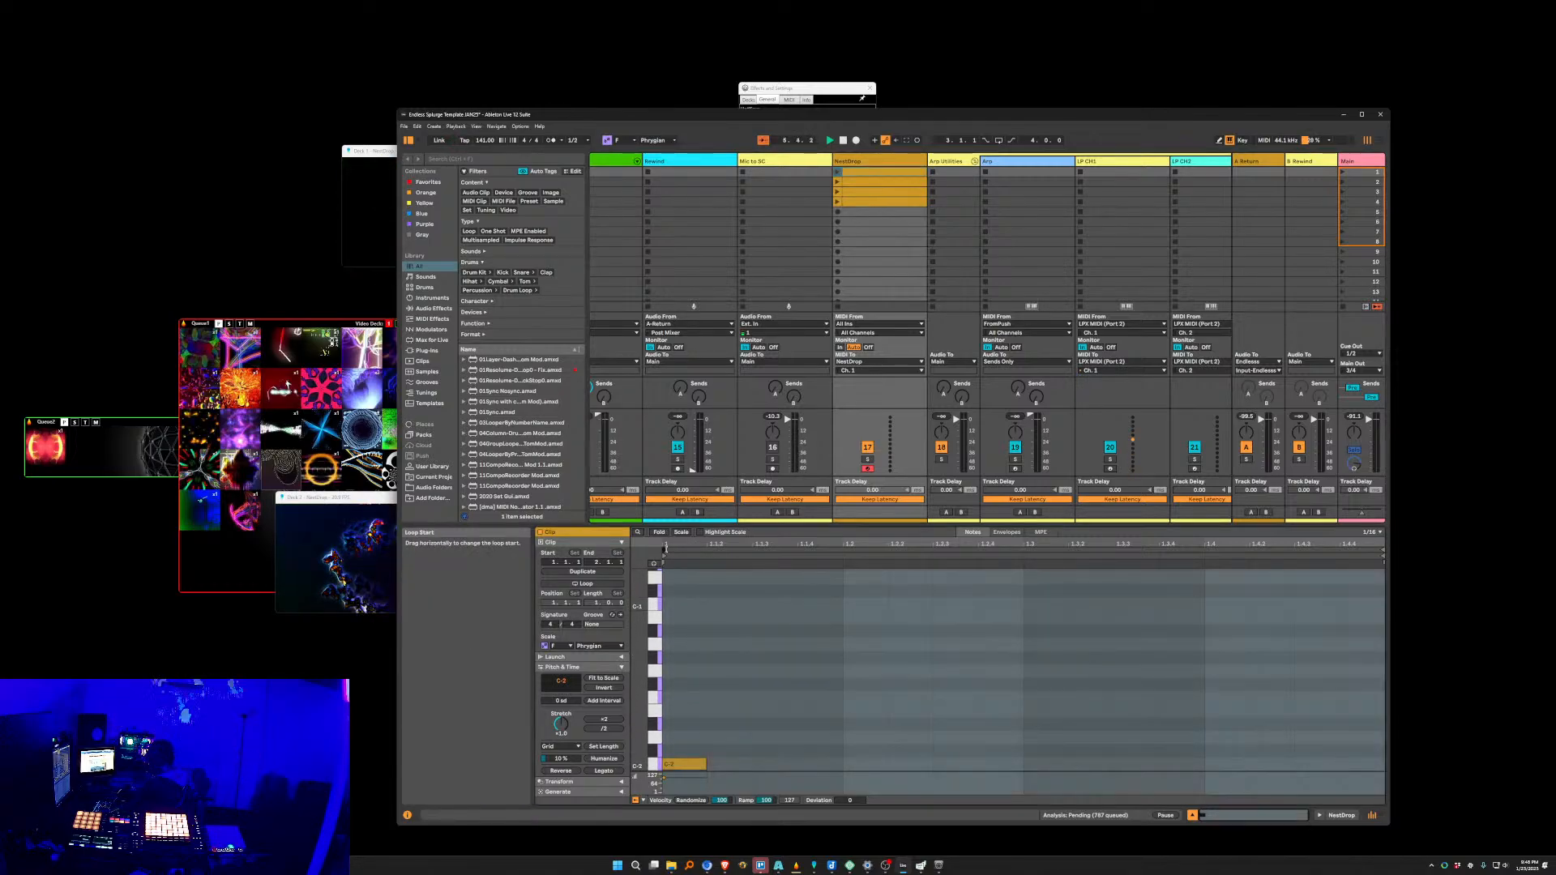
shift+click(883, 198)
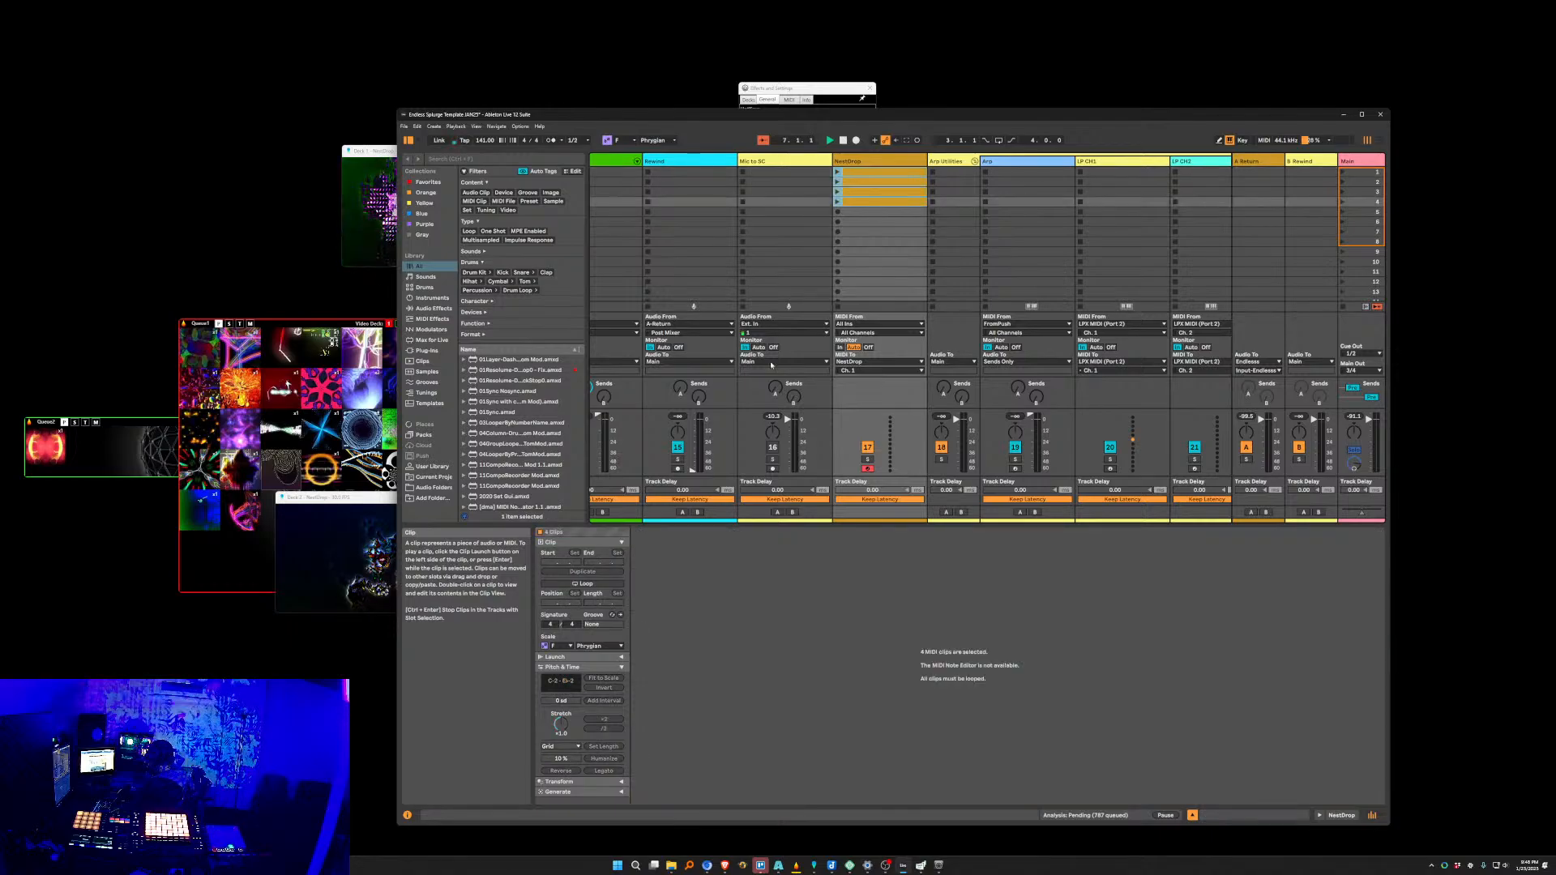
click(582, 584)
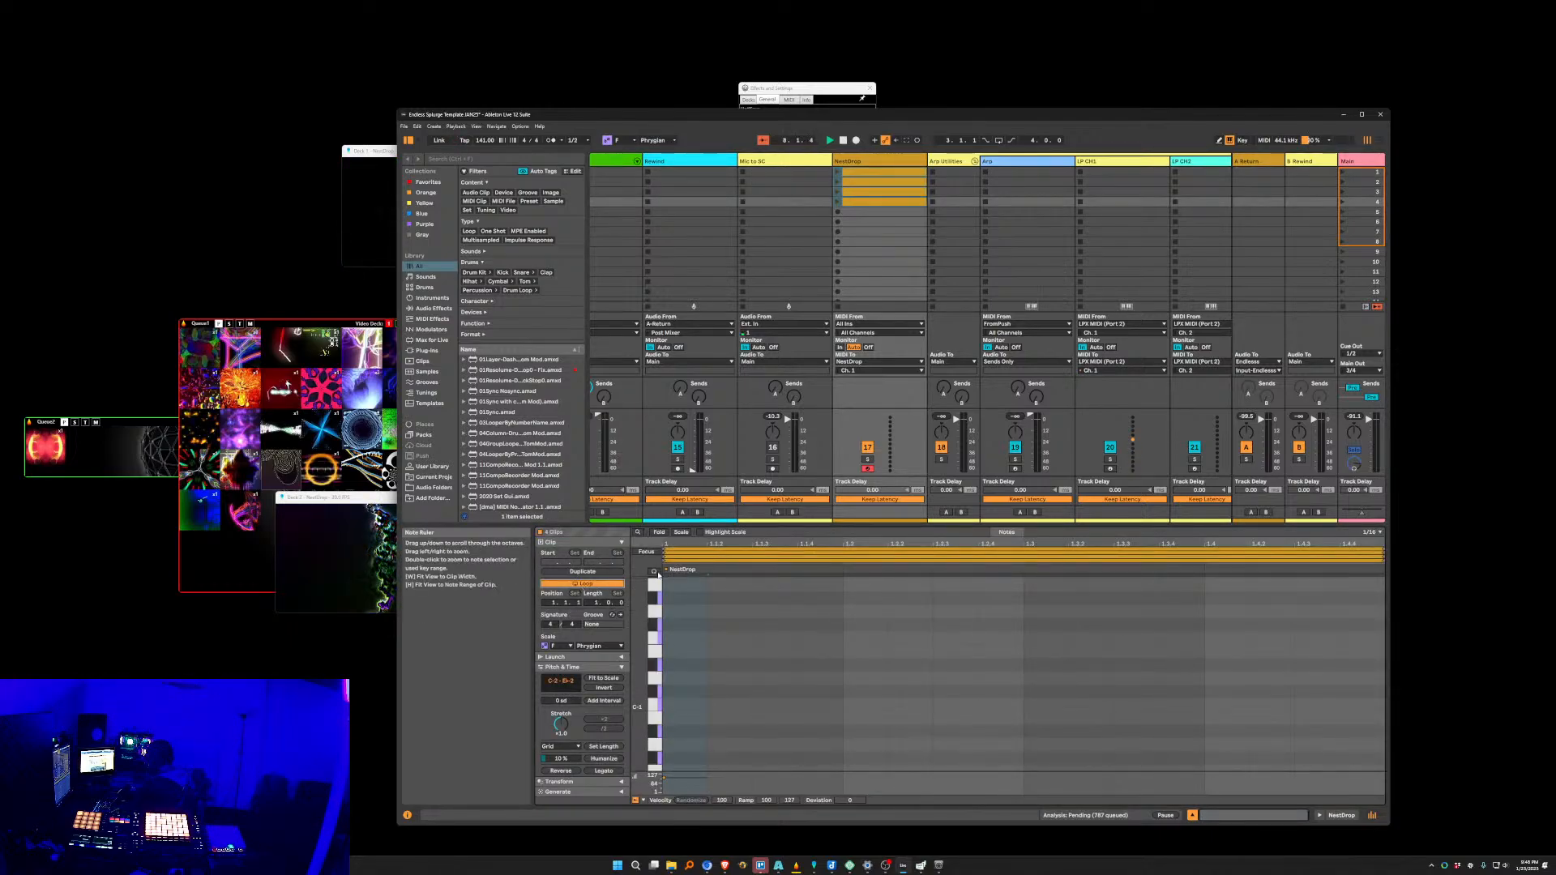
Enlarge the clip editor to show the combined notes of the four NestDrop clips, from C-2 up to Eb-2.
mouse_move(665, 561)
mouse_down()
mouse_move(789, 563)
mouse_move(667, 569)
mouse_up()
scroll(727, 626, down, 2)
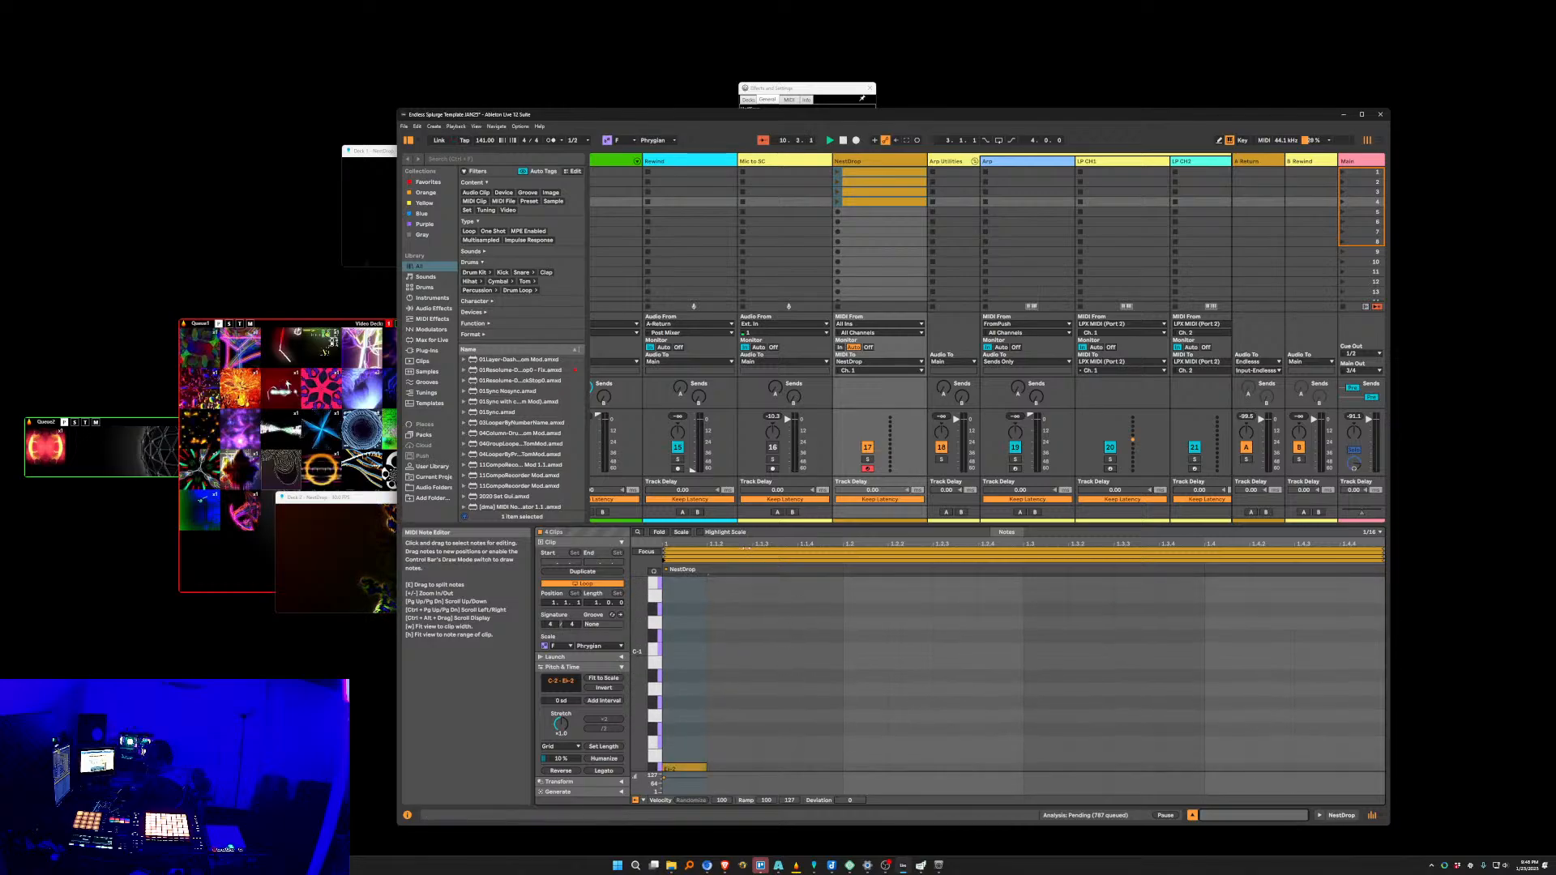
drag(737, 526, 738, 377)
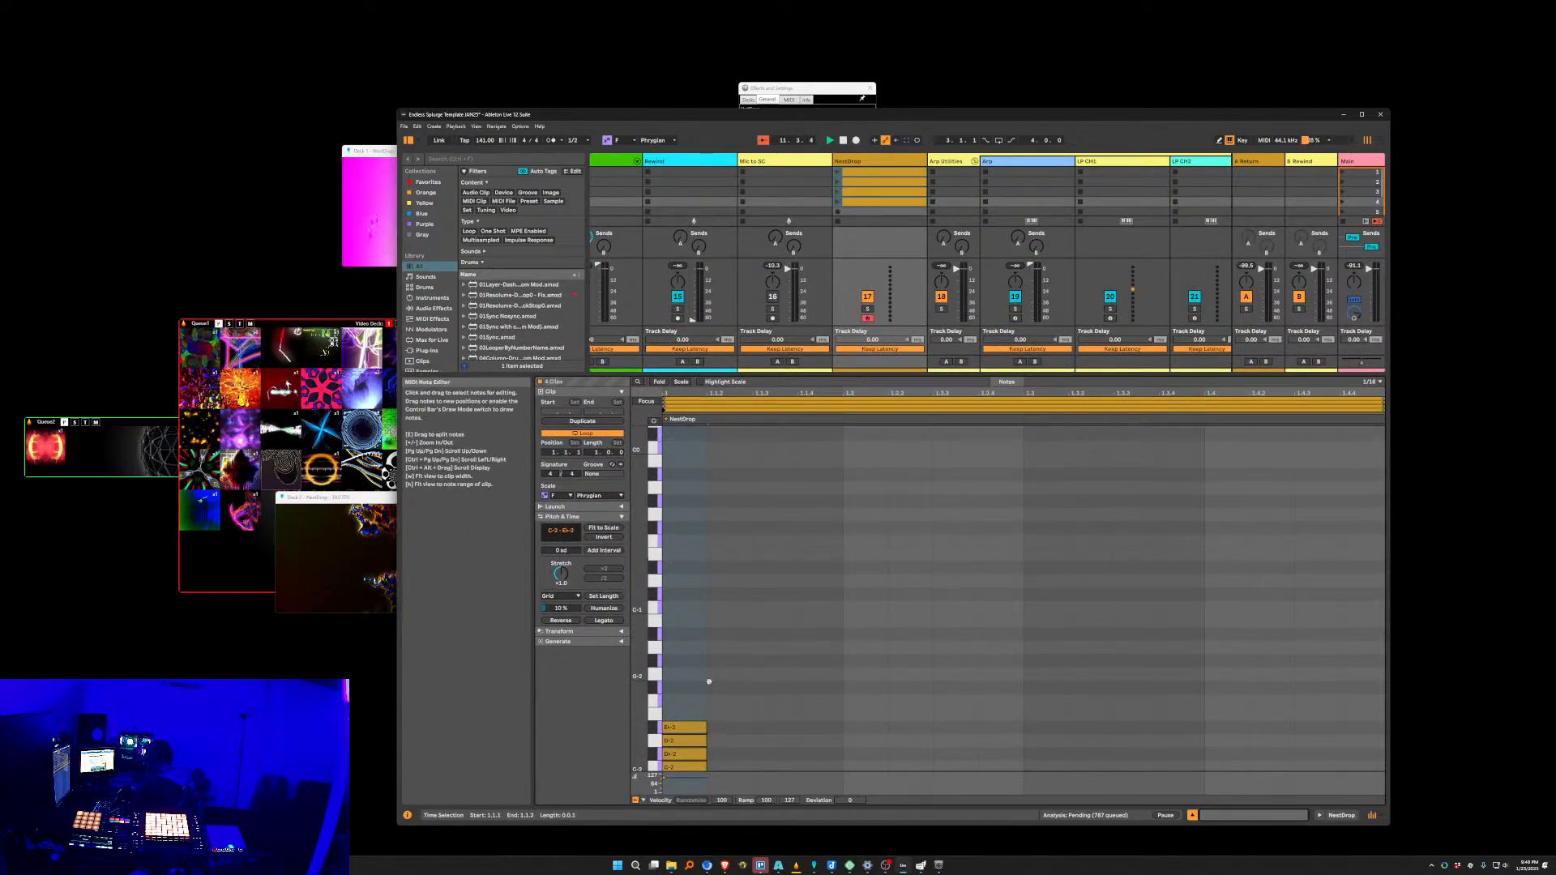
Color the first NestDrop clip lime green and the second NestDrop clip purple.
click(864, 192)
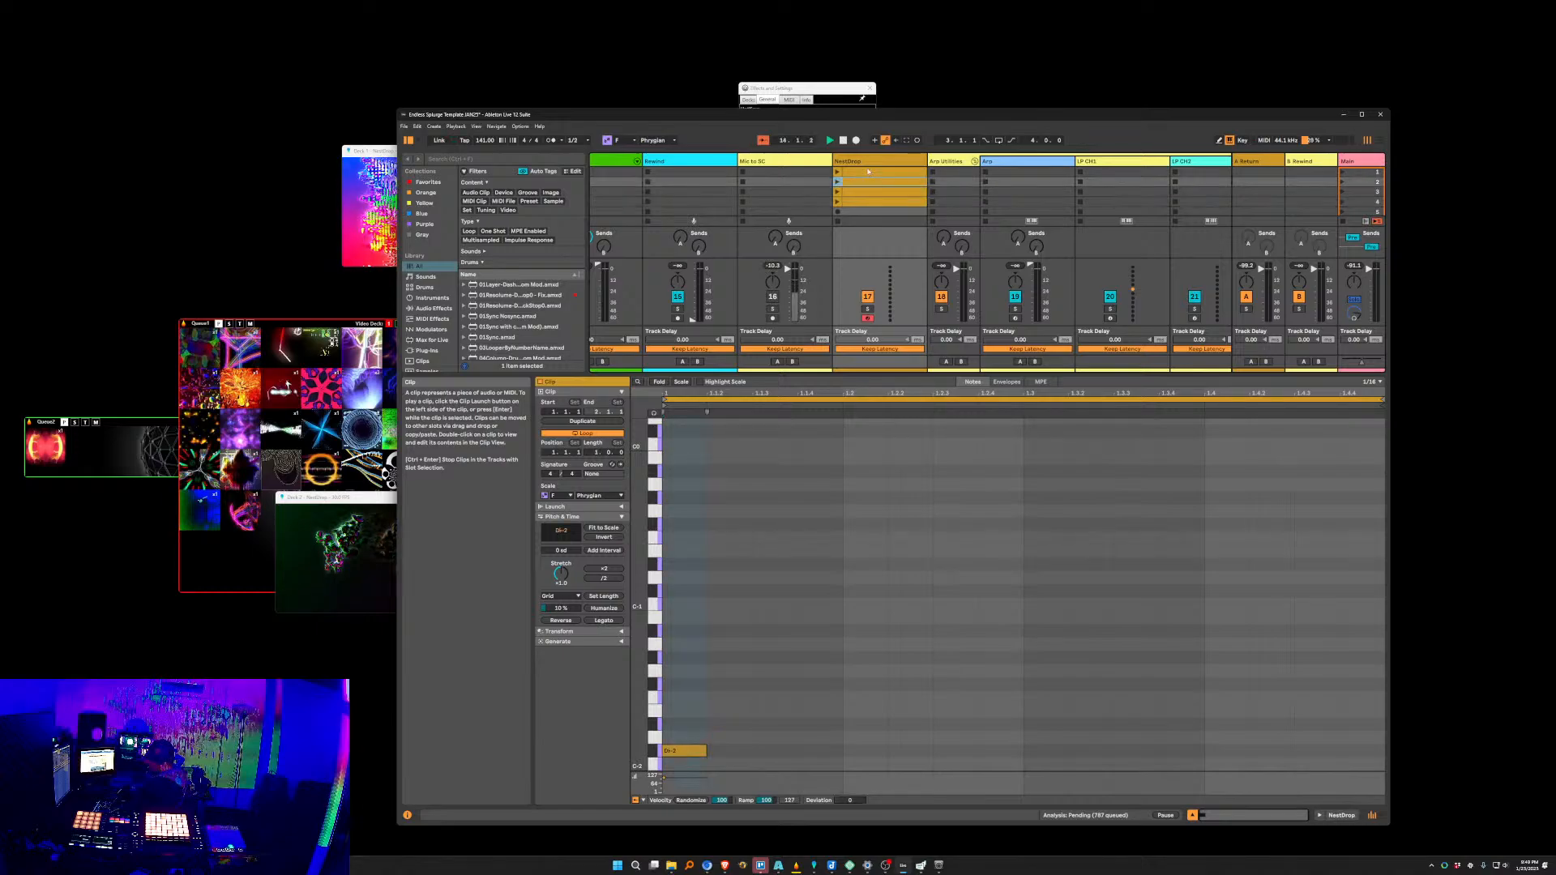
right_click(857, 173)
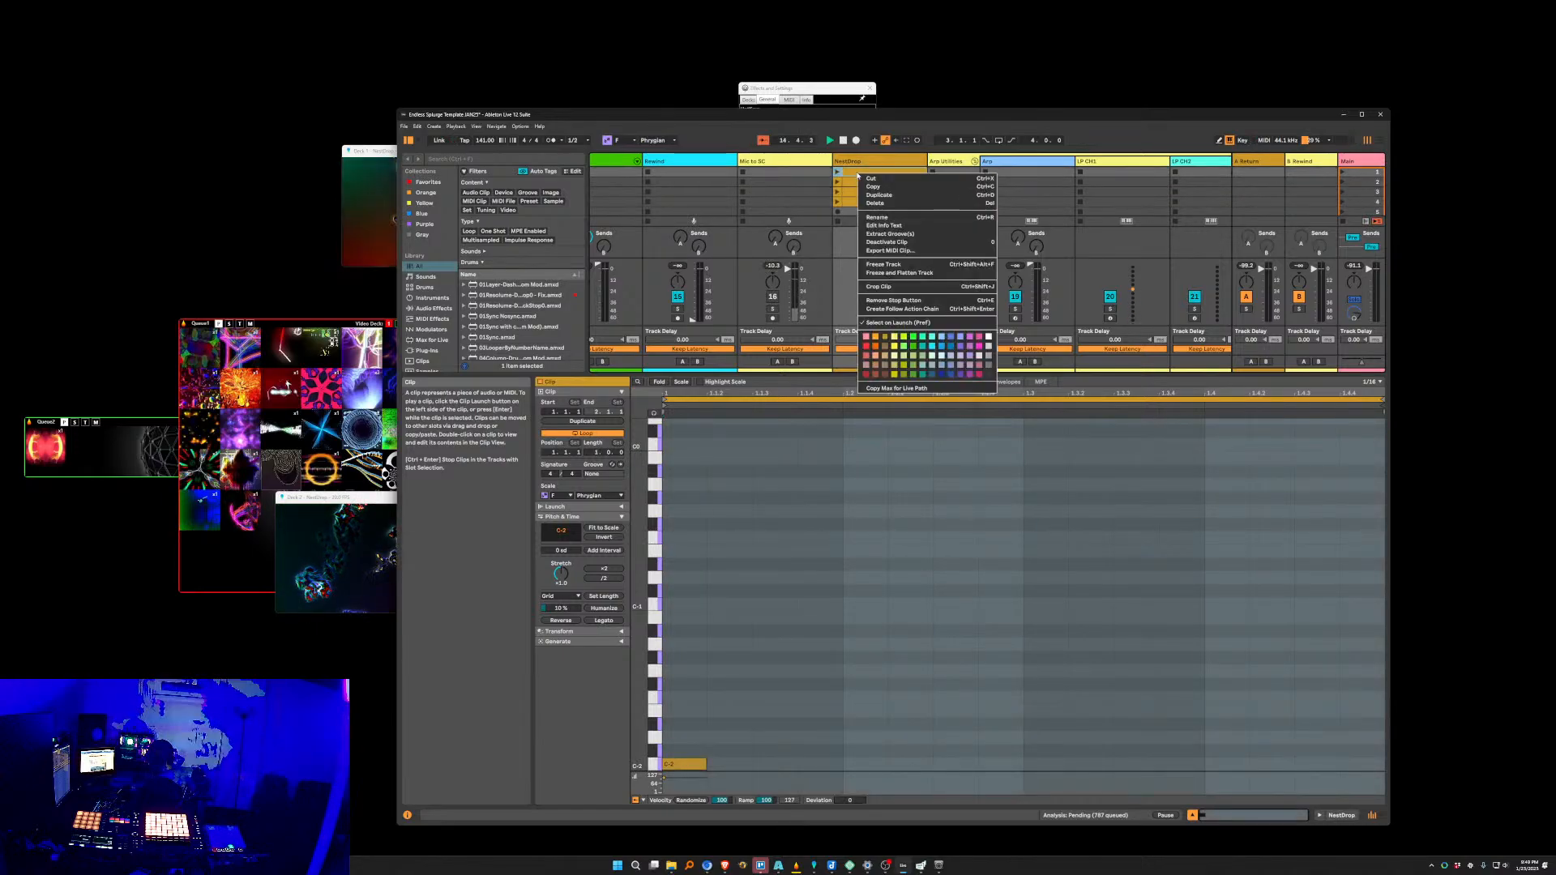
click(904, 338)
click(864, 181)
right_click(864, 181)
click(852, 184)
right_click(852, 183)
click(879, 346)
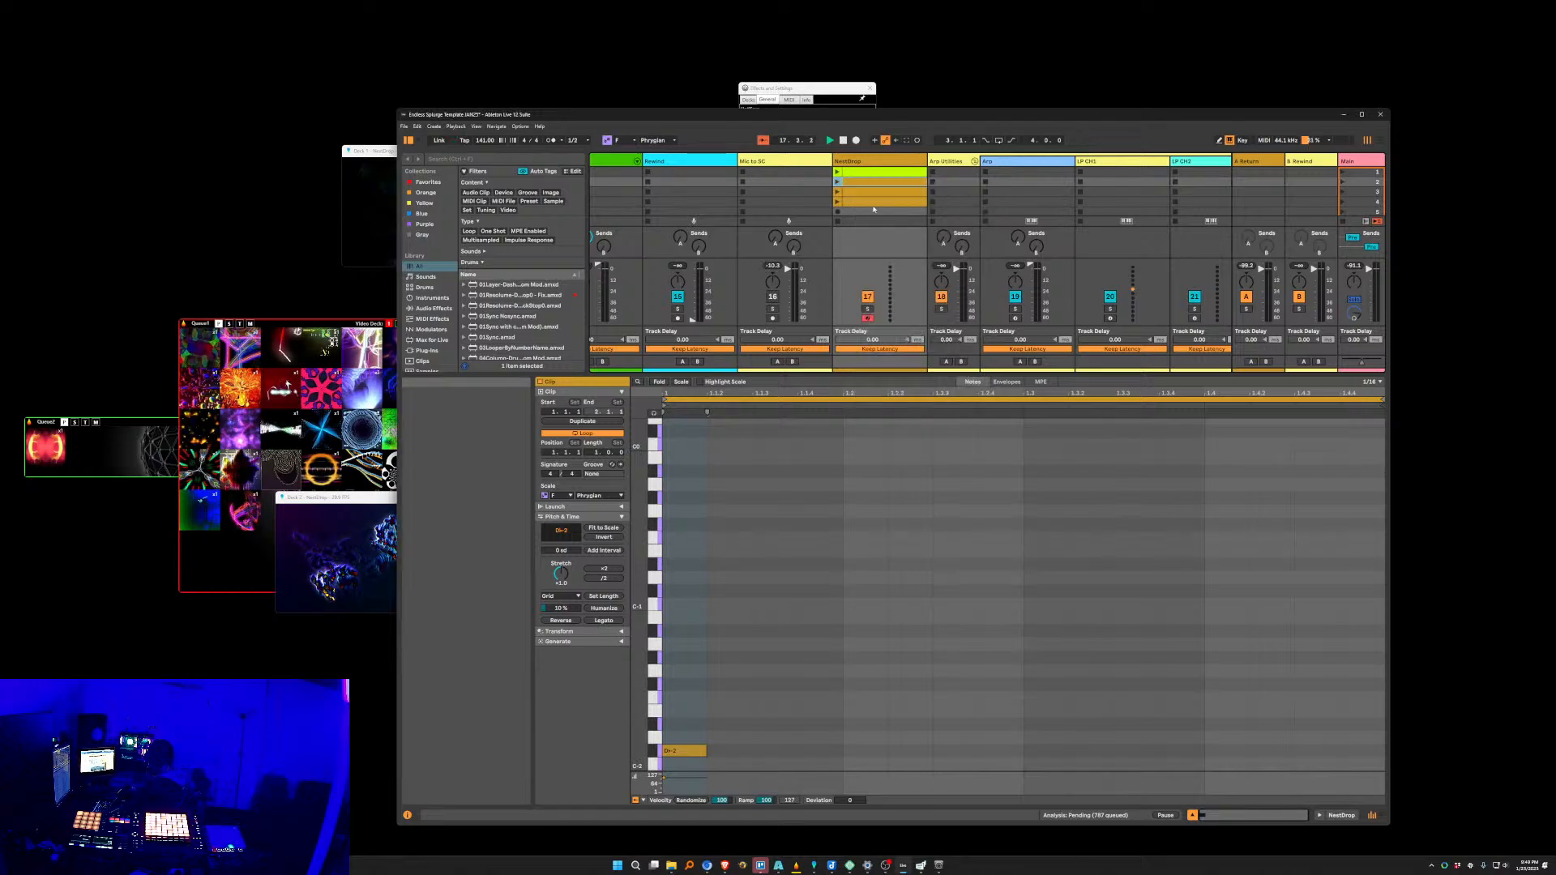
right_click(870, 186)
click(990, 359)
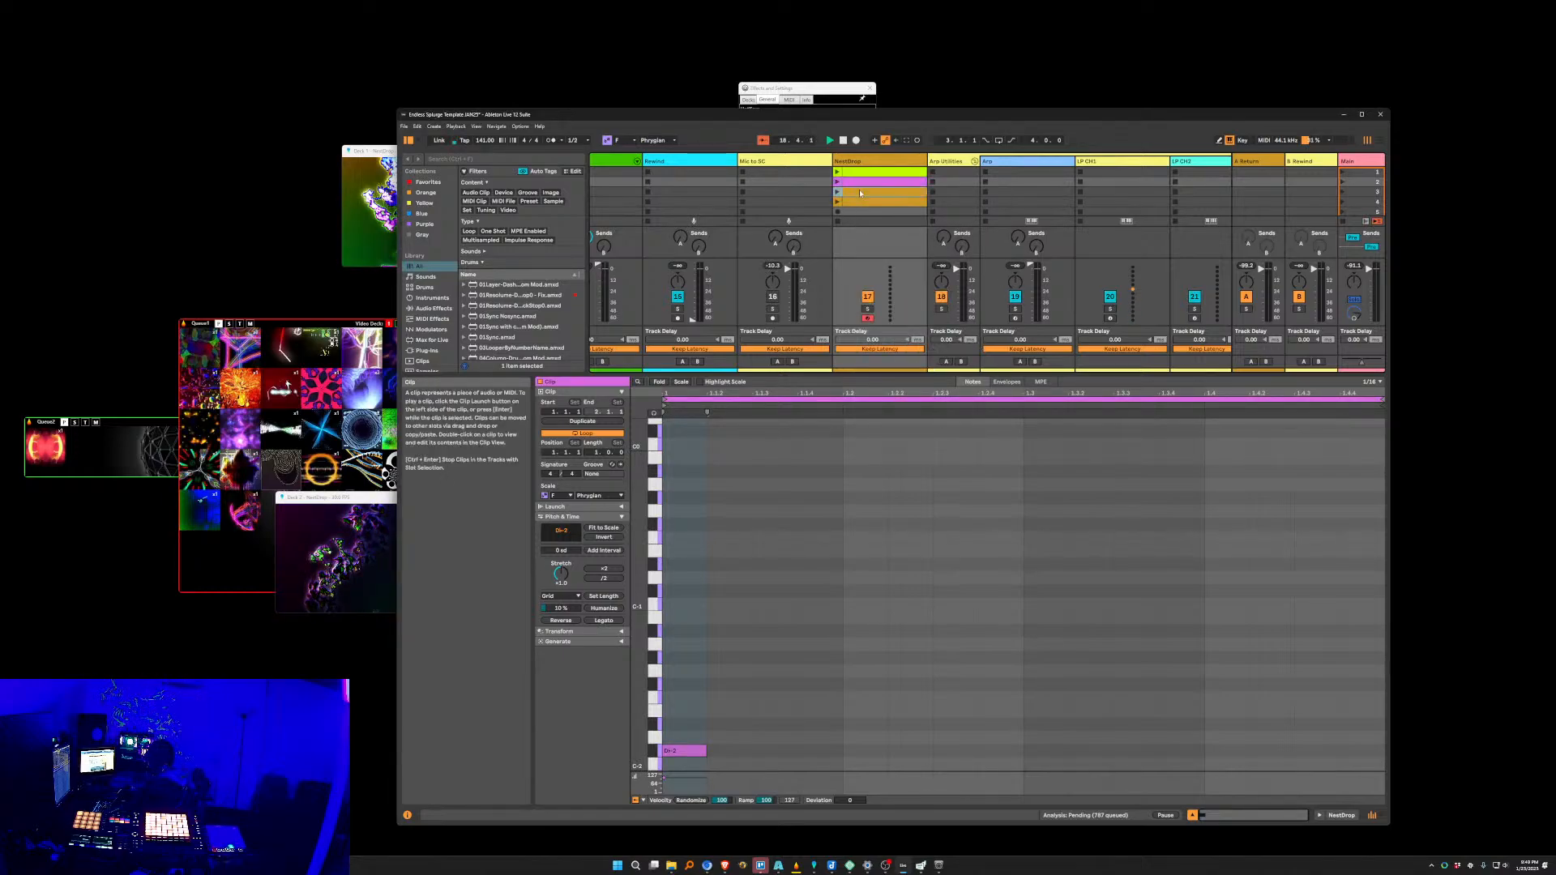
Color the third NestDrop clip magenta and the fourth one pink, and show the notes of all four clips together.
right_click(862, 192)
click(984, 364)
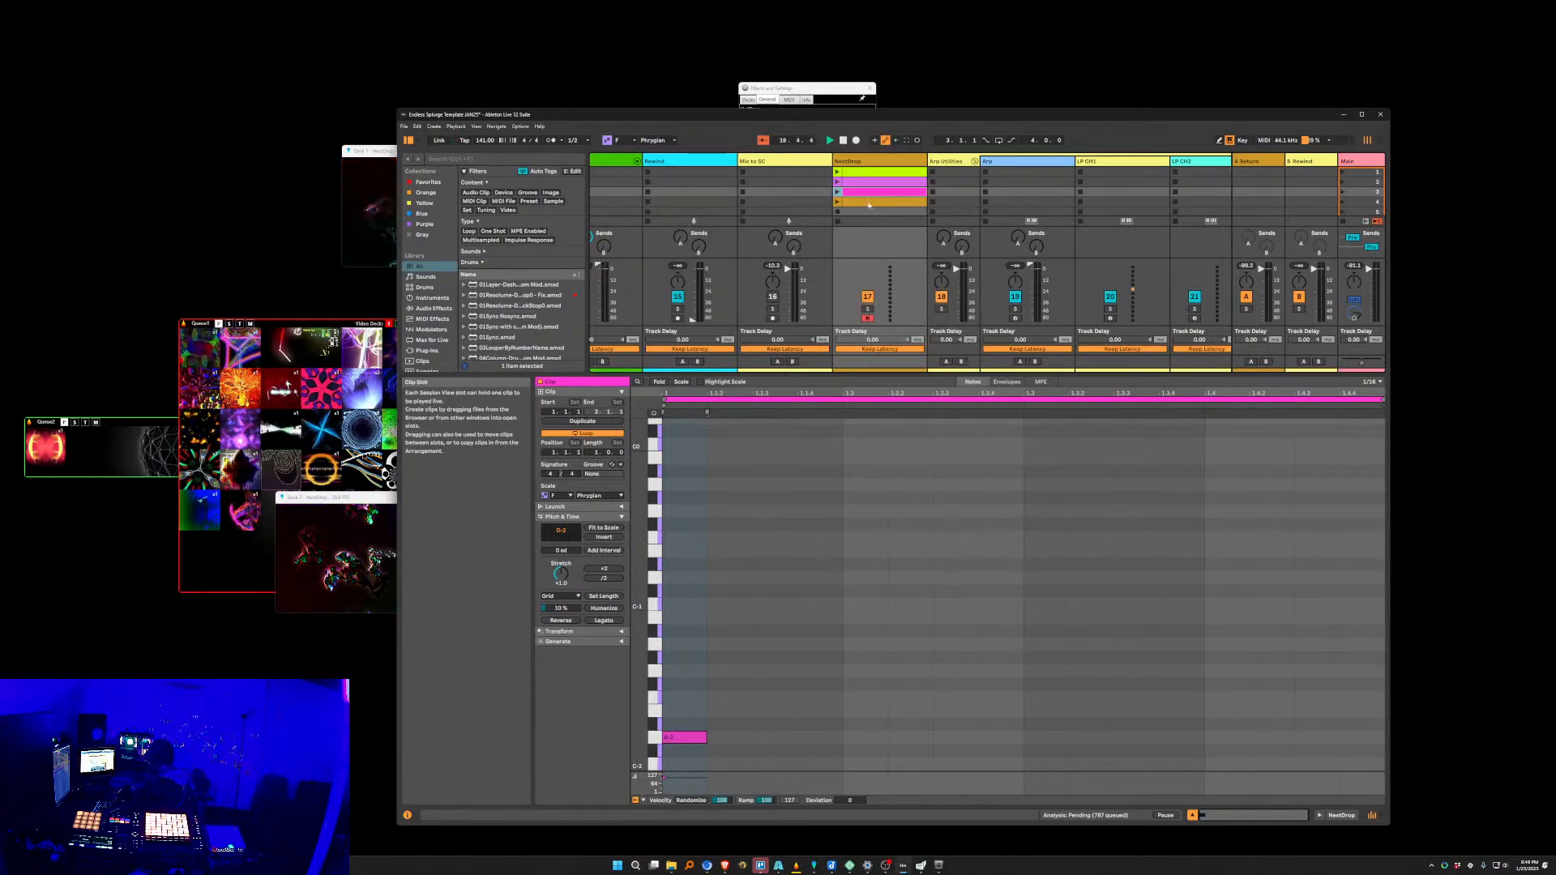
right_click(870, 202)
click(999, 364)
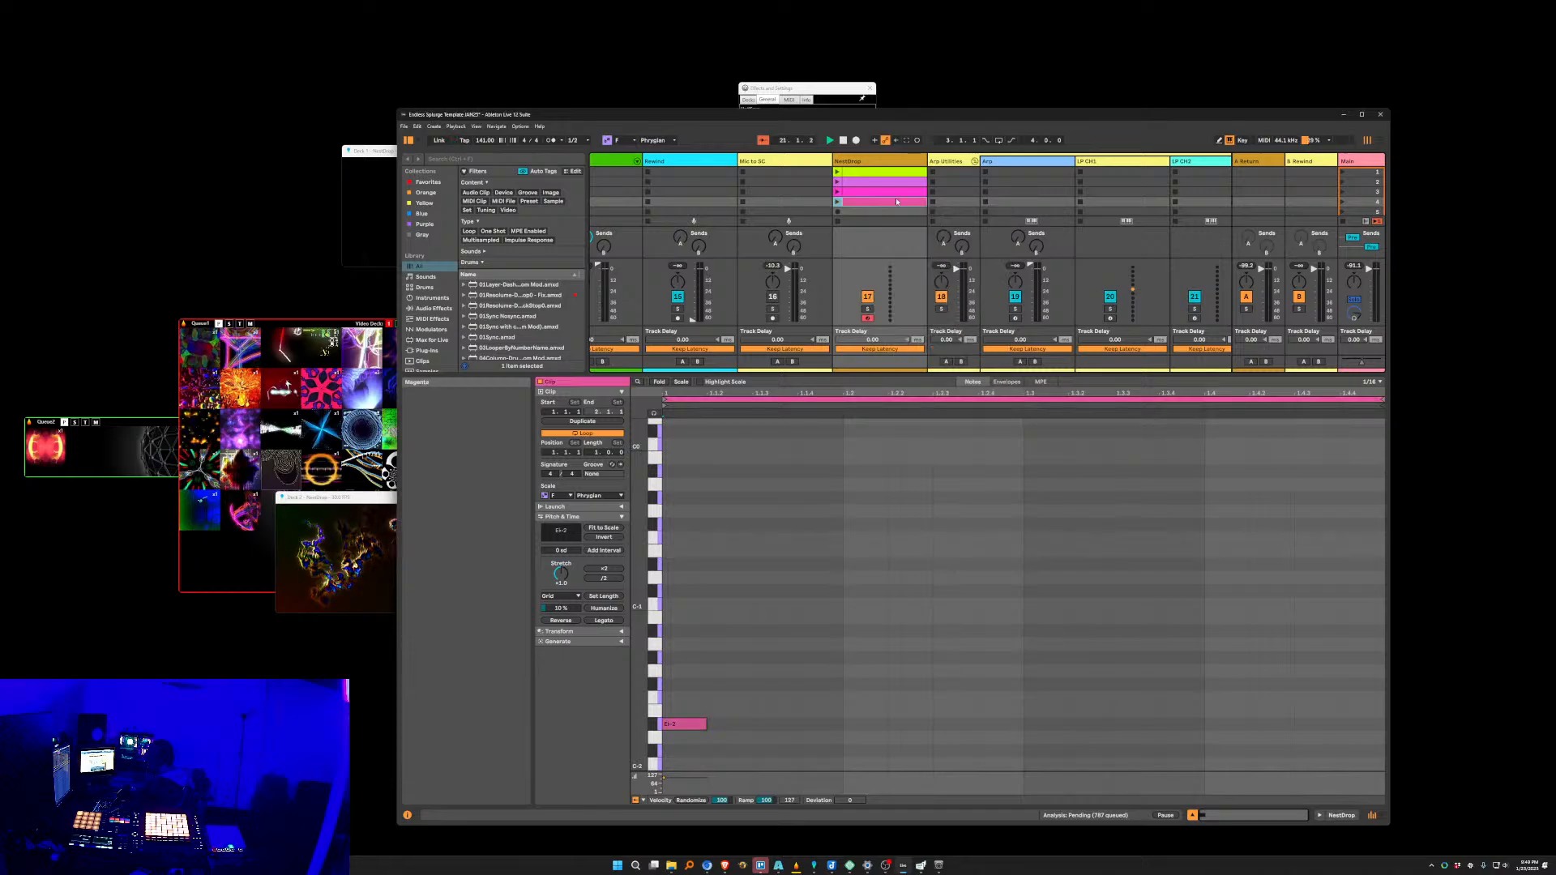
click(882, 172)
shift+click(882, 204)
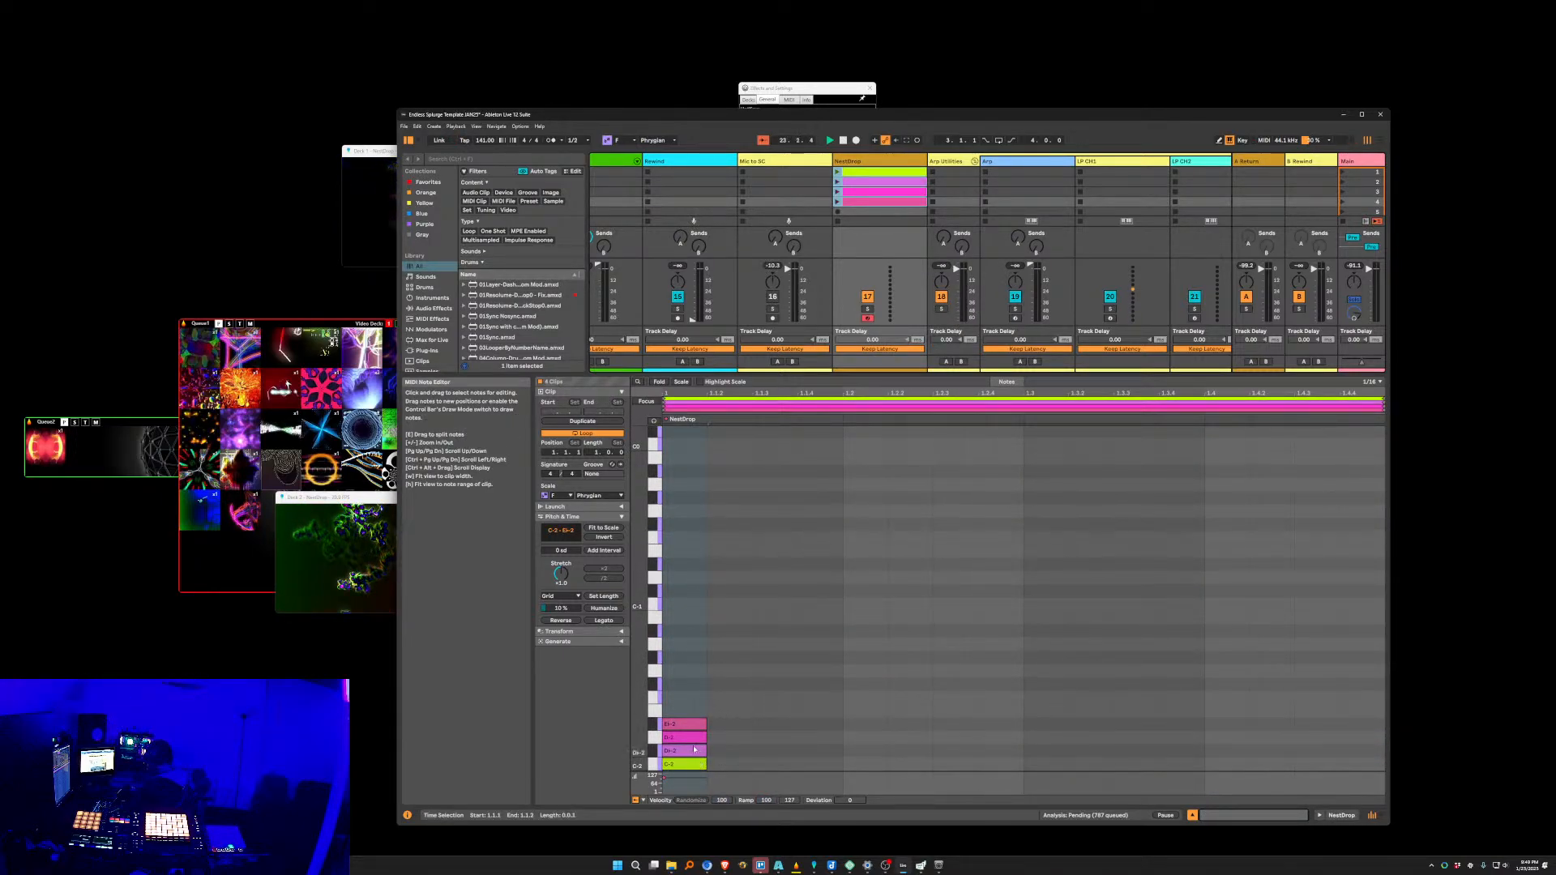
Create two empty MIDI clips in slots 5 and 6 of the NestDrop track.
click(869, 200)
scroll(869, 196, down, 1)
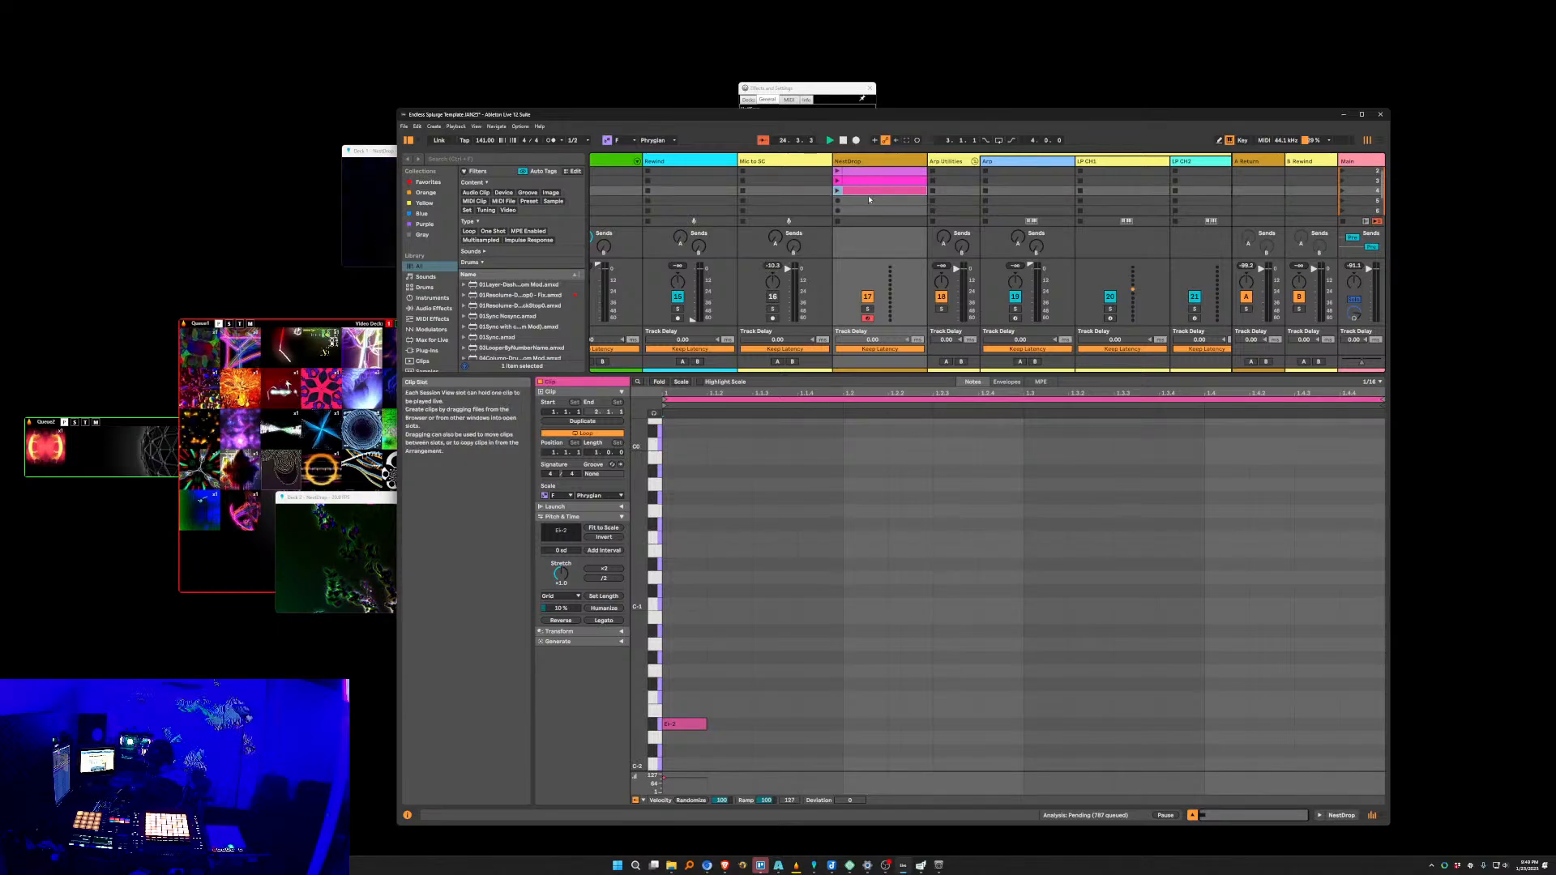
double_click(870, 201)
double_click(879, 210)
click(877, 203)
Set the clip color preference to Random in the theme and color settings, and close the settings.
click(520, 126)
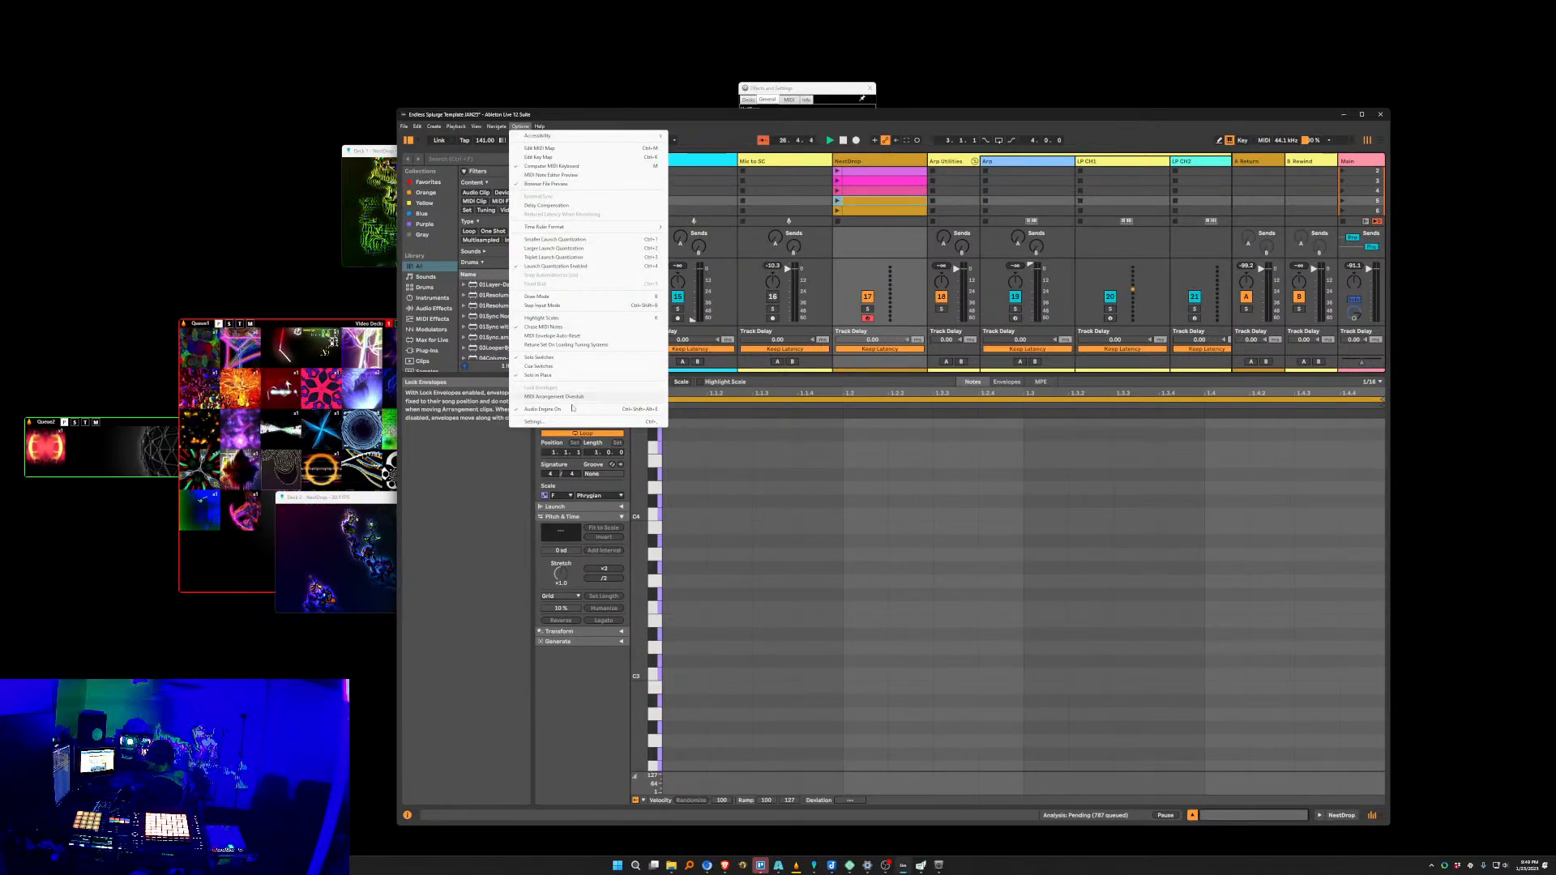
click(616, 422)
click(819, 378)
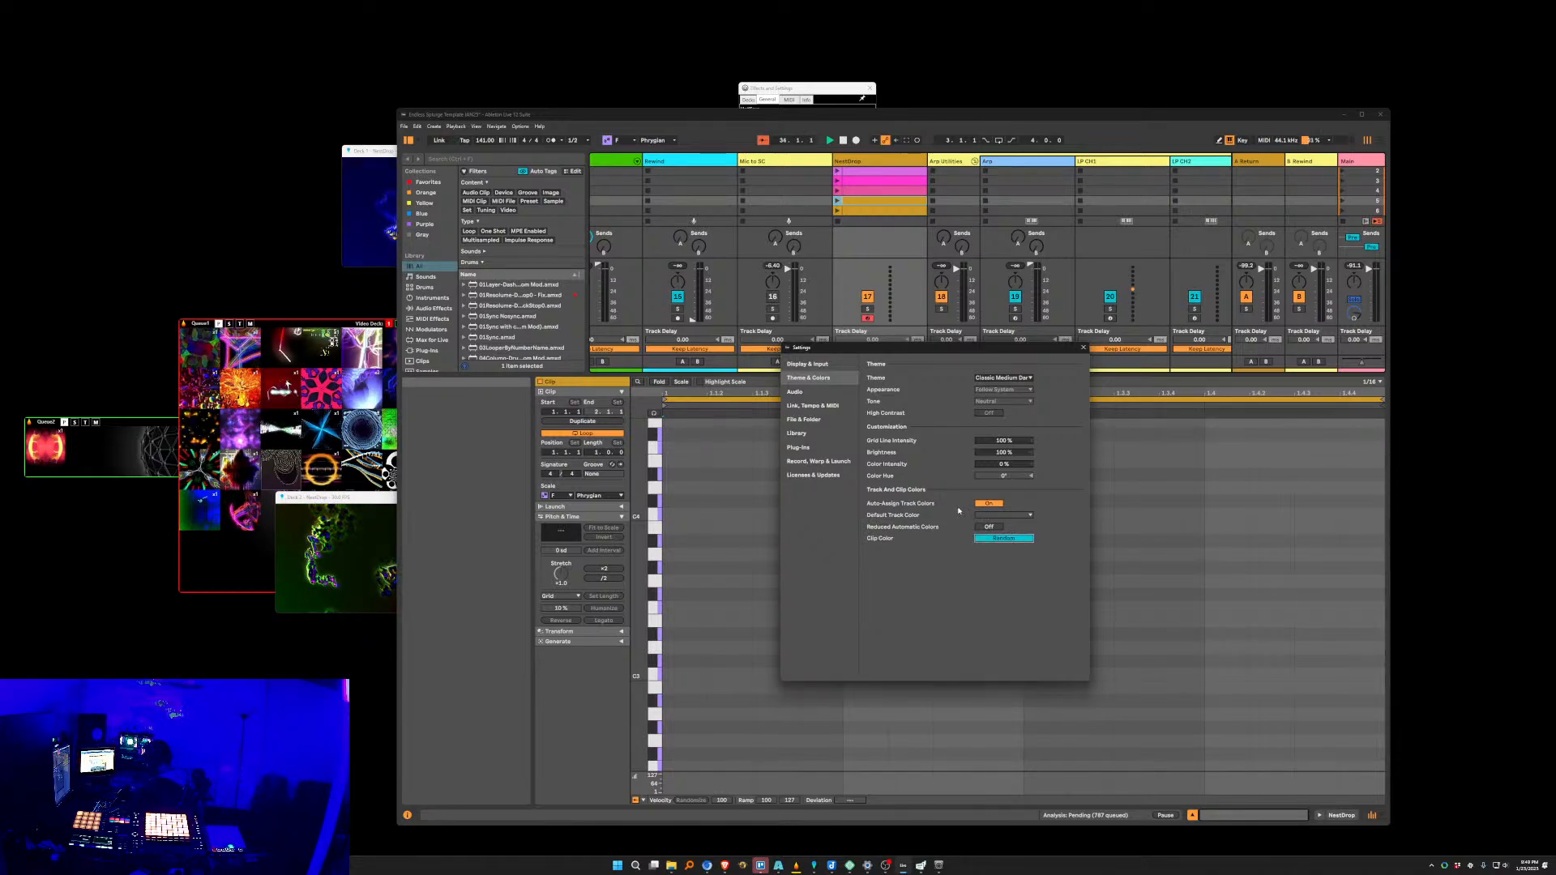
click(1082, 349)
Create three more empty MIDI clips in slots 7, 8 and 9 of the NestDrop track.
scroll(864, 209, down, 1)
double_click(863, 209)
scroll(862, 210, down, 1)
click(862, 210)
double_click(863, 210)
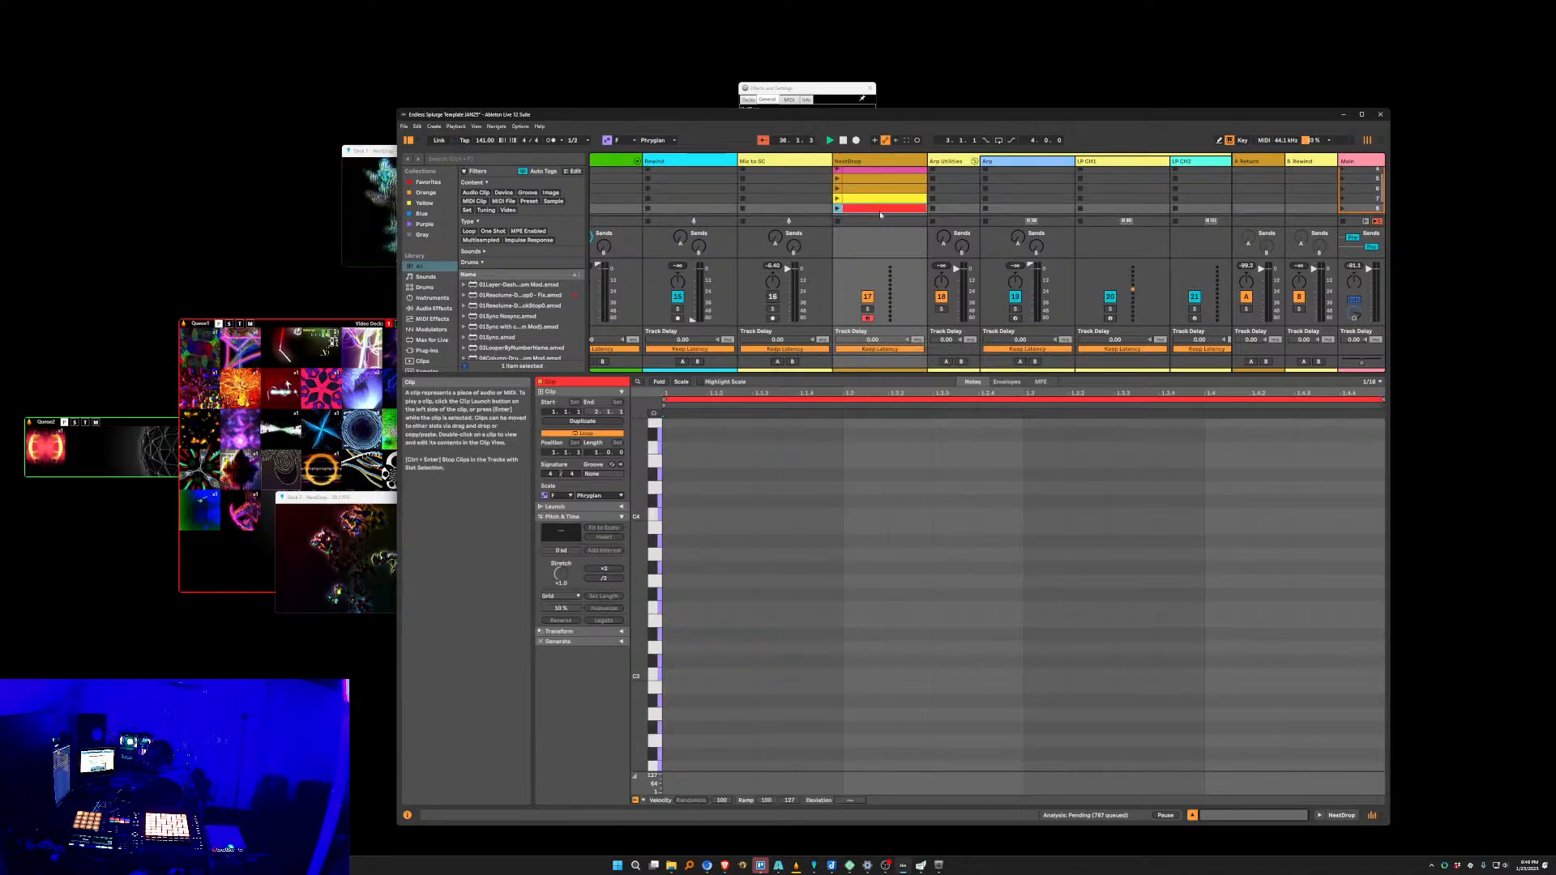
drag(833, 377, 834, 466)
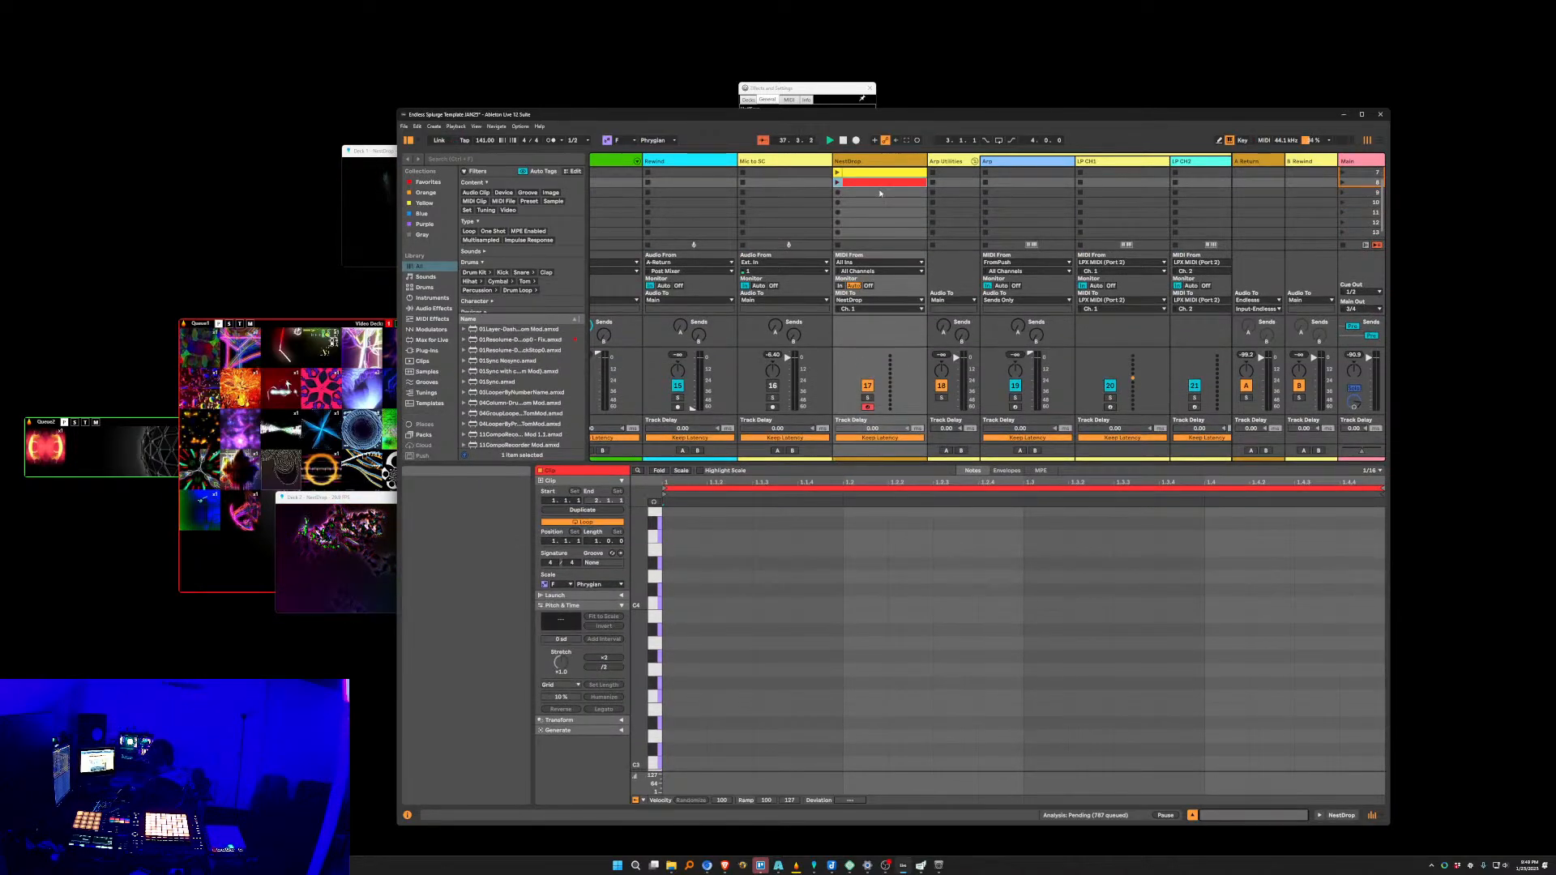
scroll(861, 194, up, 2)
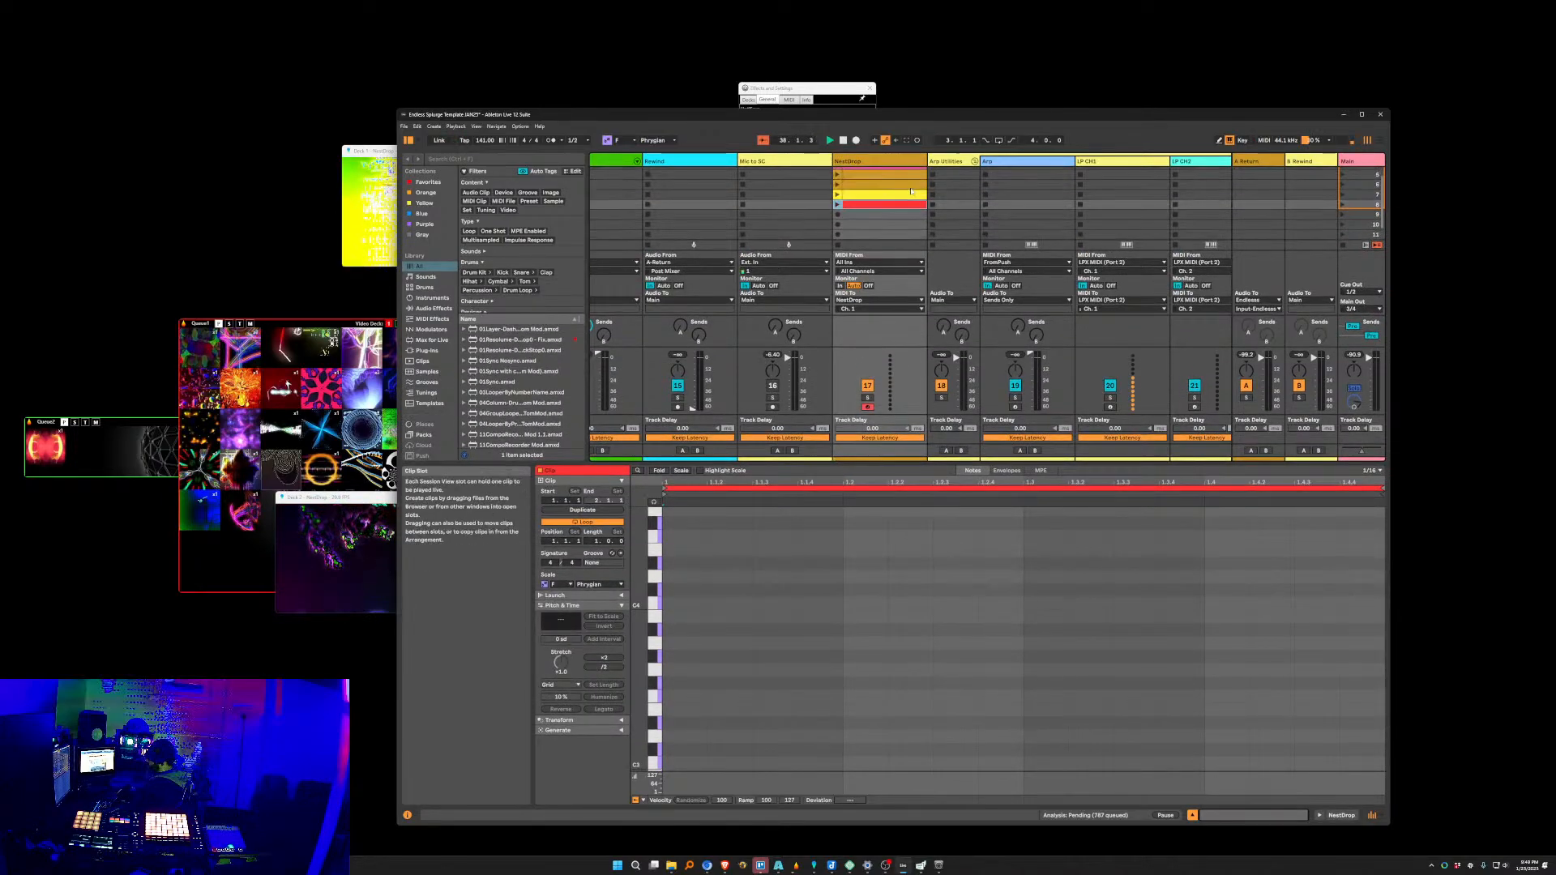
double_click(864, 226)
Delete the NestDrop clip in slot 6 and move the three clips below it up into slots 6 to 8.
click(860, 197)
key(Delete)
click(861, 186)
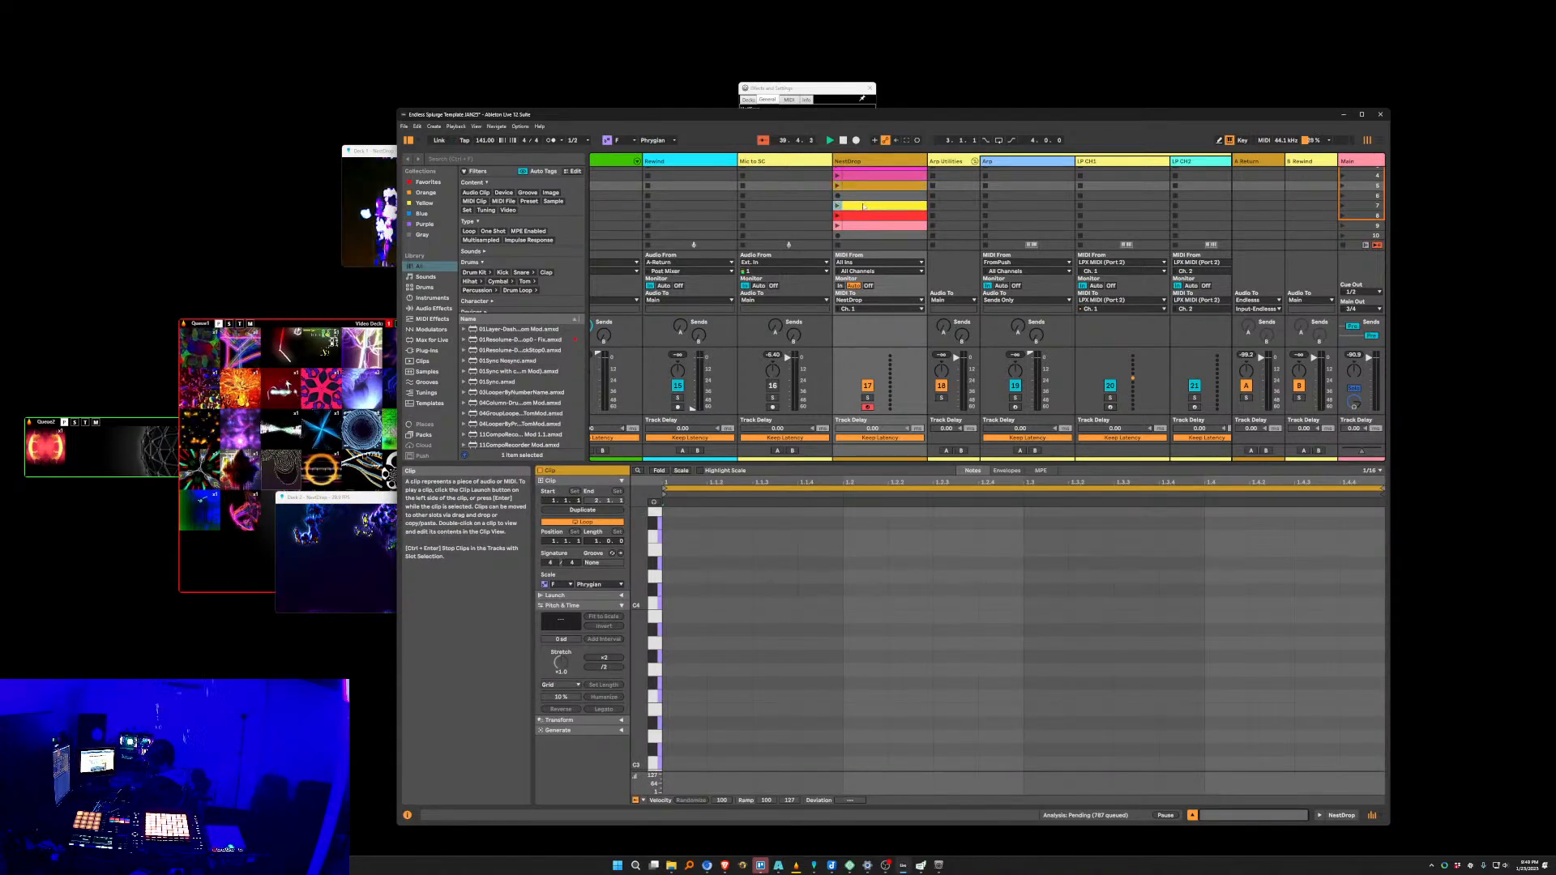
click(865, 206)
click(865, 186)
click(867, 226)
shift+click(865, 206)
drag(865, 206, 867, 196)
click(869, 216)
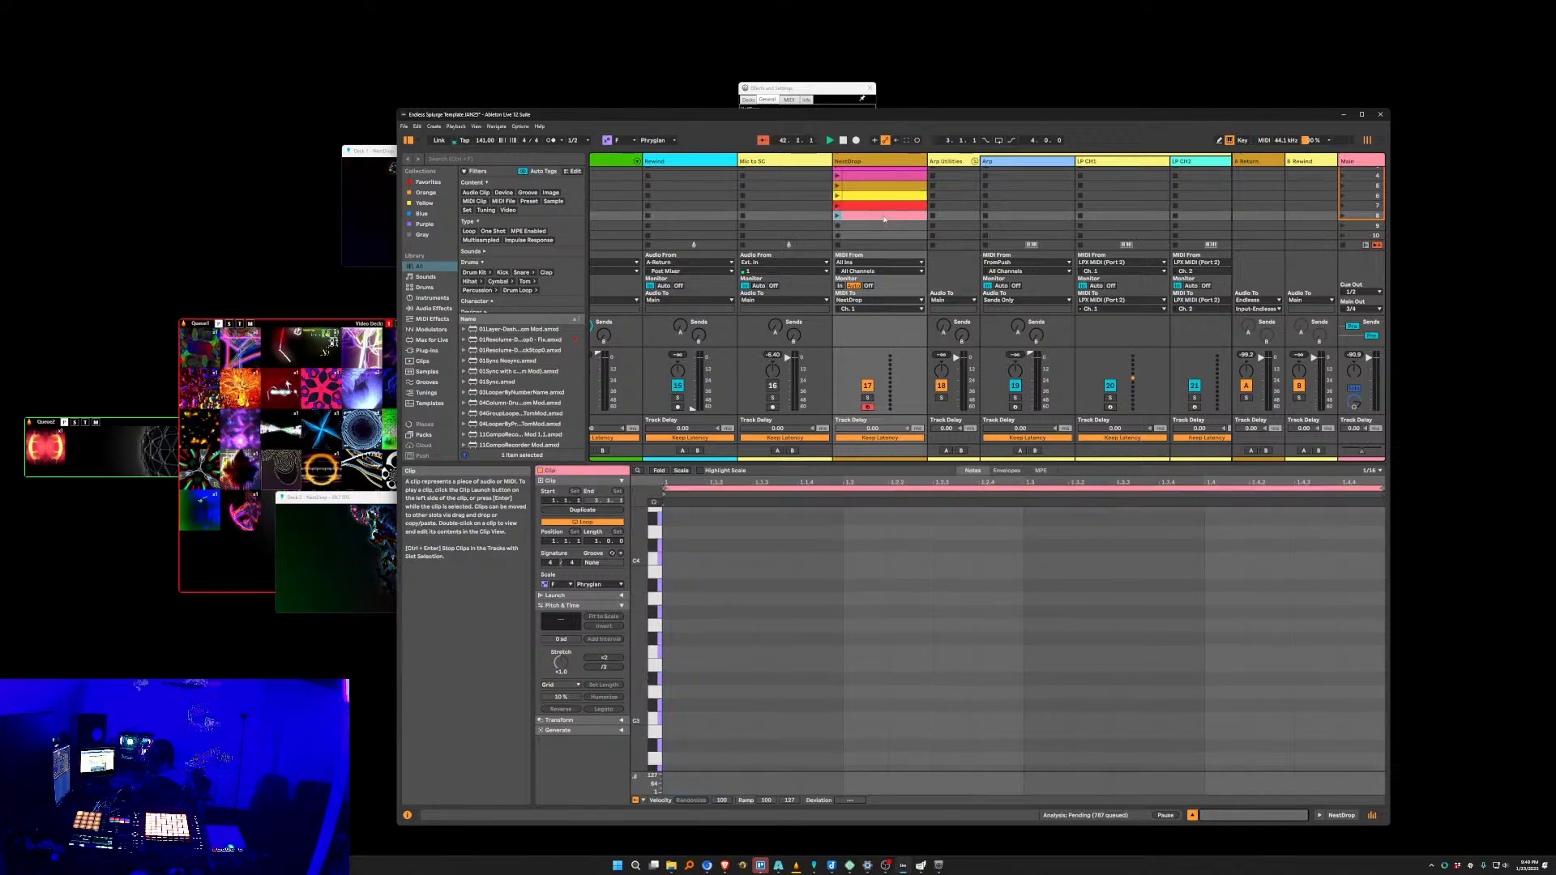
Select all eight NestDrop clips together and add the notes E-2, F-2, Gb-2 and G-2 at the clip start, with Focus mode left off.
scroll(875, 180, up, 2)
shift+click(876, 176)
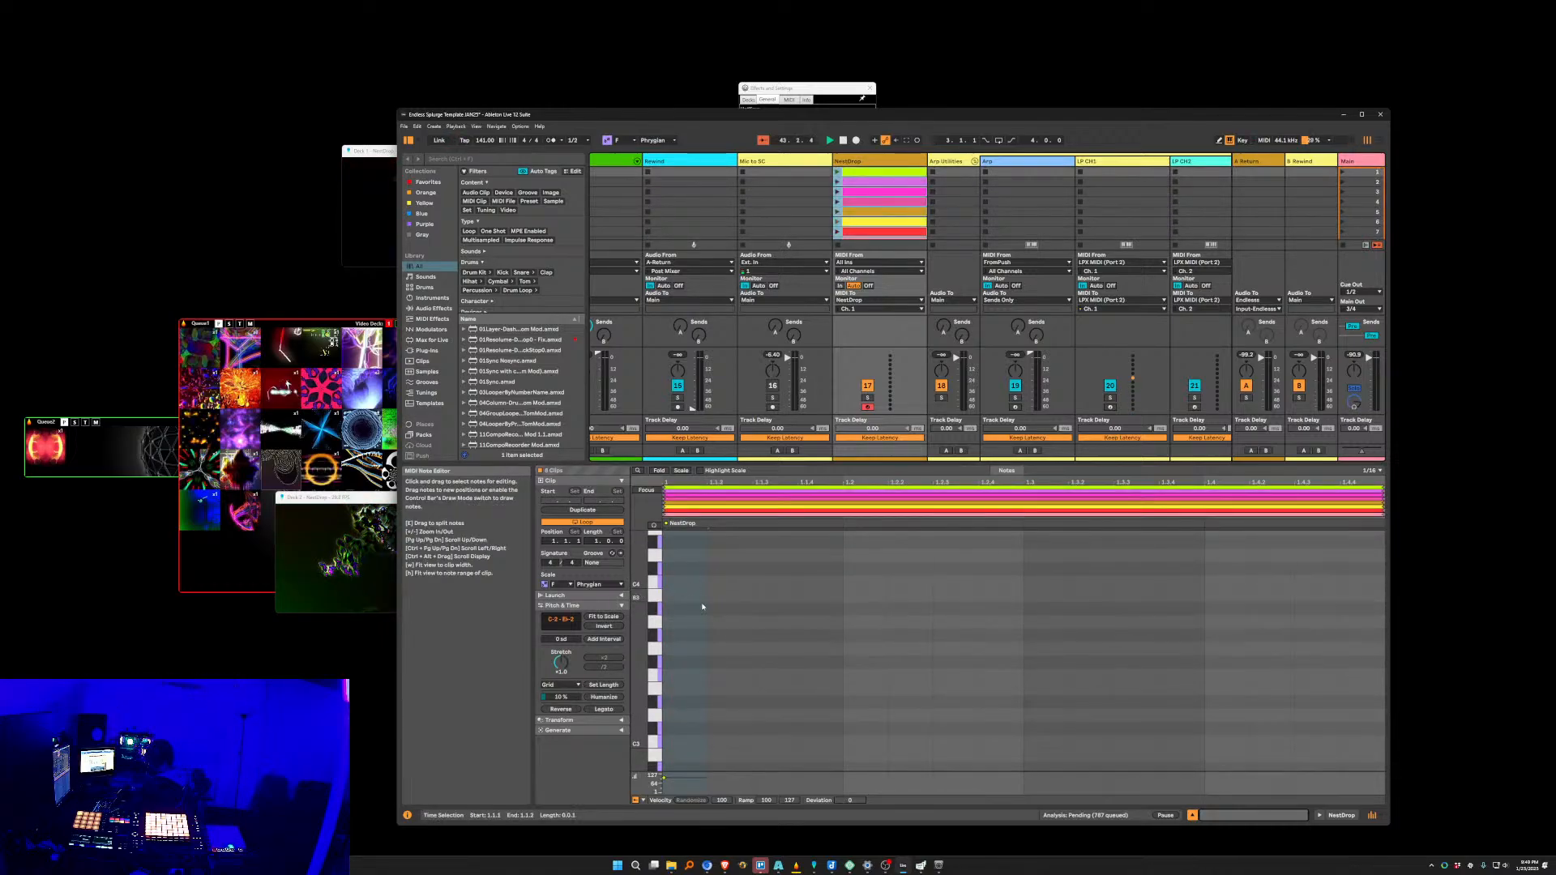
scroll(698, 600, down, 10)
scroll(724, 699, down, 6)
double_click(701, 711)
double_click(686, 698)
double_click(686, 684)
double_click(685, 671)
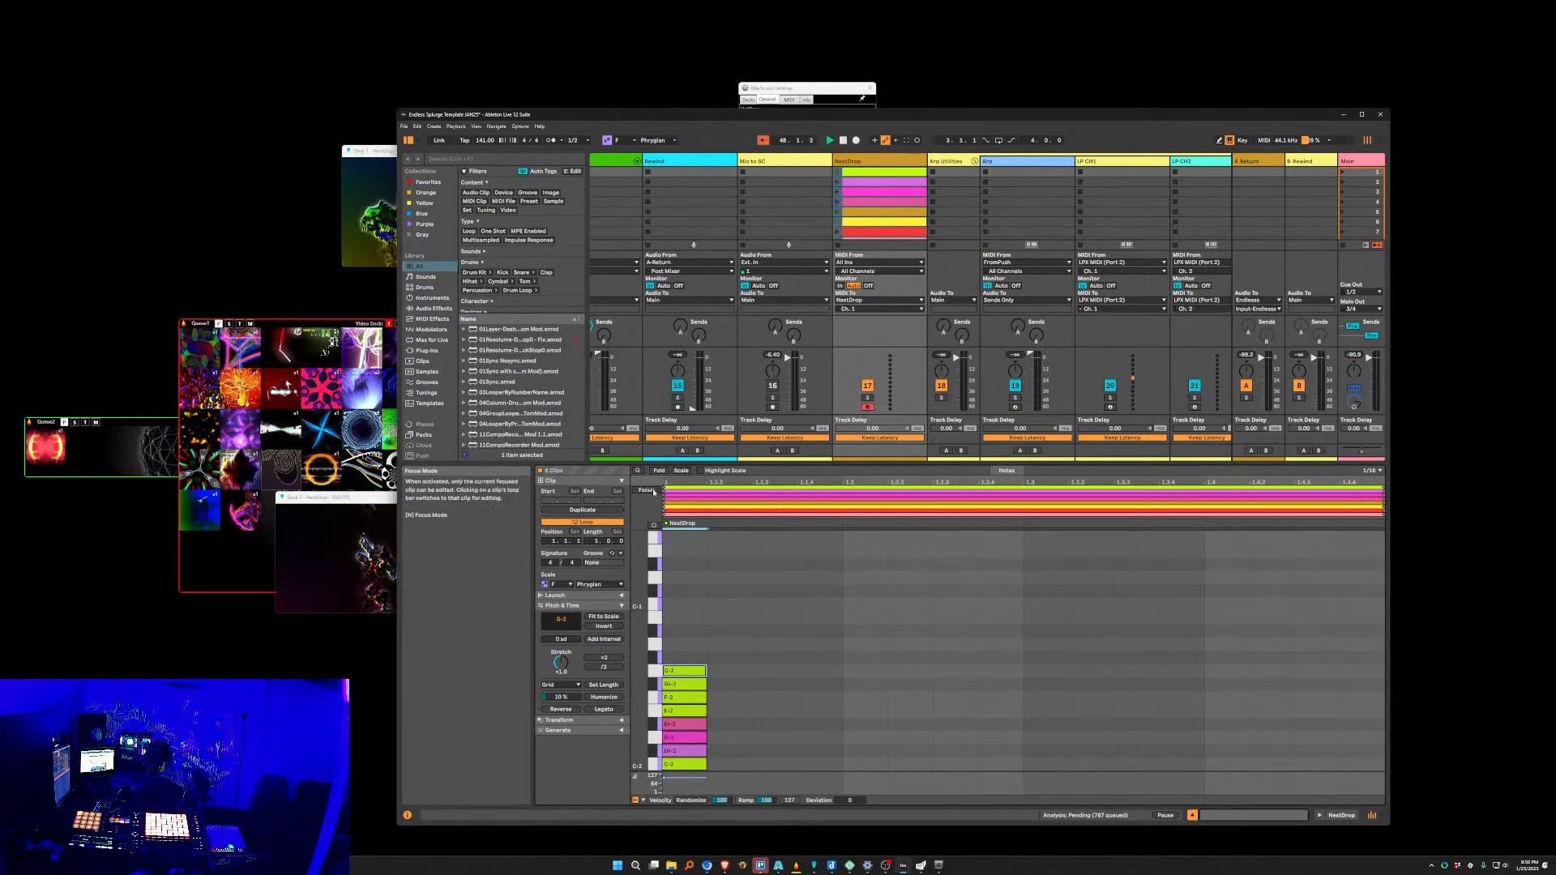
click(647, 490)
click(647, 490)
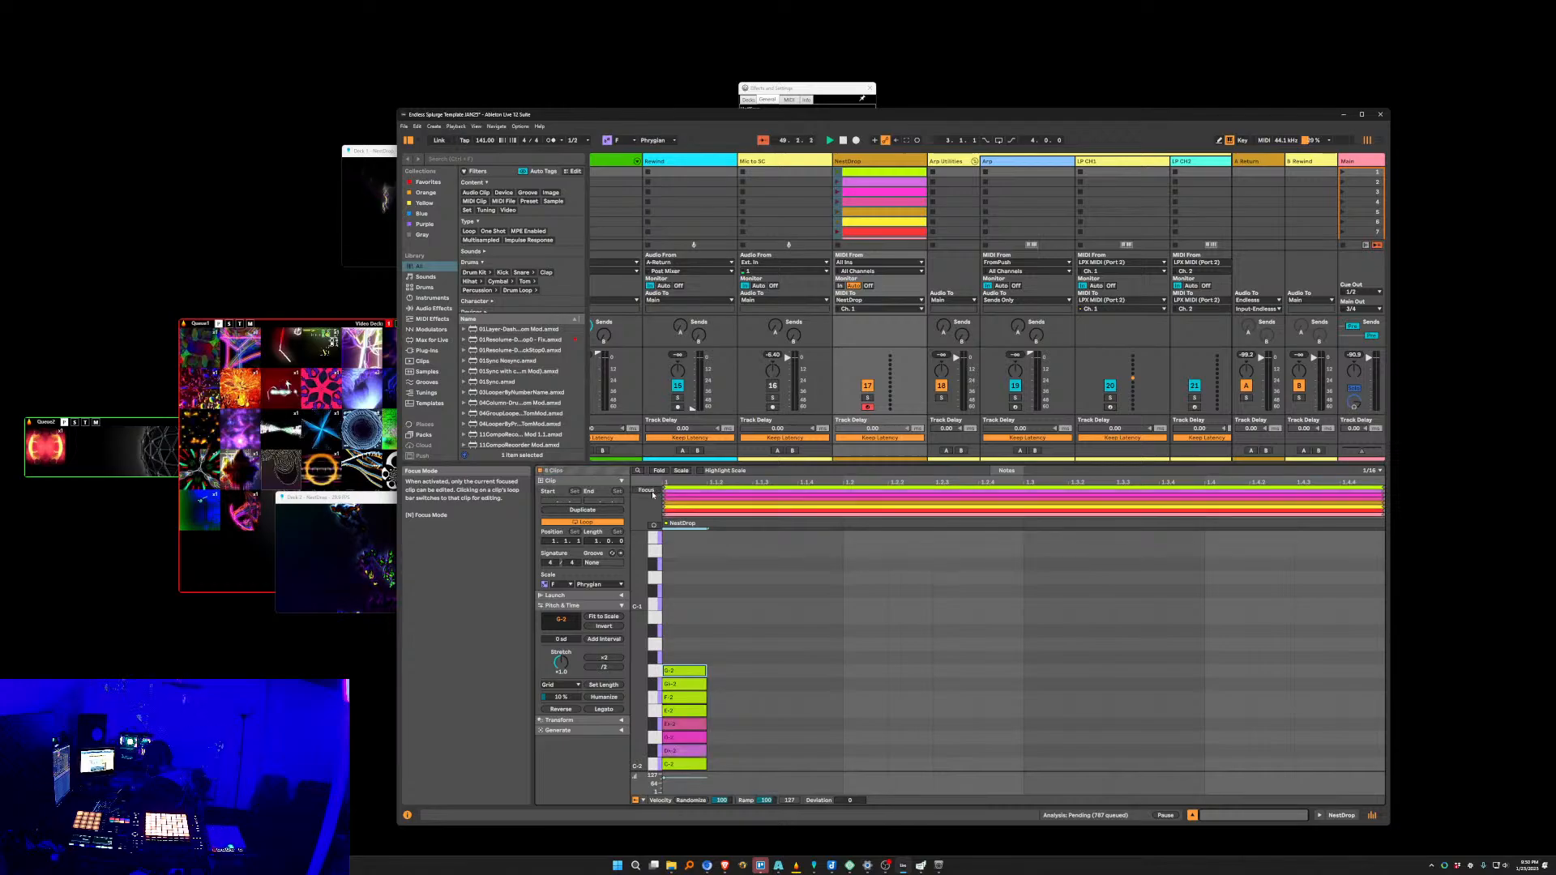
Select the eighth NestDrop clip and enlarge the Session view until all eight clips fit on screen.
scroll(885, 215, down, 4)
scroll(886, 220, up, 1)
click(869, 188)
click(870, 217)
click(865, 187)
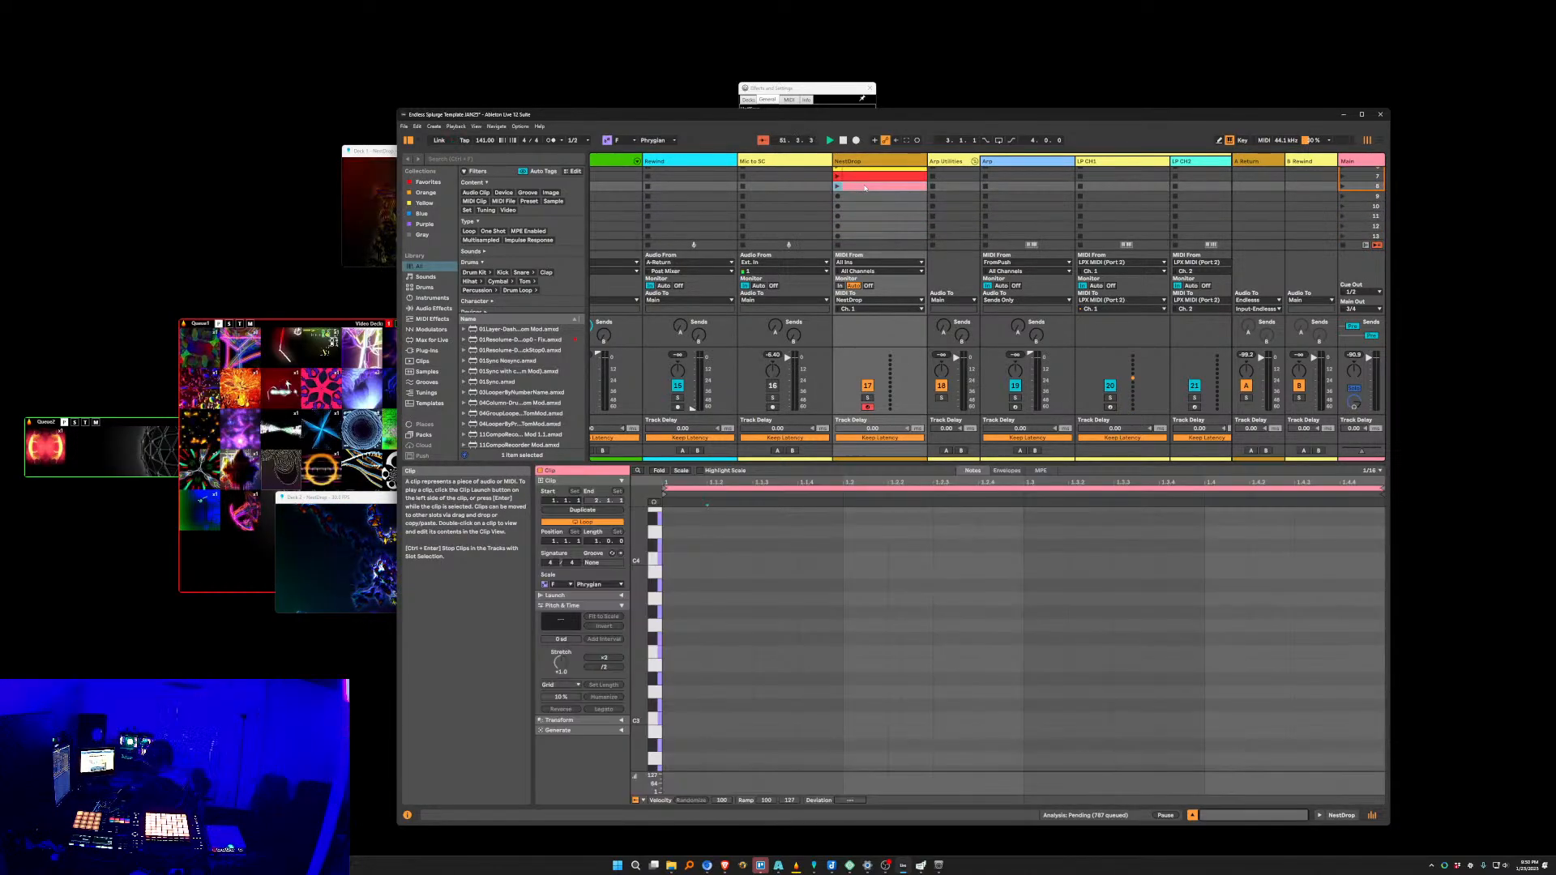
scroll(898, 204, up, 3)
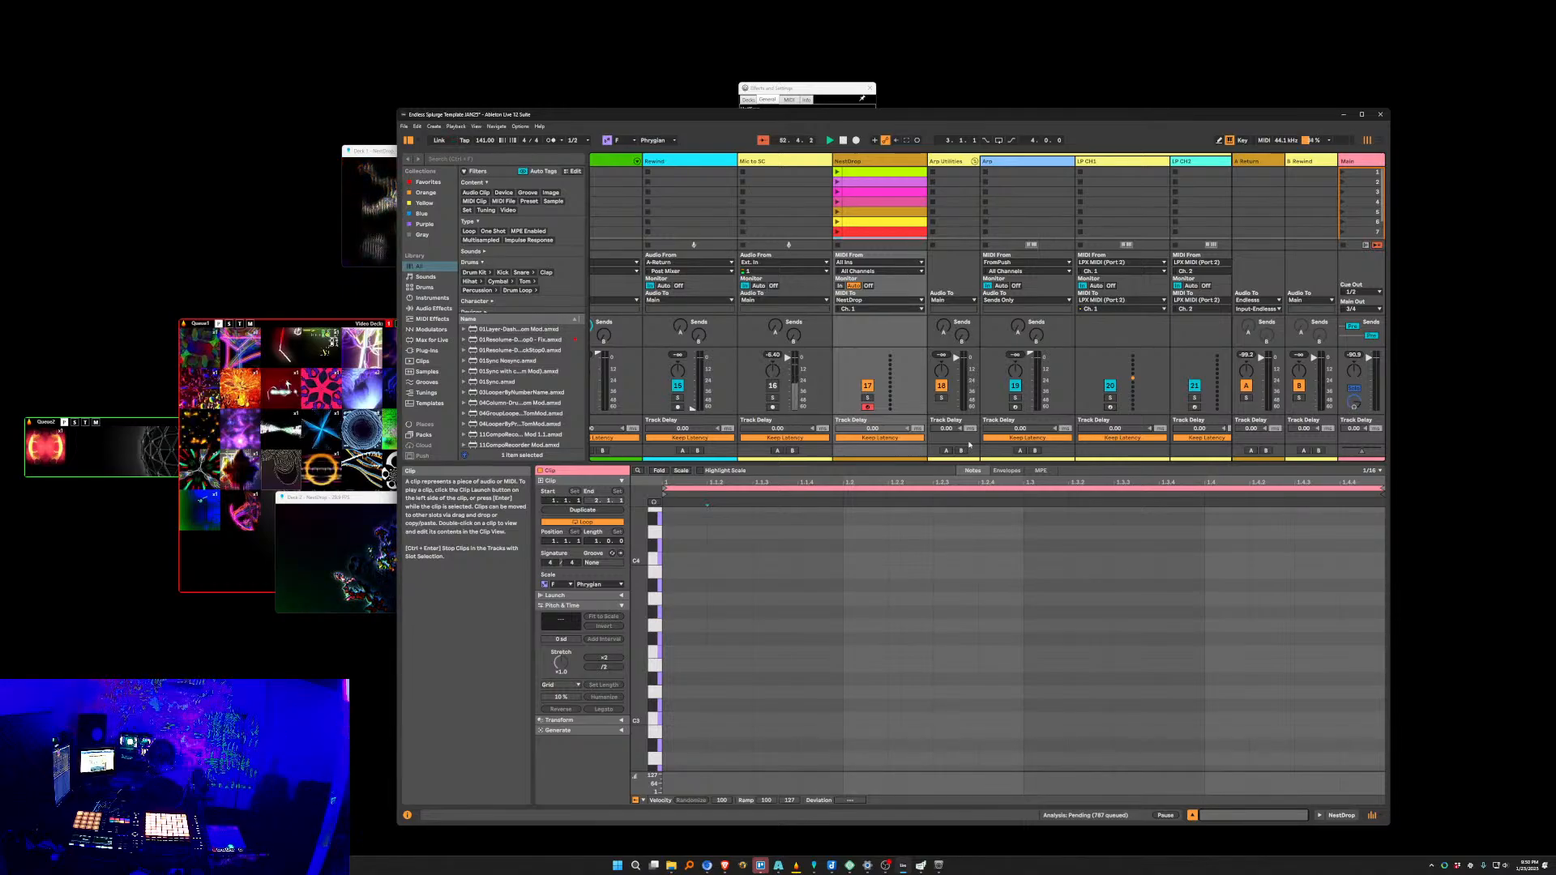
drag(961, 465, 961, 551)
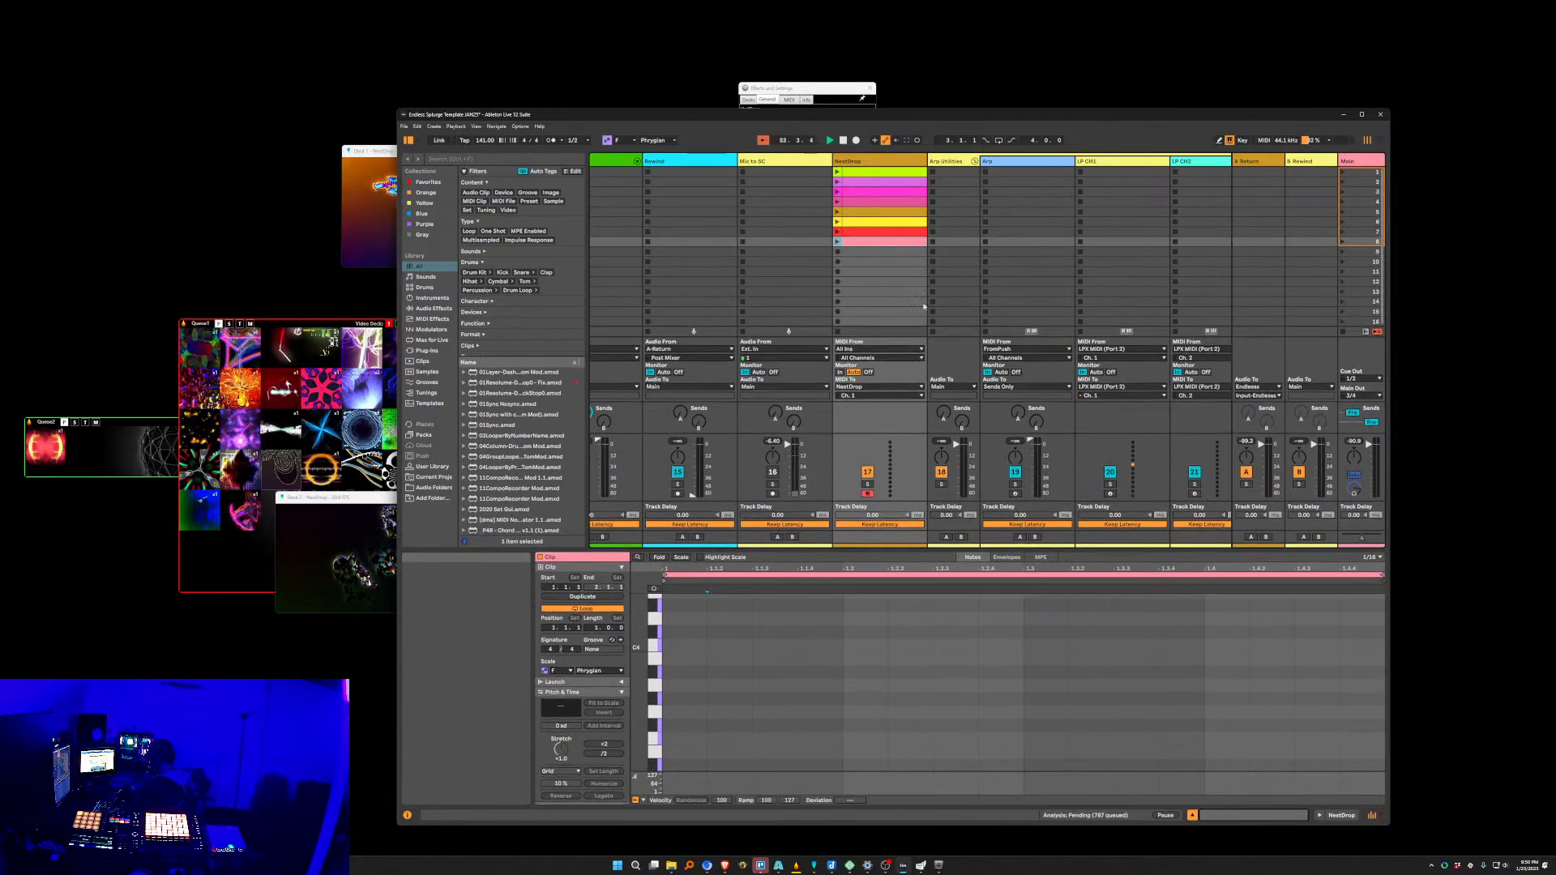
Compare the lowest notes in the third, fourth and fifth NestDrop clips.
click(867, 204)
scroll(758, 646, down, 7)
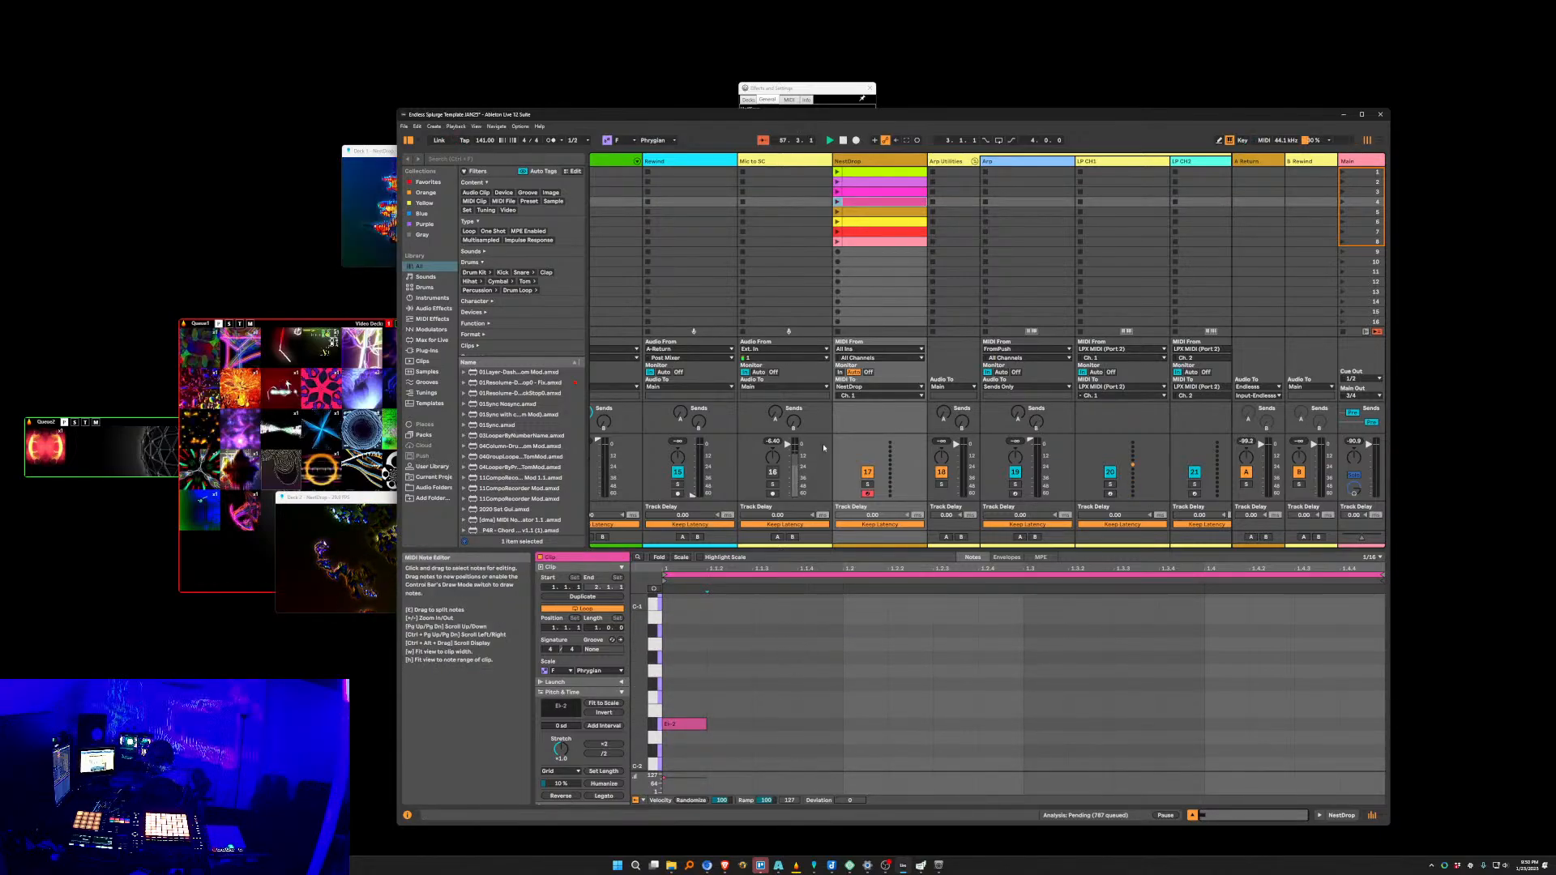
key(Up)
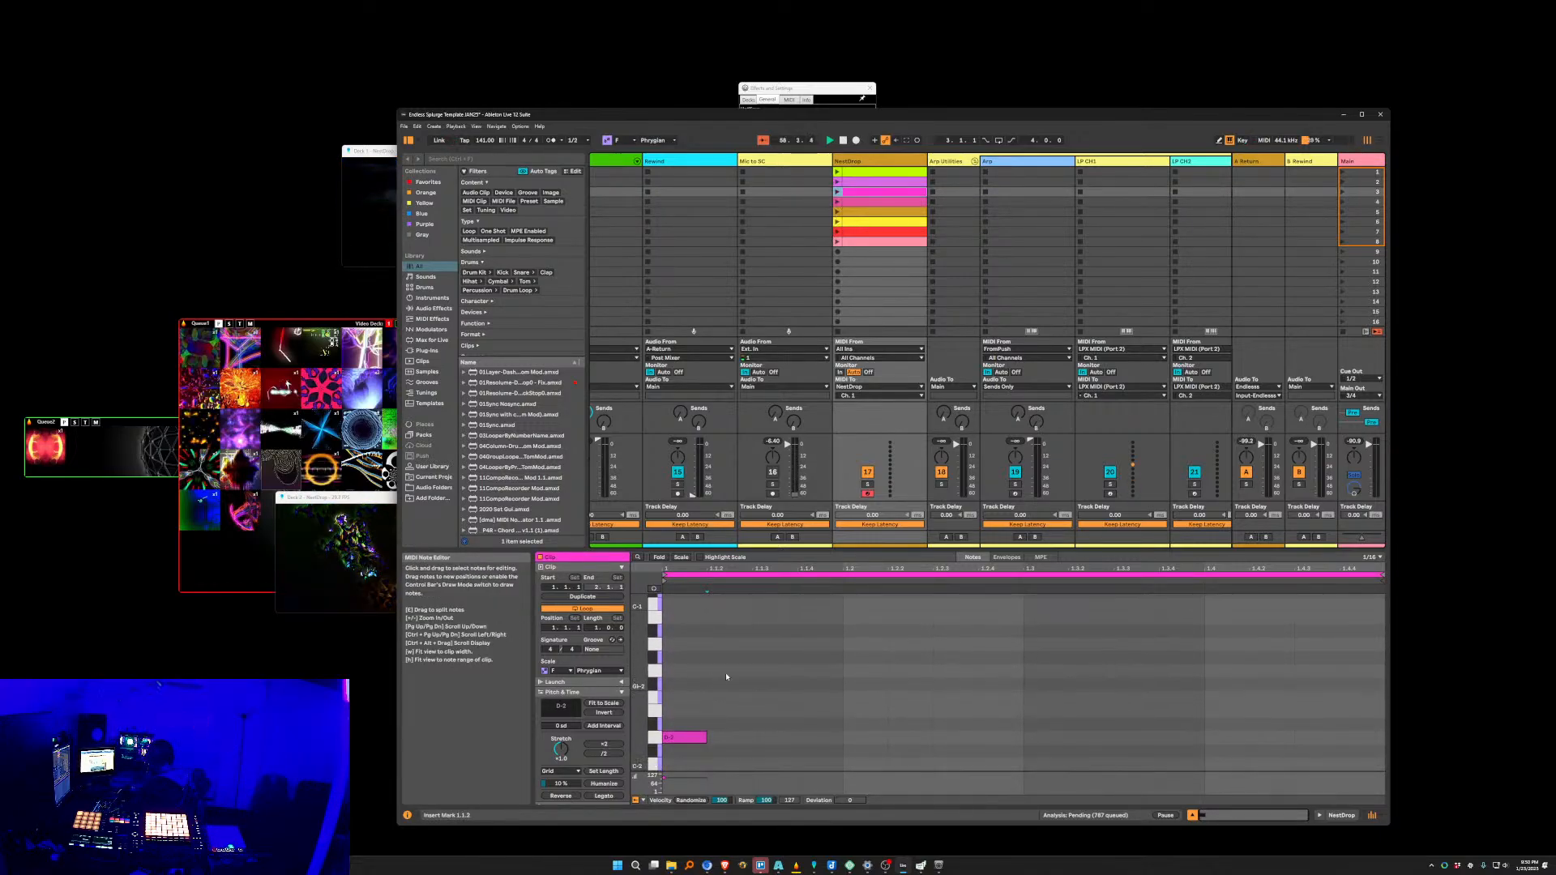
key(Down)
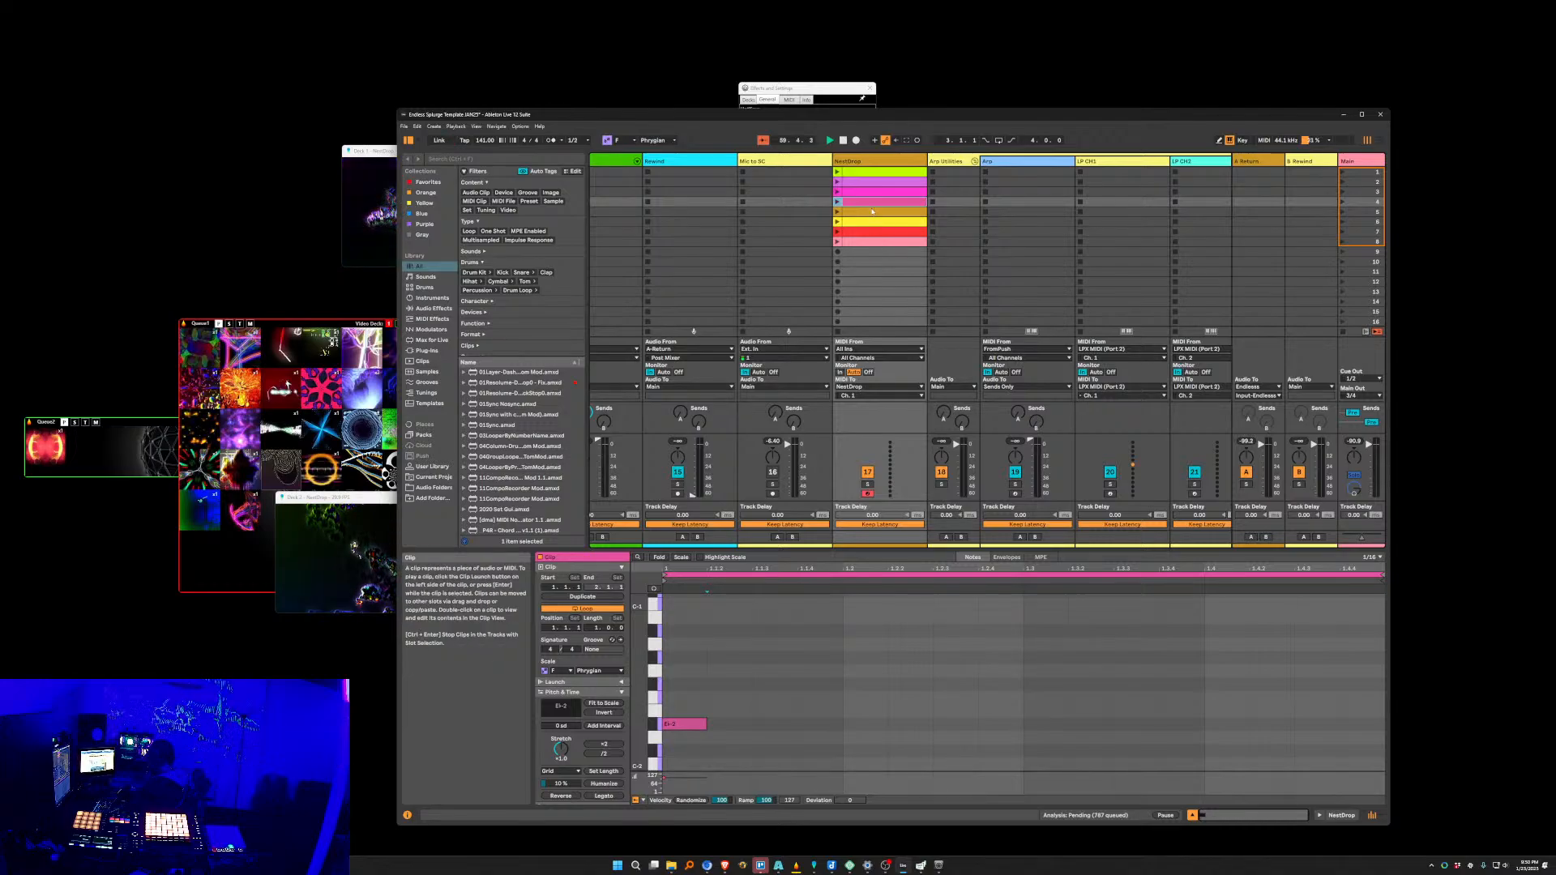
key(Down)
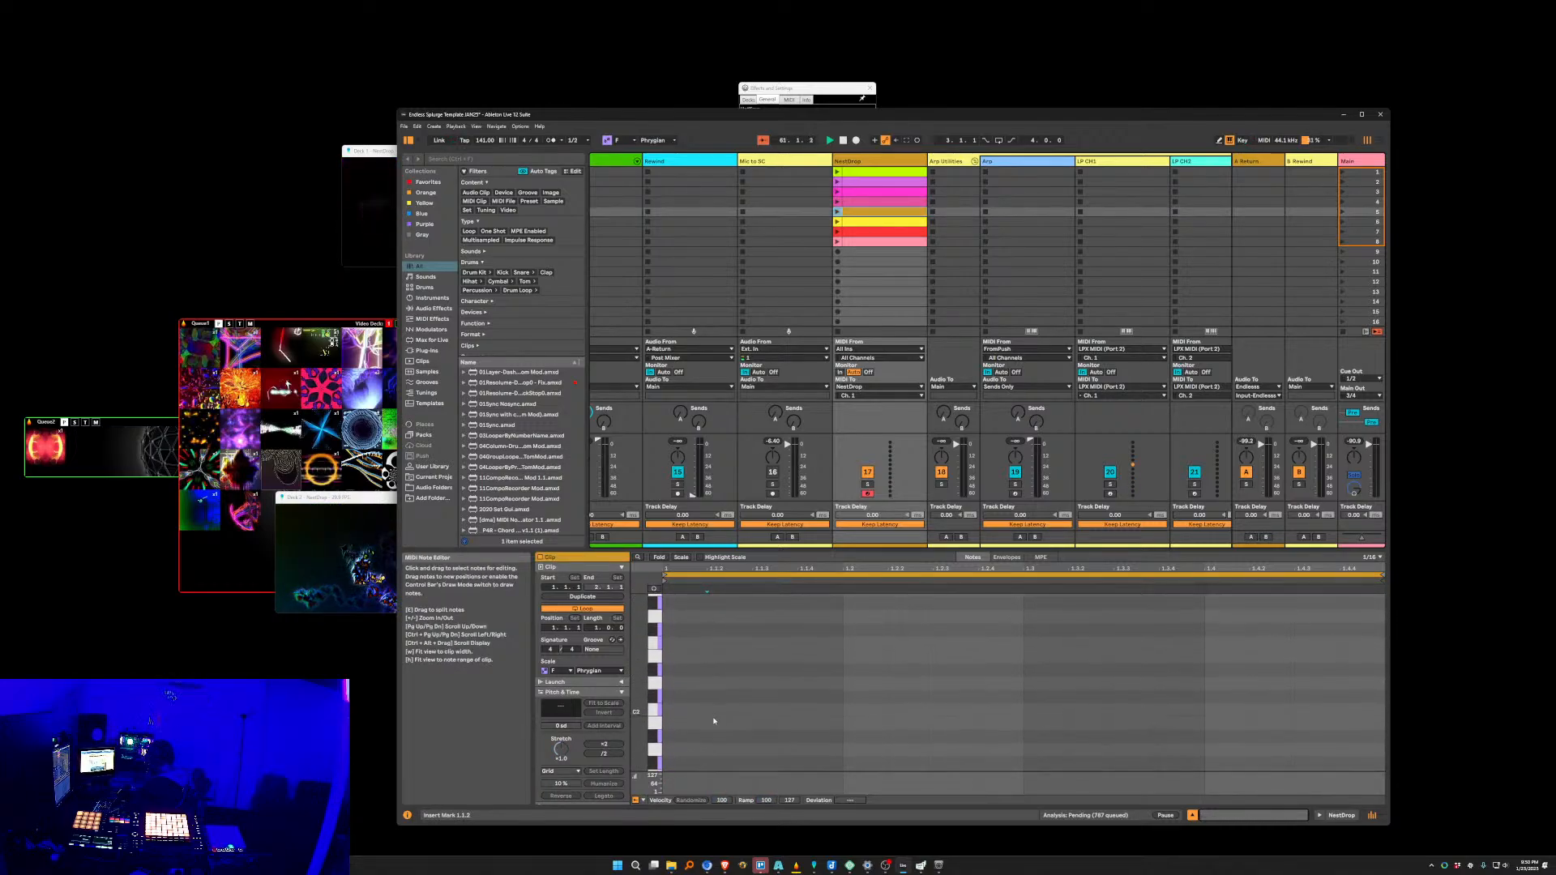
scroll(711, 725, down, 10)
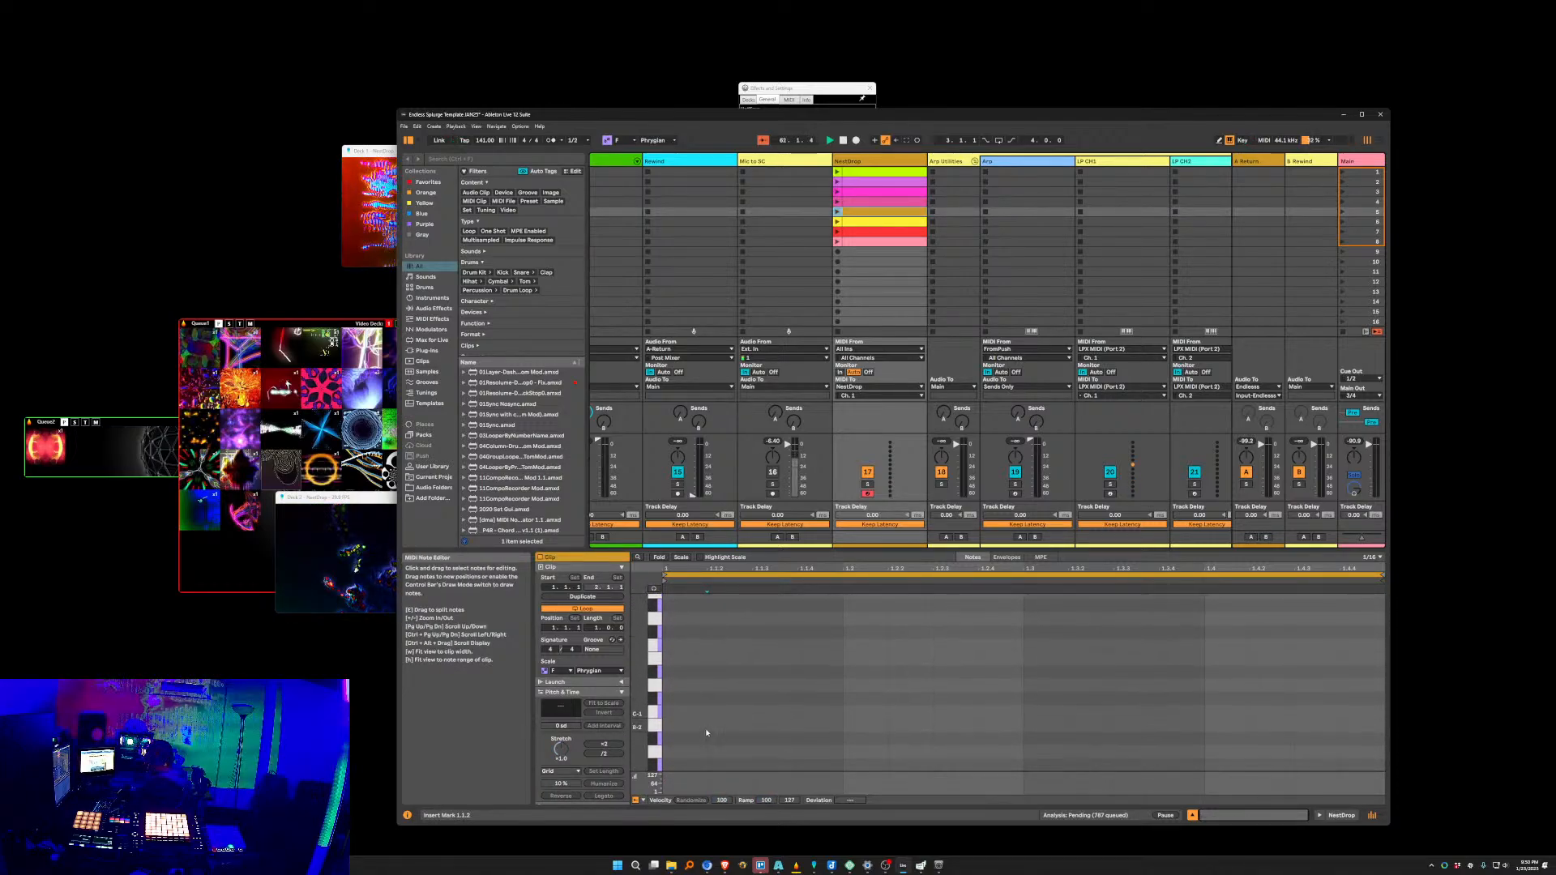
click(871, 203)
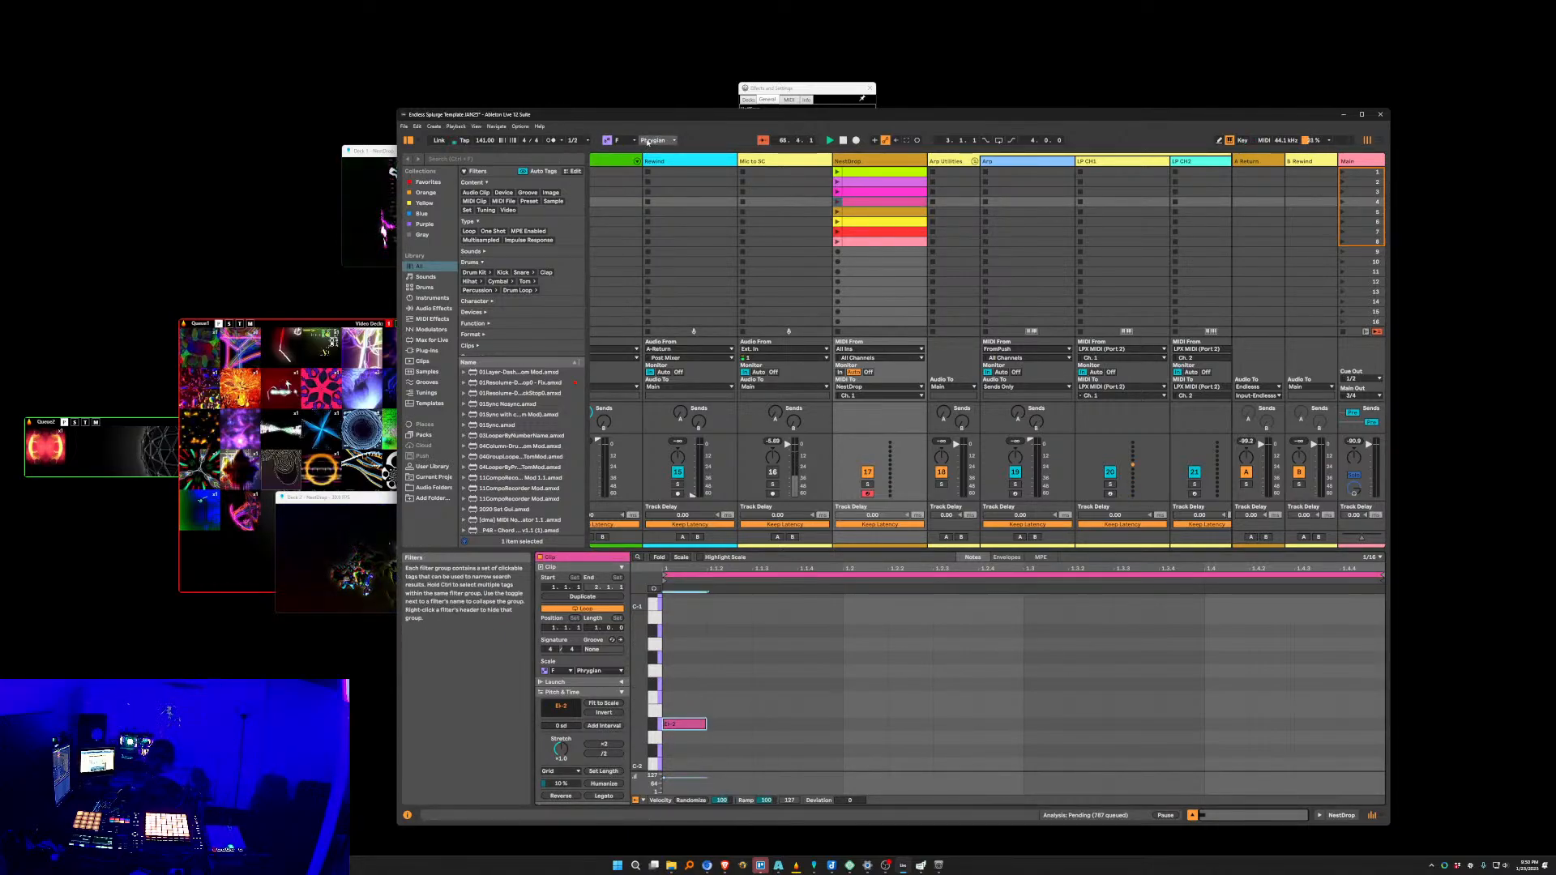
Turn off scale mode for the fourth NestDrop clip and add an E-2 note at the start of the fifth clip.
click(607, 141)
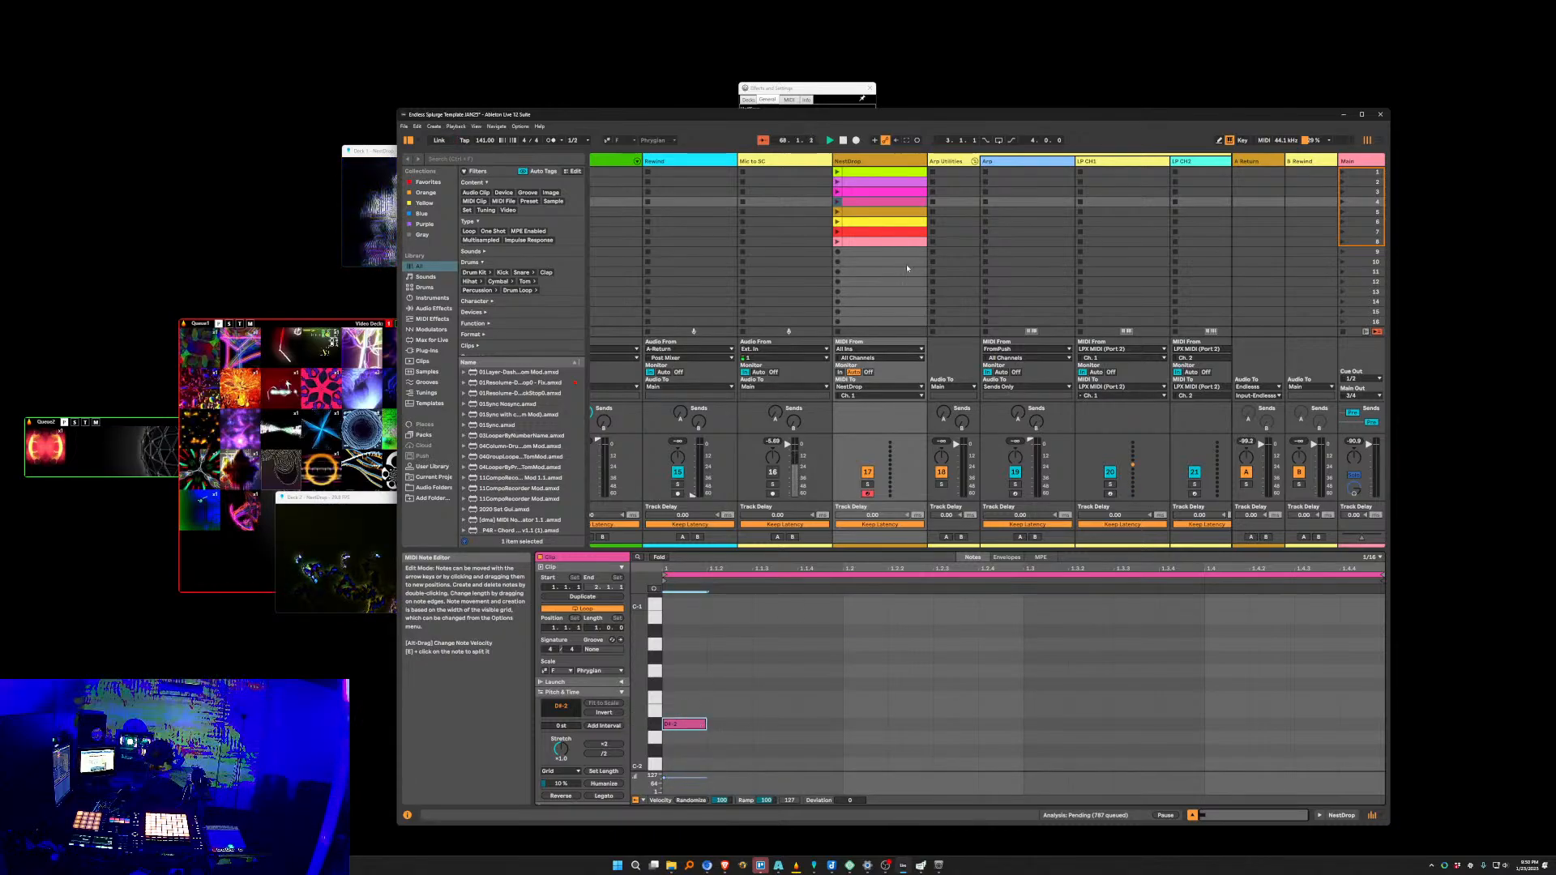
double_click(688, 713)
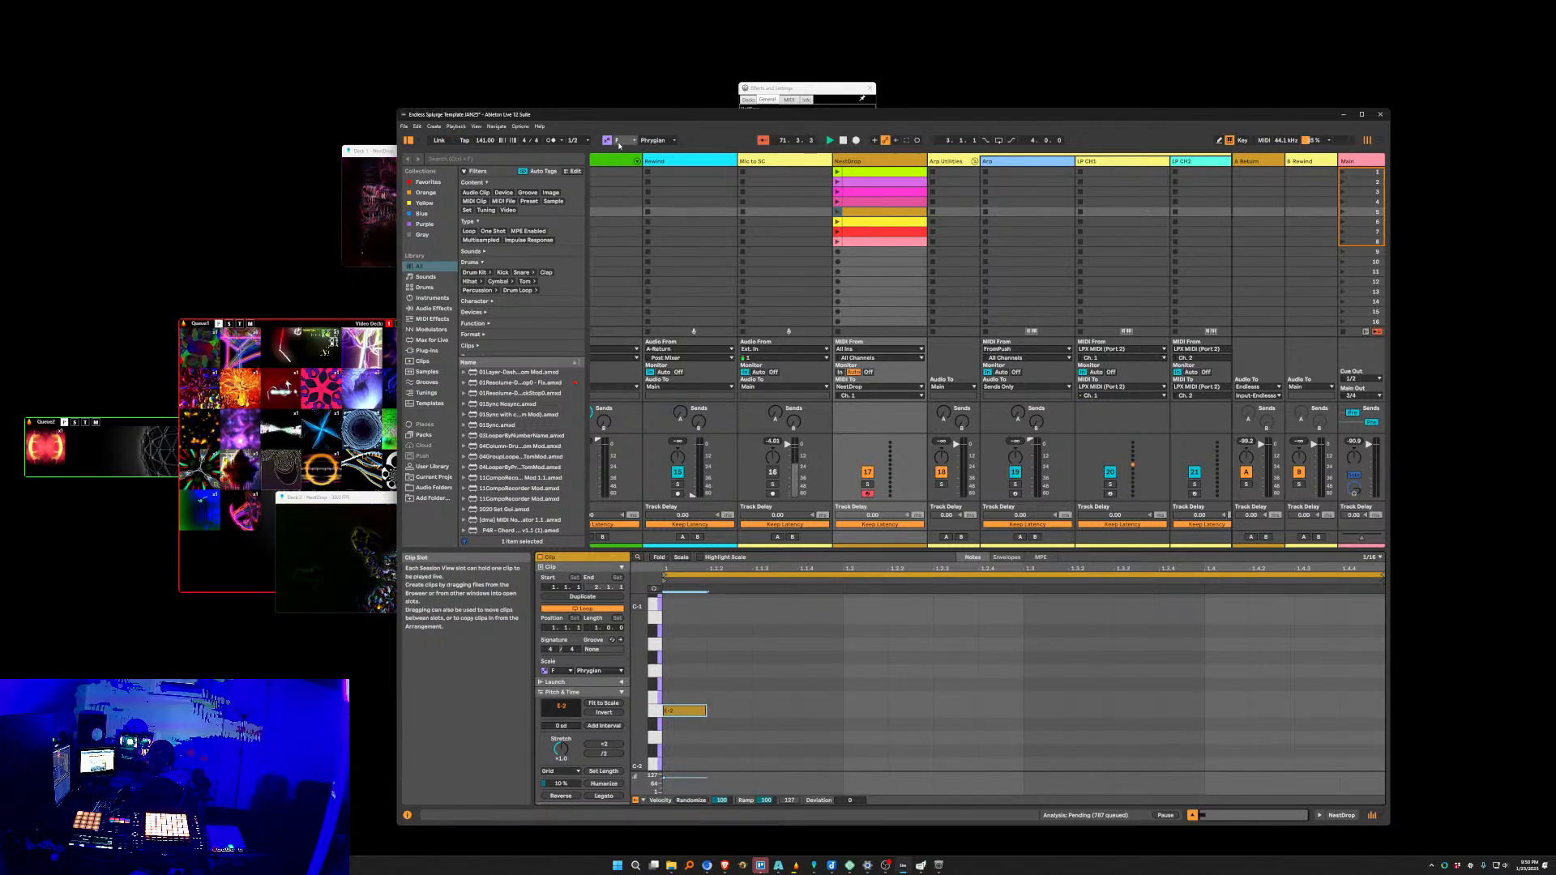
click(870, 203)
click(870, 210)
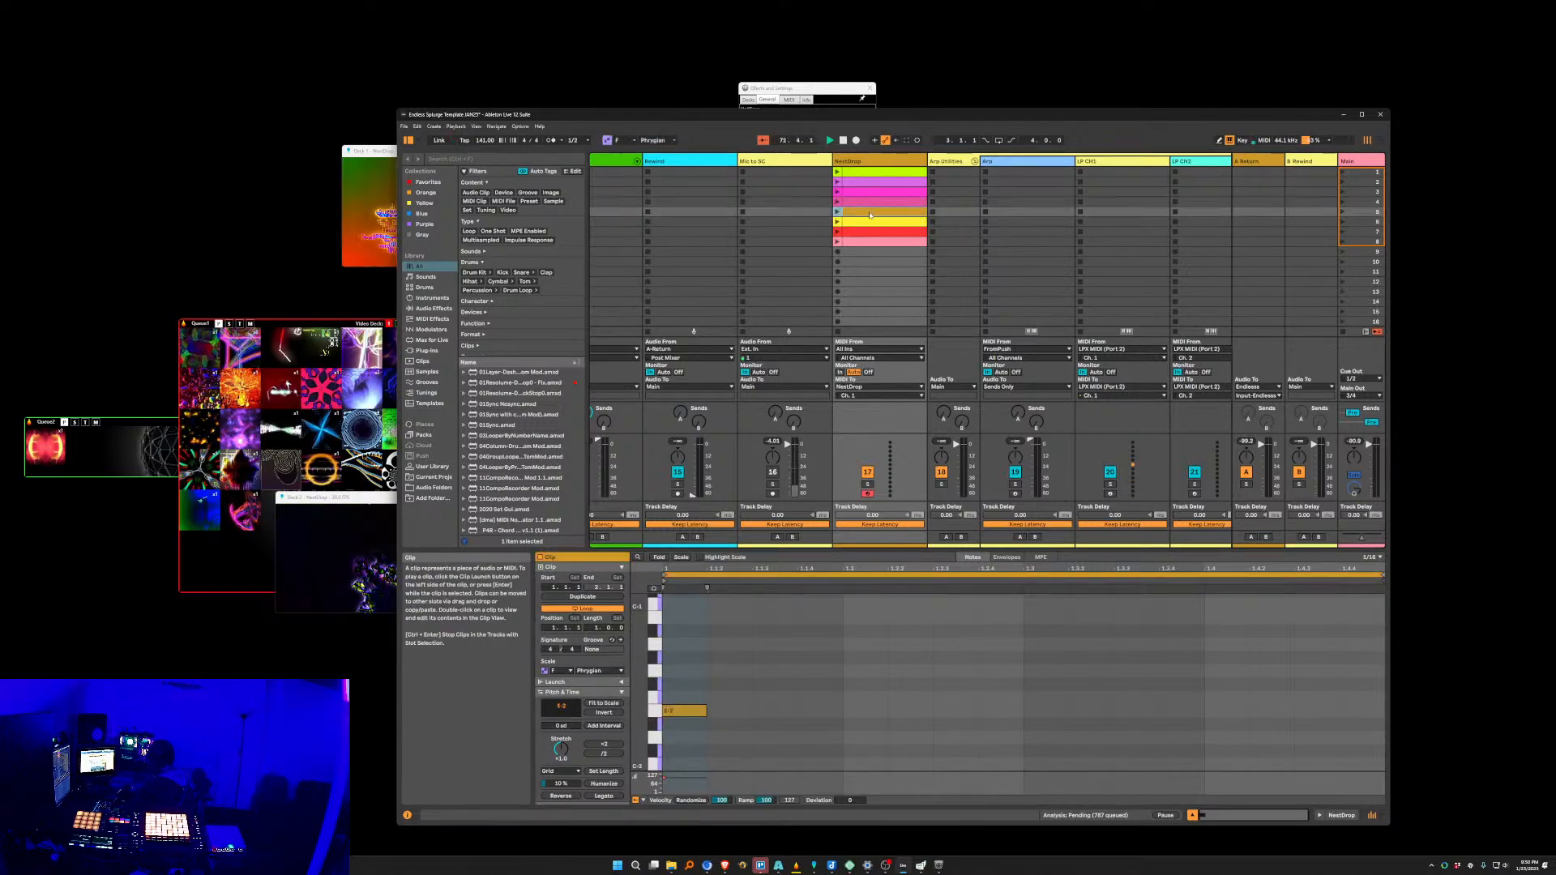
Turn off scale mode for all eight NestDrop clips together.
click(878, 242)
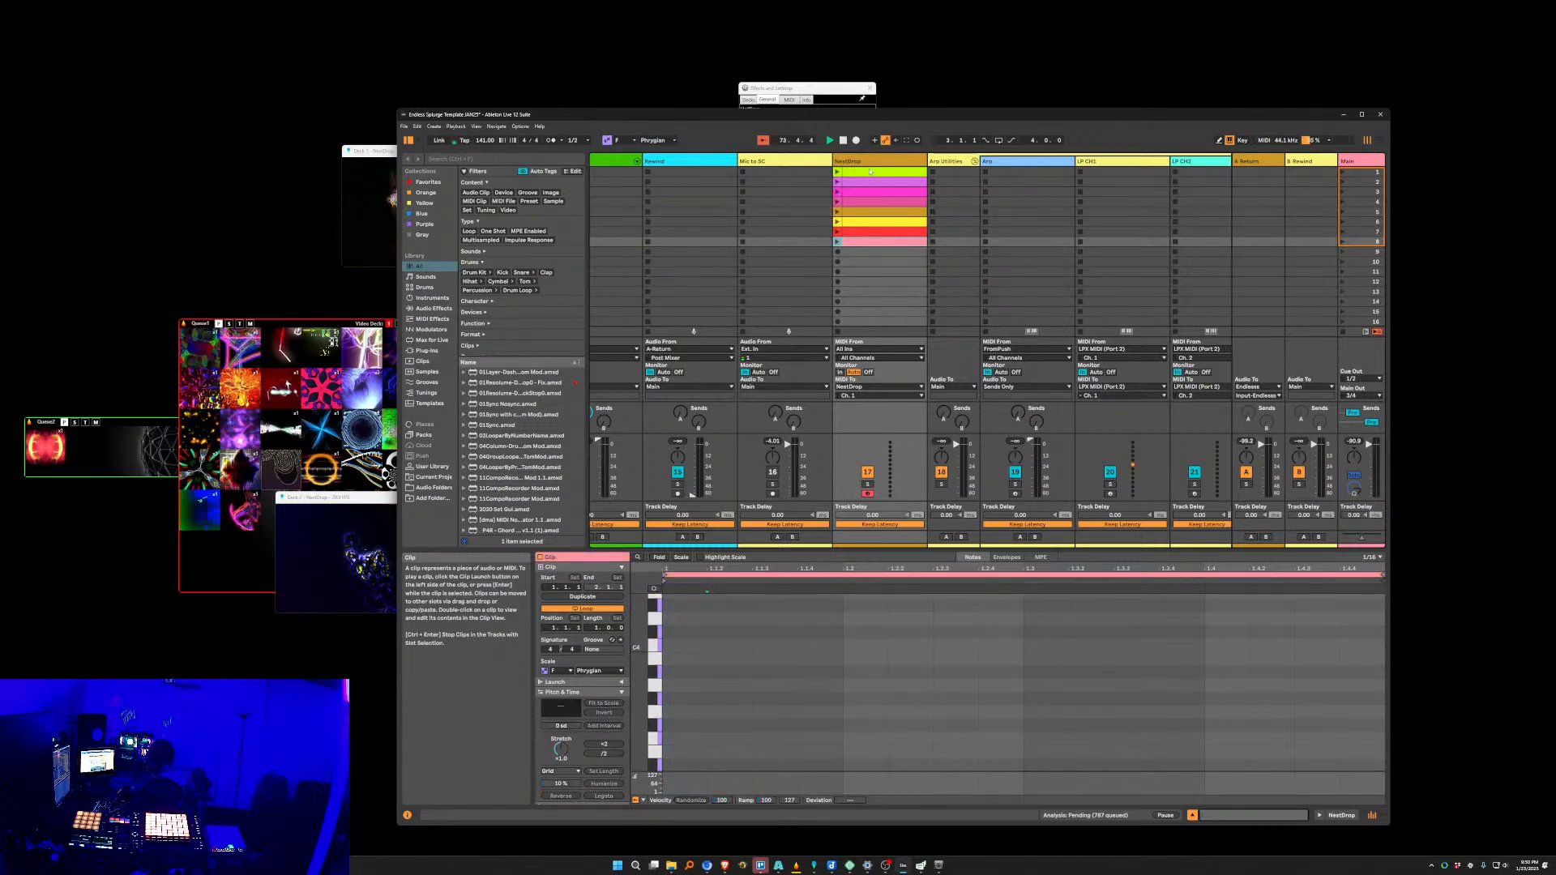
shift+click(875, 172)
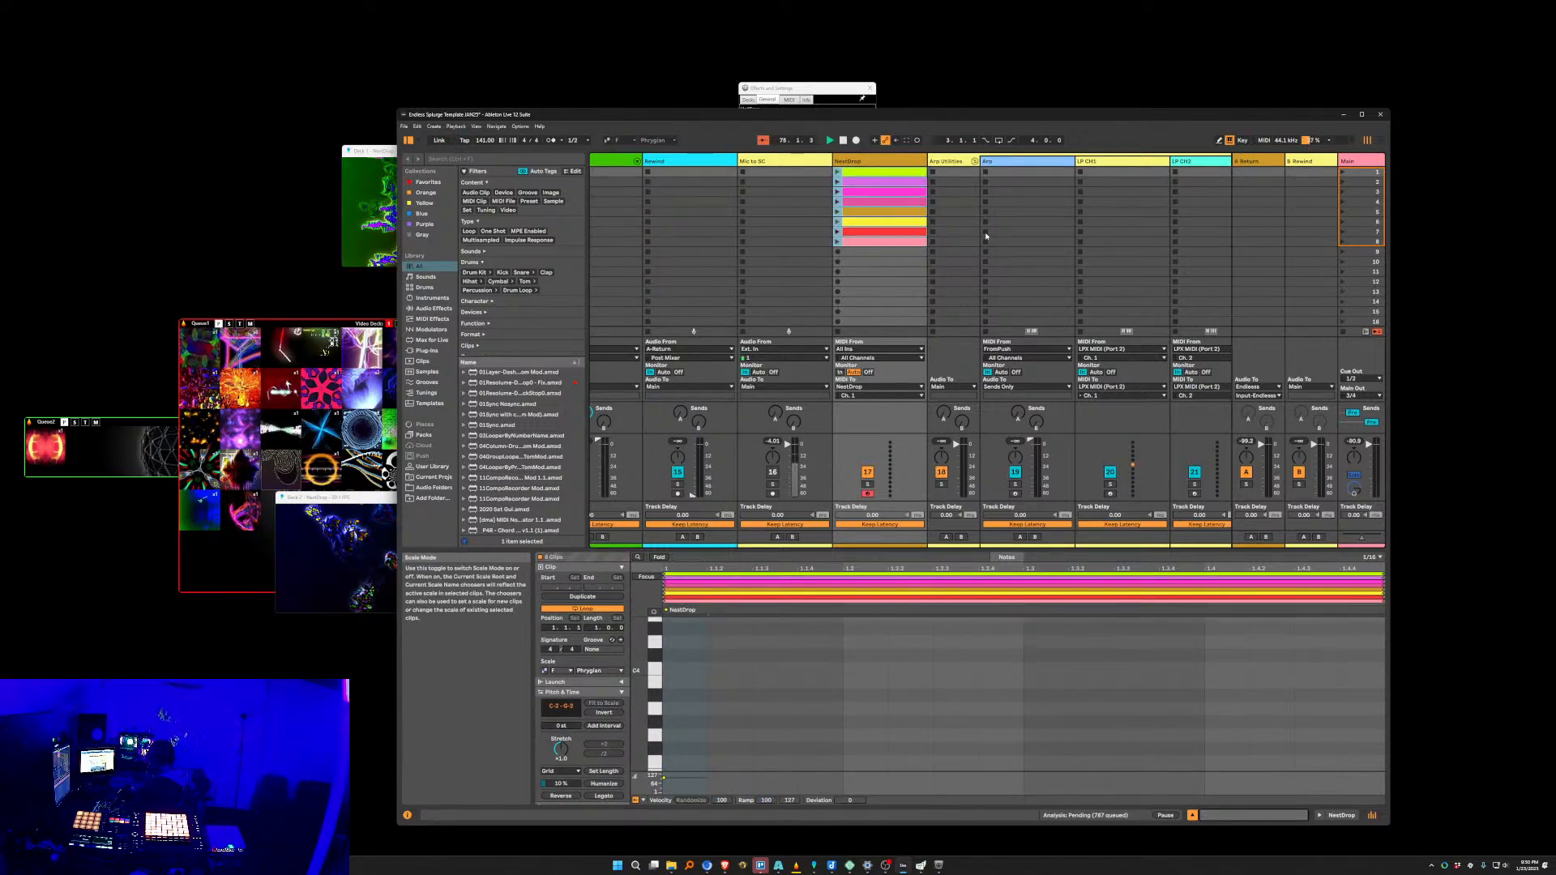
click(608, 141)
Check the scale setting on individual NestDrop clips, going from the third down to the sixth.
click(878, 251)
click(879, 243)
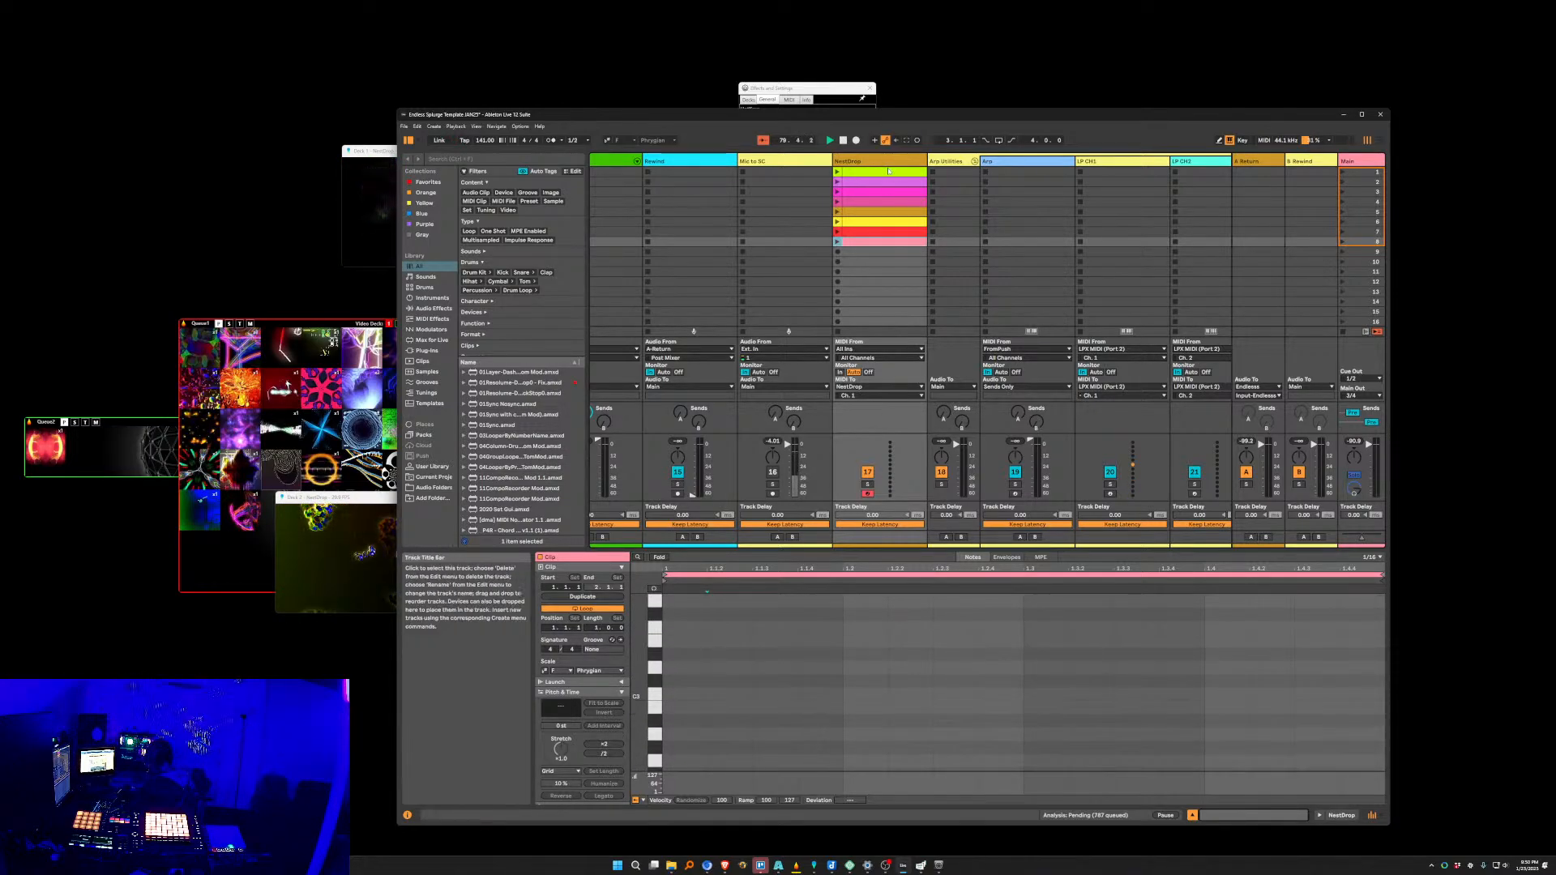
click(880, 195)
key(Down)
key(Down)
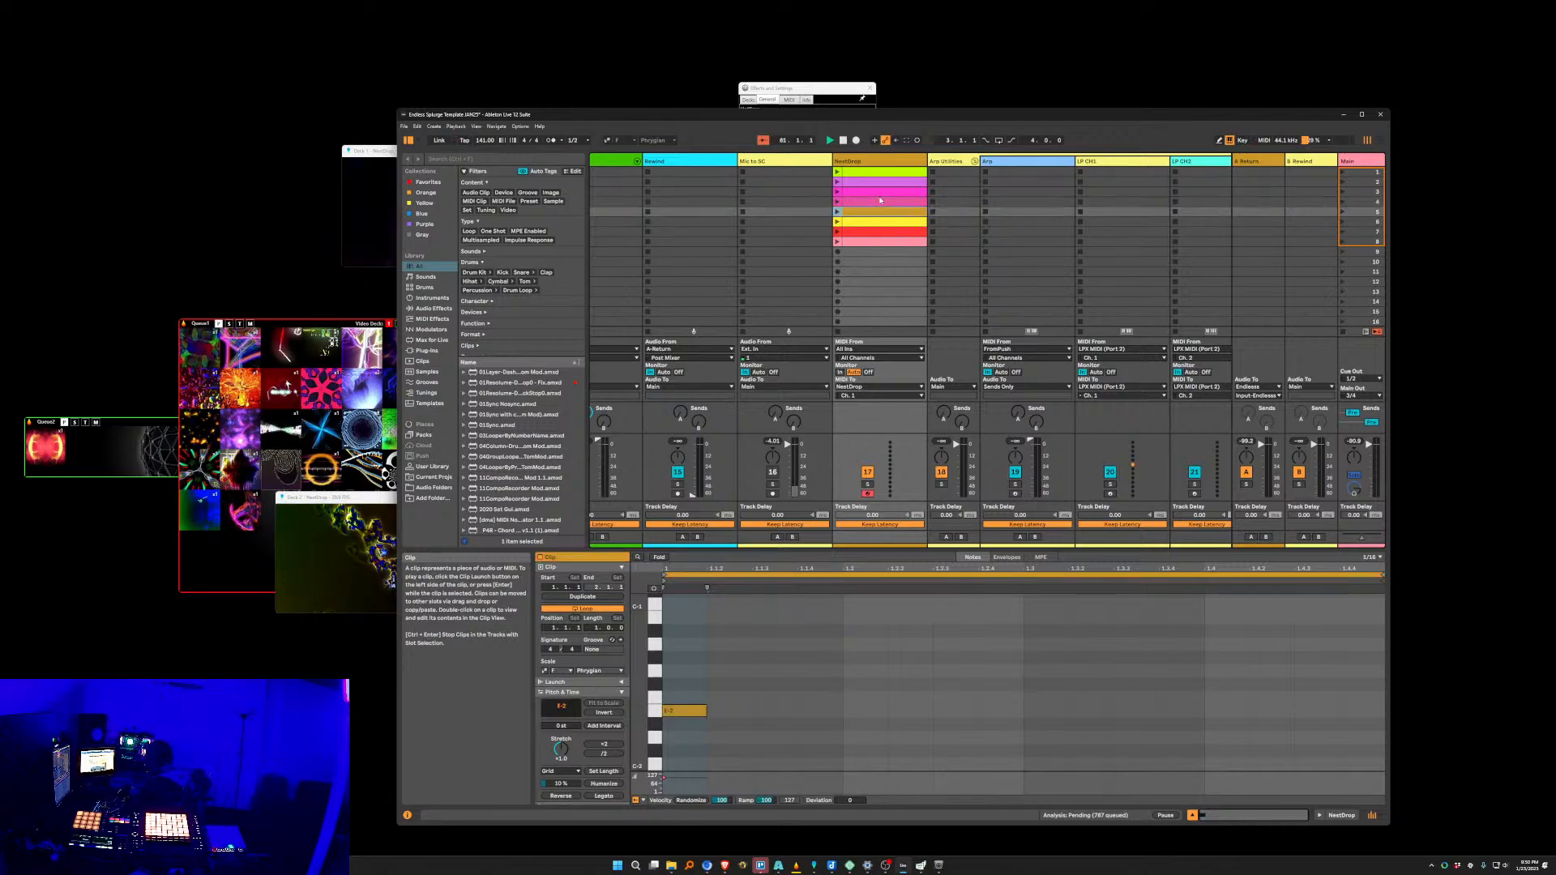
key(Down)
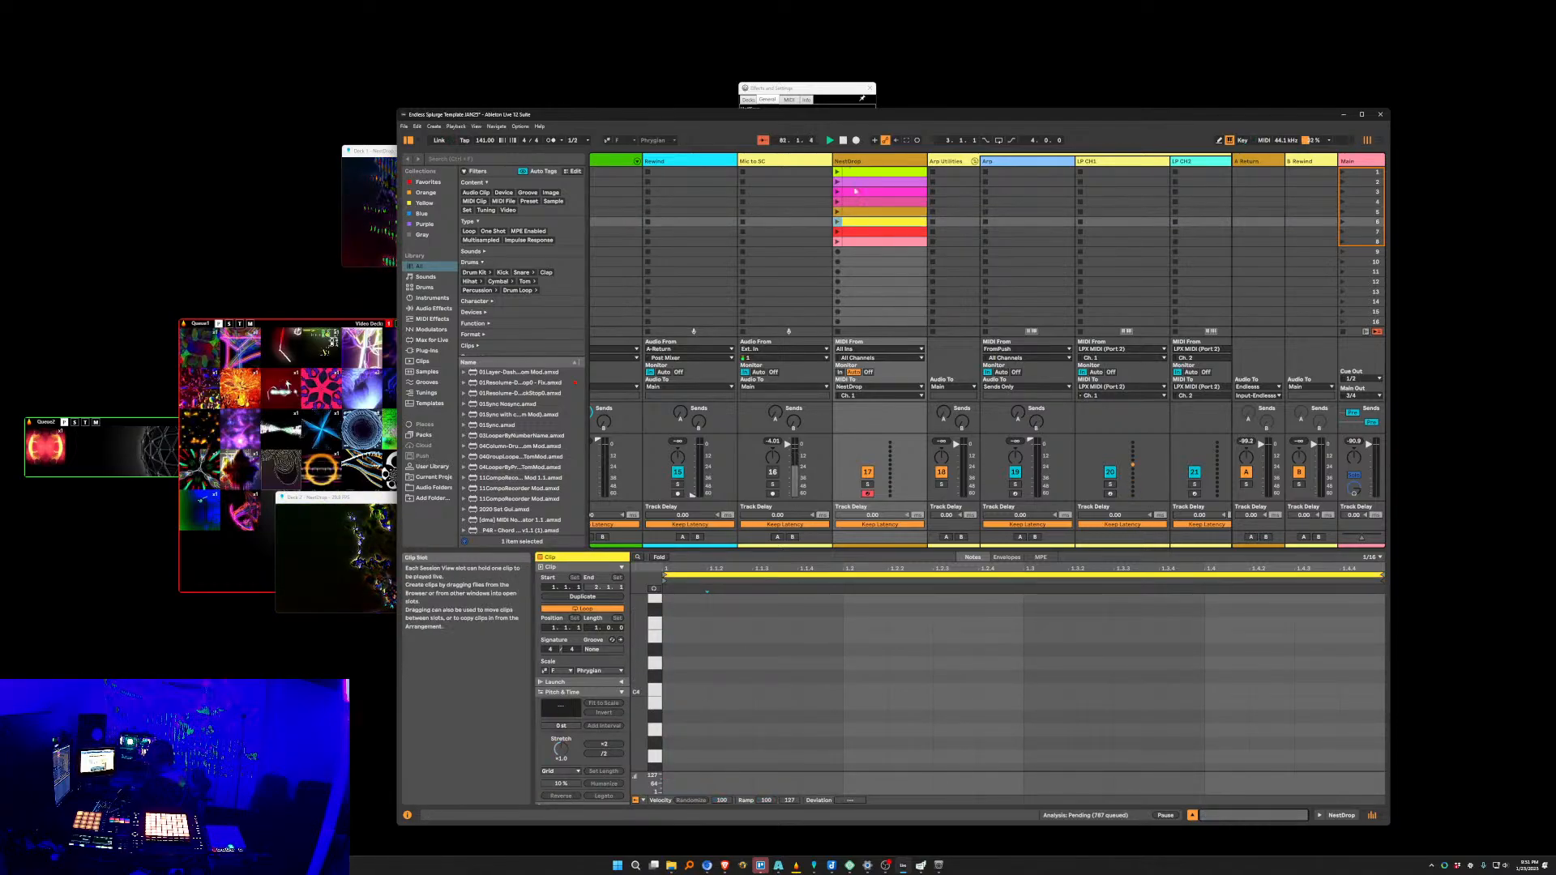
Copy the fifth NestDrop clip into the sixth, seventh and eighth slots, moving their notes to F-2, F#-2 and G-2.
click(873, 202)
click(869, 221)
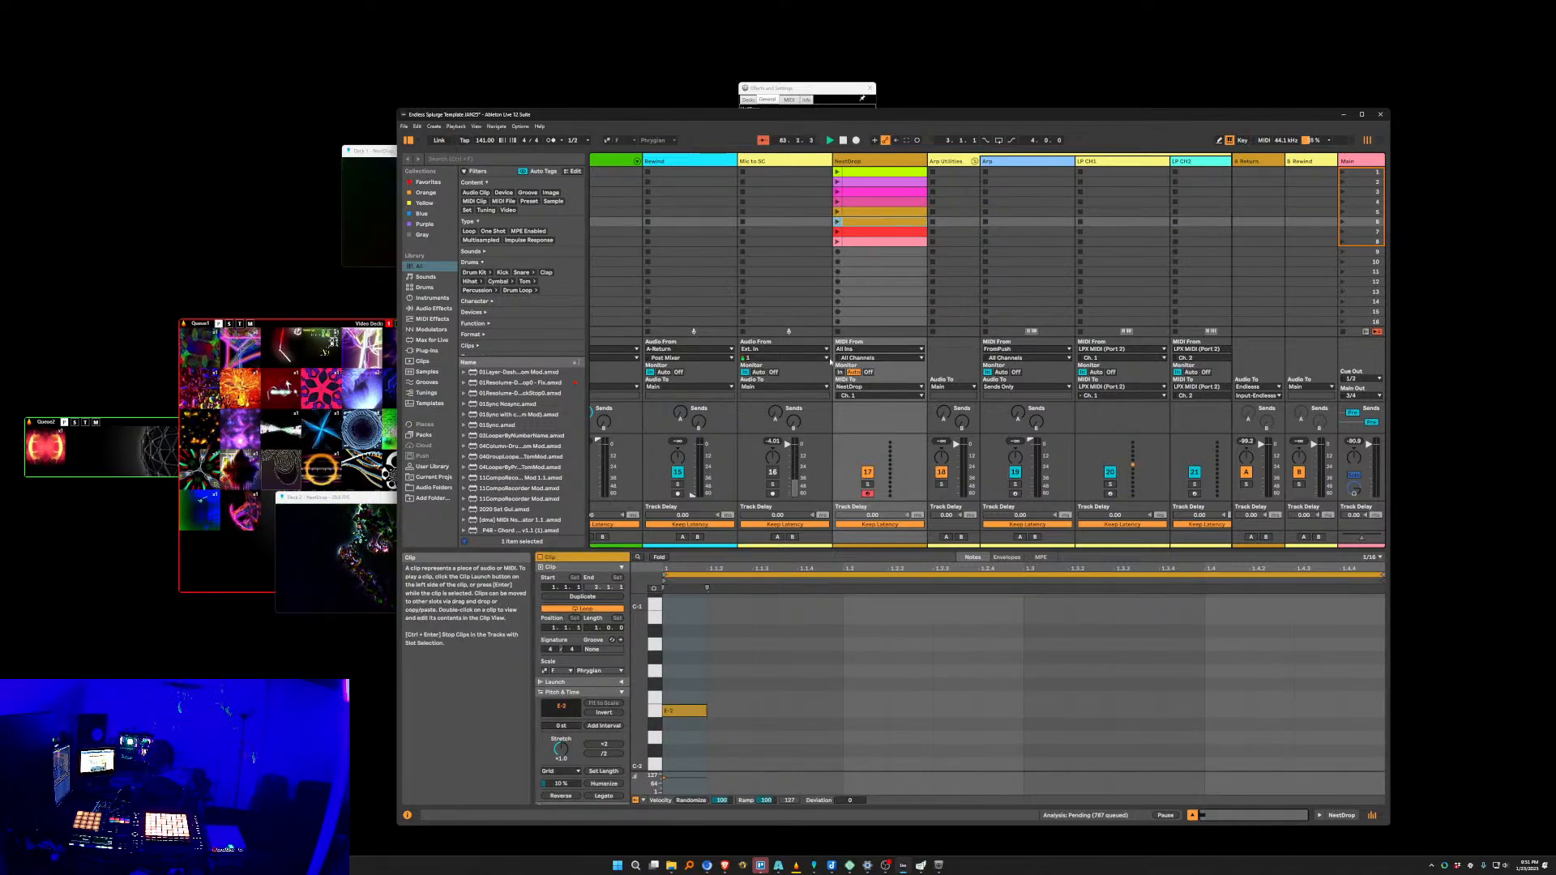
drag(684, 711, 685, 698)
click(870, 221)
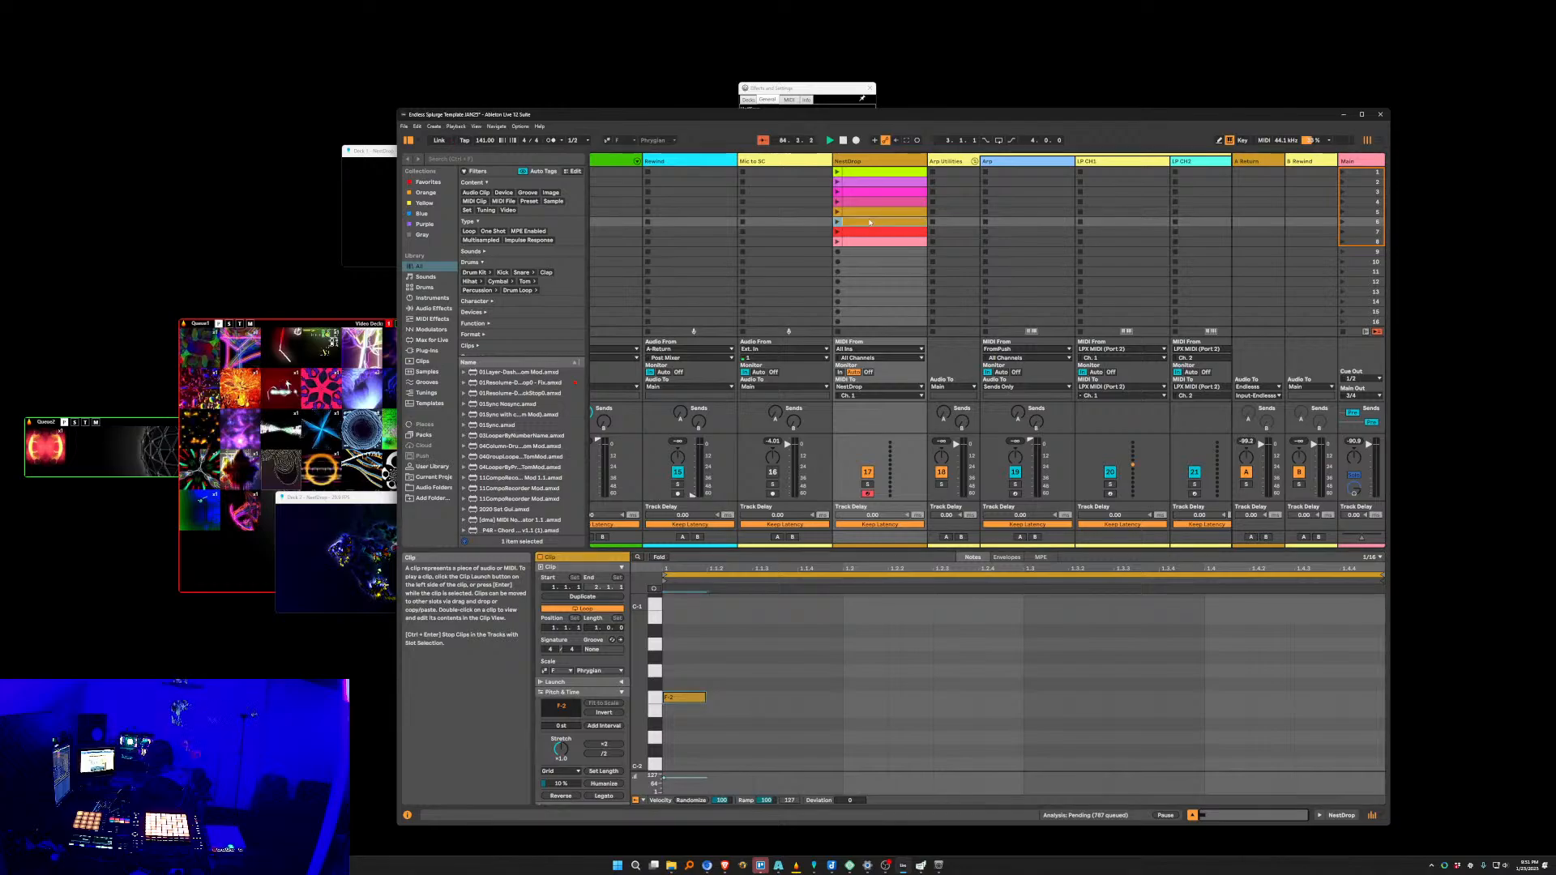
drag(870, 221, 870, 229)
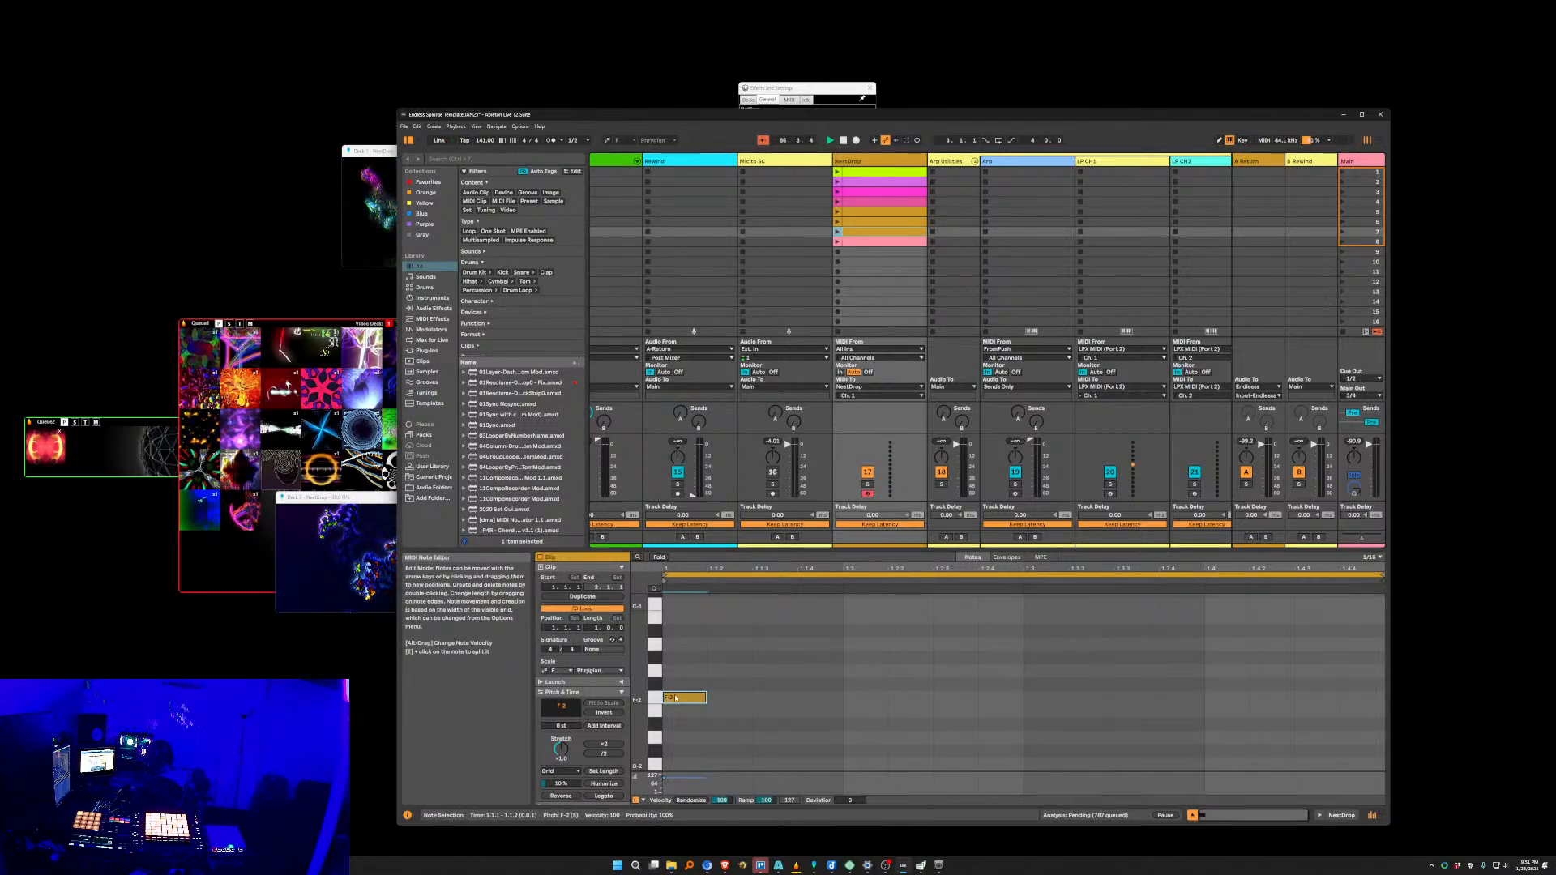
drag(685, 698, 685, 685)
drag(869, 231, 873, 242)
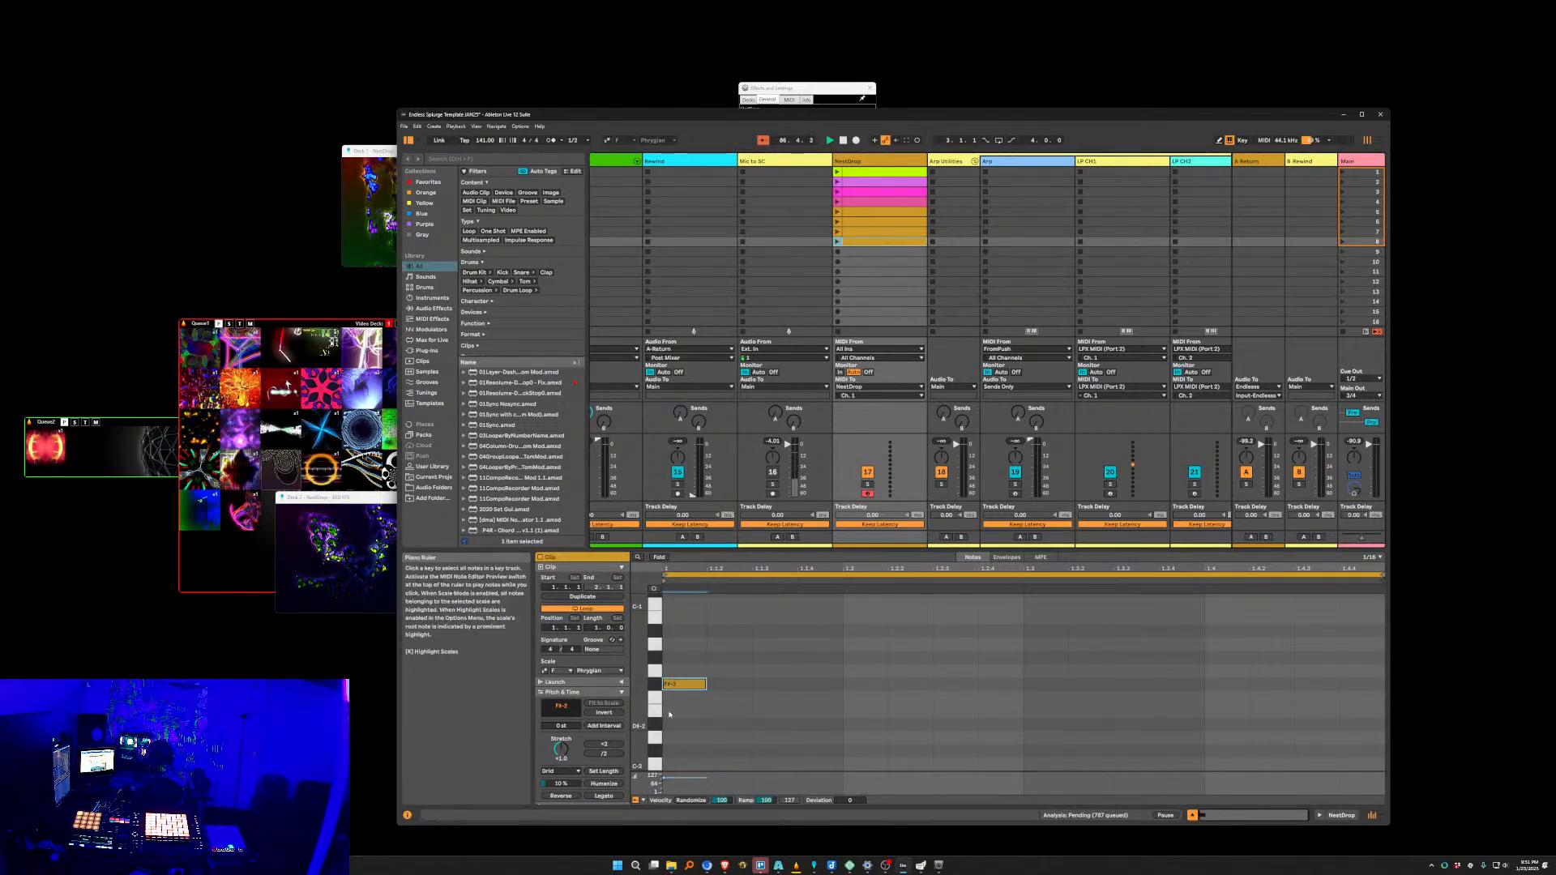
drag(685, 685, 685, 672)
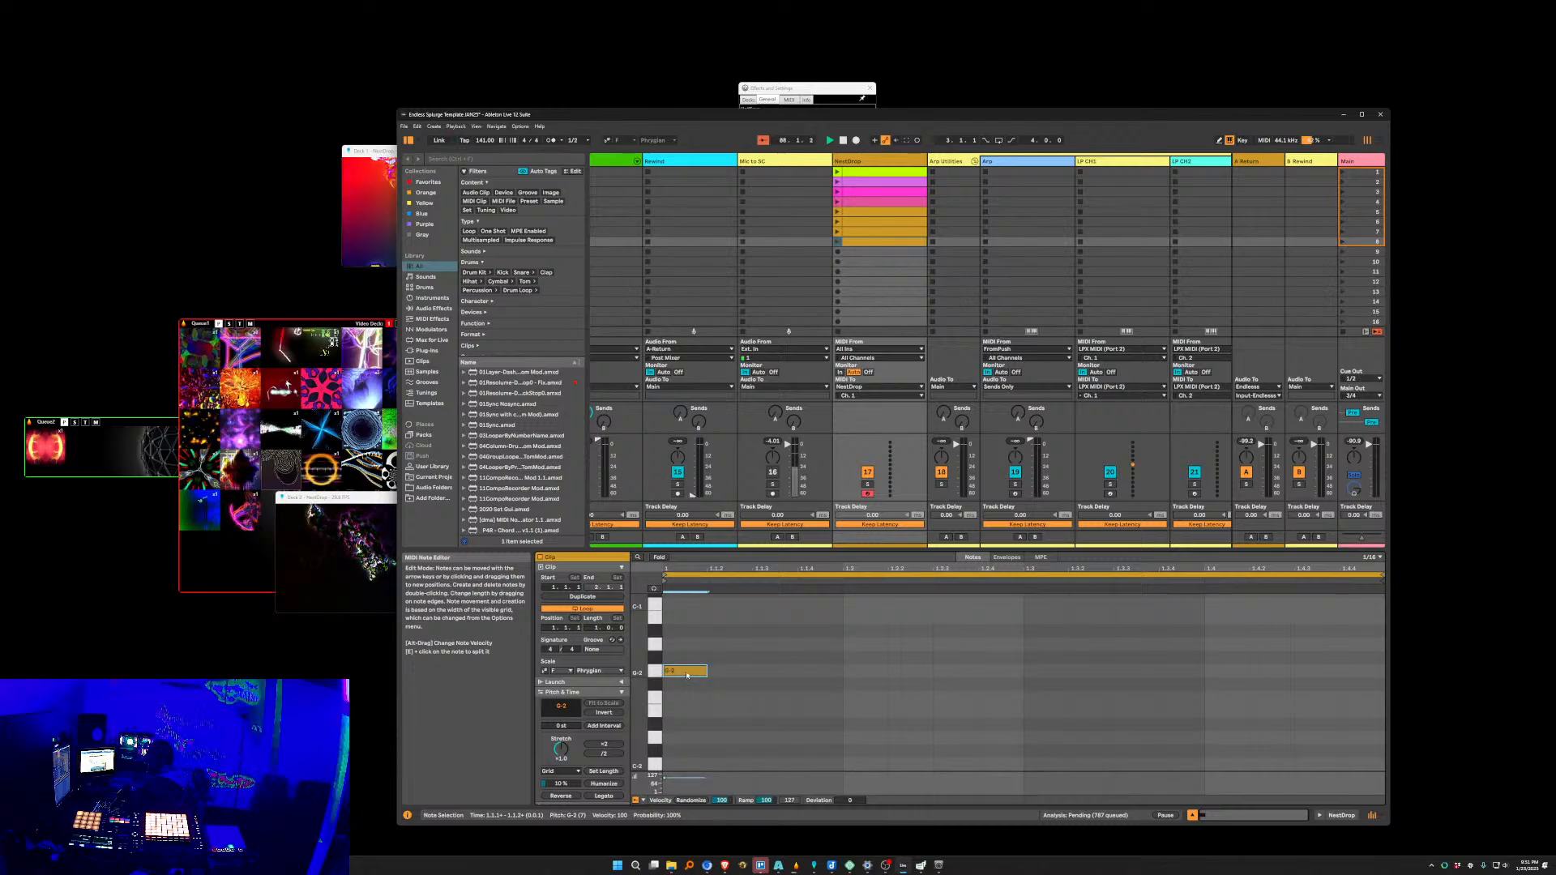
Duplicate the eighth NestDrop clip into slots 9 and 10, moving their notes to G#-2 and A-2.
drag(693, 672, 690, 674)
key(ctrl+d)
key(ctrl+z)
drag(689, 669, 689, 646)
key(ctrl+d)
key(ctrl+z)
click(889, 255)
key(ctrl+d)
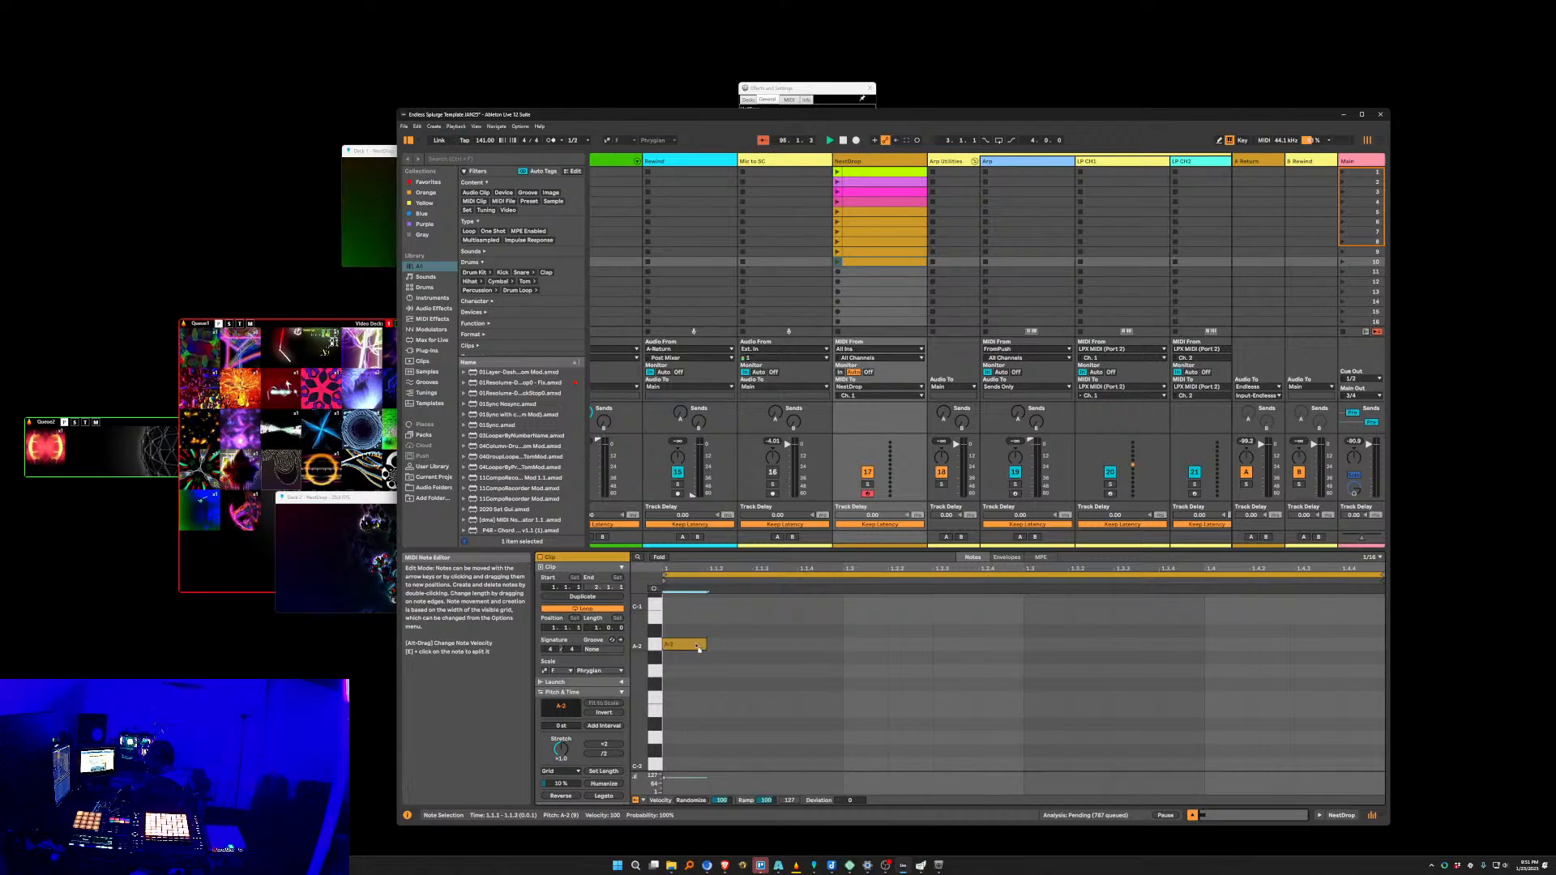
Continue duplicating the NestDrop clip into slots 11, 12 and 13, moving their notes to A#-2, B-2 and C-1.
key(ctrl+d)
mouse_move(694, 648)
mouse_down()
mouse_move(717, 637)
mouse_move(686, 632)
mouse_up()
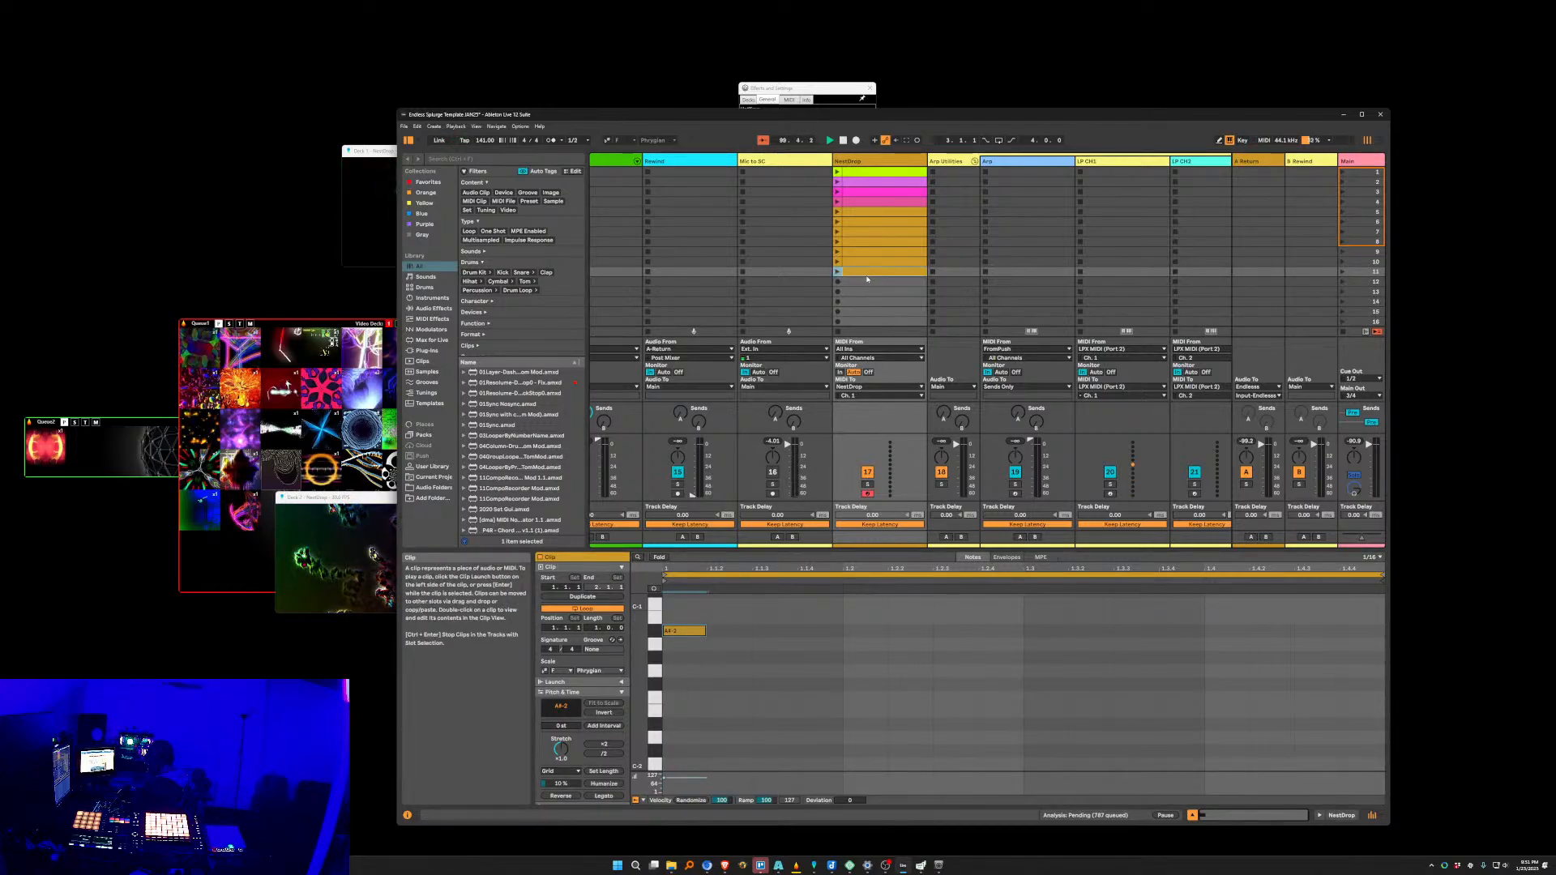
key(ctrl+d)
drag(686, 633, 686, 621)
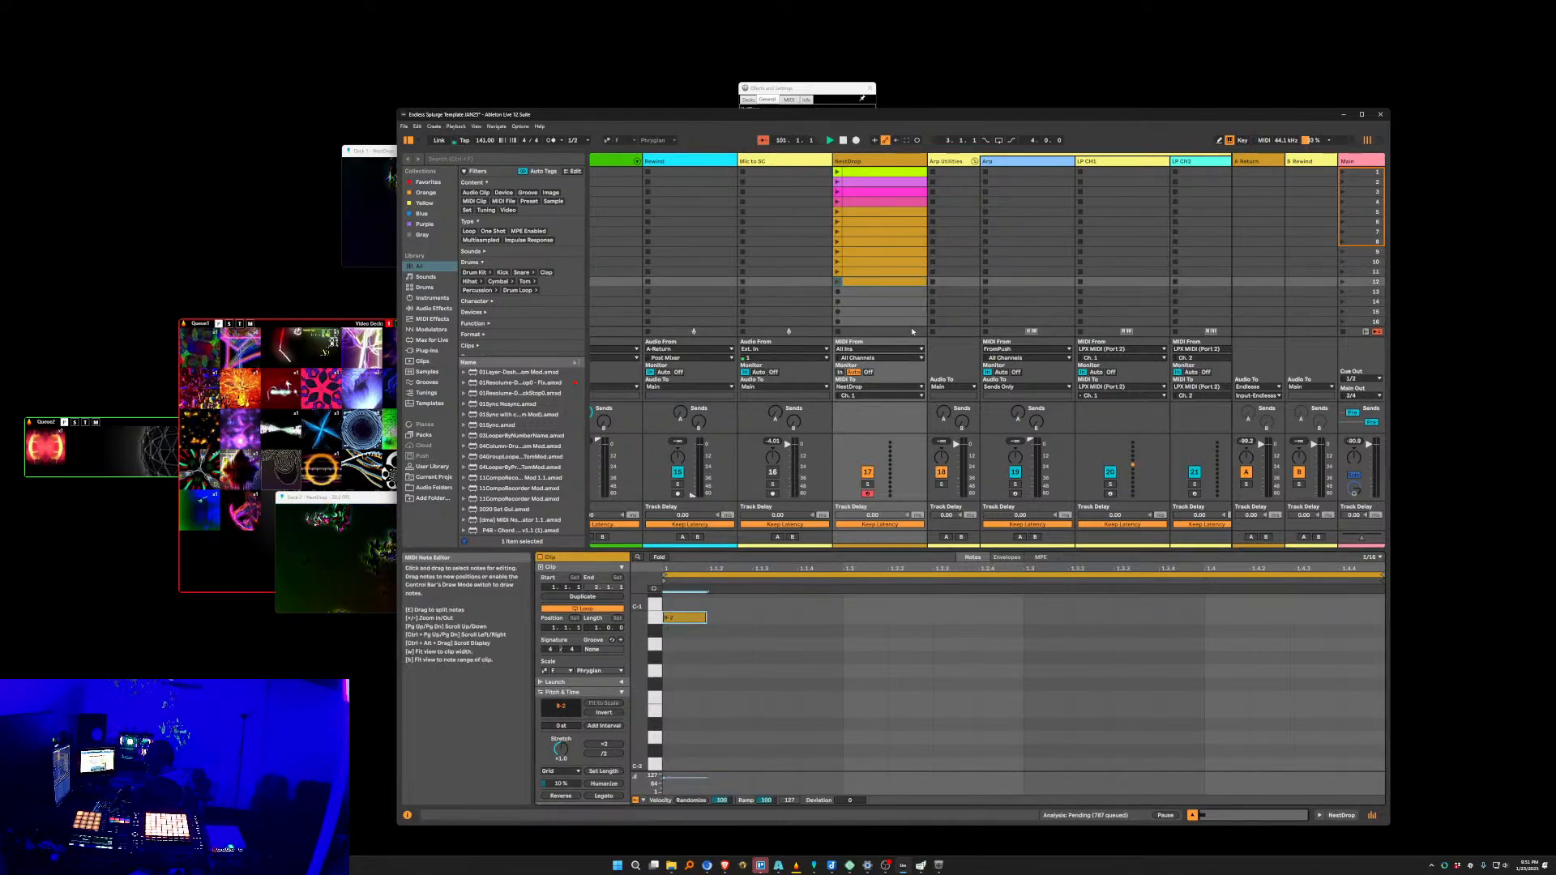
key(ctrl+d)
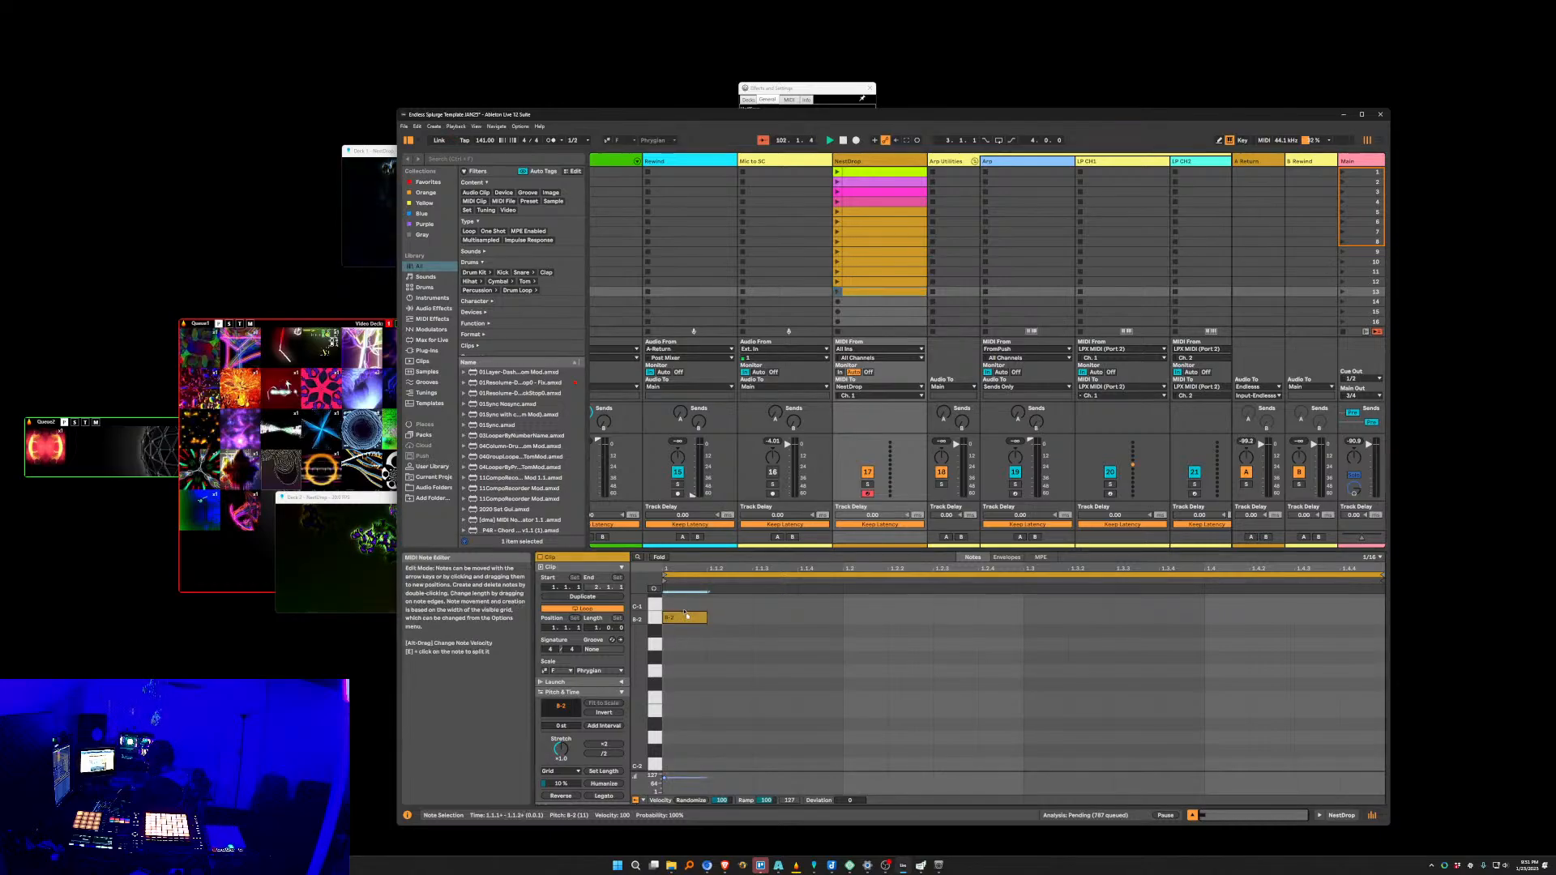
drag(686, 618, 685, 606)
Fill slots 14, 15 and 16 with duplicated NestDrop clips, moving their notes to C#-1, D-1 and D#-1.
key(ctrl+d)
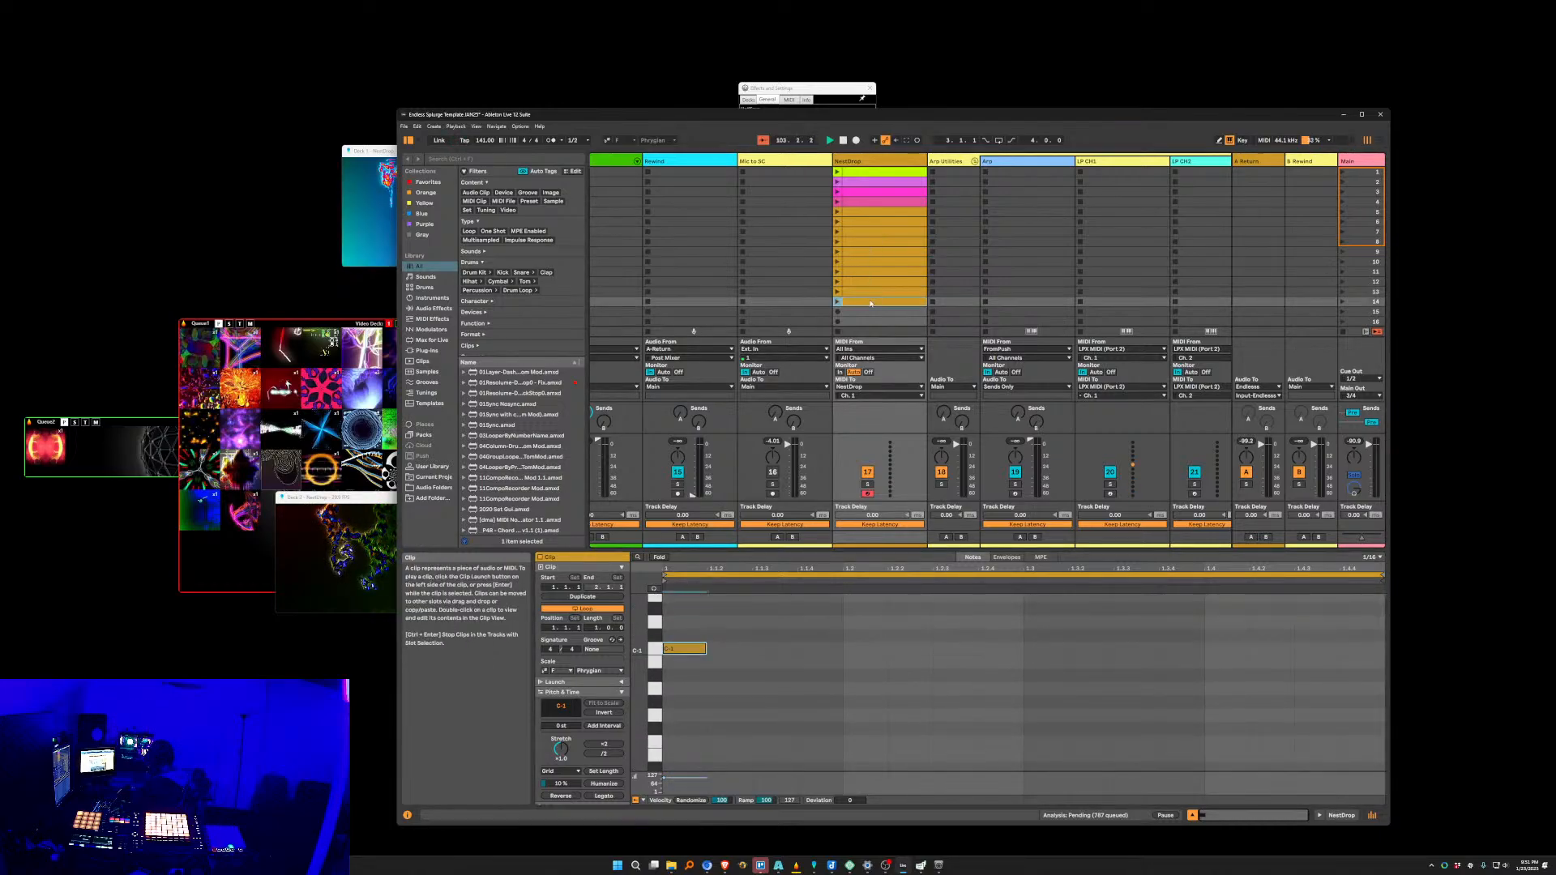
drag(686, 649, 685, 634)
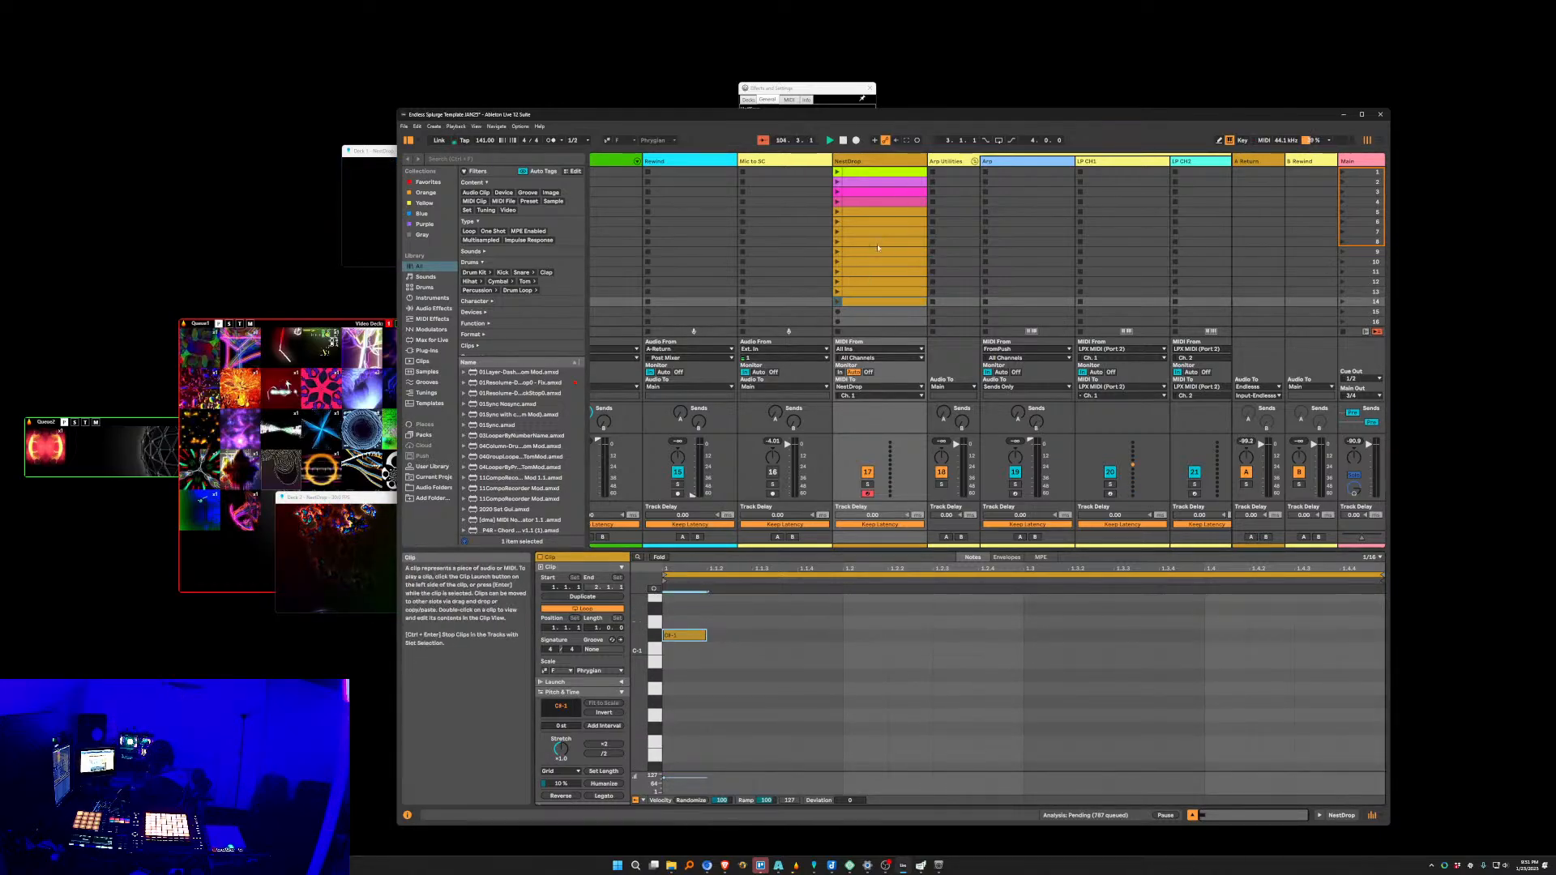
key(ctrl+d)
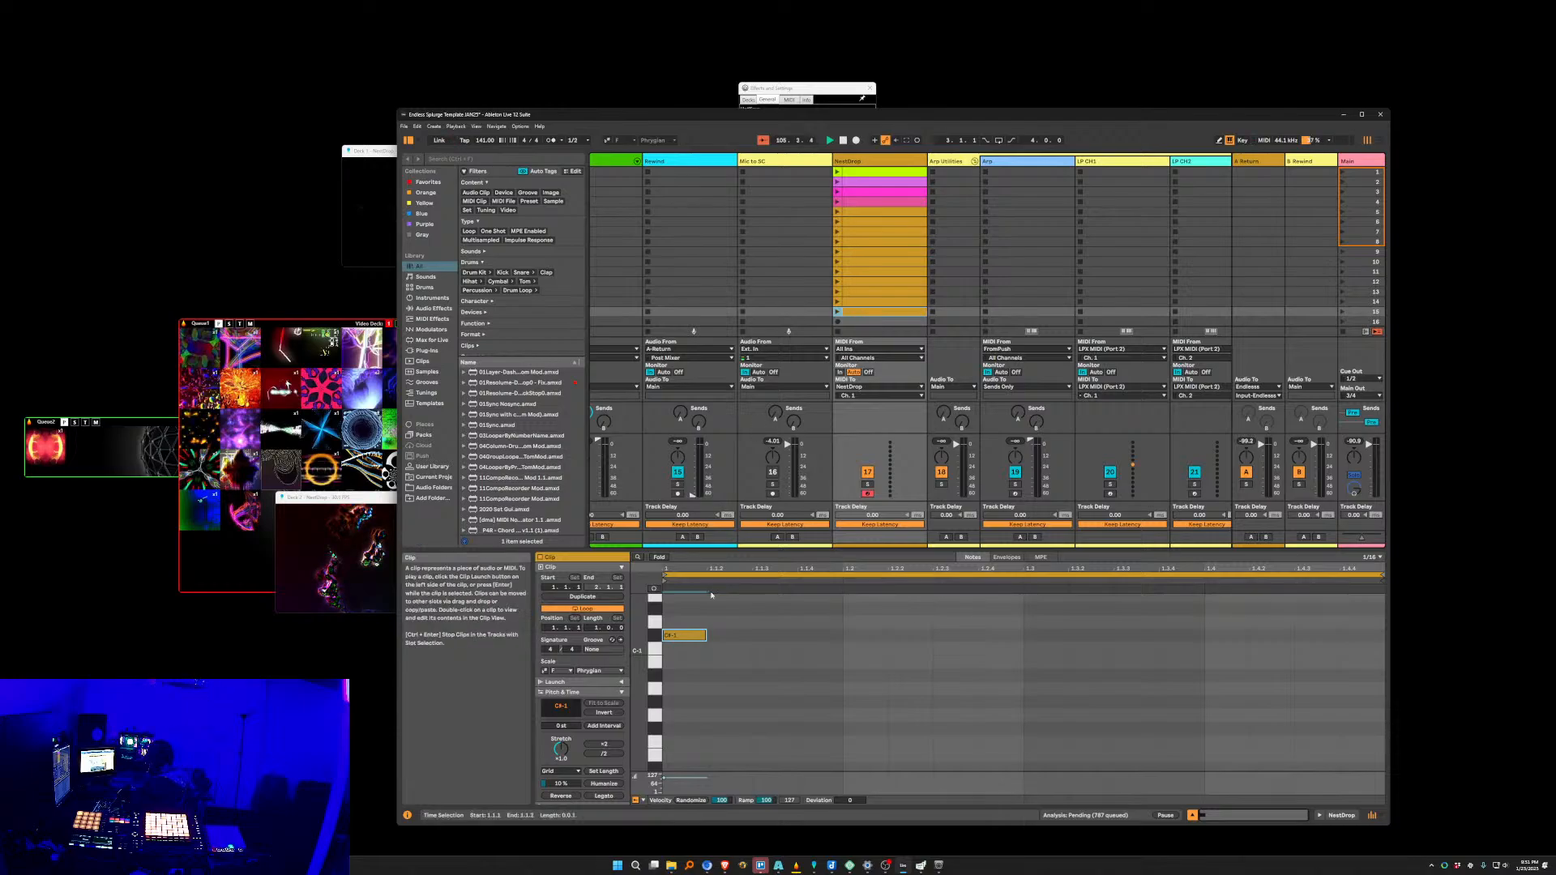
drag(688, 636, 688, 623)
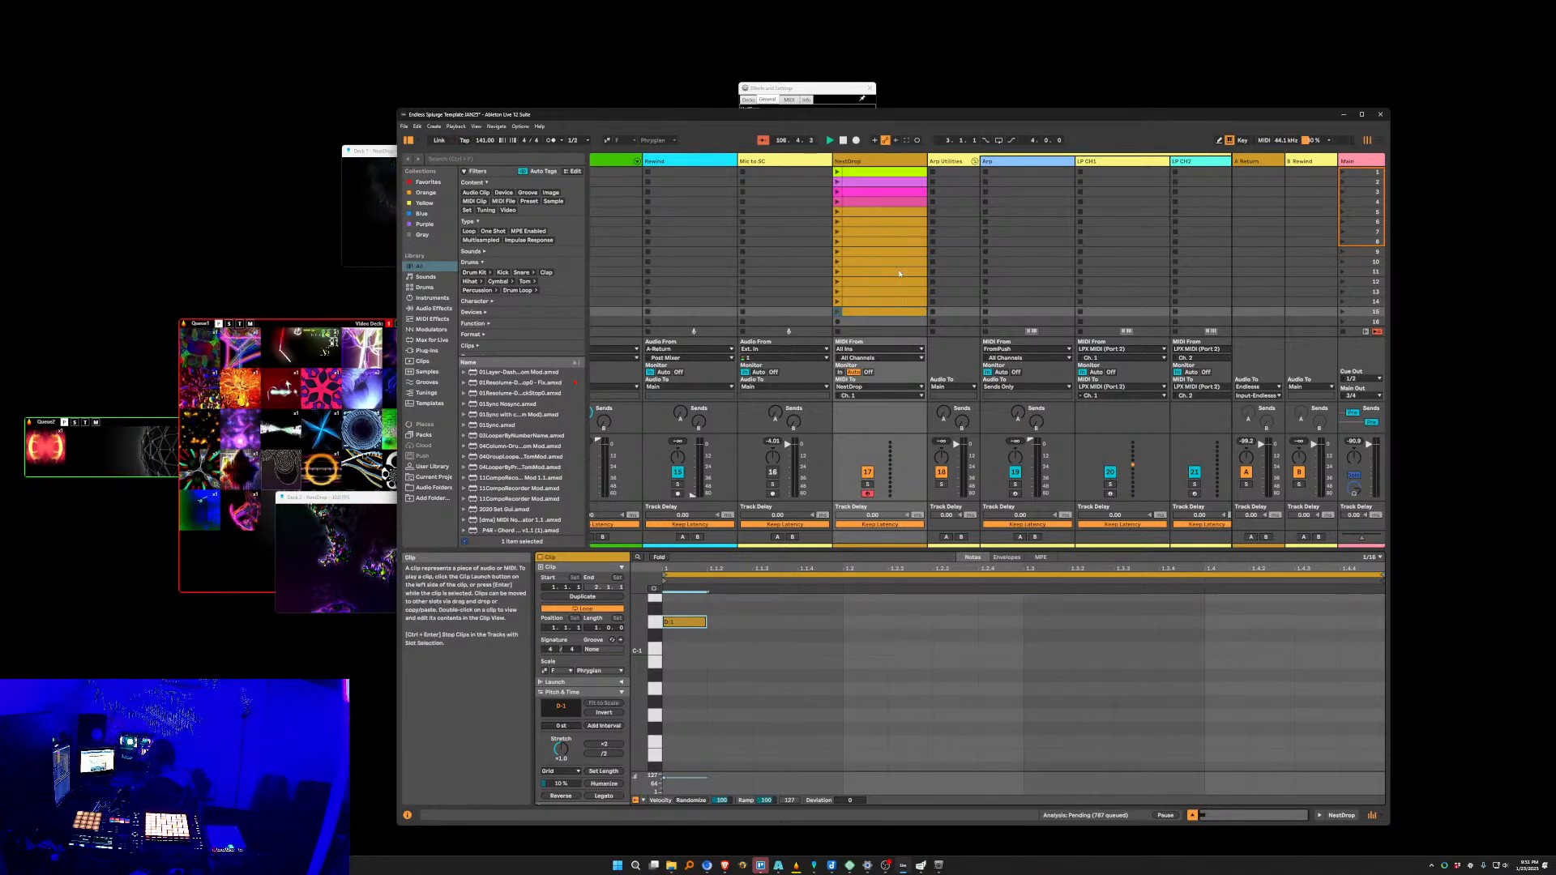
key(ctrl+d)
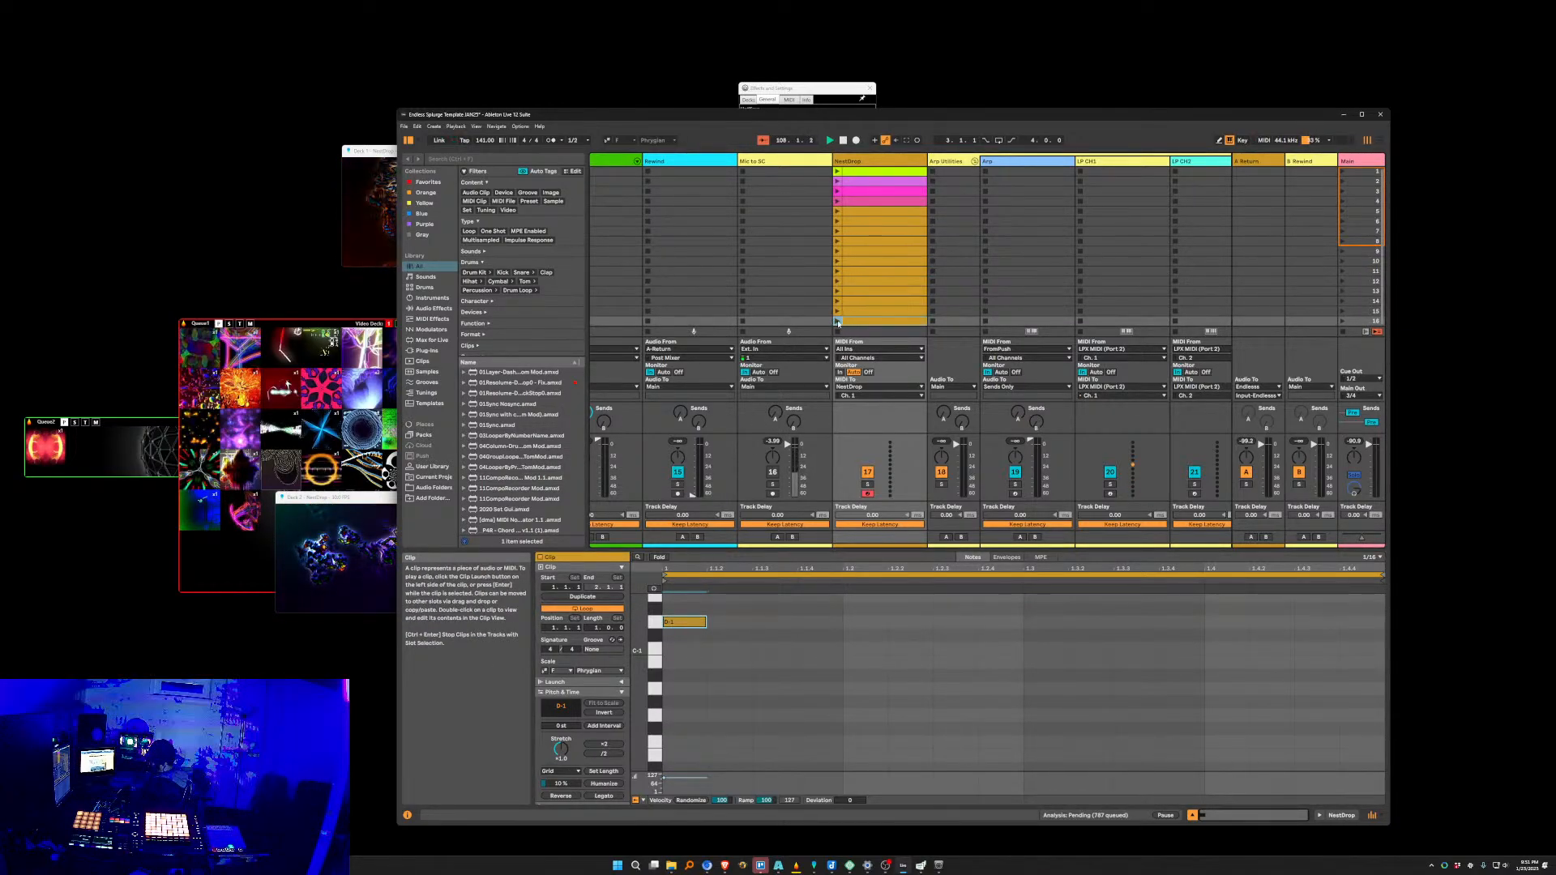
drag(681, 626, 681, 614)
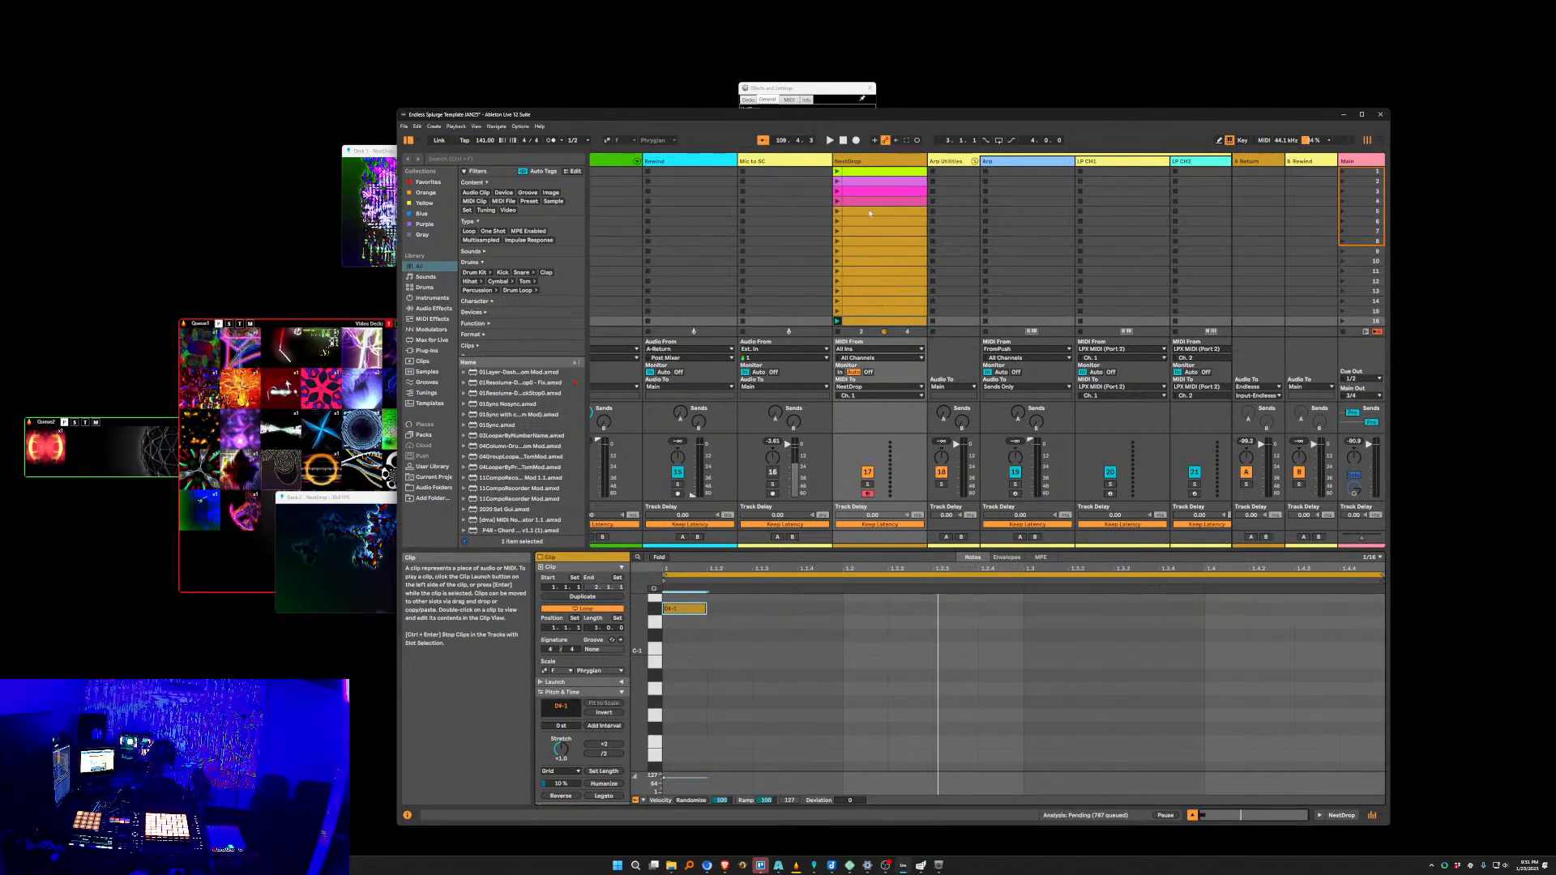
Select the first eight NestDrop clips together and examine their notes in the note editor.
click(873, 172)
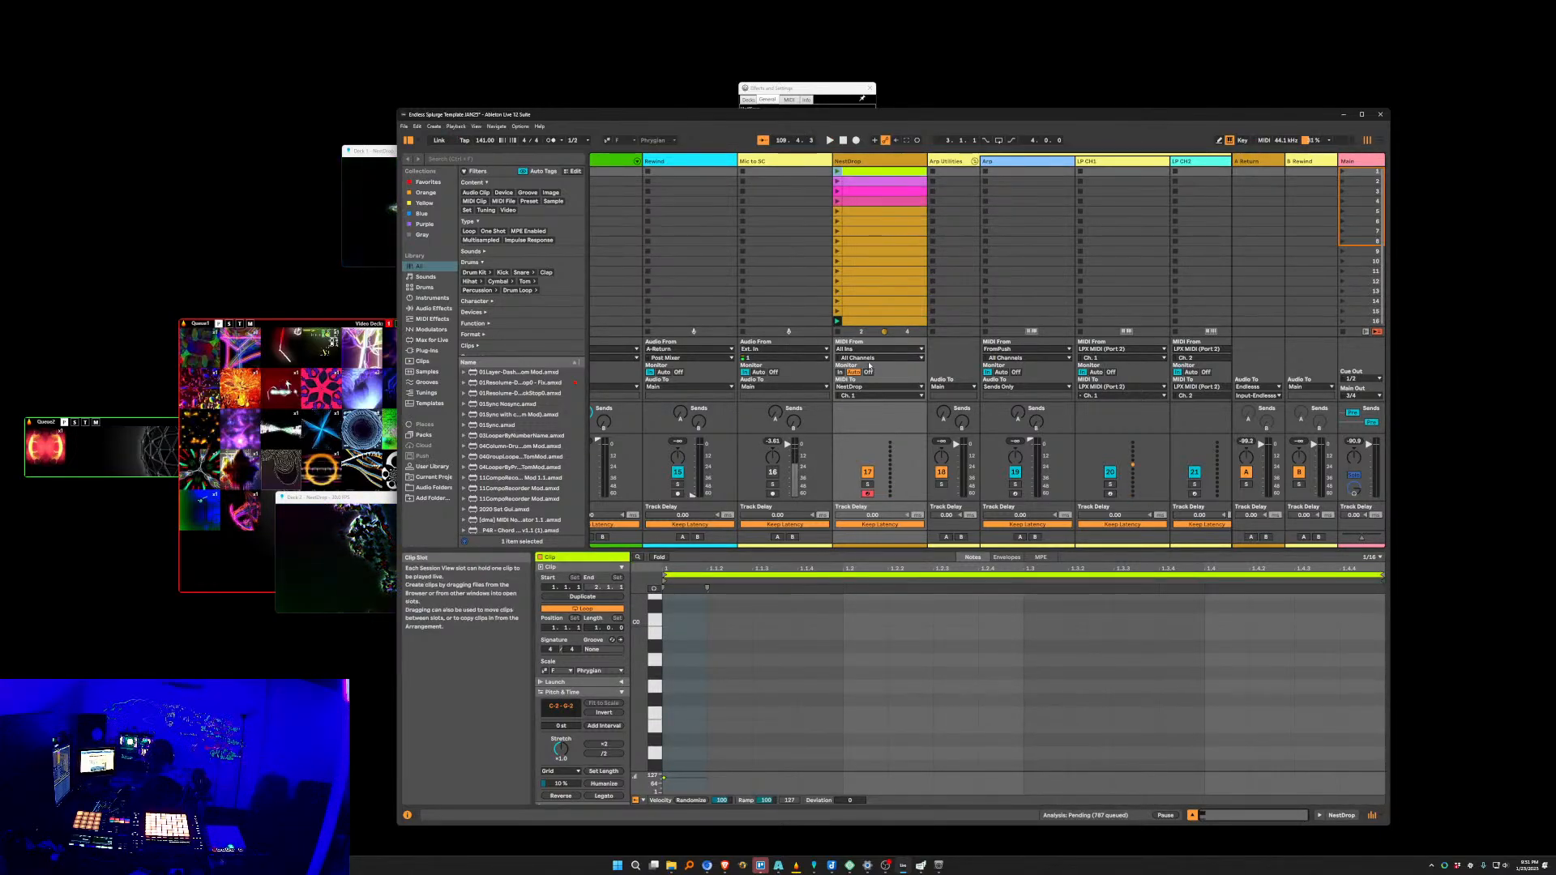
click(895, 295)
shift+click(876, 173)
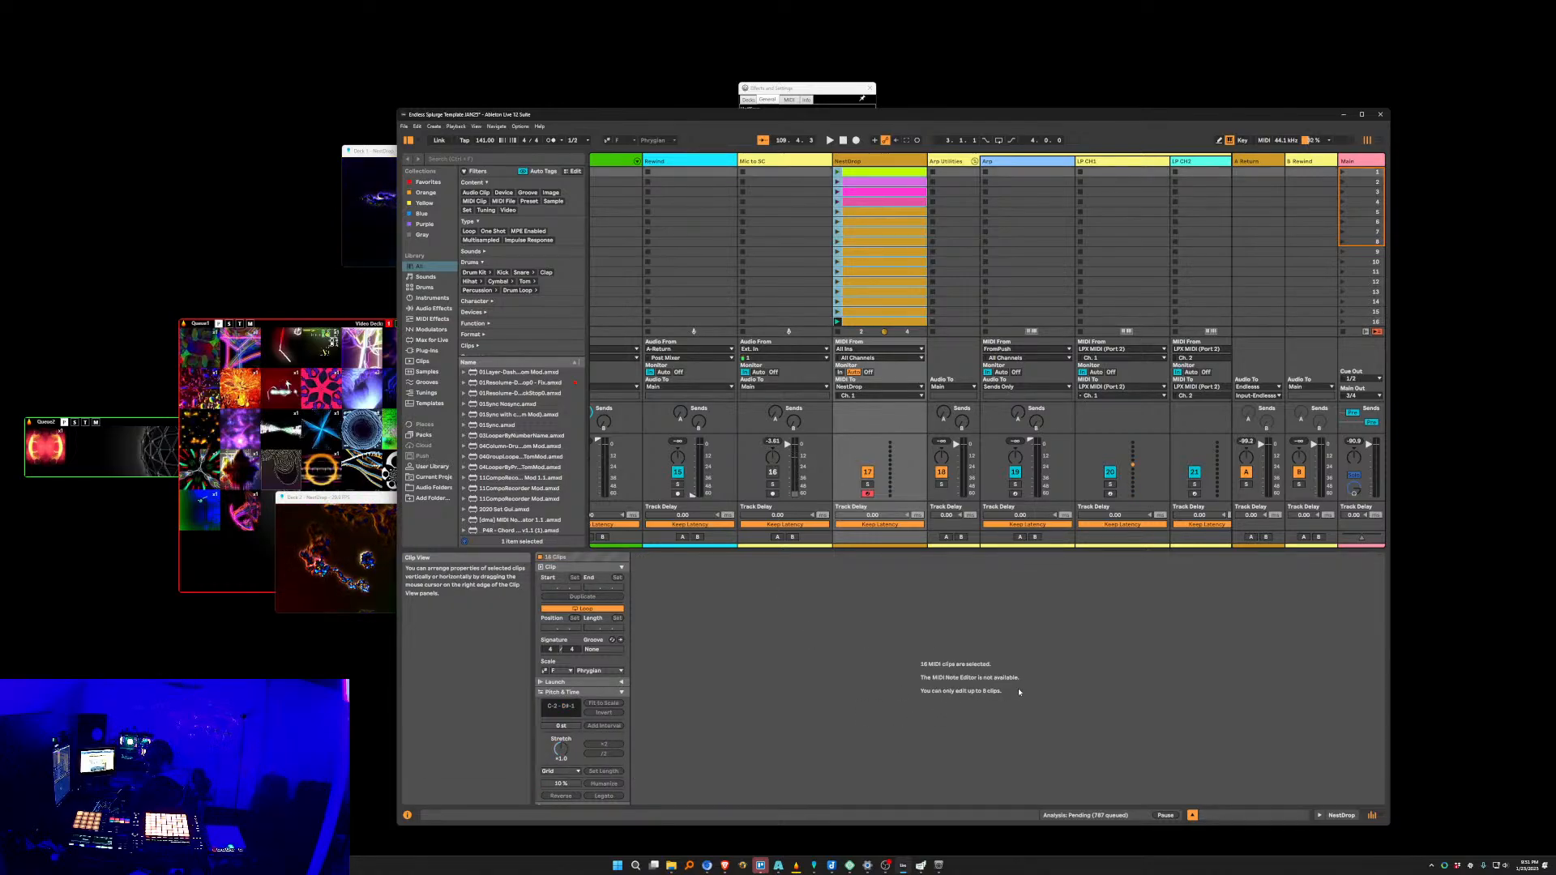
click(866, 231)
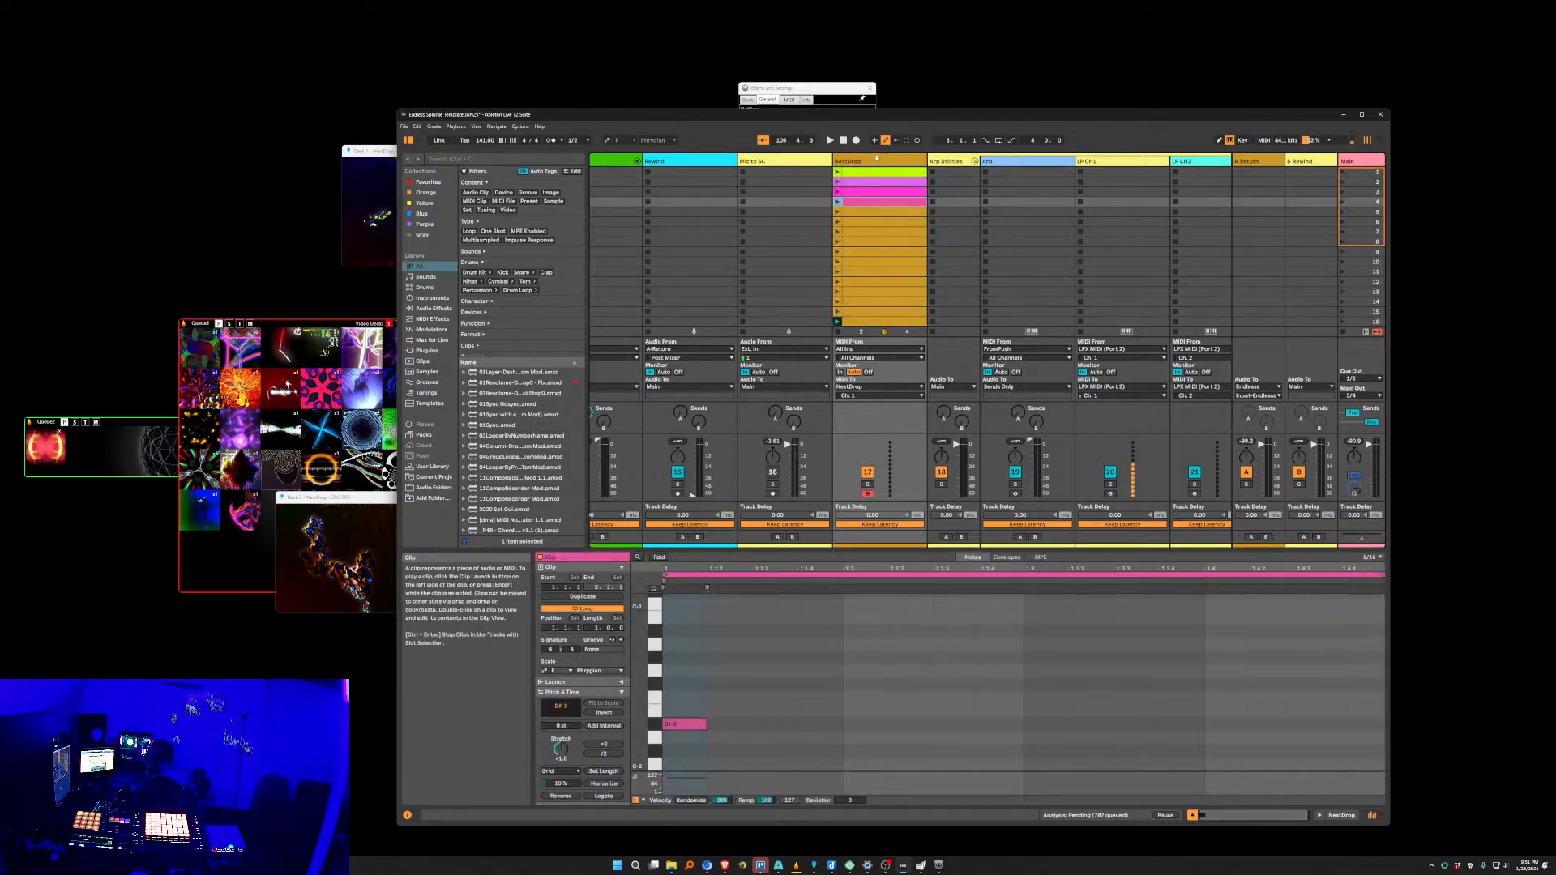
shift+click(875, 246)
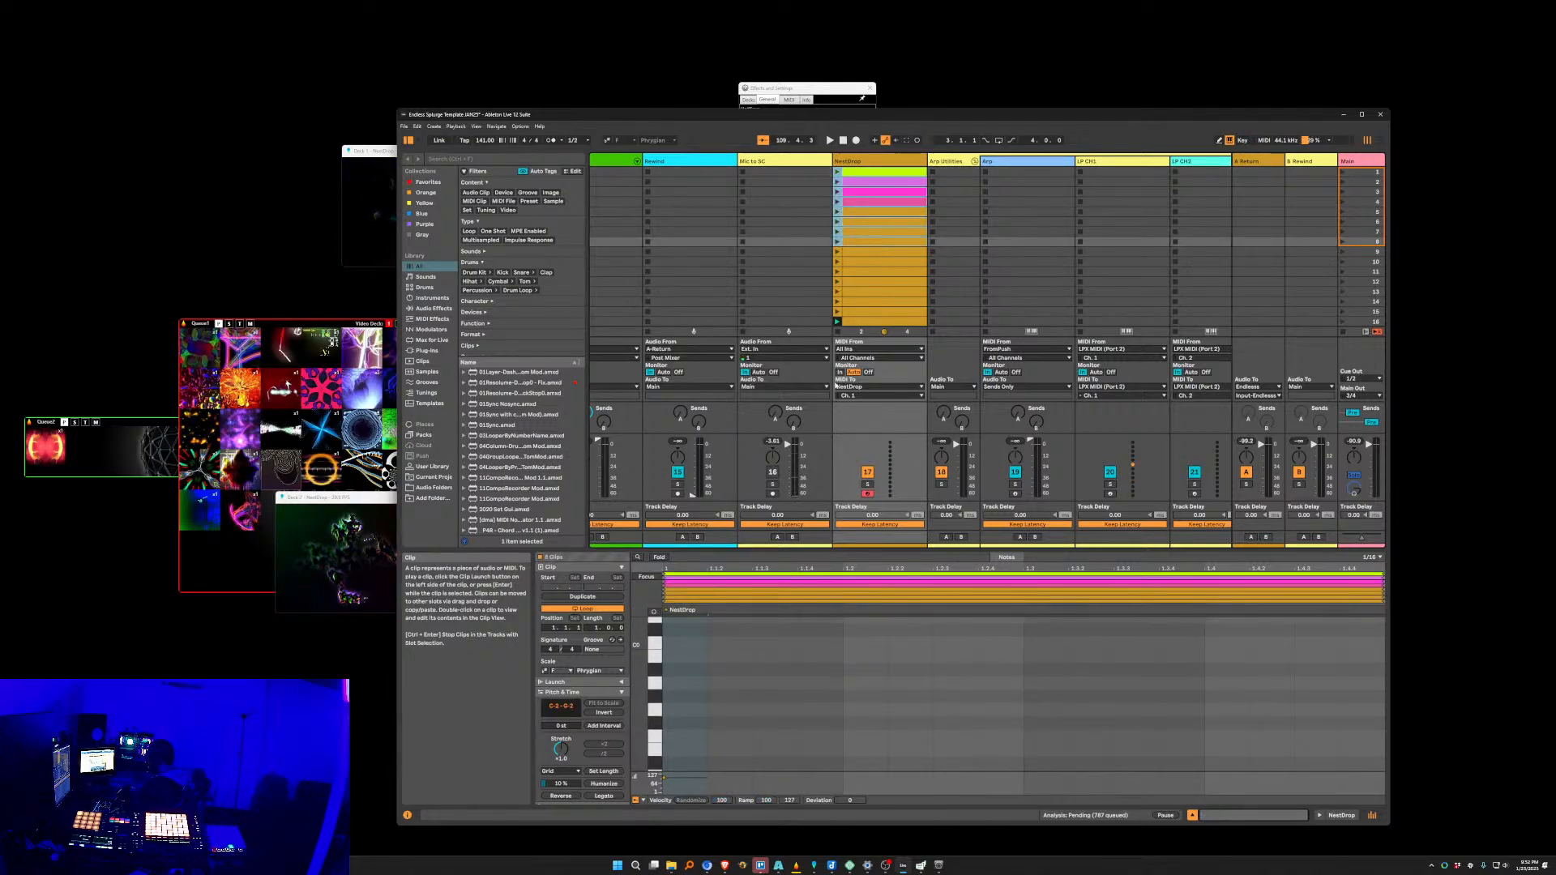
scroll(716, 697, down, 8)
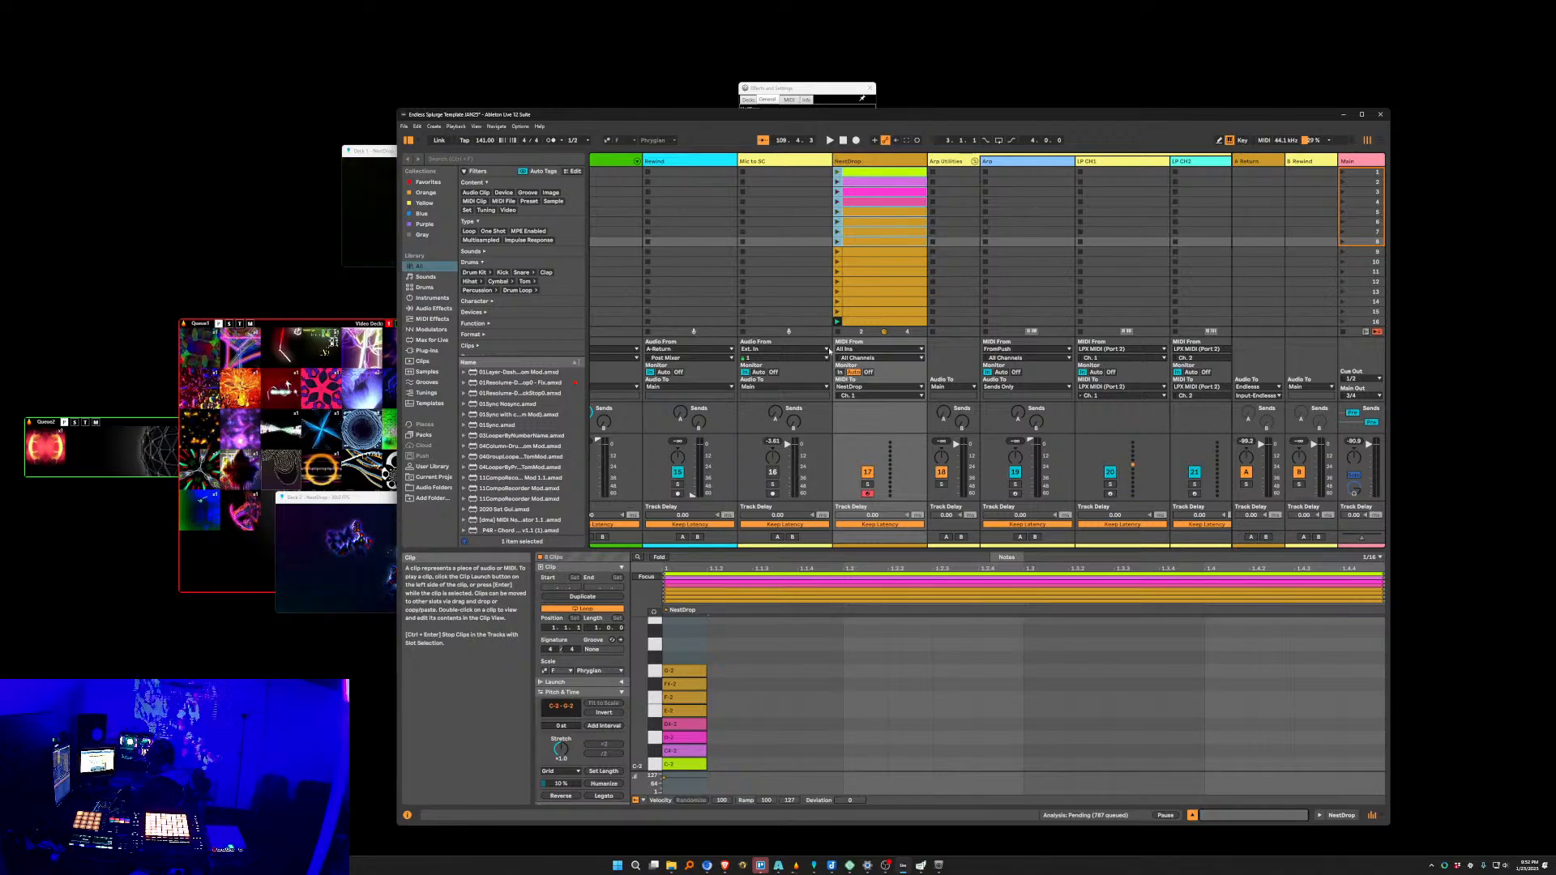
click(686, 761)
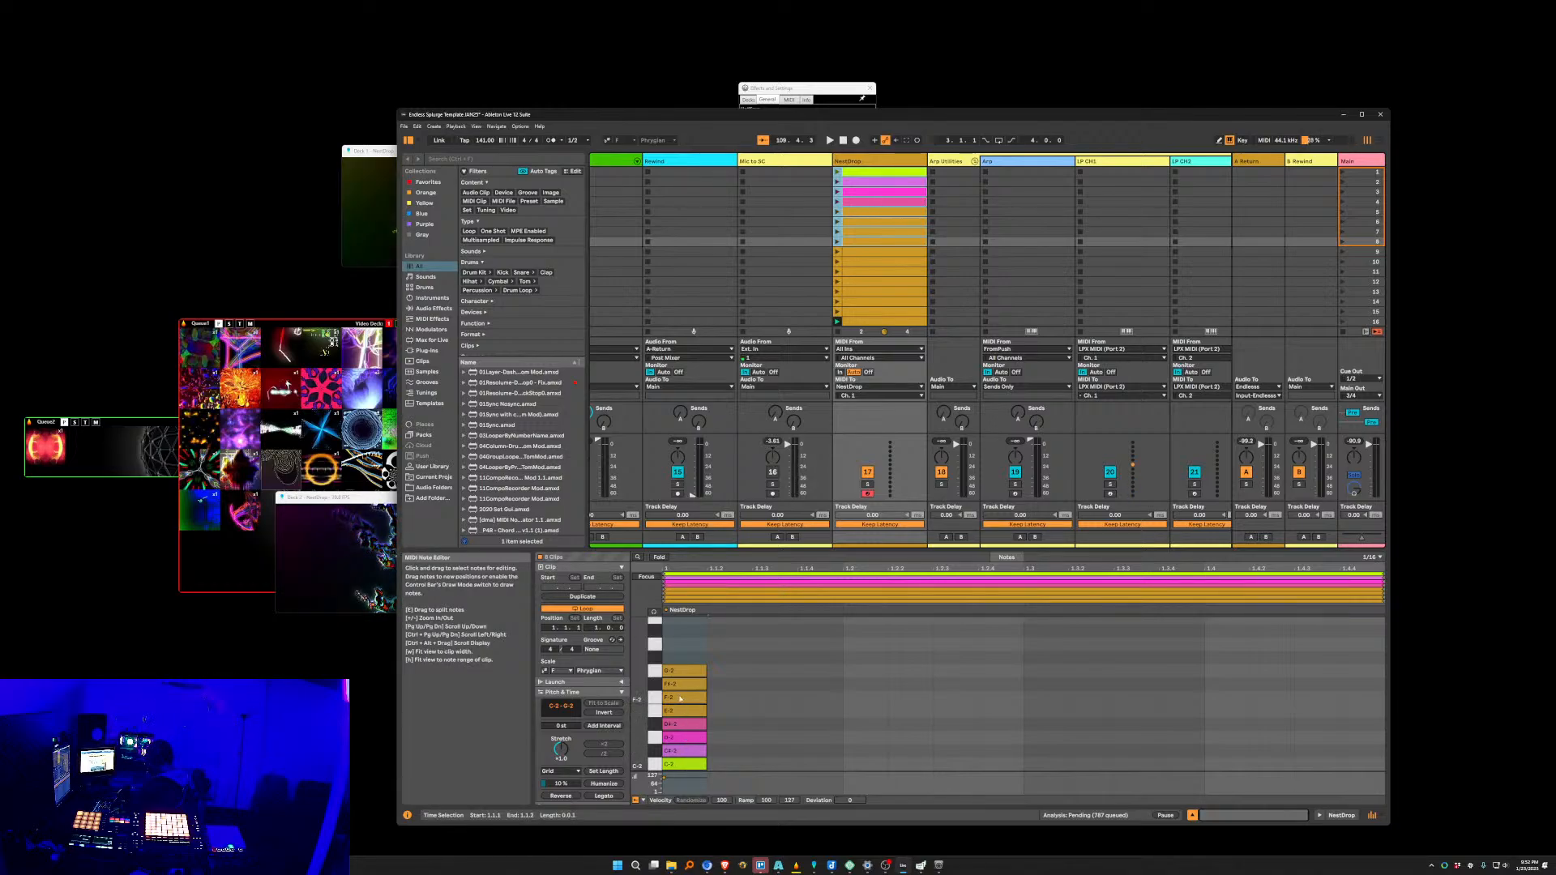
Examine the notes of NestDrop clips 9 to 16 together, and spot-check individual clips.
click(869, 253)
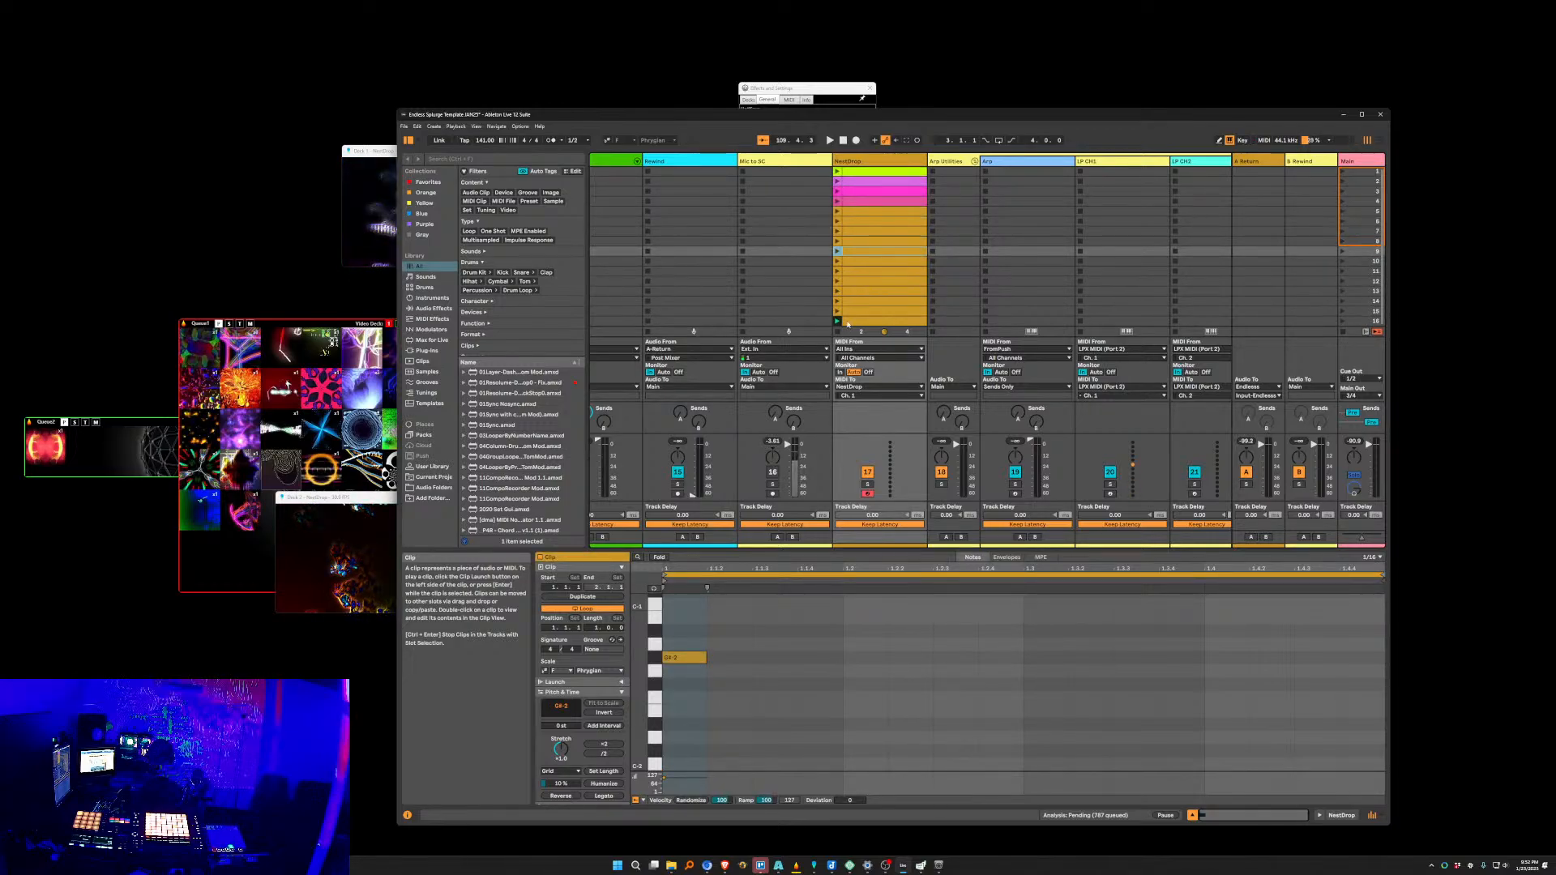
shift+click(873, 321)
scroll(731, 664, up, 1)
scroll(713, 681, up, 2)
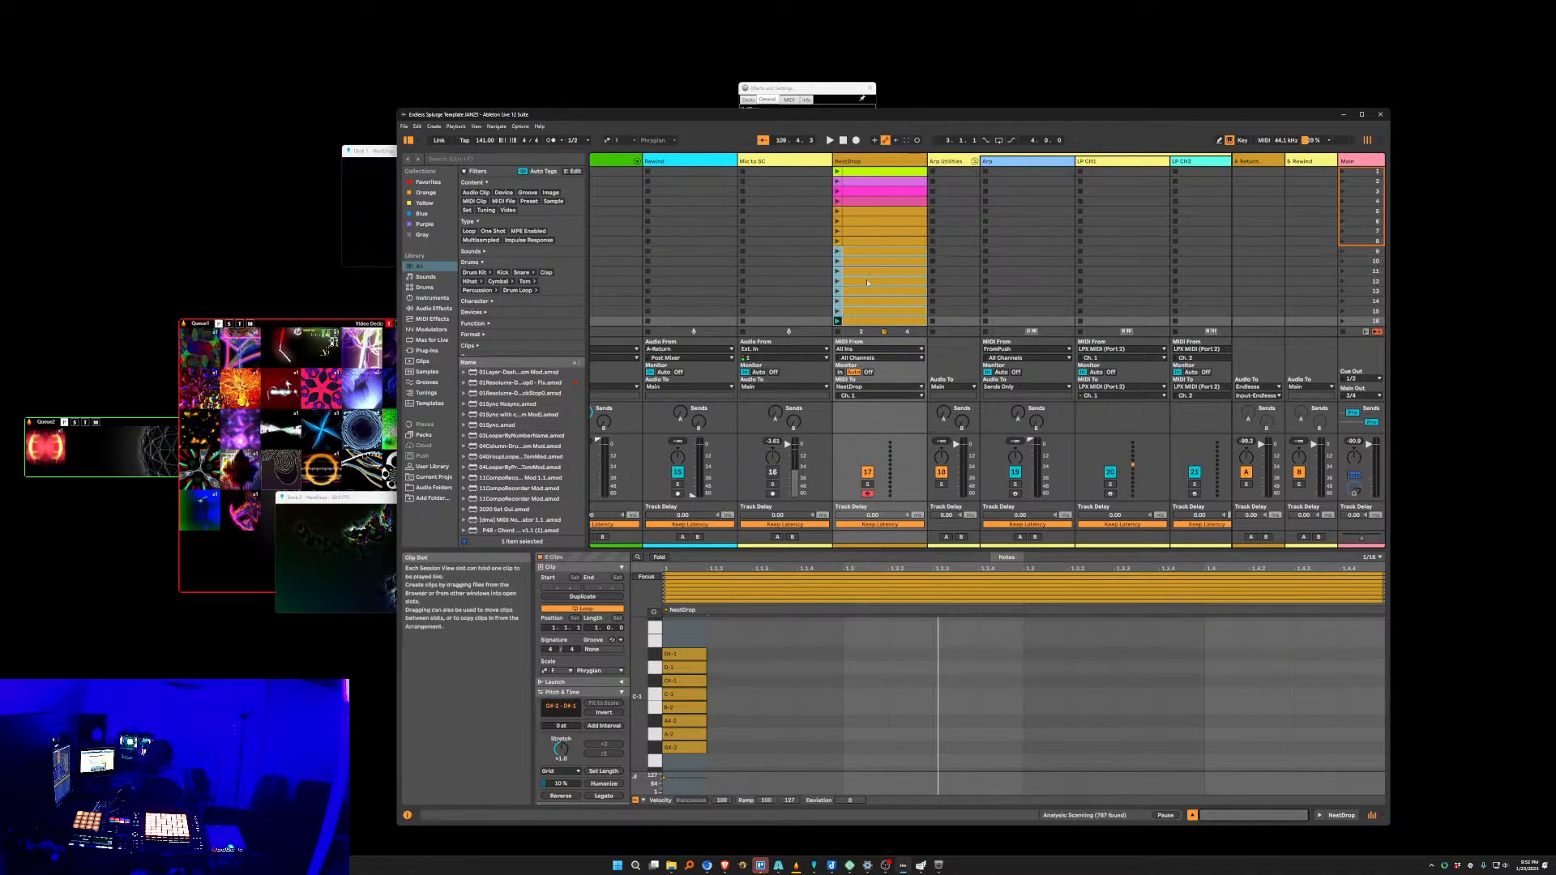
click(875, 252)
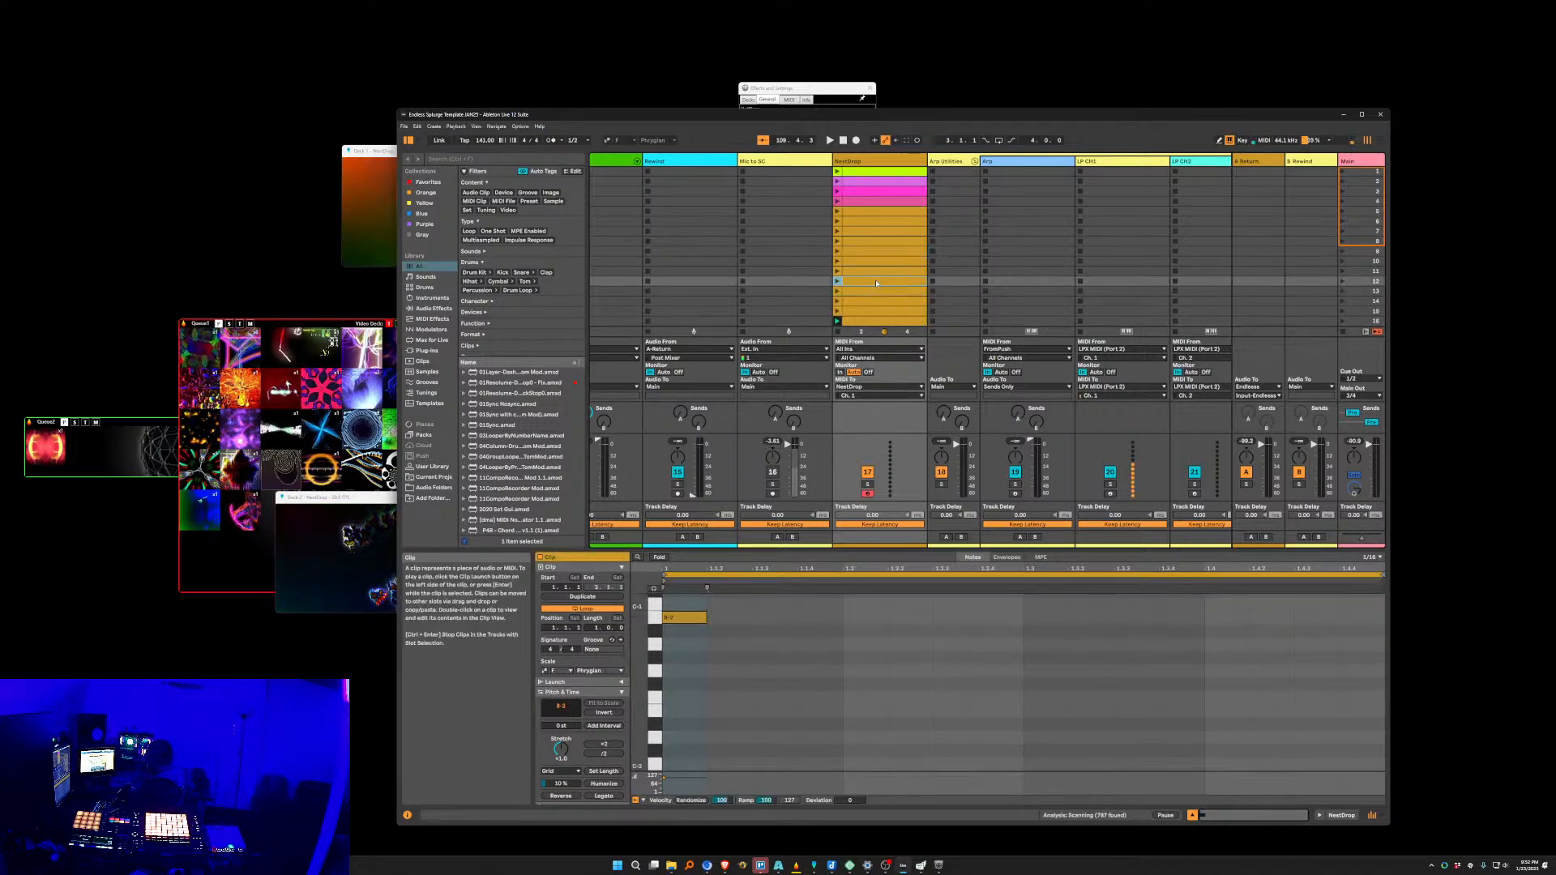
click(874, 230)
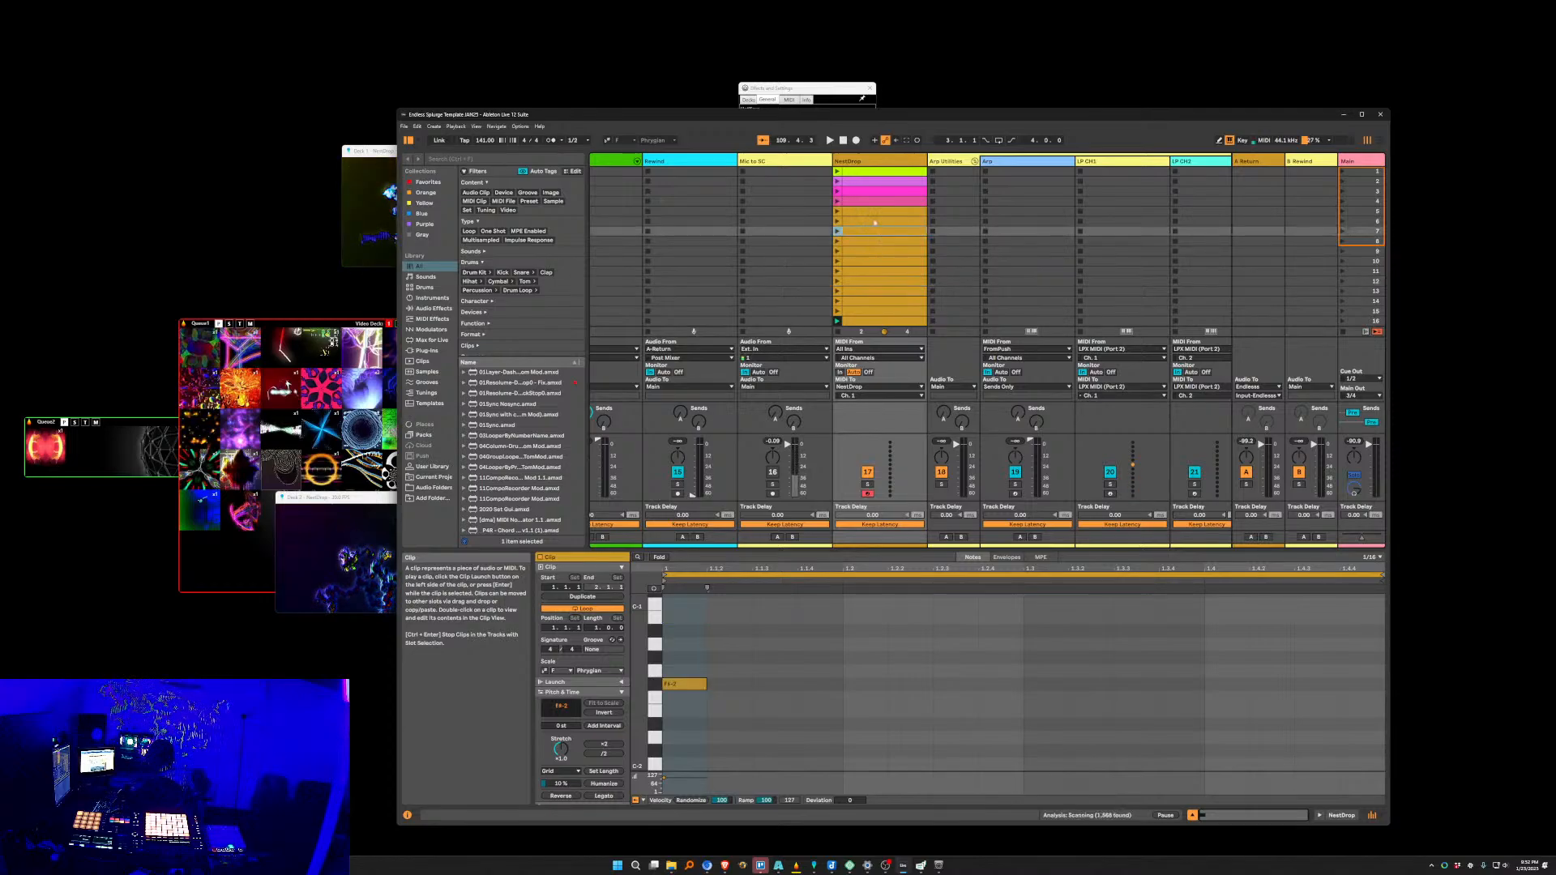
Enlarge the session grid by shrinking the clip view, and select all sixteen NestDrop clips.
click(865, 172)
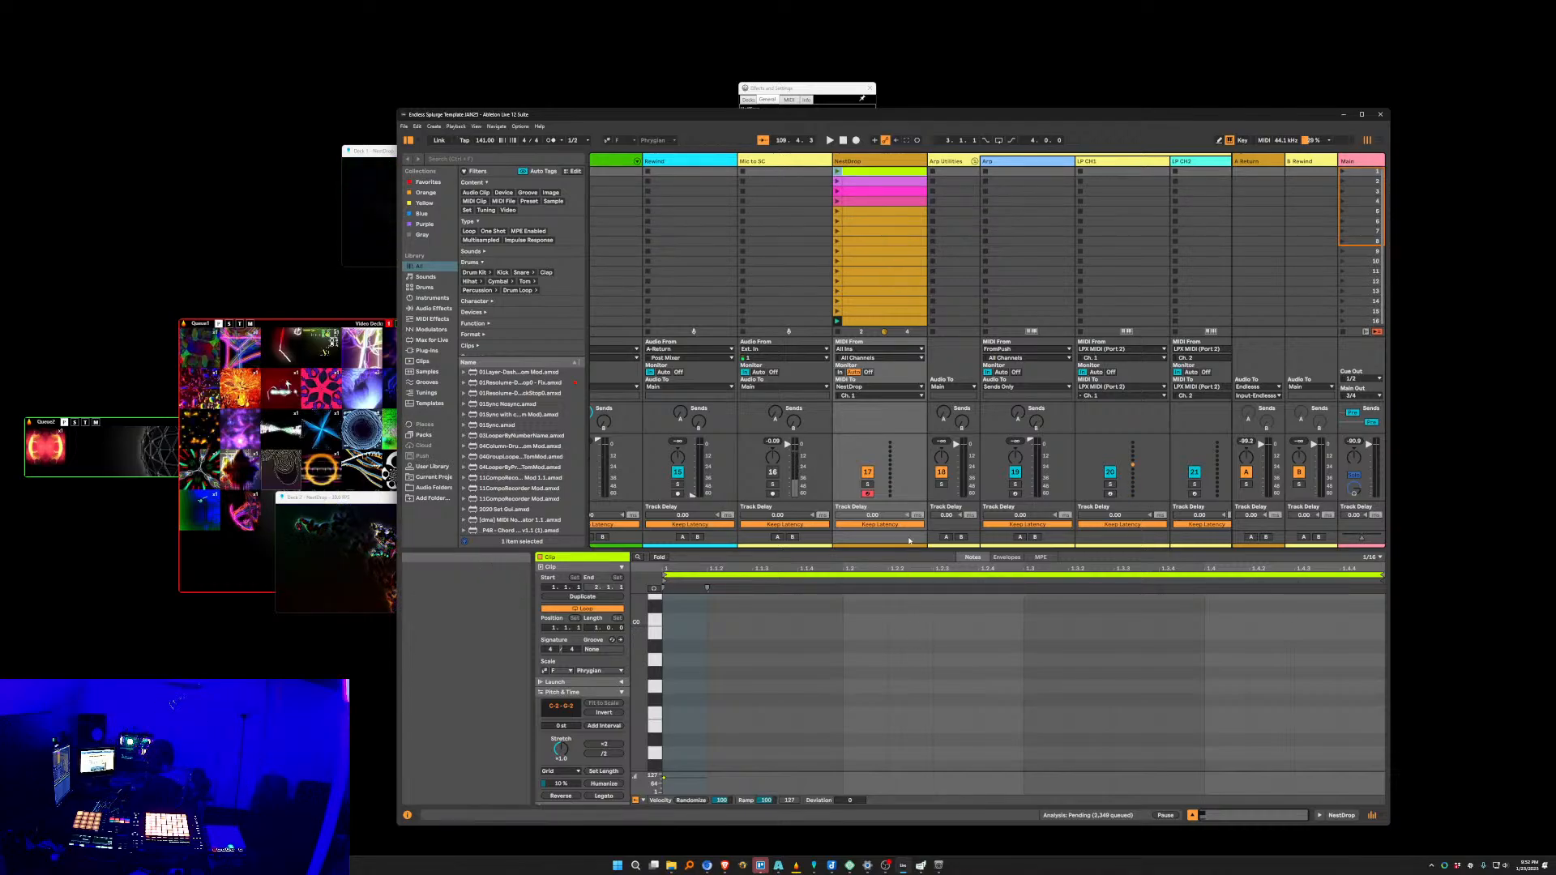
drag(908, 551, 907, 591)
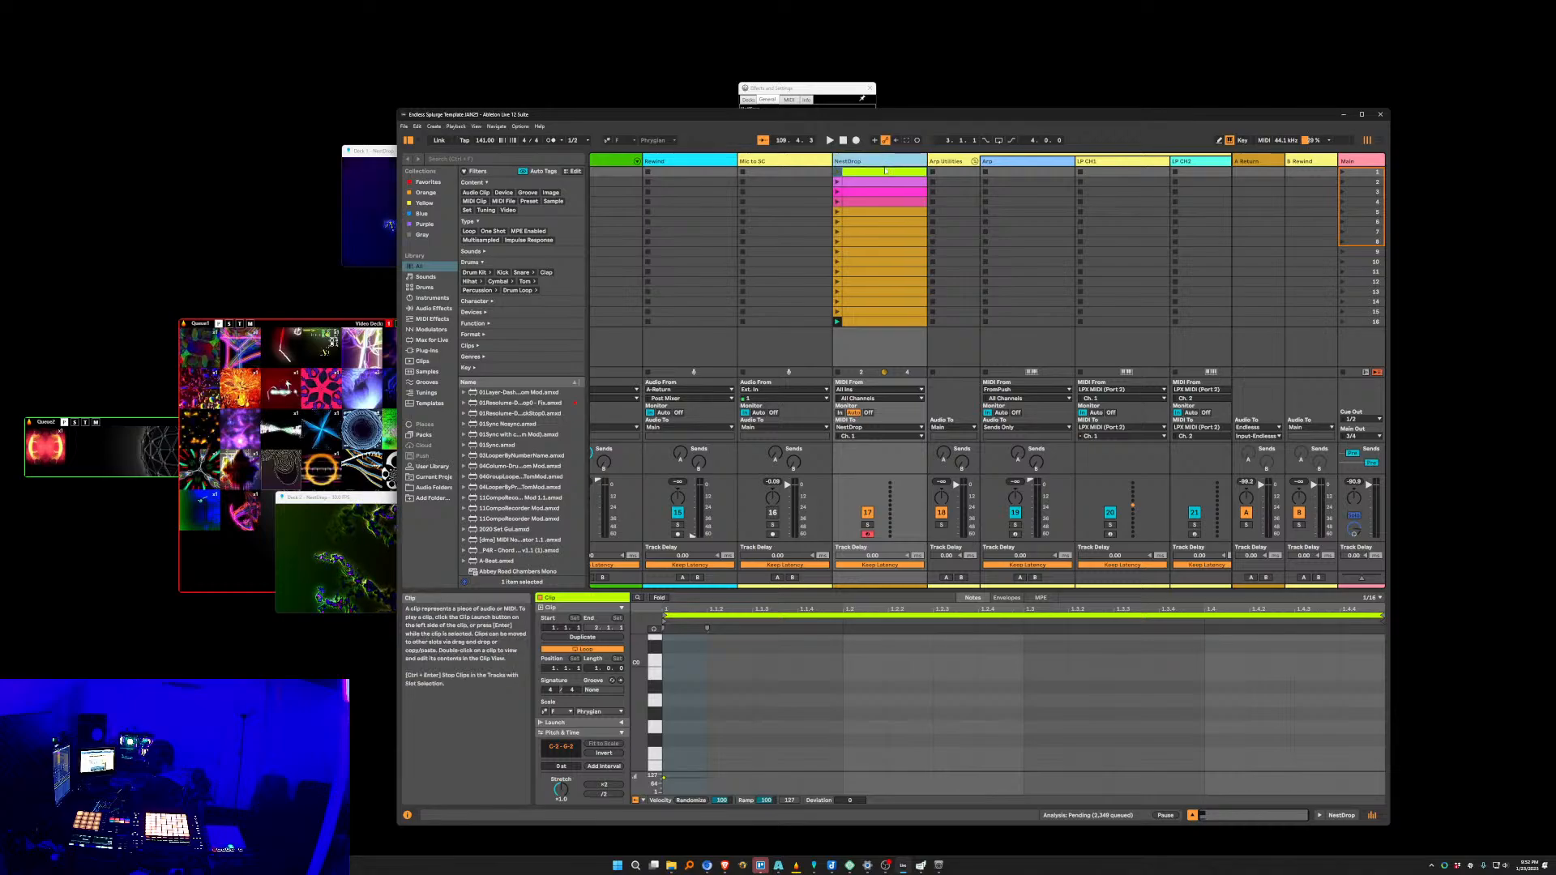
shift+click(875, 325)
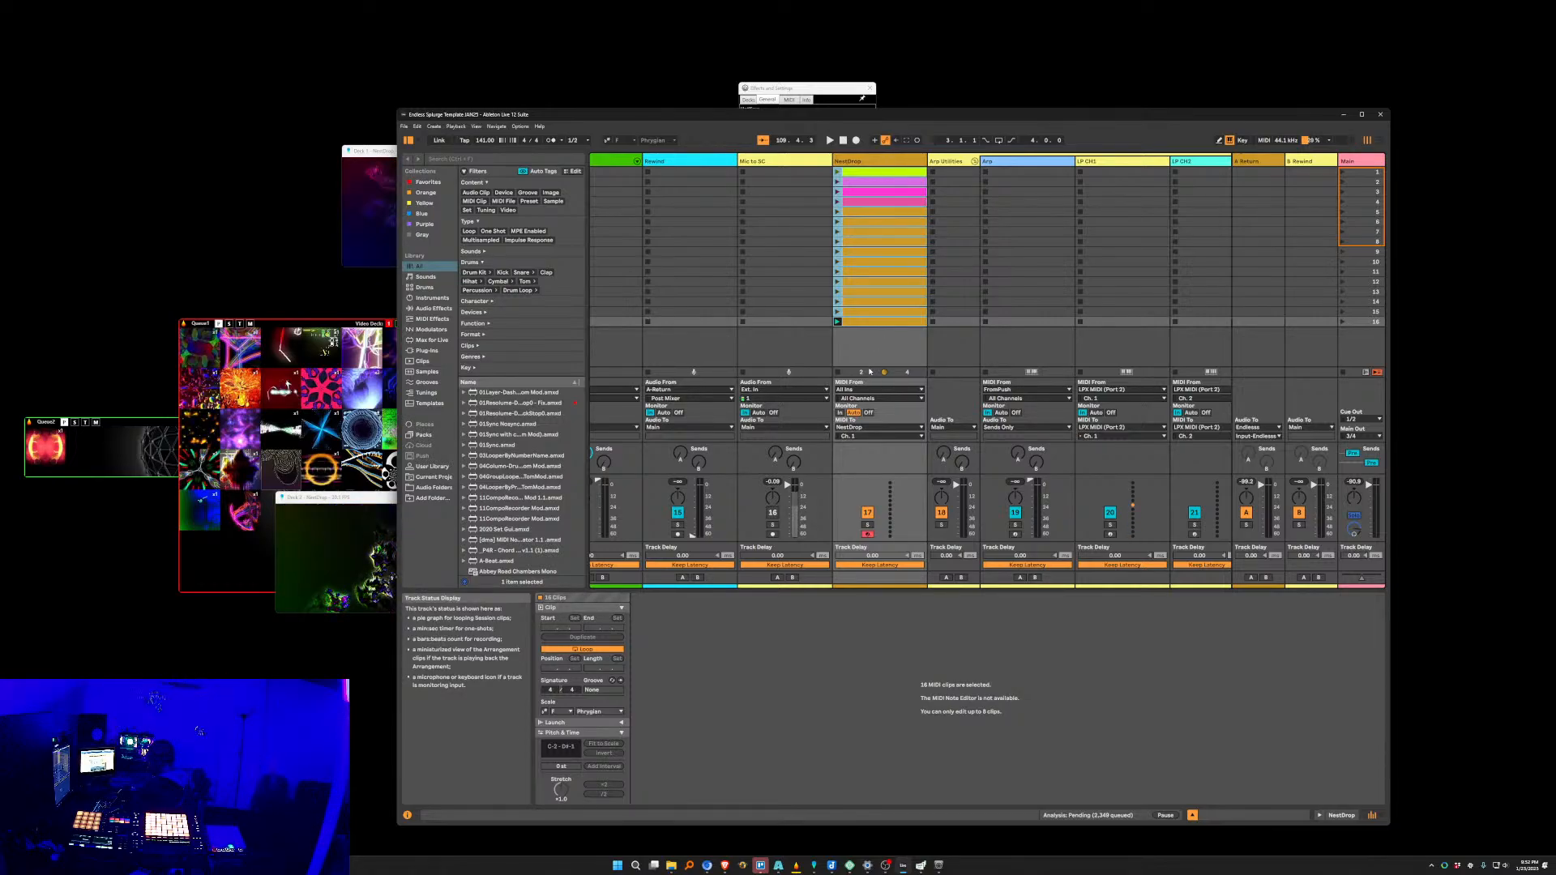
click(867, 295)
click(868, 323)
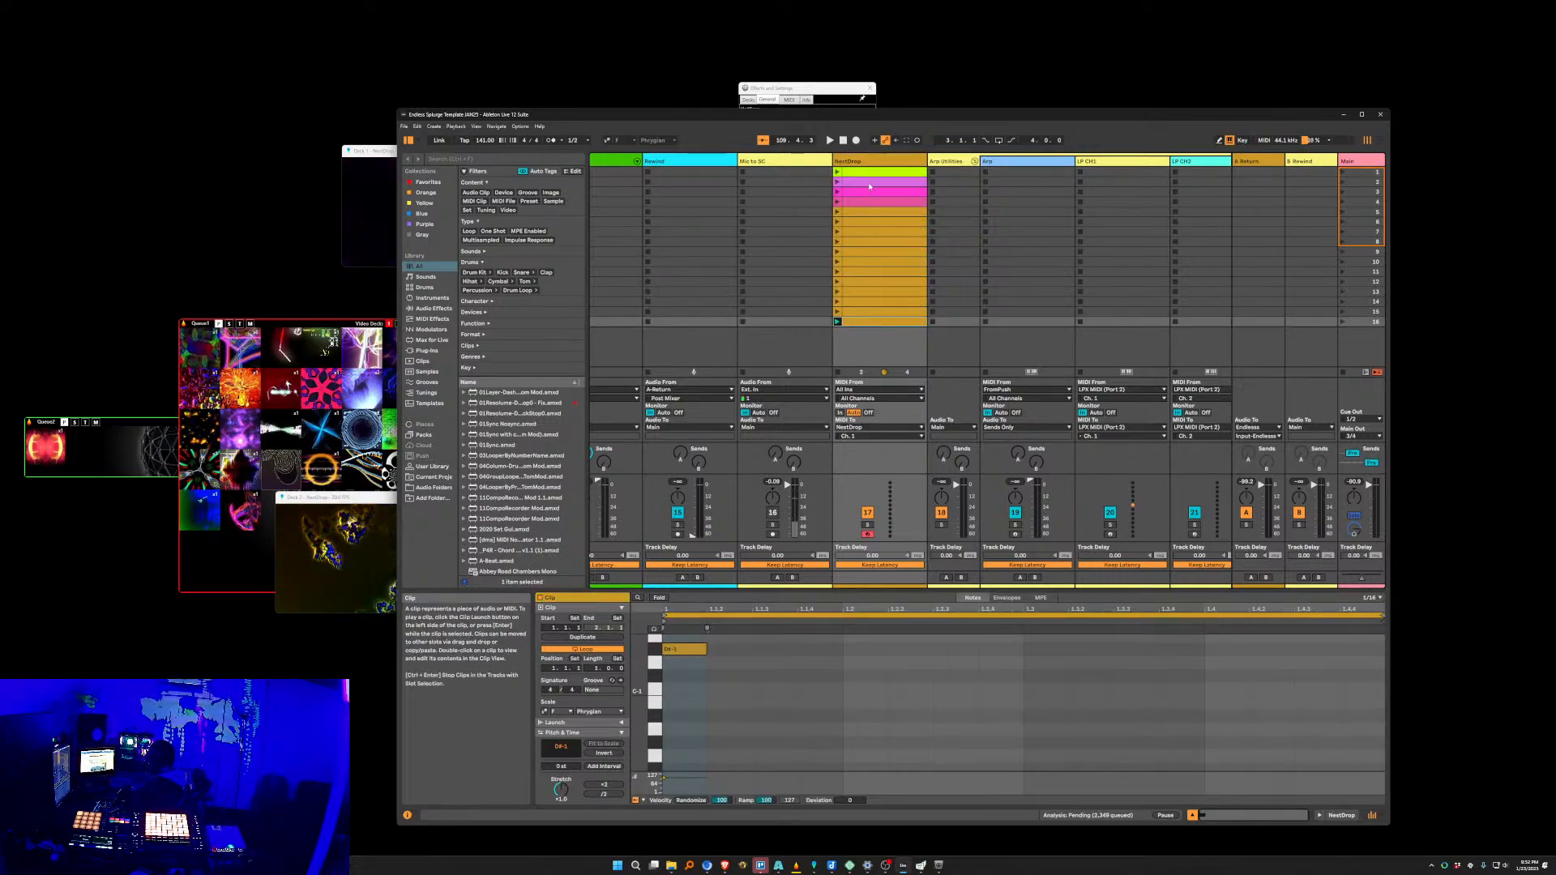
shift+click(868, 172)
double_click(869, 161)
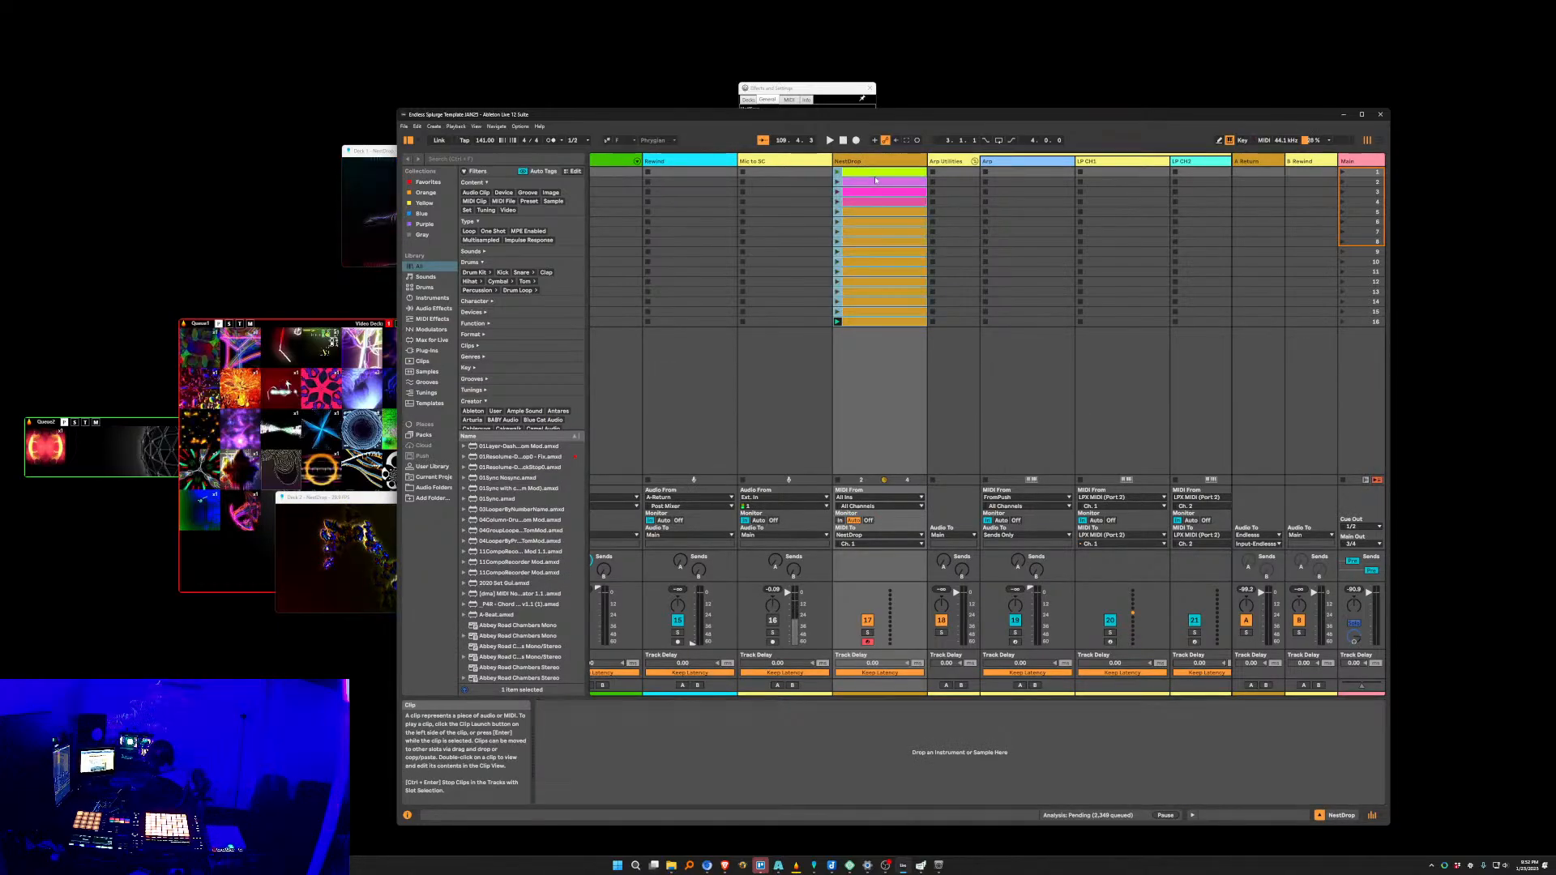
Check the first, second and last NestDrop clips individually, and reselect all sixteen clips.
click(874, 173)
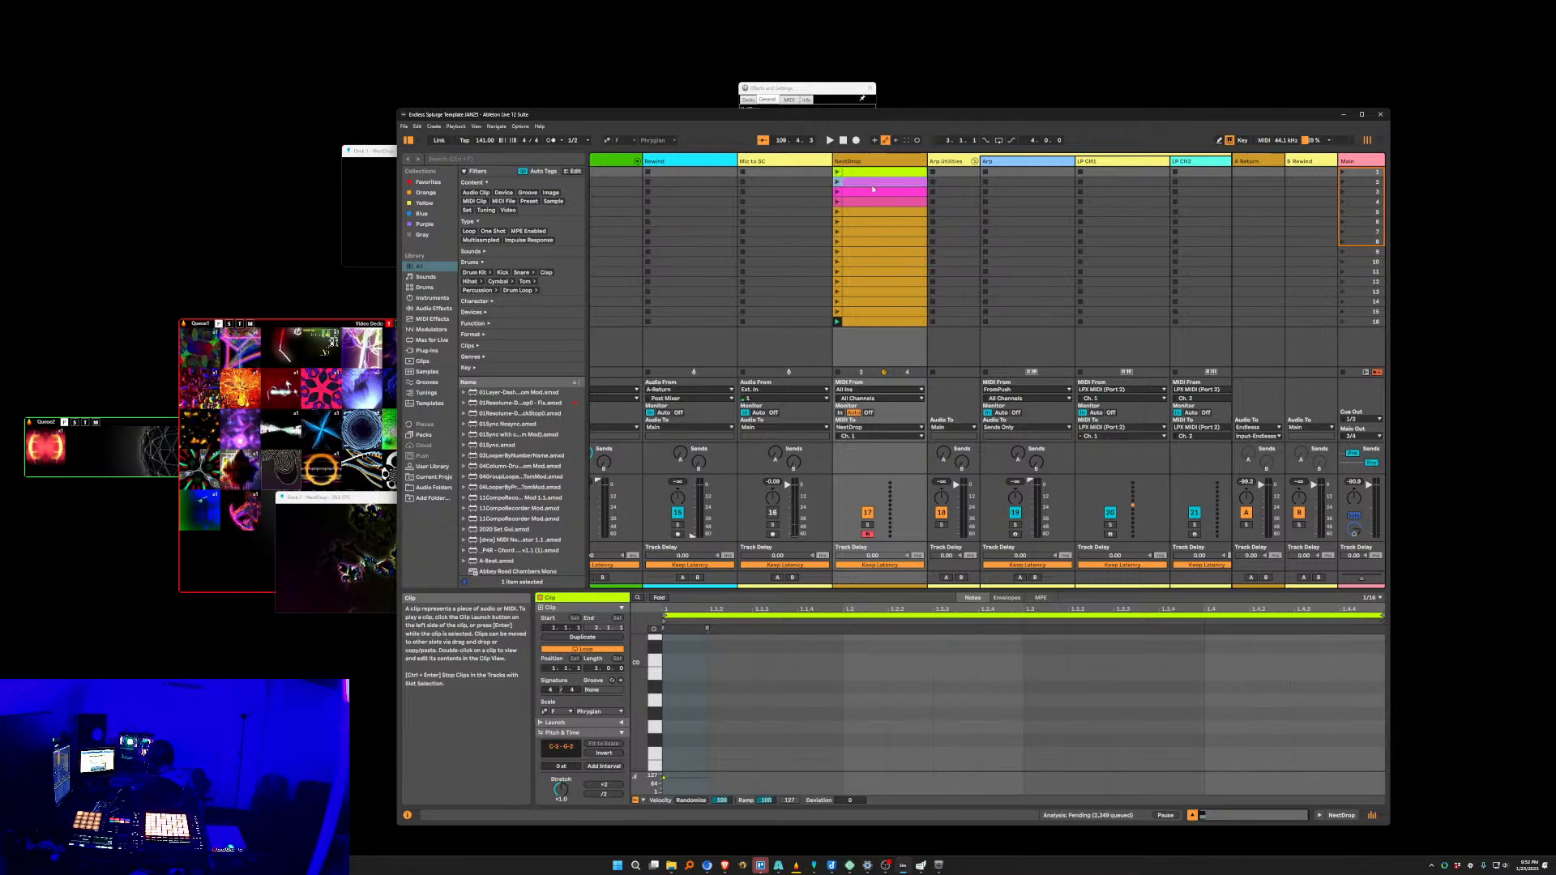
click(873, 189)
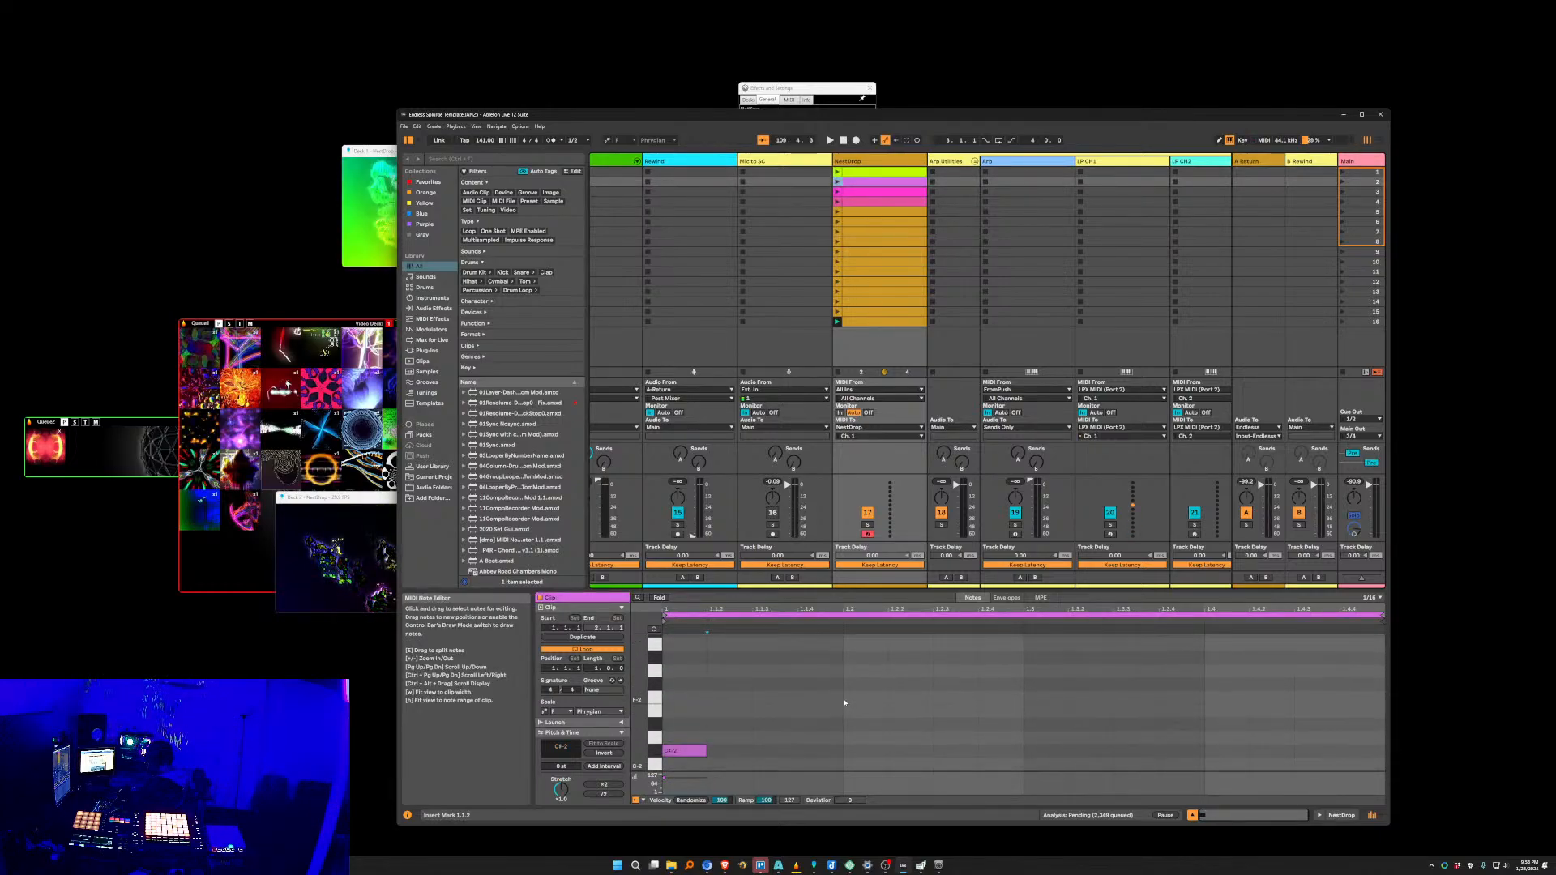
click(866, 322)
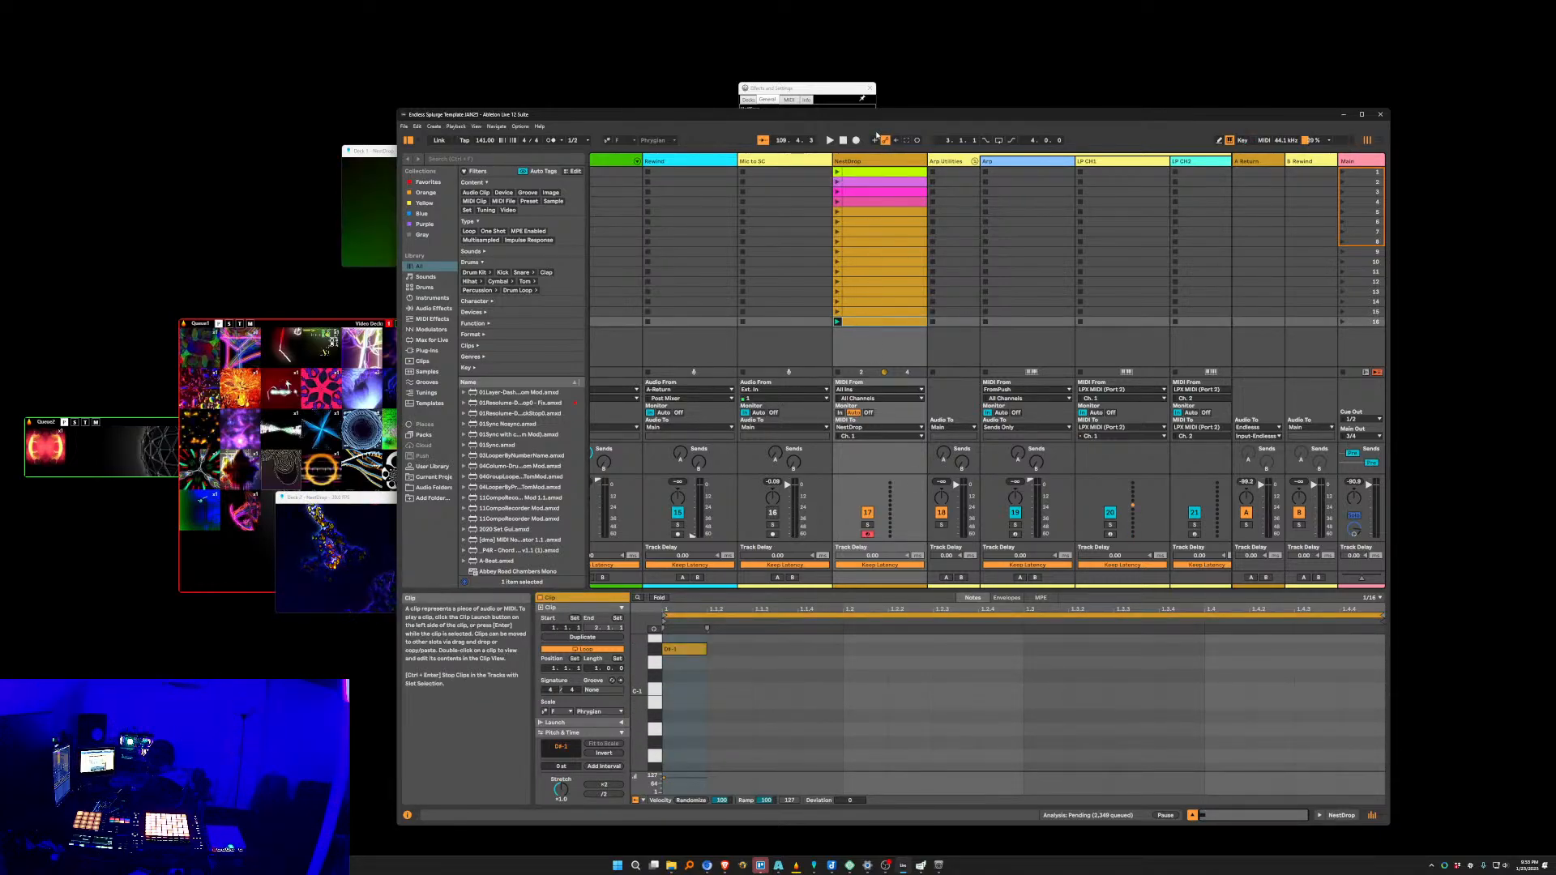
click(839, 173)
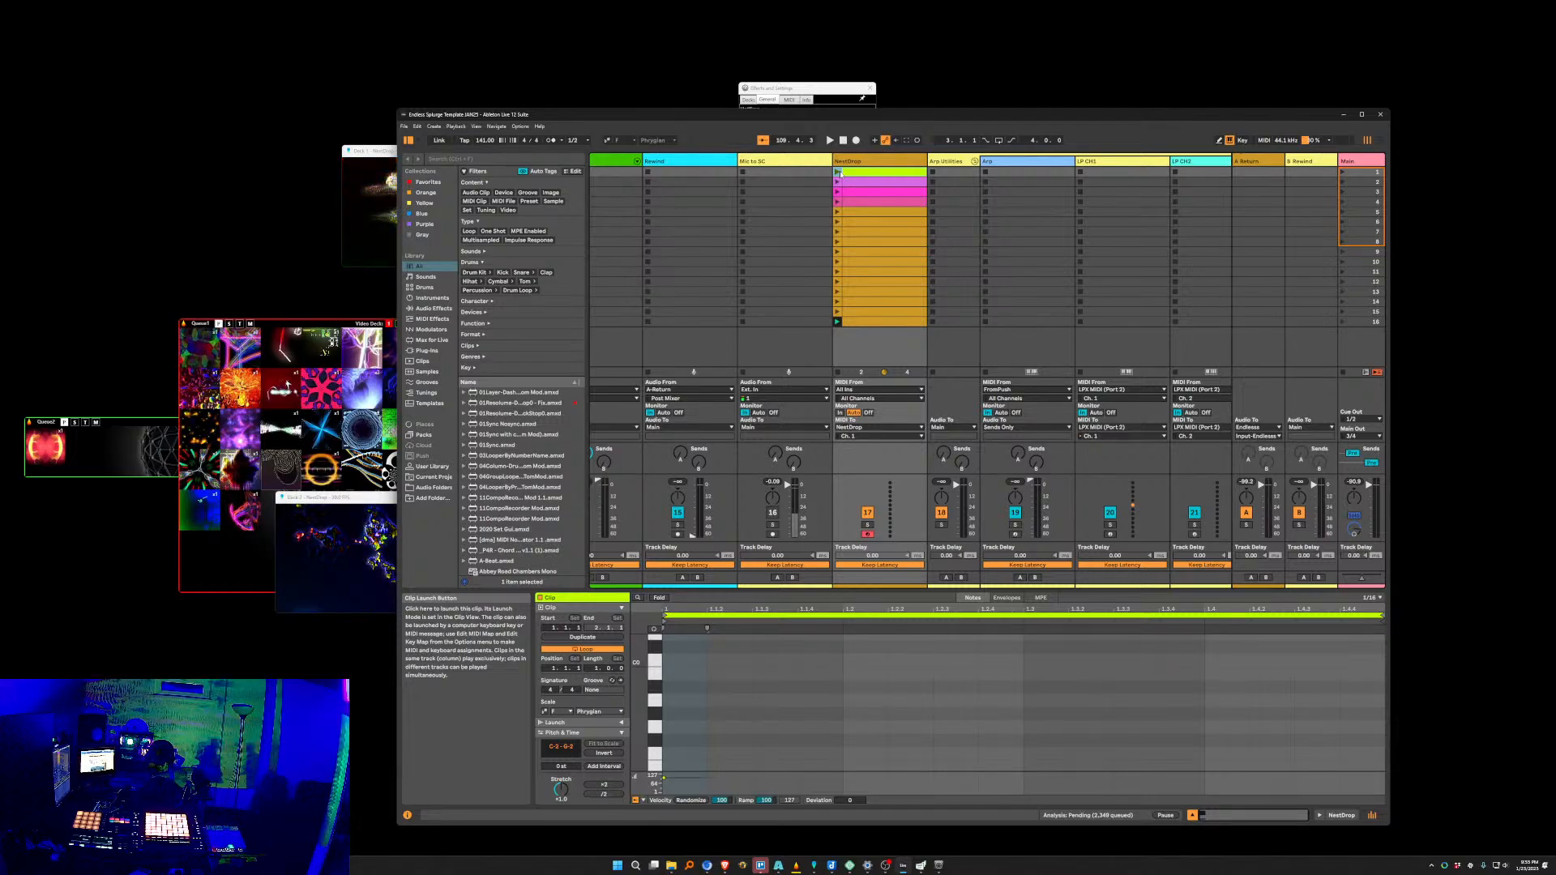
click(864, 303)
click(863, 322)
shift+click(876, 172)
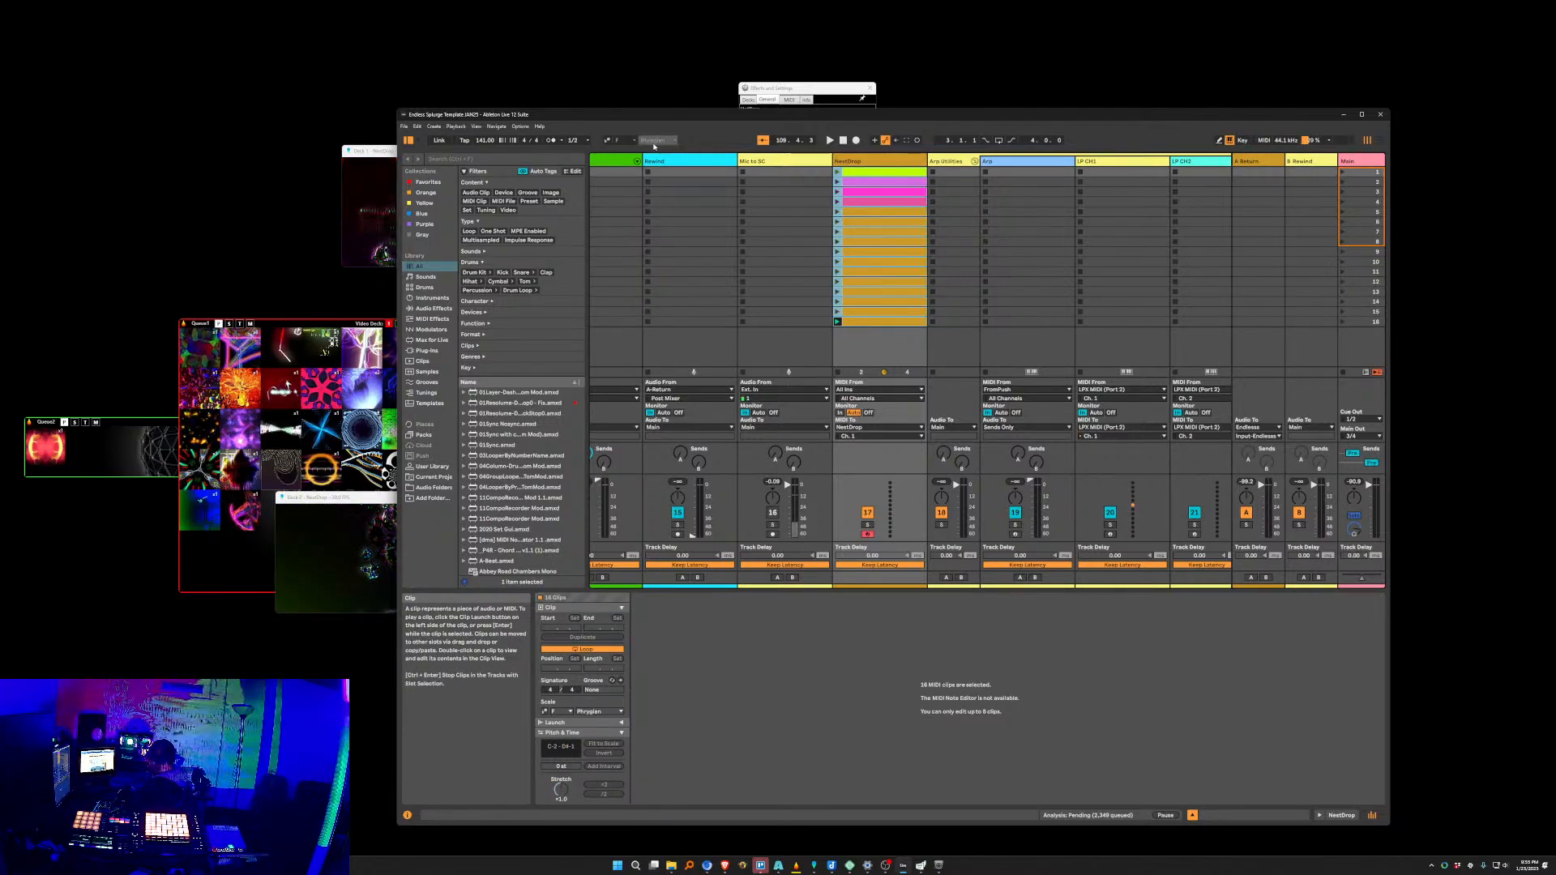
Select all sixteen NestDrop clips, show their launch settings, and enable the Follow Action with Next as the action.
click(848, 174)
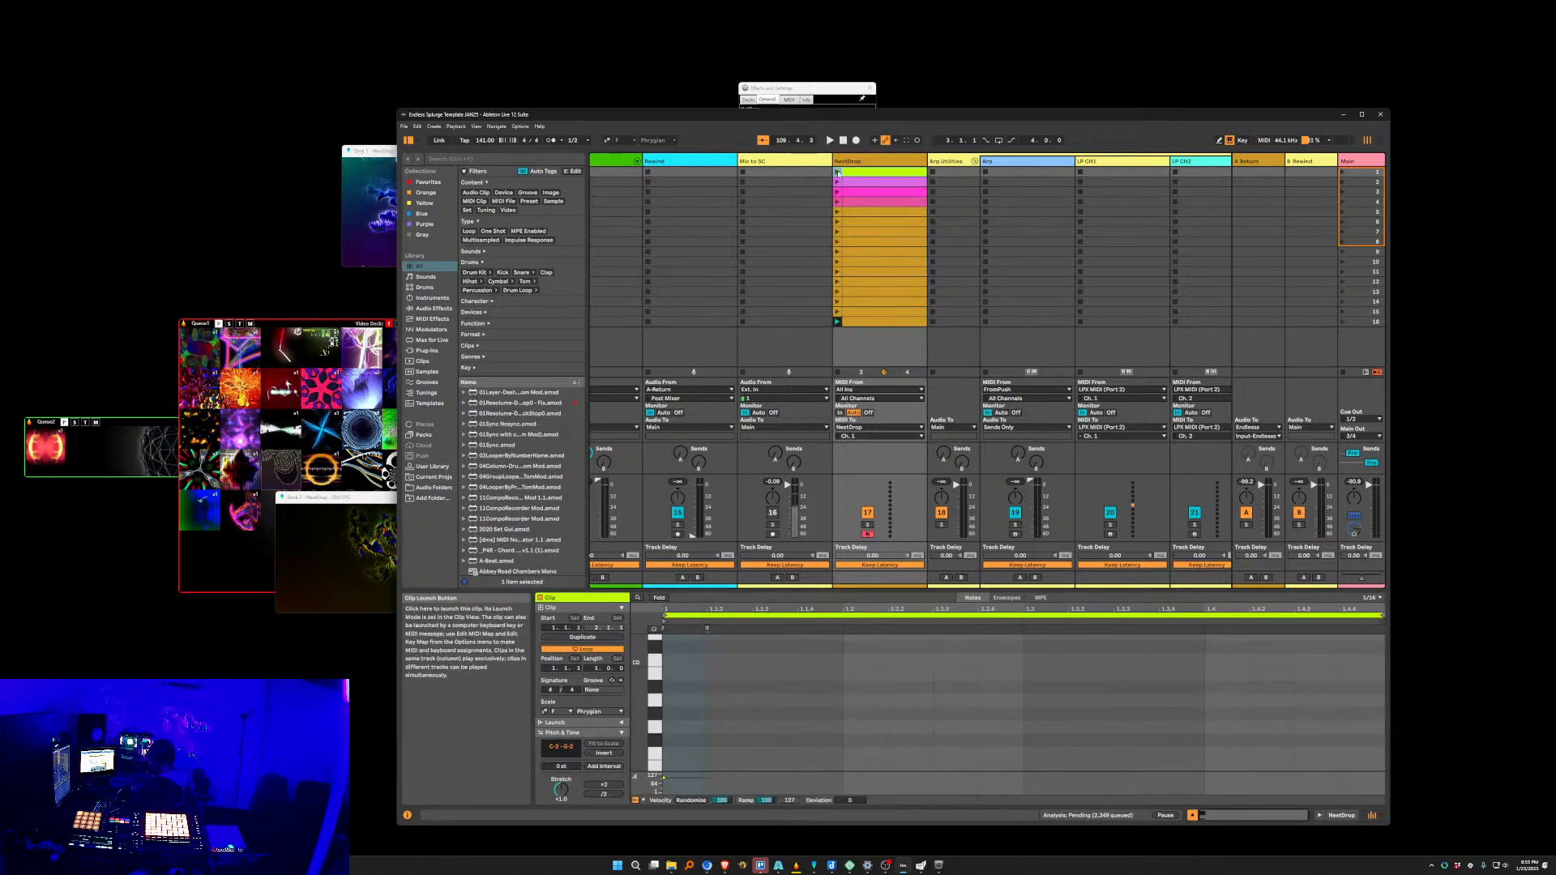
click(873, 321)
shift+click(864, 172)
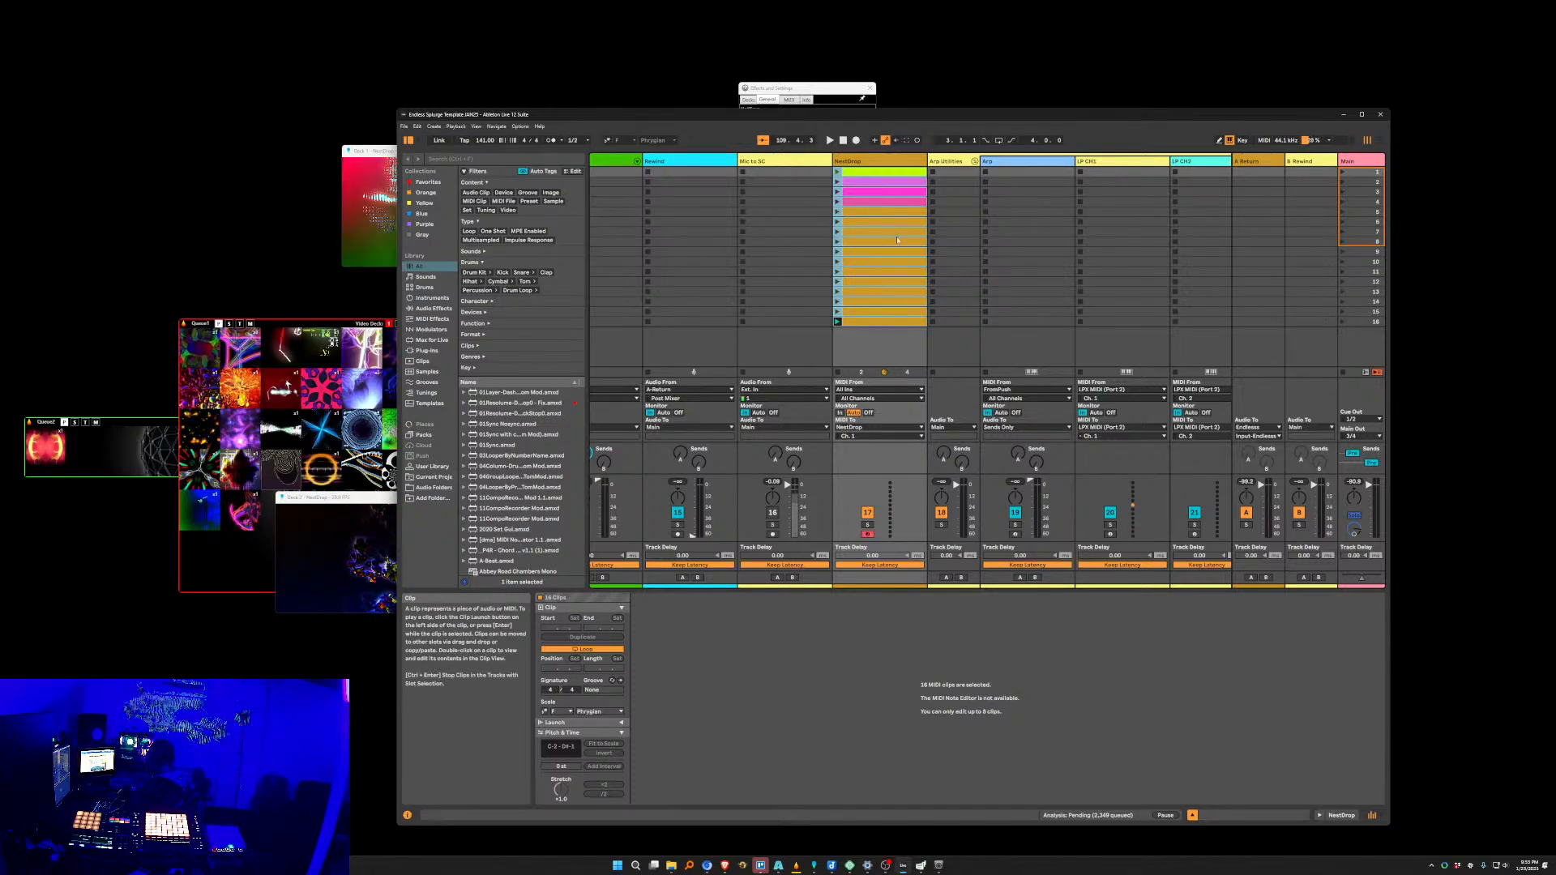
click(870, 172)
shift+click(854, 322)
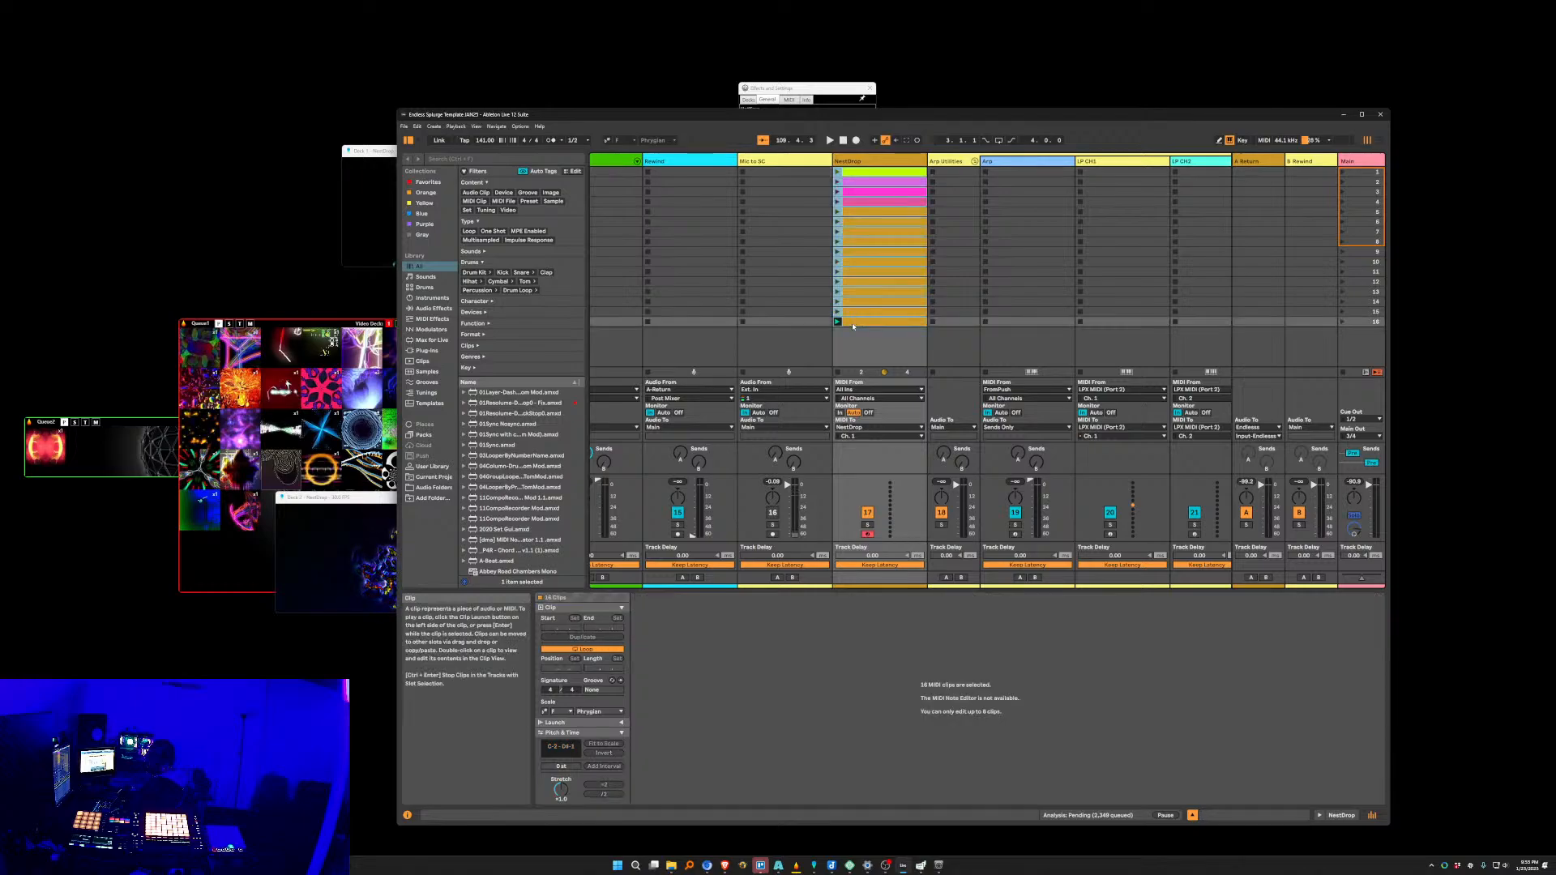
click(865, 173)
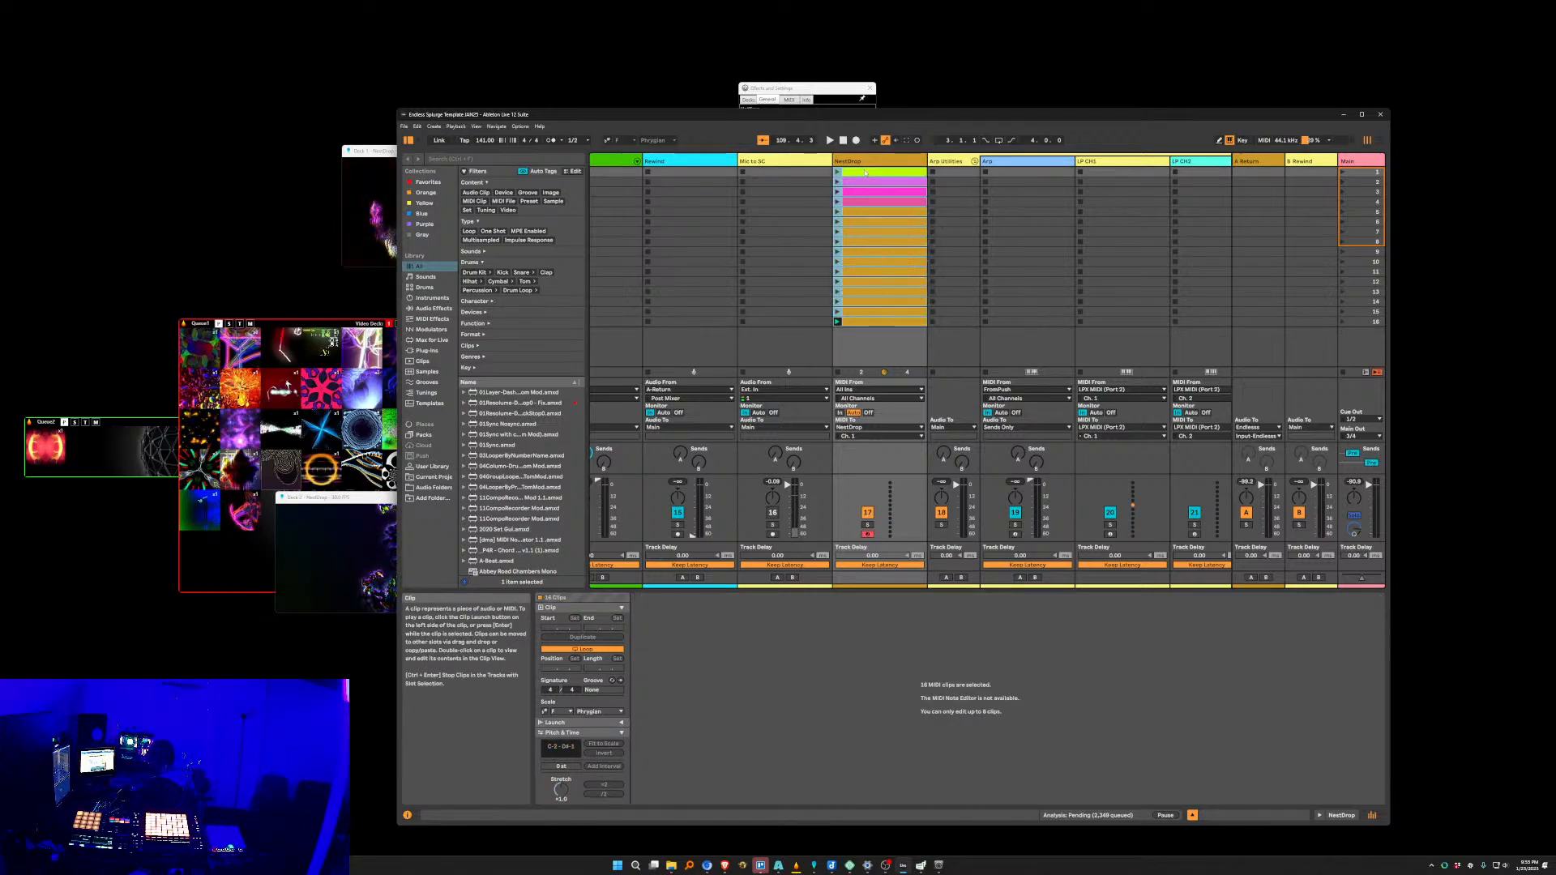
click(593, 724)
click(622, 722)
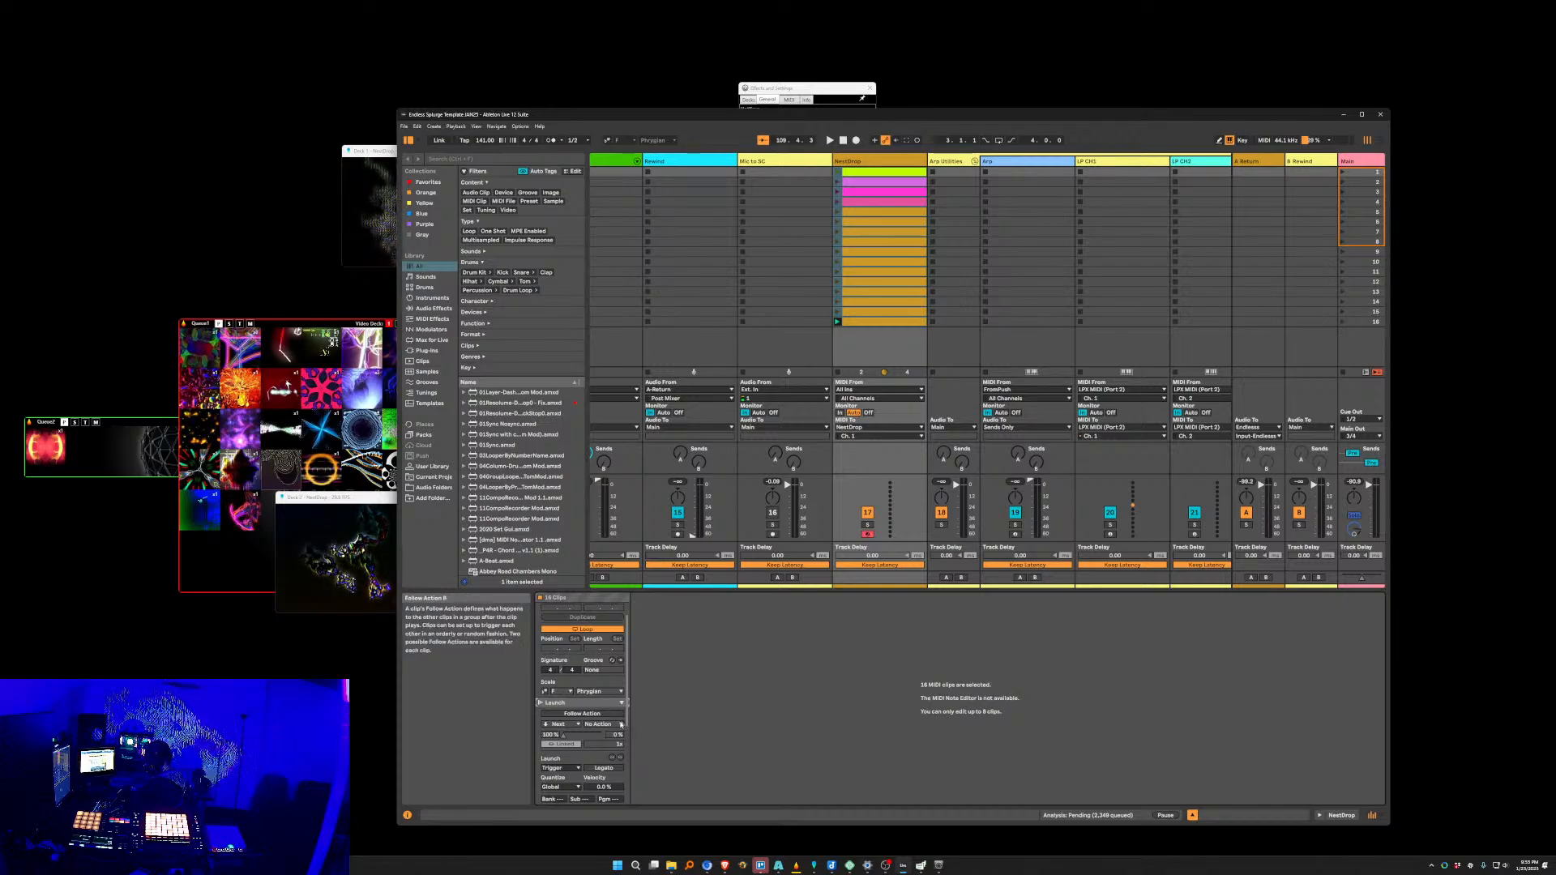
scroll(588, 681, down, 5)
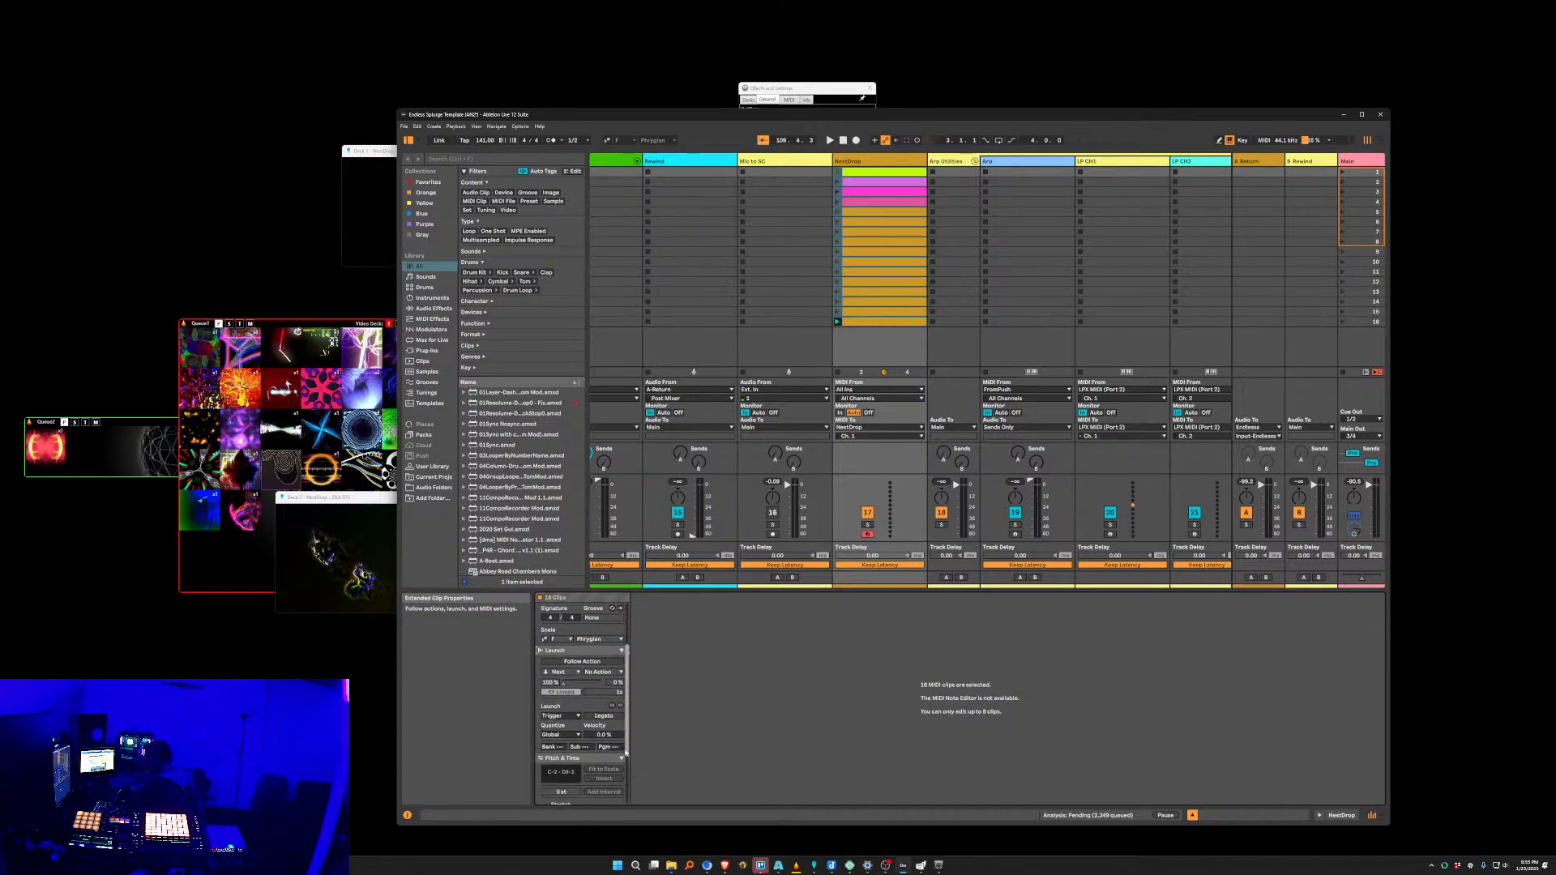
click(600, 632)
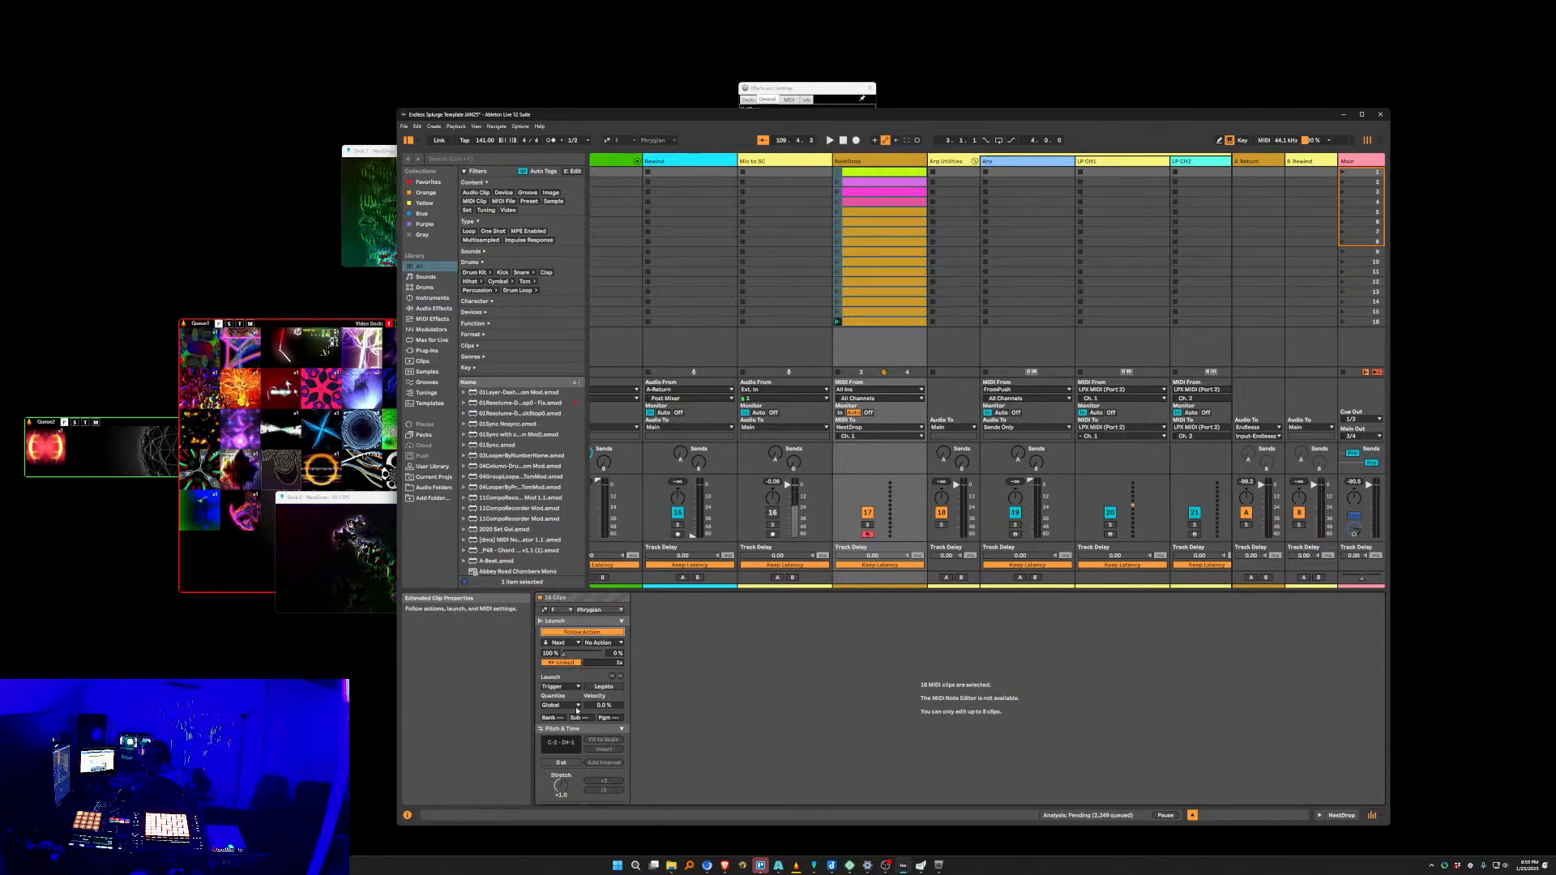
Play through the NestDrop clips to test the follow actions, and inspect individual scenes and clips while they advance.
click(868, 191)
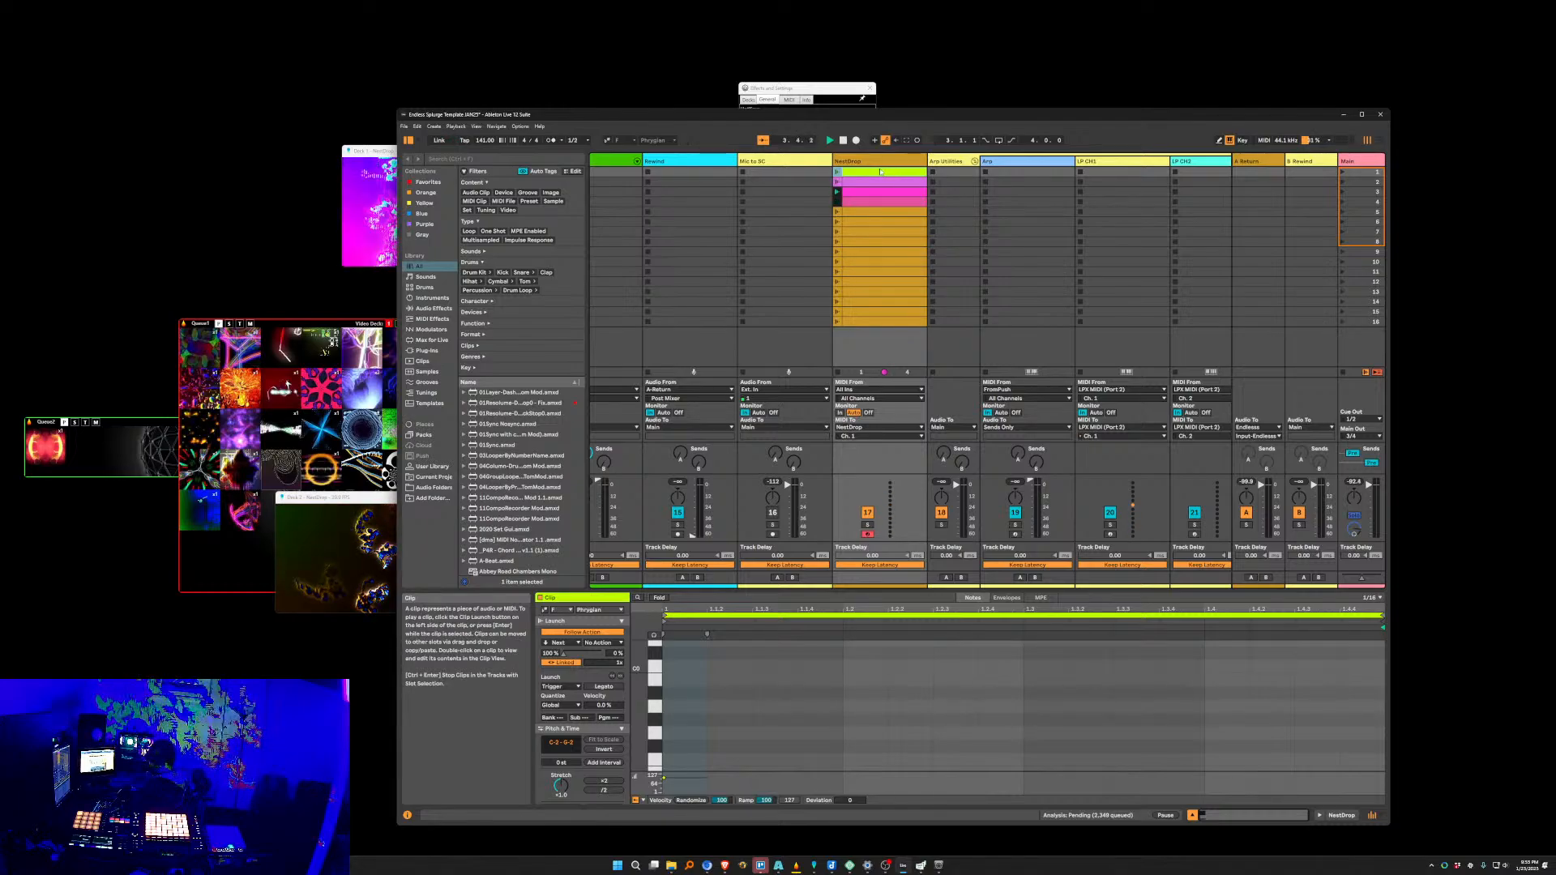
right_click(1361, 174)
click(1360, 176)
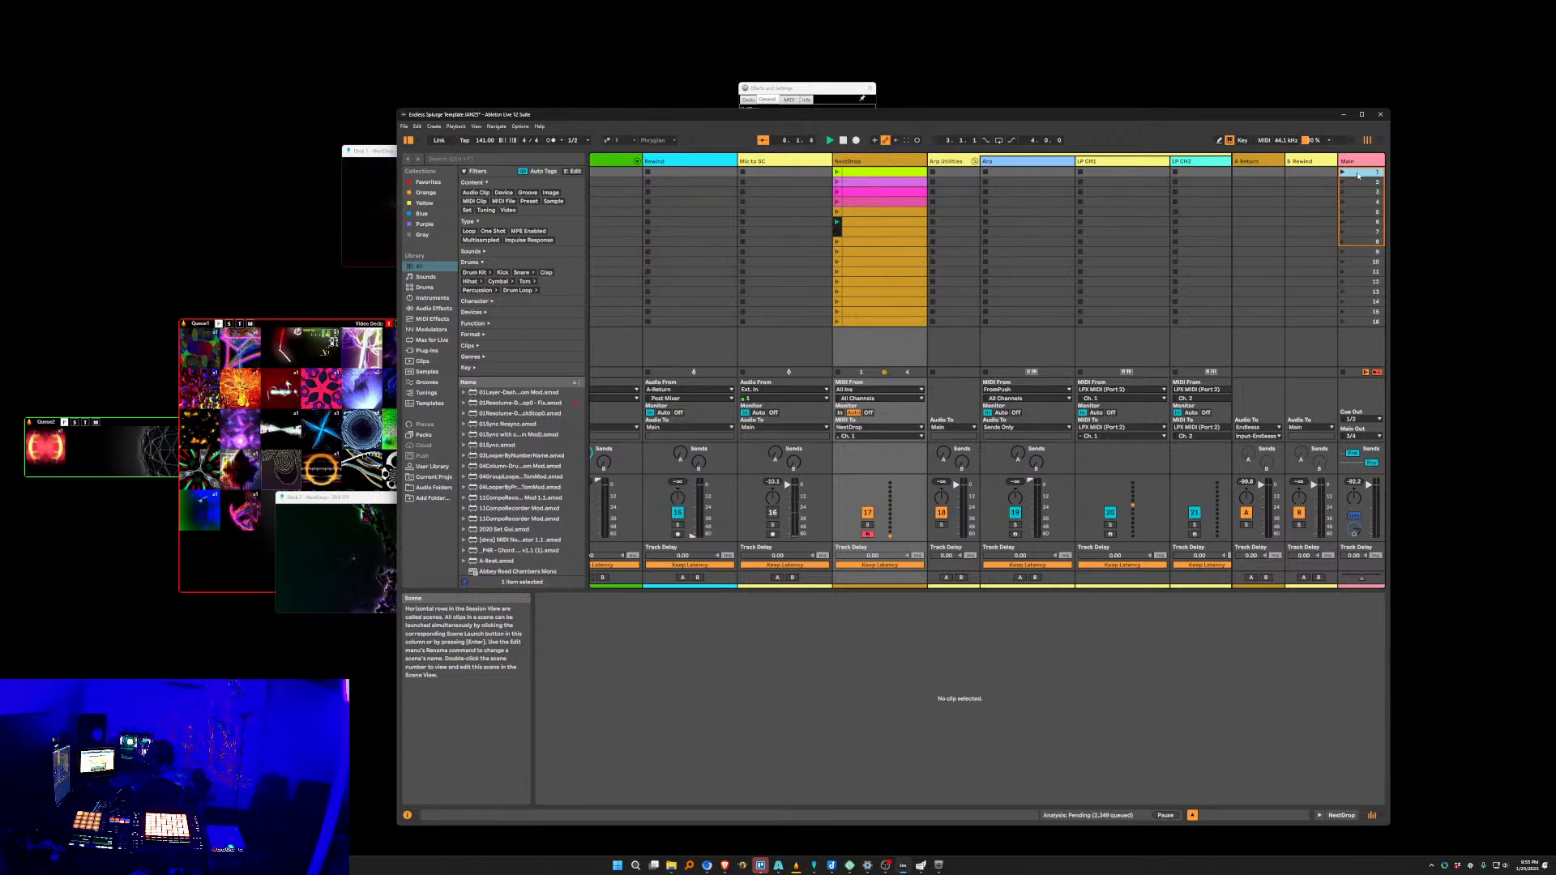
click(1359, 203)
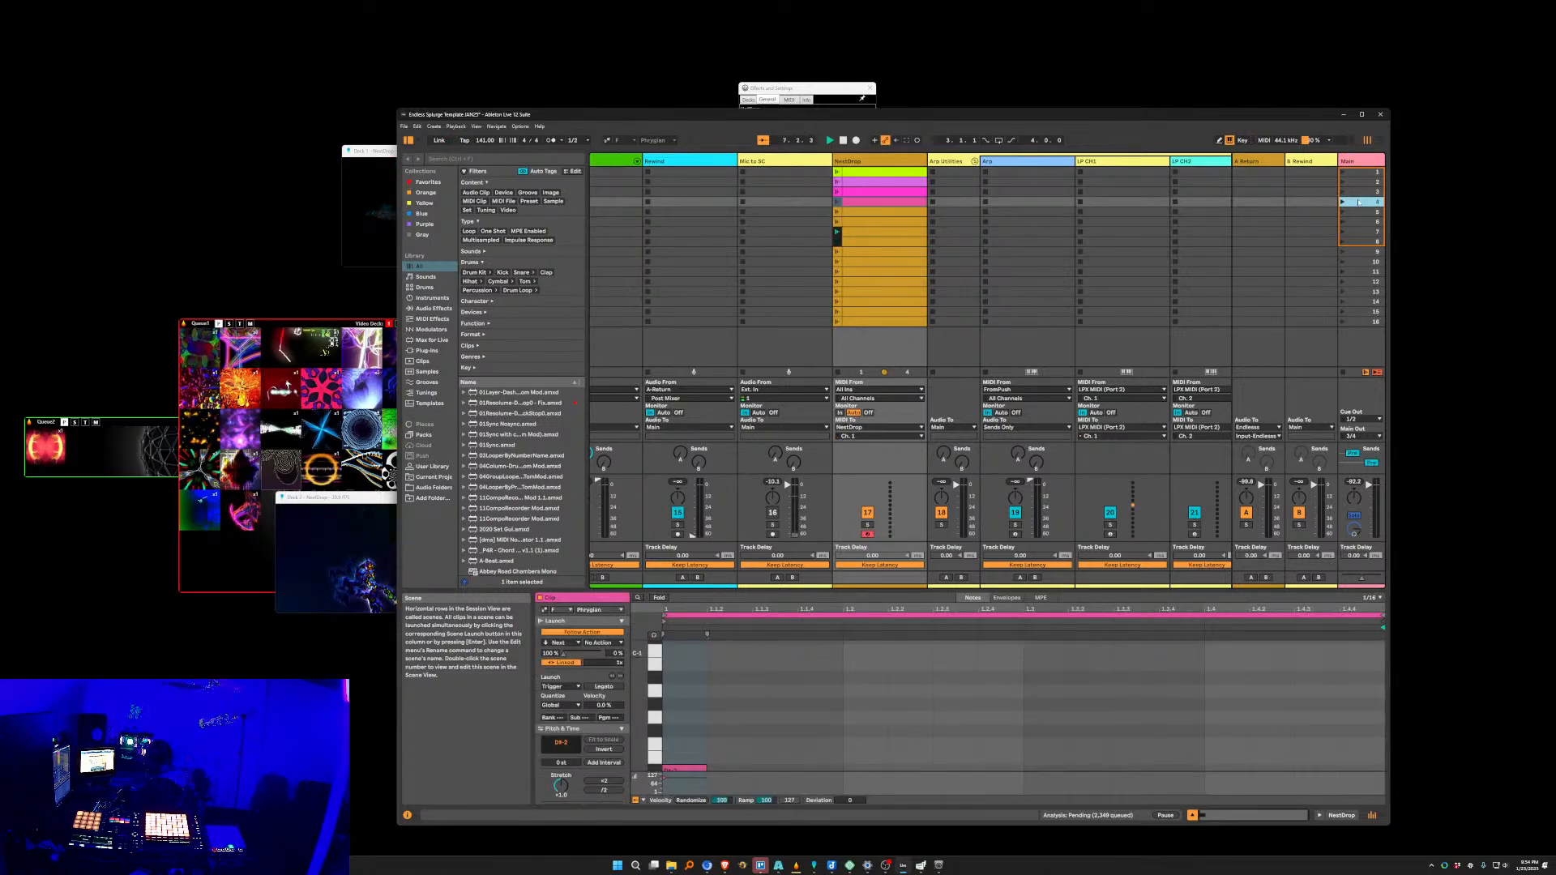
click(1366, 273)
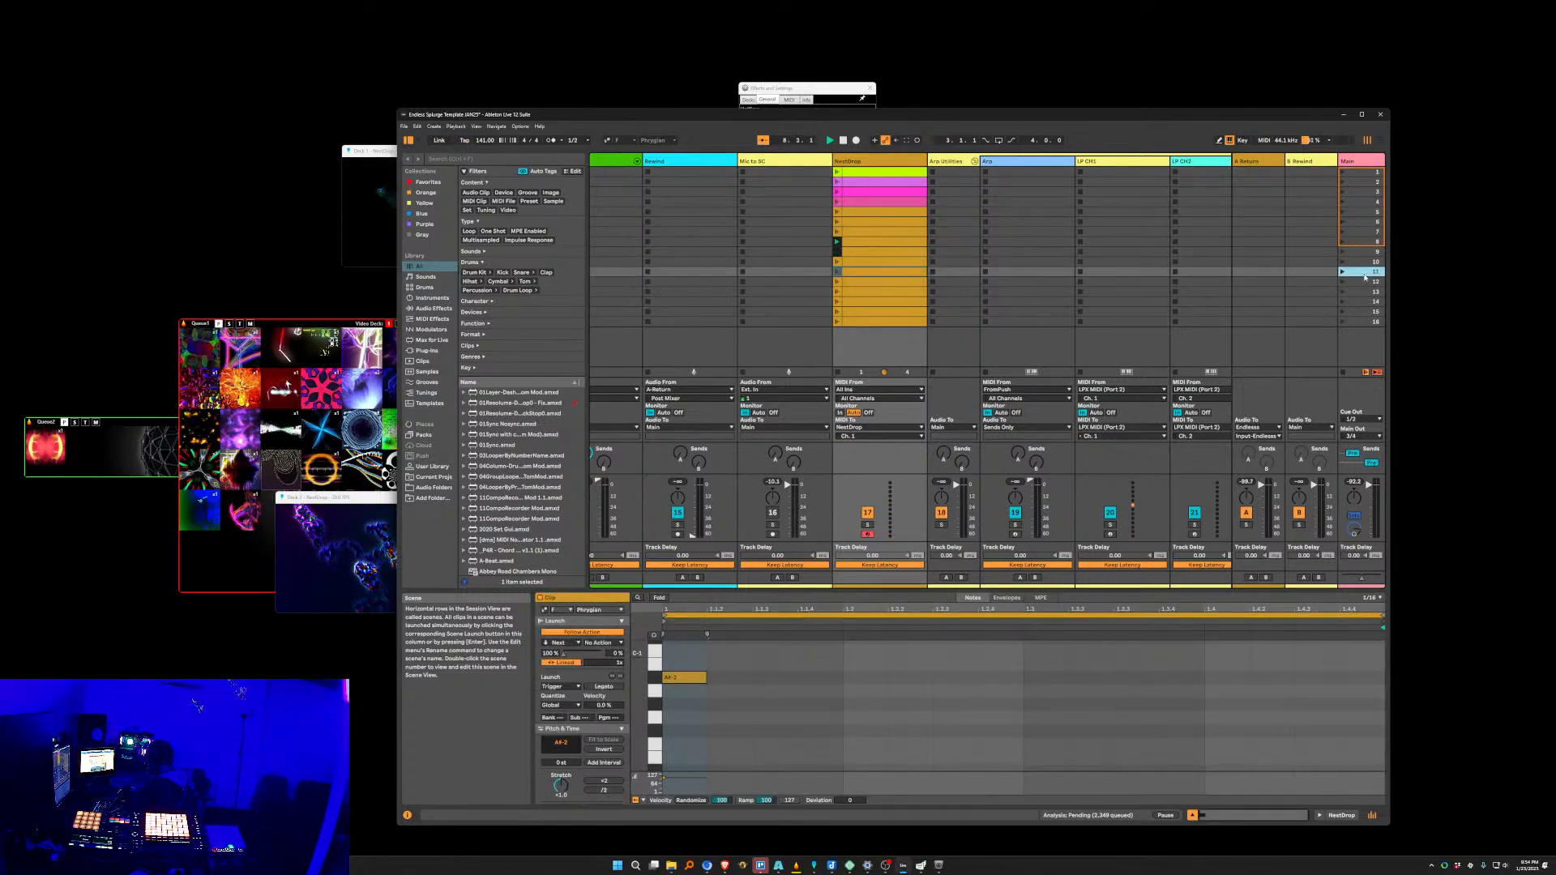
click(1364, 292)
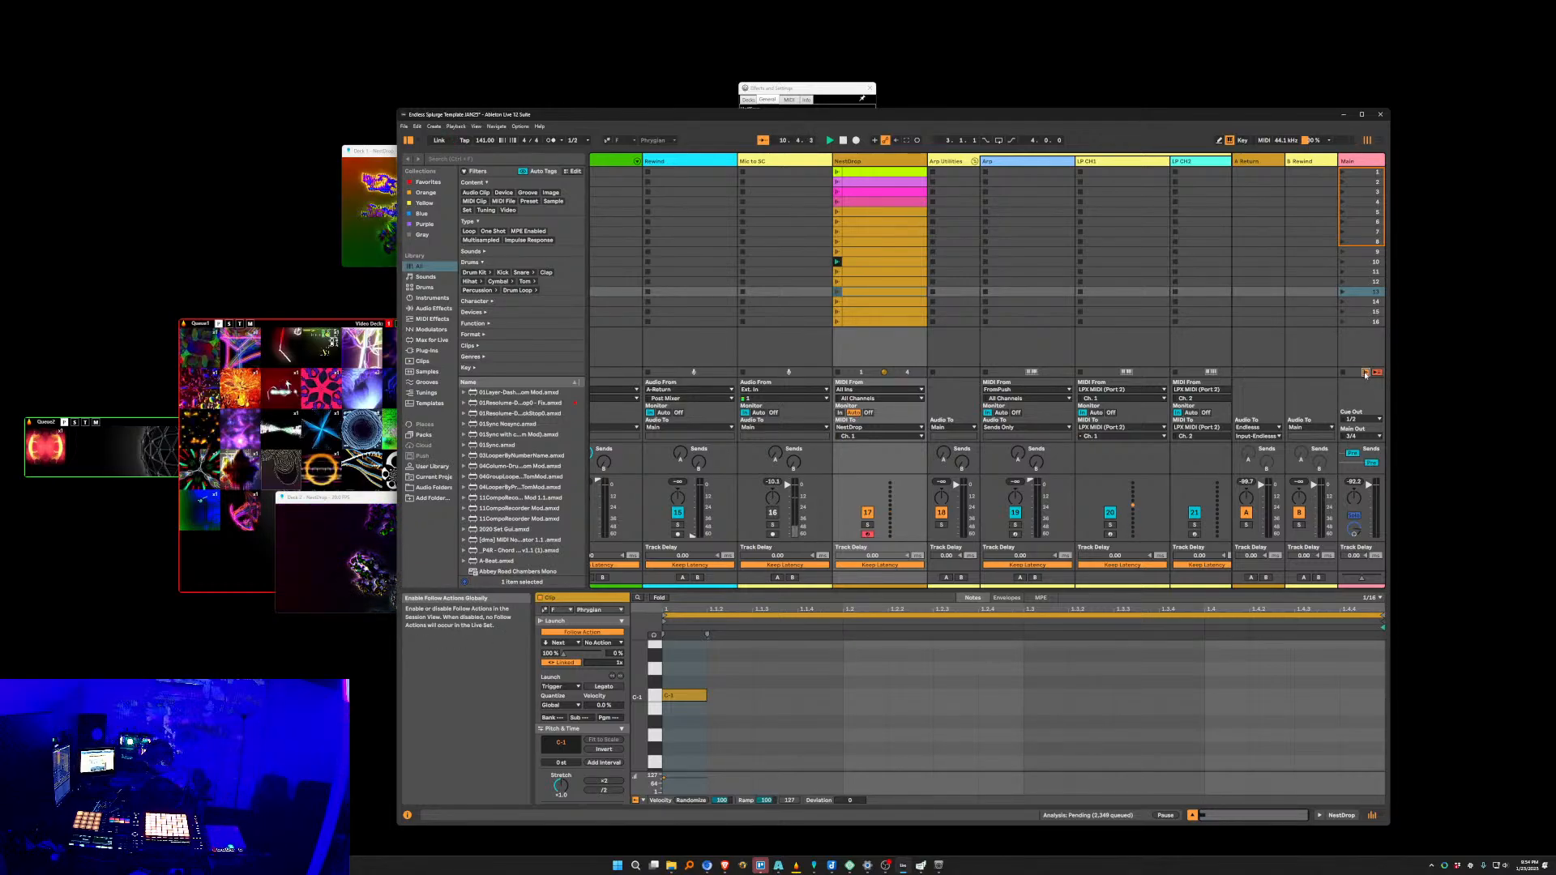
click(847, 263)
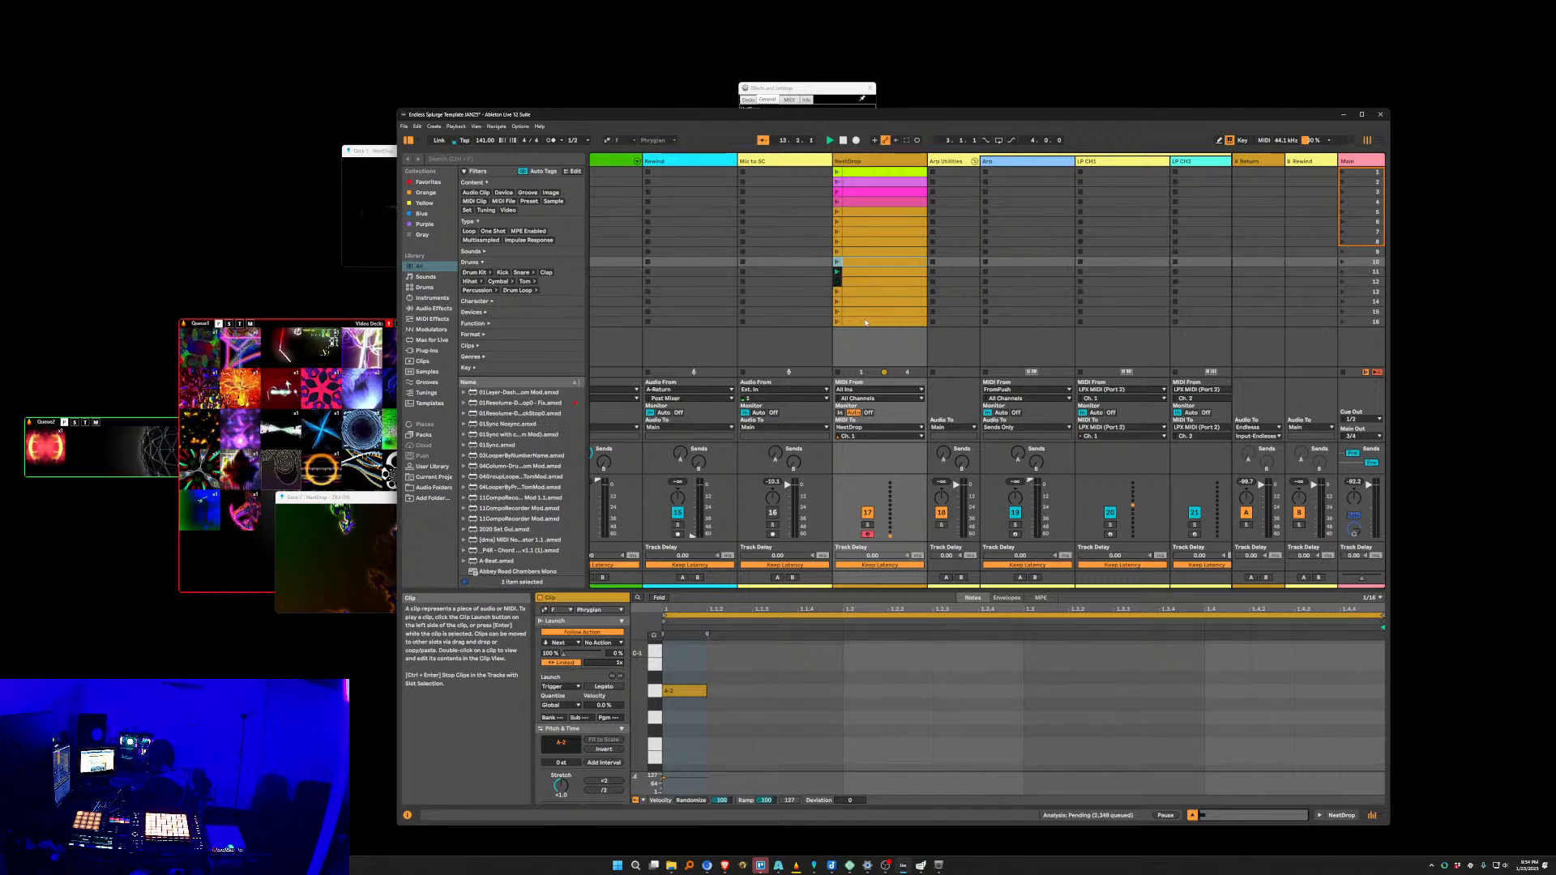
click(866, 322)
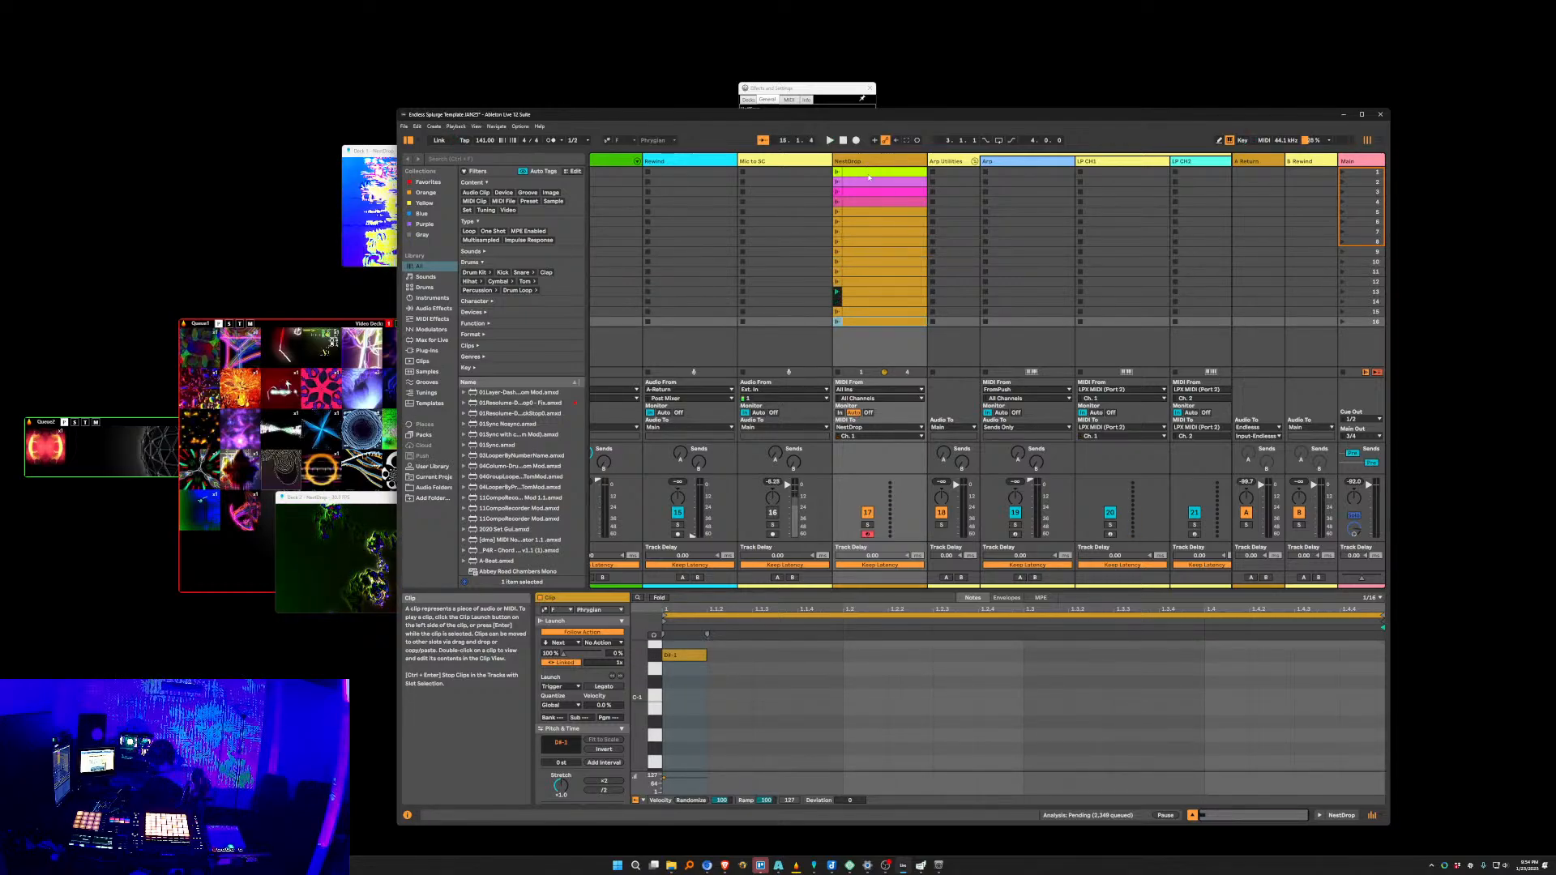
Review the launch settings shared by all sixteen NestDrop clips, and launch the first clip.
click(867, 171)
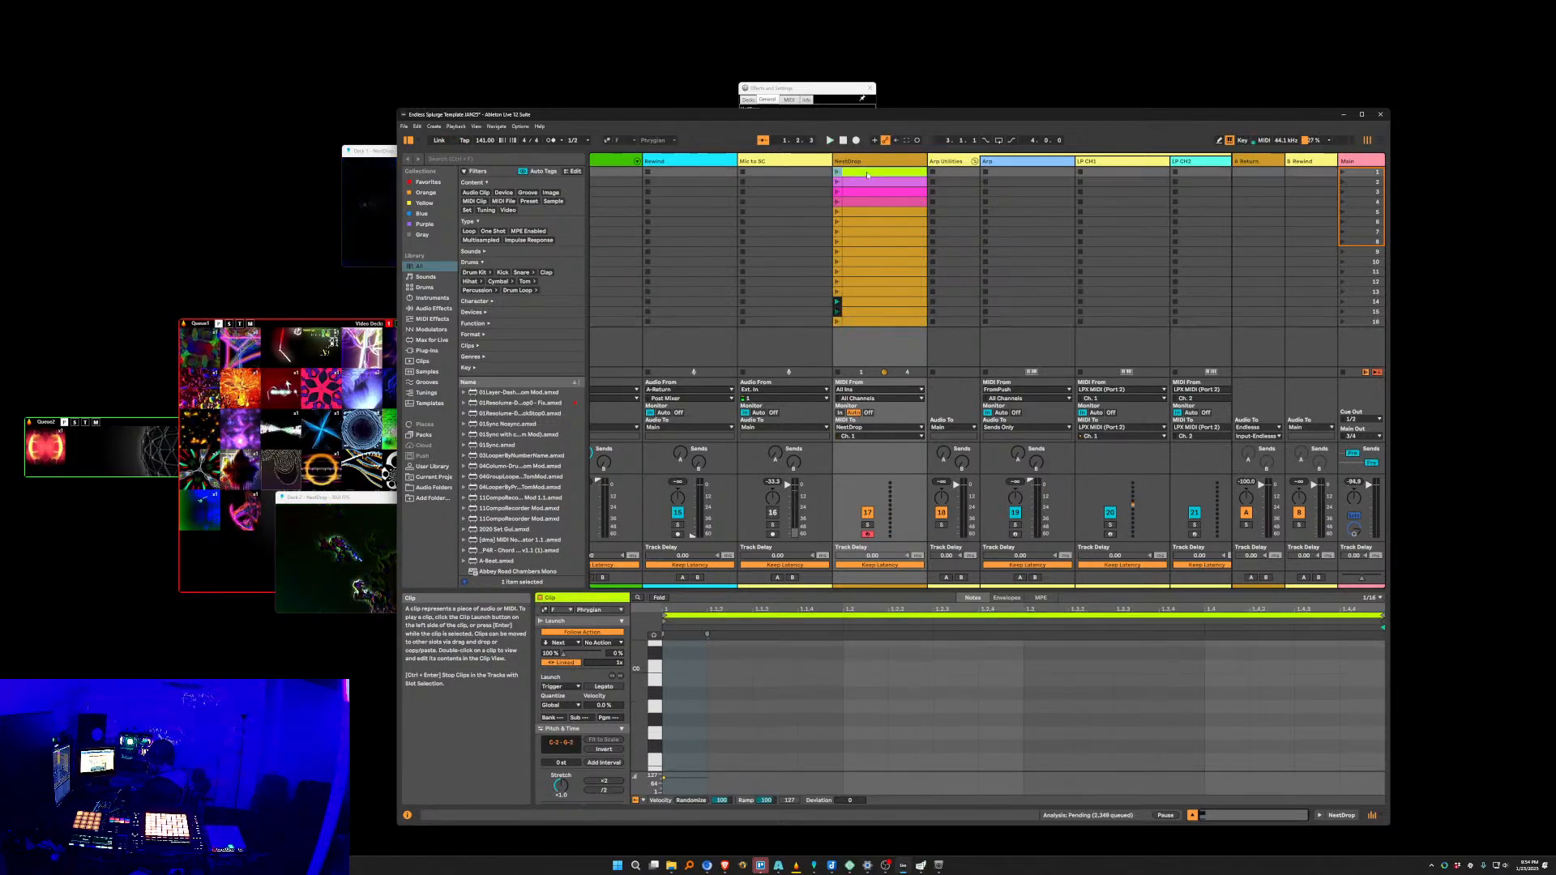
shift+click(849, 321)
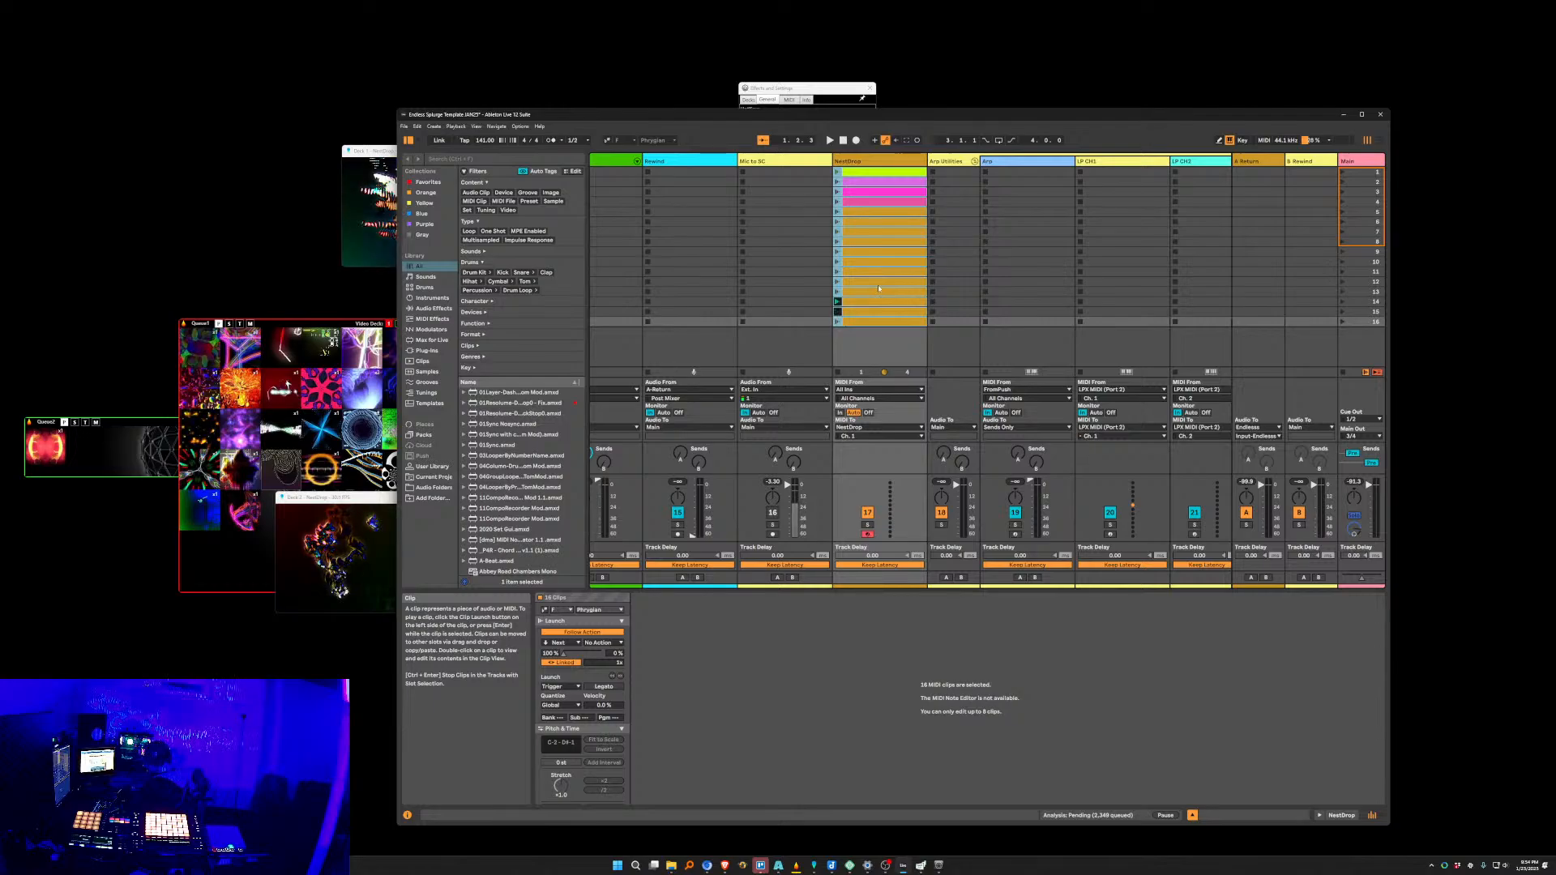
click(871, 218)
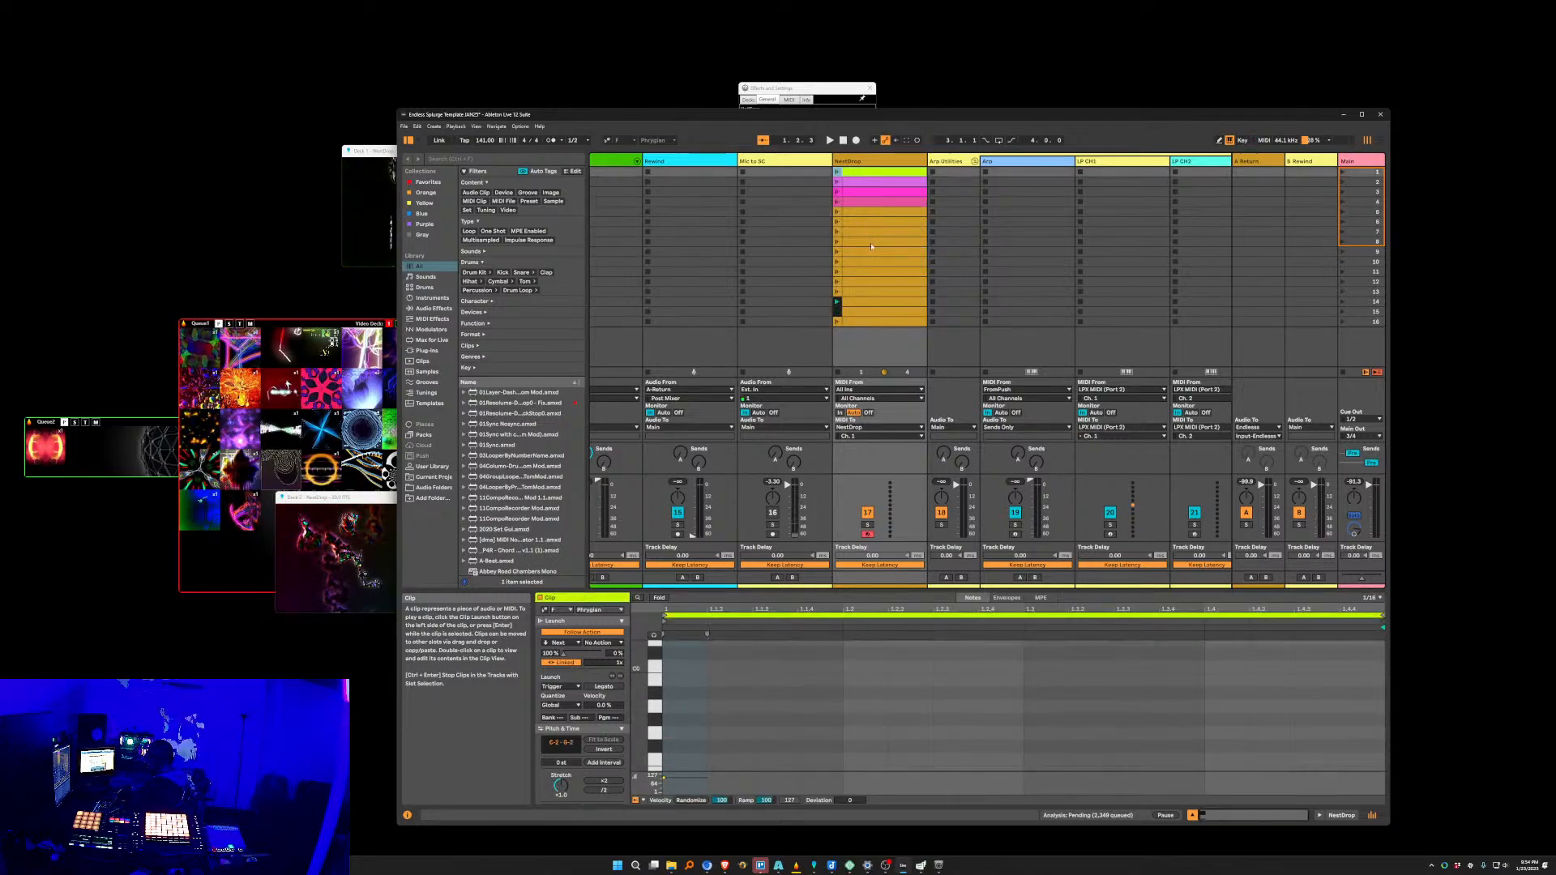
shift+click(866, 323)
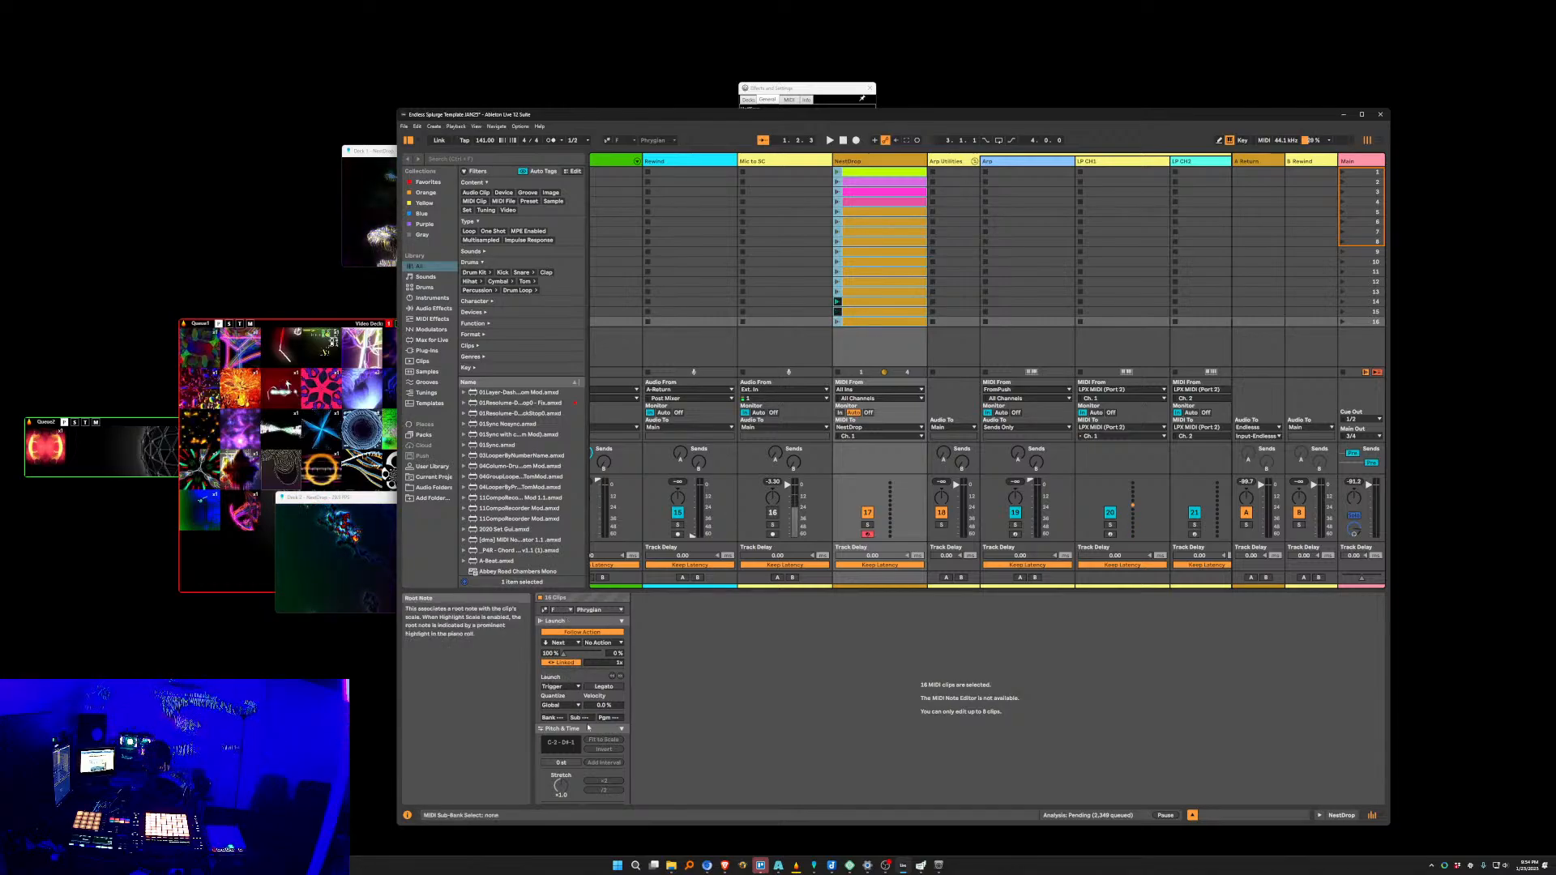
click(886, 171)
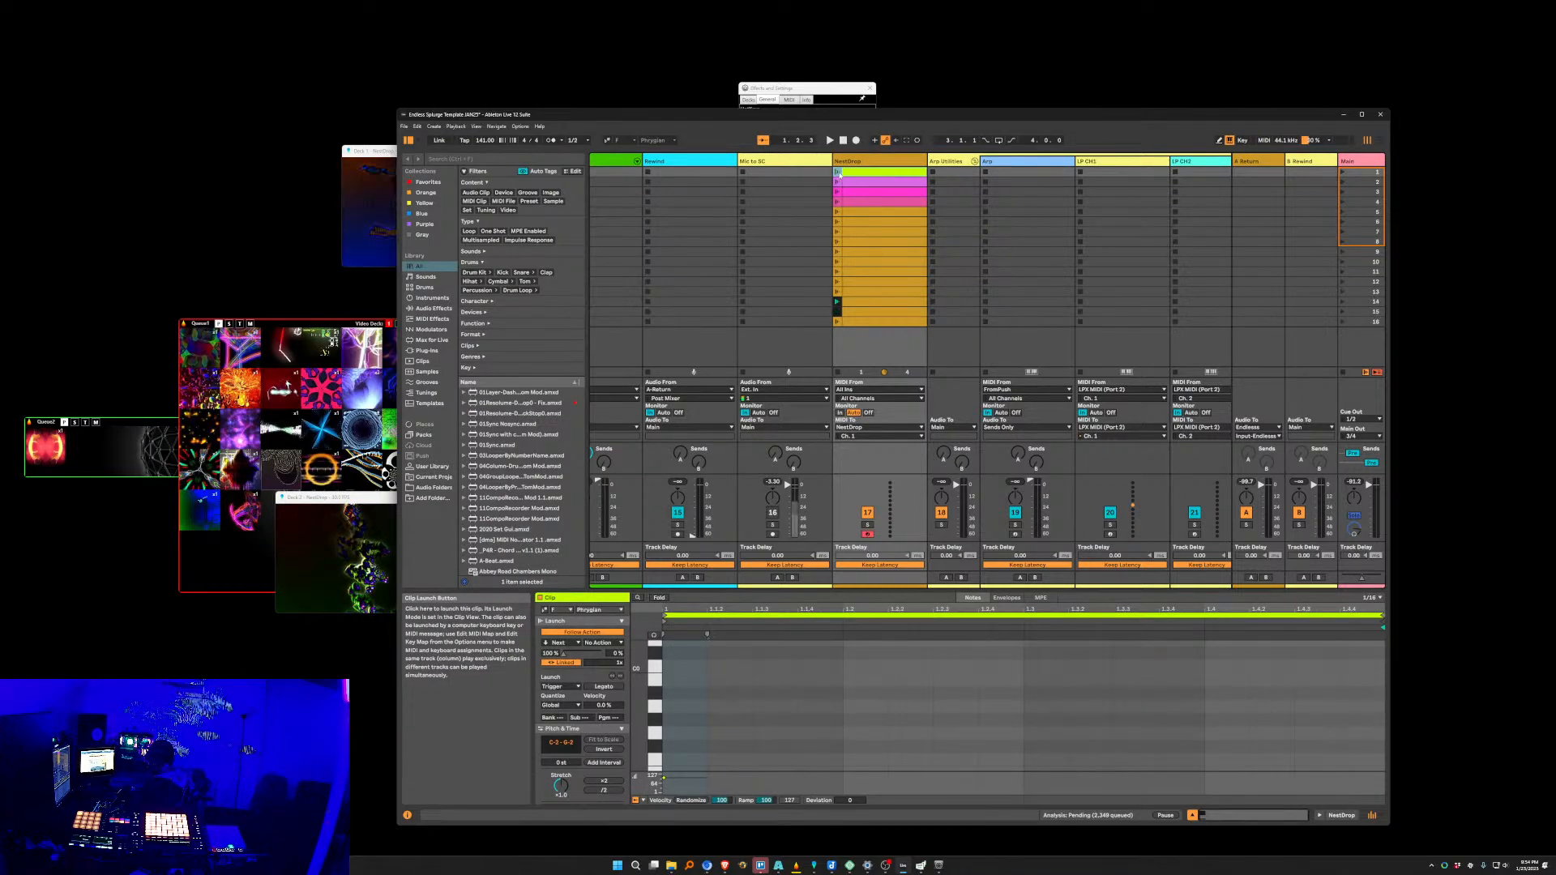
click(838, 173)
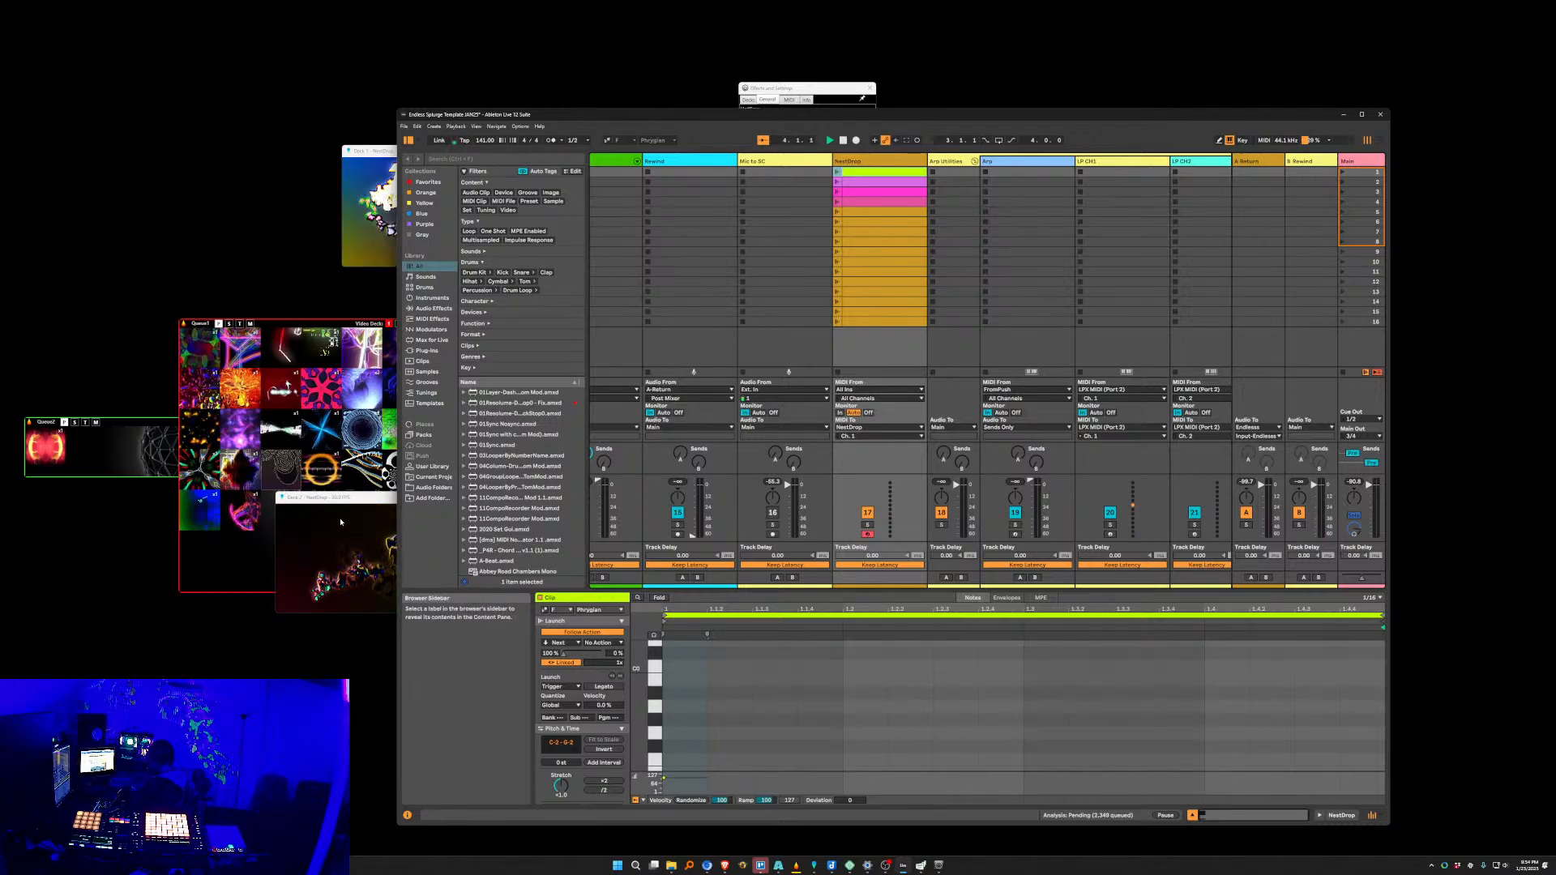
Narrow the Ableton Live window and bring NestDrop's main preset window into full view beside it.
click(792, 86)
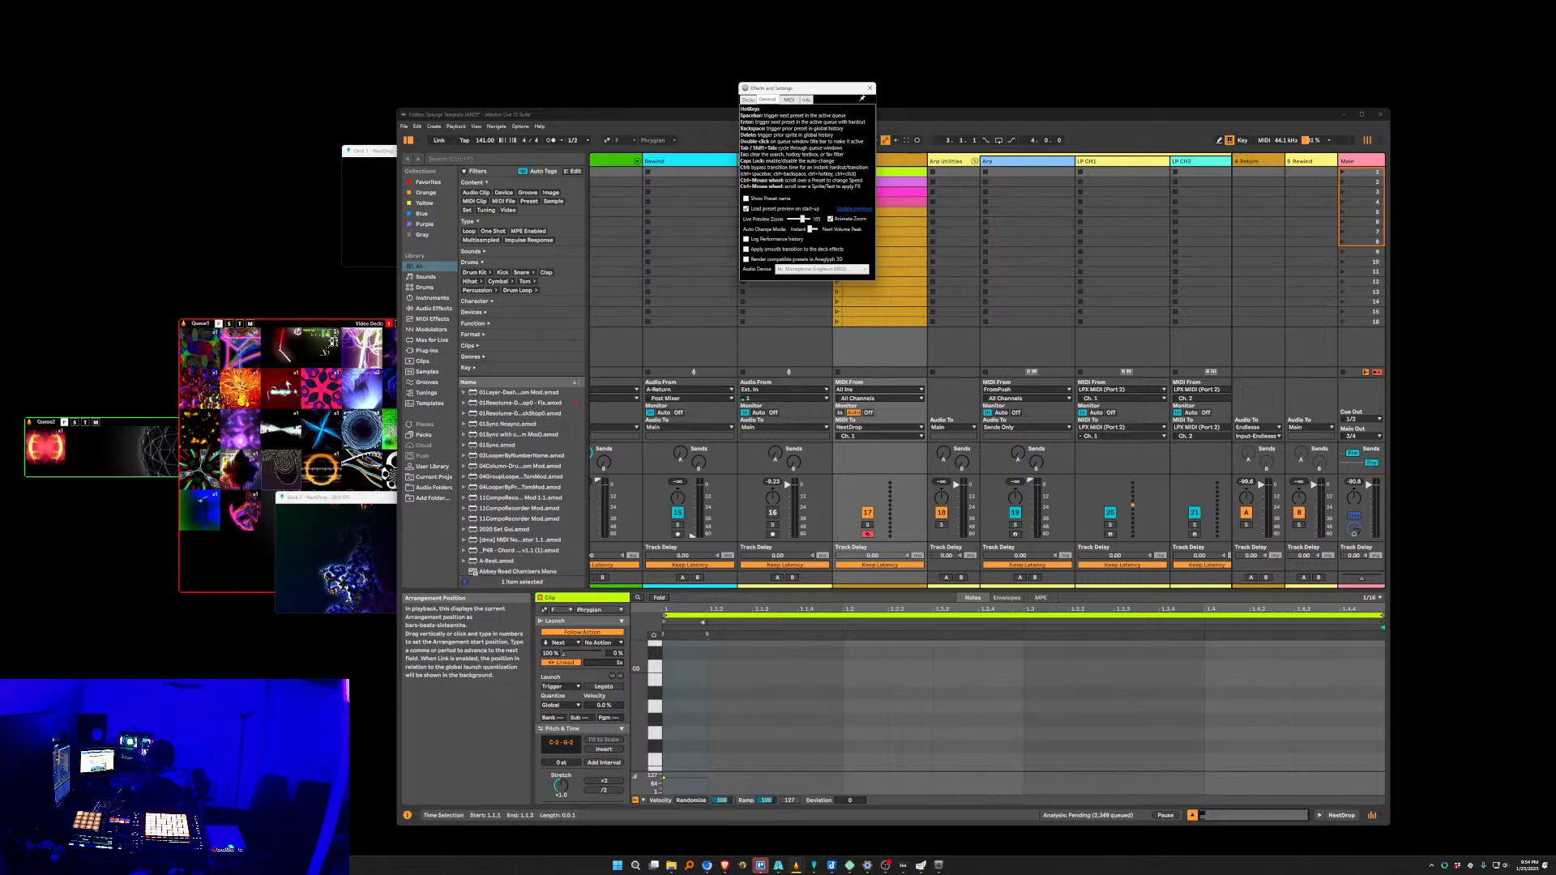
click(299, 323)
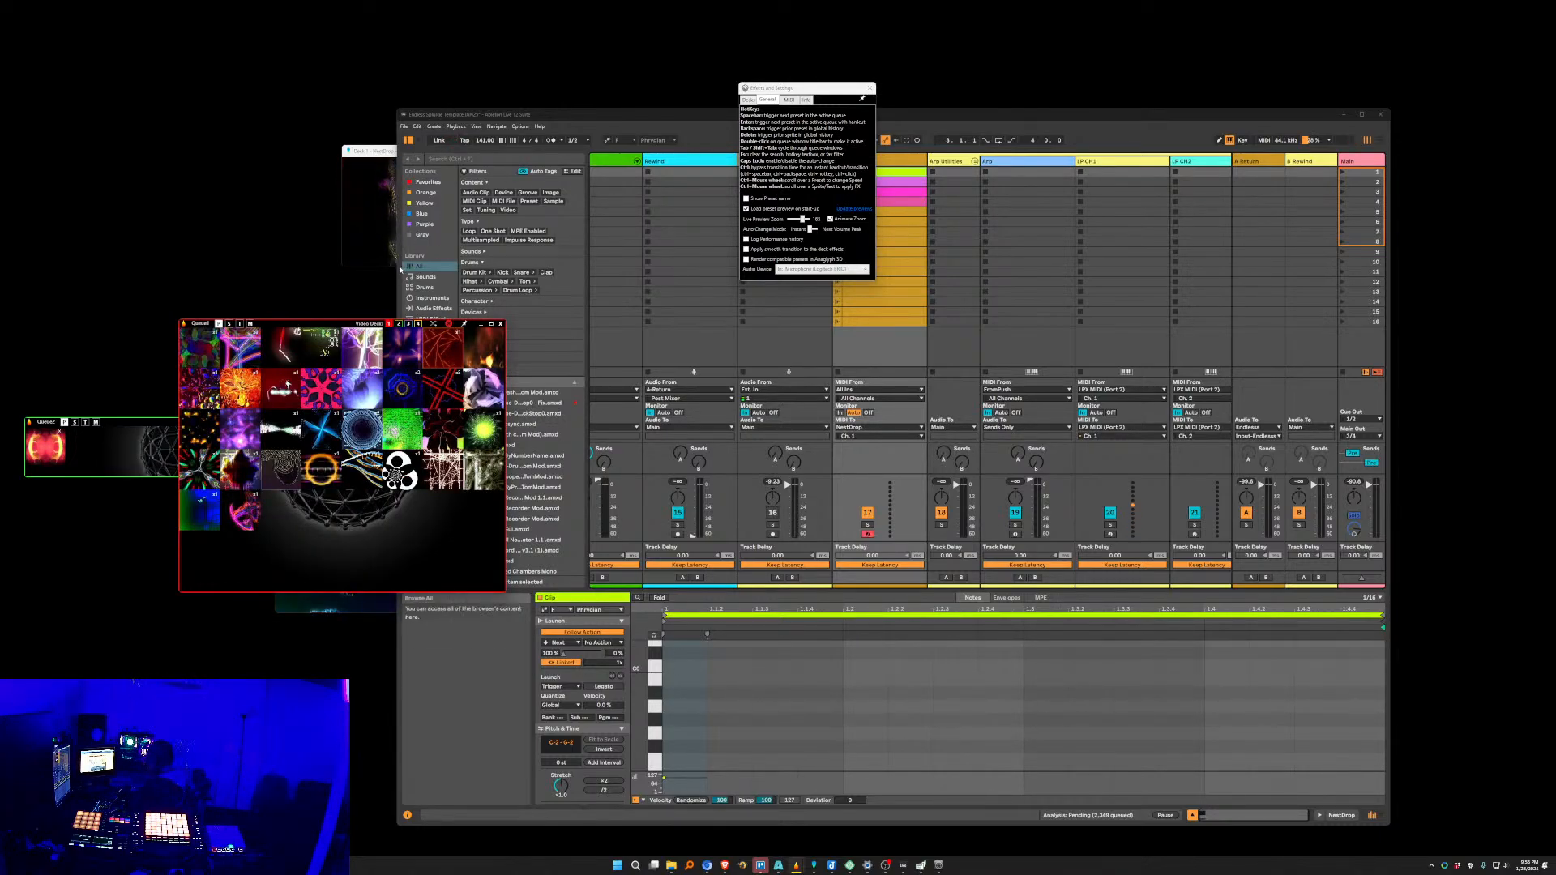
drag(399, 267, 687, 269)
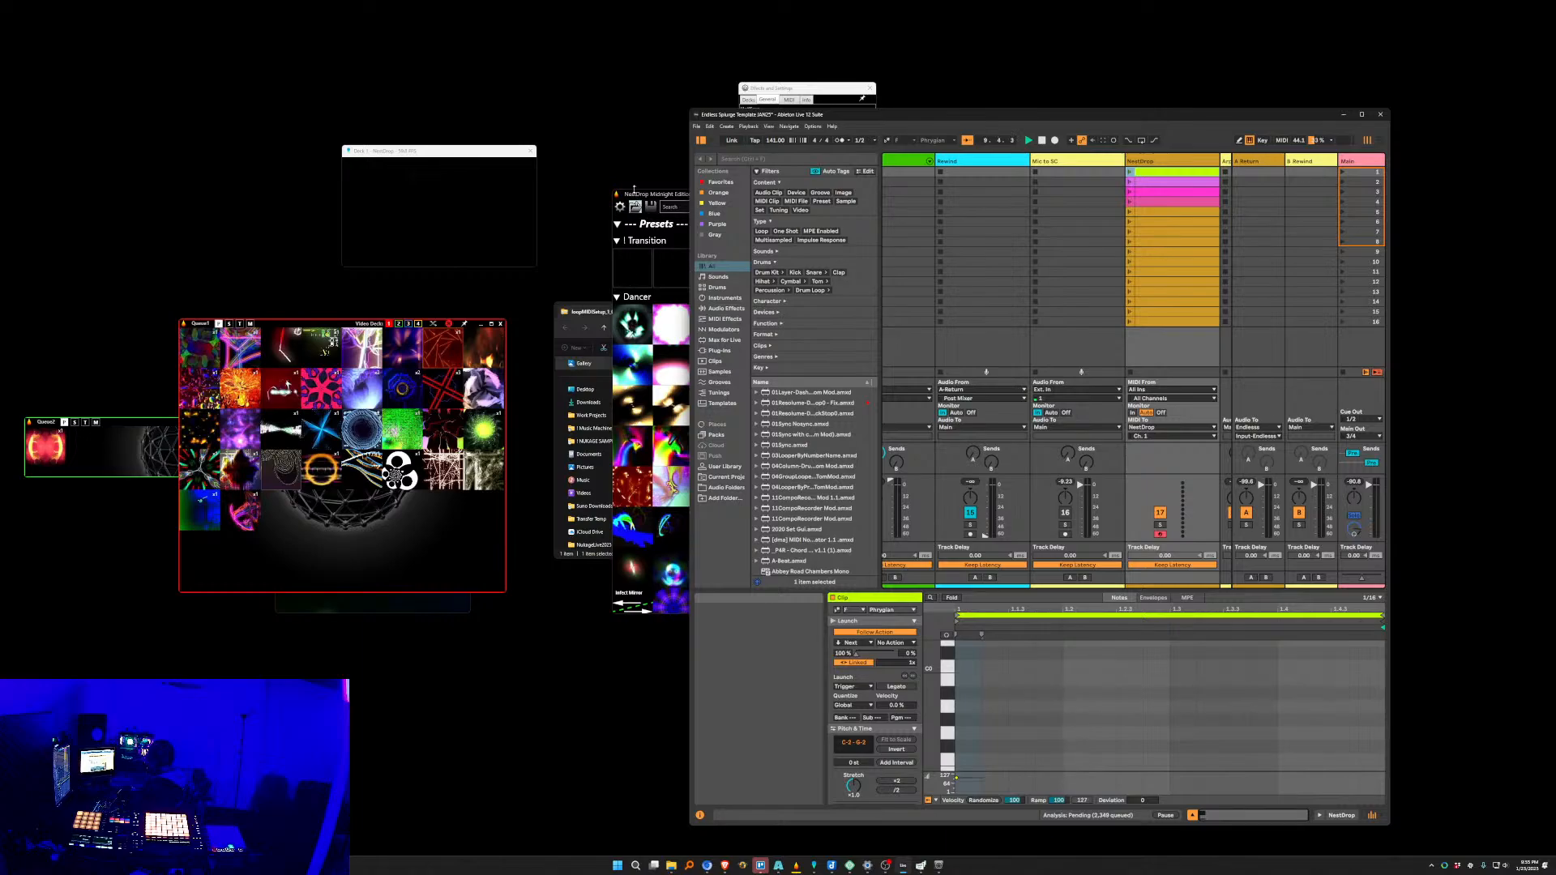
drag(648, 196, 228, 258)
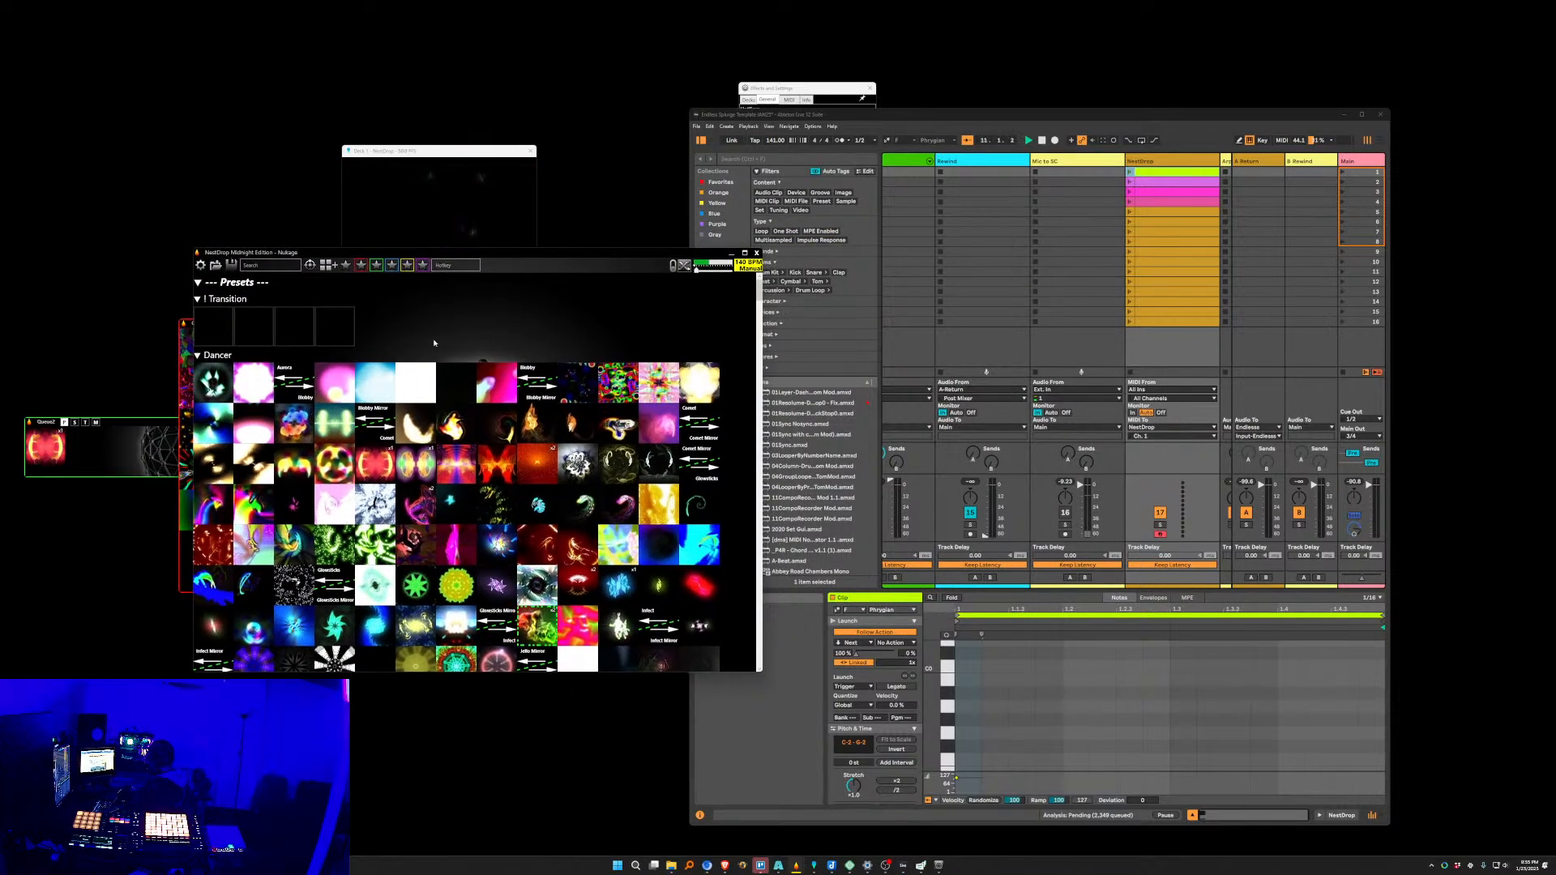
Add a new queue window in NestDrop, and move the Deck 1 preview and main preset window clear of it.
click(329, 266)
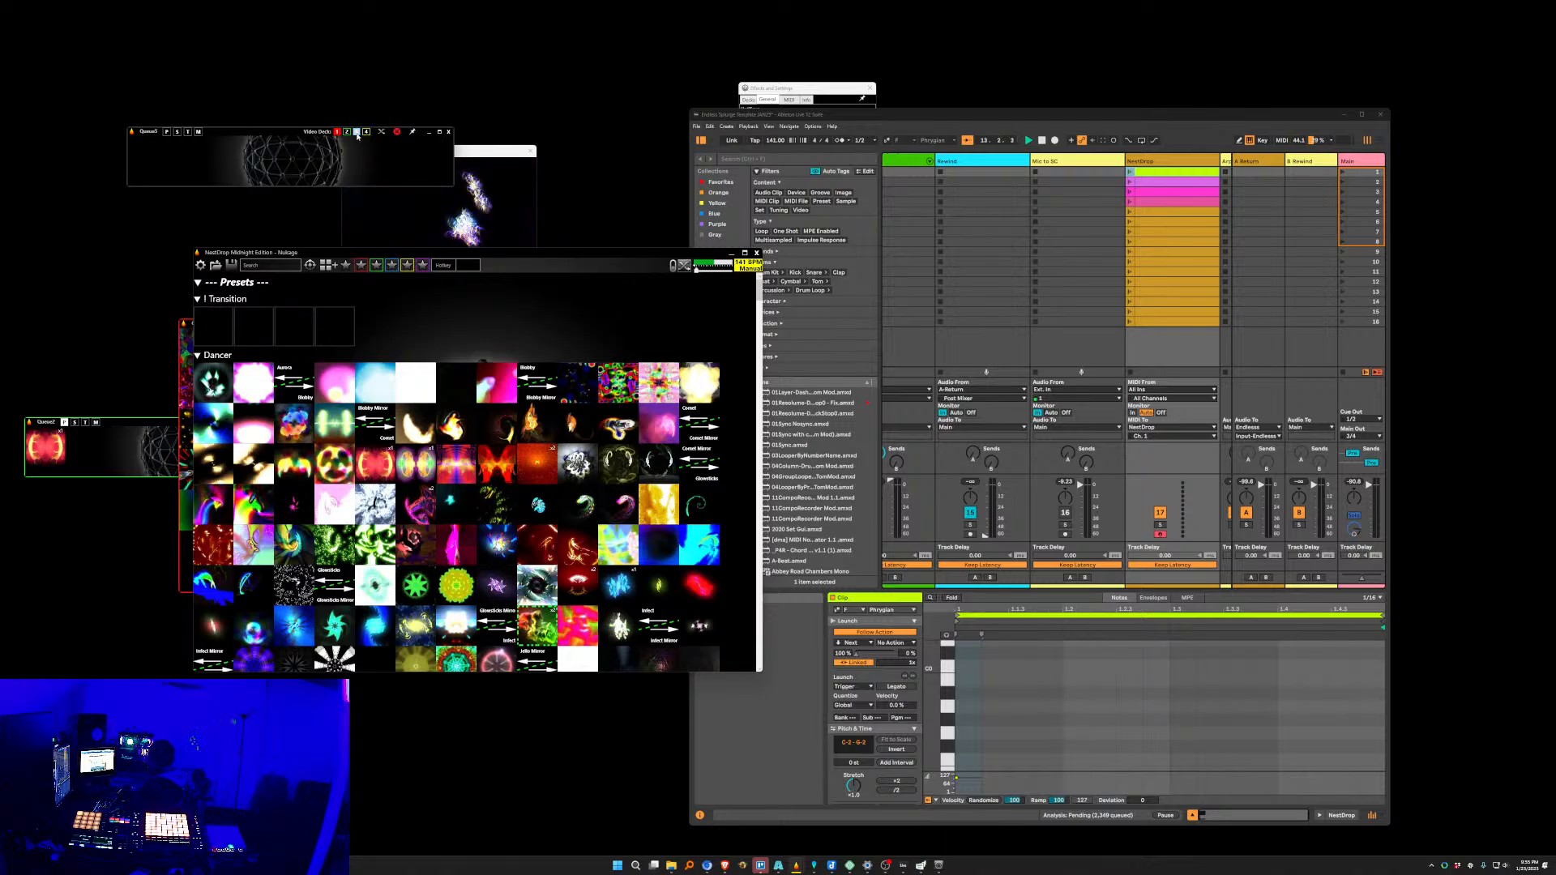
drag(476, 157, 565, 94)
drag(506, 251, 546, 413)
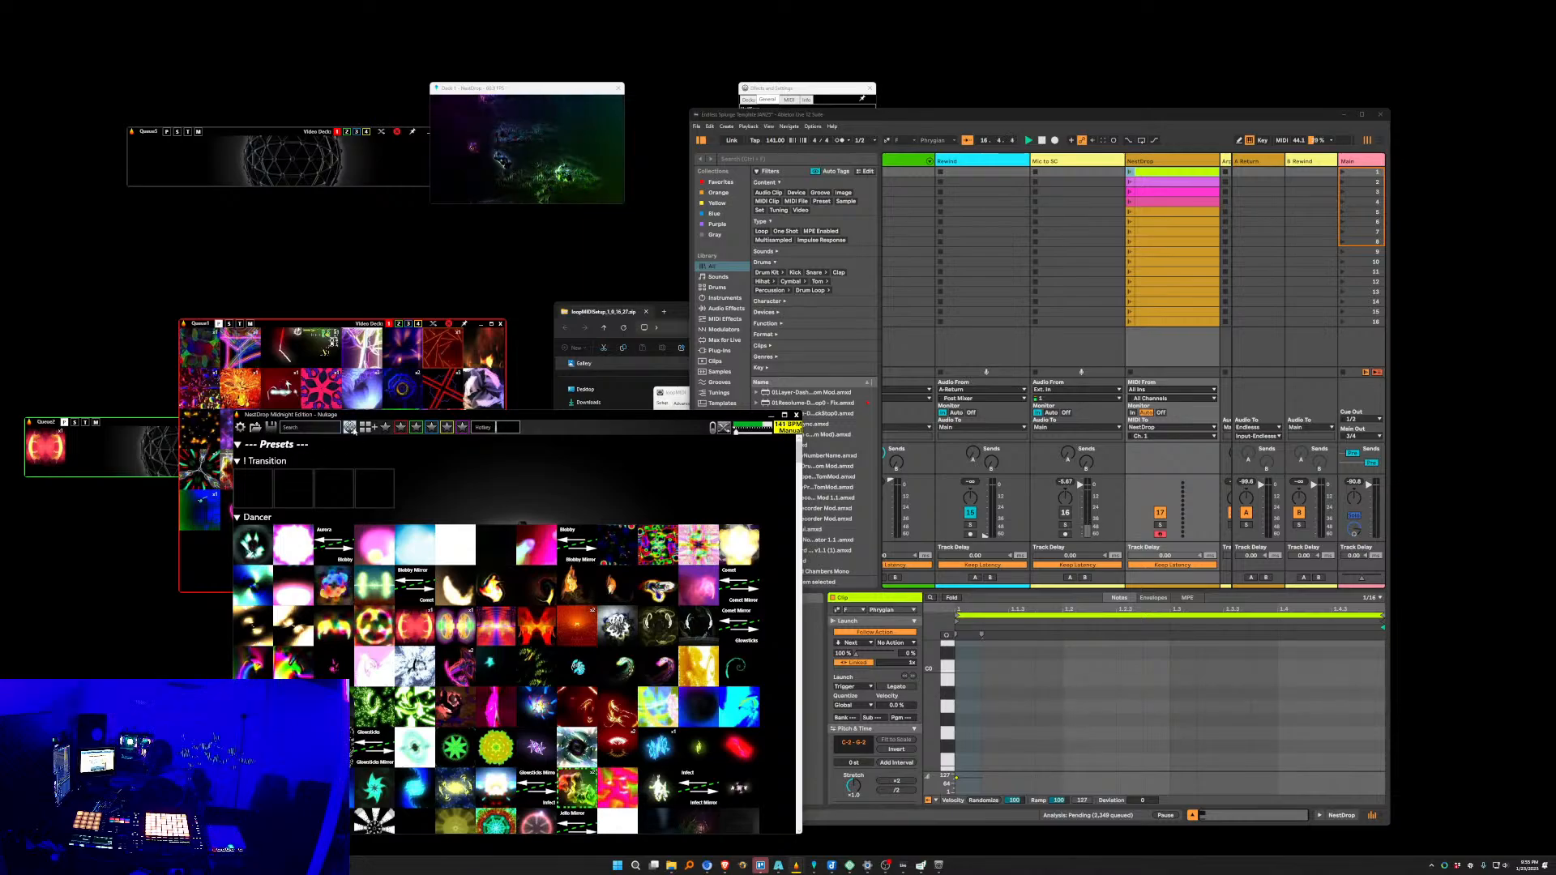
Move the Effects and Settings window clear, and assign the NestDrop MIDI device from its MIDI settings to the new empty queue.
click(820, 87)
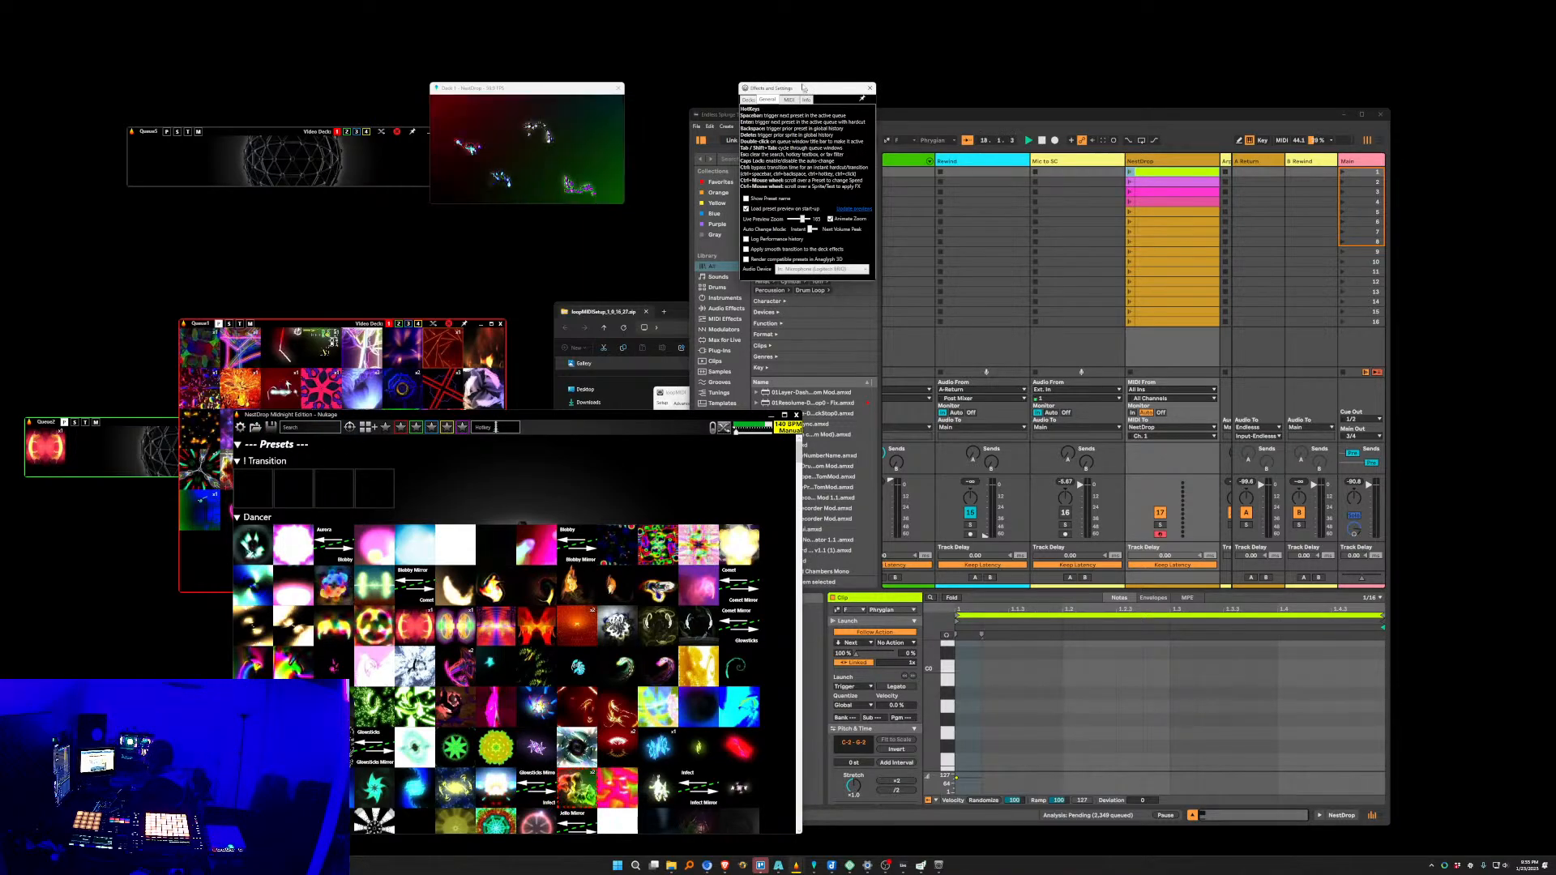
drag(804, 89, 749, 42)
click(733, 51)
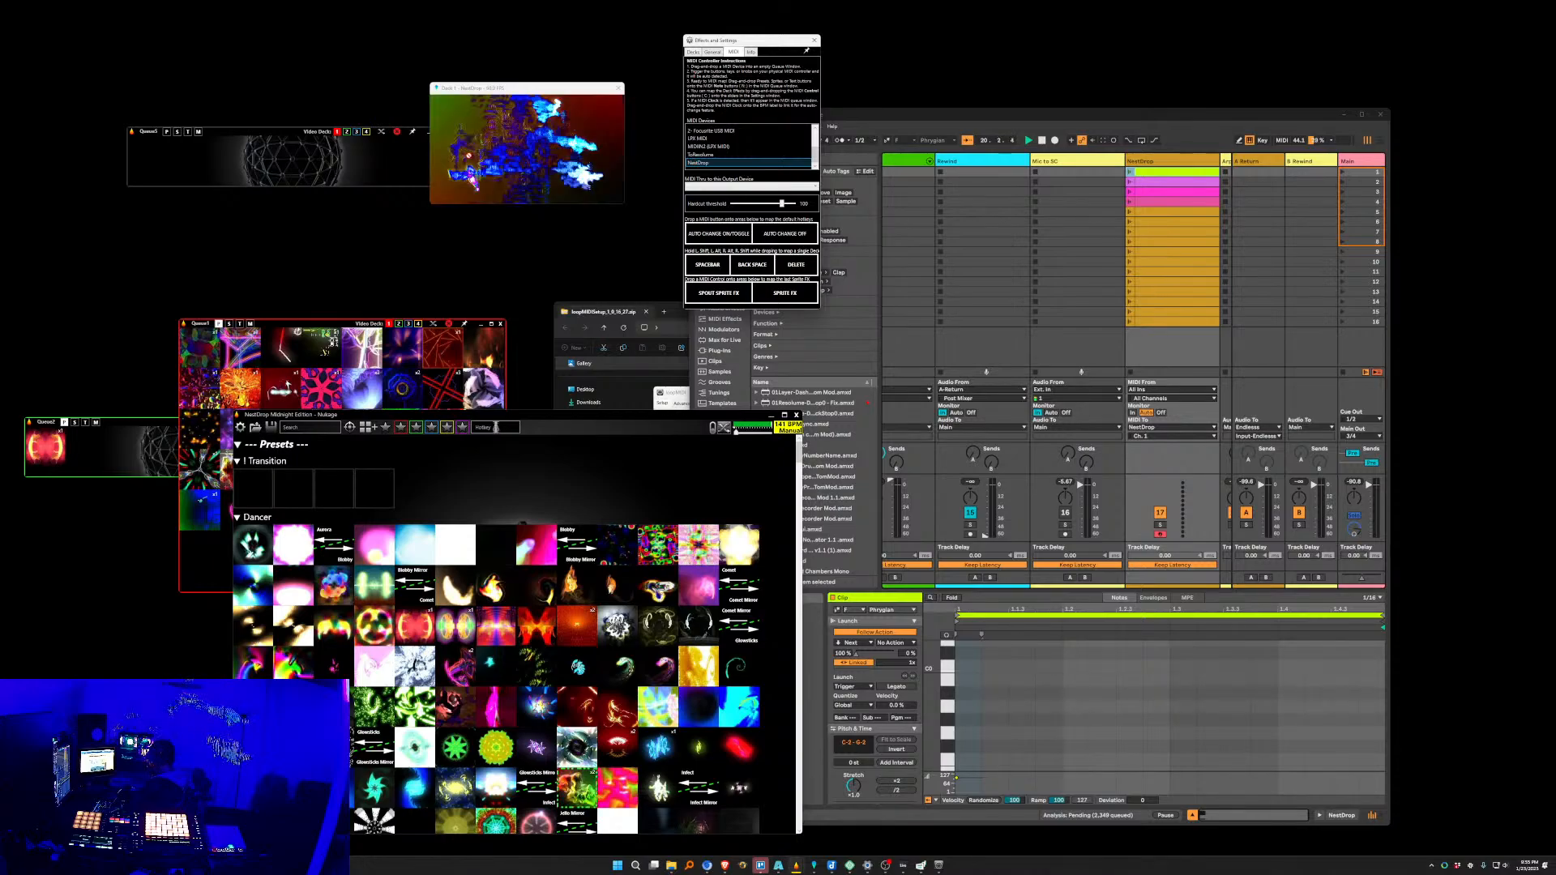
drag(326, 158, 321, 159)
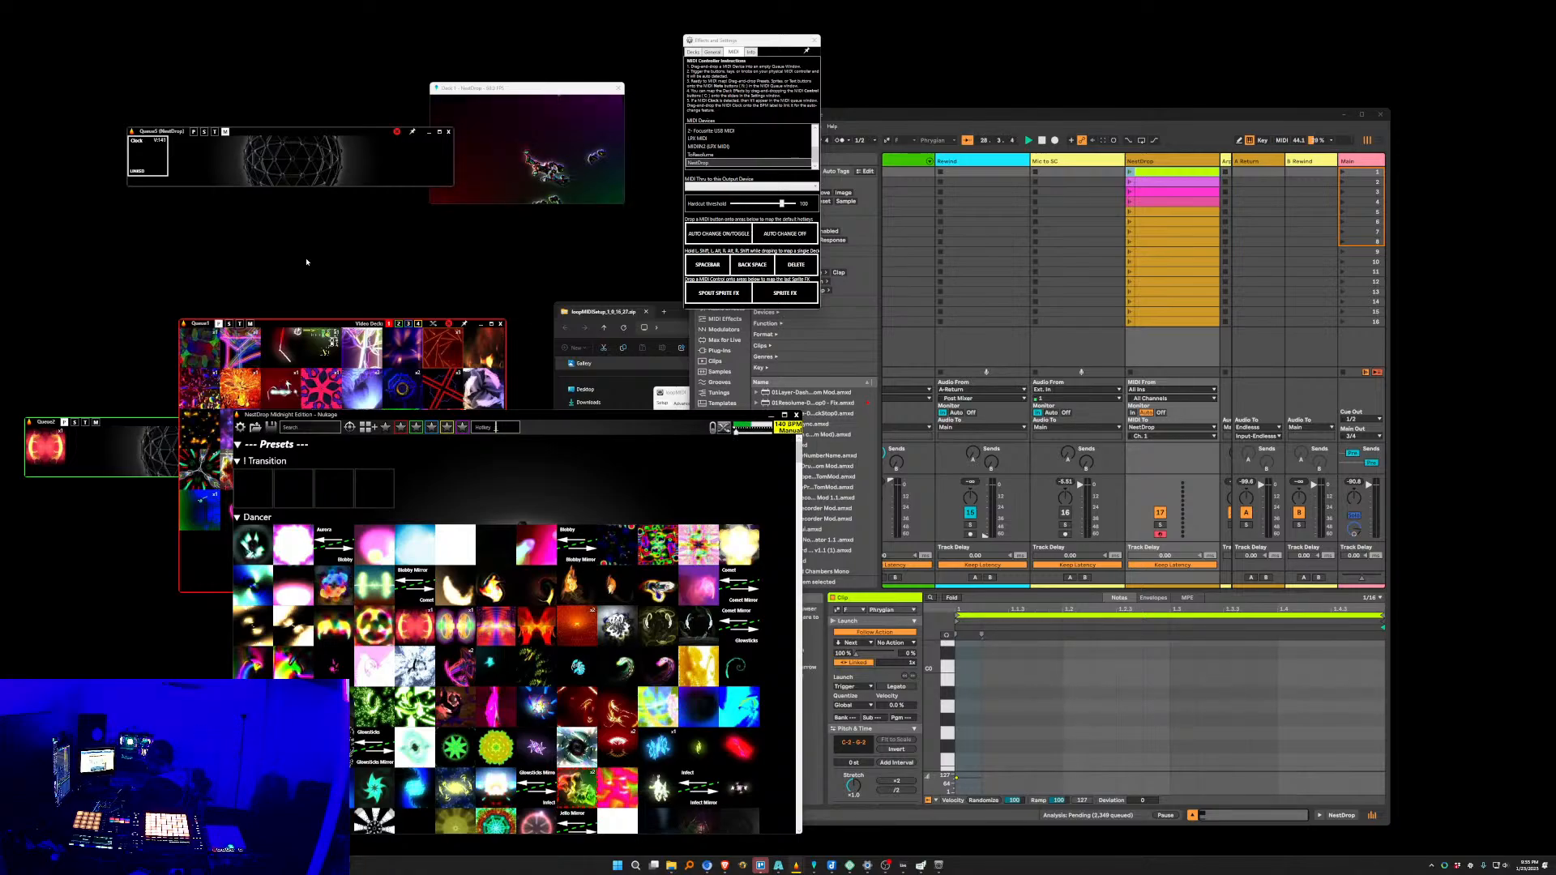
Launch the first NestDrop clip to register the clips' notes in the MIDI queue, and enlarge that queue window.
click(1178, 172)
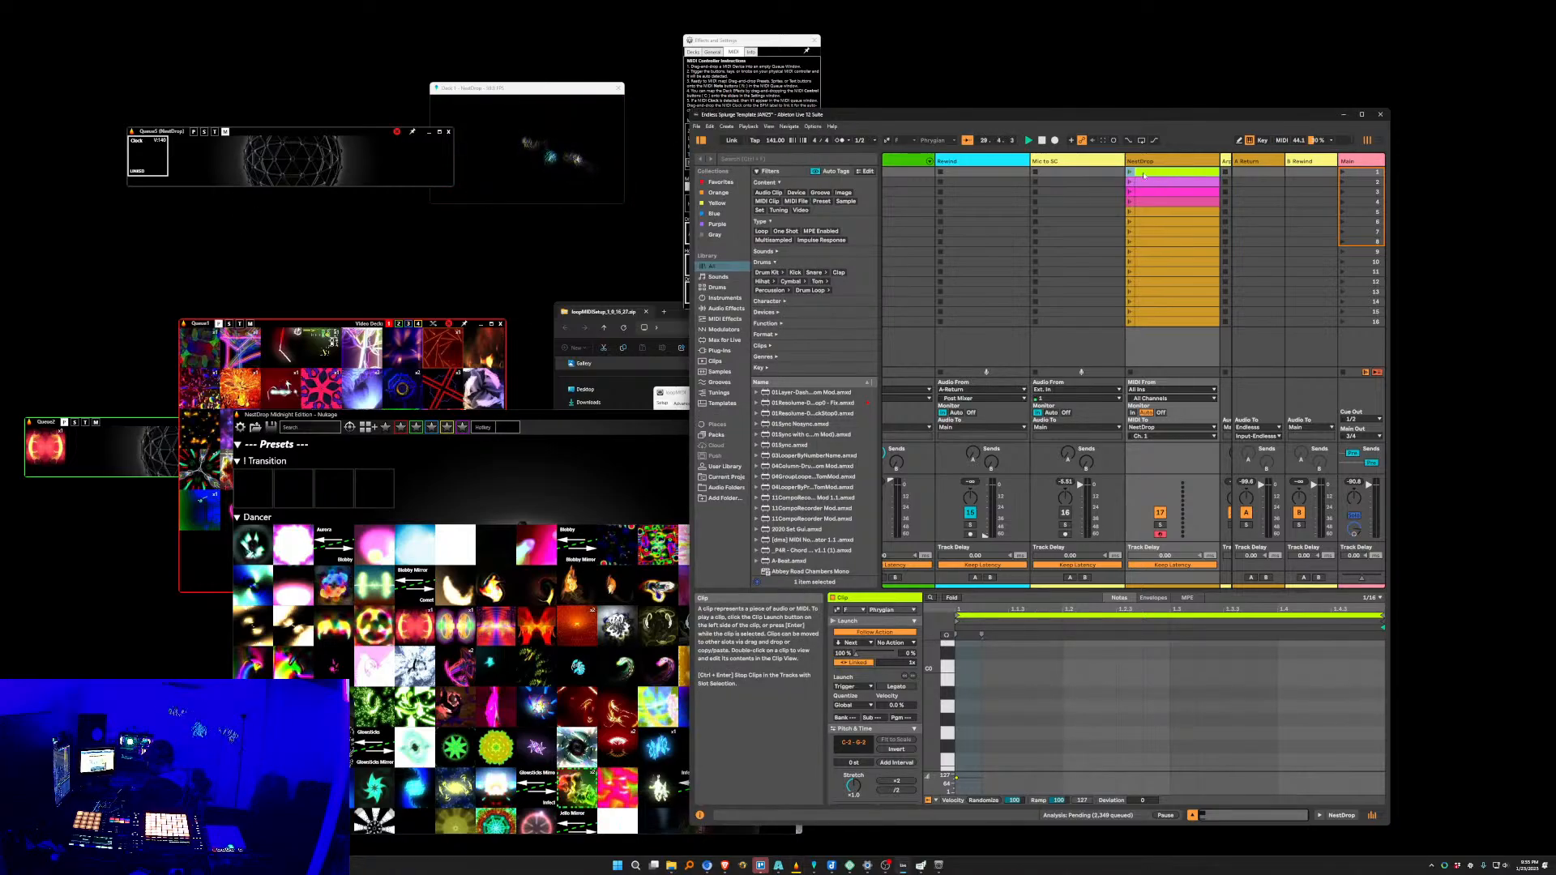
click(1130, 172)
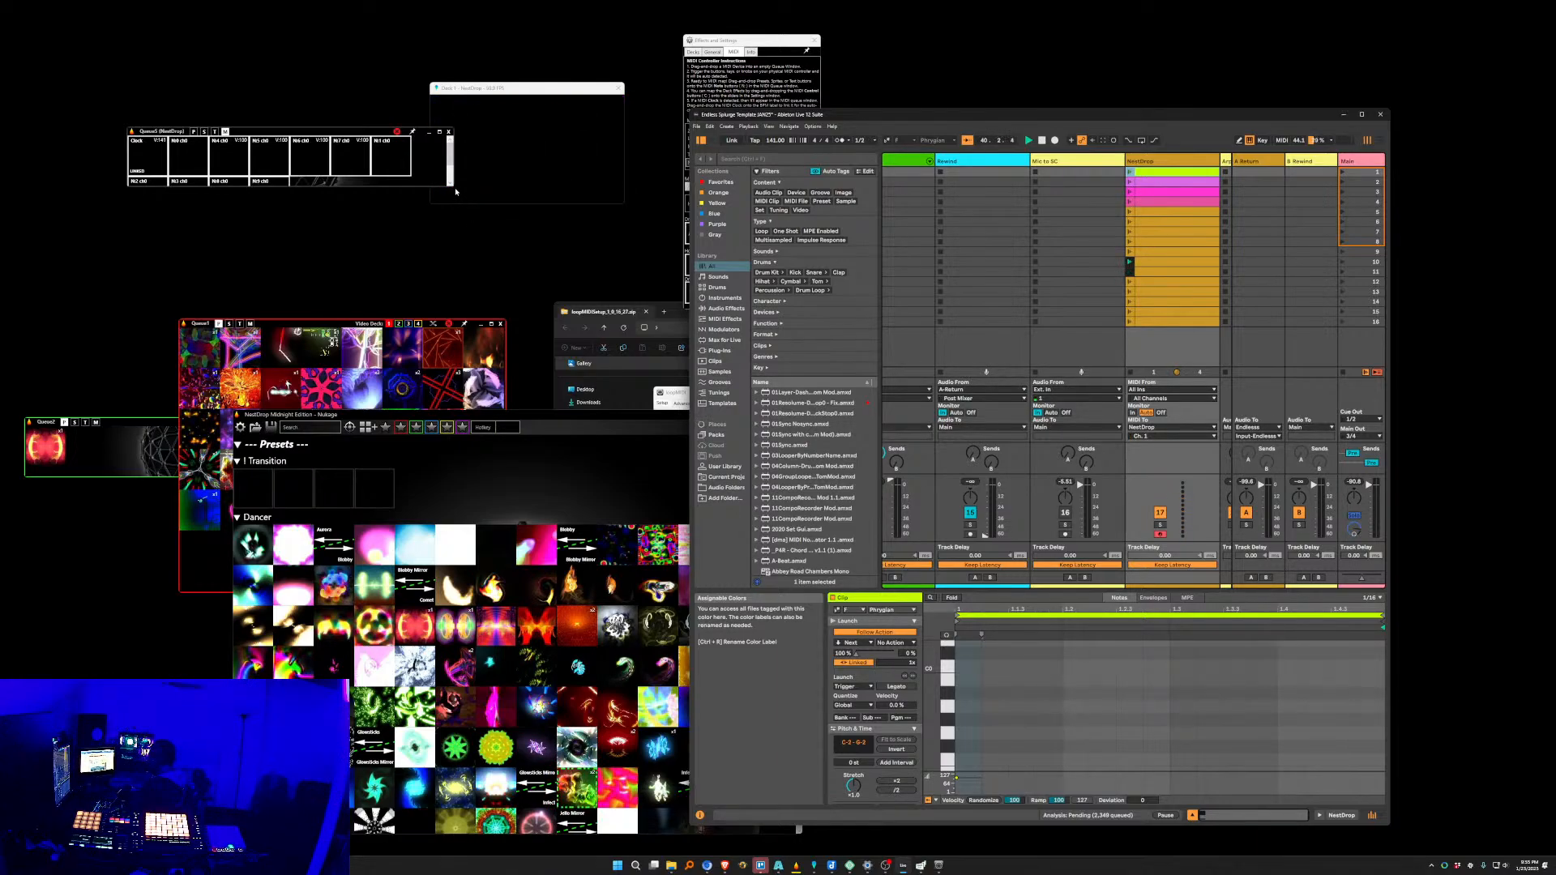
drag(455, 188, 510, 324)
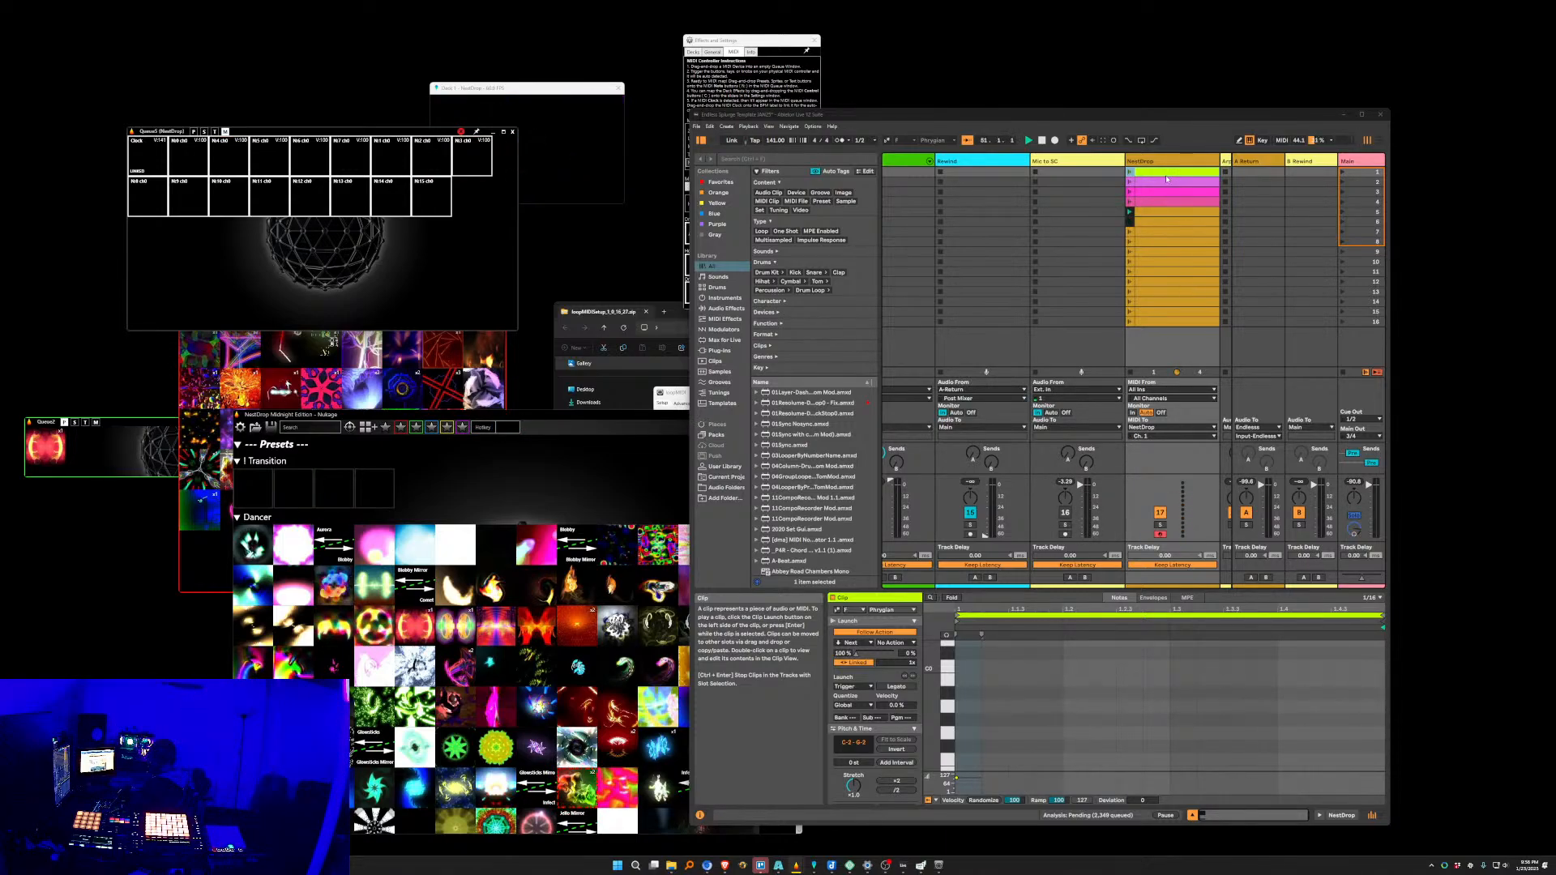
Turn off the Follow Action for all sixteen NestDrop clips, and launch the first clip.
shift+click(1160, 322)
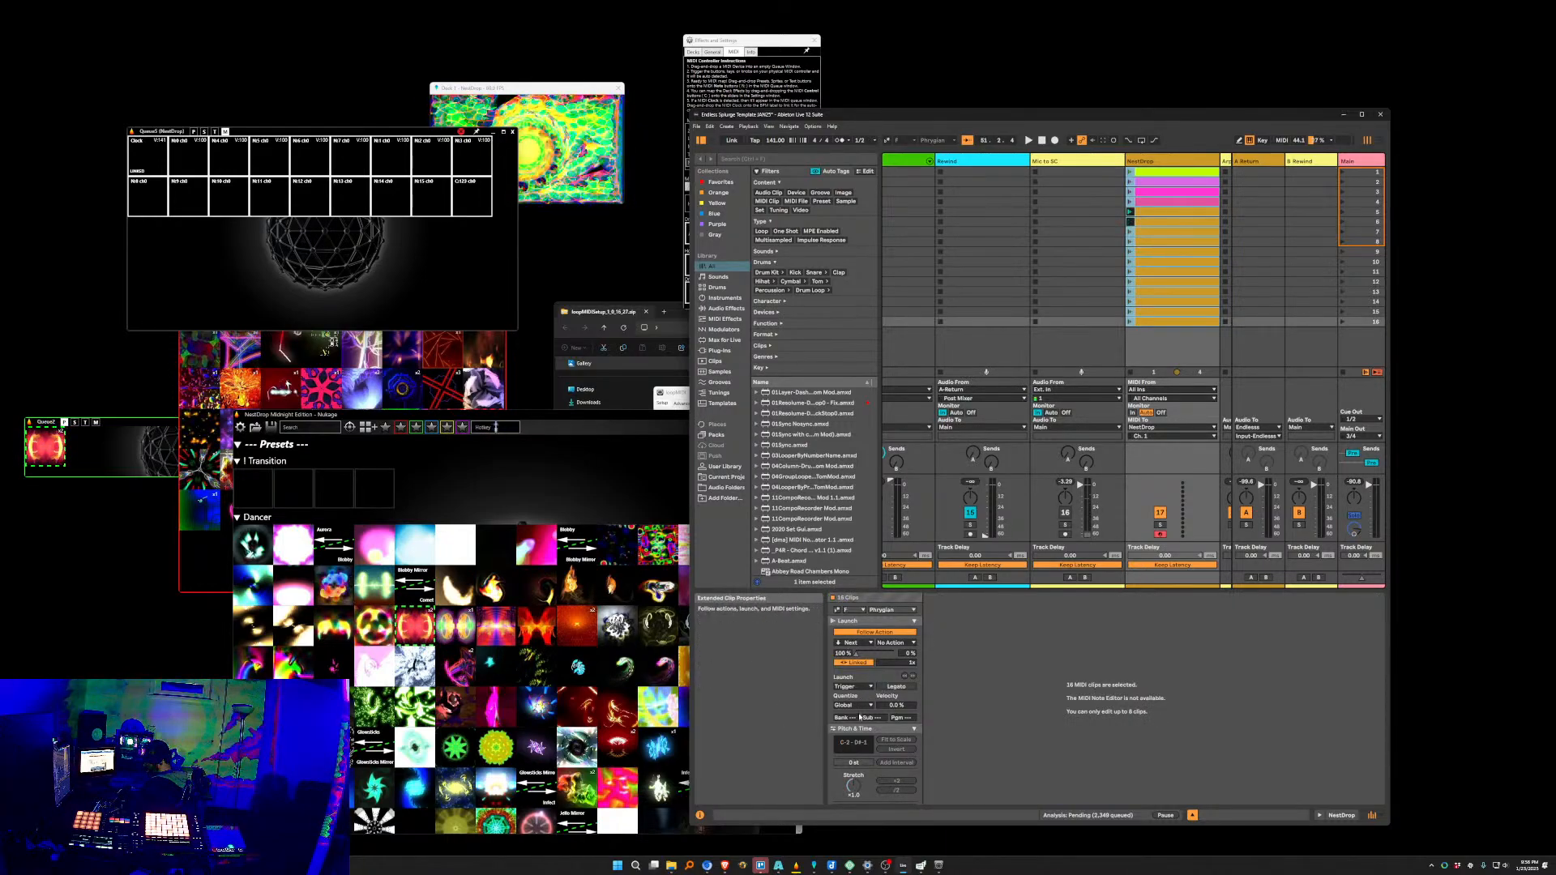
click(861, 635)
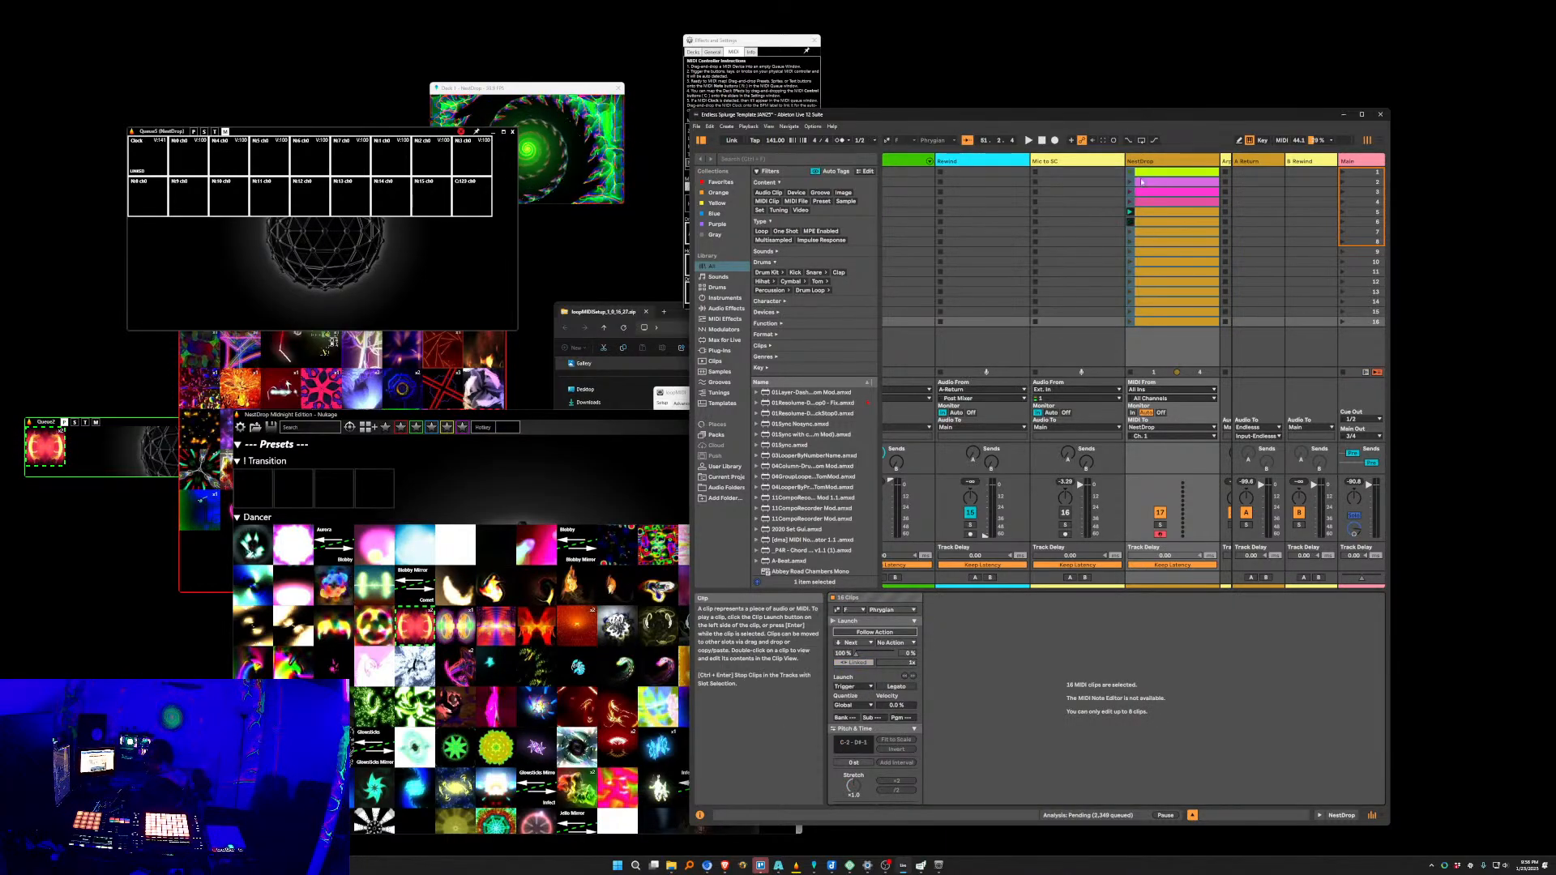
click(1130, 172)
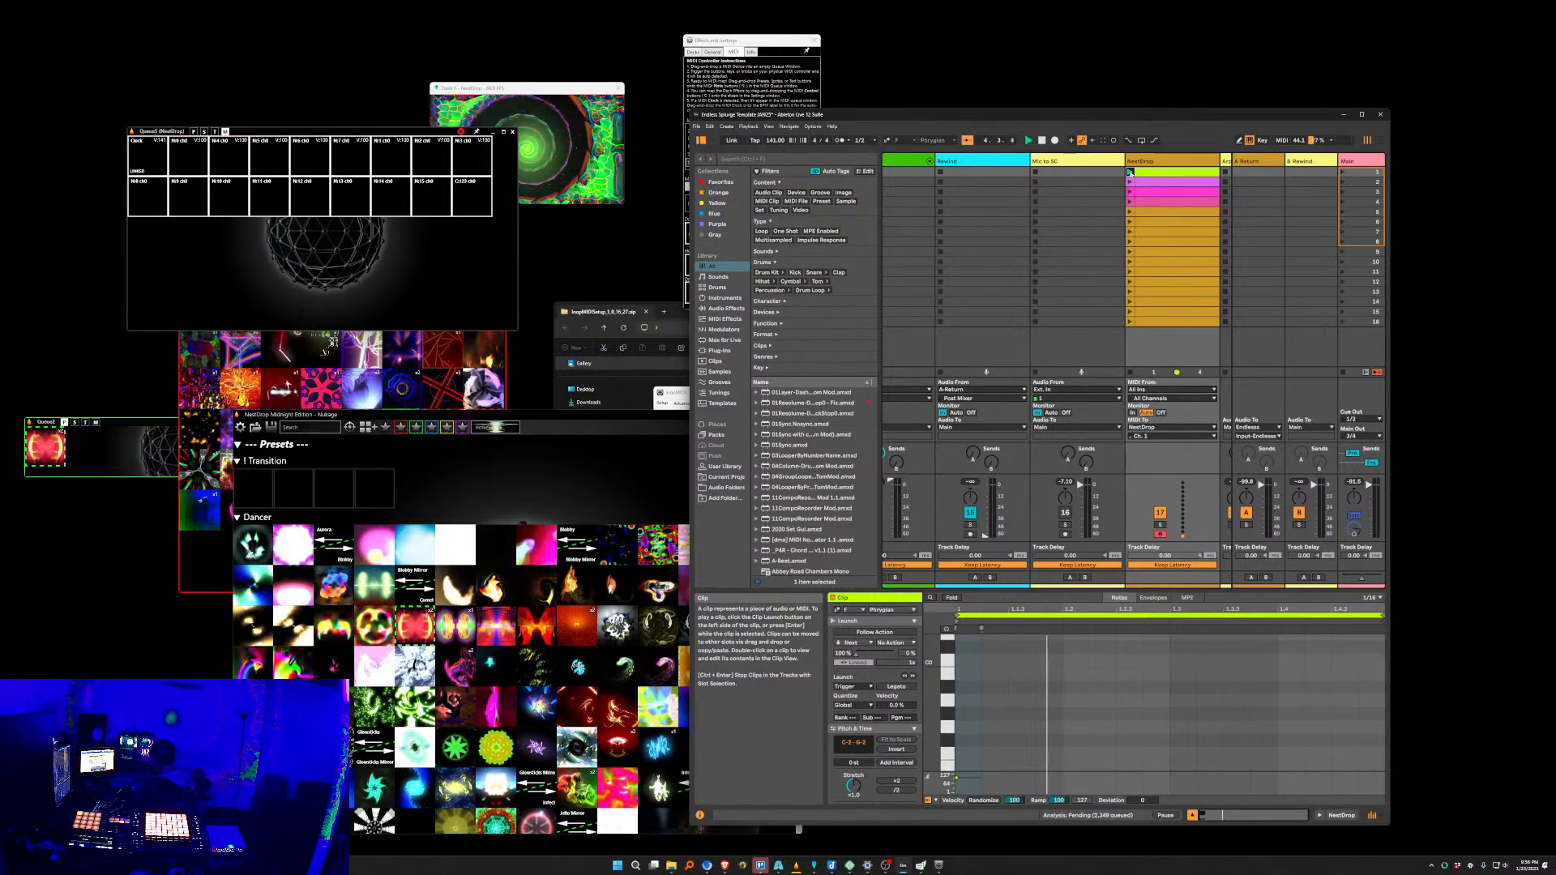
Delete the stray notes from the first NestDrop clip, keeping only C-2, and launch the second clip.
double_click(1162, 175)
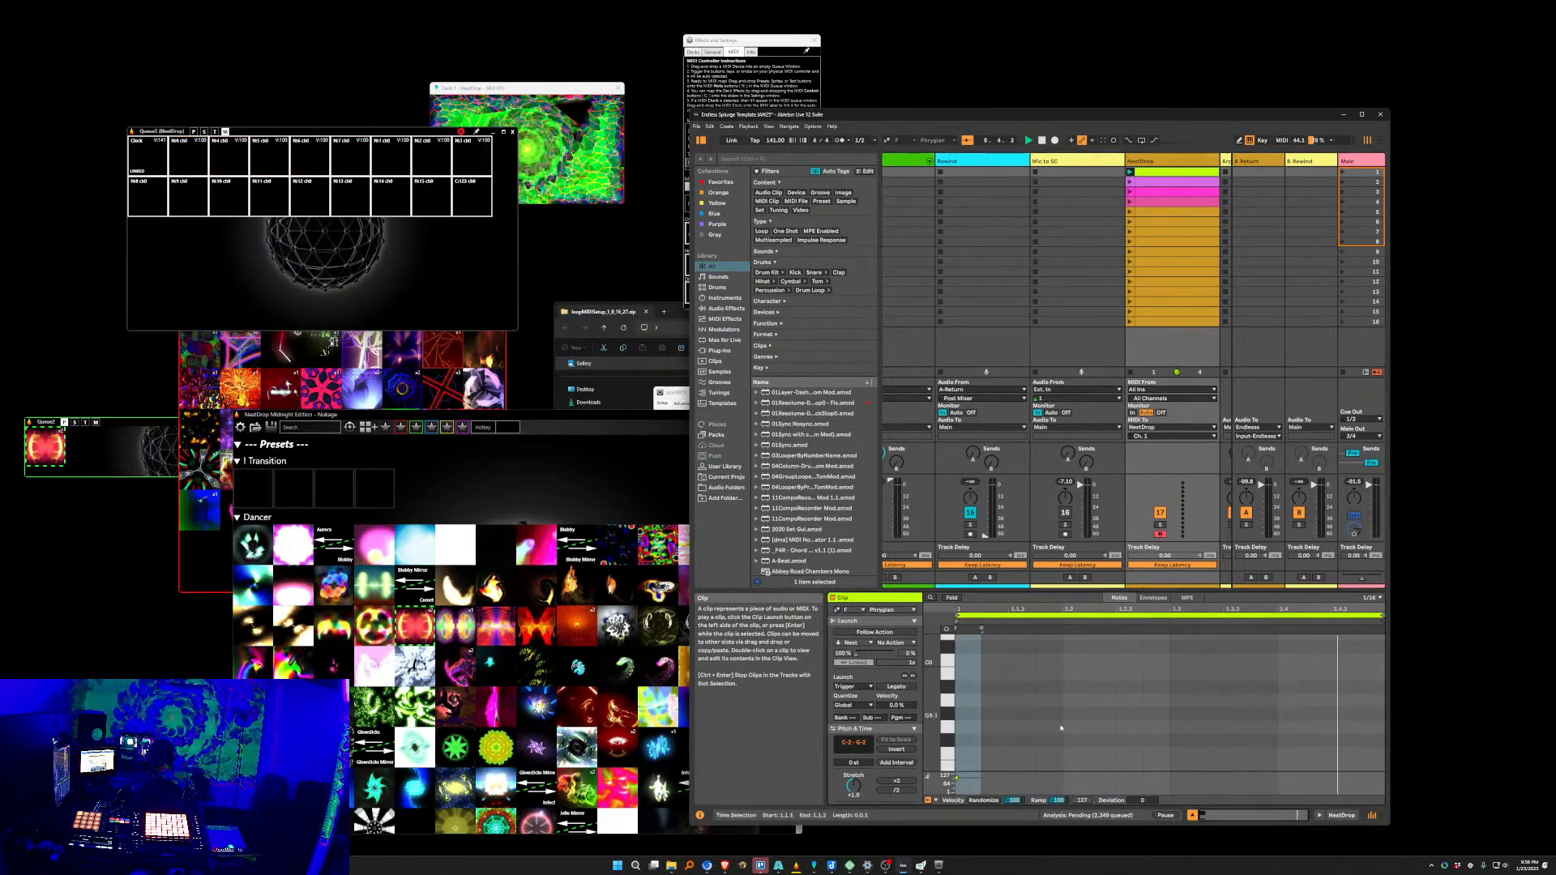
scroll(1063, 724, down, 5)
drag(1037, 756, 963, 625)
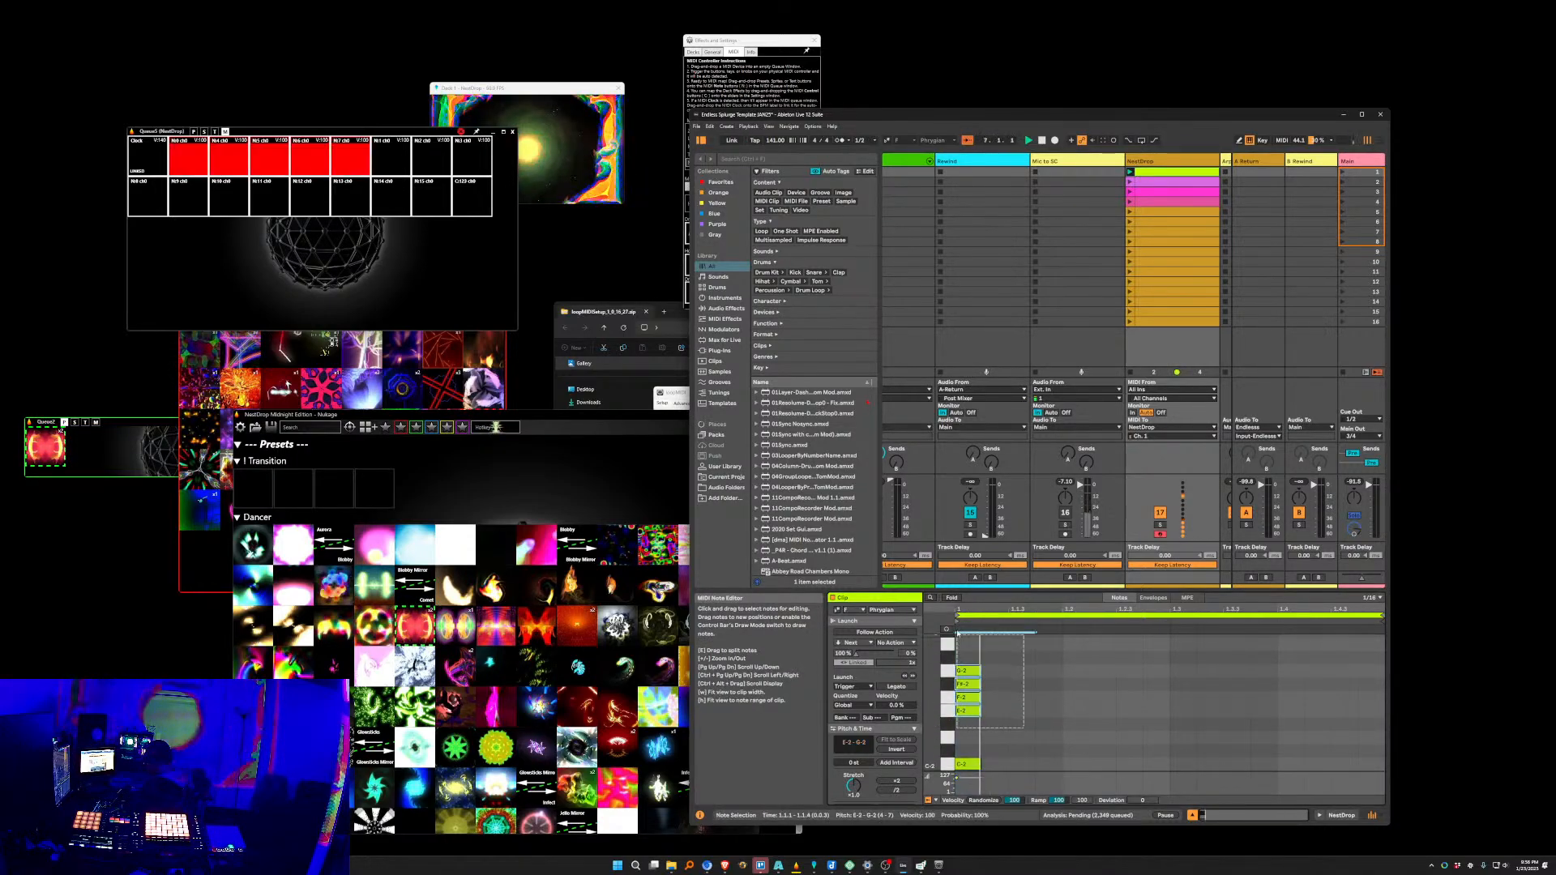
key(Delete)
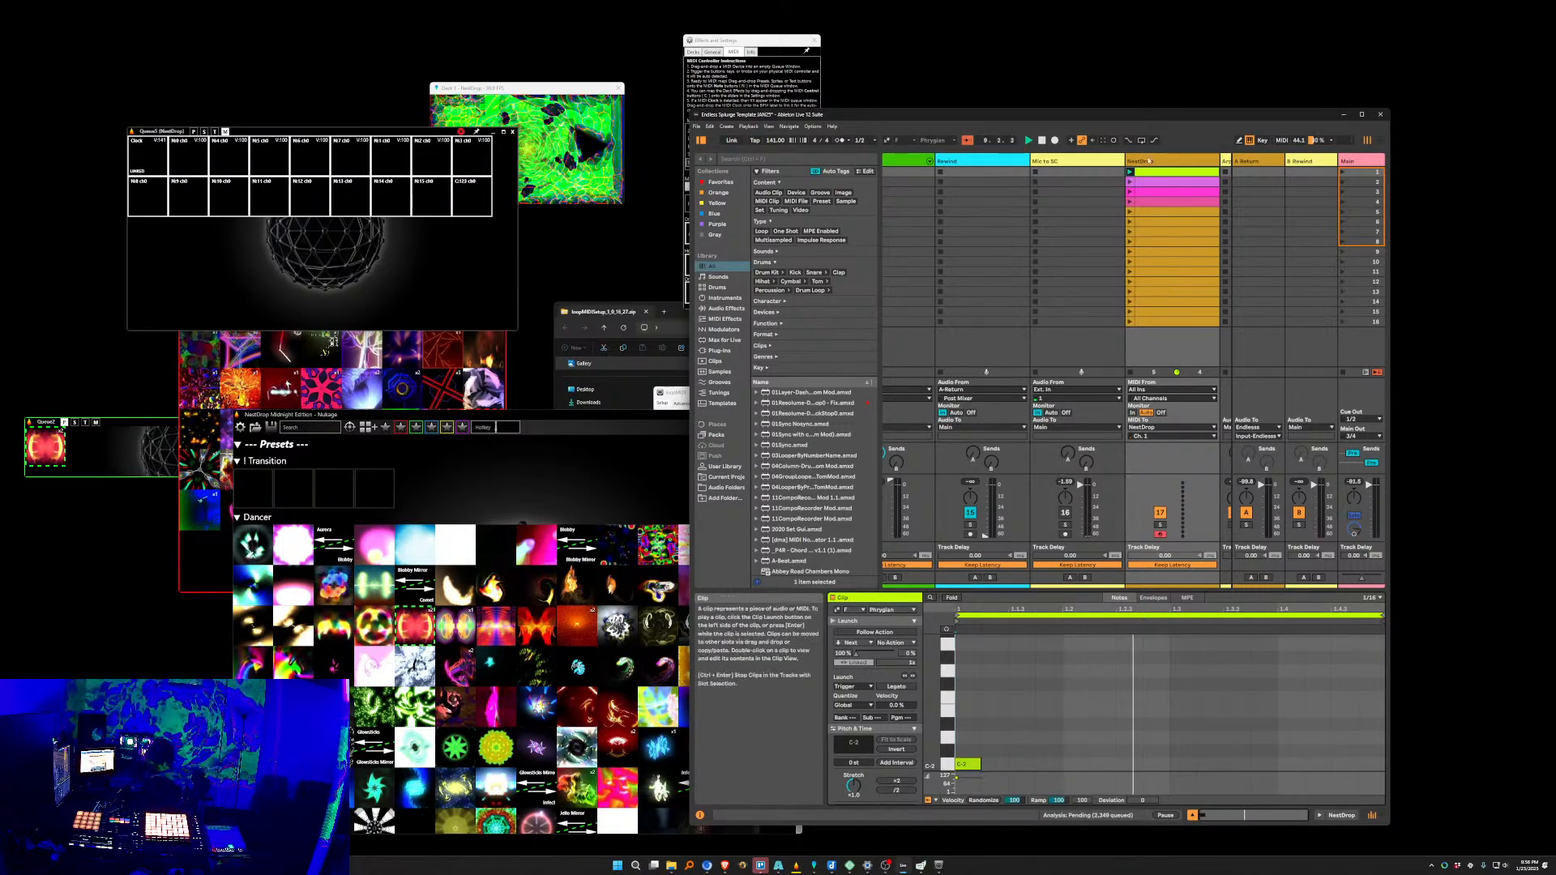
click(1130, 181)
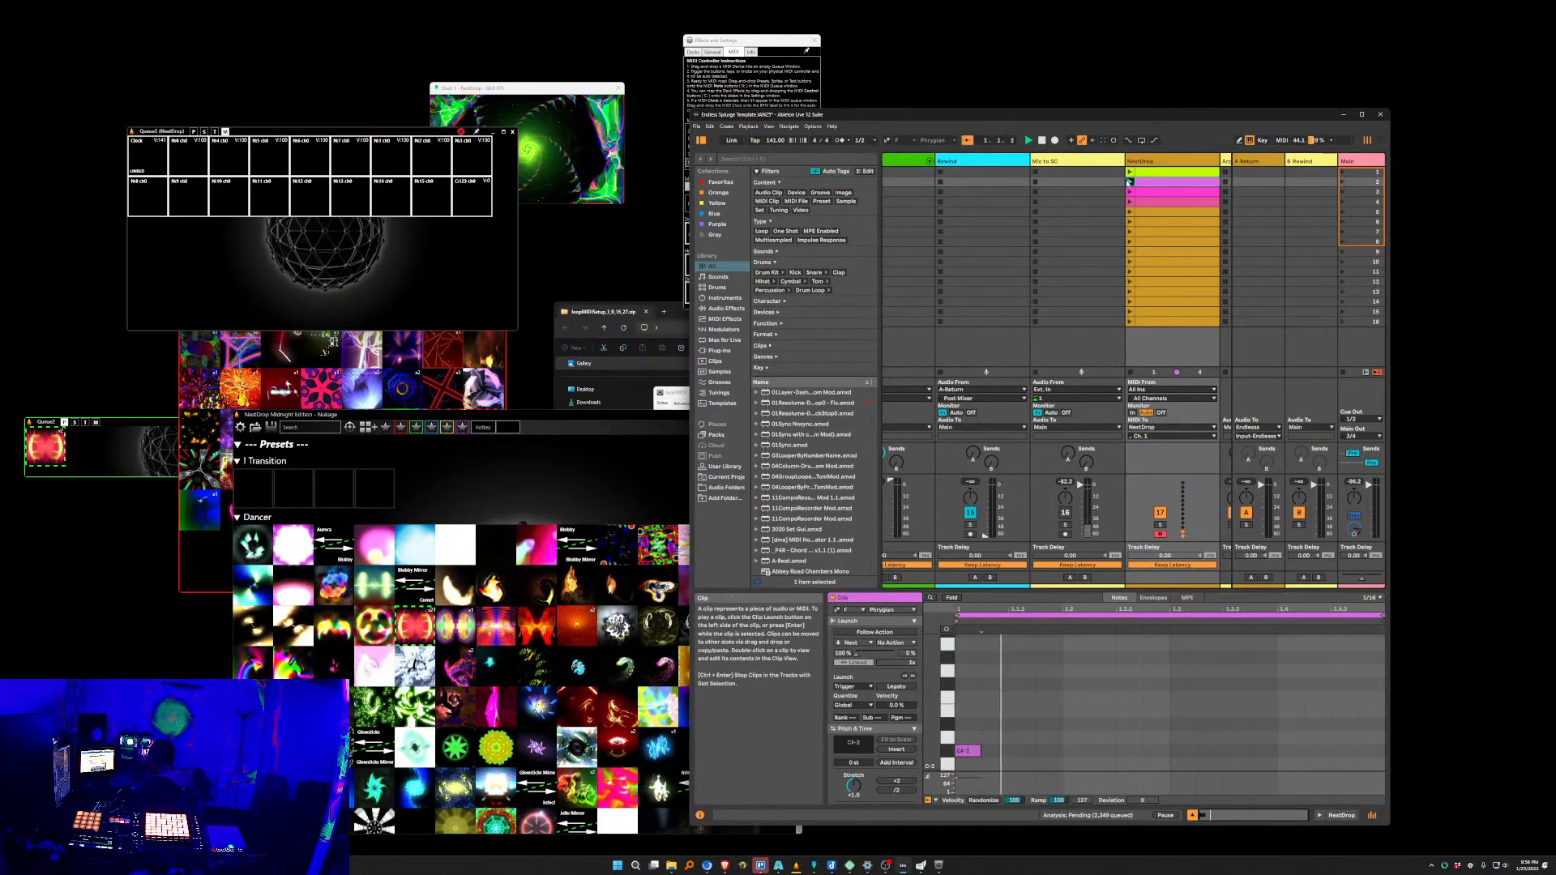
Close the incorrectly registered NestDrop MIDI queue window, and turn Follow Action back on for all sixteen NestDrop clips.
click(511, 132)
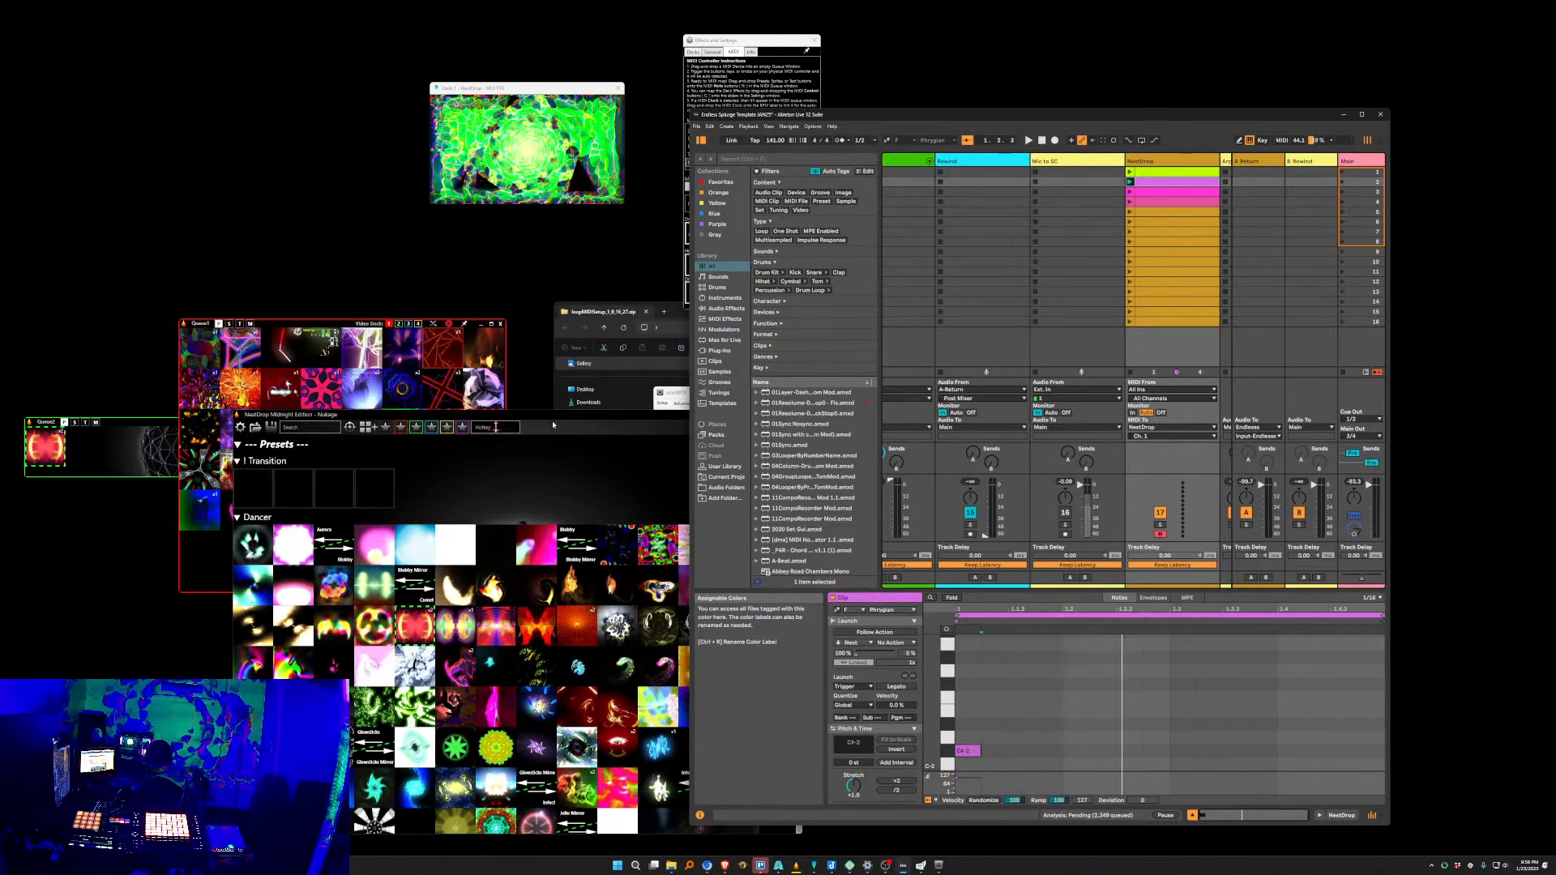
click(1172, 173)
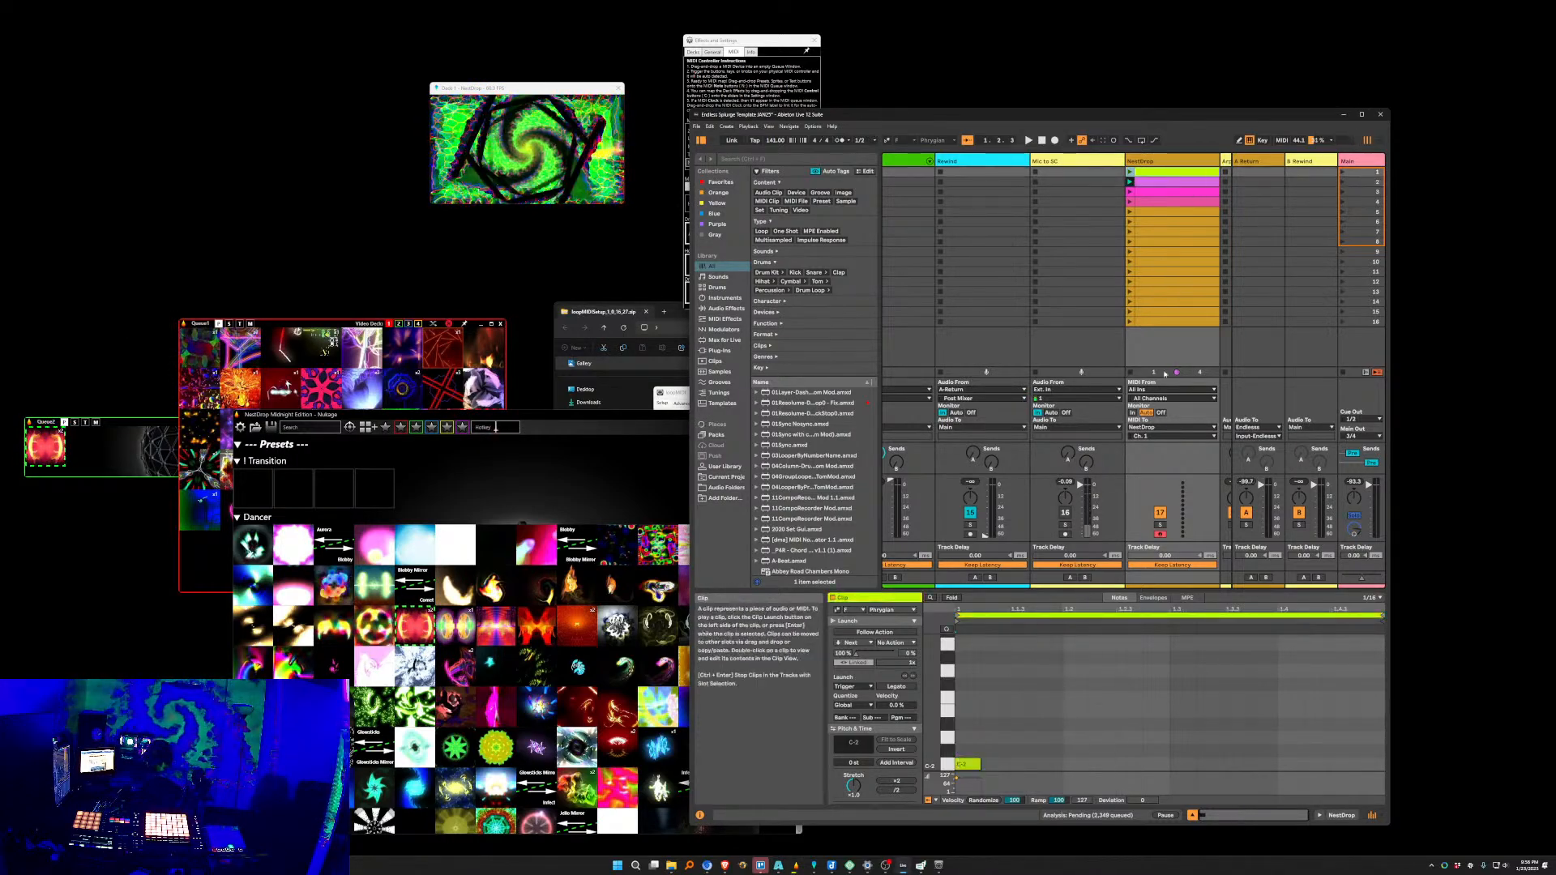
shift+click(1168, 321)
click(887, 611)
click(887, 611)
click(875, 632)
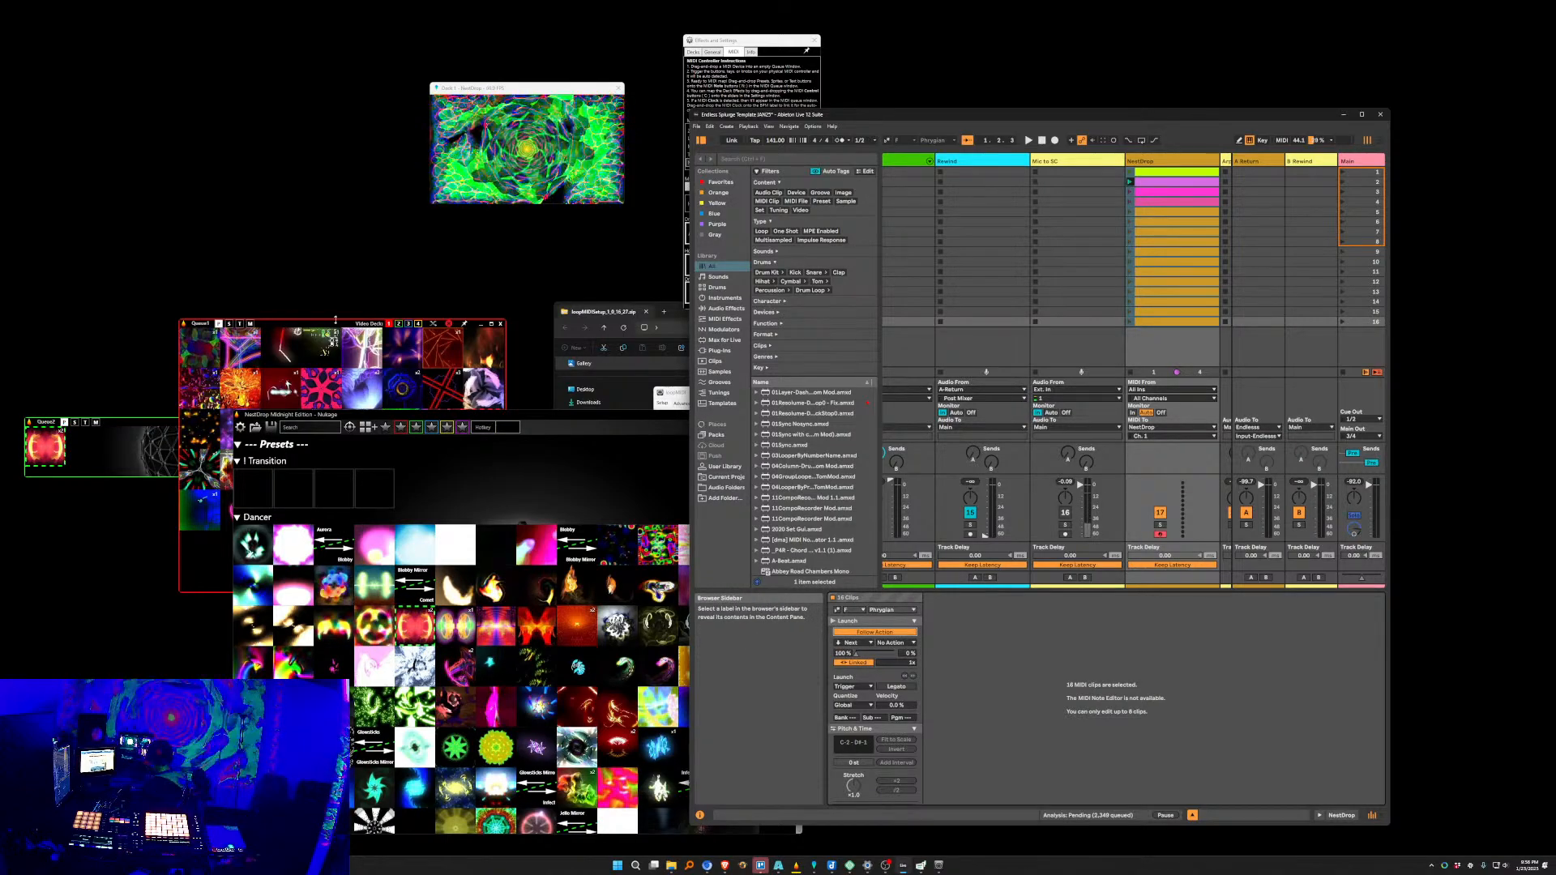
Add a new queue window in NestDrop, and assign the NestDrop MIDI device from the MIDI settings to it.
click(324, 428)
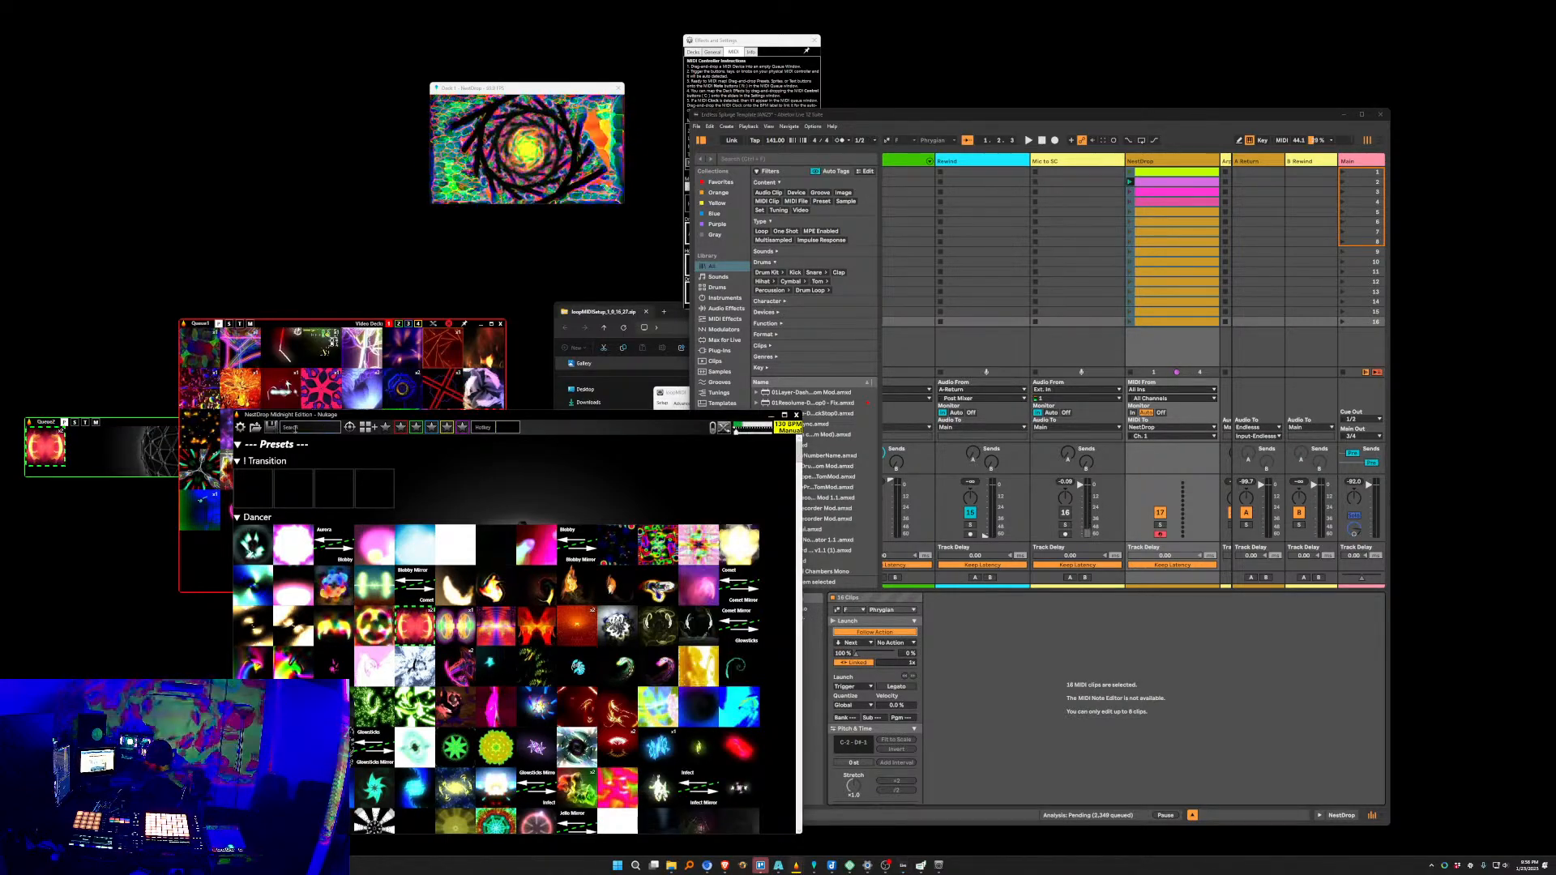
click(364, 427)
click(551, 418)
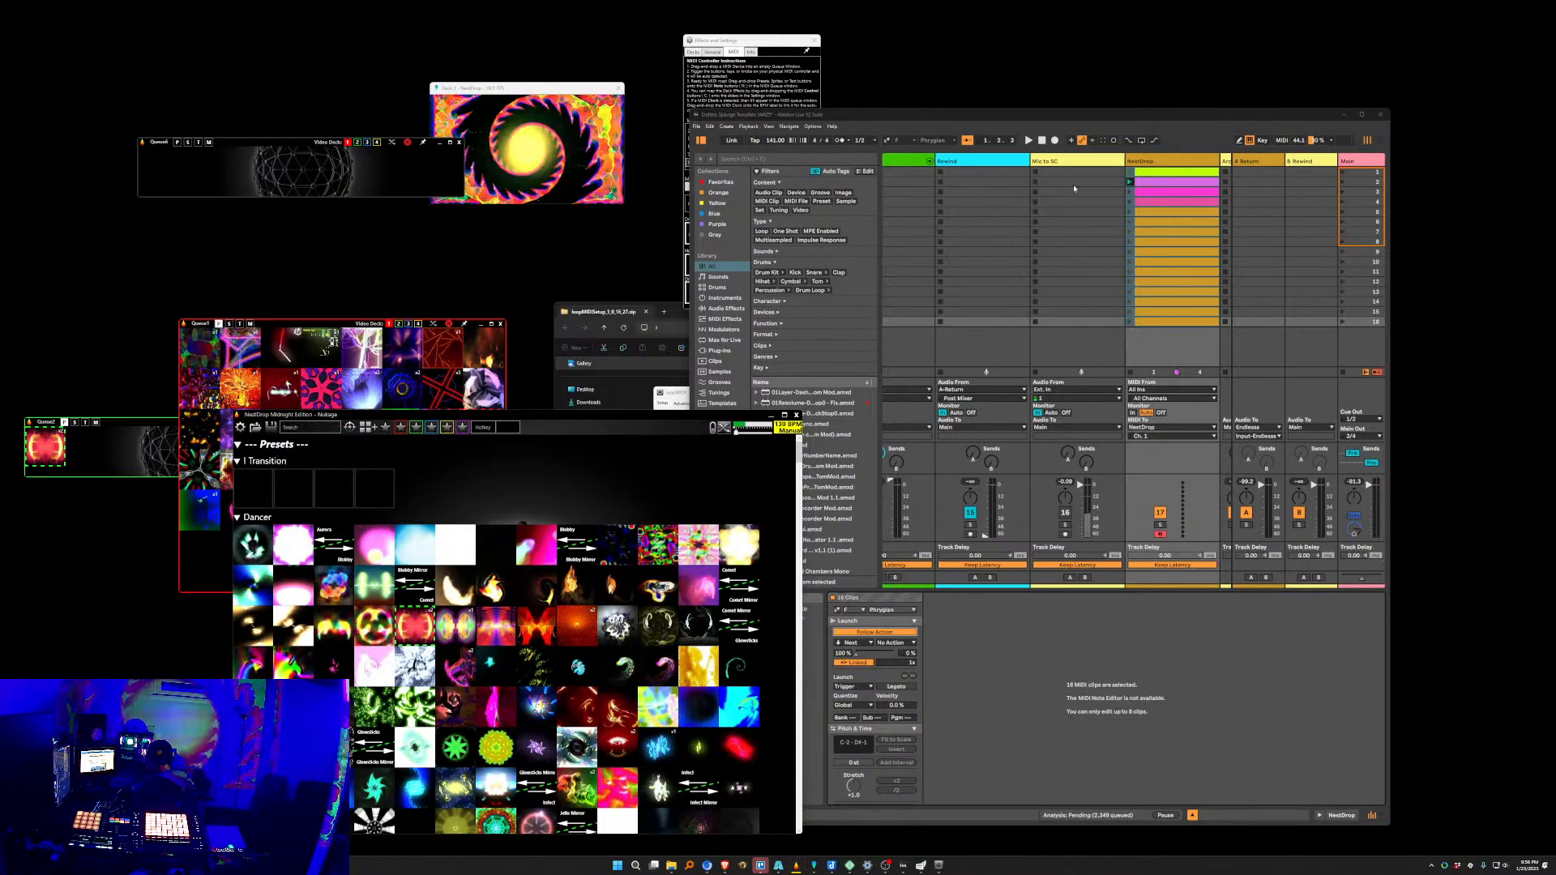
click(759, 42)
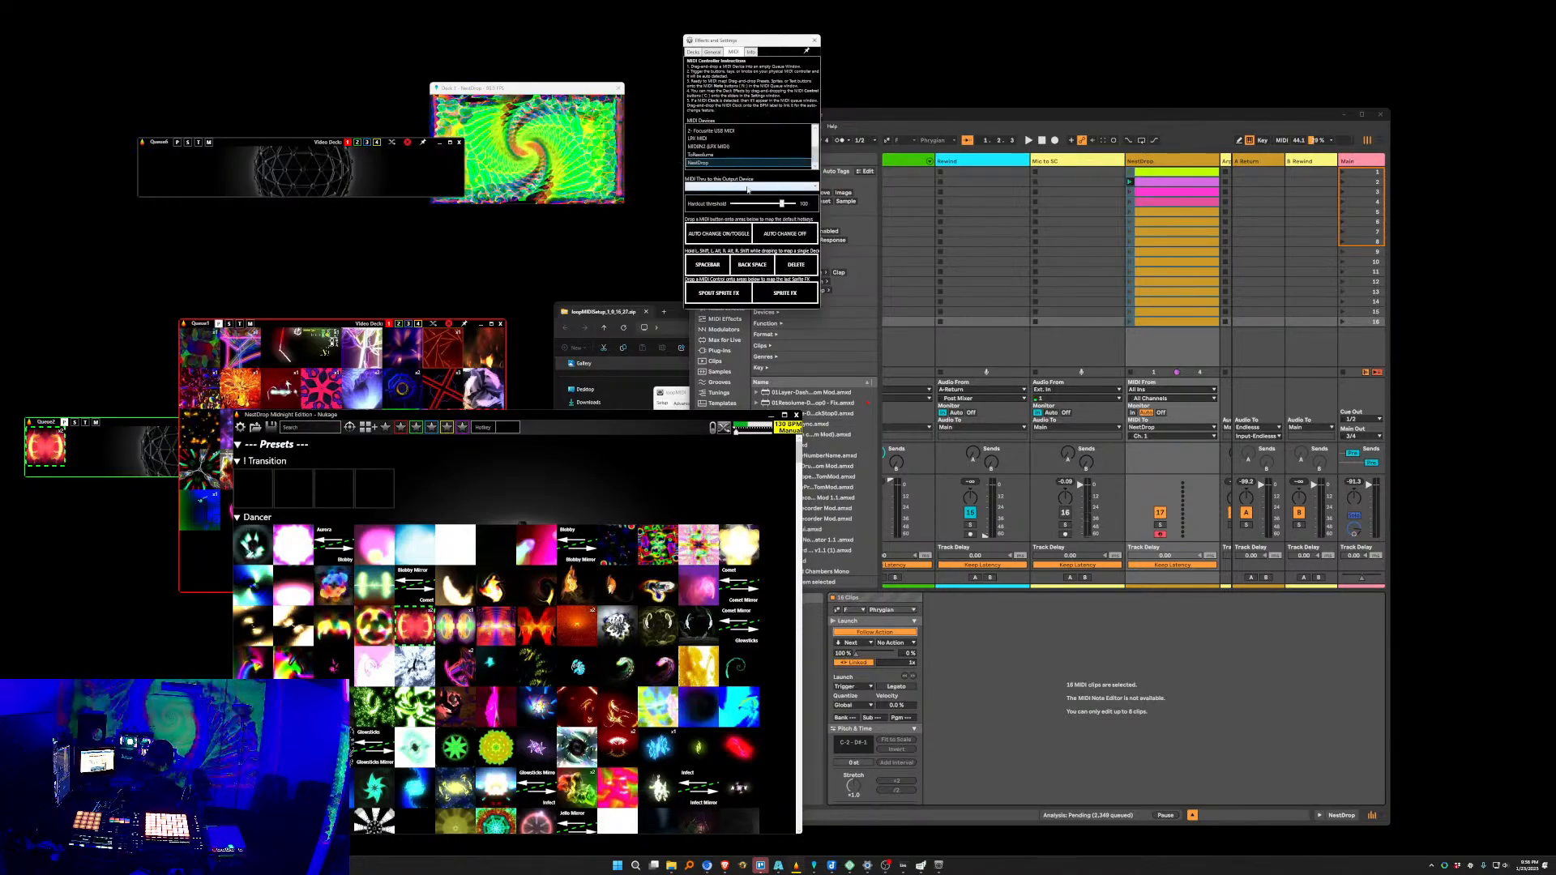
drag(699, 162, 281, 186)
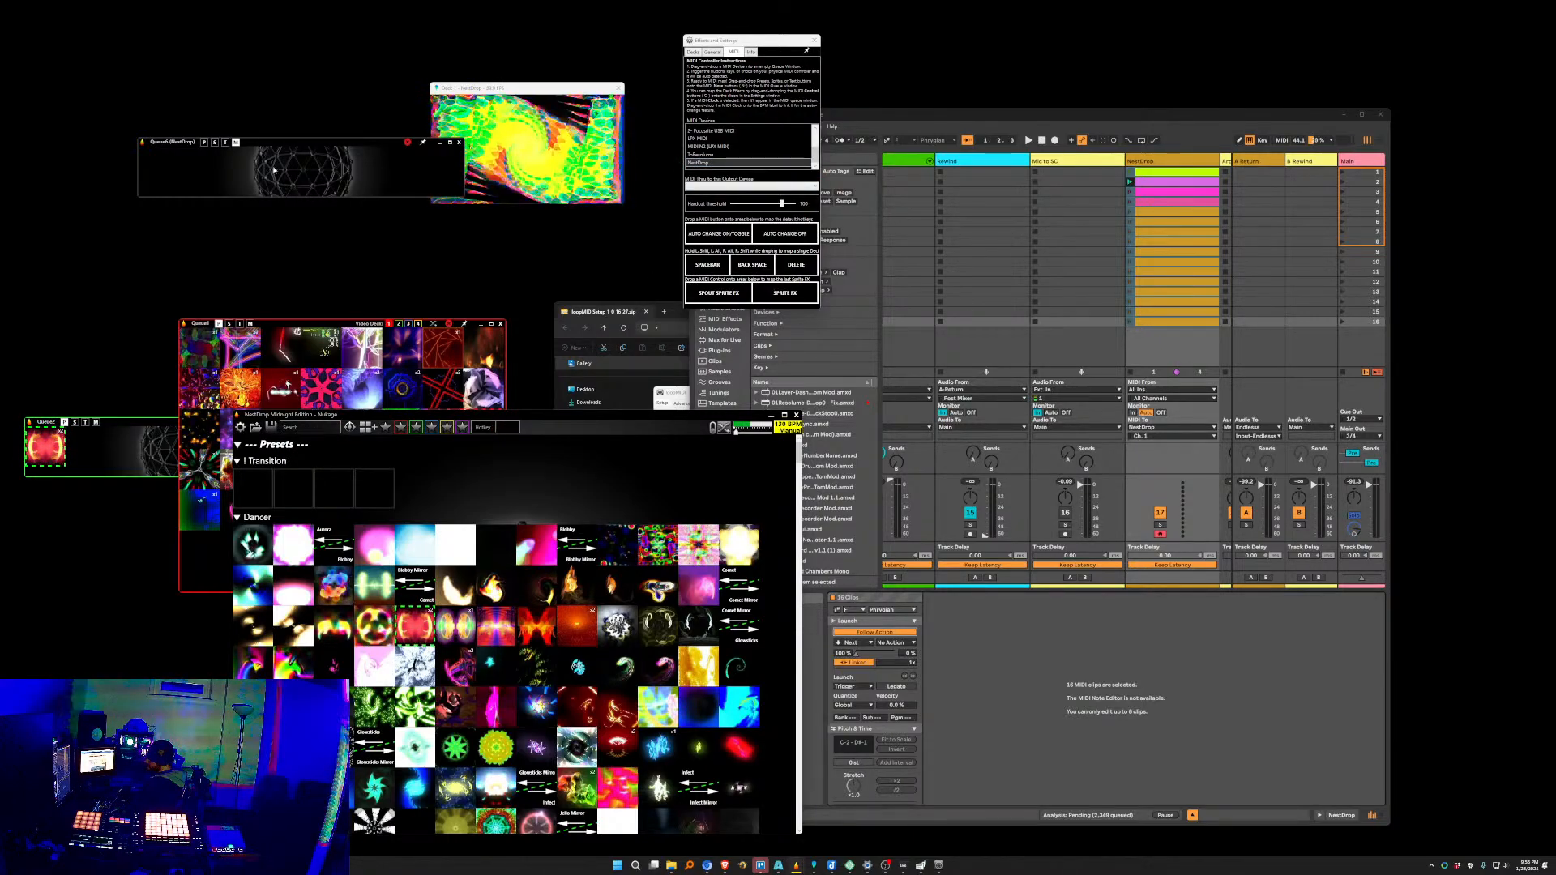
Launch the first NestDrop clip to register the clip notes in the enlarged MIDI queue, and turn off Follow Action for all sixteen clips.
click(1129, 172)
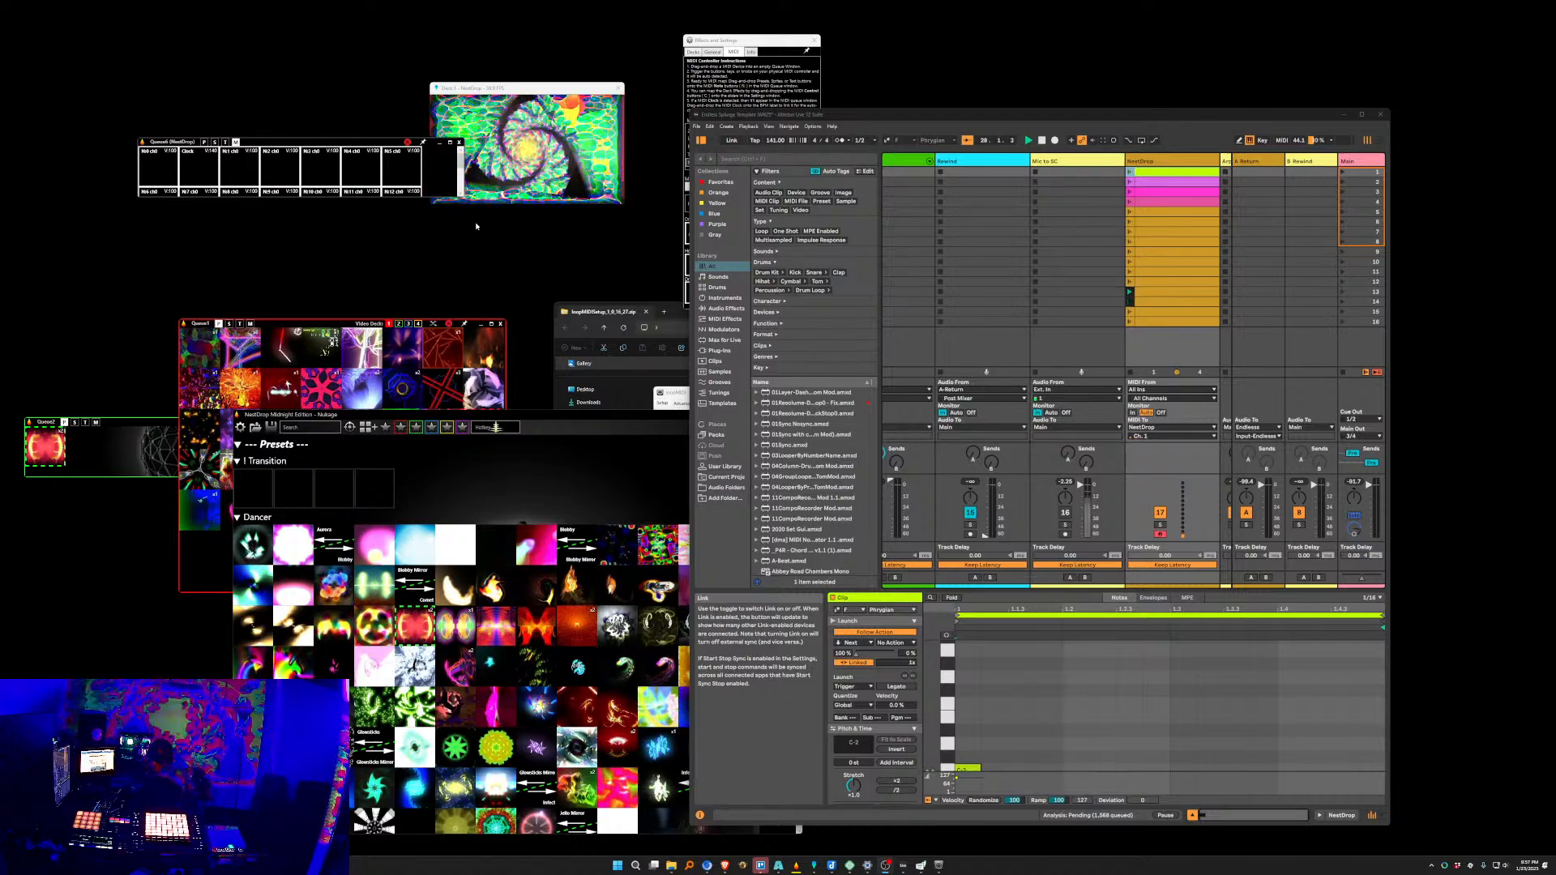
drag(460, 196, 474, 314)
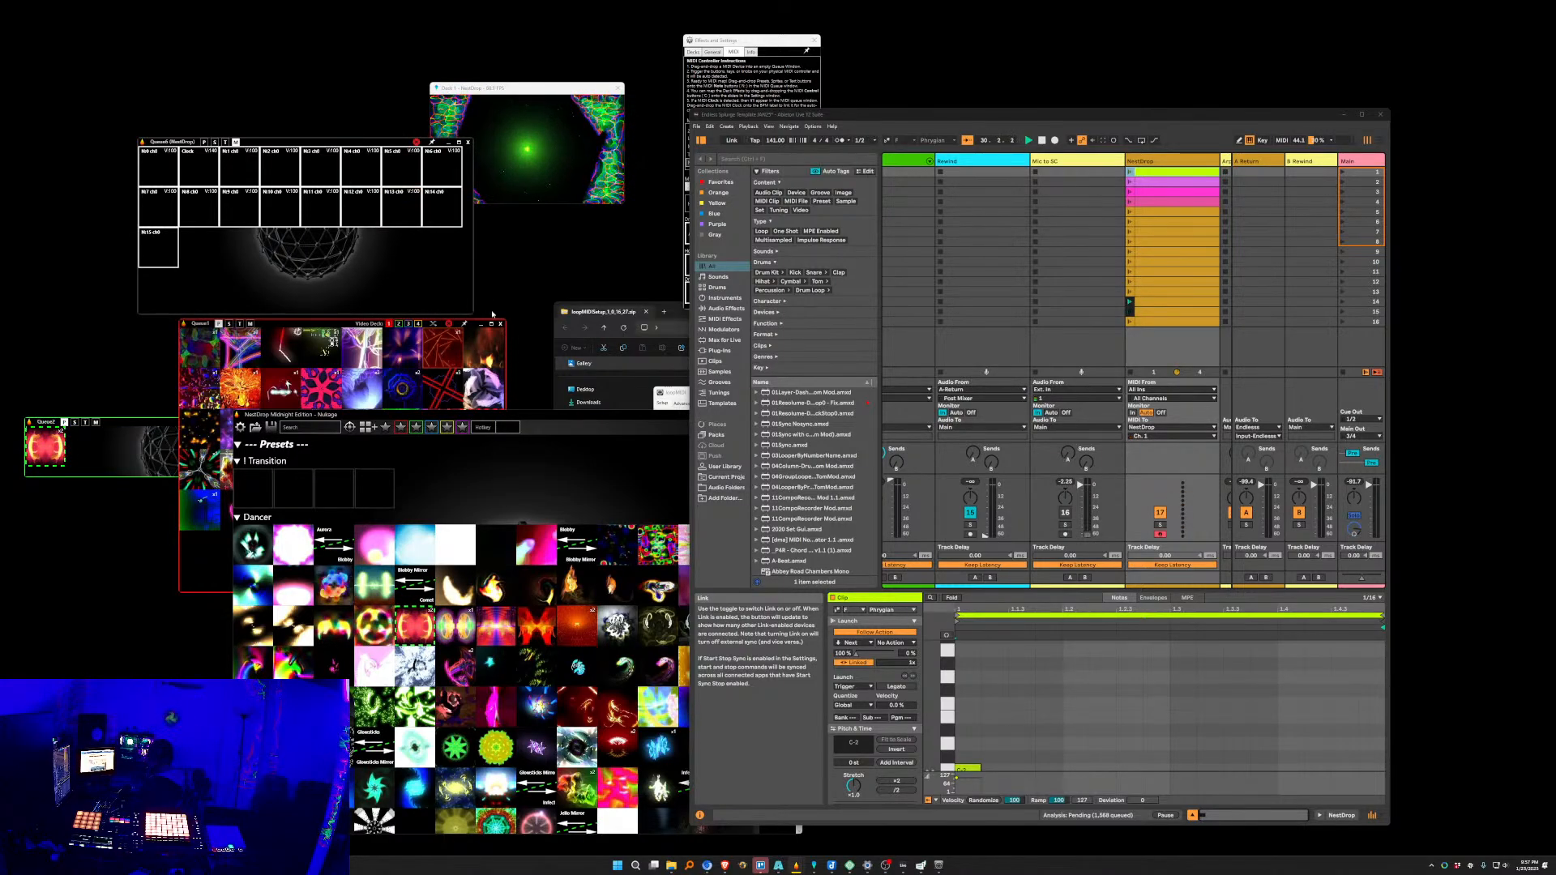
click(1166, 324)
key(ctrl+a)
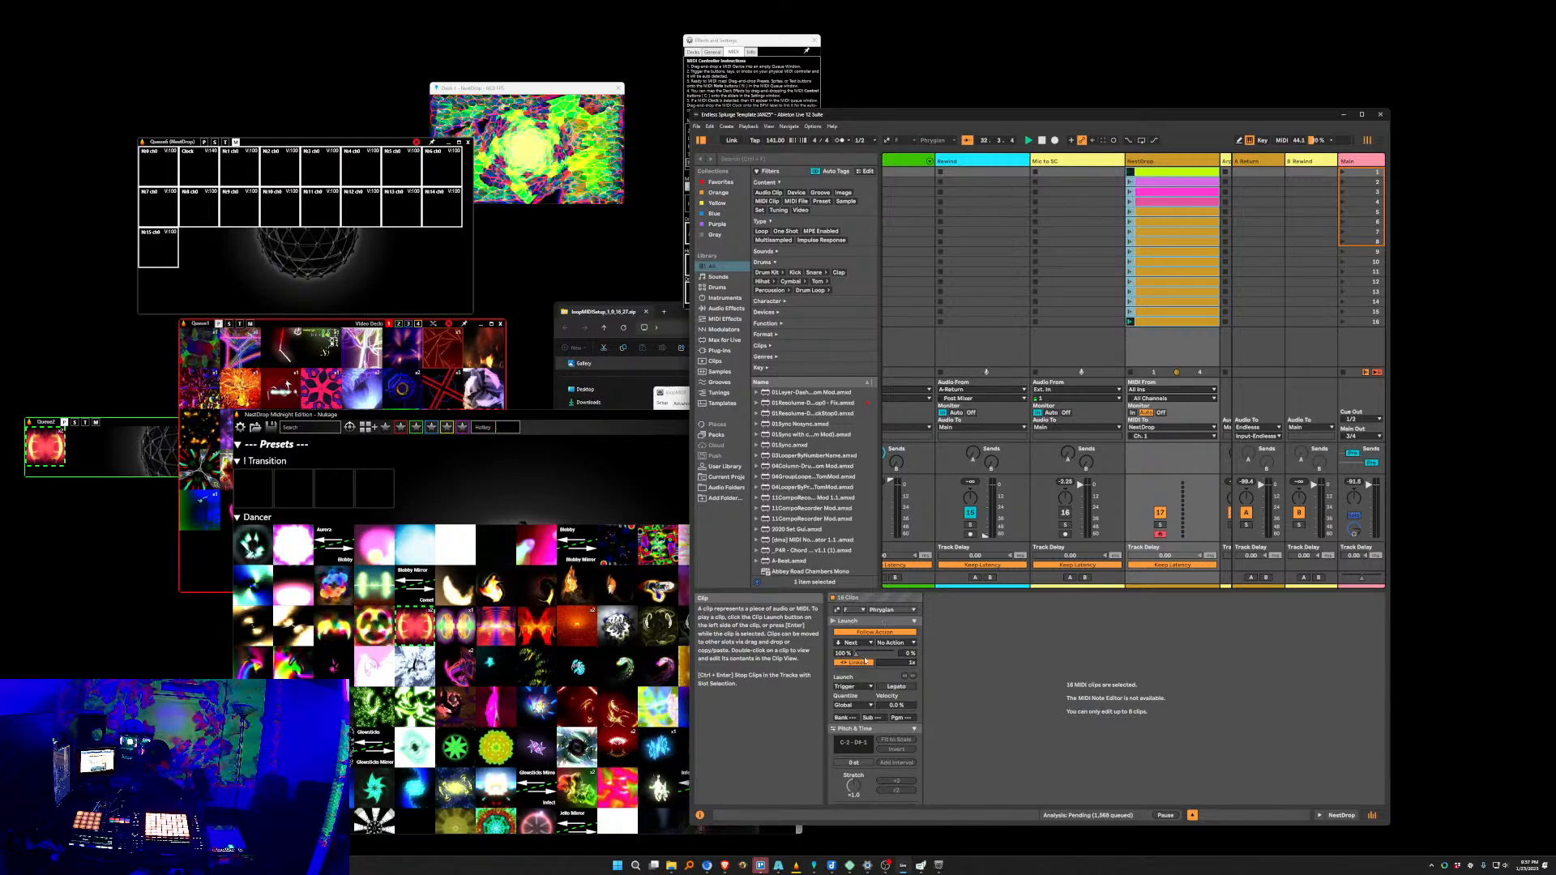
click(868, 632)
Launch the eighth, first and sixteenth NestDrop clips individually to test them, finishing on the first clip.
click(1159, 240)
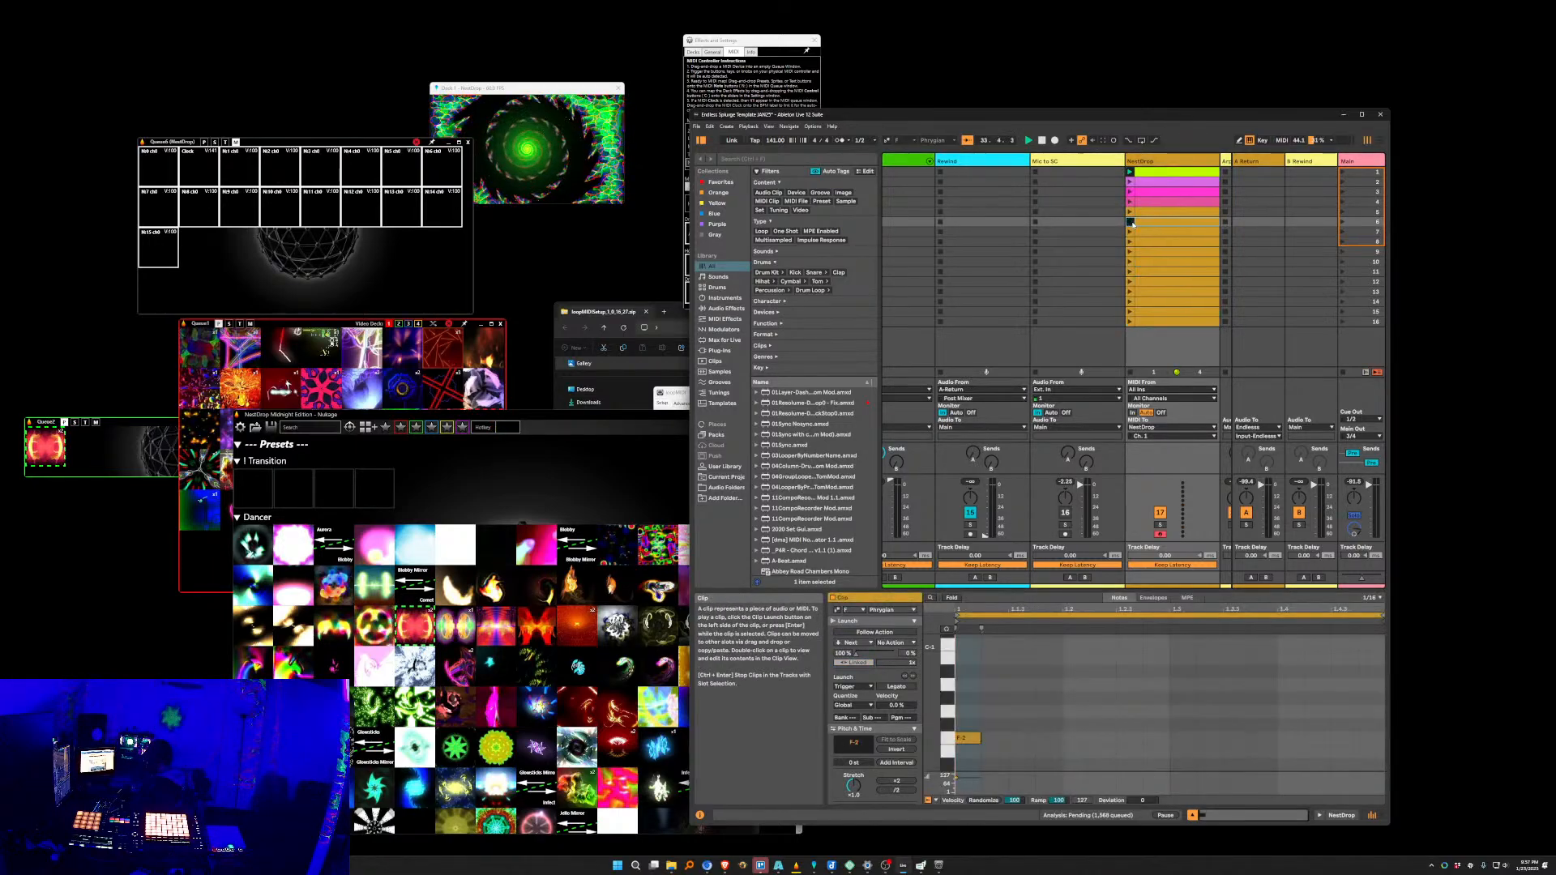
right_click(1133, 242)
click(1130, 241)
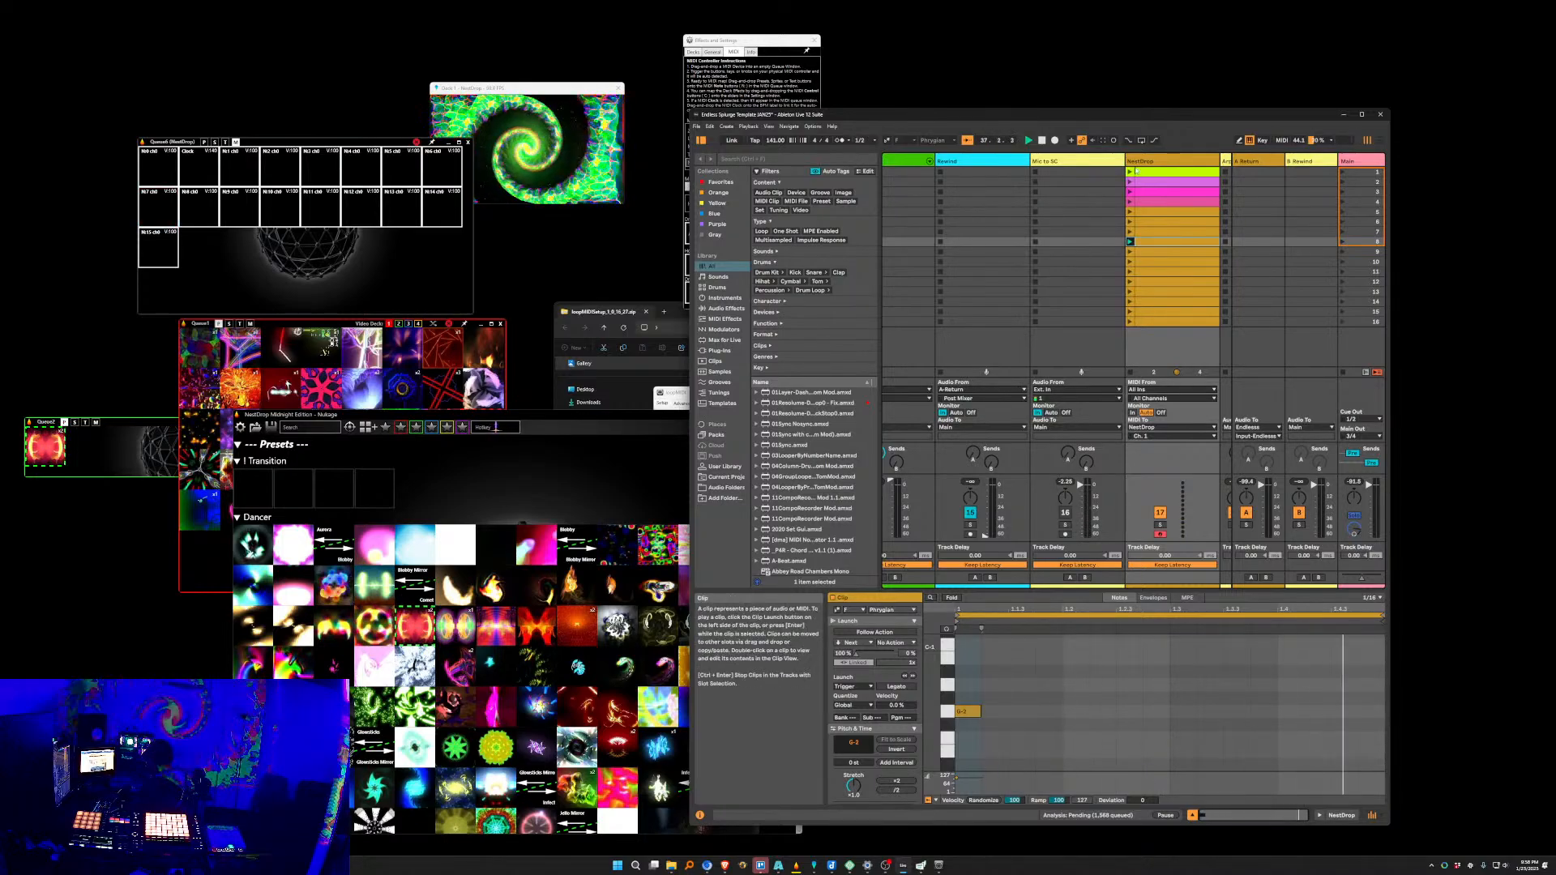
click(1130, 172)
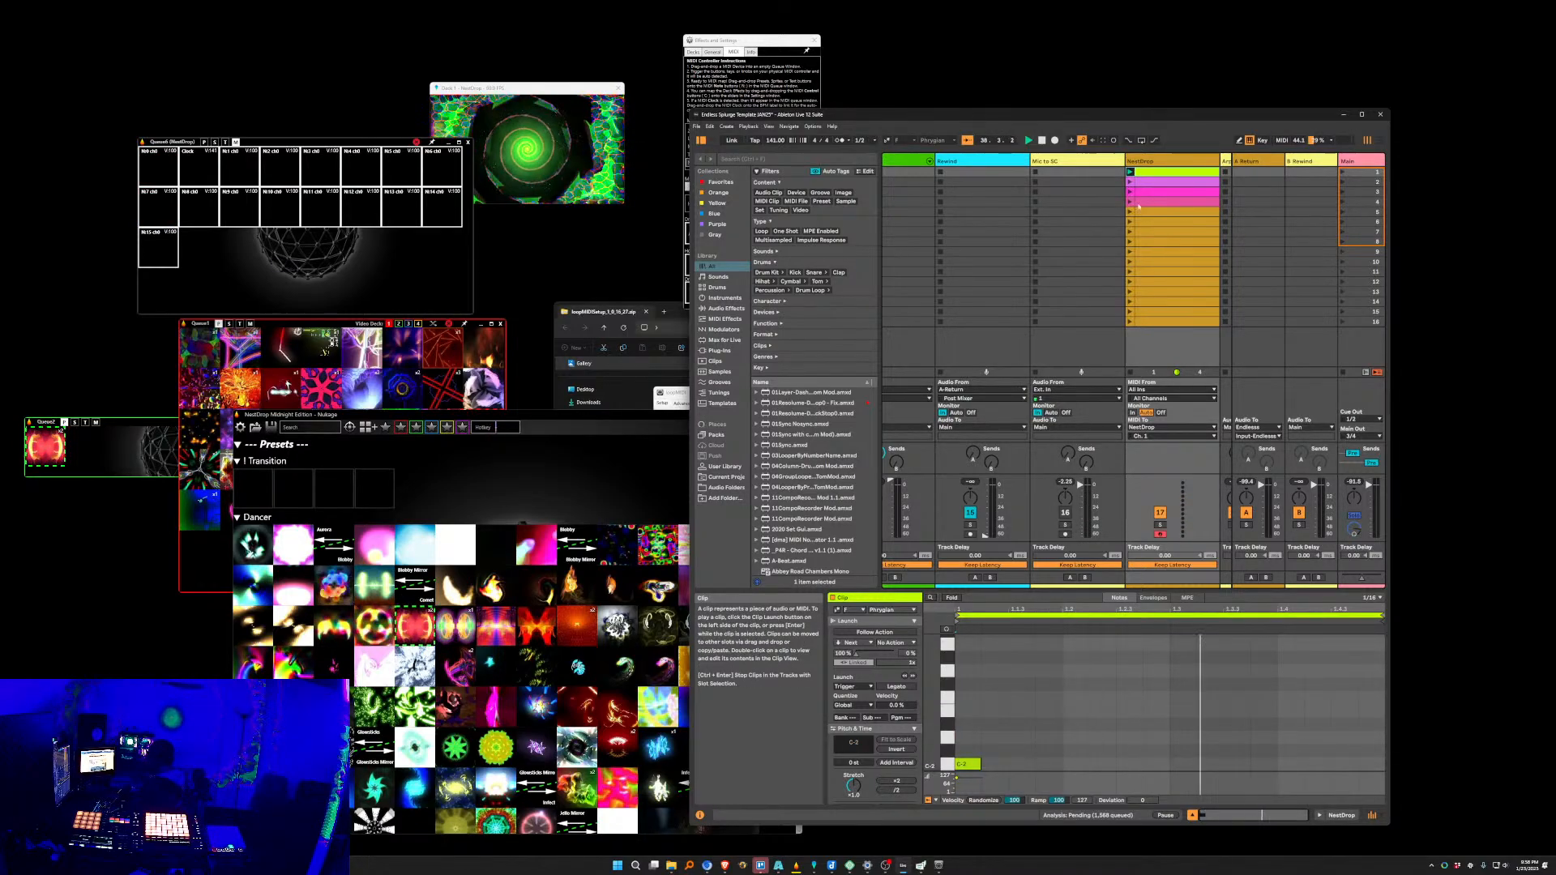
click(1131, 322)
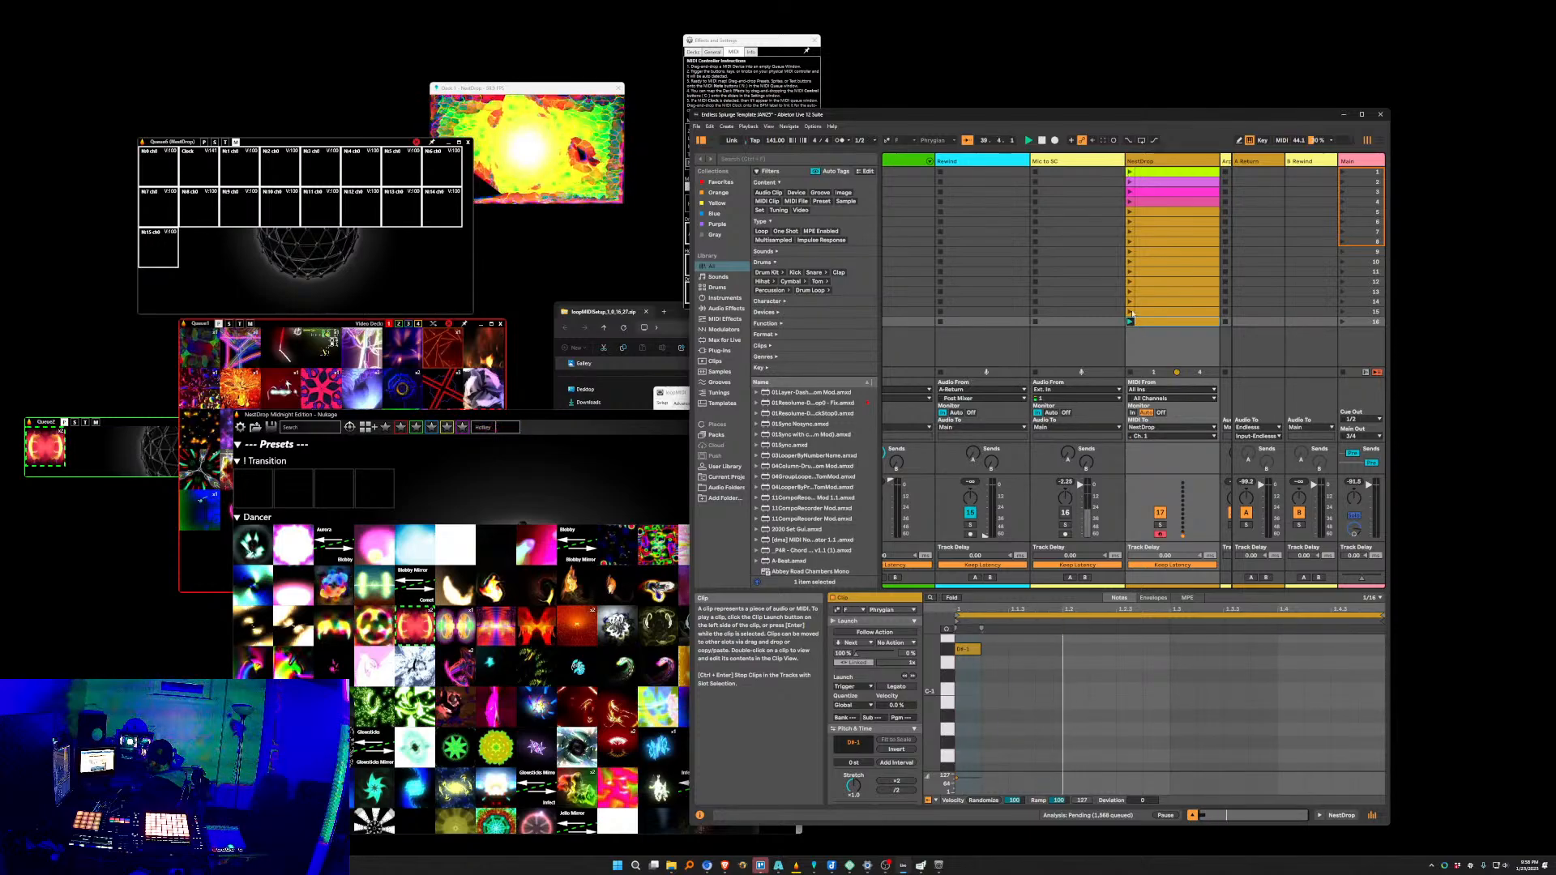
click(1131, 172)
click(1135, 173)
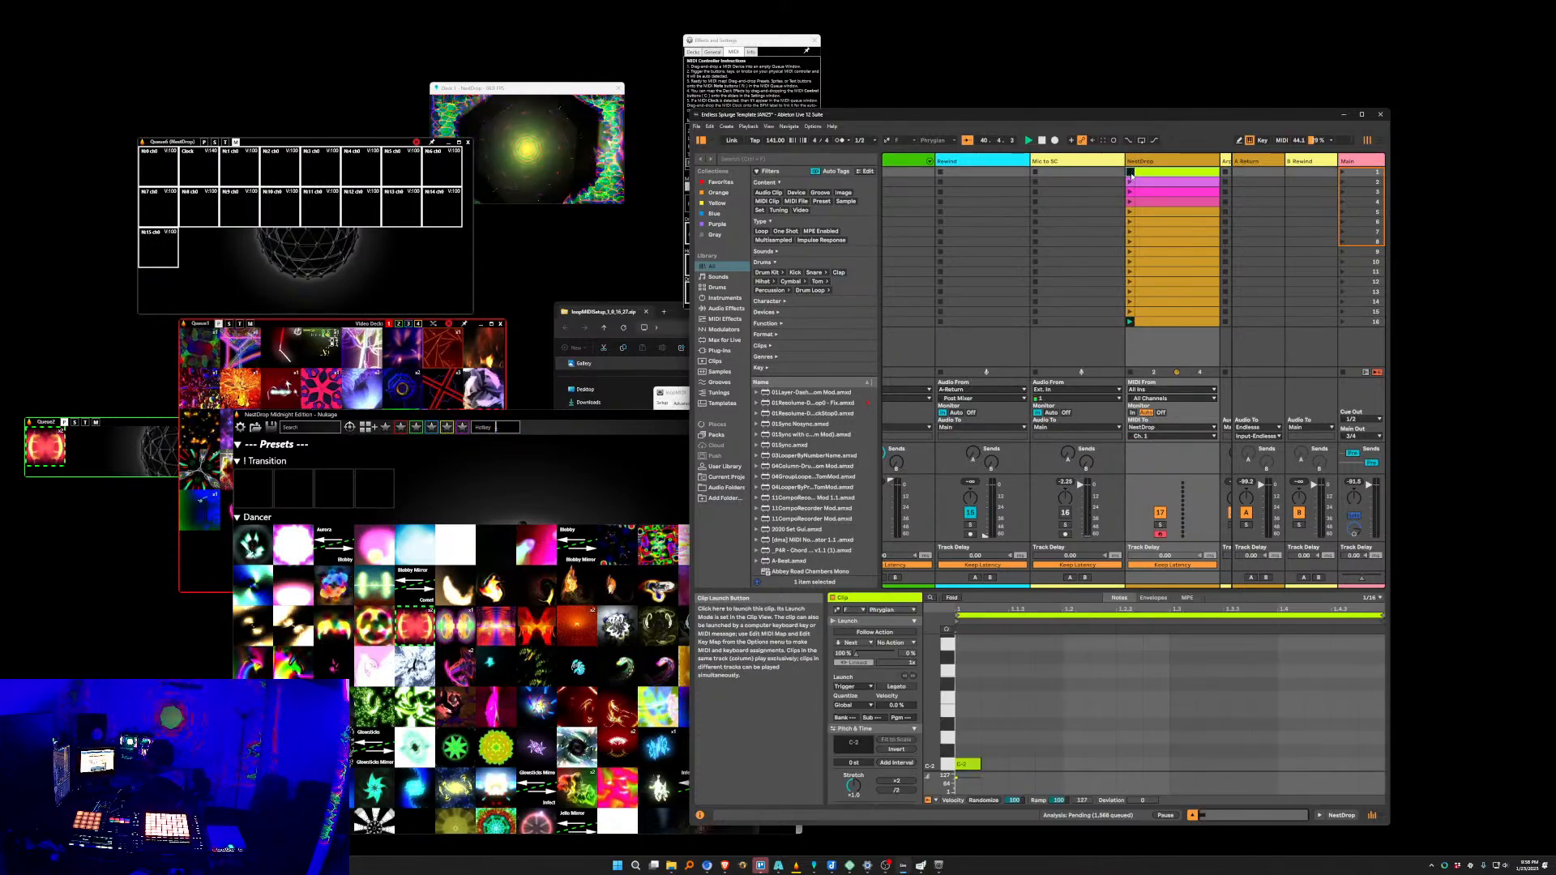
Move the Clock tile behind the note slots in the MIDI queue, and fill the first row's eight slots with presets from Queue1.
drag(207, 192, 212, 248)
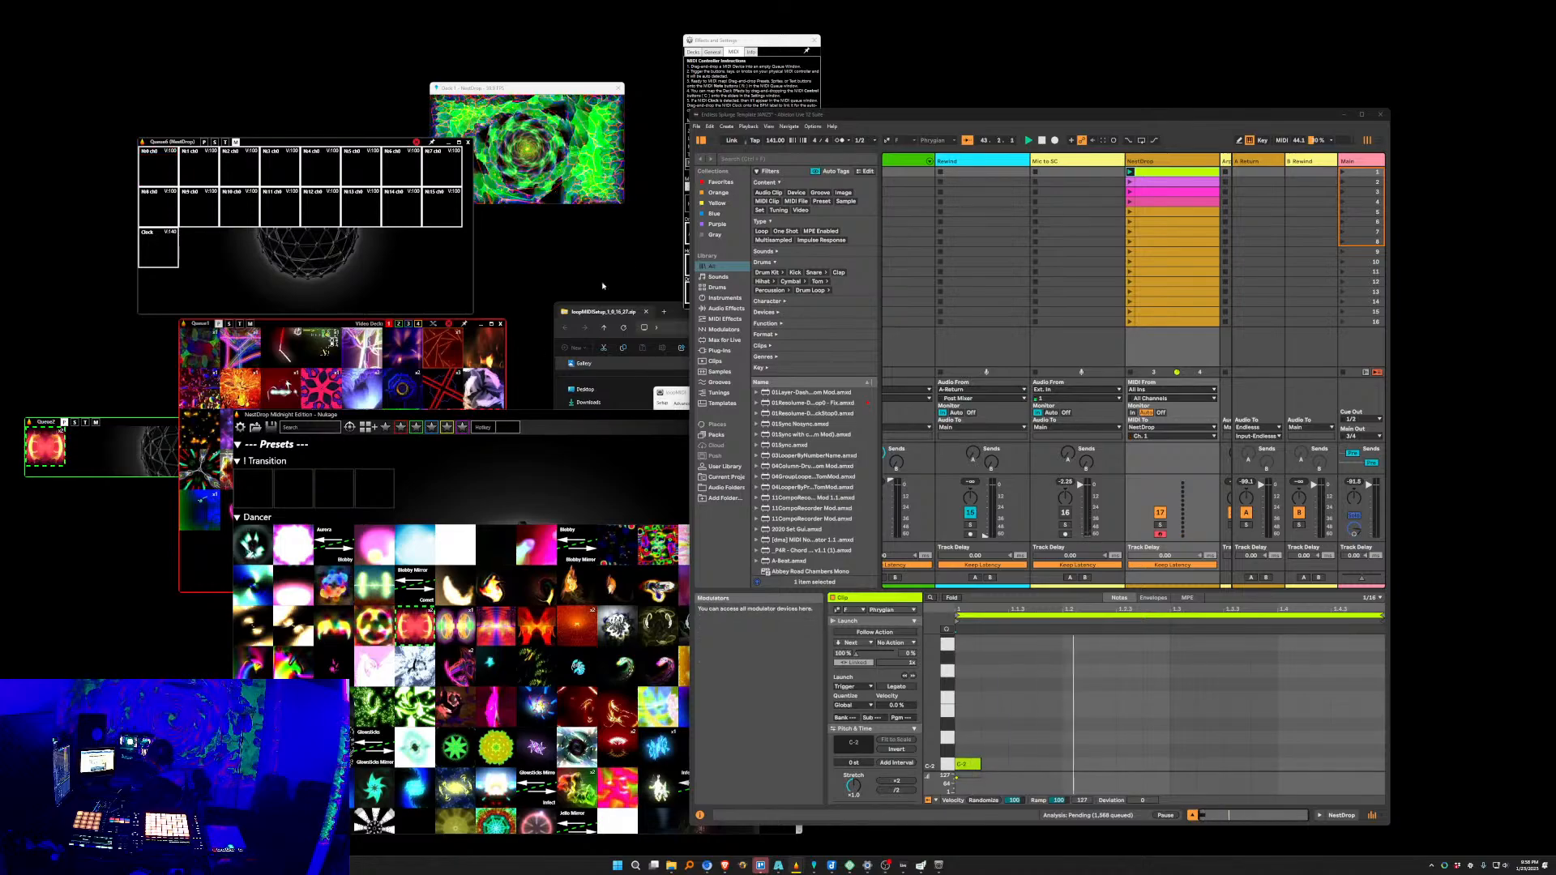
click(212, 556)
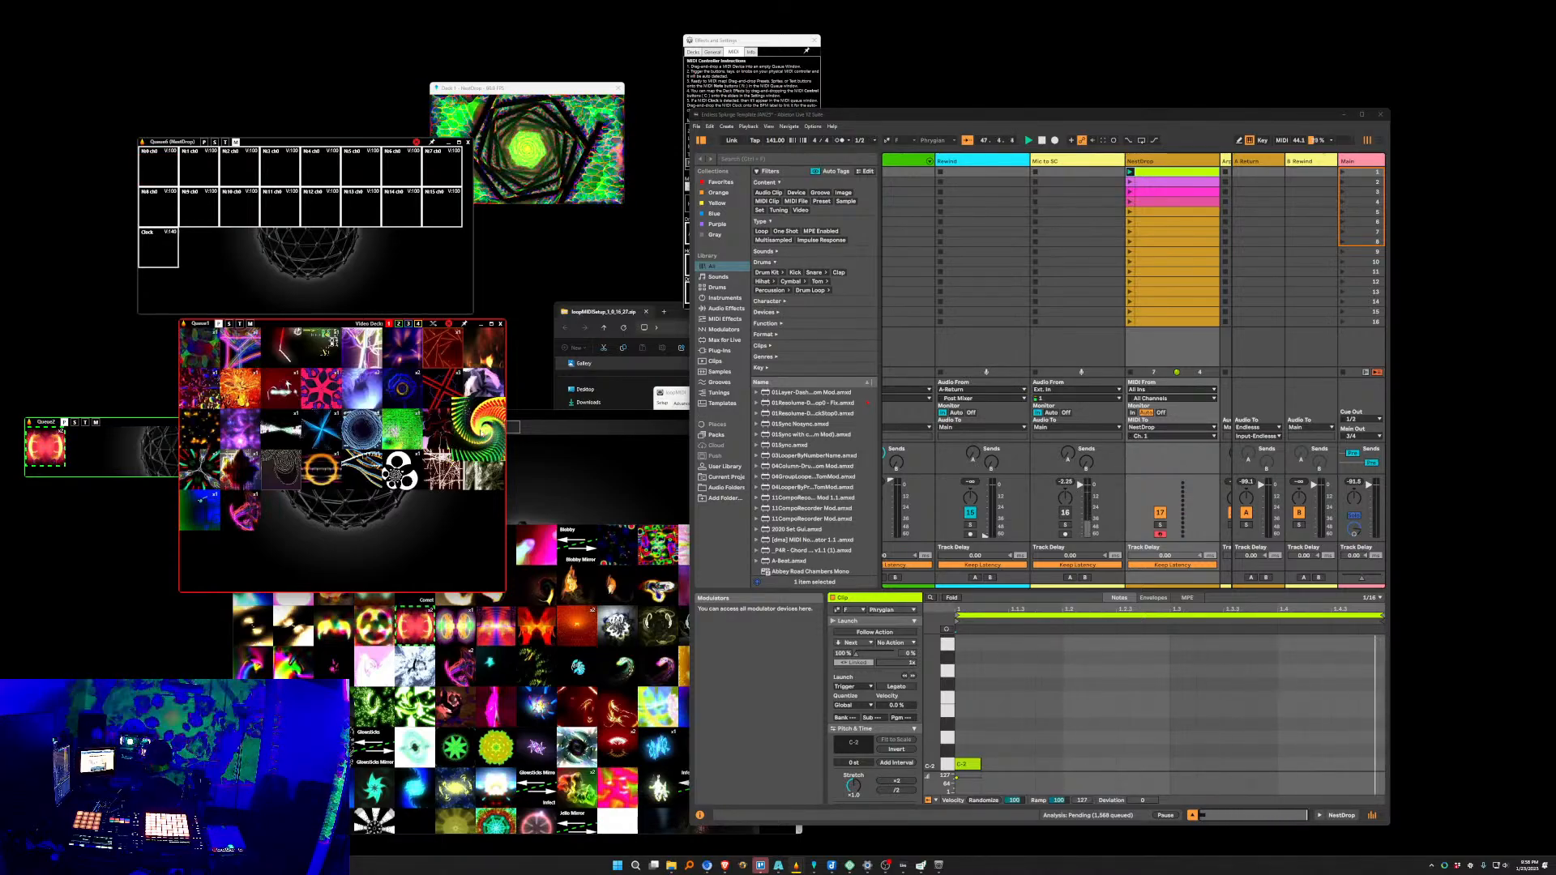
drag(221, 252, 160, 167)
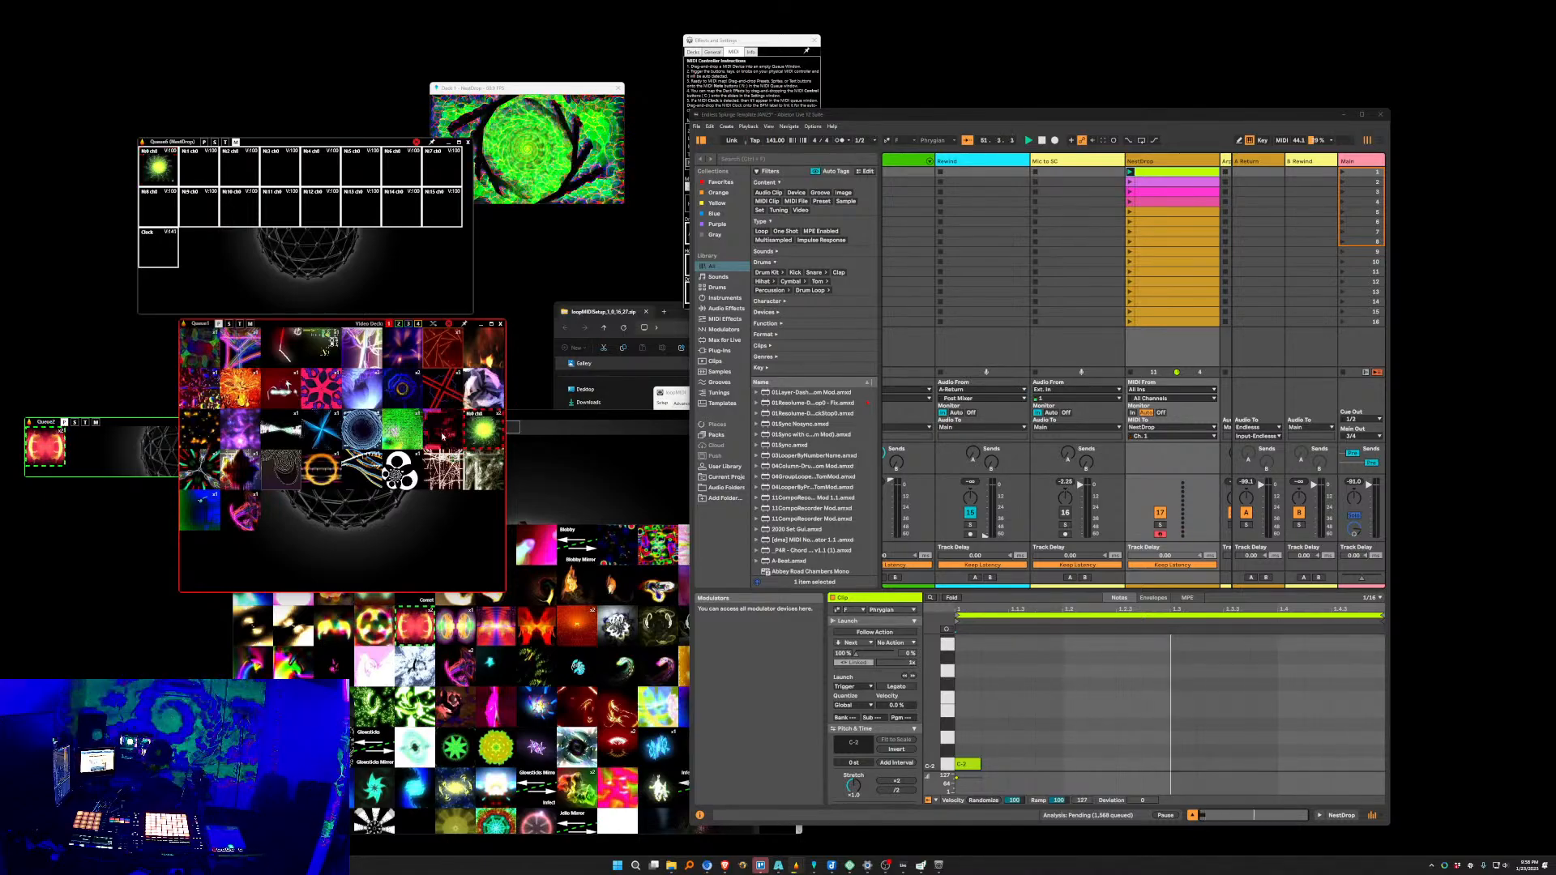
drag(202, 350, 199, 170)
drag(281, 468, 240, 168)
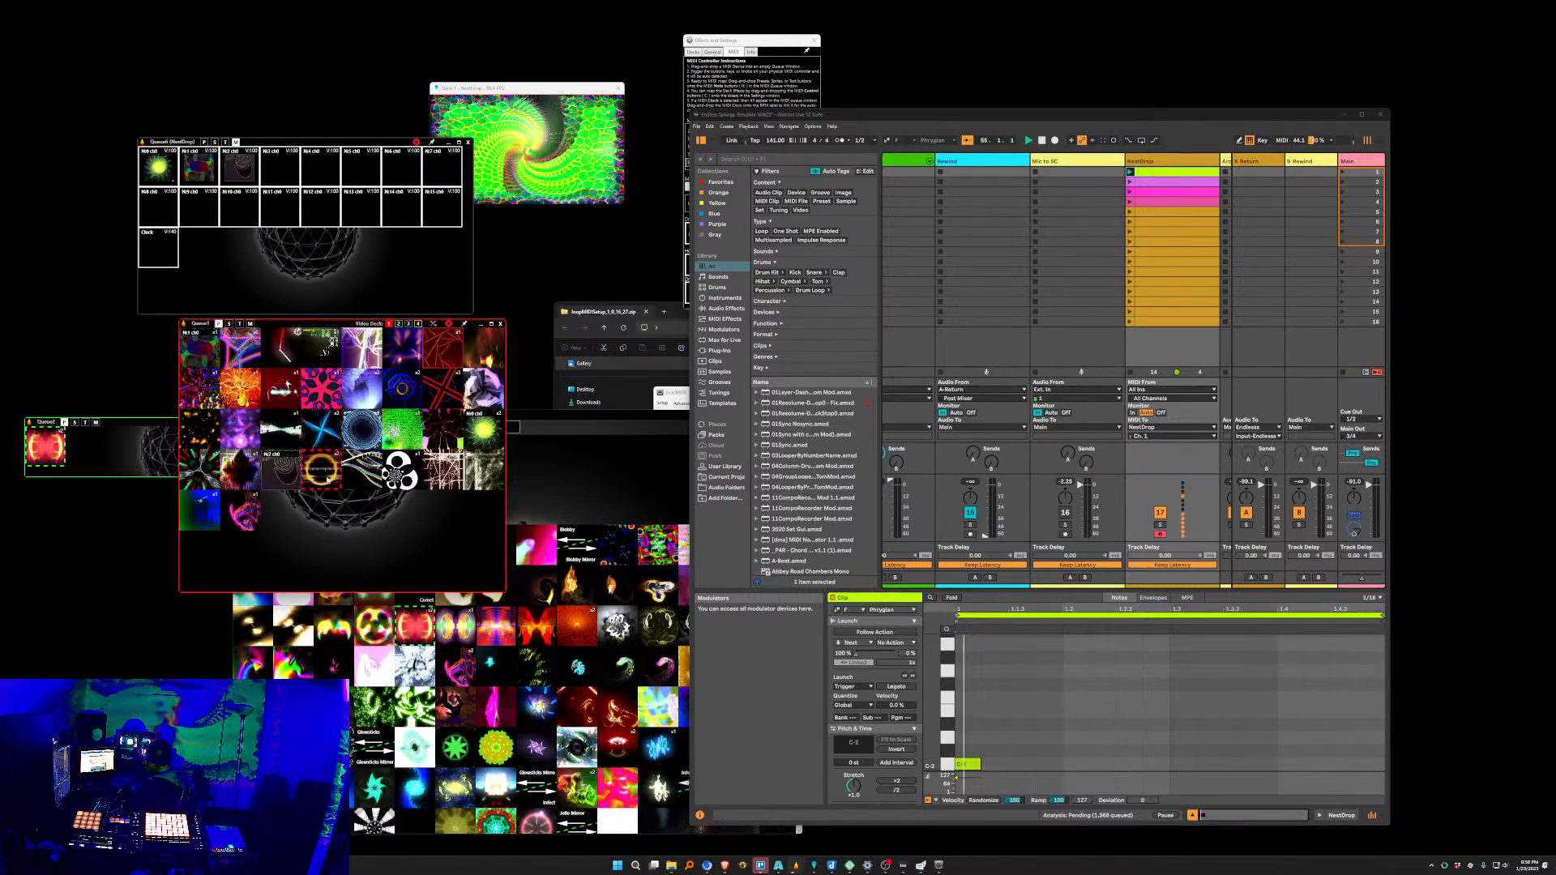
drag(322, 469, 279, 170)
drag(321, 430, 320, 168)
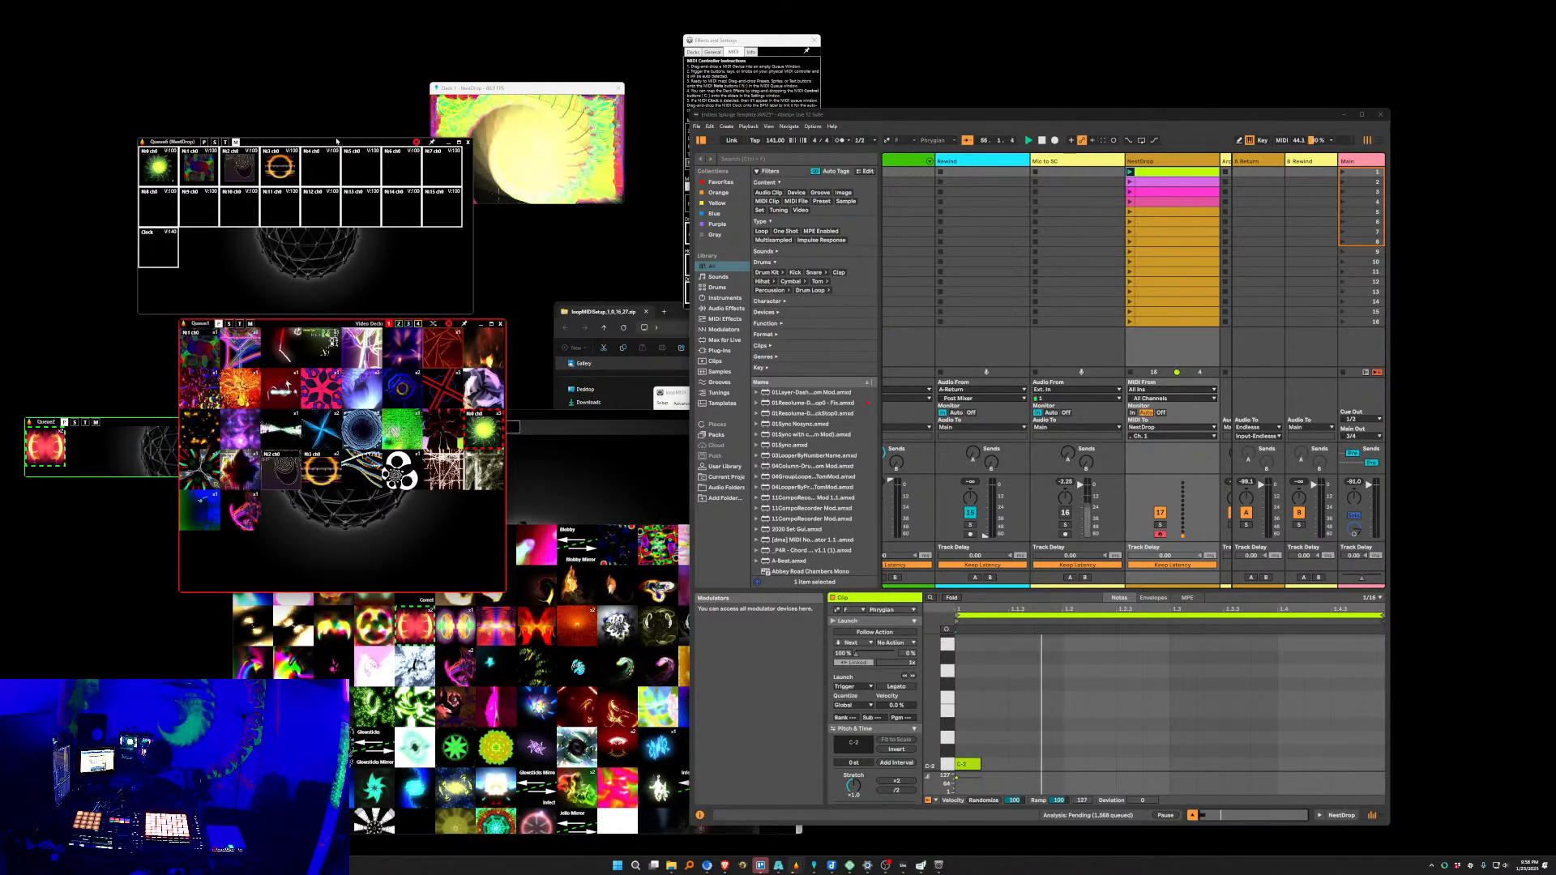
drag(362, 429, 355, 174)
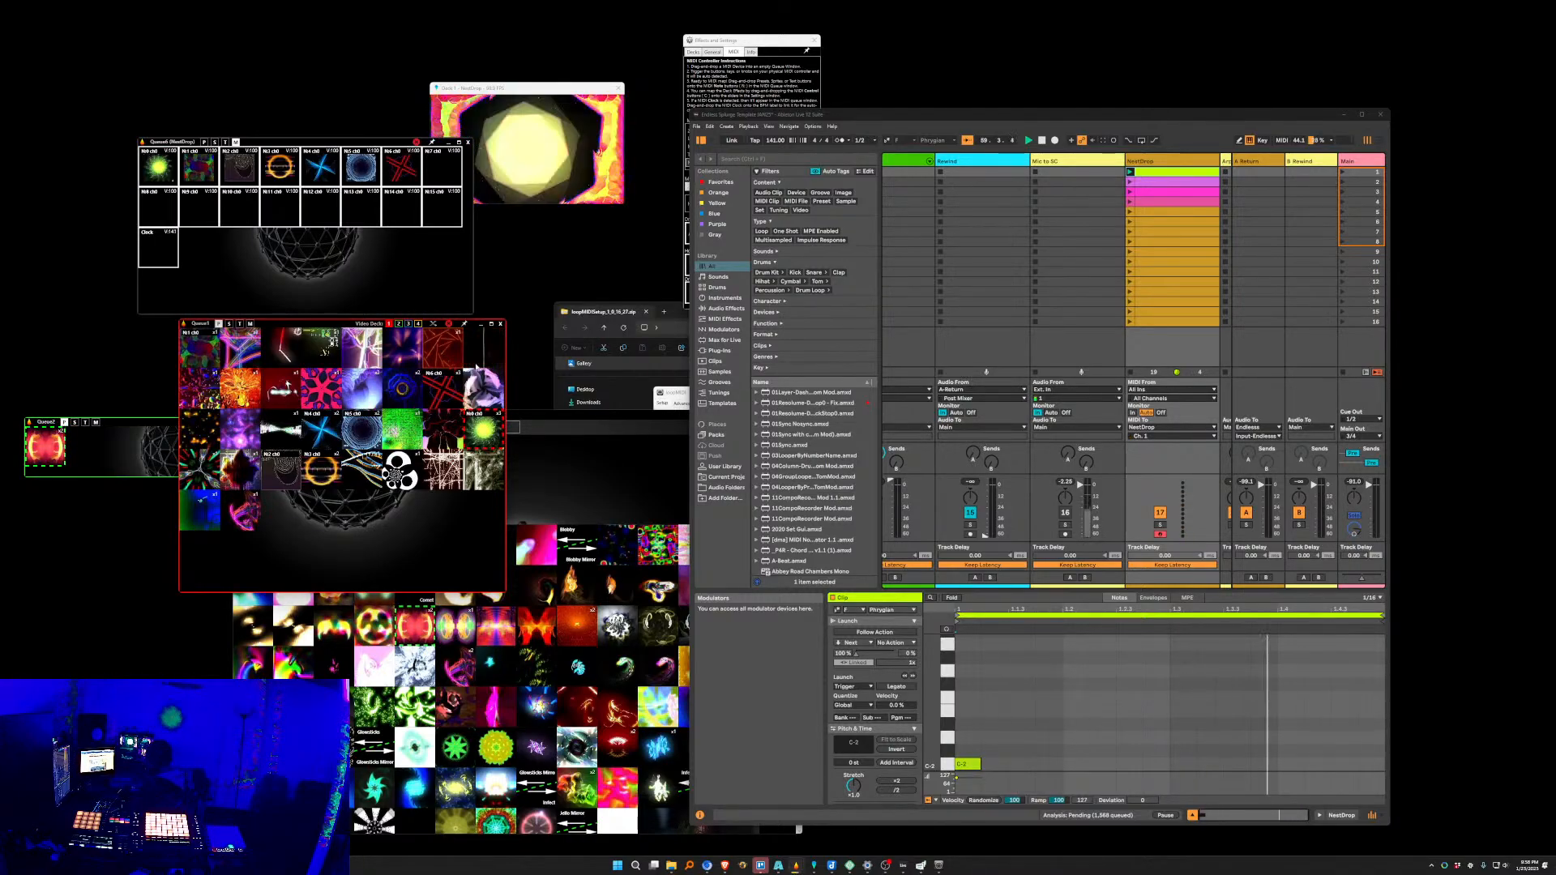
drag(450, 389, 428, 156)
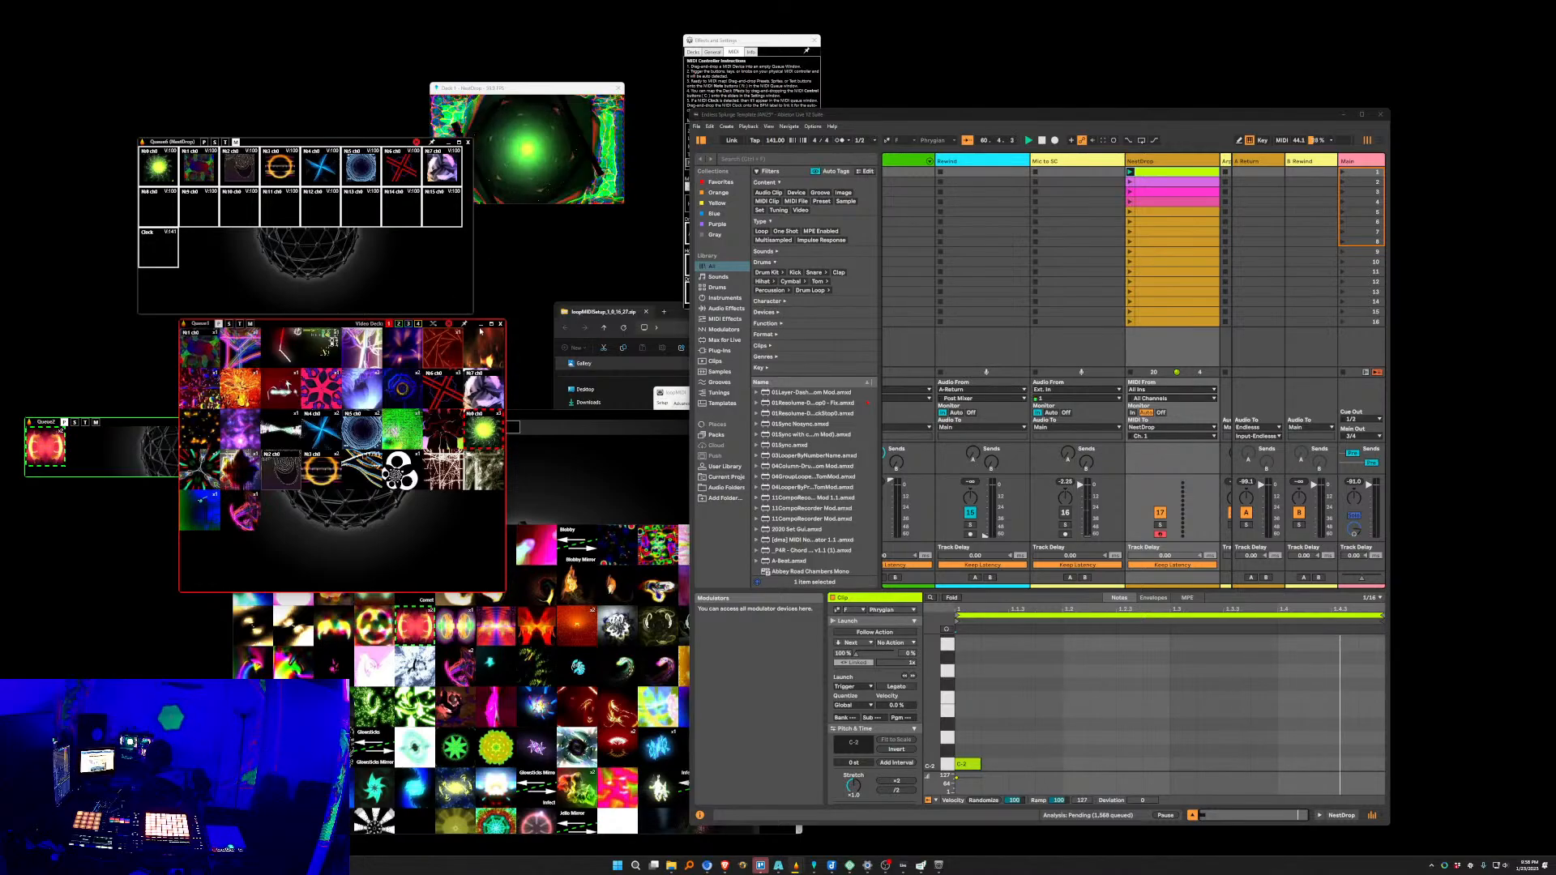
Place further Queue1 presets in the first five note slots of the MIDI queue's second row.
drag(483, 355, 158, 207)
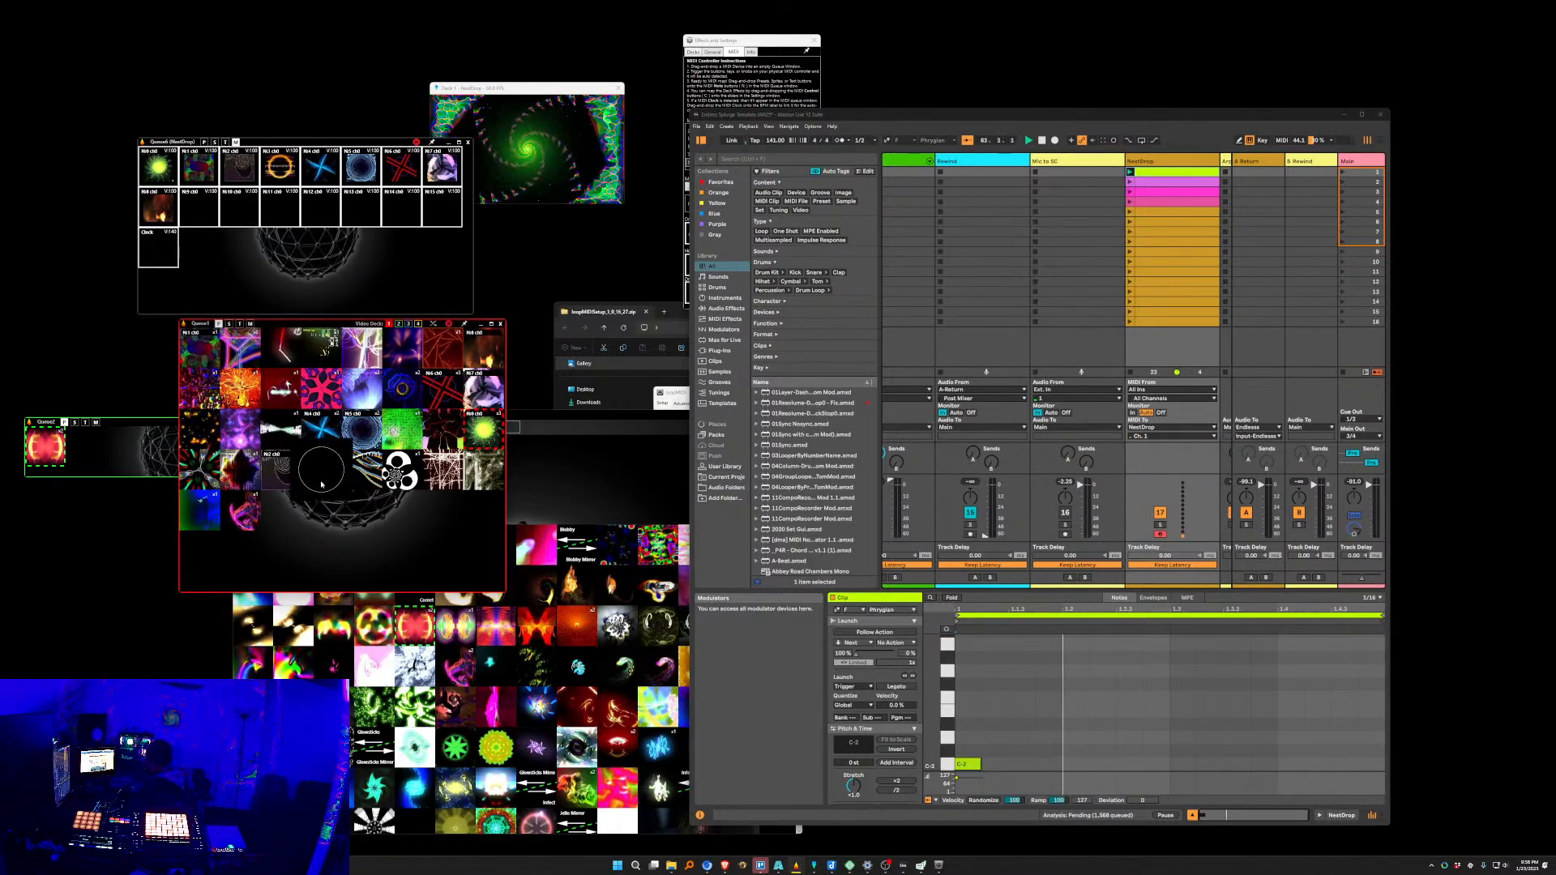
drag(321, 480, 209, 217)
mouse_move(406, 472)
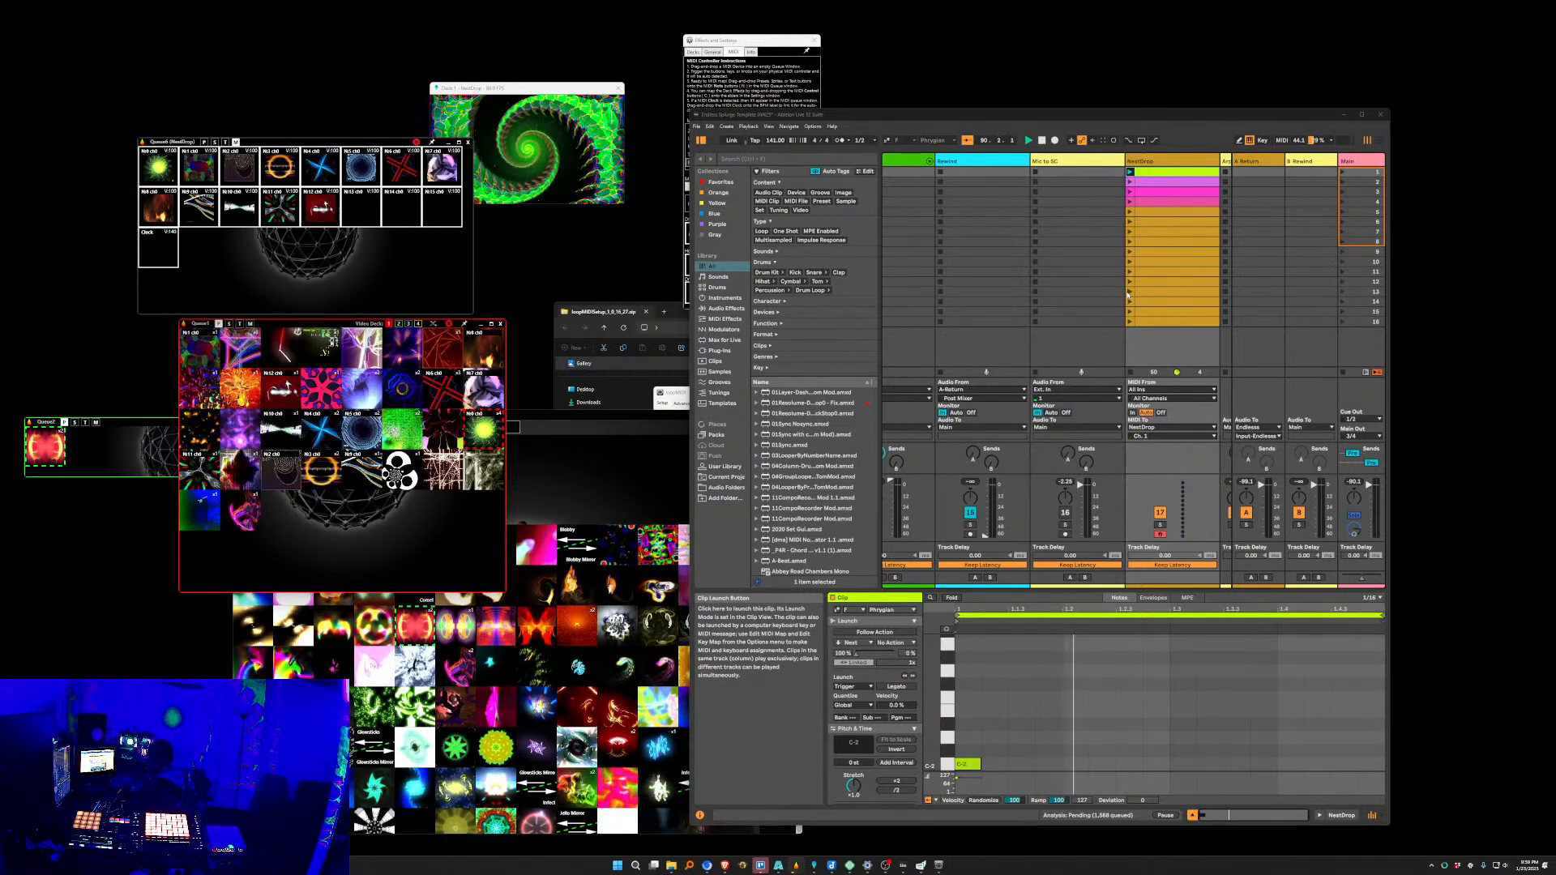
Rename the first four NestDrop clips 0, 1, 2 and 3 in order.
click(1150, 172)
key(ctrl+r)
text(0)
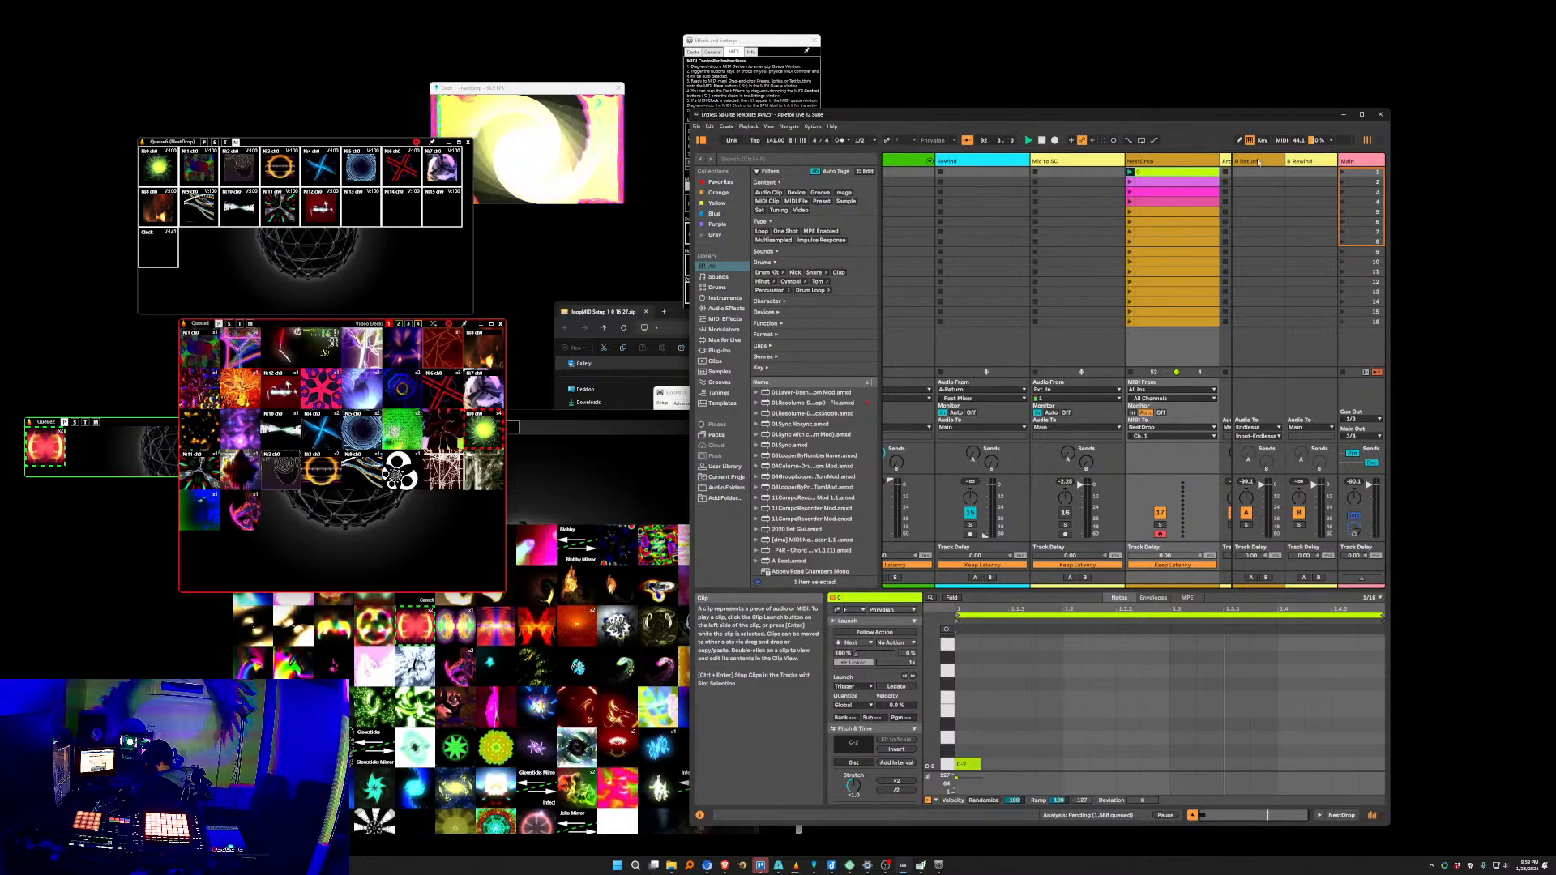
key(Tab)
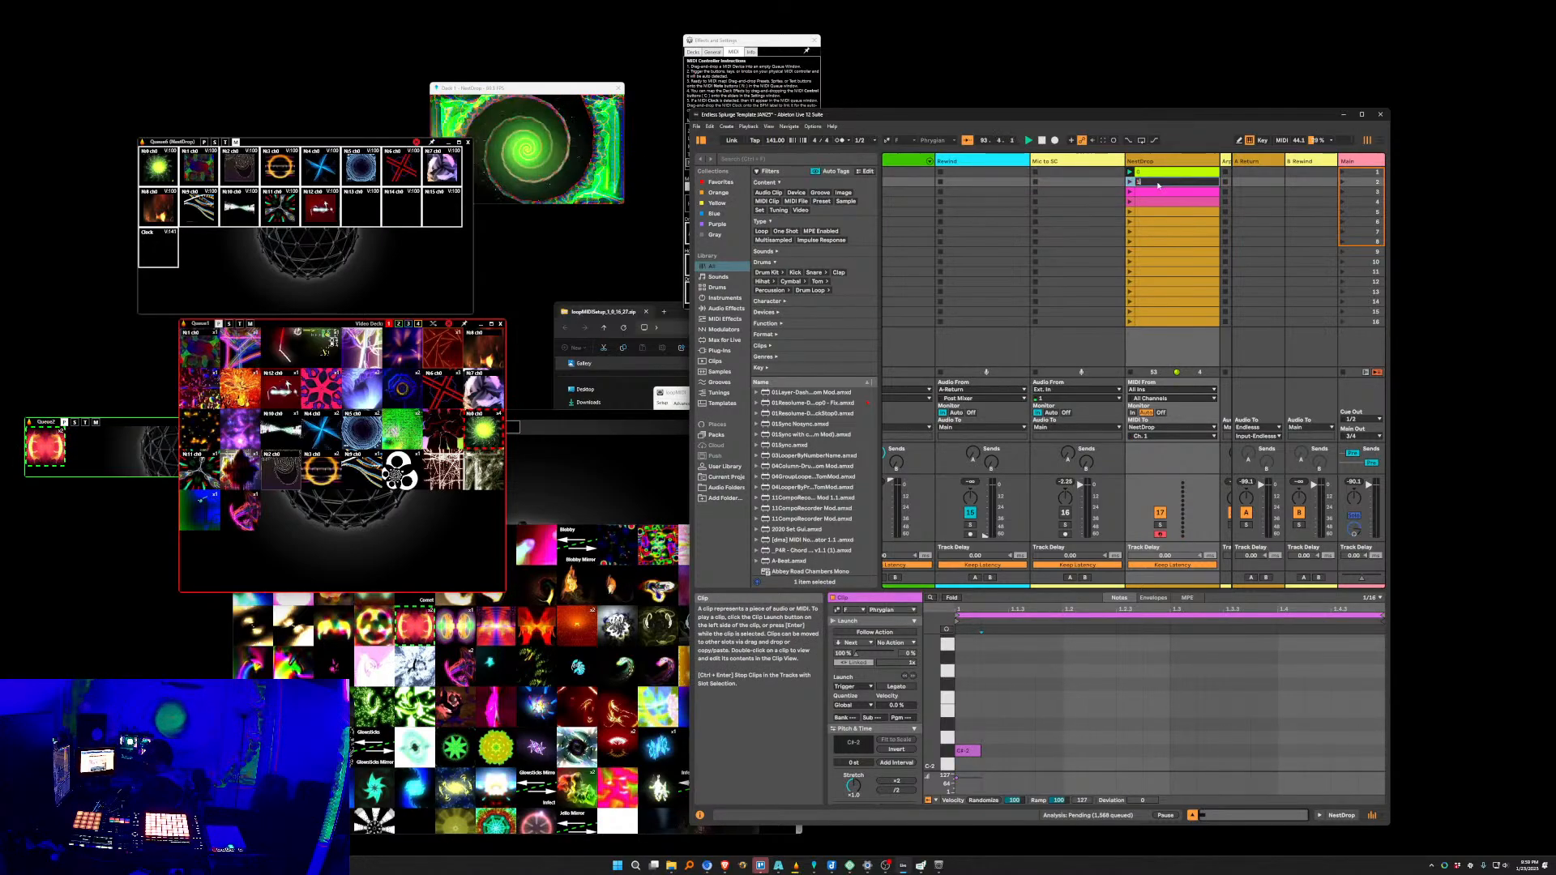
key(Tab)
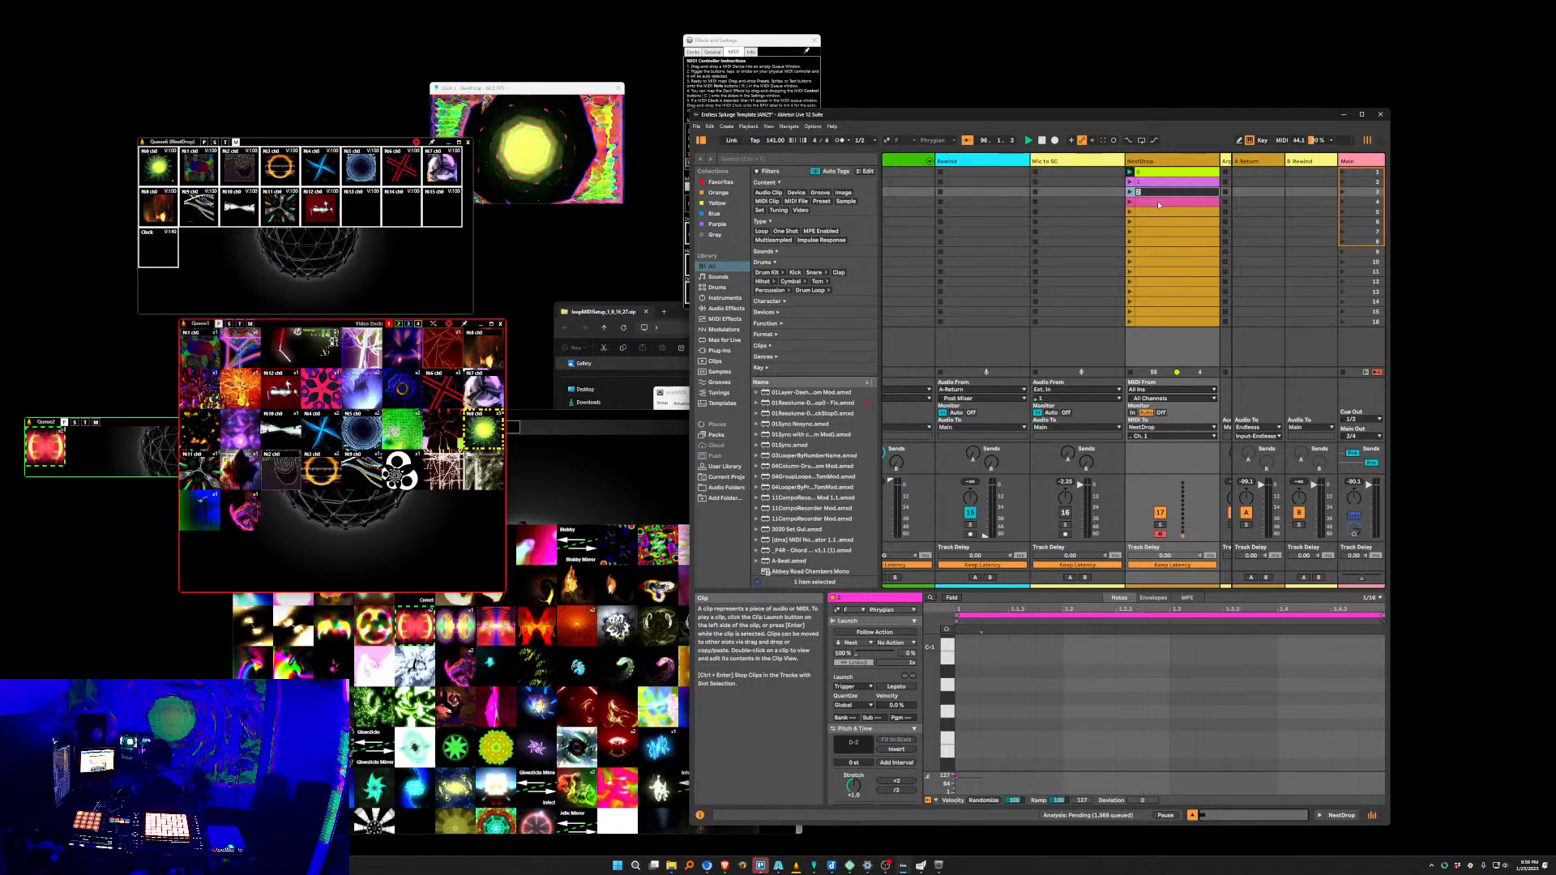
key(Tab)
text(3)
key(Return)
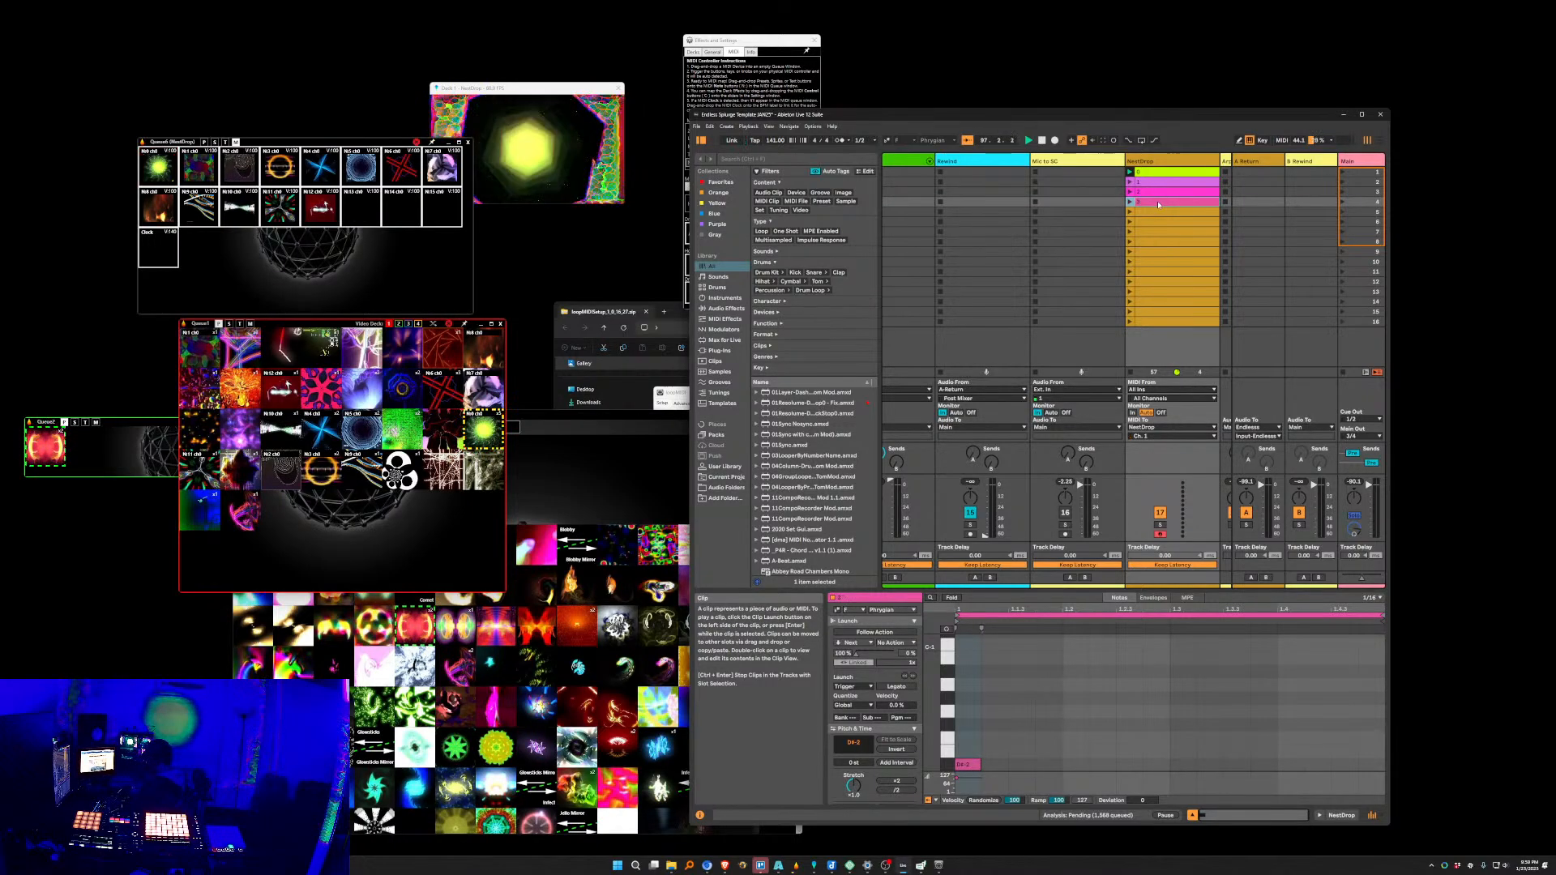
Rename the fifth, sixth and seventh NestDrop clips 4, 5 and 6 in order.
click(1143, 212)
key(ctrl+r)
text(4)
key(Return)
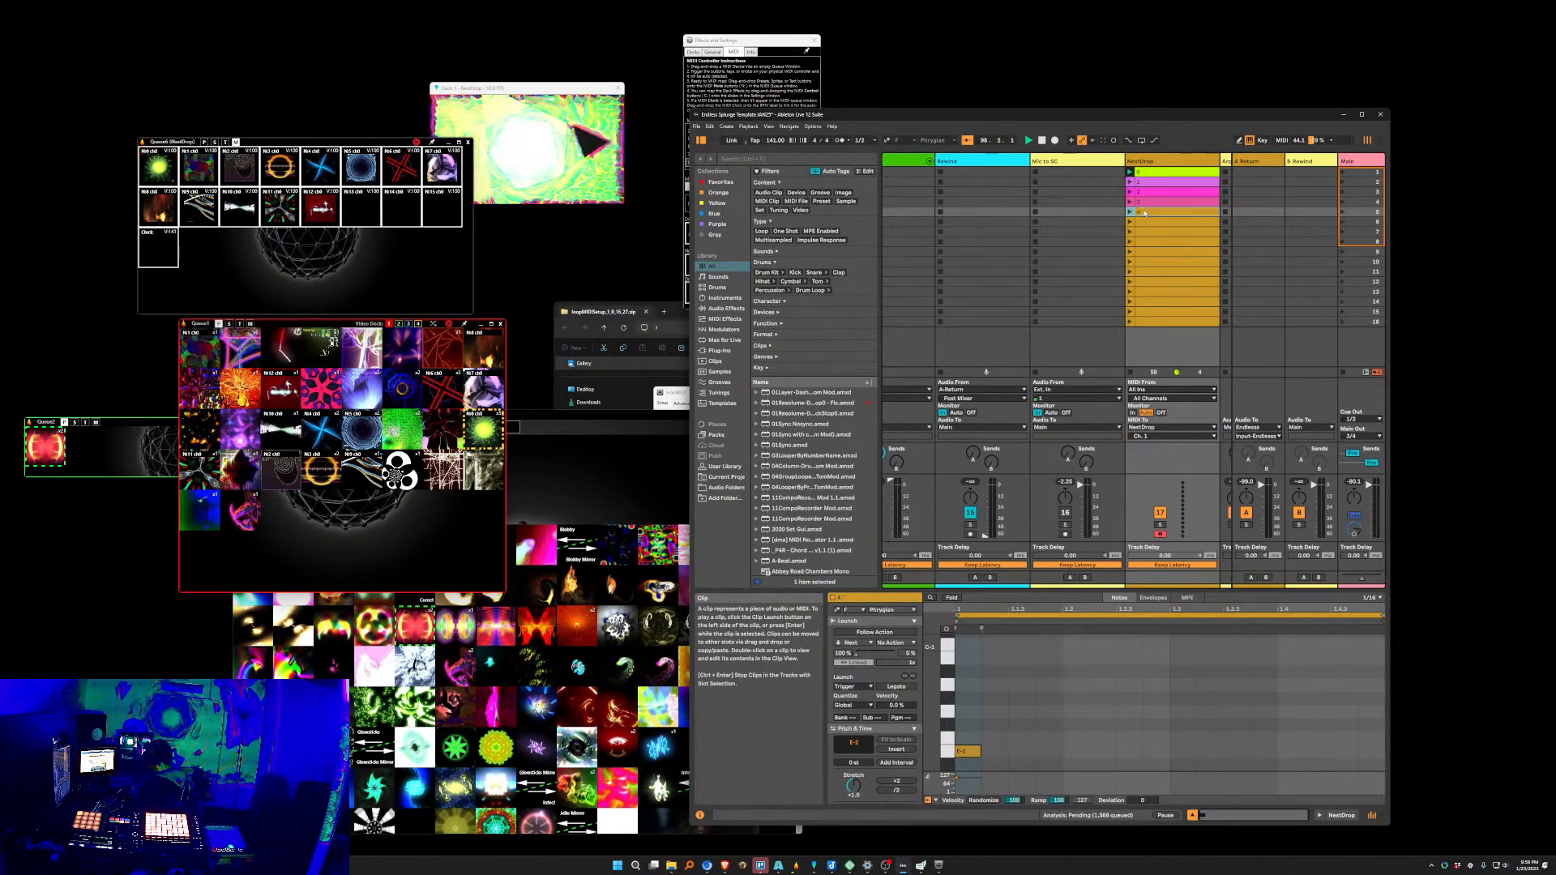
click(1150, 222)
key(ctrl+r)
text(5)
key(Return)
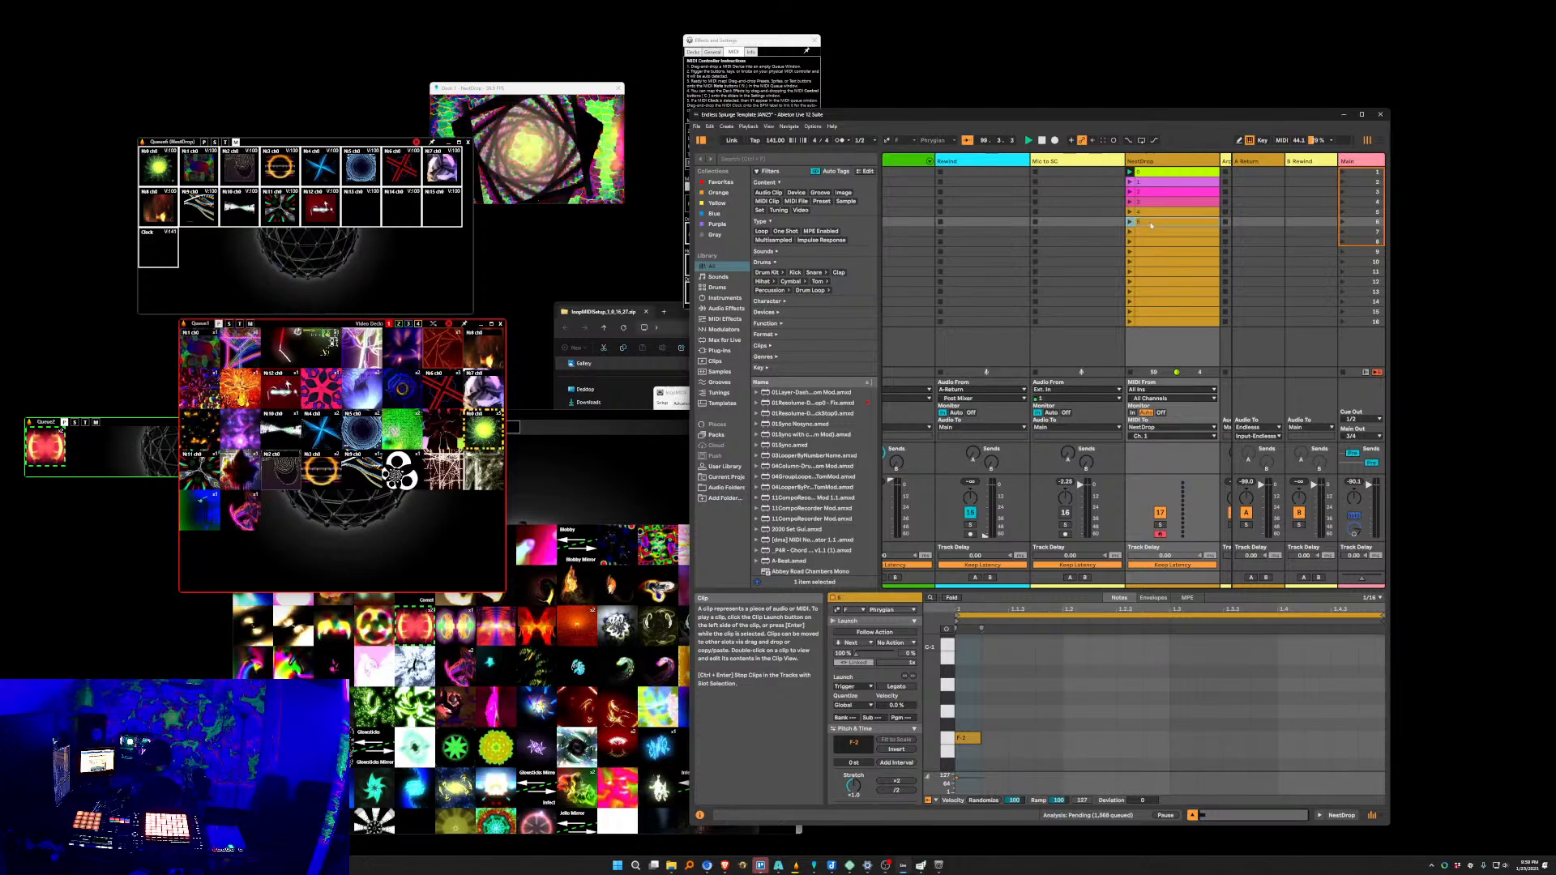
click(1162, 233)
key(ctrl+r)
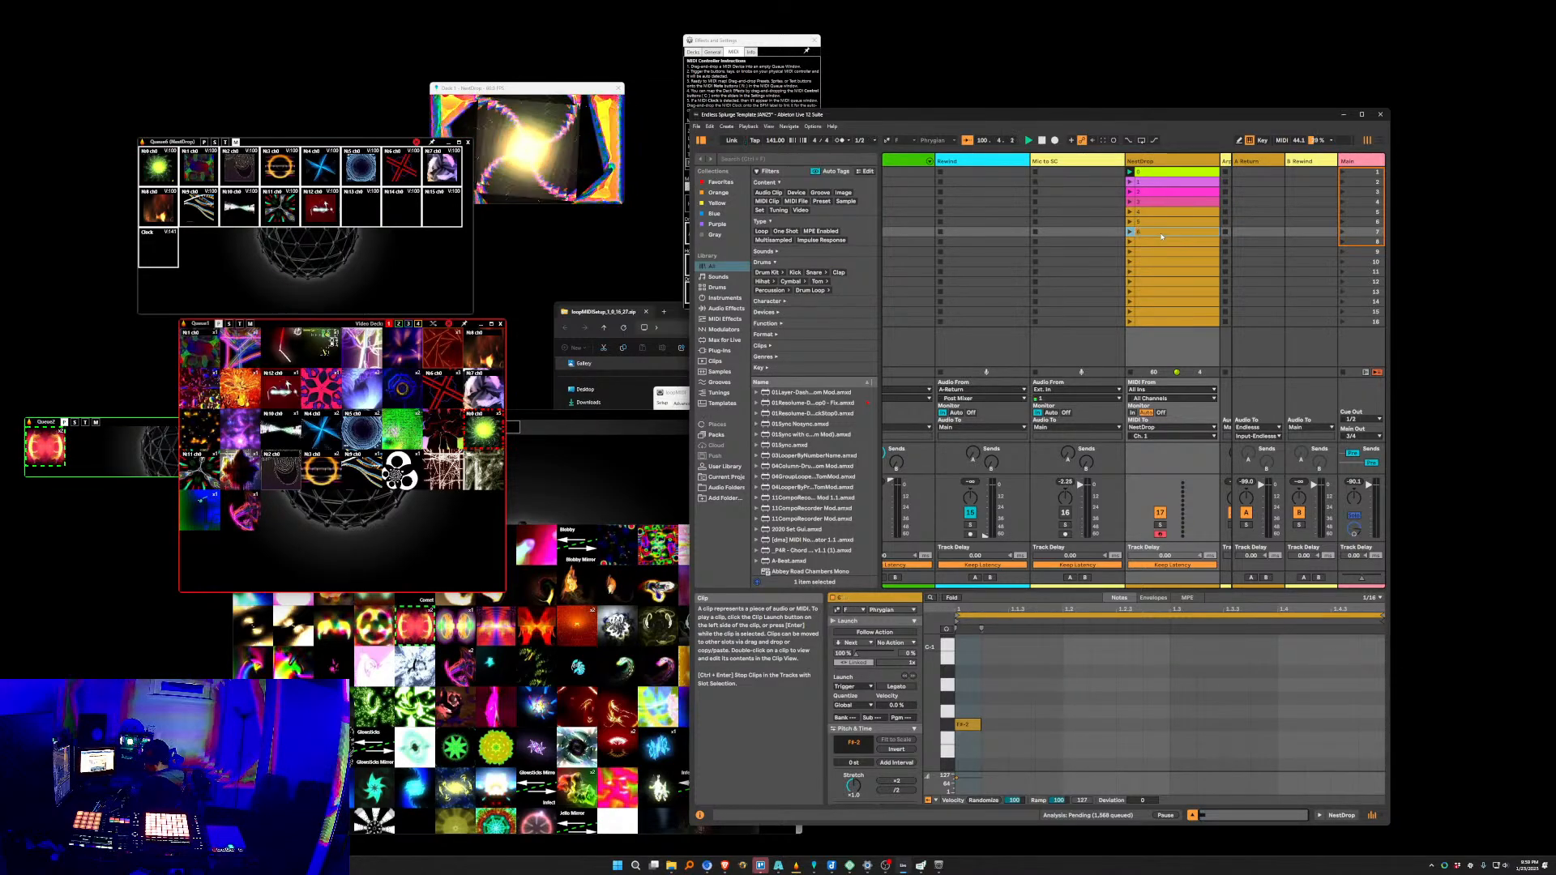
Rename the eighth, ninth and tenth NestDrop clips 7, 8 and 9 in order.
click(1157, 242)
key(ctrl+r)
text(7)
key(Return)
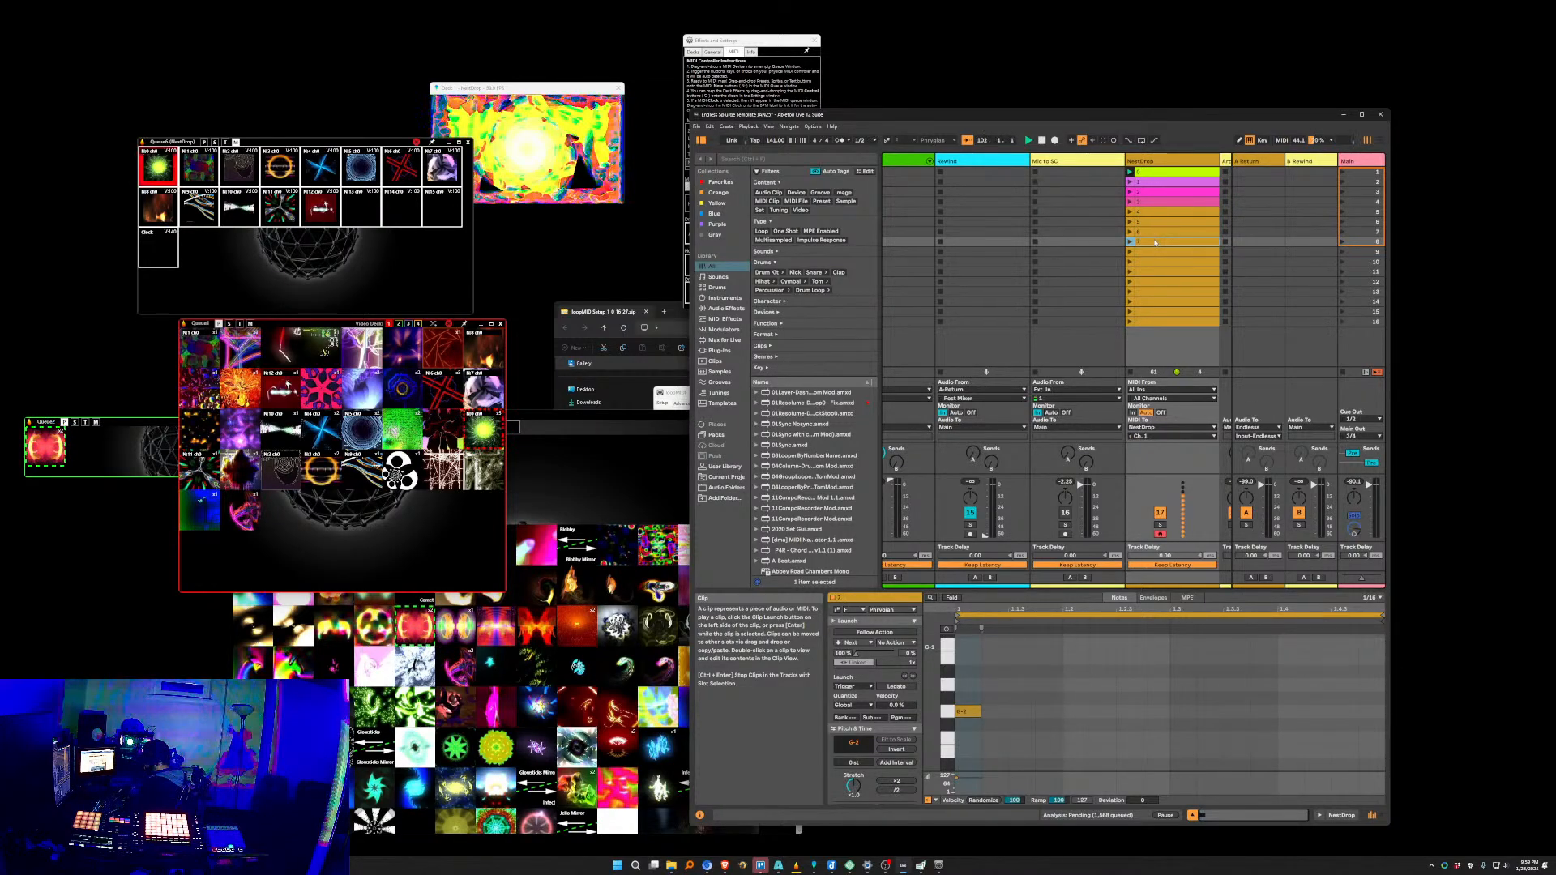
click(1169, 252)
key(ctrl+r)
text(8)
key(Return)
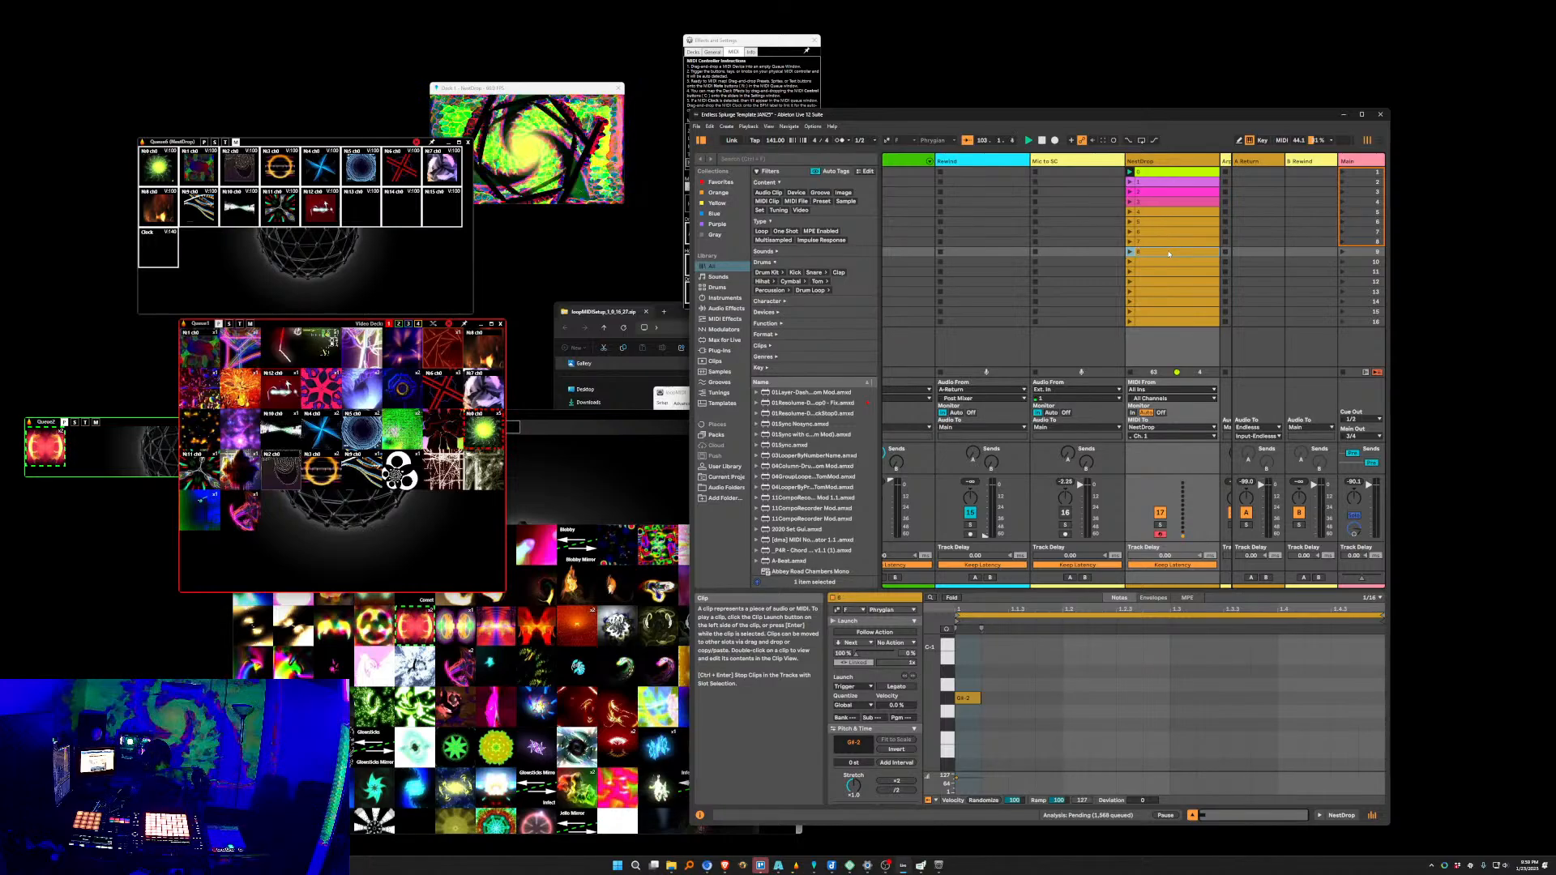
click(1180, 263)
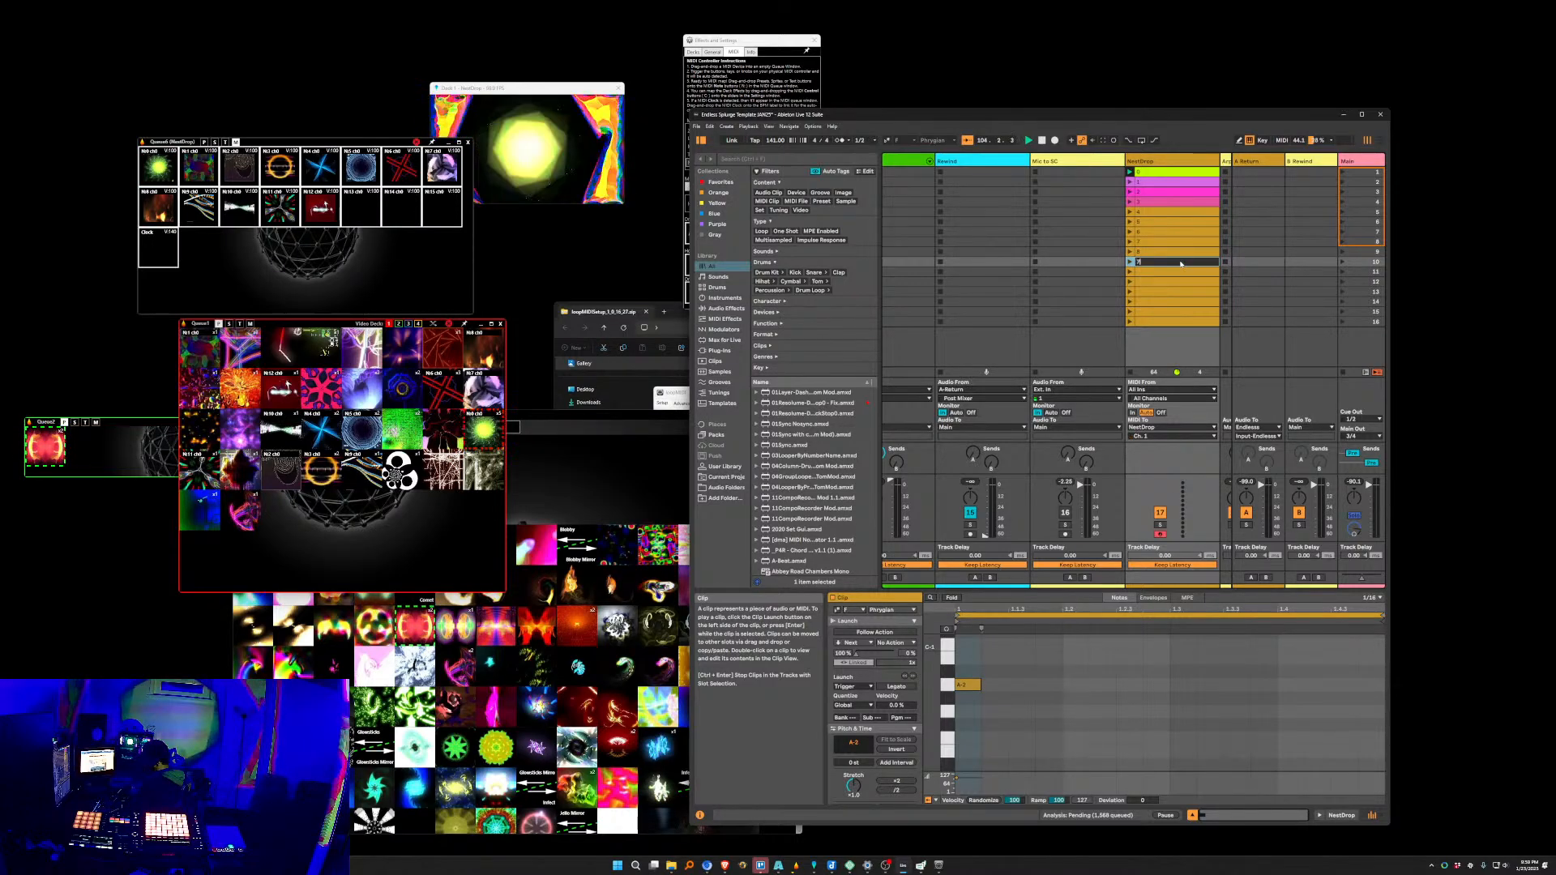
Rename the eleventh, twelfth and thirteenth NestDrop clips 10, 11 and 12 in order.
click(1176, 275)
key(ctrl+r)
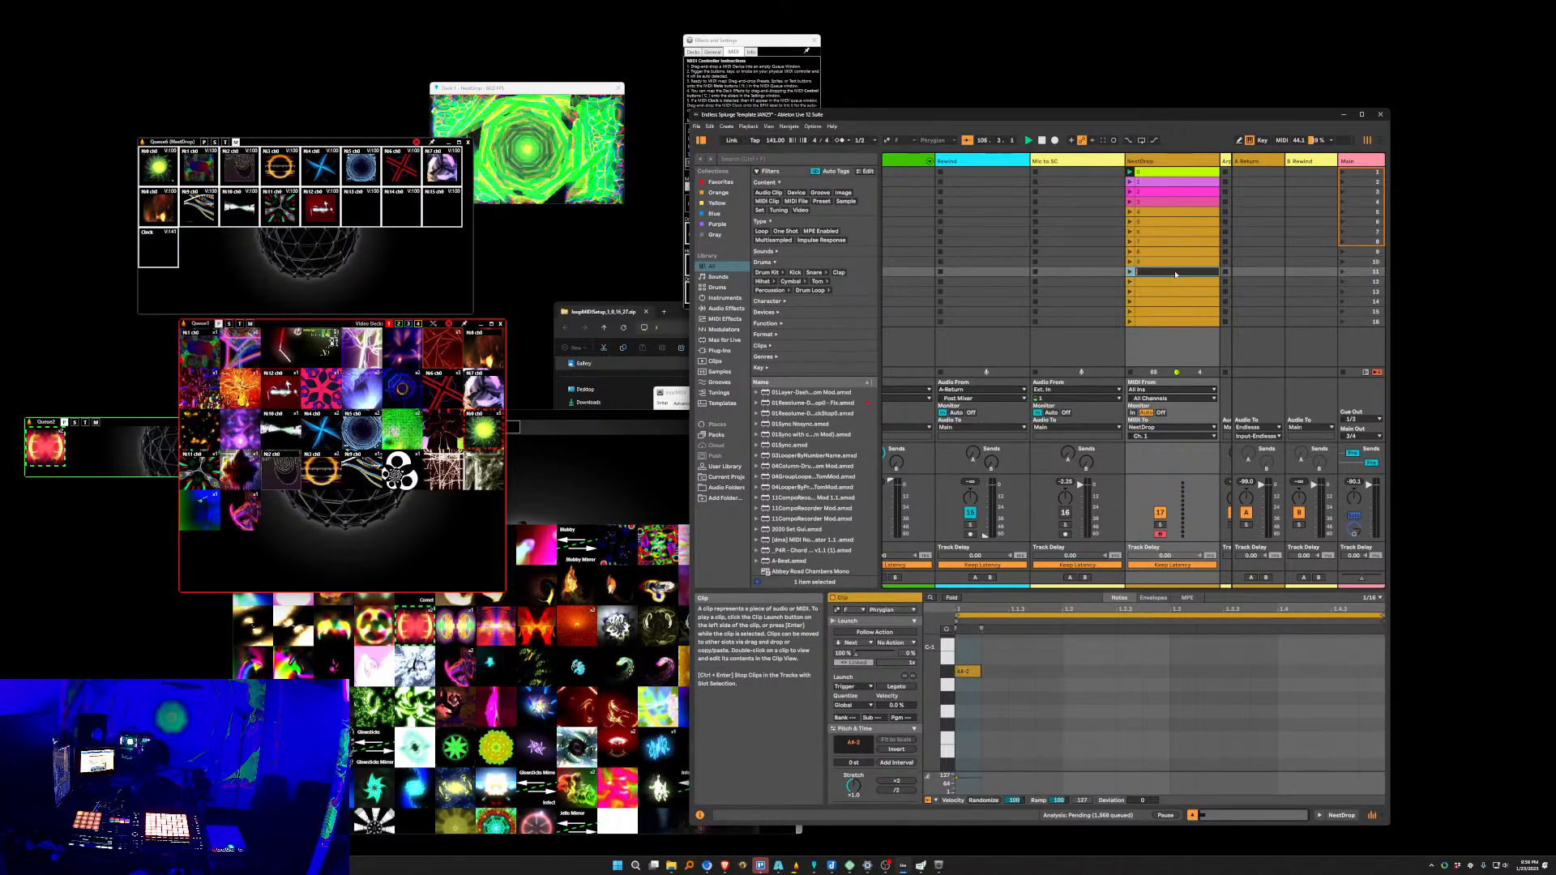
text(10)
click(1154, 282)
key(ctrl+r)
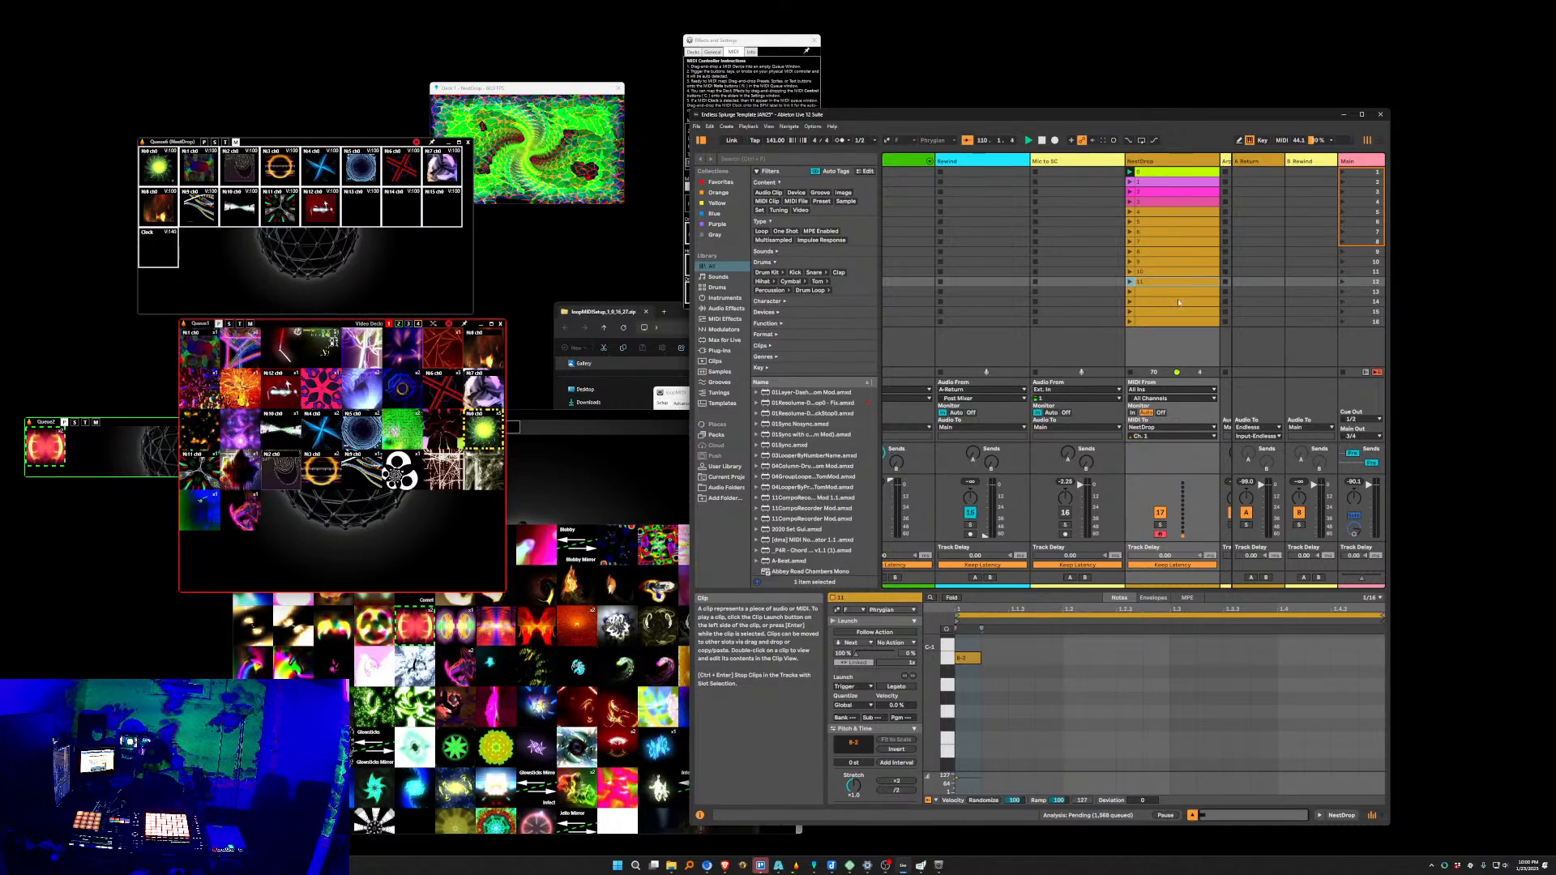
click(1169, 293)
key(ctrl+r)
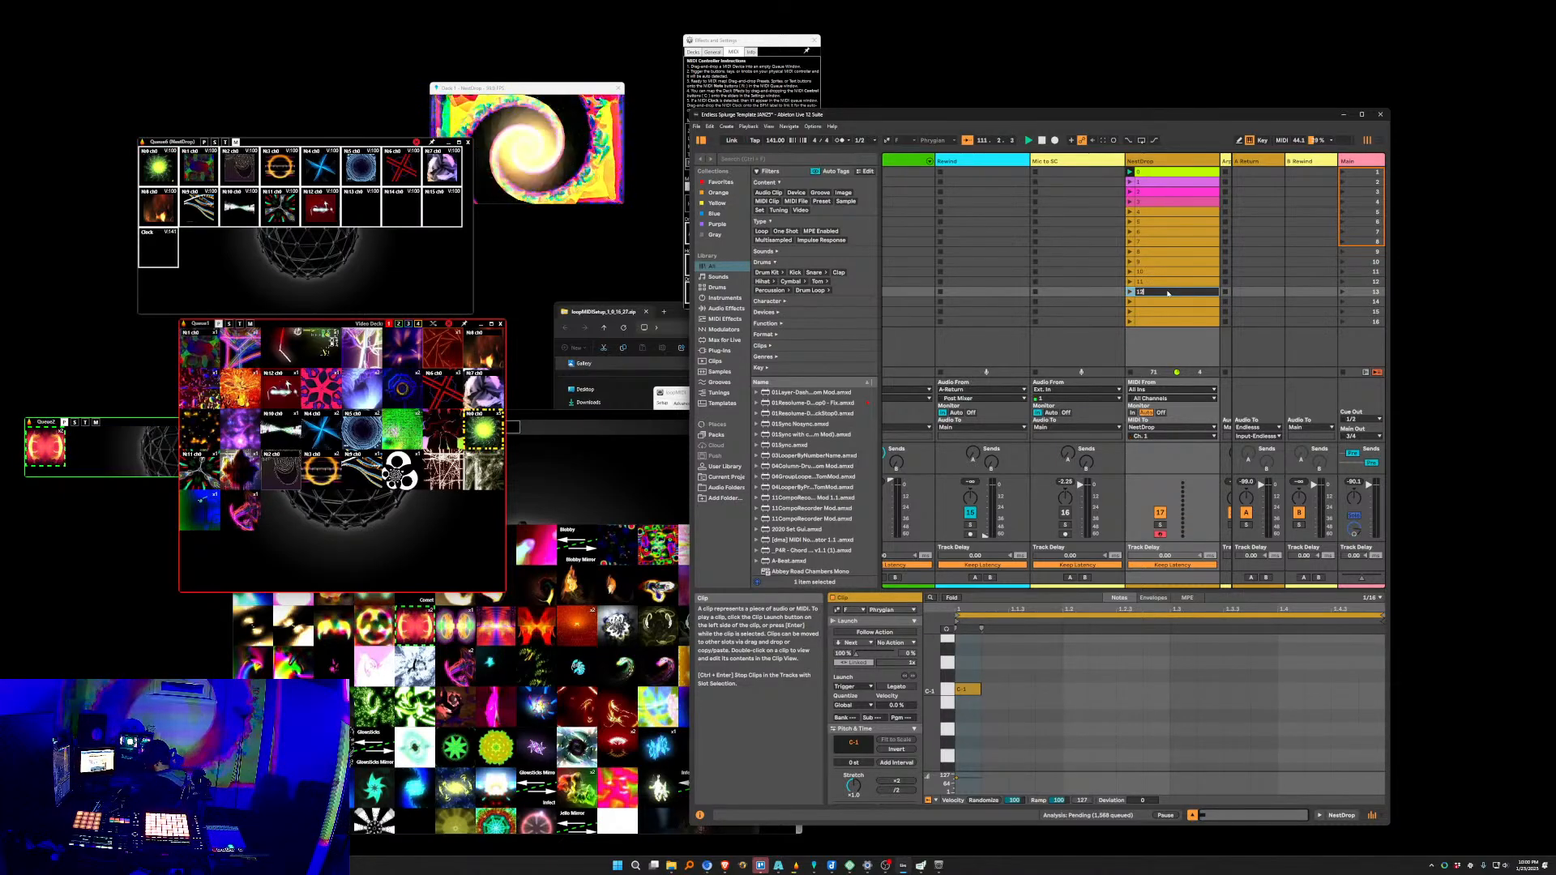
Rename the last three NestDrop clips 13, 14 and 15, and launch clips 12 and 7 to test them.
click(1178, 301)
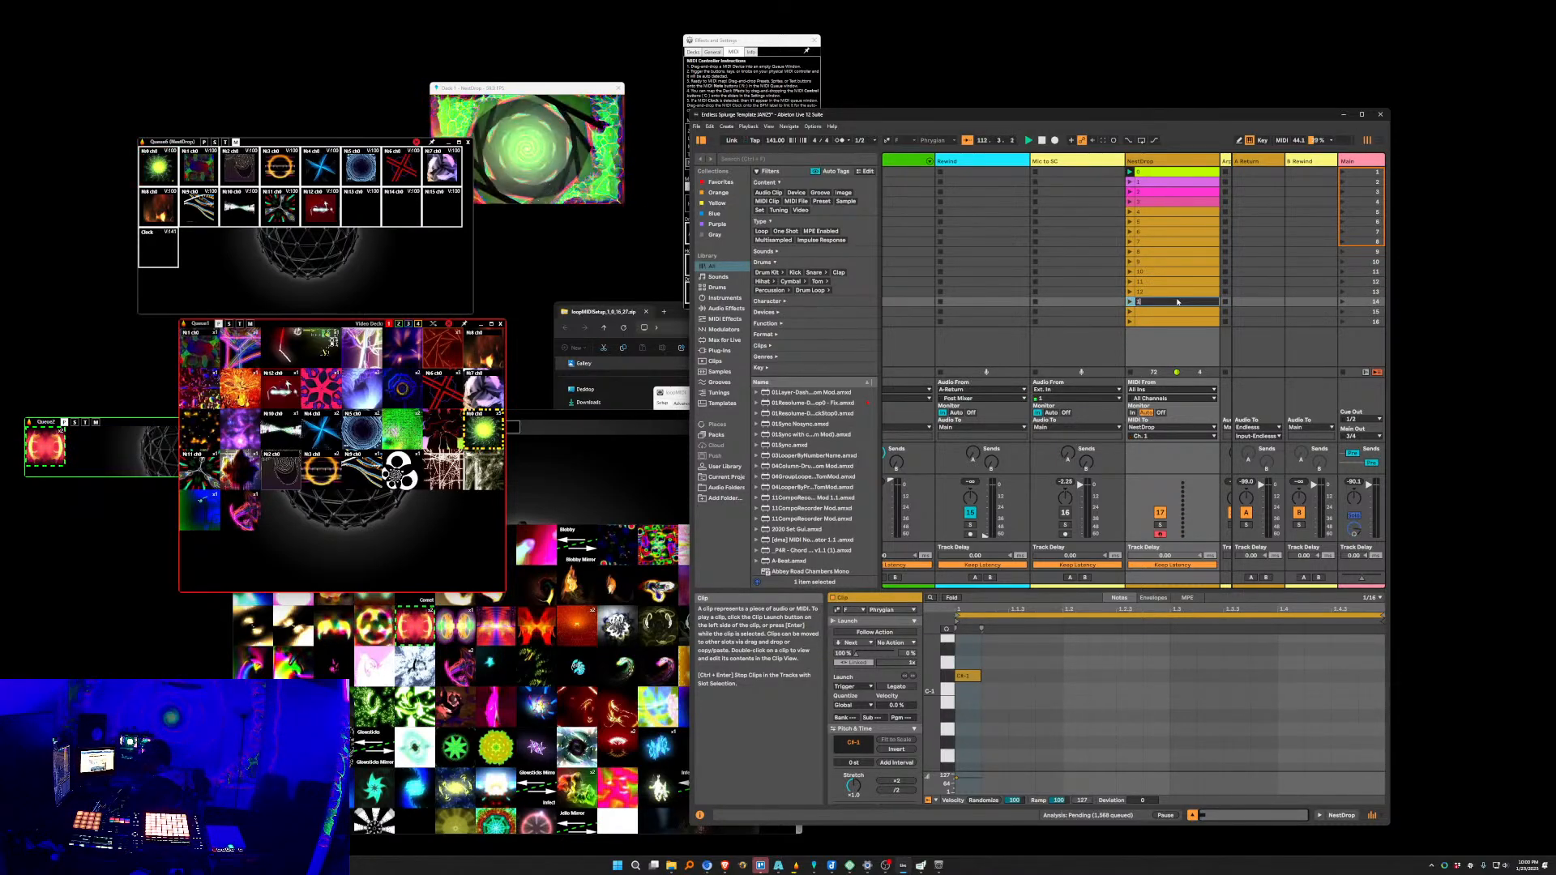
click(1170, 312)
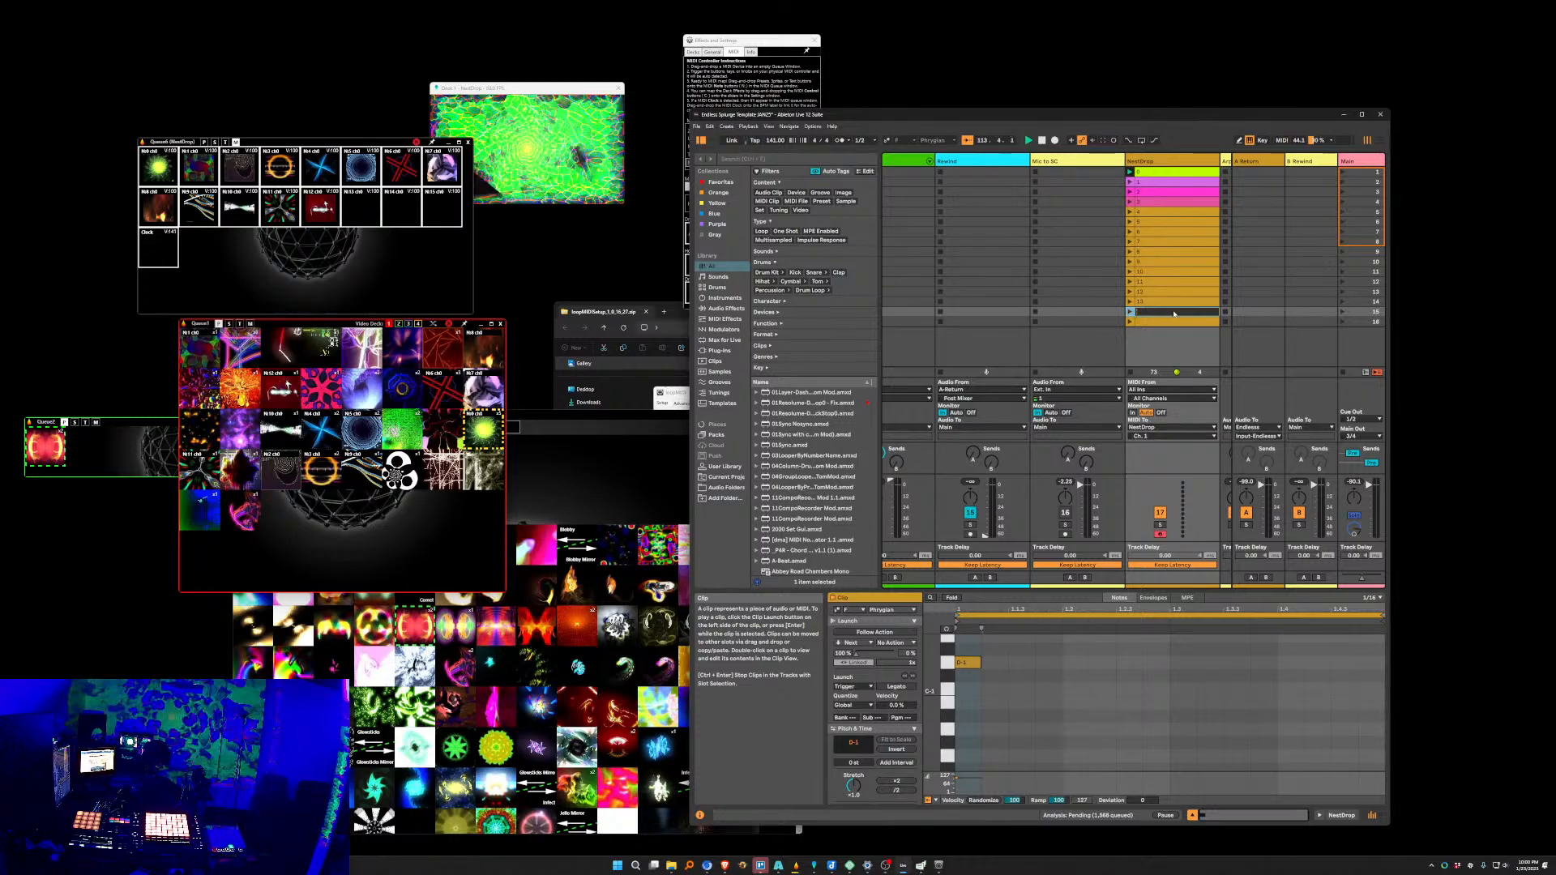
text(14)
key(Return)
click(1160, 322)
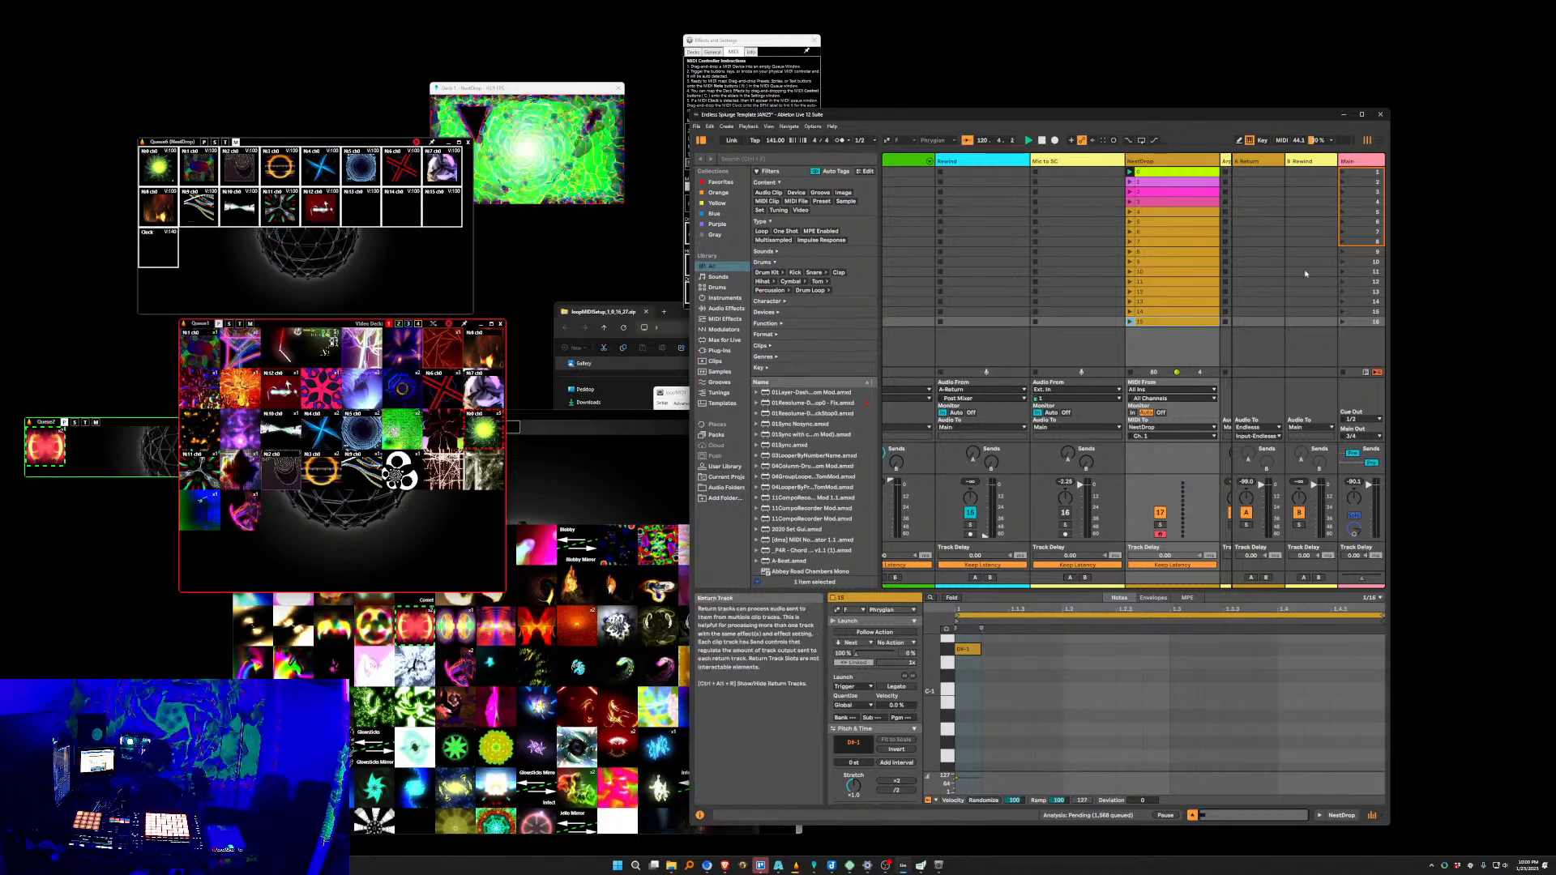
click(1131, 294)
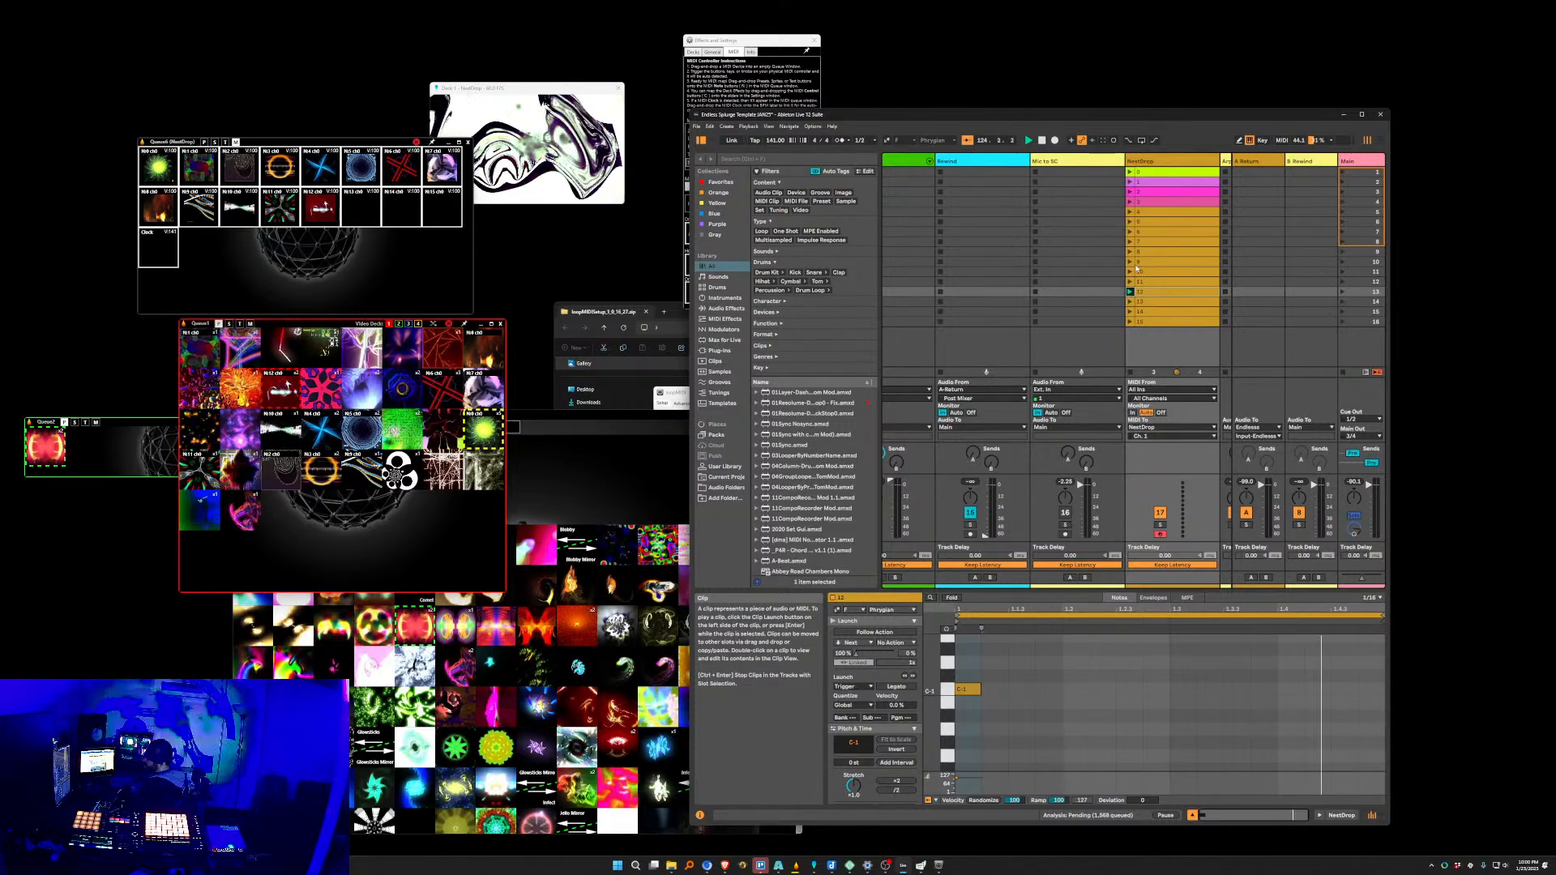
click(1130, 242)
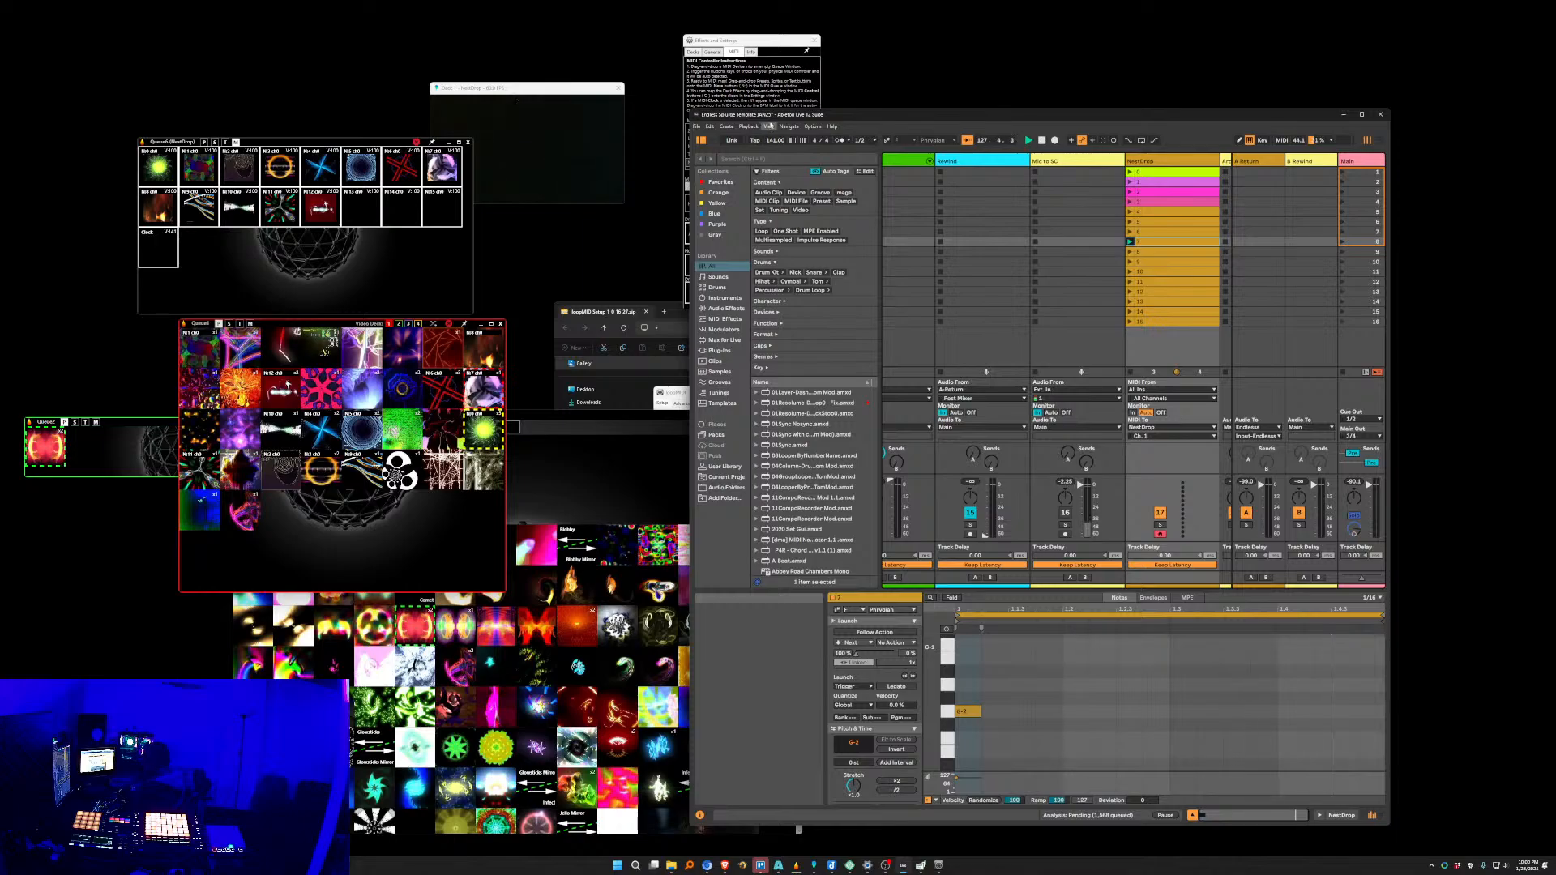
Narrow the Ableton window from its left edge and move Queue1, the main NestDrop window and the MIDI queue so they overlap less.
drag(692, 111, 833, 116)
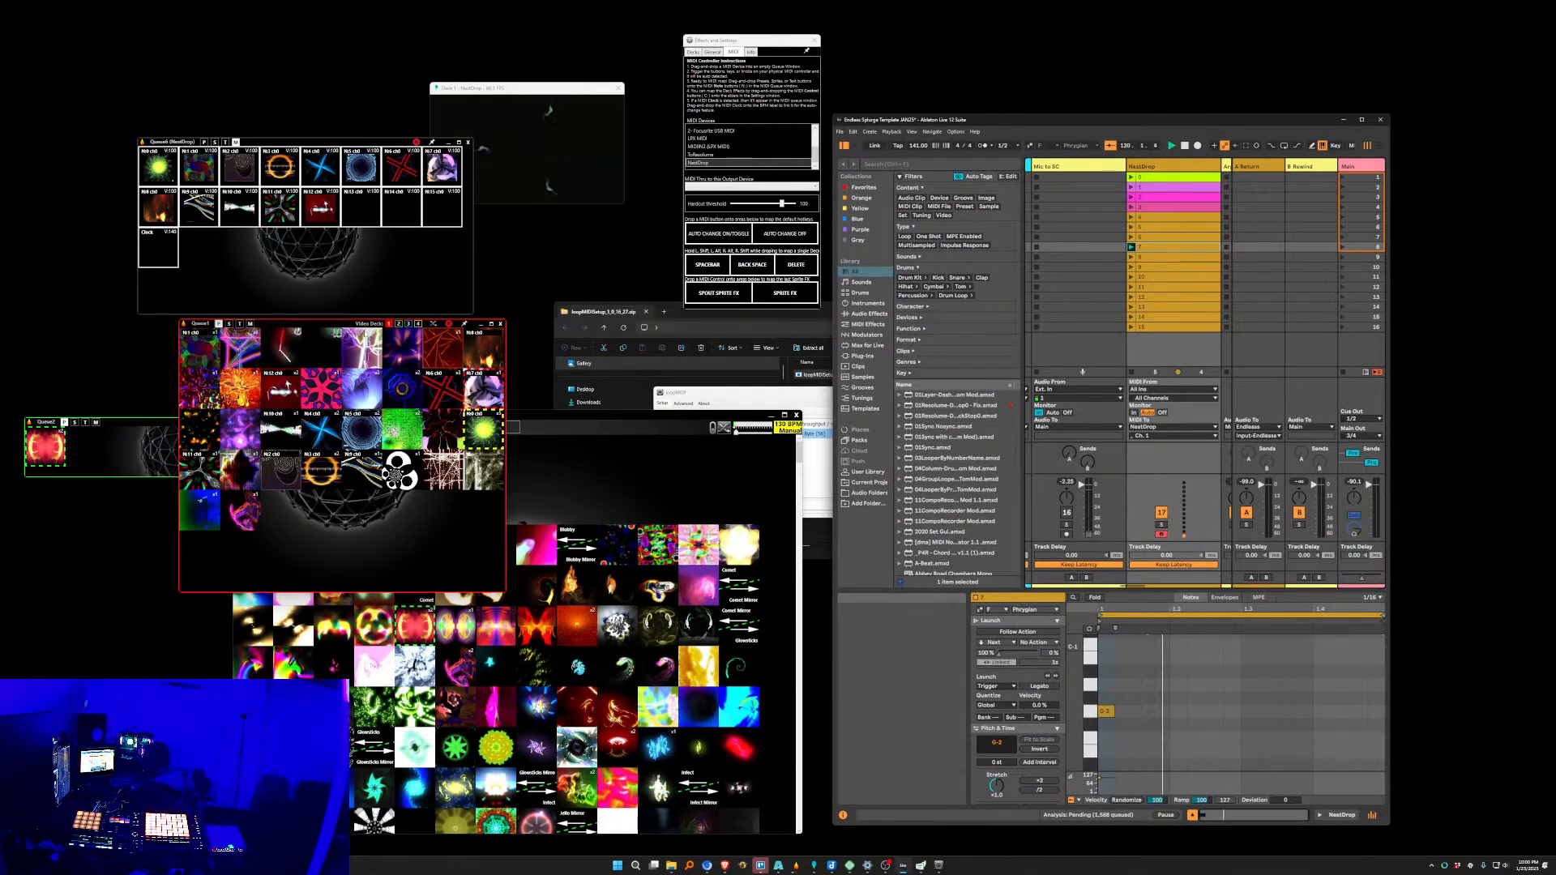
drag(330, 321, 214, 248)
drag(356, 418, 358, 397)
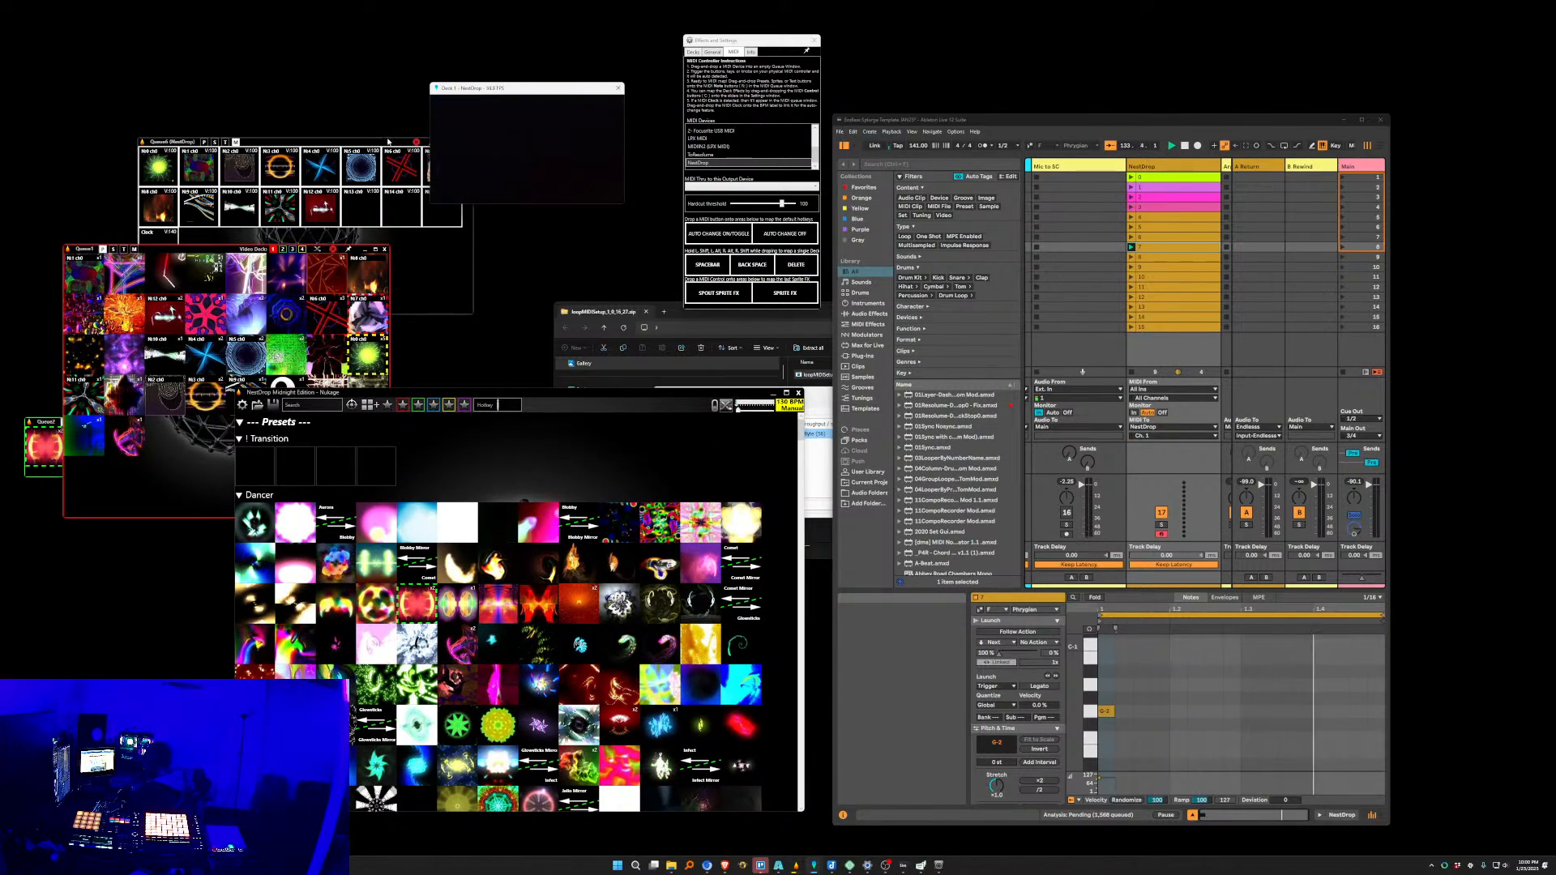
drag(367, 142, 348, 106)
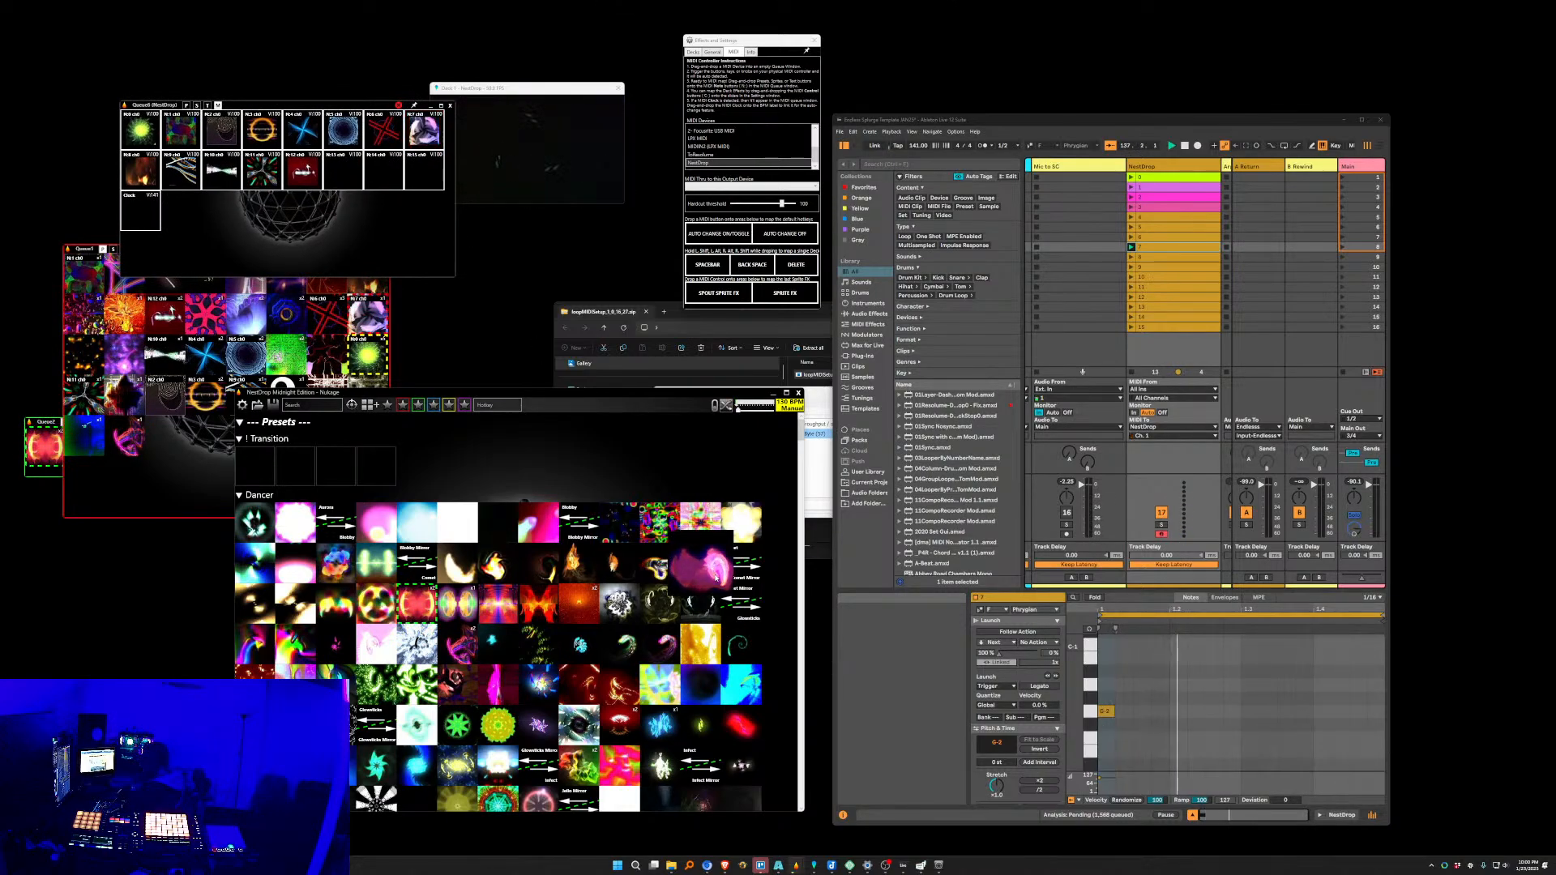
Fill the MIDI queue's last three slots with a pink Dancer library preset and two Queue1 presets, launching clip 13 to test its slot.
click(336, 170)
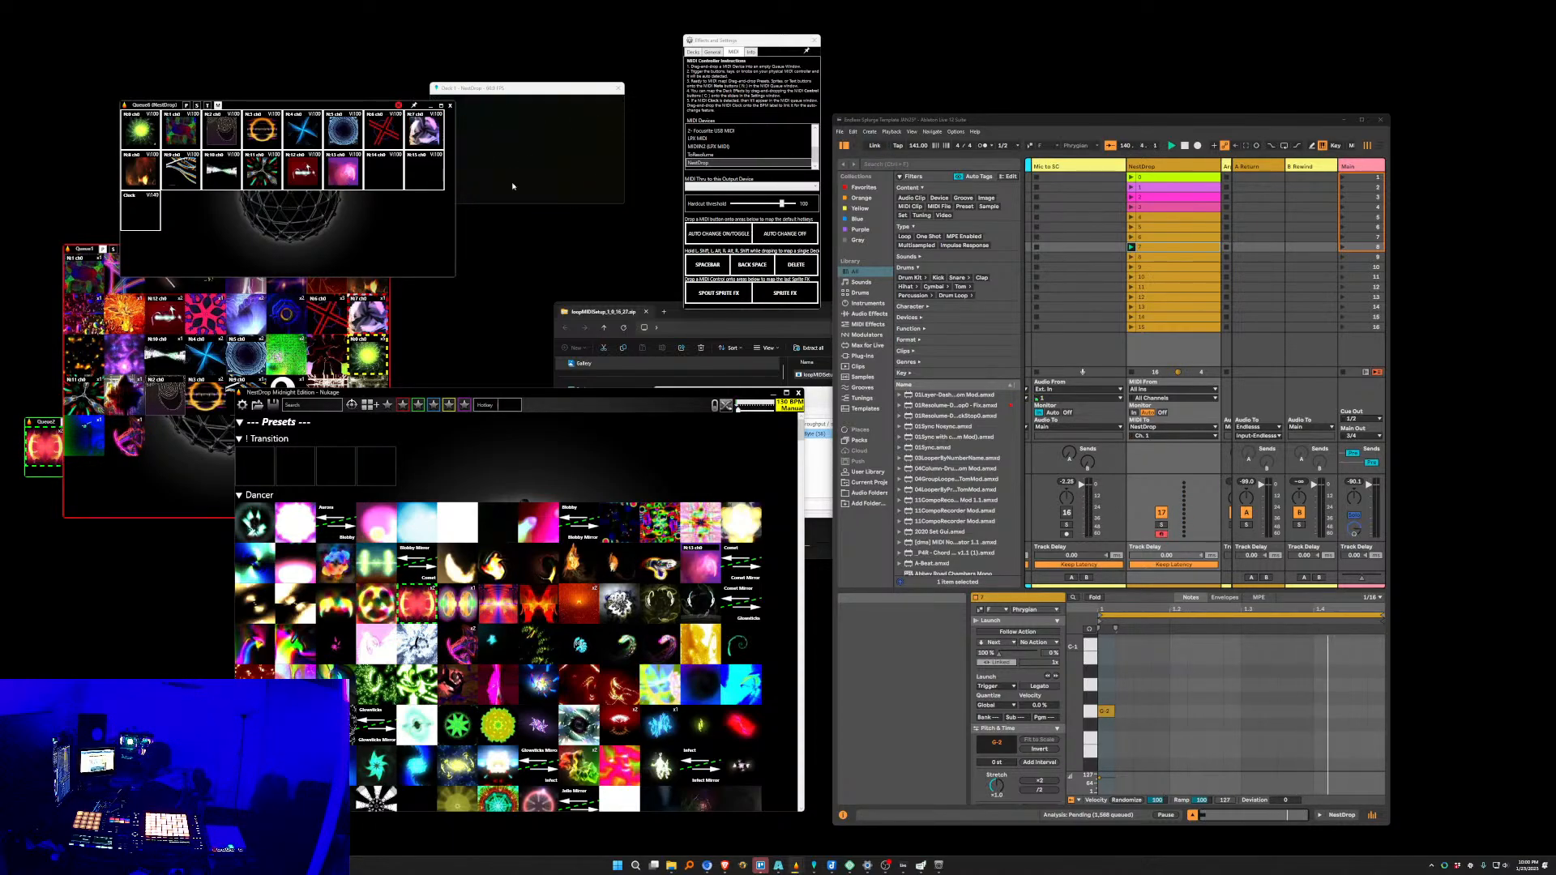
click(1132, 307)
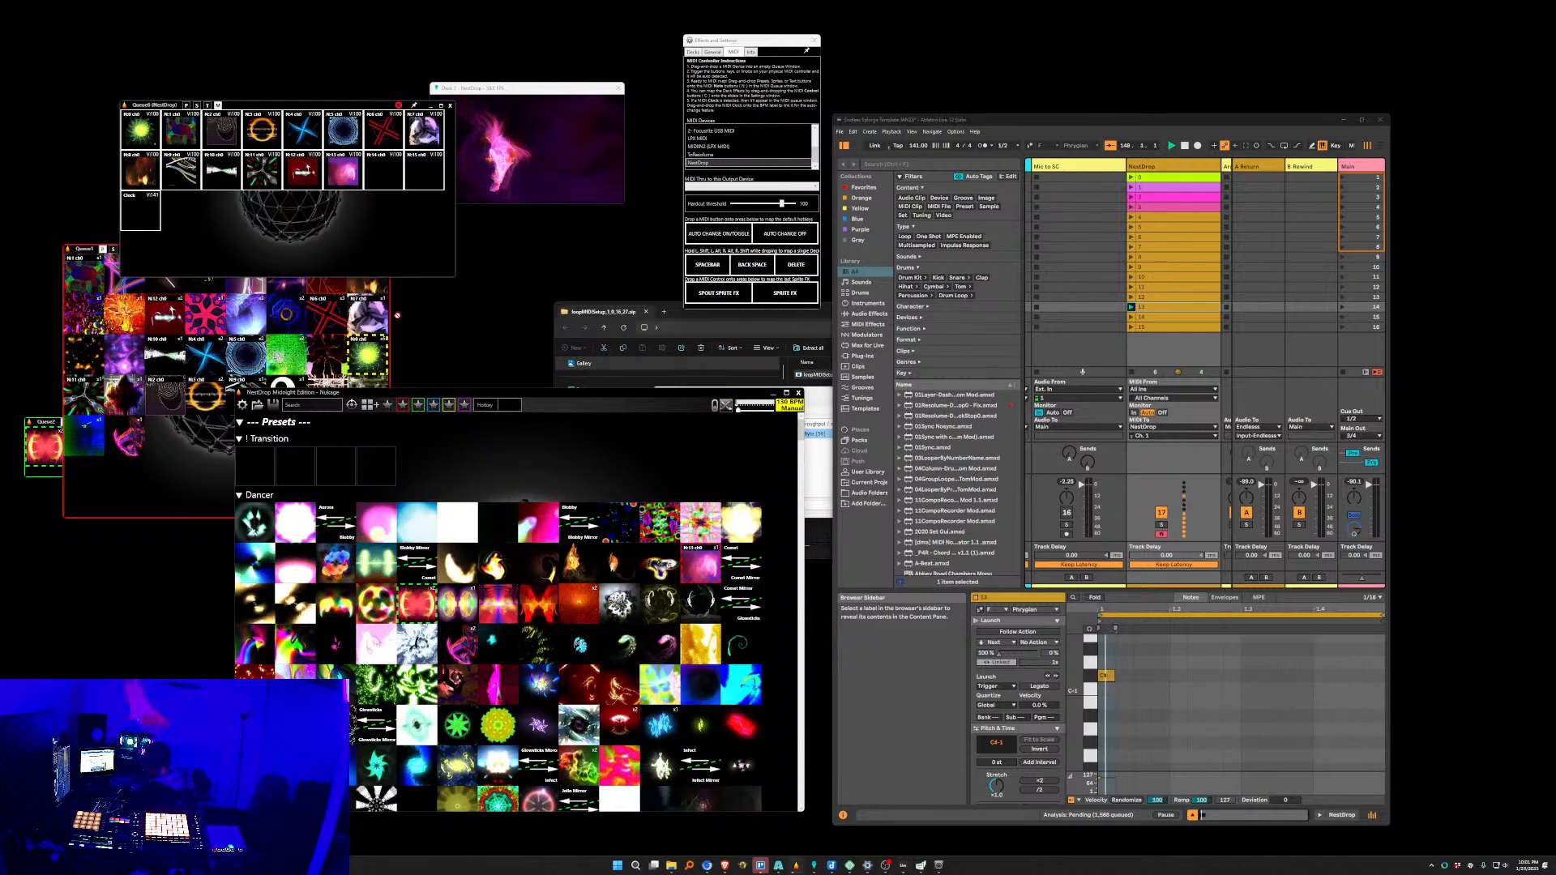
drag(327, 357, 383, 170)
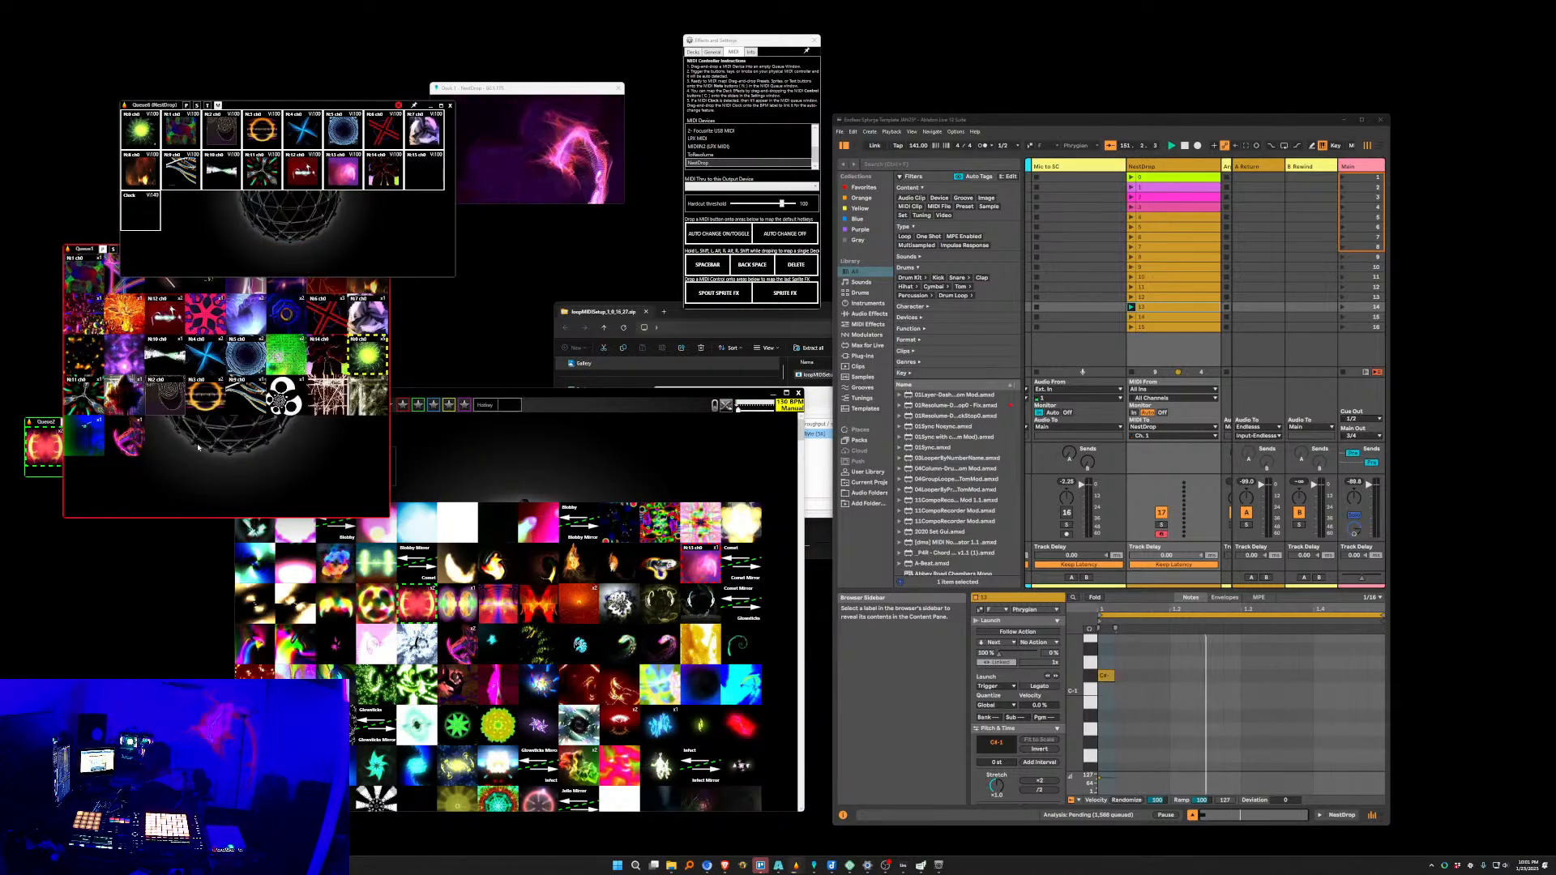
drag(248, 327, 423, 170)
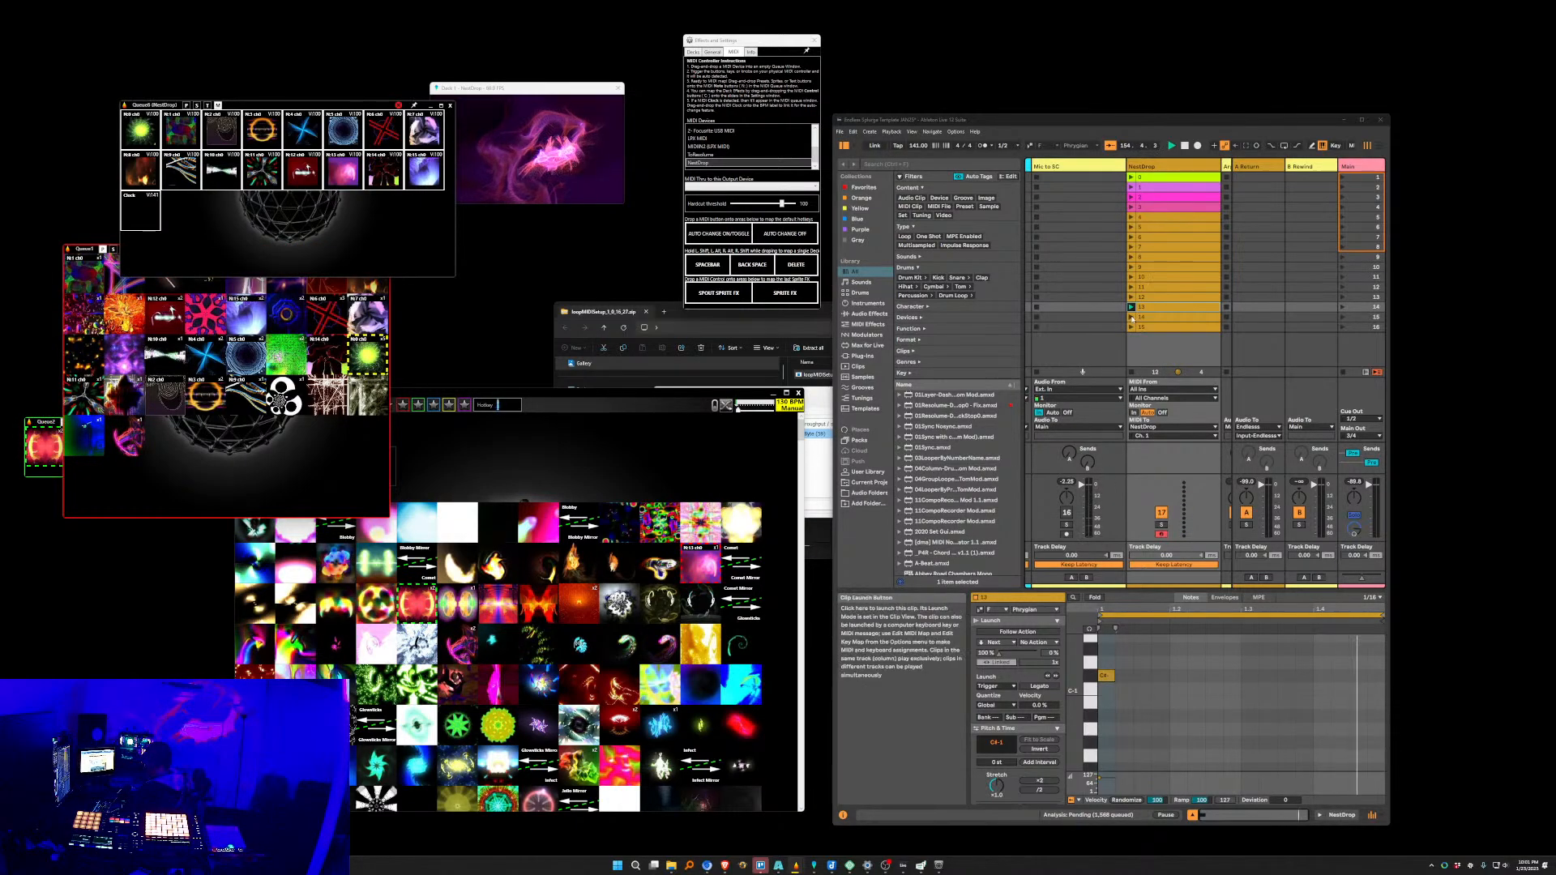
Launch clips 14 and 6 to test their presets, and move the Deck 1 preview clear of the MIDI queue.
click(1131, 317)
click(556, 86)
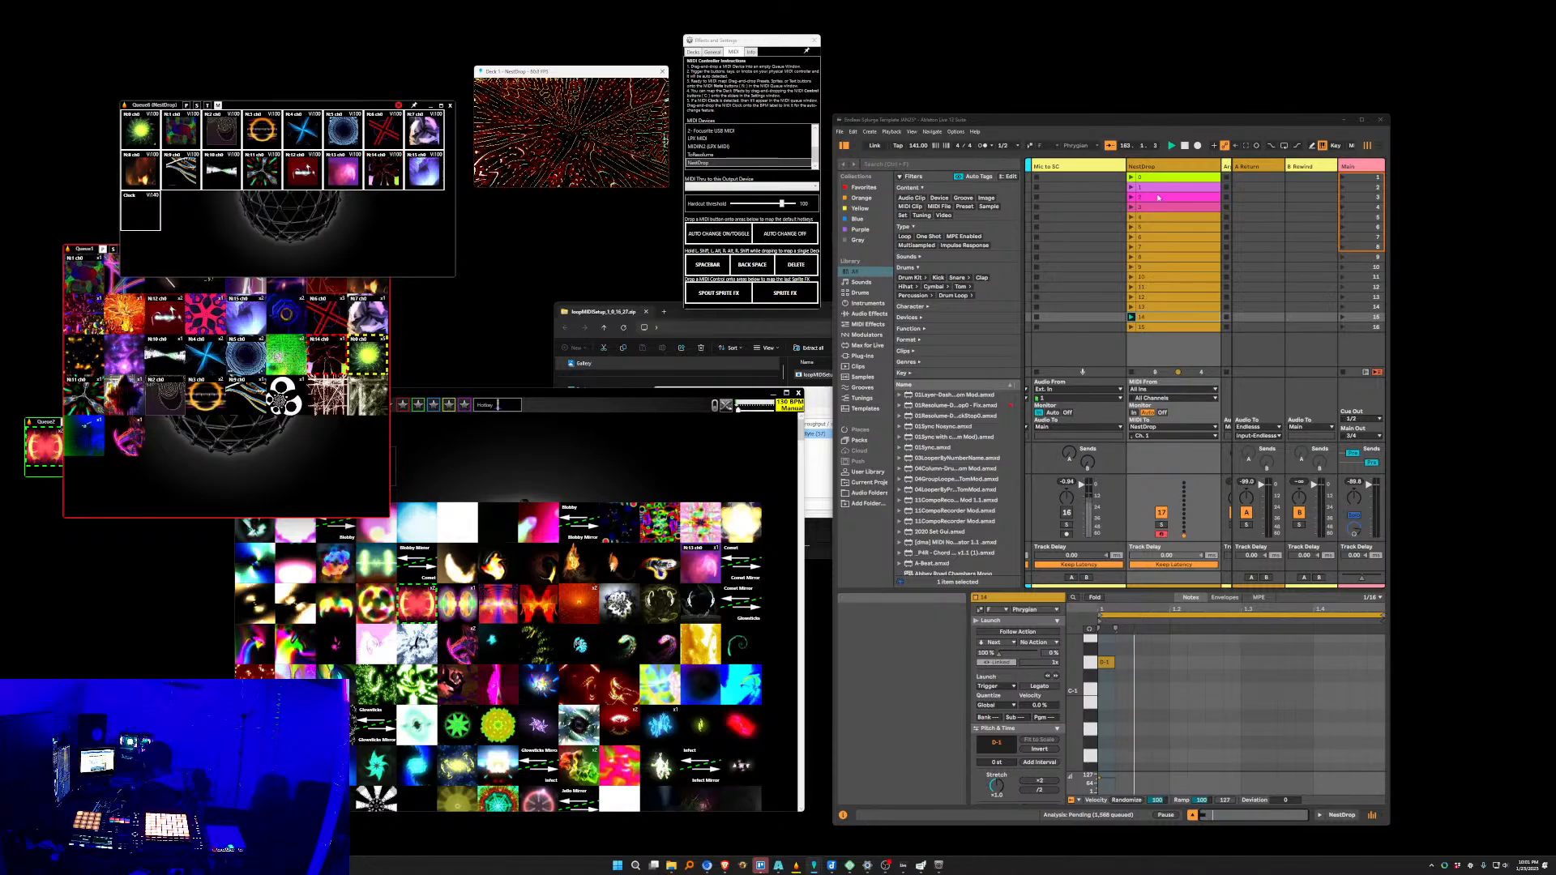
click(1132, 237)
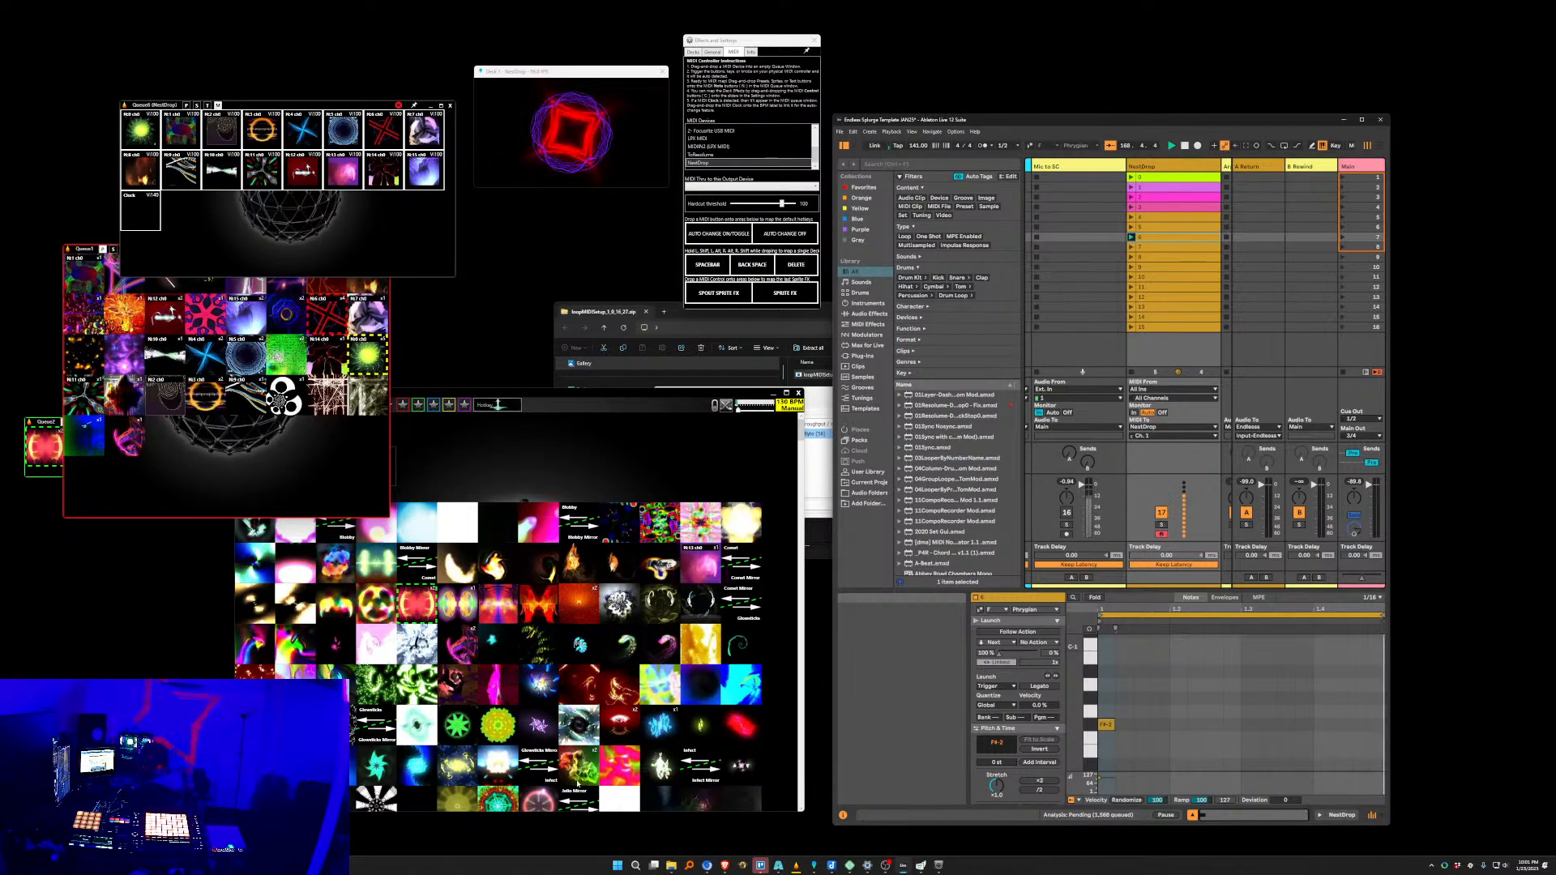
Add the blue swirl preset from the NestDrop preset library to Queue1, behind its last preset.
scroll(651, 719, down, 1)
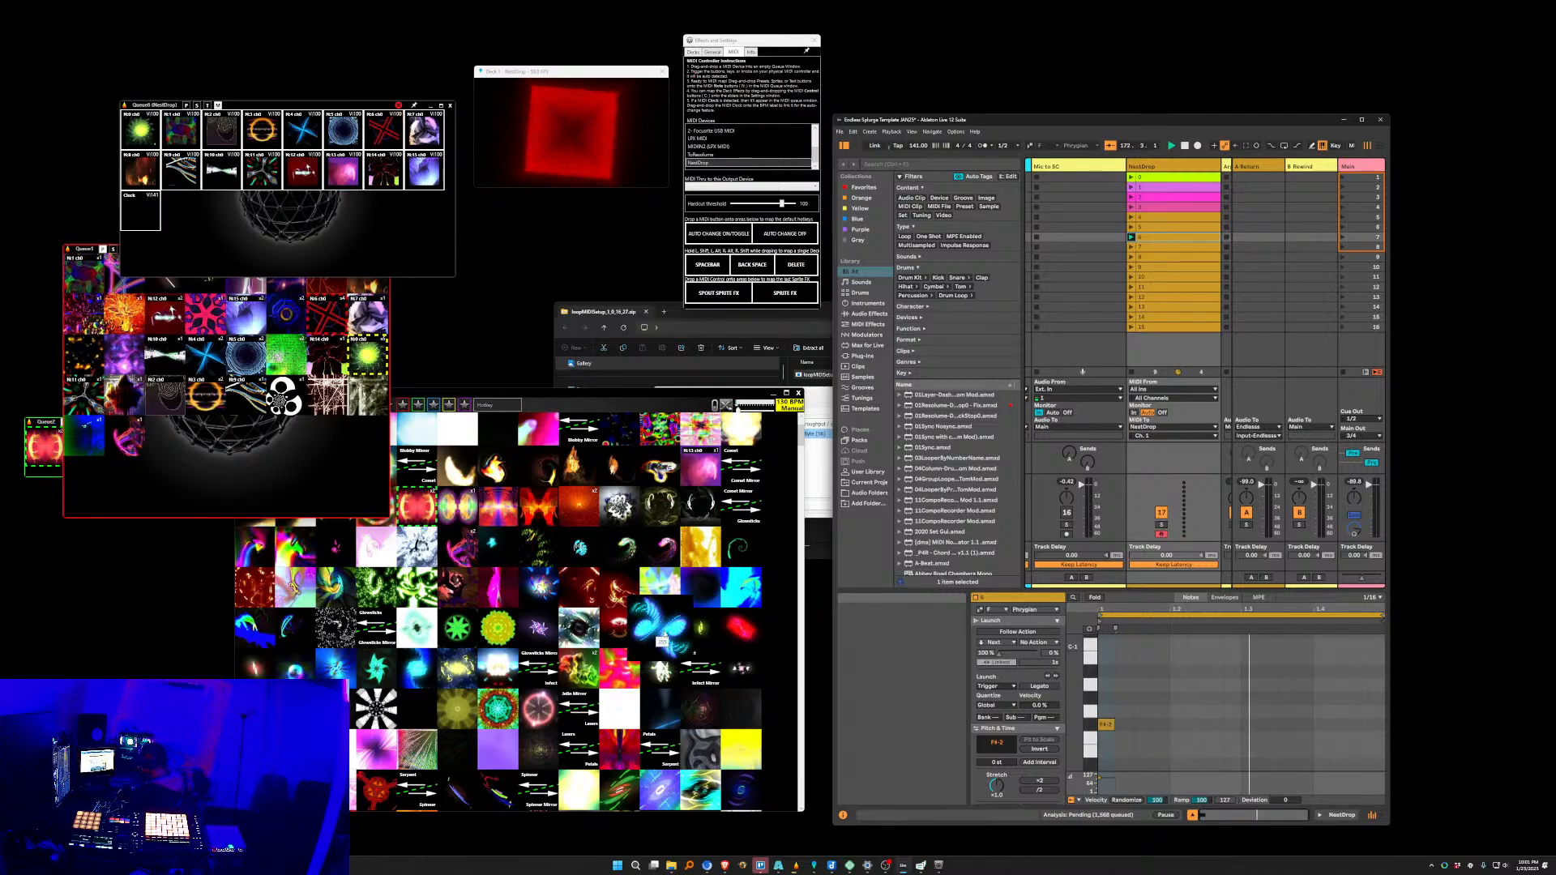
drag(665, 636, 422, 281)
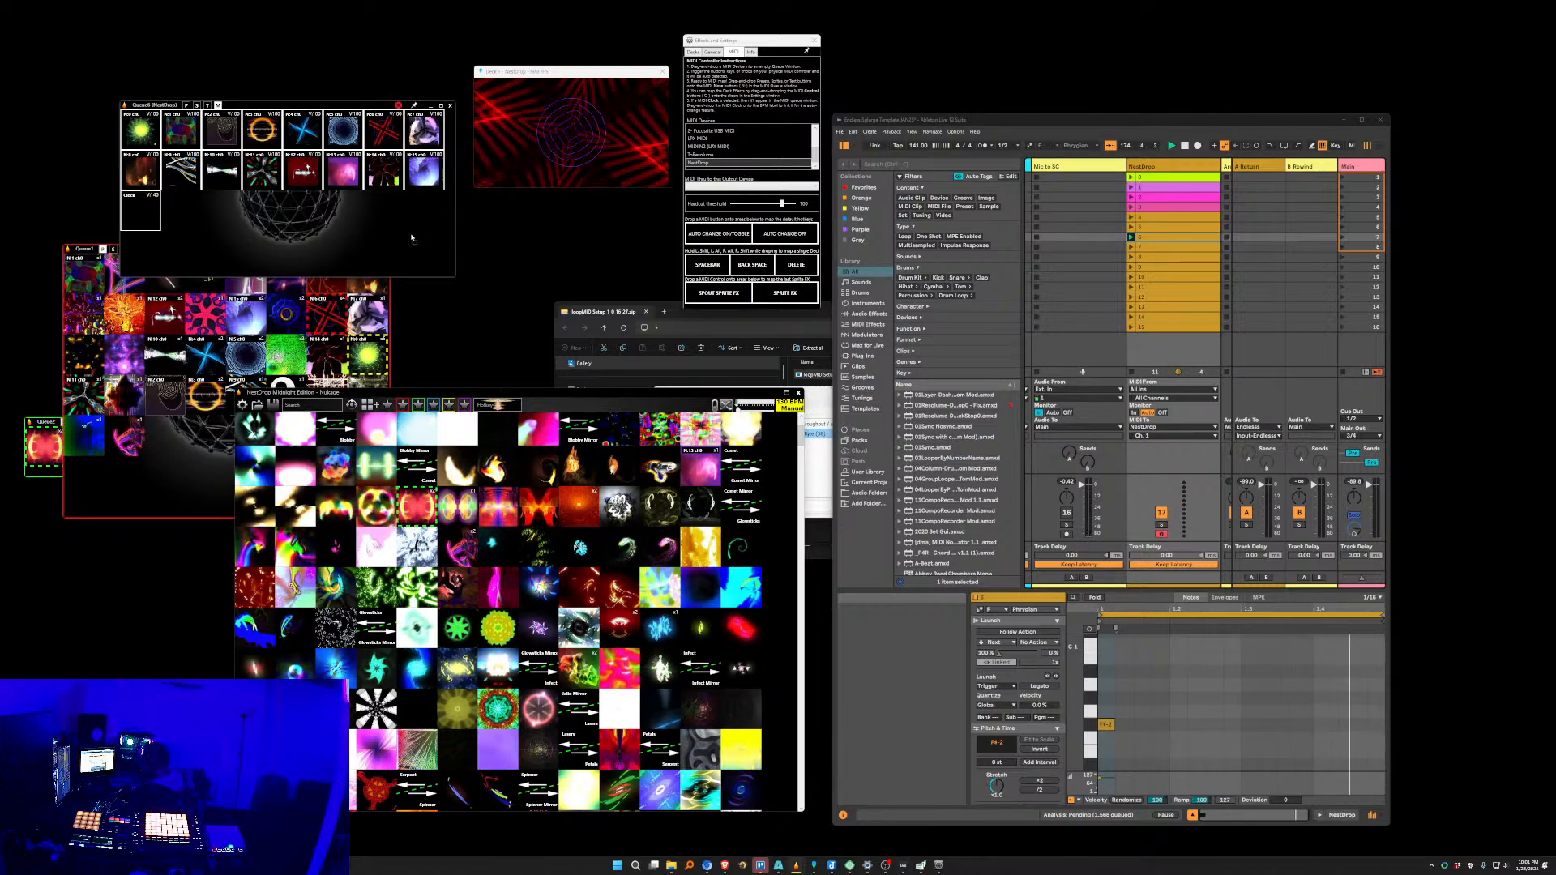
drag(672, 635, 194, 442)
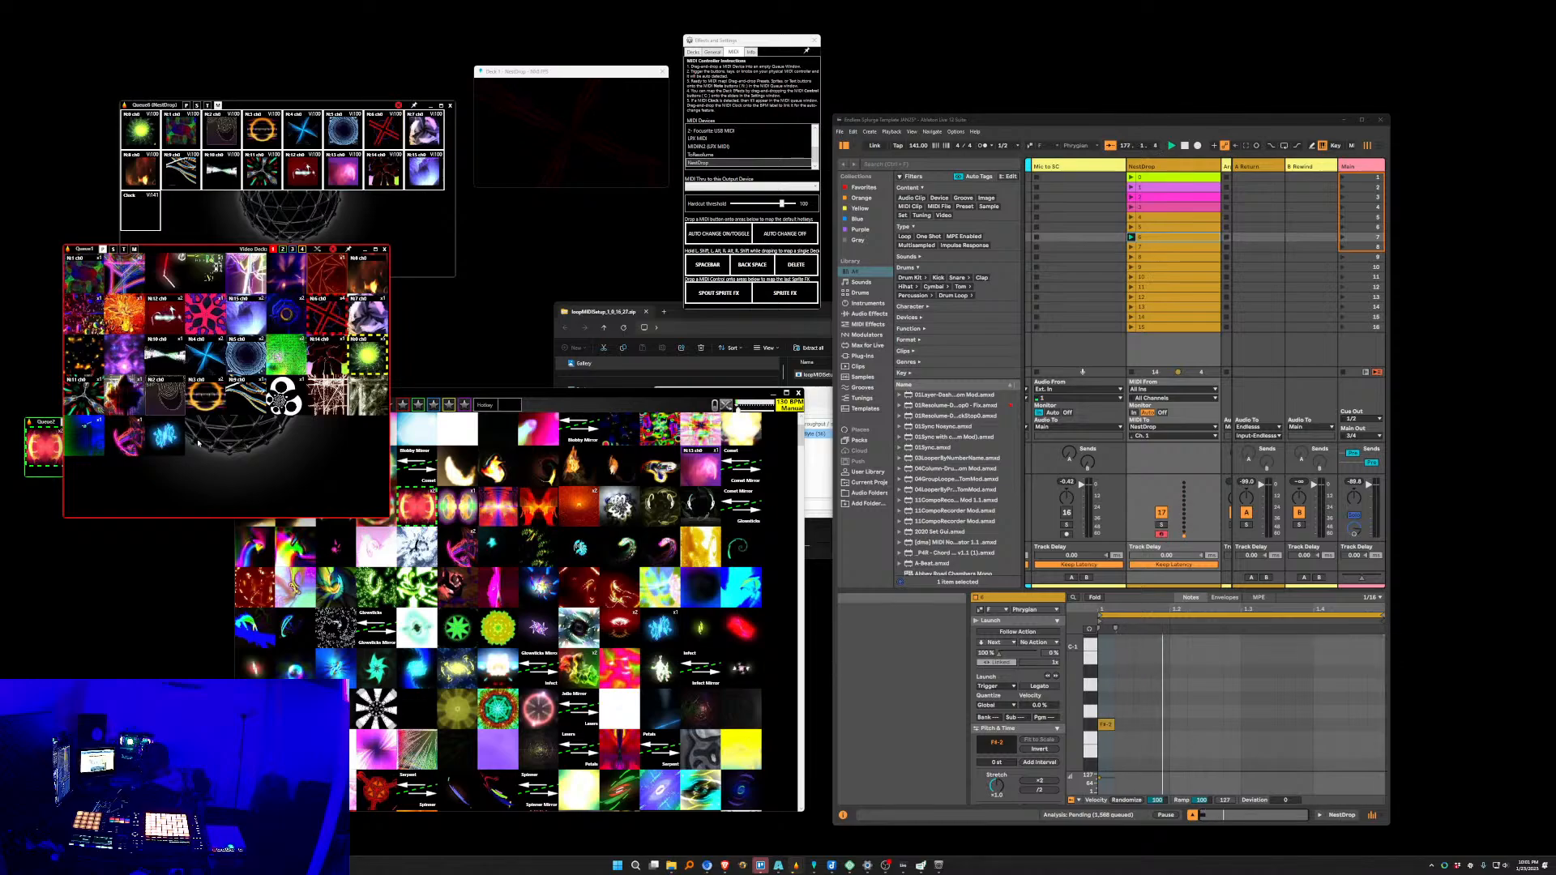
click(172, 442)
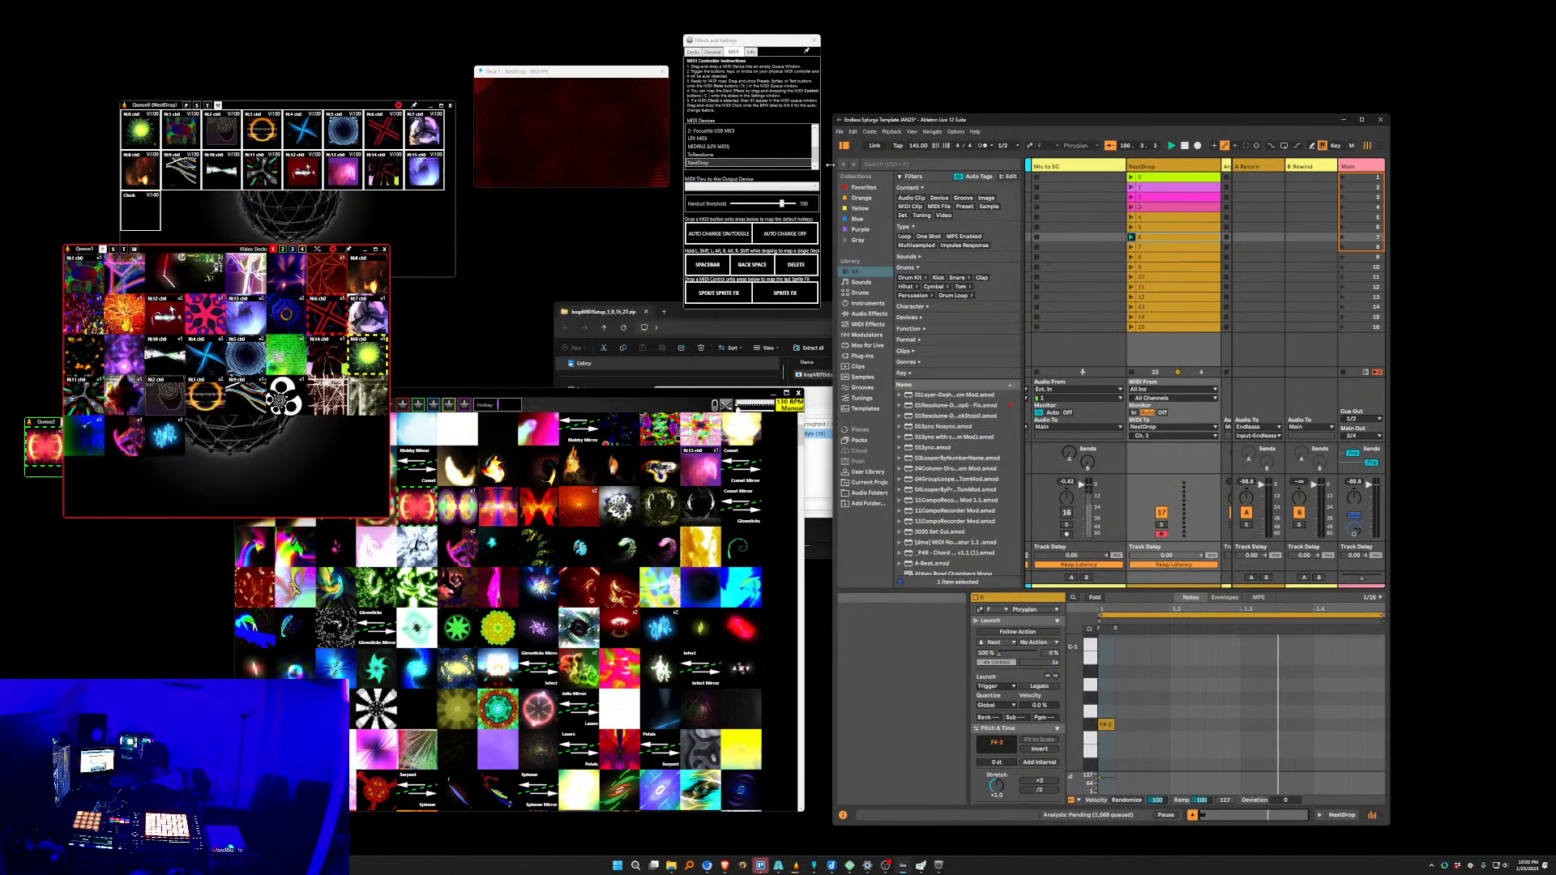
Widen the Live window and select the Kaoss track near the end of the session.
drag(830, 165, 582, 166)
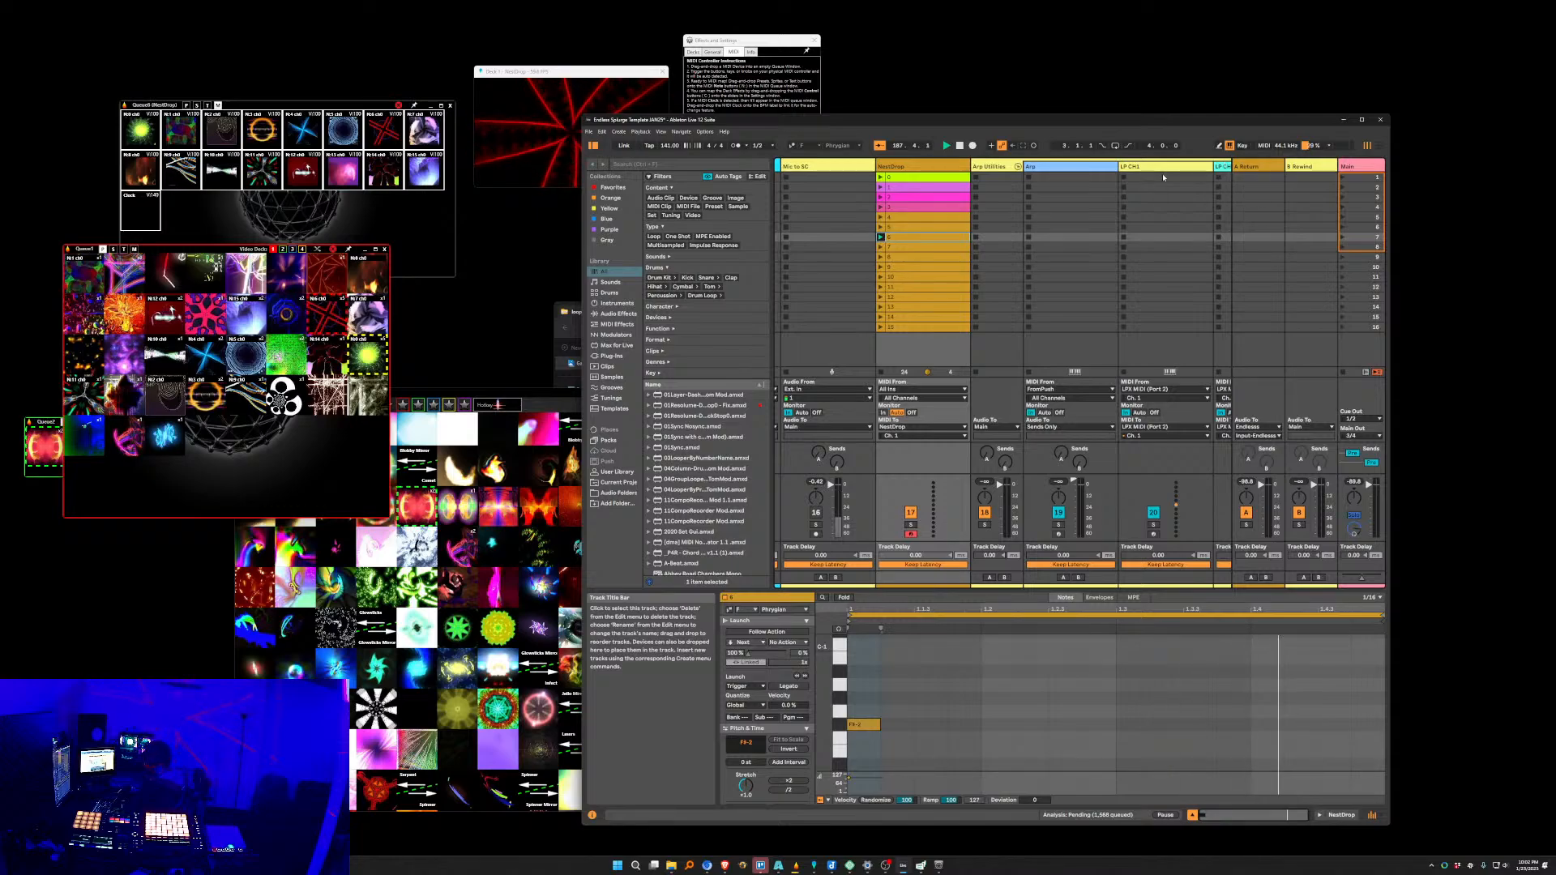
scroll(934, 239, right, 7)
scroll(934, 239, right, 3)
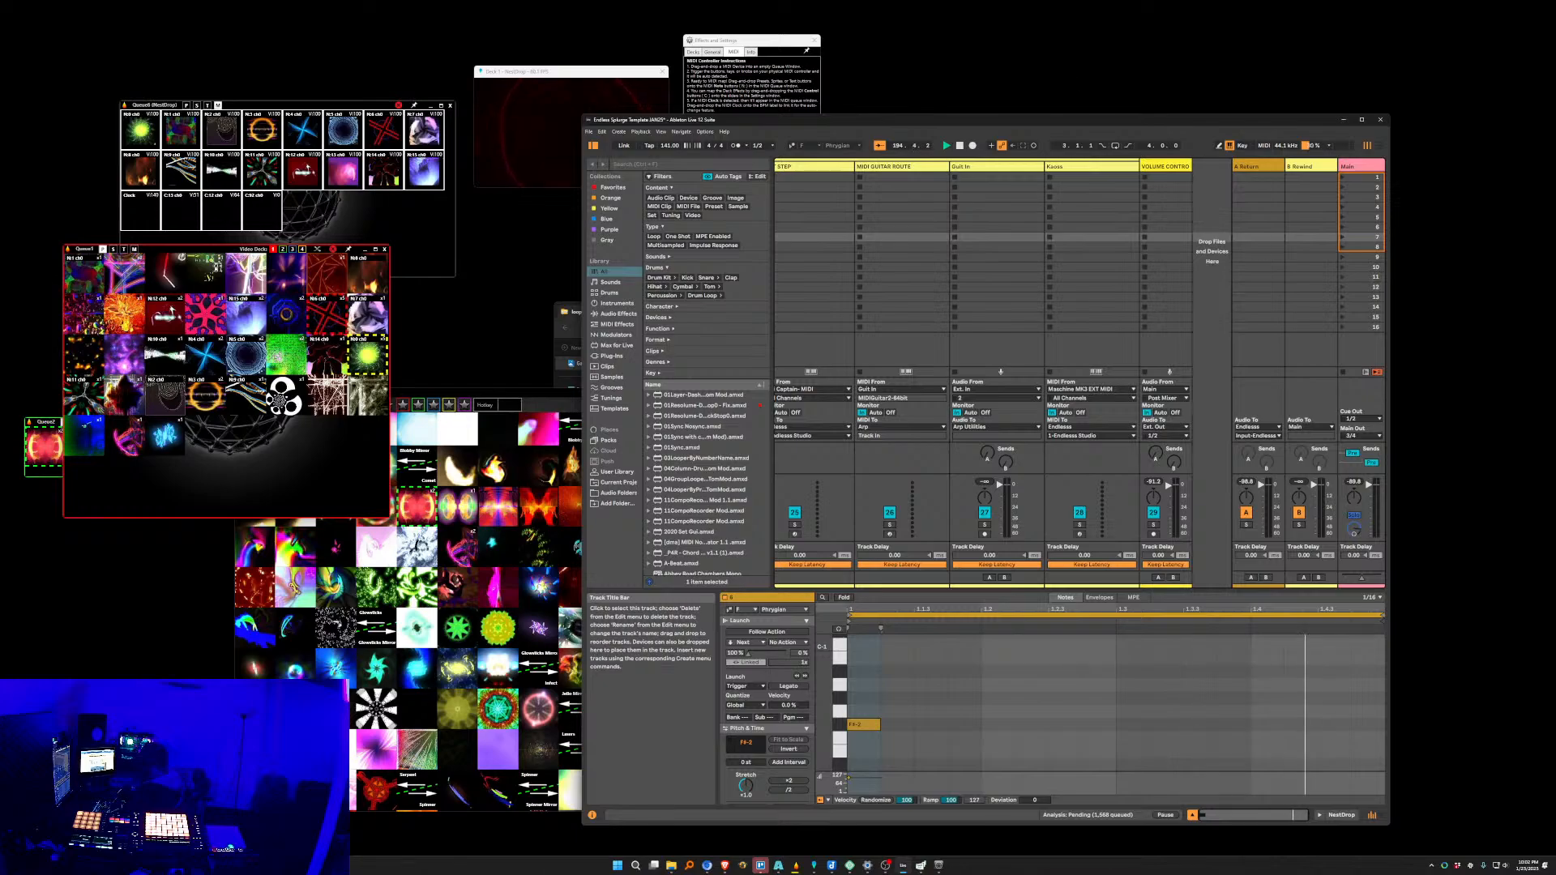
click(1070, 168)
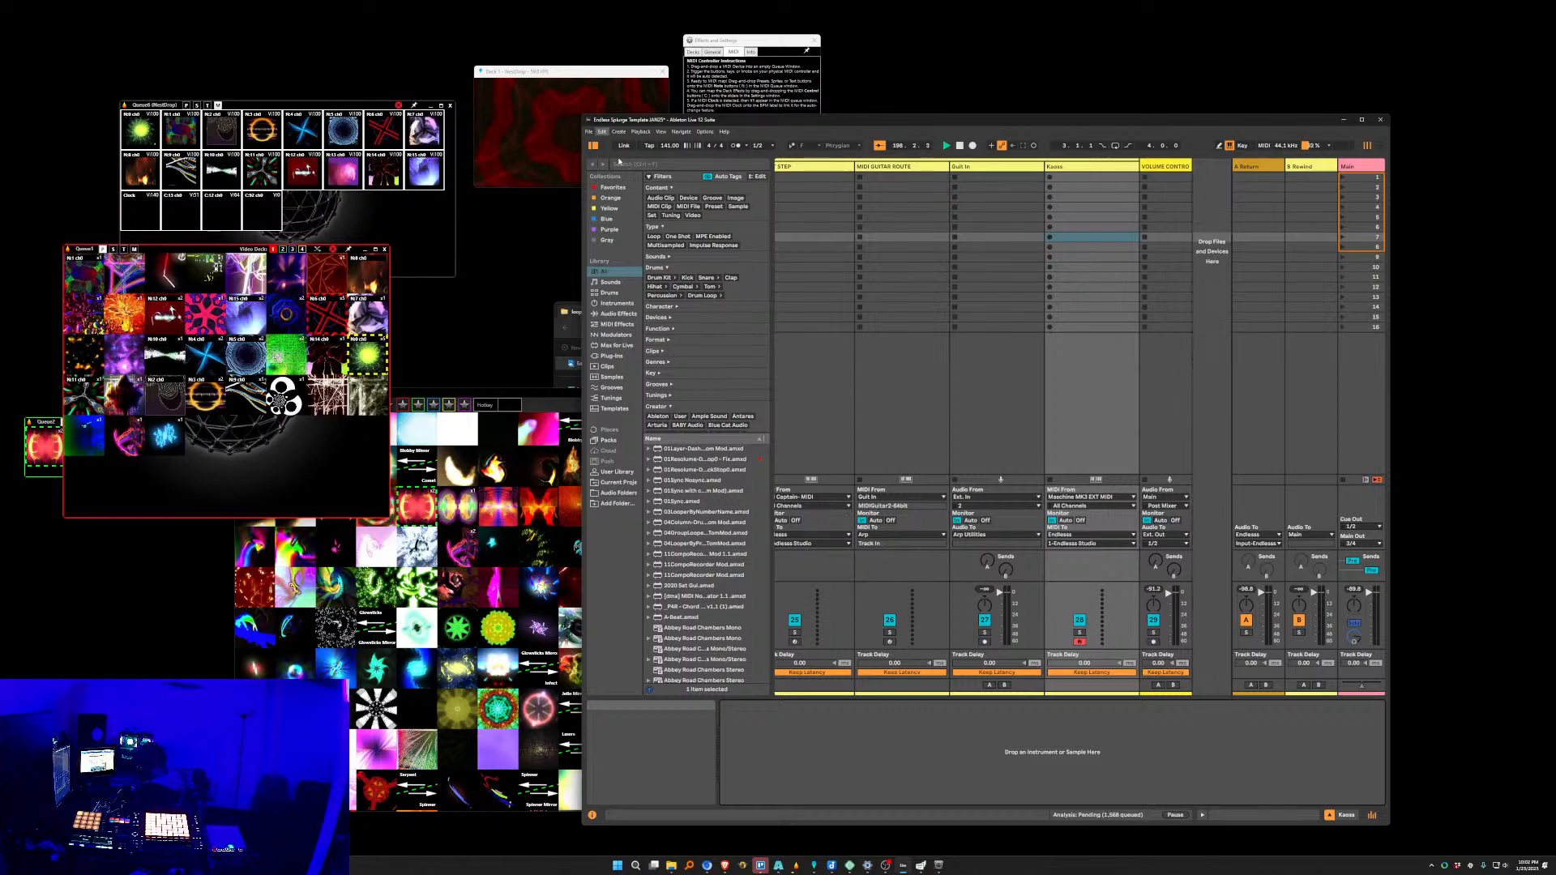
Switch to Resolume Avenue and shift its window down towards the NestDrop queues.
mouse_move(776, 867)
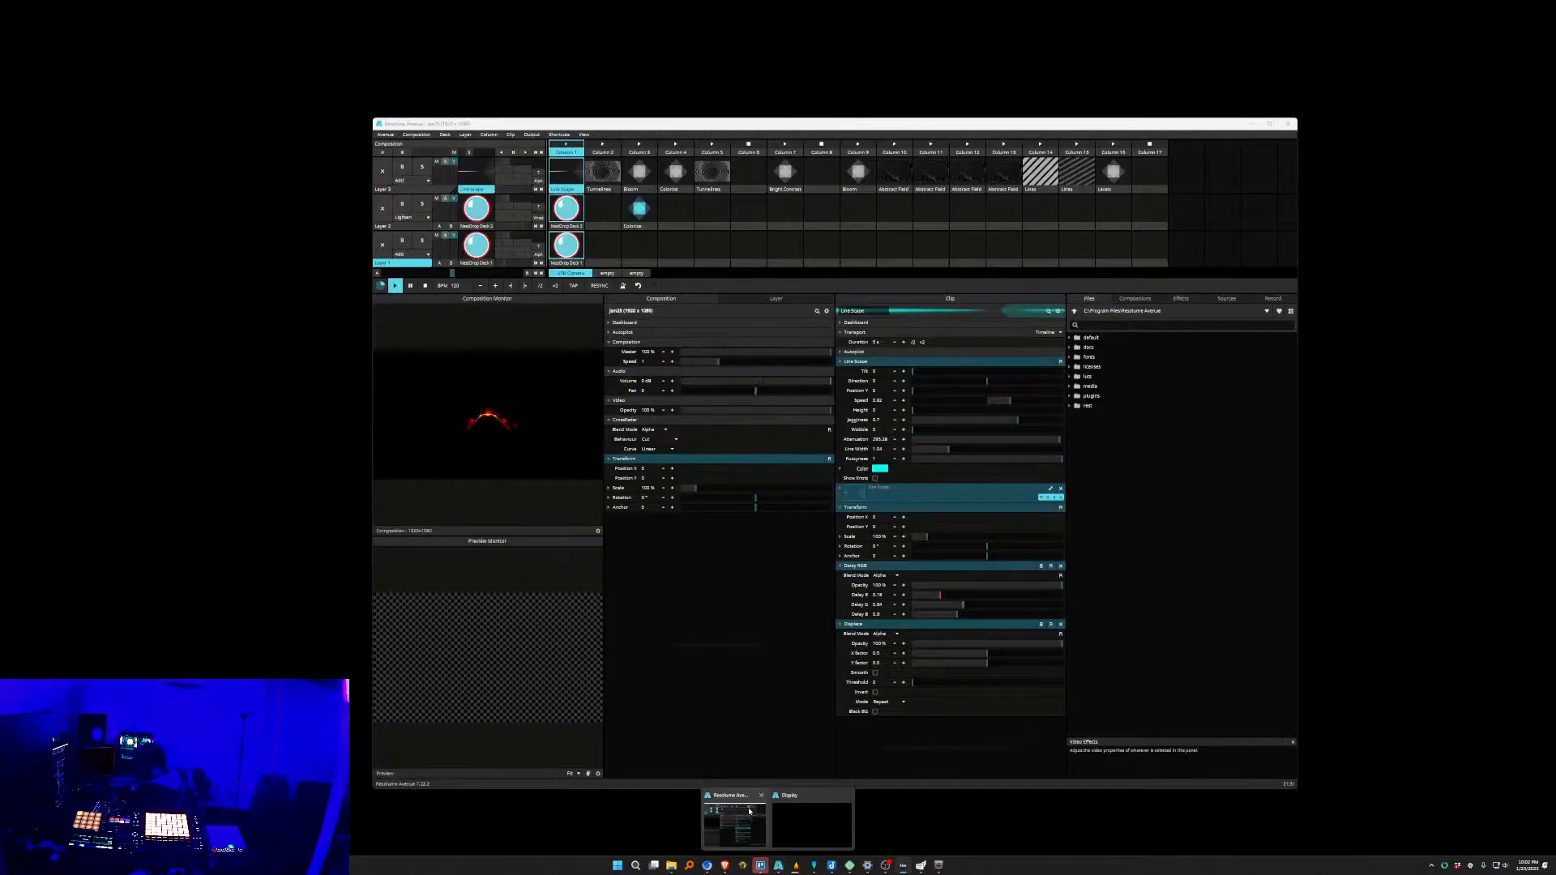
click(750, 810)
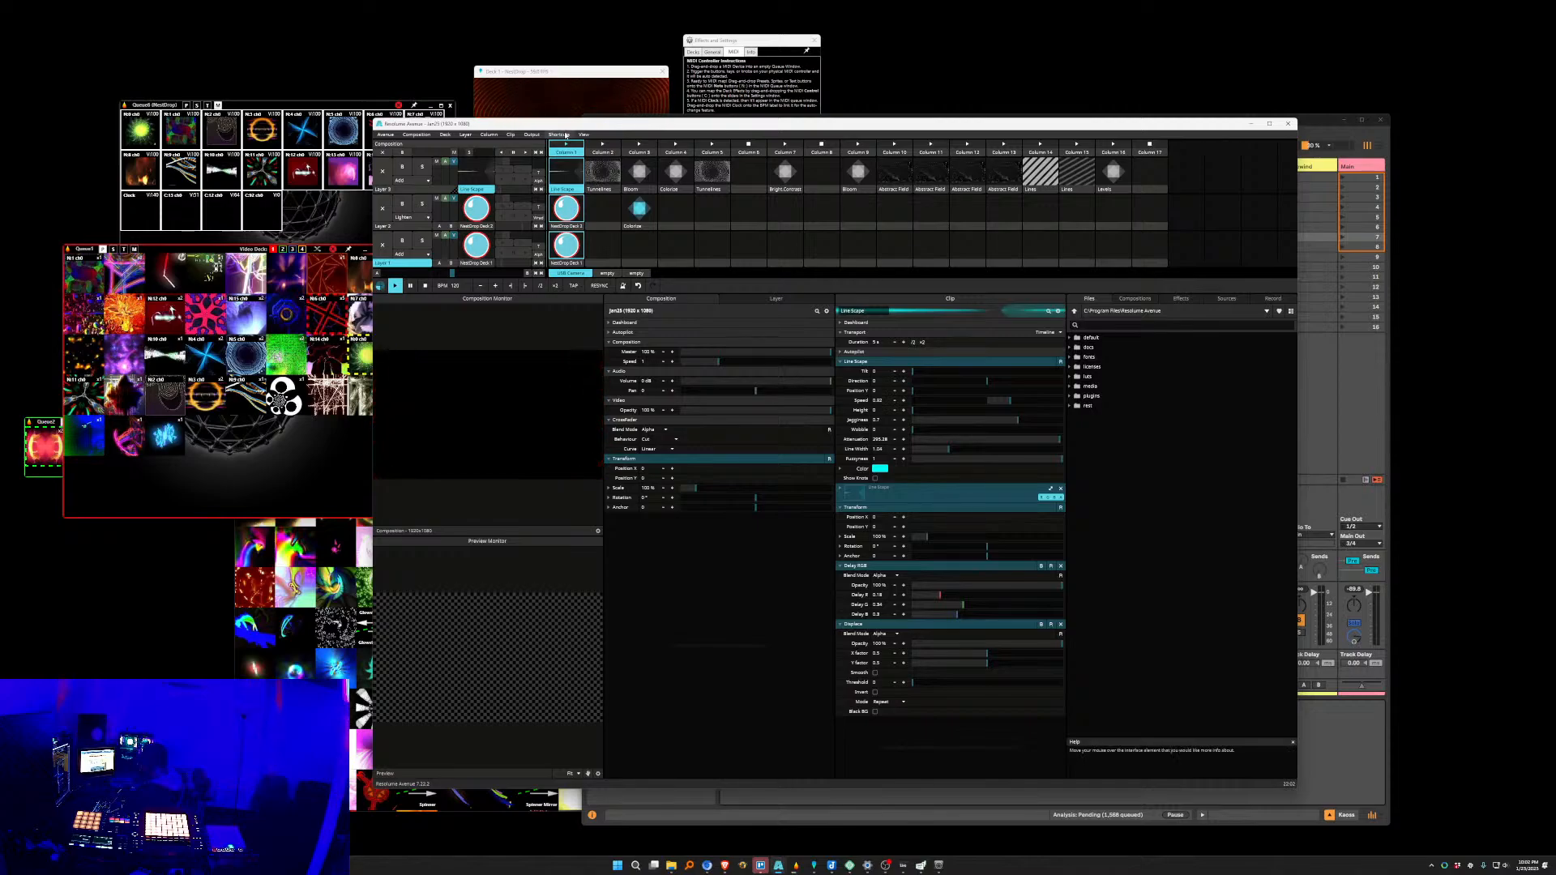
drag(575, 133, 522, 176)
Return to Ableton Live and widen its window to show more of the session's last tracks.
click(685, 123)
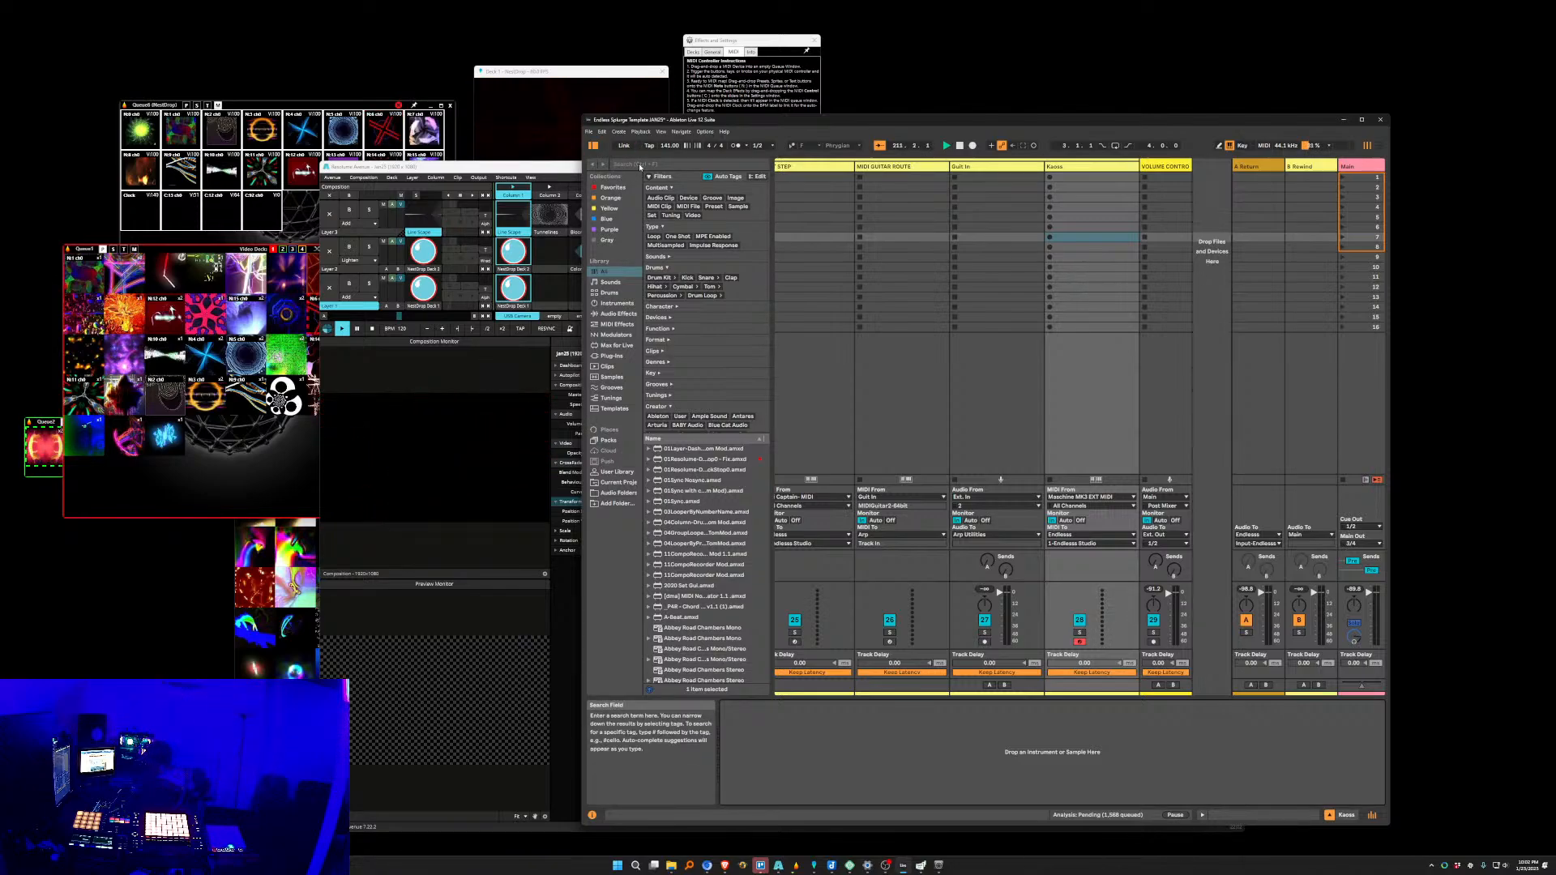
scroll(888, 256, left, 2)
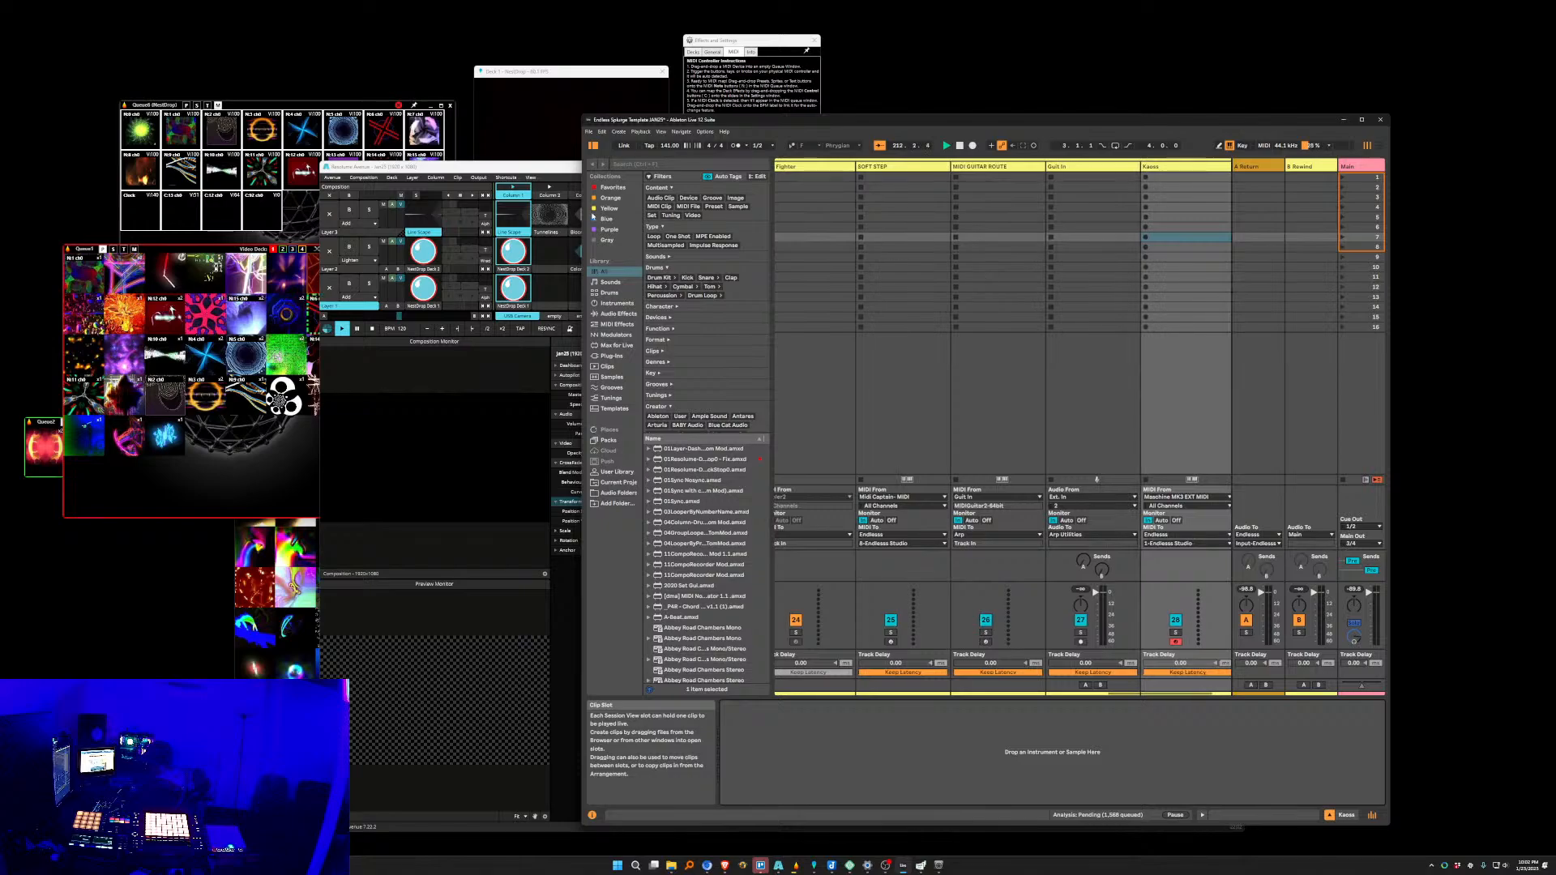
drag(581, 214, 313, 214)
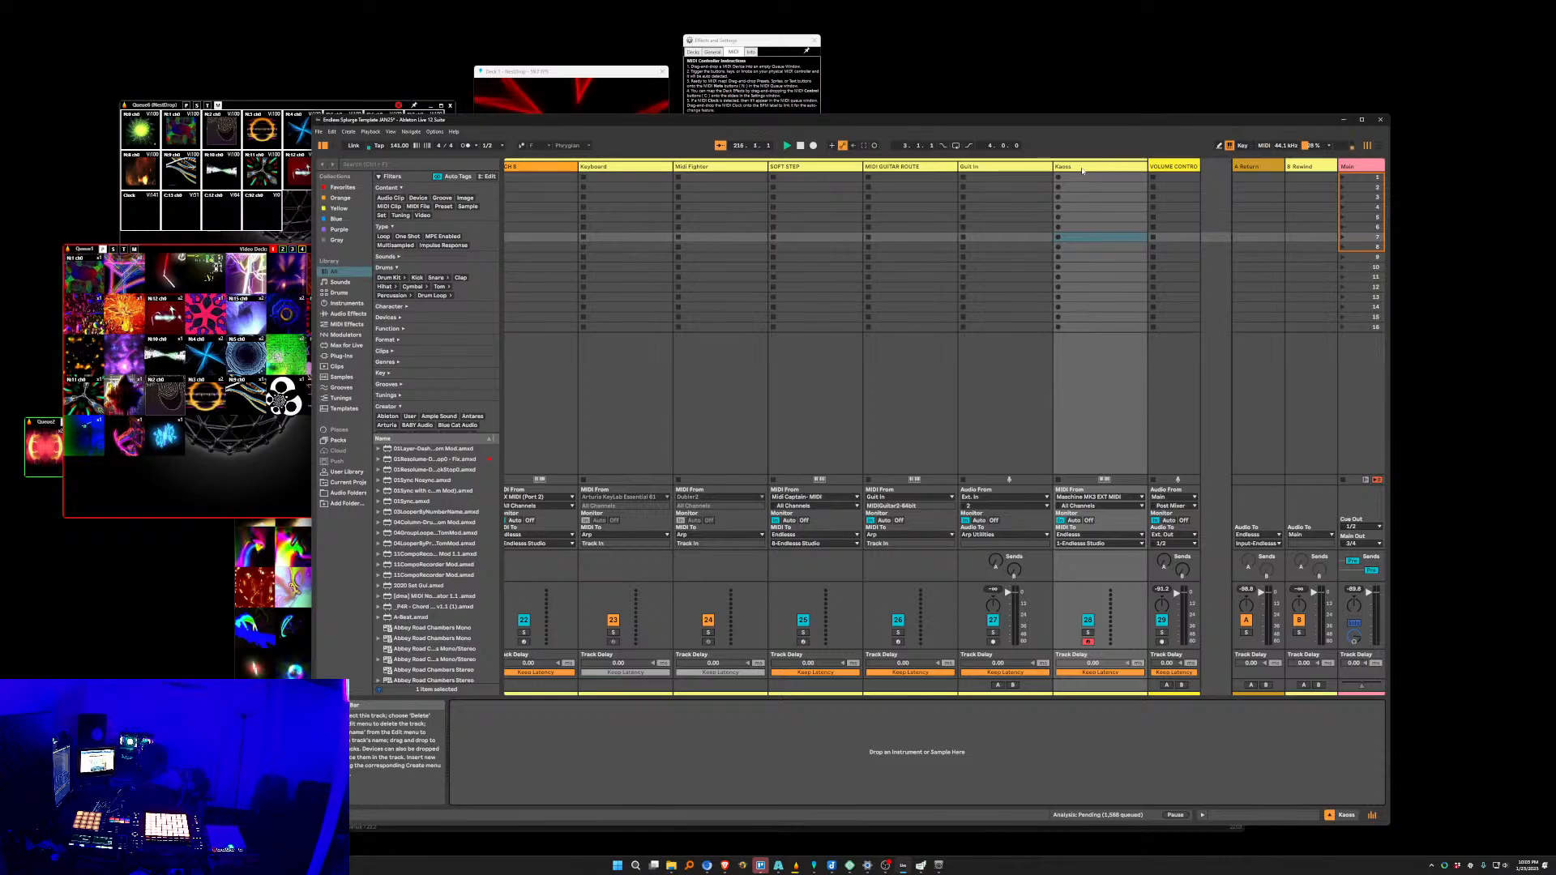
Open the Everything file search and move its window off to the other screen.
click(689, 865)
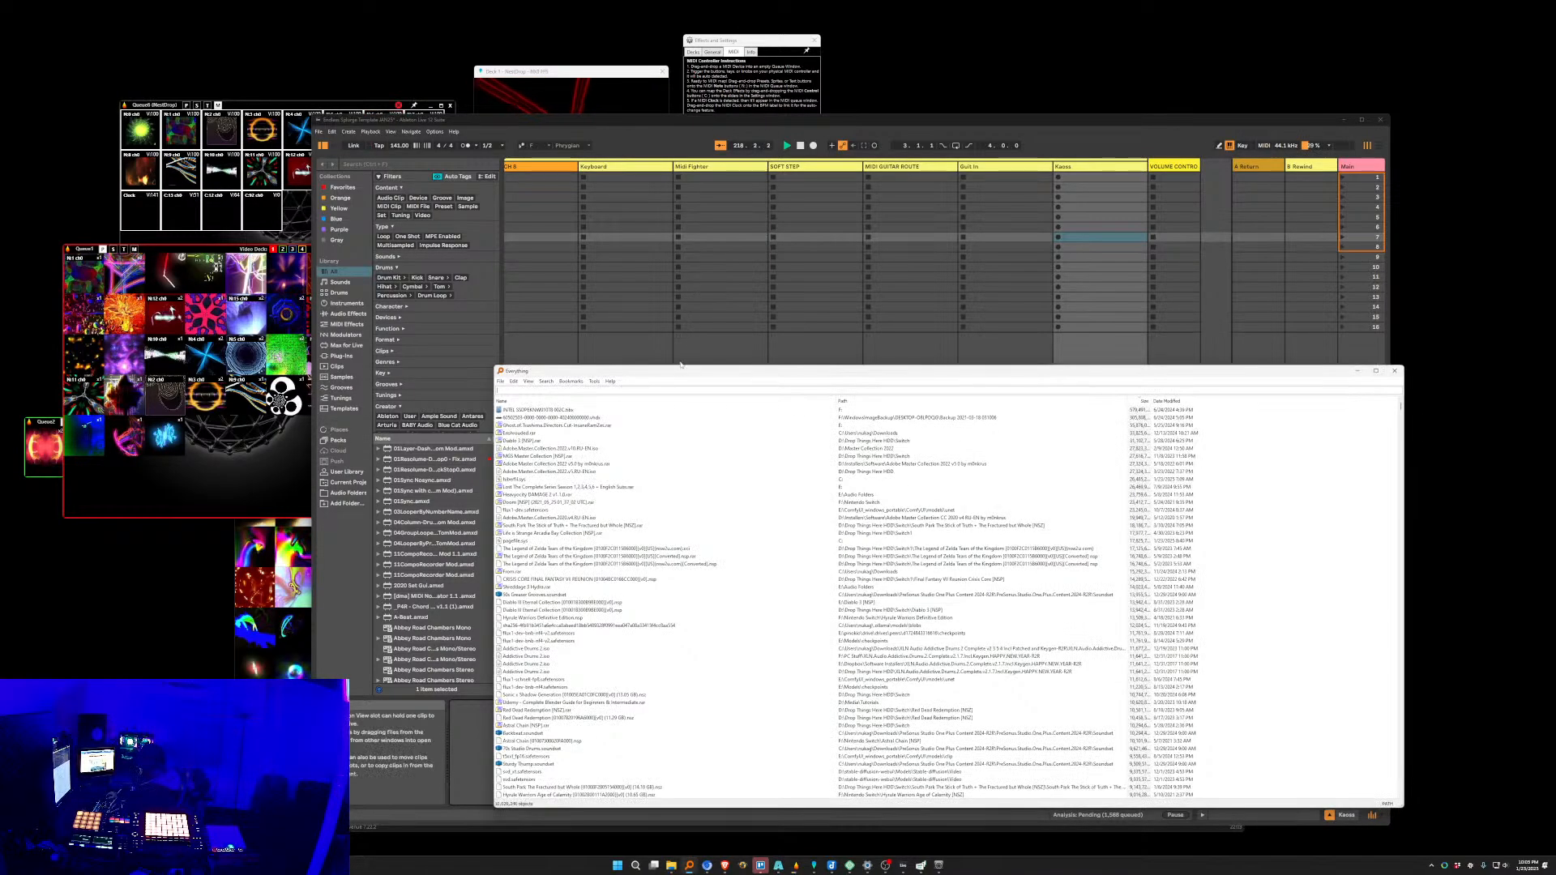
drag(667, 366, 1528, 762)
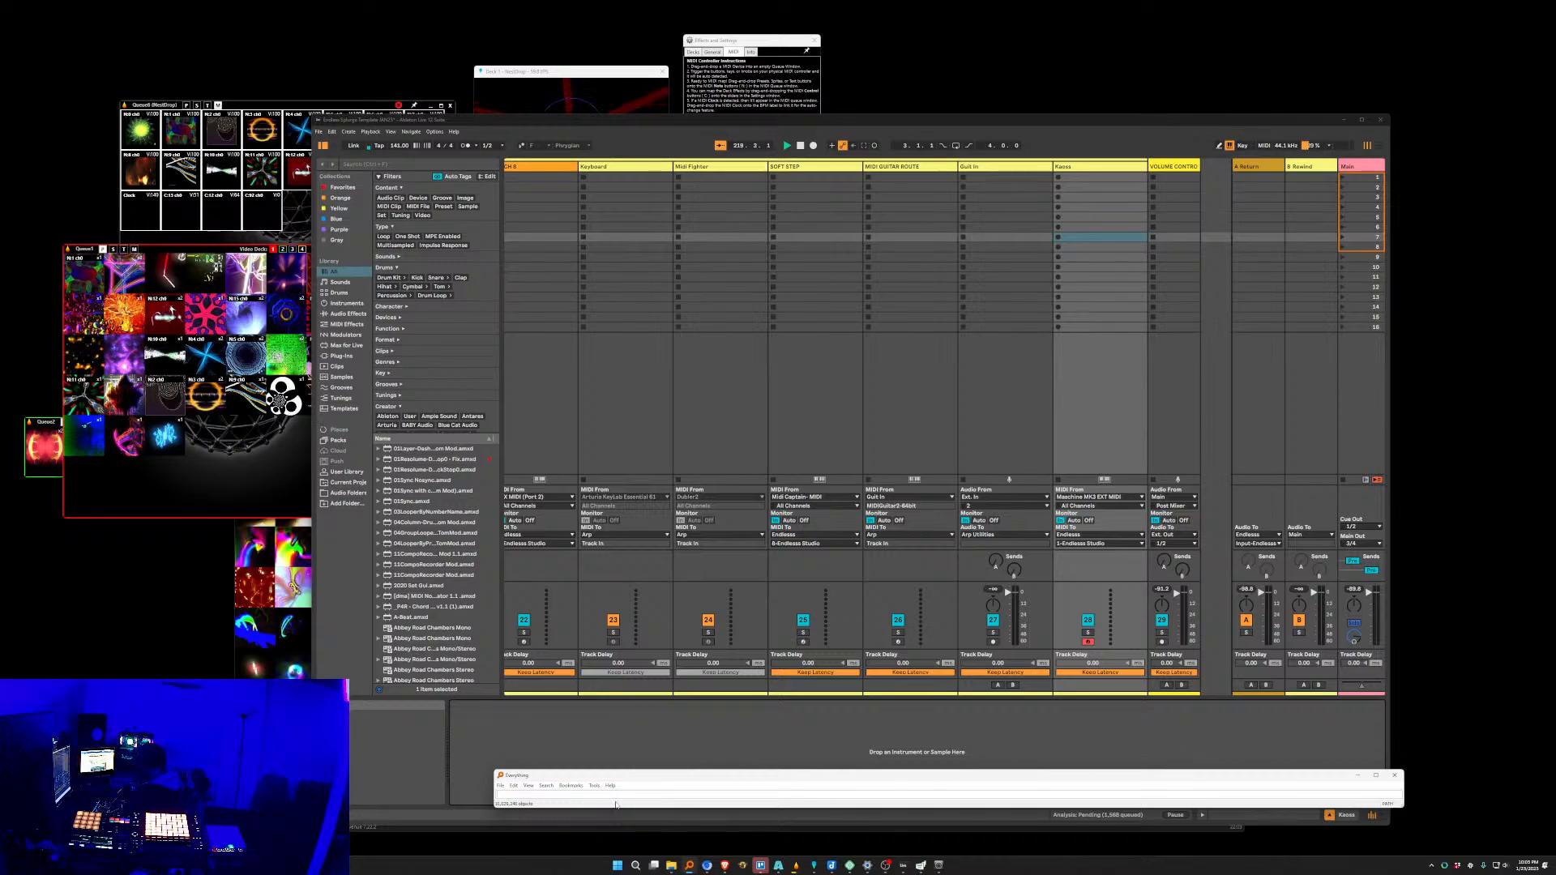
drag(527, 777, 1555, 519)
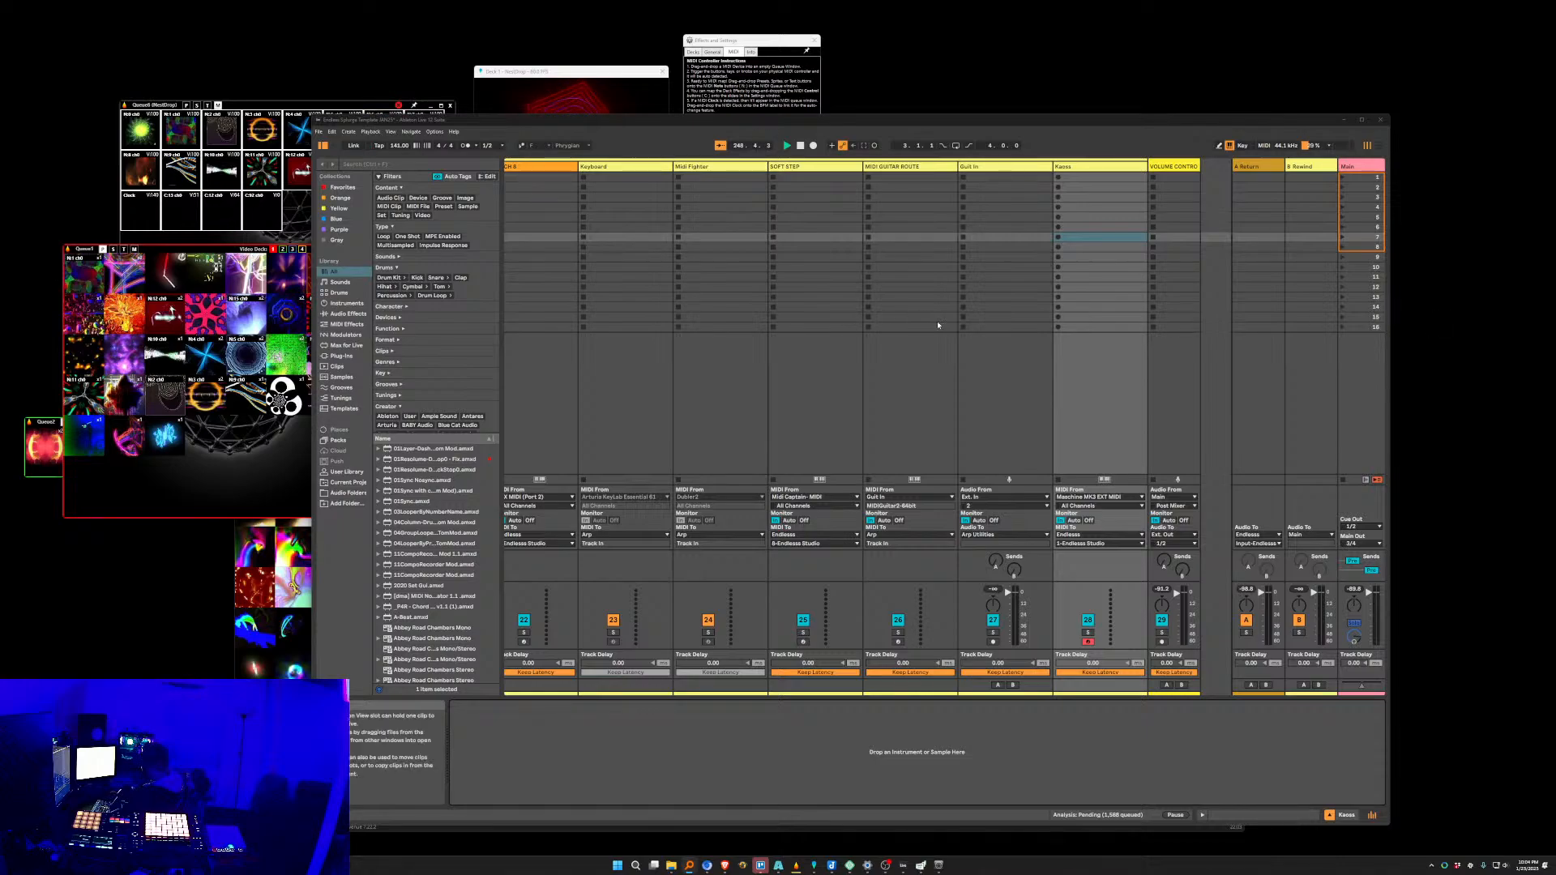
Drop the 01Resolume-DrumRackStop0 - Fix device after VOLUME CONTROL in Live as a new track and dismiss its OSC notice.
drag(1083, 220, 976, 224)
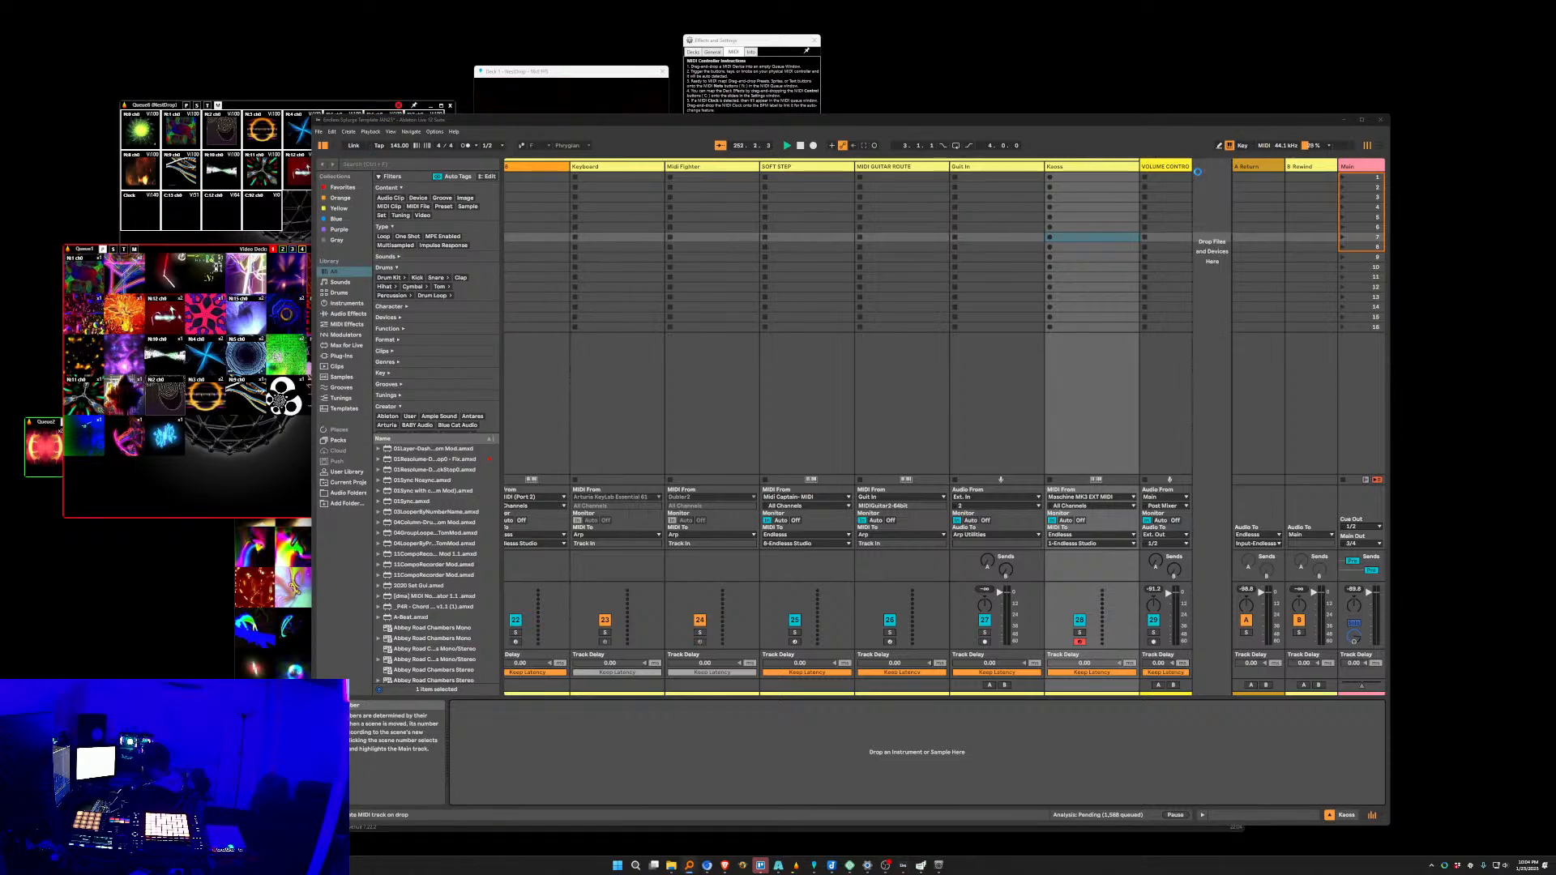
drag(1198, 173, 1200, 171)
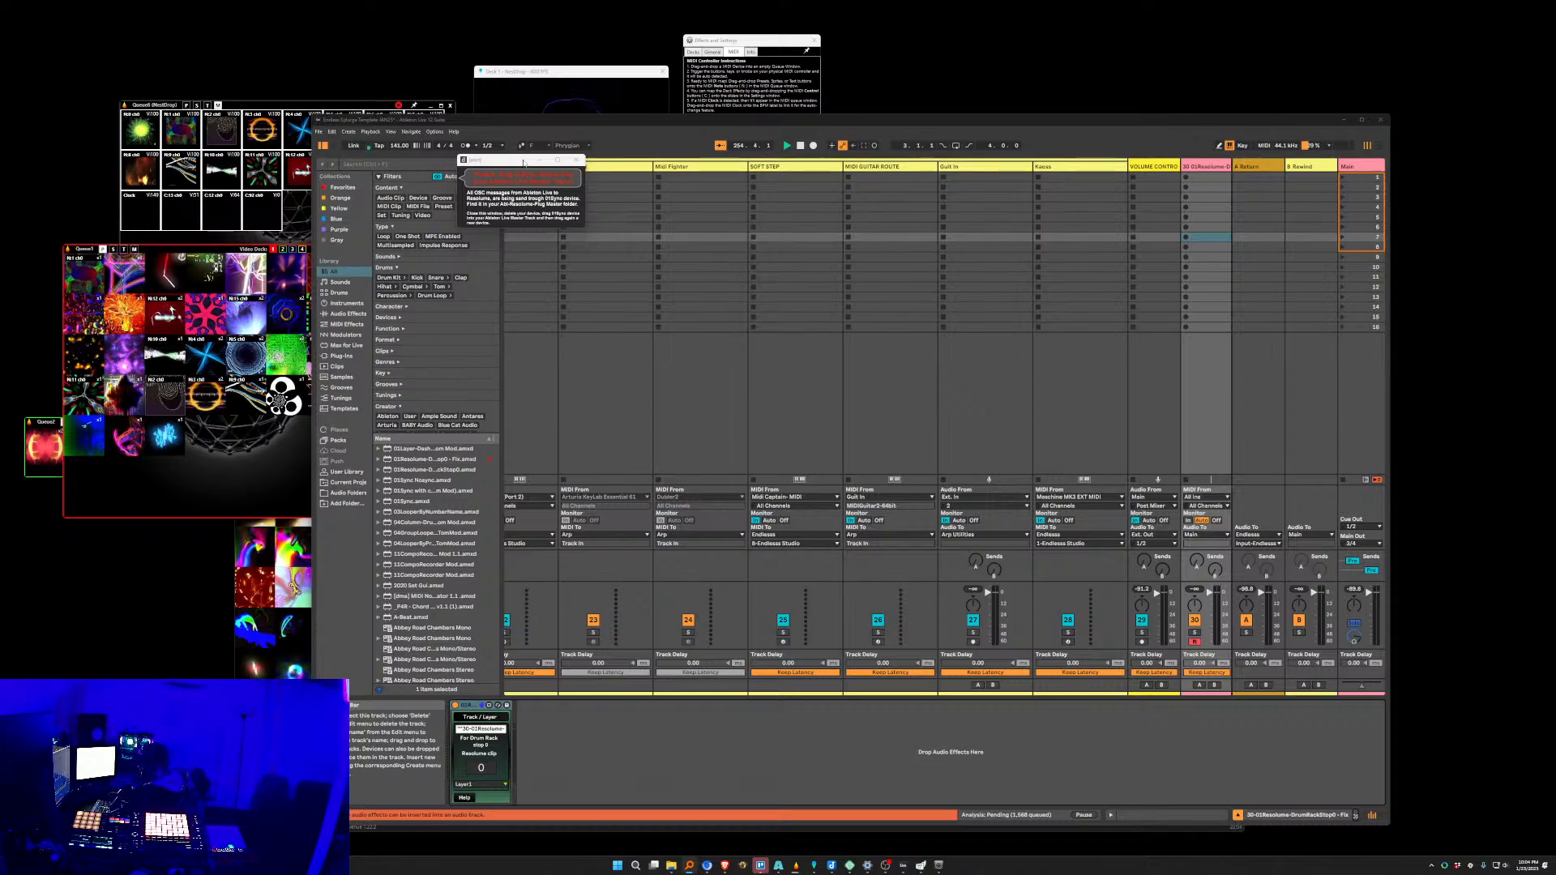
drag(524, 161, 528, 160)
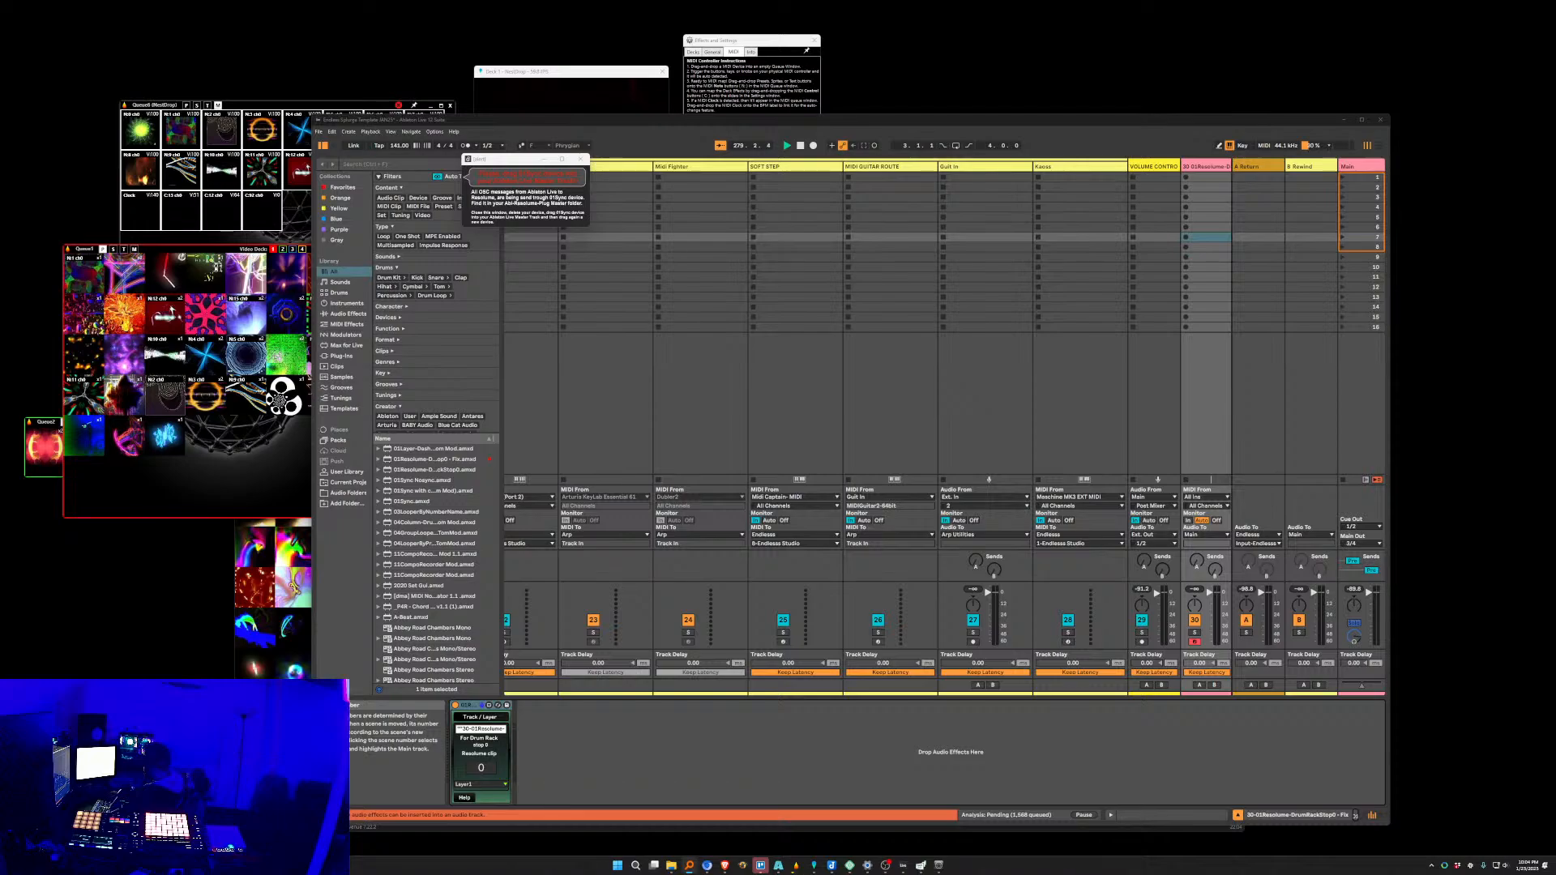
click(581, 159)
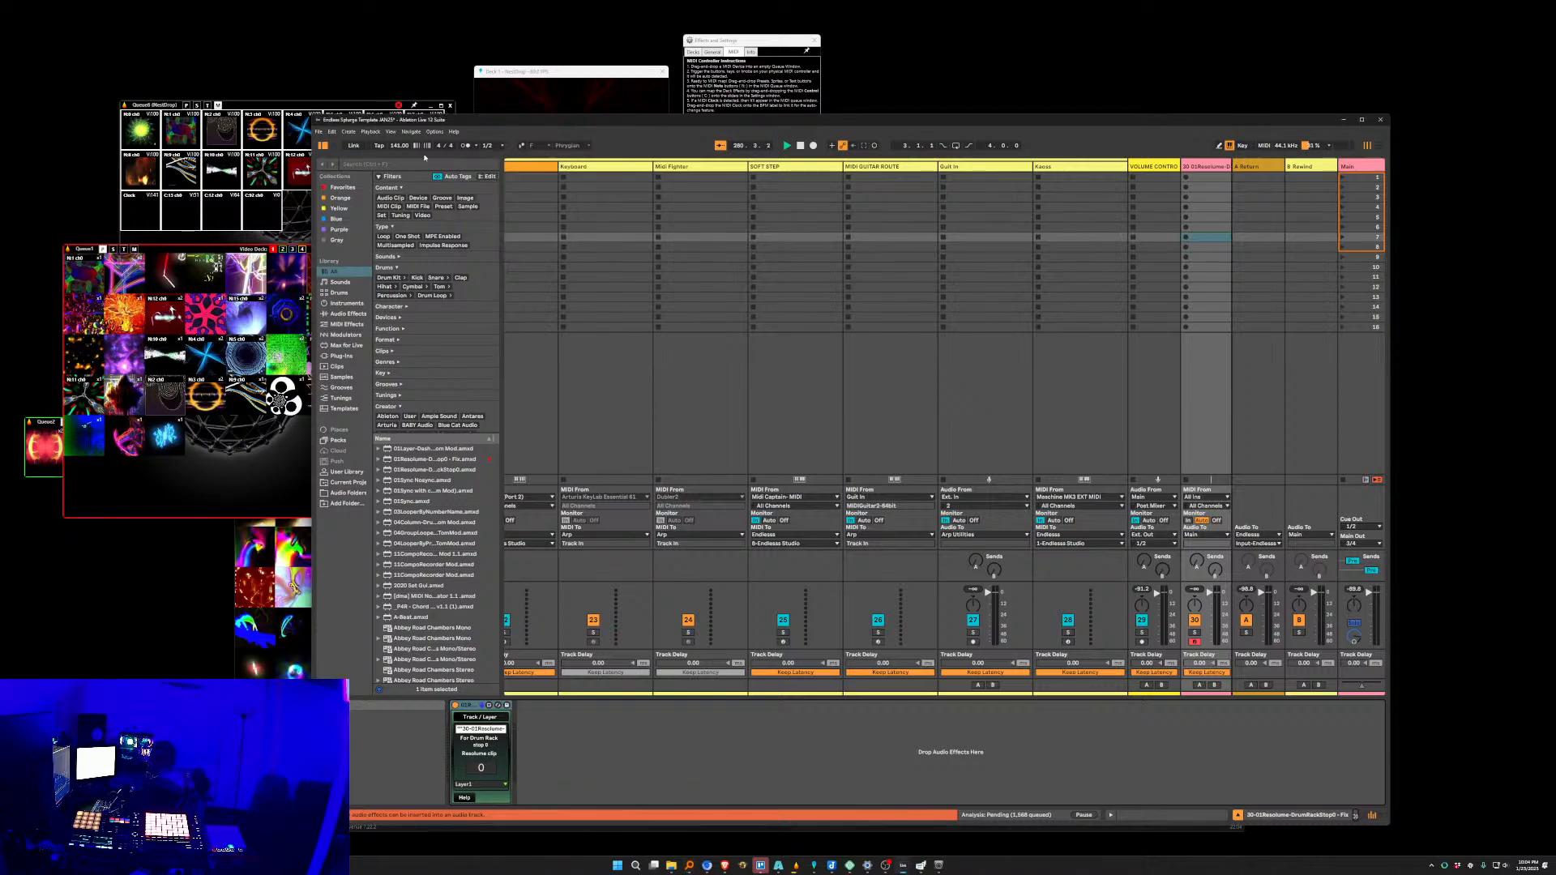
Search Live's browser for Resolume amxd devices, shortening the query when needed.
click(407, 167)
text(resou)
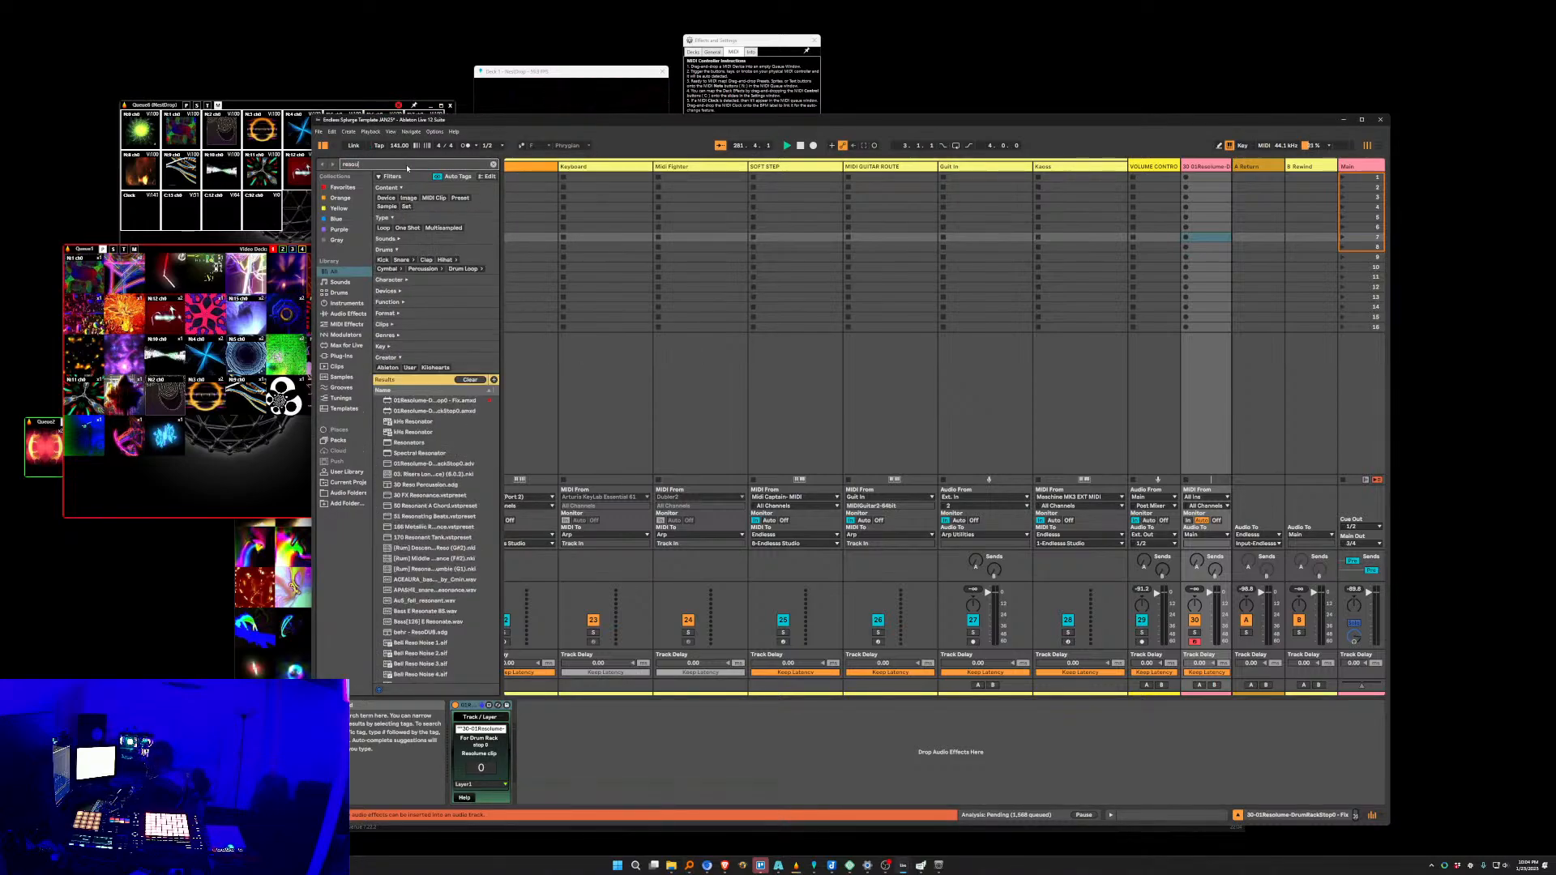
text(me amxd)
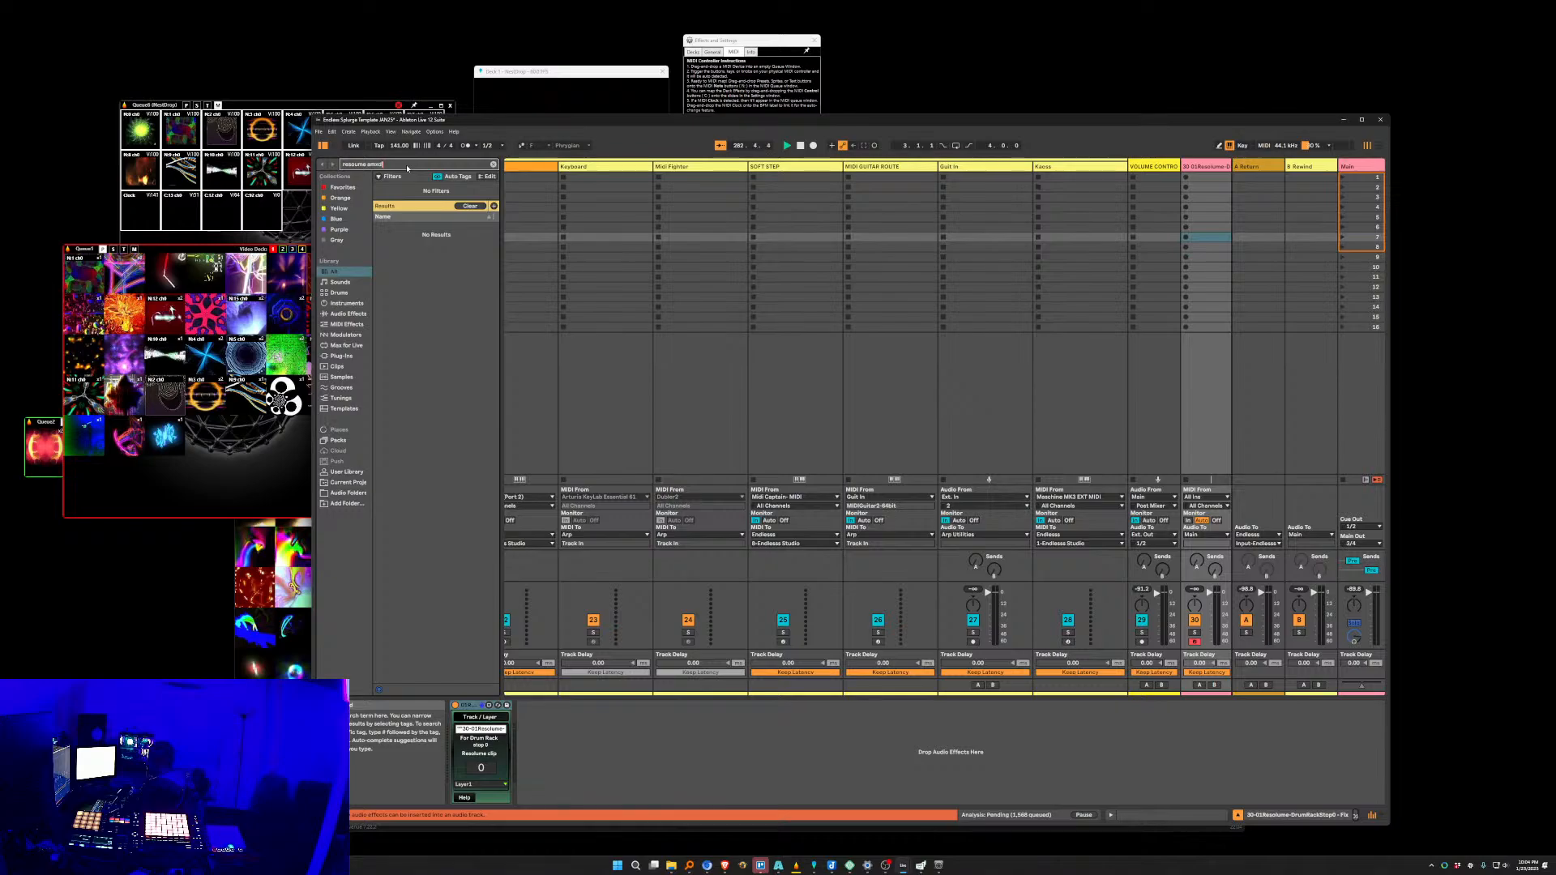
key(BackSpace)
key(BackSpace)
text(l)
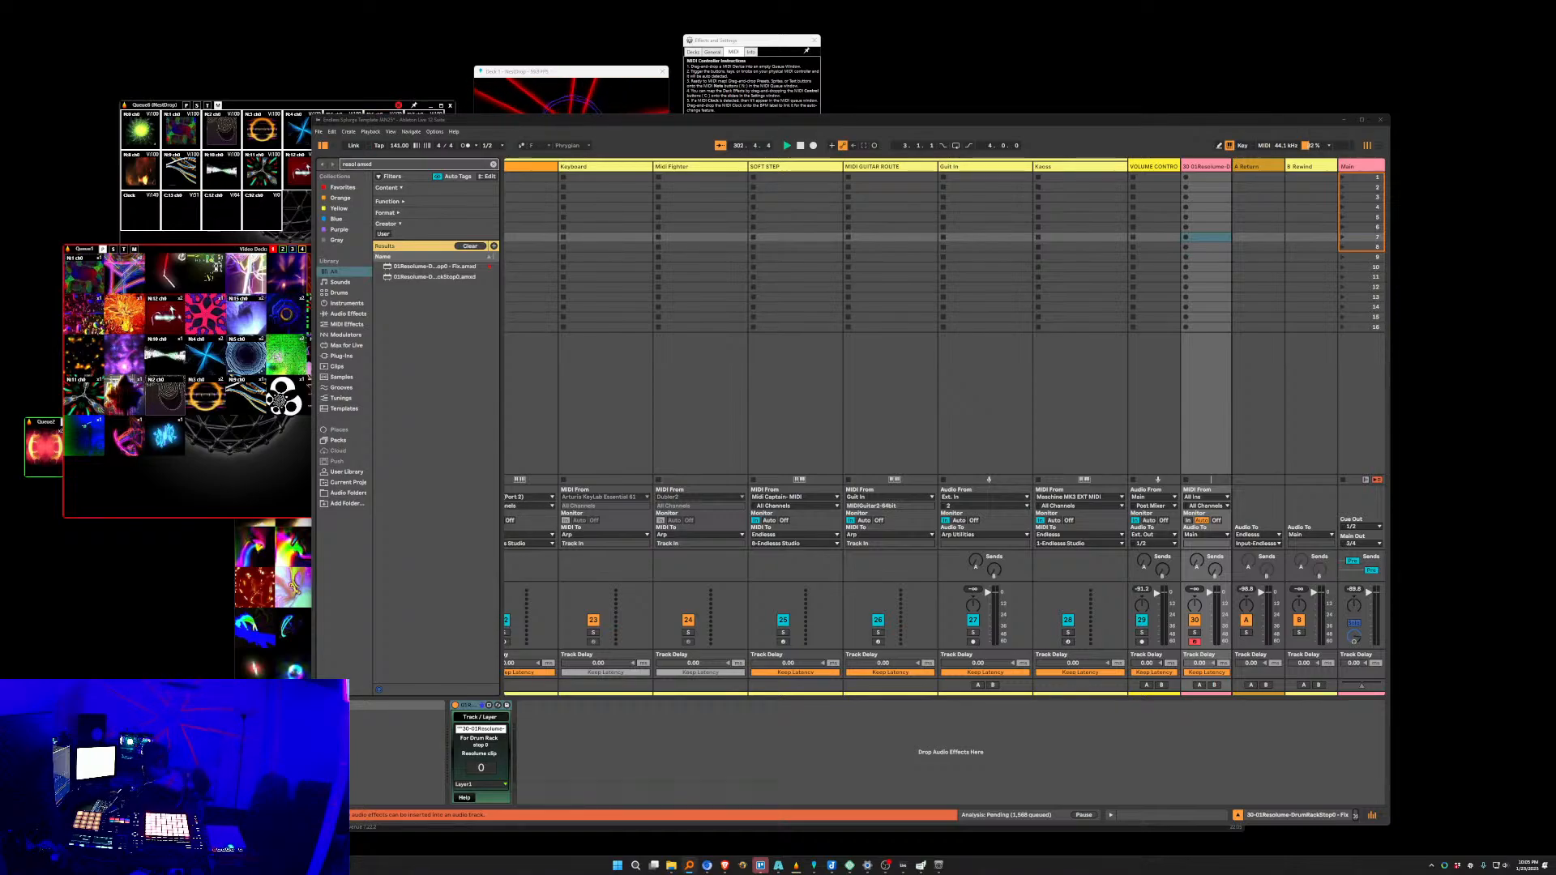
Add the 01Sync with channels device to the Main track.
drag(1500, 355, 1363, 168)
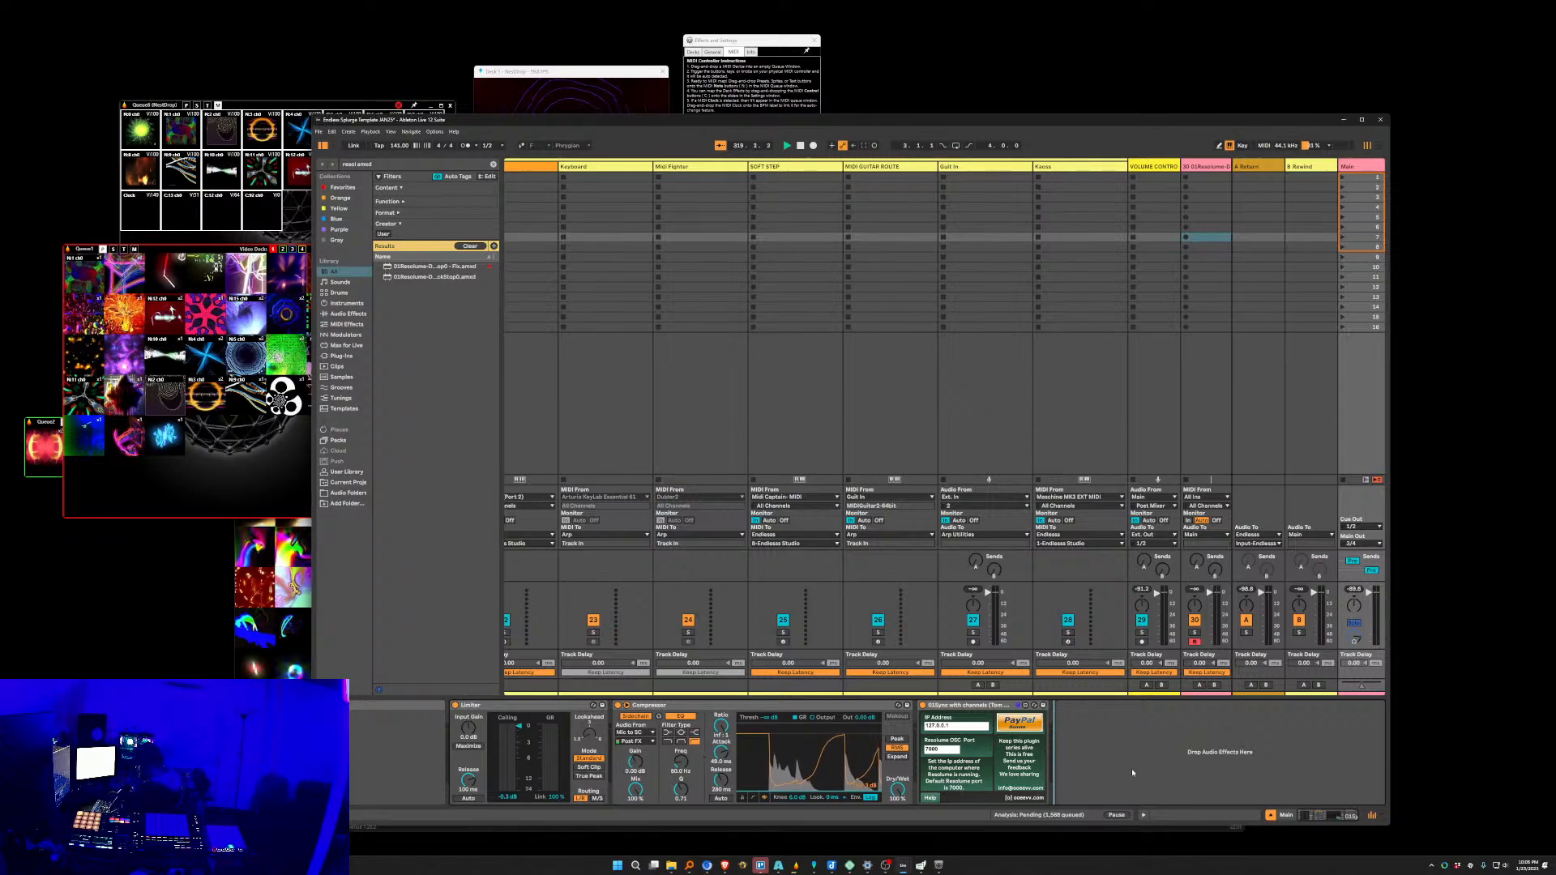
Examine the devices on the NestDrop and Mic to SC tracks, ending on NestDrop.
scroll(1025, 287, left, 10)
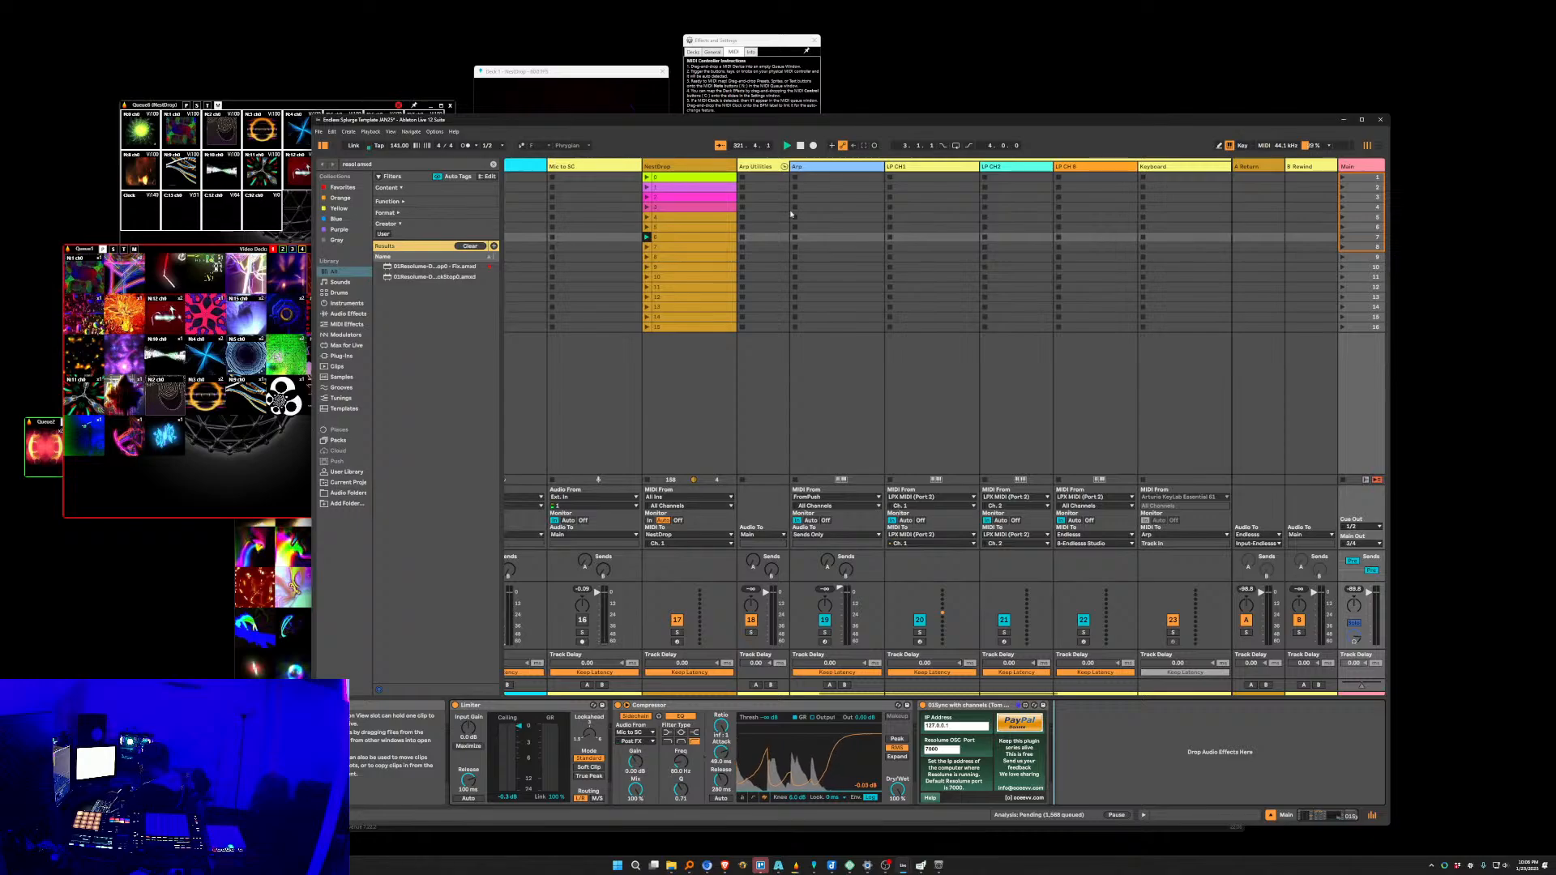
click(700, 166)
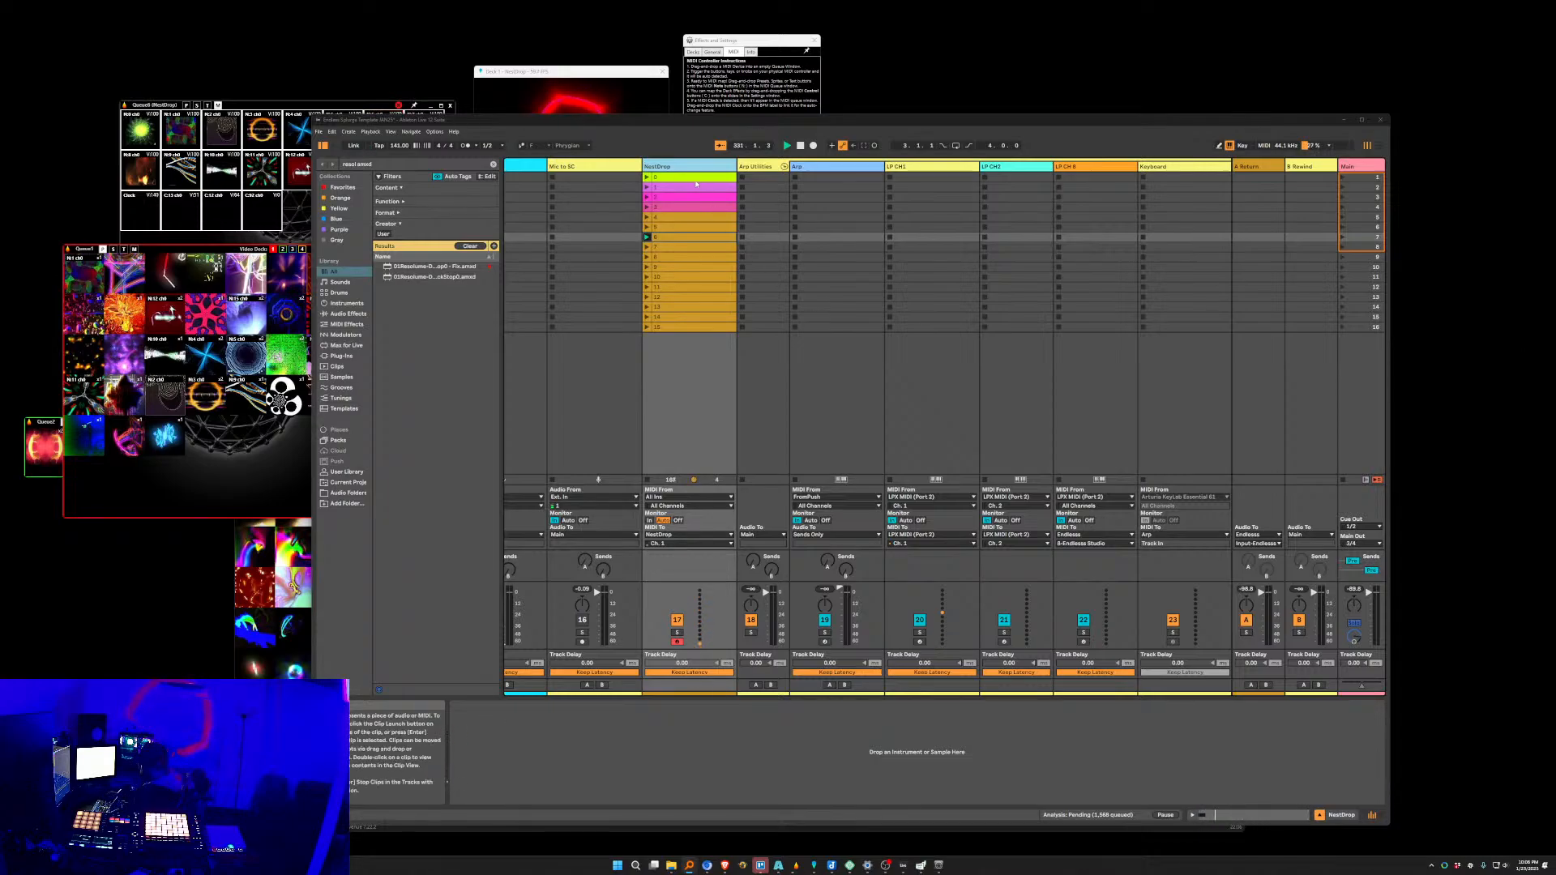
click(610, 173)
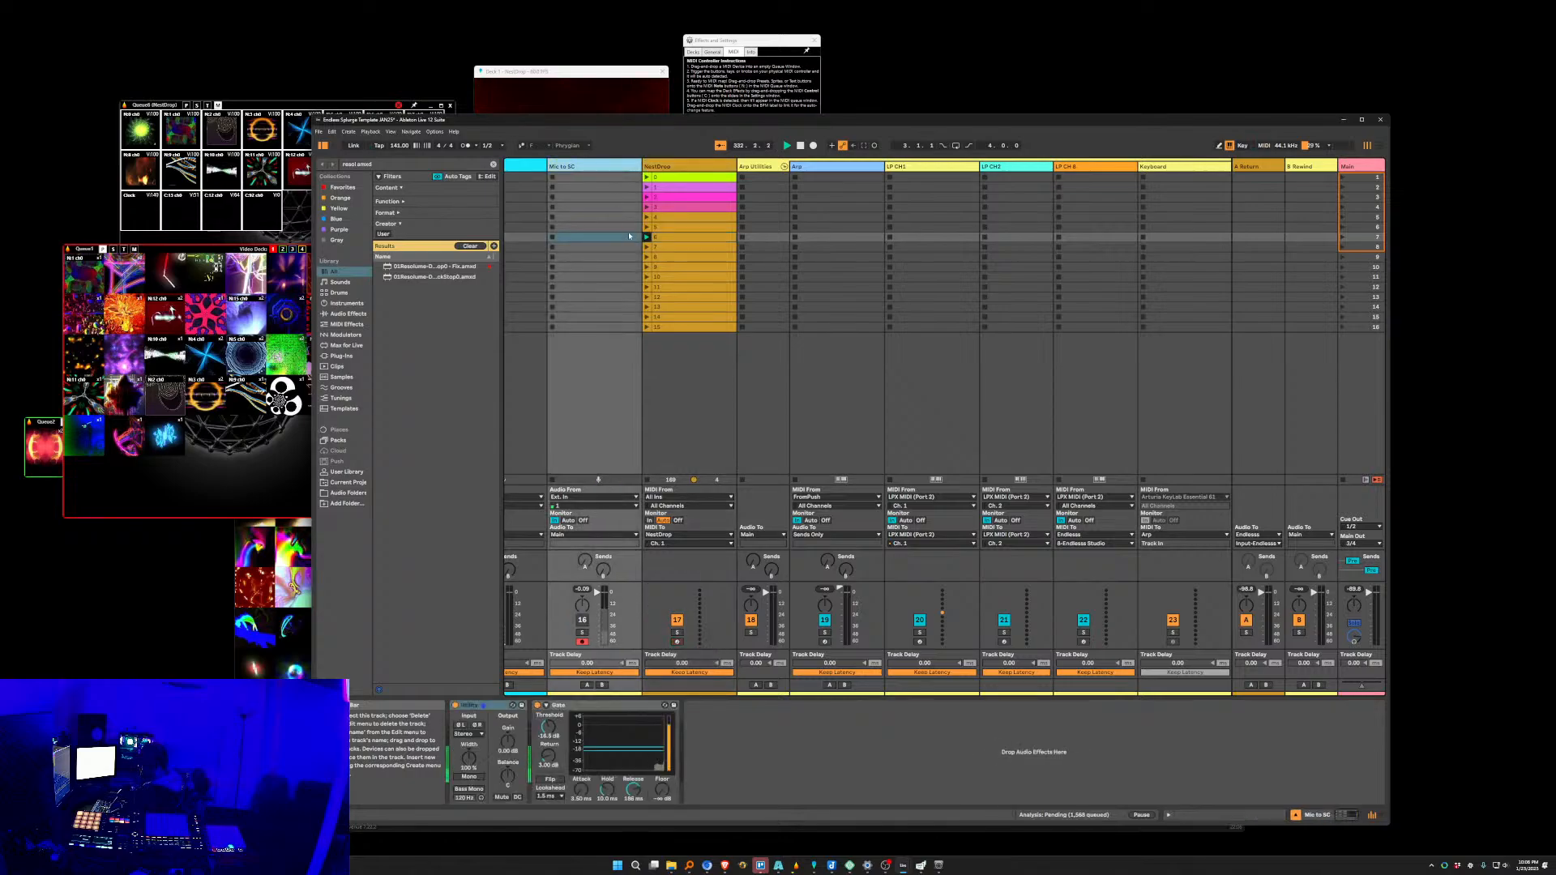
scroll(729, 170, left, 3)
click(846, 170)
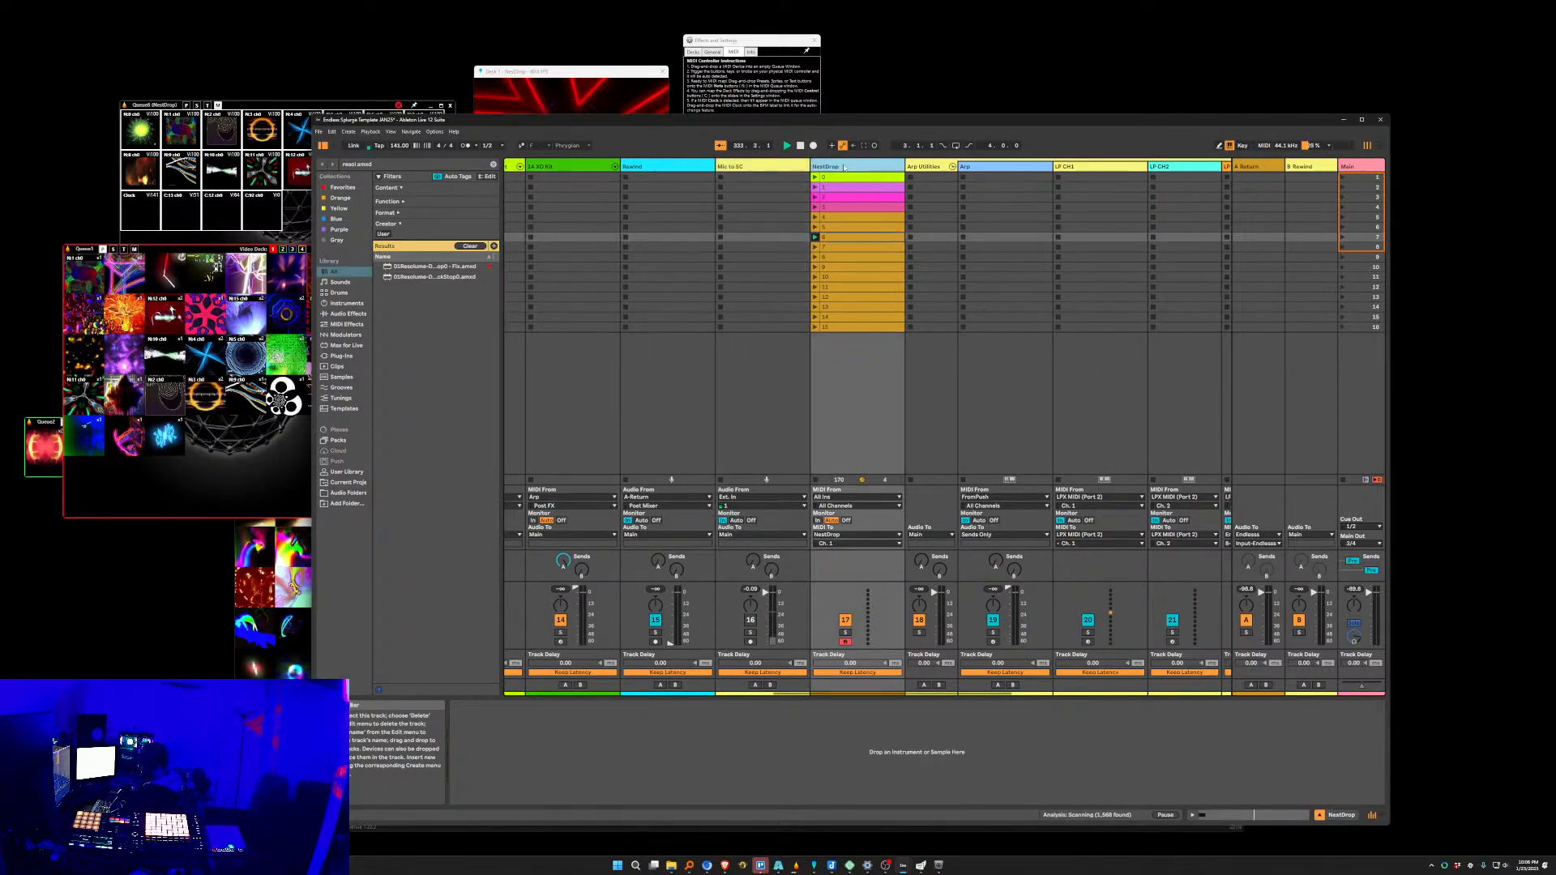
Select the new Resolume drum rack track and fold and unfold its device.
scroll(861, 303, right, 5)
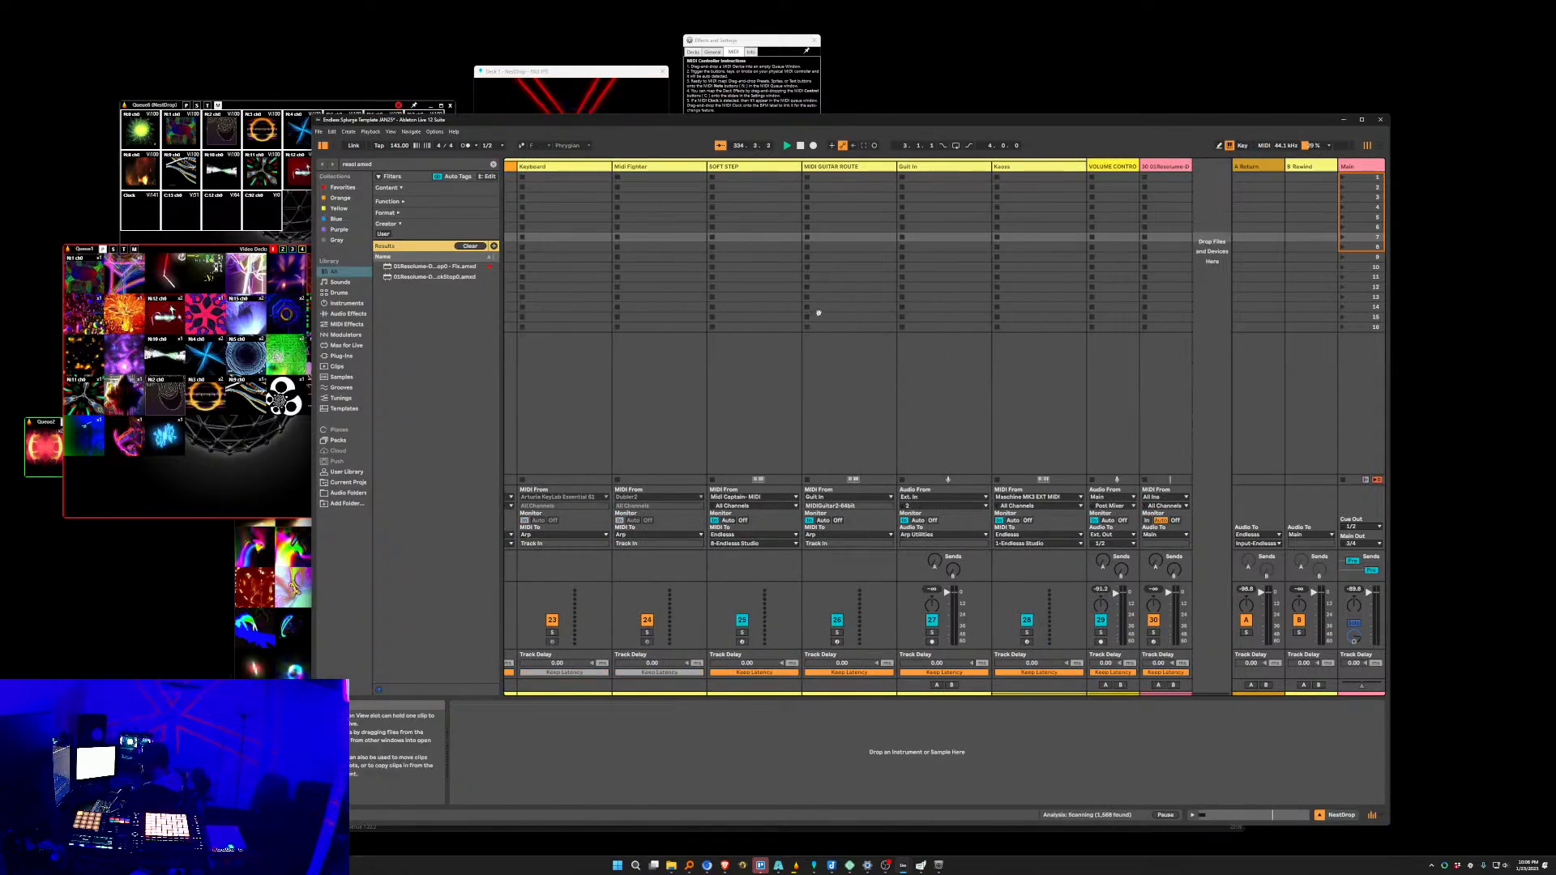
click(1166, 167)
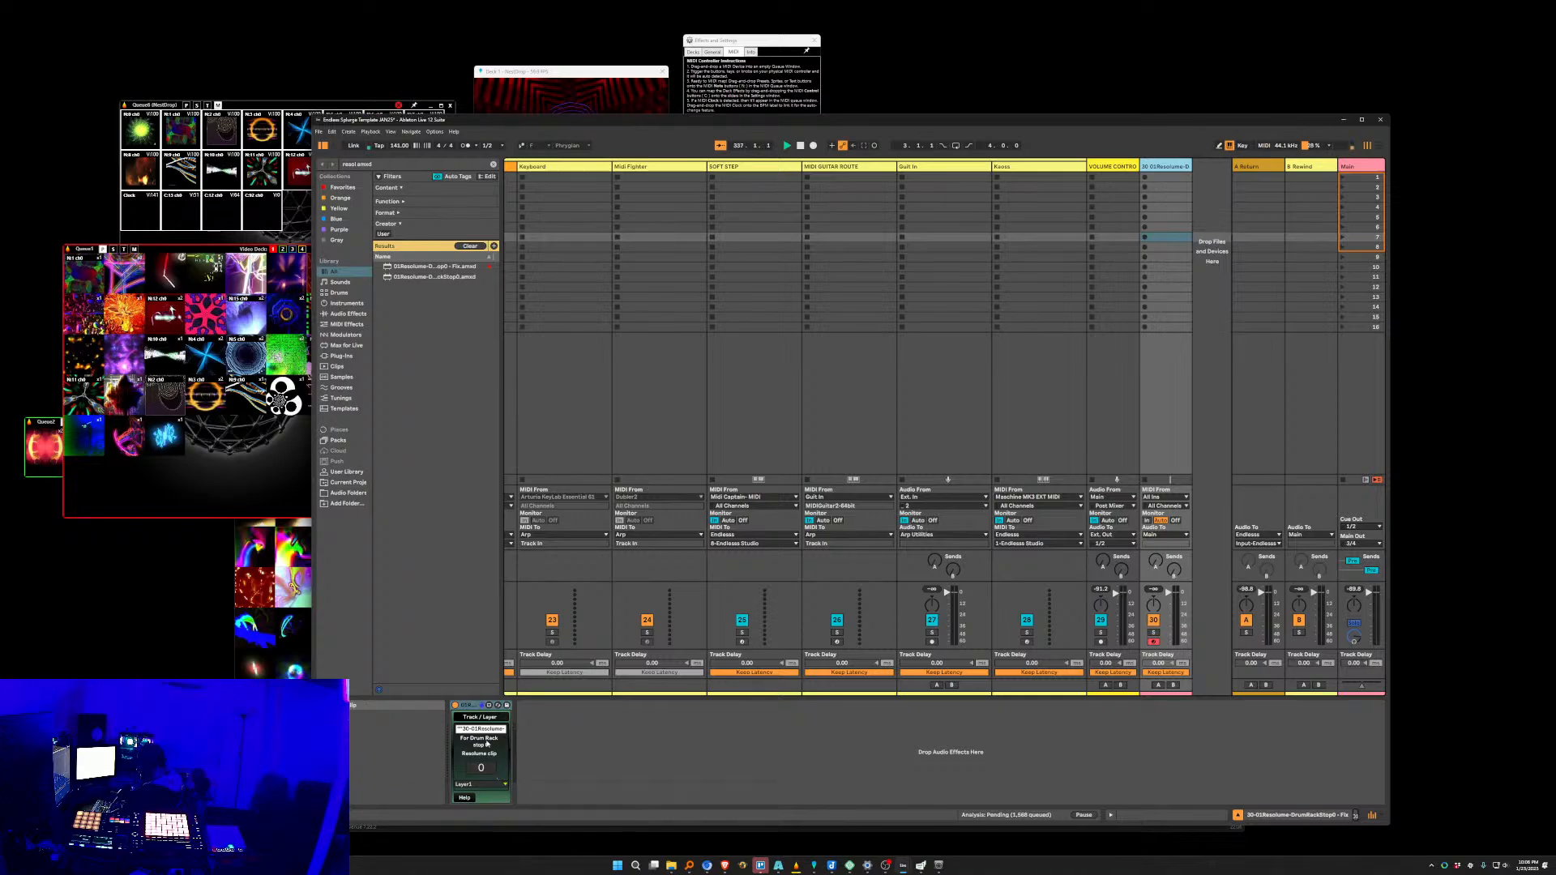
double_click(467, 706)
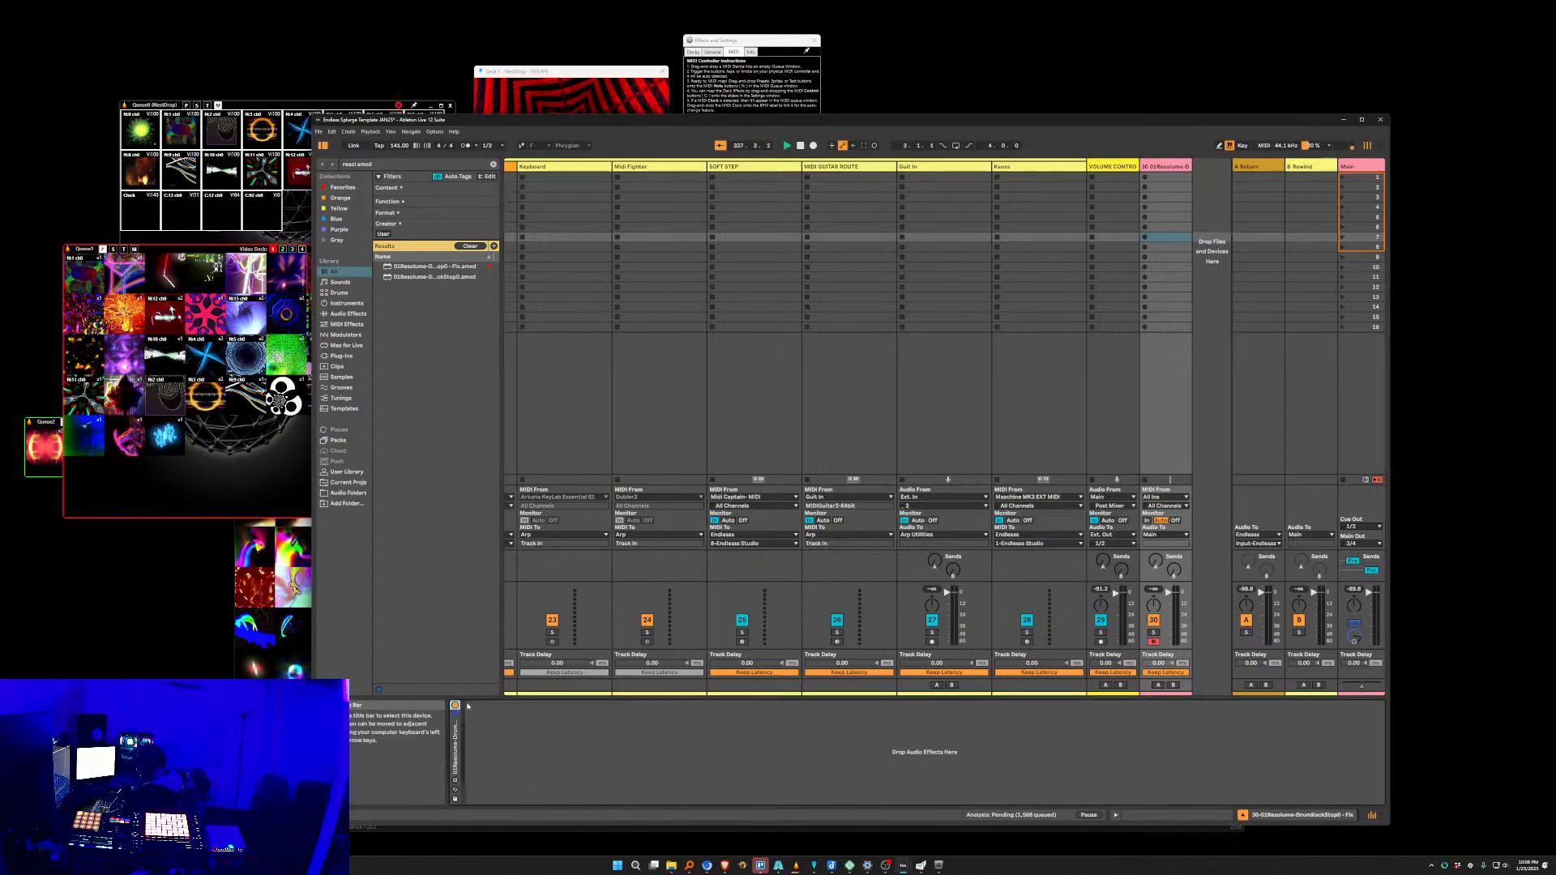
double_click(457, 764)
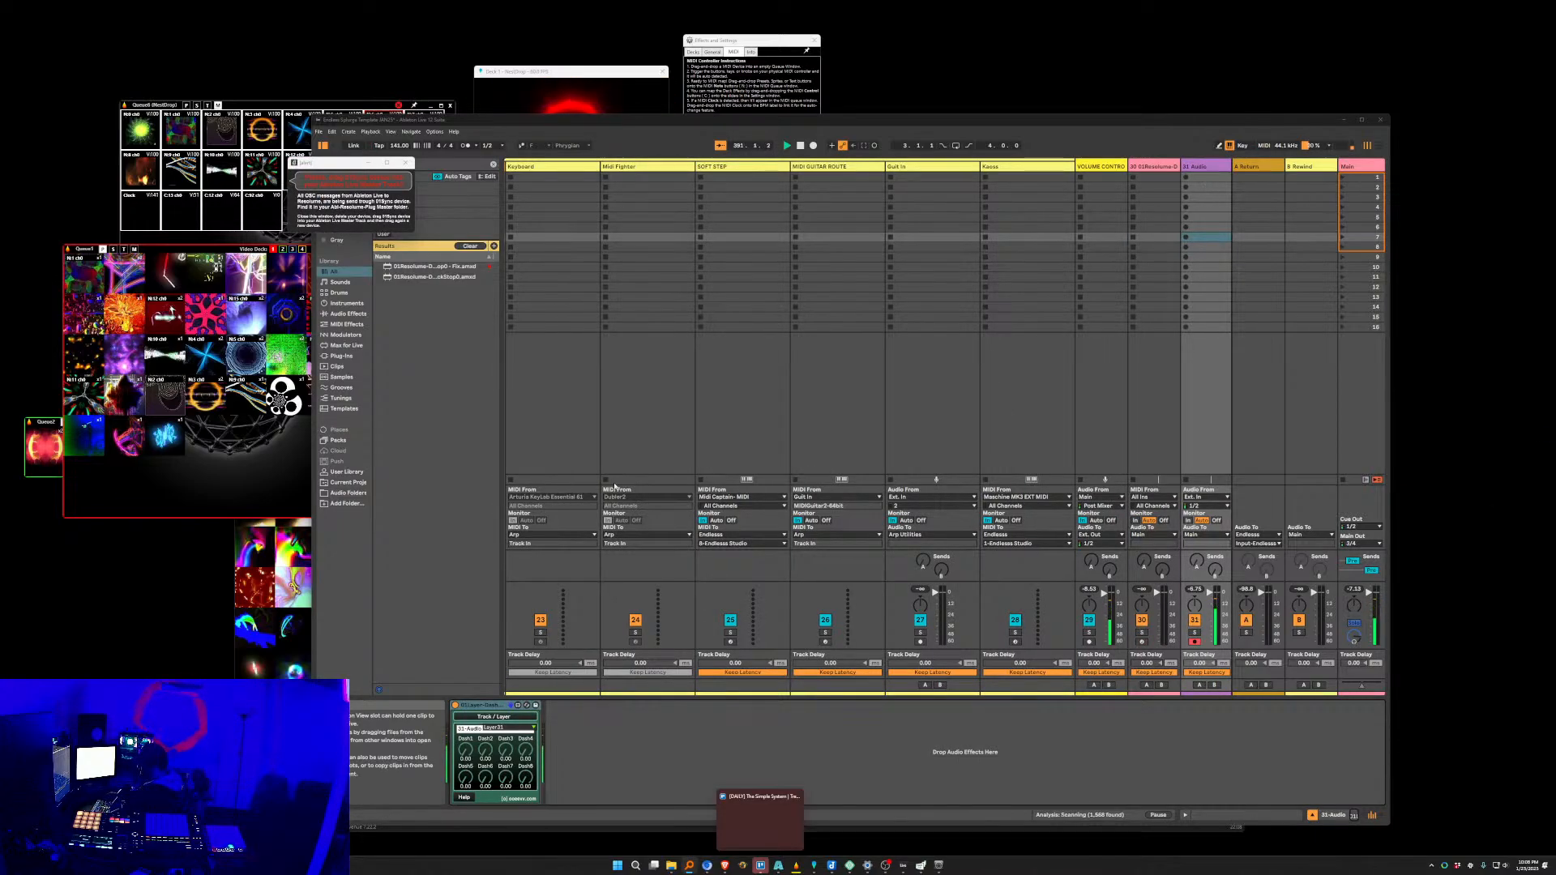
click(512, 728)
click(514, 730)
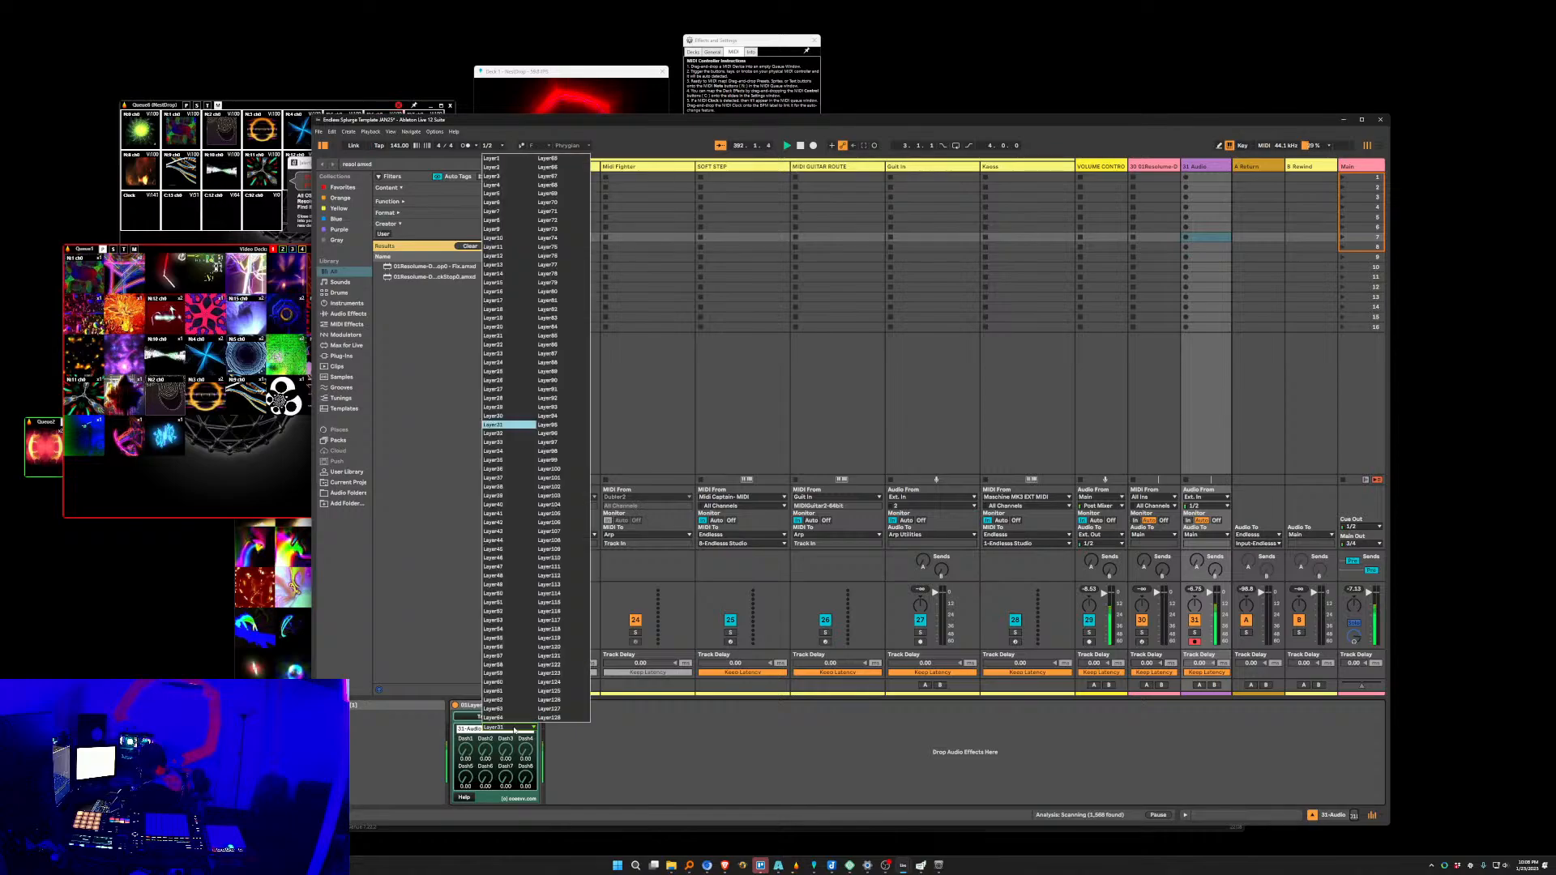
click(589, 727)
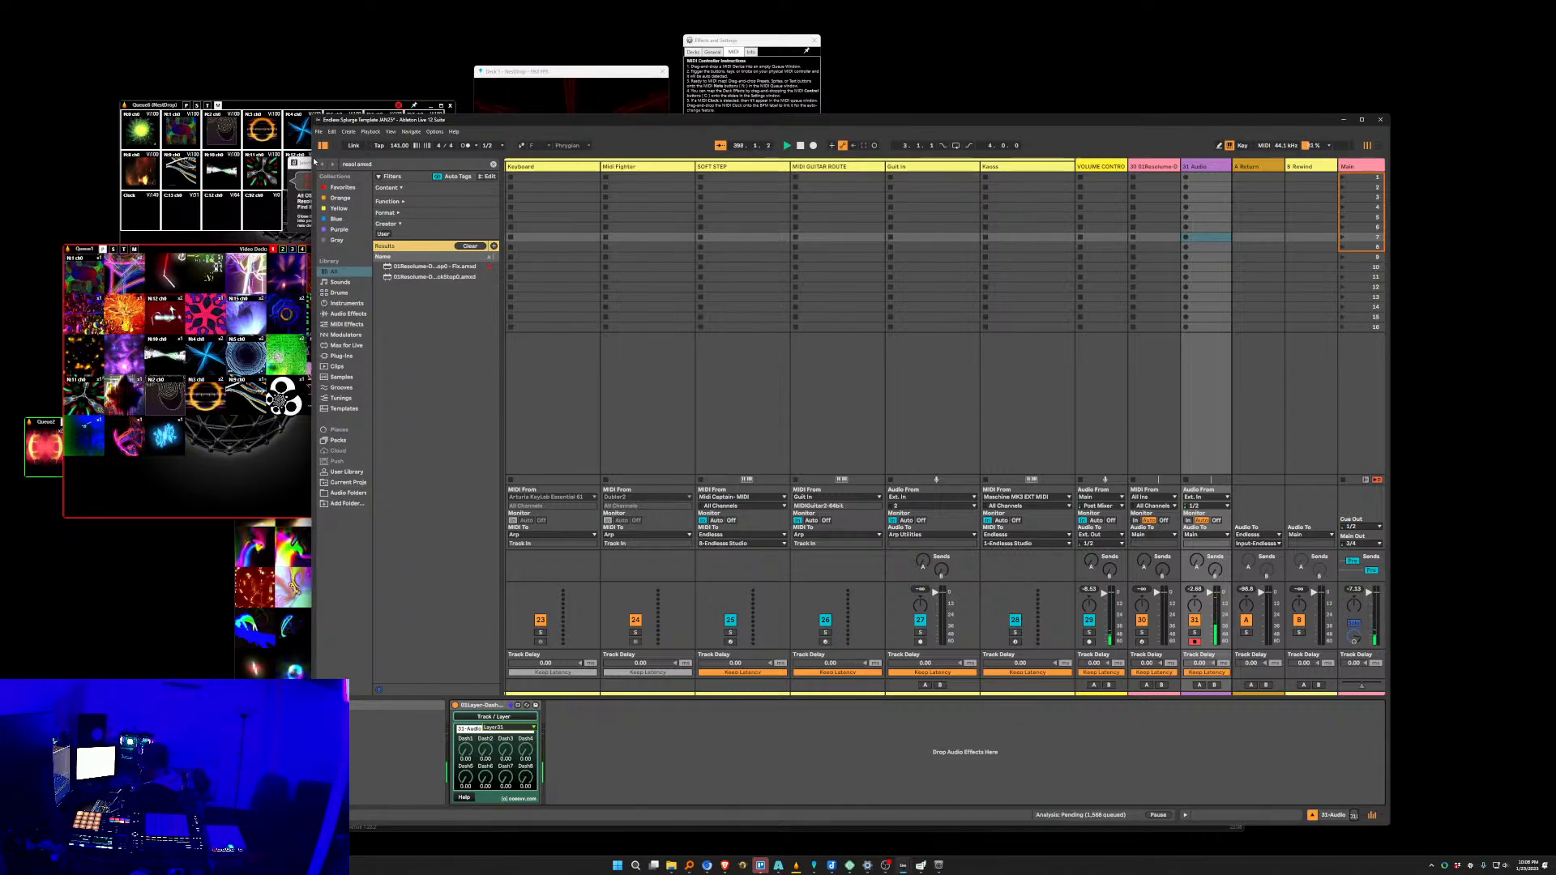
Arrange the Live and Resolume Avenue windows side by side and select Layer 3 in Resolume.
drag(315, 159, 911, 159)
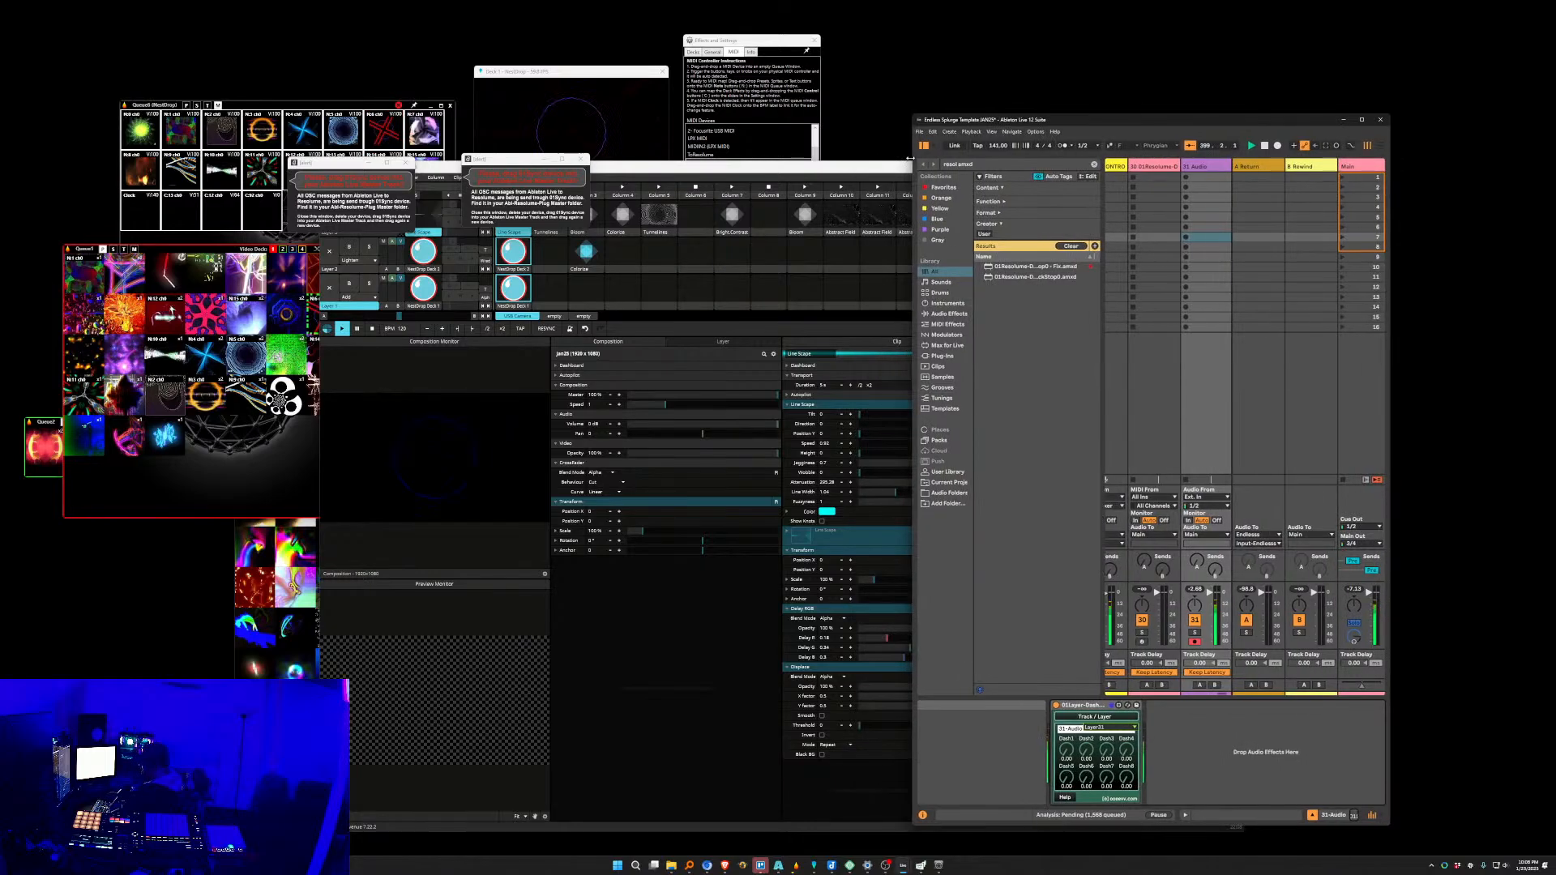
drag(719, 167, 421, 141)
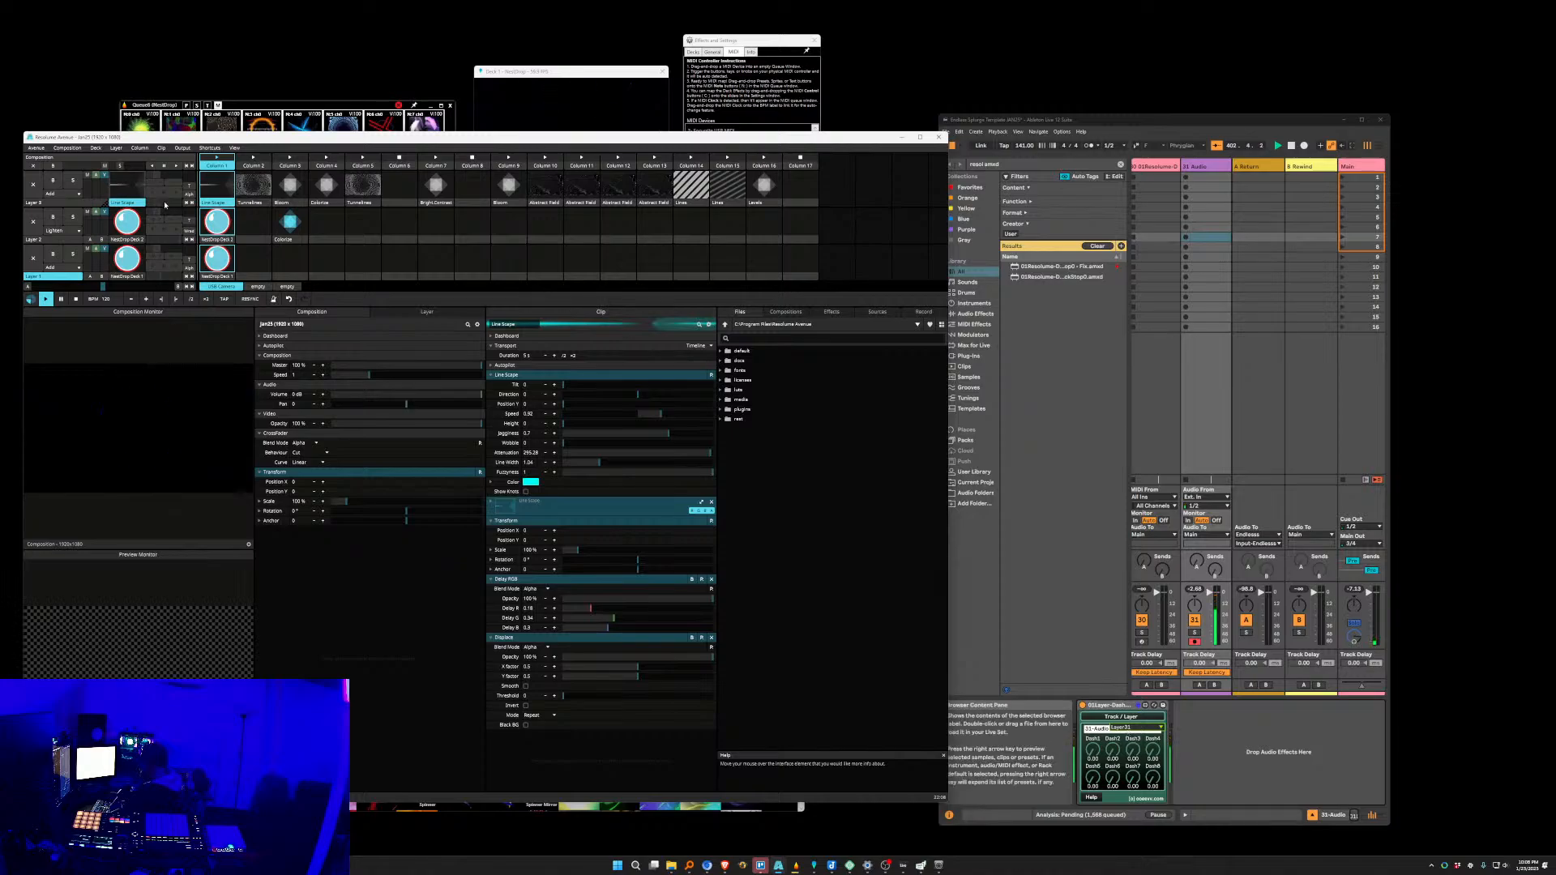
click(37, 203)
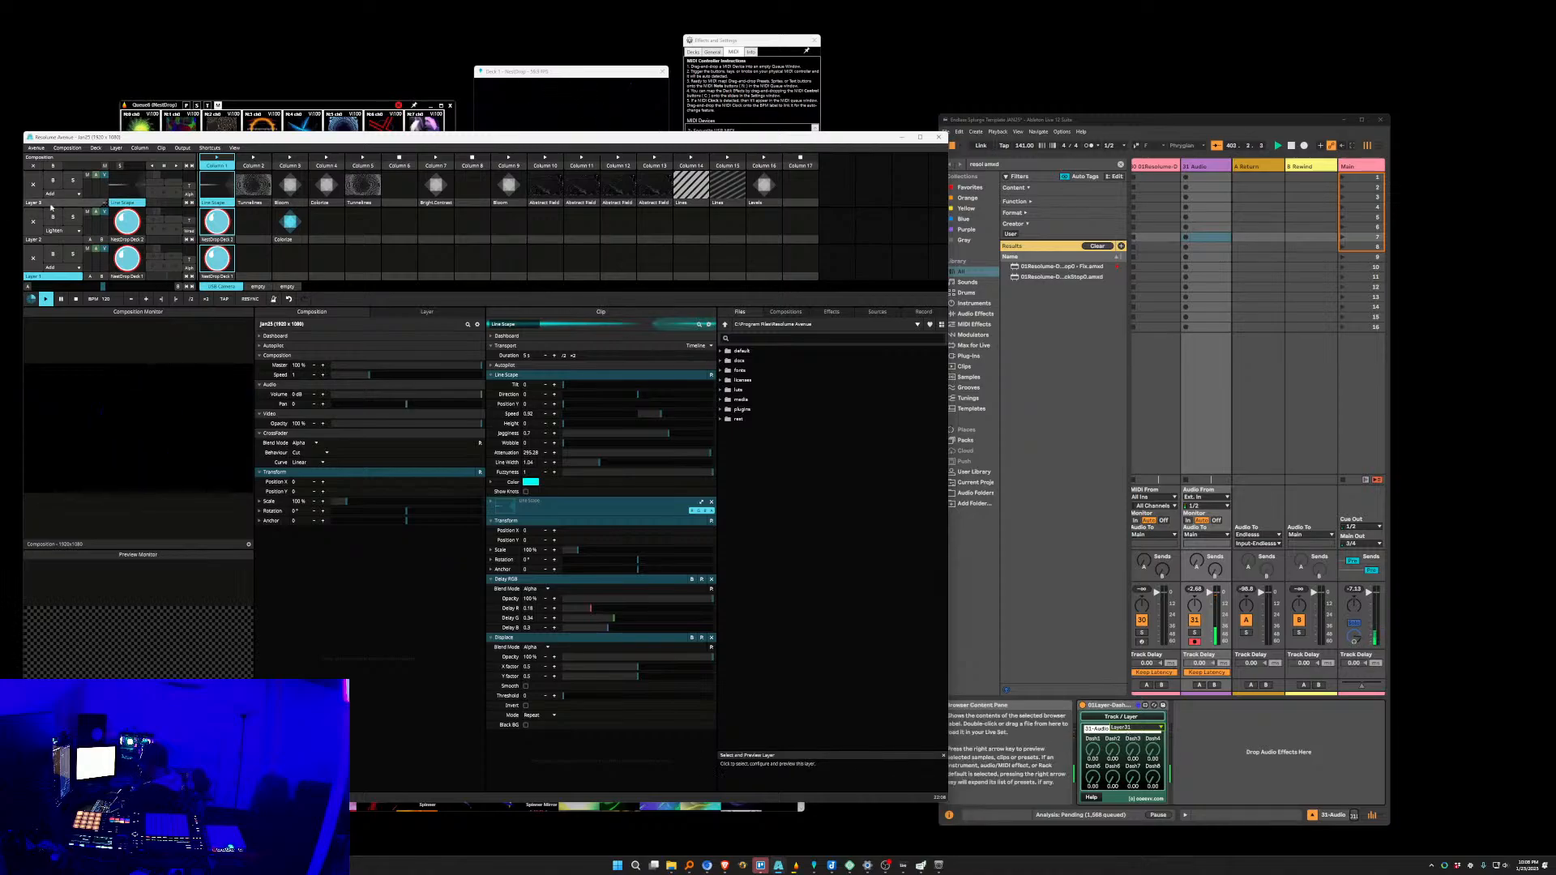
Set the 01Layer-Dash device on the audio track to Layer3 and turn its Dash1 knob up to 1.00.
click(1137, 728)
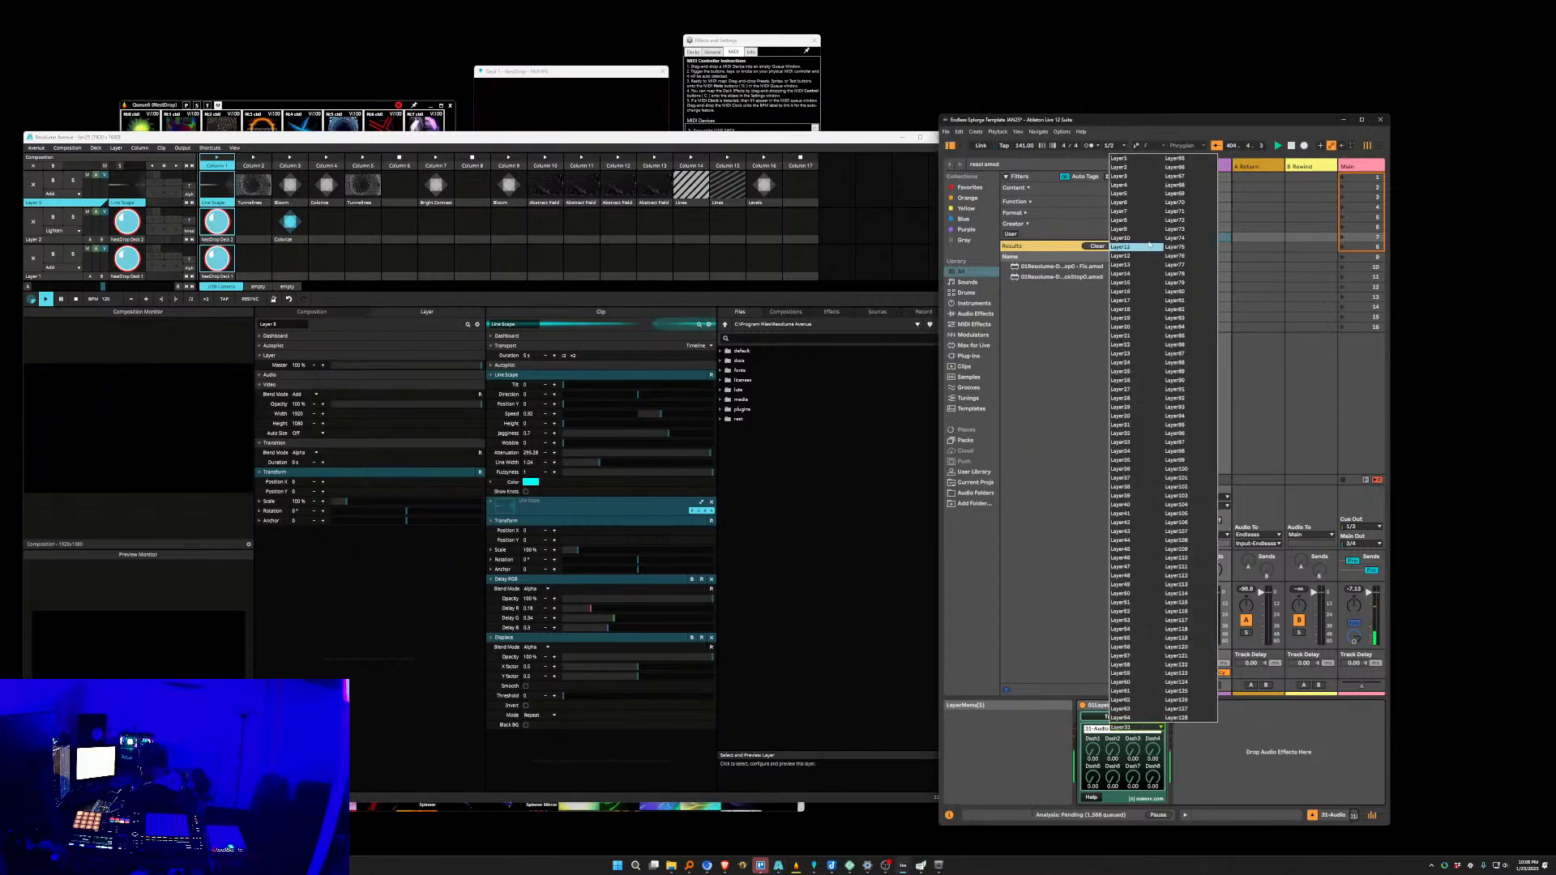
click(1131, 176)
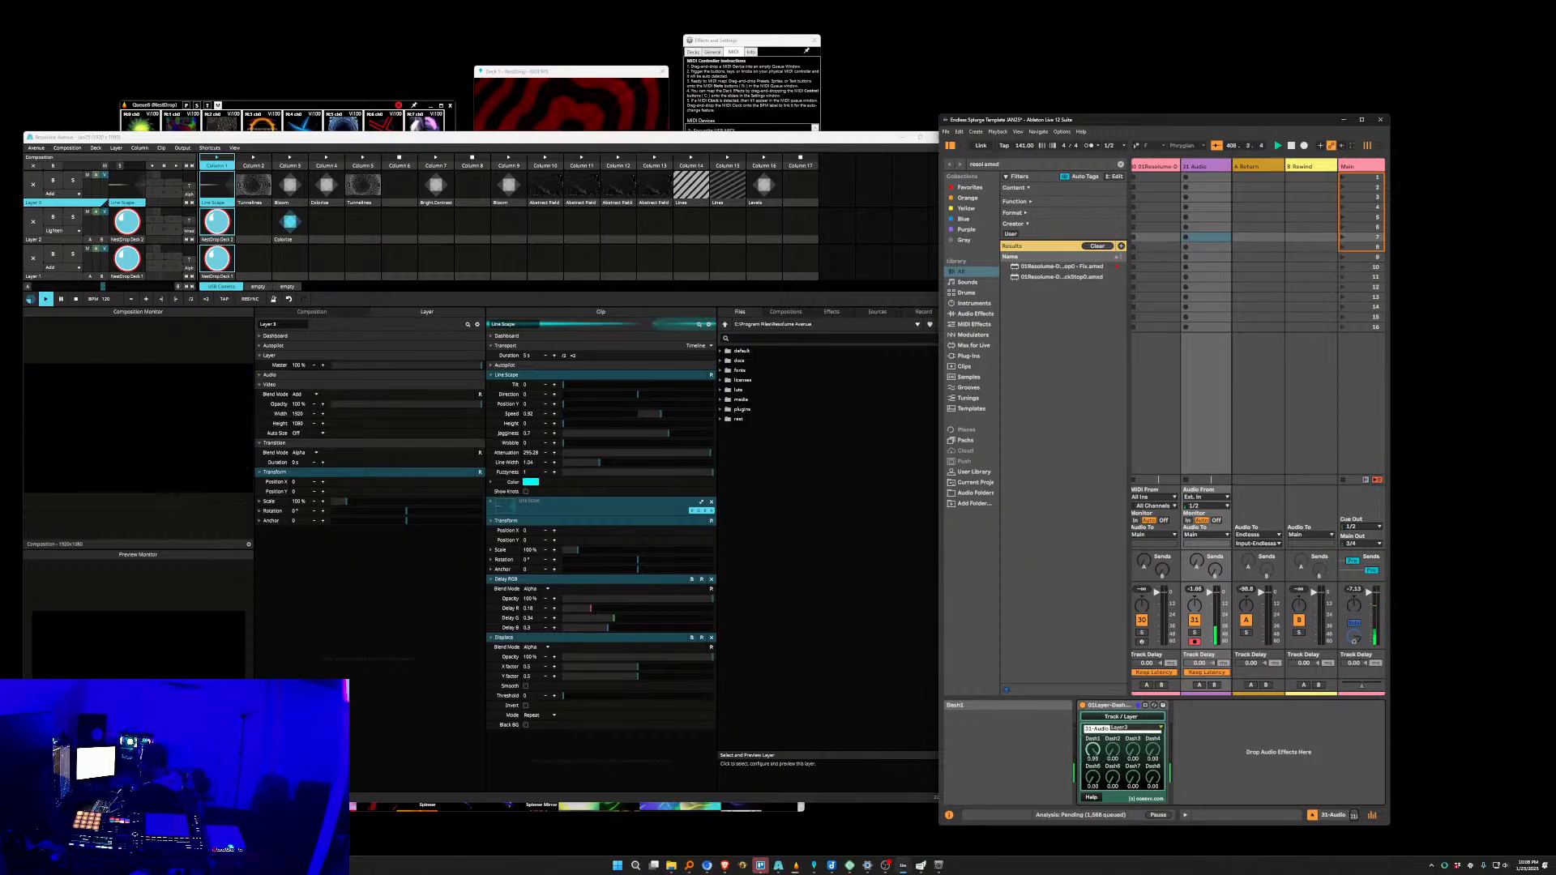
drag(1093, 750, 1092, 656)
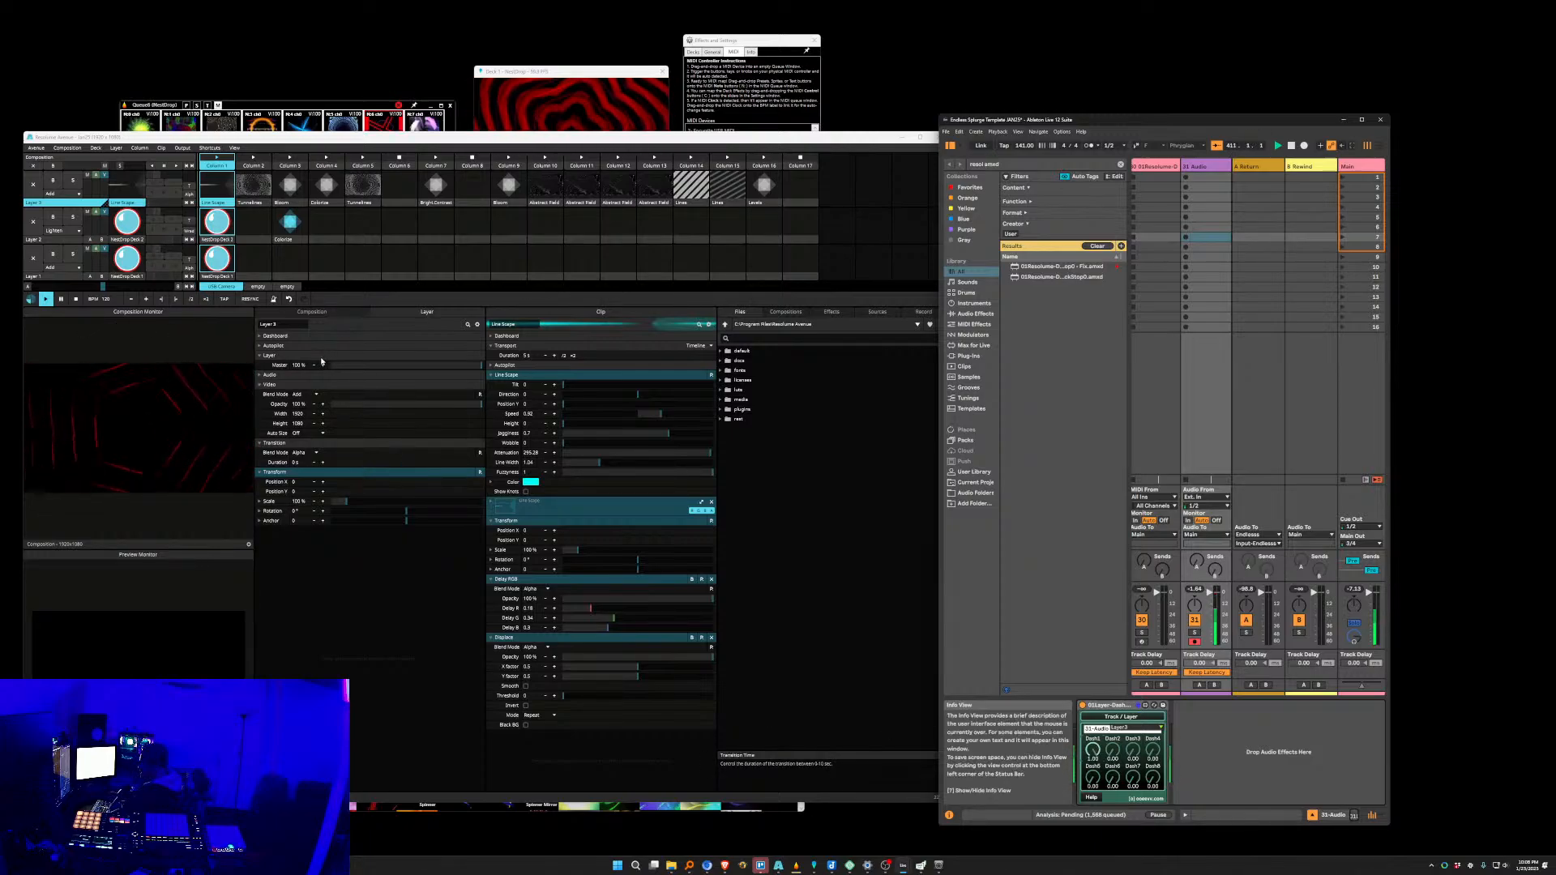
Expand Layer 3's Dashboard in Resolume and turn the 01Layer-Dash device's Dash1 knob down to 0.00.
click(260, 336)
drag(1093, 750, 1093, 835)
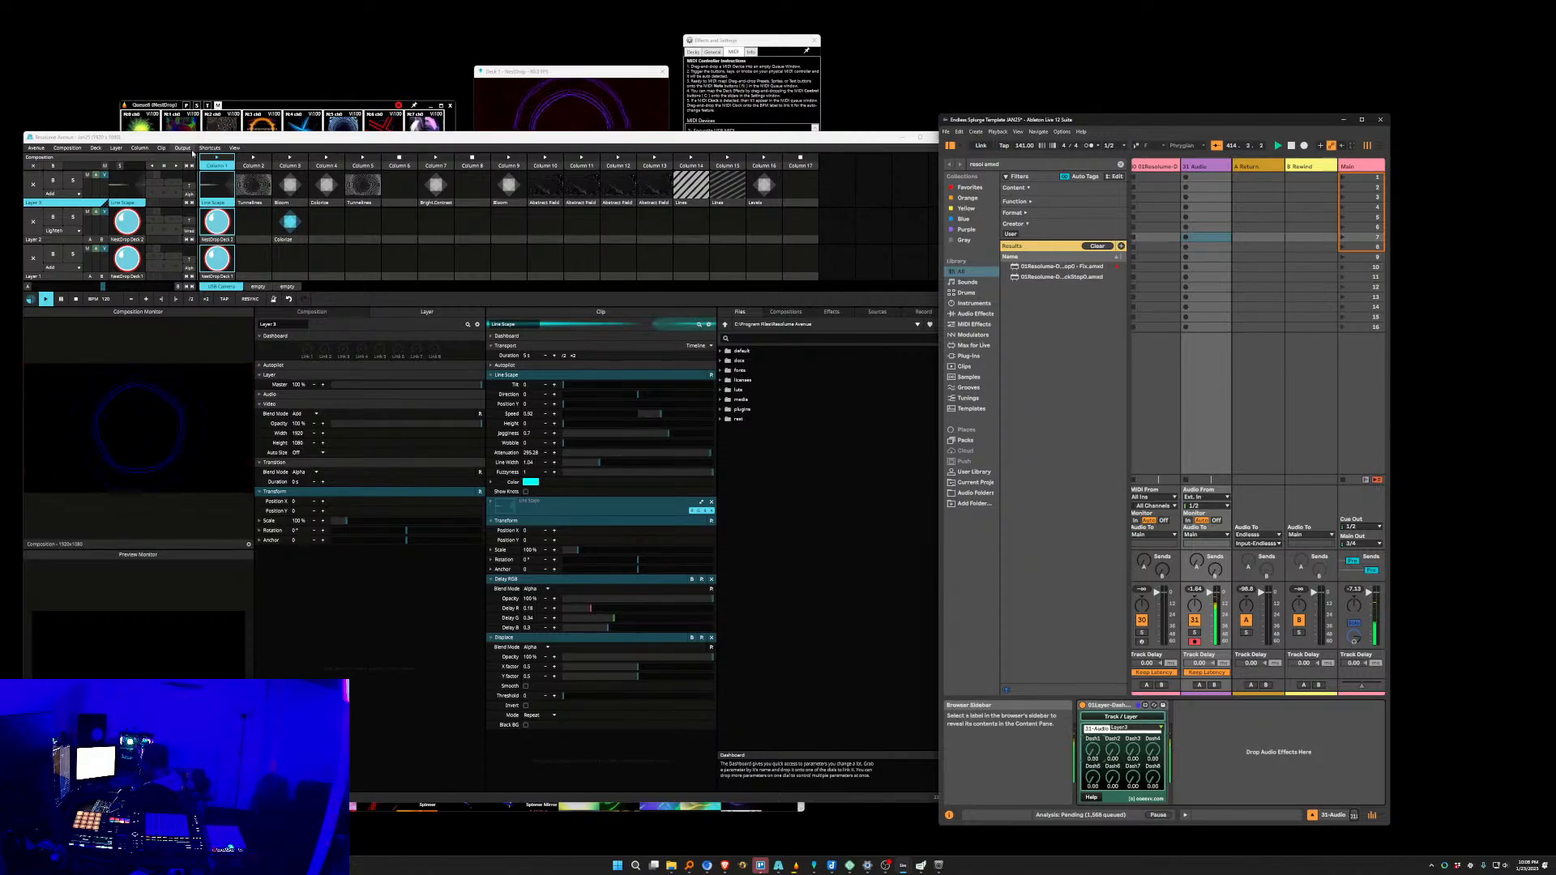
click(183, 149)
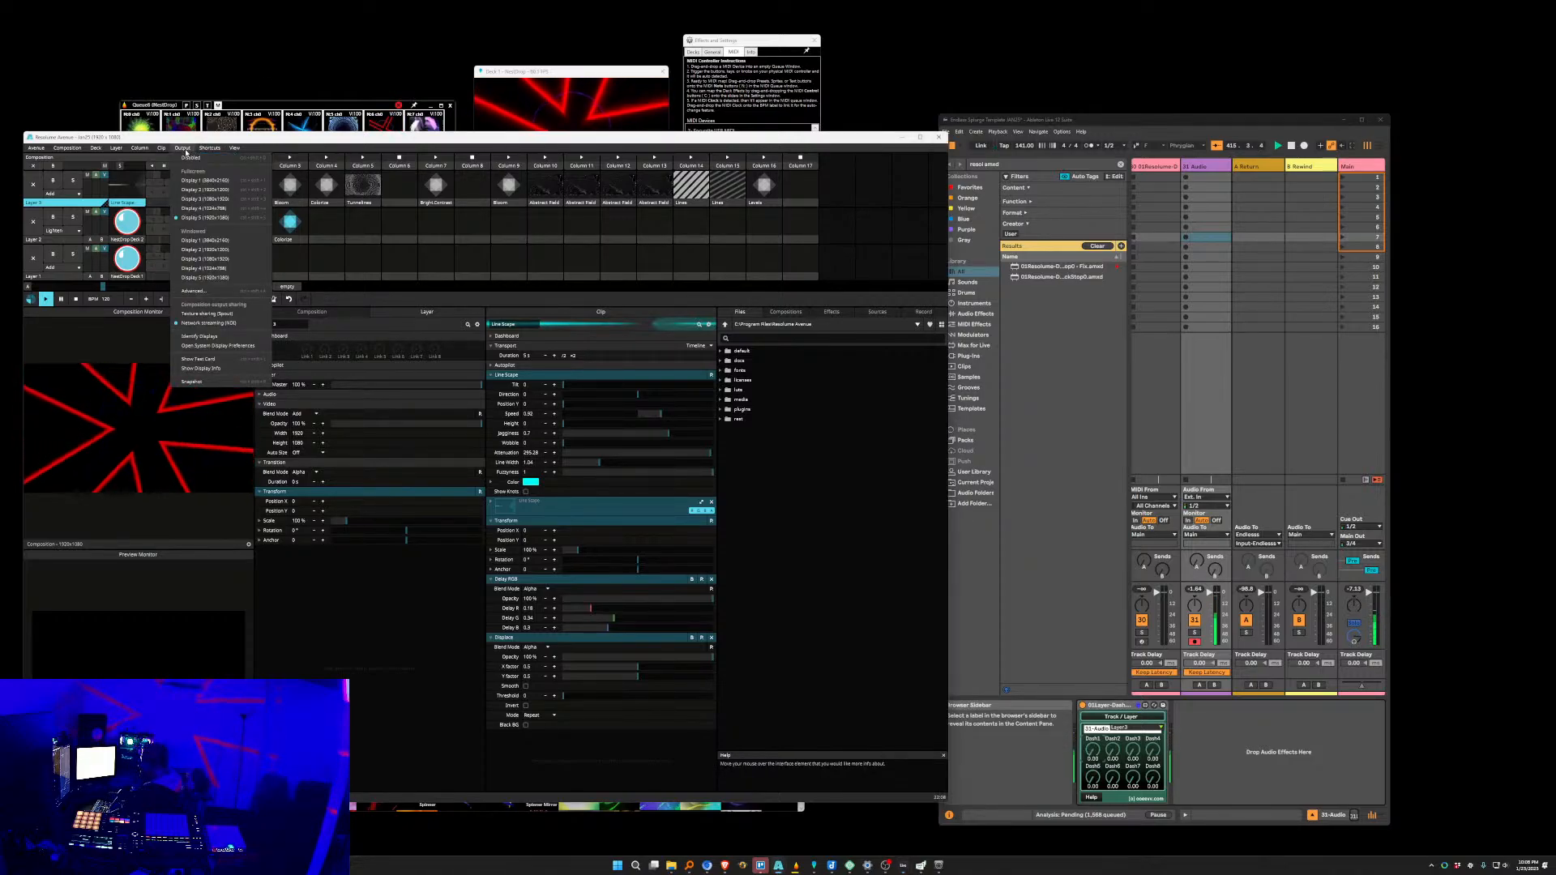
click(185, 149)
click(210, 148)
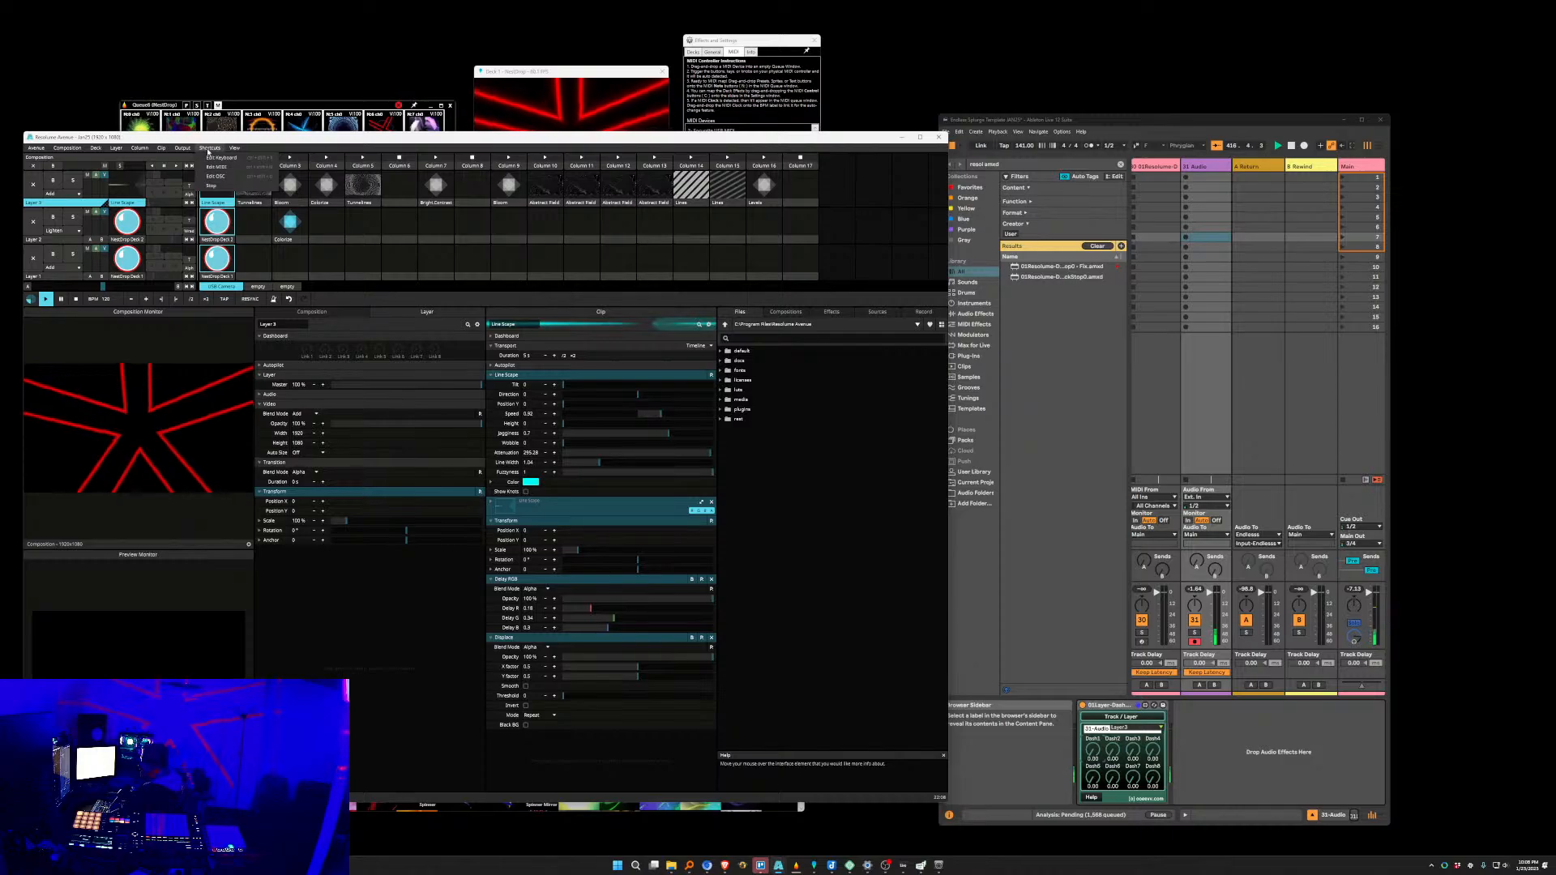
click(219, 176)
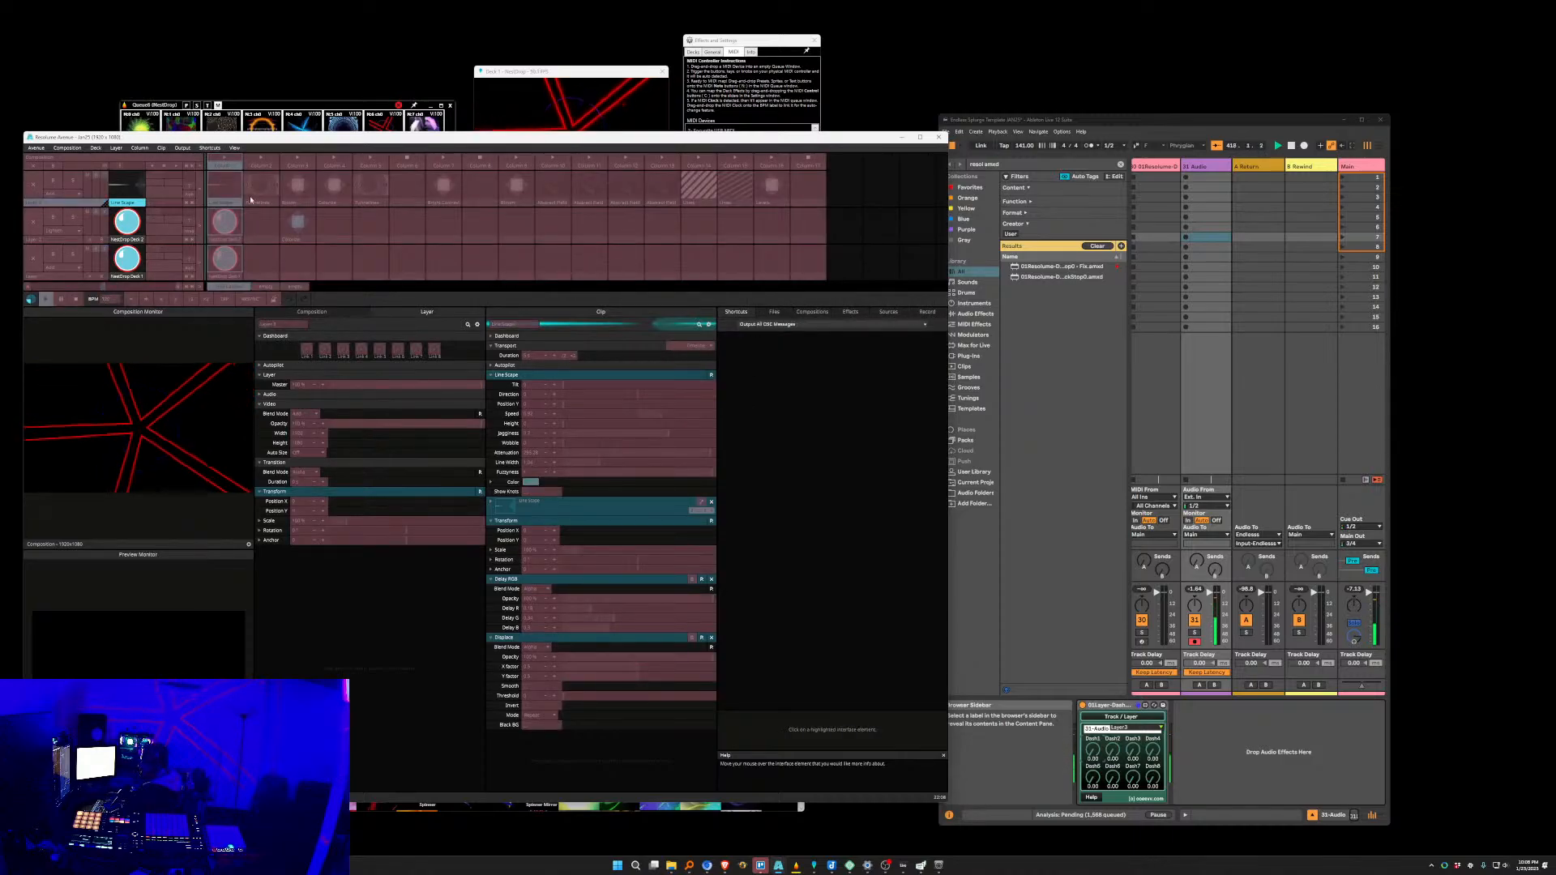
key(Escape)
Enable OSC Input in Resolume's OSC preferences and close the Preferences window.
click(44, 148)
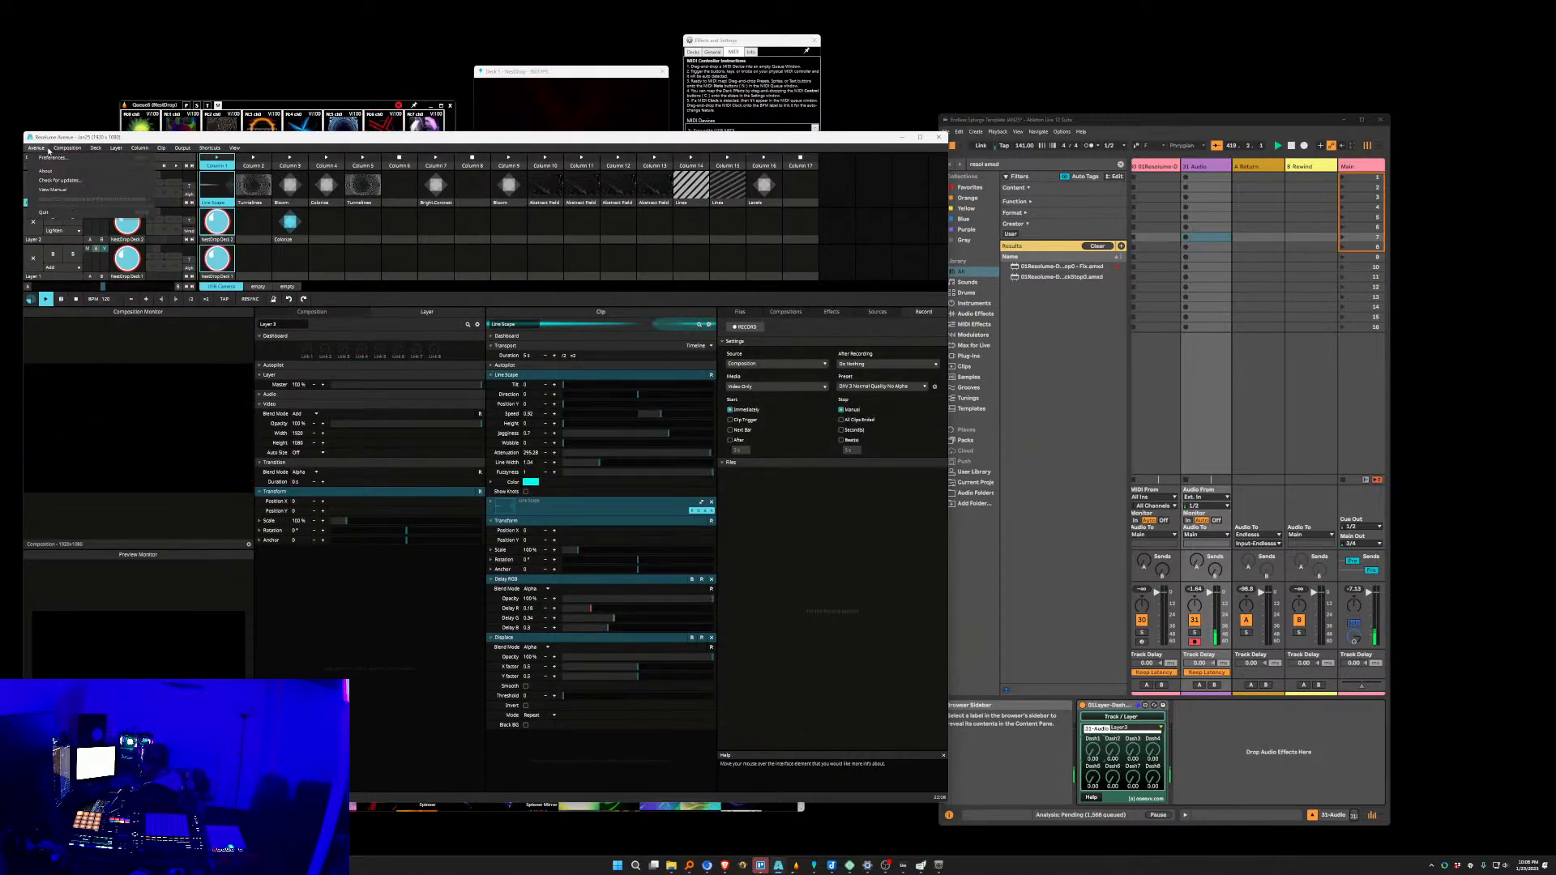
click(51, 158)
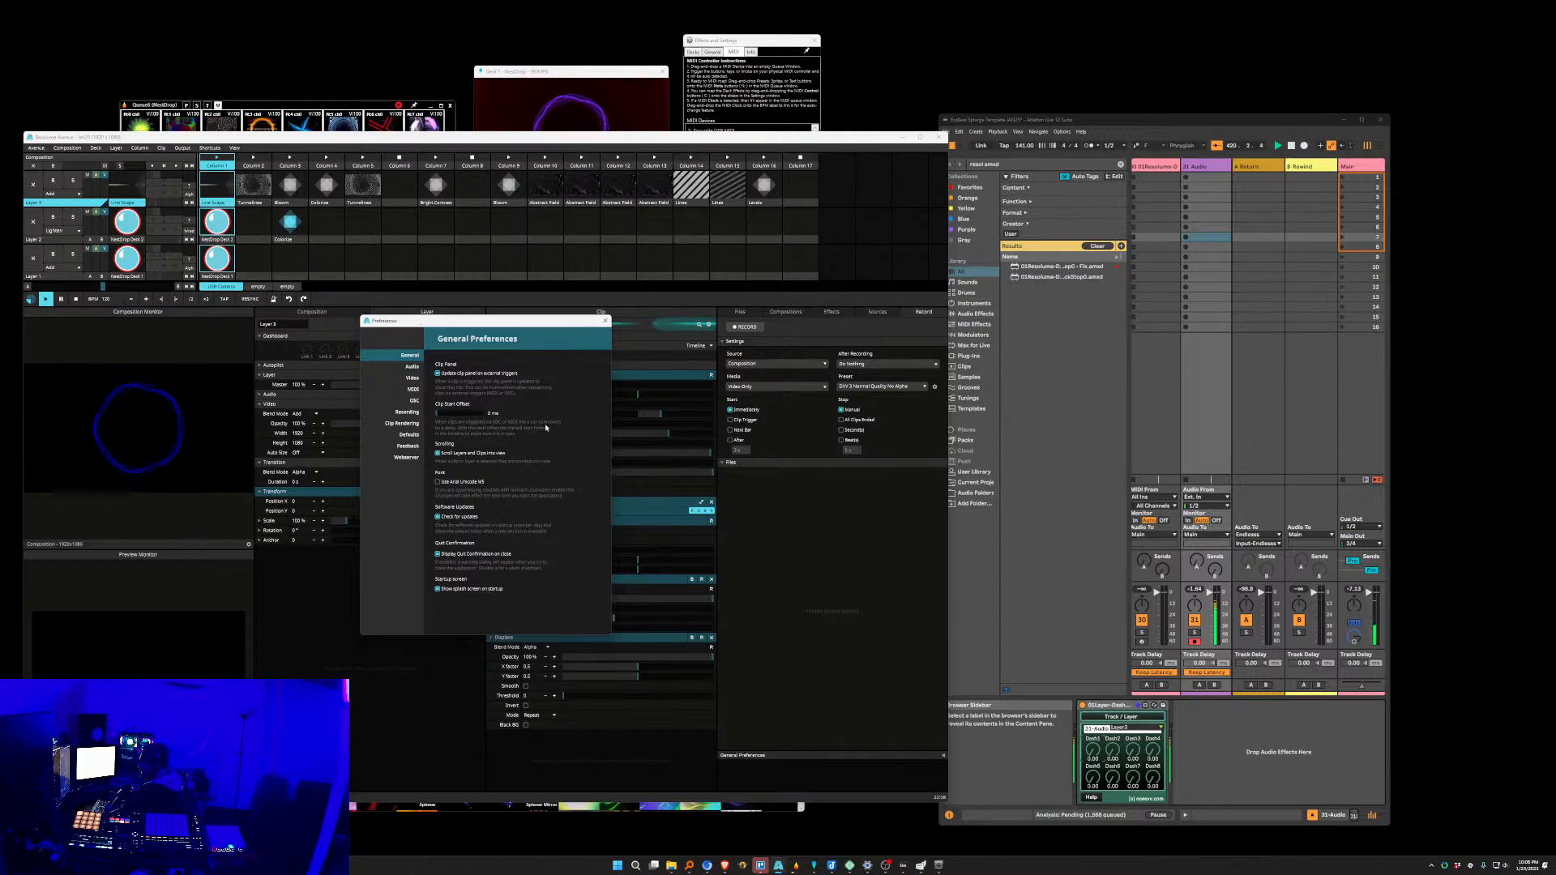
click(405, 400)
click(440, 381)
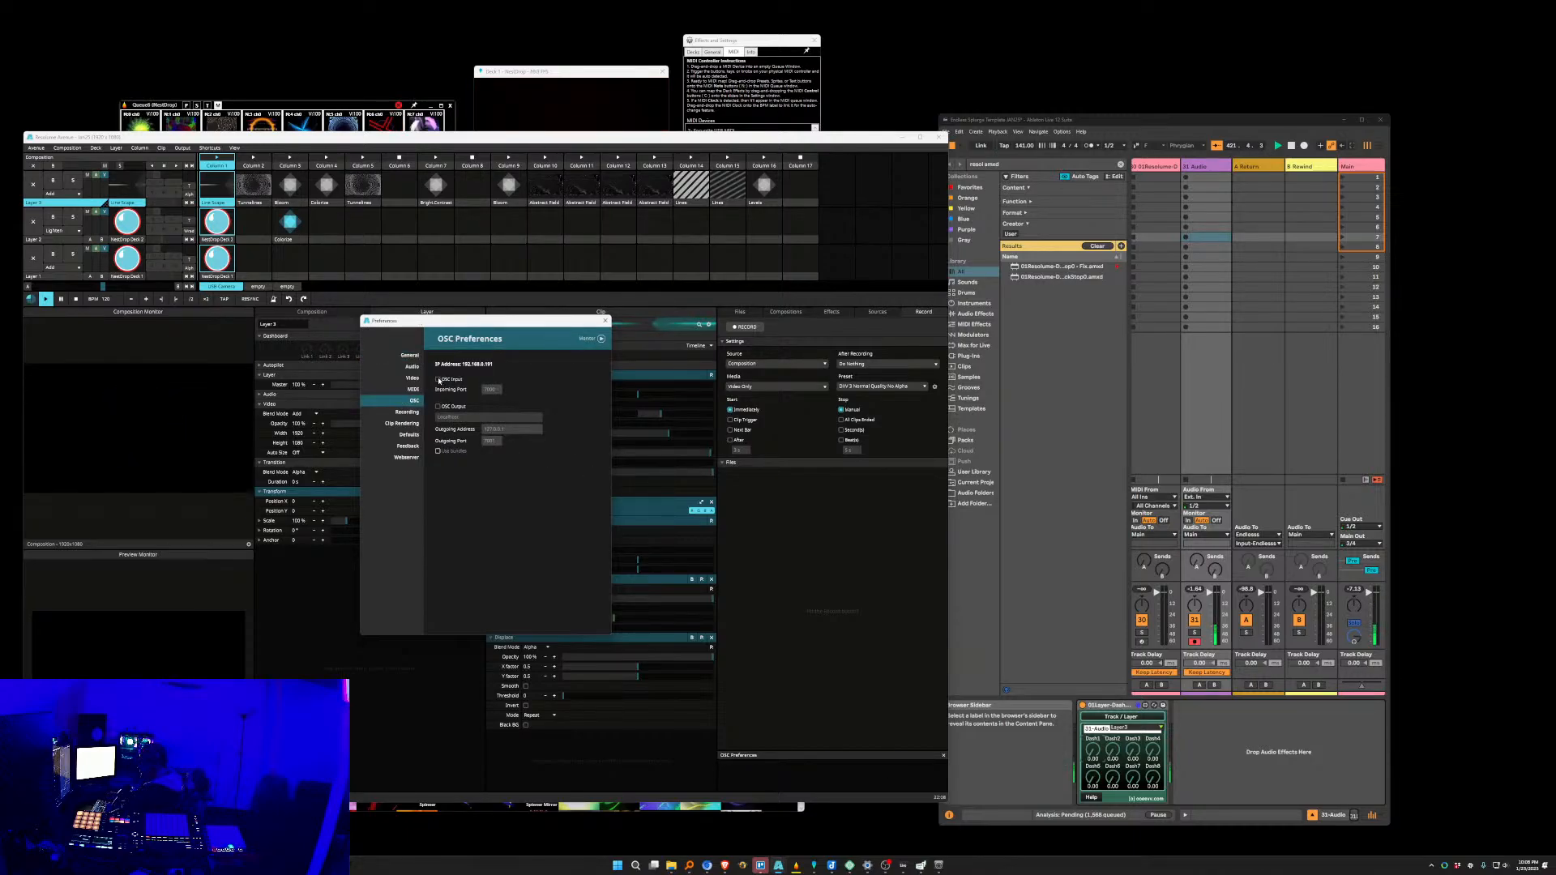
click(606, 320)
Turn the Dash2 knob up to about 0.34, fold and unfold the 01Layer-Dash device, and return to Layer 3 in Resolume.
mouse_move(1092, 751)
mouse_down()
mouse_move(1093, 699)
mouse_move(1093, 754)
mouse_move(1113, 729)
mouse_up()
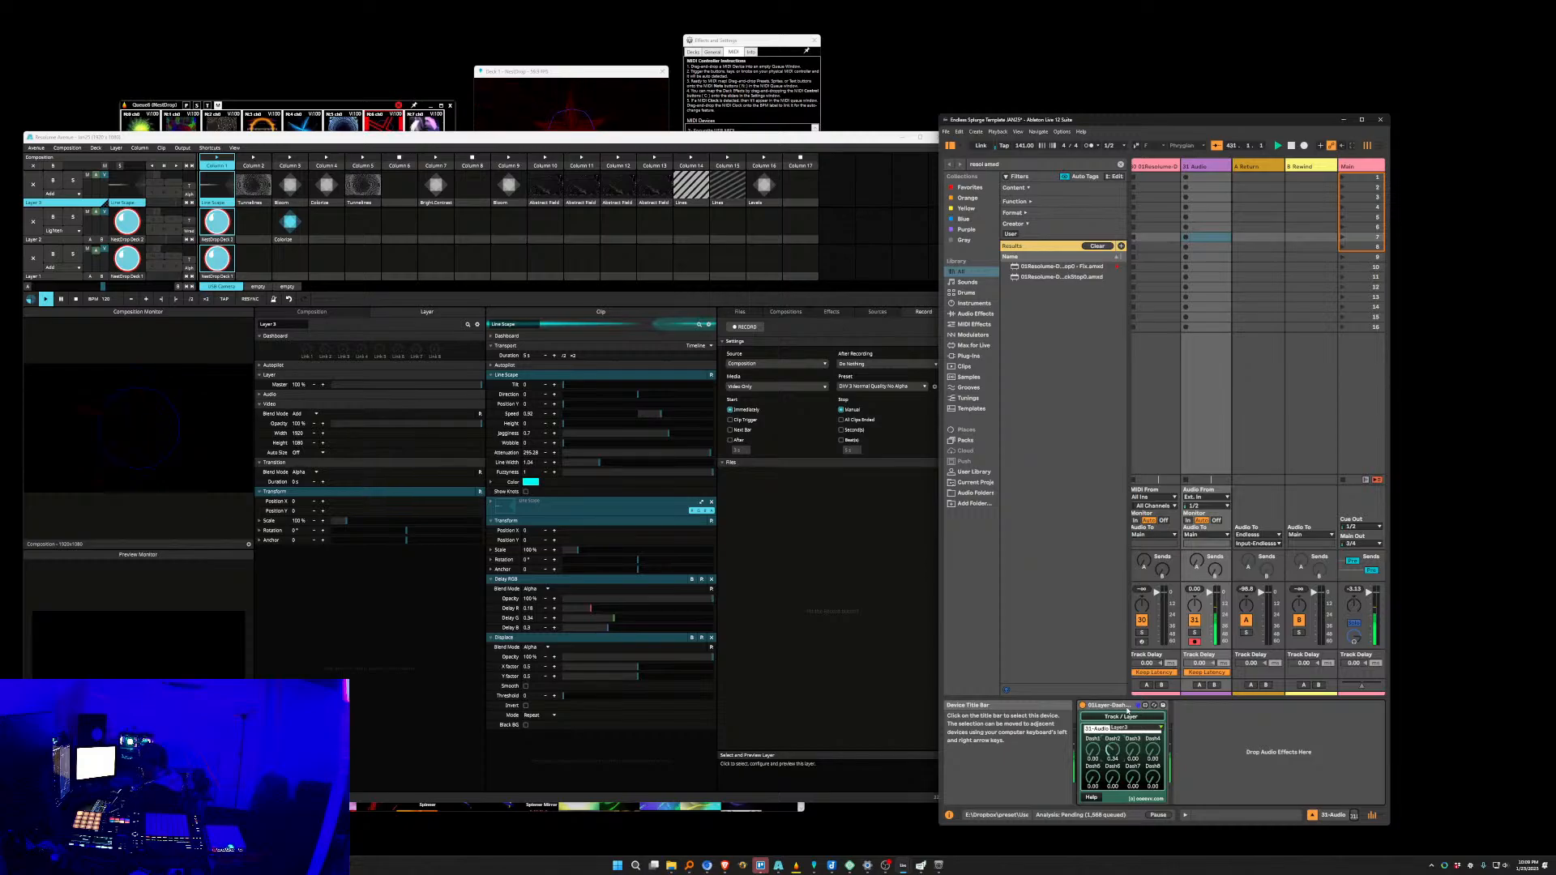
double_click(1126, 709)
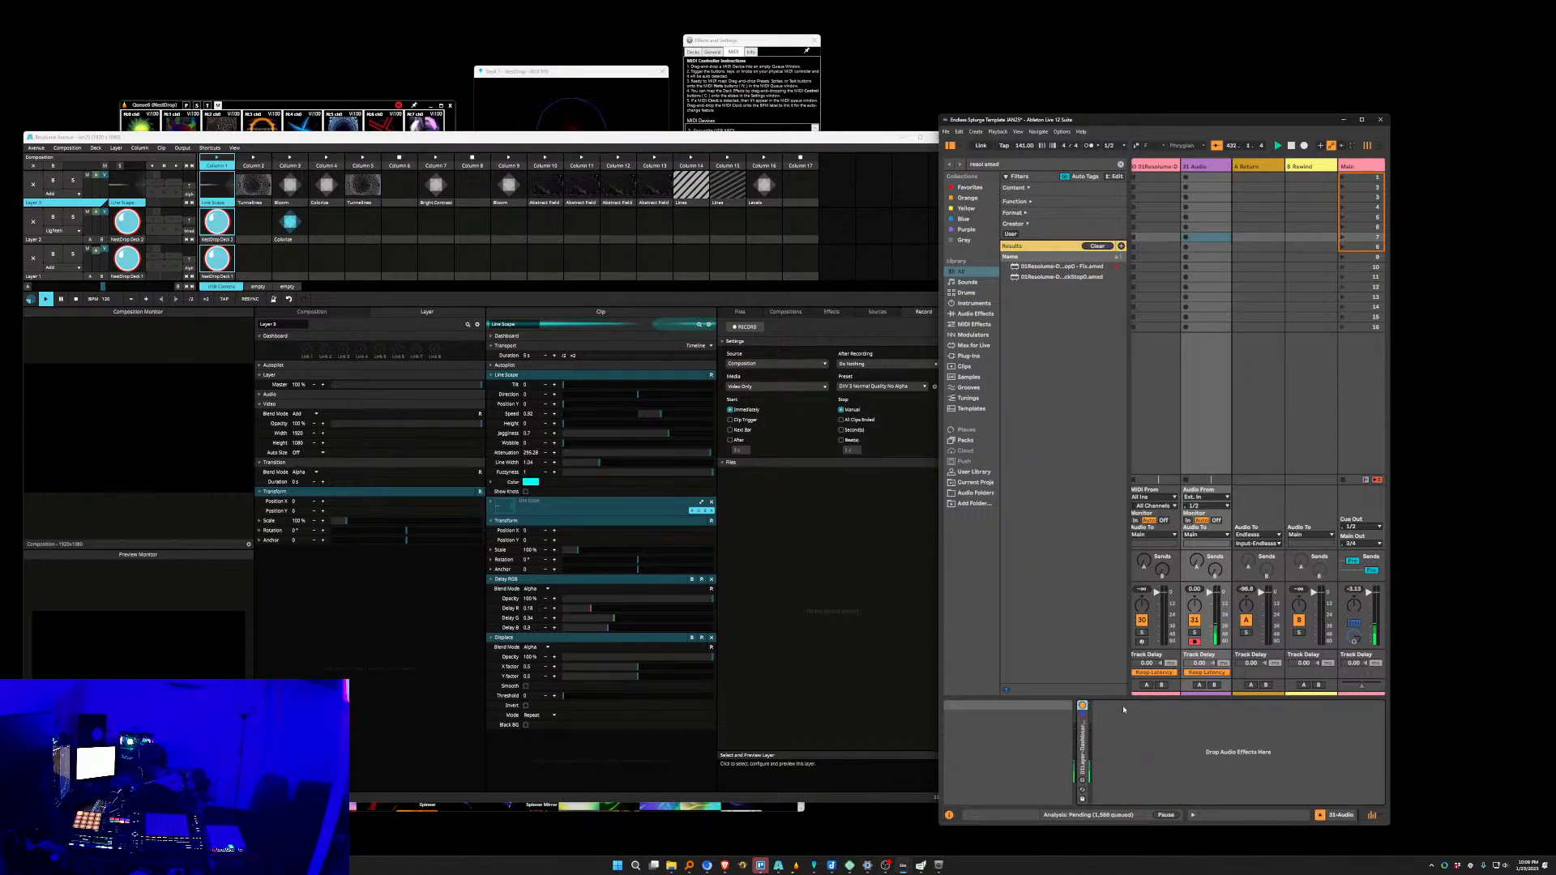
double_click(1085, 745)
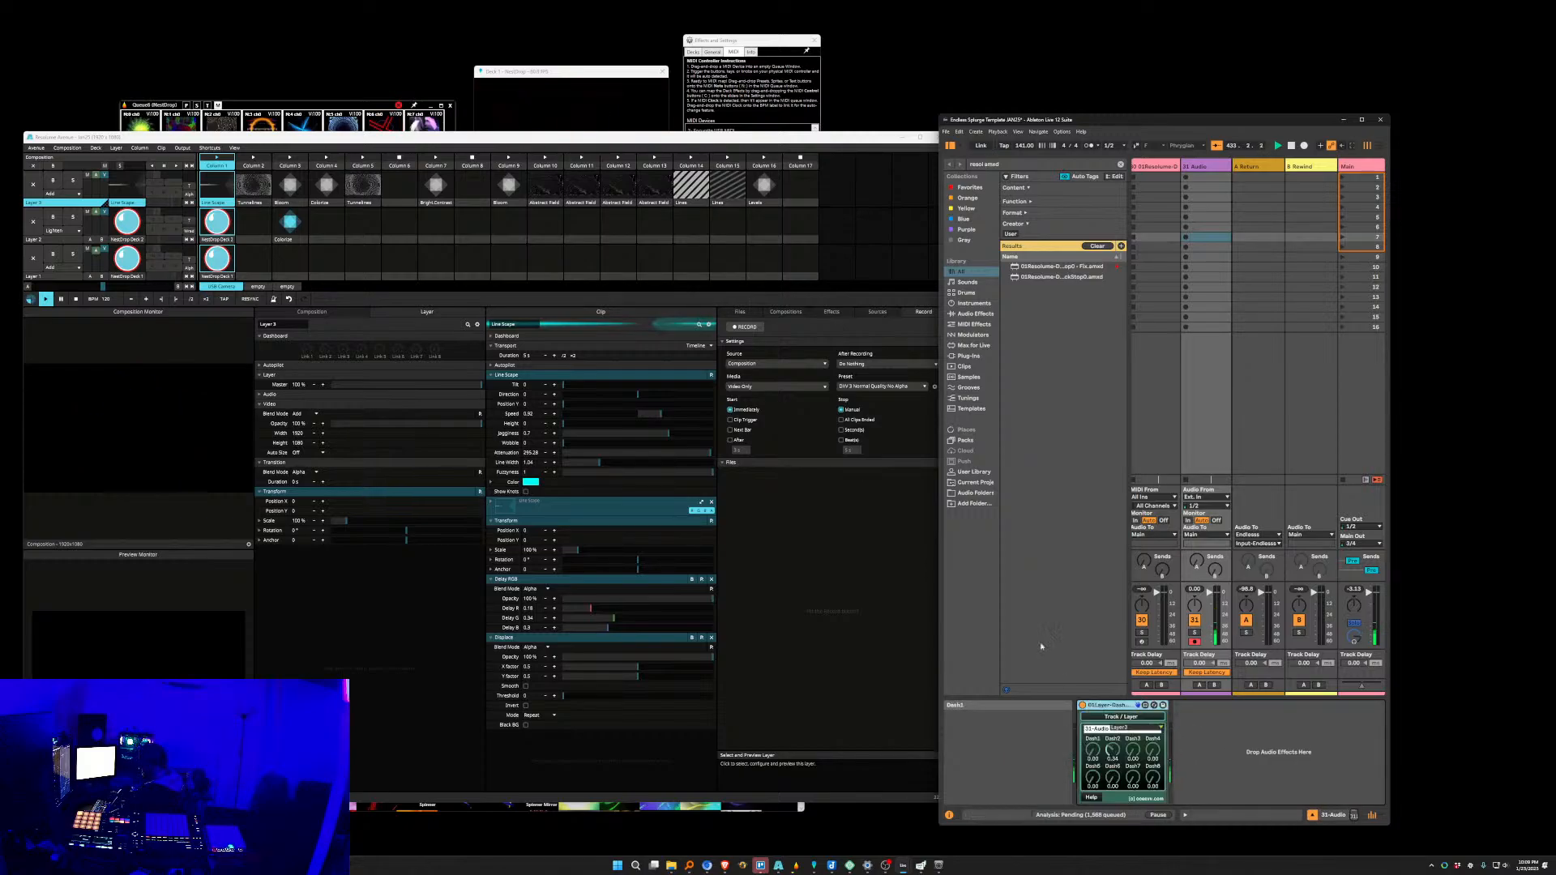
click(50, 202)
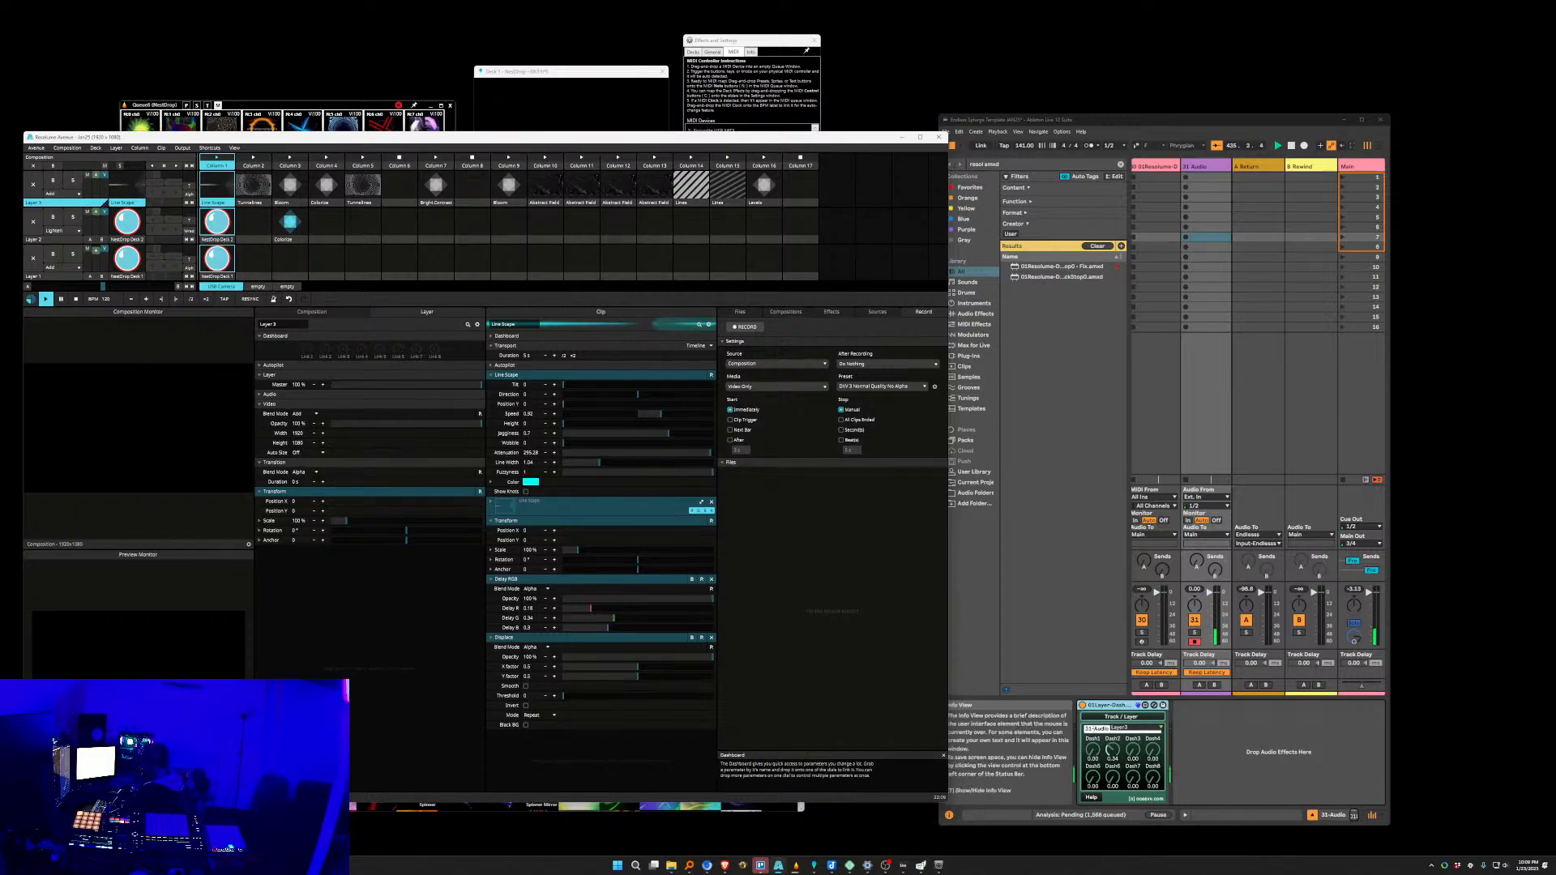
Switch the 01Layer-Dash device's target to Layer2 and back to Layer3.
click(1123, 727)
click(1122, 727)
click(1120, 167)
click(1123, 727)
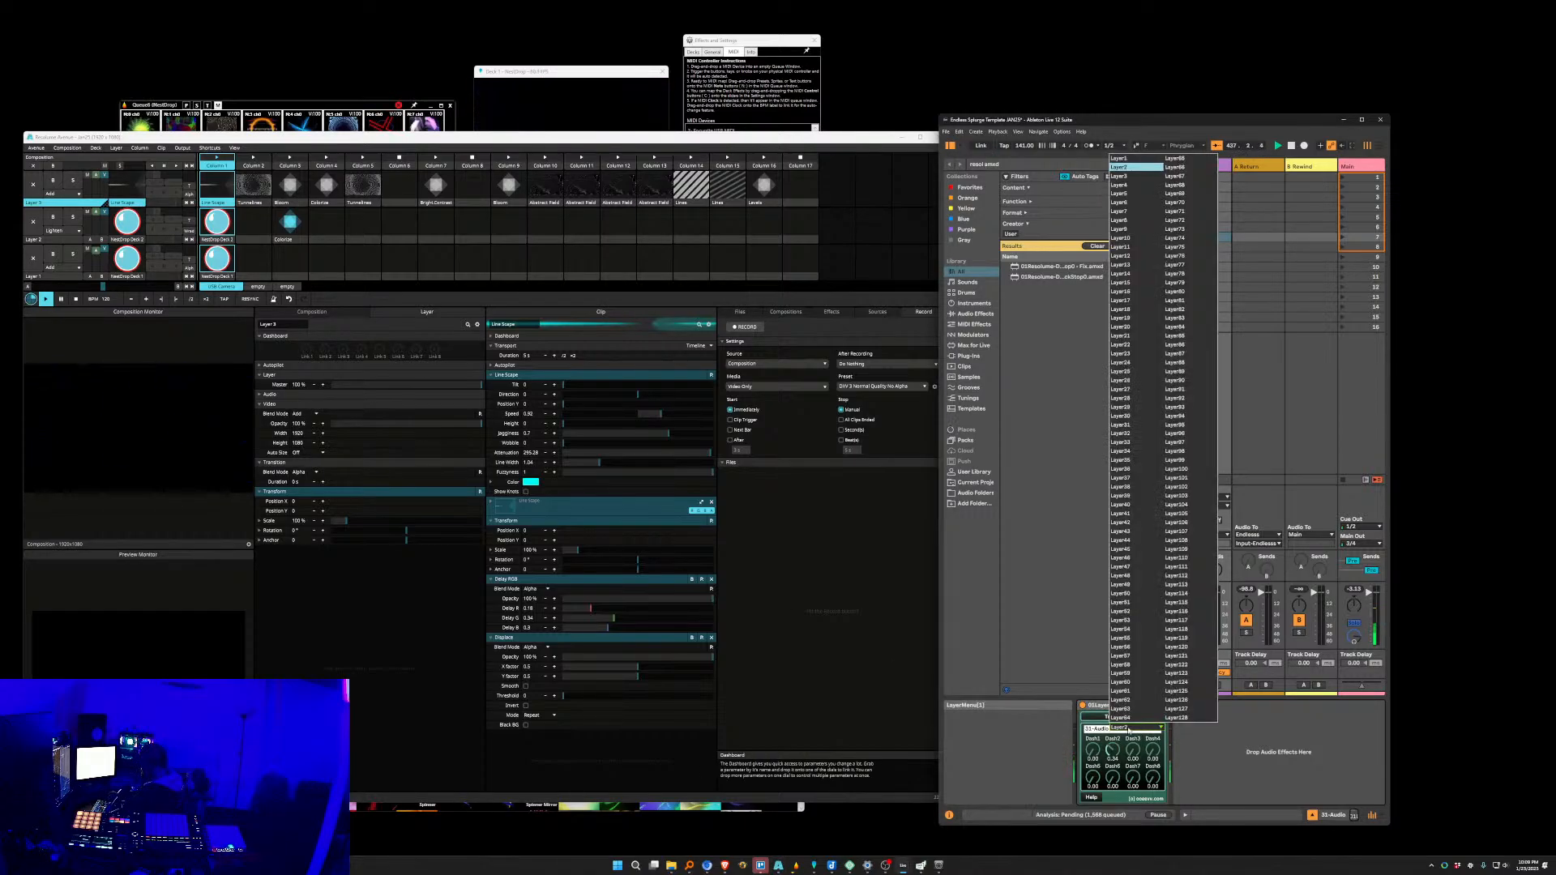
click(1121, 176)
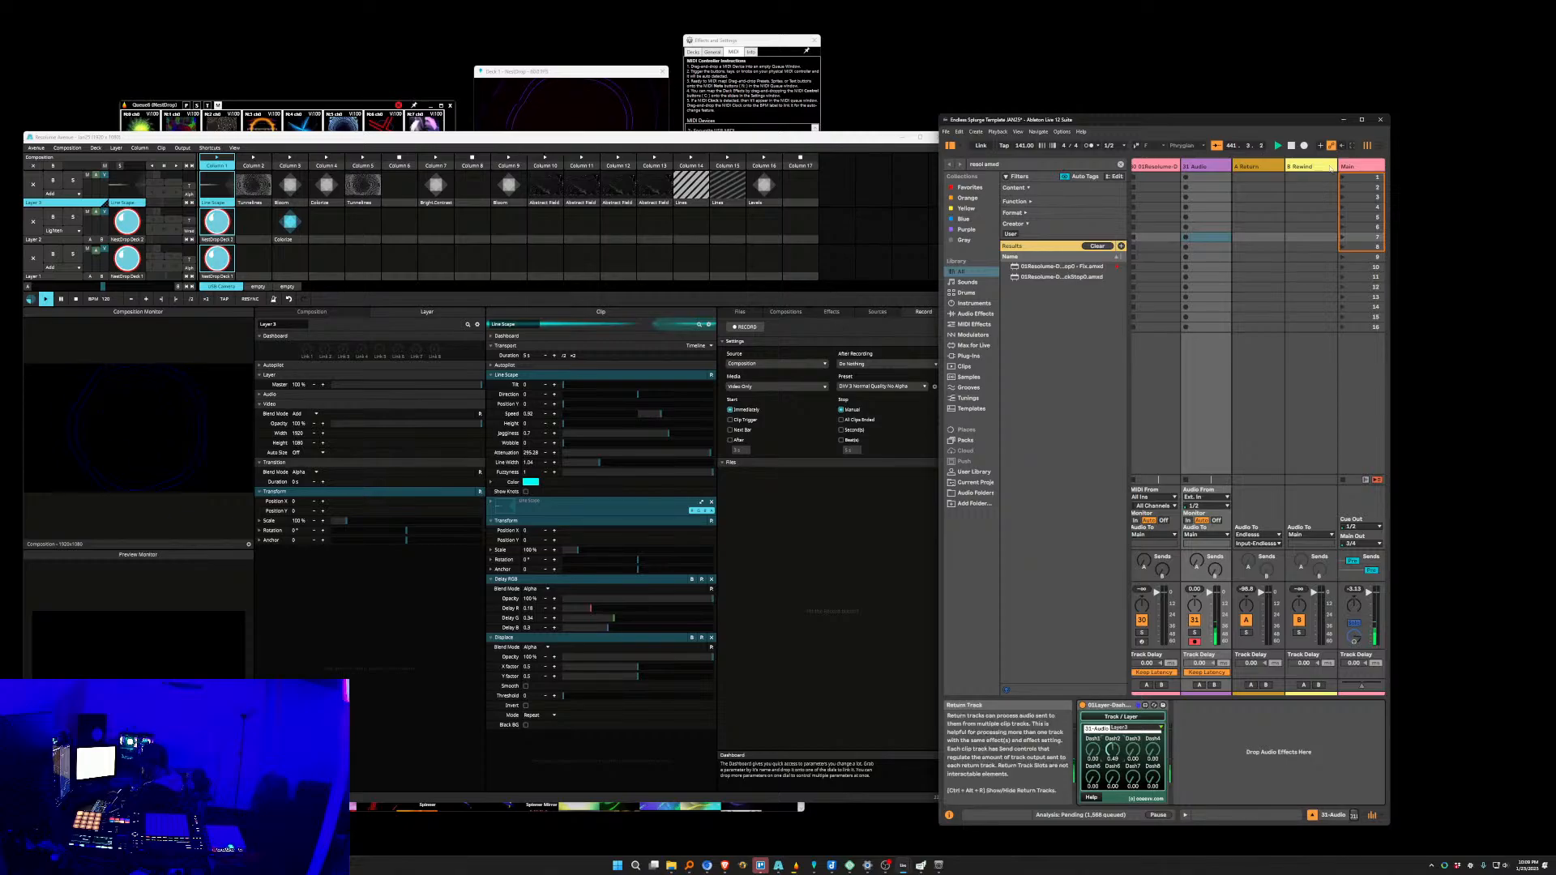
Check the IP address and Resolume OSC port on the Main track's 01Sync with channels device and return to the Audio track's 01Layer-Dash device.
click(1354, 171)
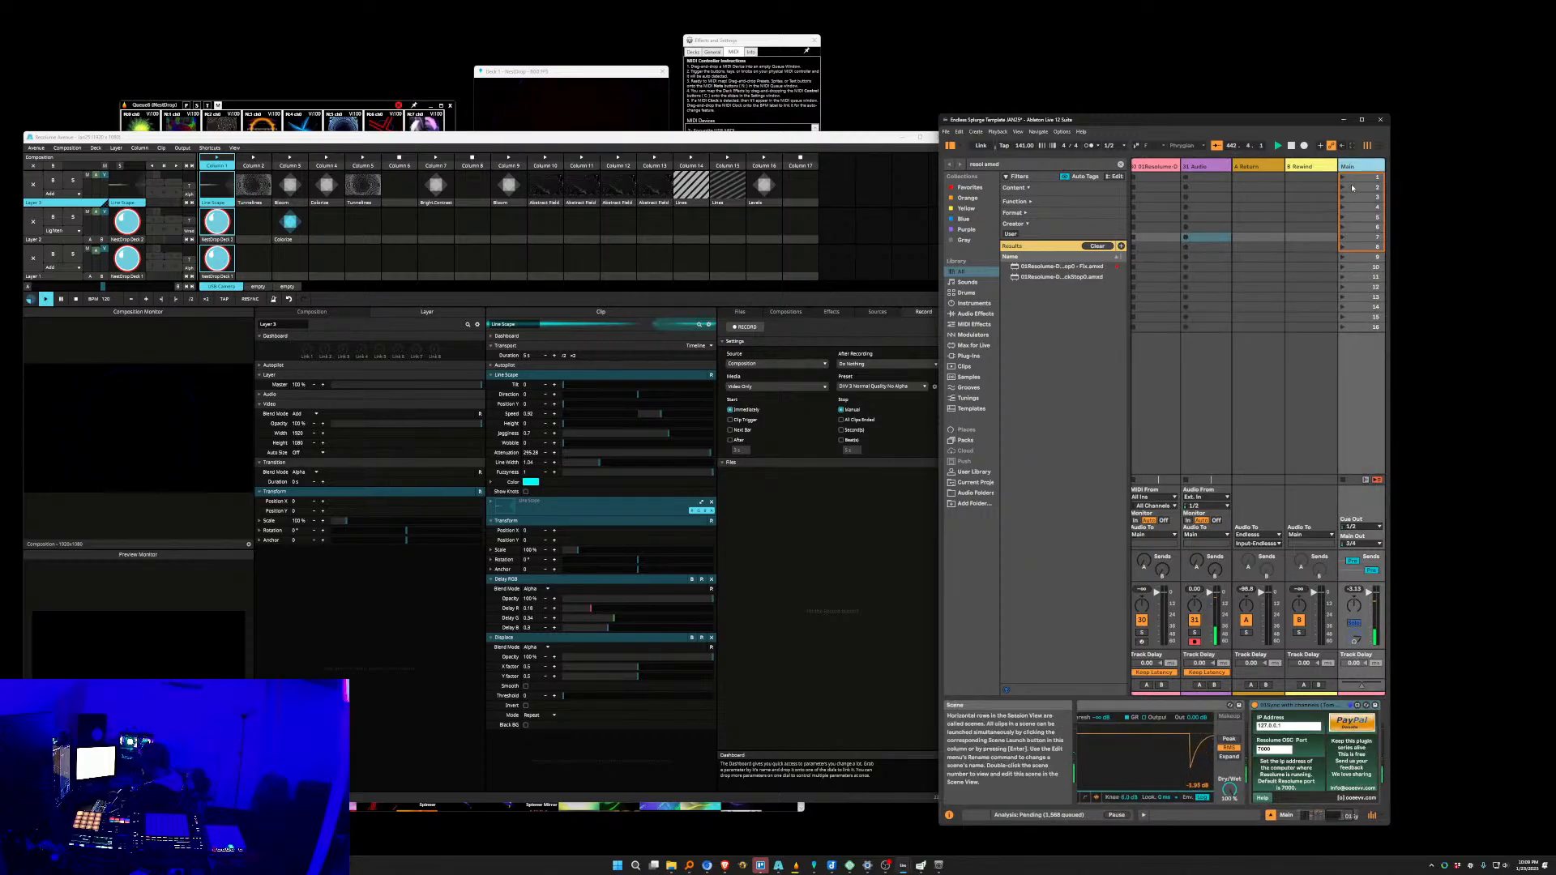
click(1291, 727)
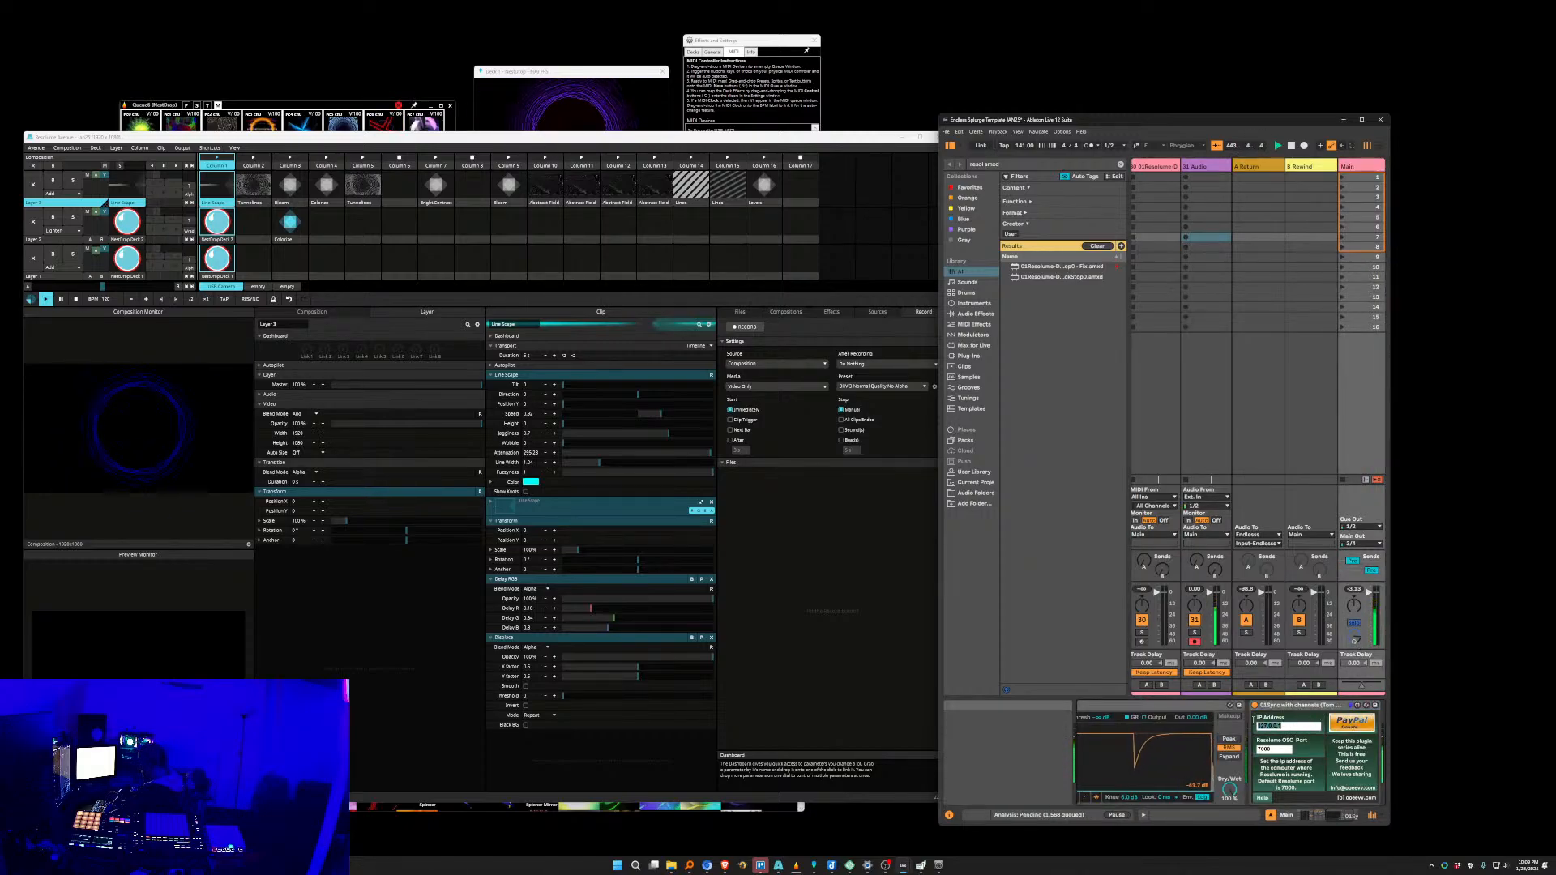
drag(1231, 185, 1157, 183)
click(1172, 166)
click(1205, 166)
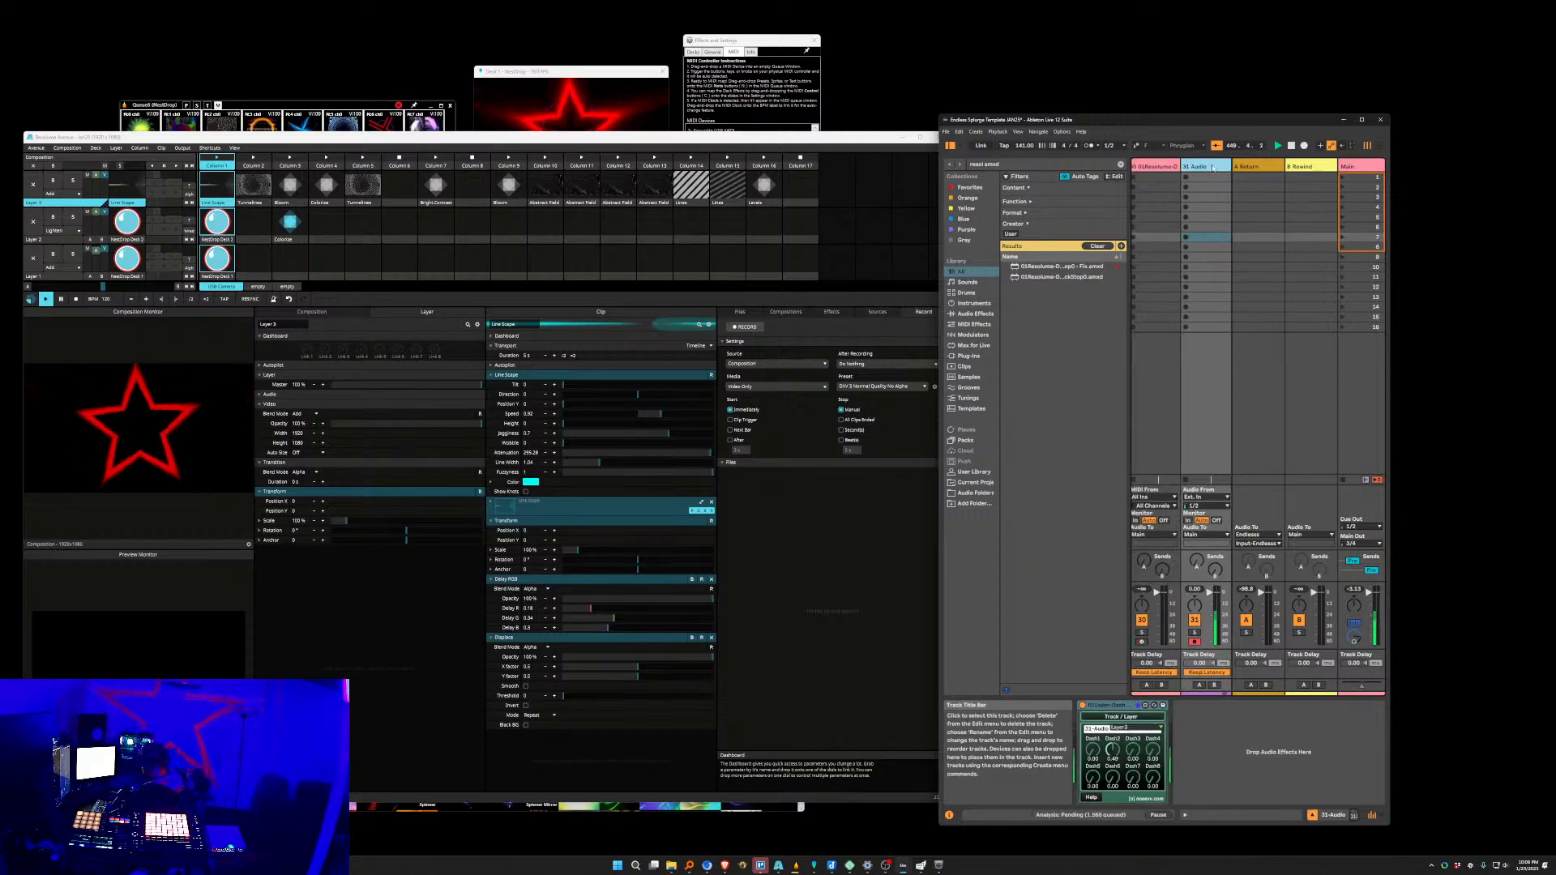
click(1129, 741)
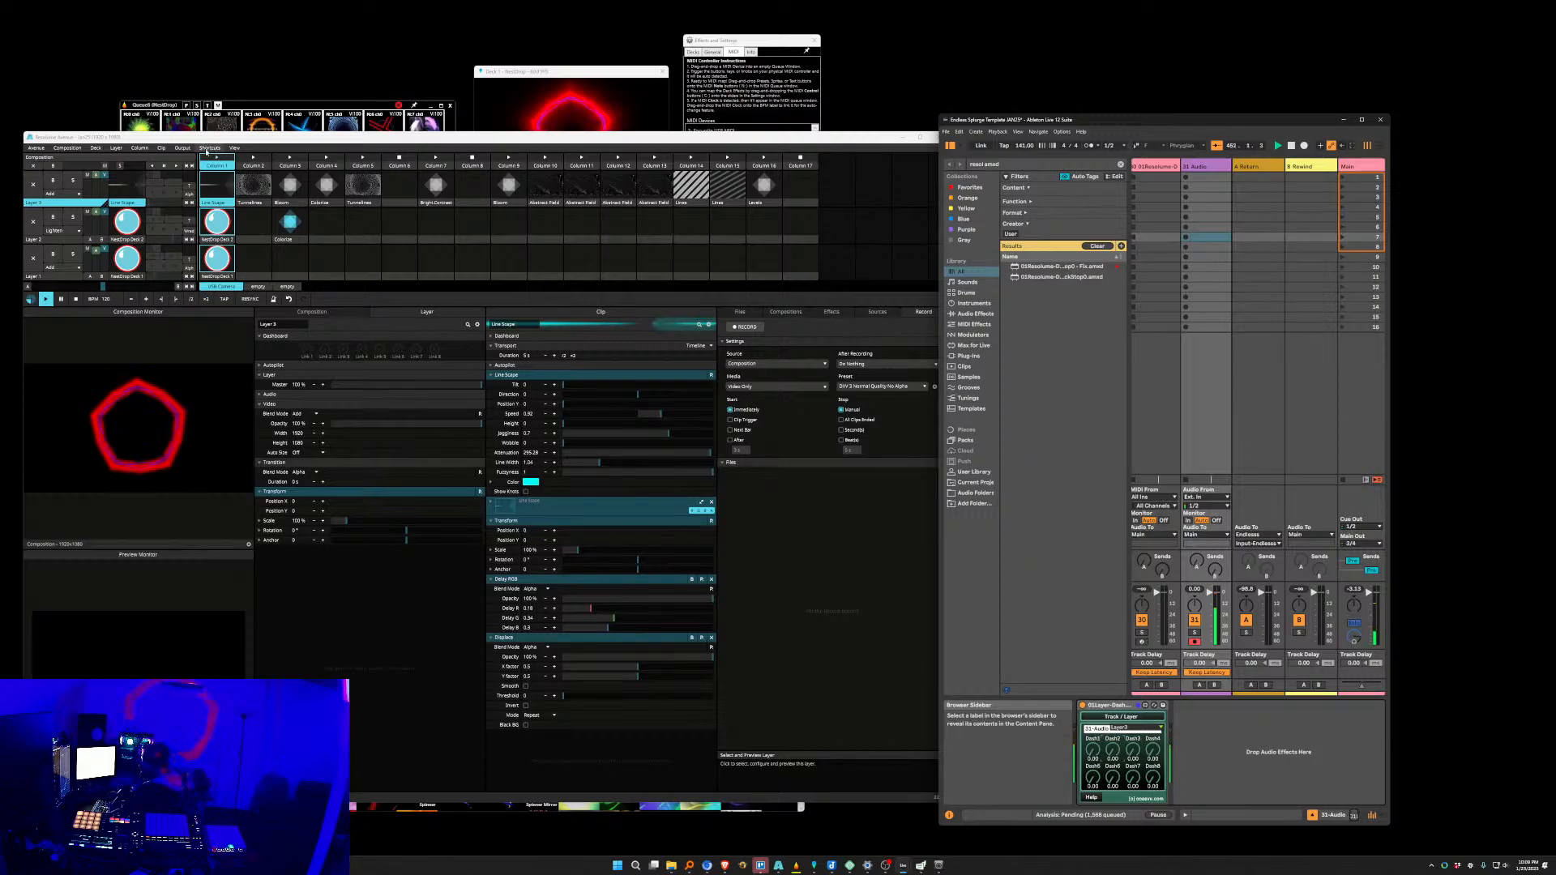
Review Resolume's preferences from OSC through MIDI, Video, Audio, Recording, Clip Rendering, Defaults and Webserver, and close them.
click(37, 148)
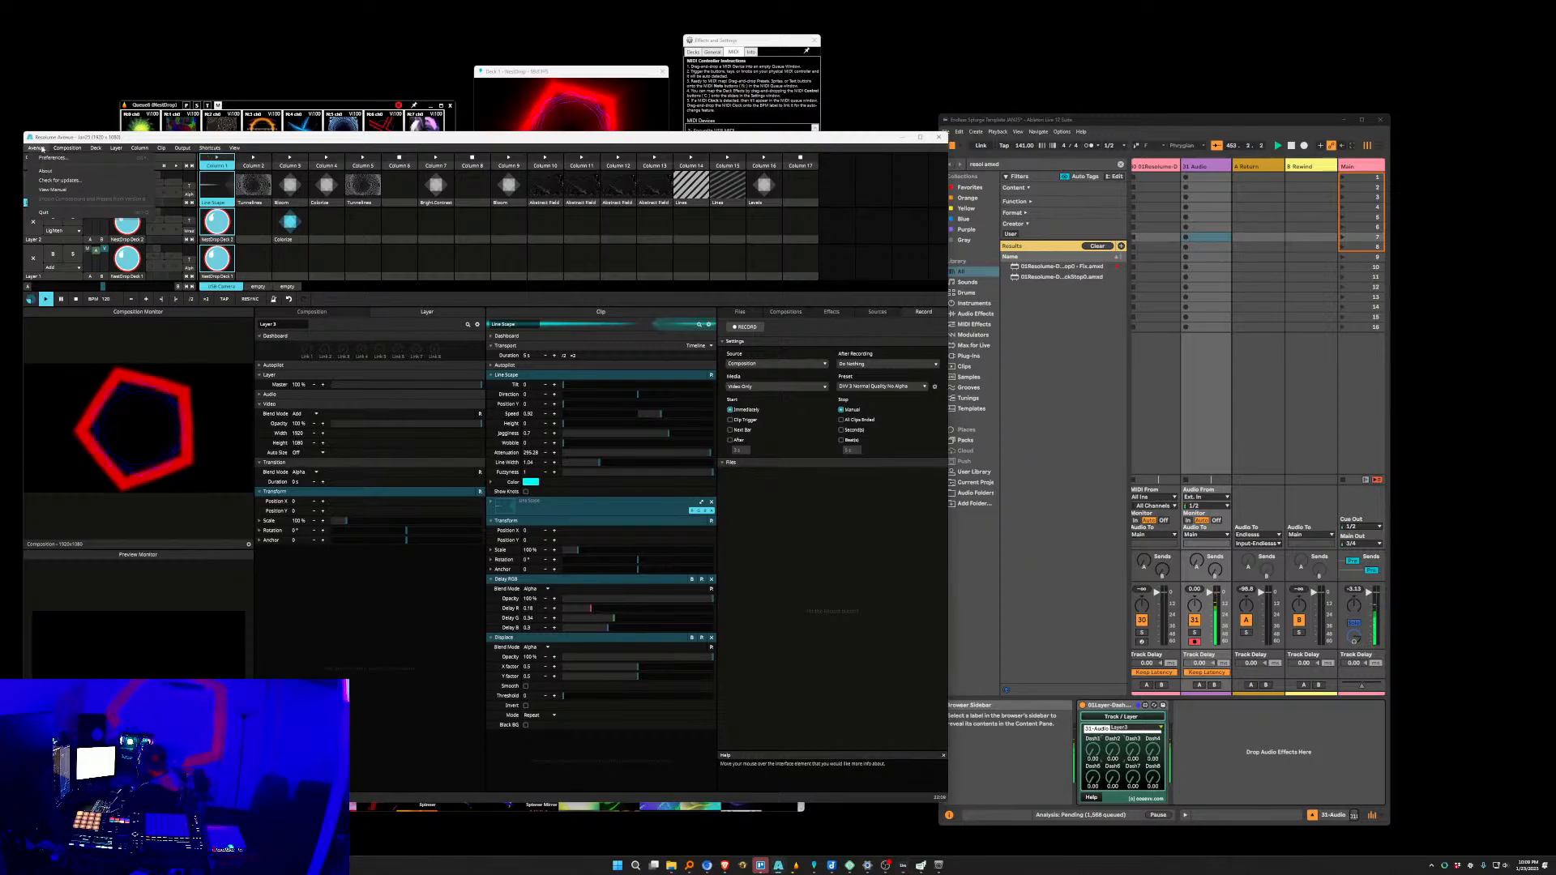
click(47, 157)
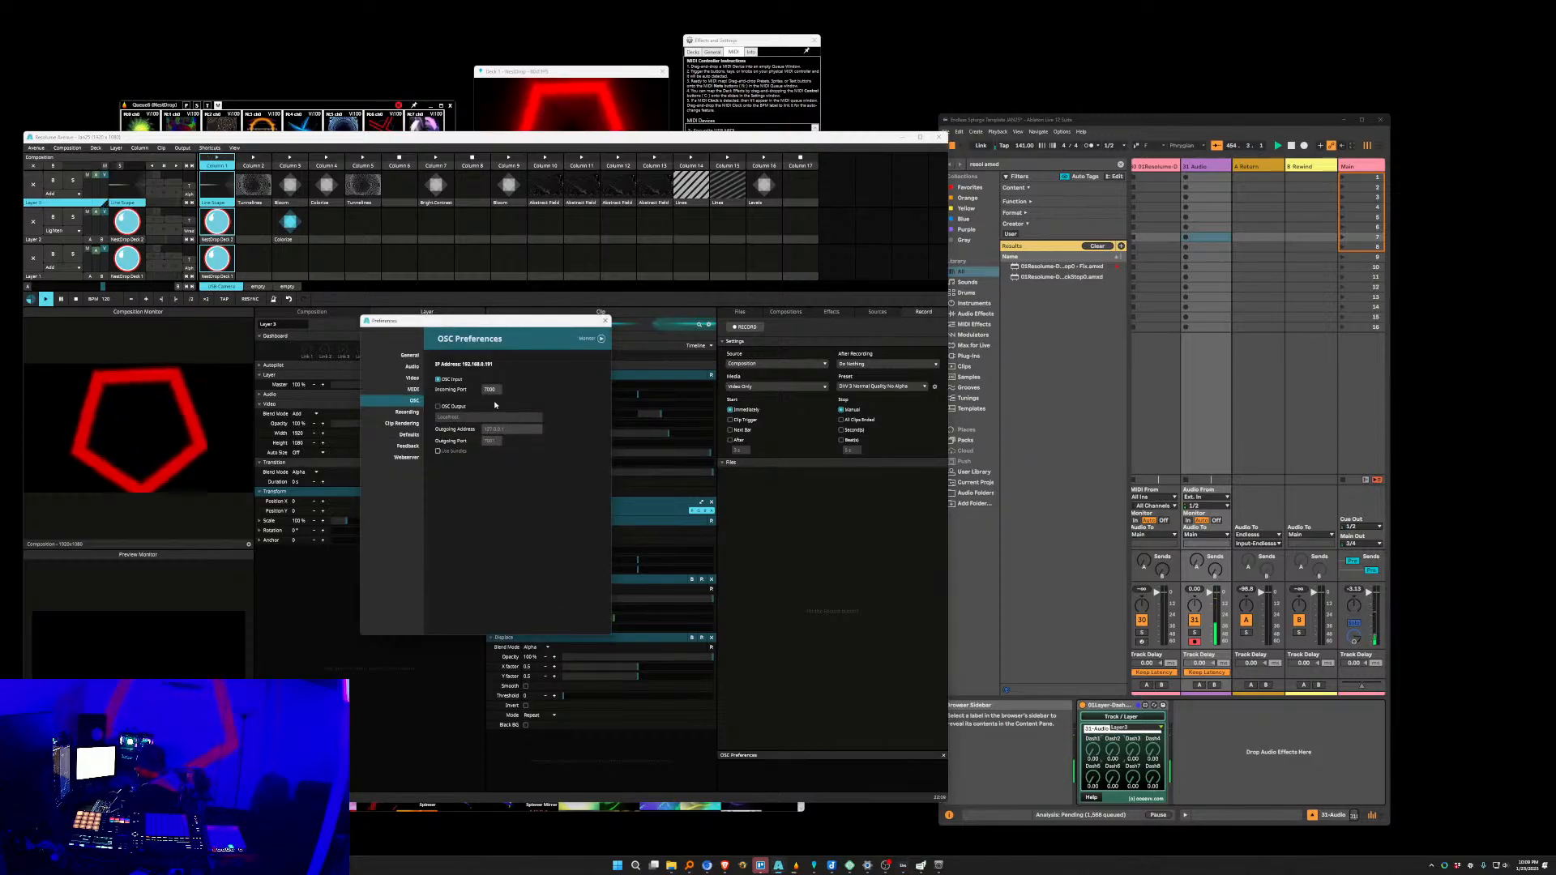
click(412, 390)
click(411, 378)
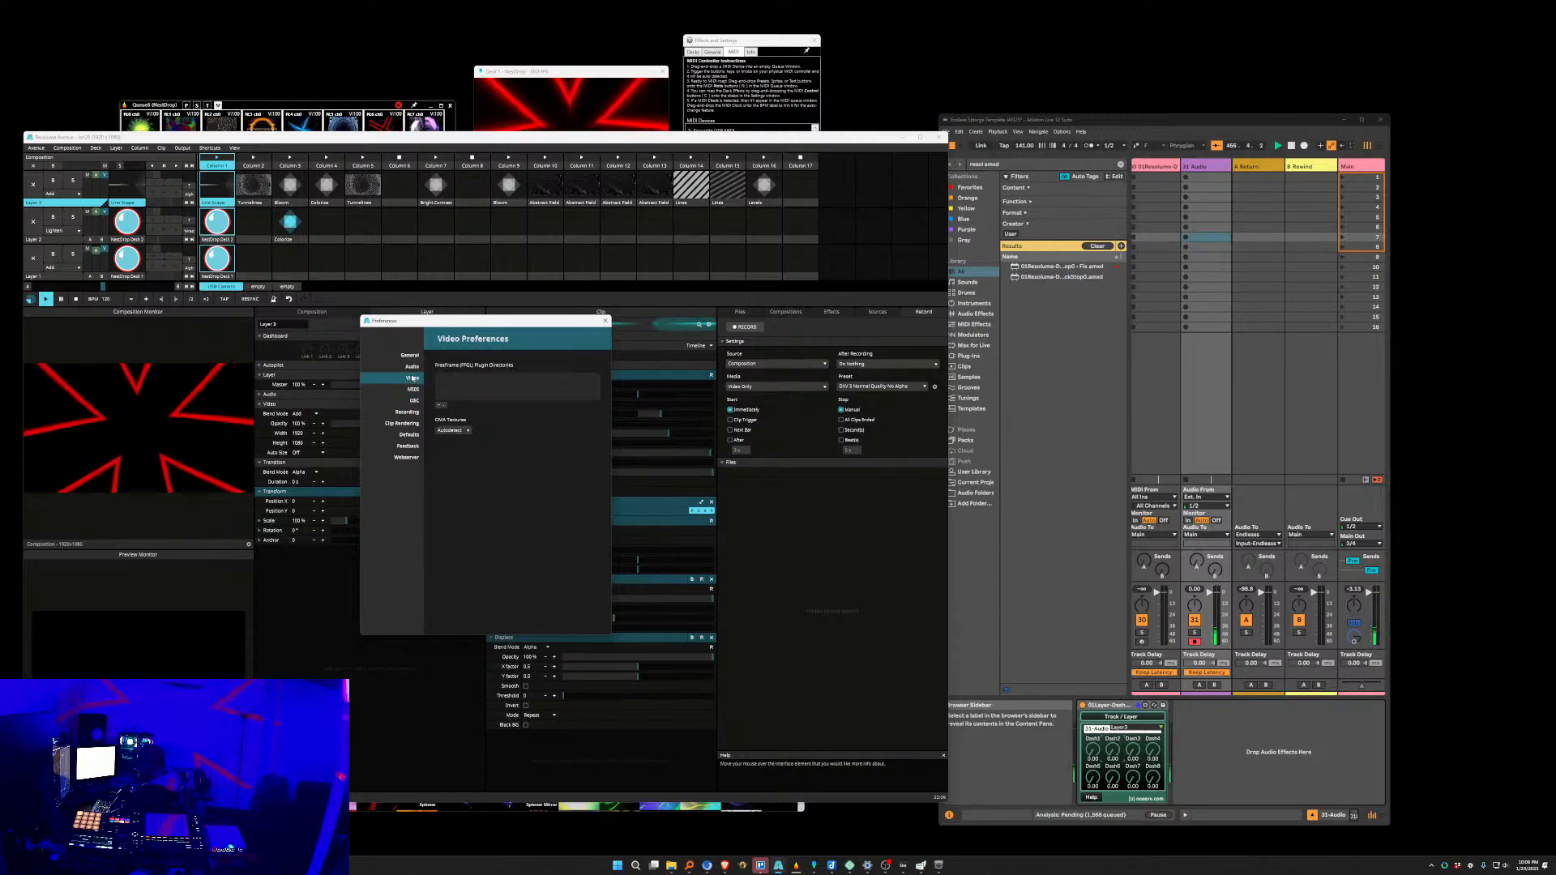
click(410, 366)
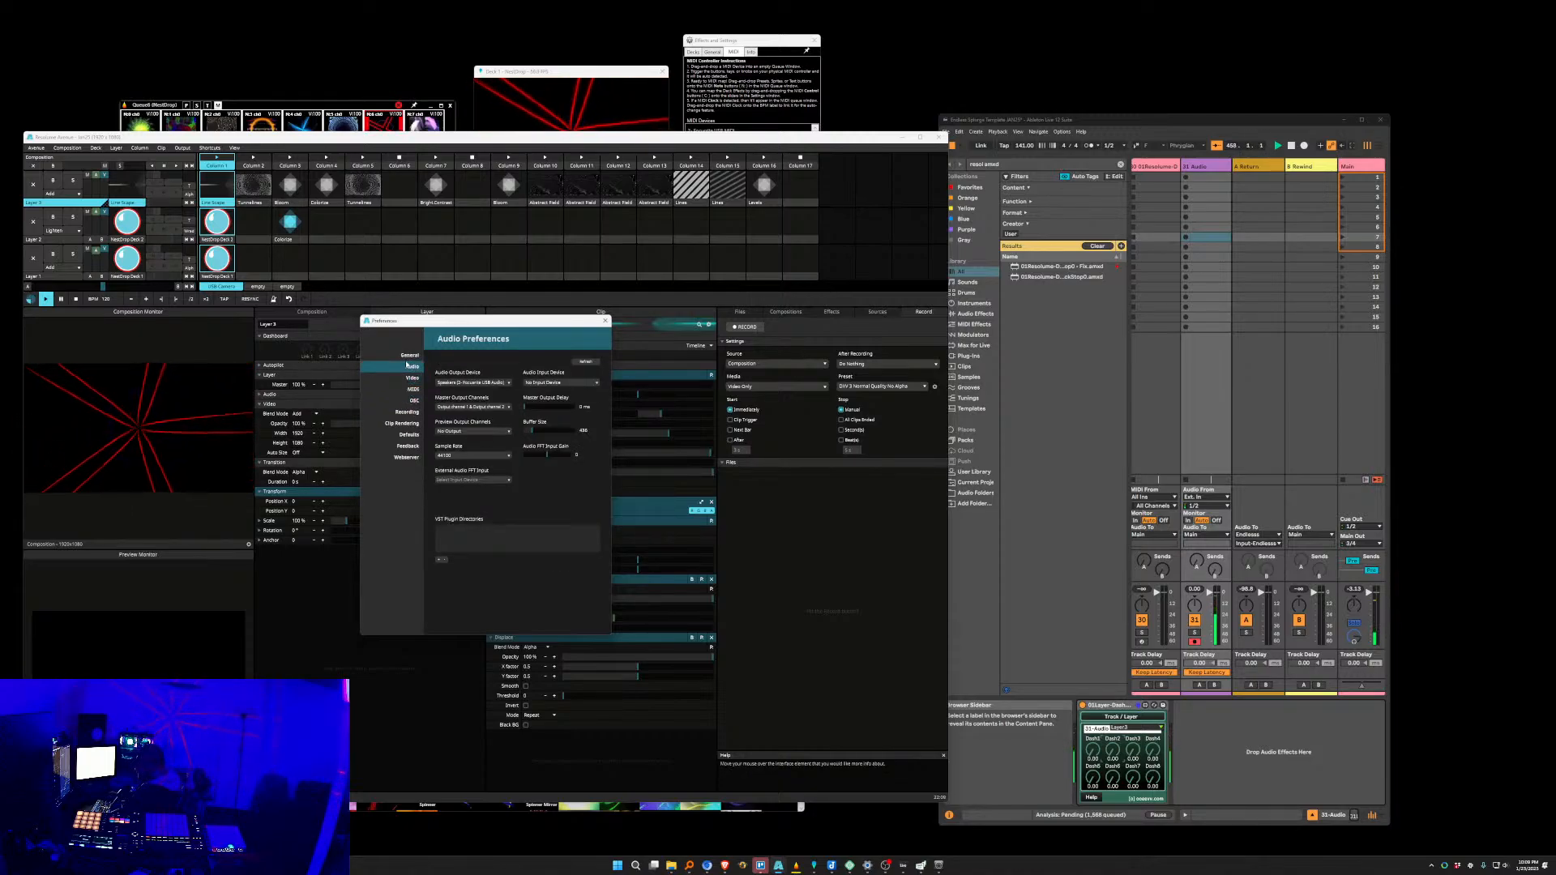
click(413, 413)
click(403, 424)
click(409, 435)
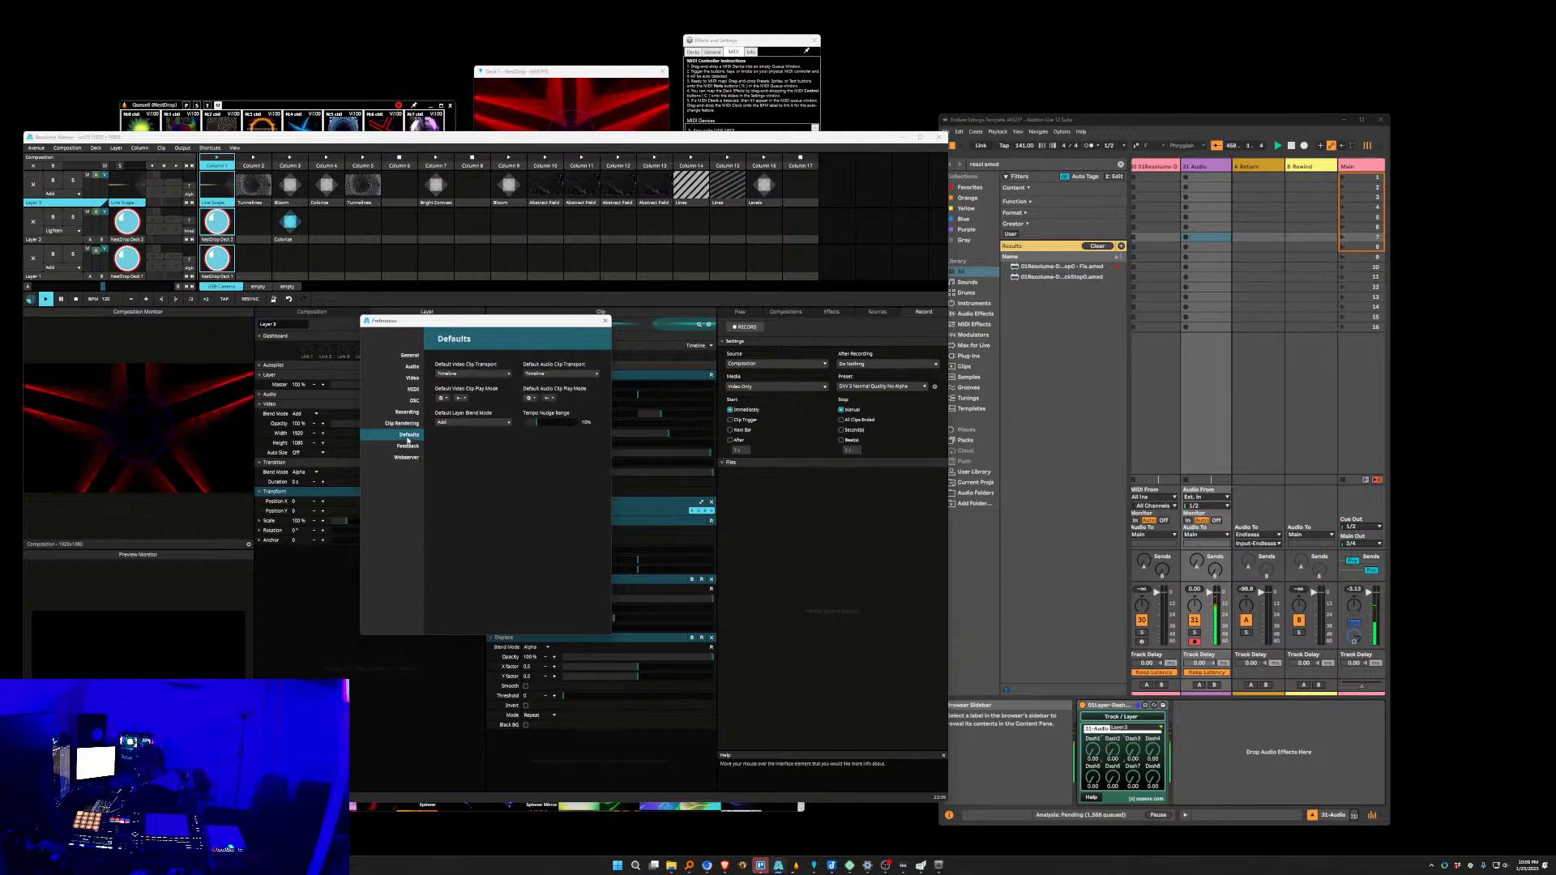
click(408, 457)
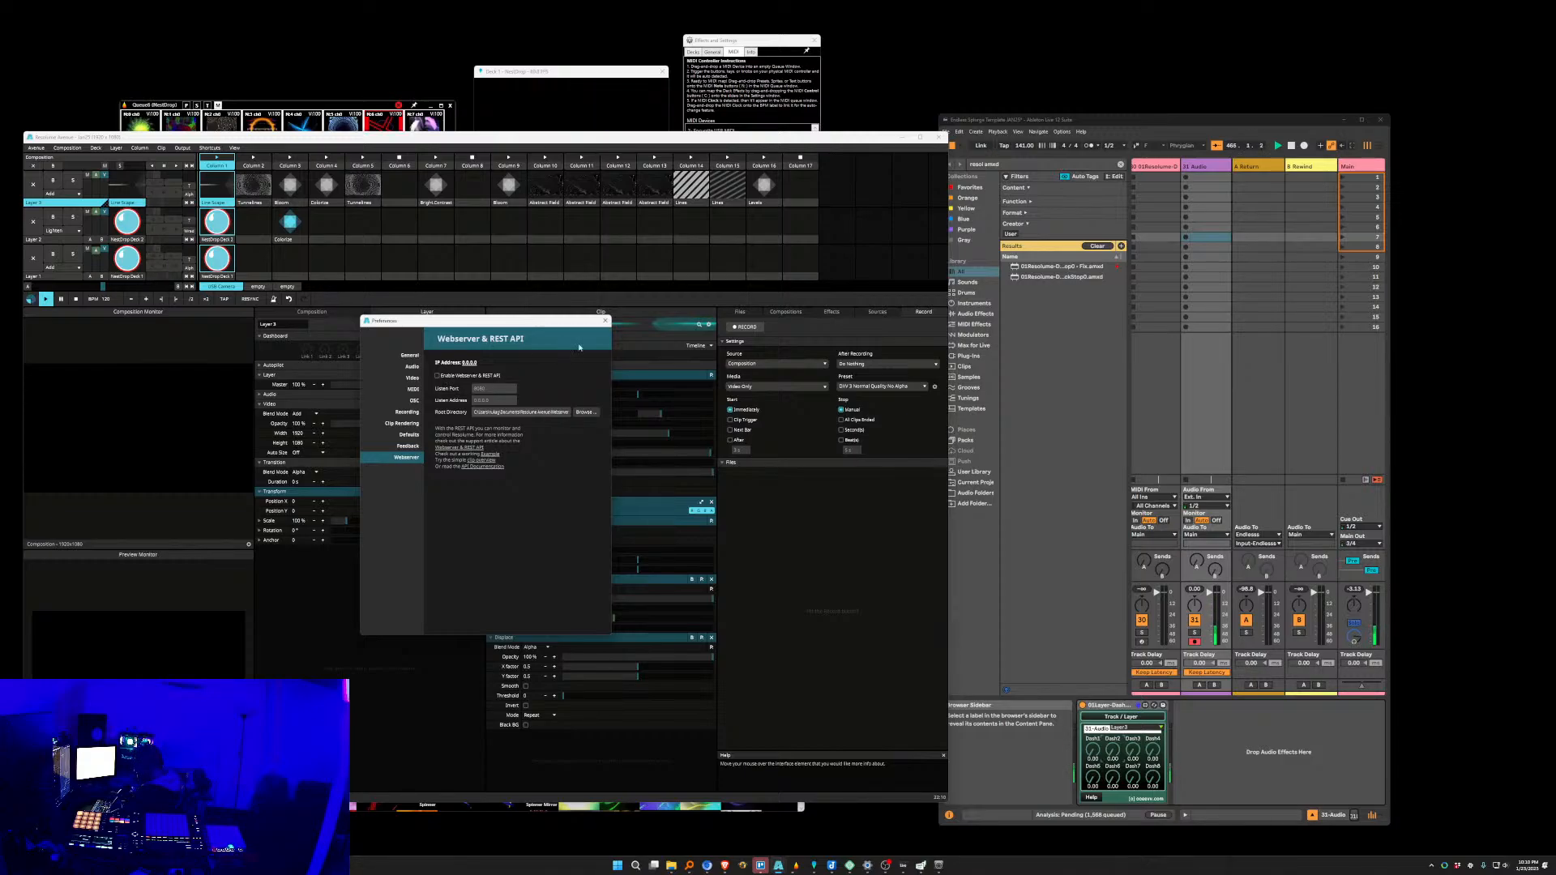
click(605, 320)
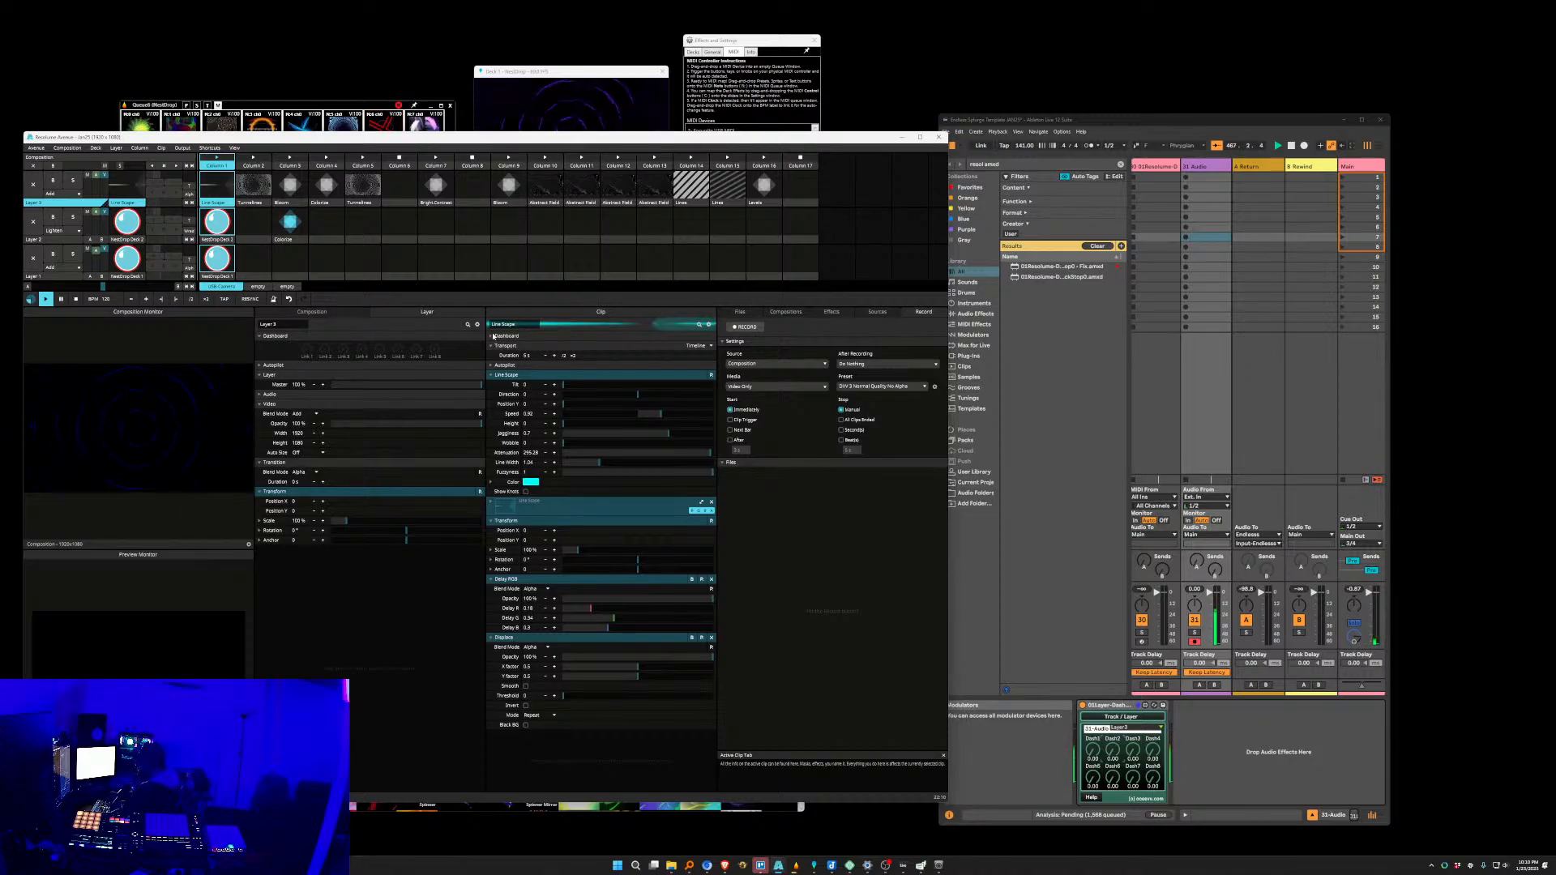
Open the Main track's 01Sync with channels device in the Max editor, dismiss the welcome window, and enlarge the patcher to inspect its patching view.
drag(1112, 750, 1113, 744)
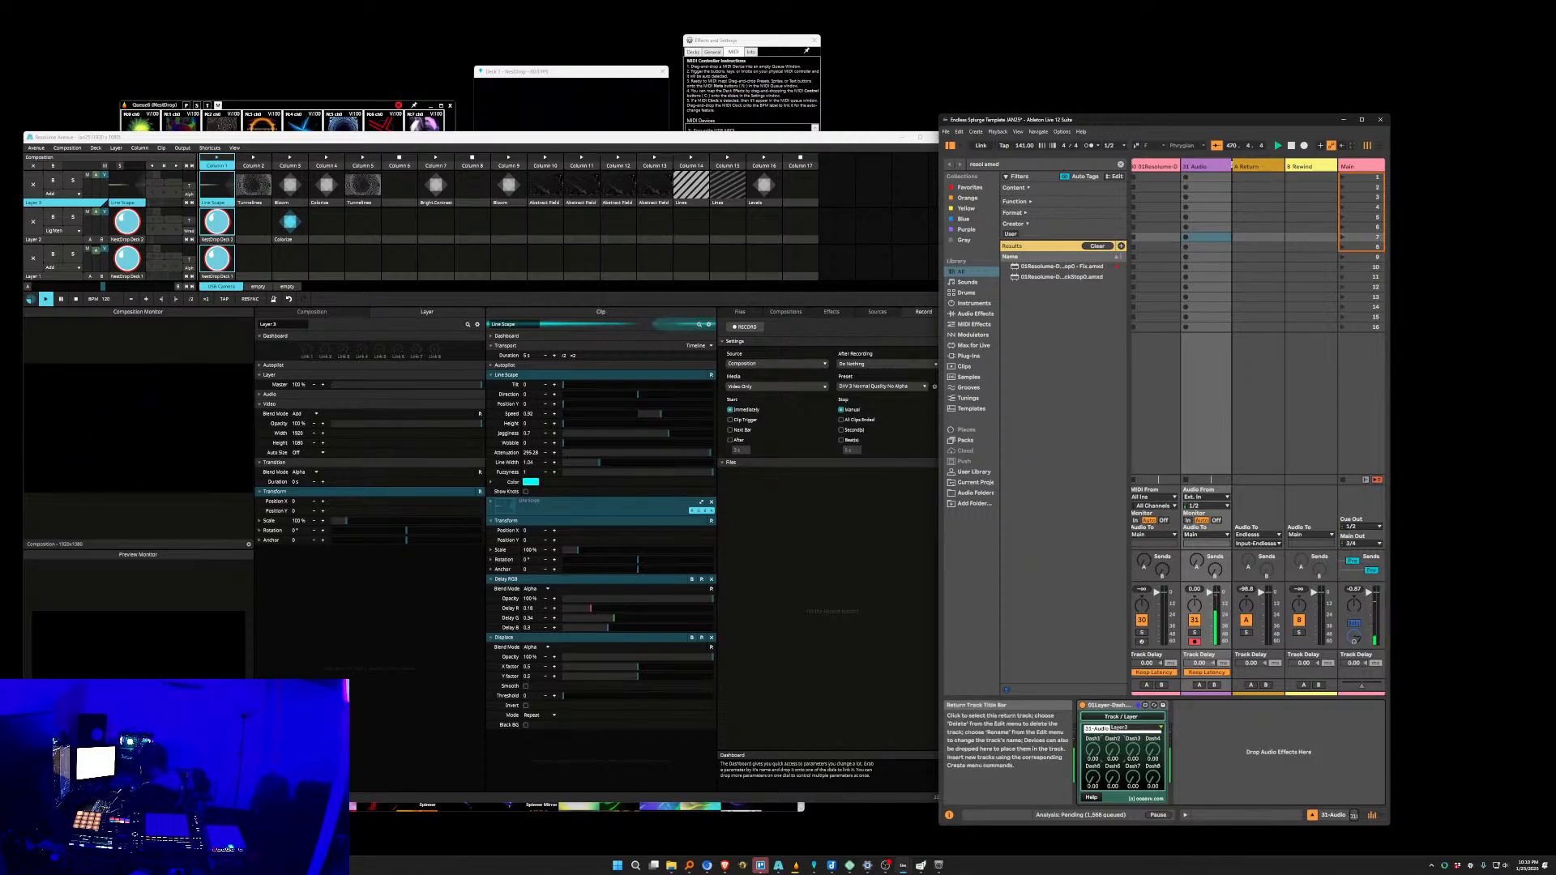
click(1352, 166)
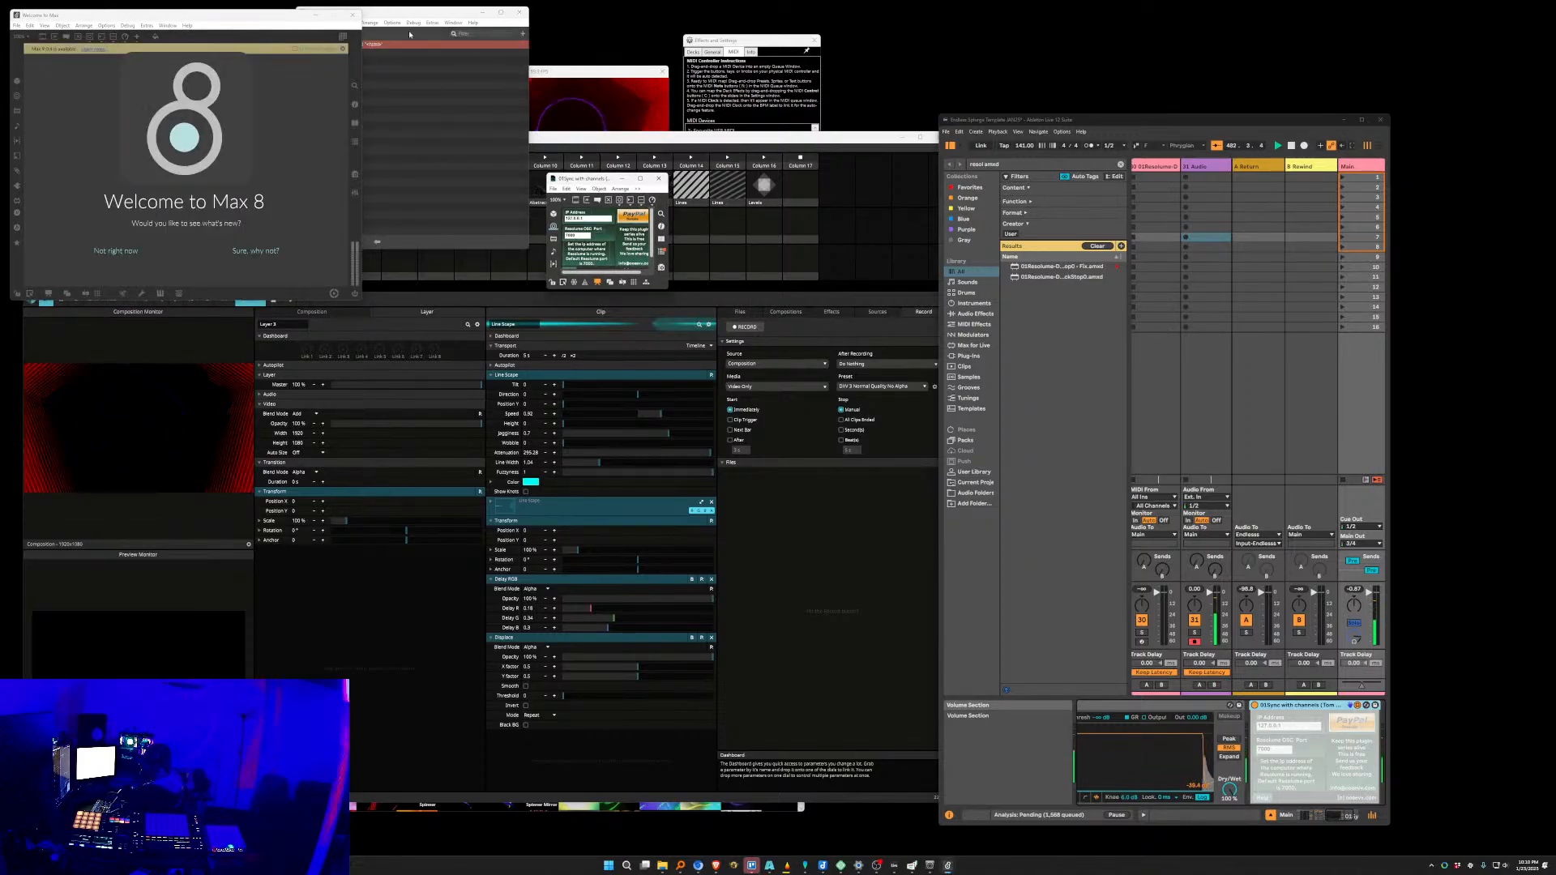
click(351, 15)
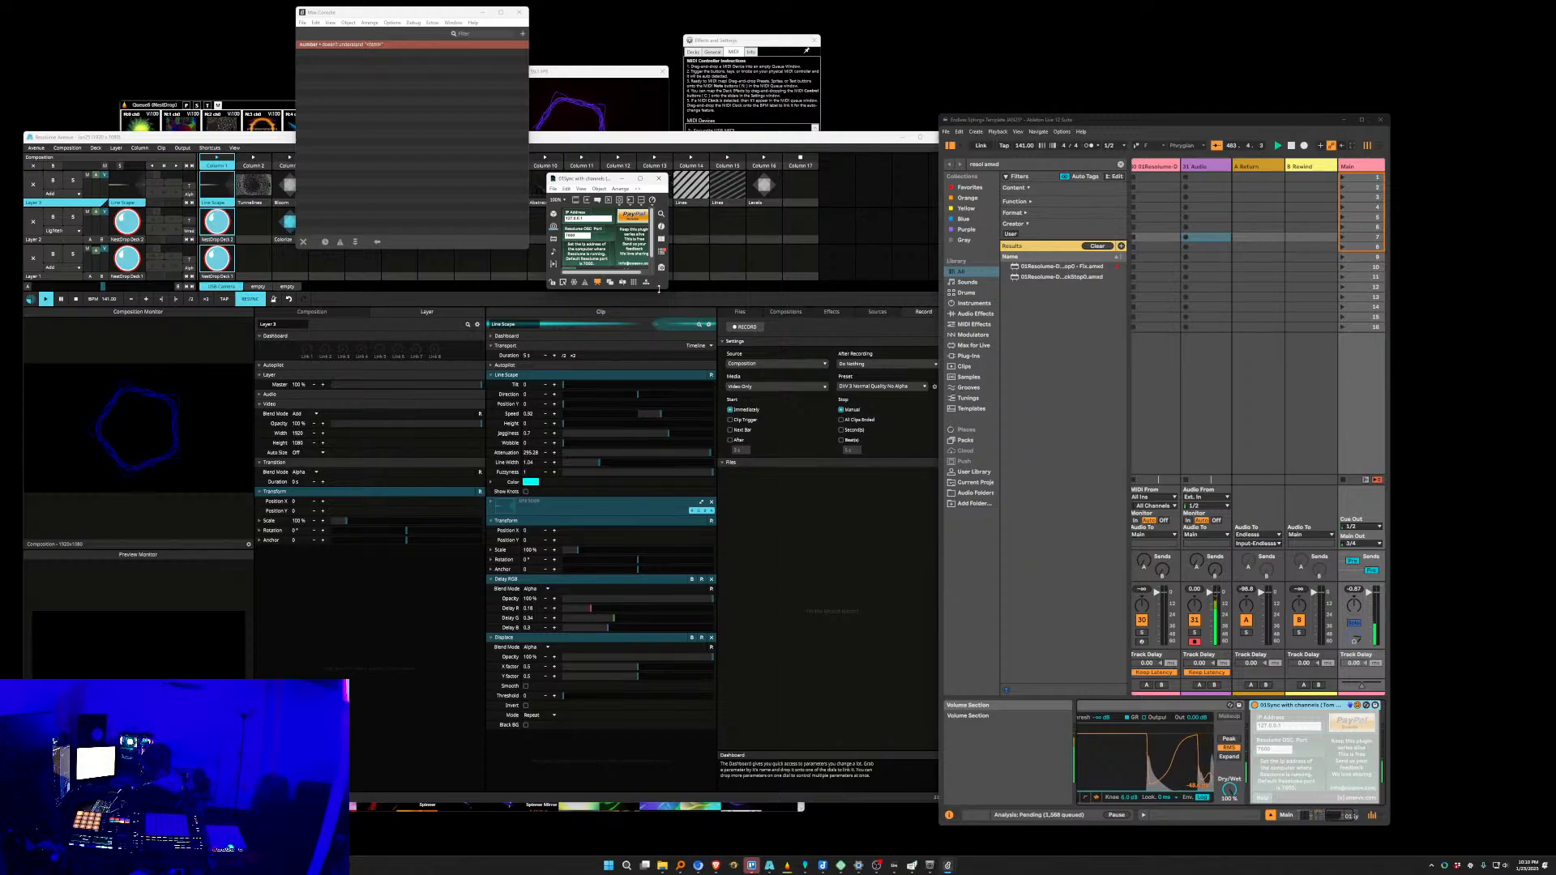
drag(667, 288, 985, 535)
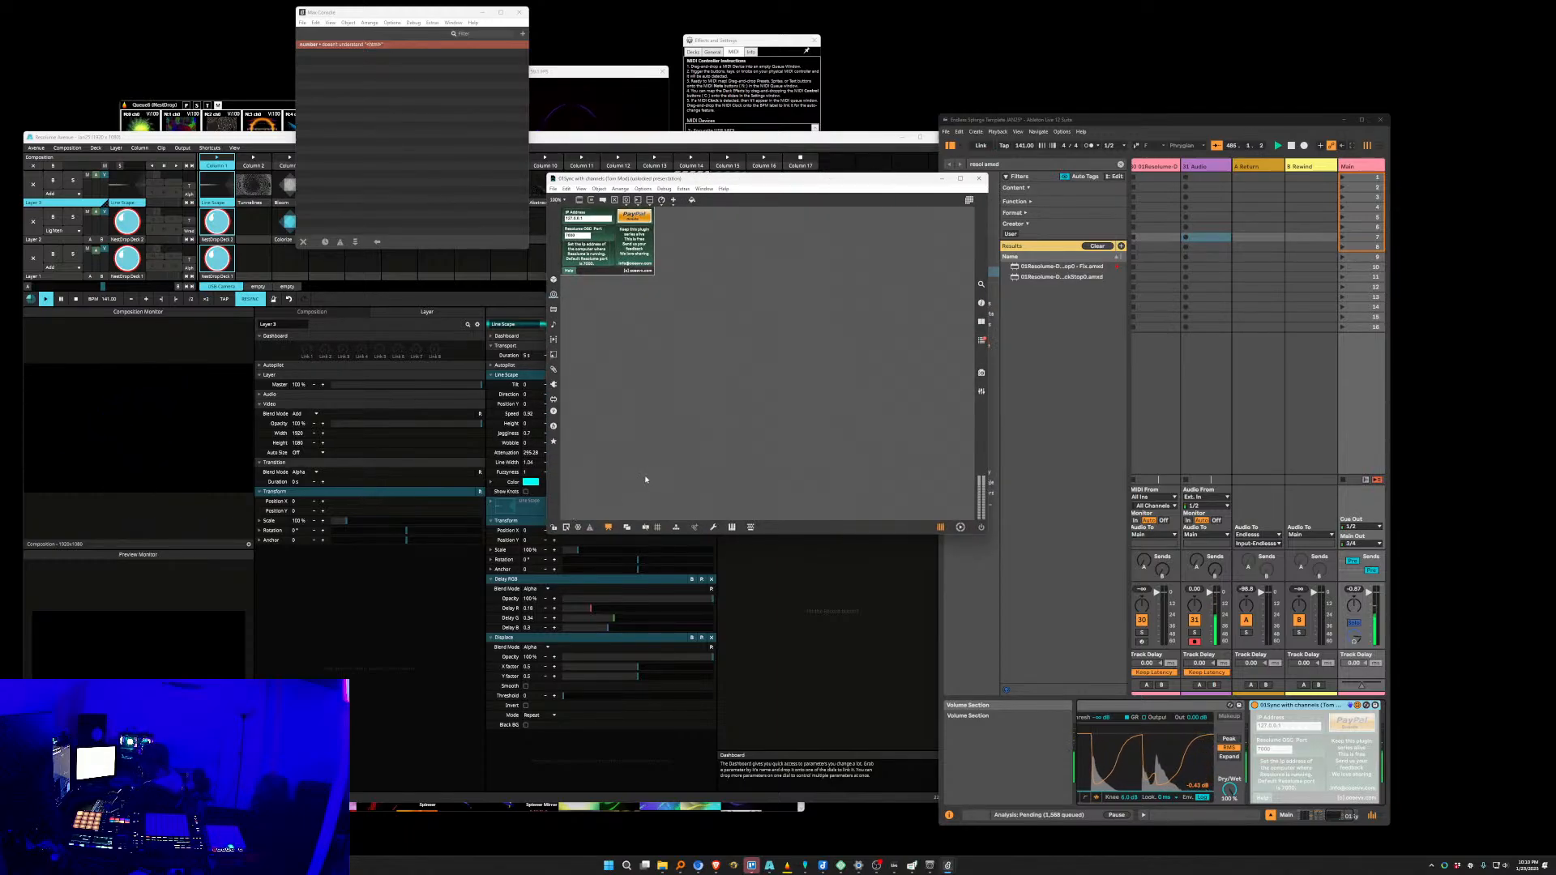
key(ctrl+alt+e)
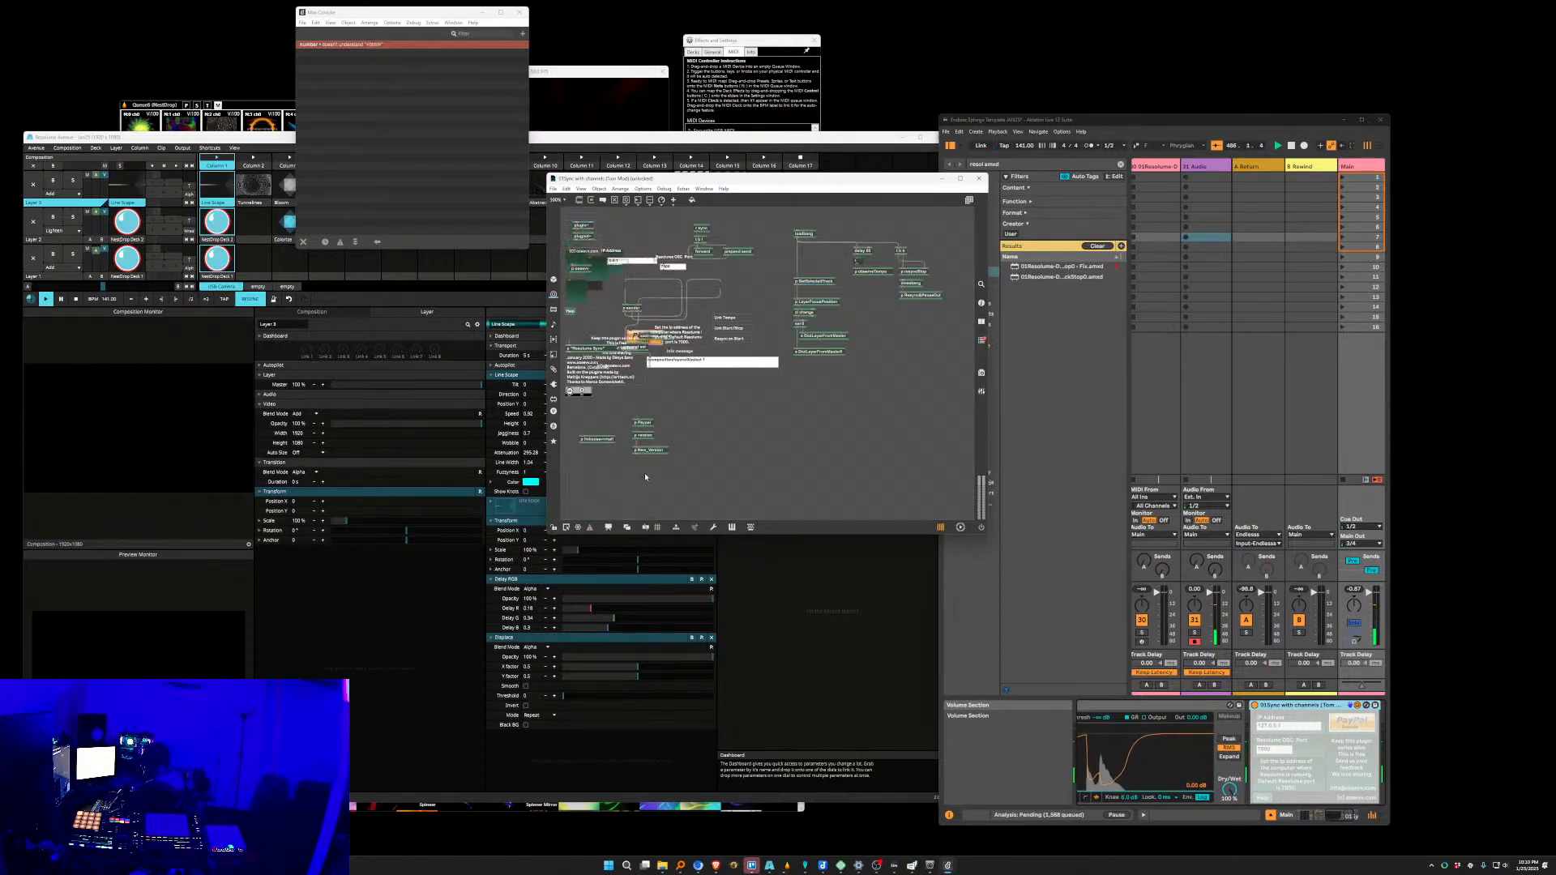
key(ctrl+alt+e)
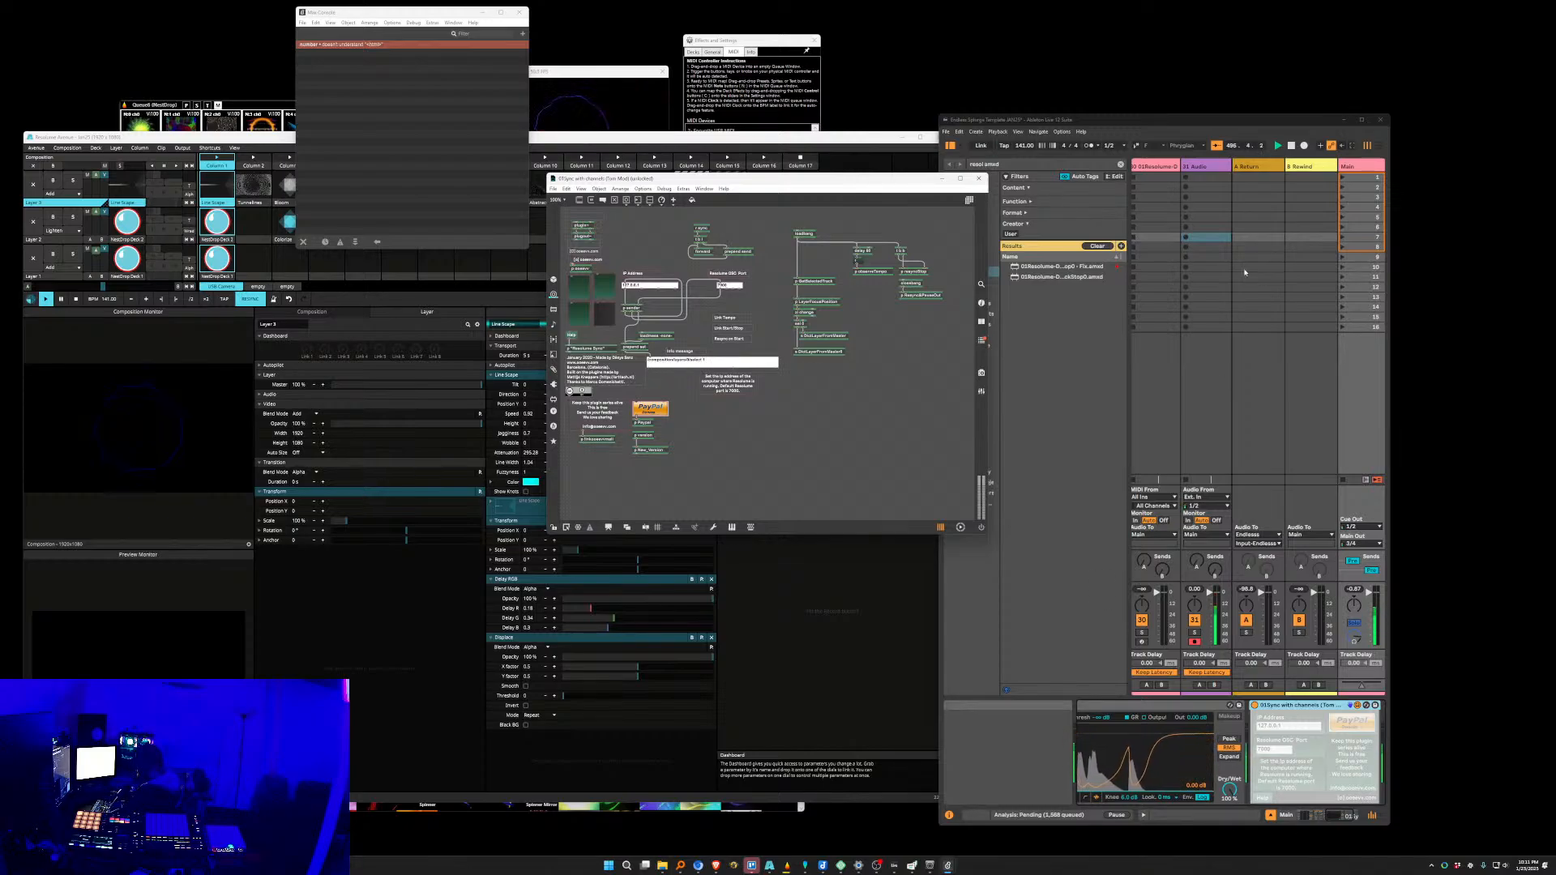
On the Audio track's 01Layer-Dash device, set Dash1 to 1.00 and Dash2 to about 0.70, with Resolume's Layer 3 in view.
click(1192, 183)
drag(1093, 751, 1092, 747)
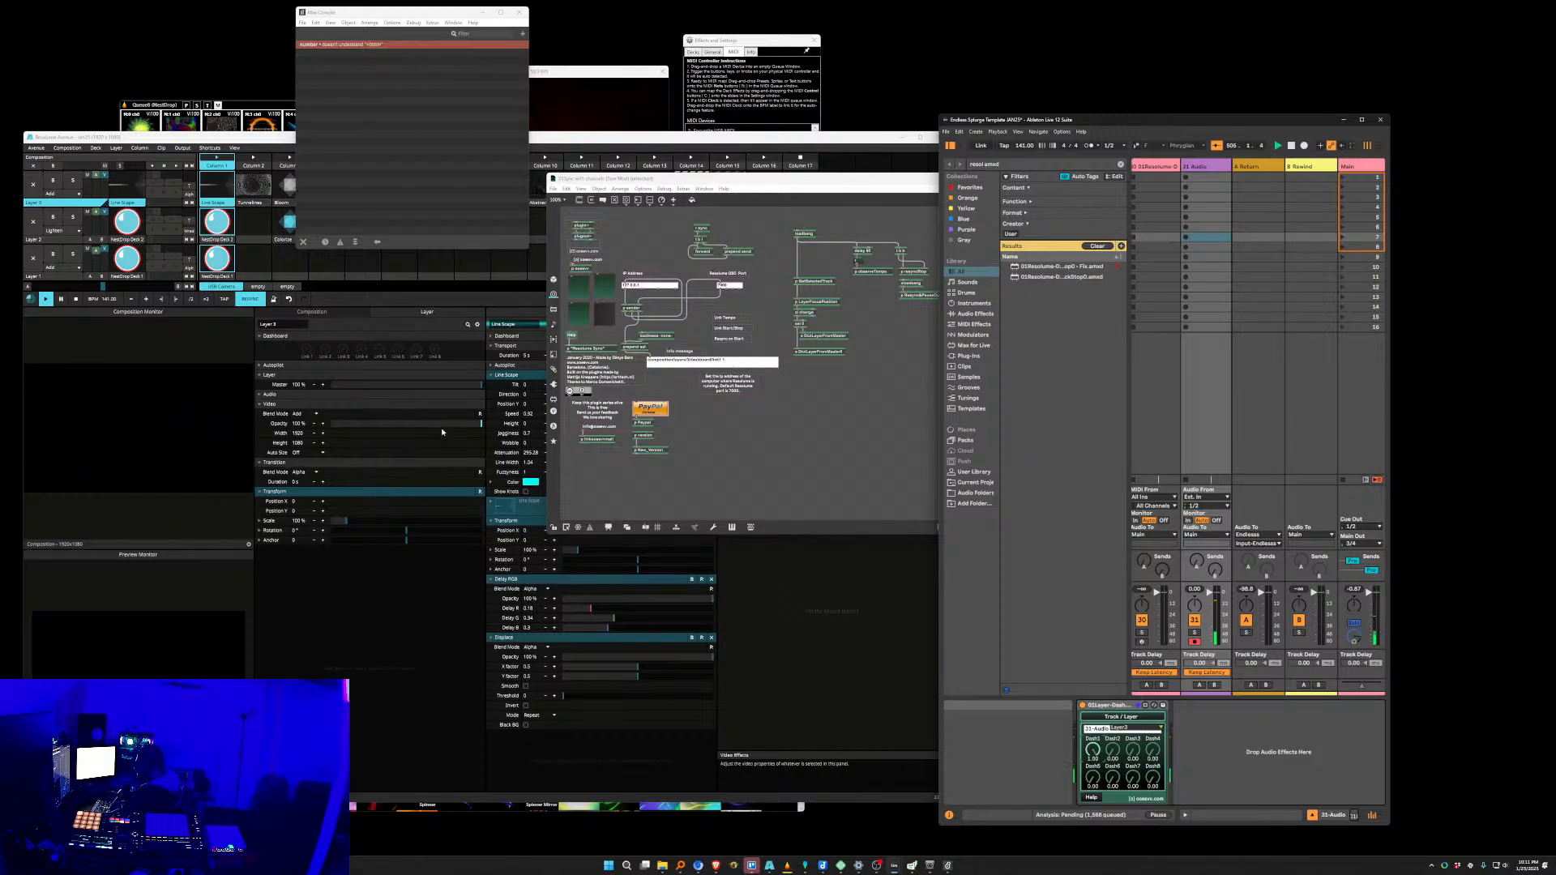
click(67, 209)
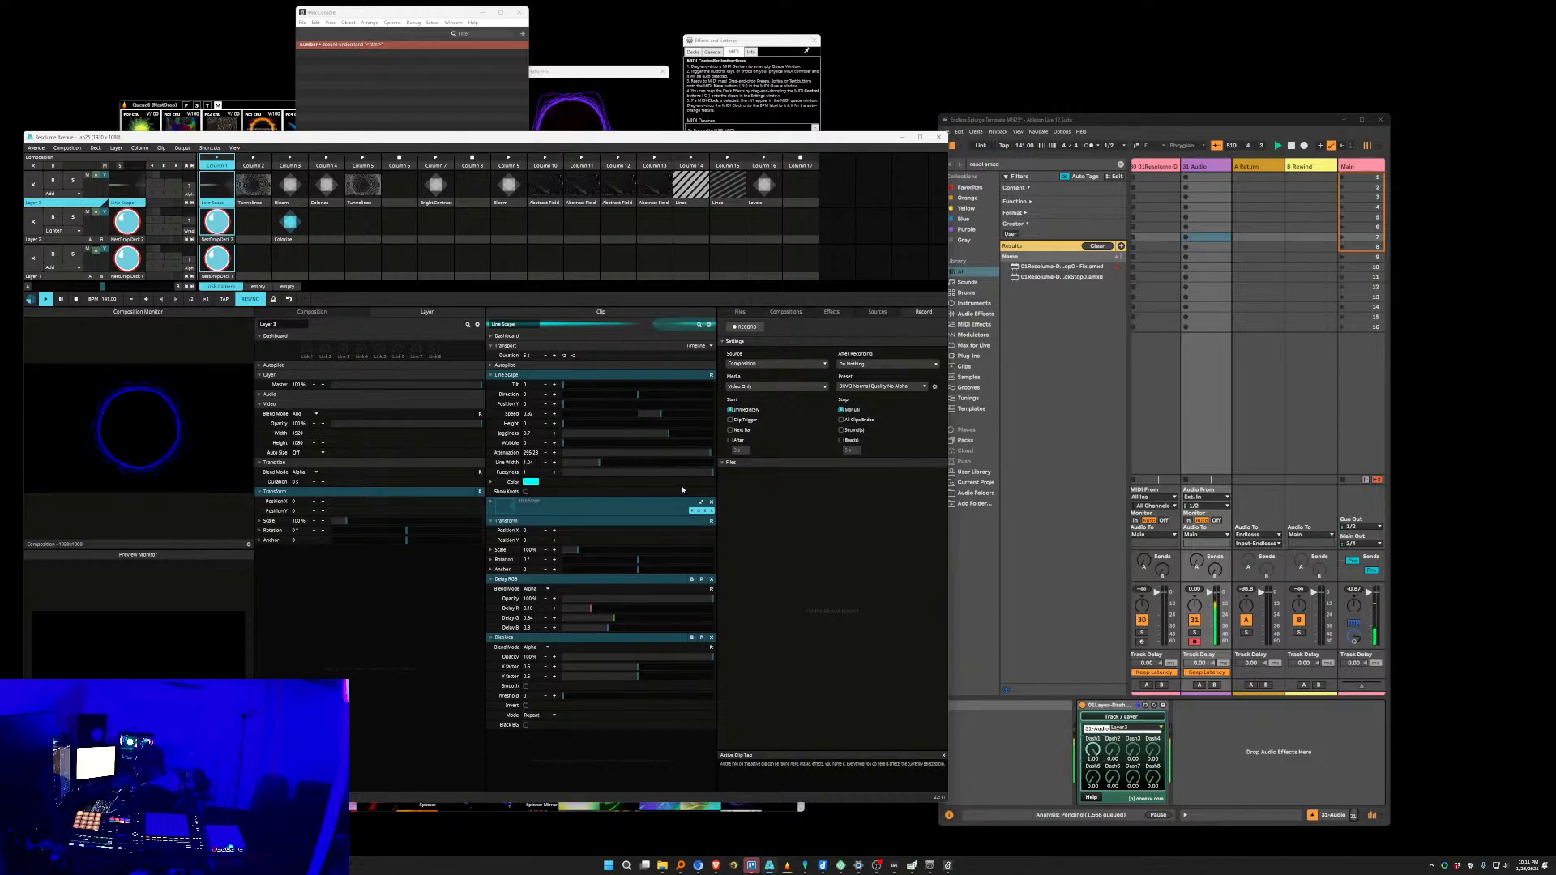
drag(1115, 752, 1116, 690)
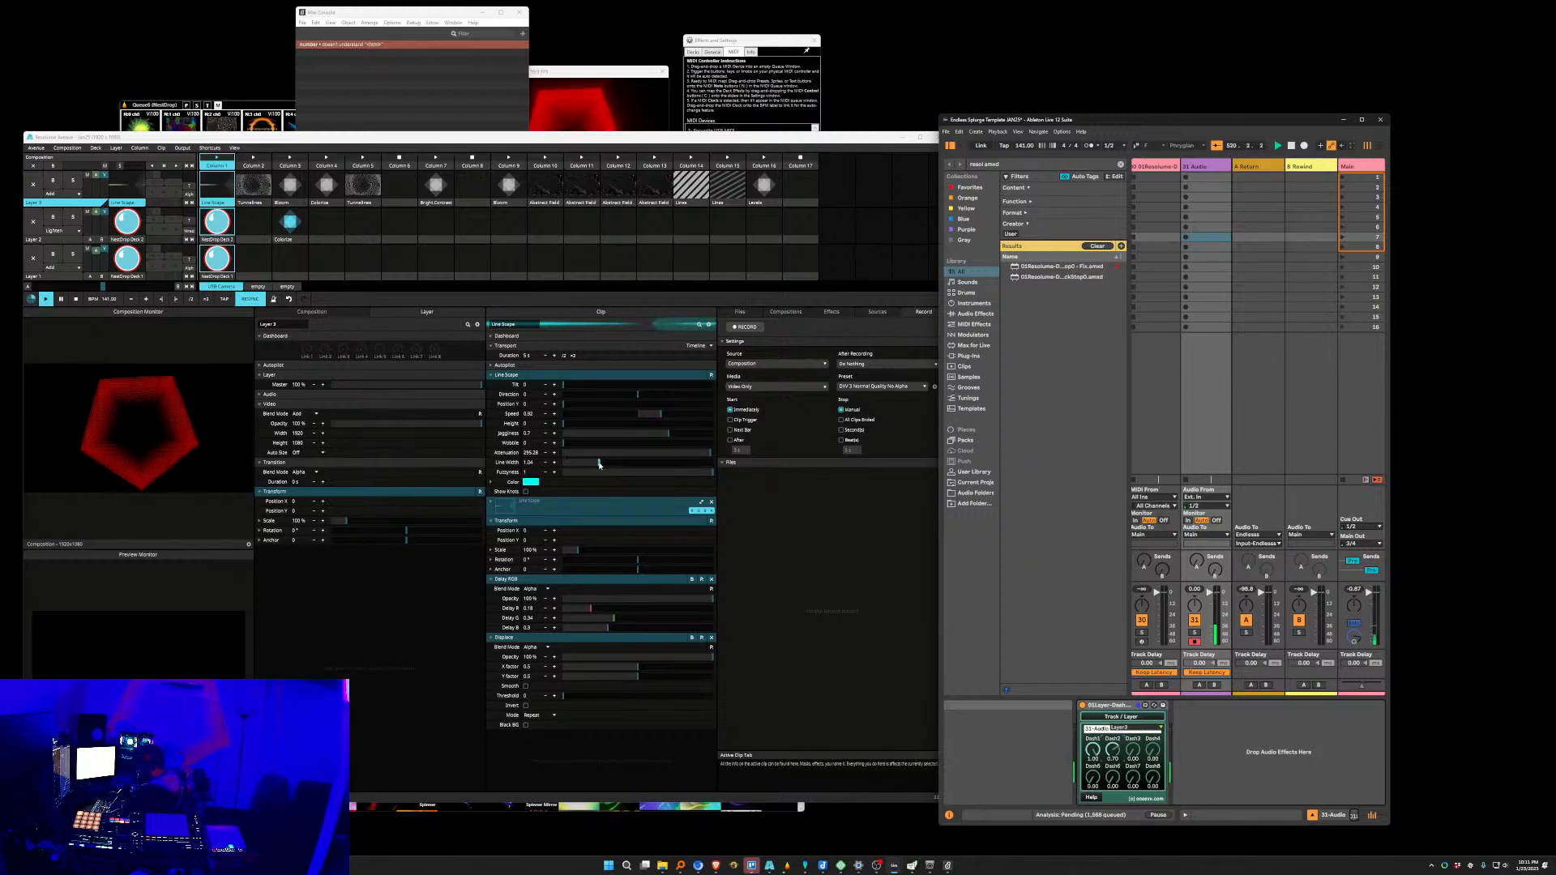
Set the Line Scape clip's Line Width to 1.47 and select Layer 2's NestDrop Deck 2 clip in the first column.
mouse_move(600, 465)
mouse_down()
mouse_move(637, 466)
mouse_move(616, 465)
mouse_up()
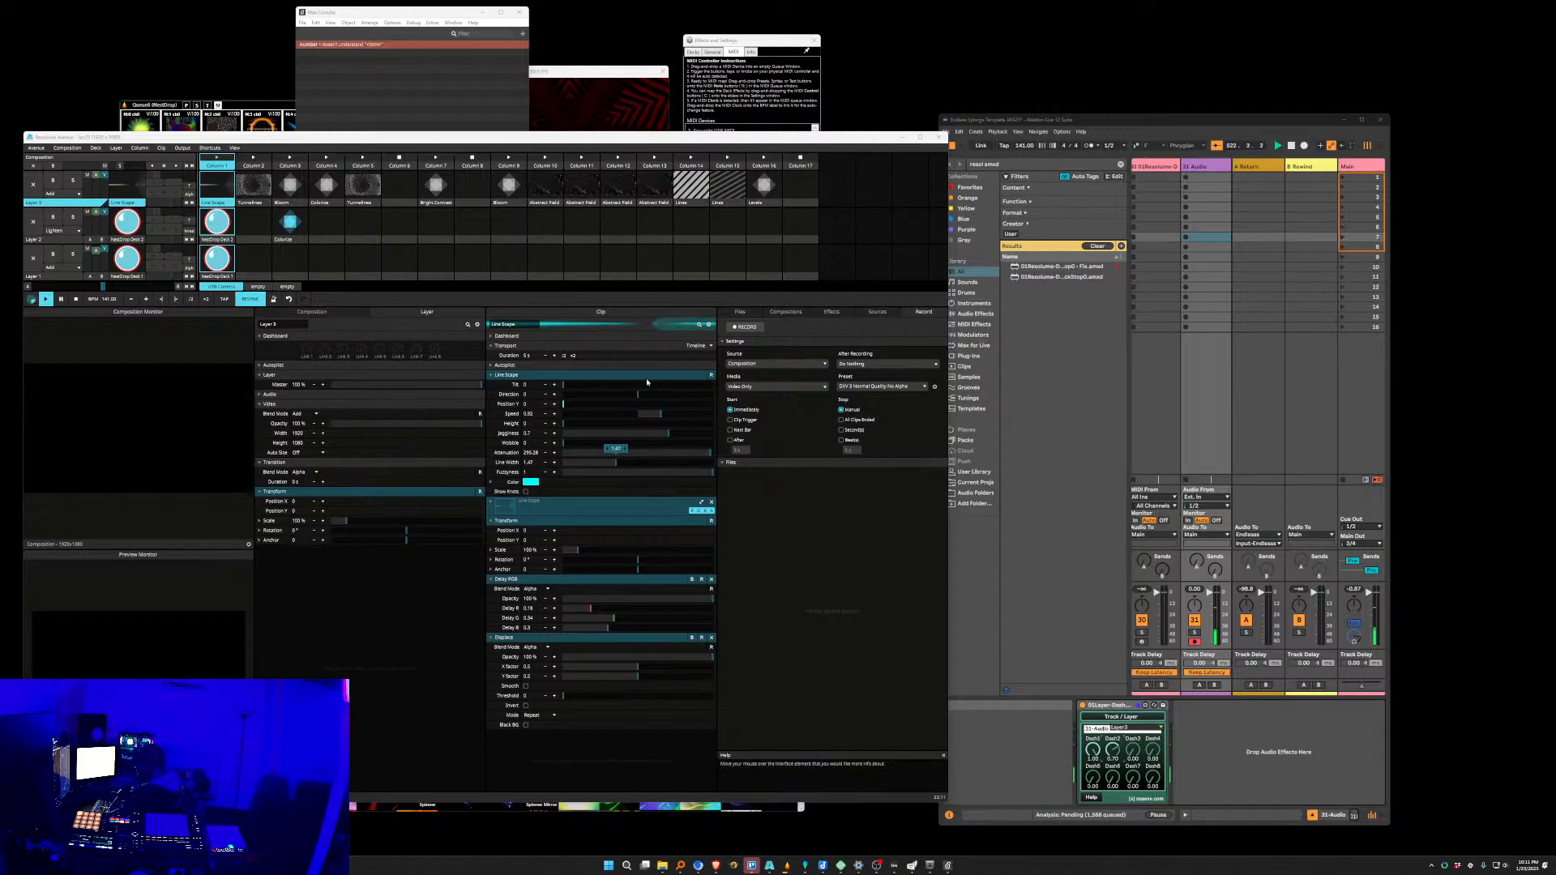
click(220, 230)
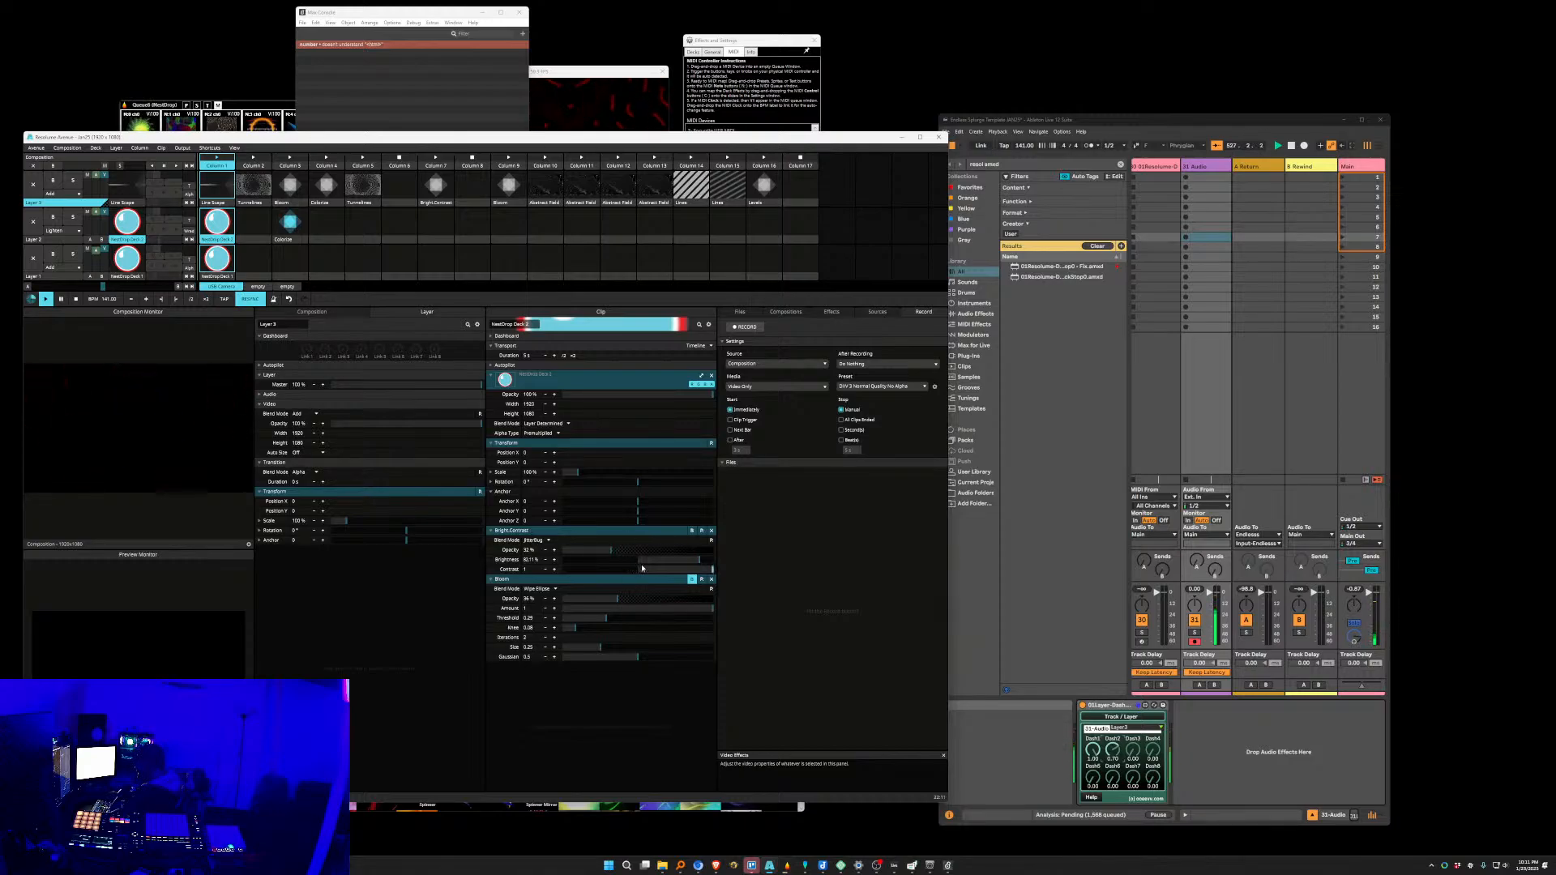
Fade the Bright.Contrast opacity on Layer 2's NestDrop Deck 2 clip fully out and back up to 100%.
drag(620, 553, 460, 548)
drag(557, 557, 728, 555)
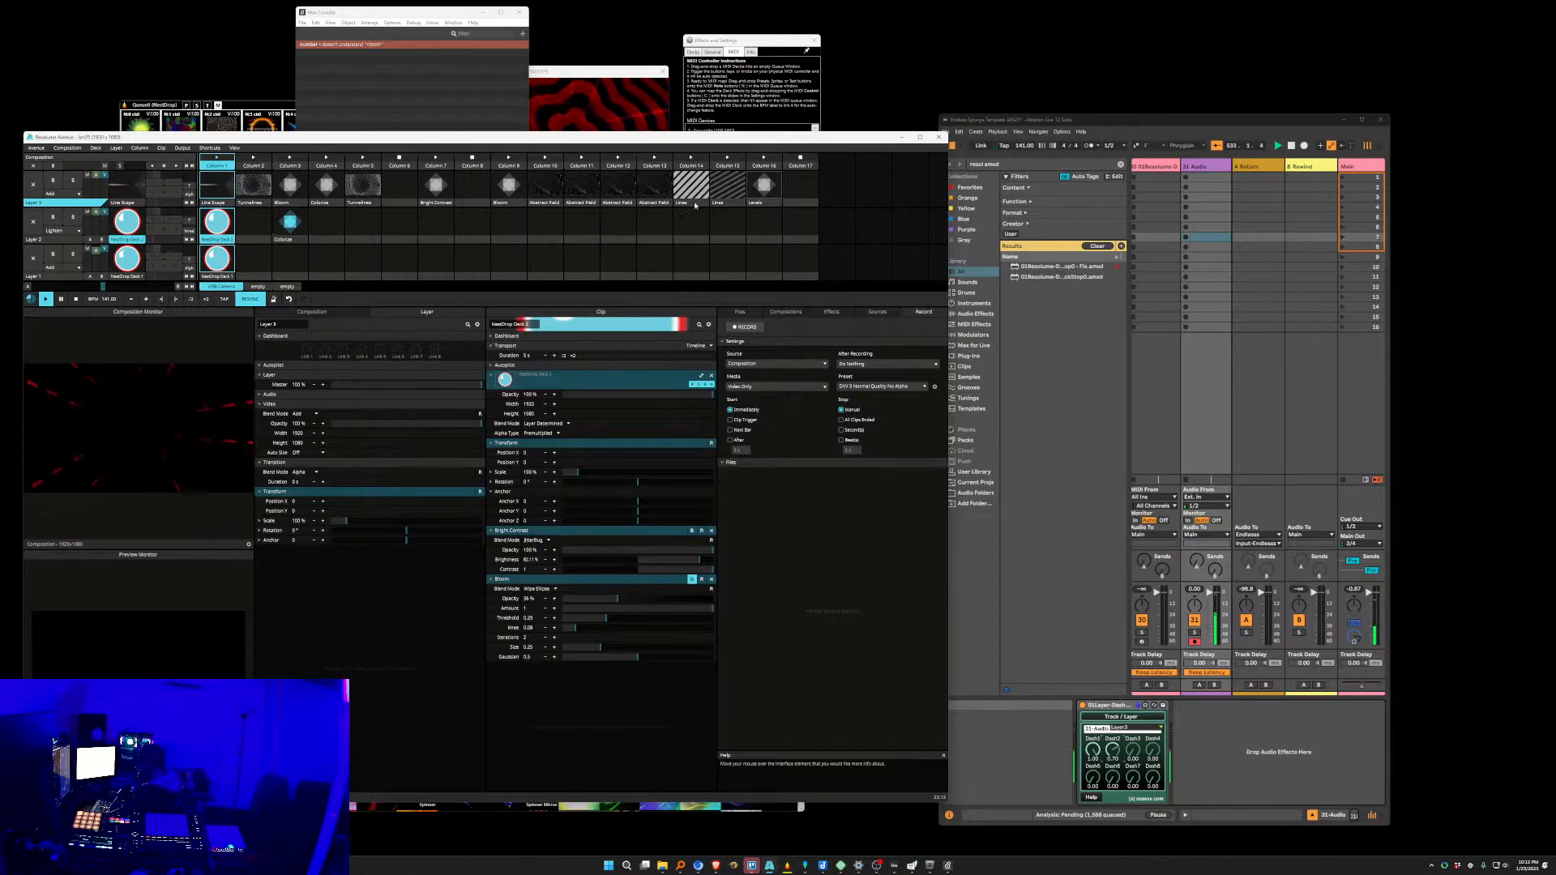
Select the first column's Line Scape clip and sweep its Fuzziness between high and low, ending at about 0.15.
click(224, 184)
mouse_move(694, 473)
mouse_down()
mouse_move(551, 473)
mouse_move(730, 487)
mouse_move(670, 479)
mouse_move(718, 478)
mouse_up()
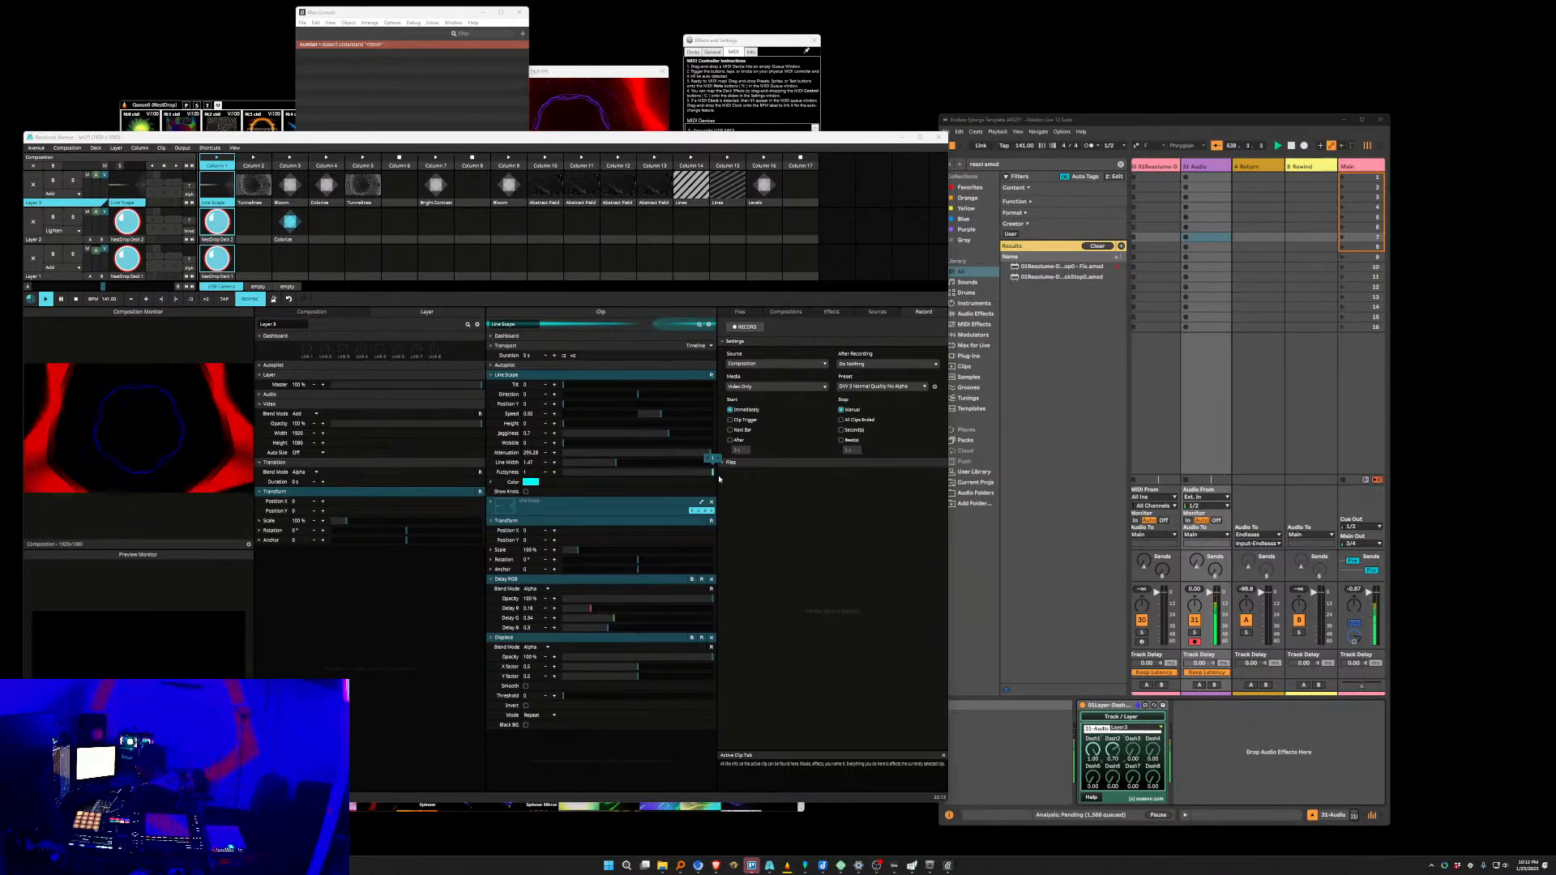
drag(679, 474, 710, 485)
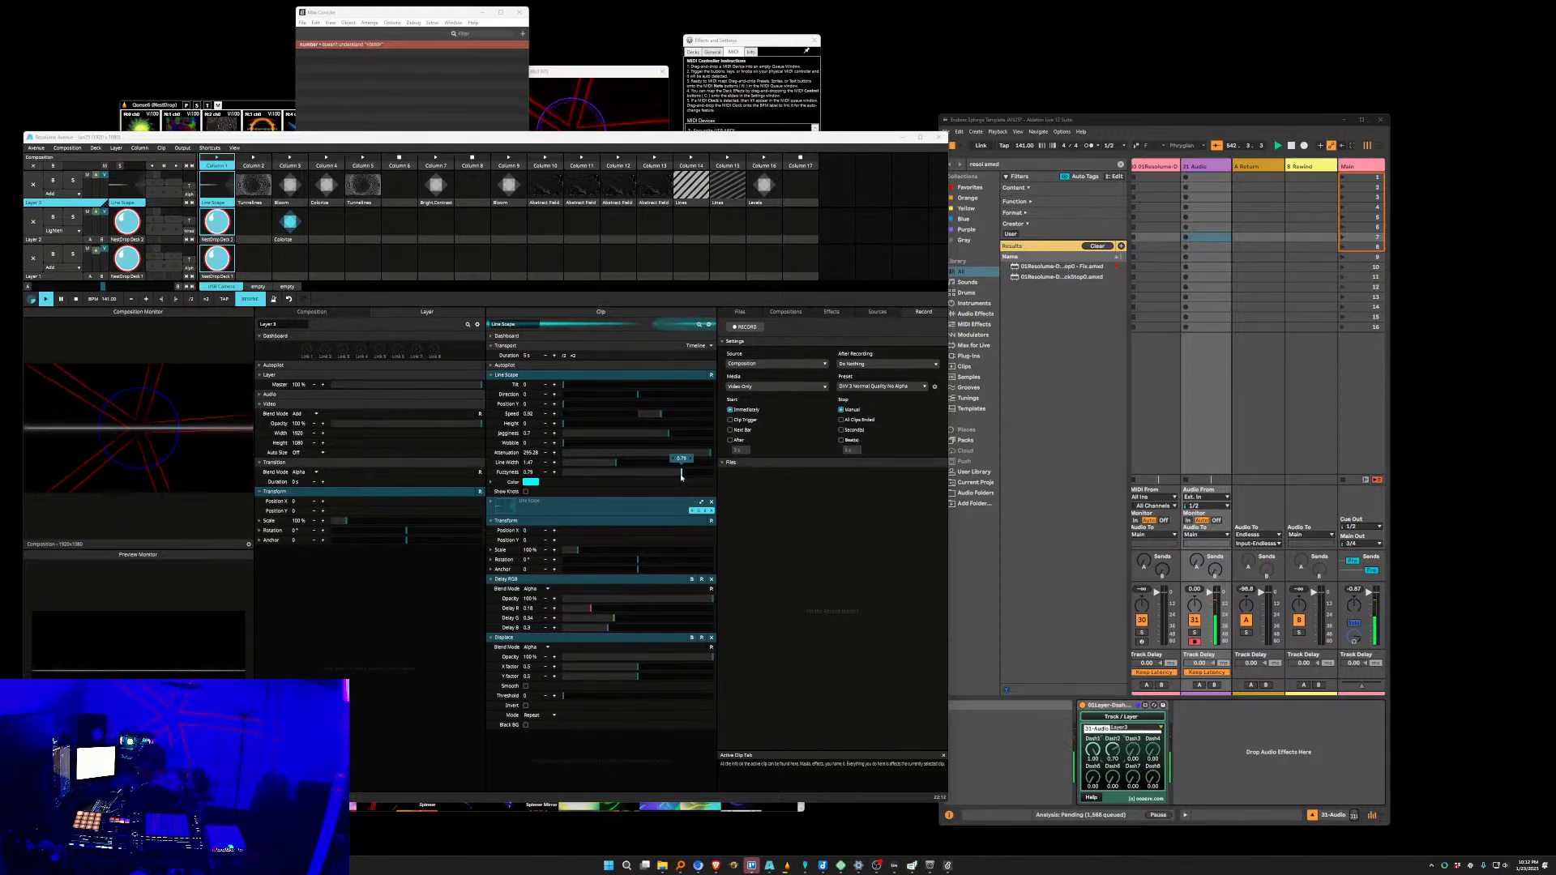
drag(688, 479, 586, 473)
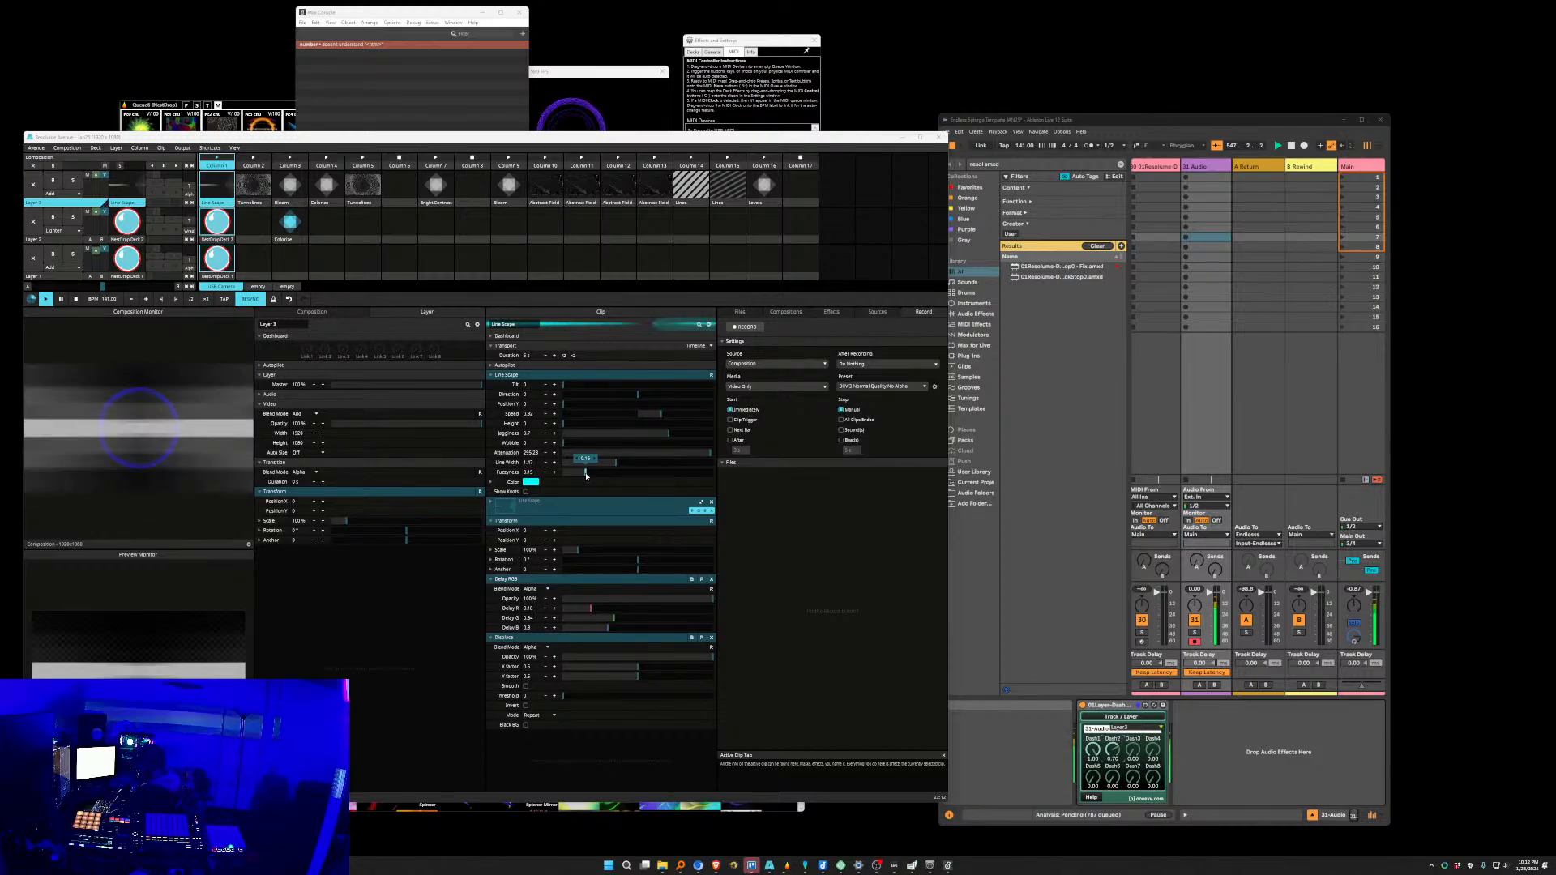
Select Layer 2's NestDrop Deck 2 clip and fade its Bright.Contrast opacity up and down, ending at 8%.
click(212, 222)
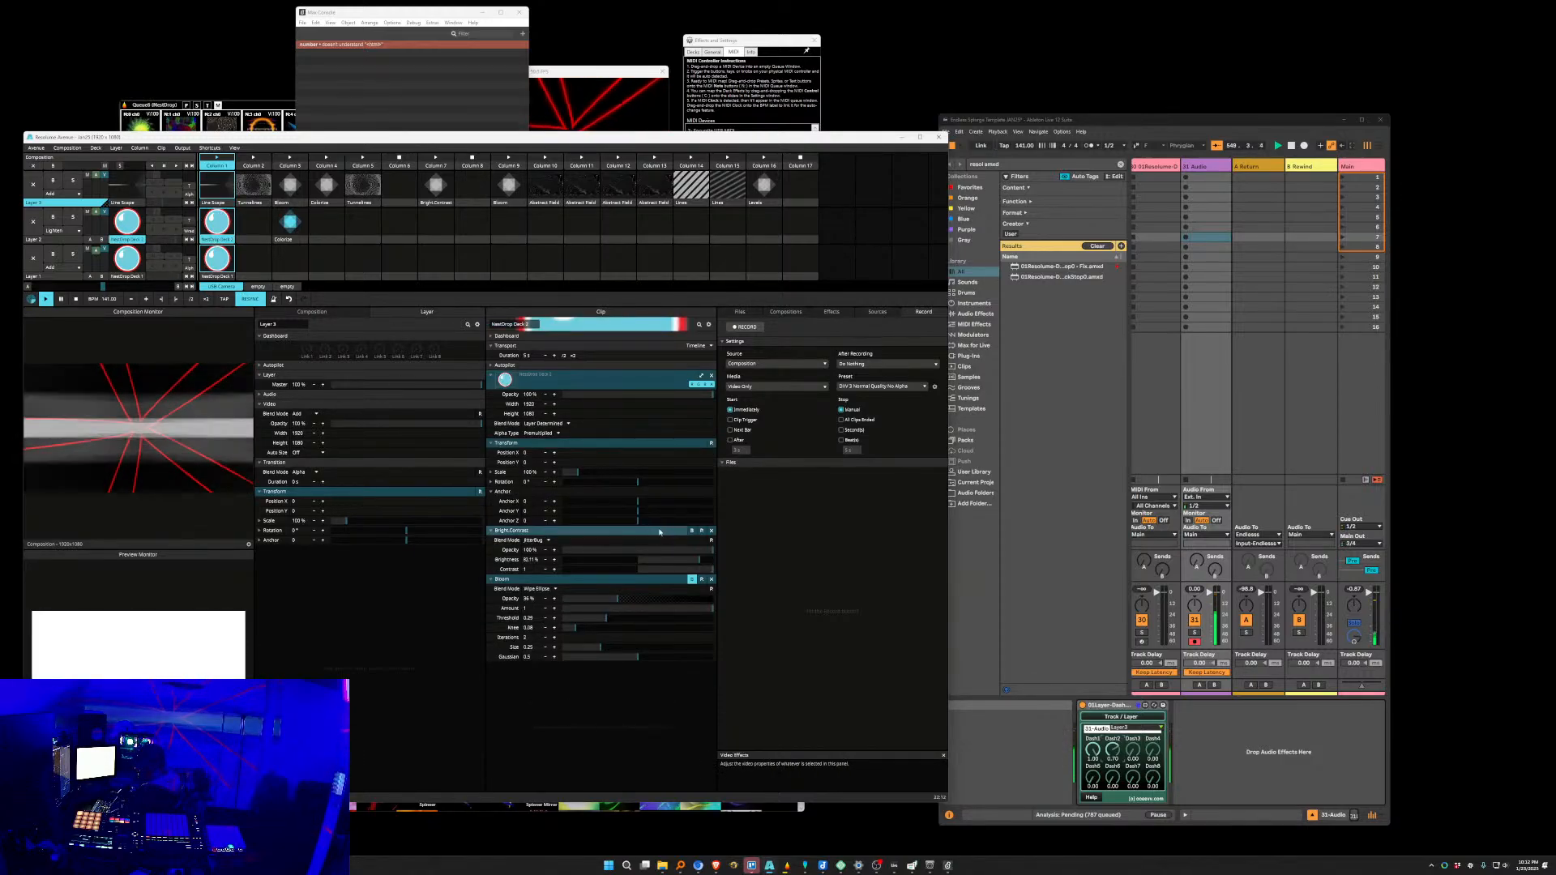
drag(712, 551, 597, 550)
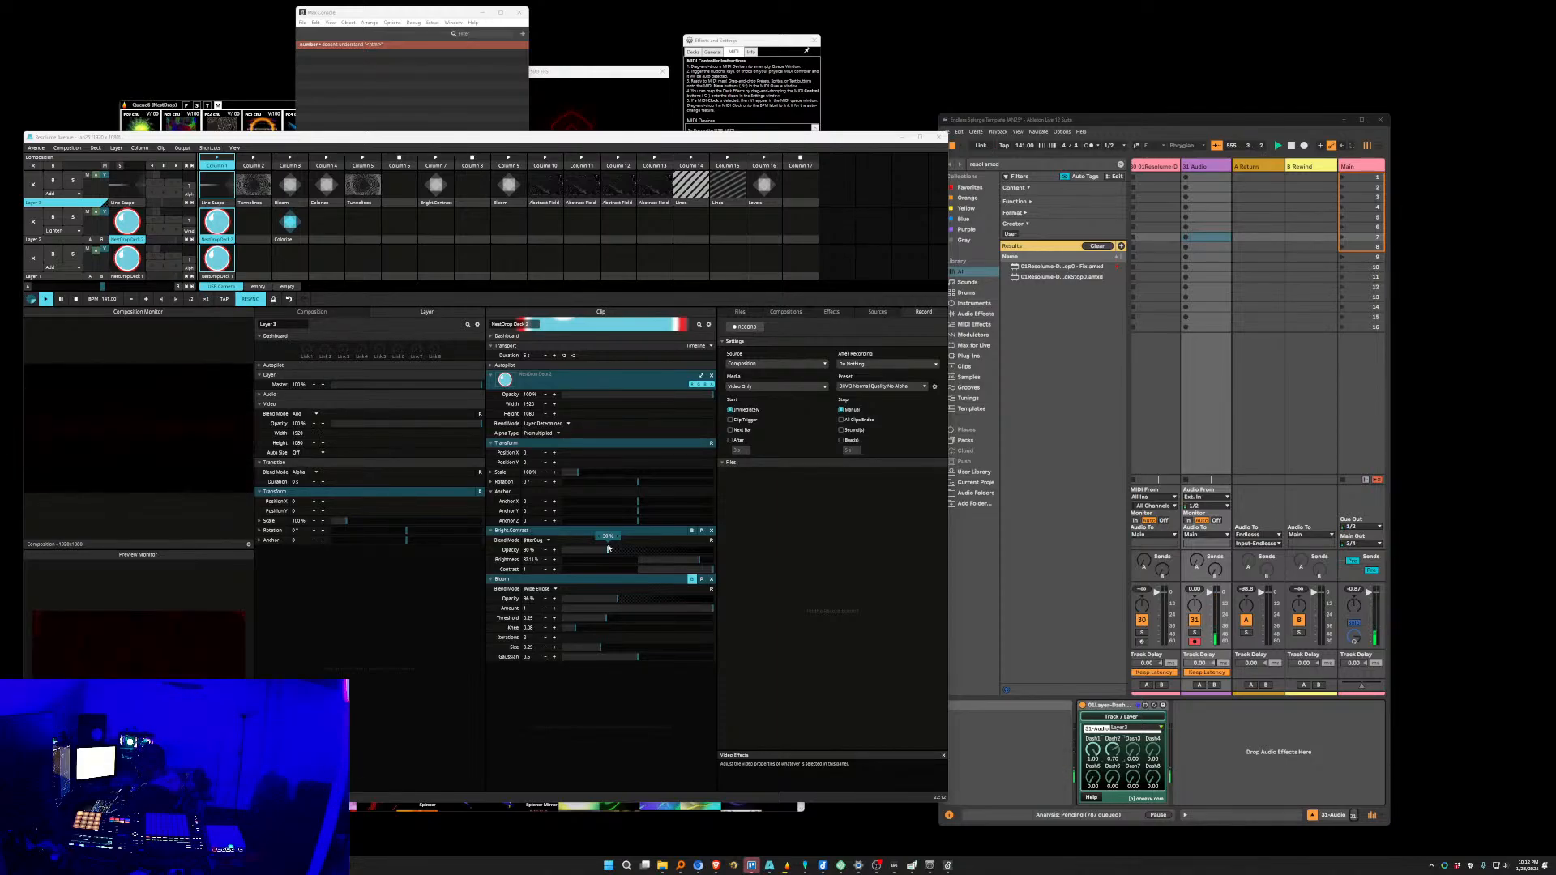
drag(613, 548, 668, 551)
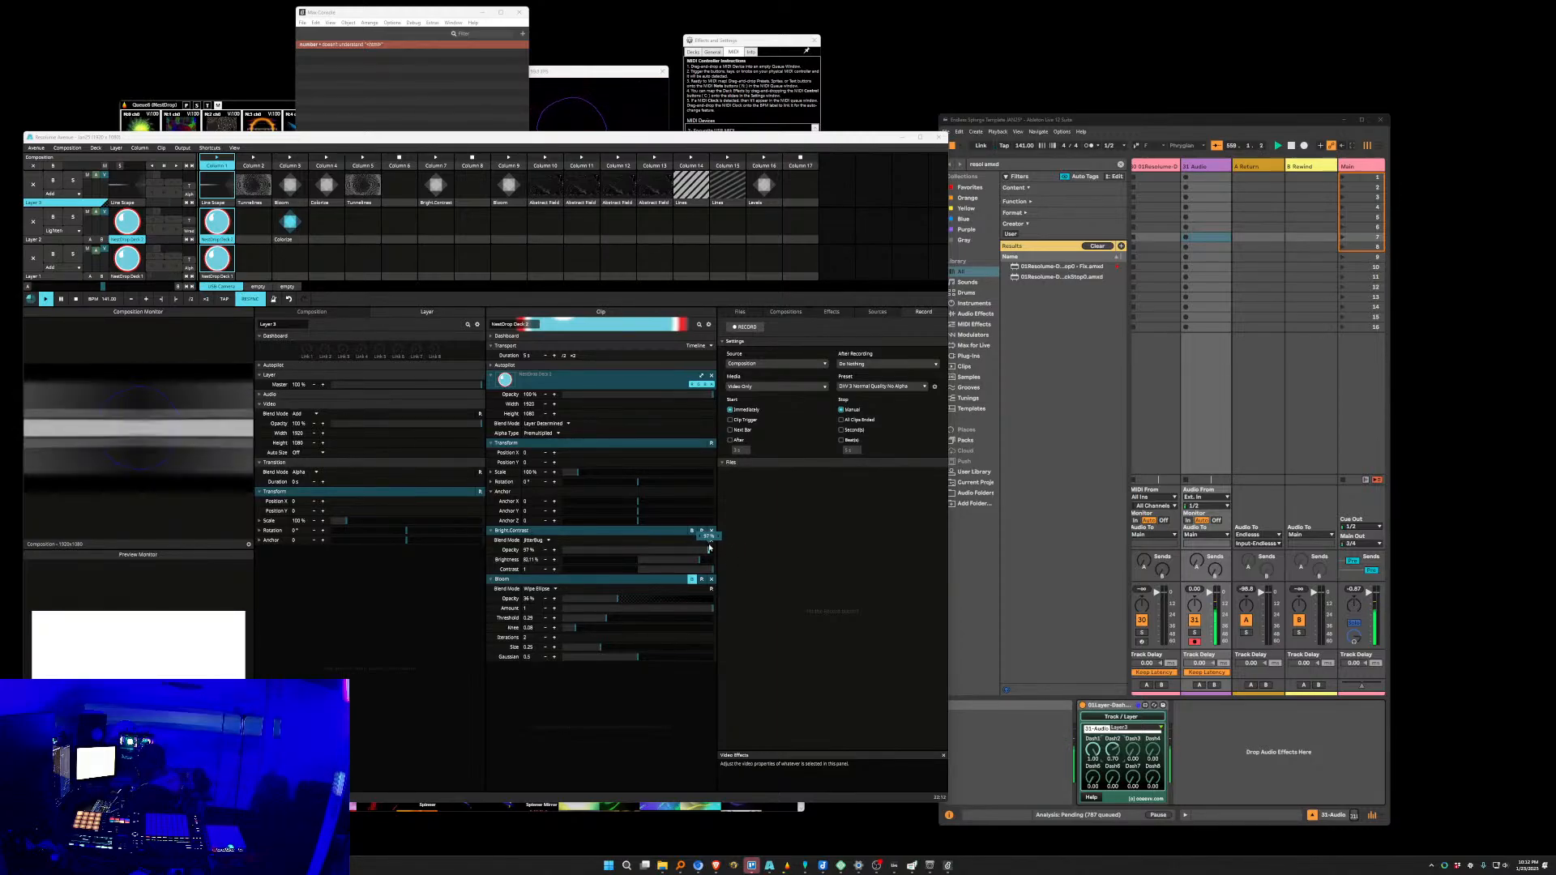
drag(709, 549, 606, 552)
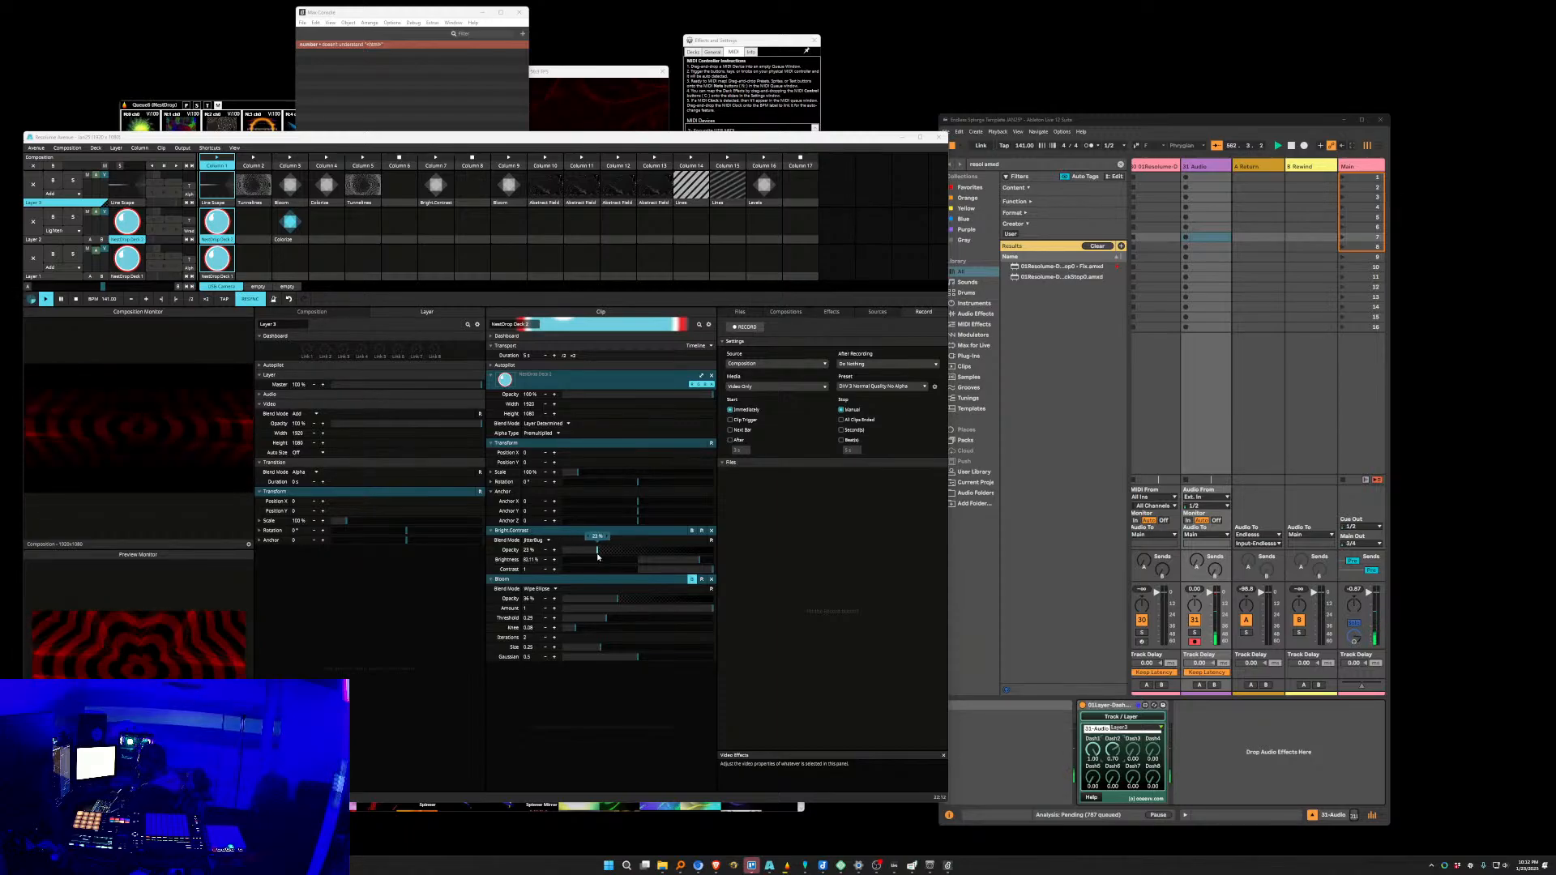
drag(579, 549, 576, 550)
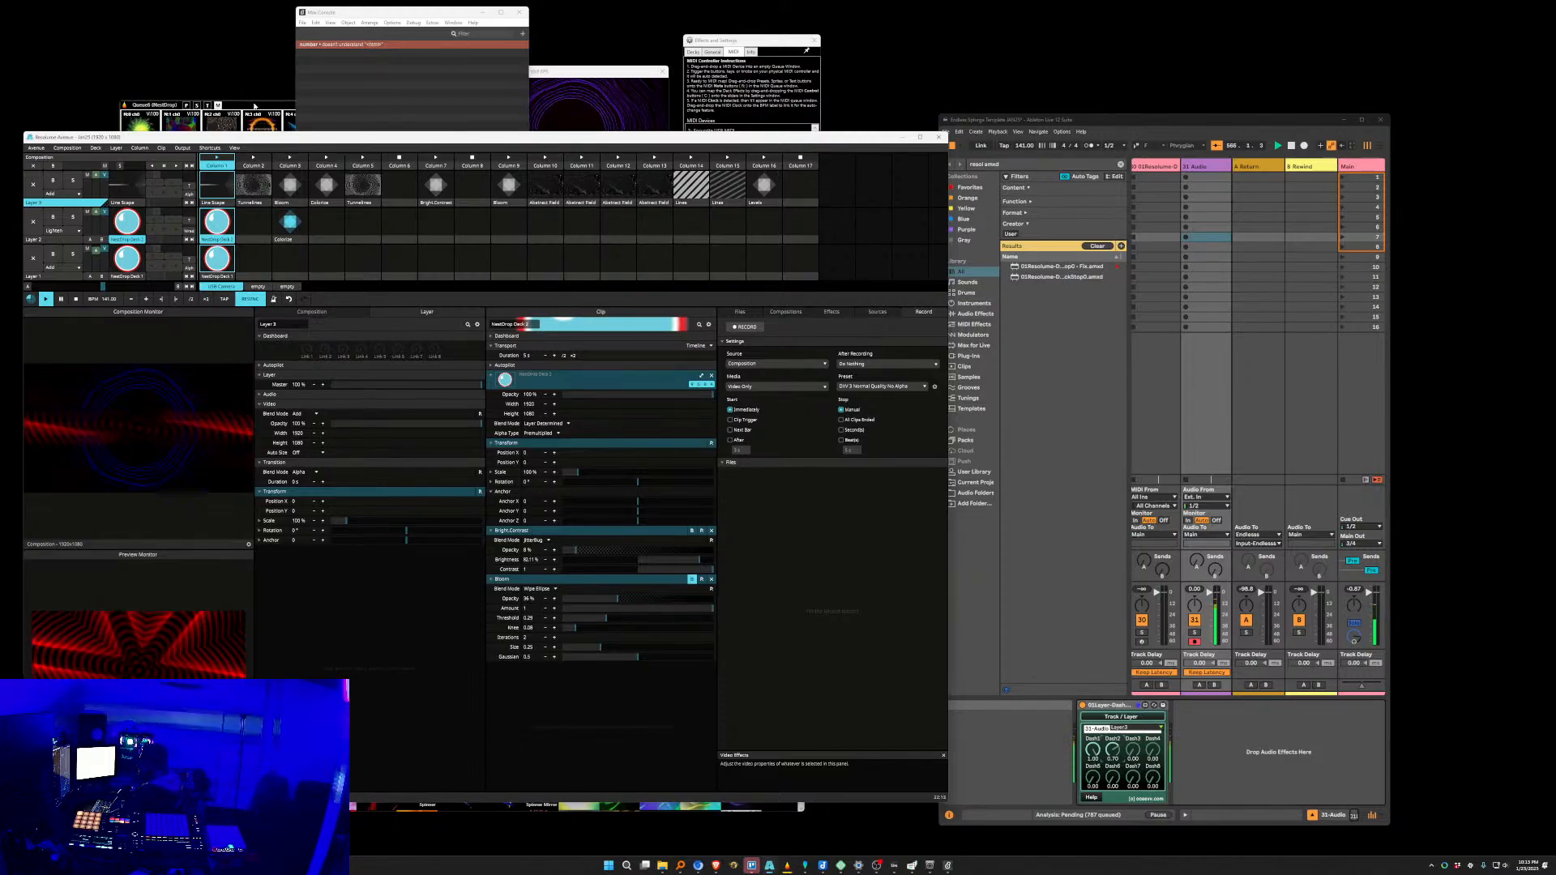
Switch to NestDrop's Queue2 window and trigger its red preset.
mouse_move(794, 871)
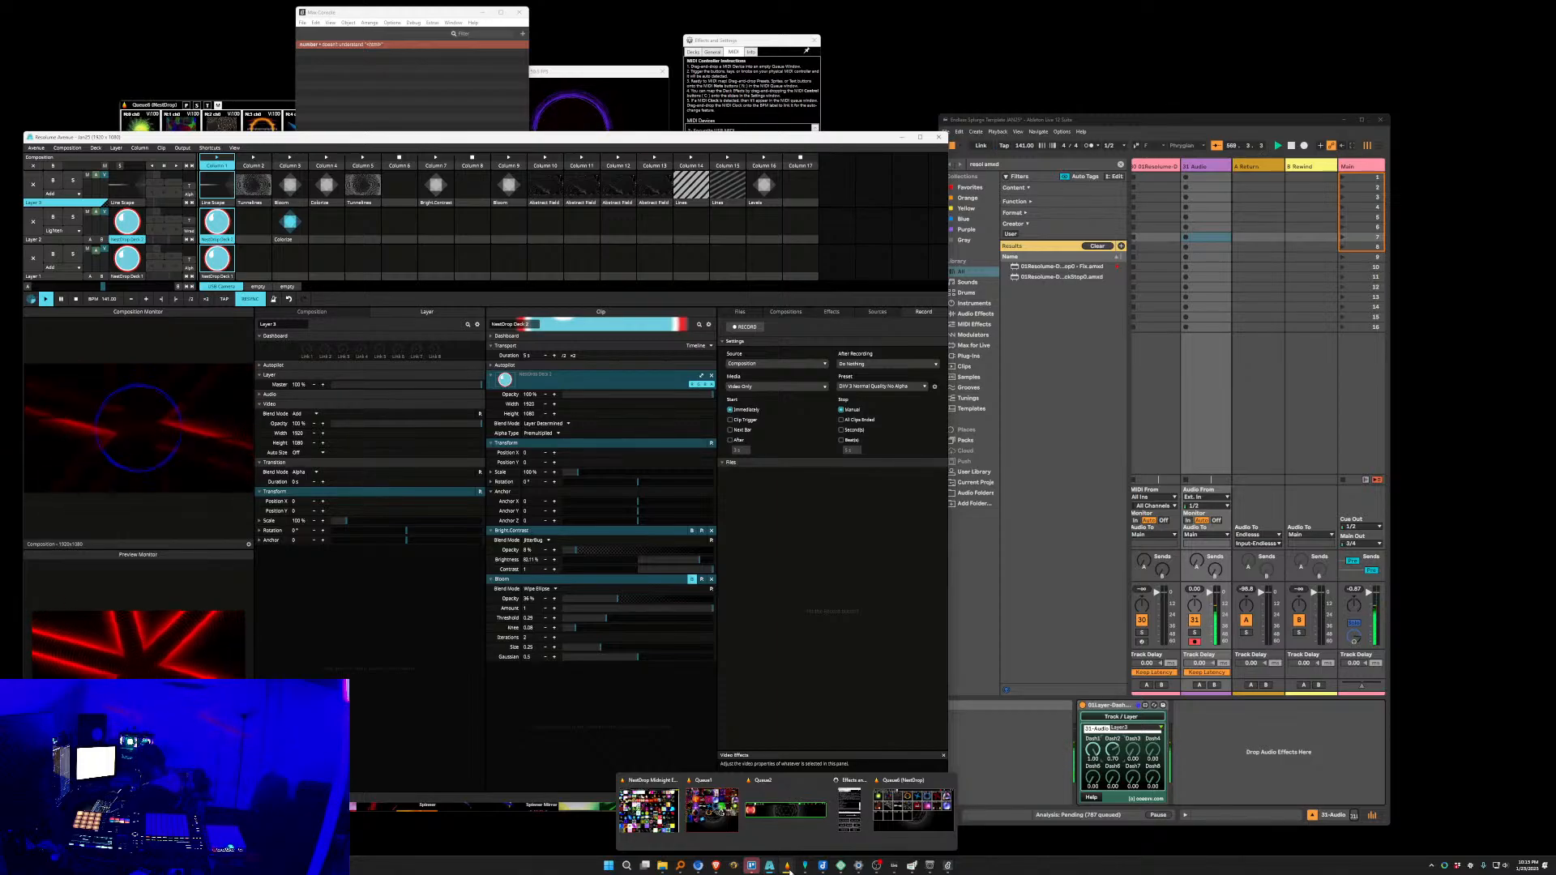
click(785, 809)
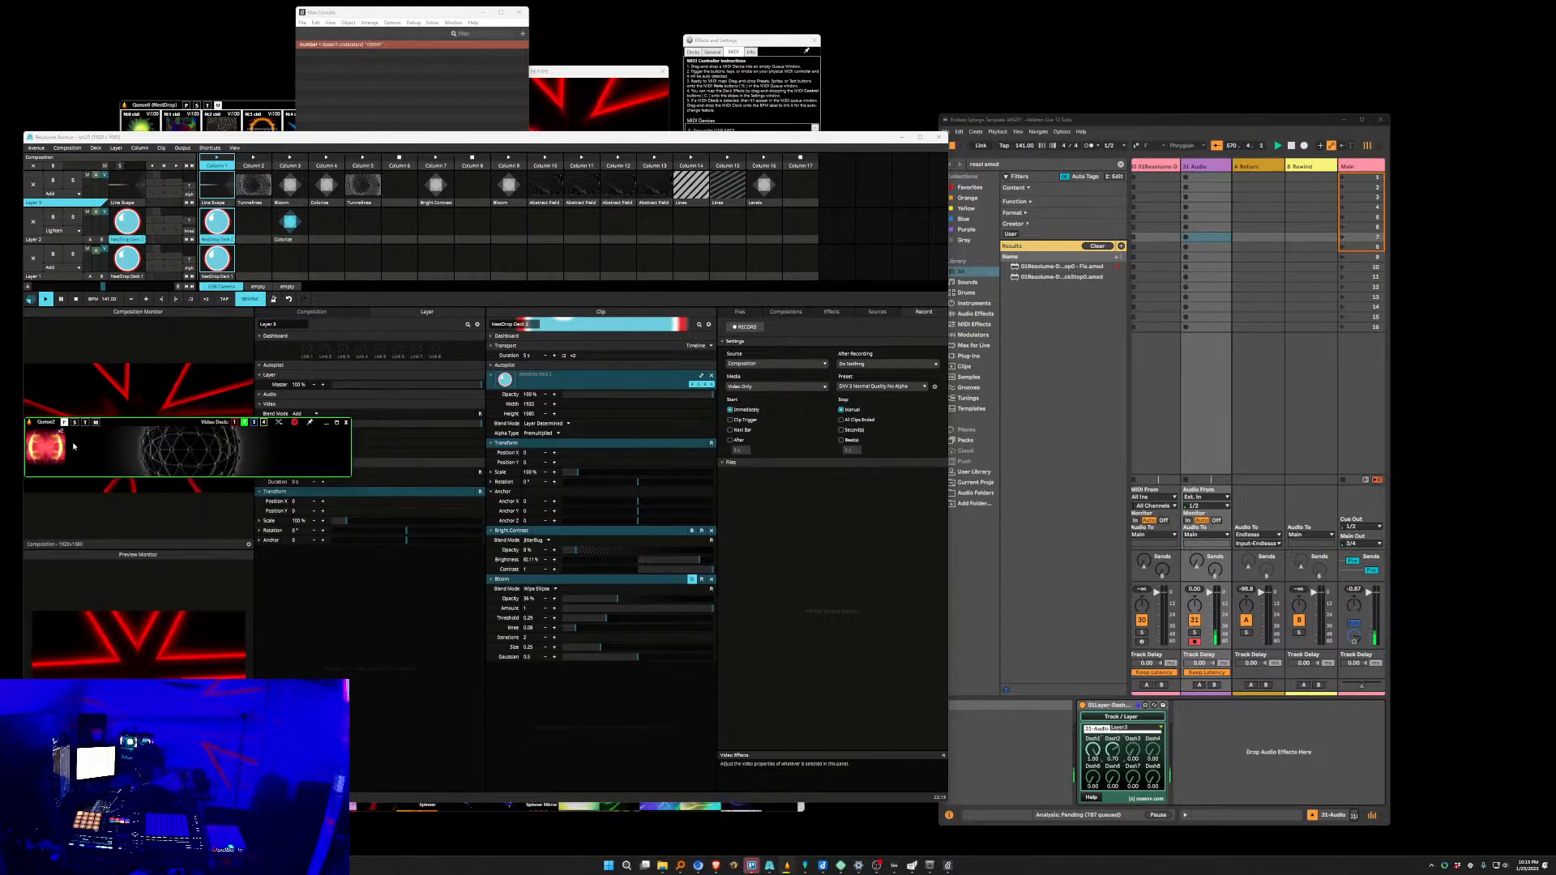
click(46, 447)
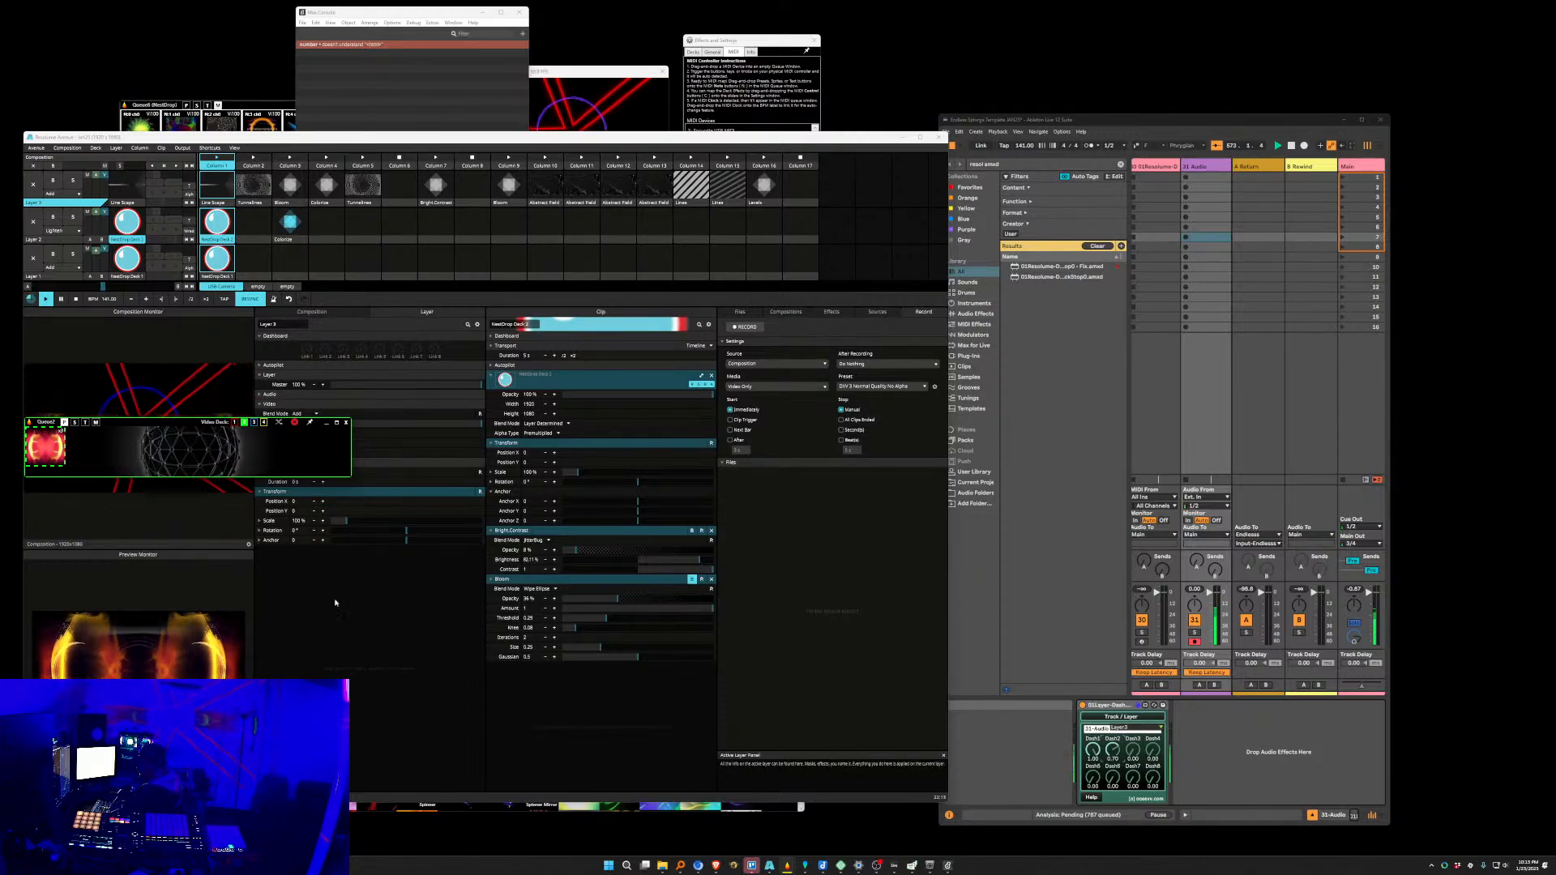
Return to Resolume, select the first column's Line Scape clip, and set its Fuzziness to 0.
click(315, 562)
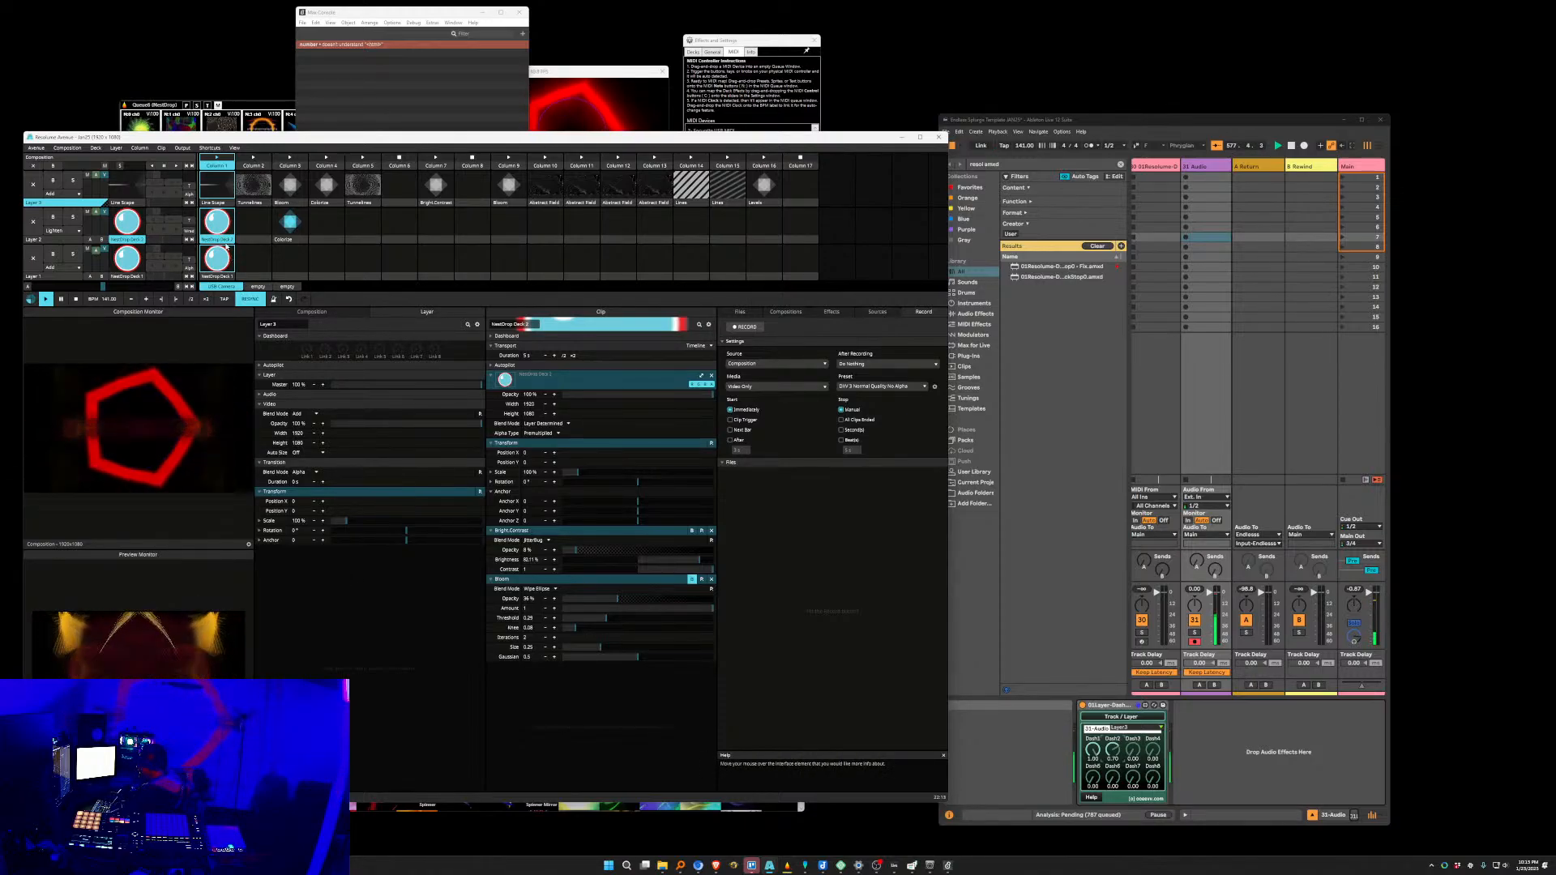
click(226, 182)
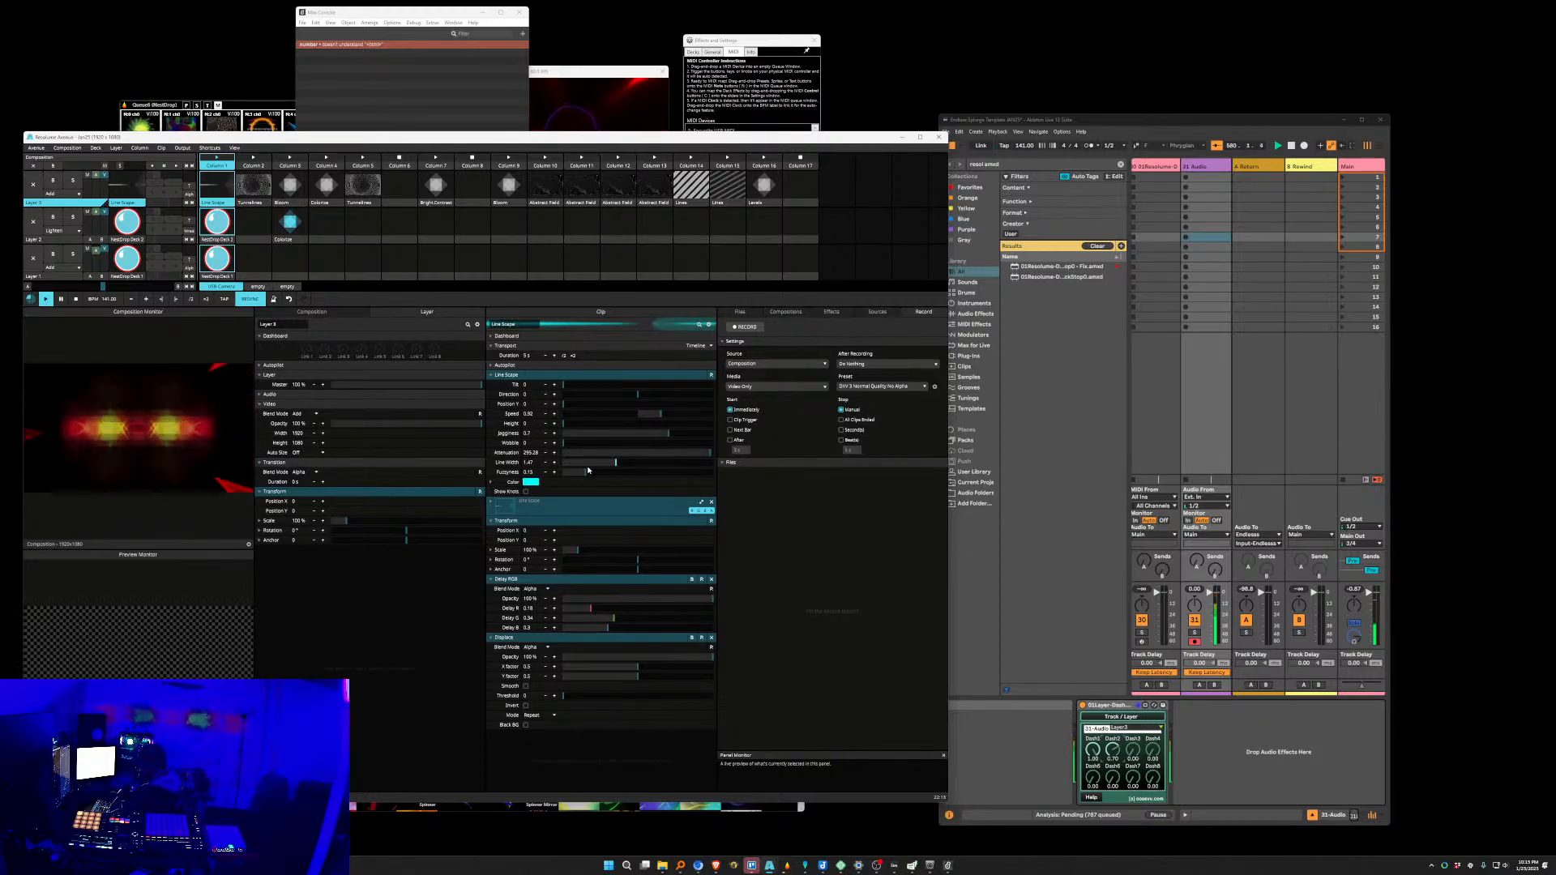
drag(585, 472, 509, 454)
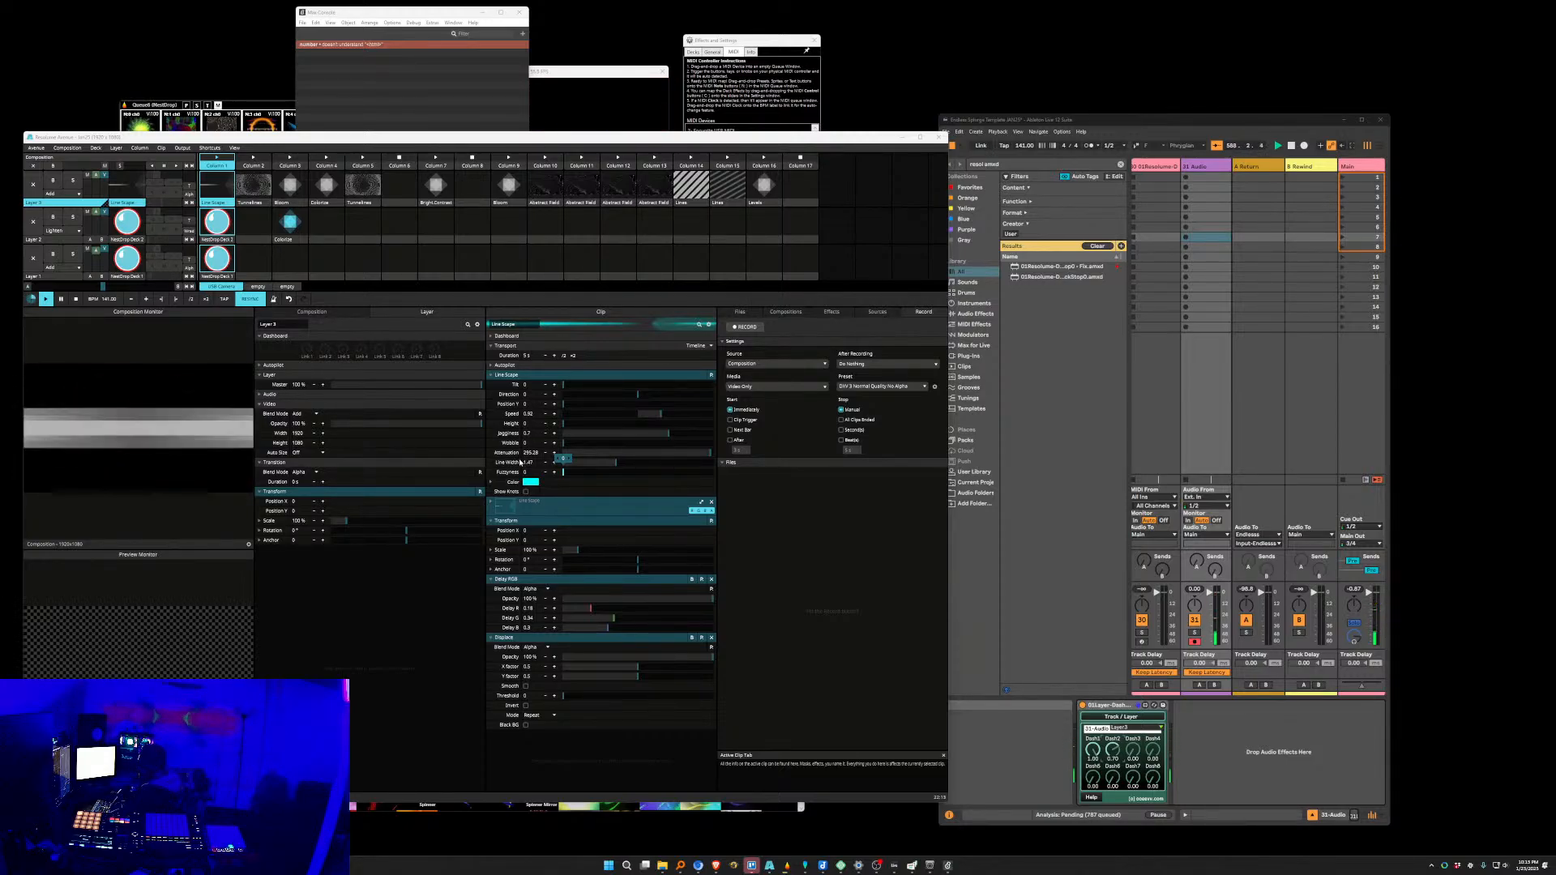
Bring NestDrop's large preset queue to the front, trigger the red crossed-lines preset, and move the queue window higher on the desktop.
click(247, 104)
mouse_move(771, 851)
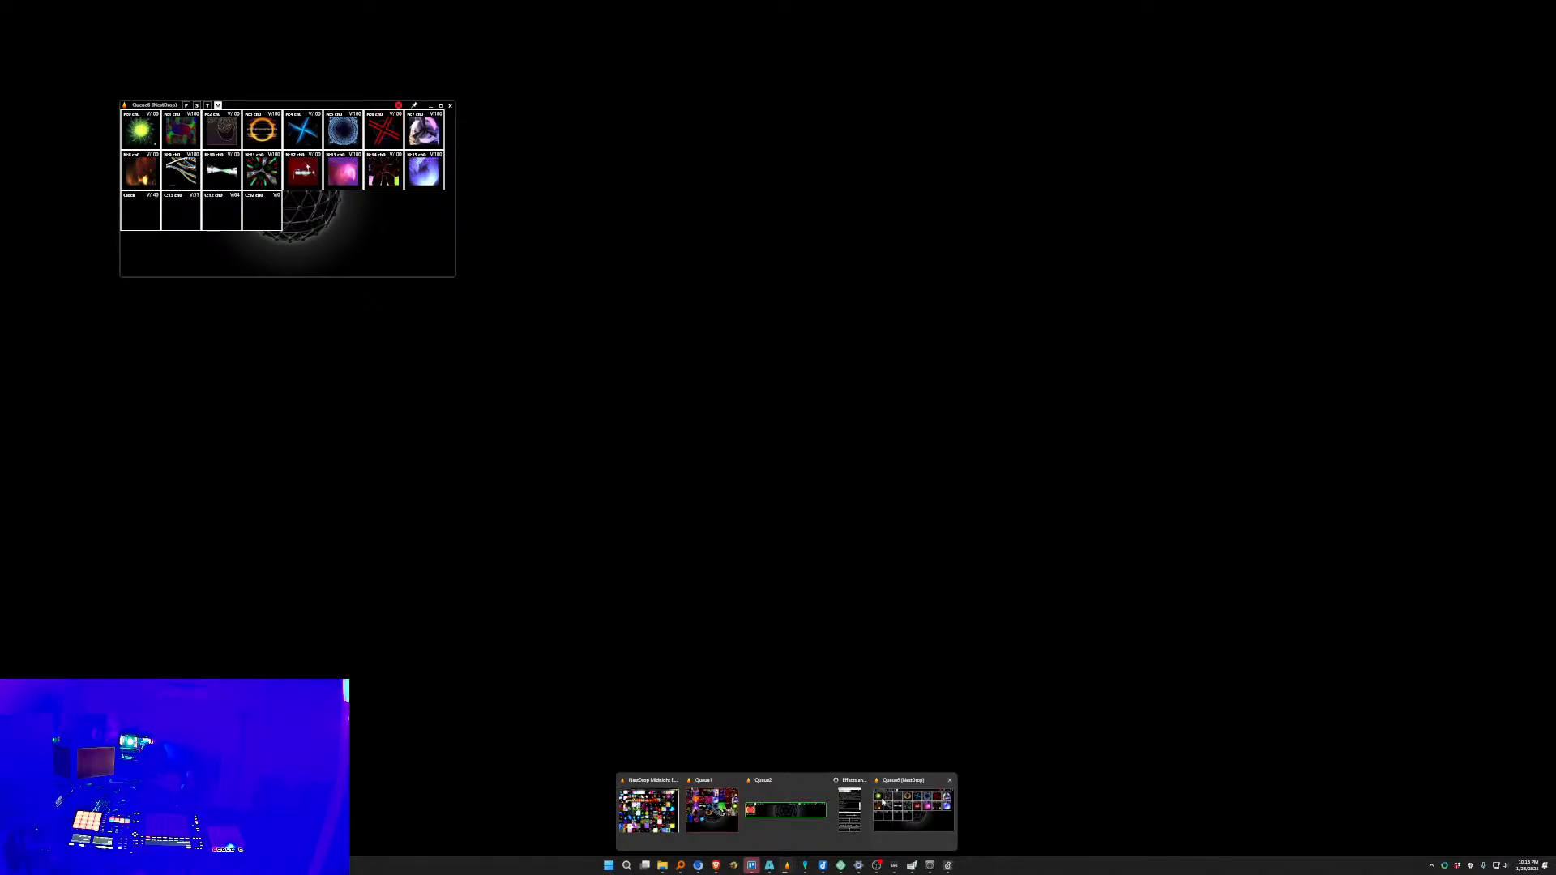
click(882, 802)
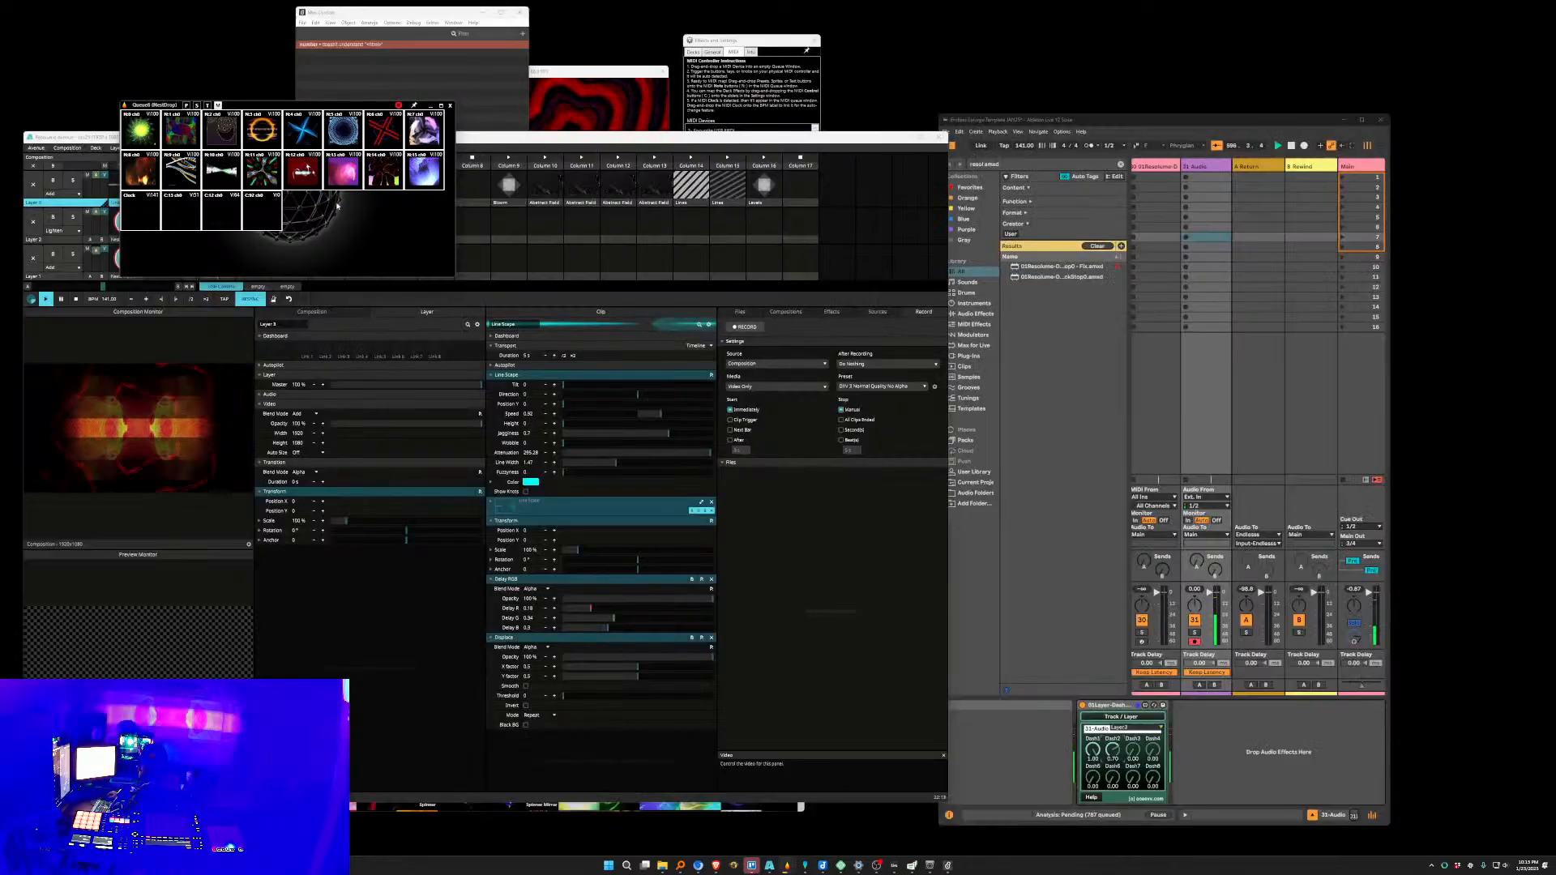
click(383, 133)
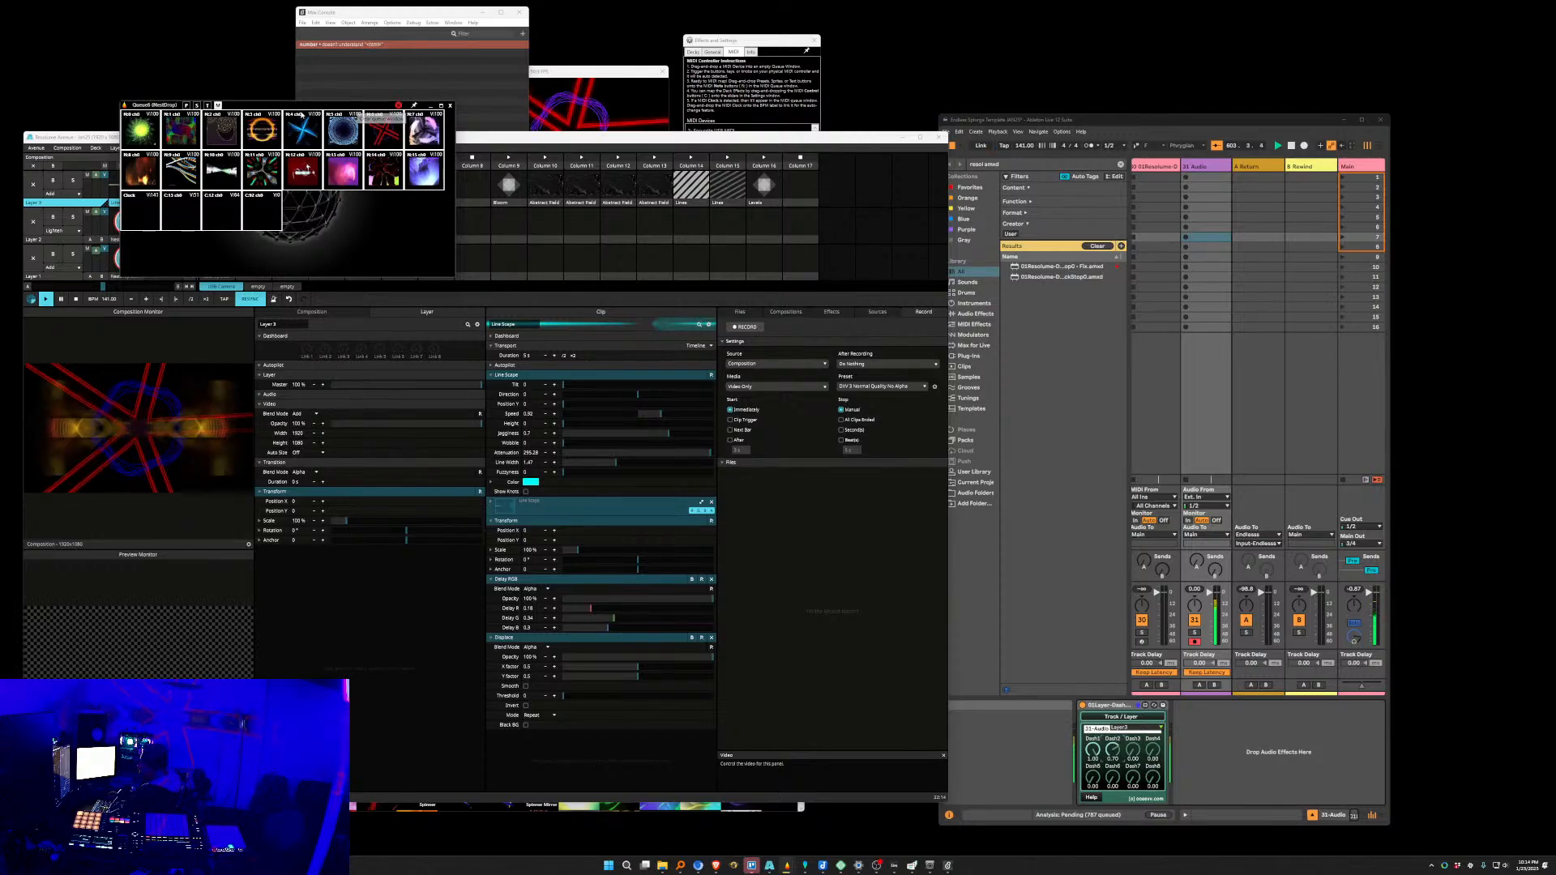
drag(217, 106, 231, 93)
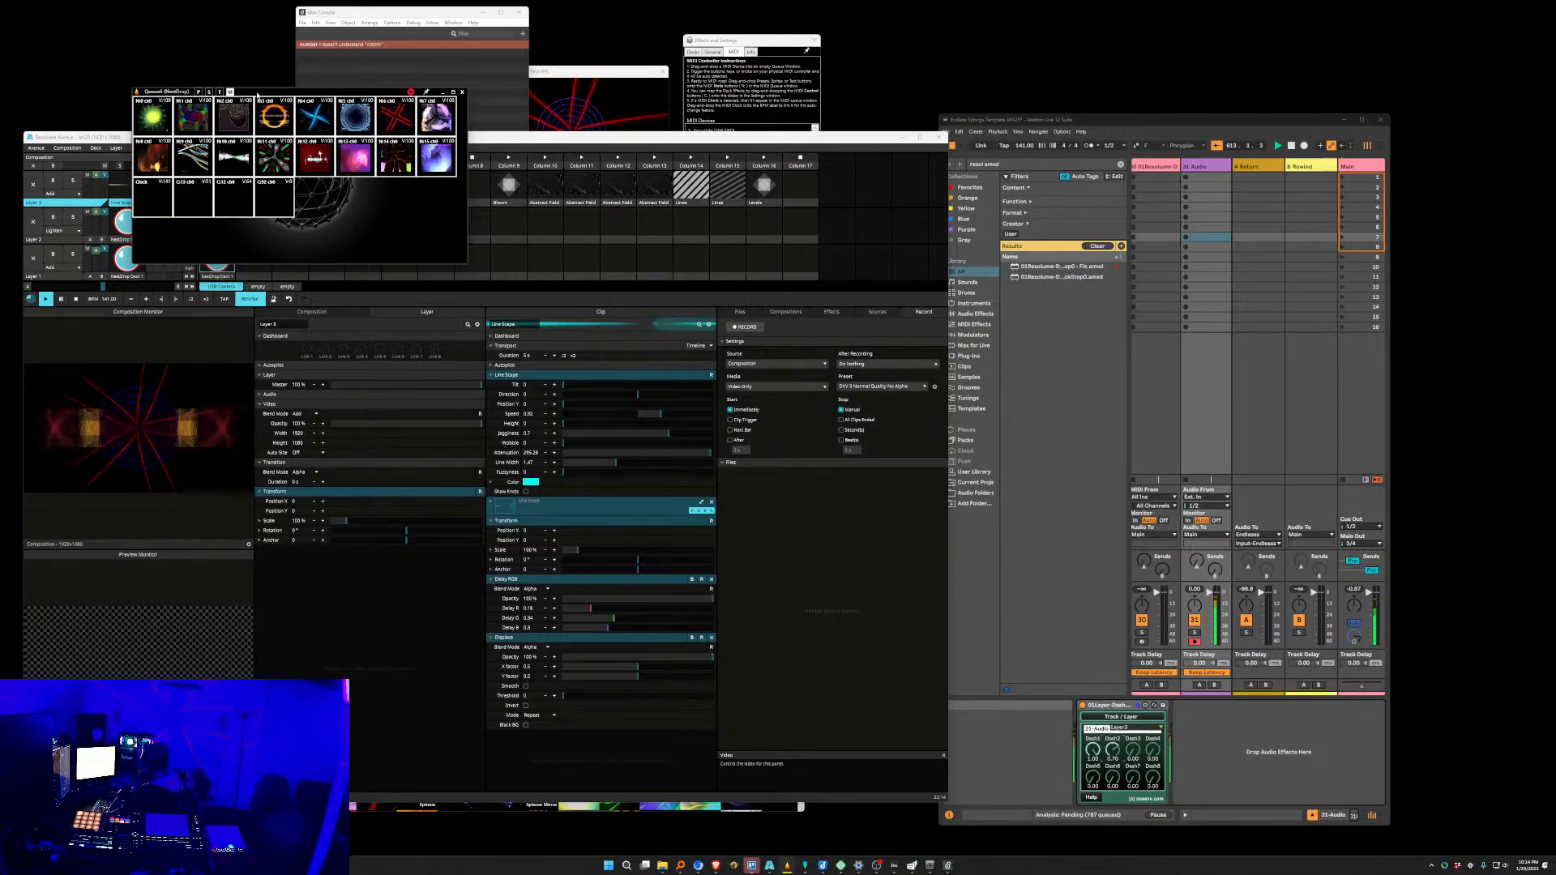
drag(258, 96, 249, 69)
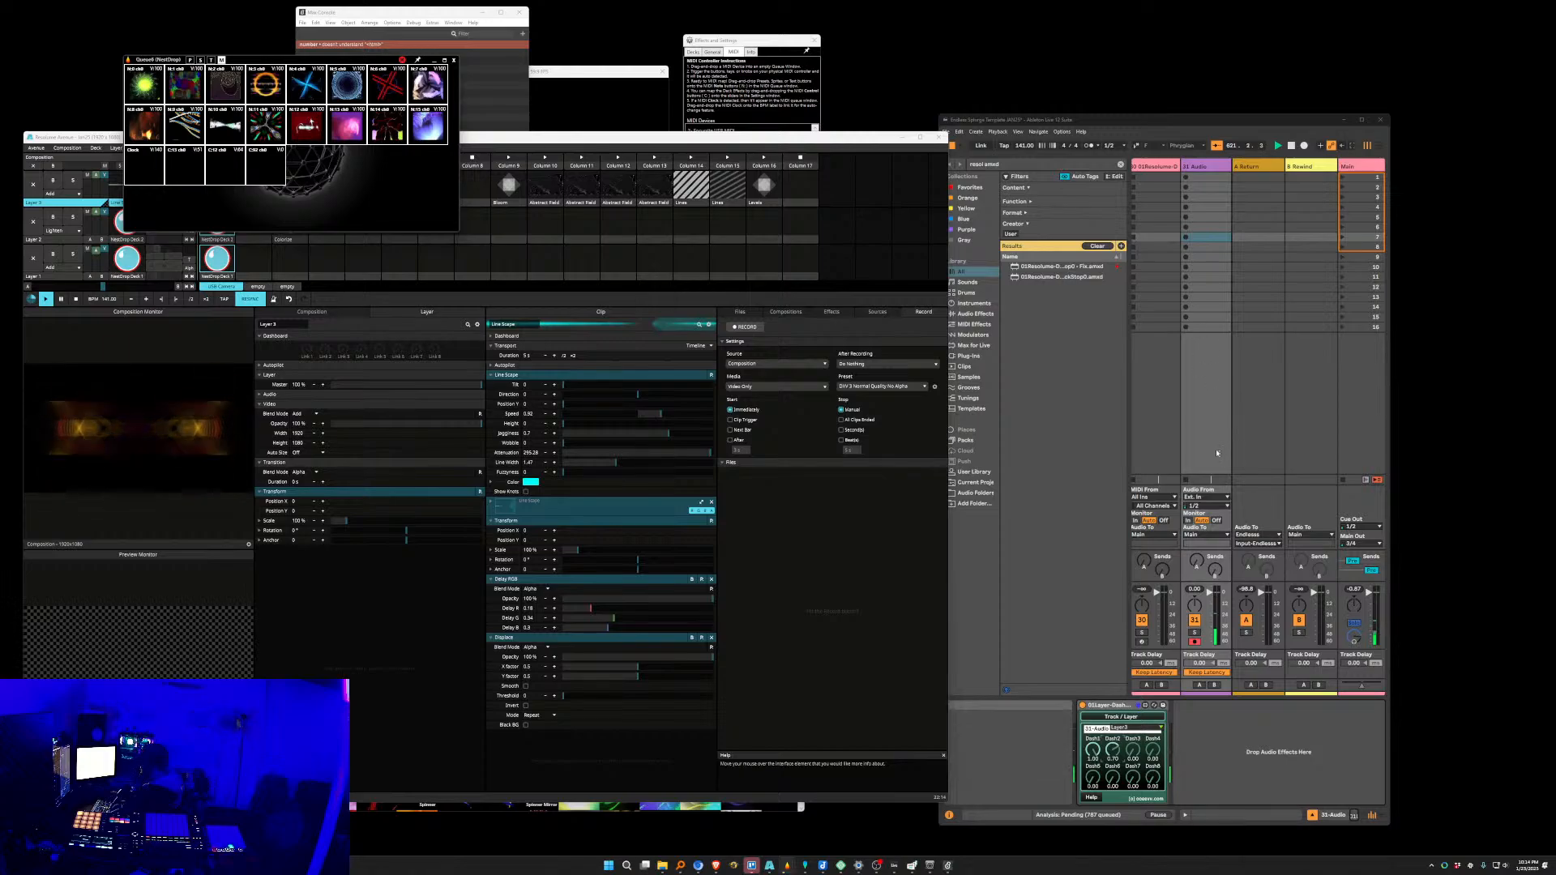
Reset Dash2 and Dash1 to 0.00 on the Audio track's 01Layer-Dash device in Ableton Live.
drag(1113, 749, 1113, 768)
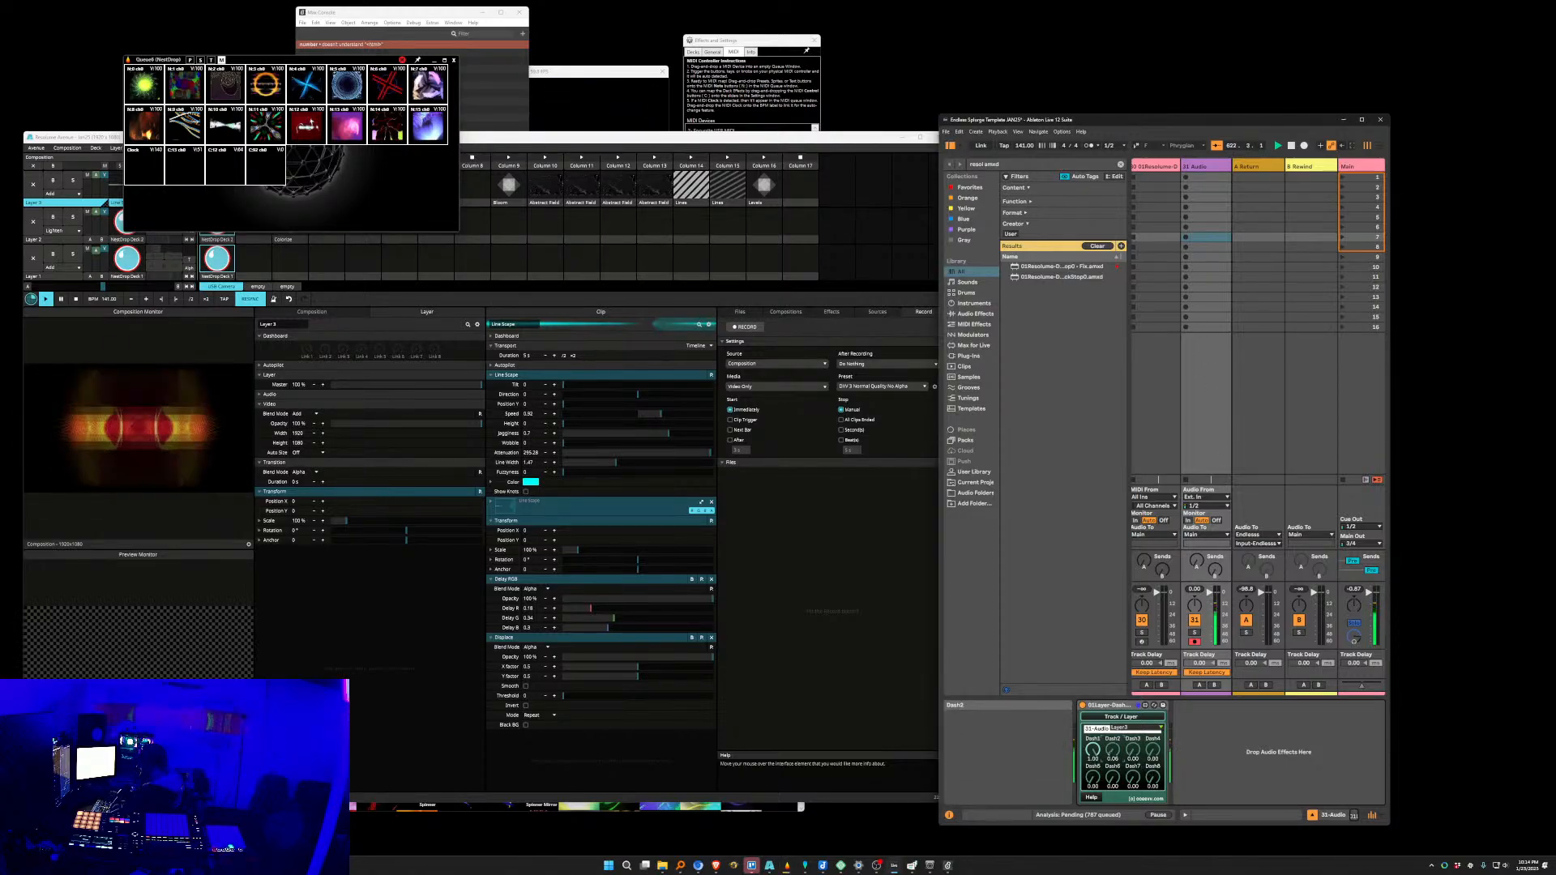
drag(1093, 750, 1093, 824)
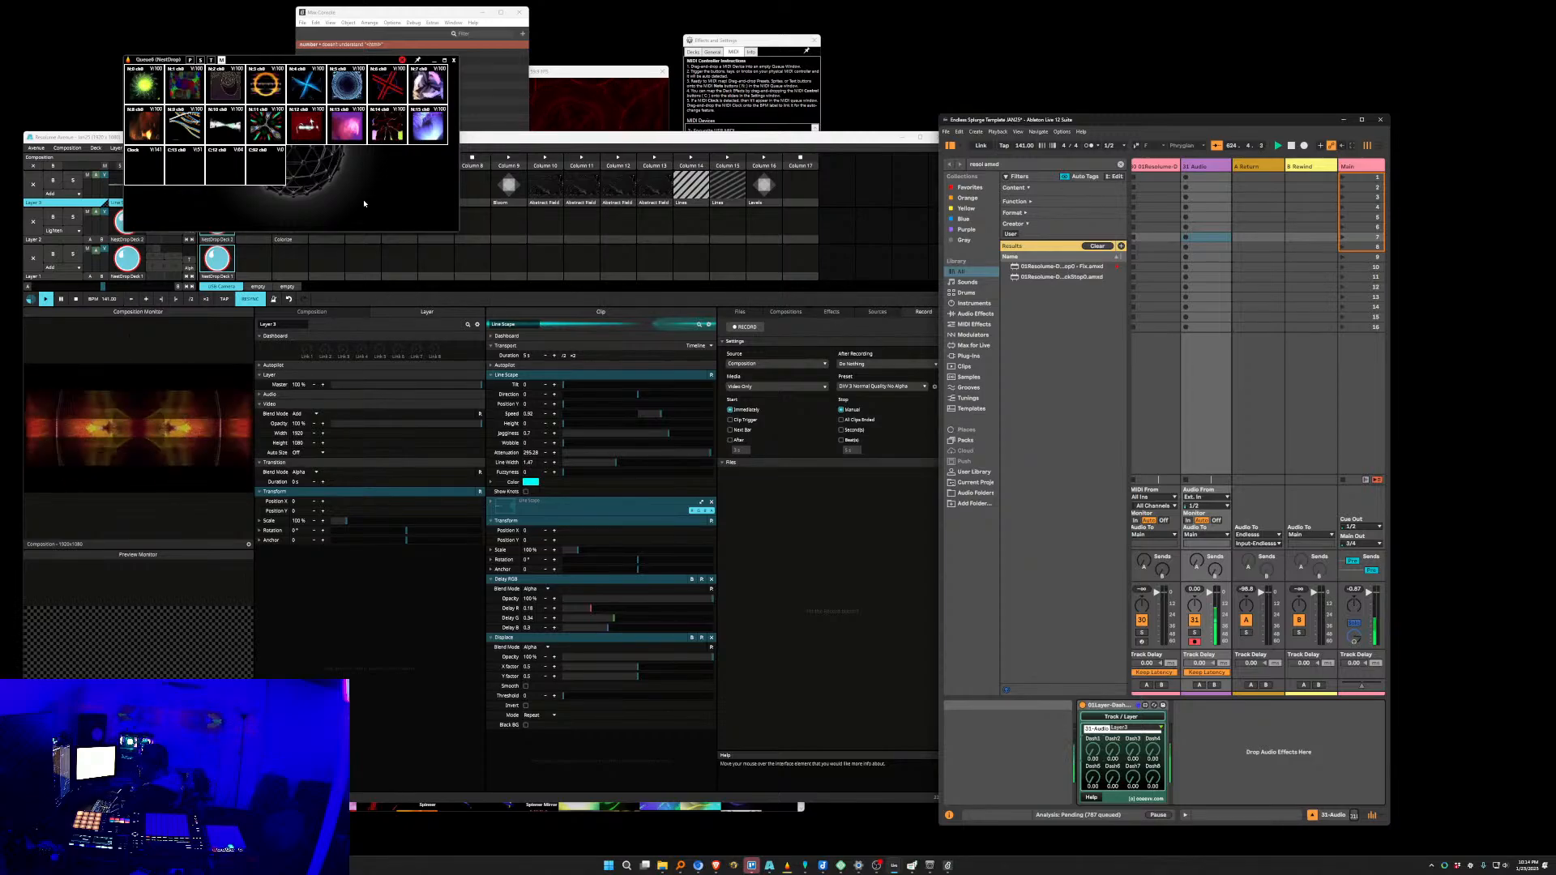
In Resolume, raise the Line Scape clip's Line Width to about 5 and link that parameter to the clip's Dashboard.
click(674, 147)
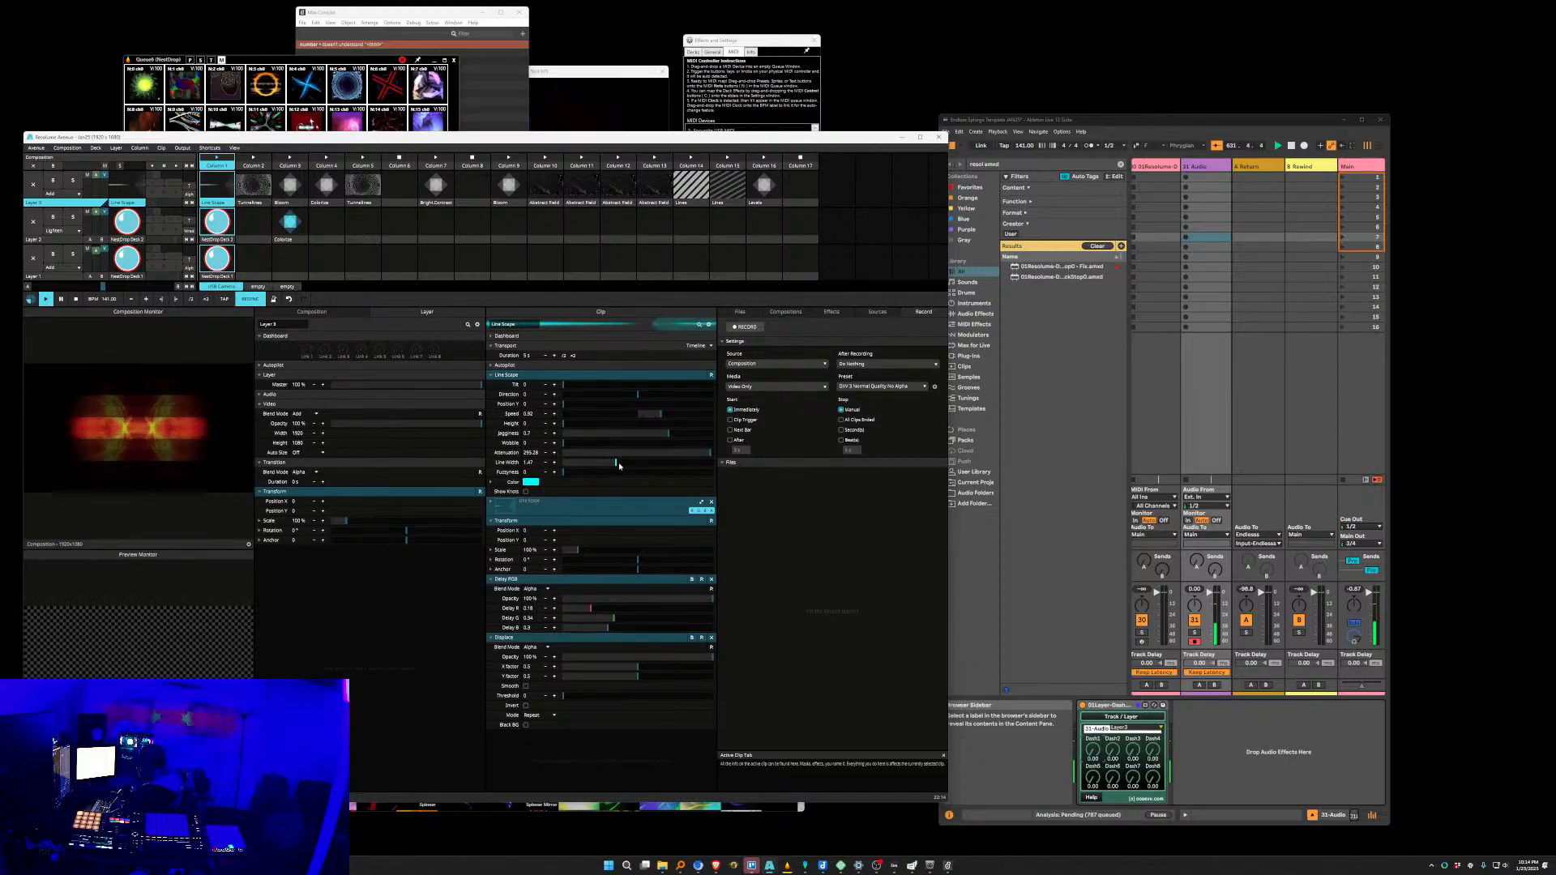
drag(616, 463, 694, 451)
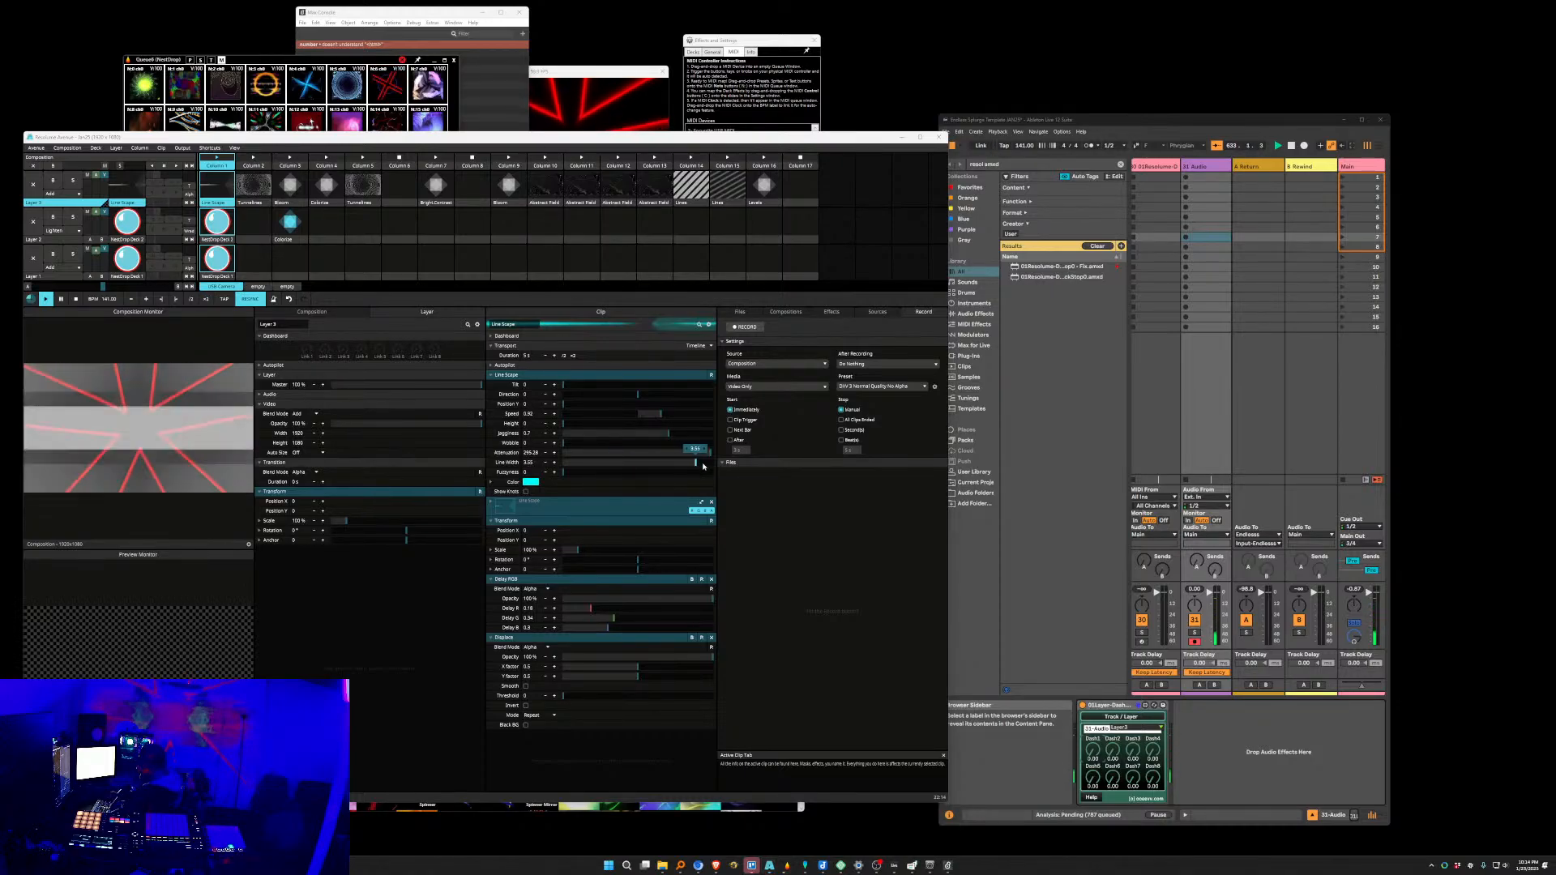
click(492, 464)
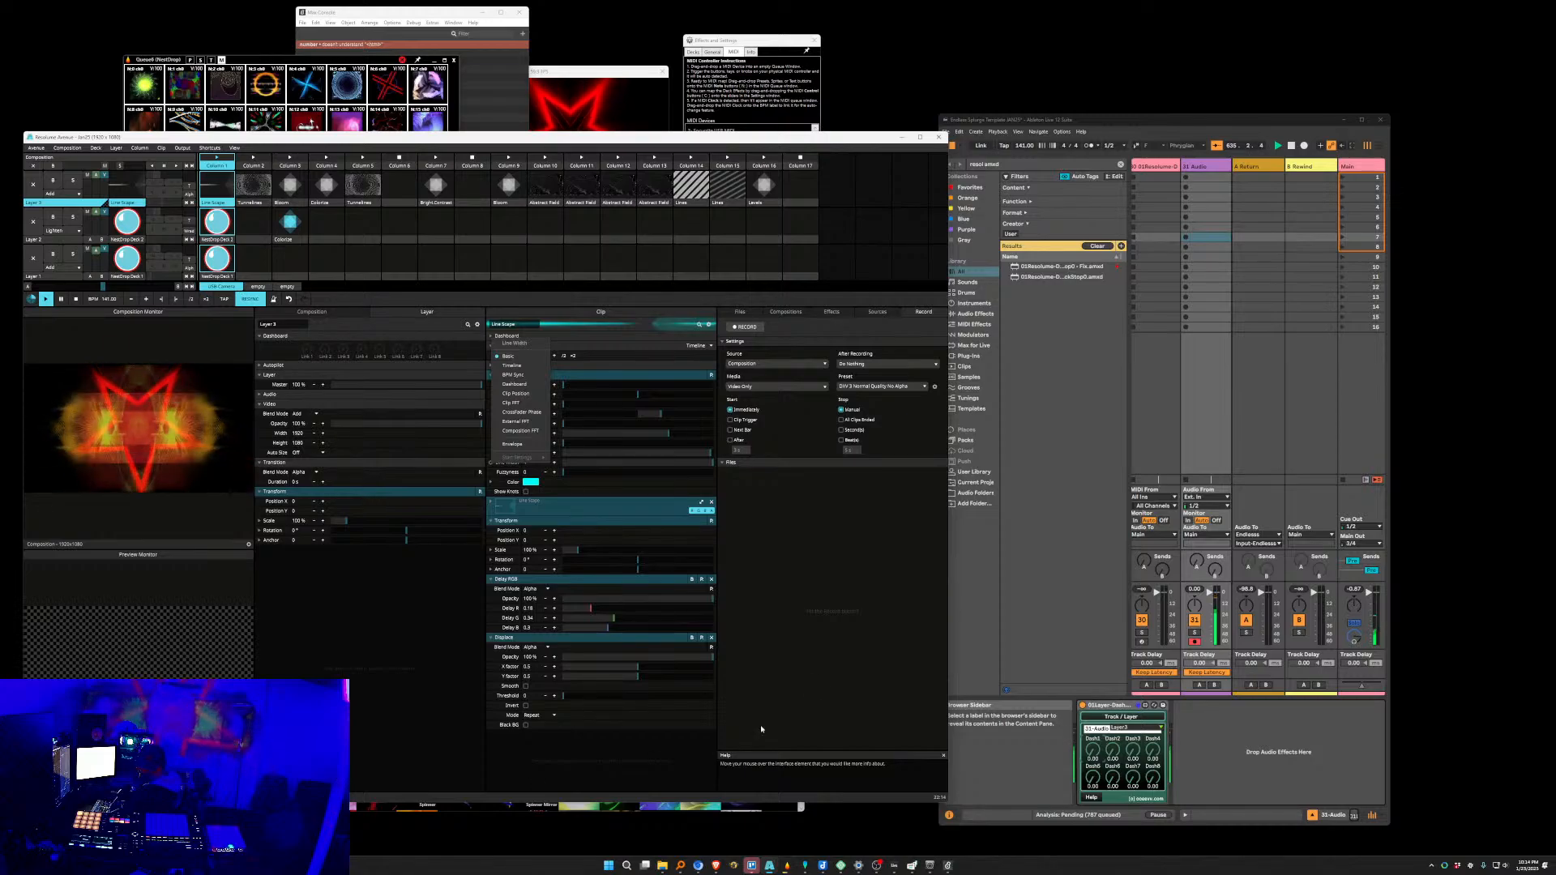
click(518, 384)
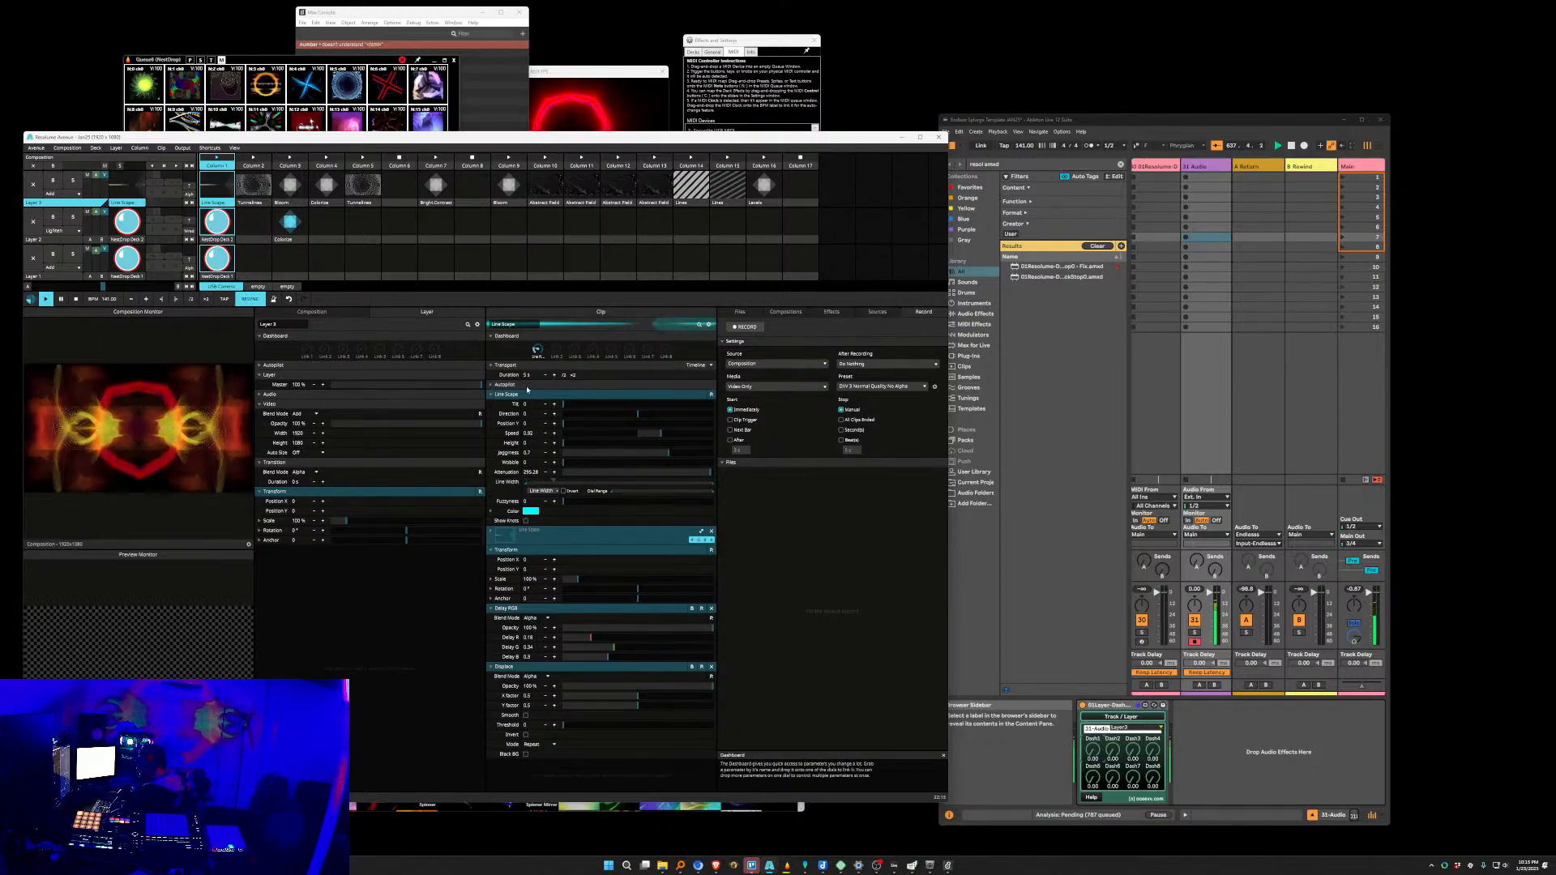
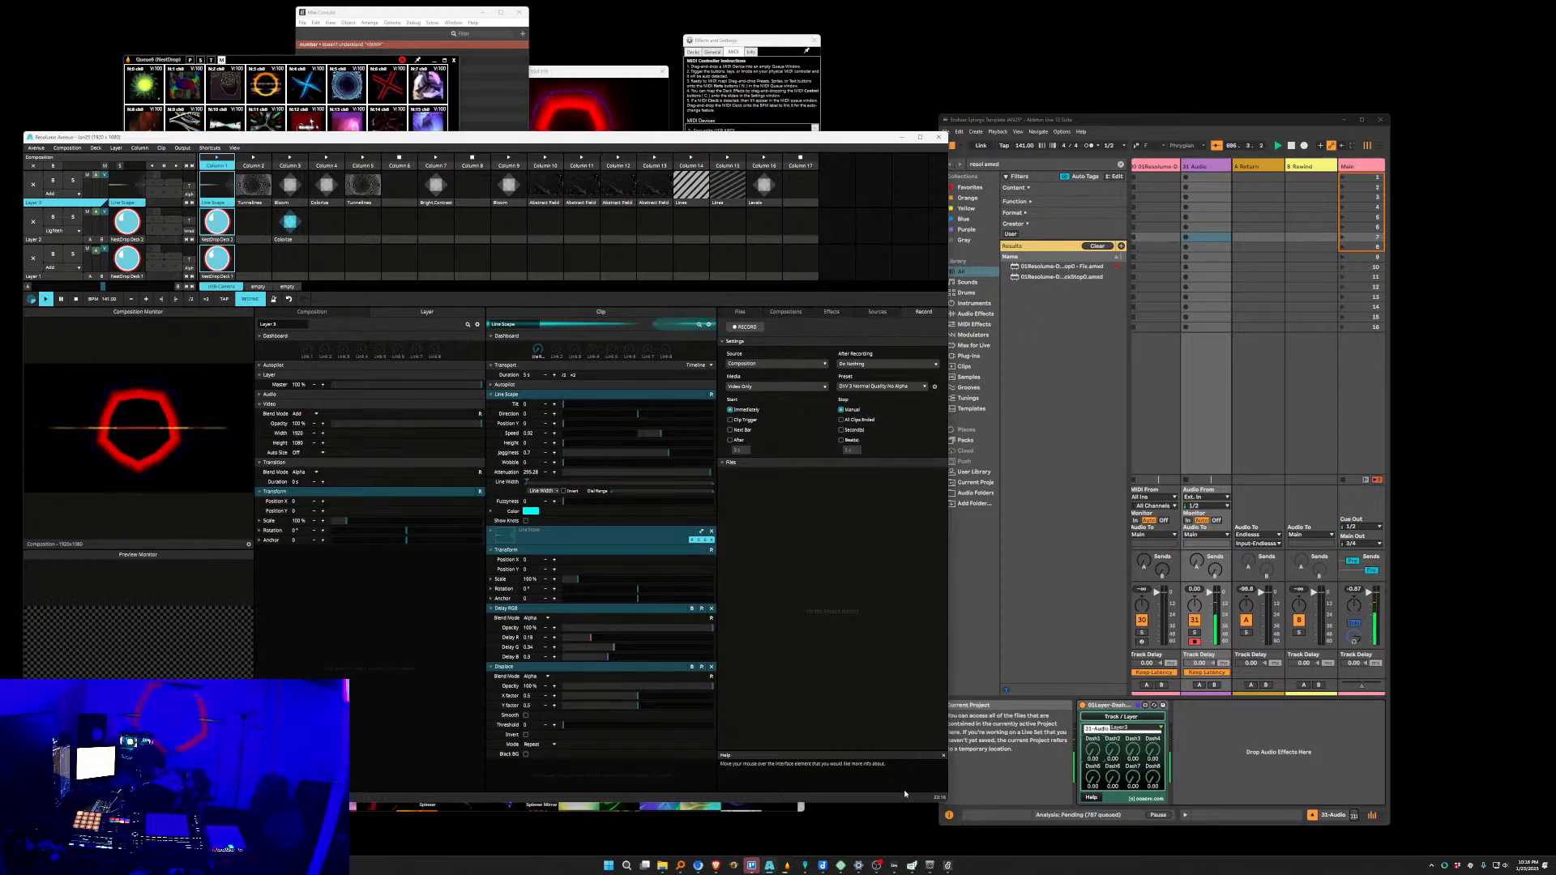
In loopMIDI, remove the default-named loopMIDI Port and add a new virtual port named Resolume.
click(931, 865)
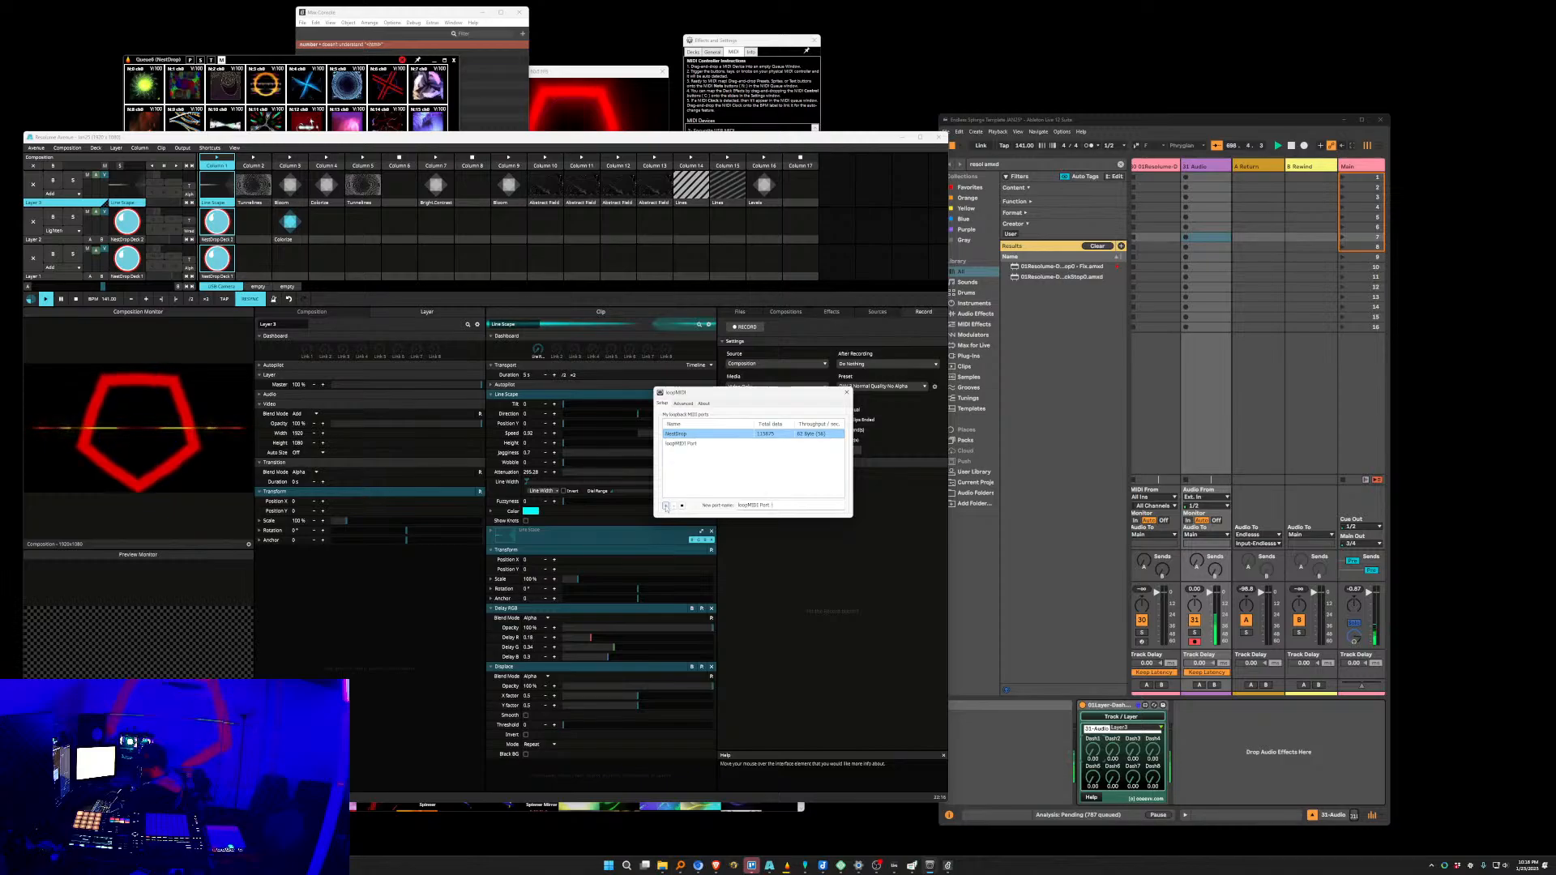
click(665, 506)
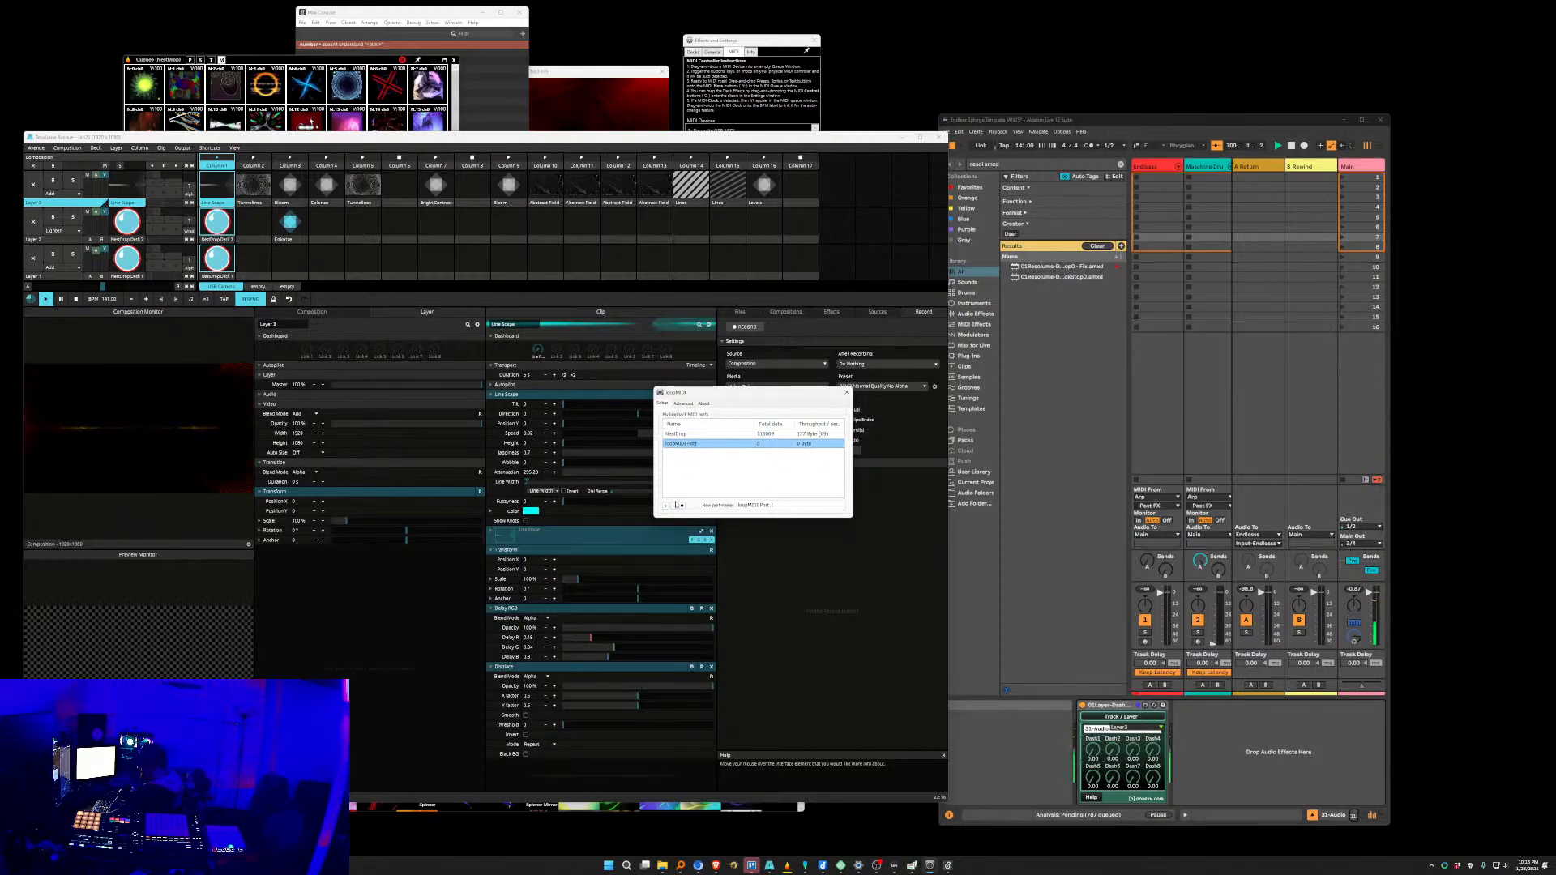
click(674, 505)
triple_click(781, 505)
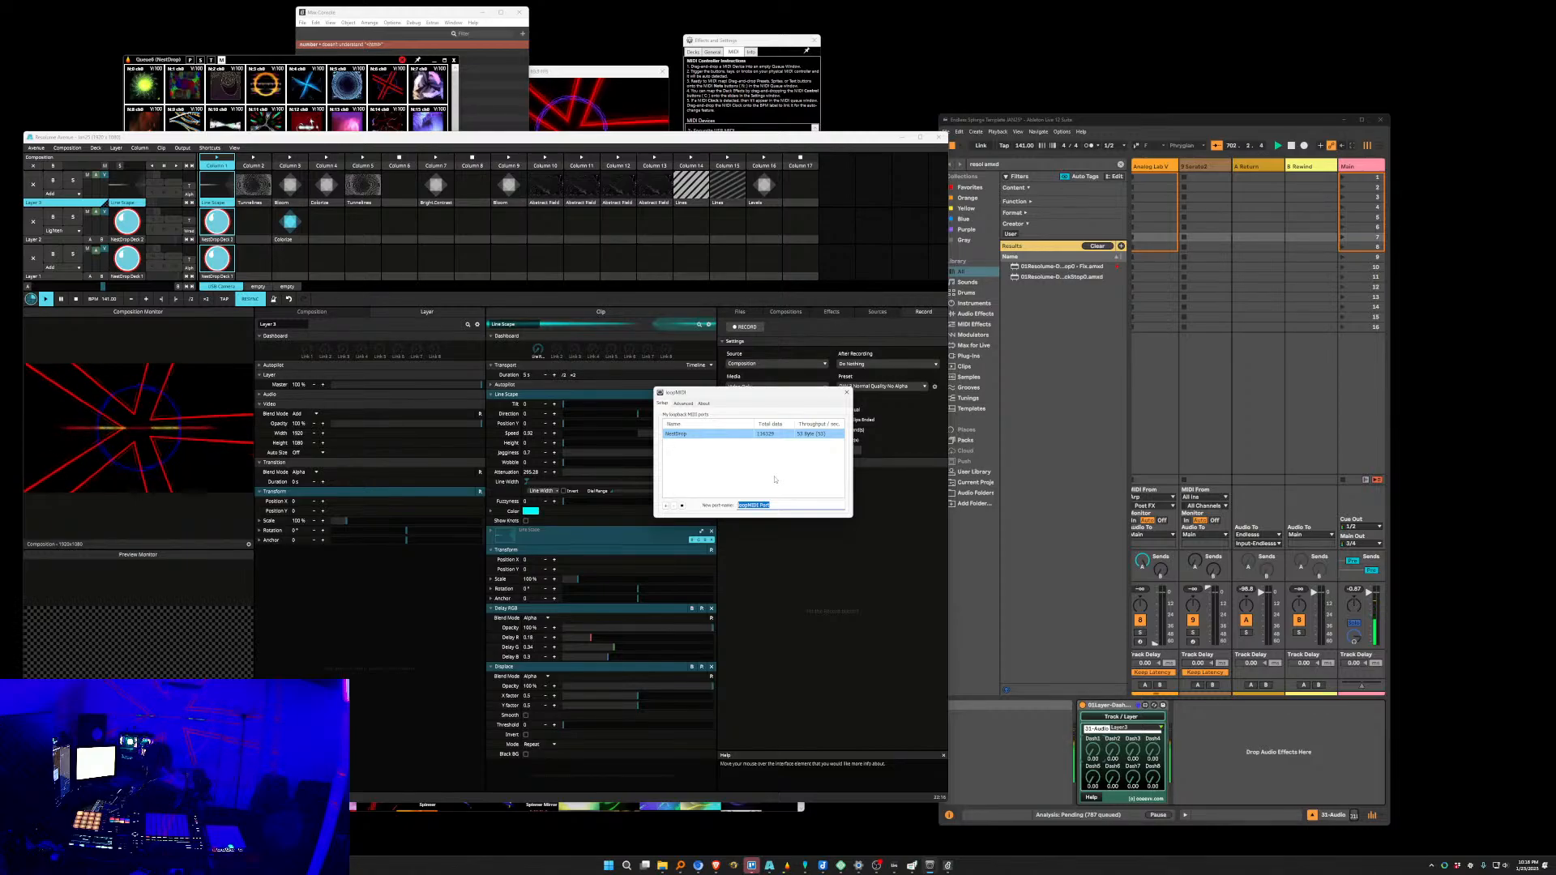
text(Resolume)
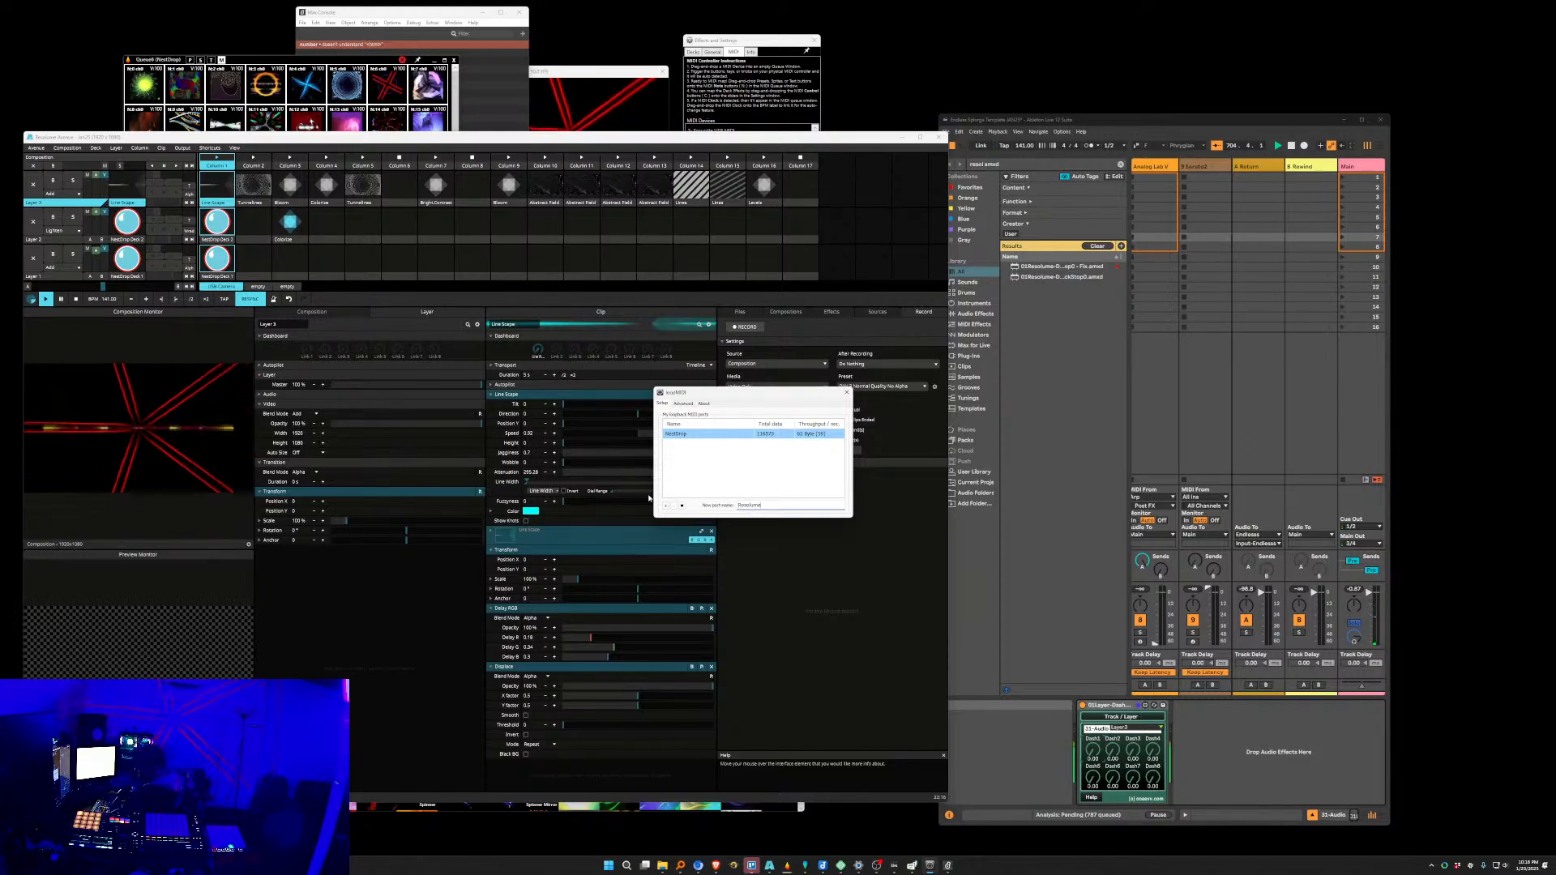
click(666, 506)
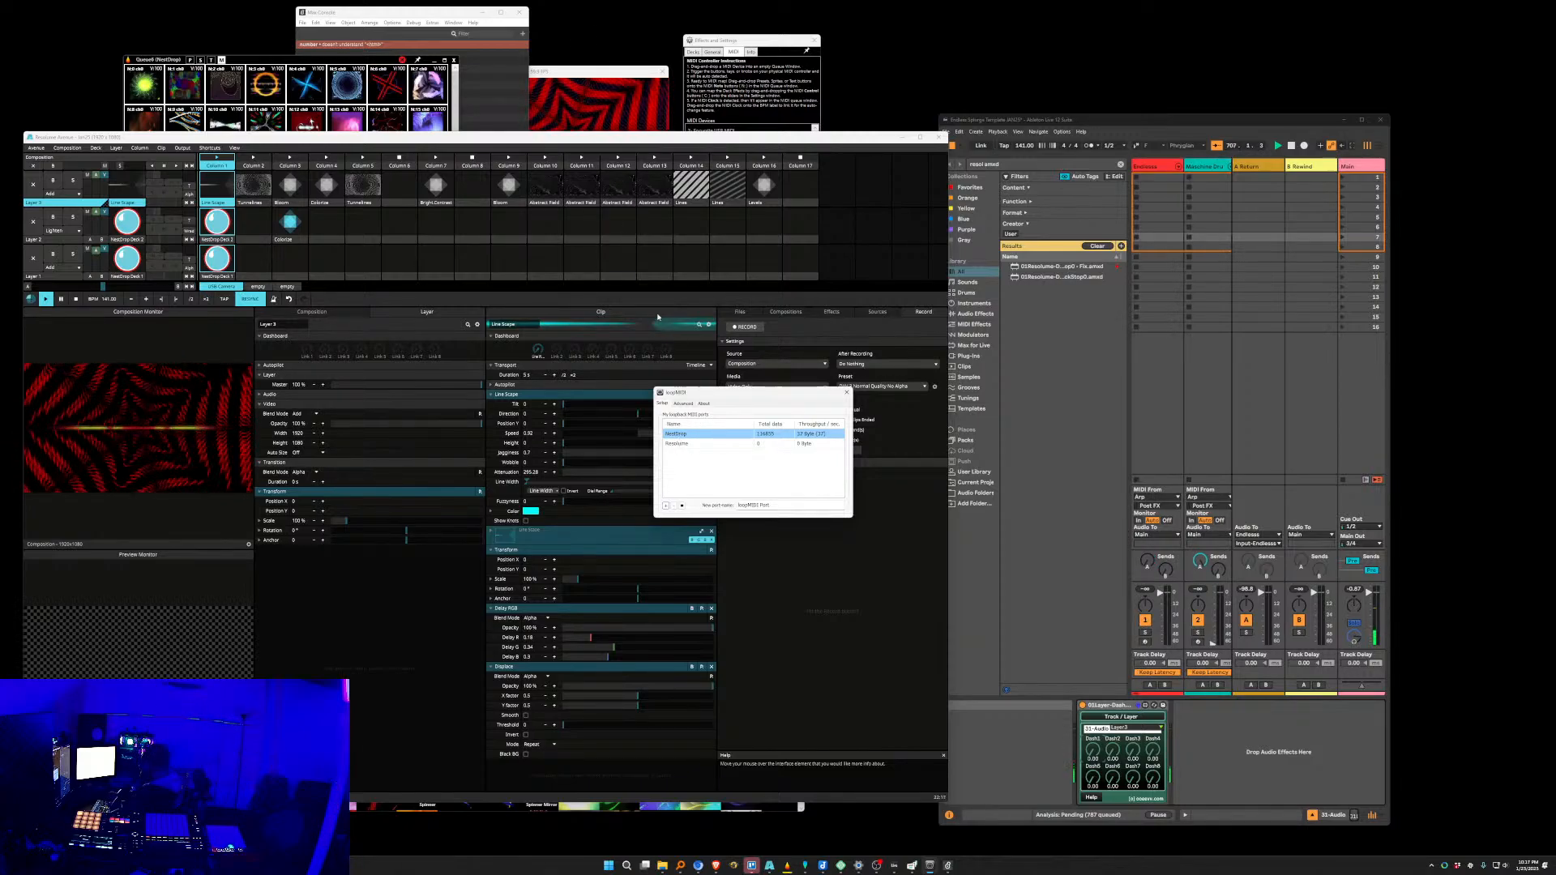
Switch to Ableton Live, widen its window, and bring the last tracks of the Session View into view.
mouse_move(878, 866)
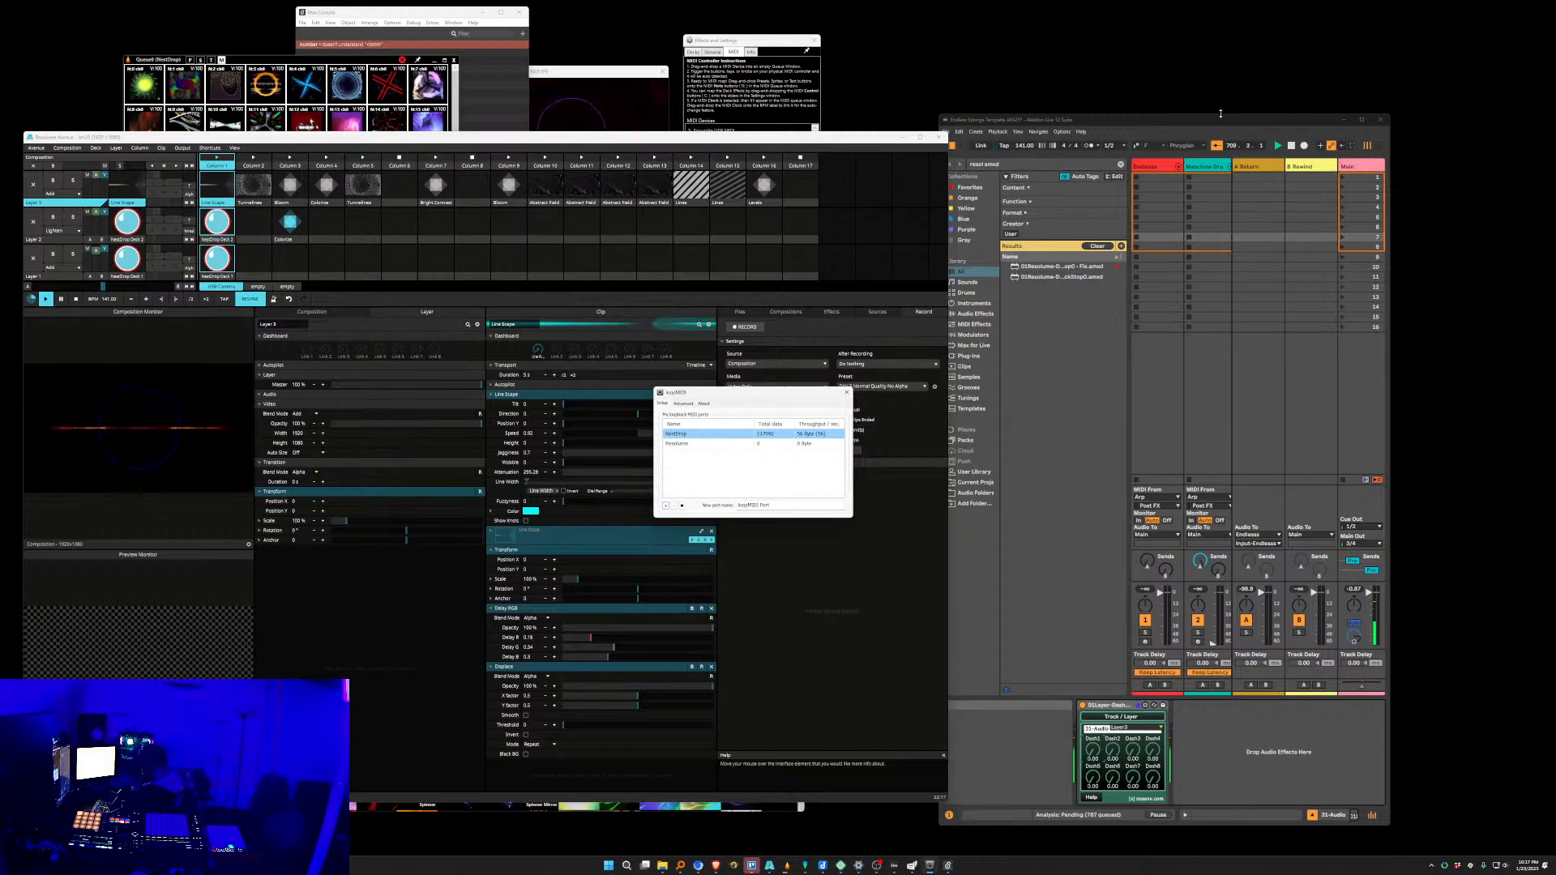
click(949, 142)
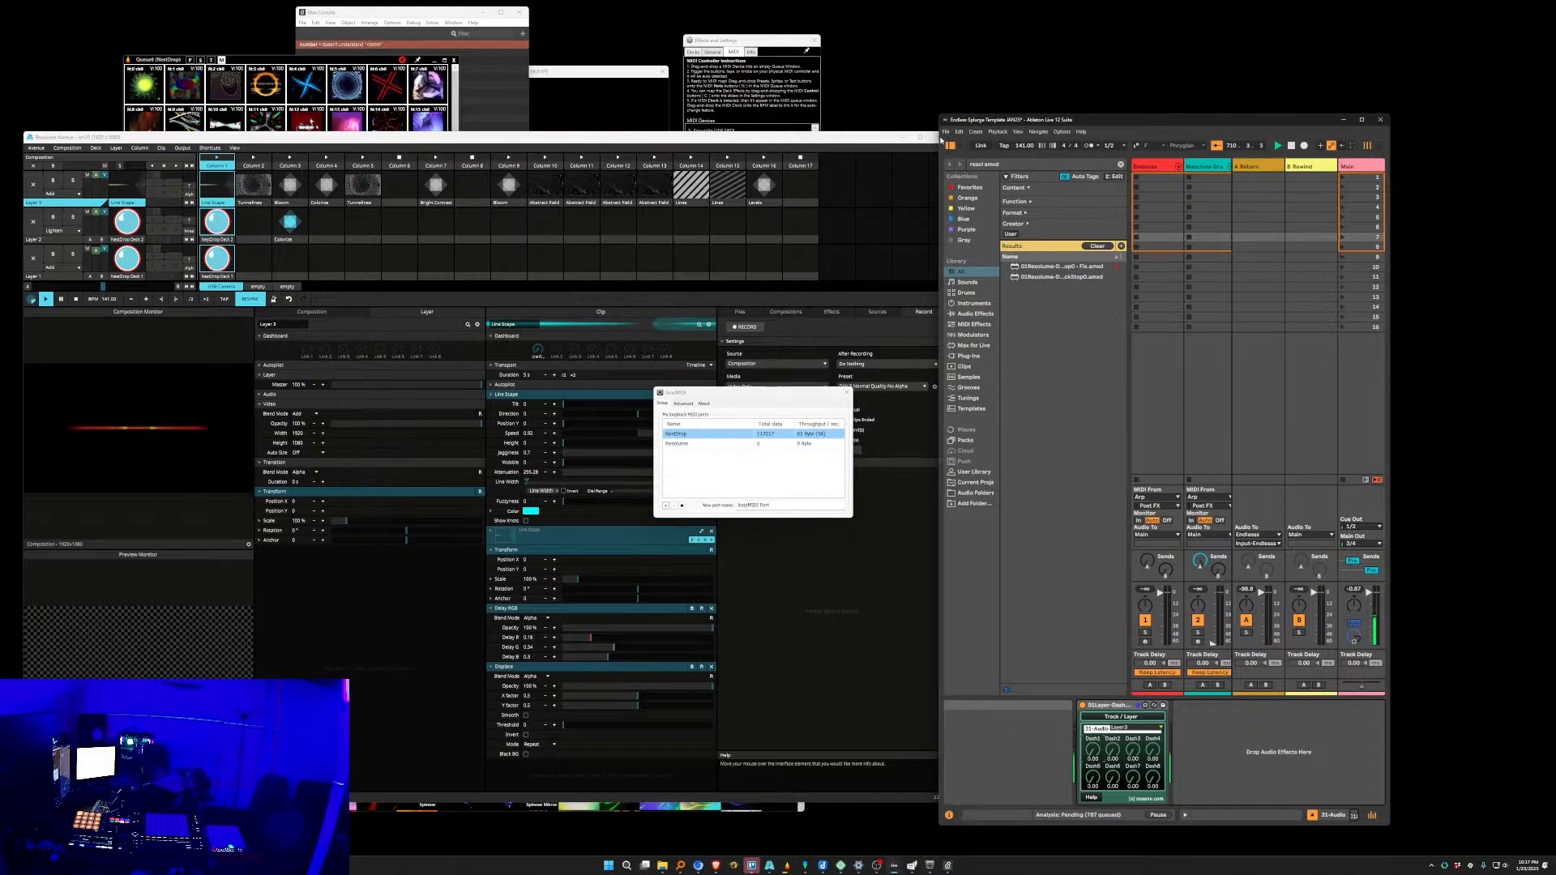
drag(940, 142, 599, 164)
scroll(1101, 225, right, 5)
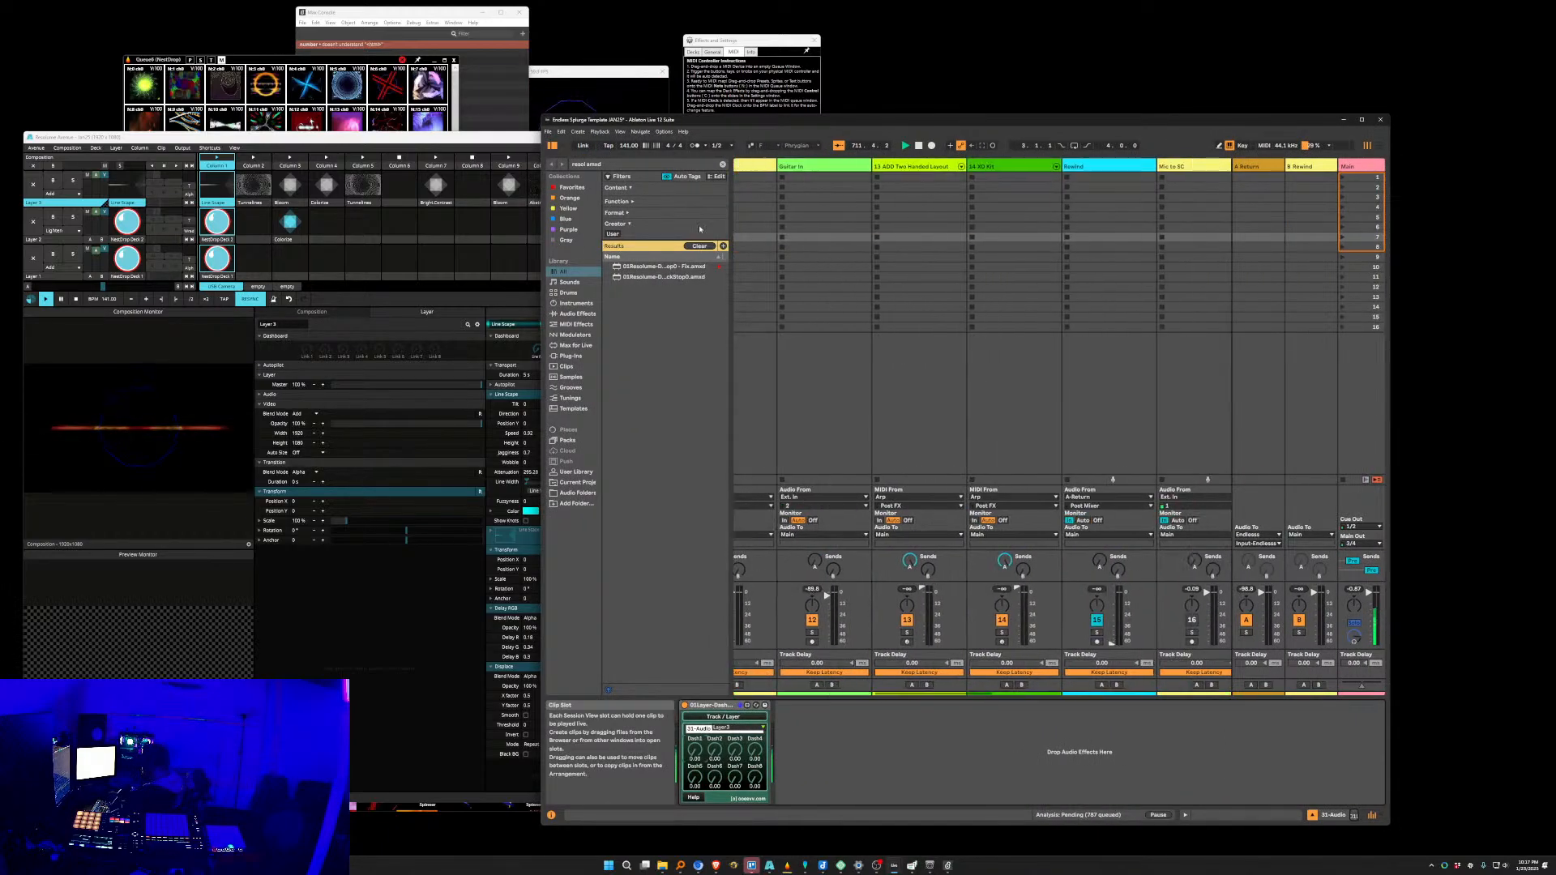
Add a MIDI track named Resolume after the NestDrop track and set its MIDI input to Maschine MK3 EXT MIDI.
click(957, 168)
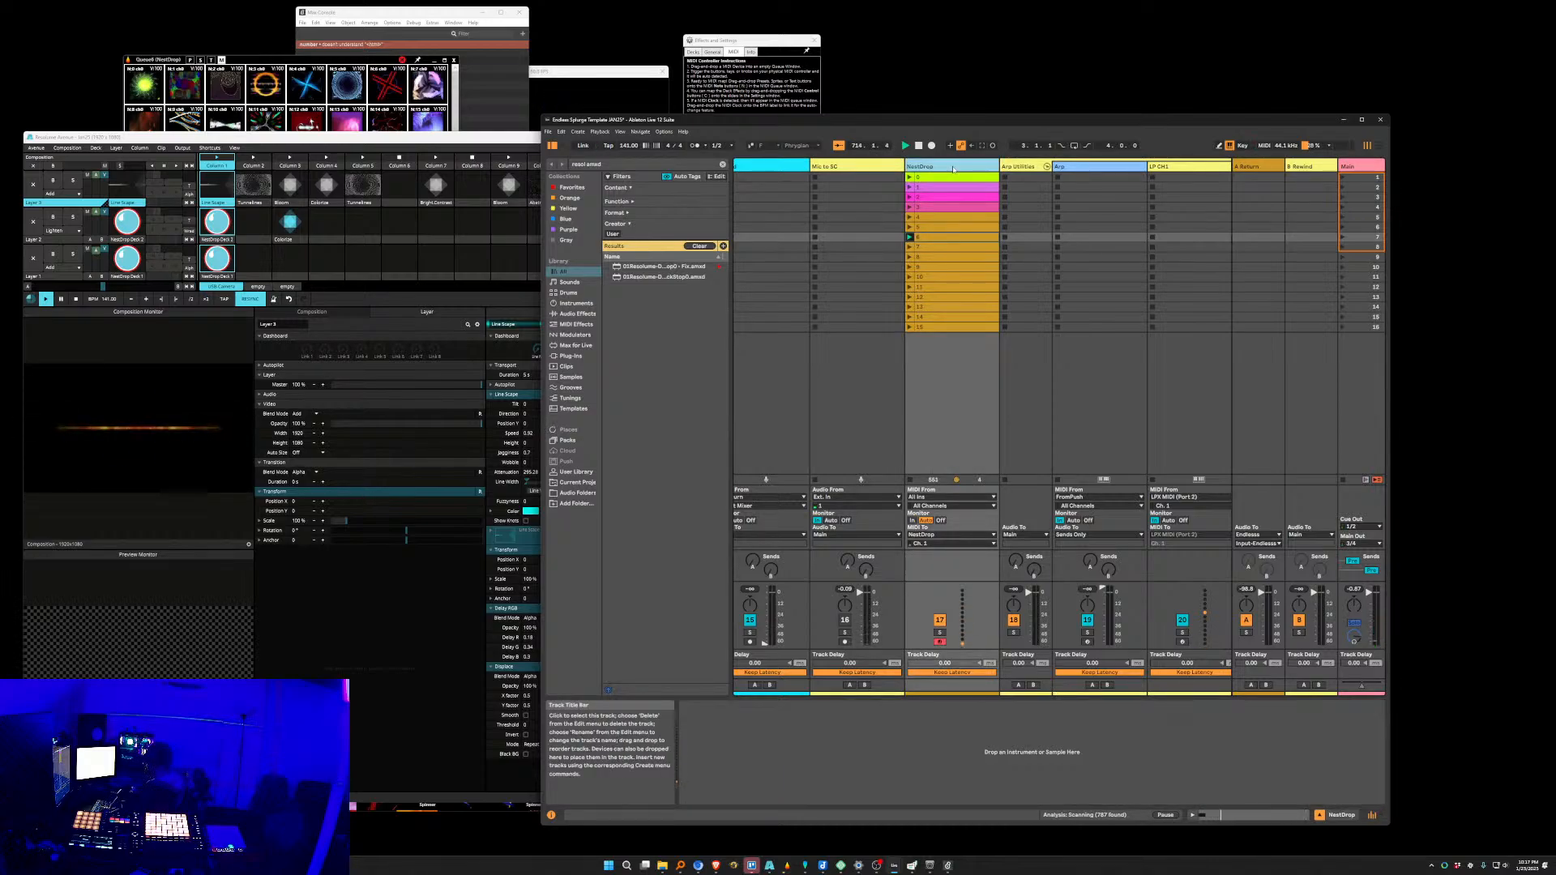
key(ctrl+shift+t)
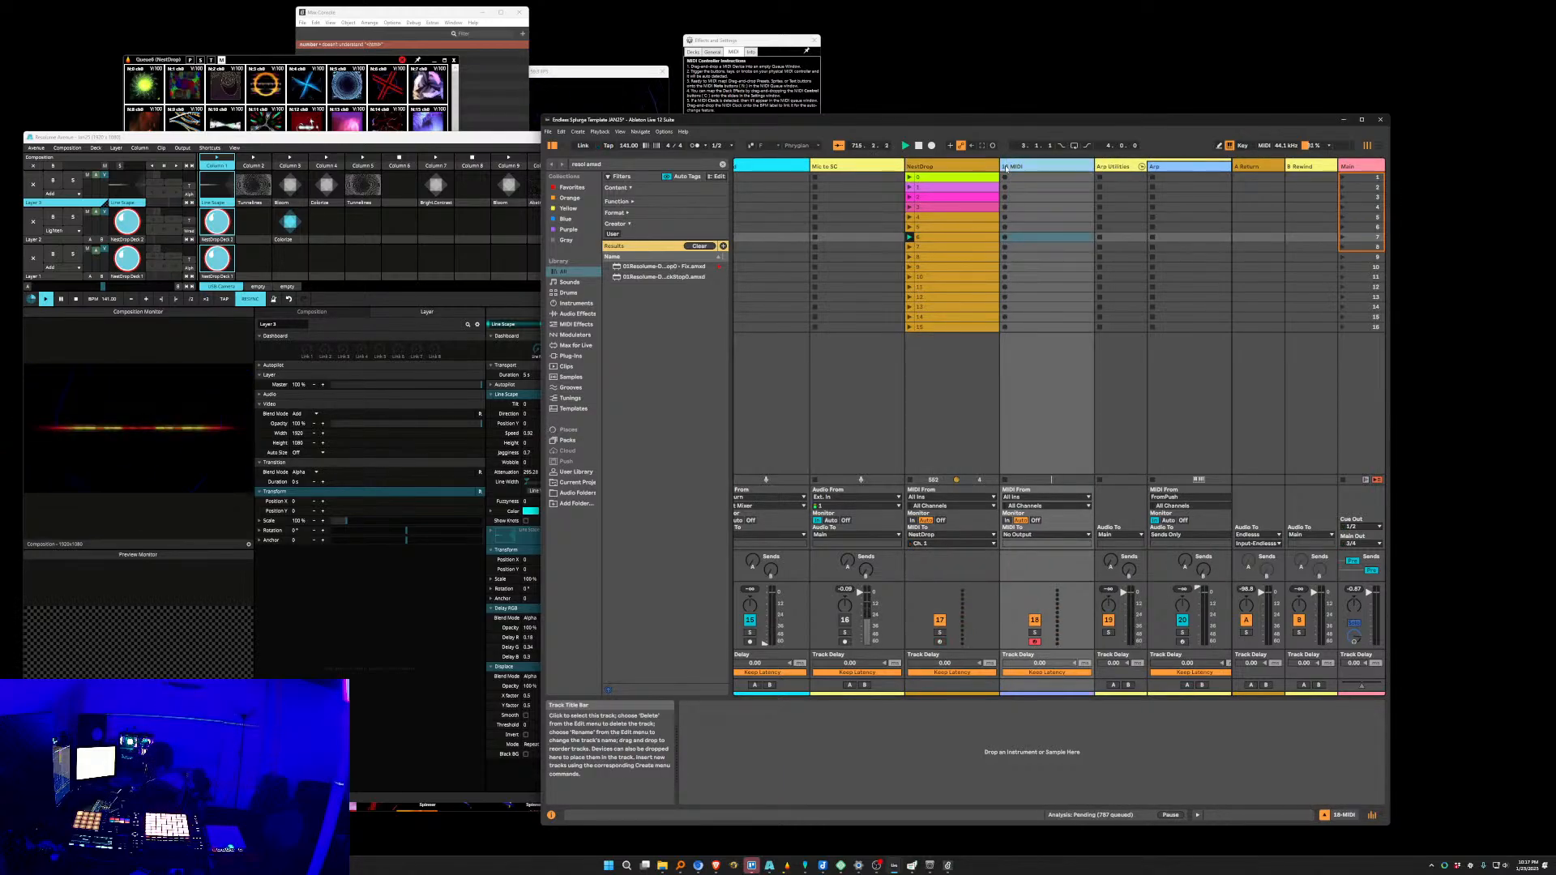
text(Resolume)
key(Return)
click(1046, 497)
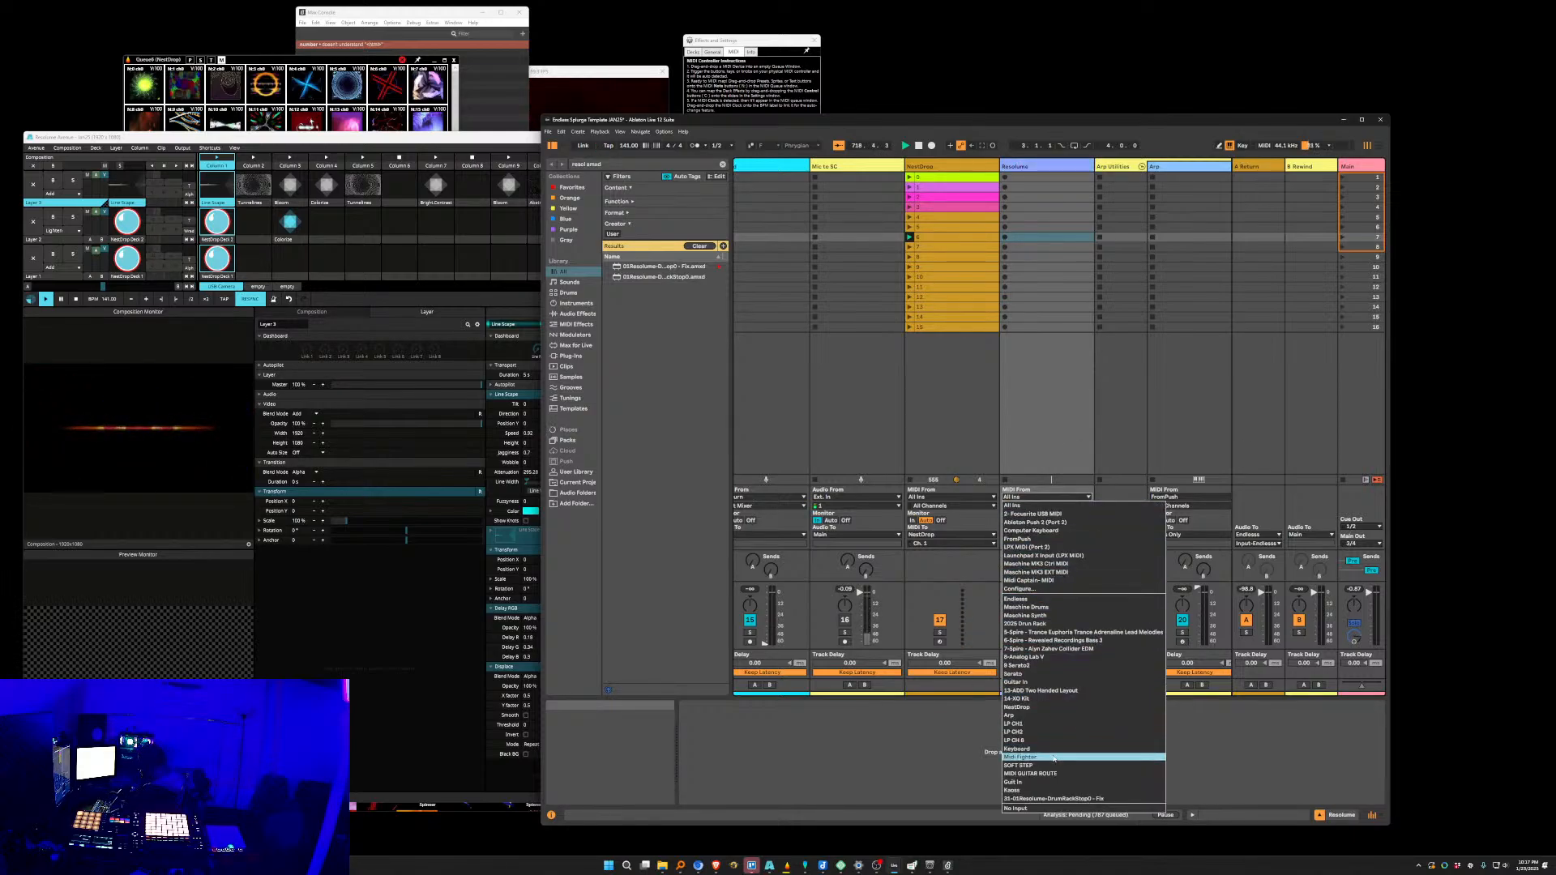
click(1068, 574)
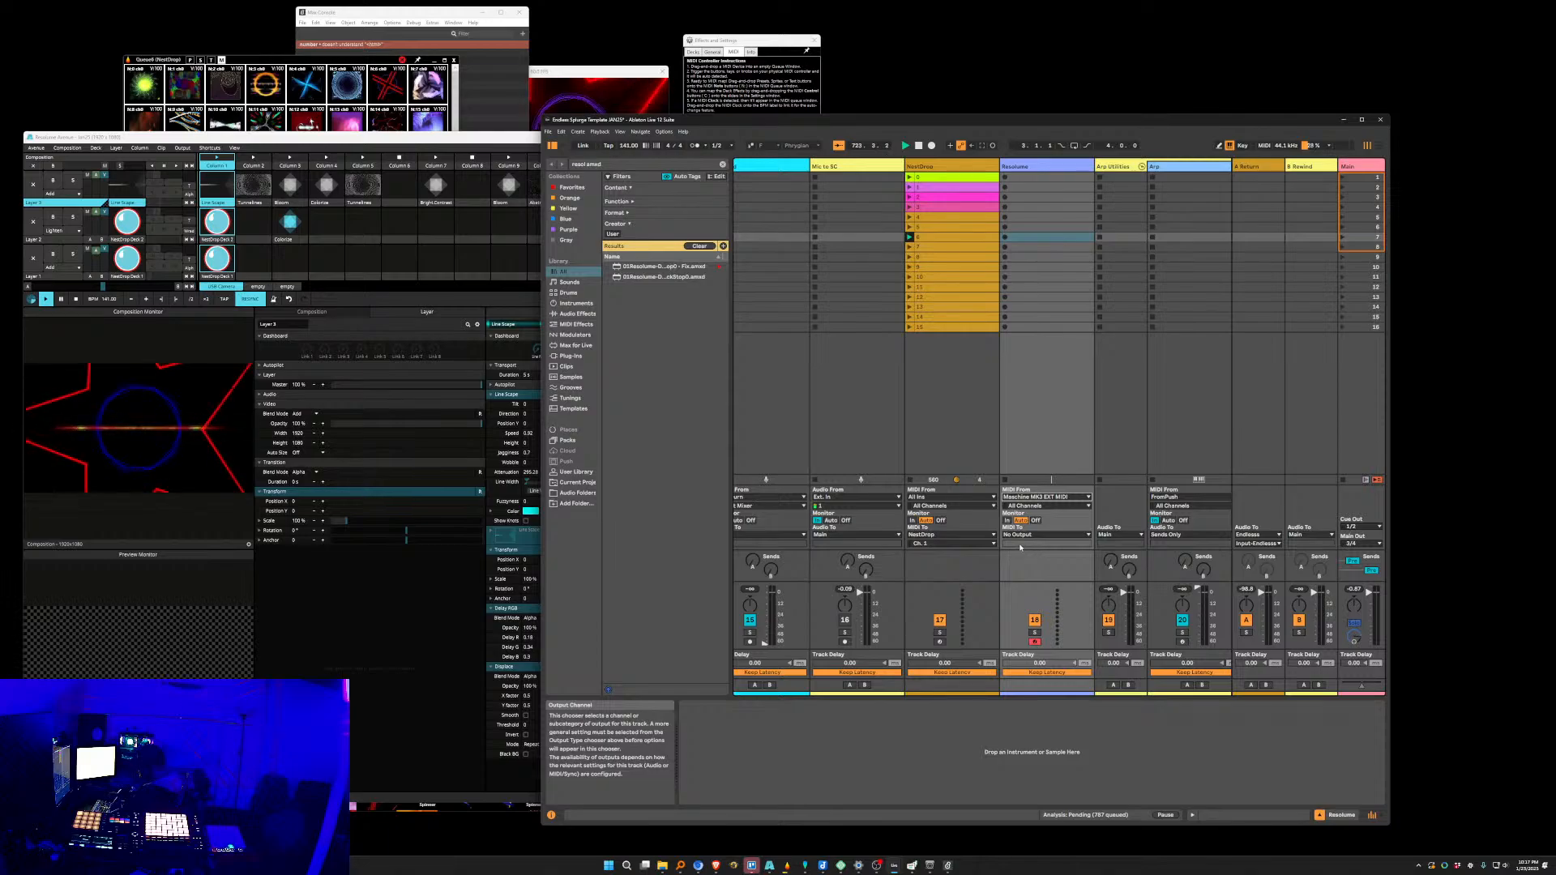
Examine Live's MIDI output port list for the new Resolume port and compare it with the ports in loopMIDI.
click(1052, 535)
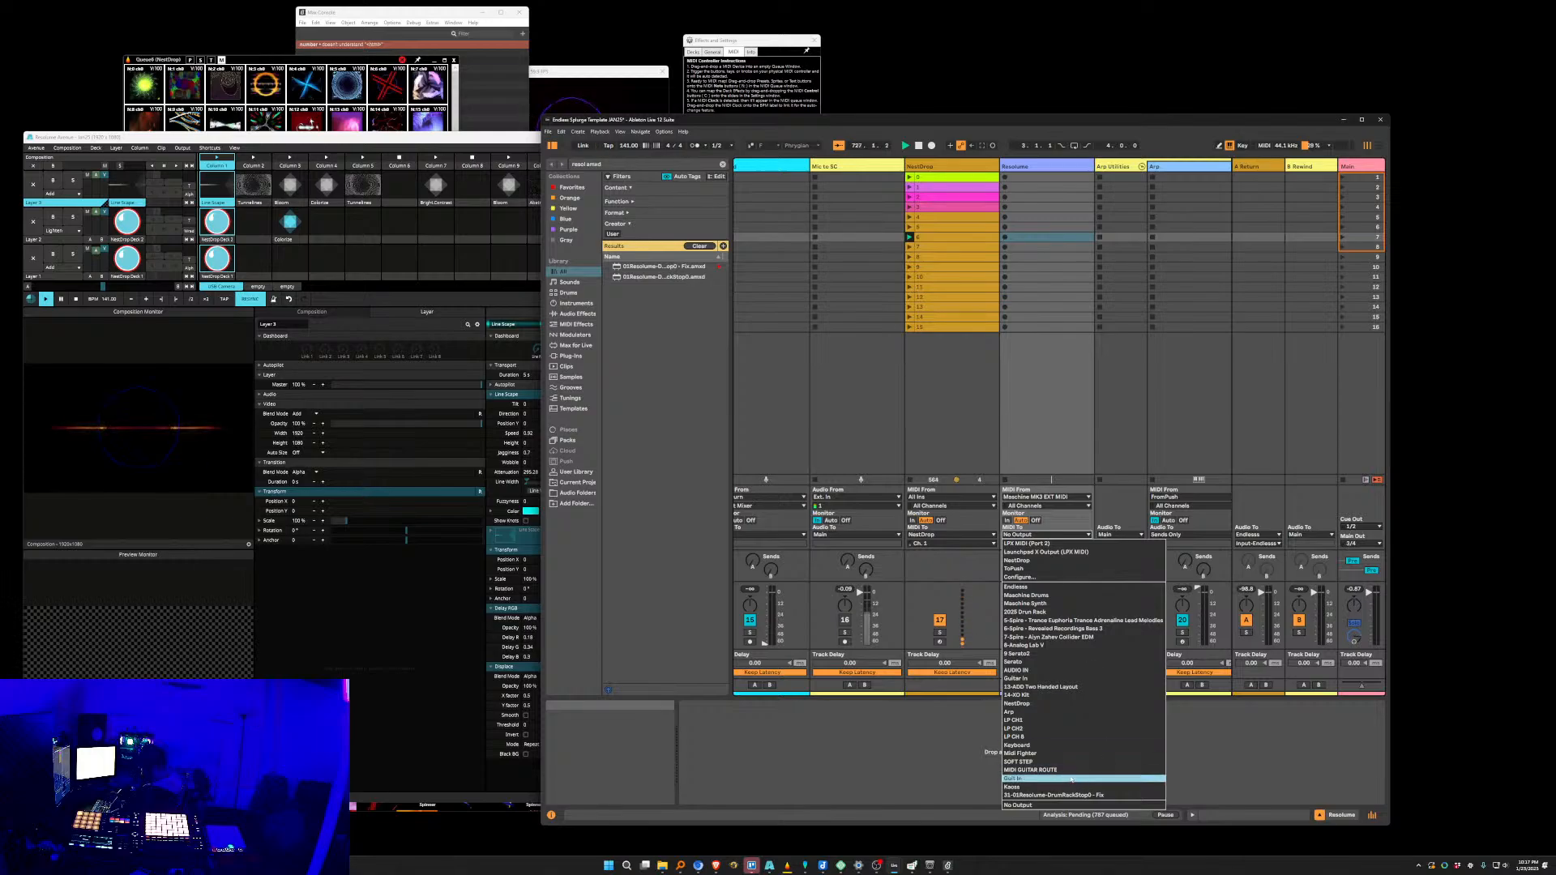
click(1079, 577)
scroll(1088, 608, down, 5)
click(1087, 668)
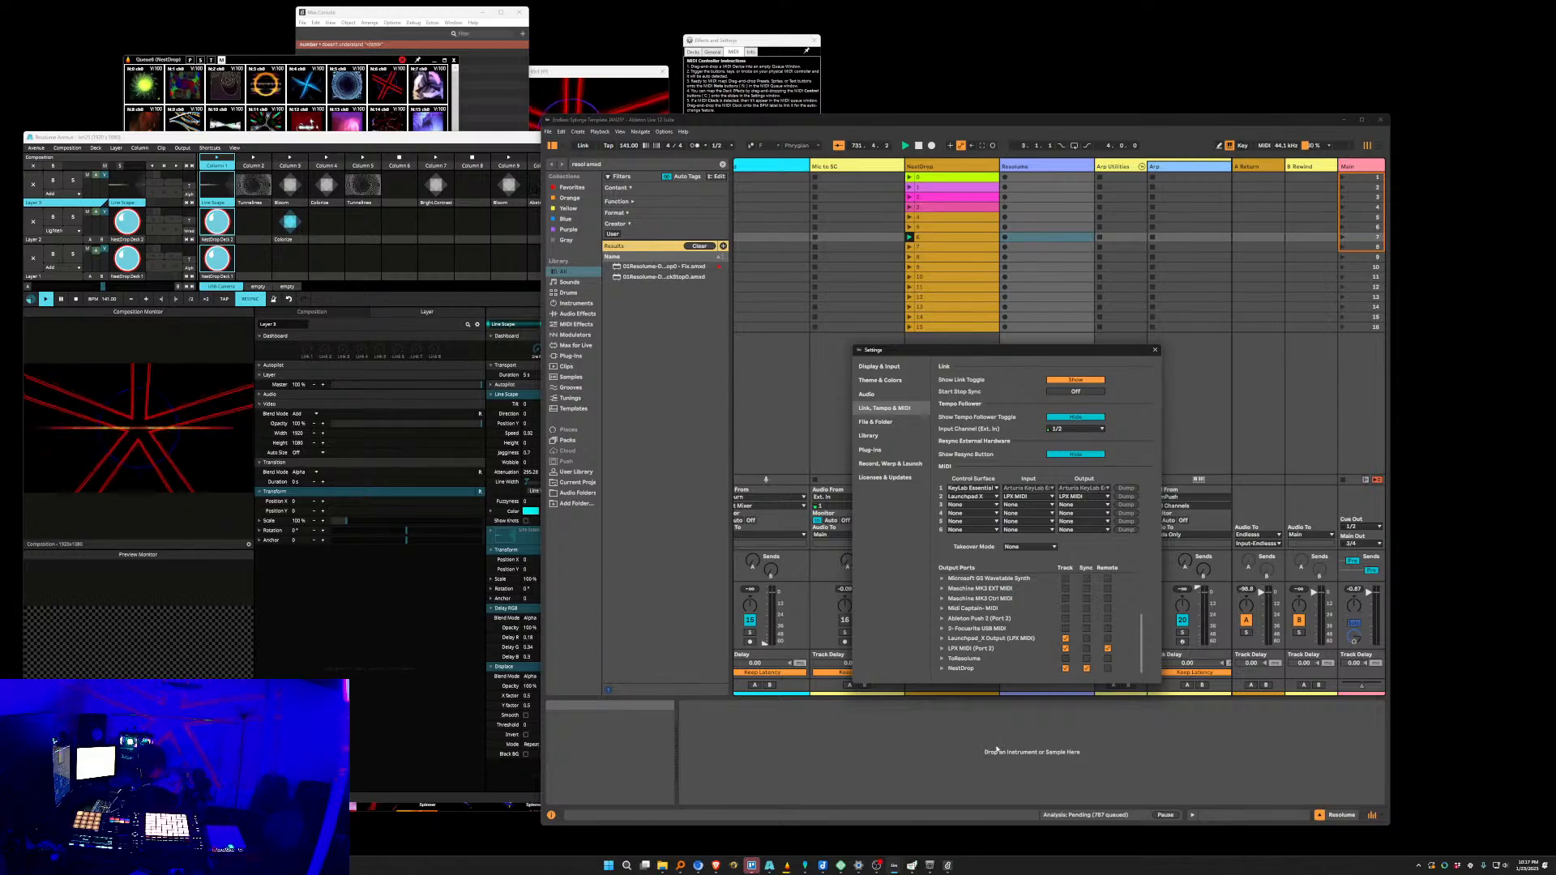
mouse_move(929, 865)
mouse_move(941, 827)
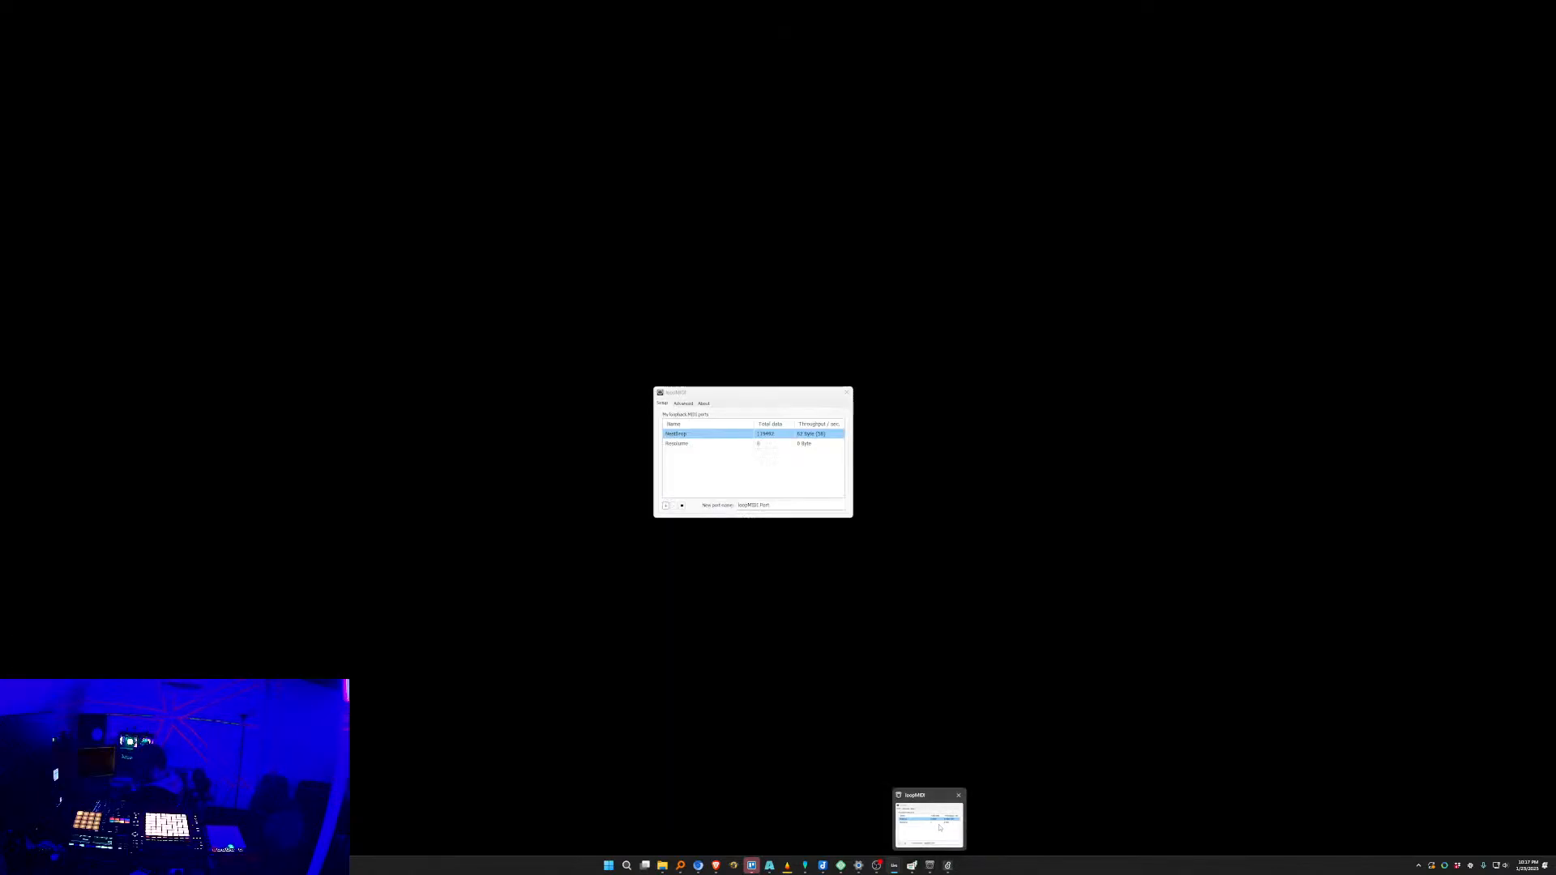
scroll(1072, 631, down, 2)
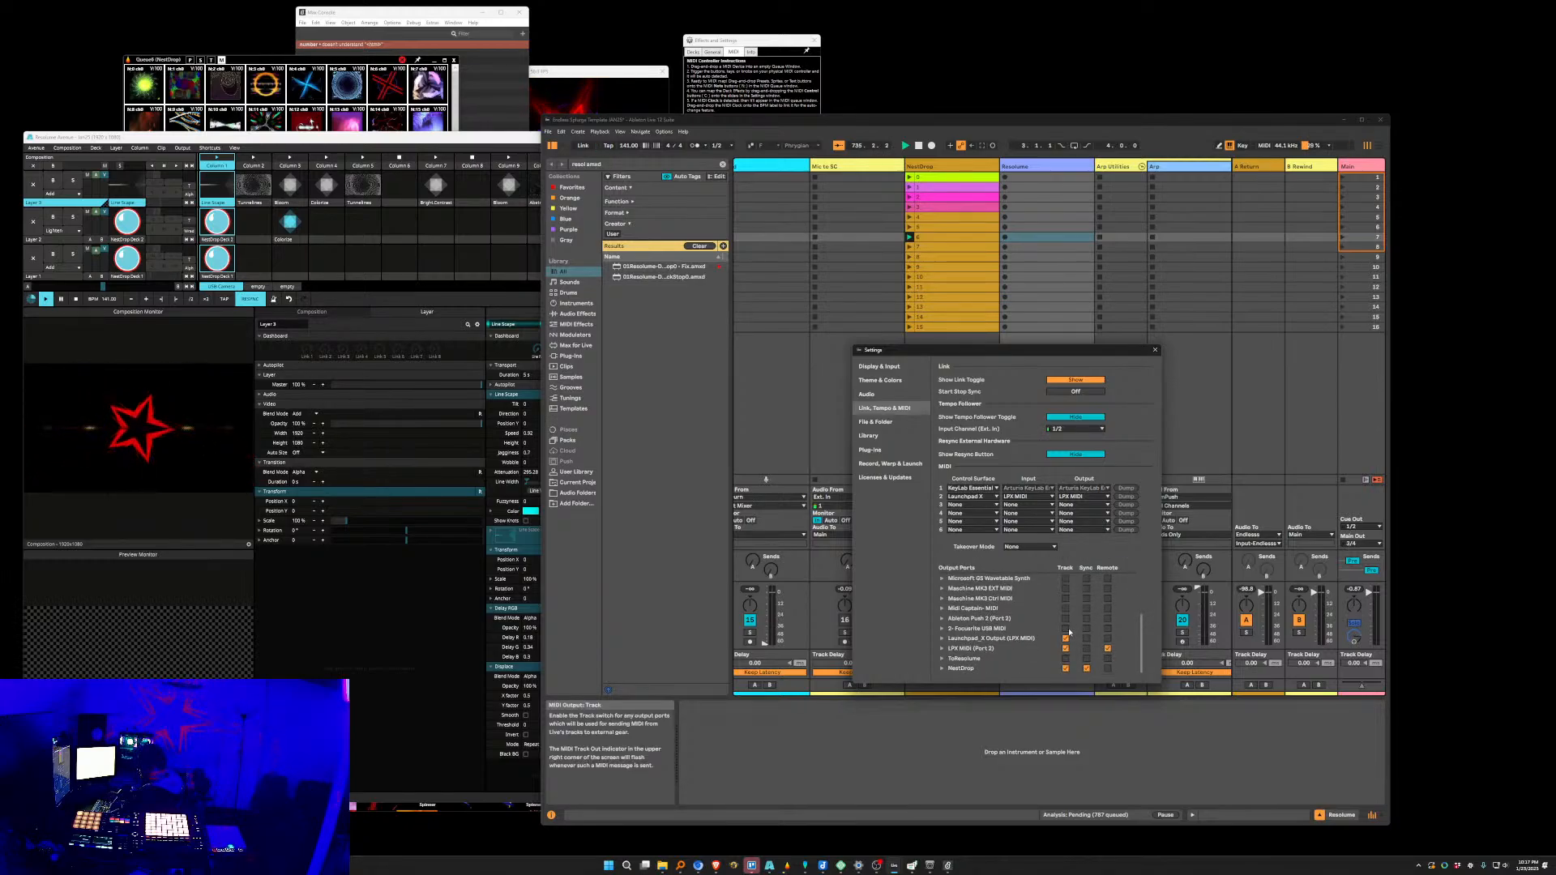
click(1066, 629)
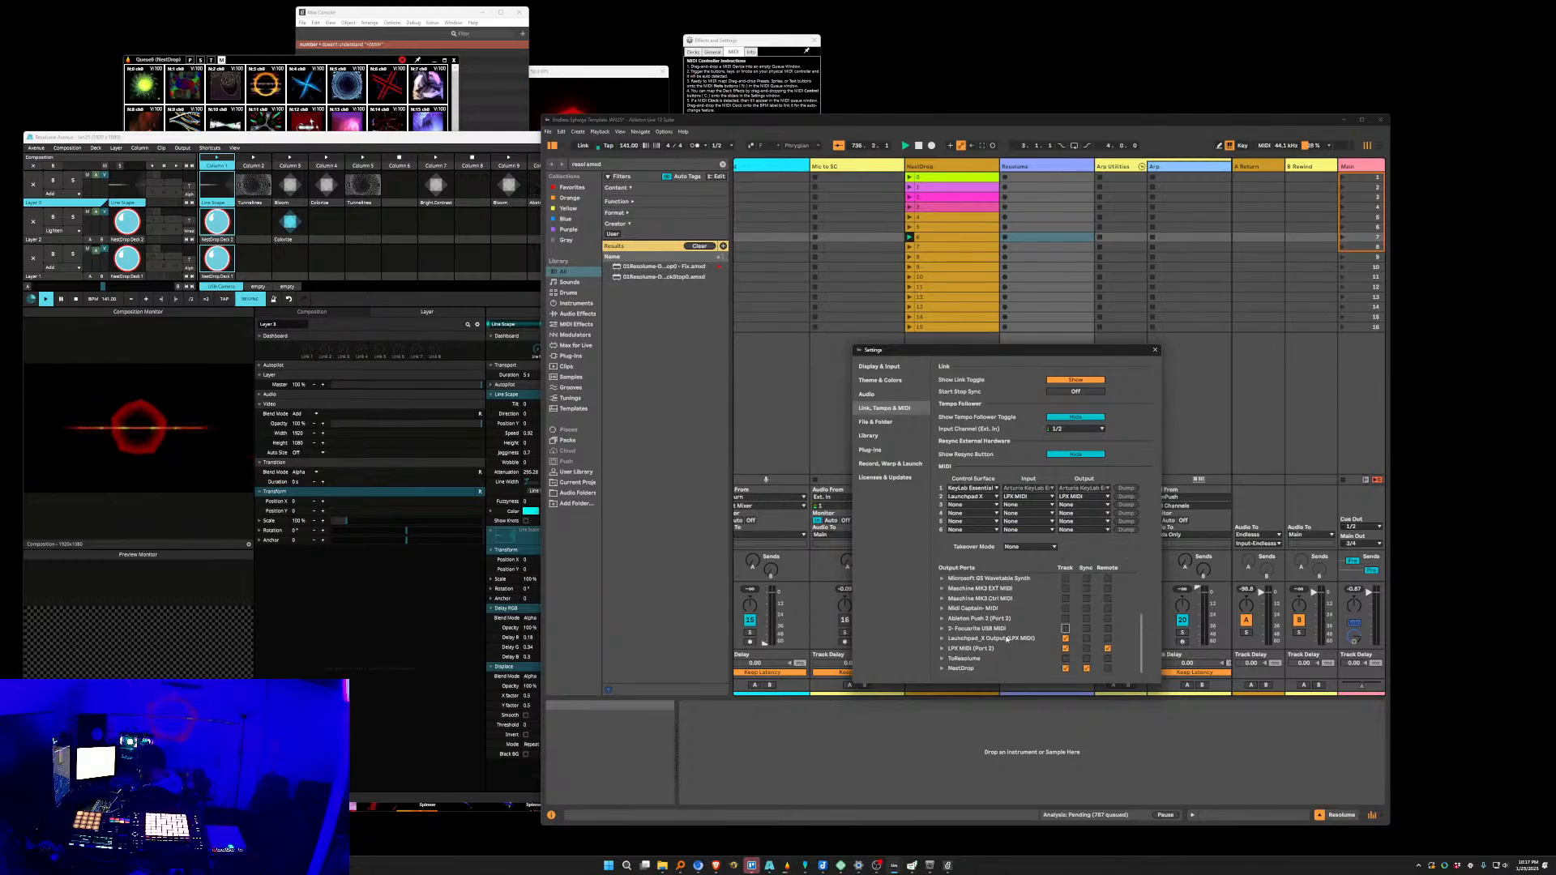
scroll(1013, 637, down, 2)
scroll(1013, 637, up, 1)
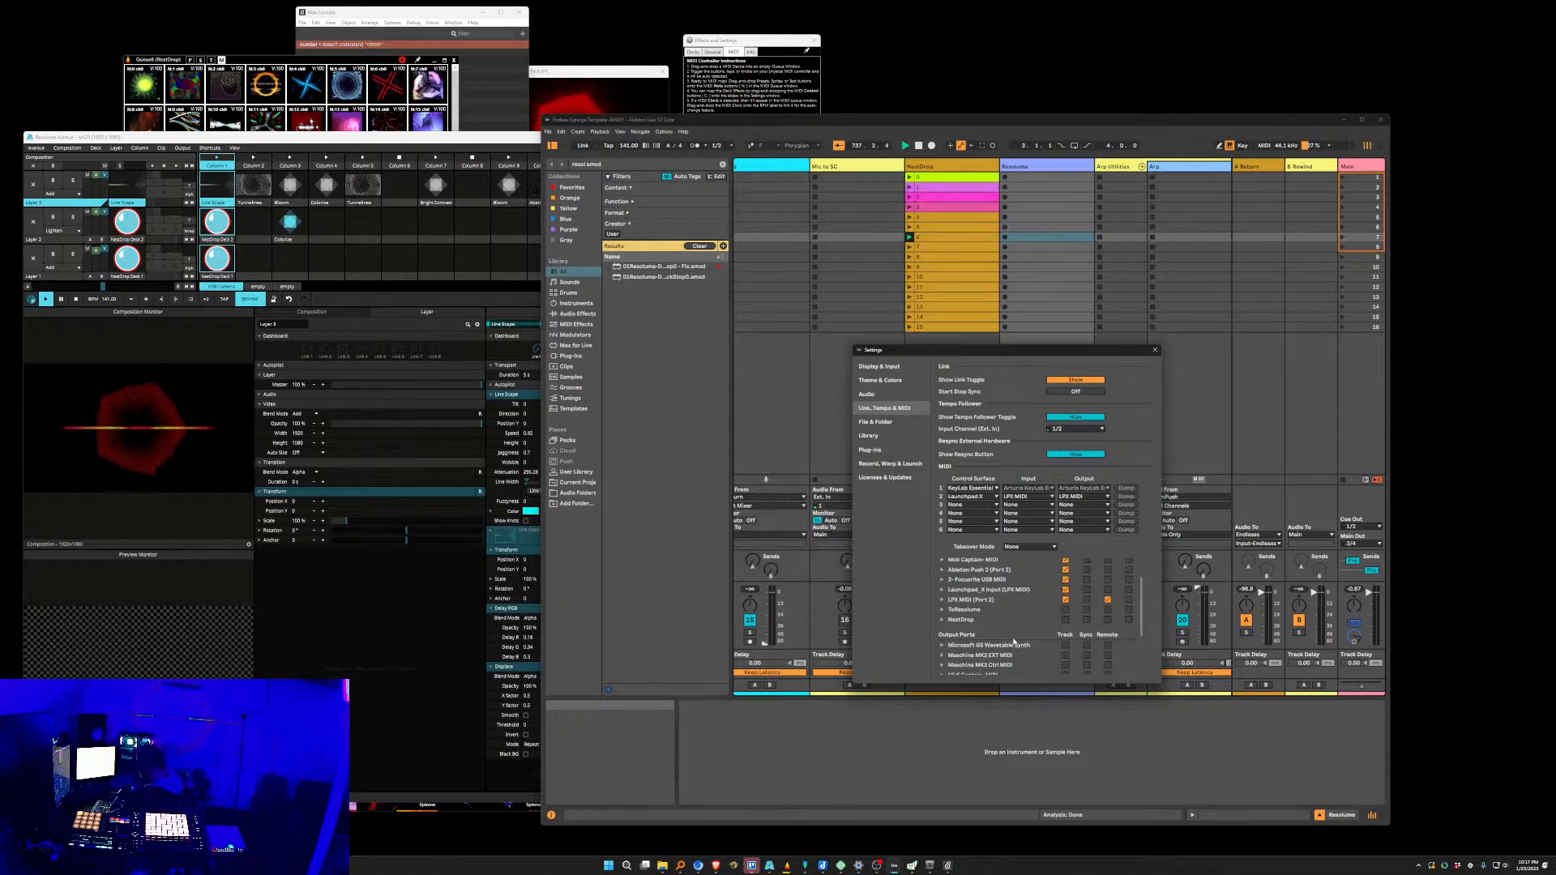
click(1155, 350)
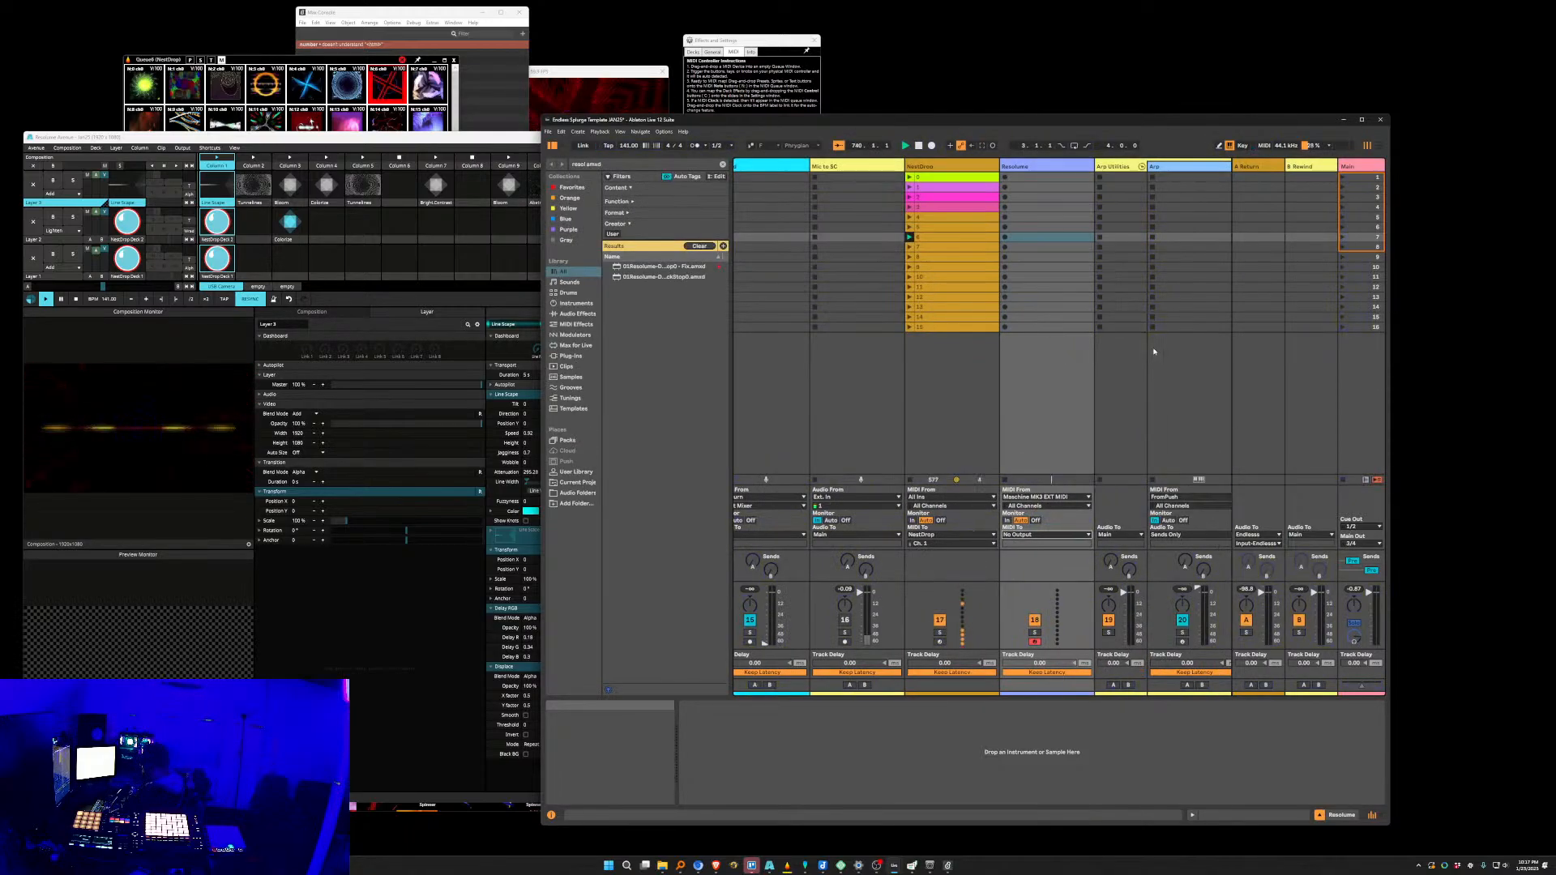
Reopen the Link, Tempo & MIDI settings and review both the input and output port lists for the Resolume port.
click(664, 132)
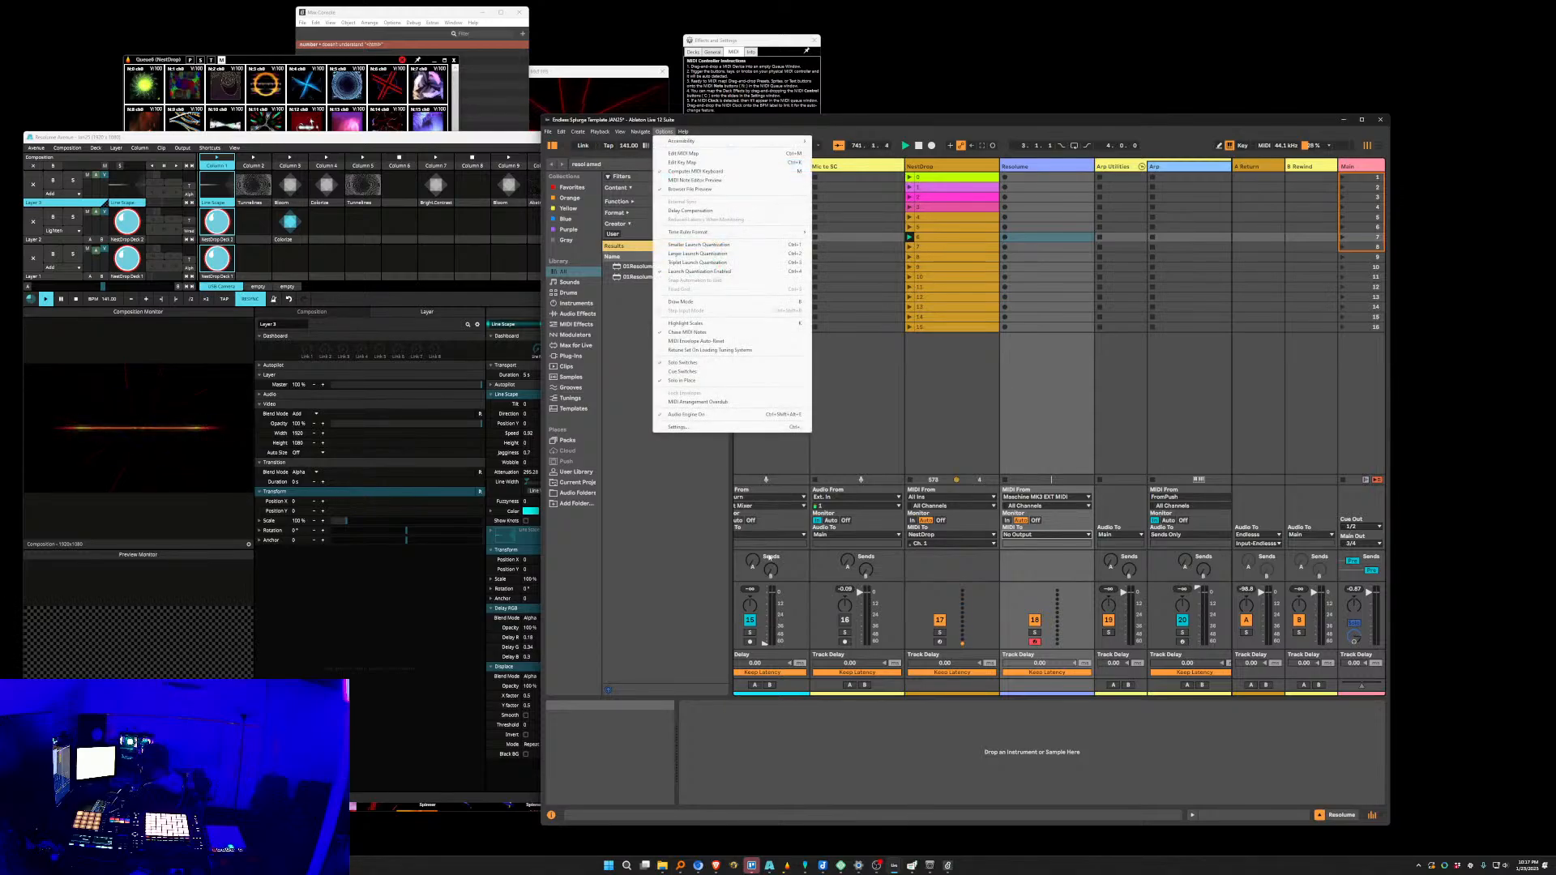
click(678, 427)
scroll(1046, 641, down, 3)
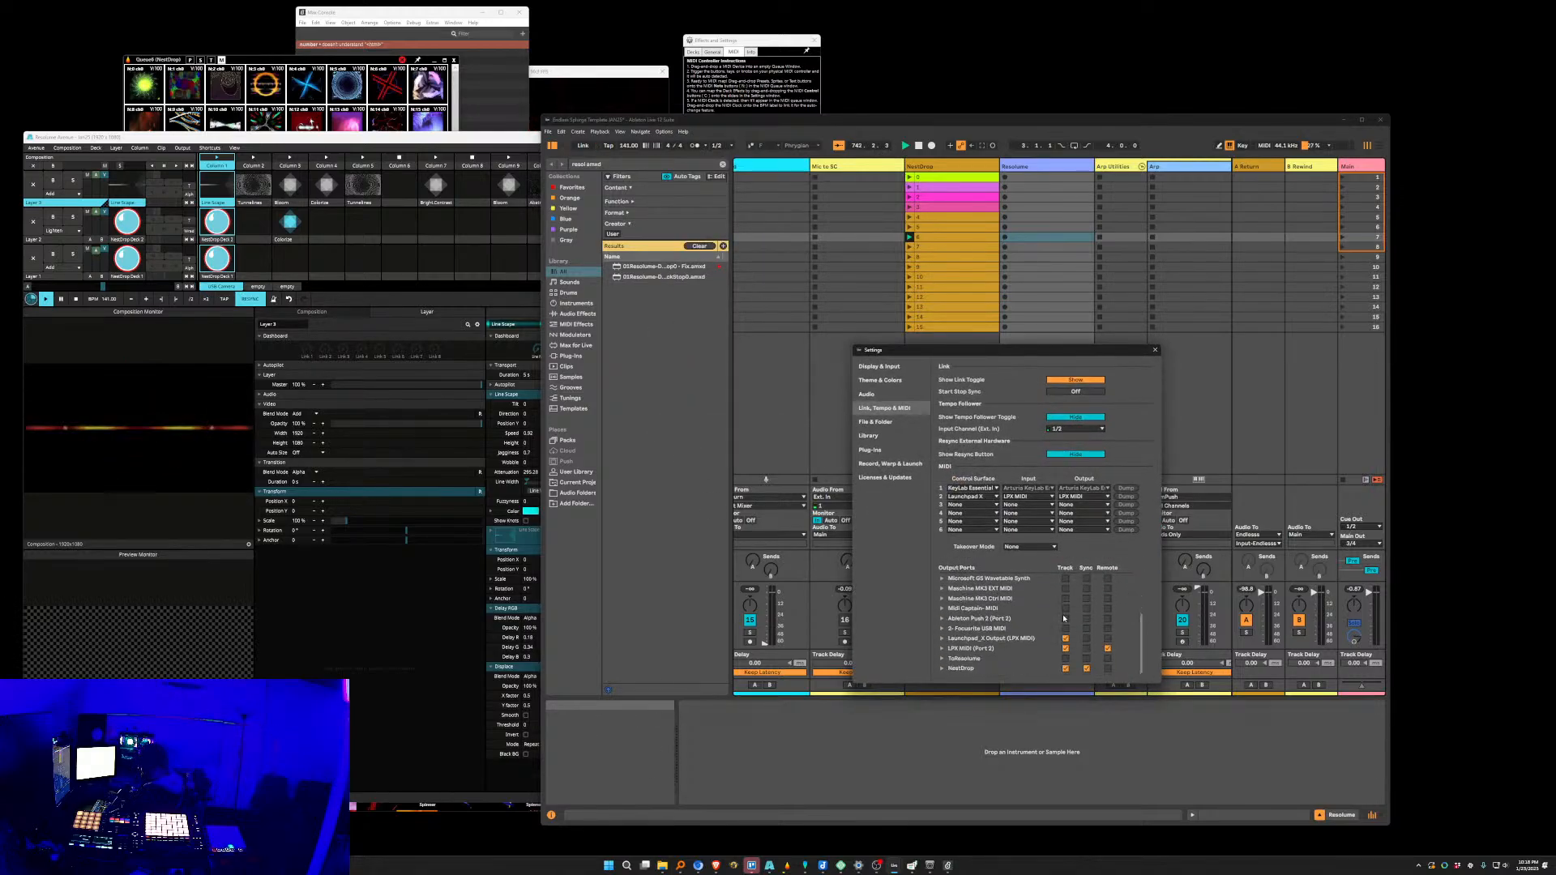
scroll(1067, 640, up, 5)
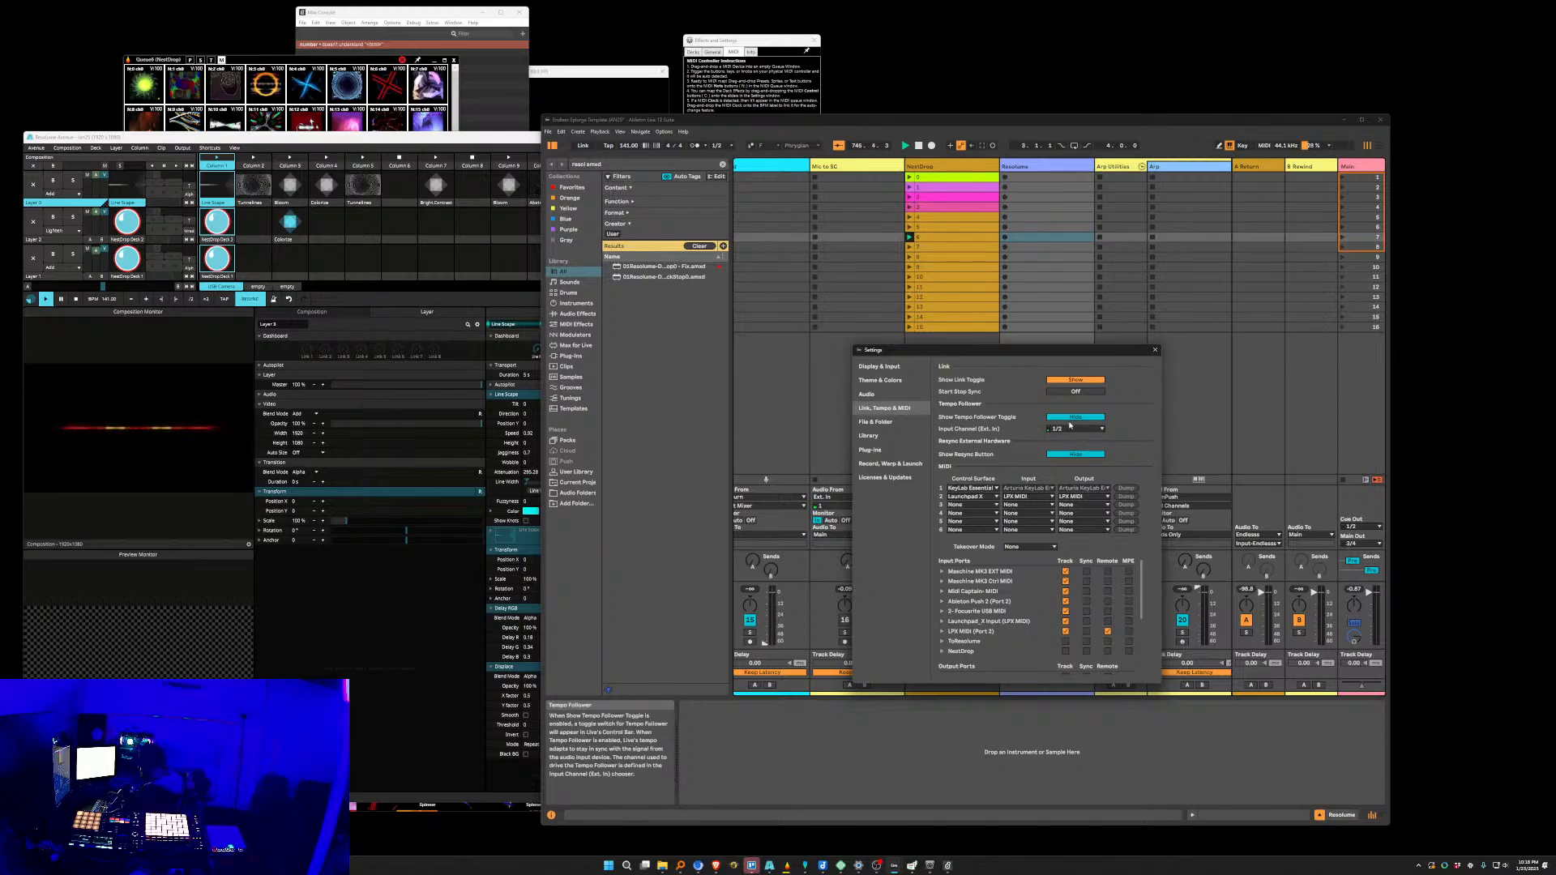
scroll(1085, 633, down, 5)
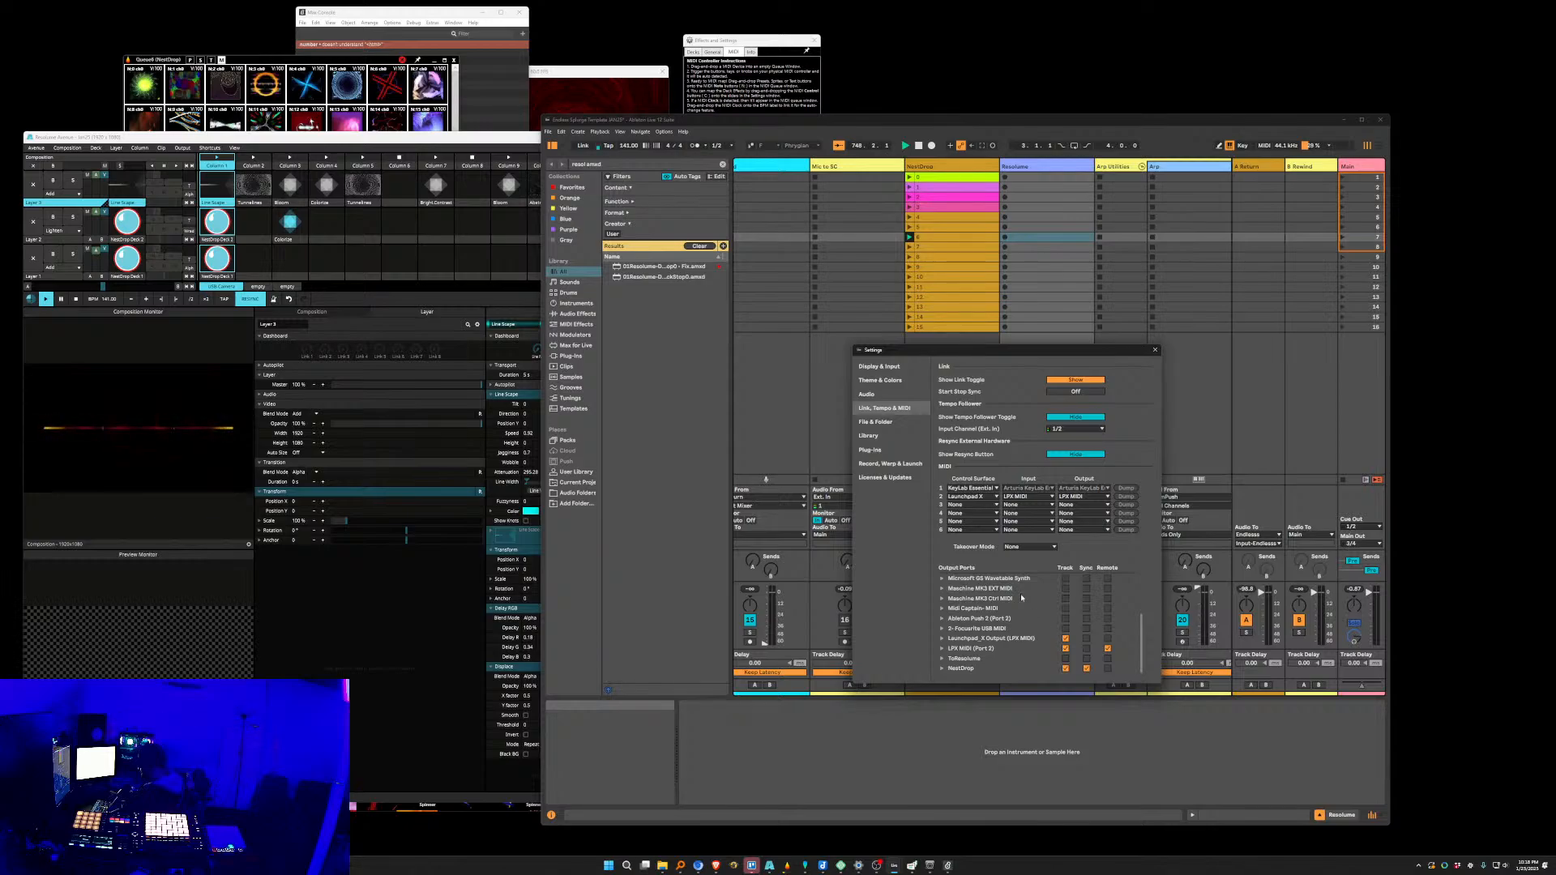
scroll(1023, 598, up, 3)
scroll(1025, 597, down, 3)
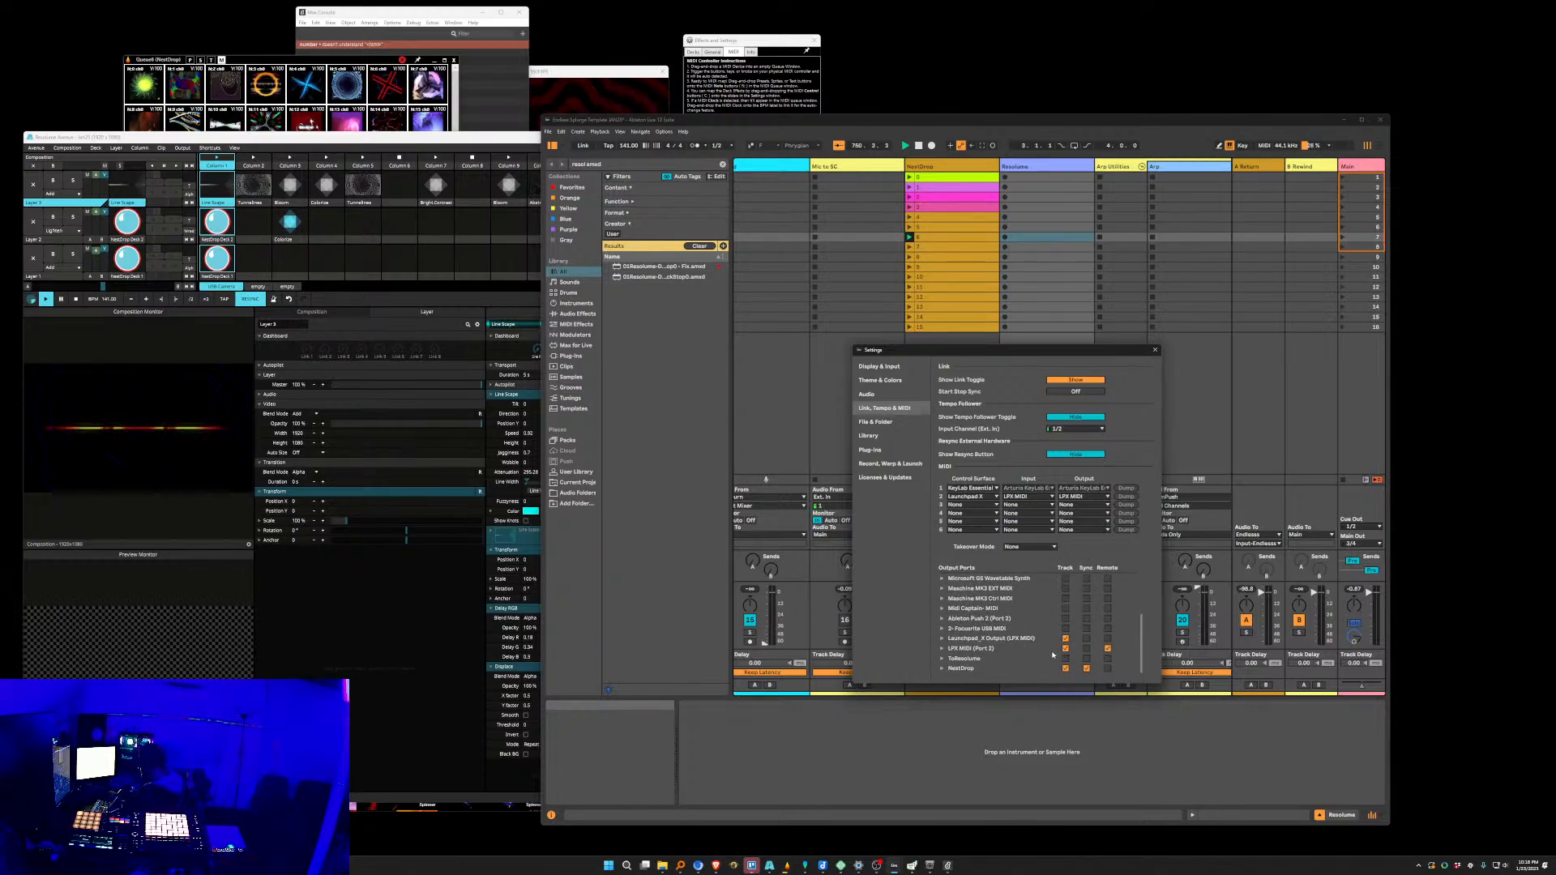
click(1154, 352)
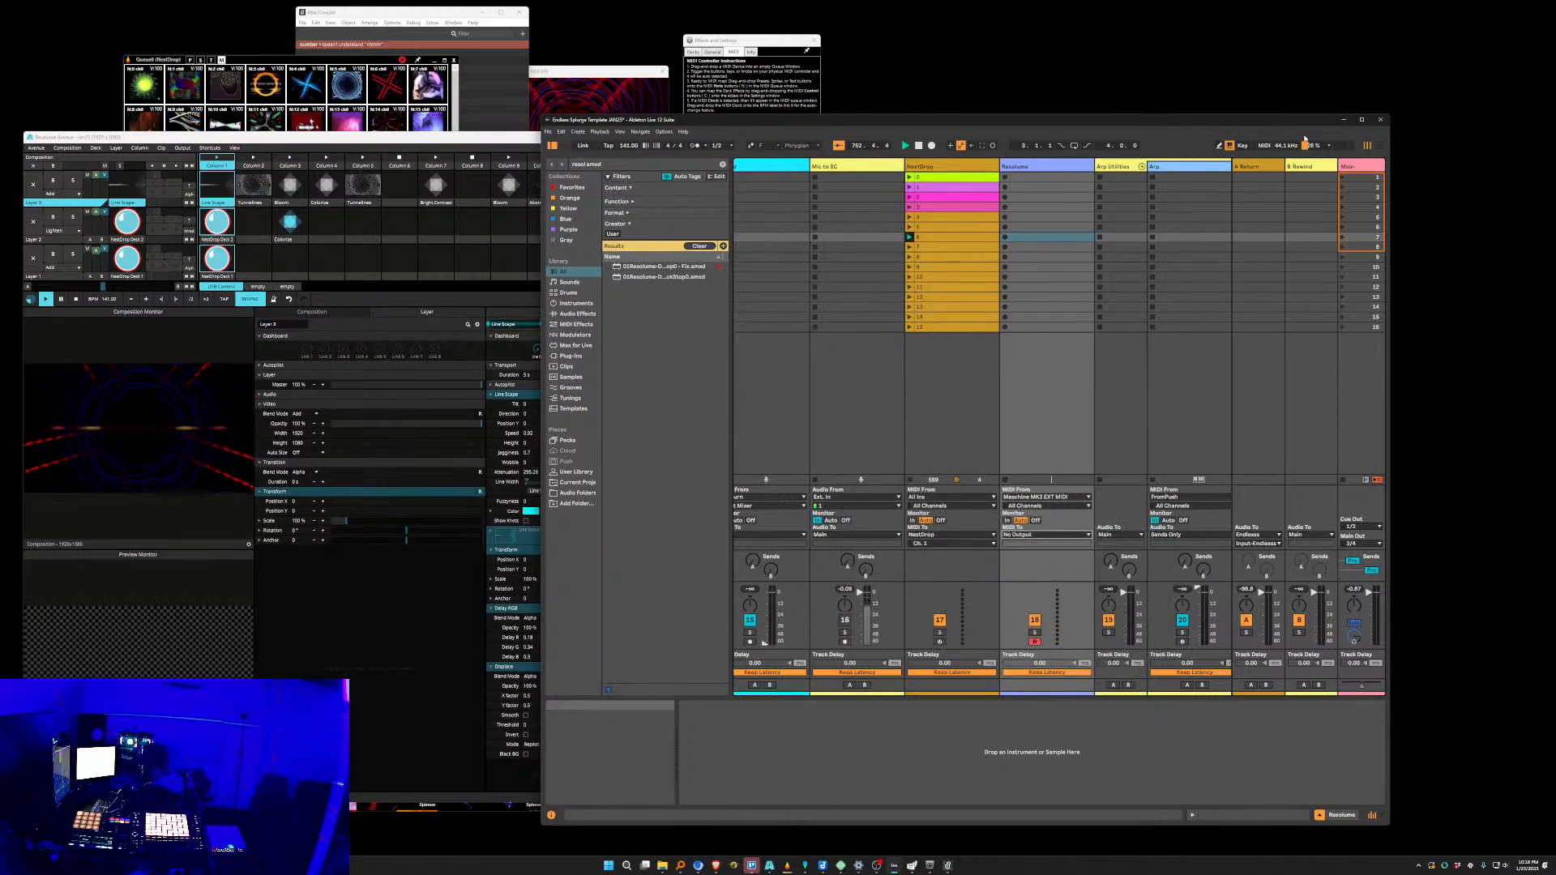
Close Ableton Live, saving the changes to the Endless Splurge Template JAN25 set.
click(1381, 119)
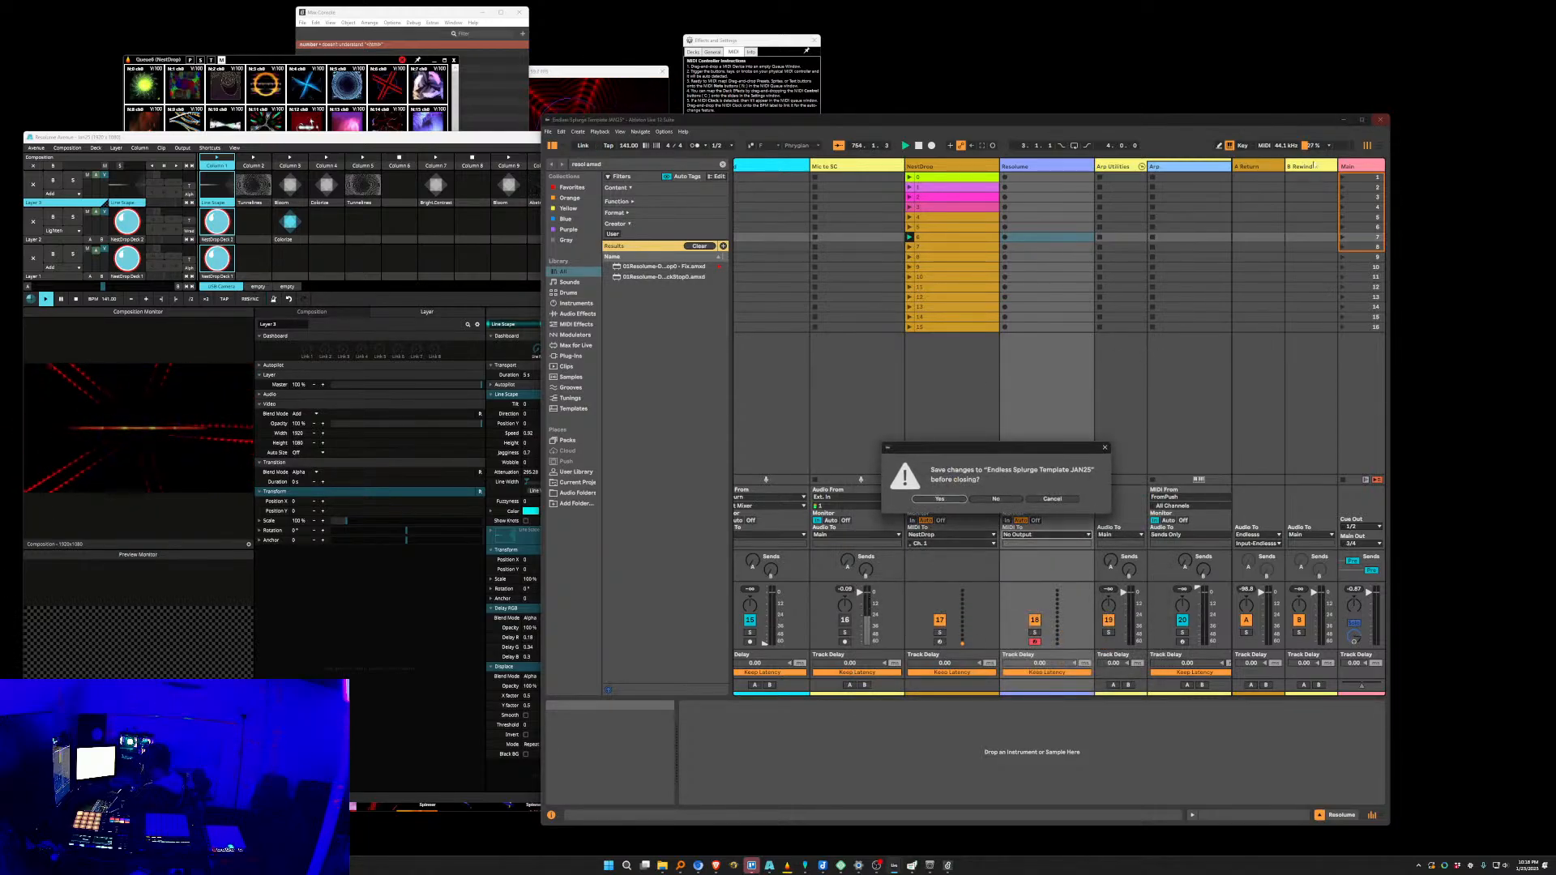
click(941, 497)
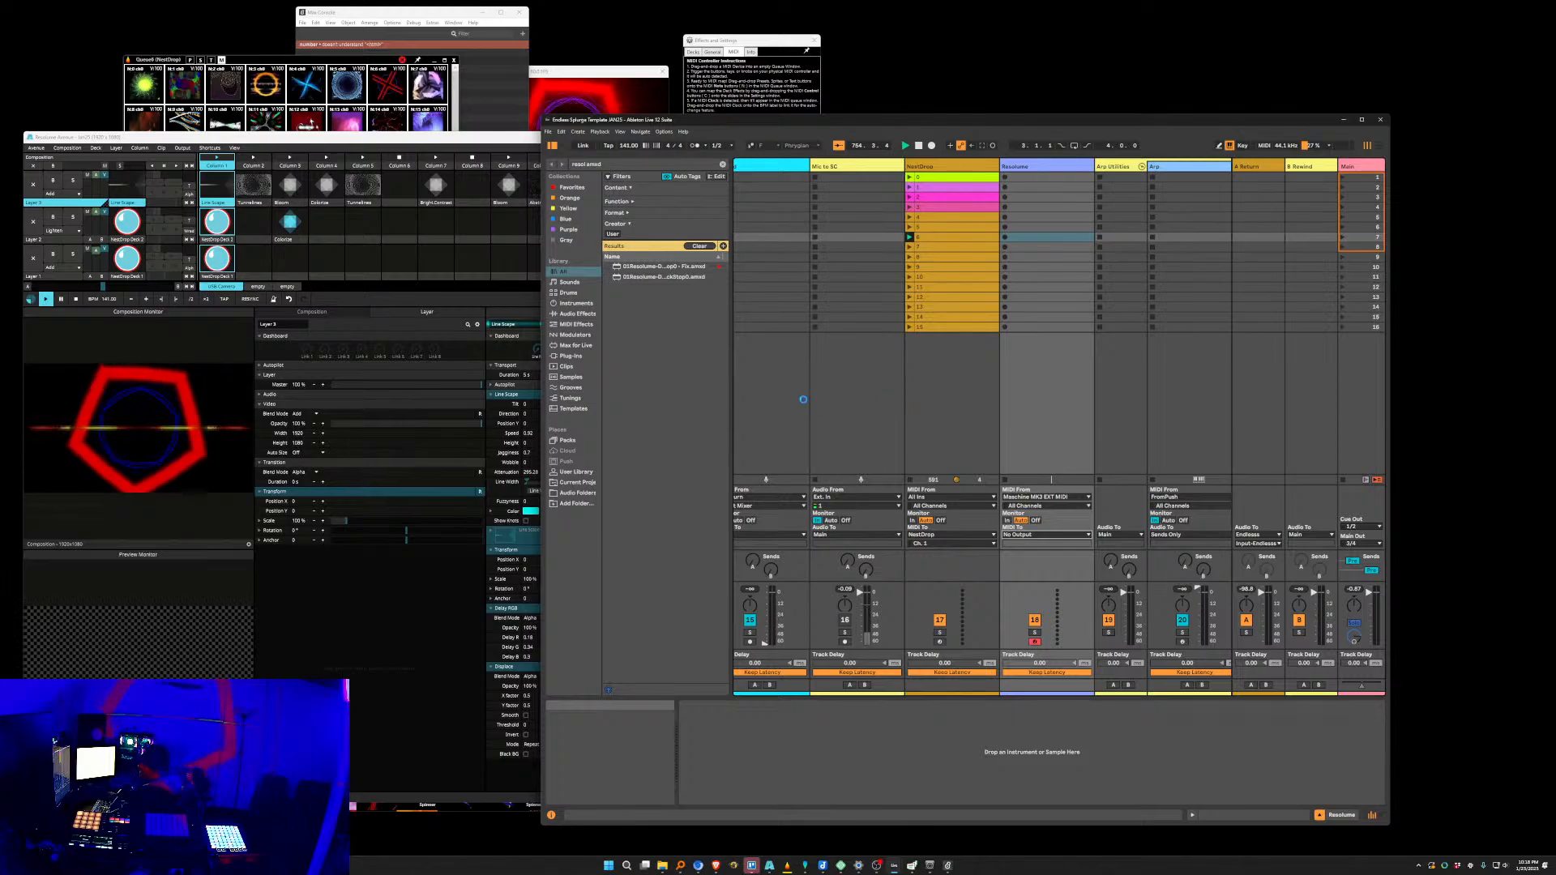
click(288, 138)
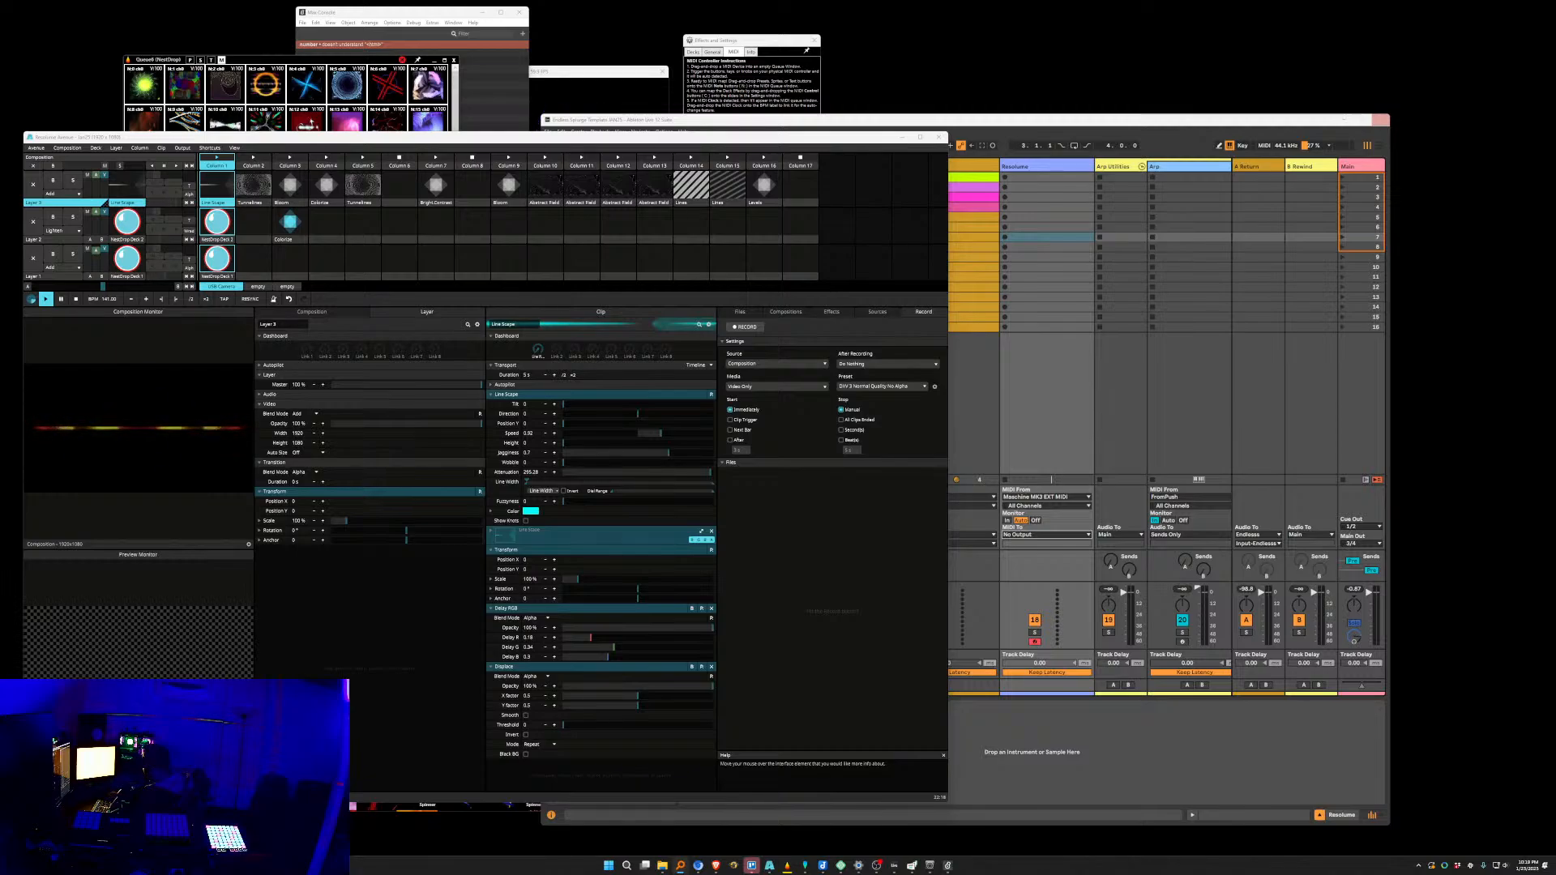
click(1380, 120)
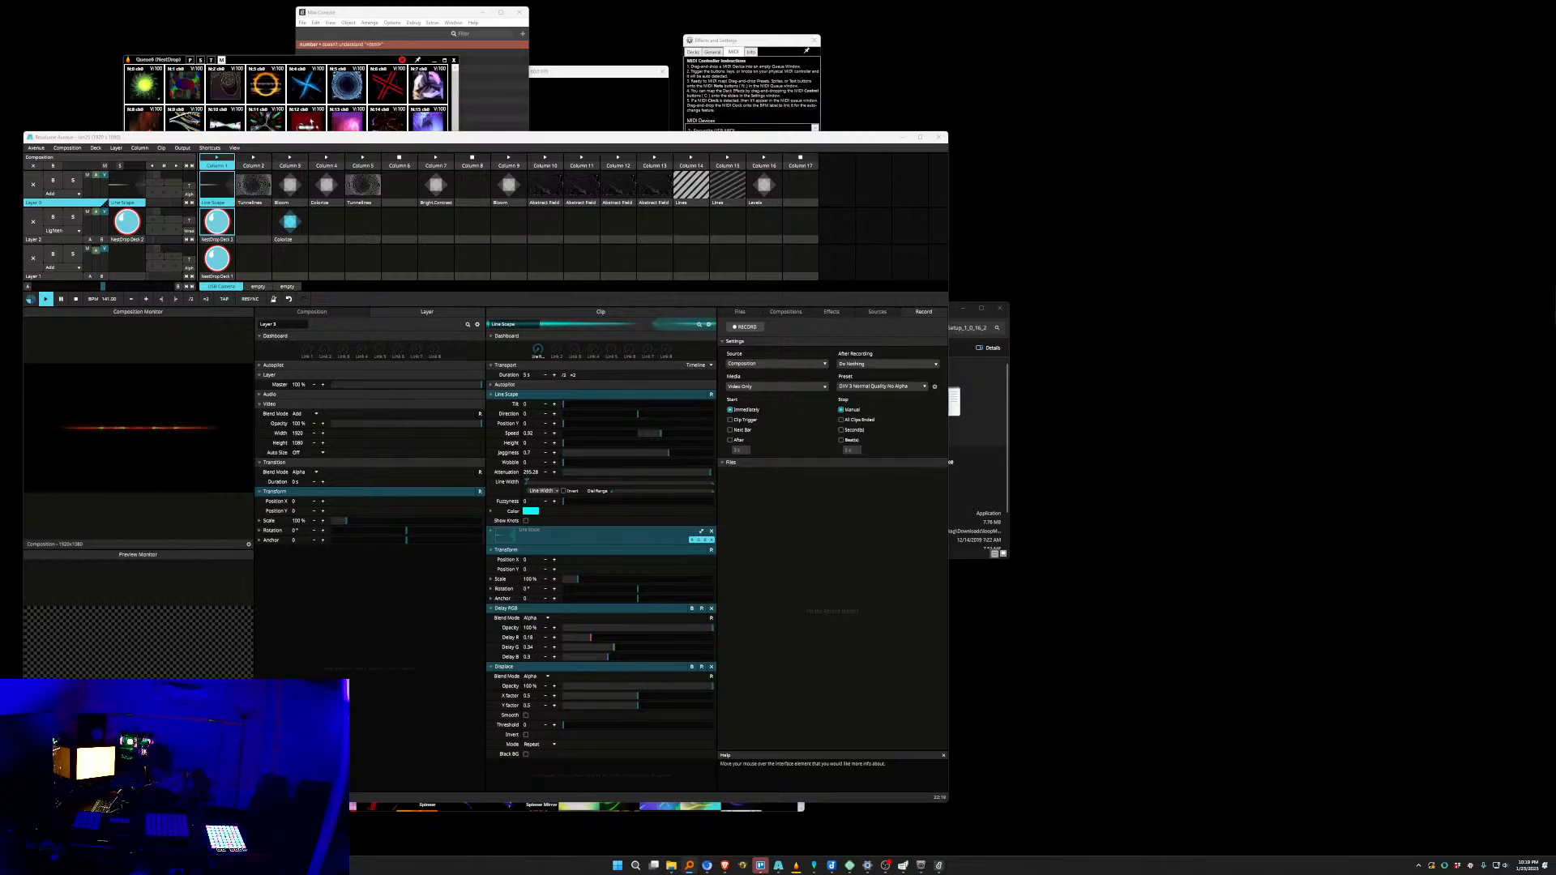
Relaunch Ableton Live.
drag(1079, 310, 1555, 437)
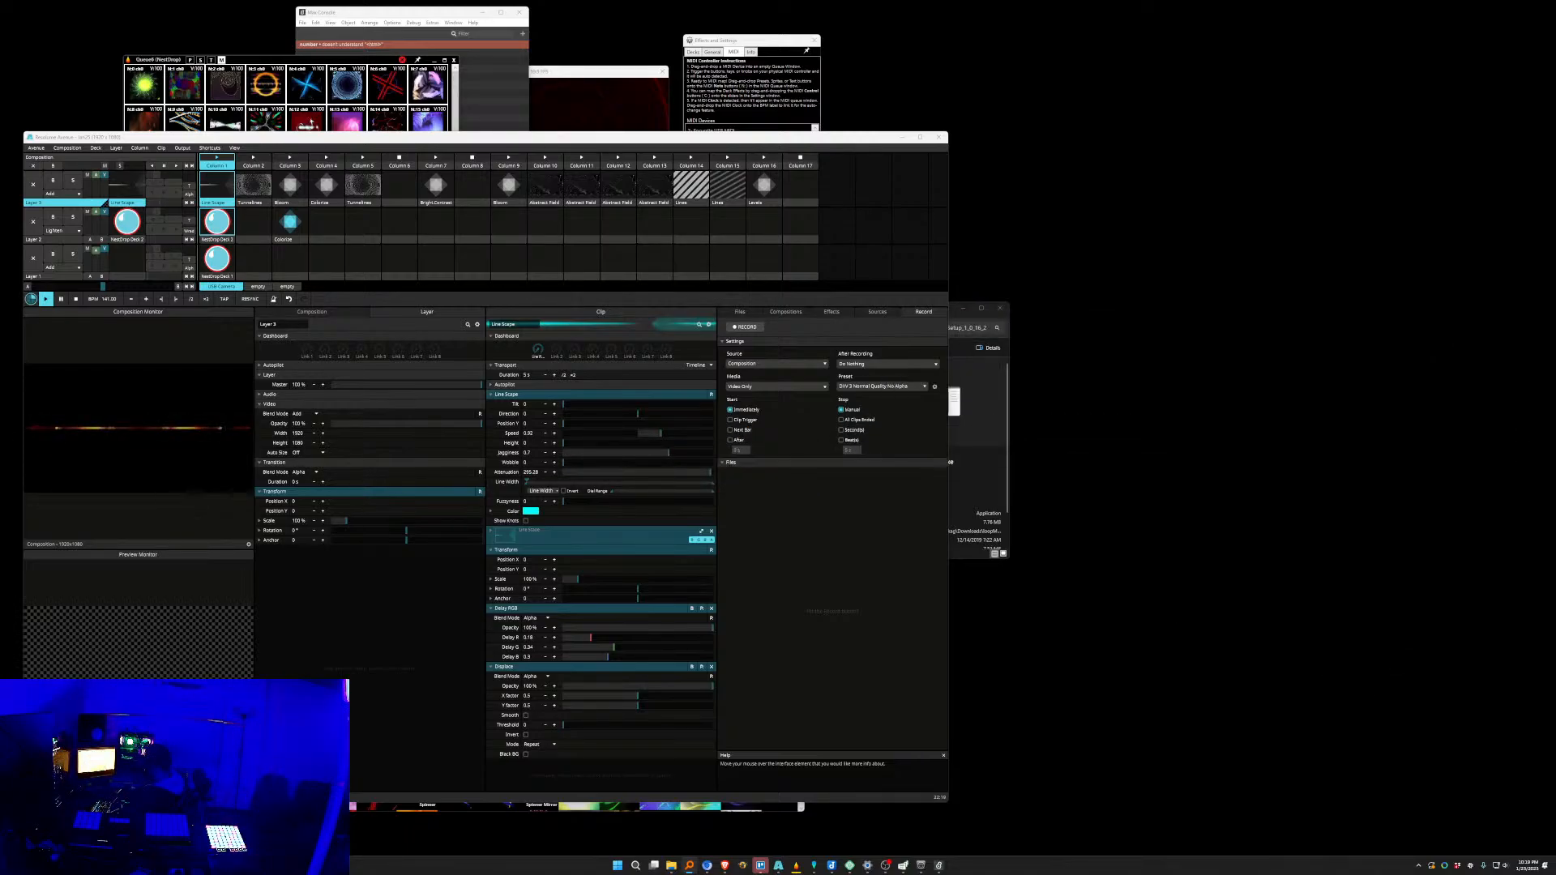
click(619, 868)
click(623, 869)
click(624, 869)
click(624, 869)
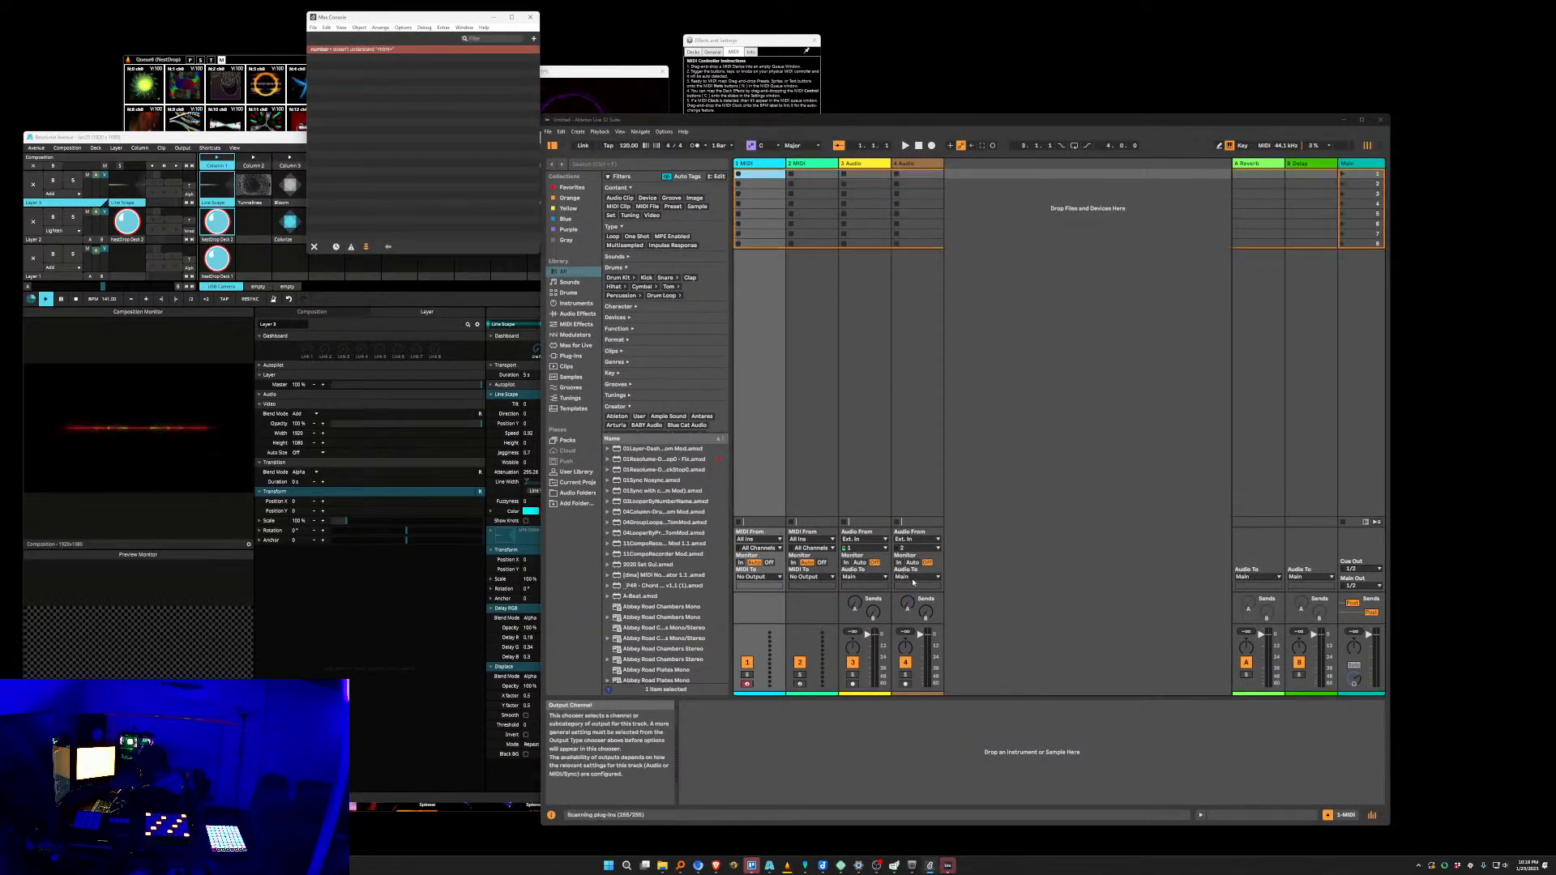
Enable Track for the Resolume output port in Live's MIDI settings, starting from the second MIDI track's output configuration.
click(814, 577)
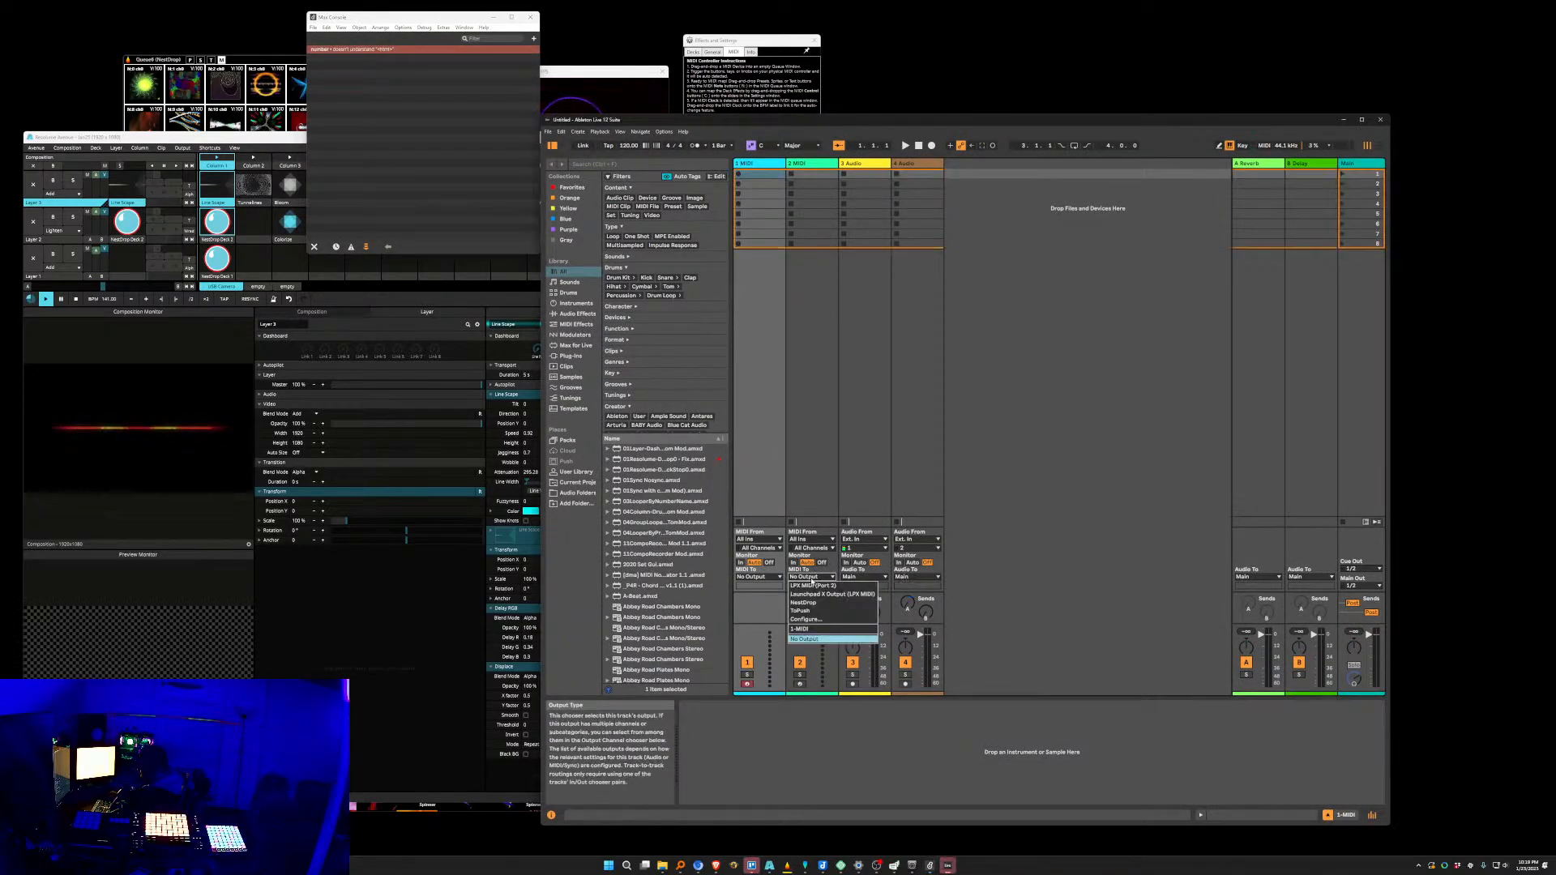
click(807, 620)
scroll(997, 616, down, 3)
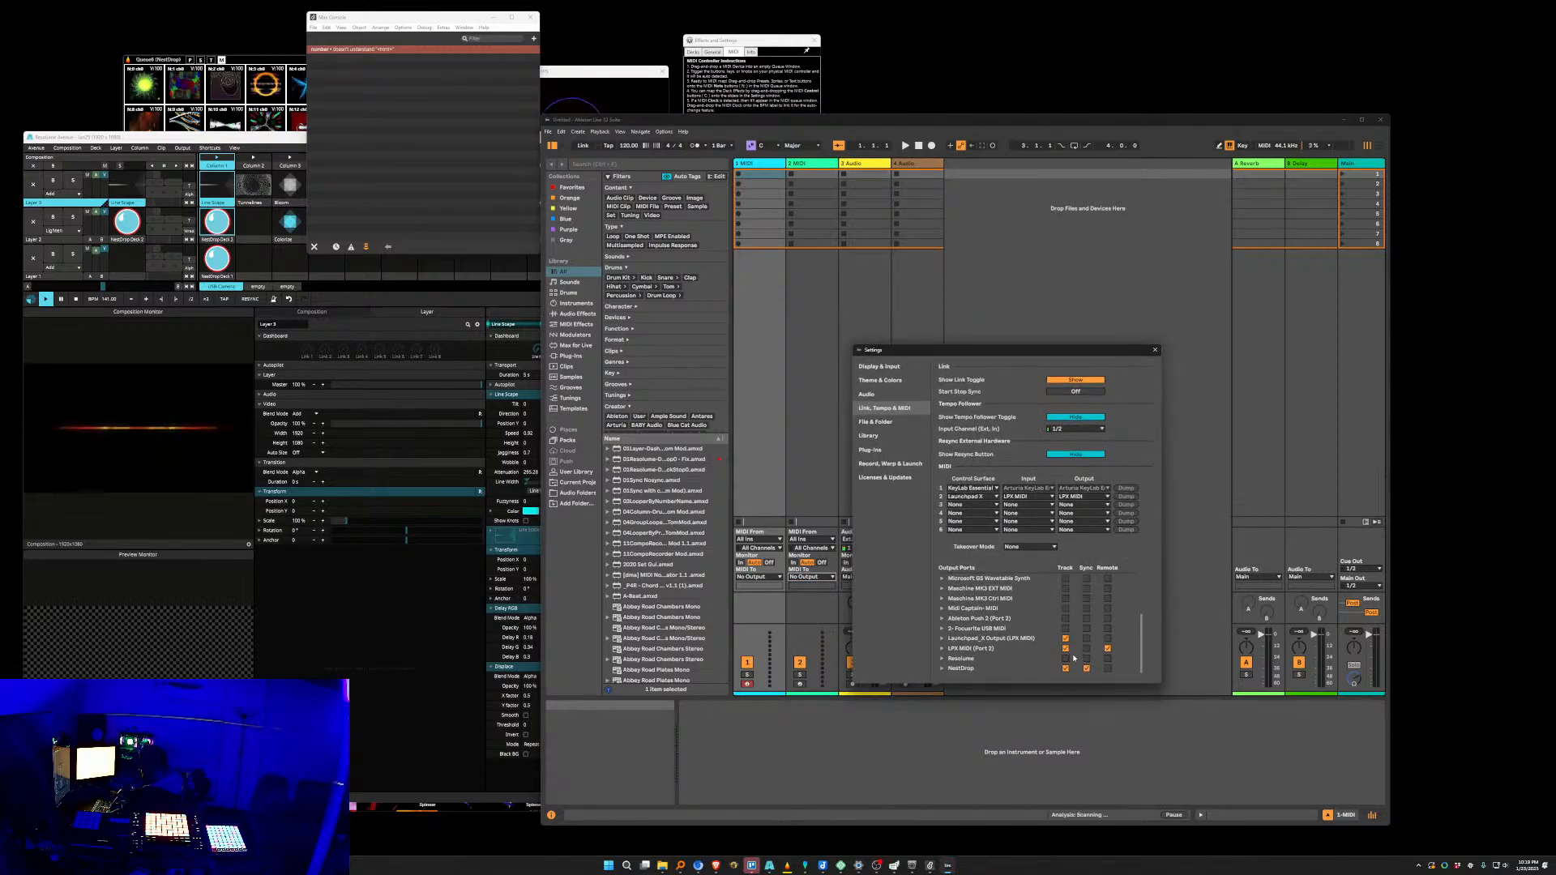
click(1067, 658)
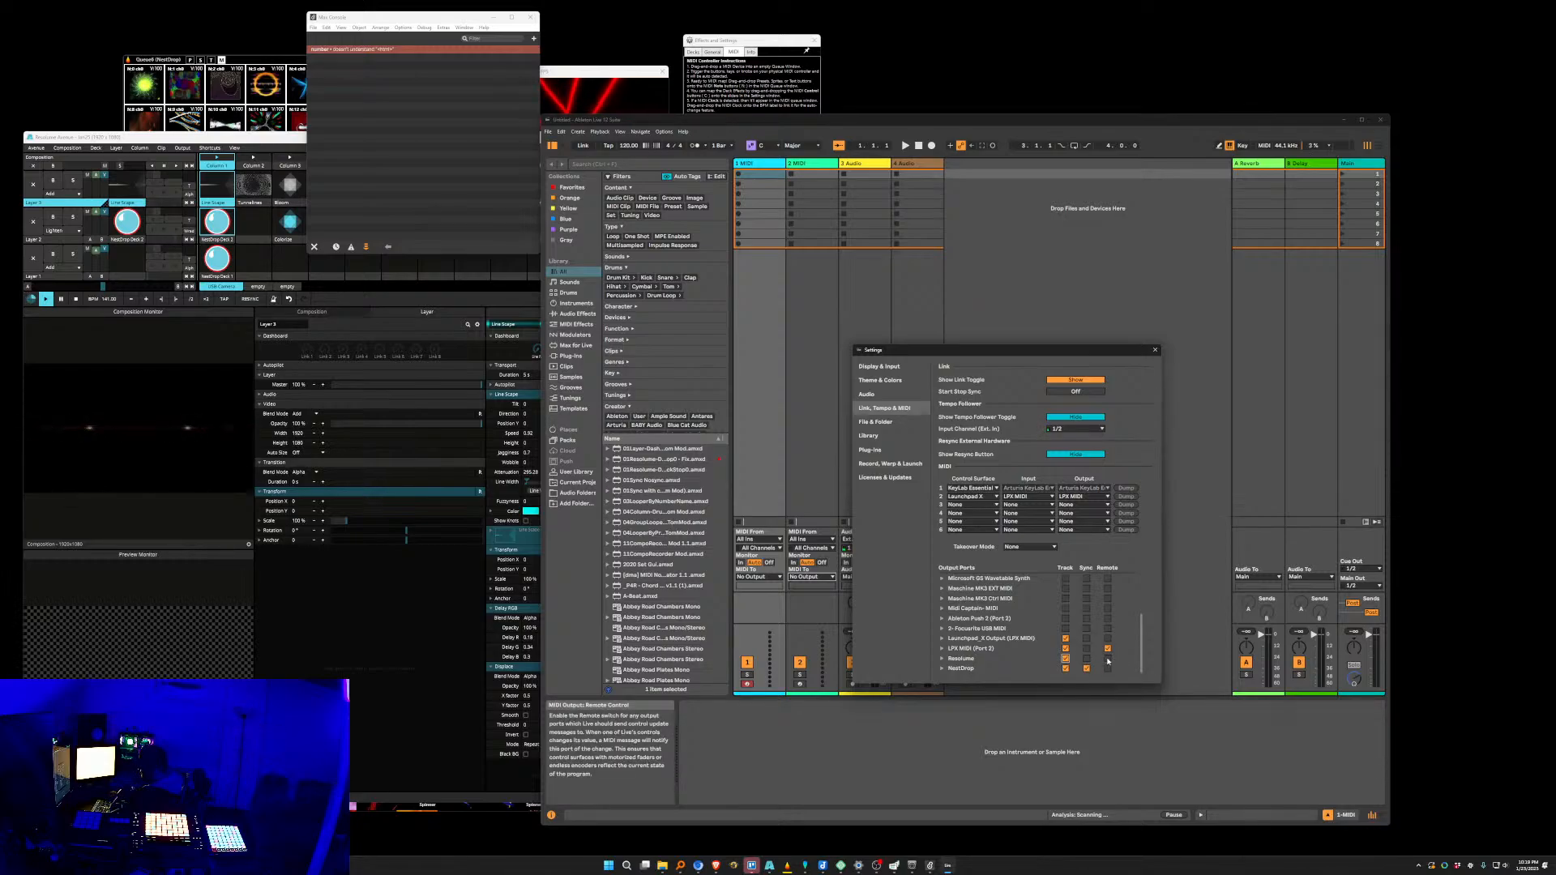
click(1156, 350)
Reopen the recent set Endless Splurge Template JAN25 and dismiss the two OSC device notice windows.
click(548, 131)
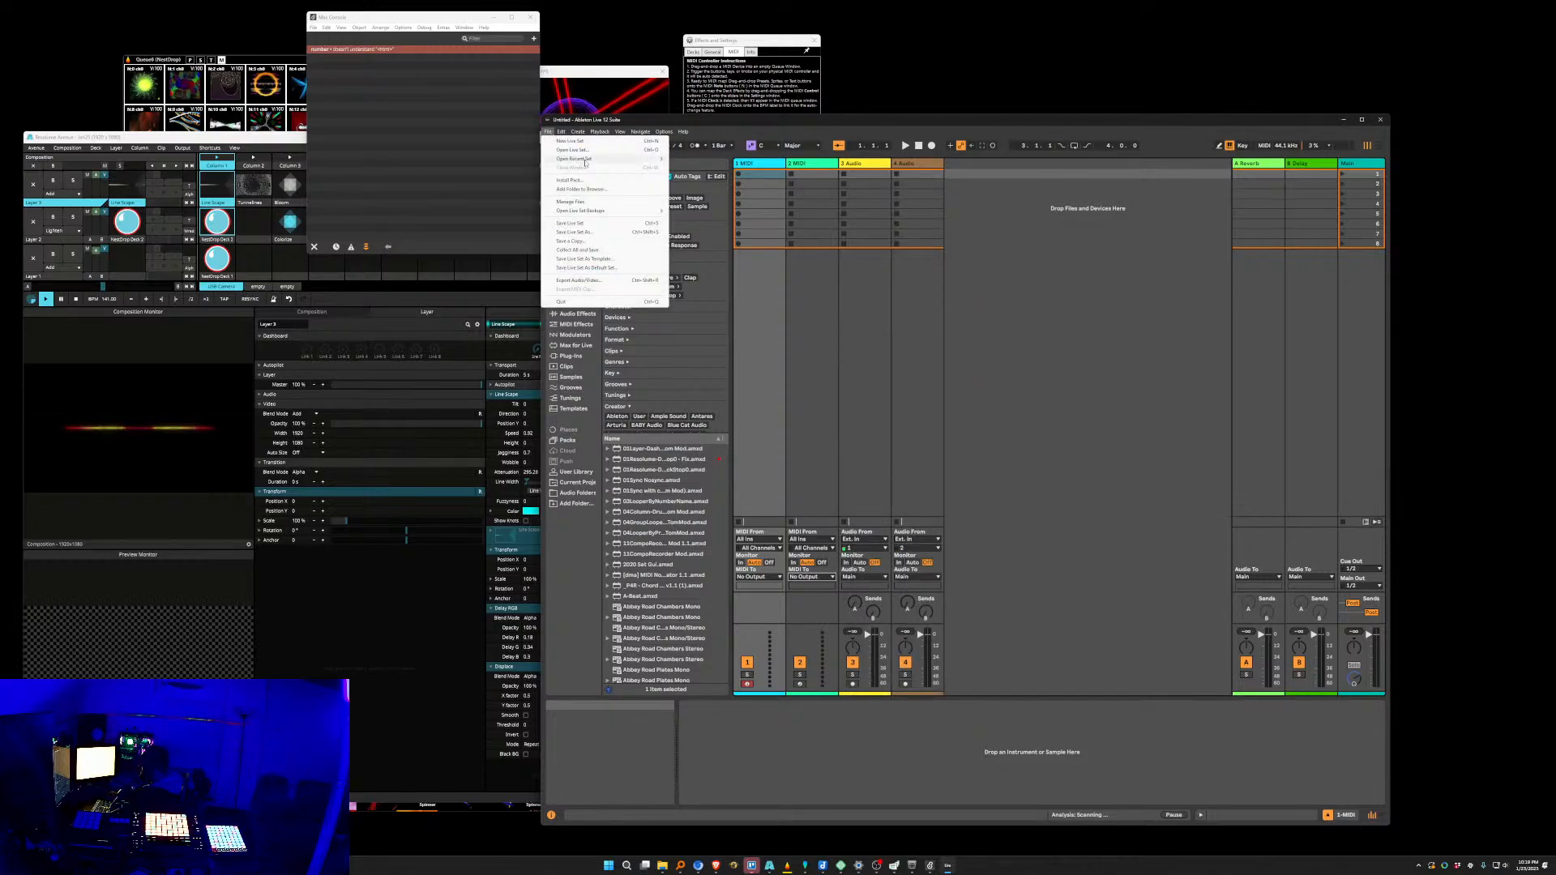
mouse_move(573, 159)
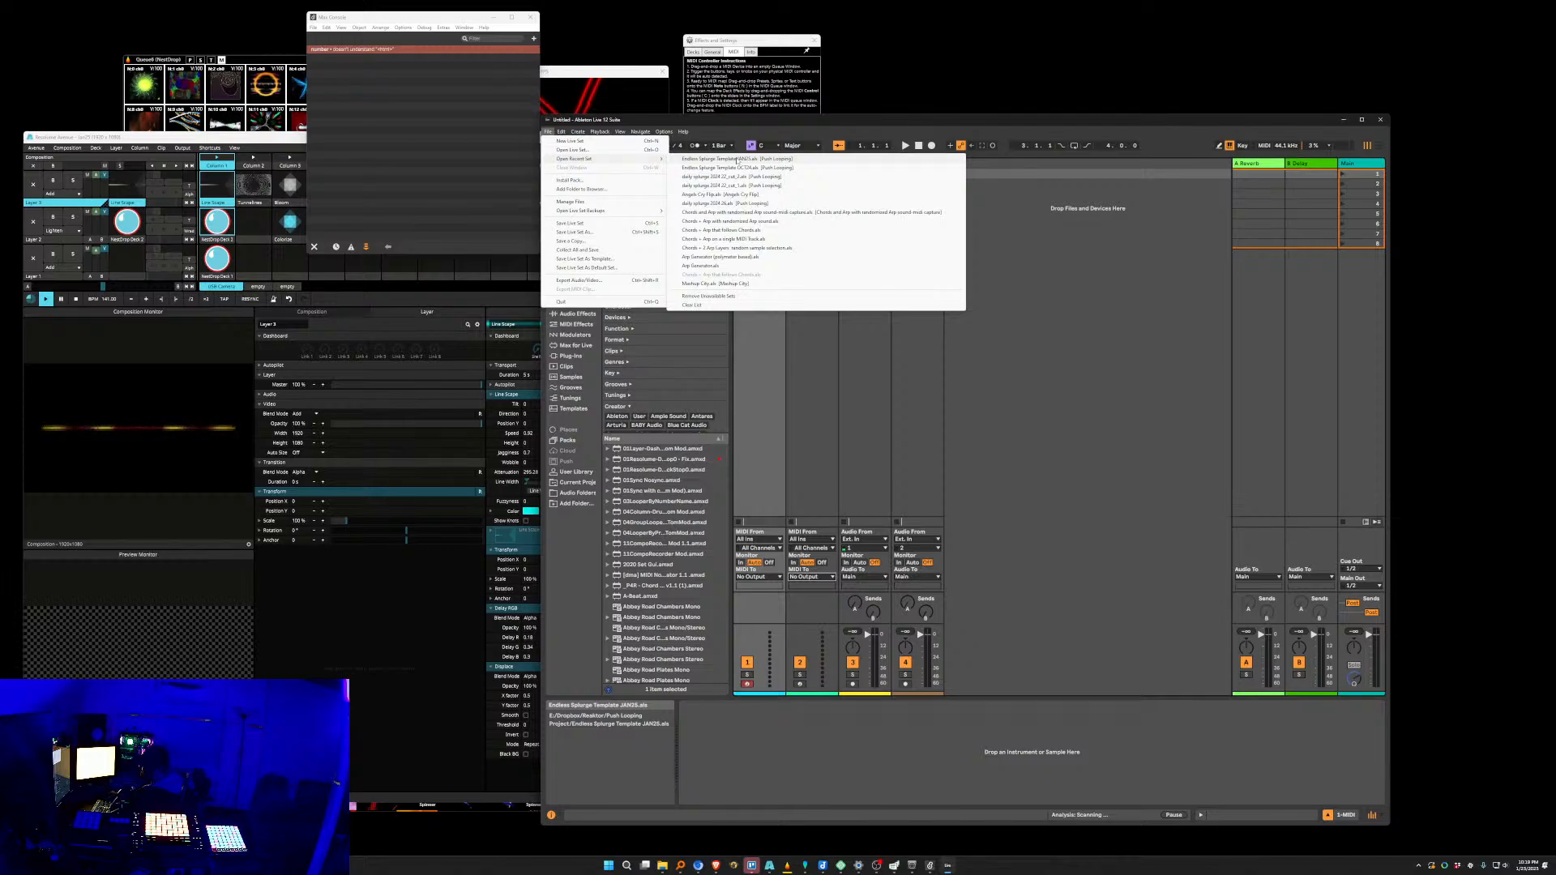
click(736, 159)
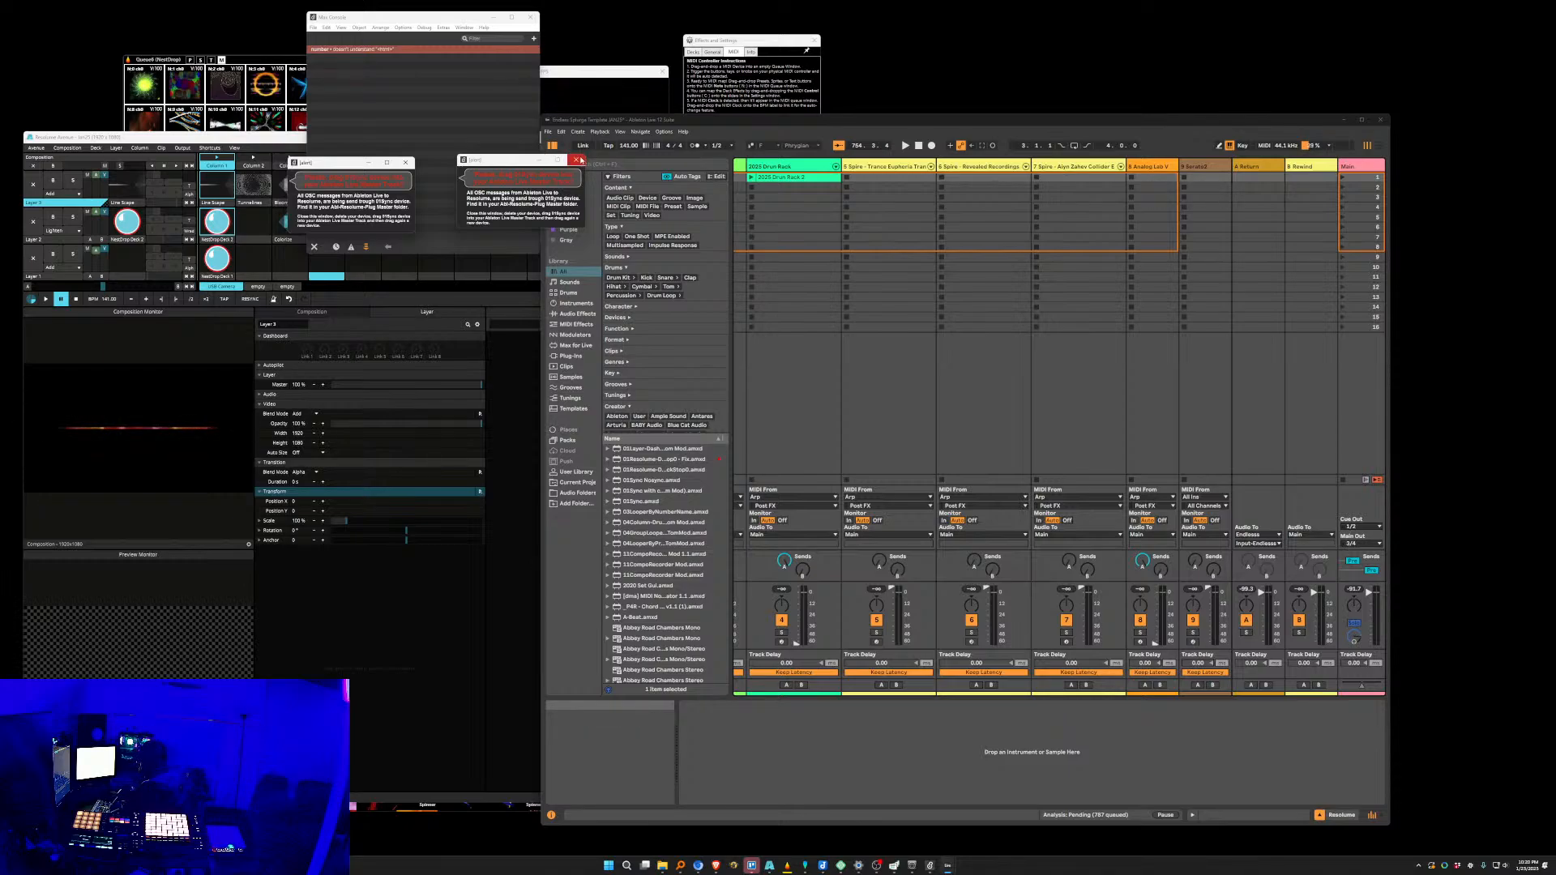
click(578, 159)
click(405, 163)
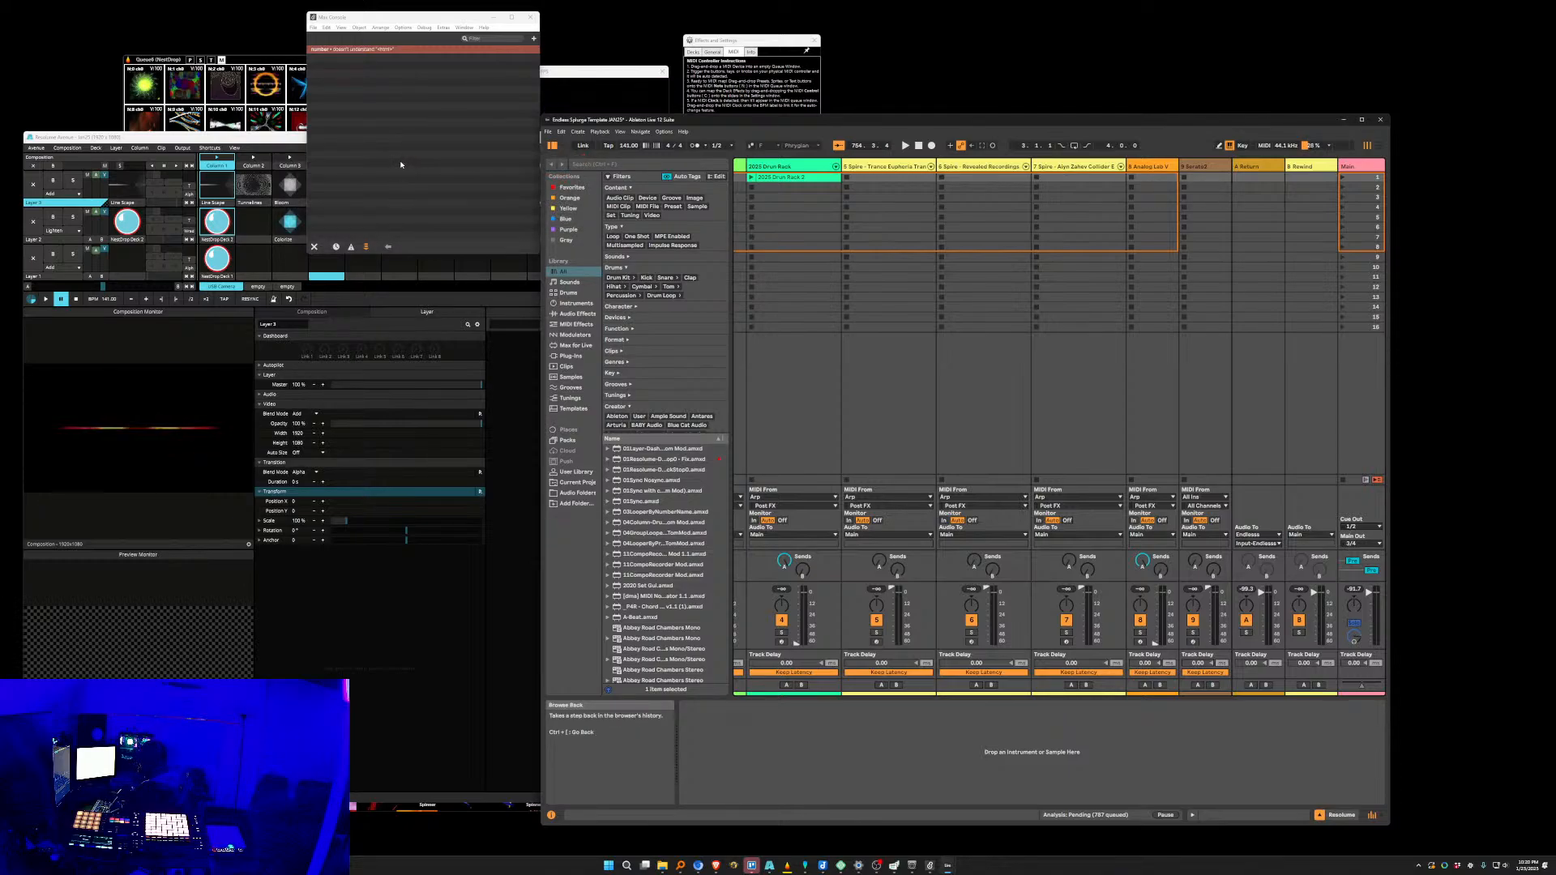
Locate the Resolume track in the Session View, check the Resolume Avenue window, and return to Ableton Live.
scroll(899, 251, right, 5)
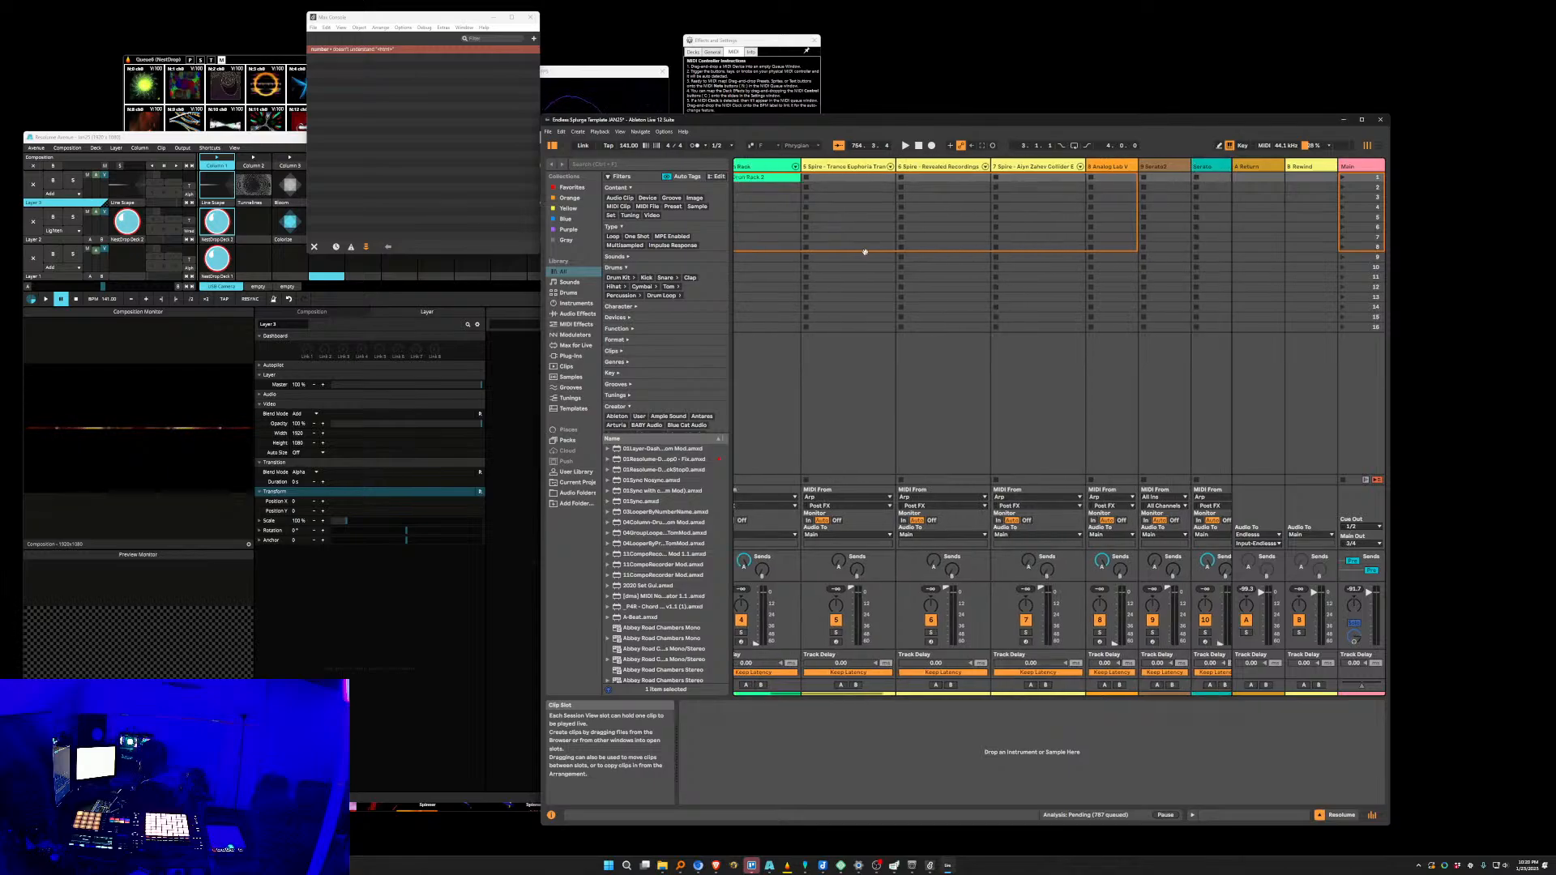
scroll(1004, 275, right, 5)
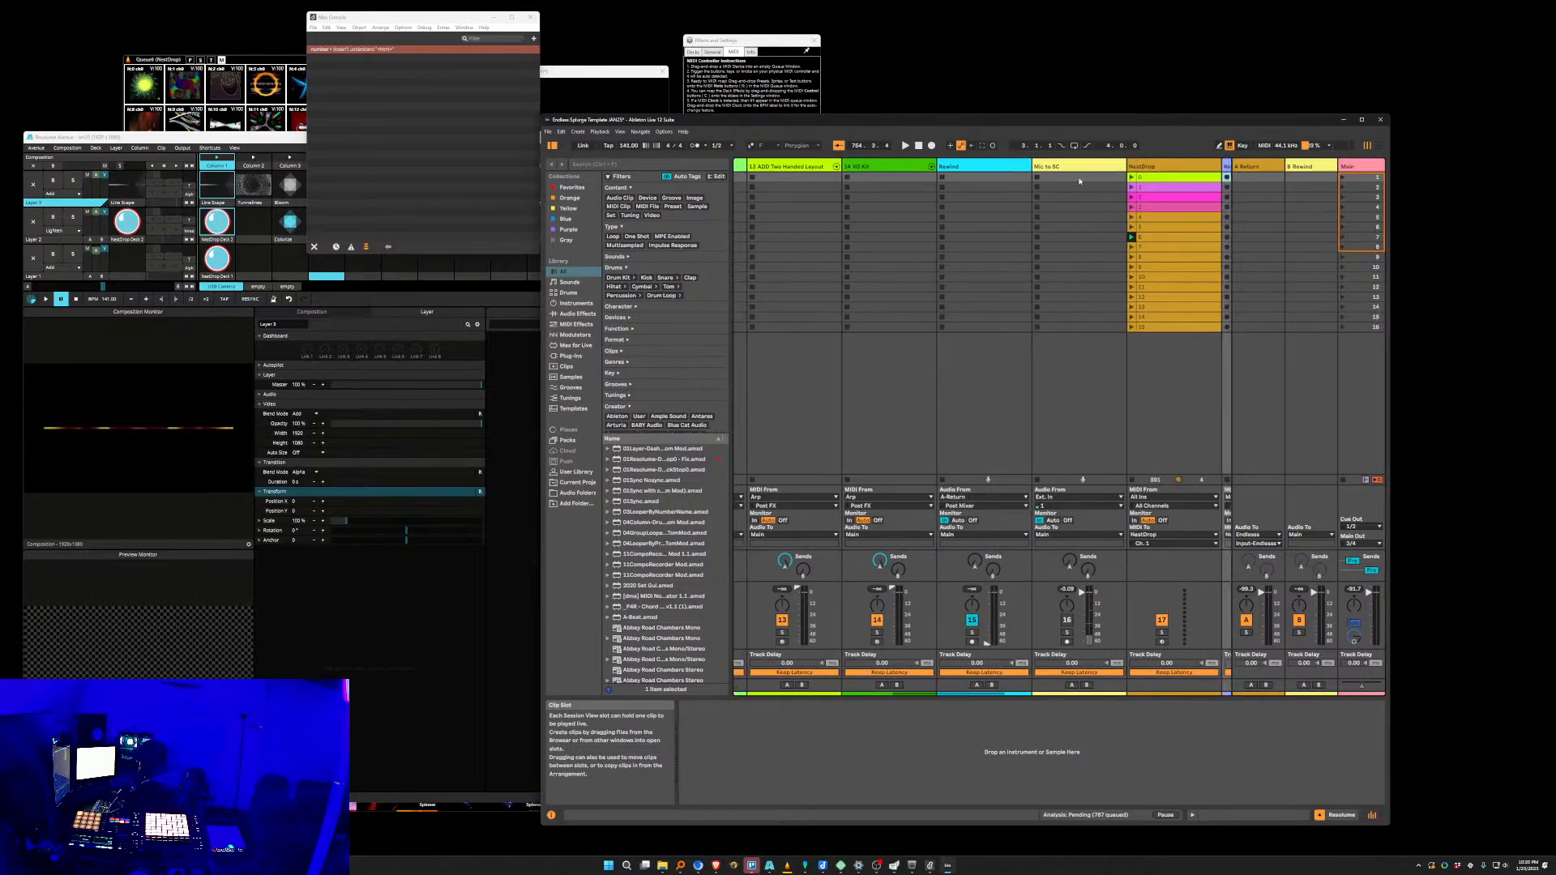
scroll(786, 237, right, 3)
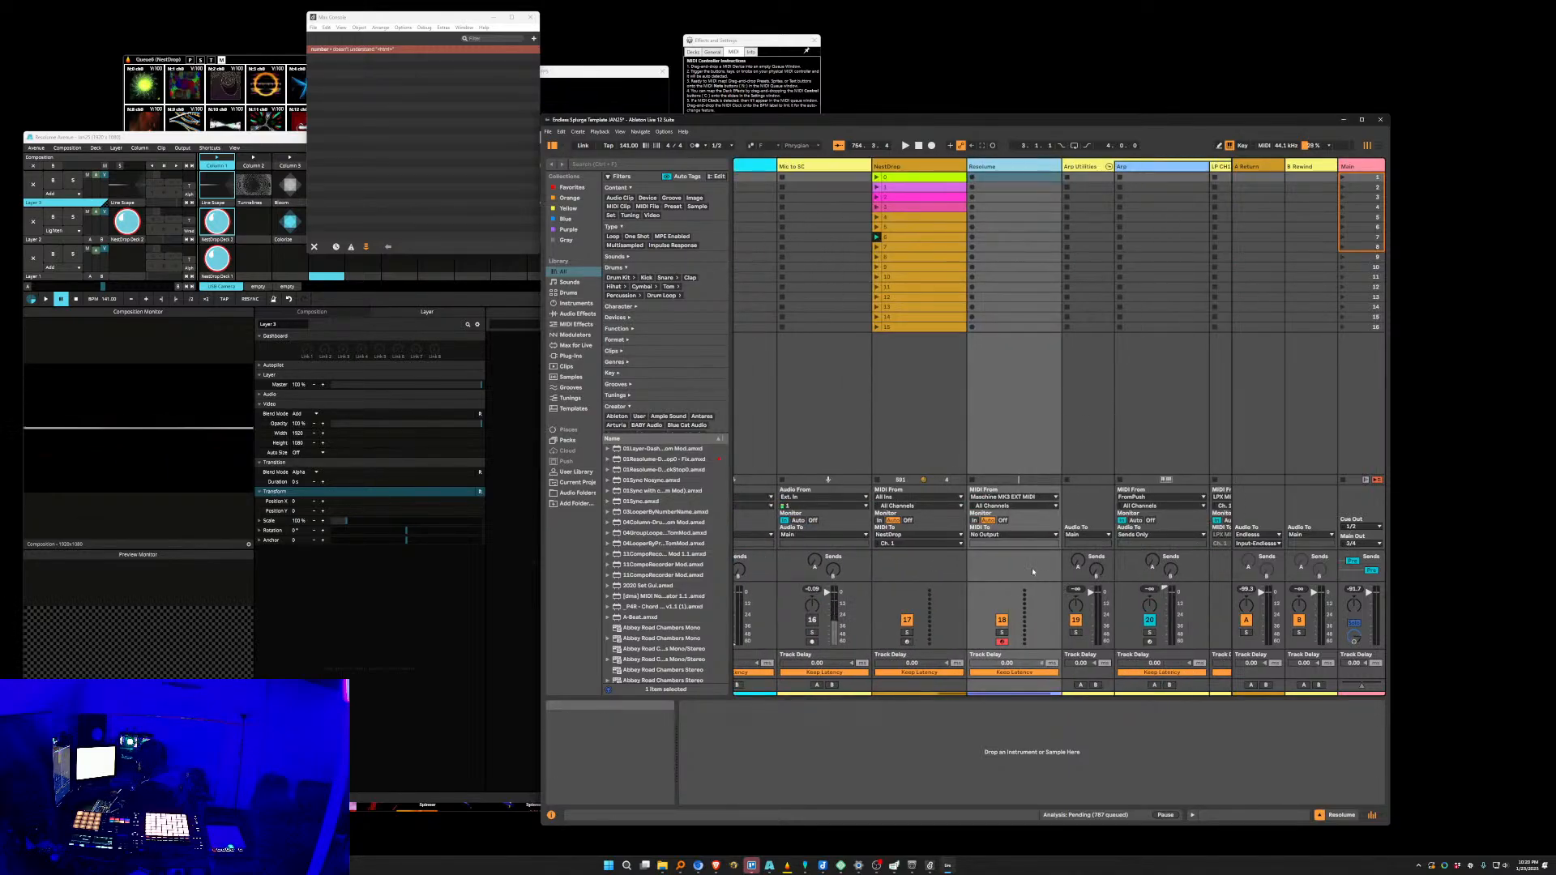
click(196, 144)
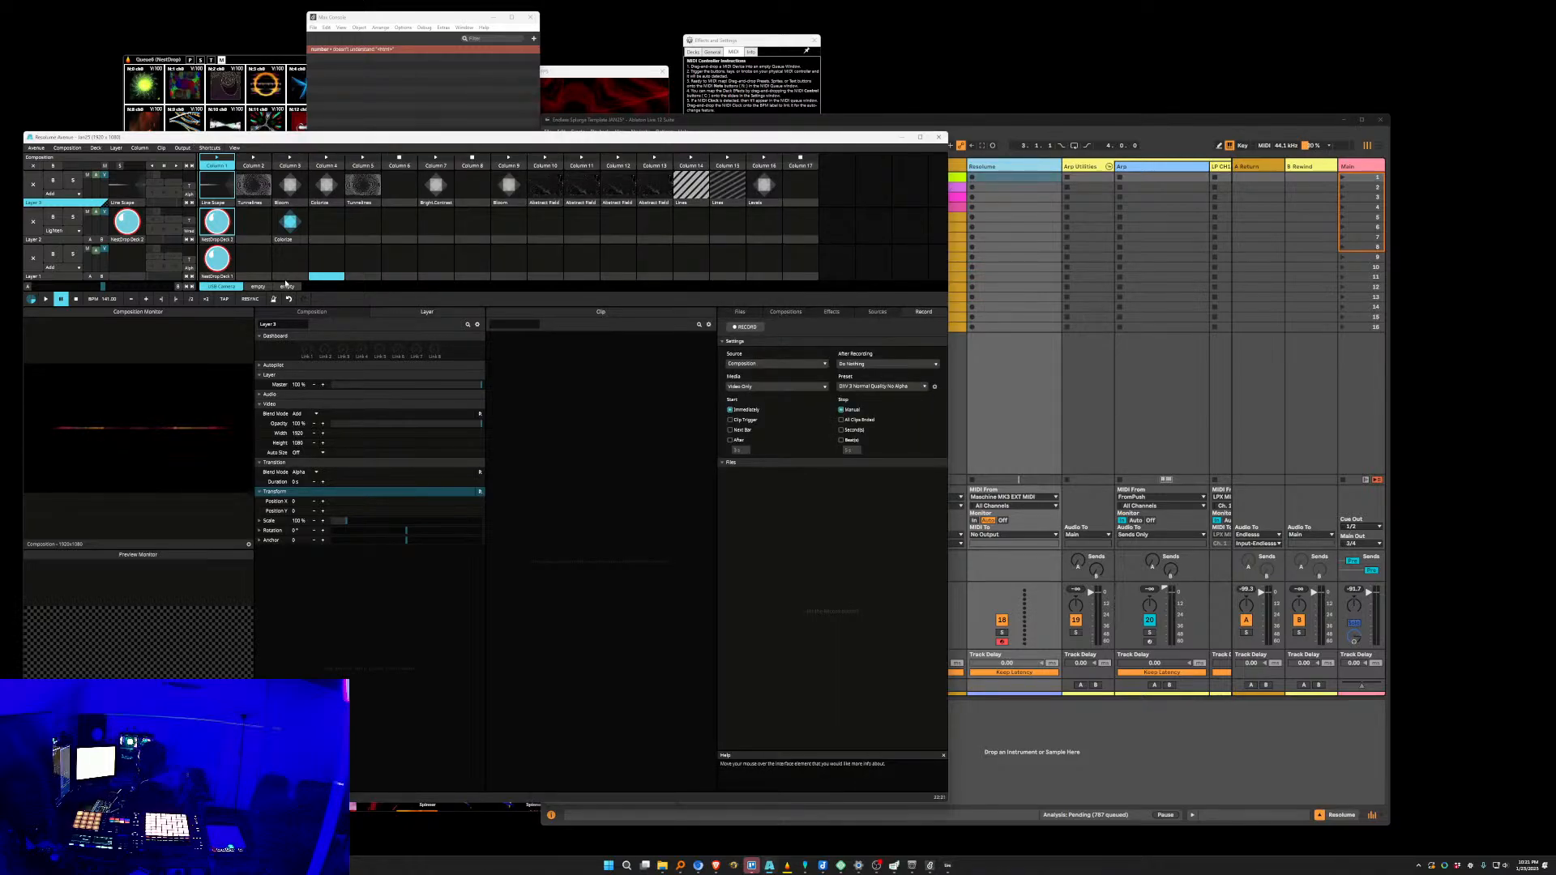
click(1109, 126)
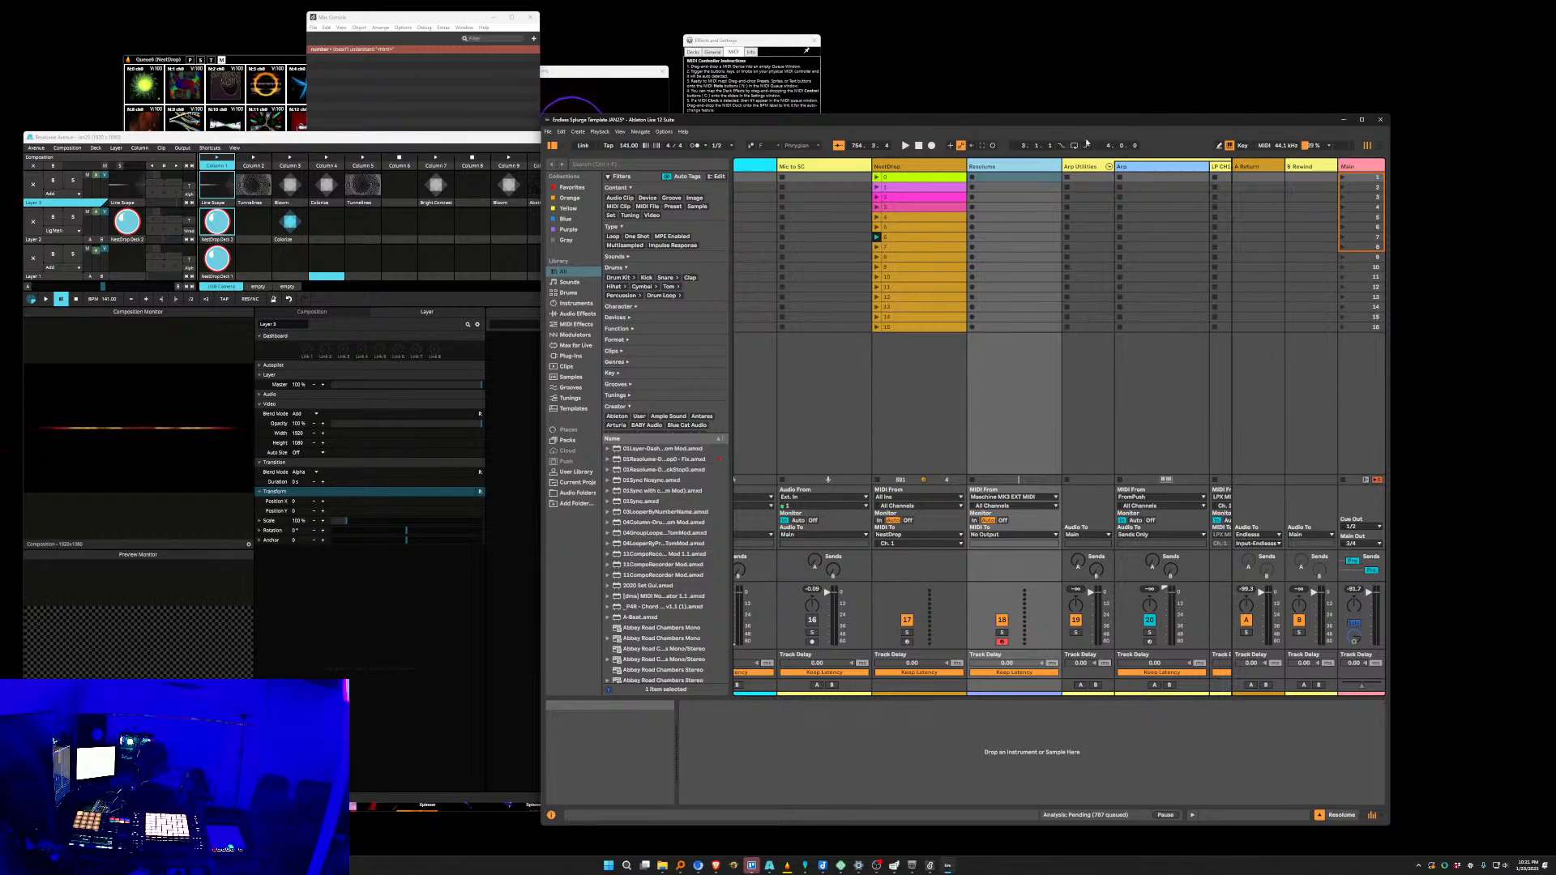
Trigger the Line Scope clip in Resolume Avenue, and launch the seventh clip on the NestDrop track in Ableton Live.
click(209, 189)
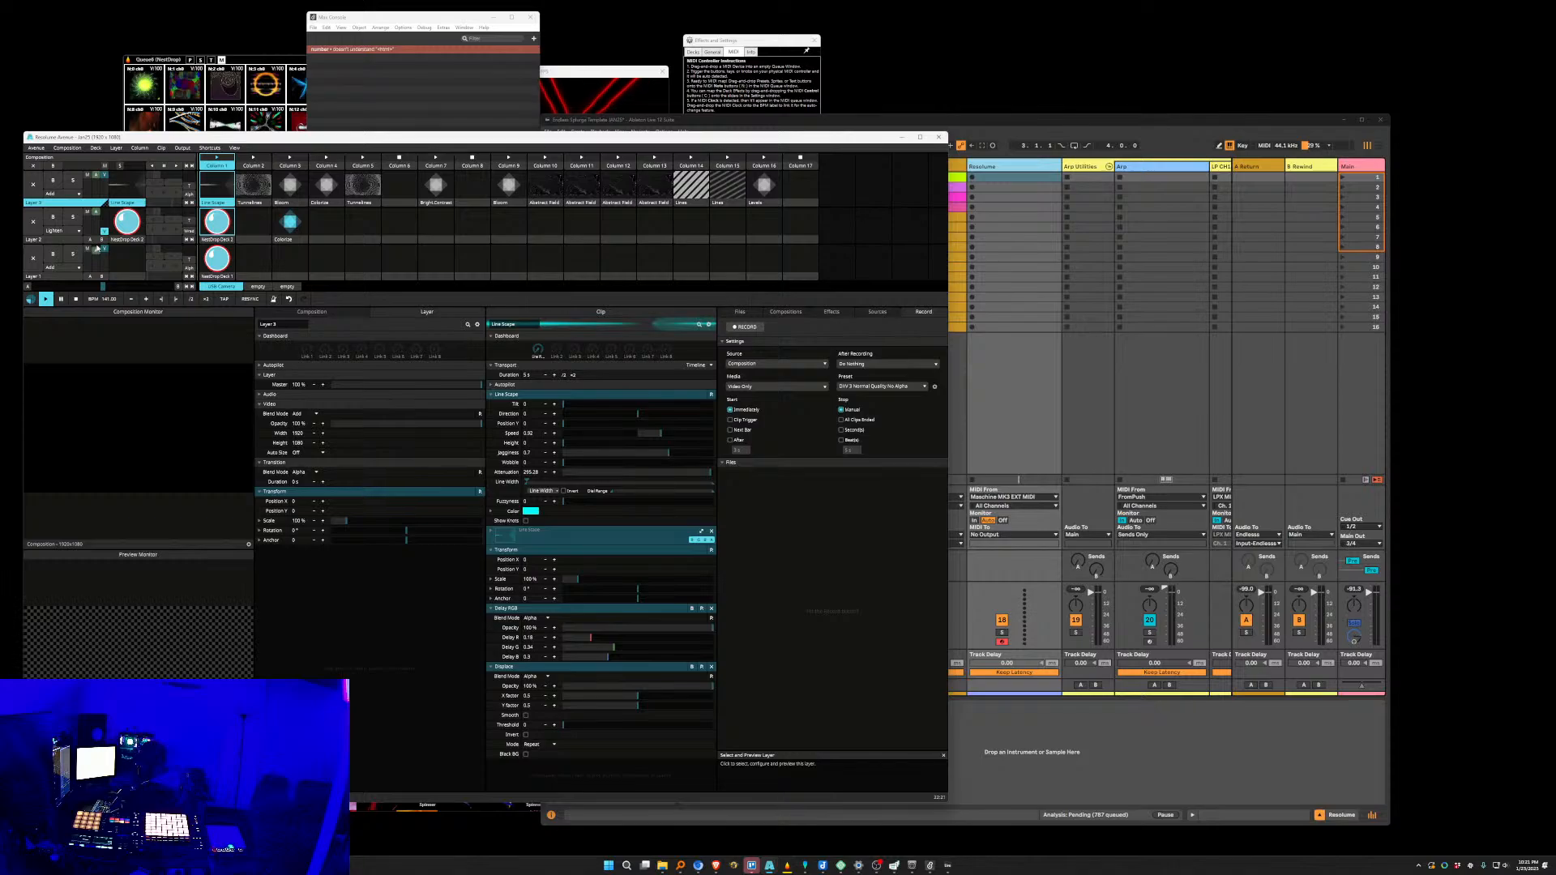
click(1024, 216)
click(877, 237)
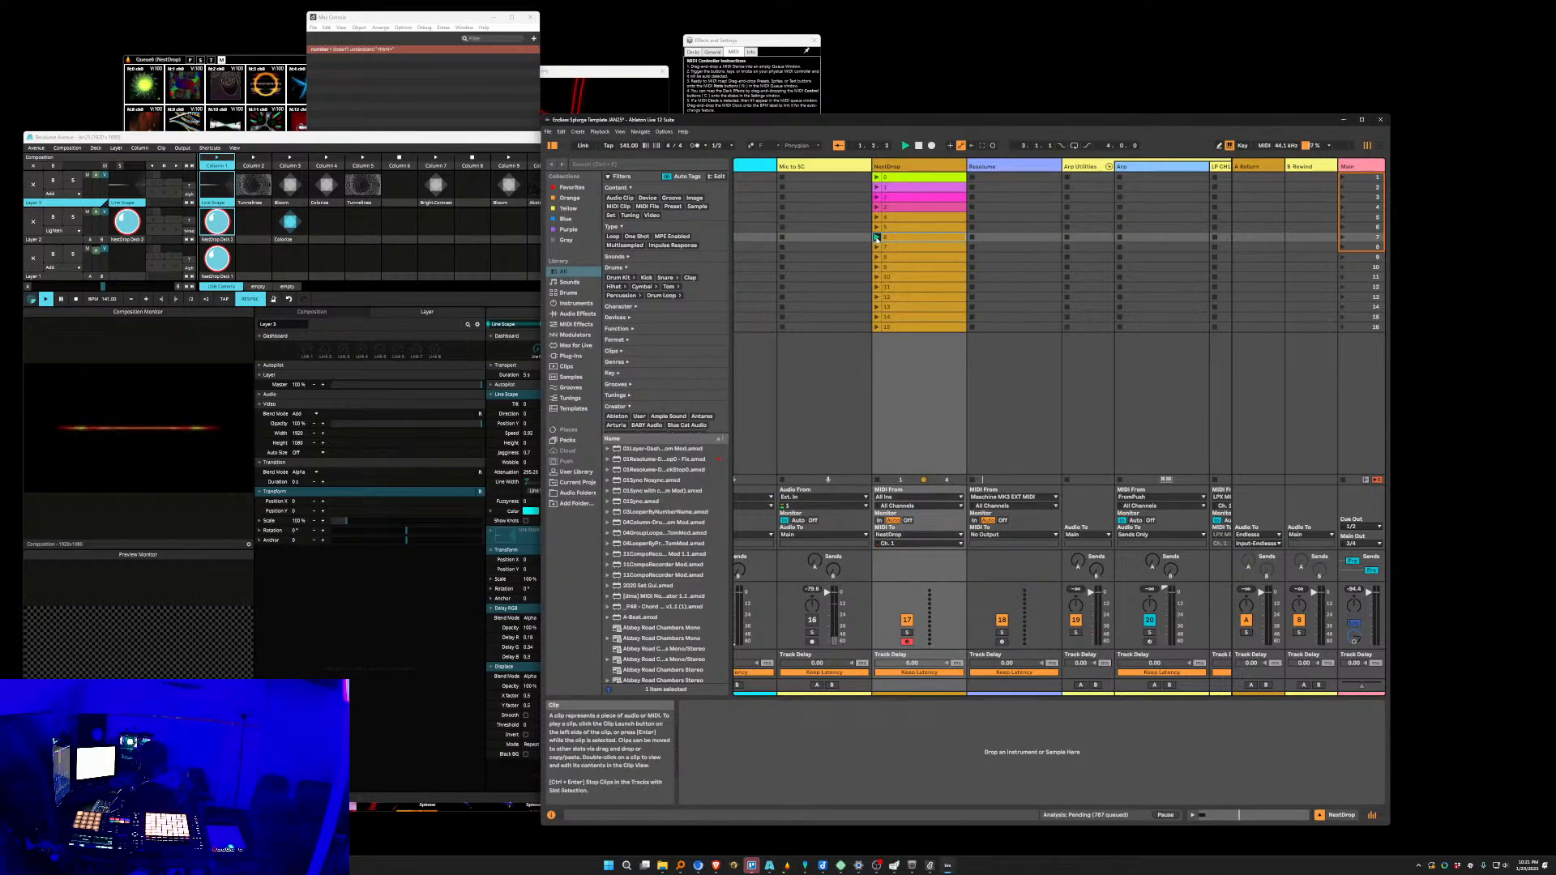
In Resolume Avenue, trigger the NestDrop Deck 1 clip on Layer 1 and select the NestDrop Deck 2 clip, returning to Ableton Live.
click(254, 258)
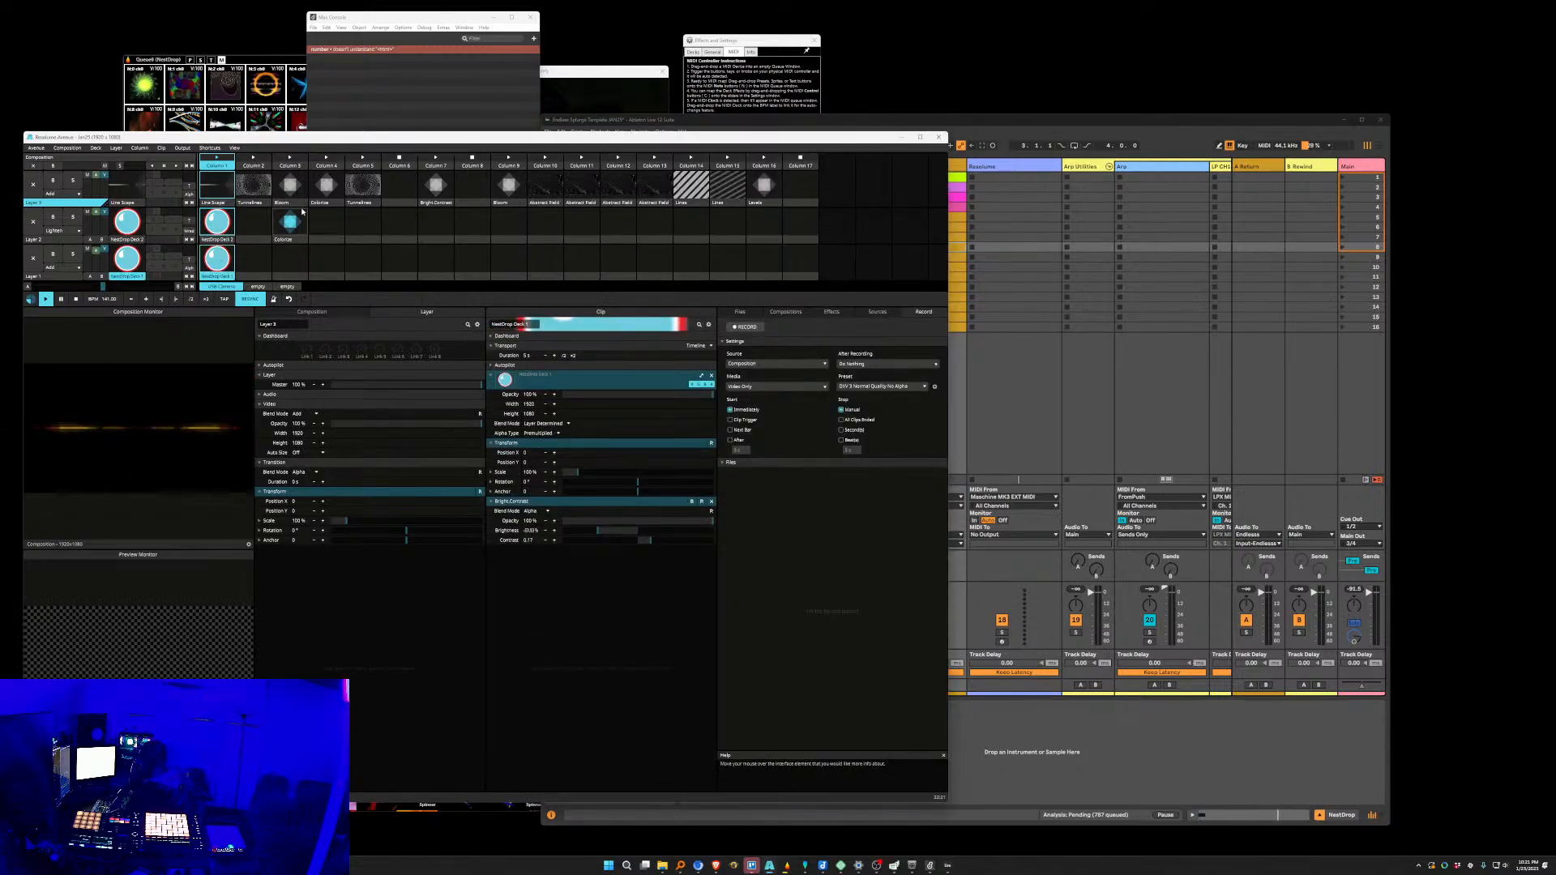
click(210, 240)
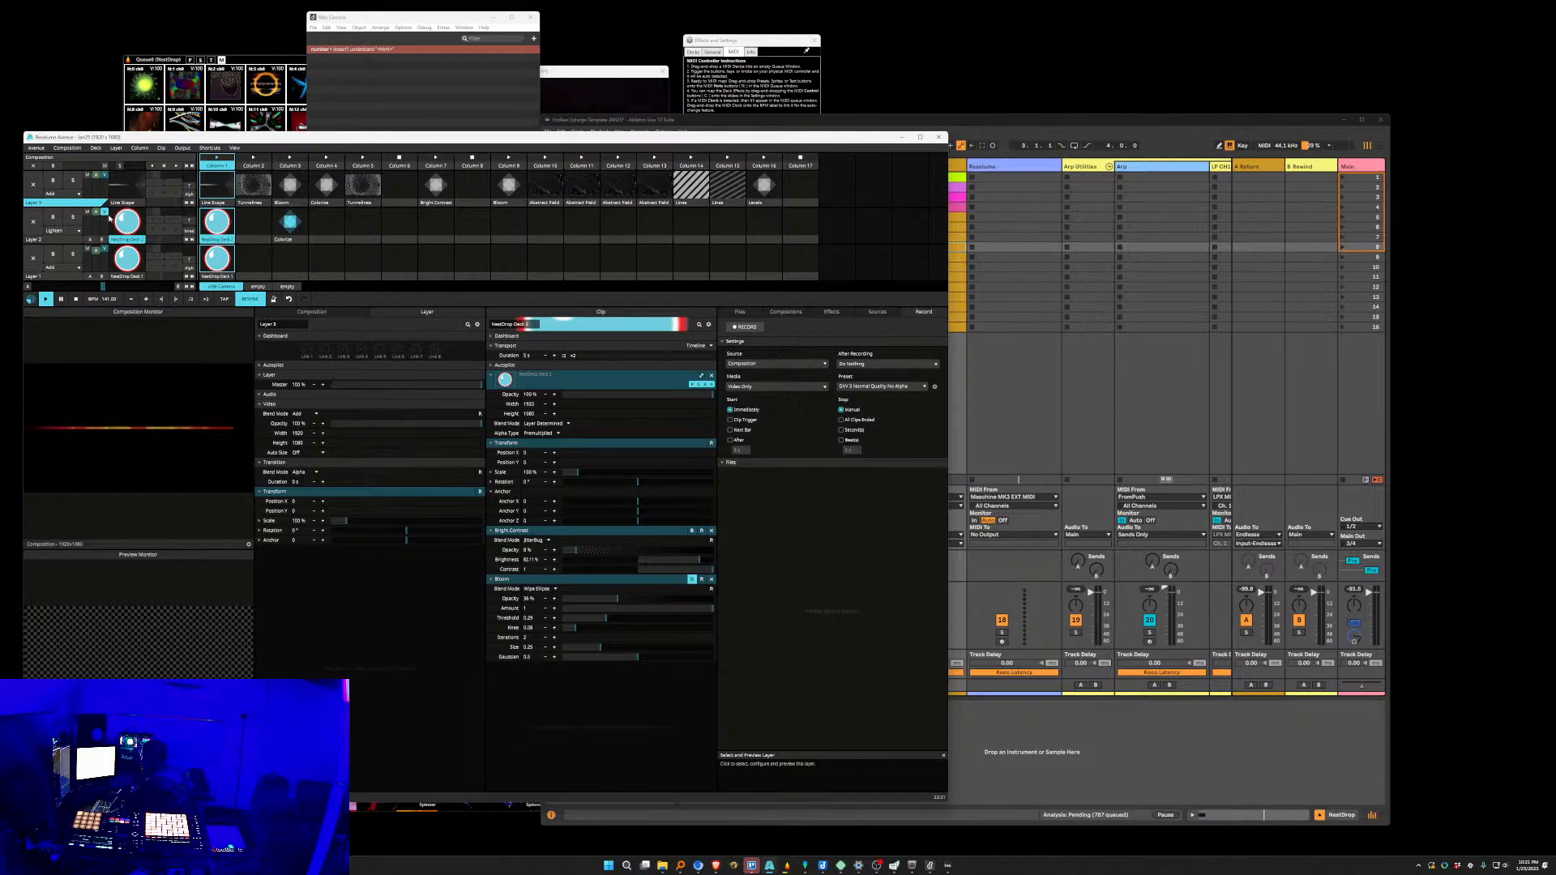
click(1052, 120)
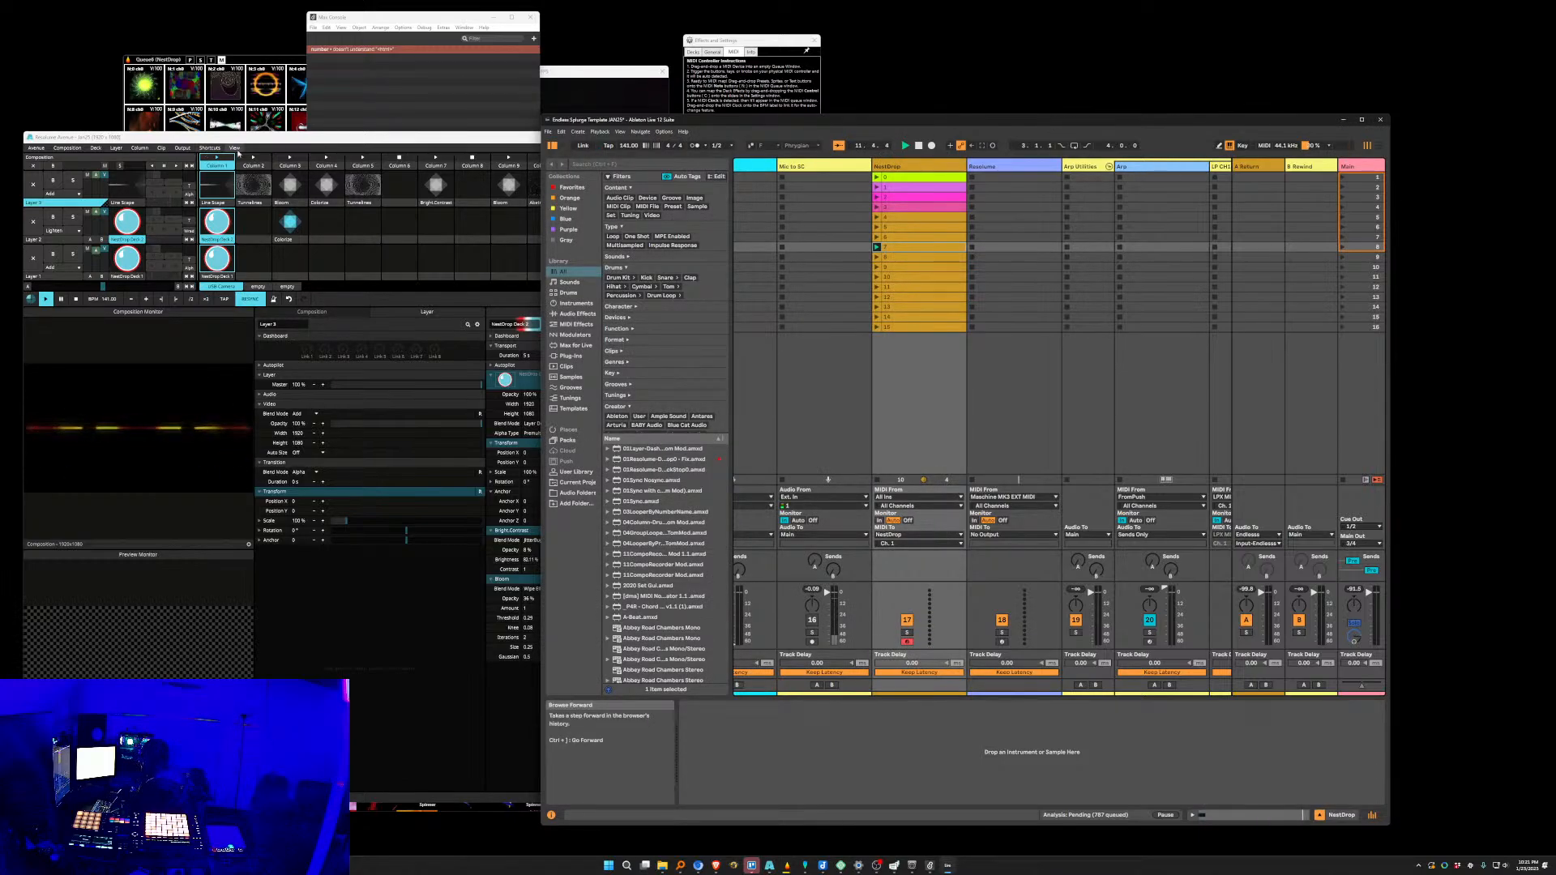
Examine the MIDI device list in Resolume Avenue's preferences for the loopMIDI port, looking through the General, Audio and Video pages first.
click(67, 148)
click(69, 304)
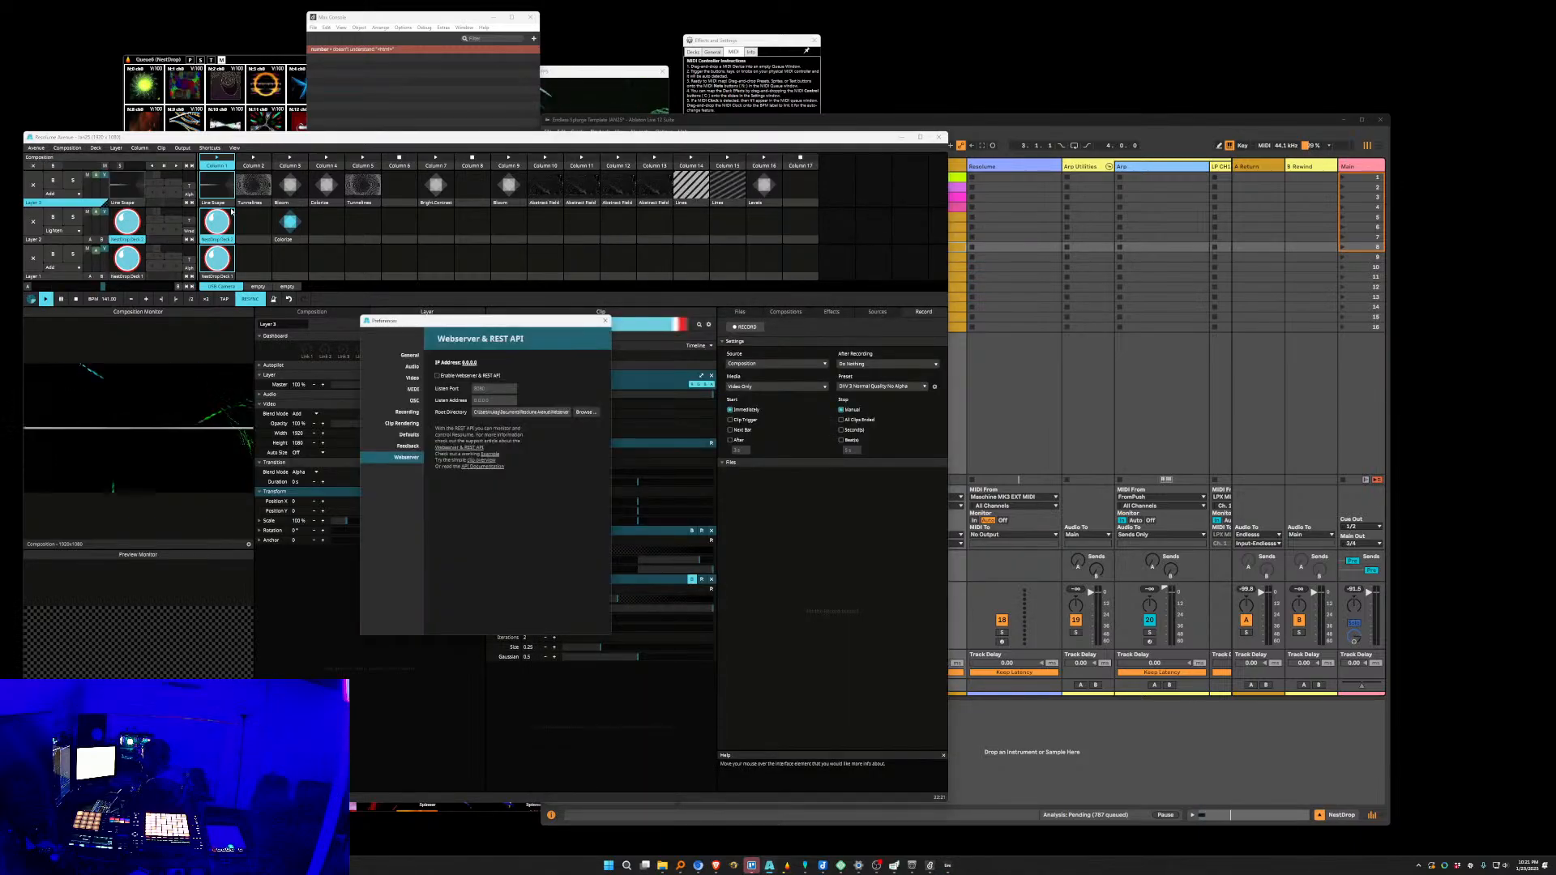
click(409, 356)
click(409, 369)
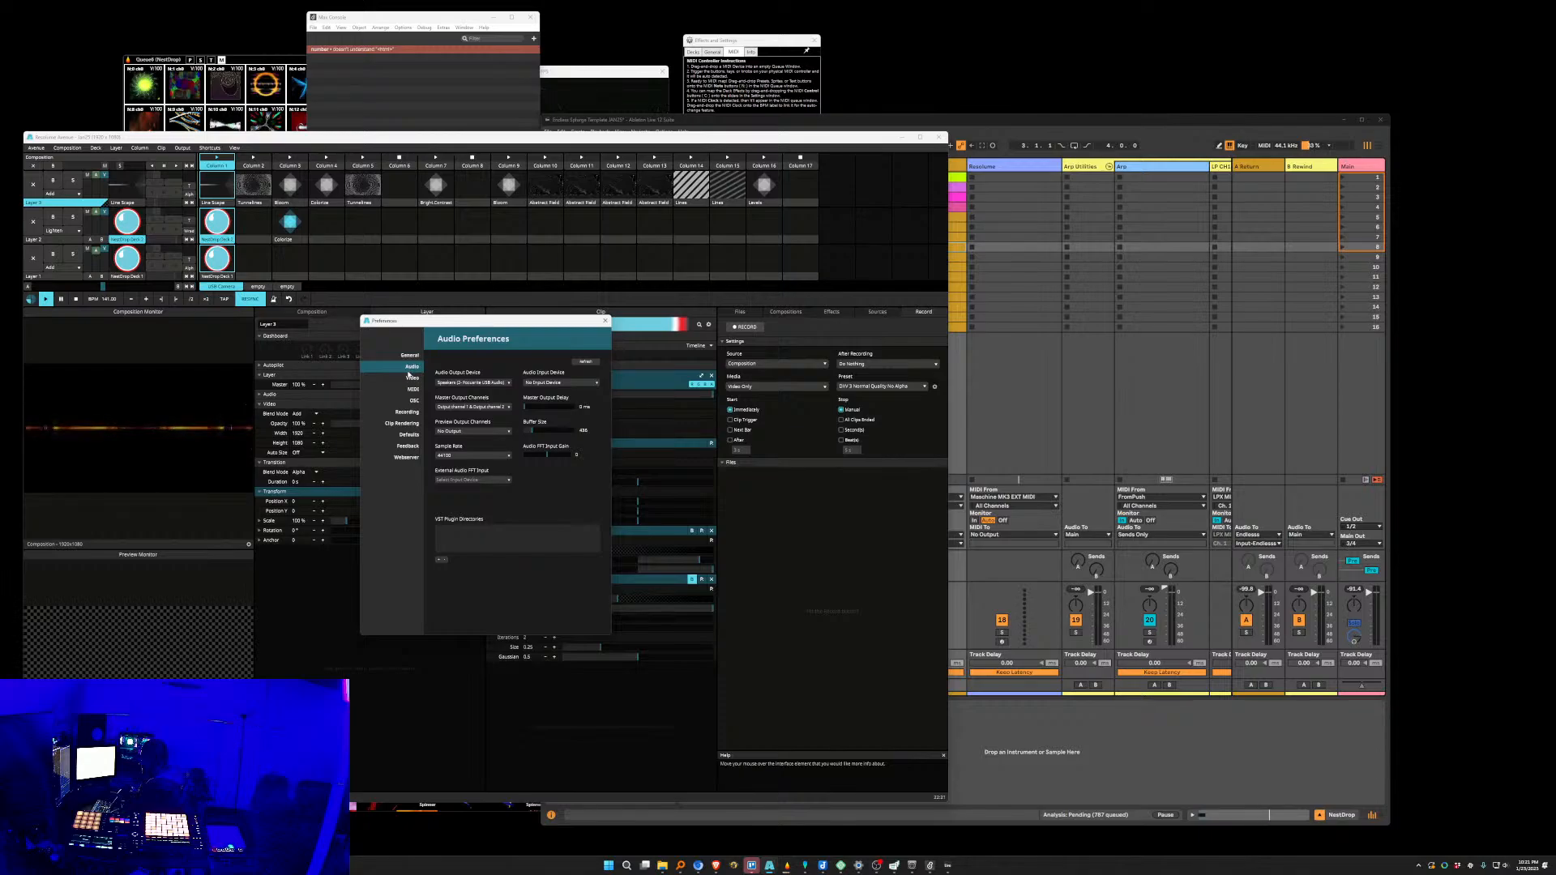
click(413, 379)
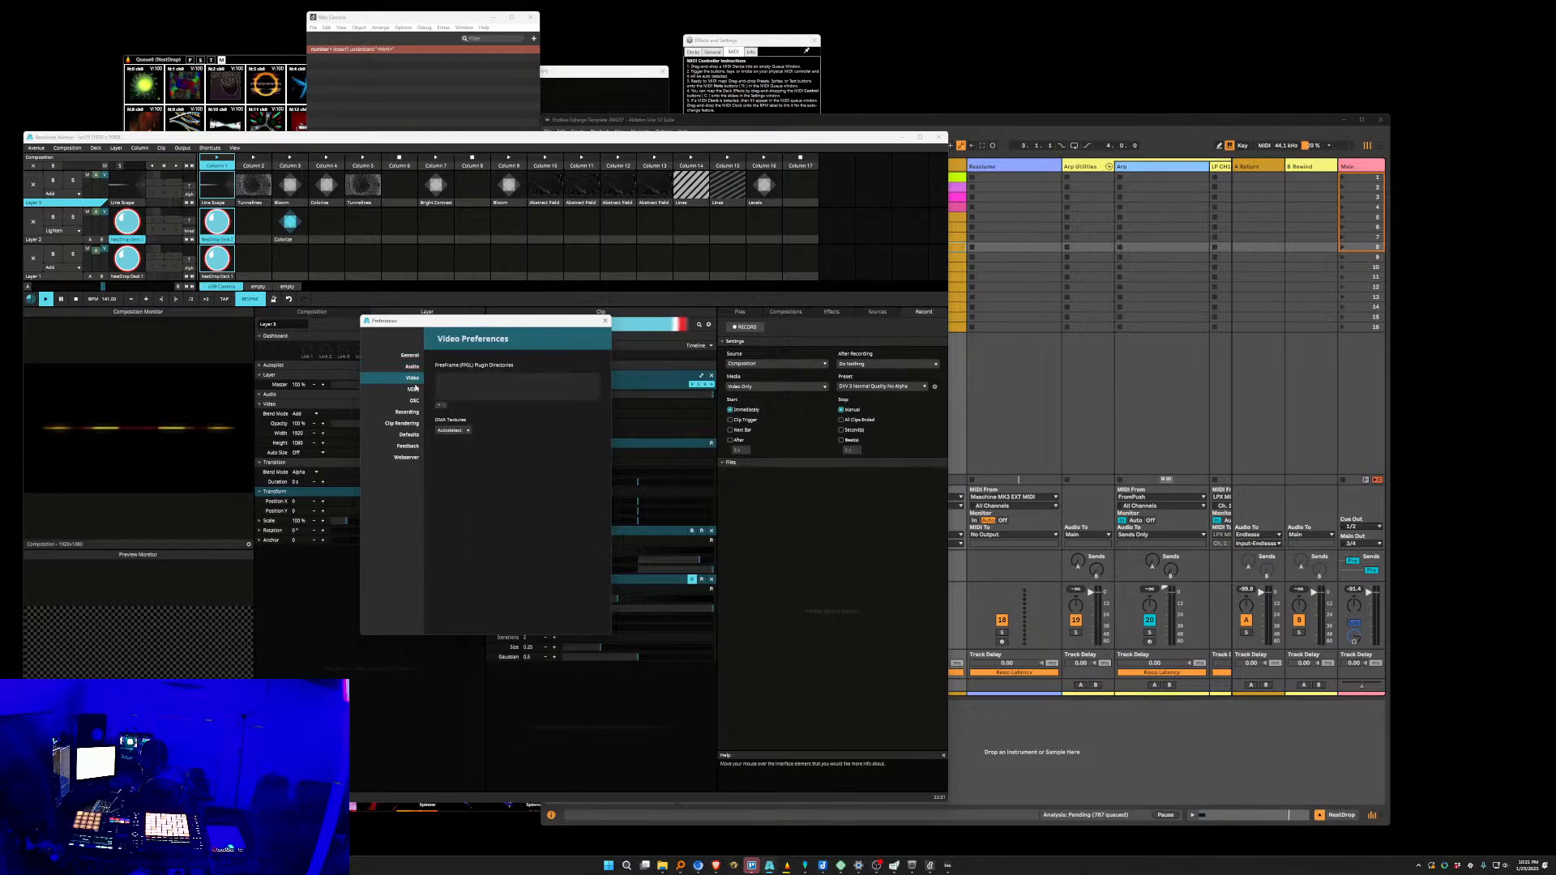
click(414, 389)
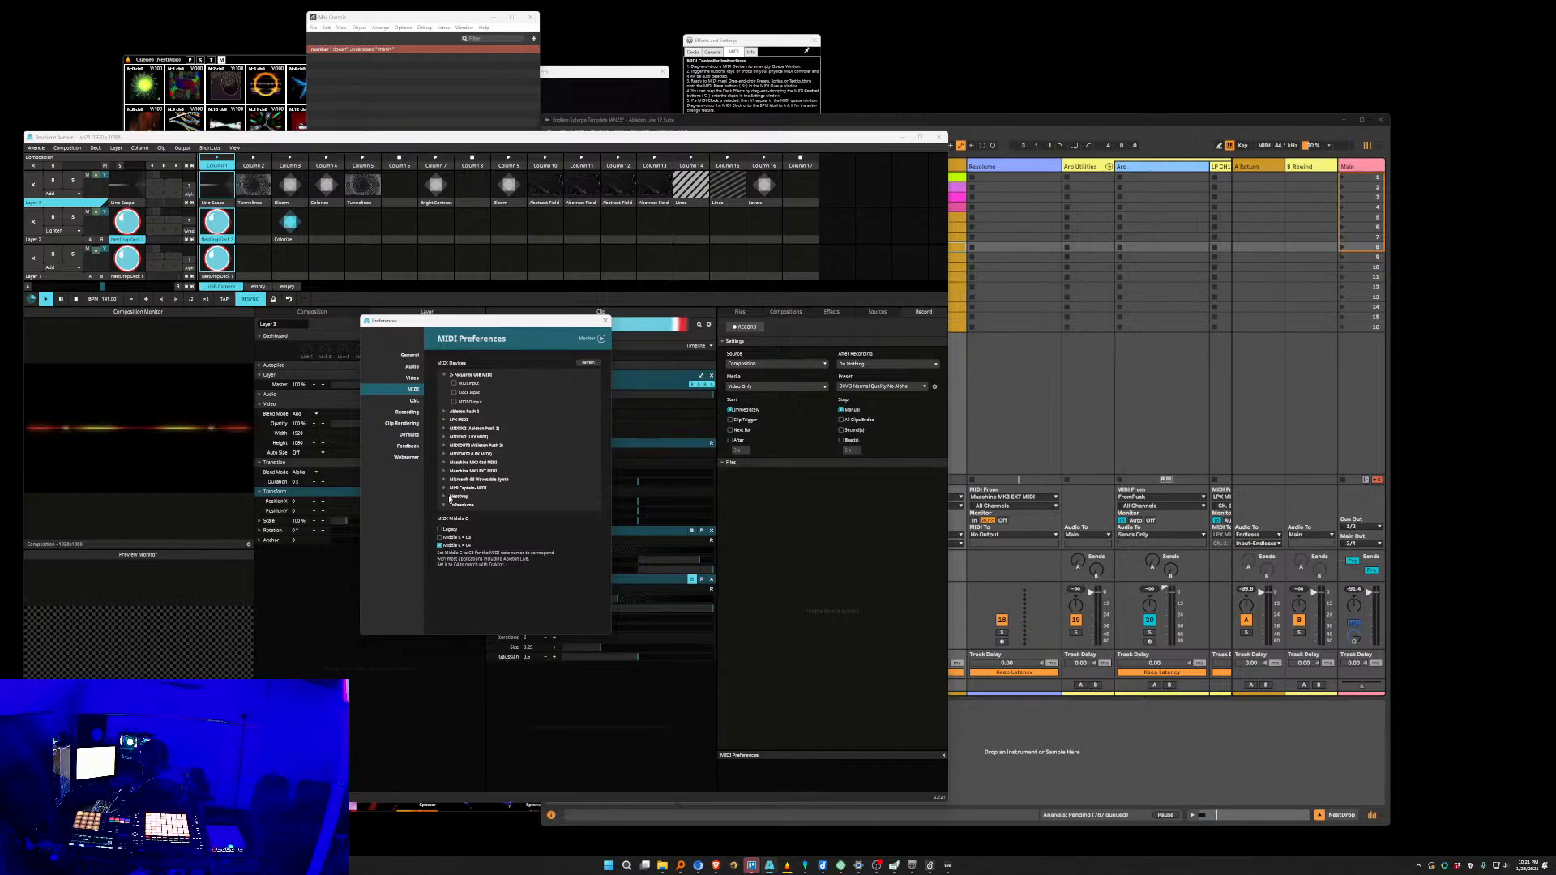
click(605, 321)
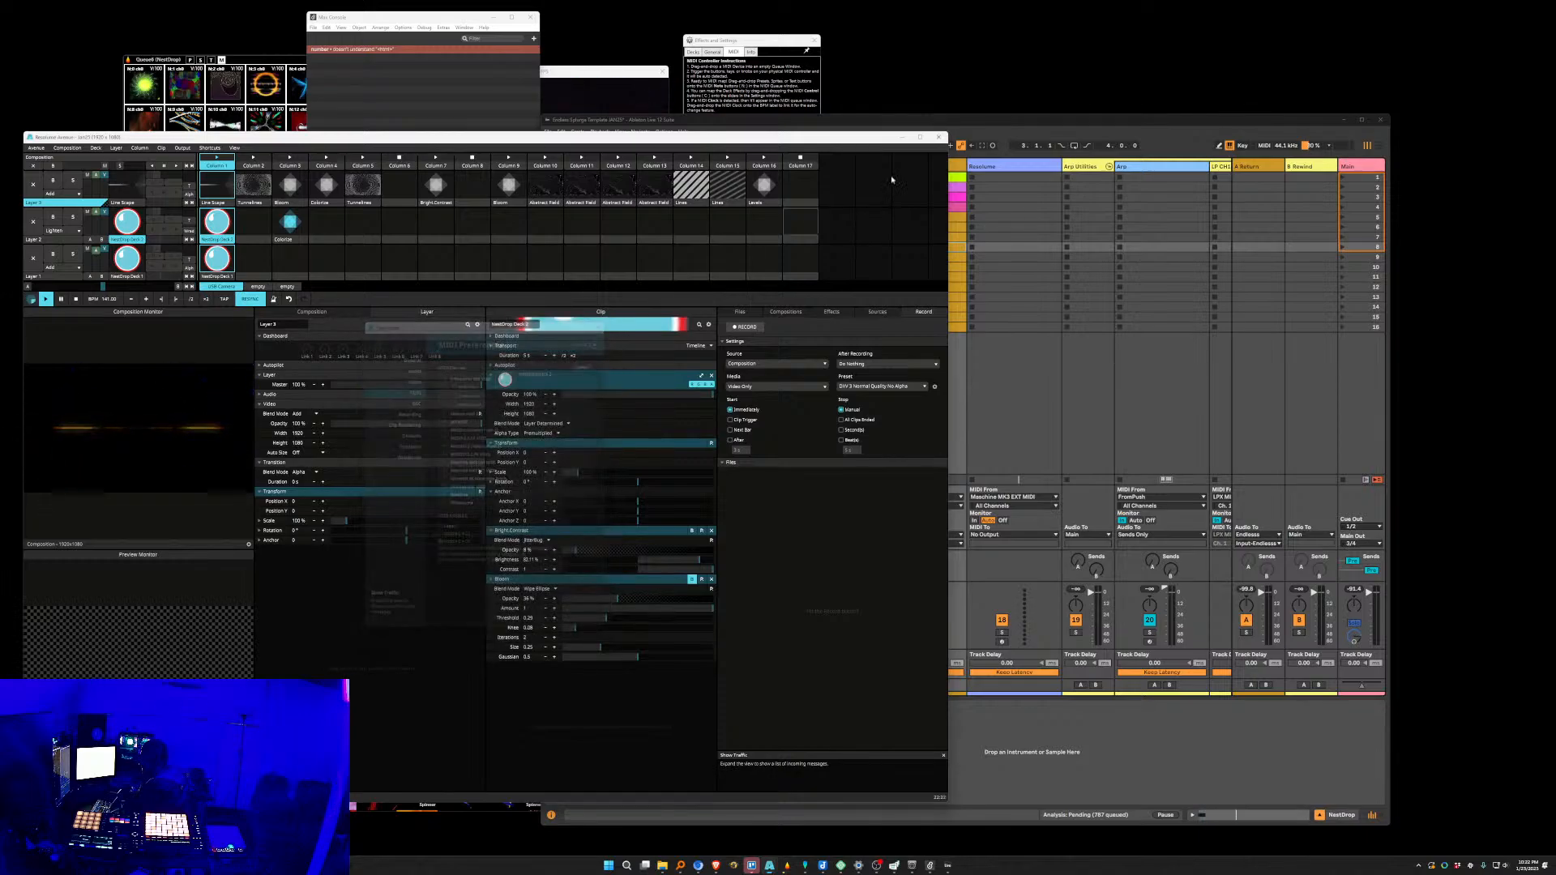
Save the Resolume composition and quit Resolume Avenue.
click(36, 148)
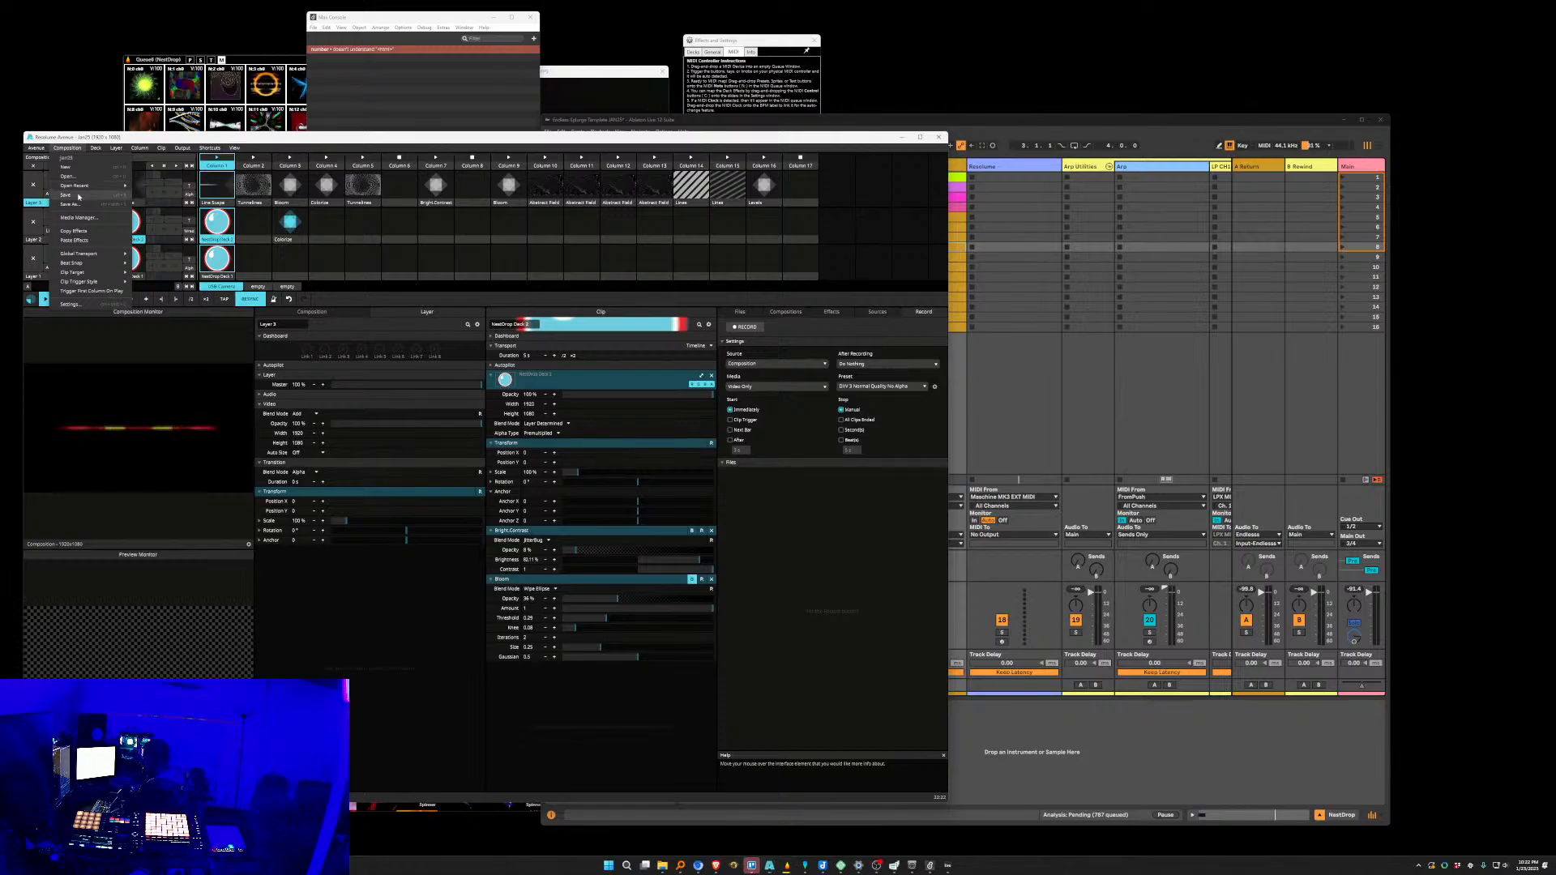
click(79, 195)
click(938, 137)
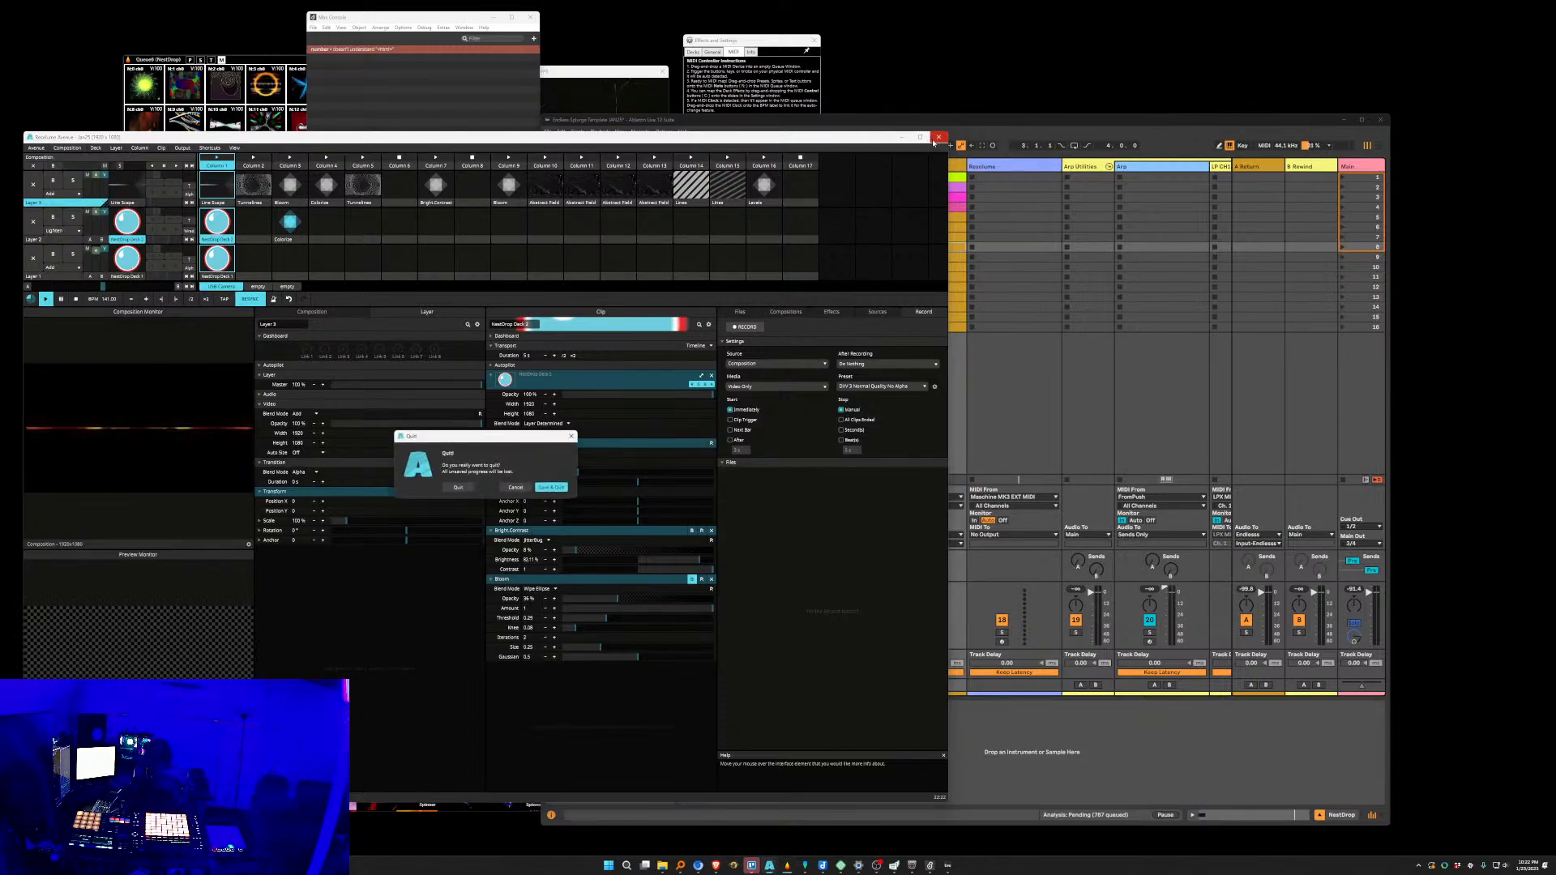
click(552, 488)
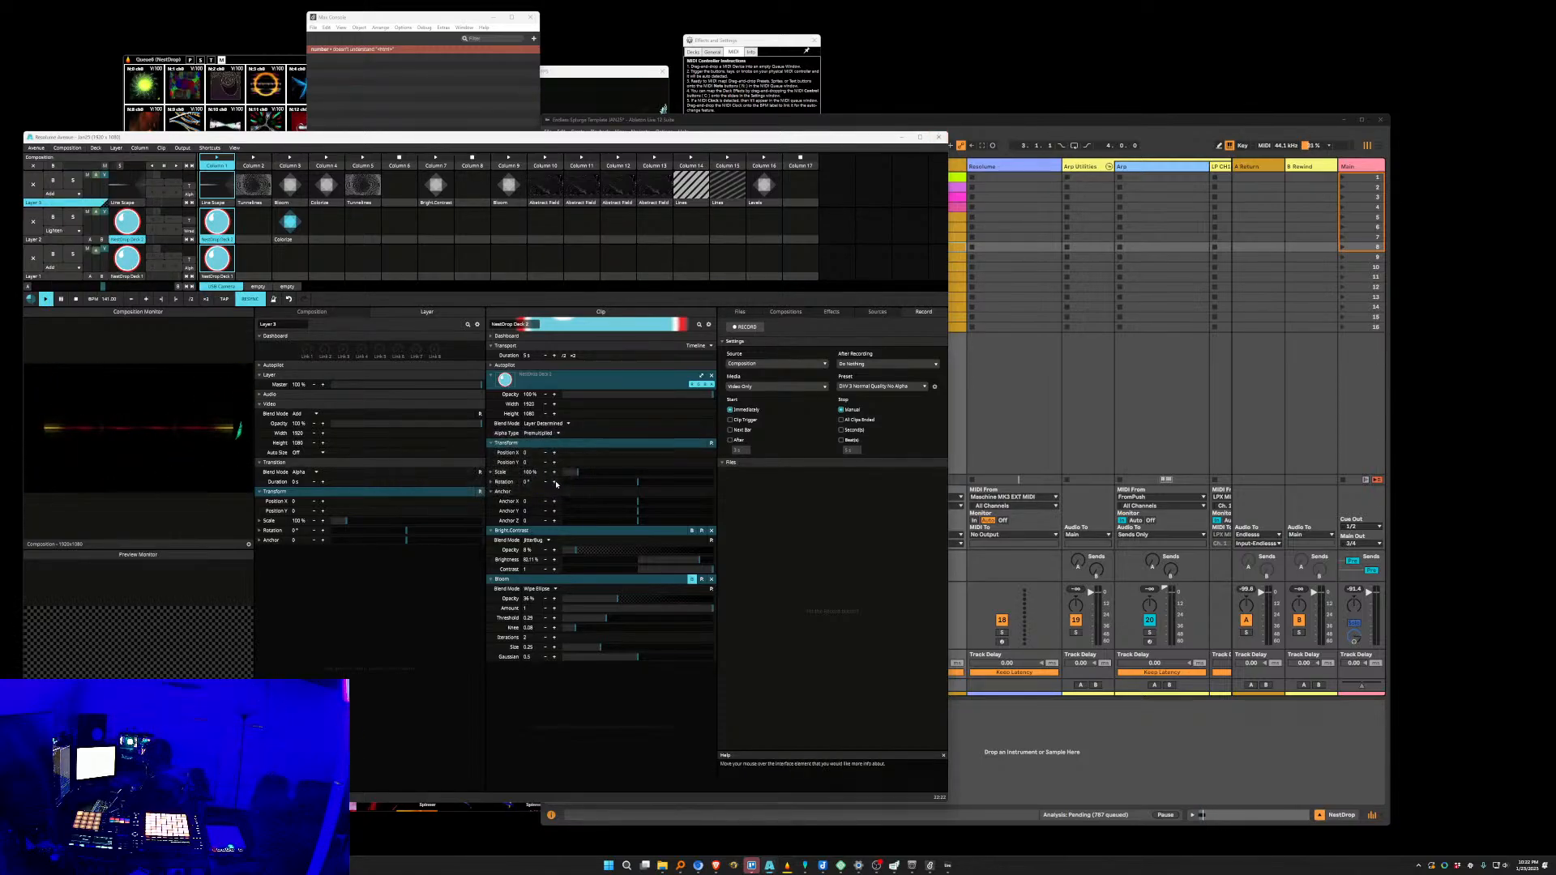
Relaunch Resolume Avenue and trigger Column 1 of the composition.
key(super)
text(res)
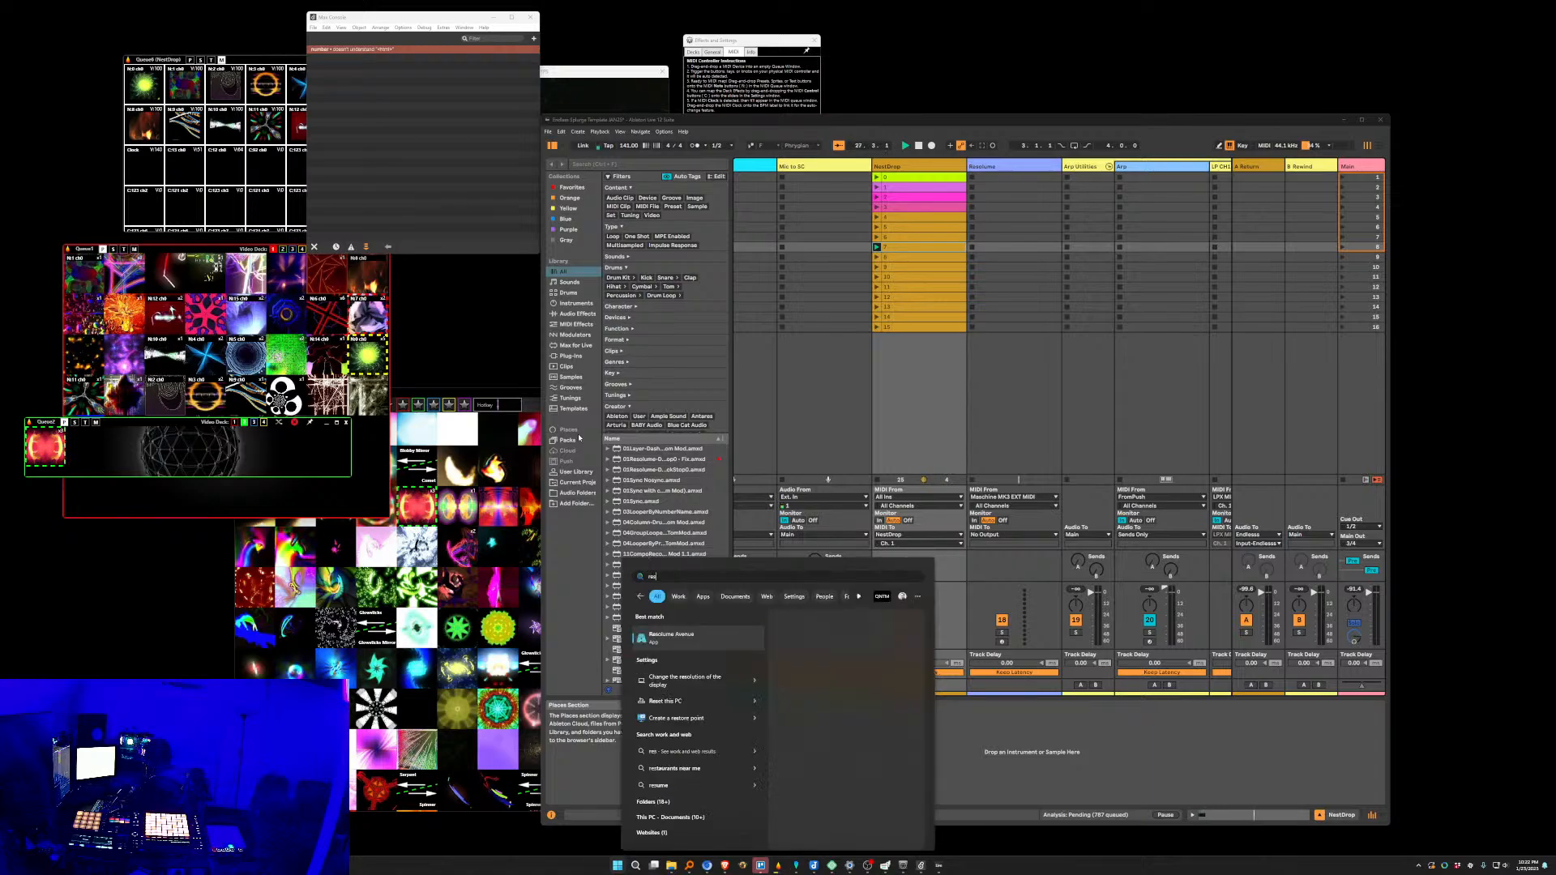
key(Return)
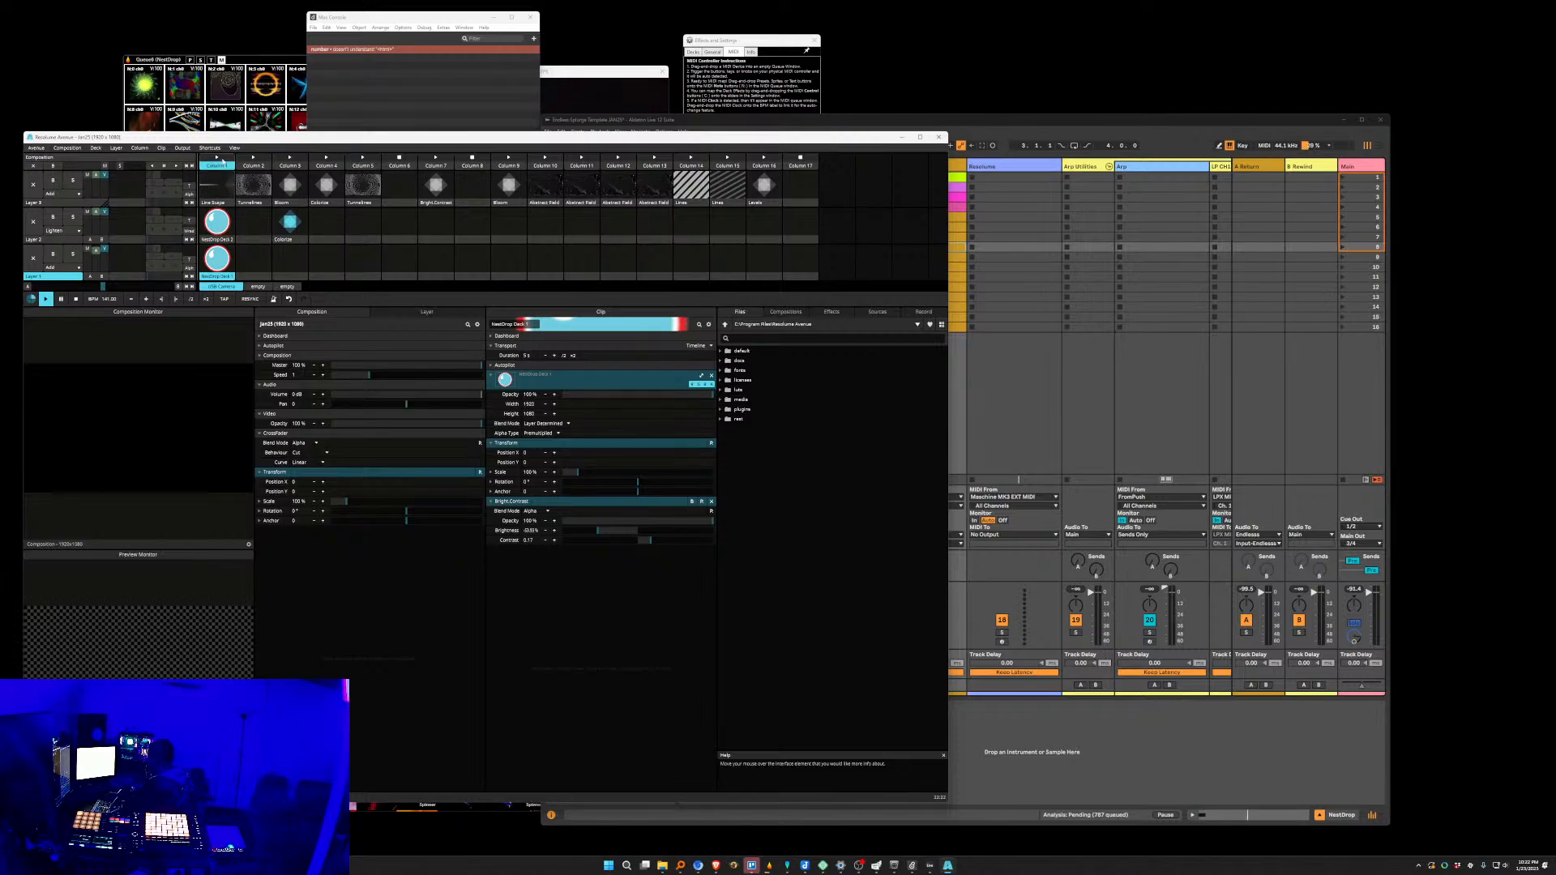
click(220, 159)
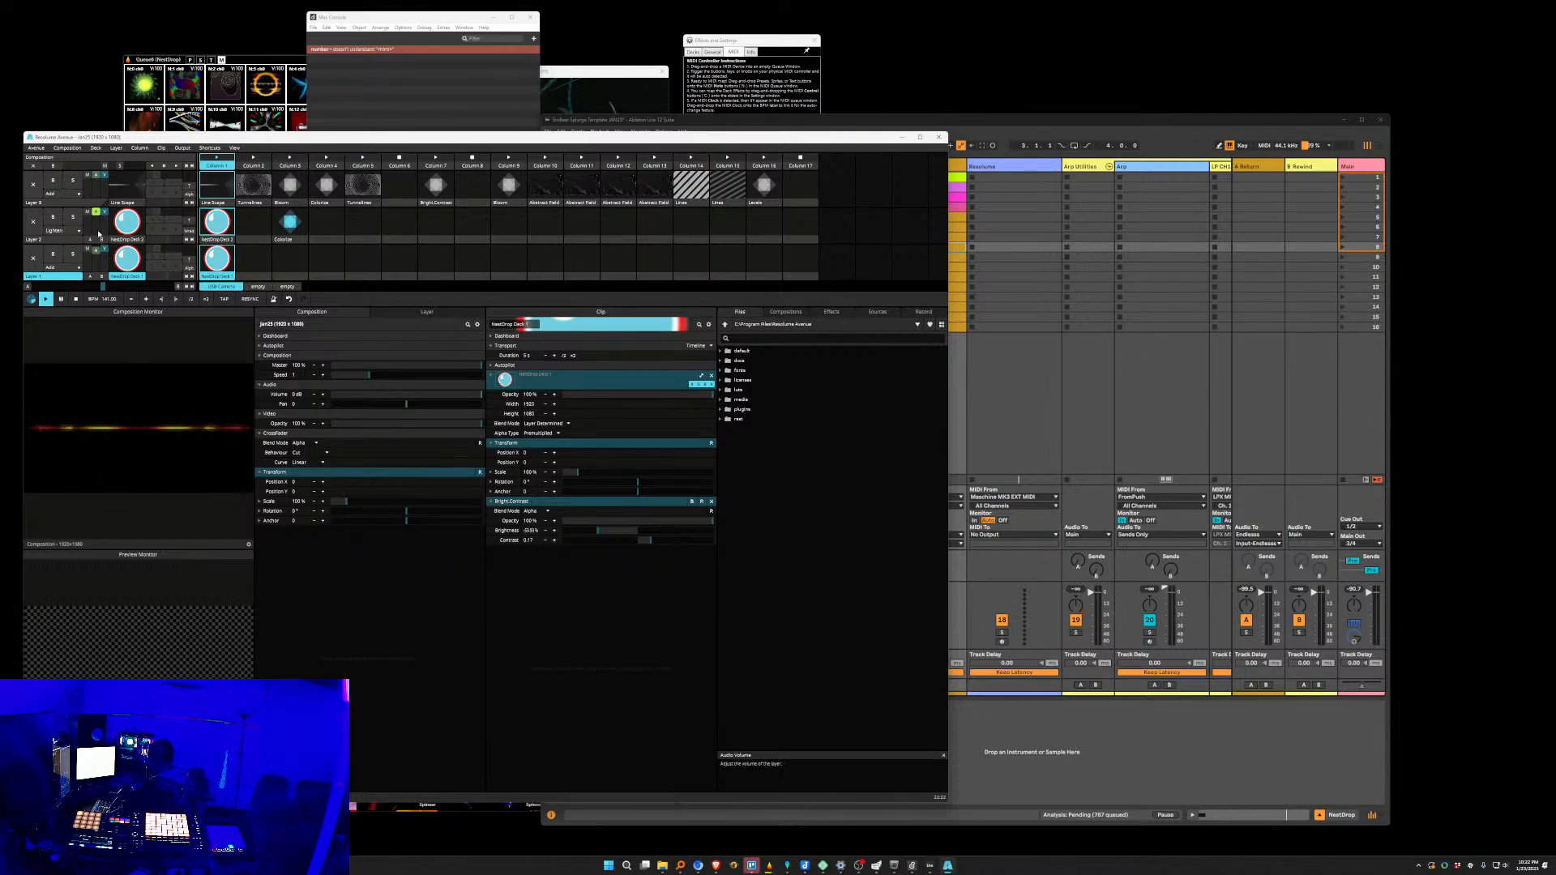
click(37, 148)
mouse_move(84, 150)
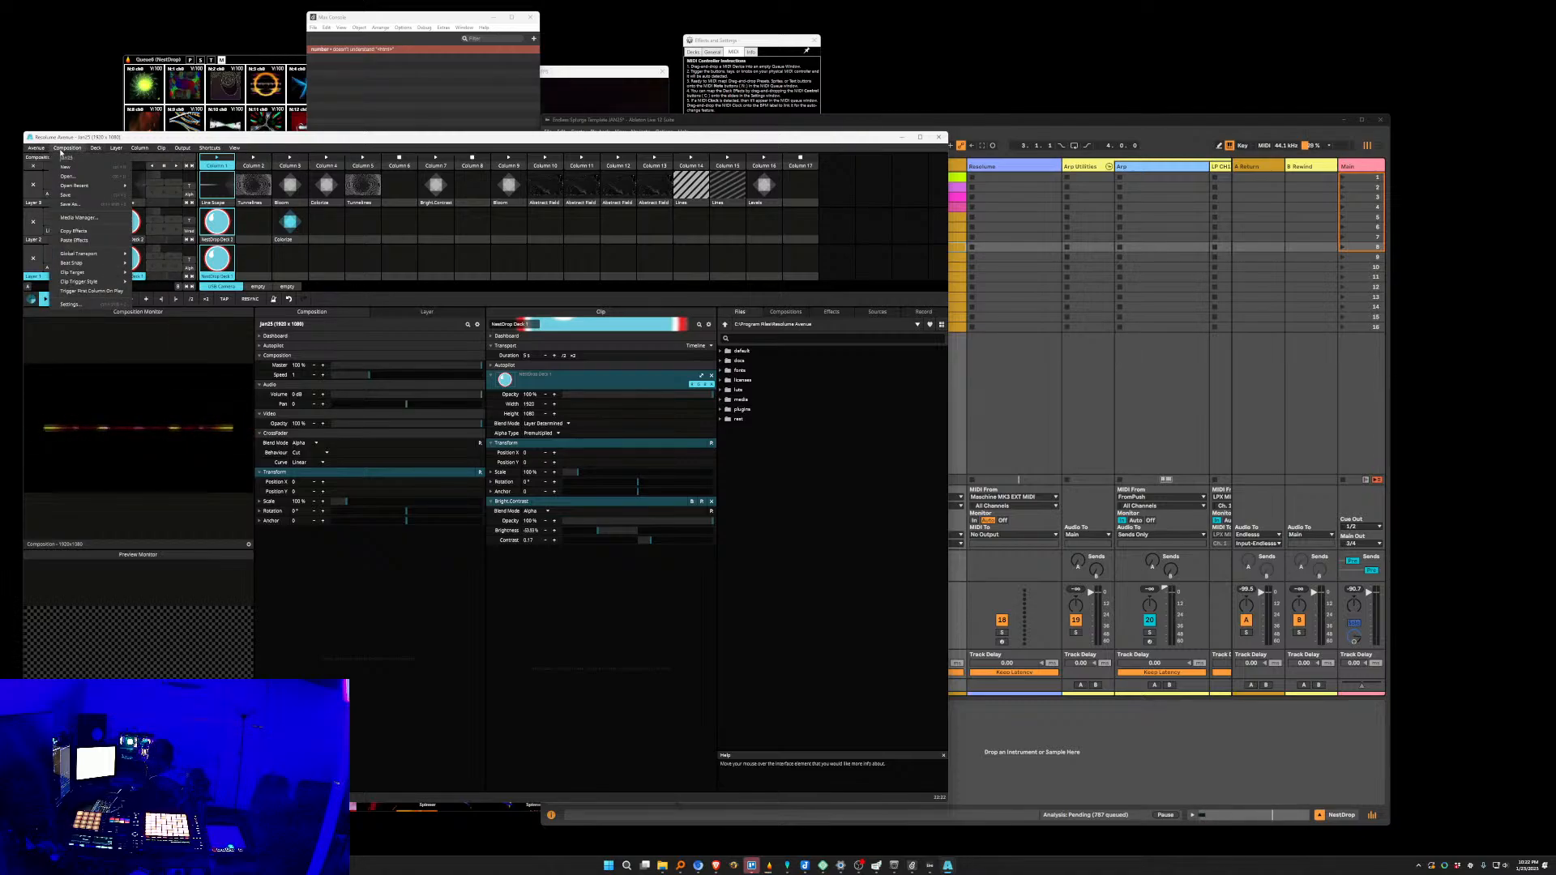
click(72, 304)
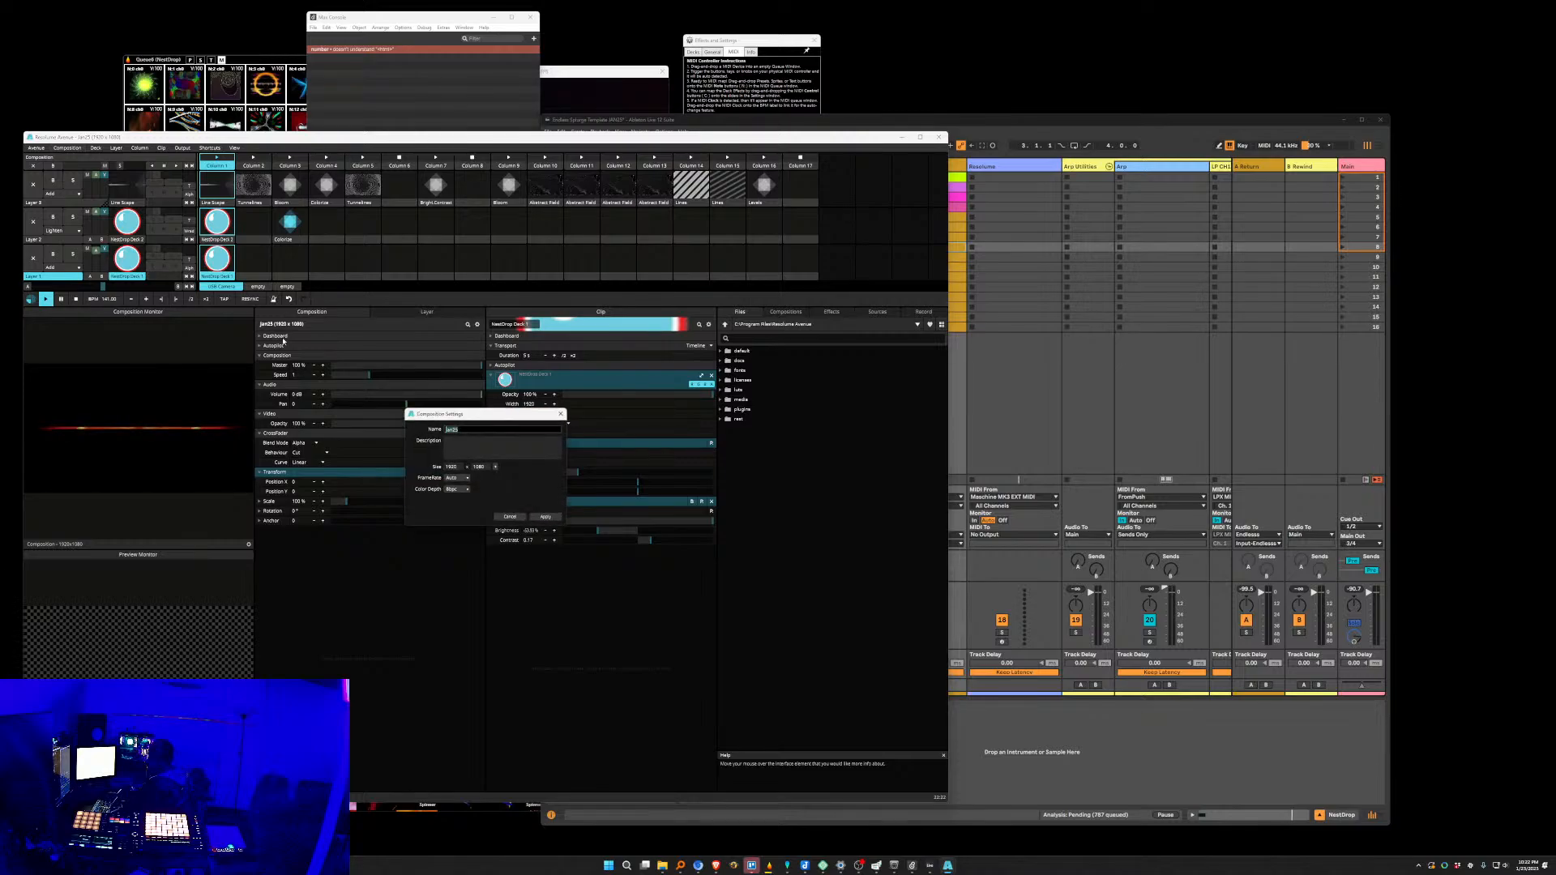
click(560, 414)
Enable MIDI Input for the Resolume port in the MIDI preferences.
click(35, 148)
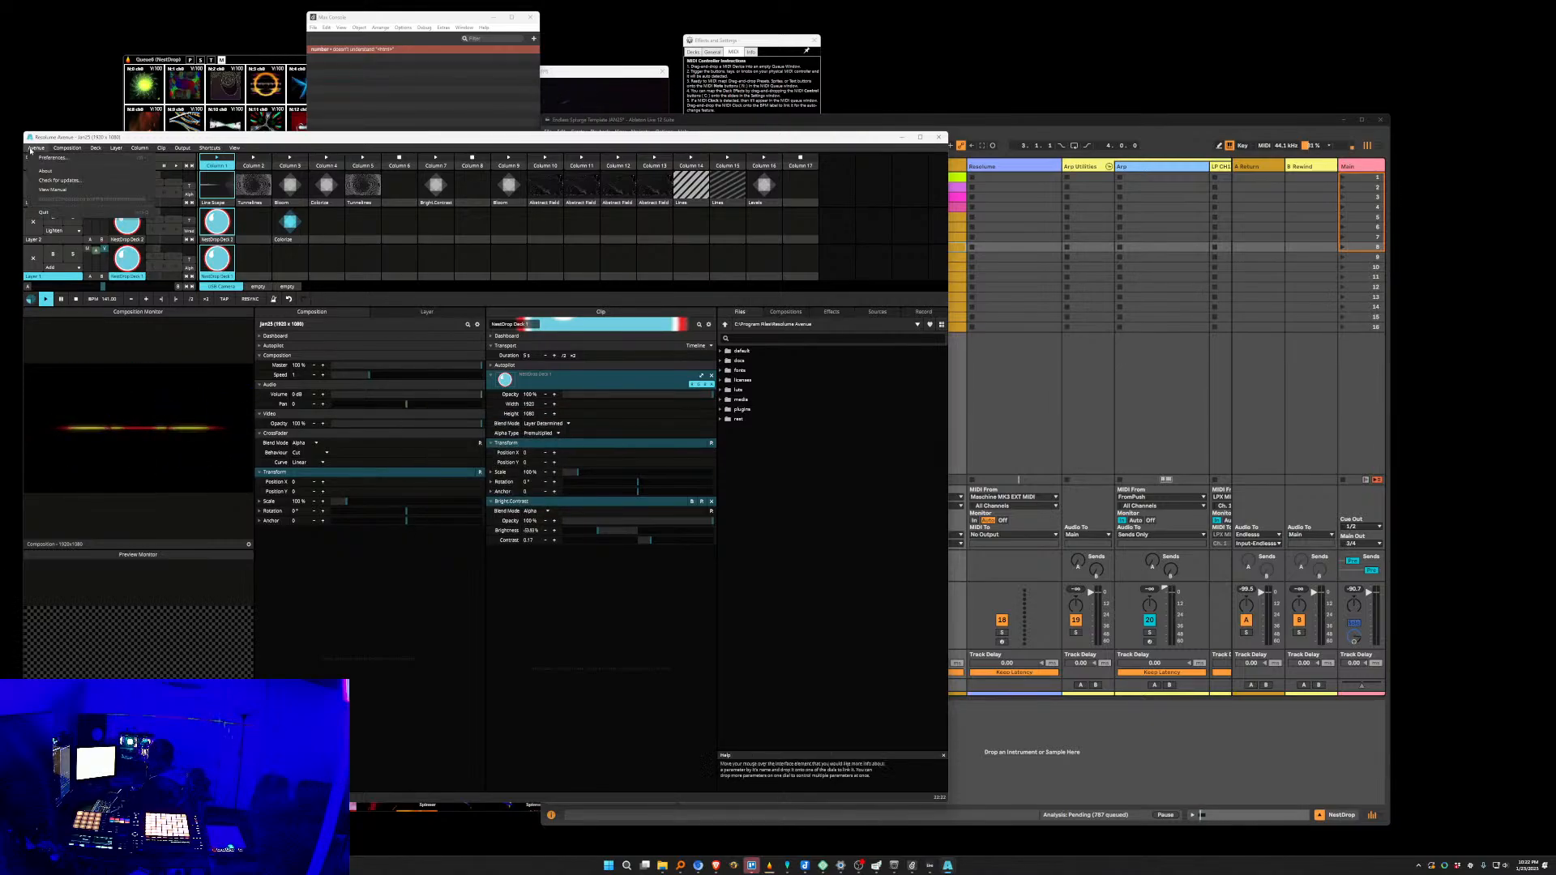
click(50, 158)
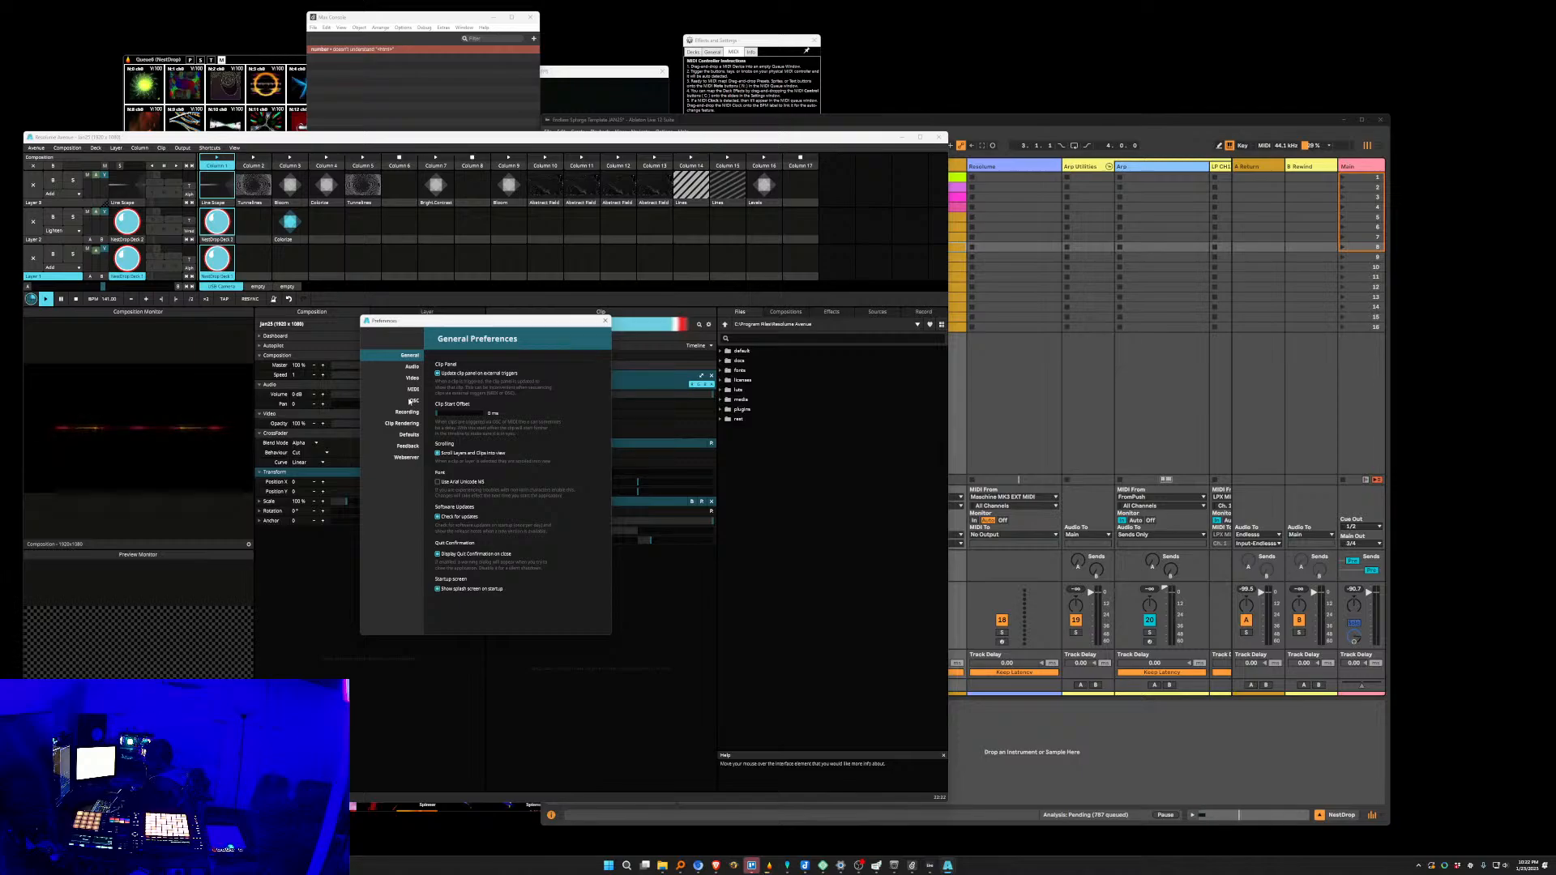
click(411, 389)
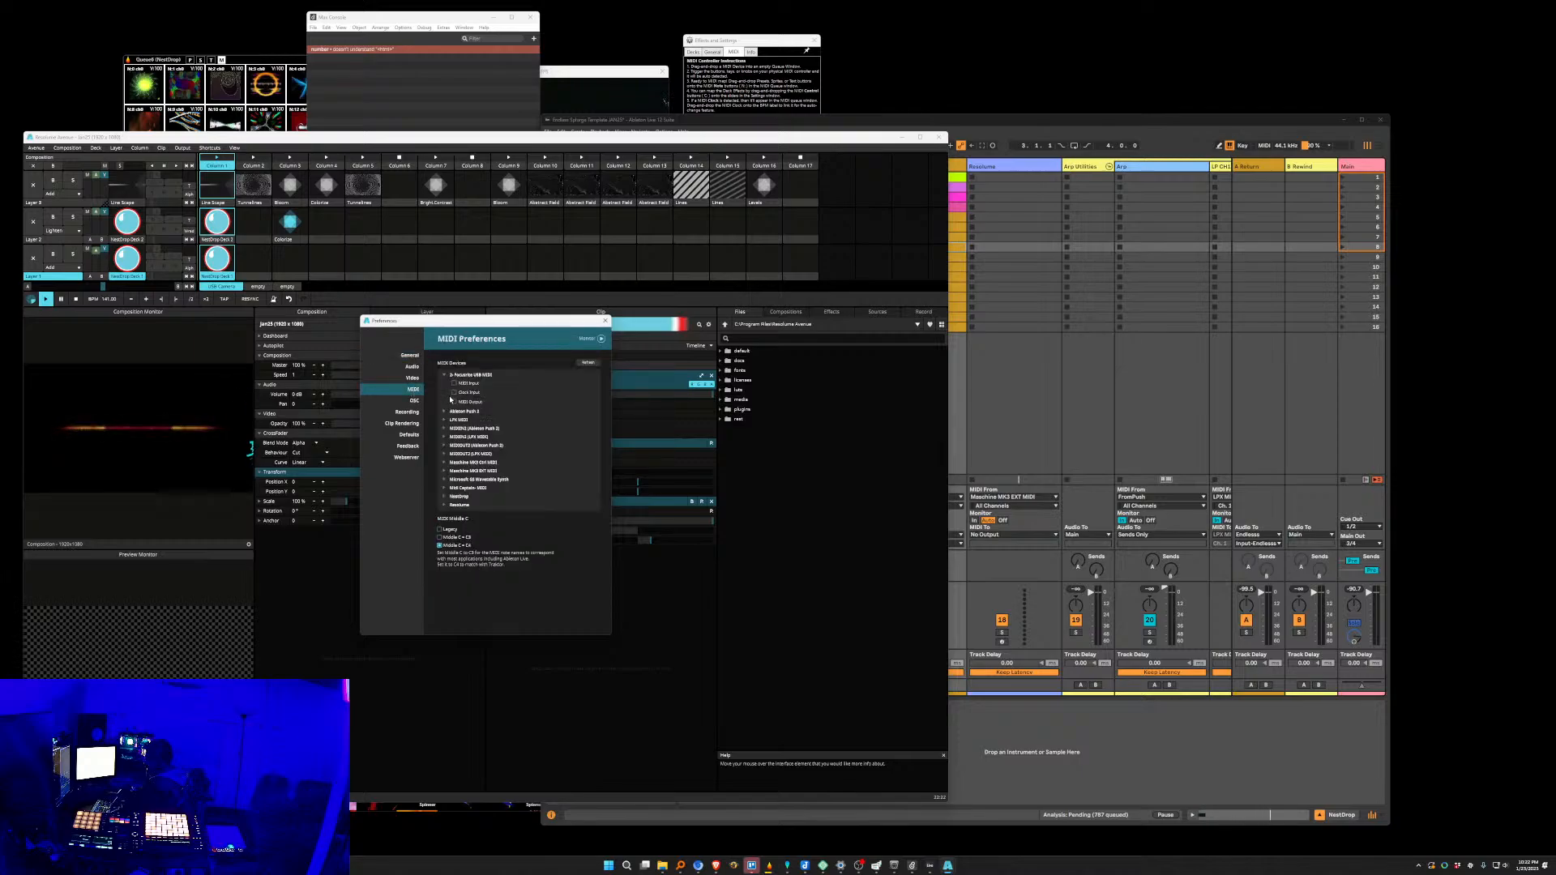
click(458, 504)
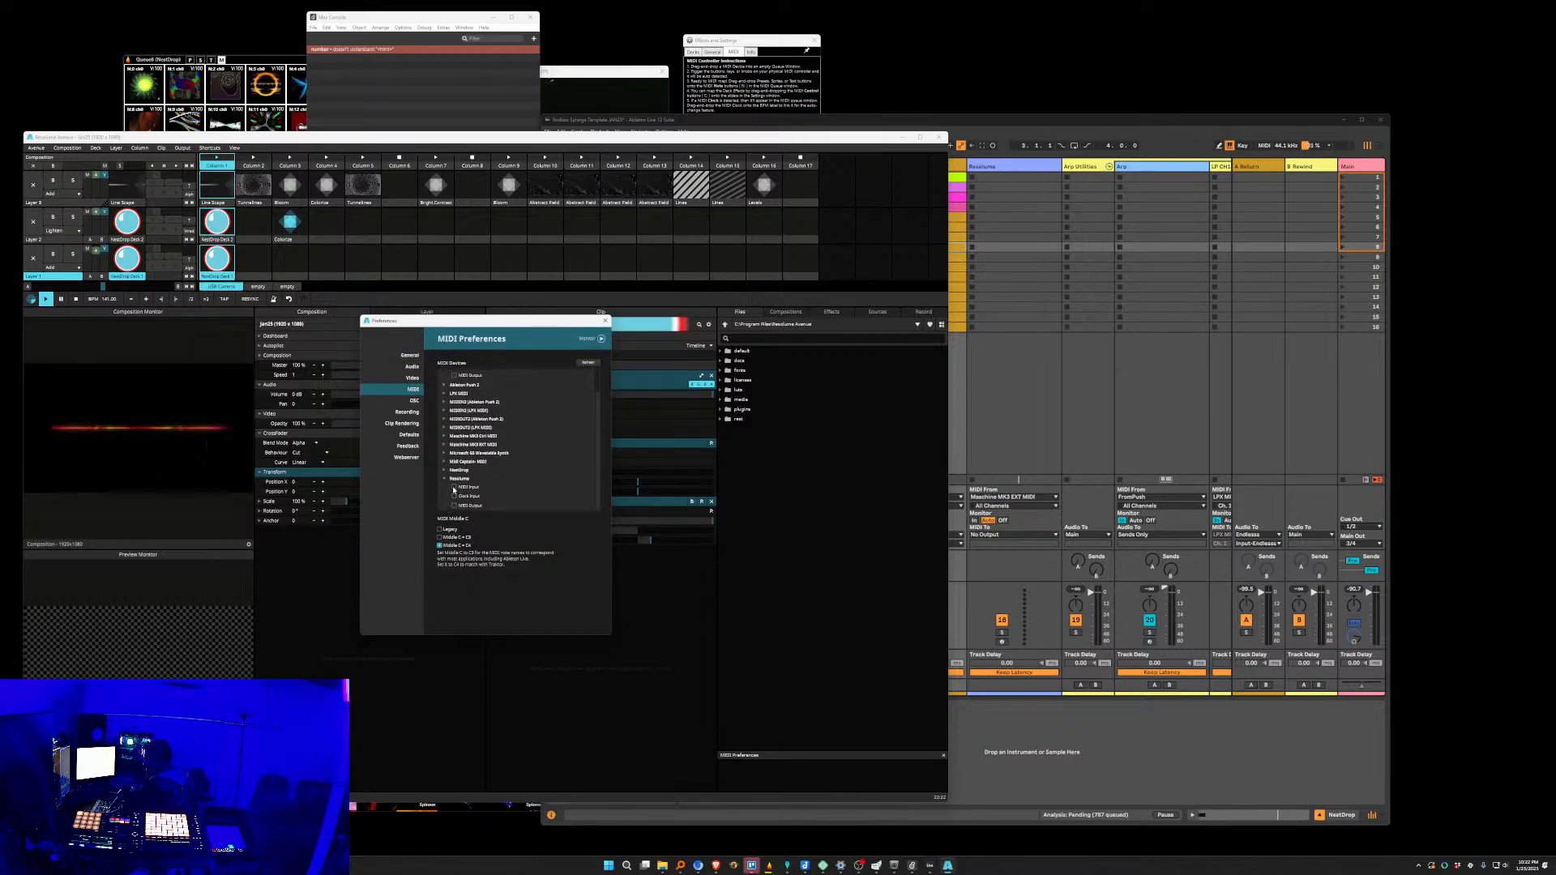
click(468, 488)
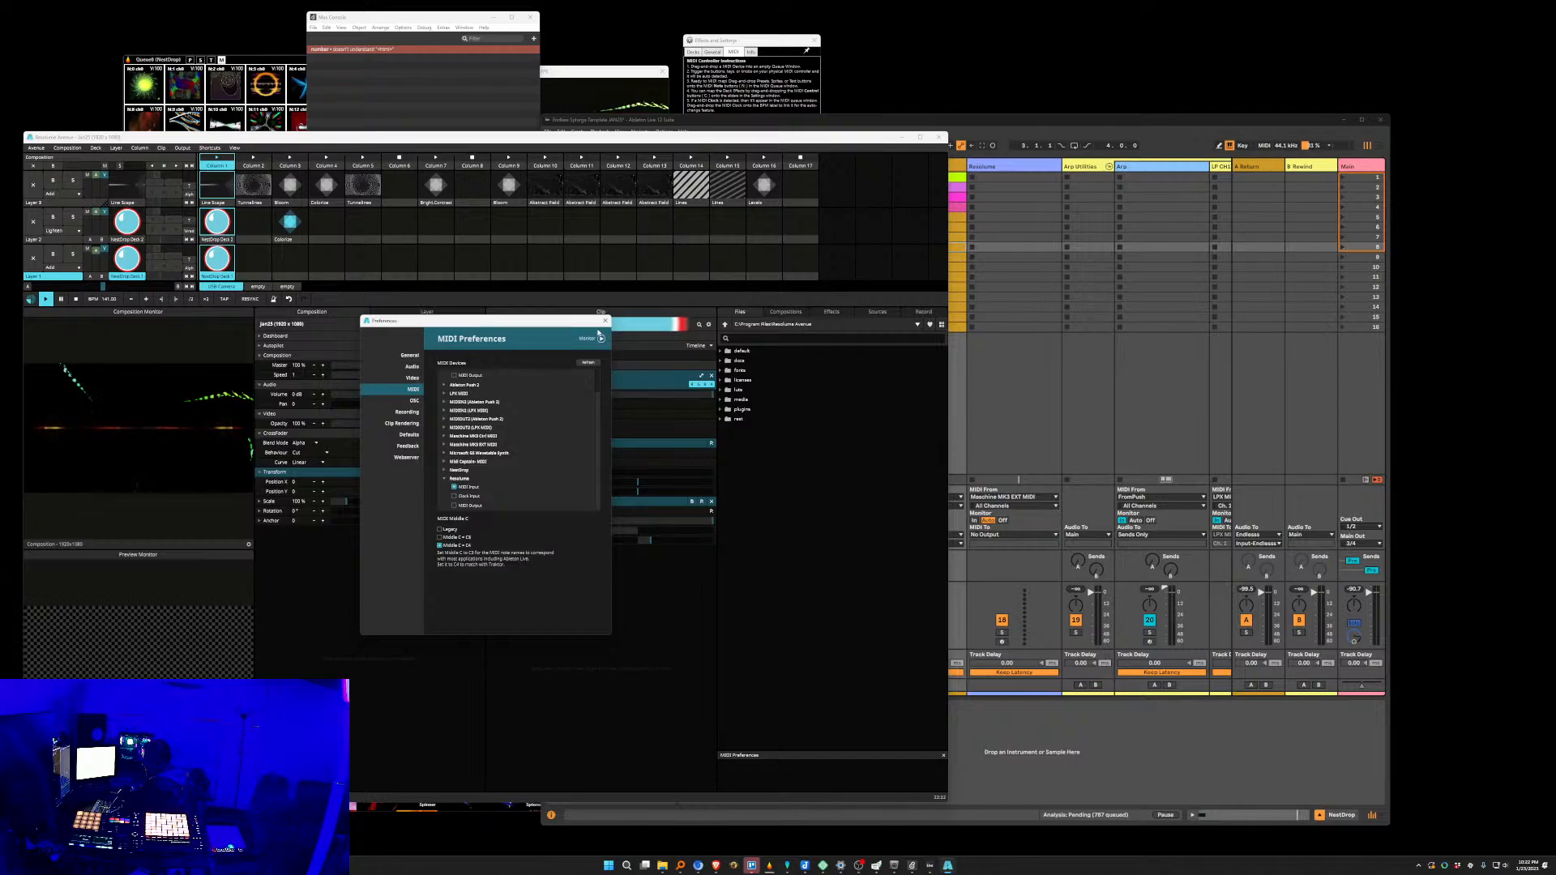
click(605, 321)
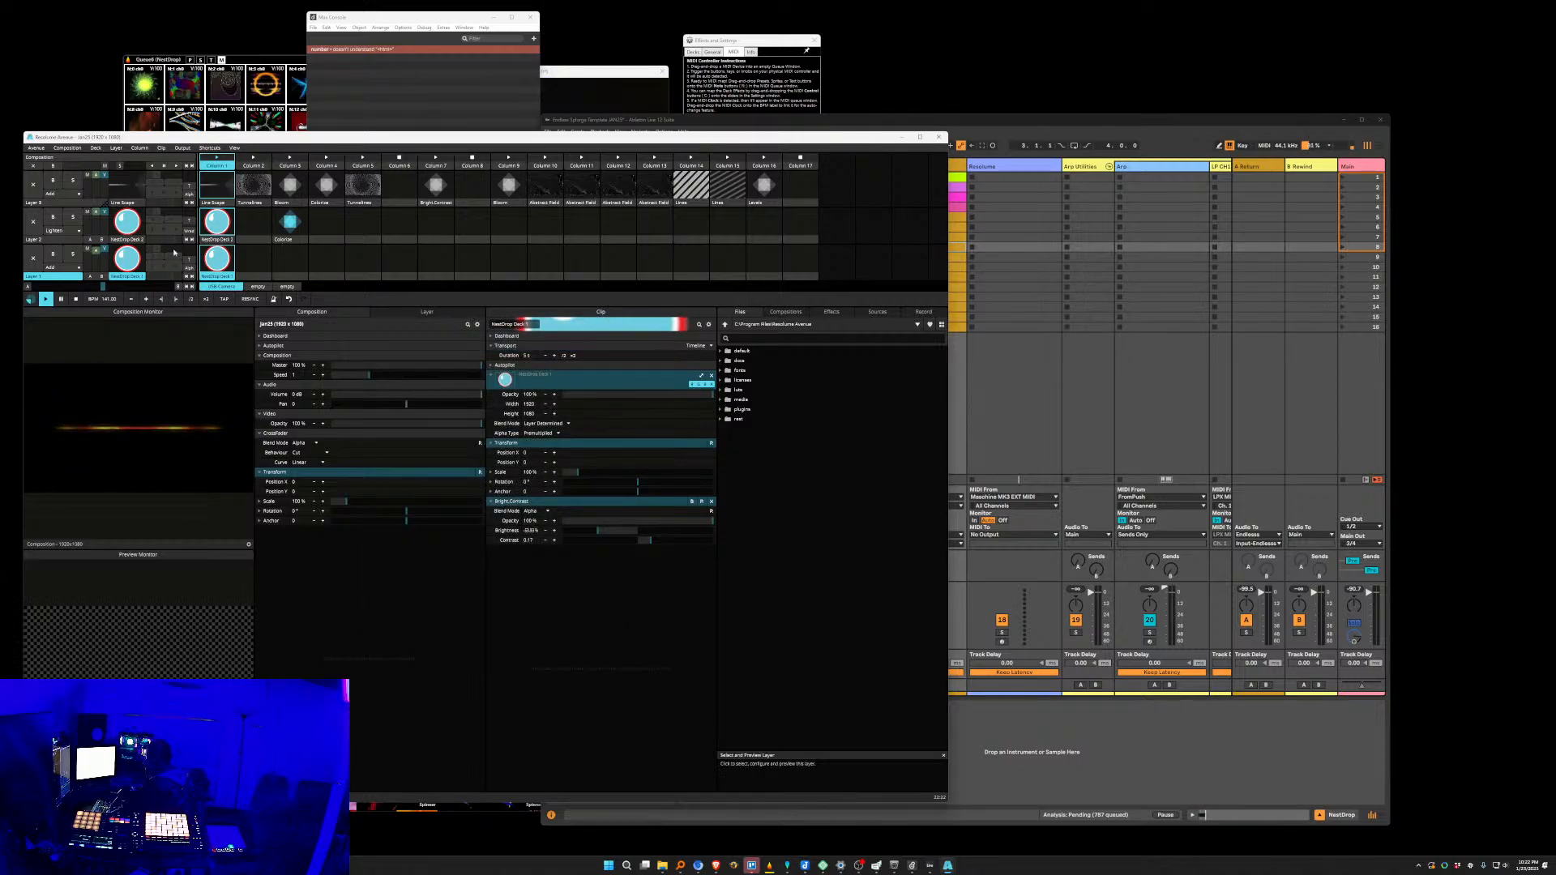
Expand the dashboard of Layer 2 and link the layer's video opacity to its first dashboard knob.
click(220, 191)
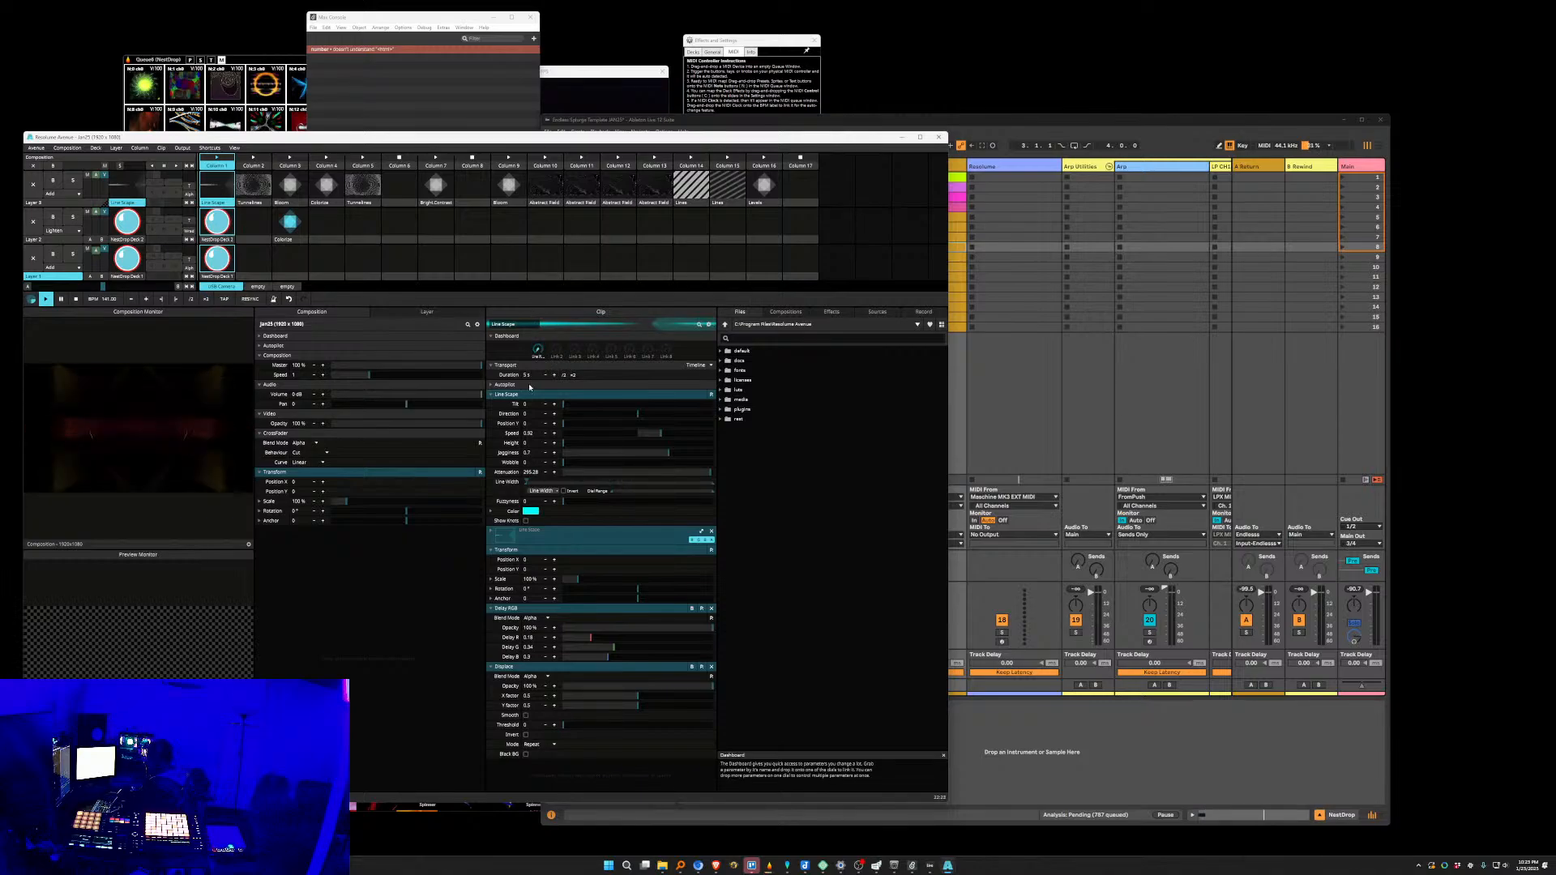
click(46, 240)
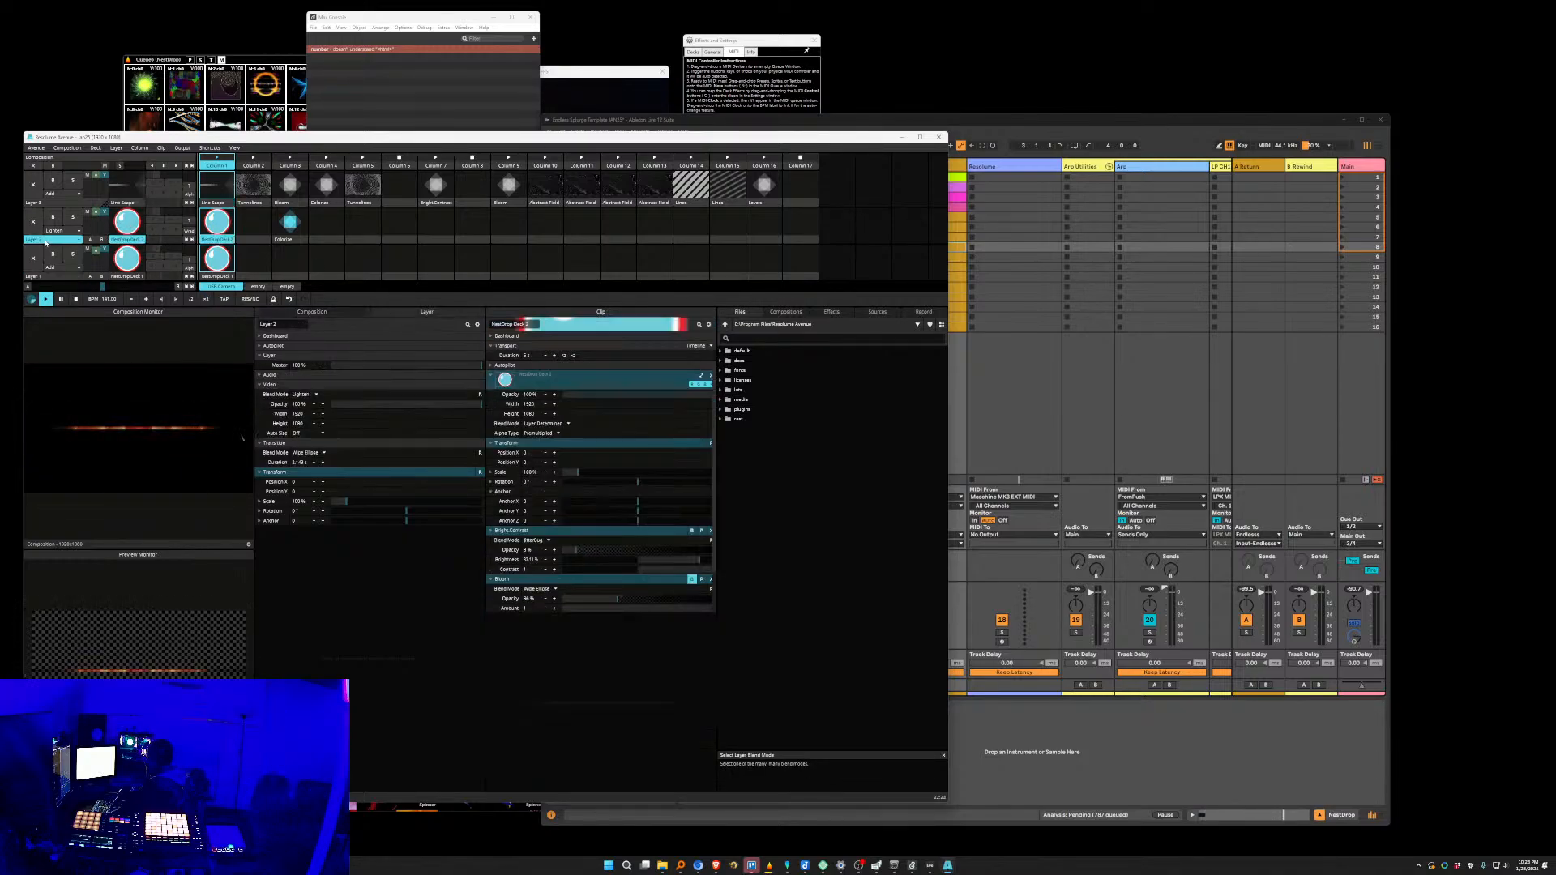
click(260, 336)
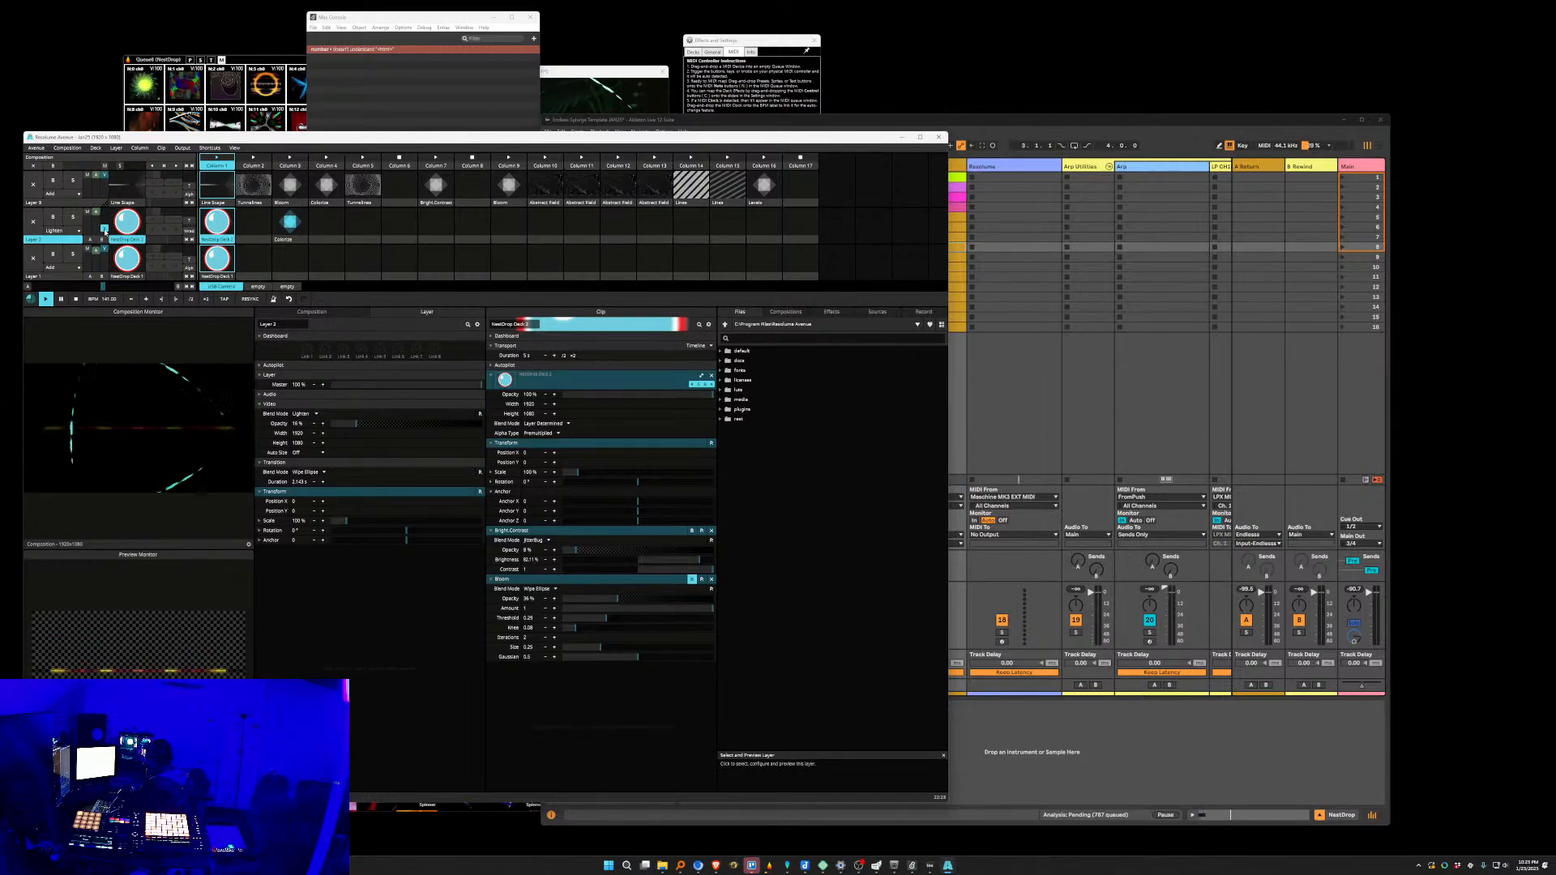
click(260, 425)
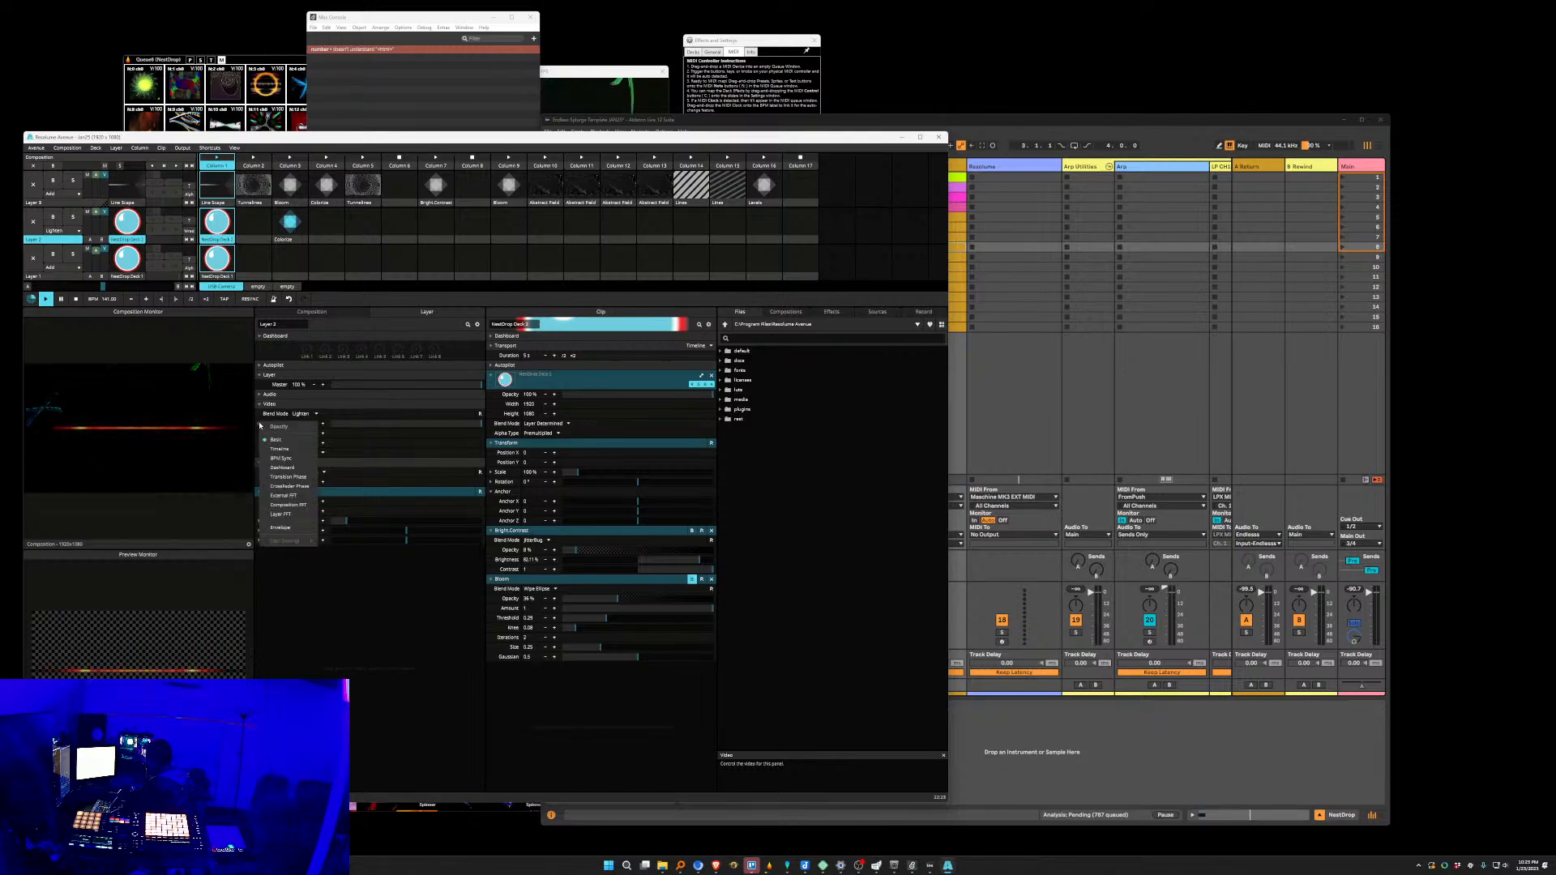
click(295, 467)
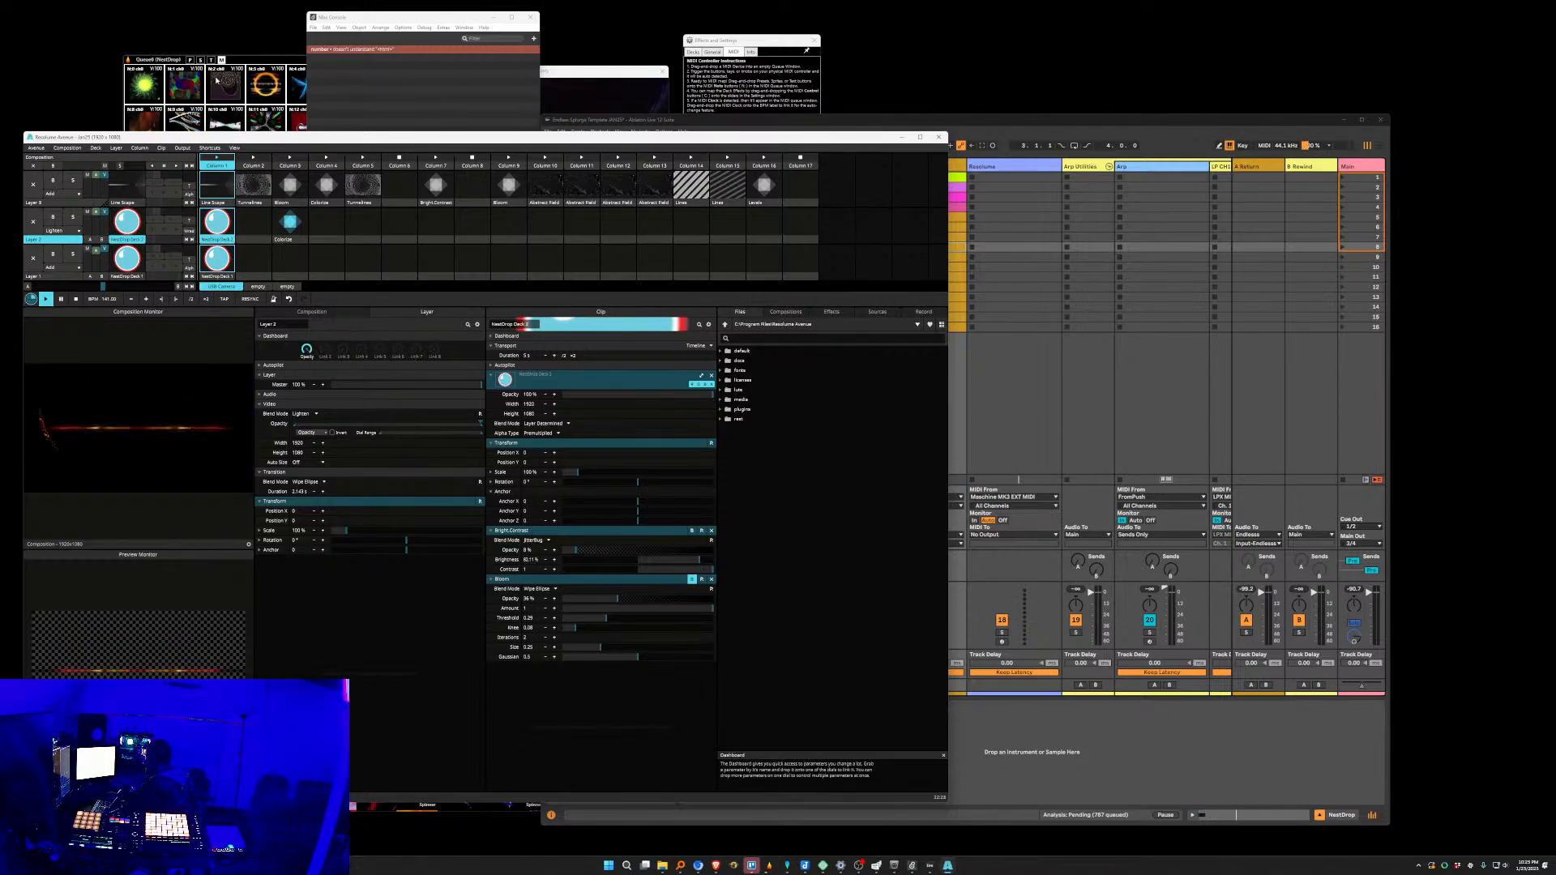
Enter MIDI shortcut editing and select Layer 2's Opacity dashboard knob for mapping.
click(183, 149)
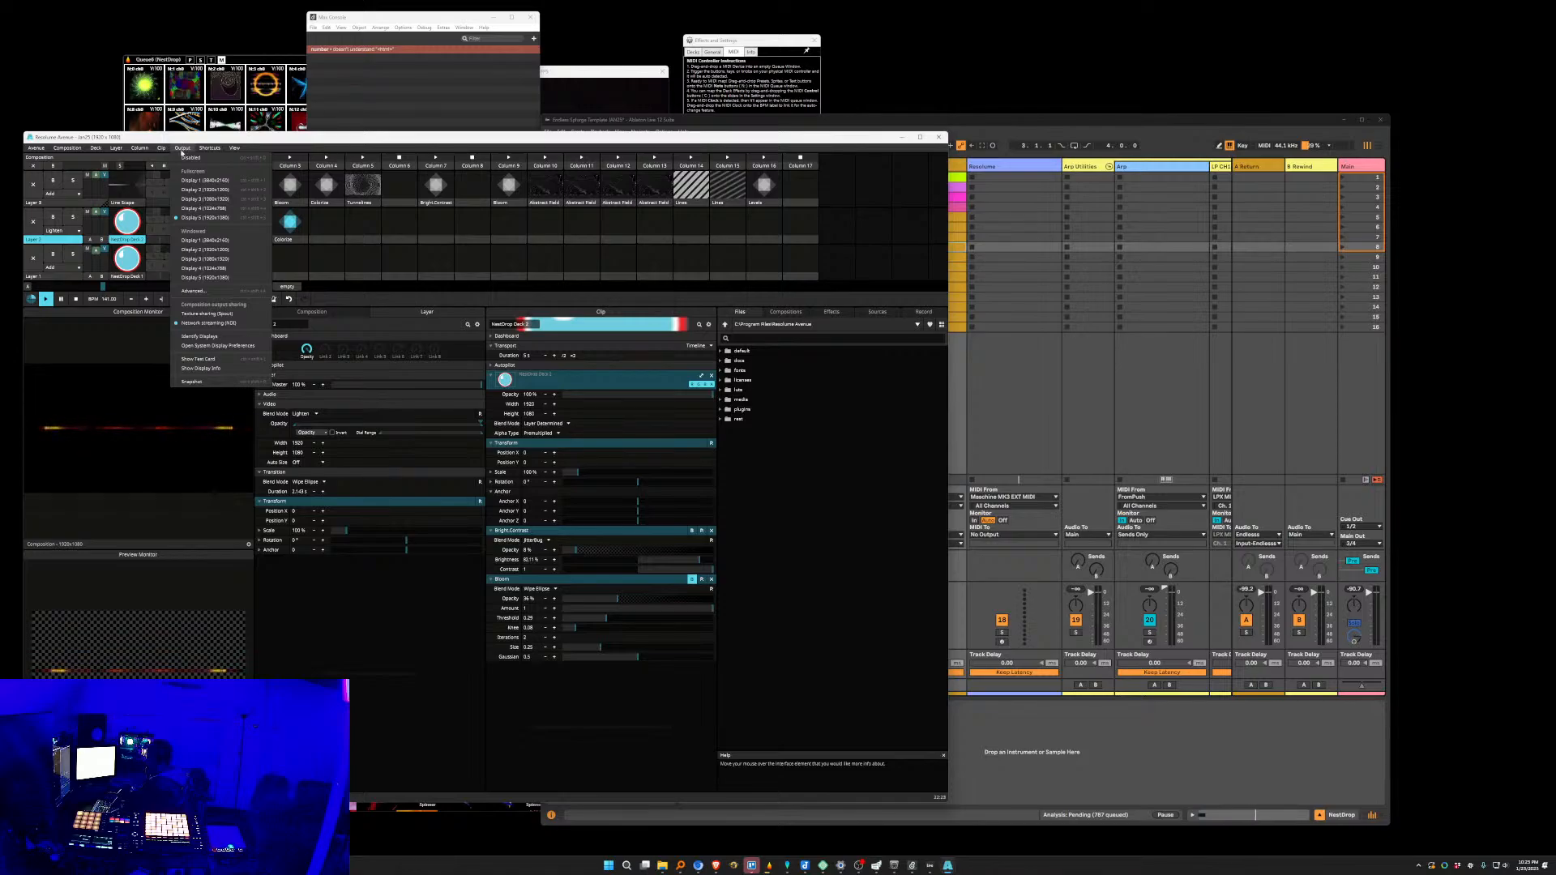
click(184, 148)
click(184, 149)
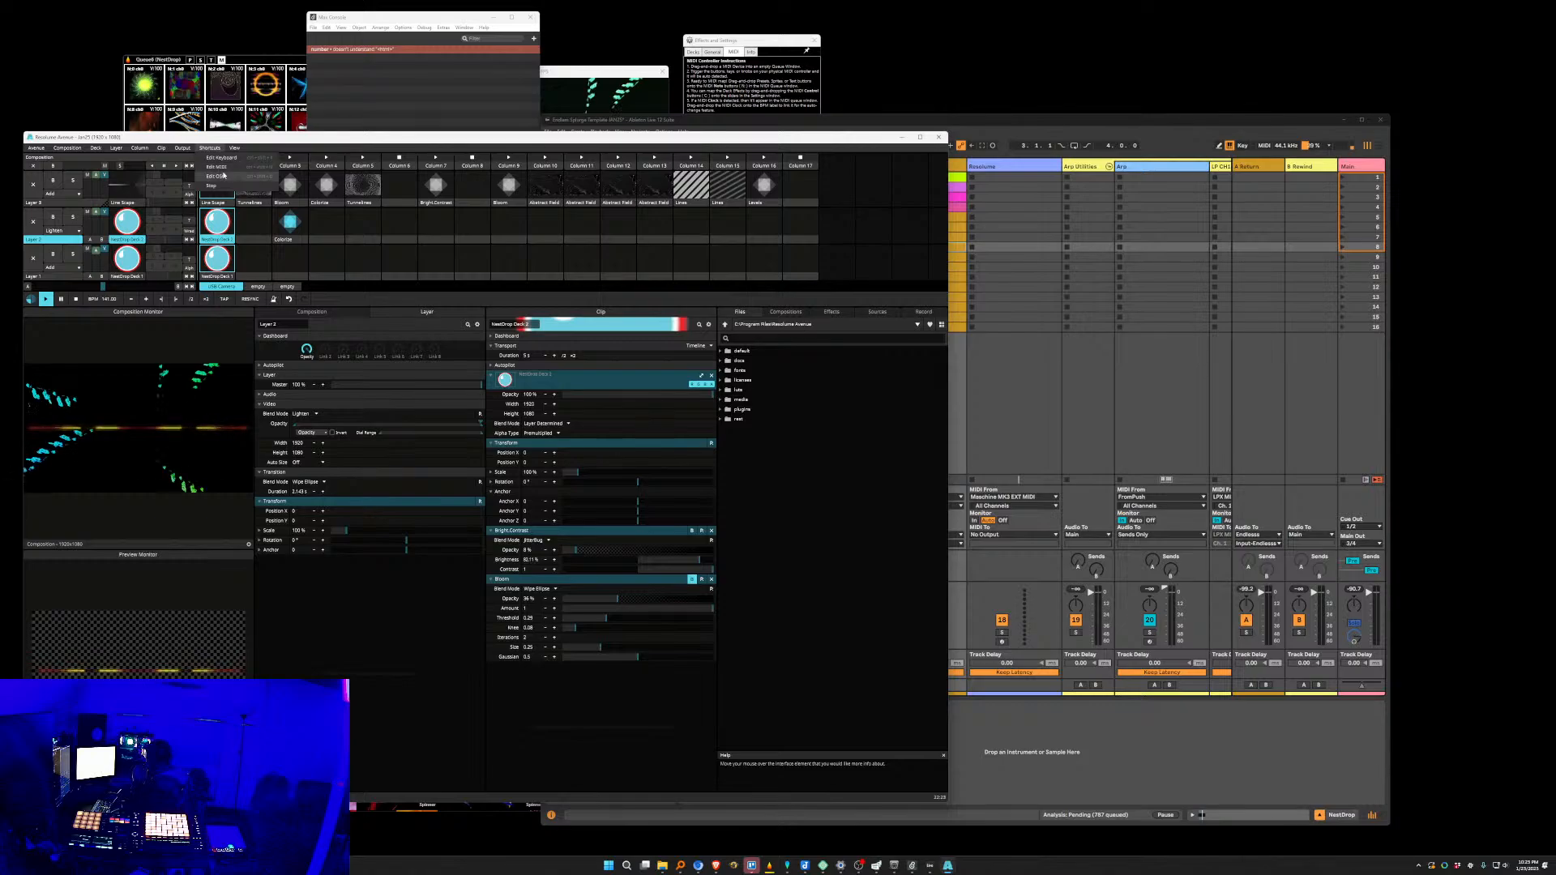
click(219, 167)
click(307, 349)
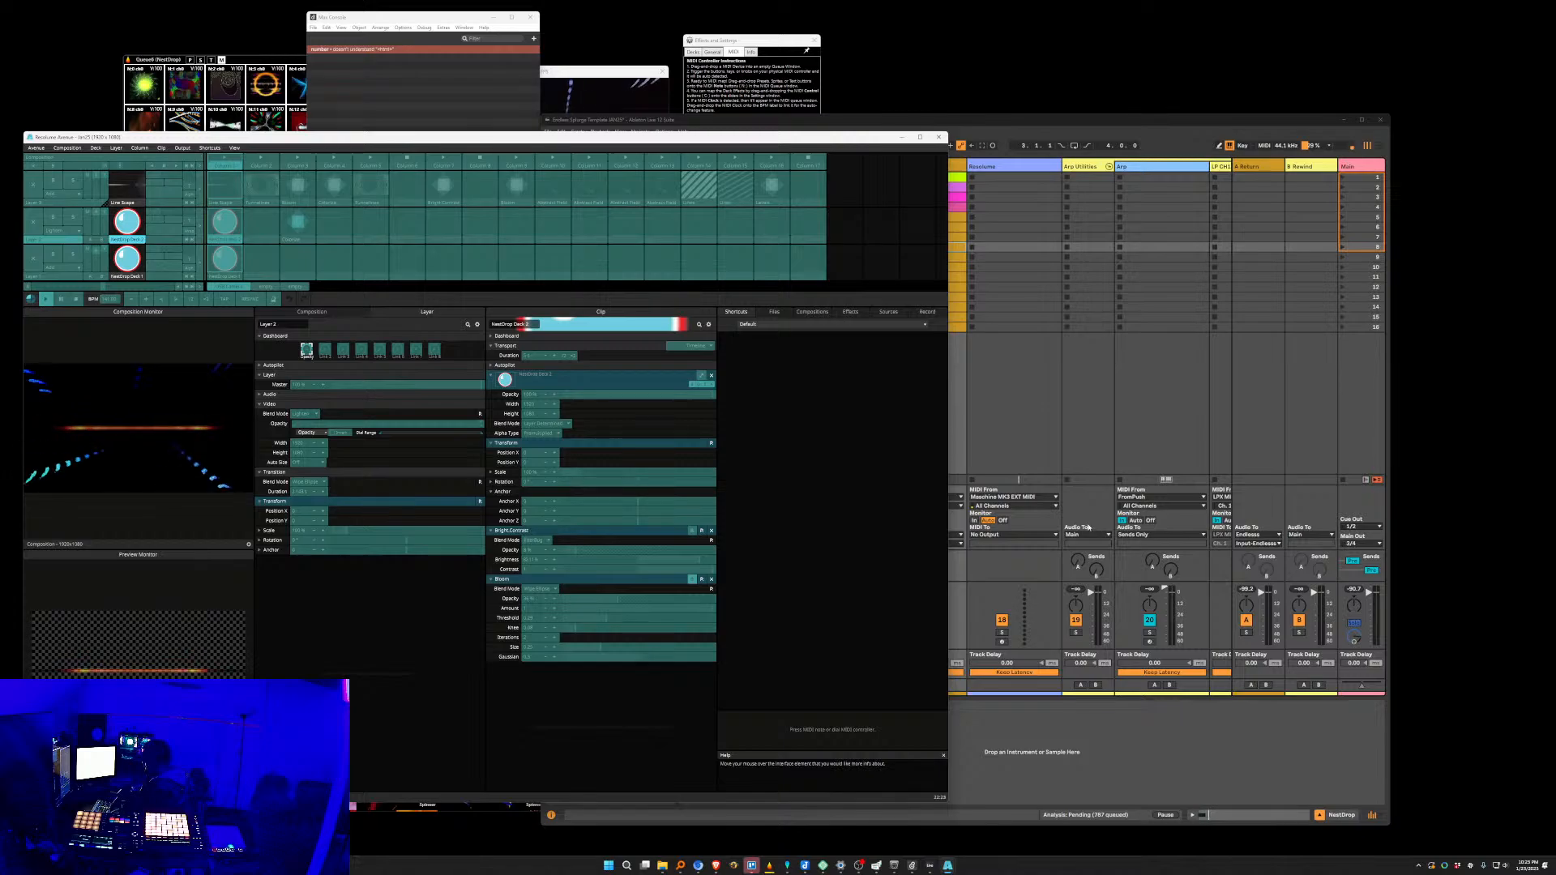
In Ableton Live, set the Resolume track's monitoring to In and its MIDI output to Resolume, then return to Resolume Avenue.
click(974, 522)
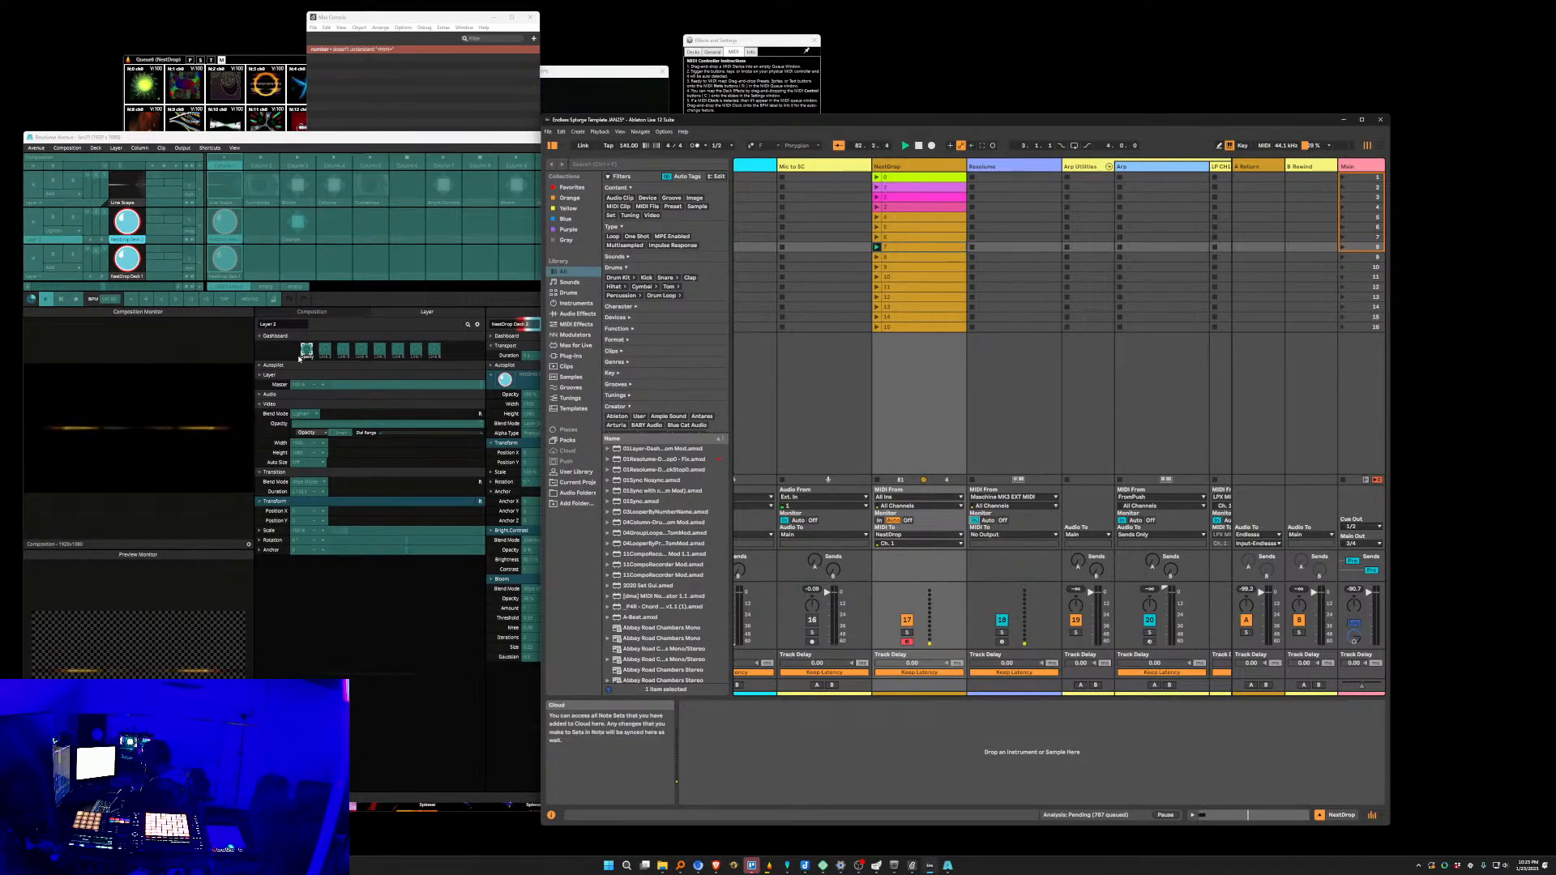
click(999, 535)
click(996, 570)
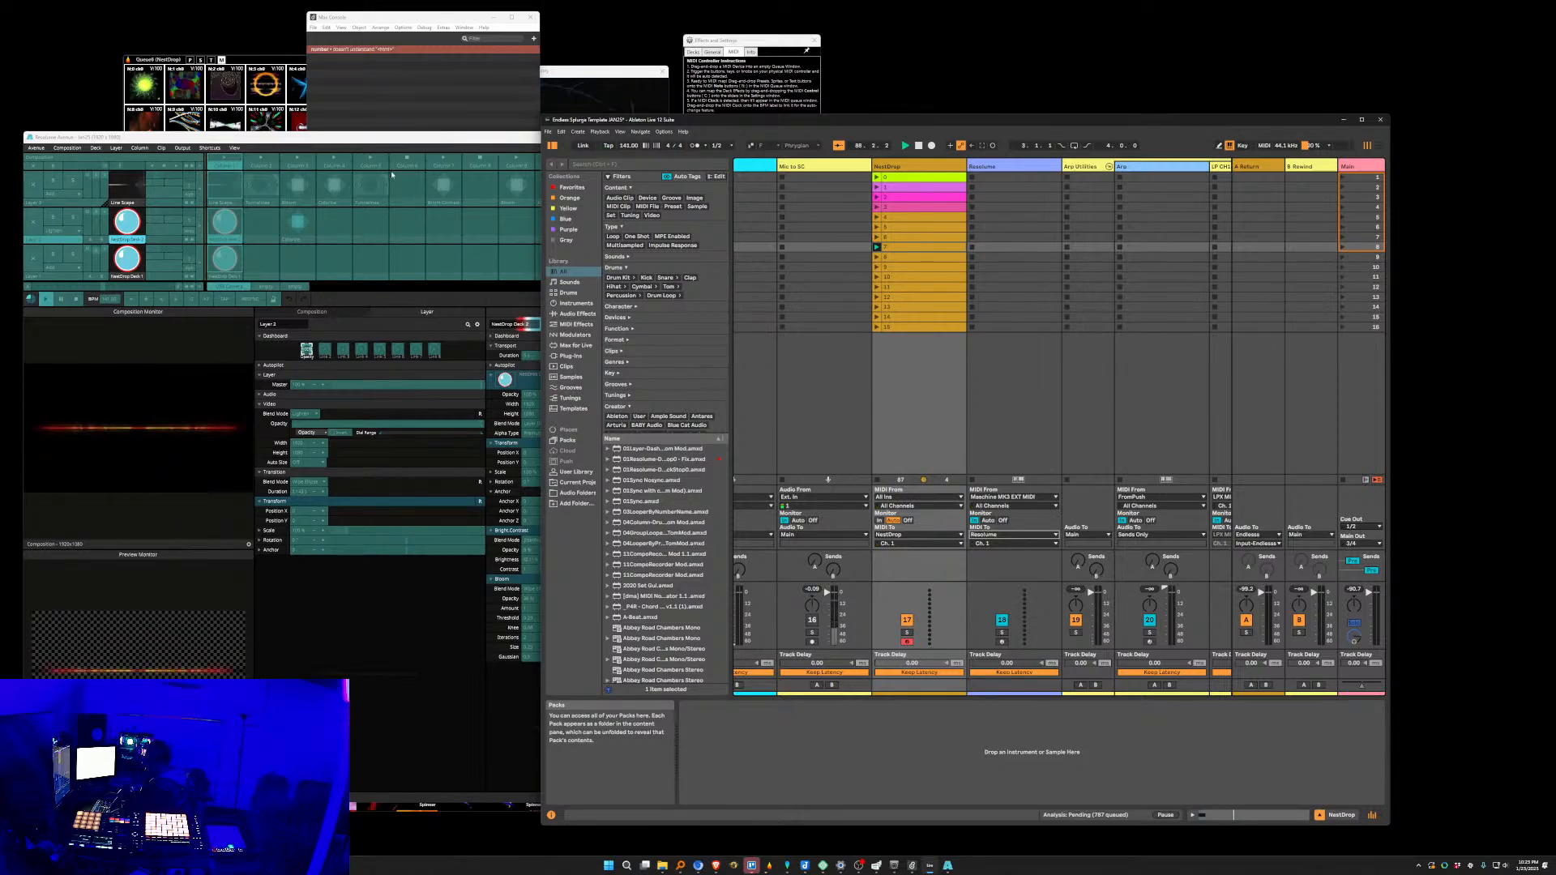
click(373, 142)
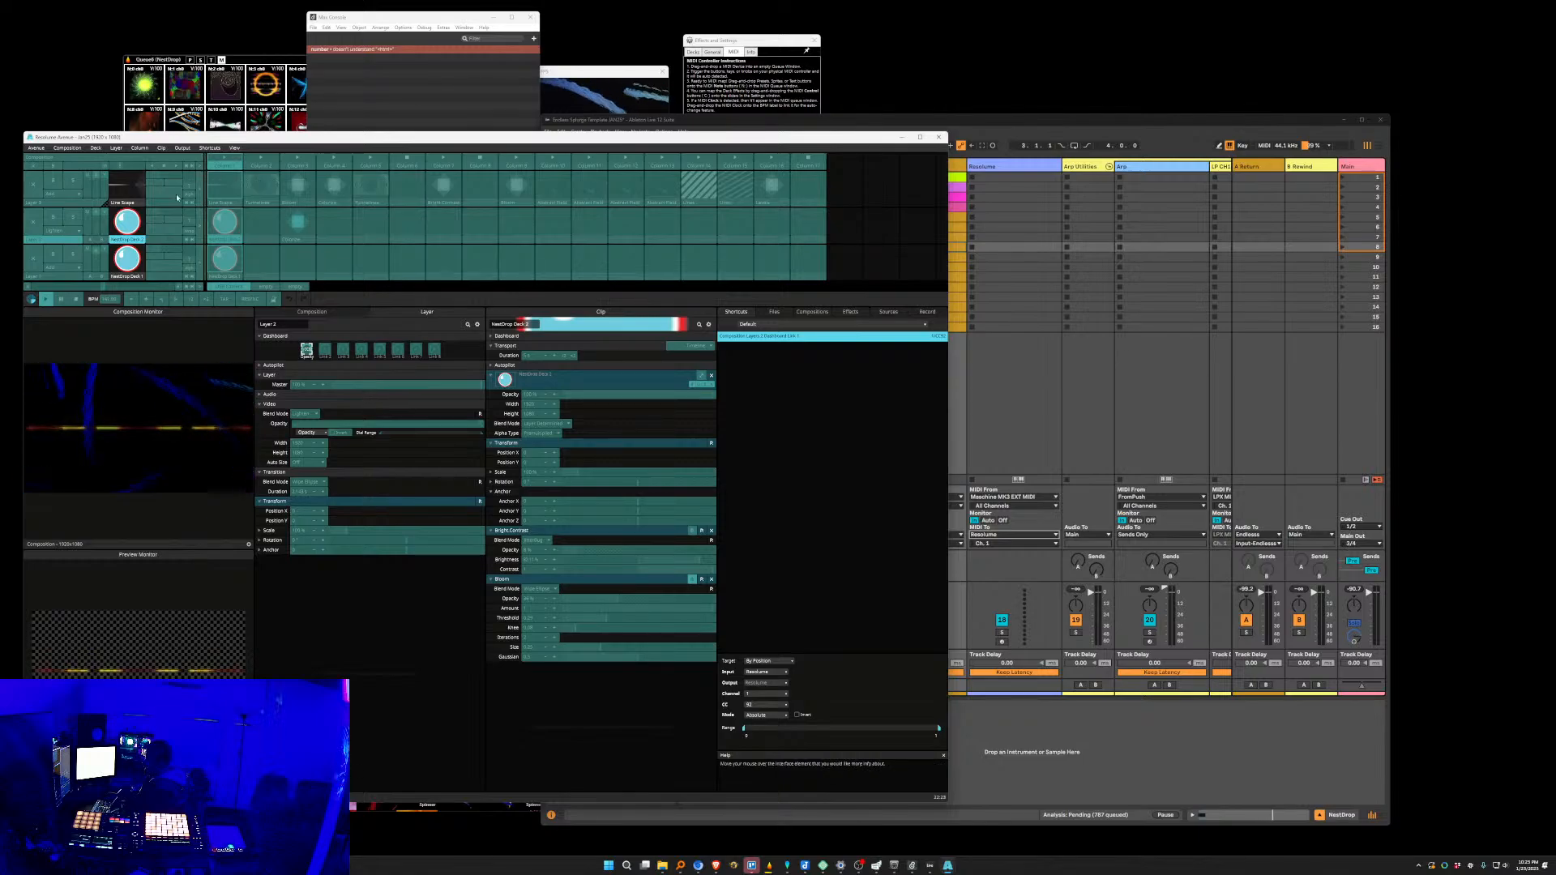
Select Layer 2, leave MIDI shortcut editing, and open the Line Scape clip in the first column of Layer 3.
click(47, 241)
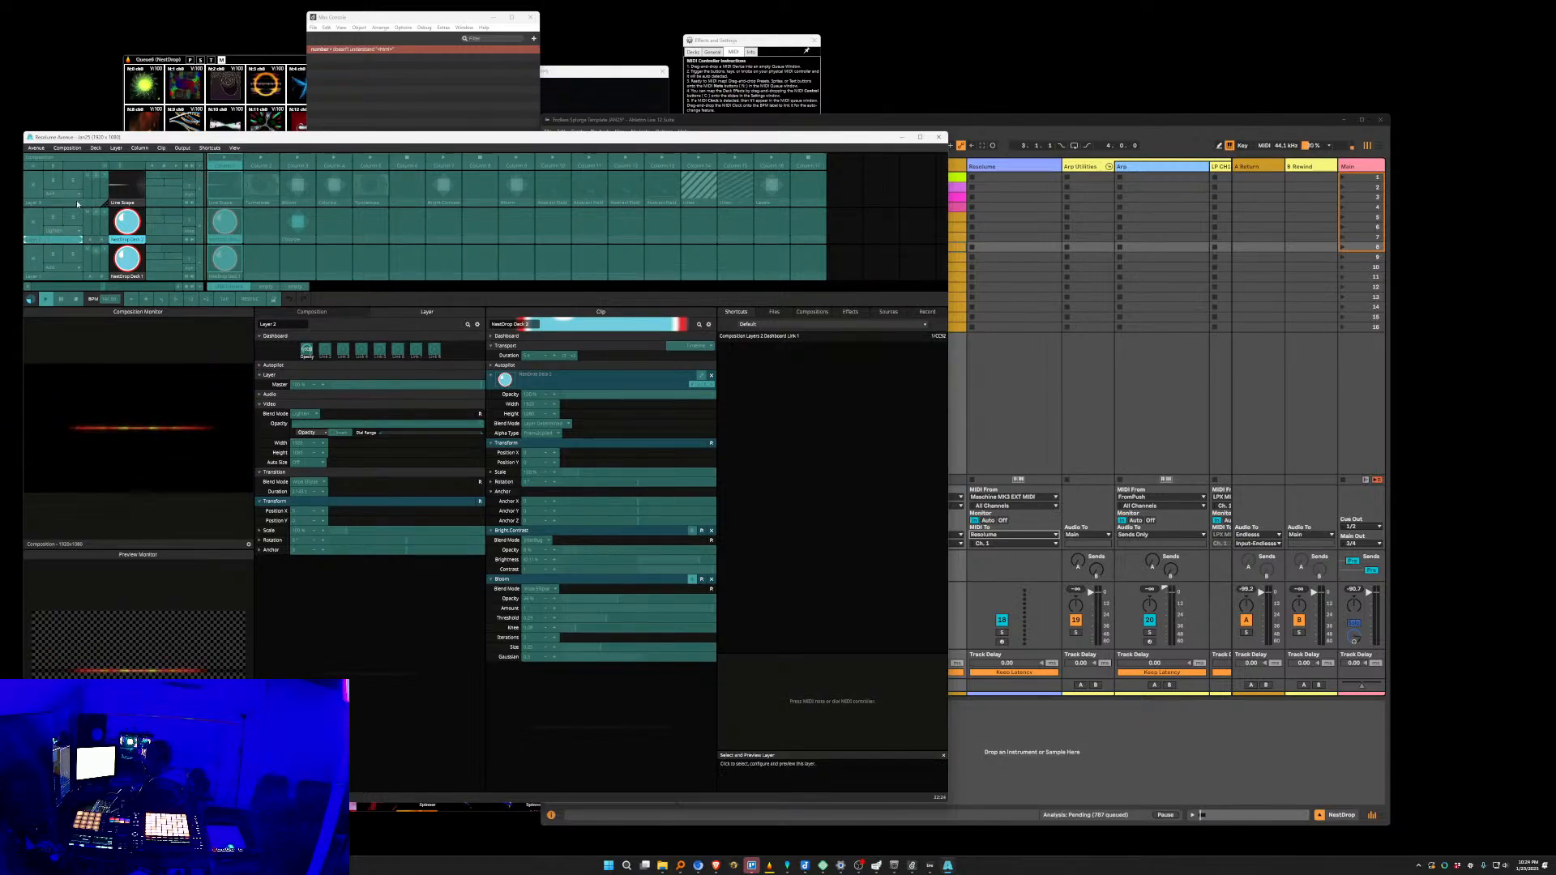
click(210, 148)
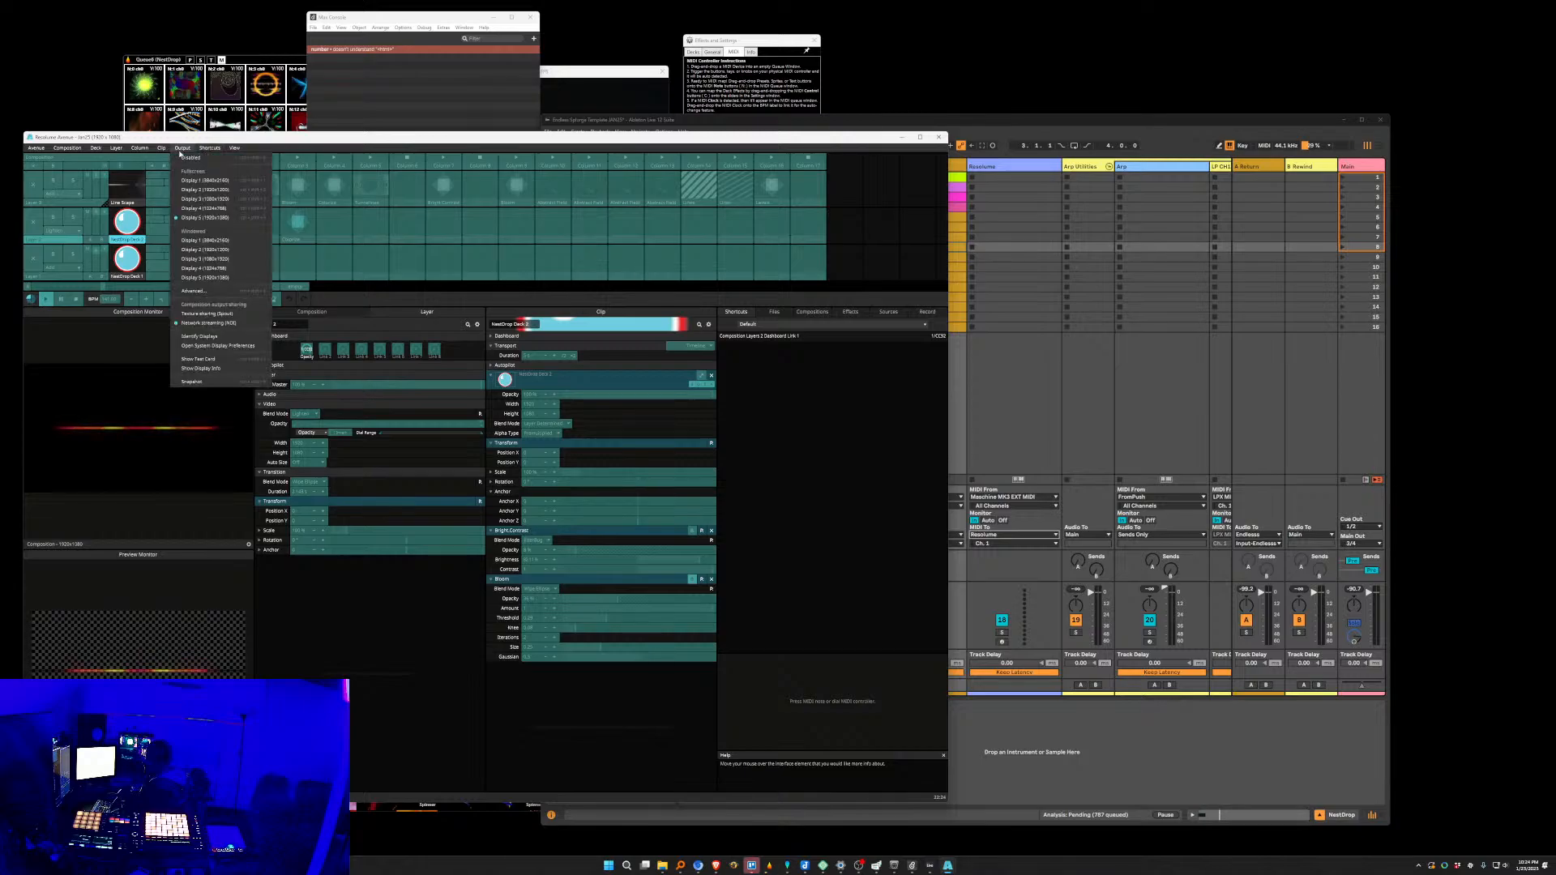
click(211, 186)
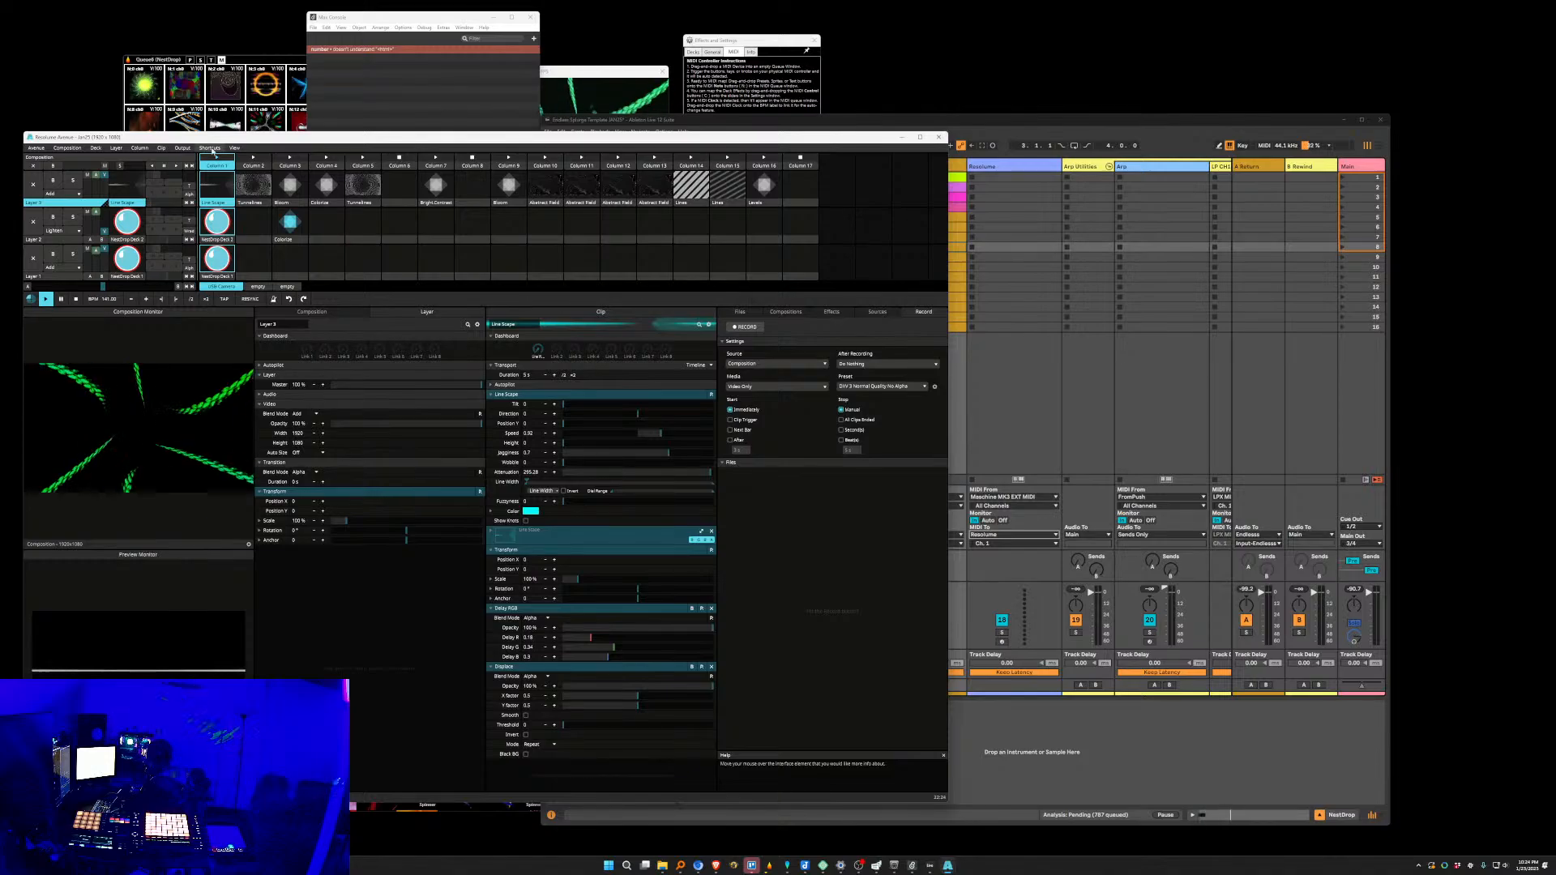
Map the Line Scape clip's first dashboard knob as a MIDI shortcut targeting the selected clip, and leave MIDI shortcut editing.
key(ctrl+m)
click(538, 350)
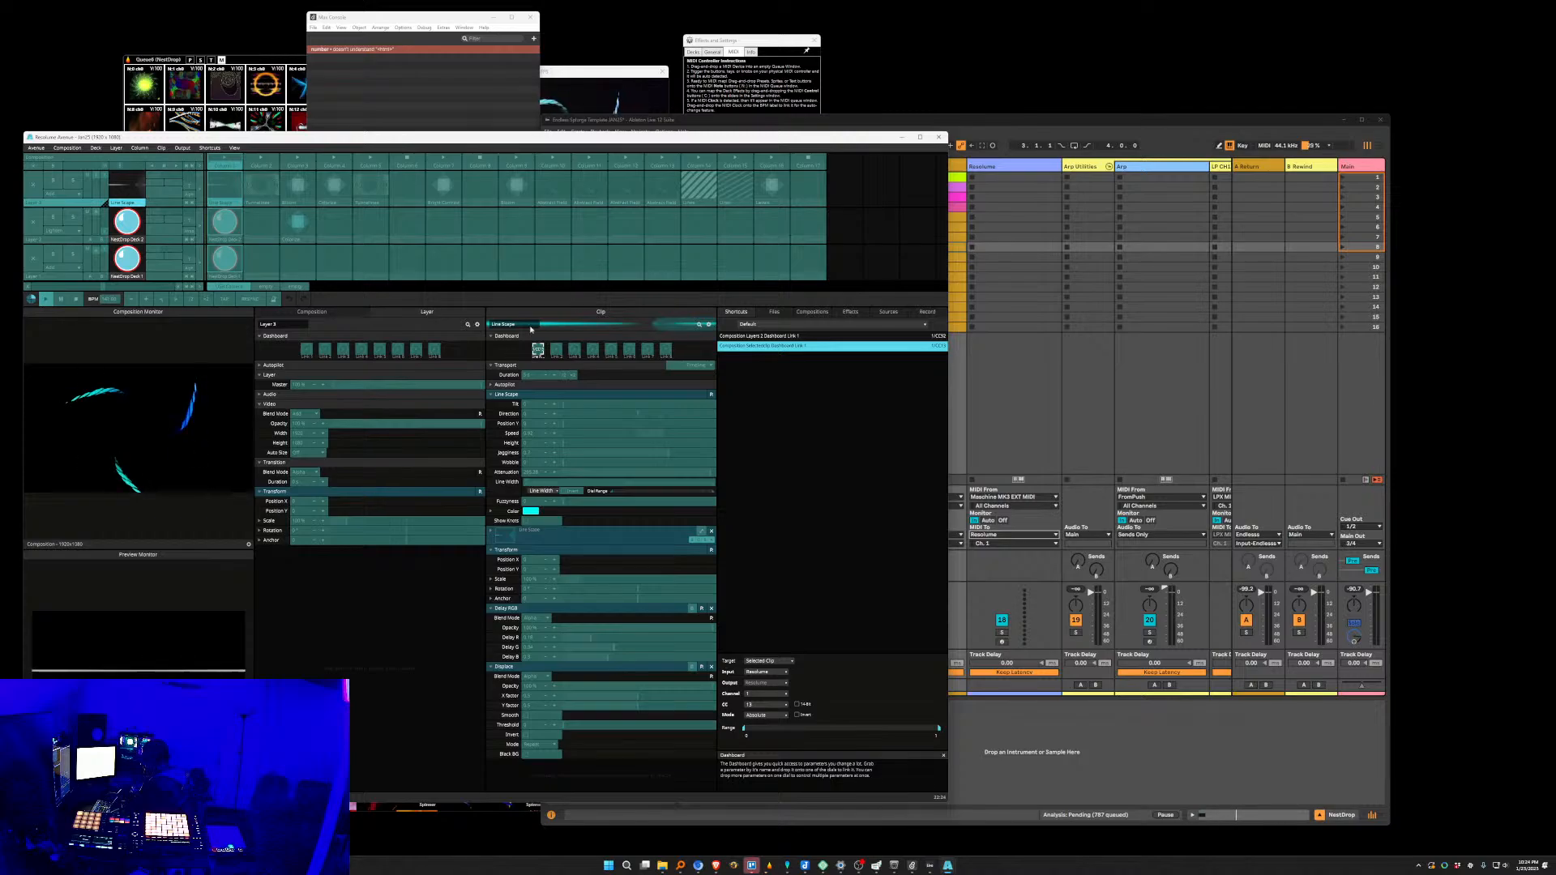
click(209, 148)
click(226, 166)
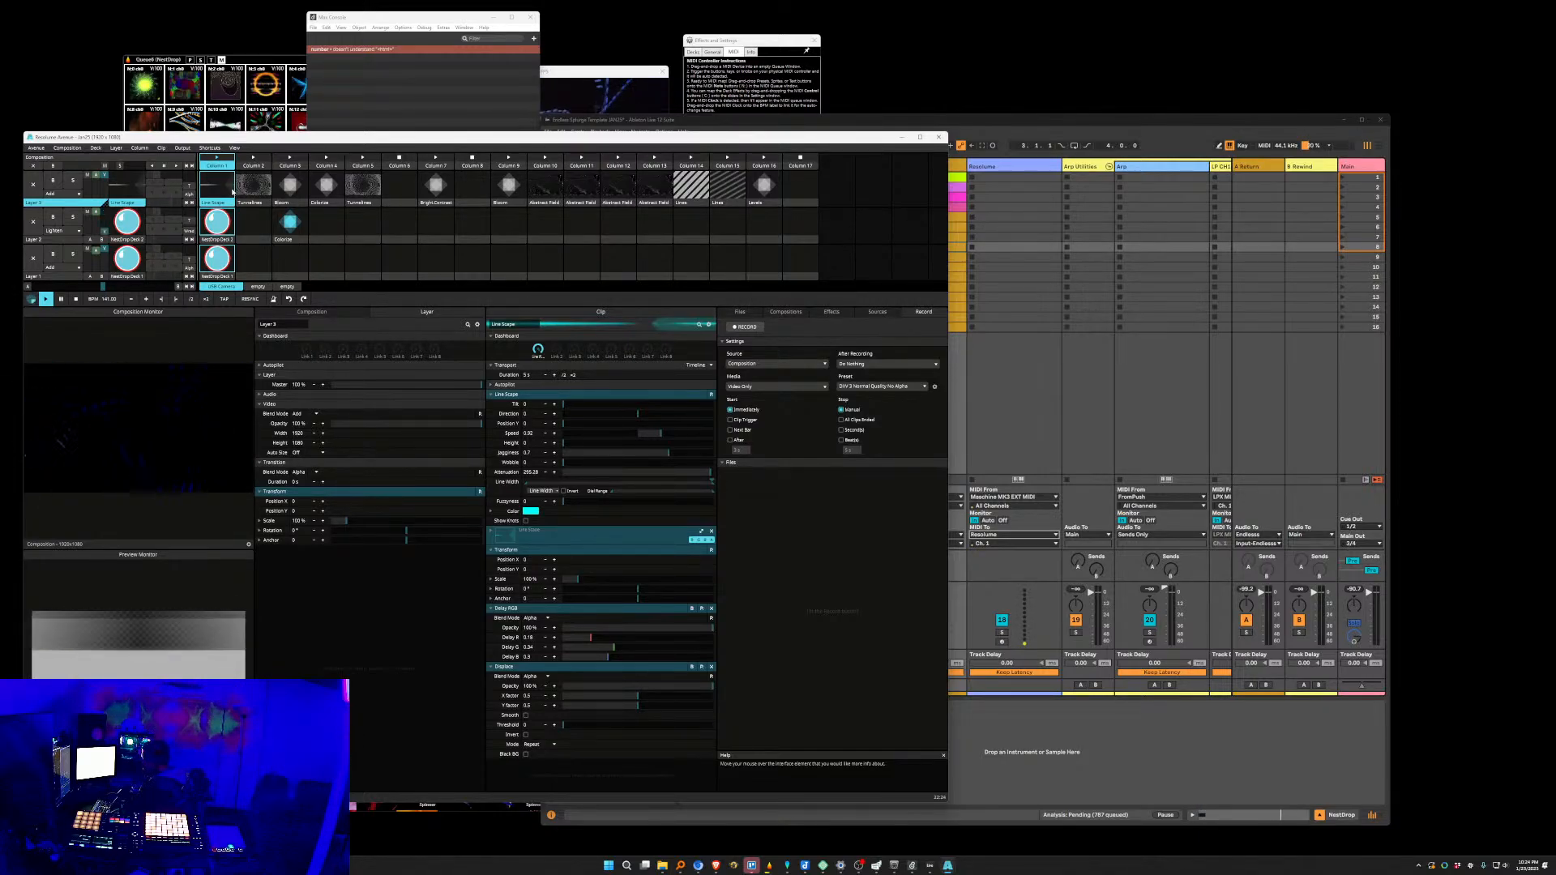
On Layer 2's NestDrop Deck 2 clip, lower the Bright.Contrast effect's opacity and brightness and set its contrast to about 0.31.
click(222, 240)
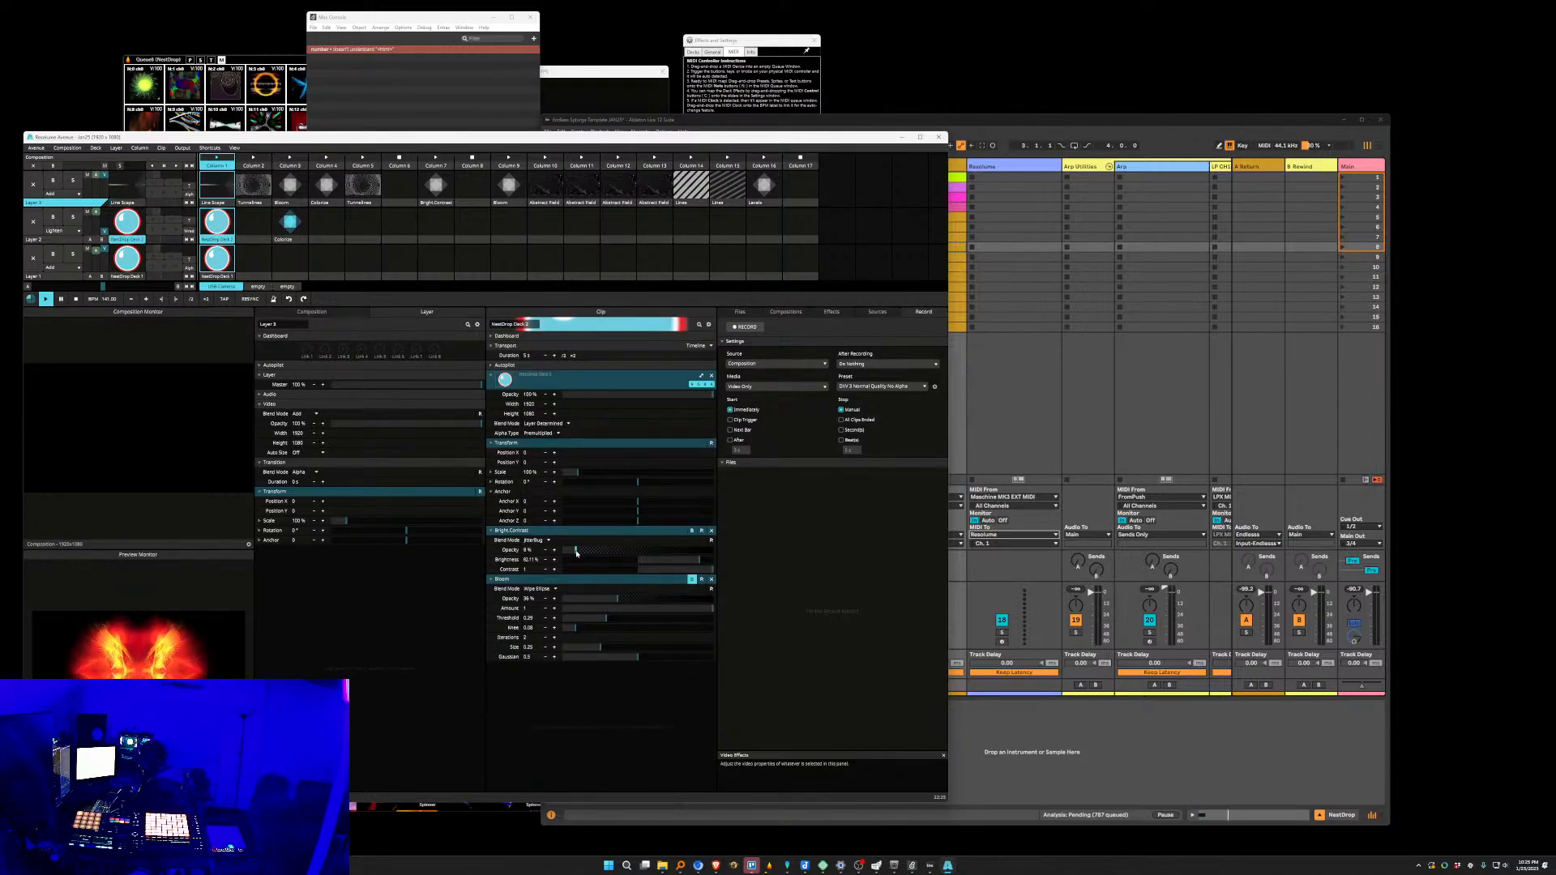
drag(577, 553, 558, 552)
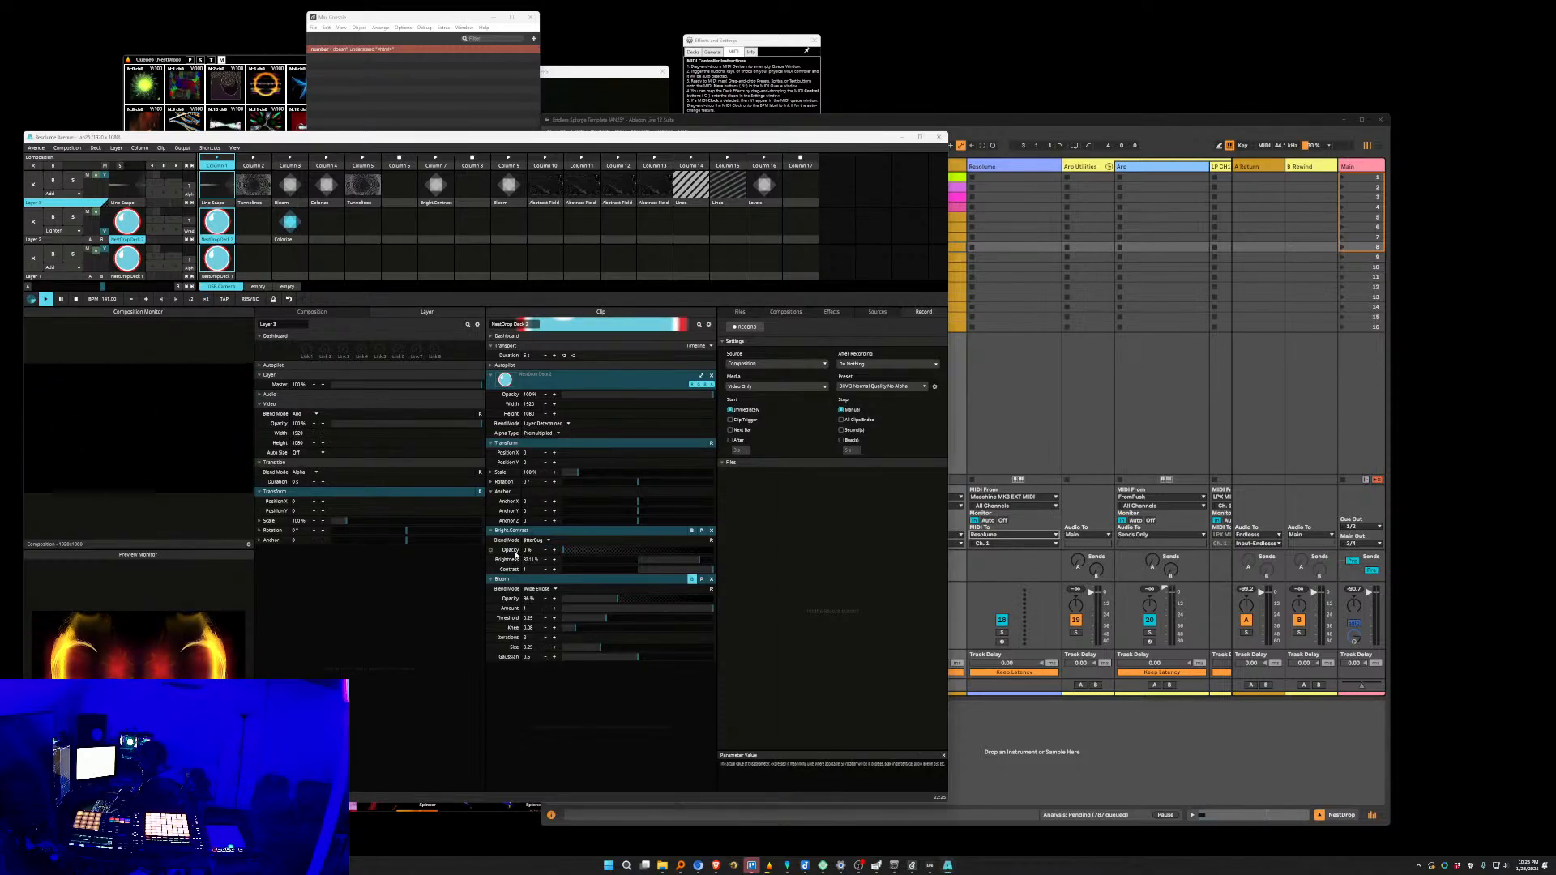
drag(698, 560, 672, 560)
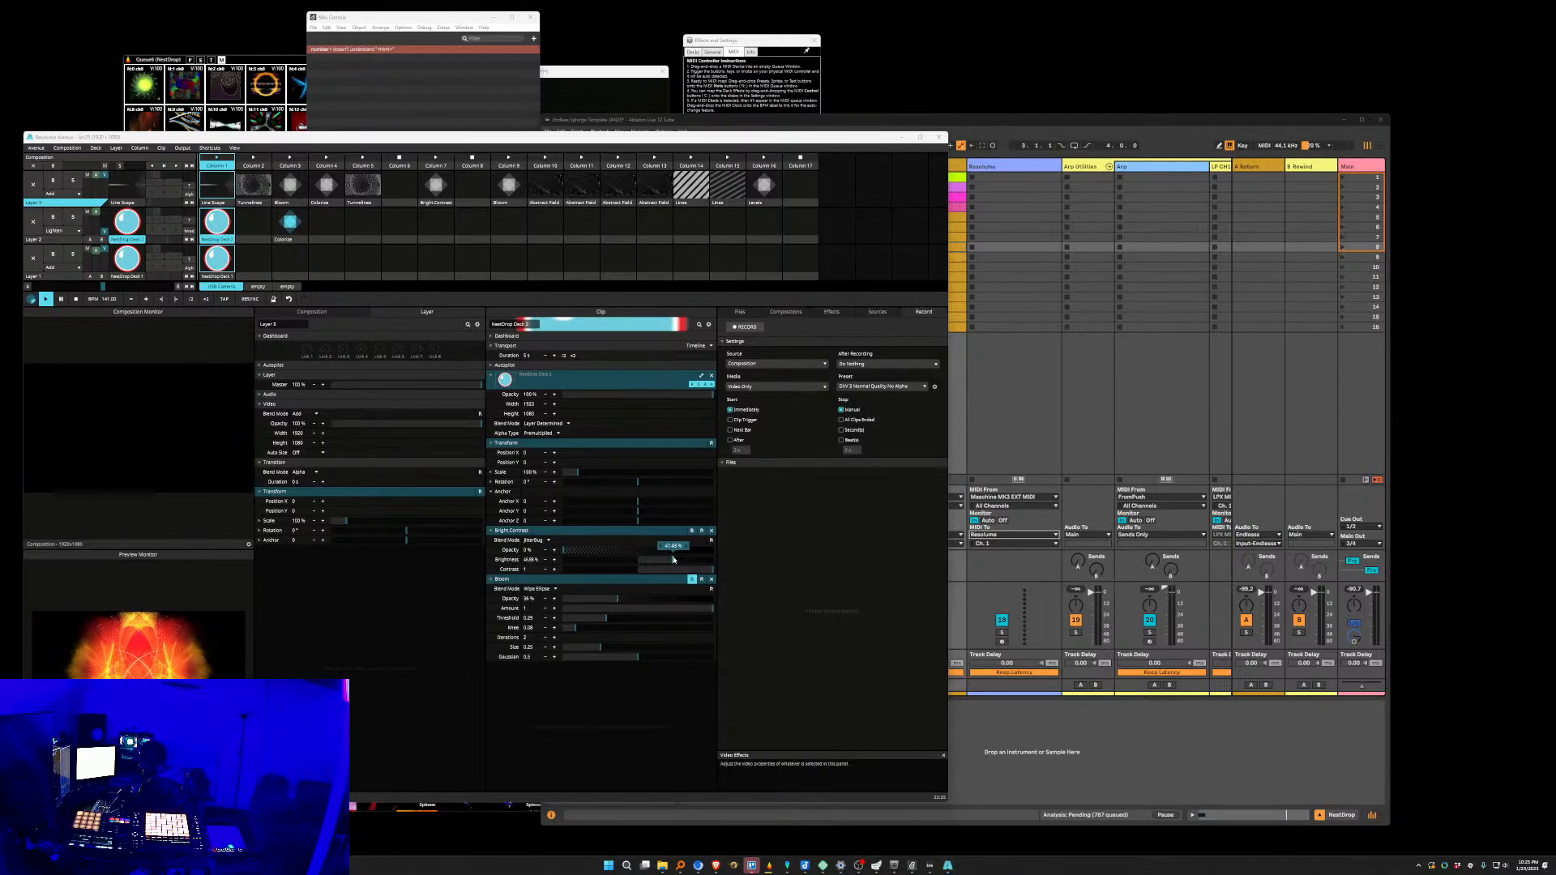
drag(563, 550, 667, 571)
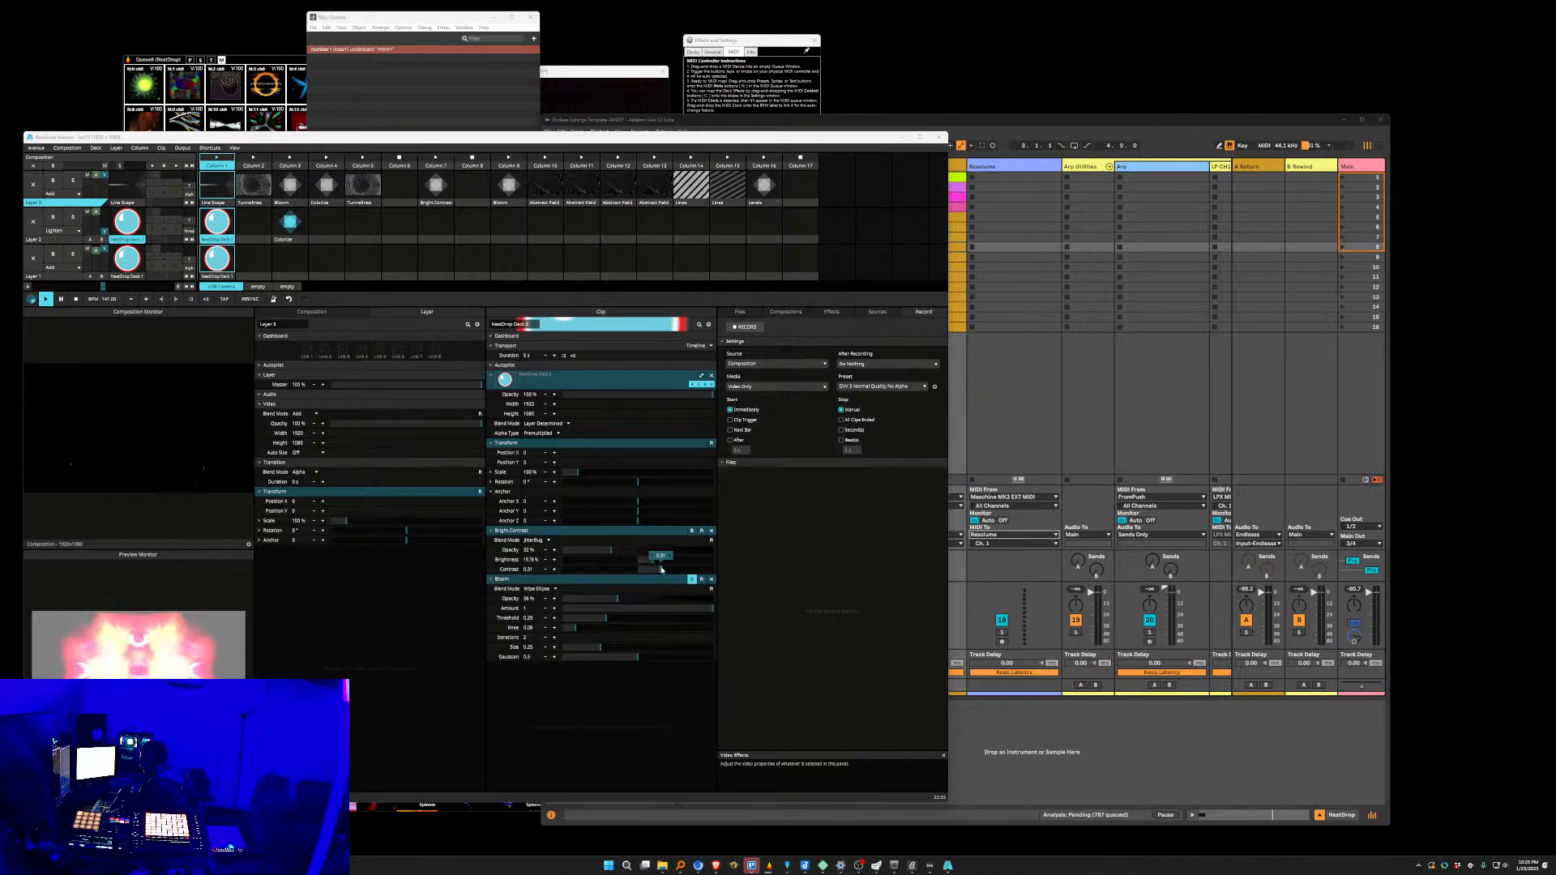
drag(611, 551, 562, 554)
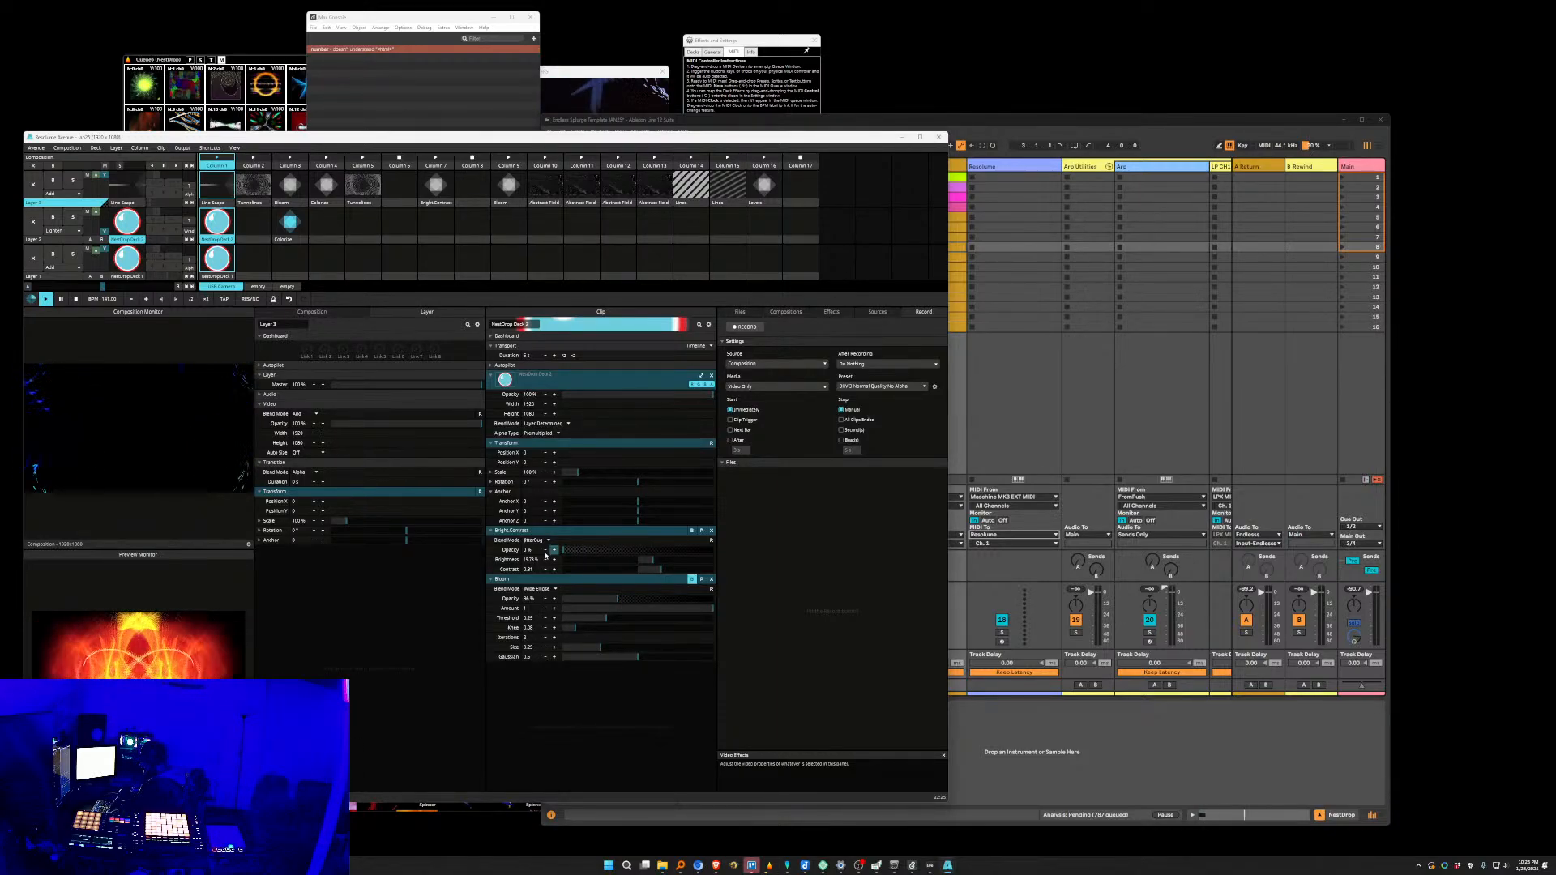
Link the Bright.Contrast effect's Opacity and Brightness to the clip's first dashboard knob.
click(492, 550)
click(528, 471)
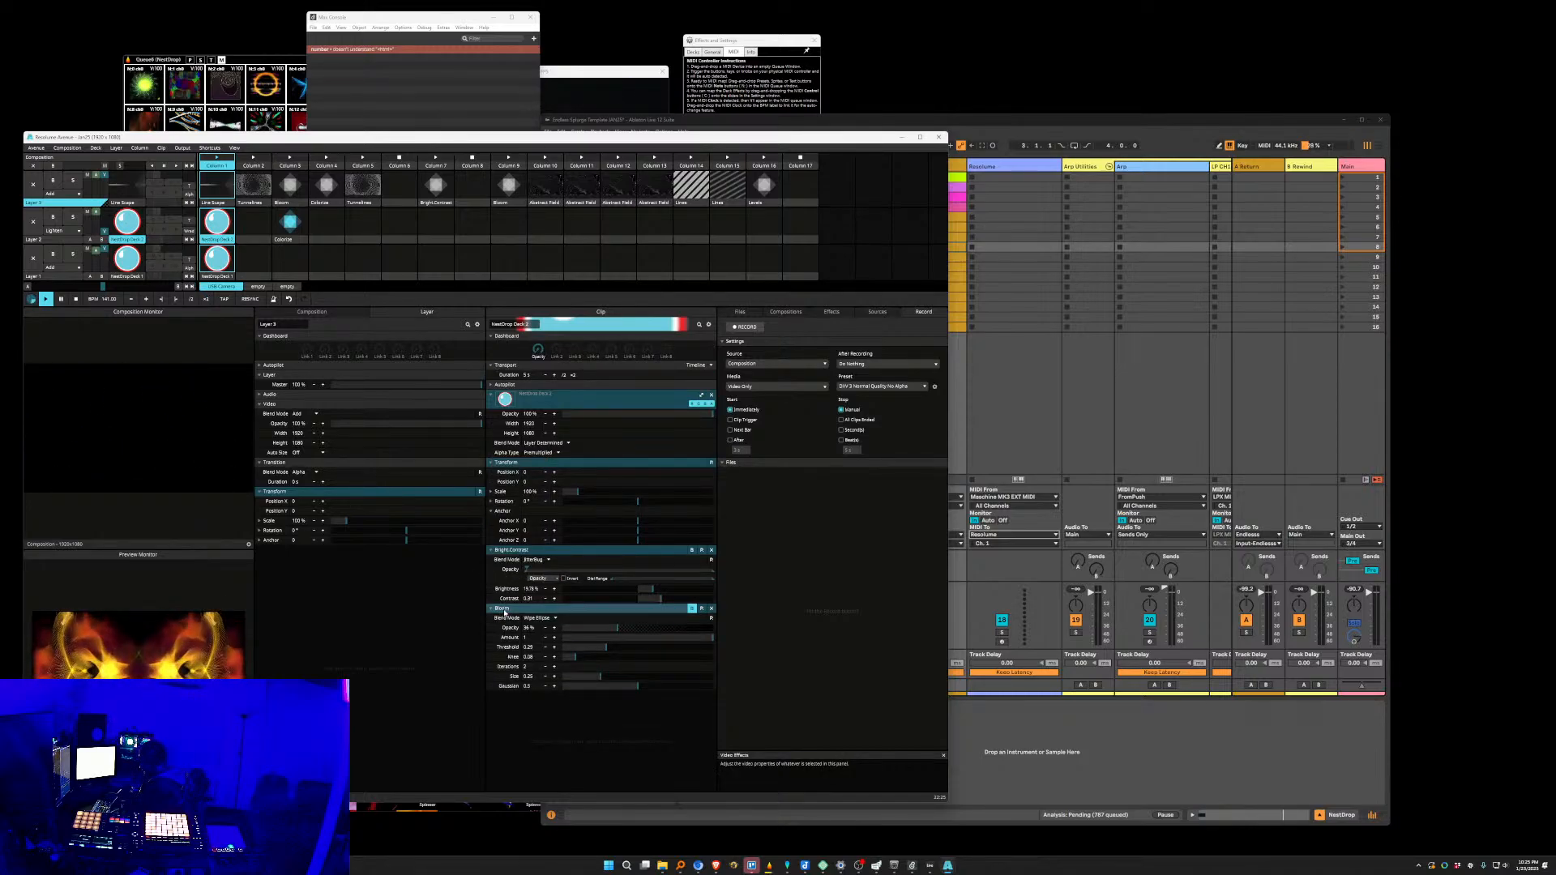
click(491, 588)
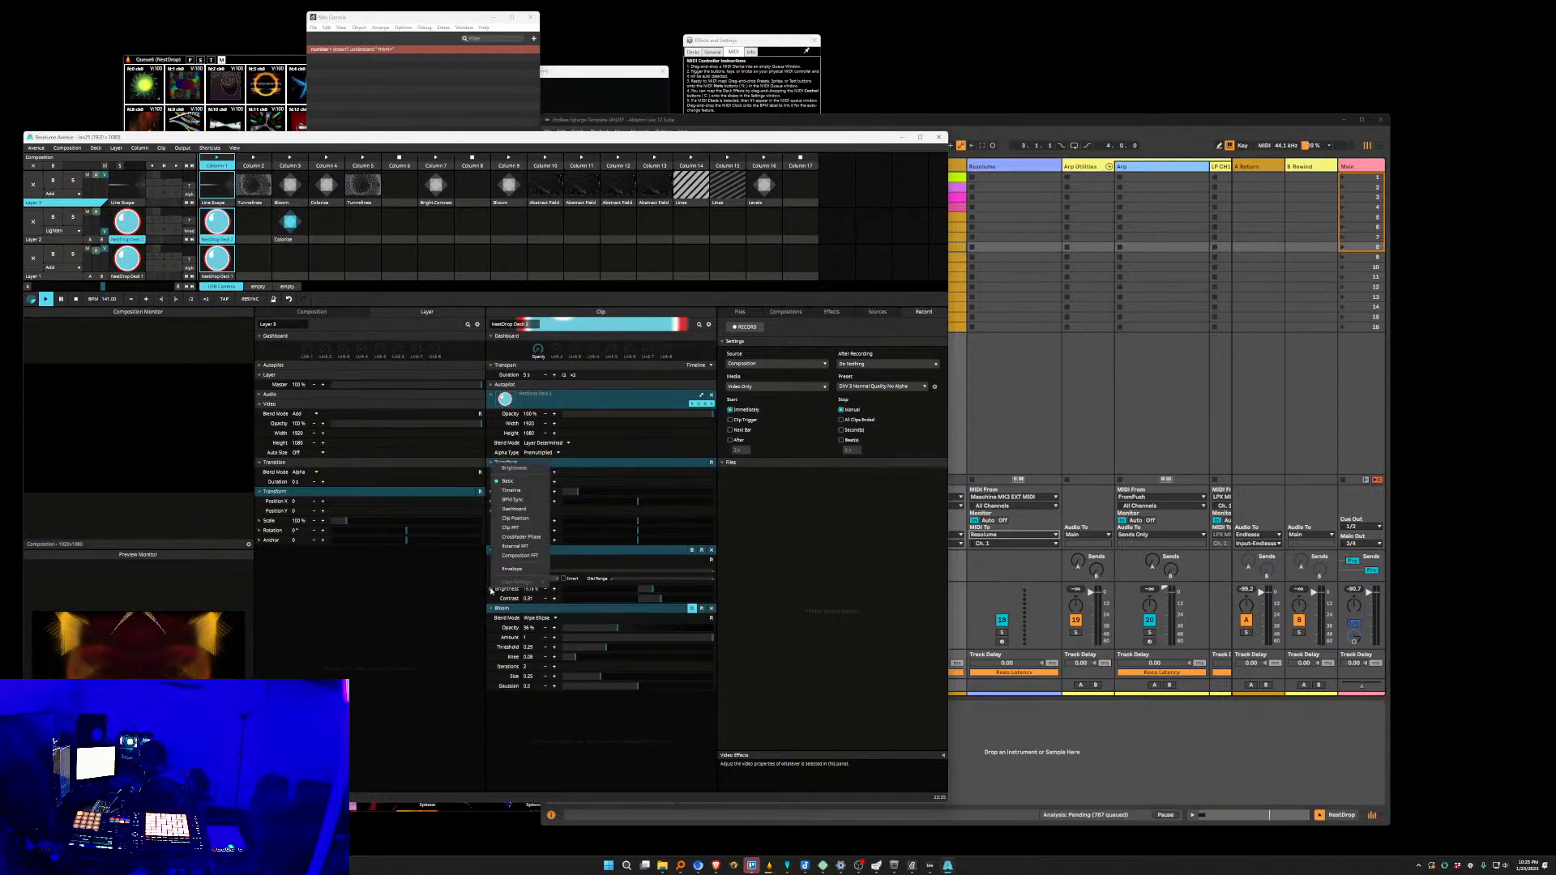
click(514, 509)
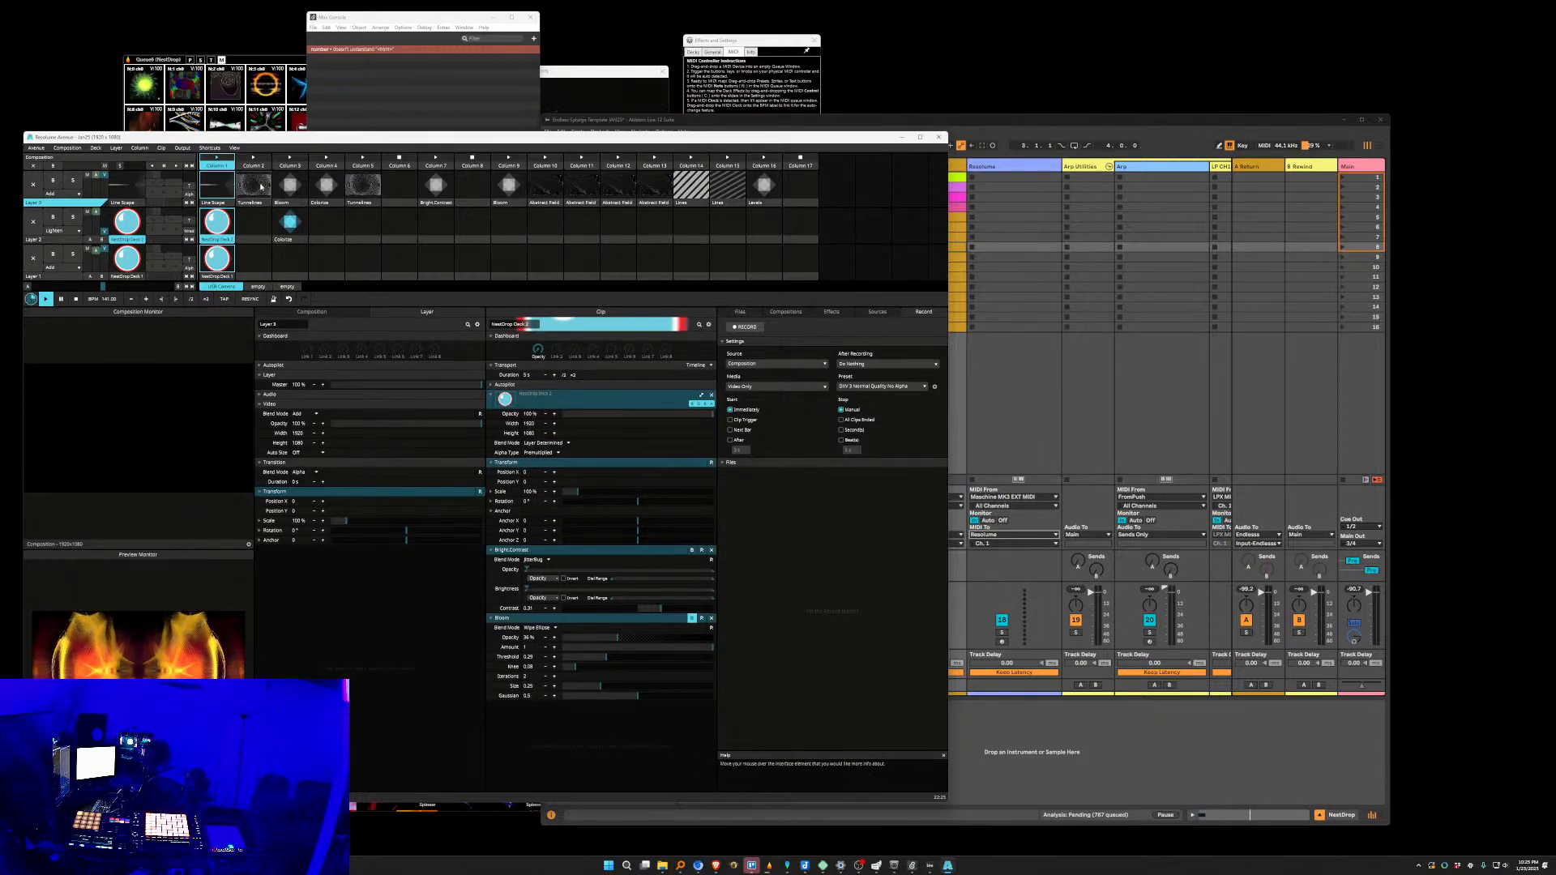
Map the NestDrop Deck 2 clip's second dashboard knob as a MIDI shortcut for the selected clip, and leave shortcut editing.
click(182, 147)
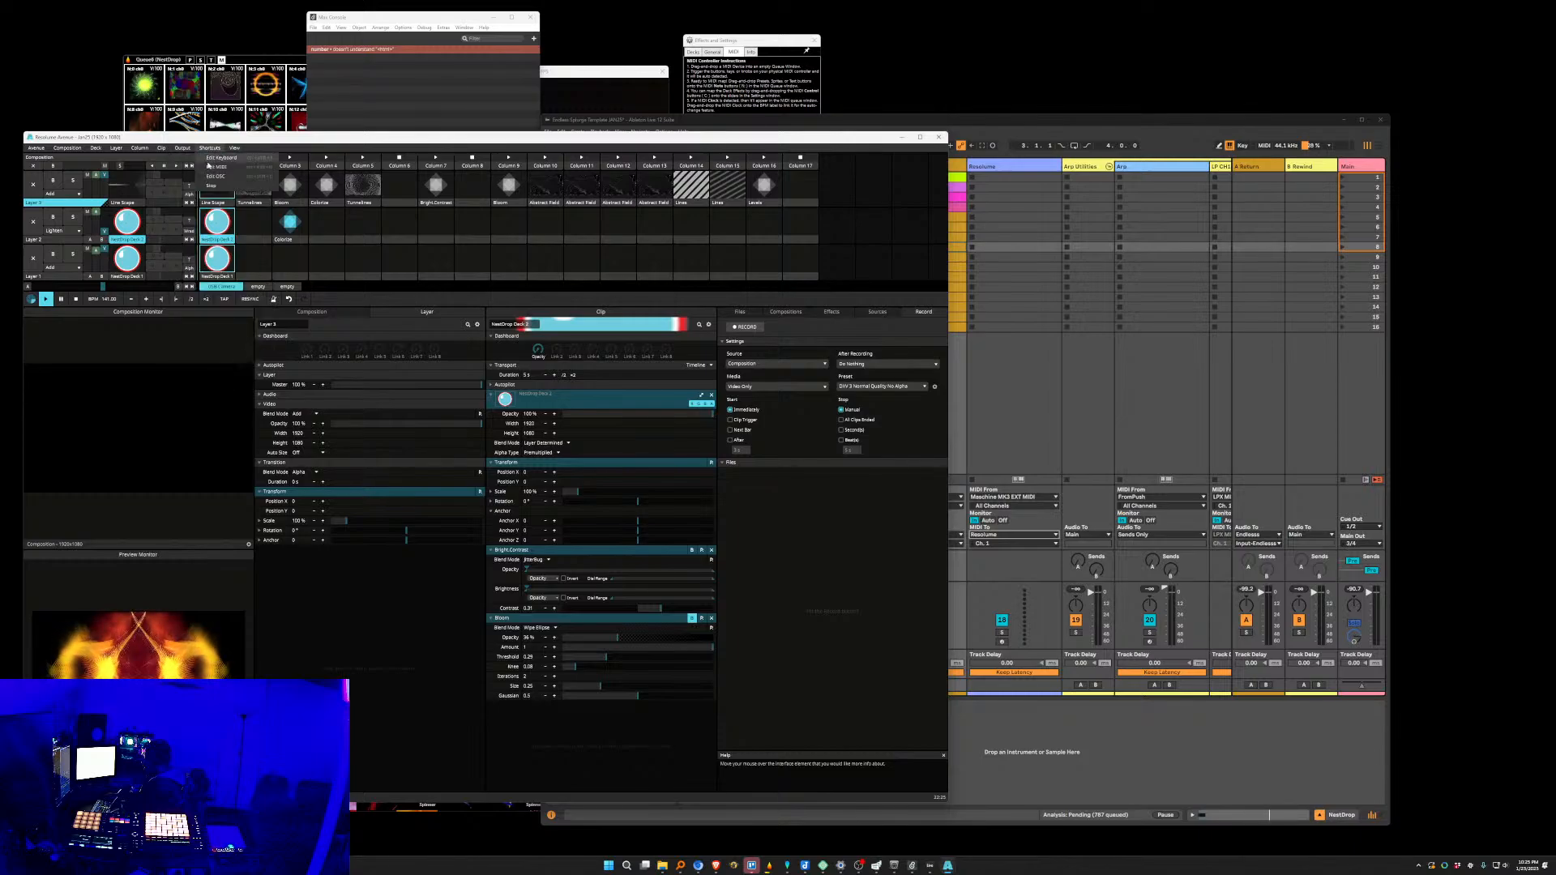
click(215, 167)
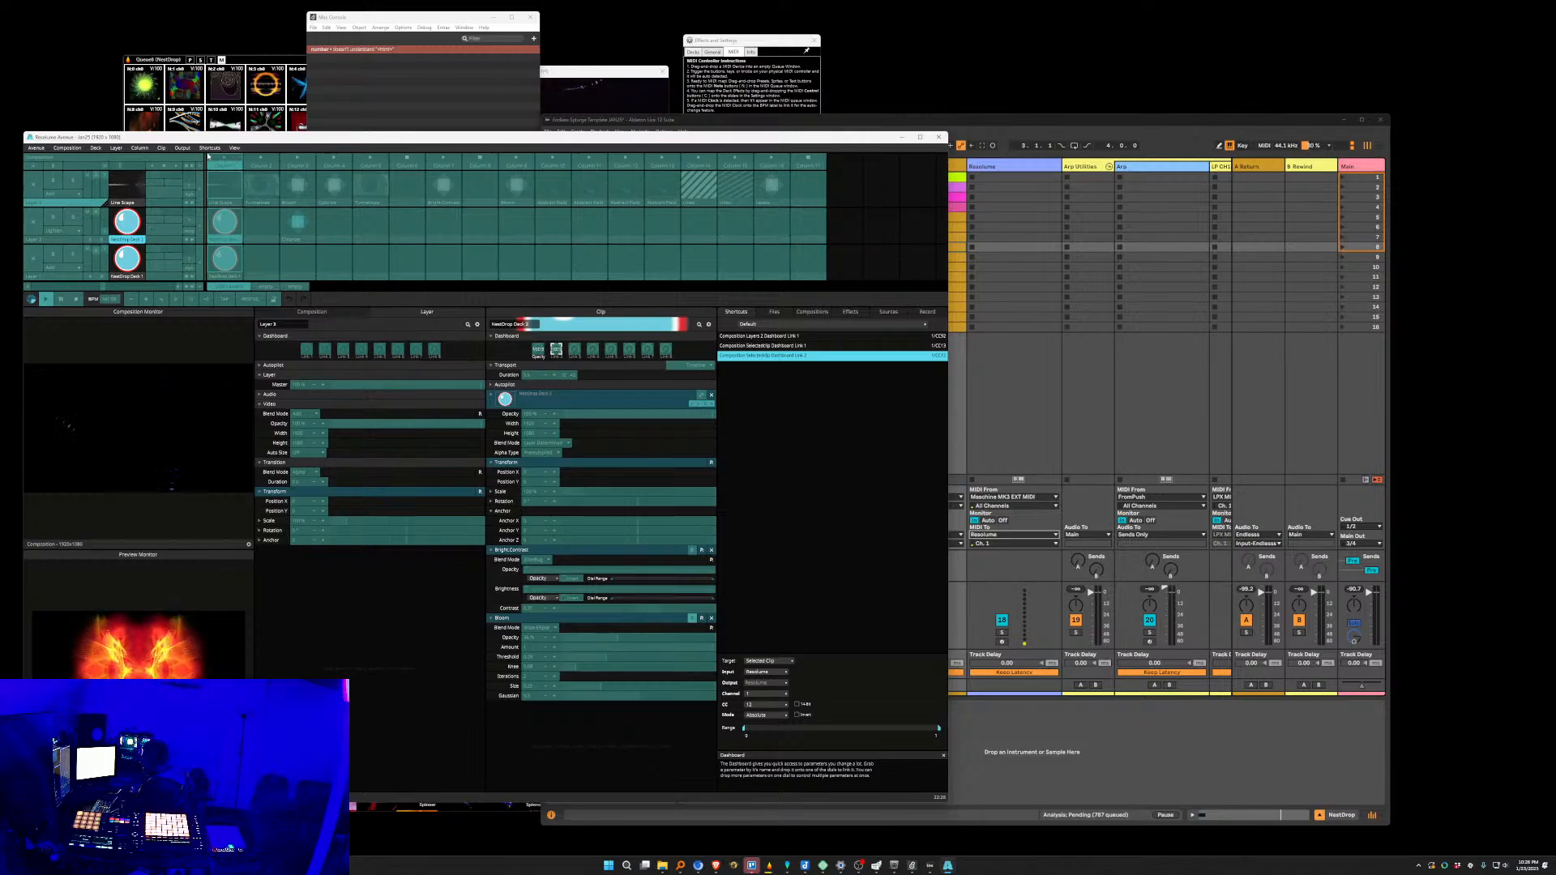
click(183, 148)
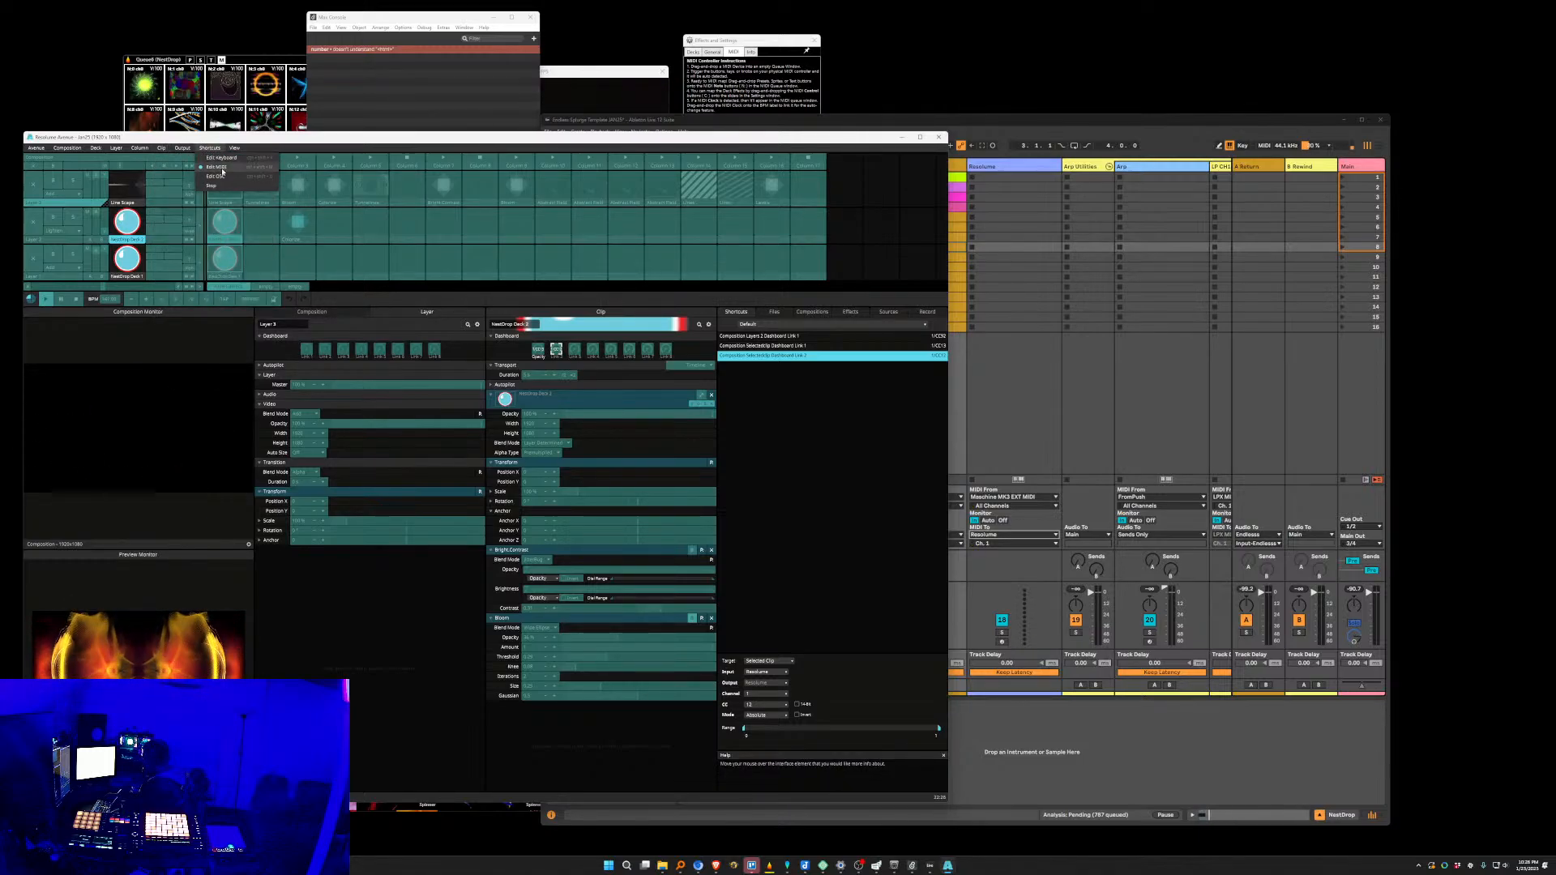
click(223, 169)
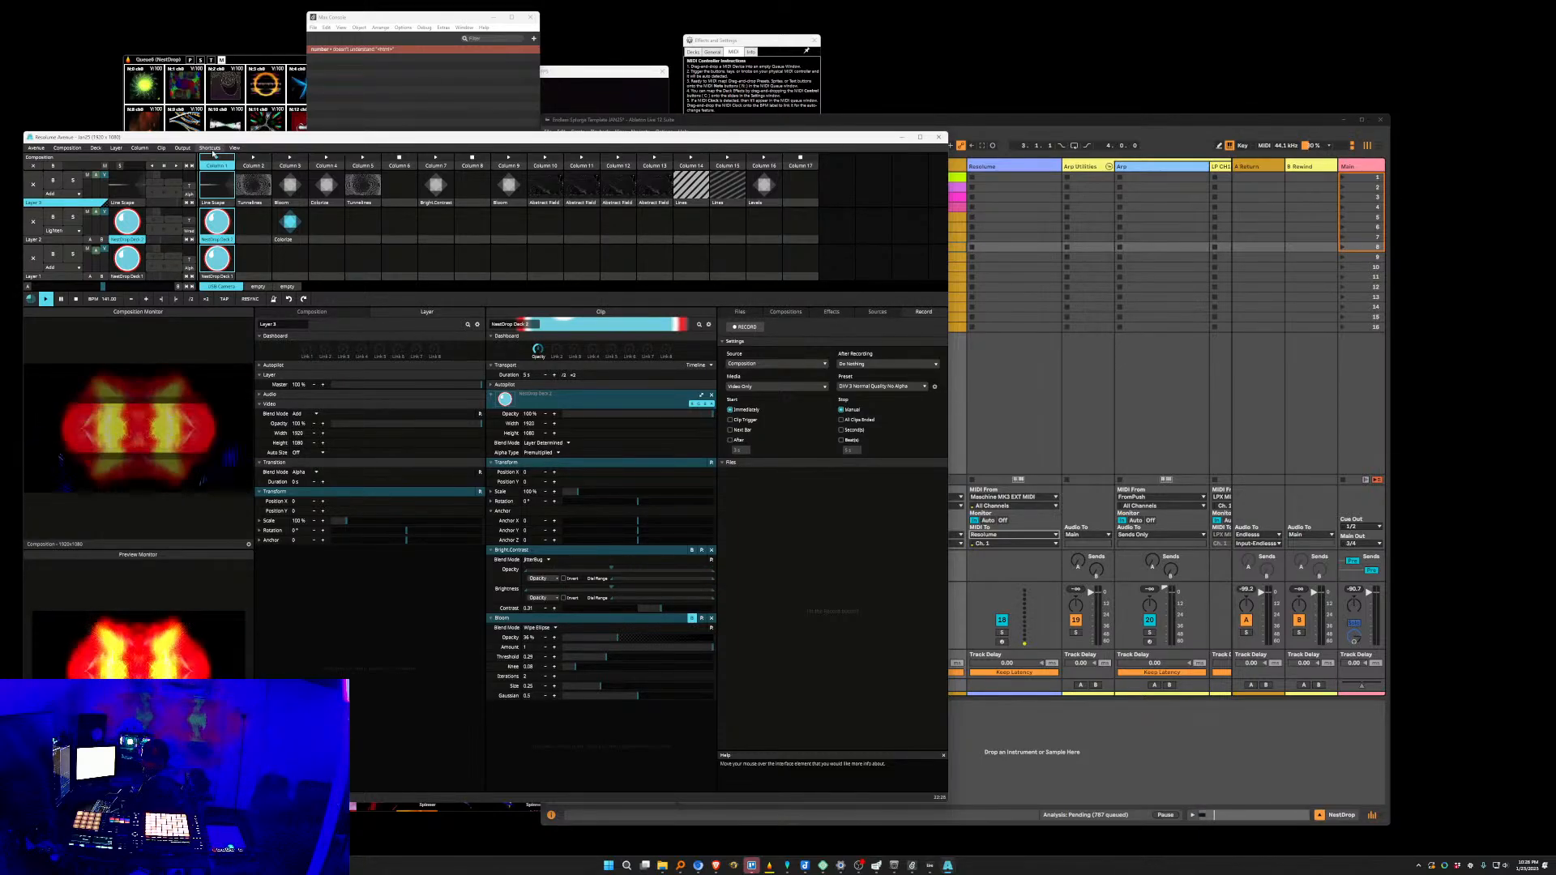
Compare the dashboards of the Line Scape and NestDrop Deck 2 clips under MIDI control, ending with Layer 2 selected.
click(223, 188)
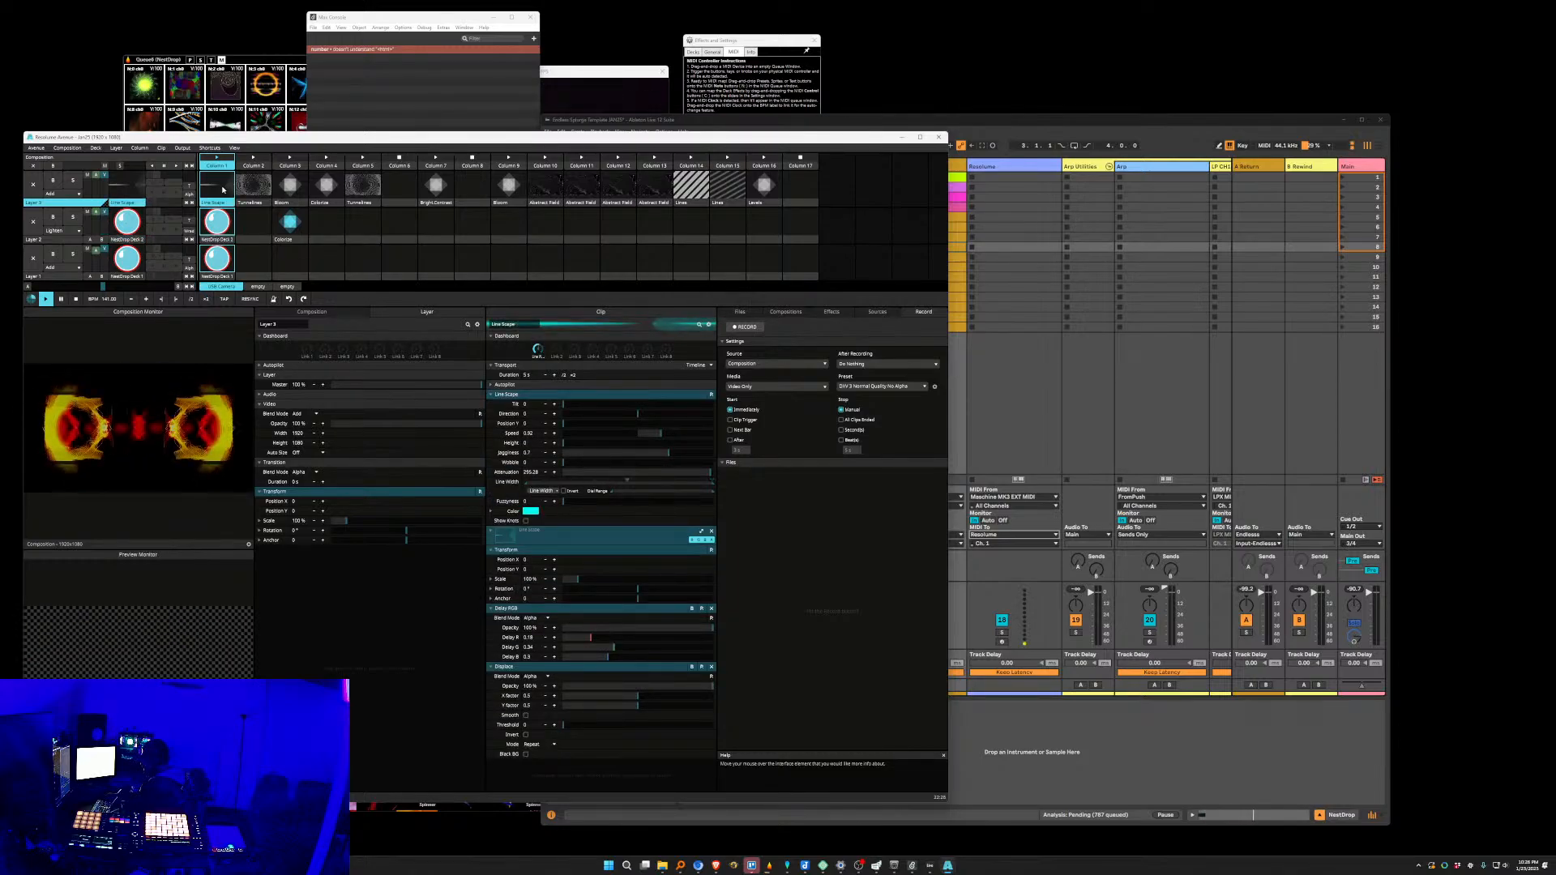
click(219, 237)
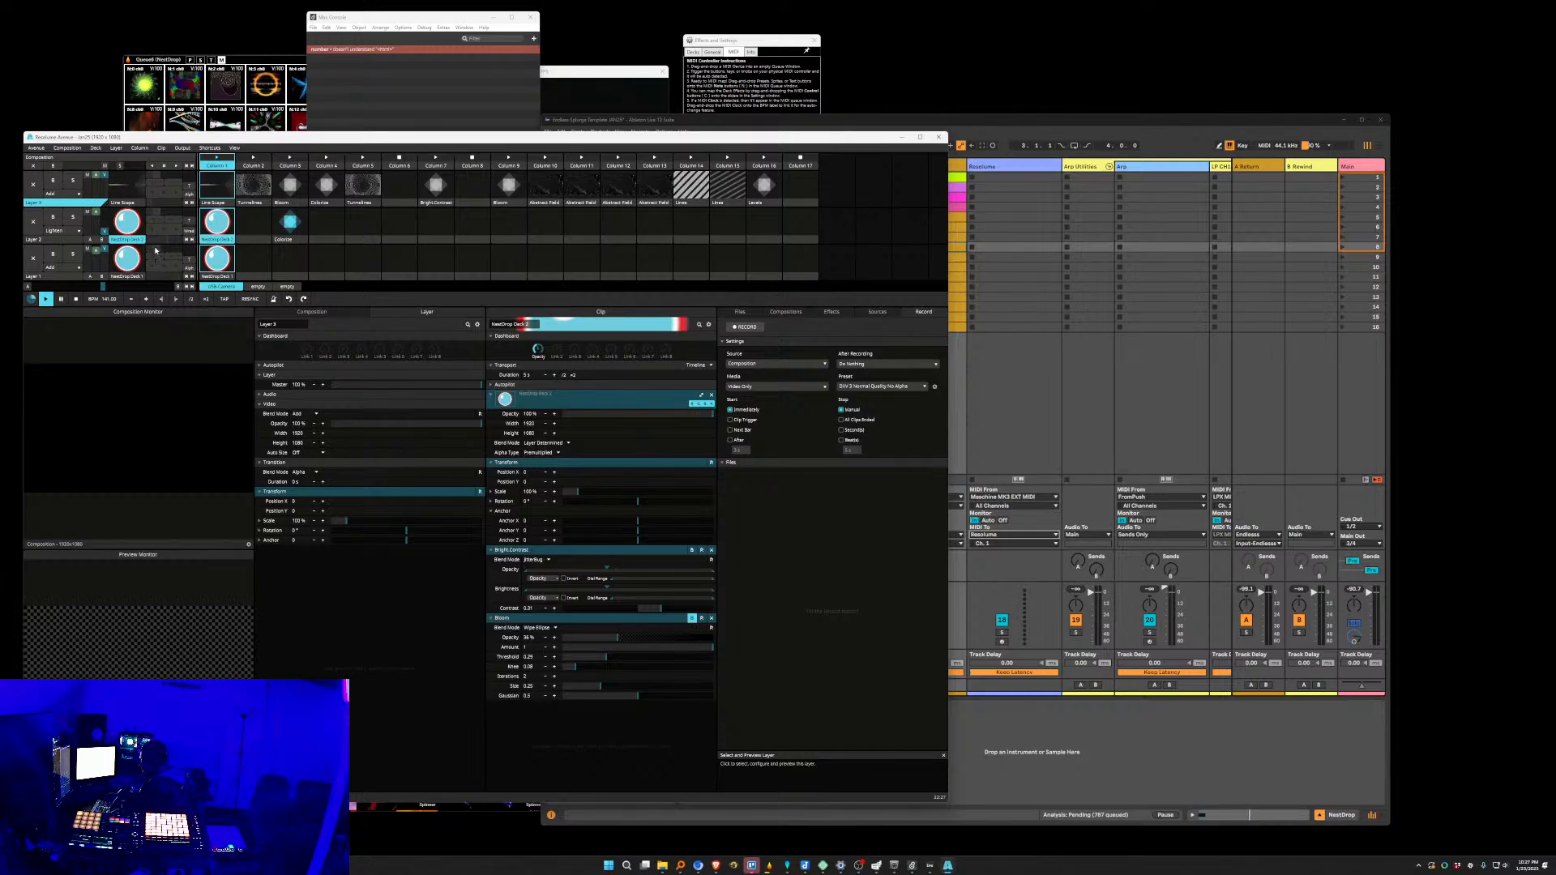
click(94, 237)
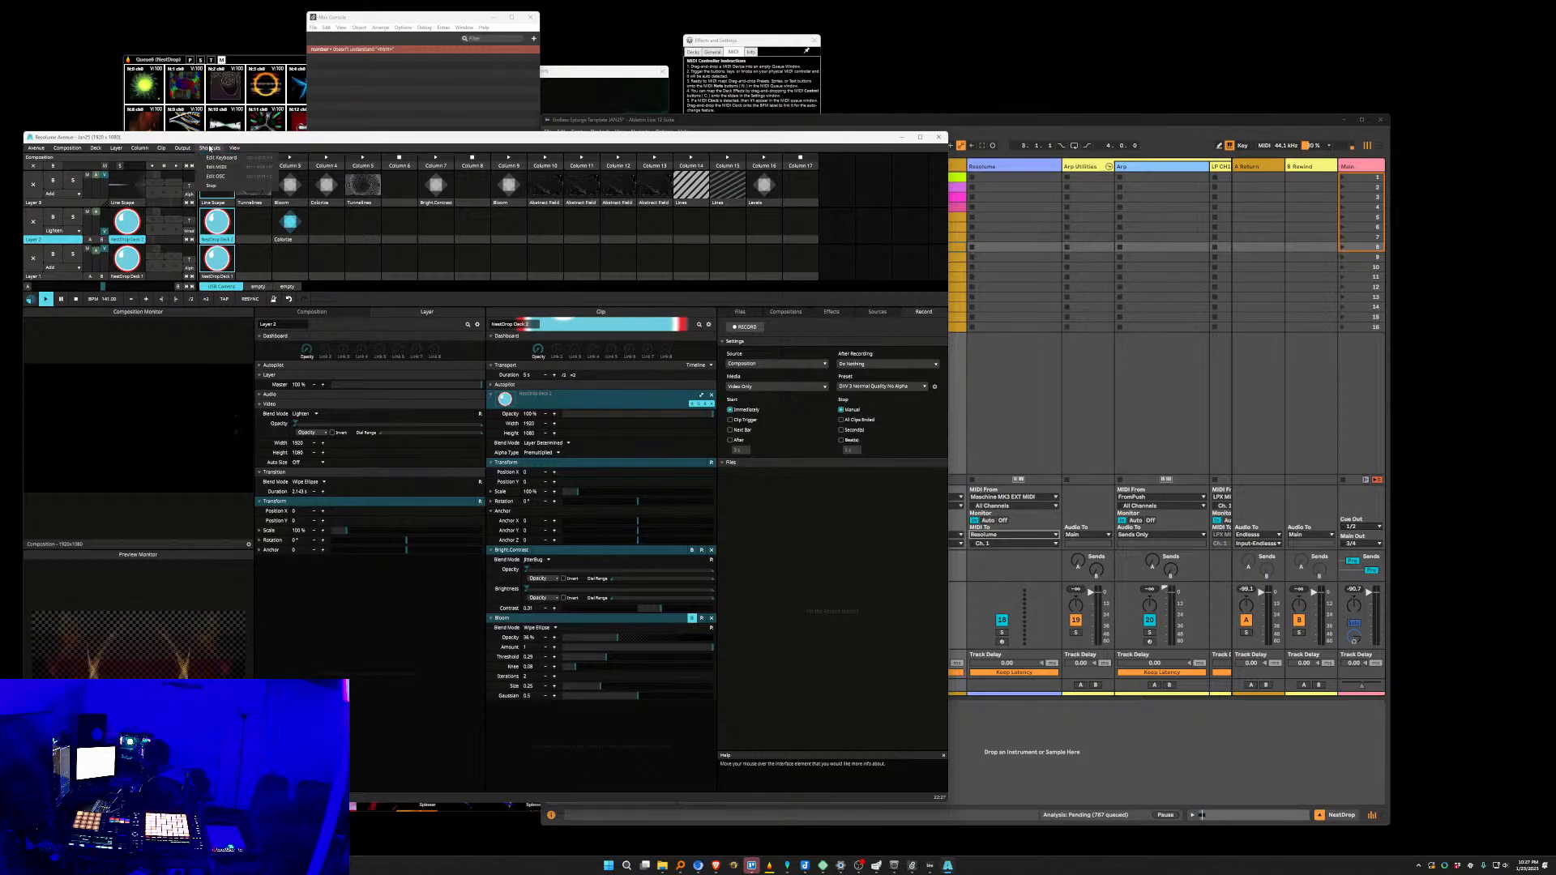
Enter MIDI shortcut editing and delete the shortcut on the selected clip's second dashboard knob.
click(182, 148)
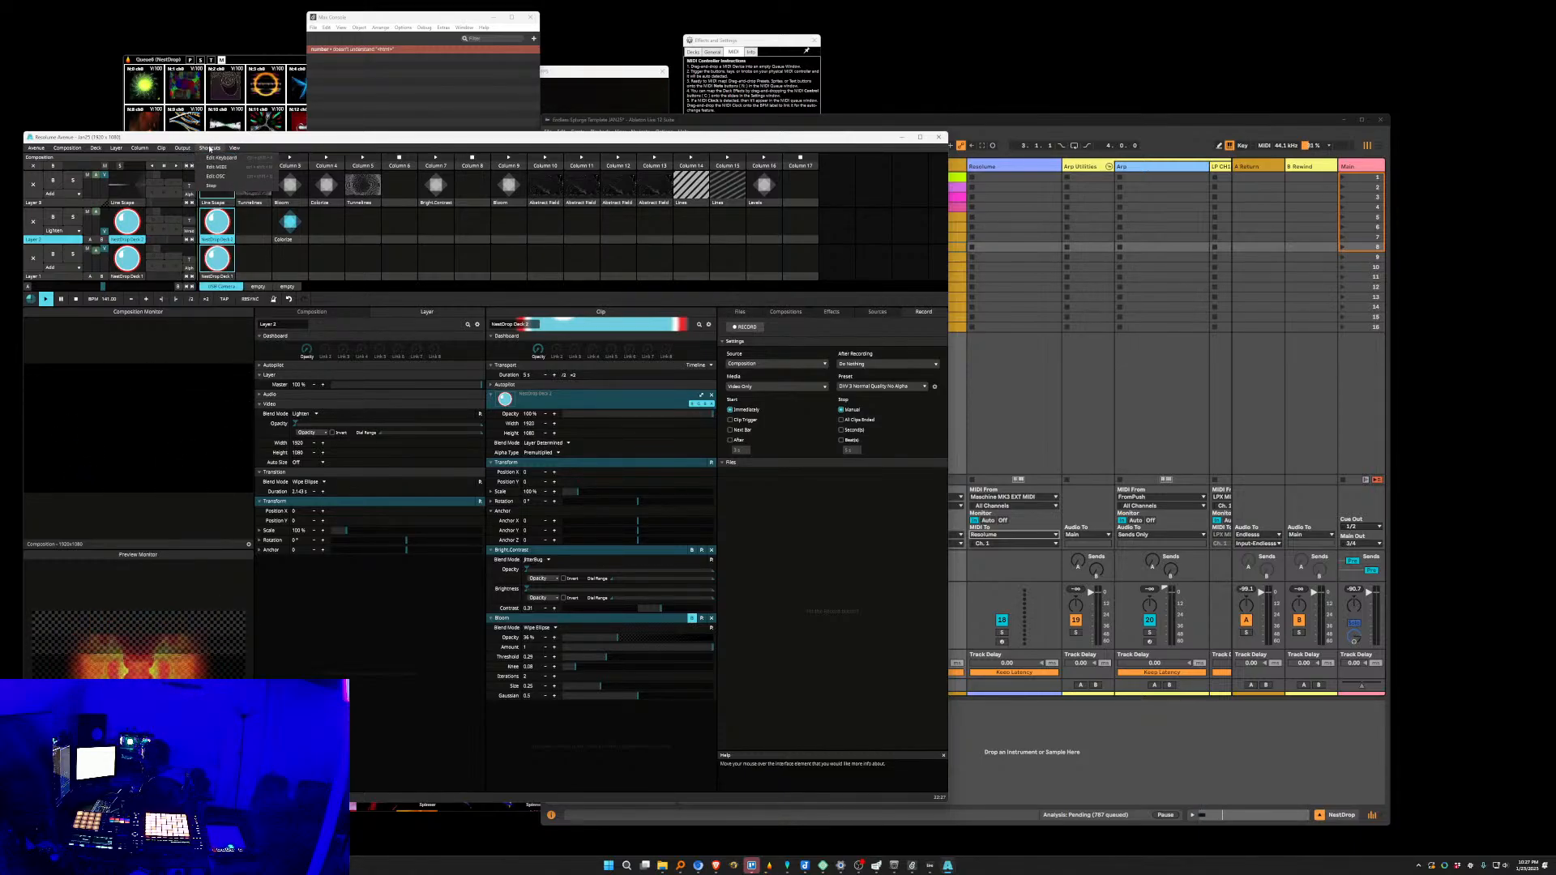
click(217, 172)
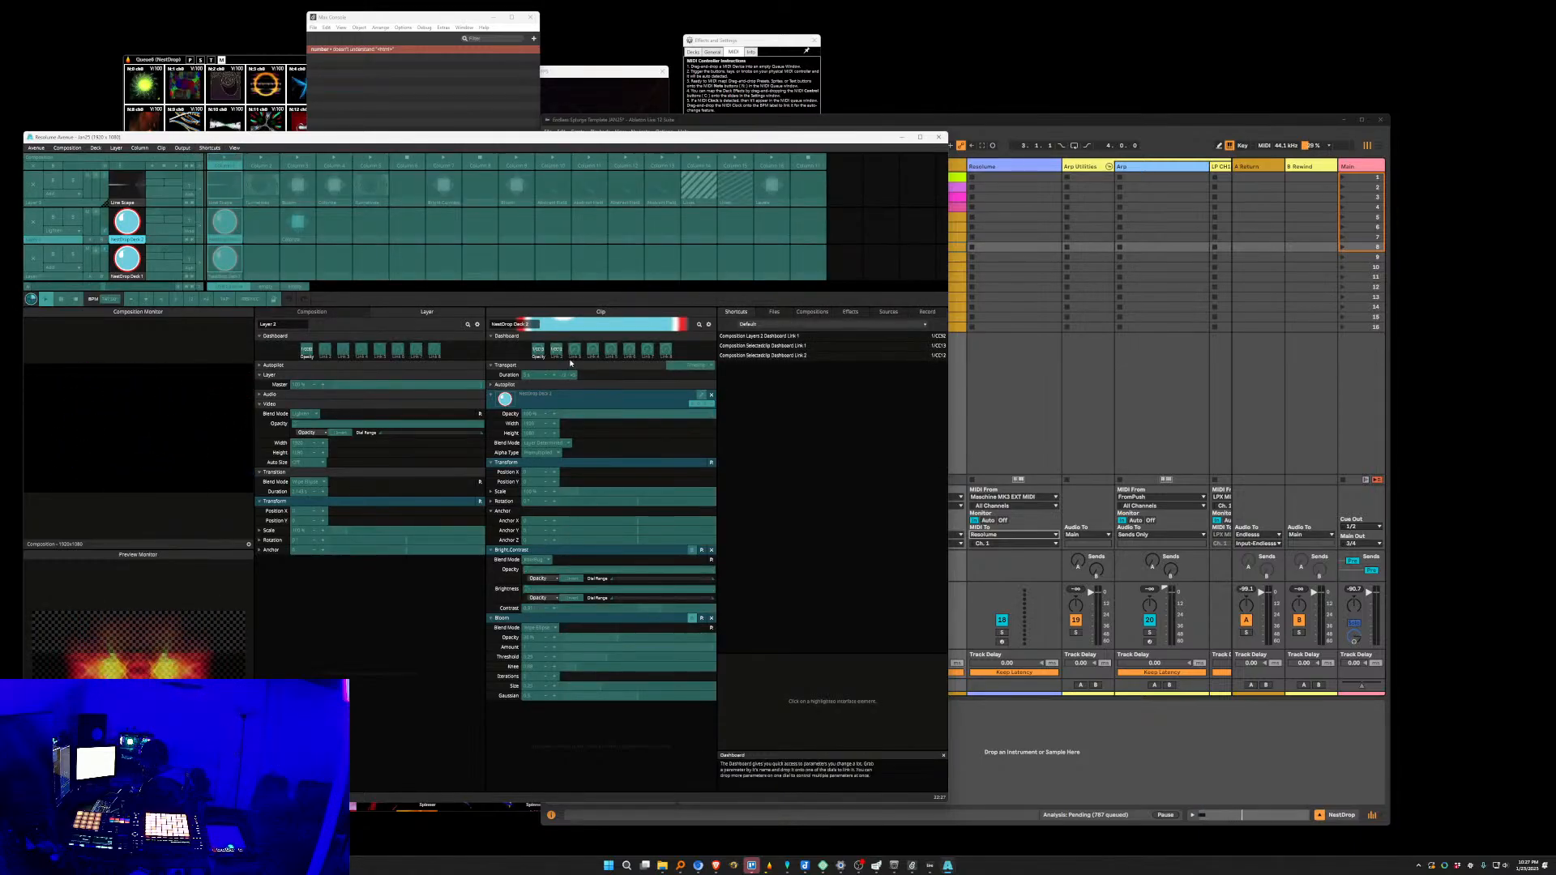
click(539, 351)
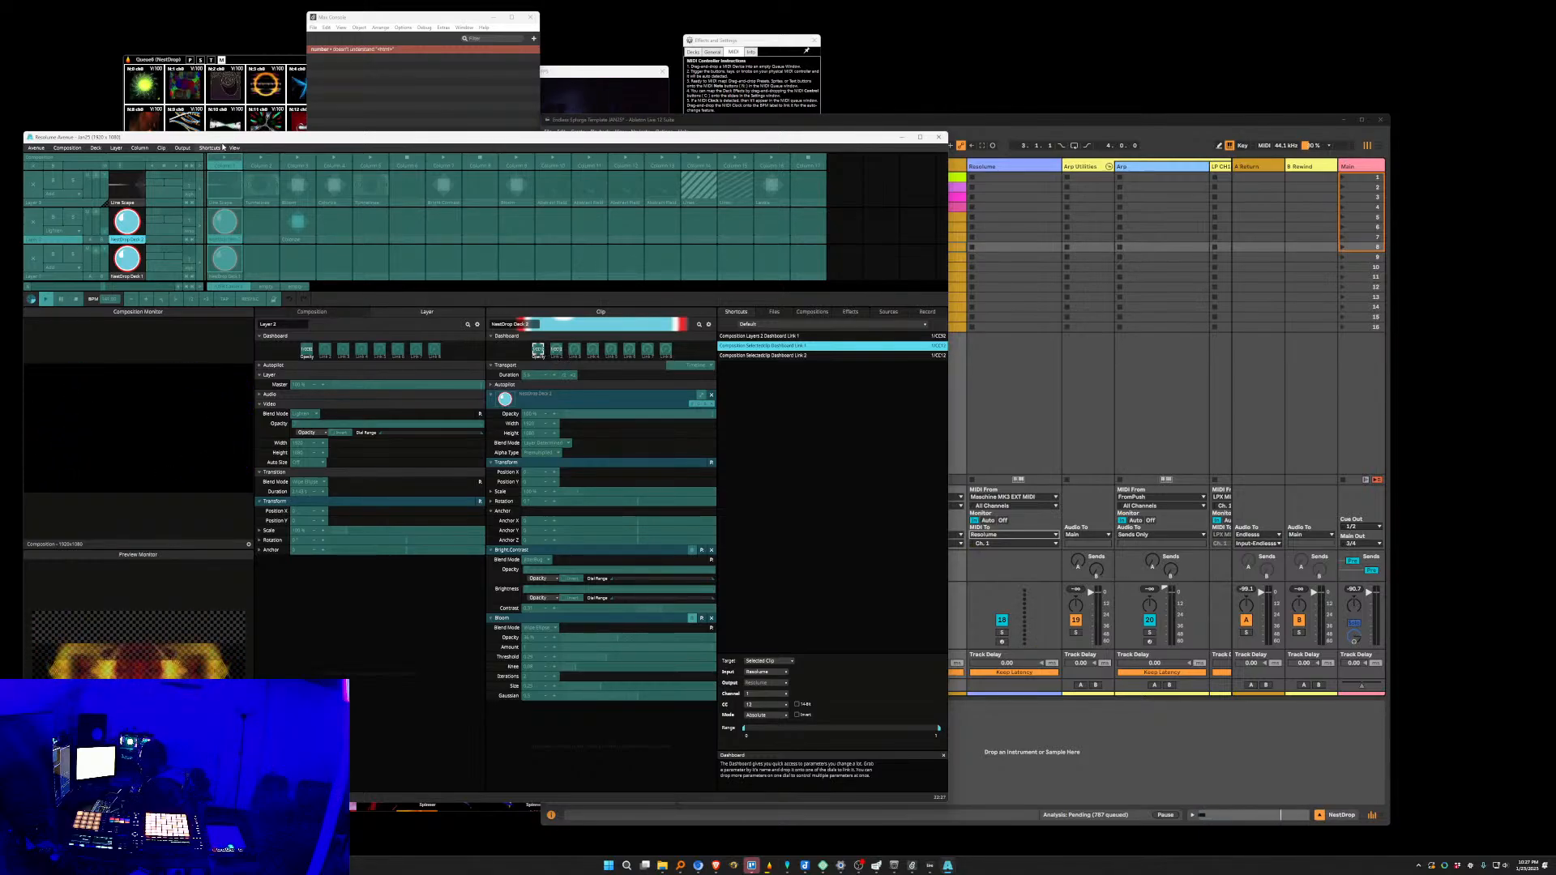
click(182, 147)
mouse_move(207, 149)
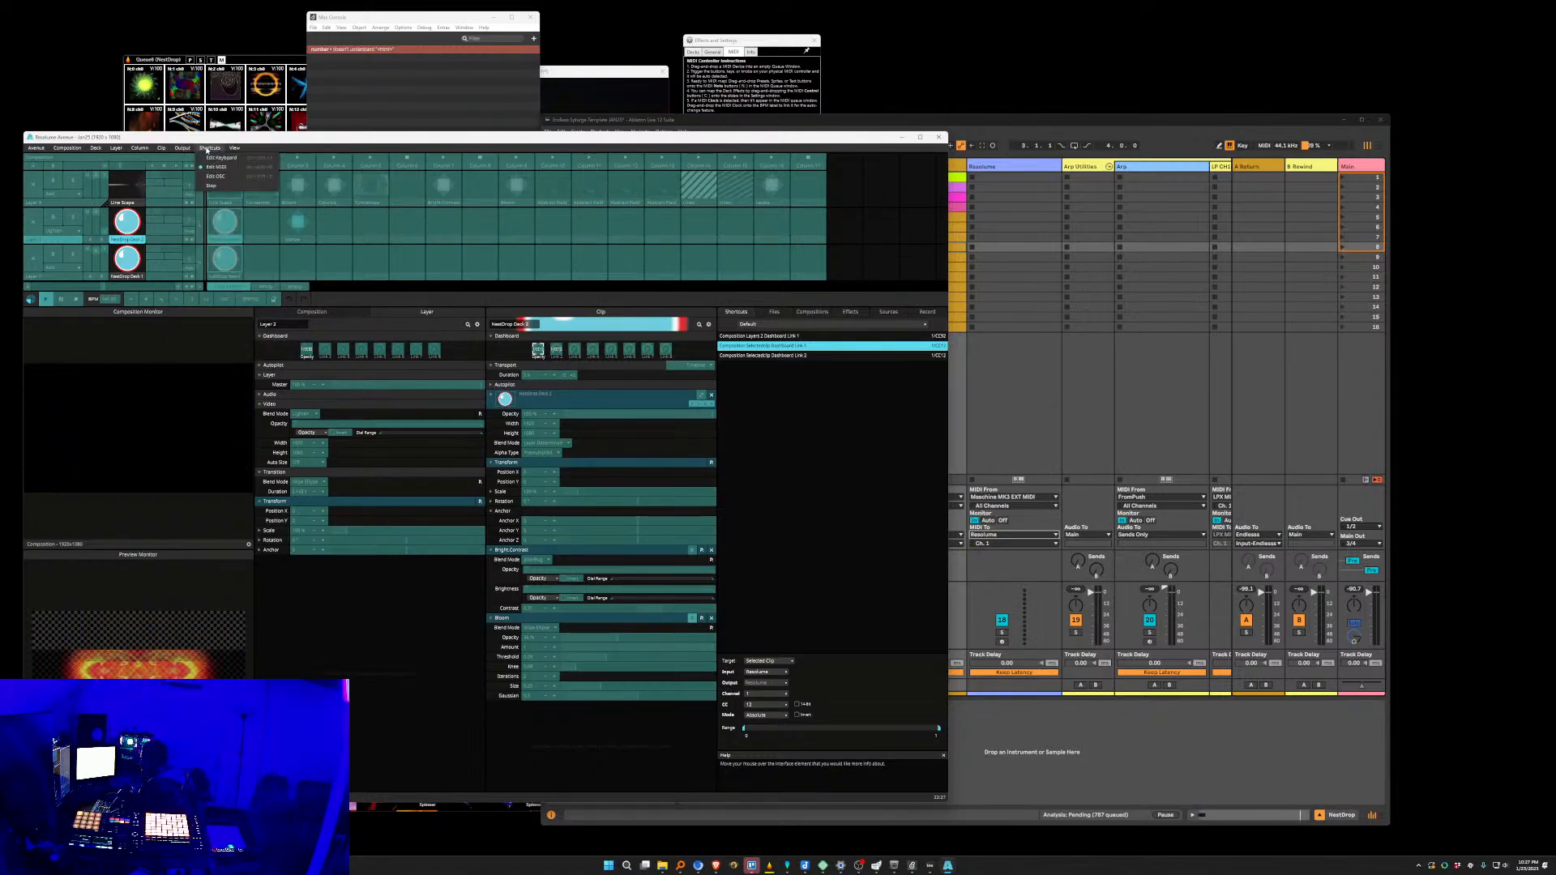
click(557, 351)
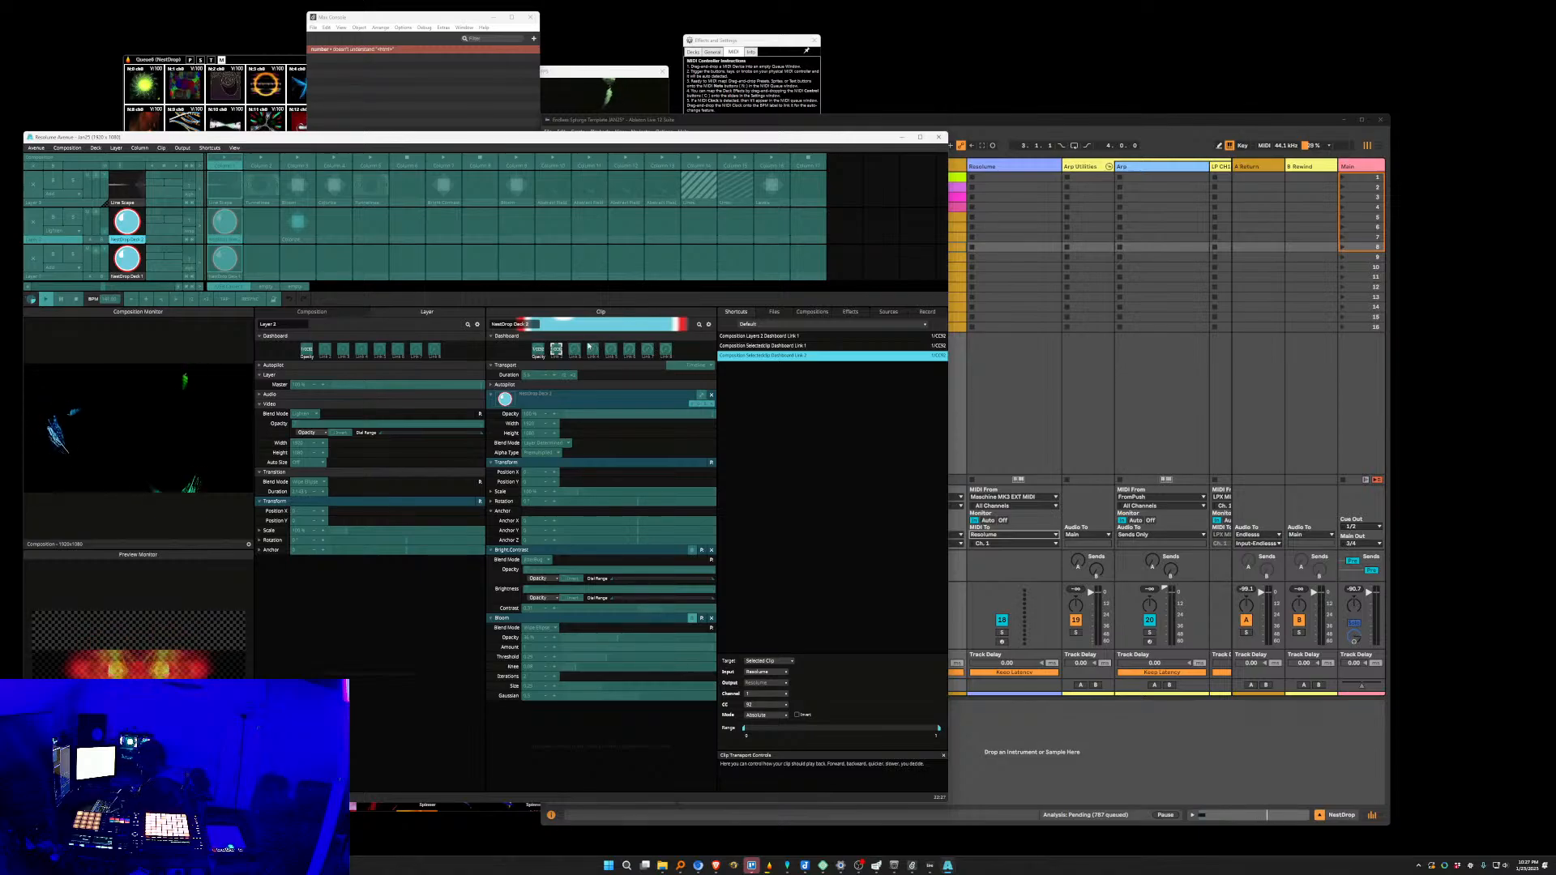
key(Delete)
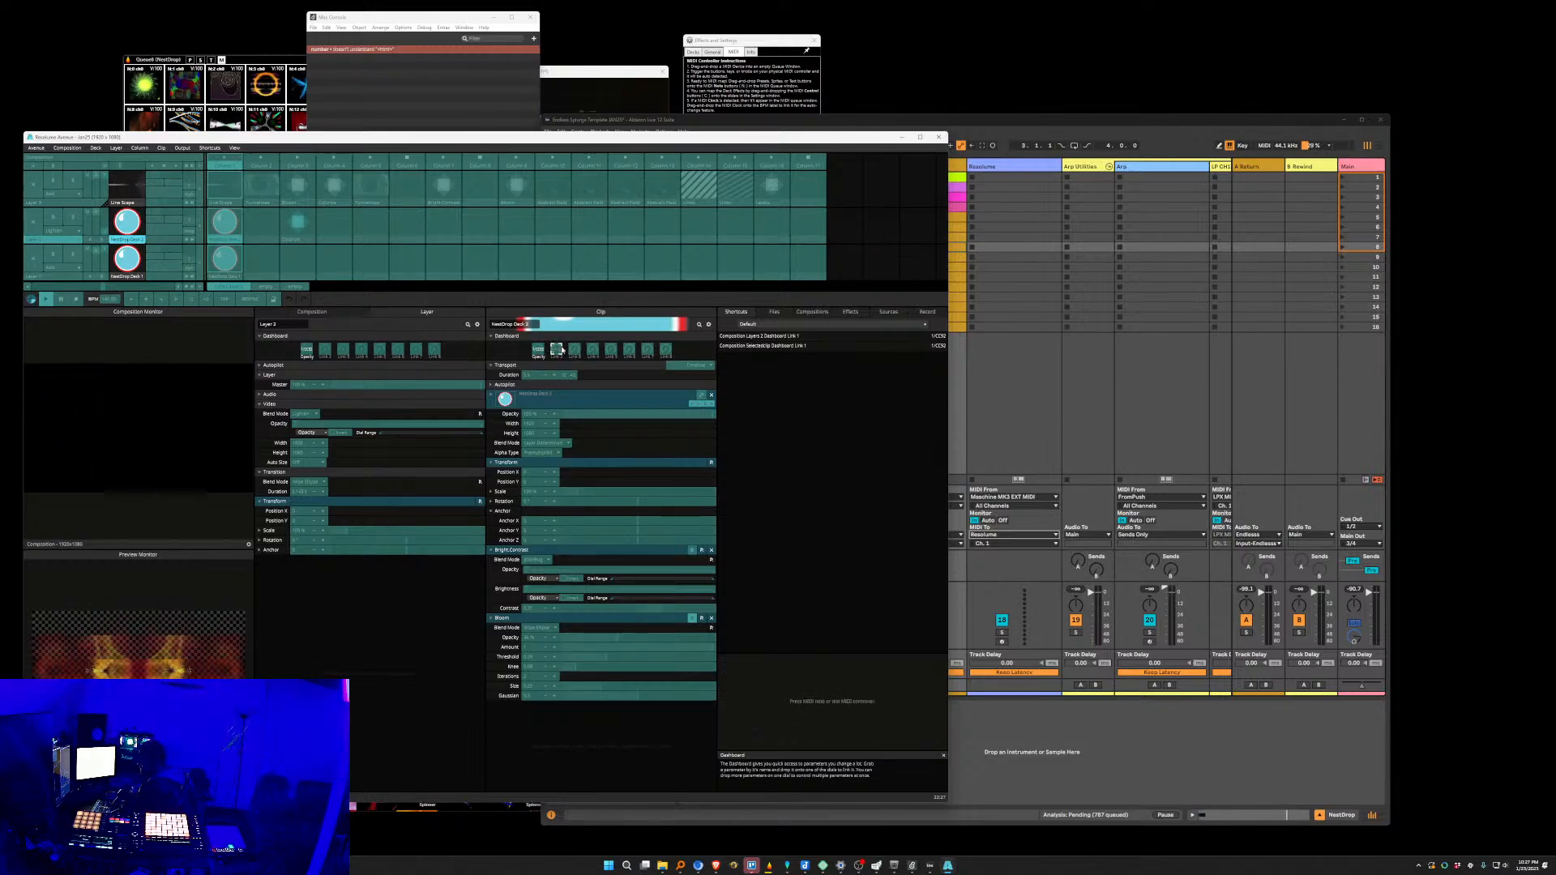
Check the MIDI shortcut on the NestDrop Deck 2 clip's first dashboard knob and leave MIDI shortcut editing.
click(539, 351)
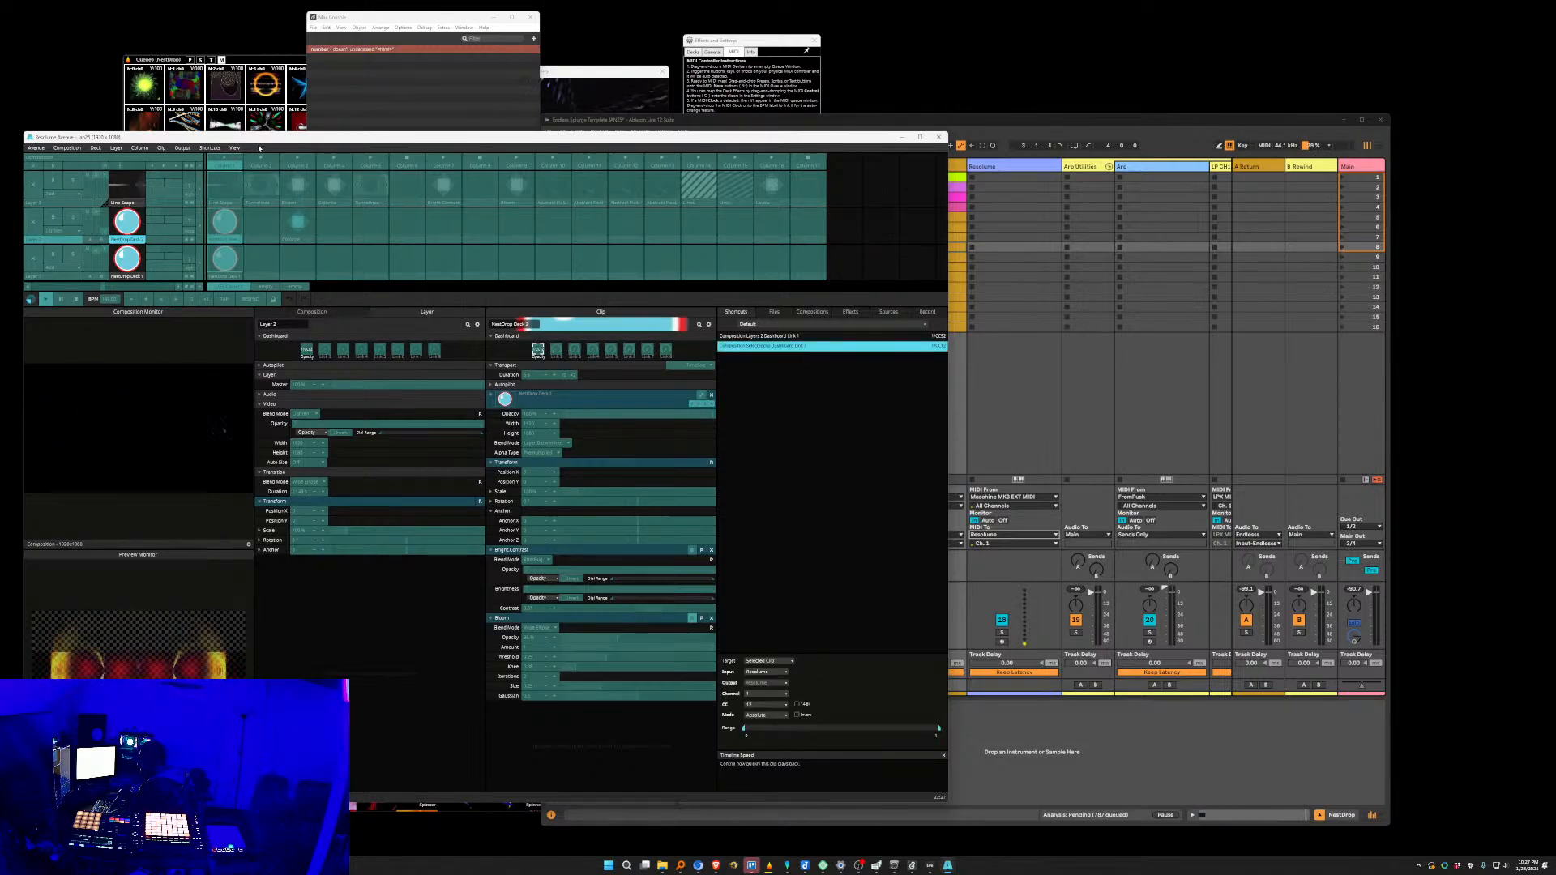
click(189, 149)
click(209, 148)
click(227, 167)
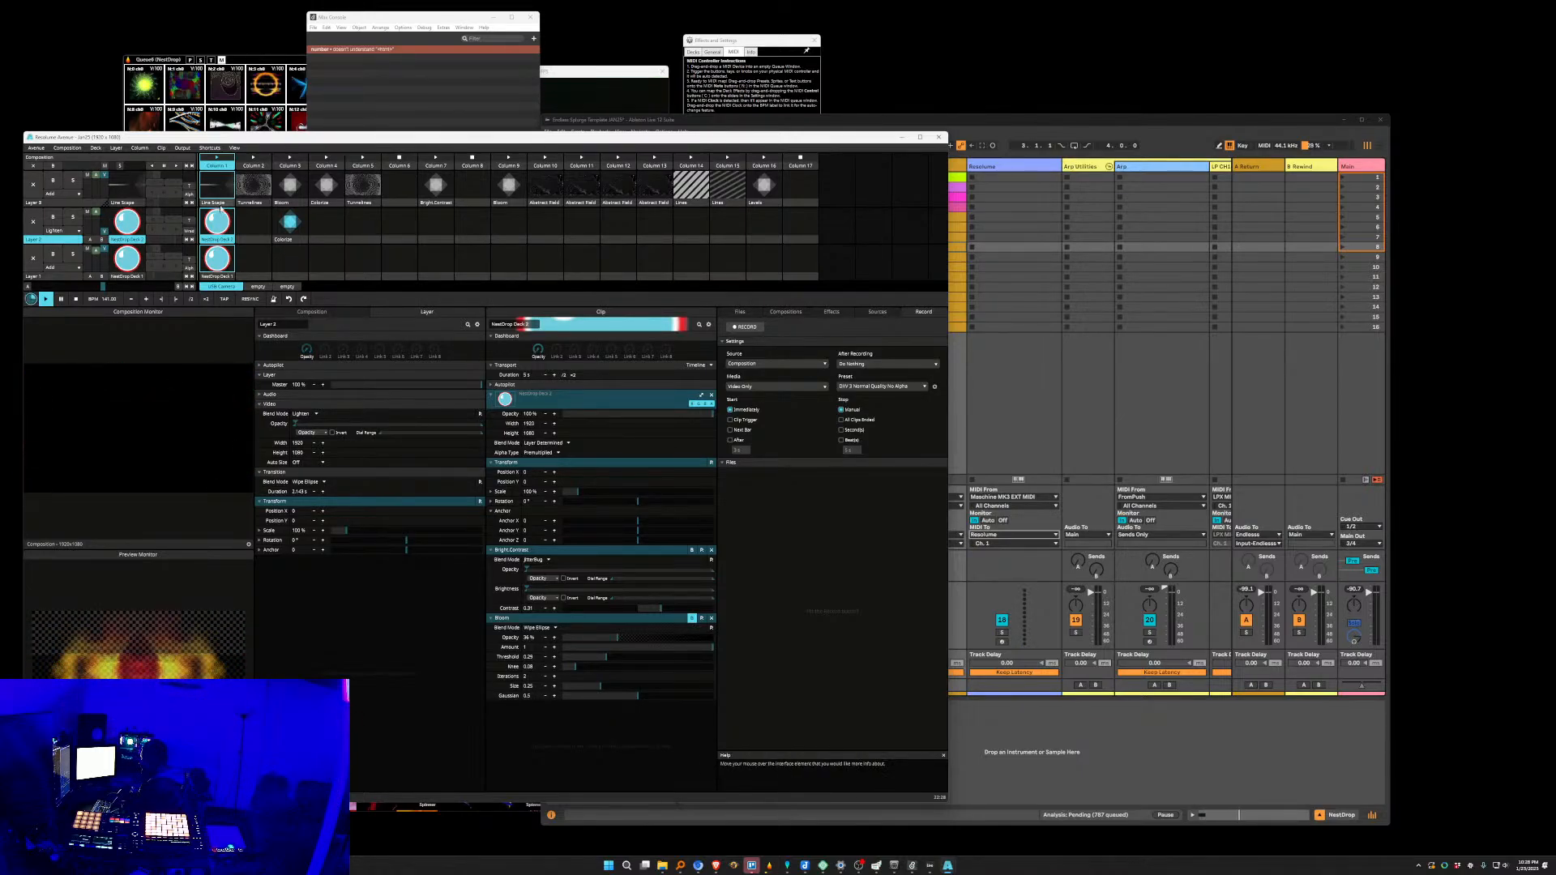
Switch between the Line Scape and NestDrop Deck 2 clips to test the shared first dashboard knob, ending on Line Scape.
click(217, 207)
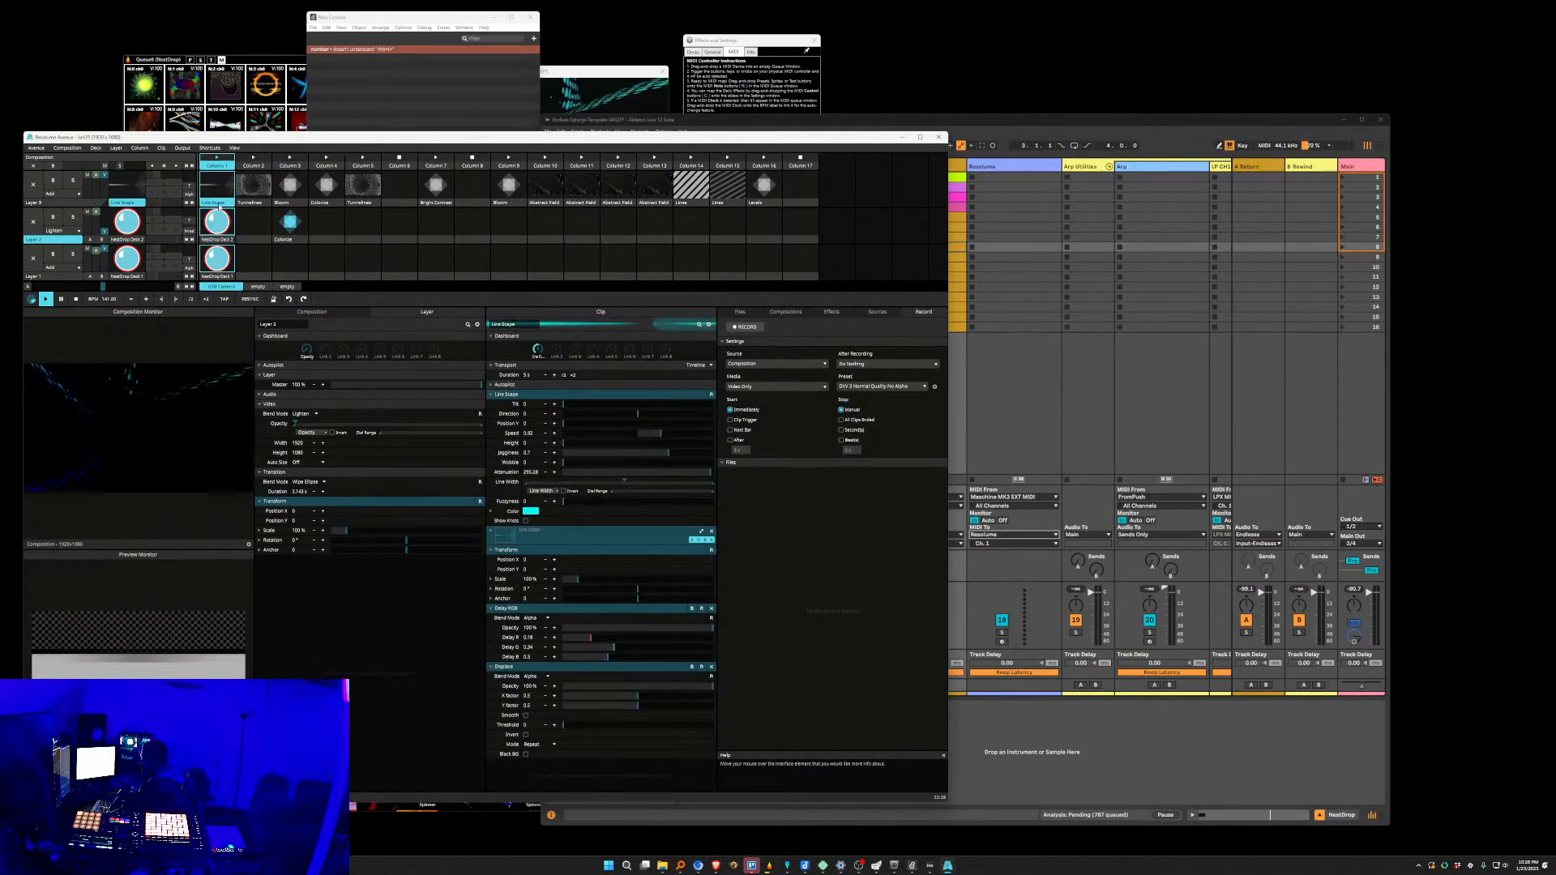
click(213, 221)
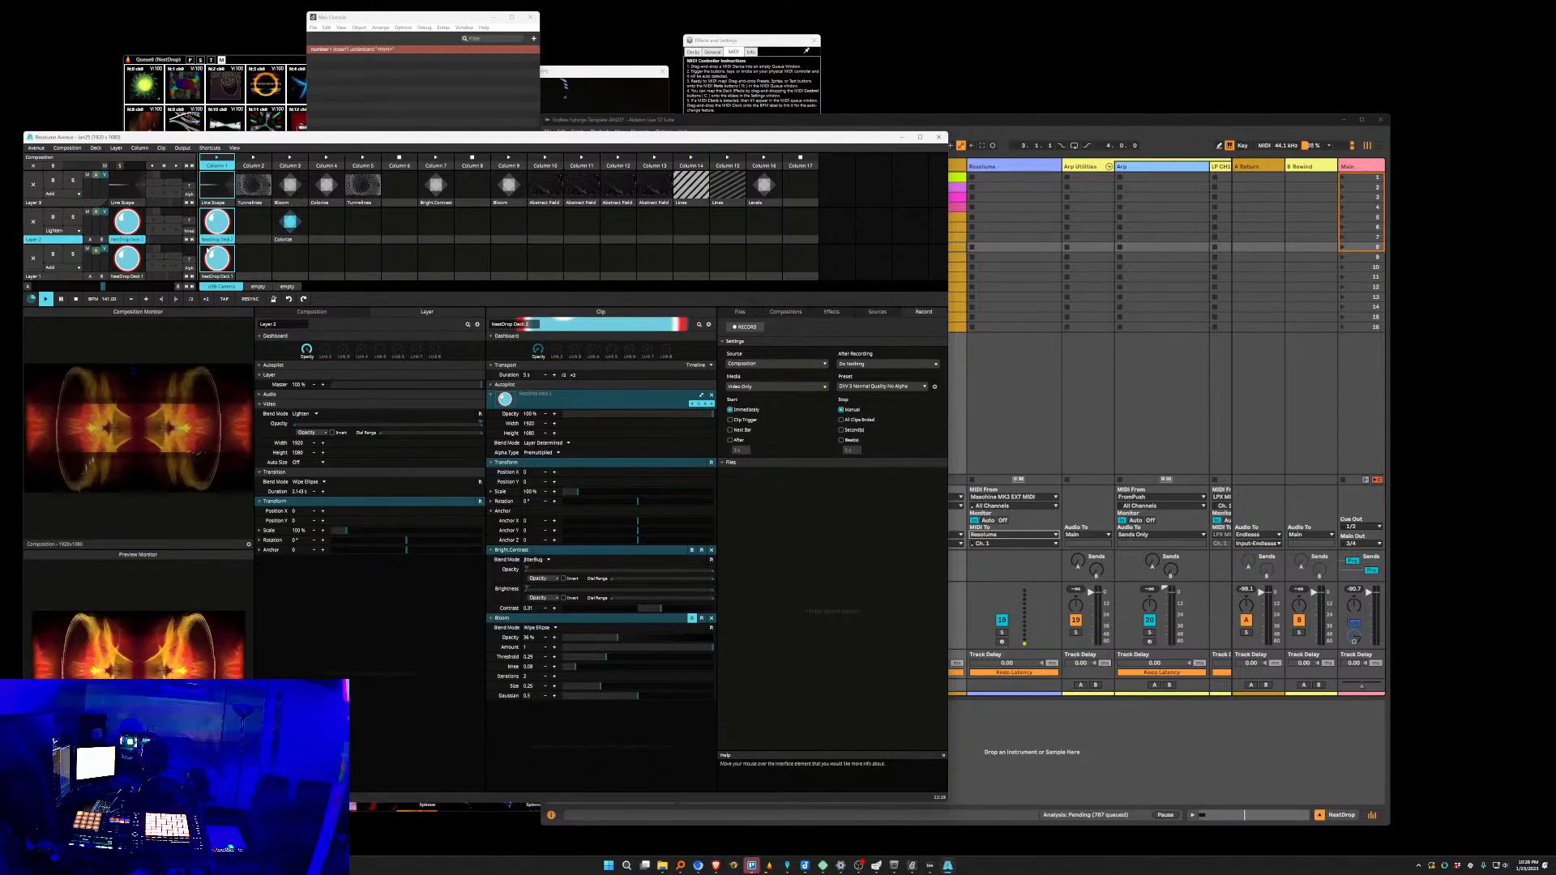
click(191, 151)
click(186, 151)
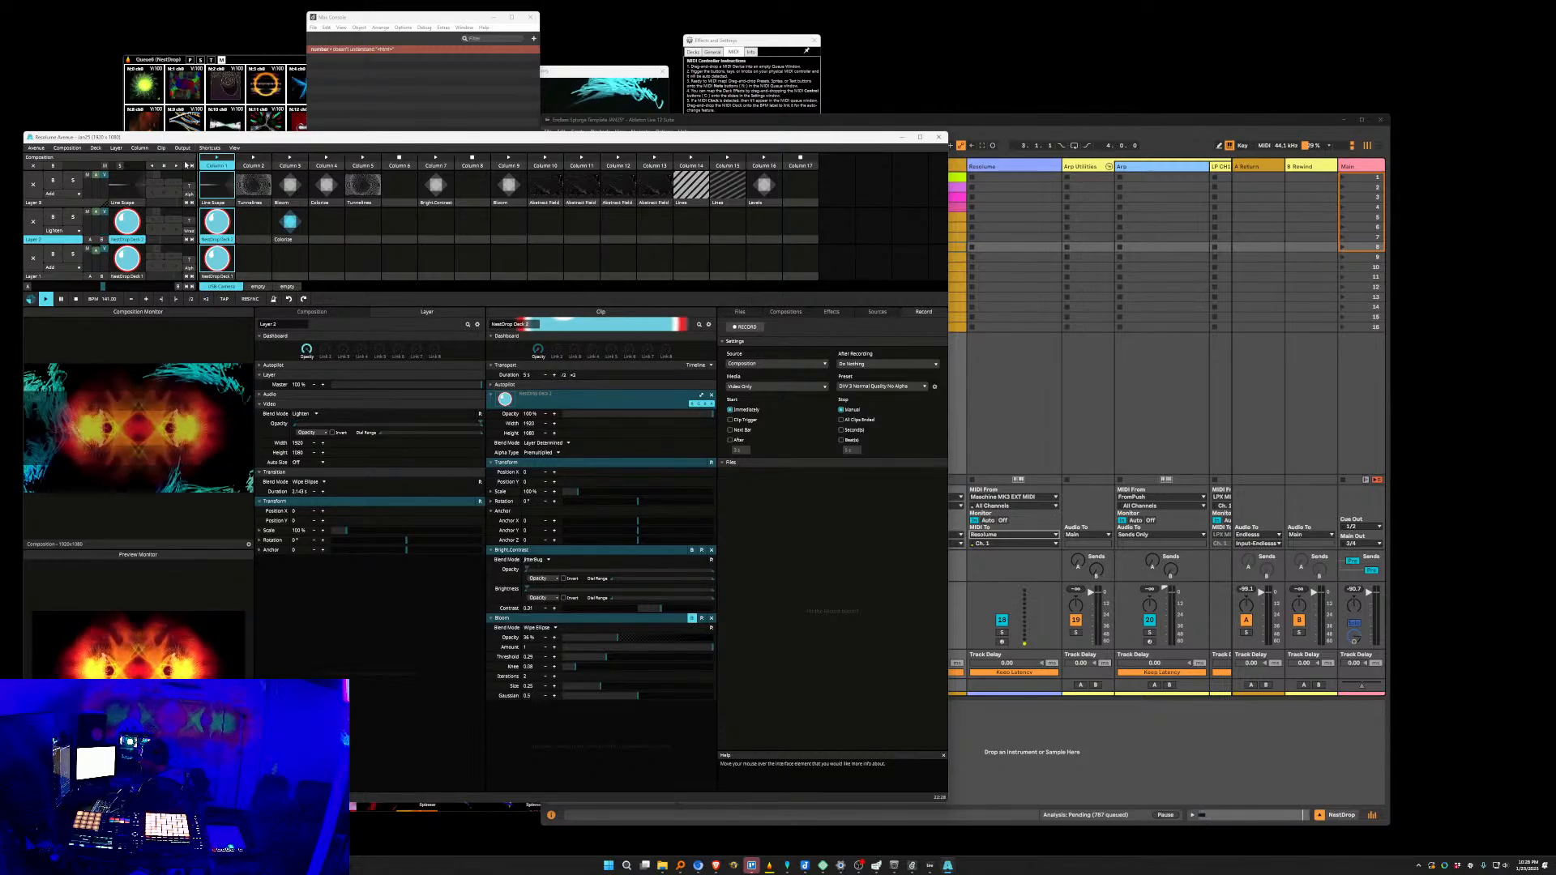
click(212, 202)
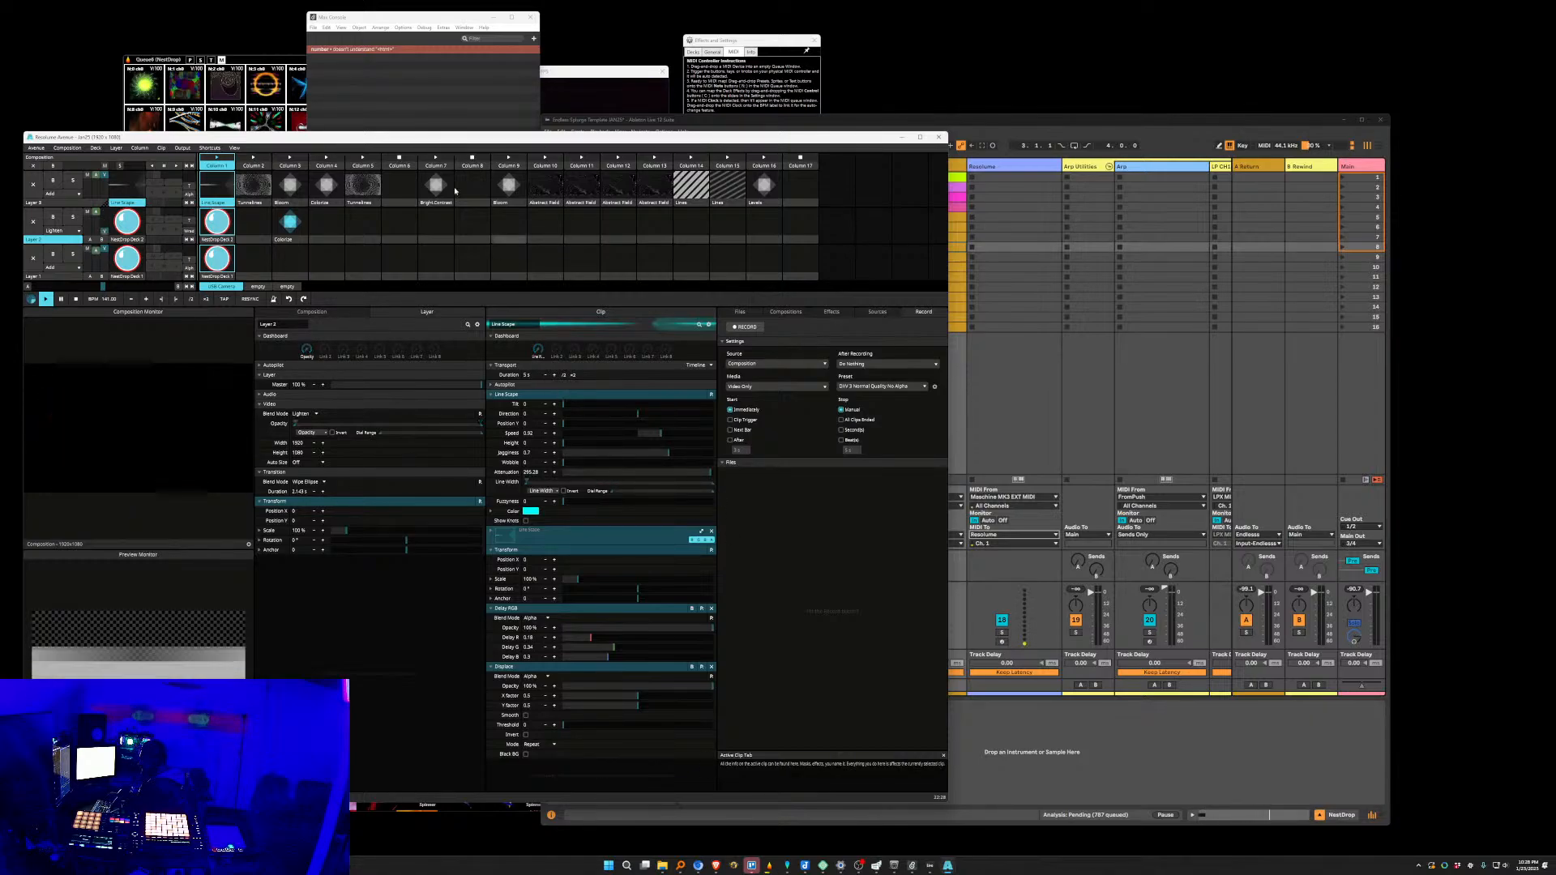
Enter MIDI shortcut editing, inspect the shortcut on the Line Scape clip's first dashboard knob, and leave editing.
click(209, 147)
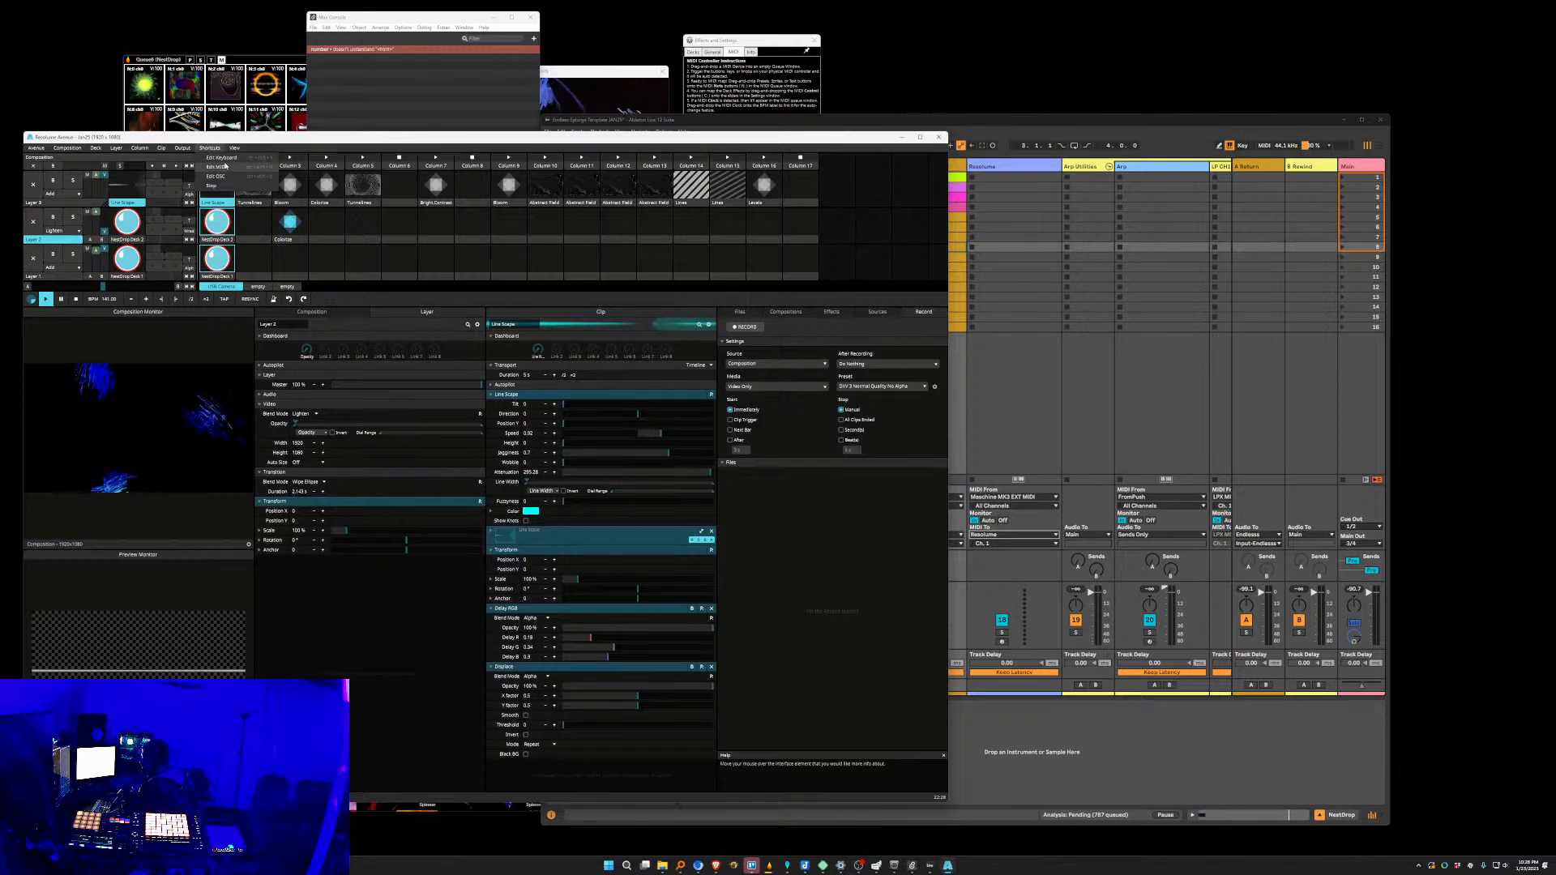
click(225, 166)
click(537, 350)
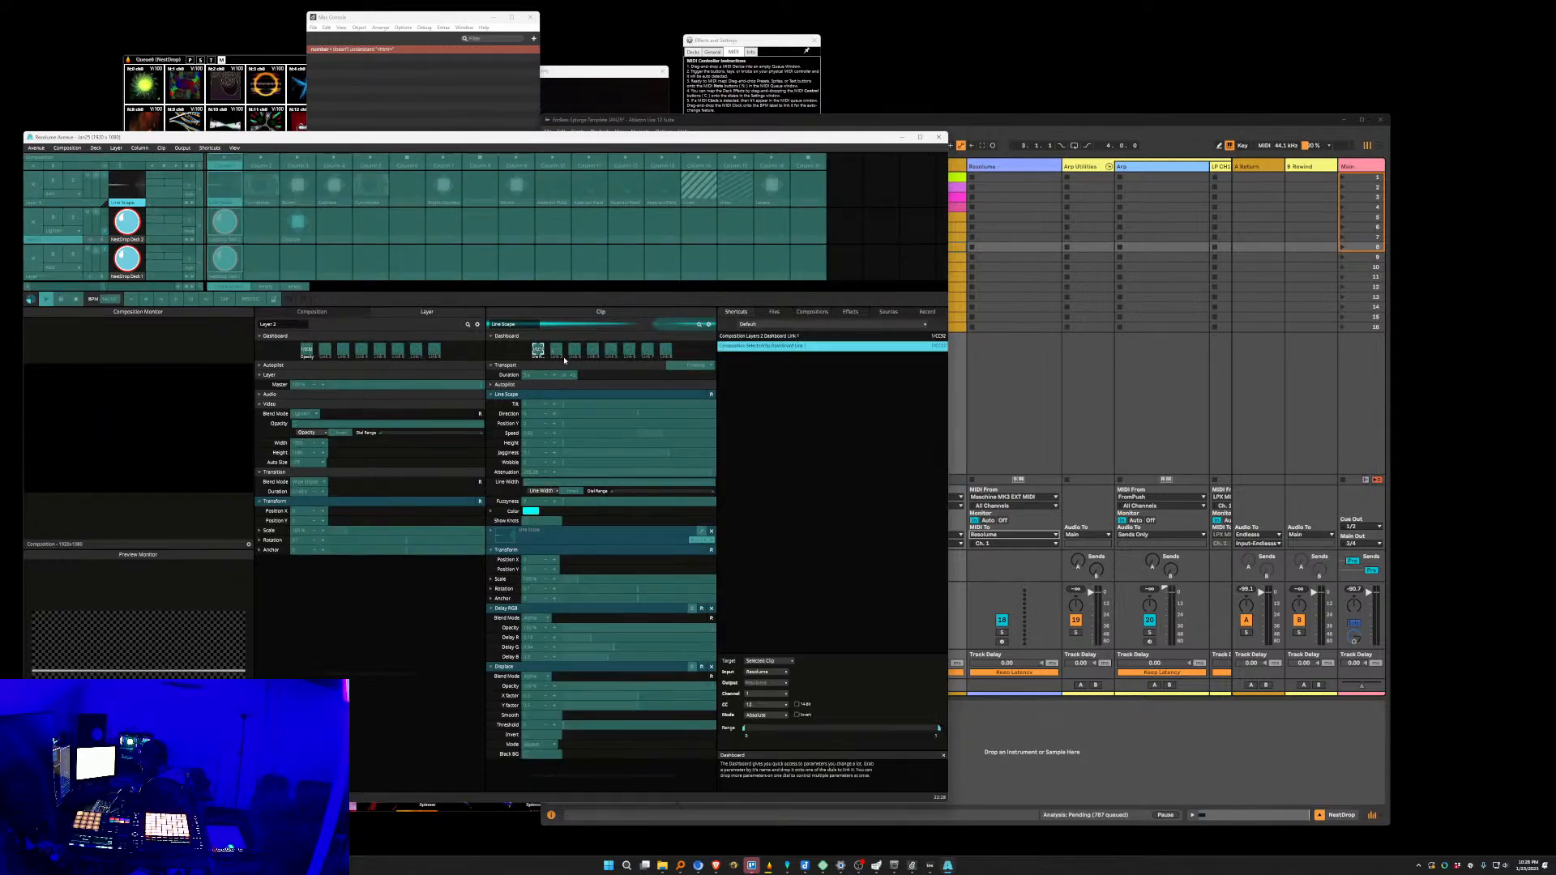
click(209, 148)
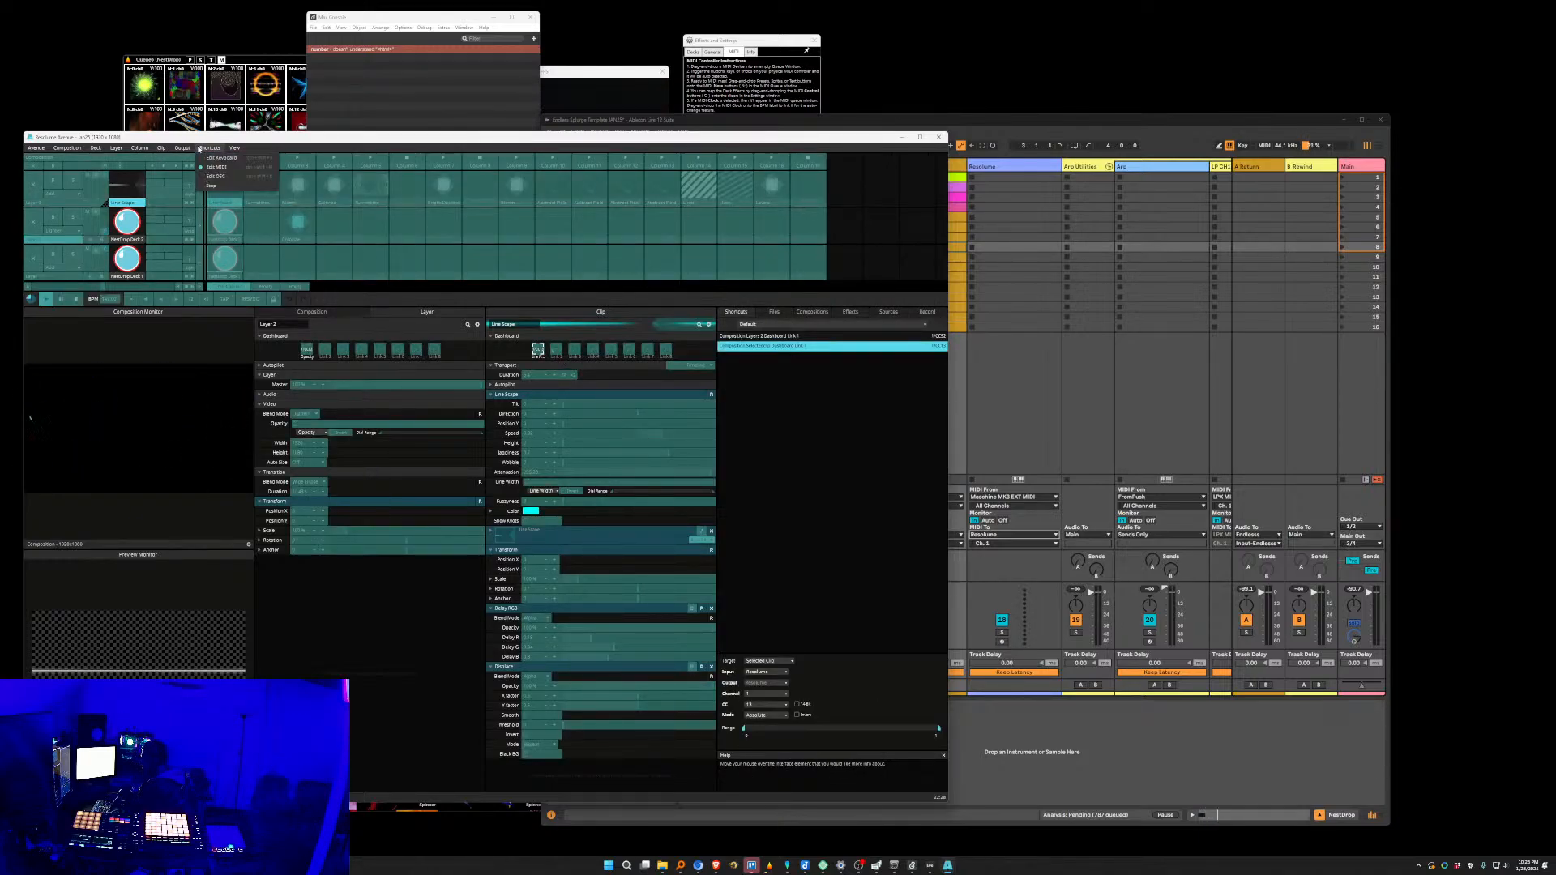
click(227, 167)
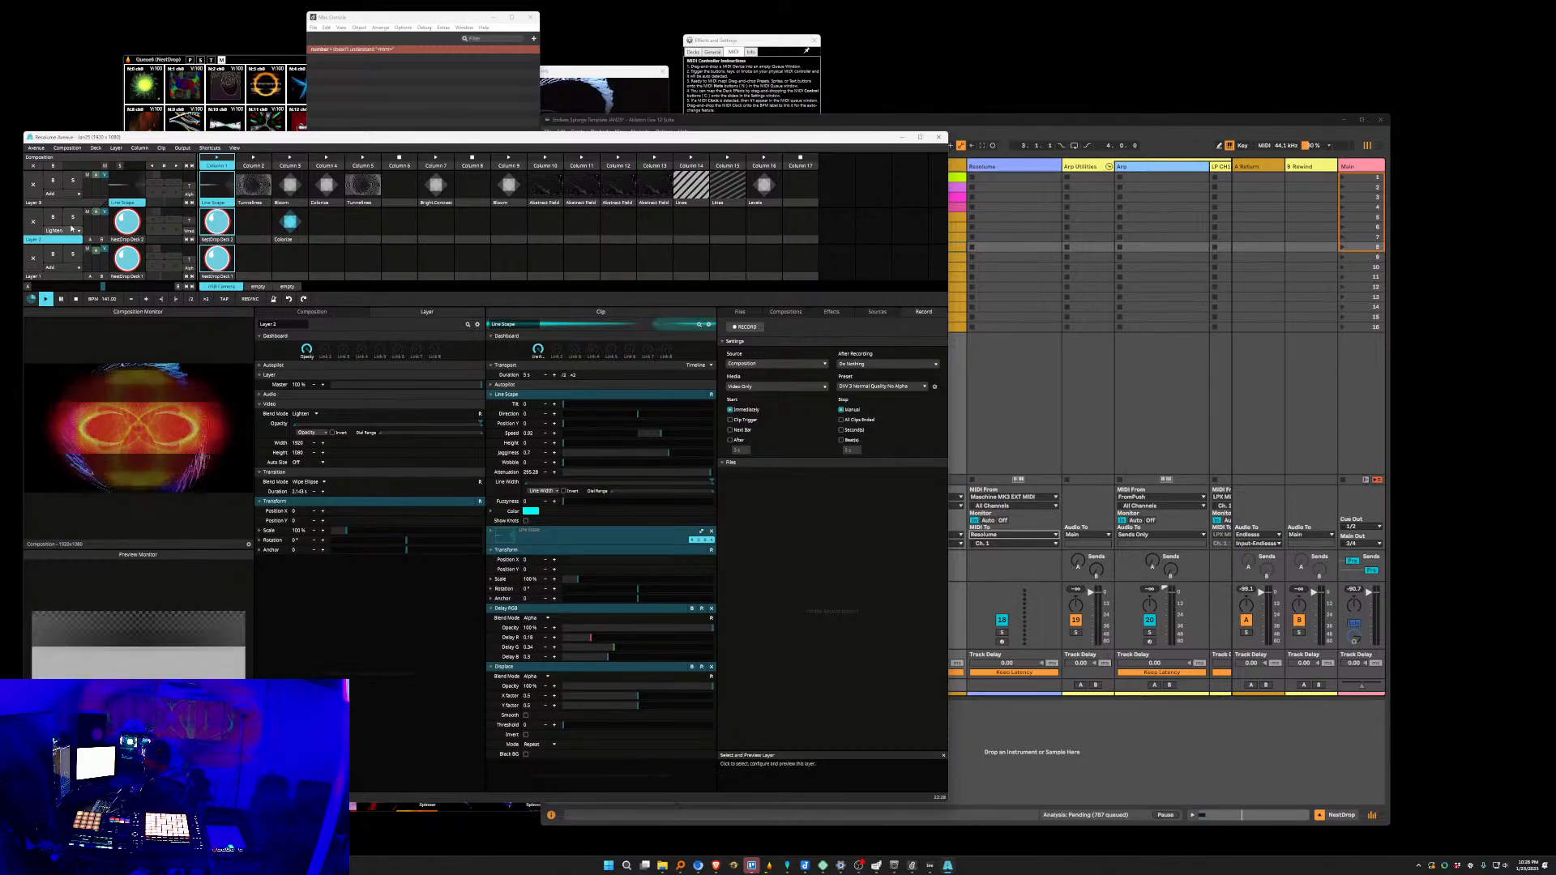
Alternate between the NestDrop Deck 2 and Line Scape clips to compare how their first dashboard knobs respond, ending on Line Scape.
click(213, 240)
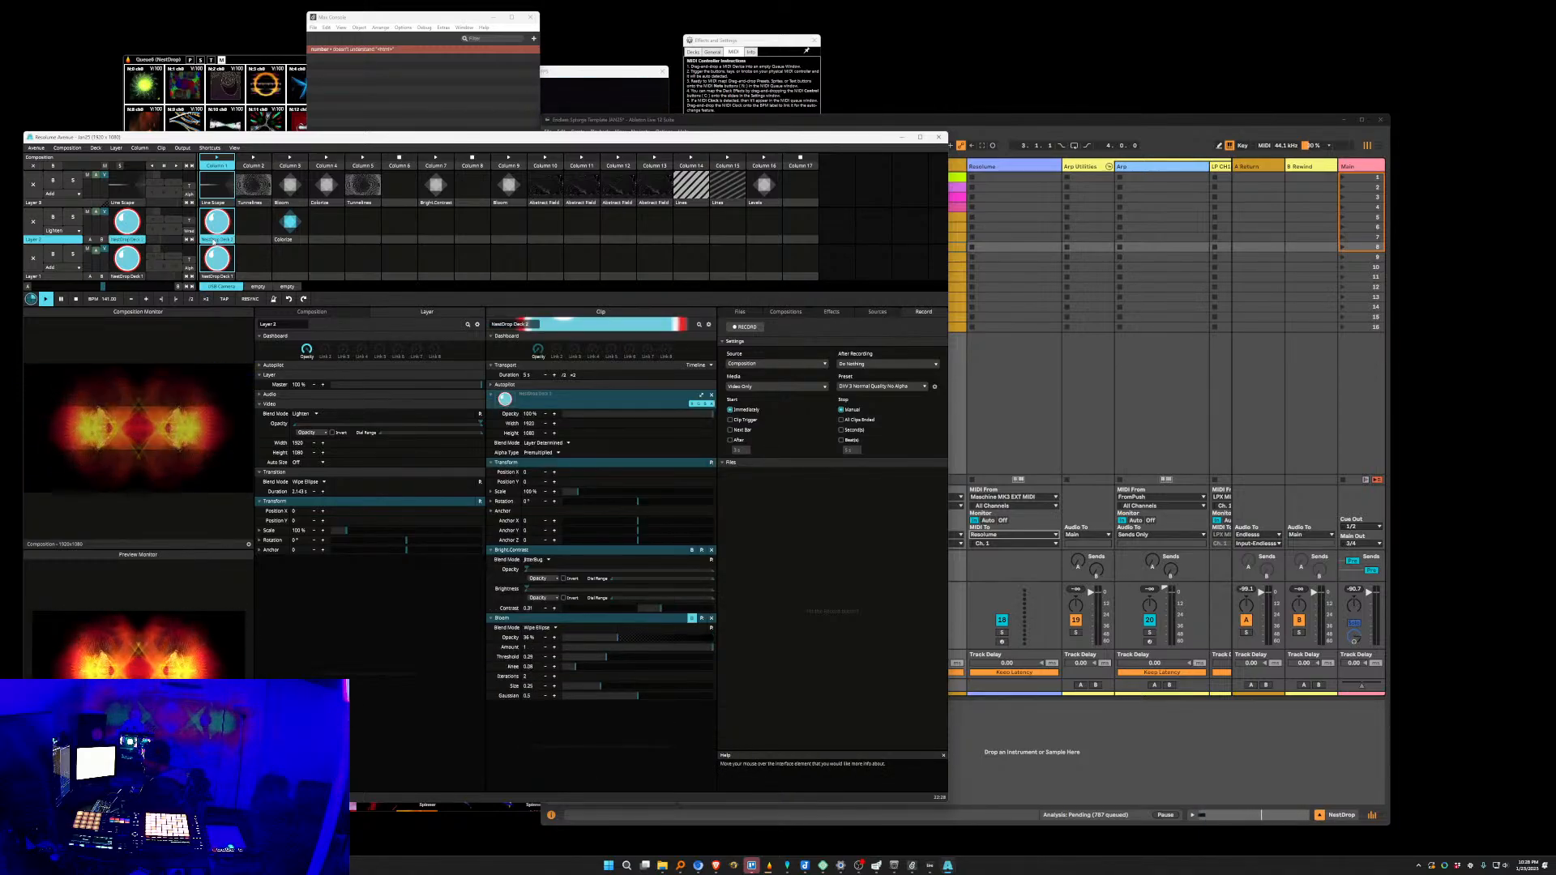
click(211, 183)
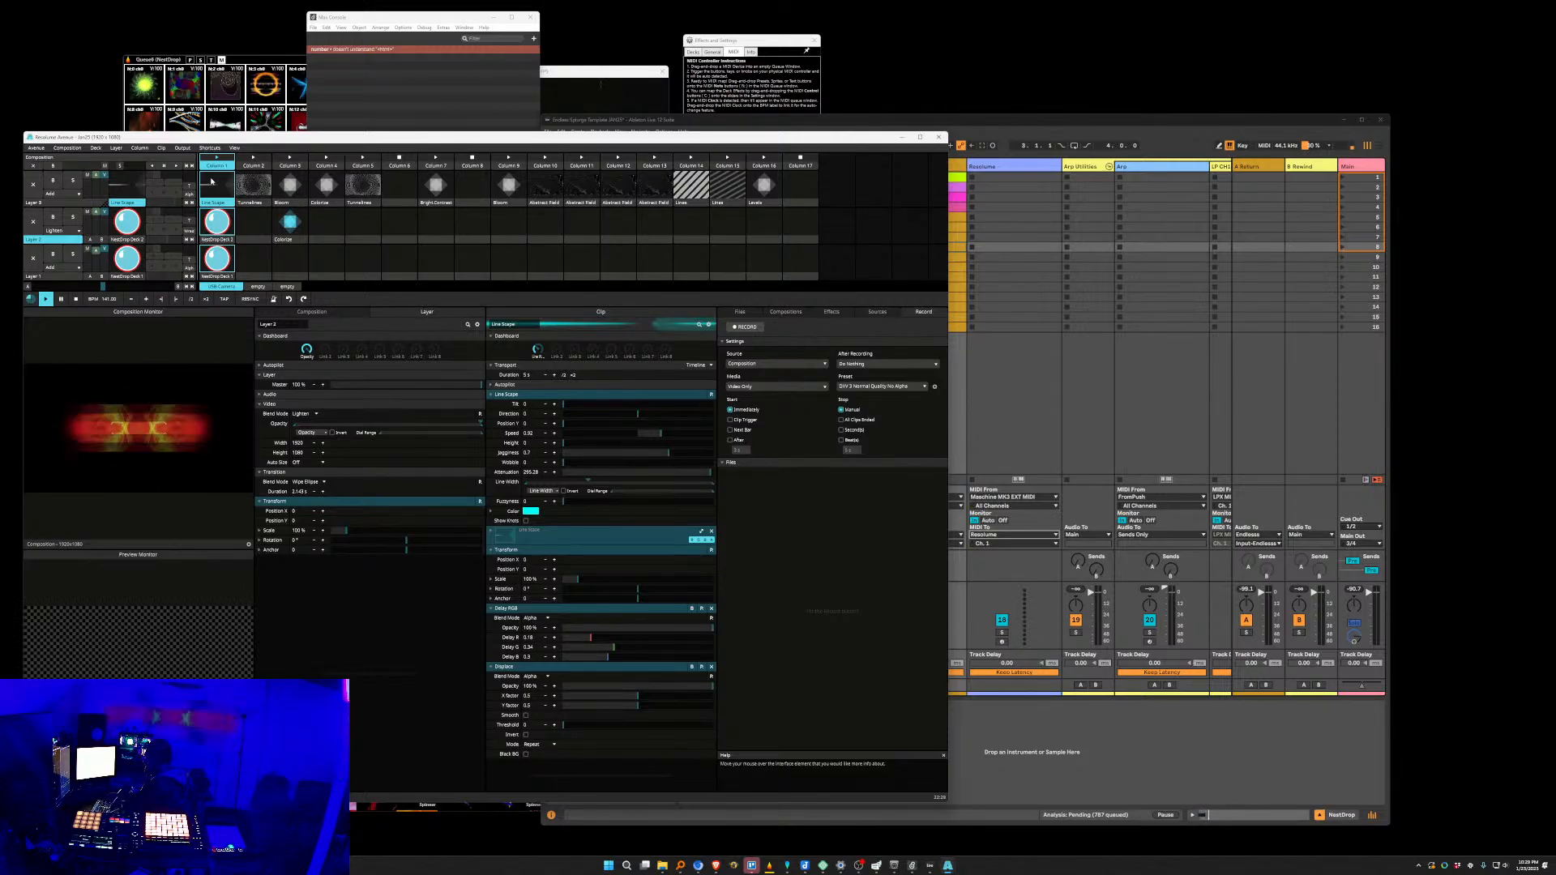
click(230, 224)
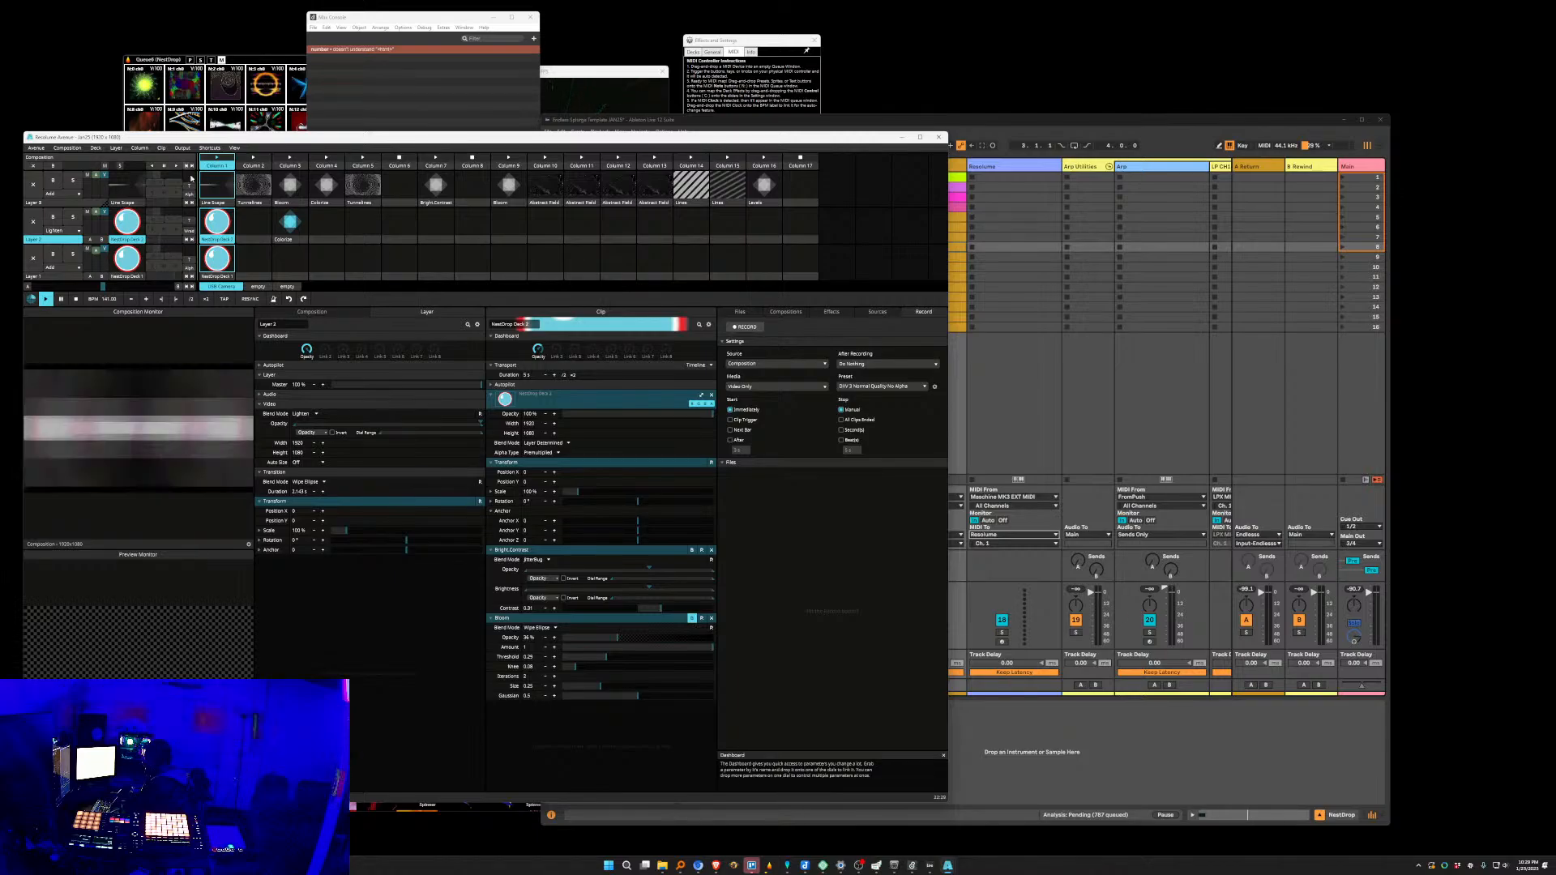
click(217, 185)
click(210, 147)
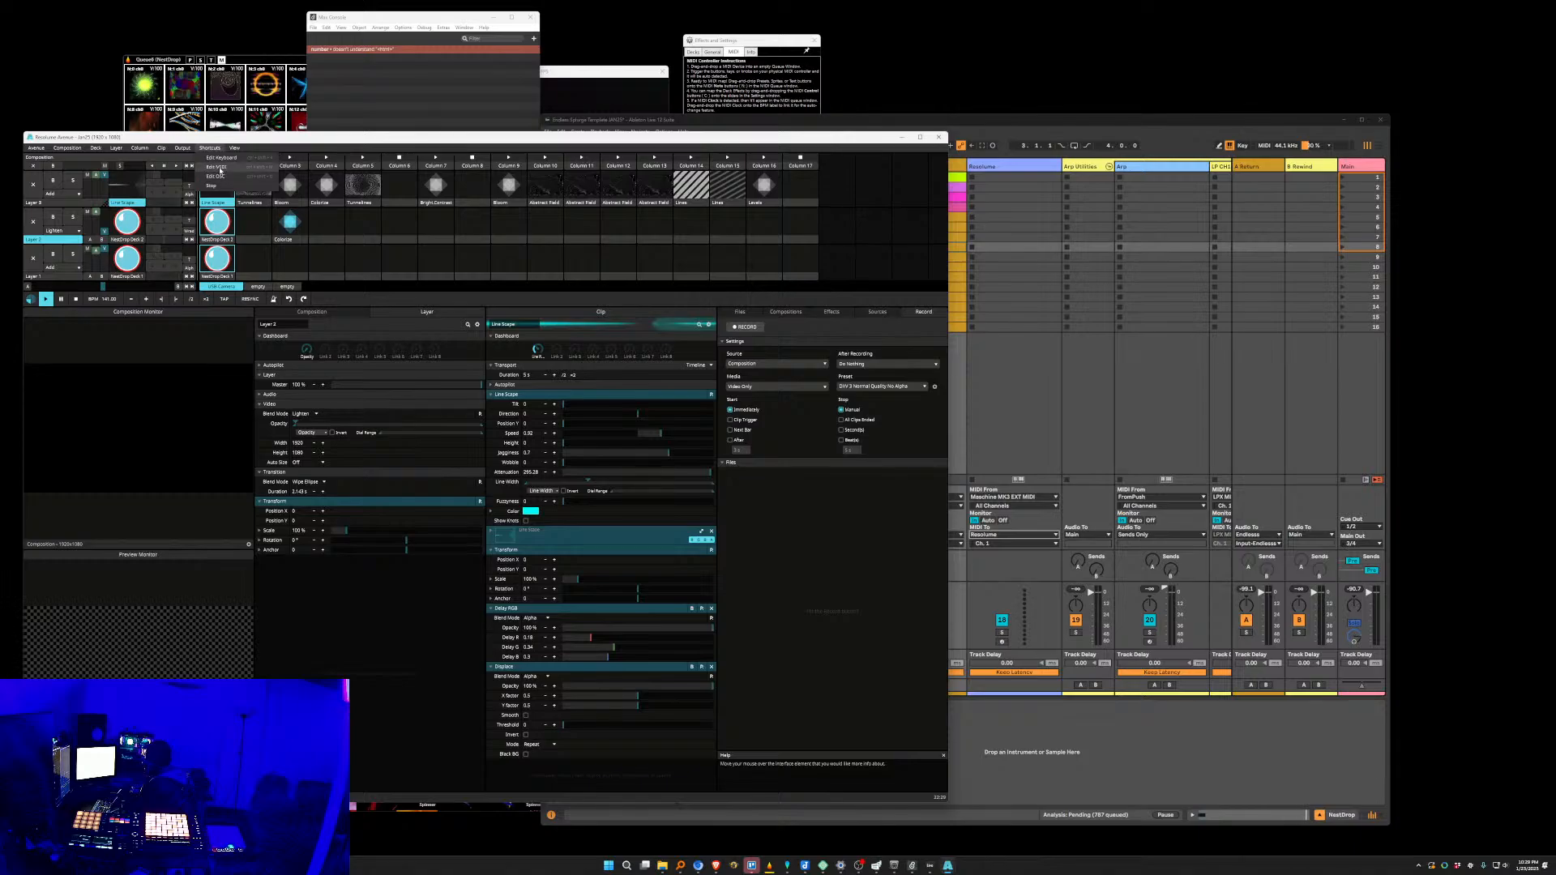
click(217, 168)
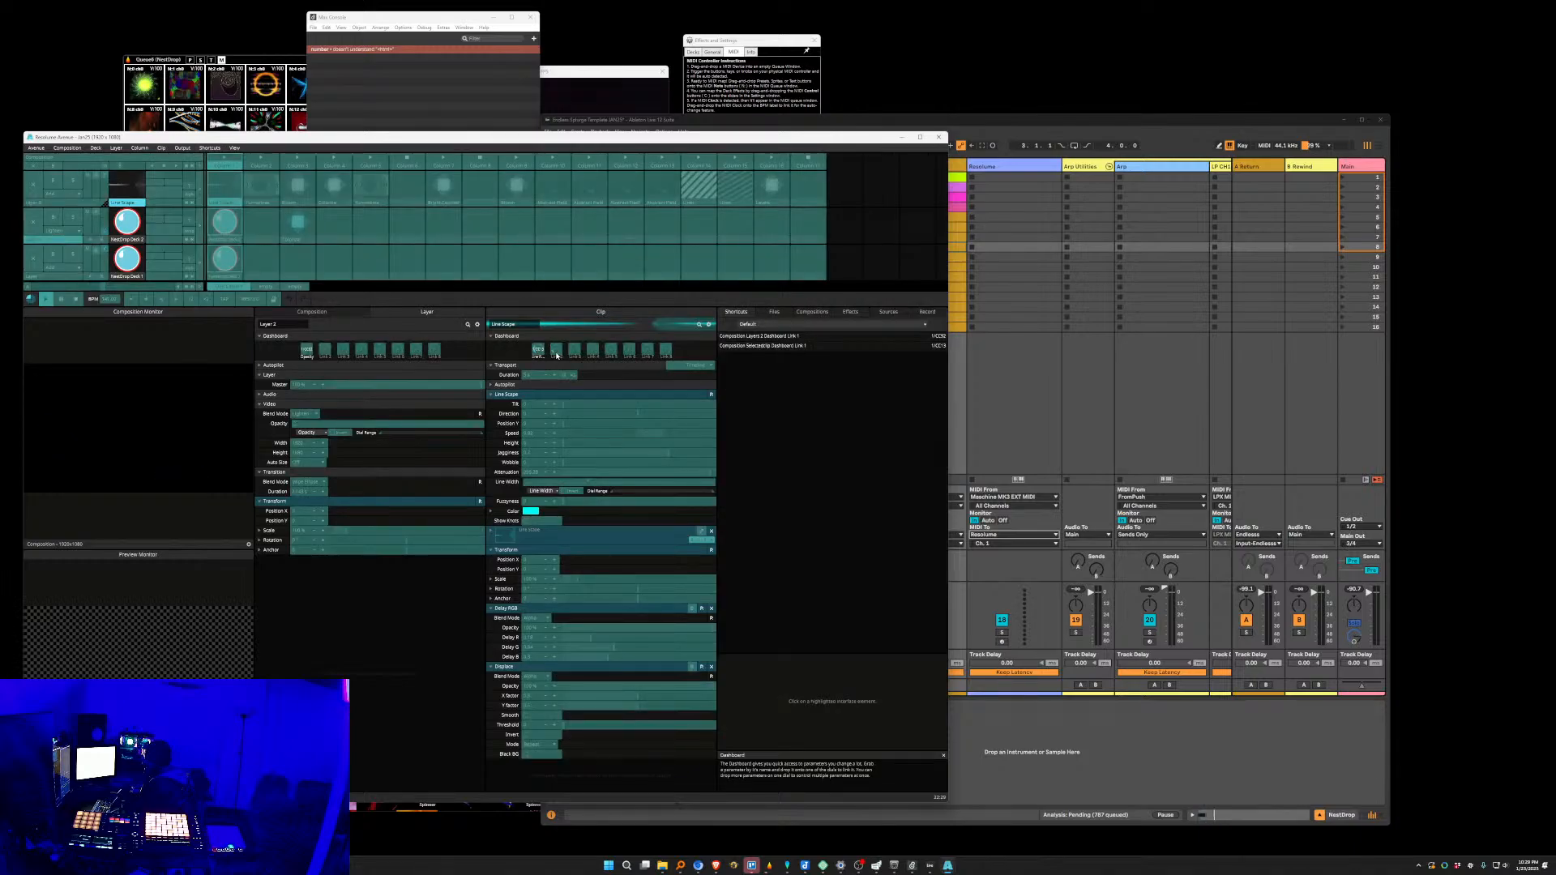
click(219, 150)
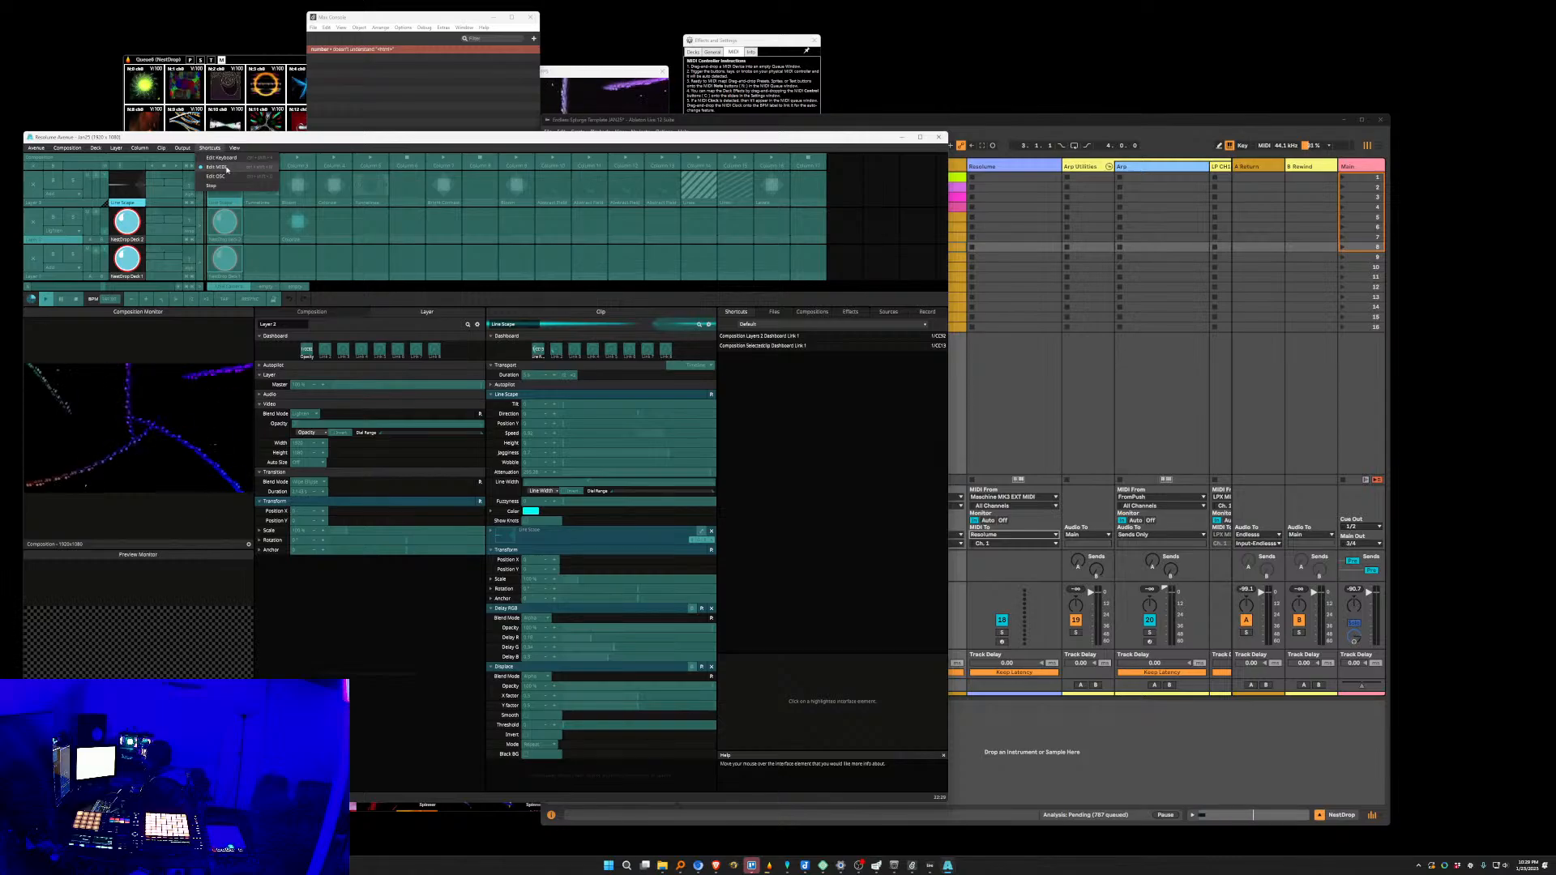
click(219, 167)
Relink the Bright.Contrast Opacity and Brightness parameters of the NestDrop Deck 2 clip to the second dashboard knob.
click(224, 240)
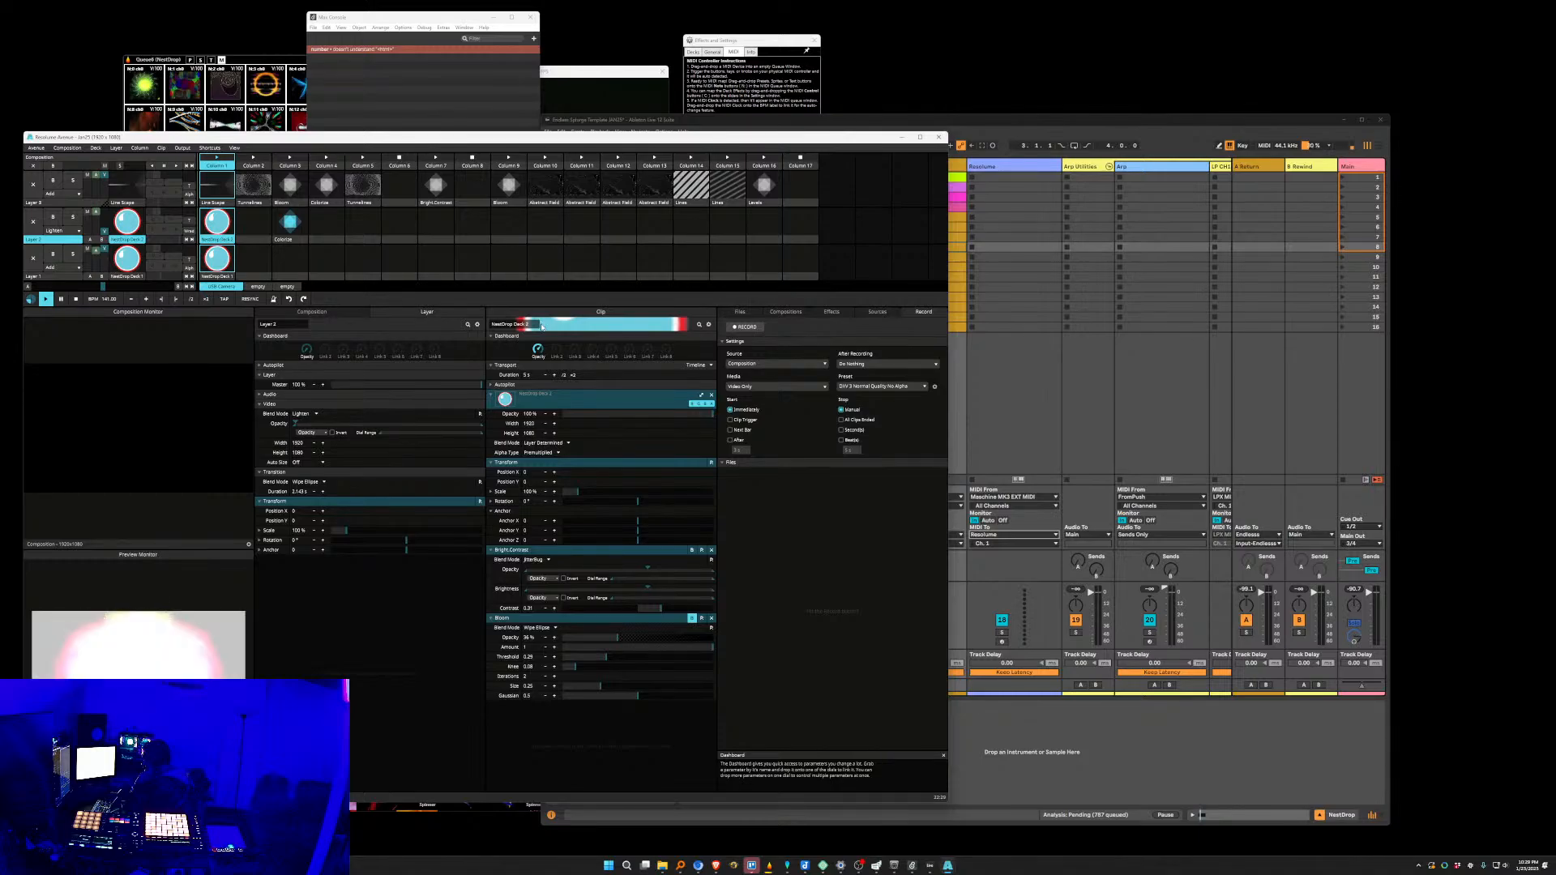
click(539, 578)
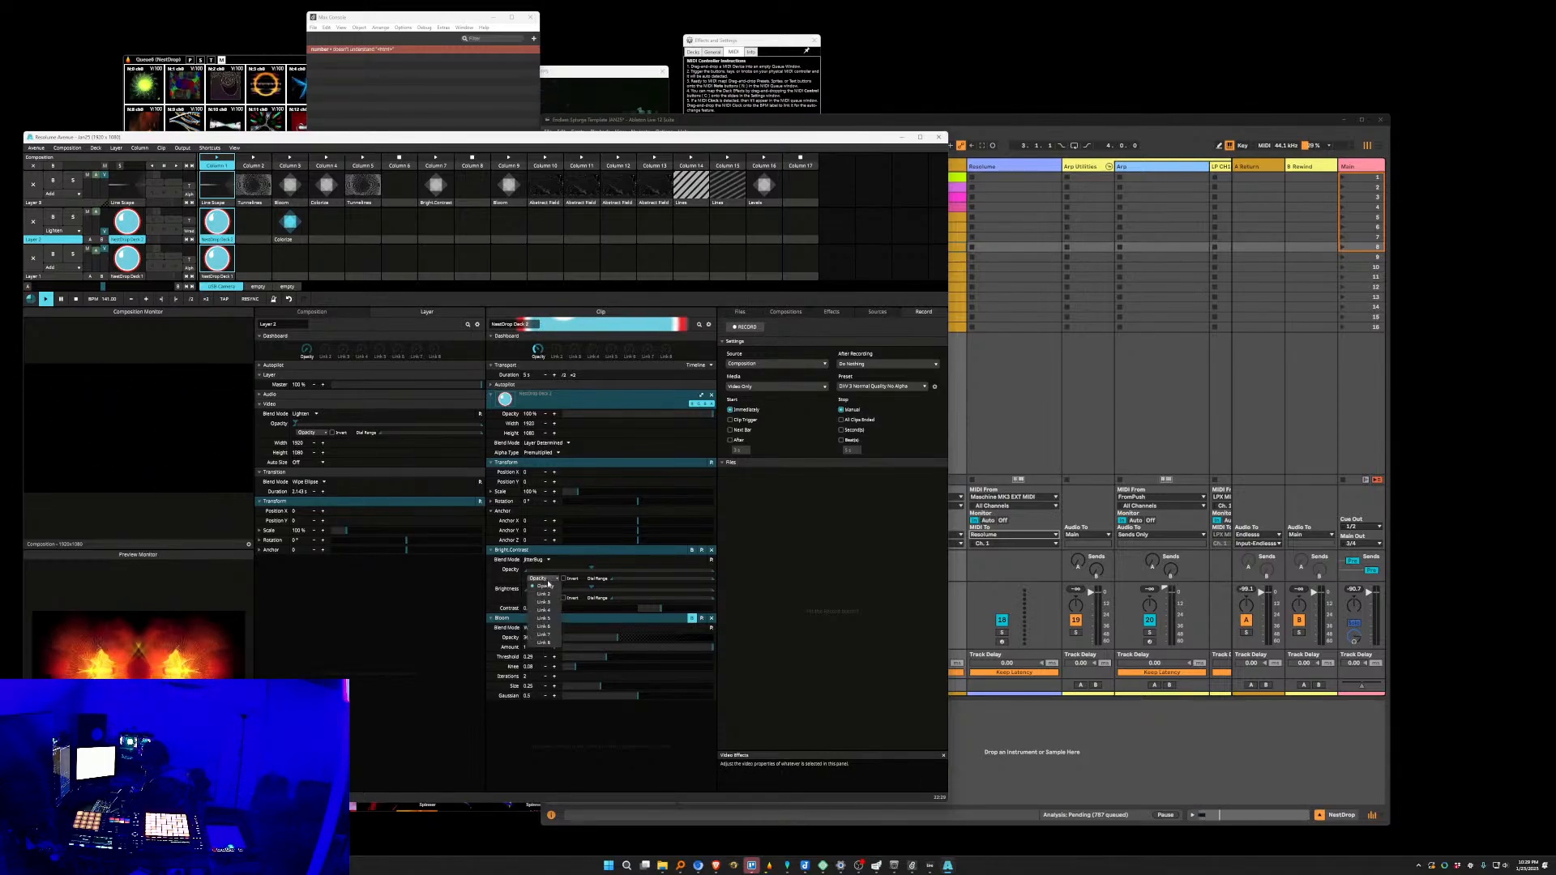
click(544, 593)
click(549, 598)
click(545, 604)
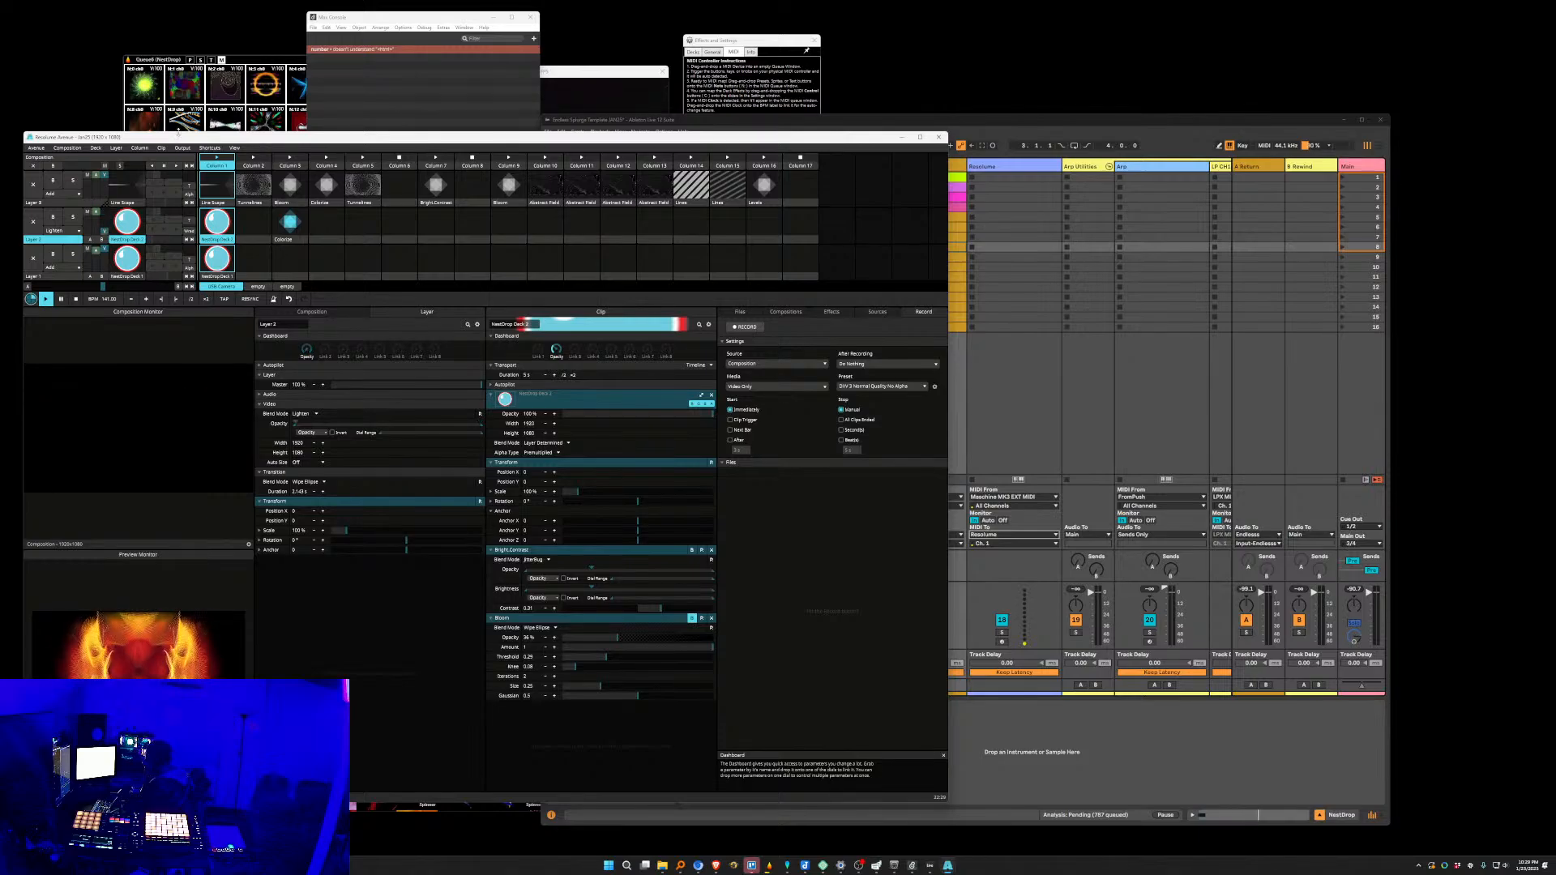
Add a MIDI shortcut to the clip's second dashboard knob, targeting the Selected Clip, and leave MIDI shortcut editing.
click(209, 150)
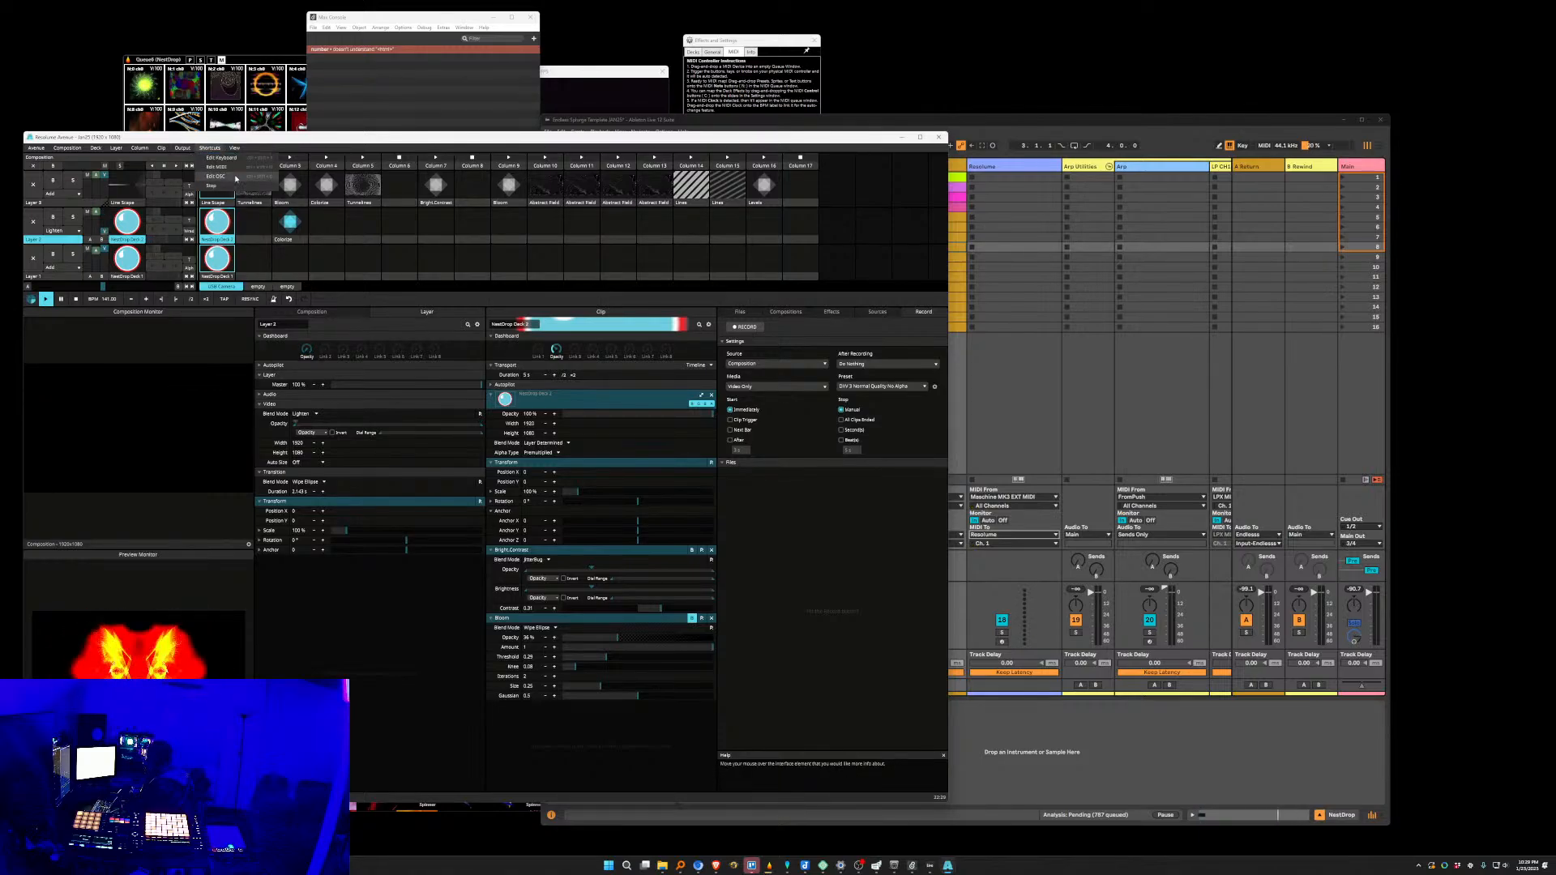
click(218, 167)
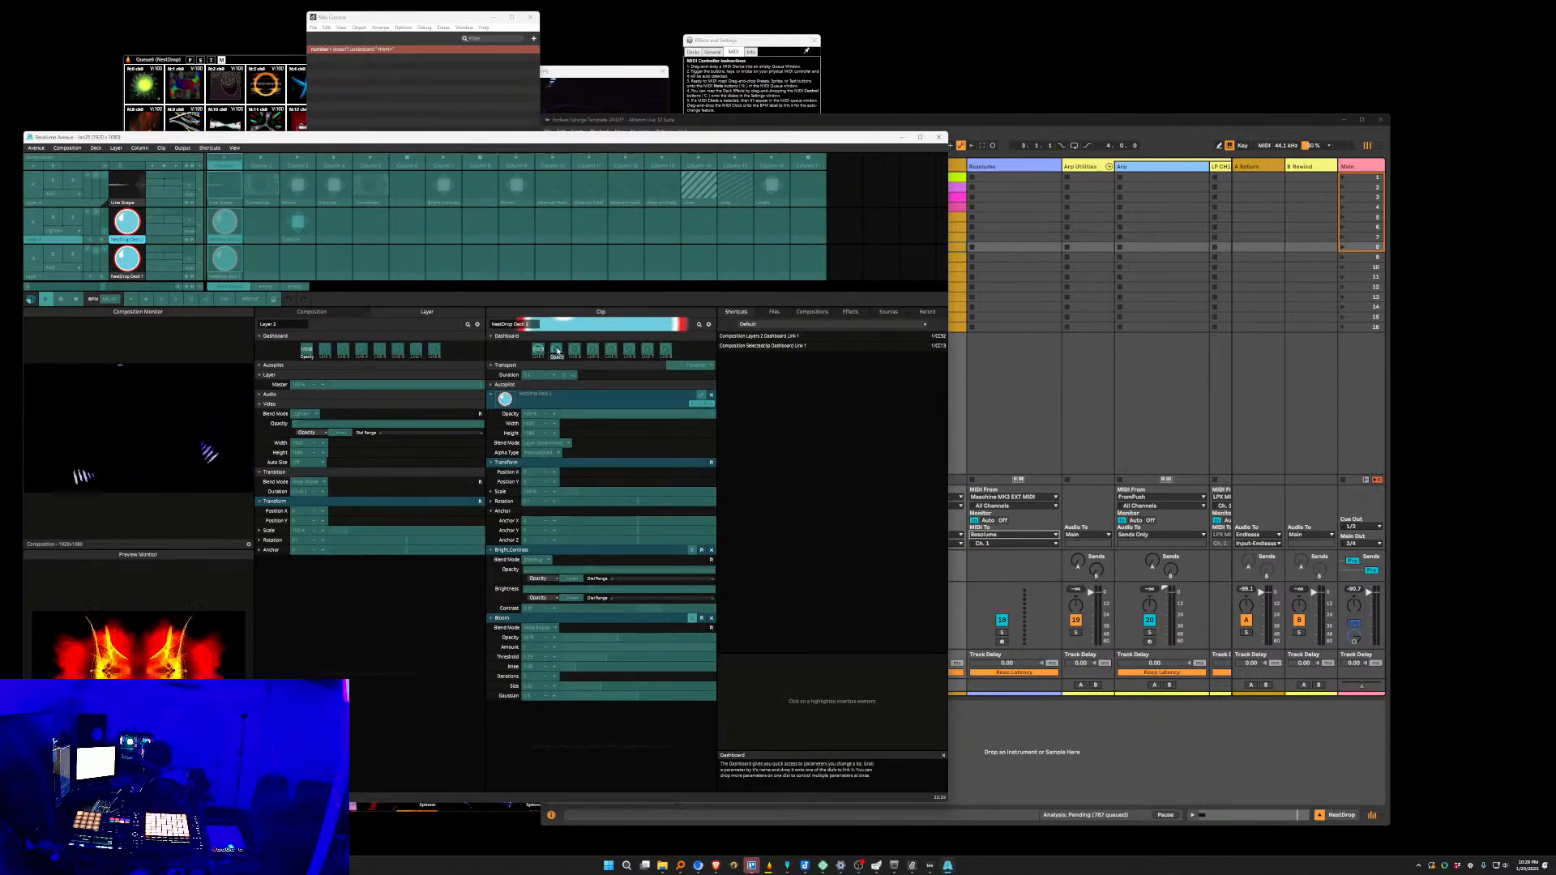
click(556, 349)
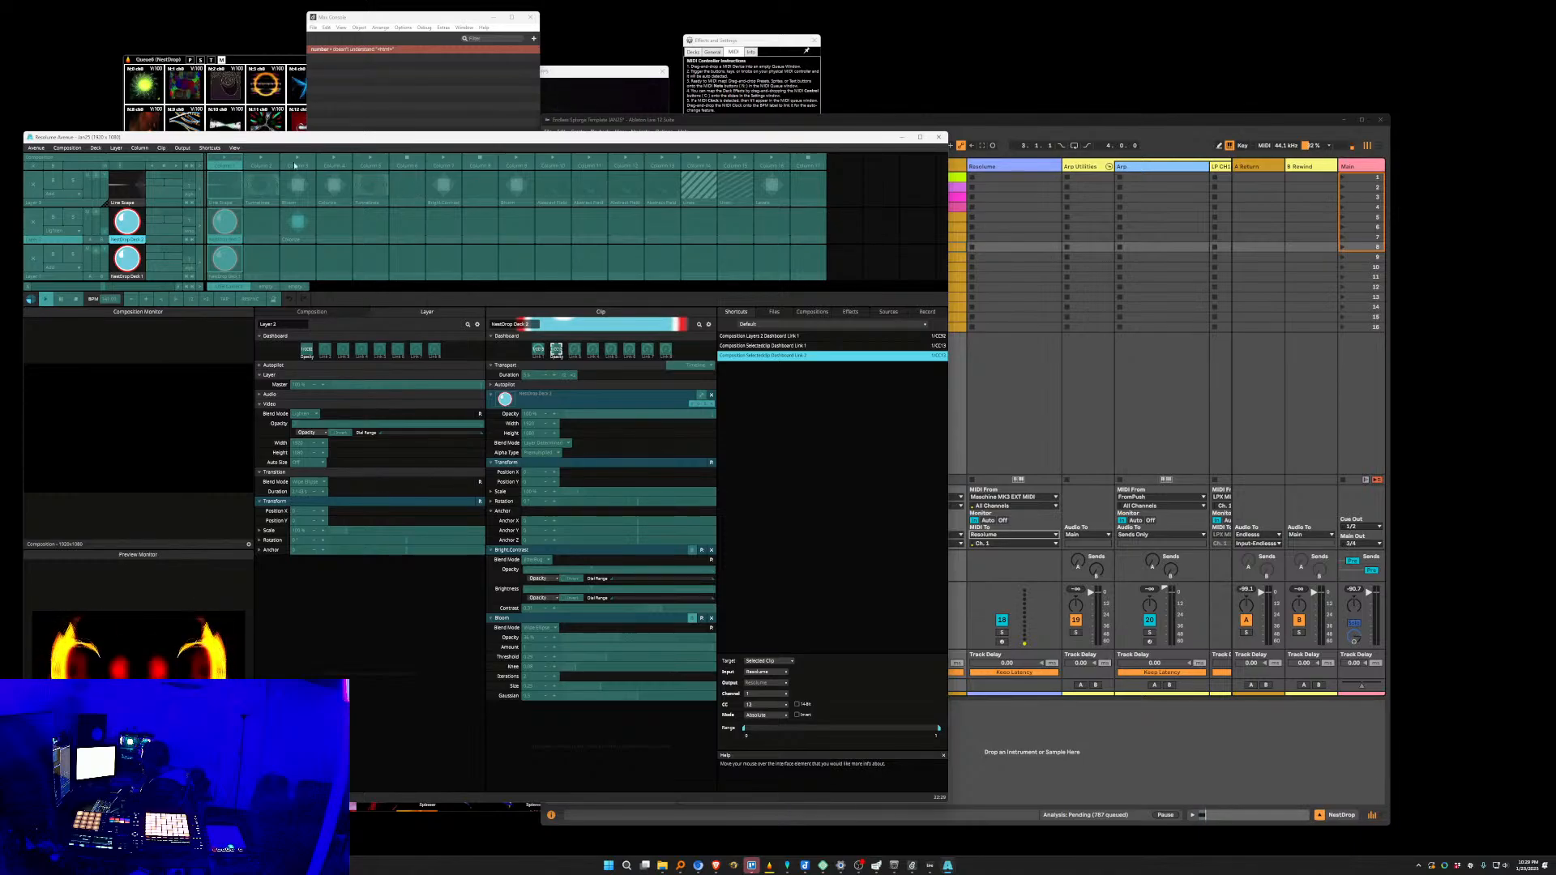
click(201, 148)
click(218, 167)
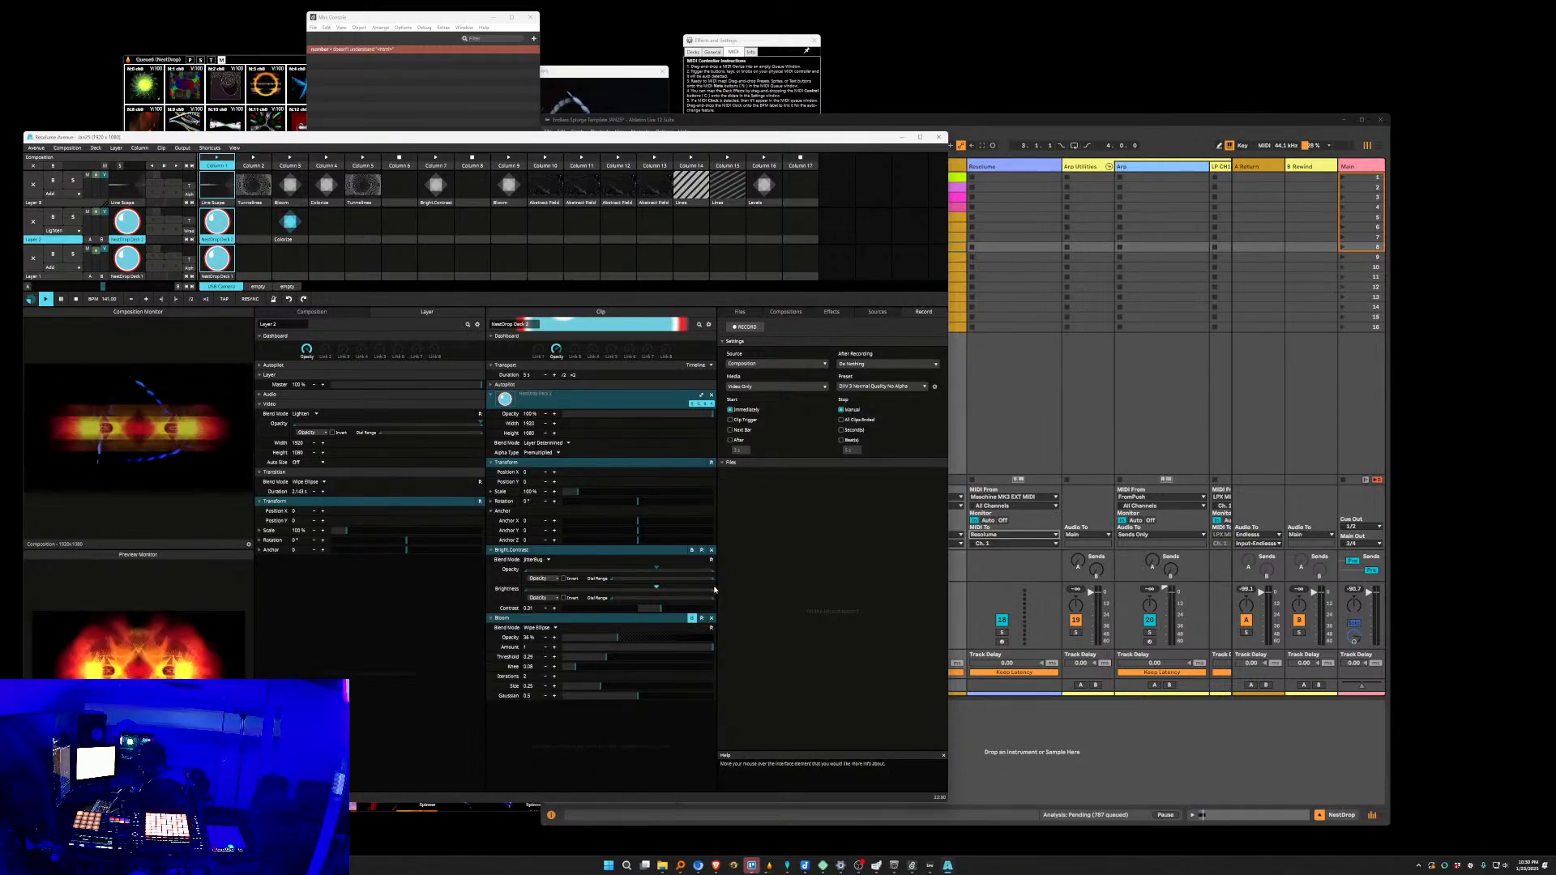
Lower the upper limit of the linked Brightness range in Bright.Contrast to about the middle of its slider.
drag(713, 594, 654, 589)
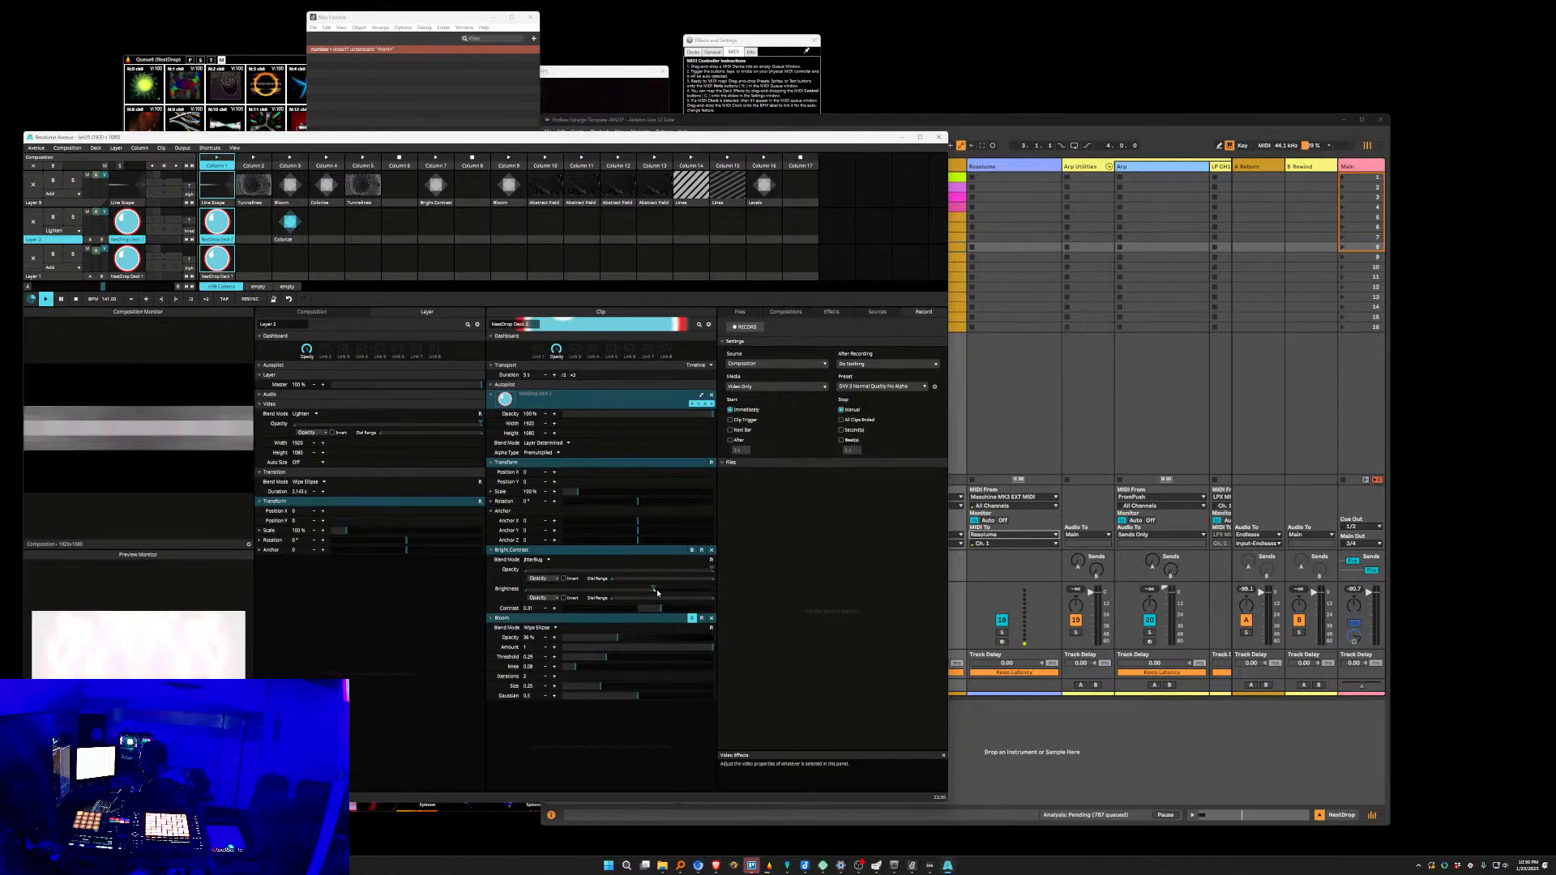
drag(660, 594, 633, 593)
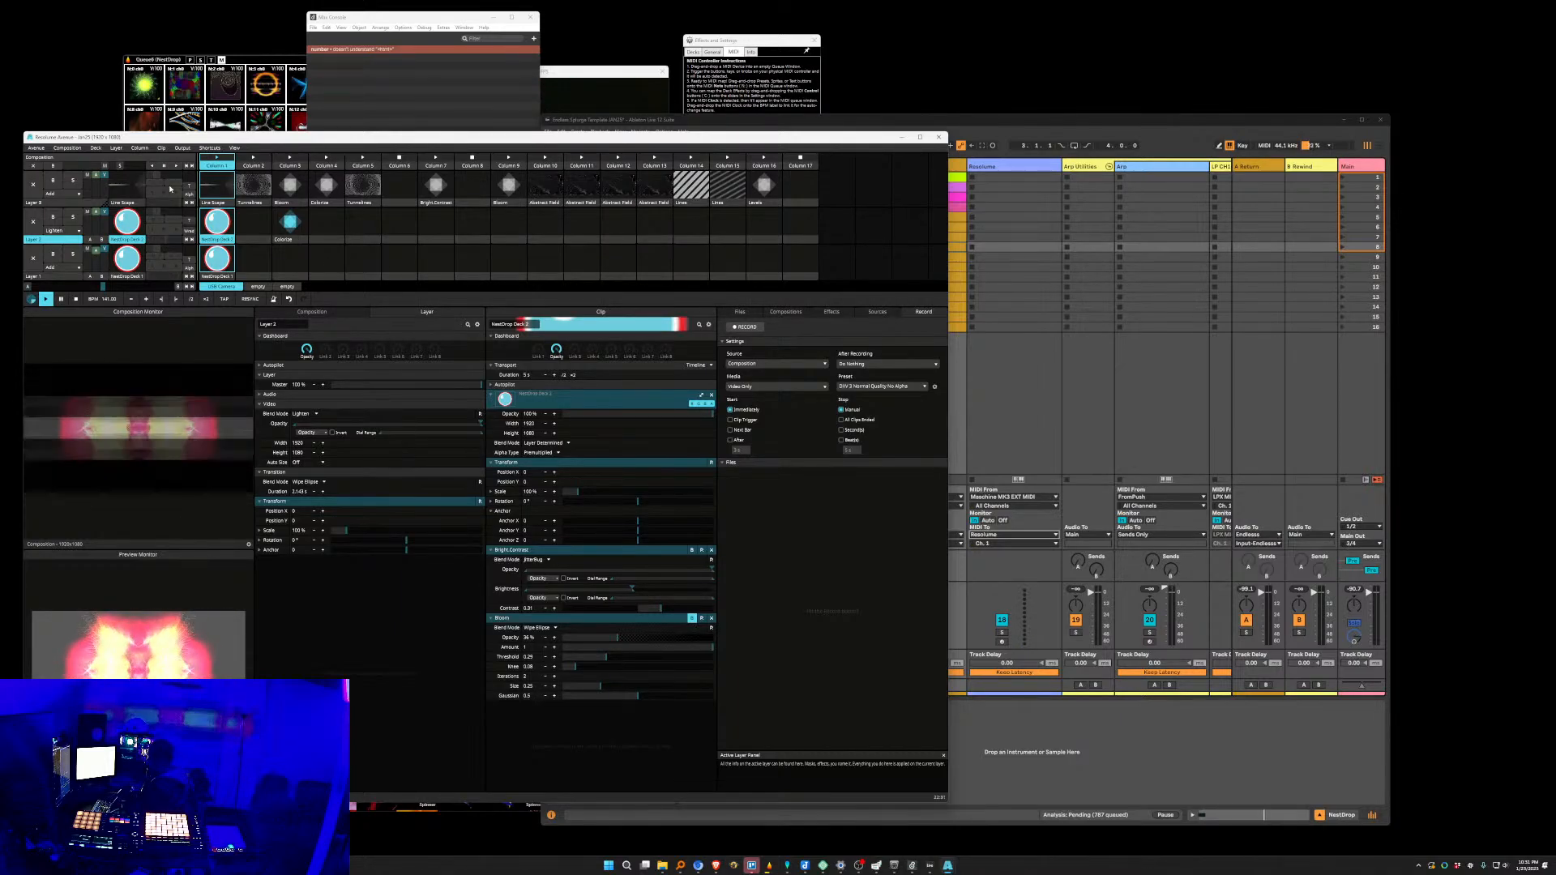
Copy the Line Scape clip from column 1 into the neighbouring column 2 slot, replacing the clip there.
click(218, 198)
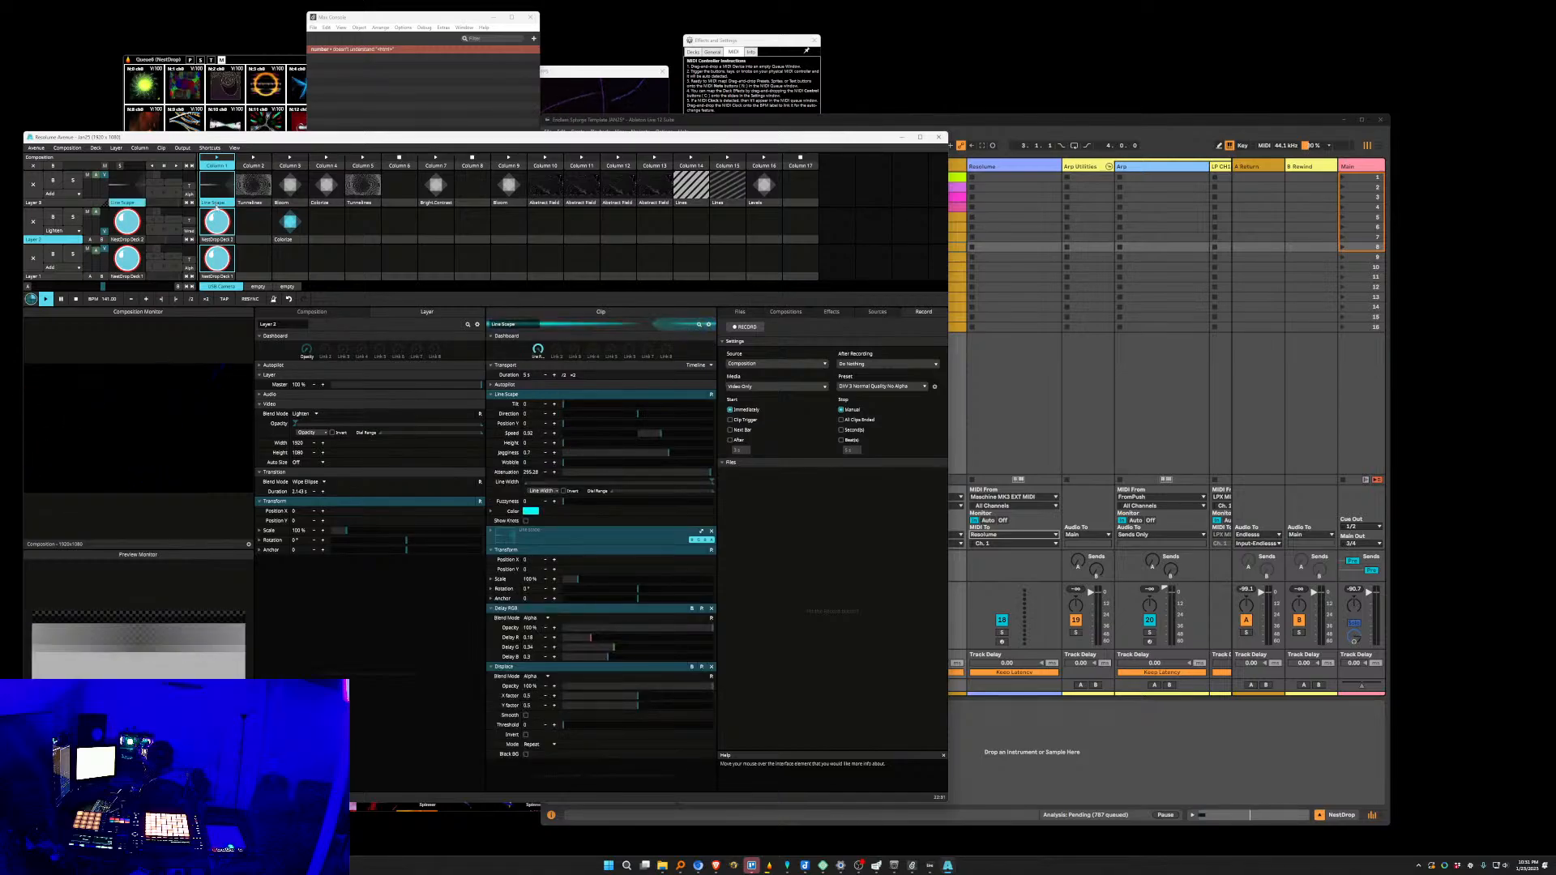
drag(217, 208, 256, 189)
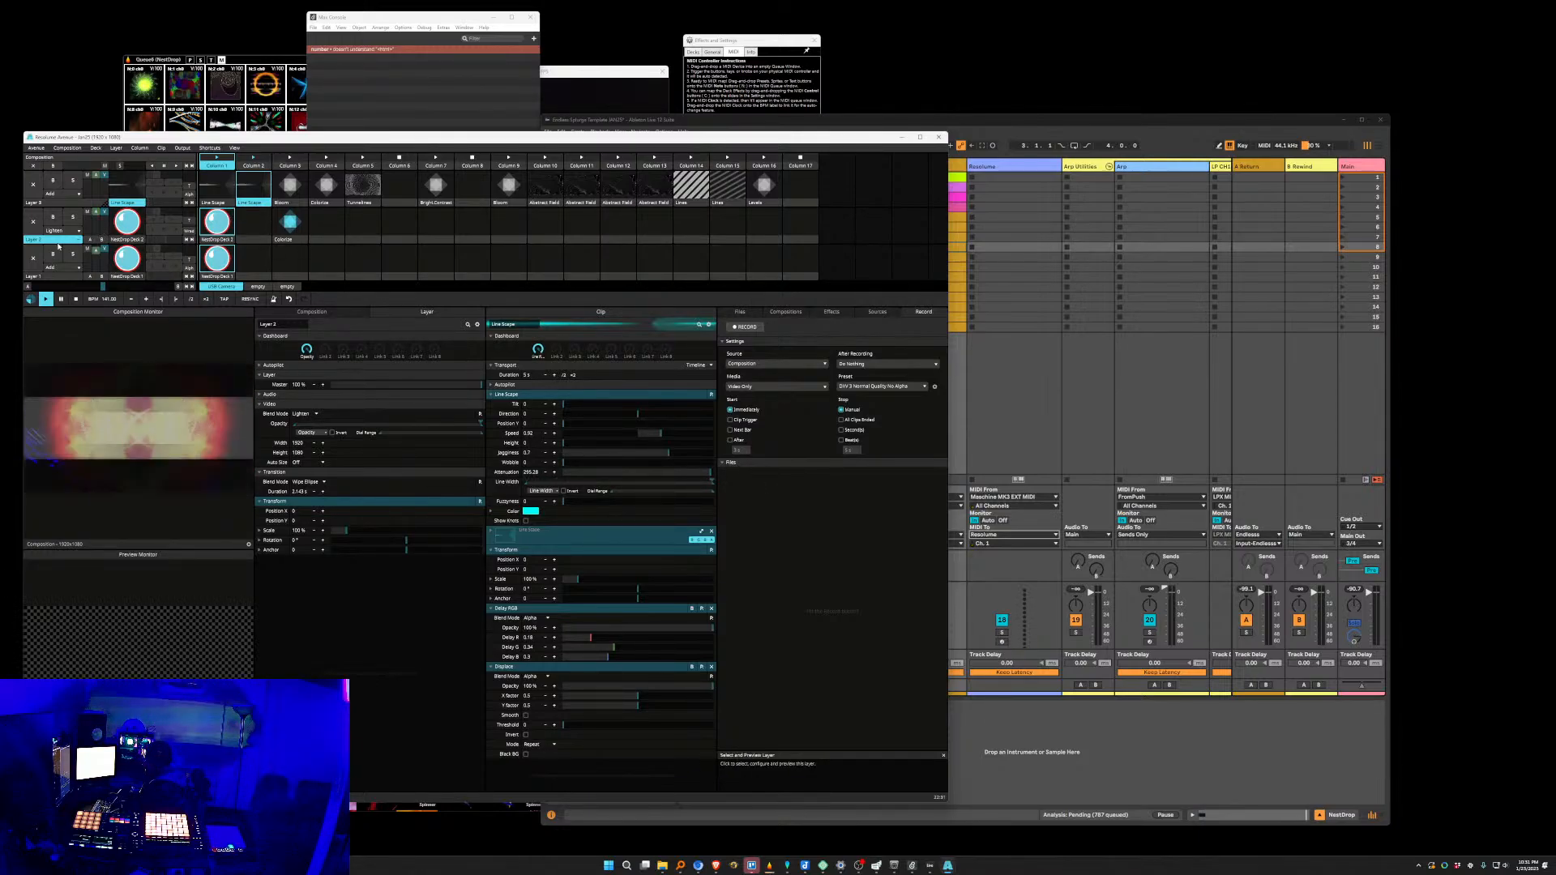
Compare the dashboards of NestDrop Deck 2, the original Line Scape clip and its column 2 copy, ending on the copy.
click(215, 237)
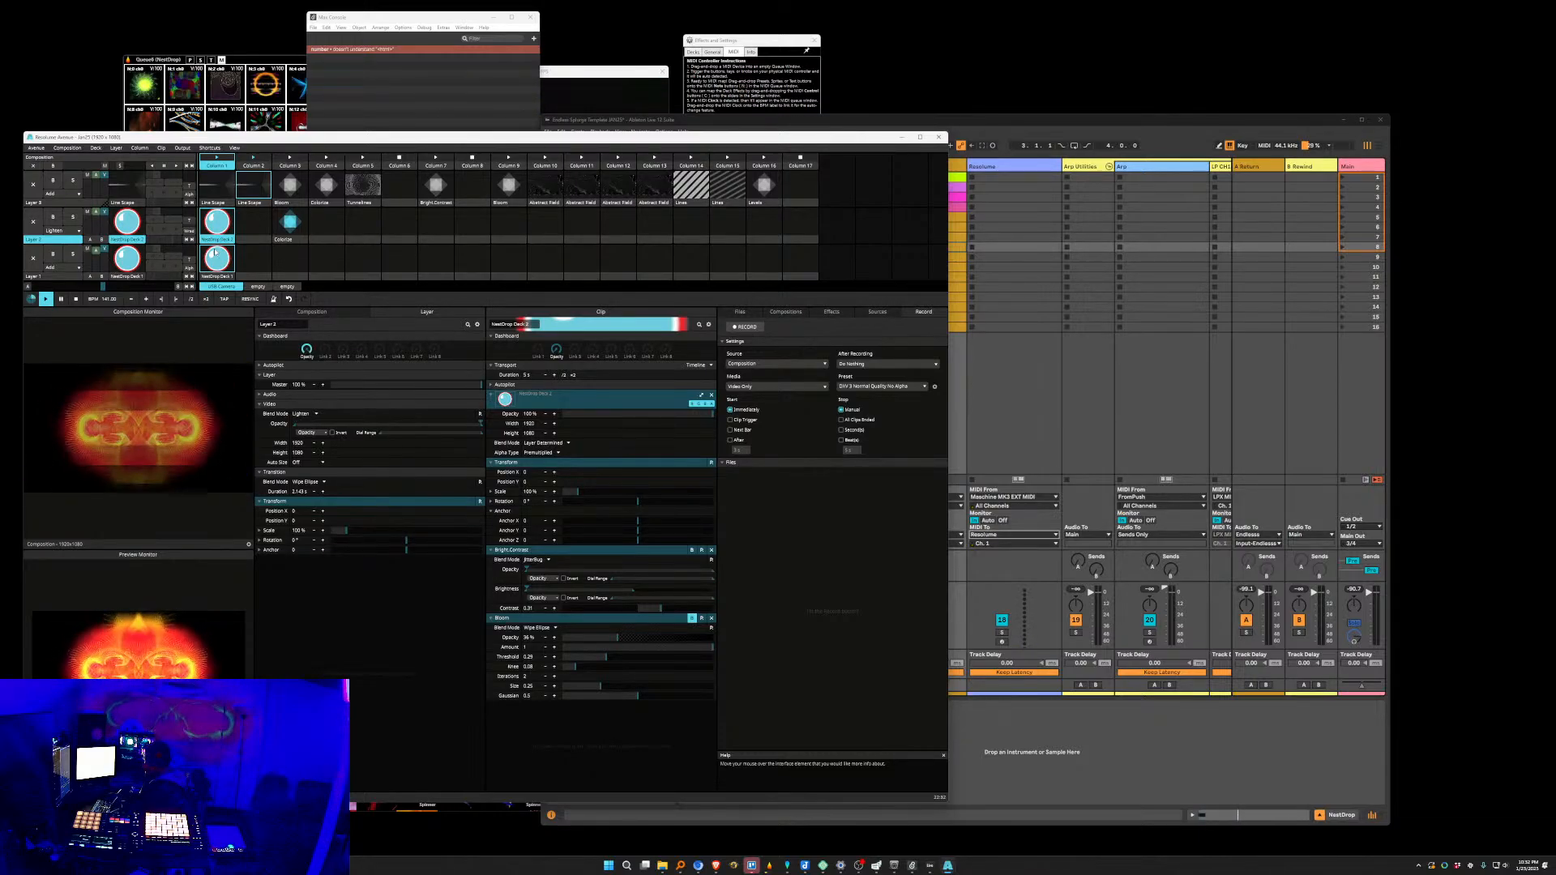
click(221, 199)
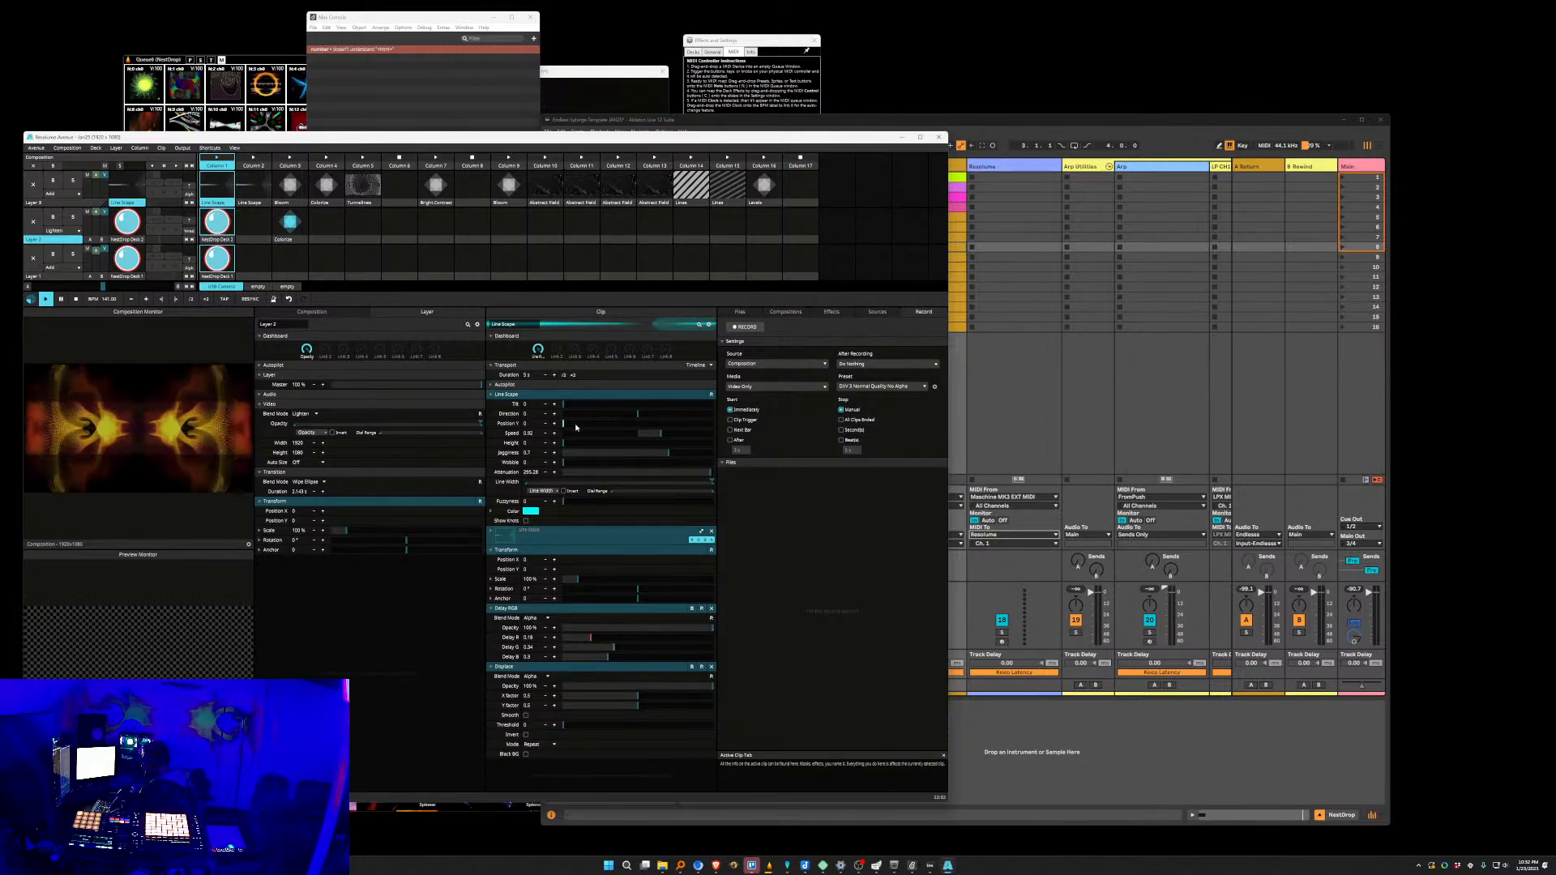
click(252, 192)
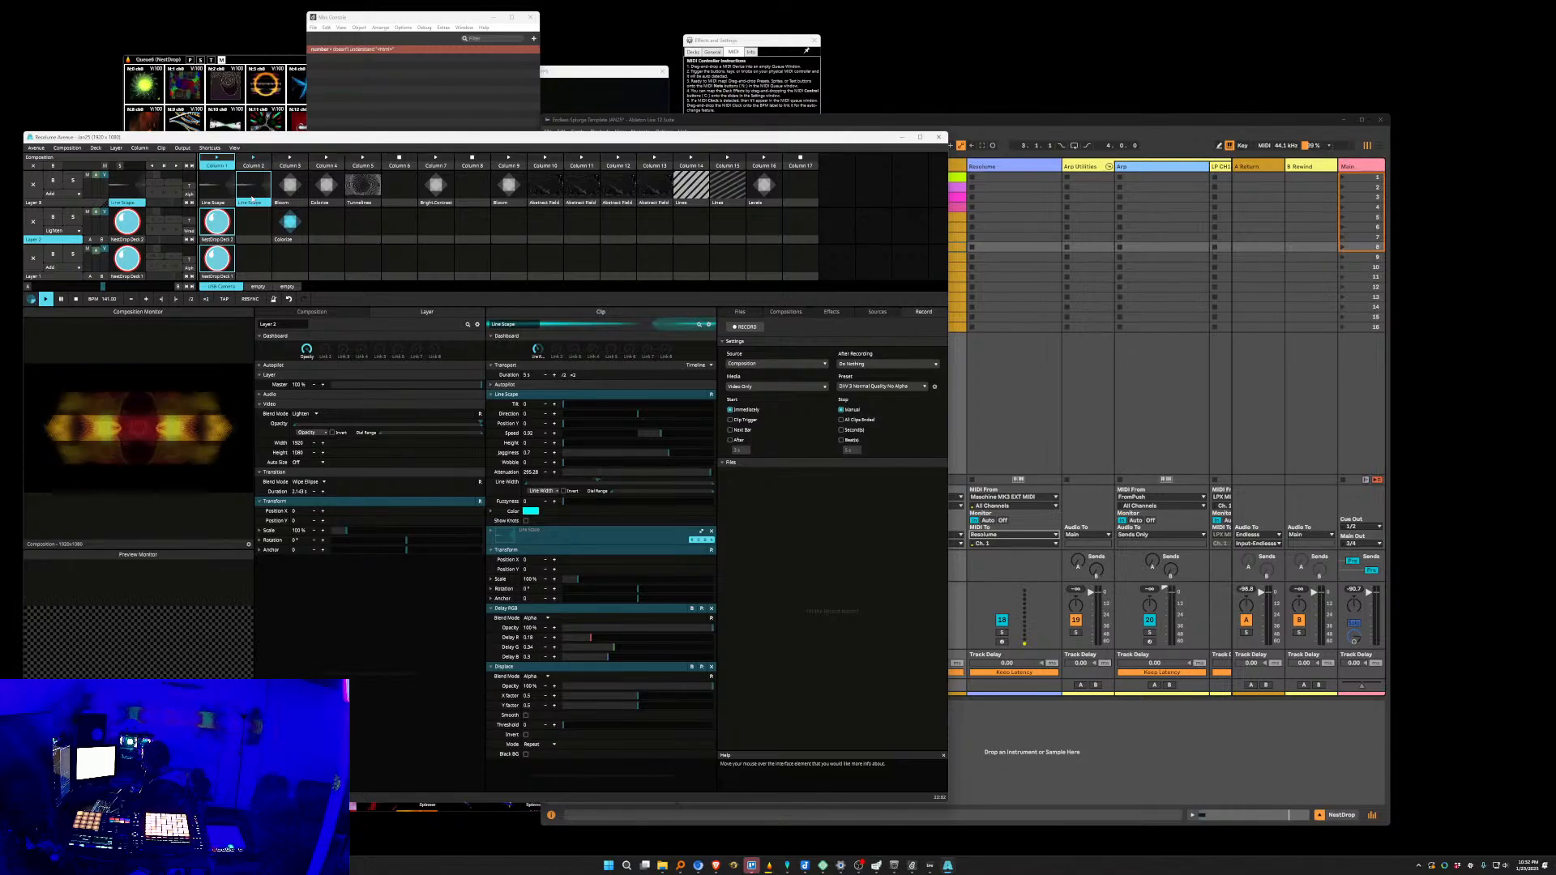
Switch to NestDrop, bring its queue and preset library windows to the front, and try presets from the library.
click(266, 60)
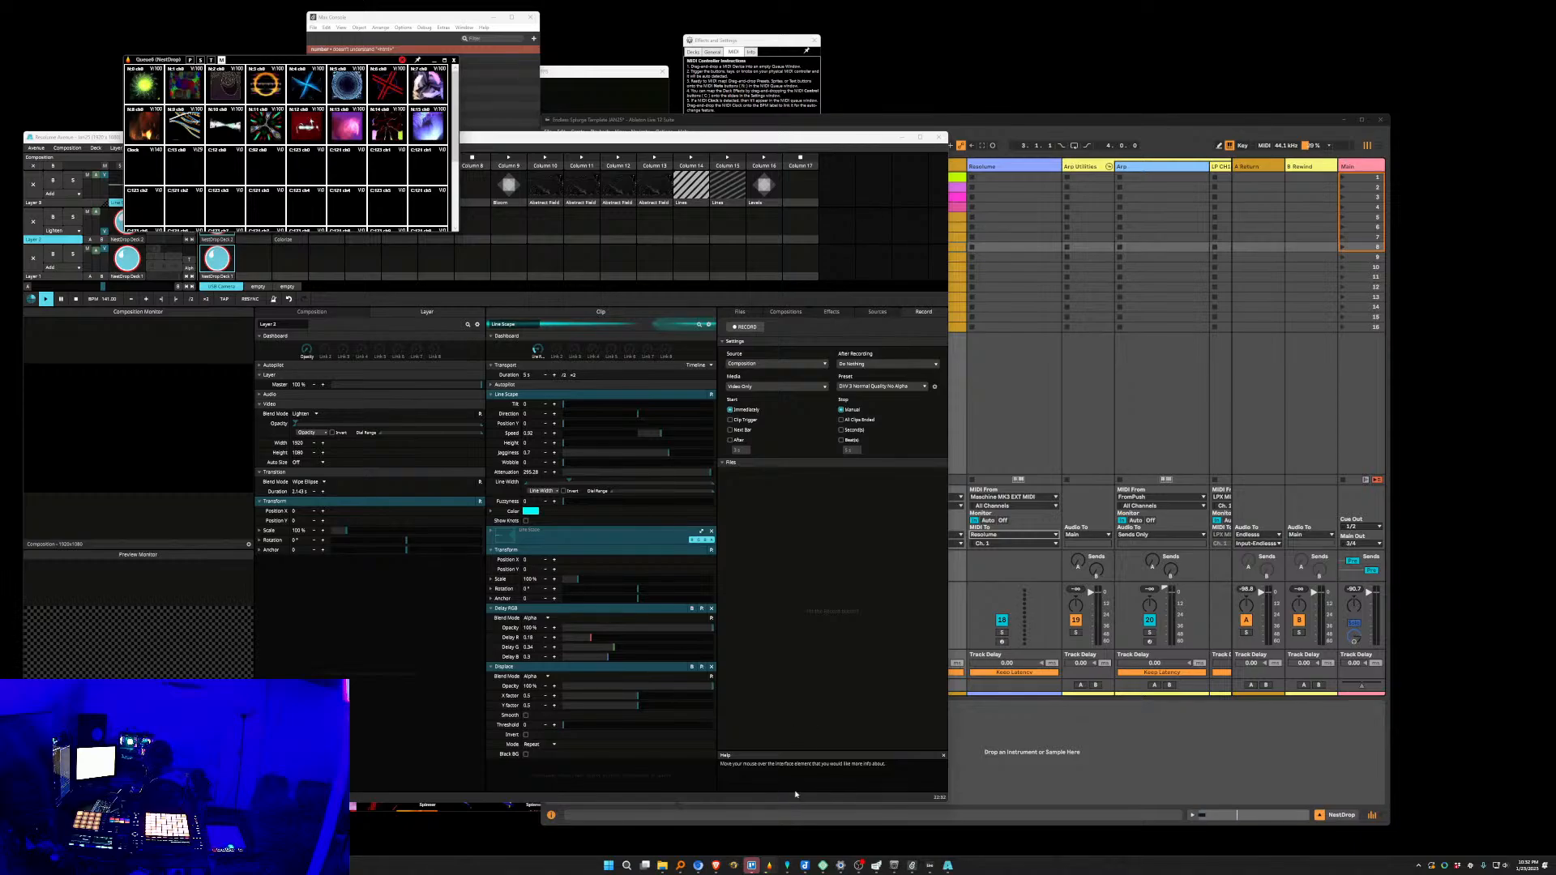
mouse_move(772, 869)
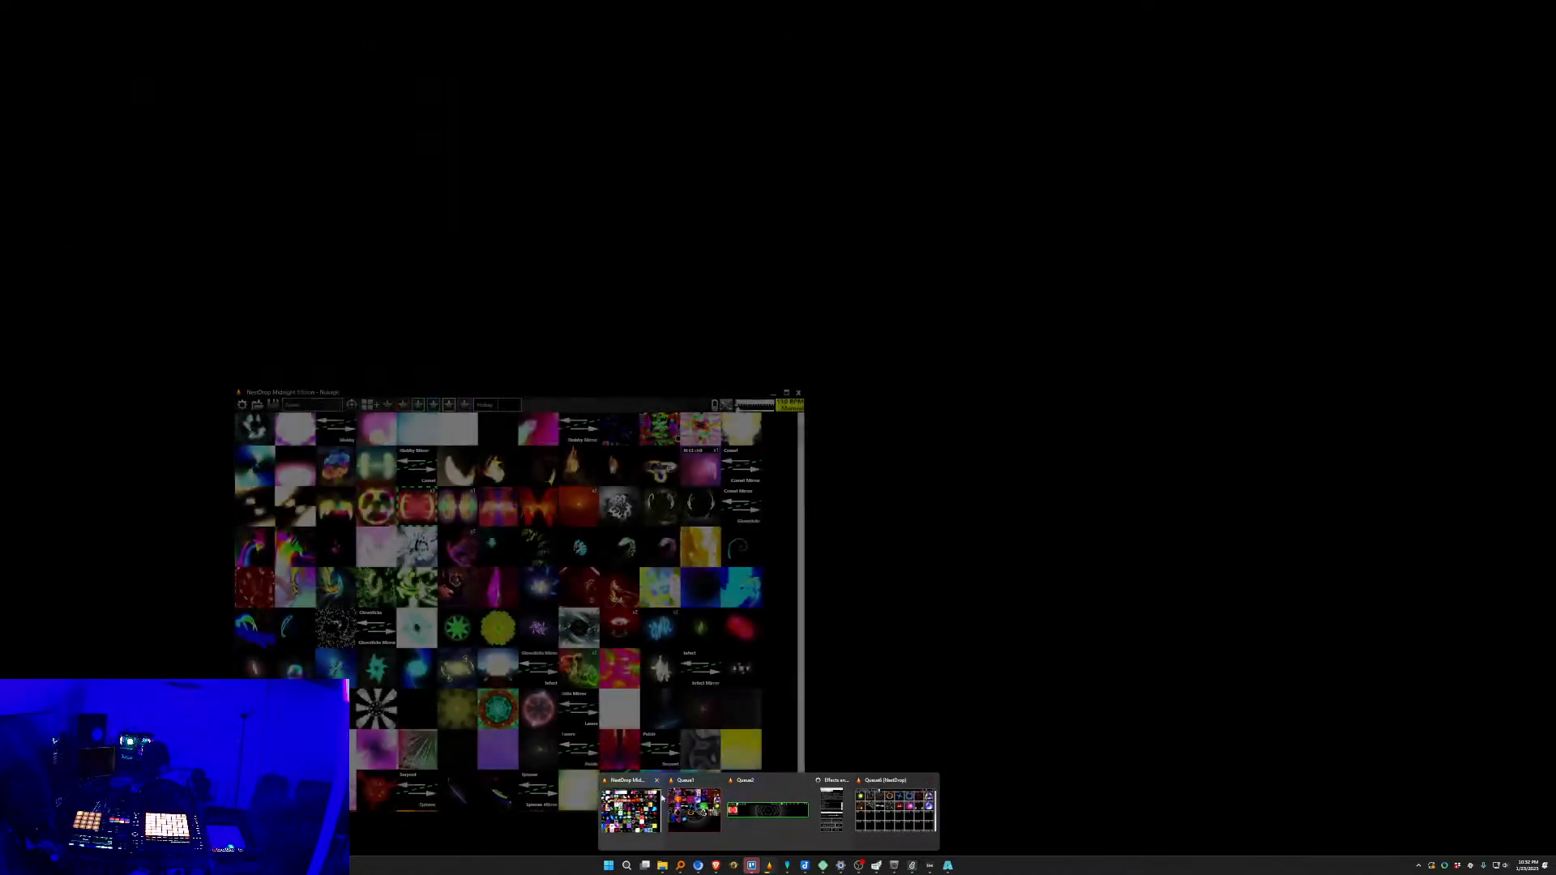
click(631, 810)
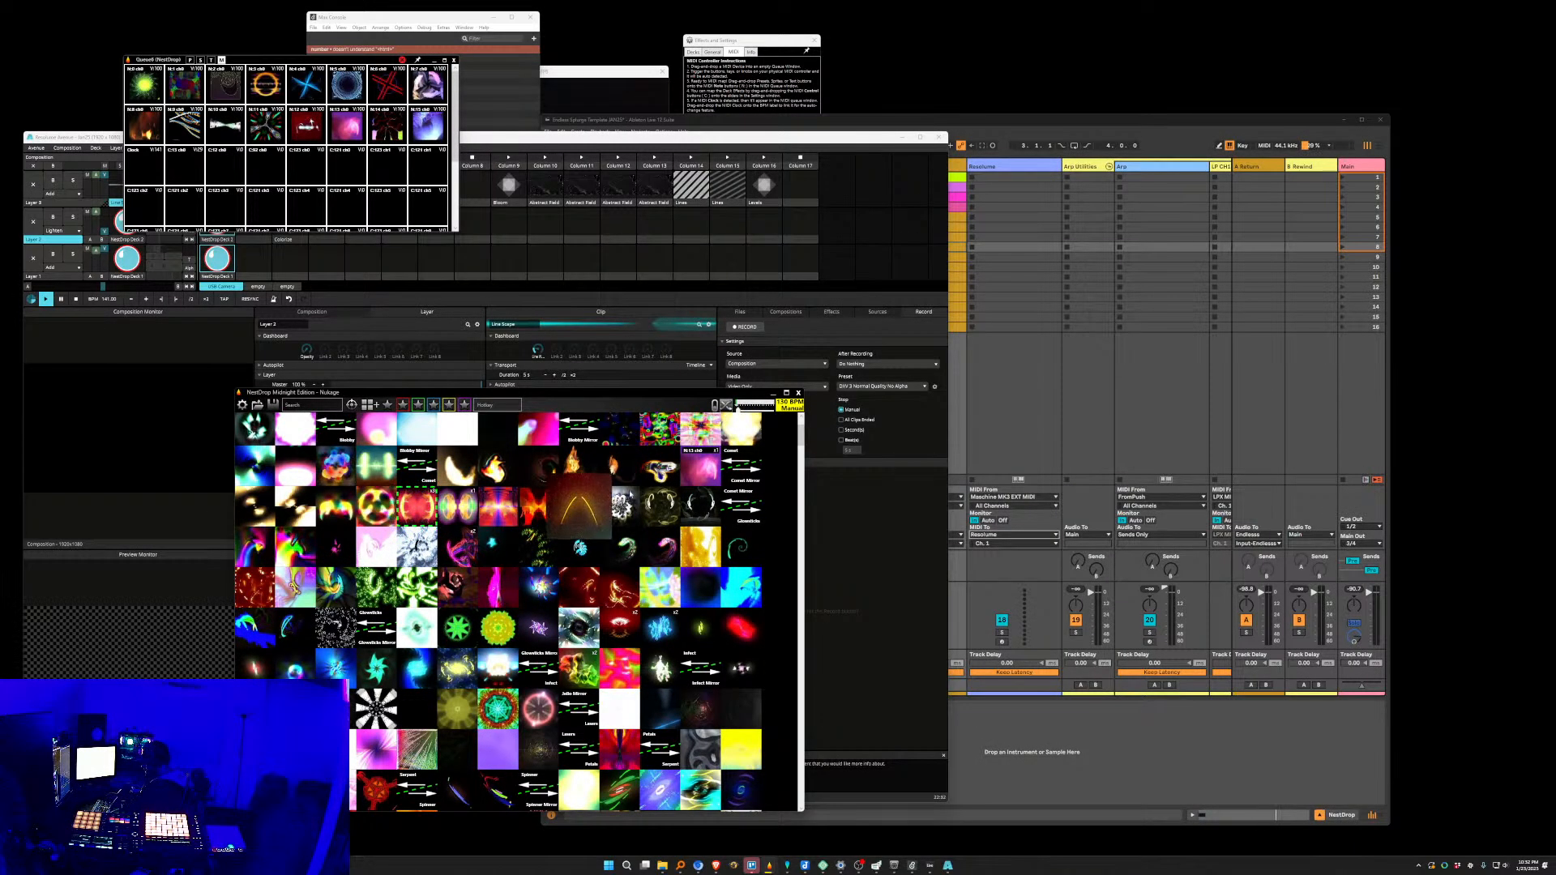
click(701, 468)
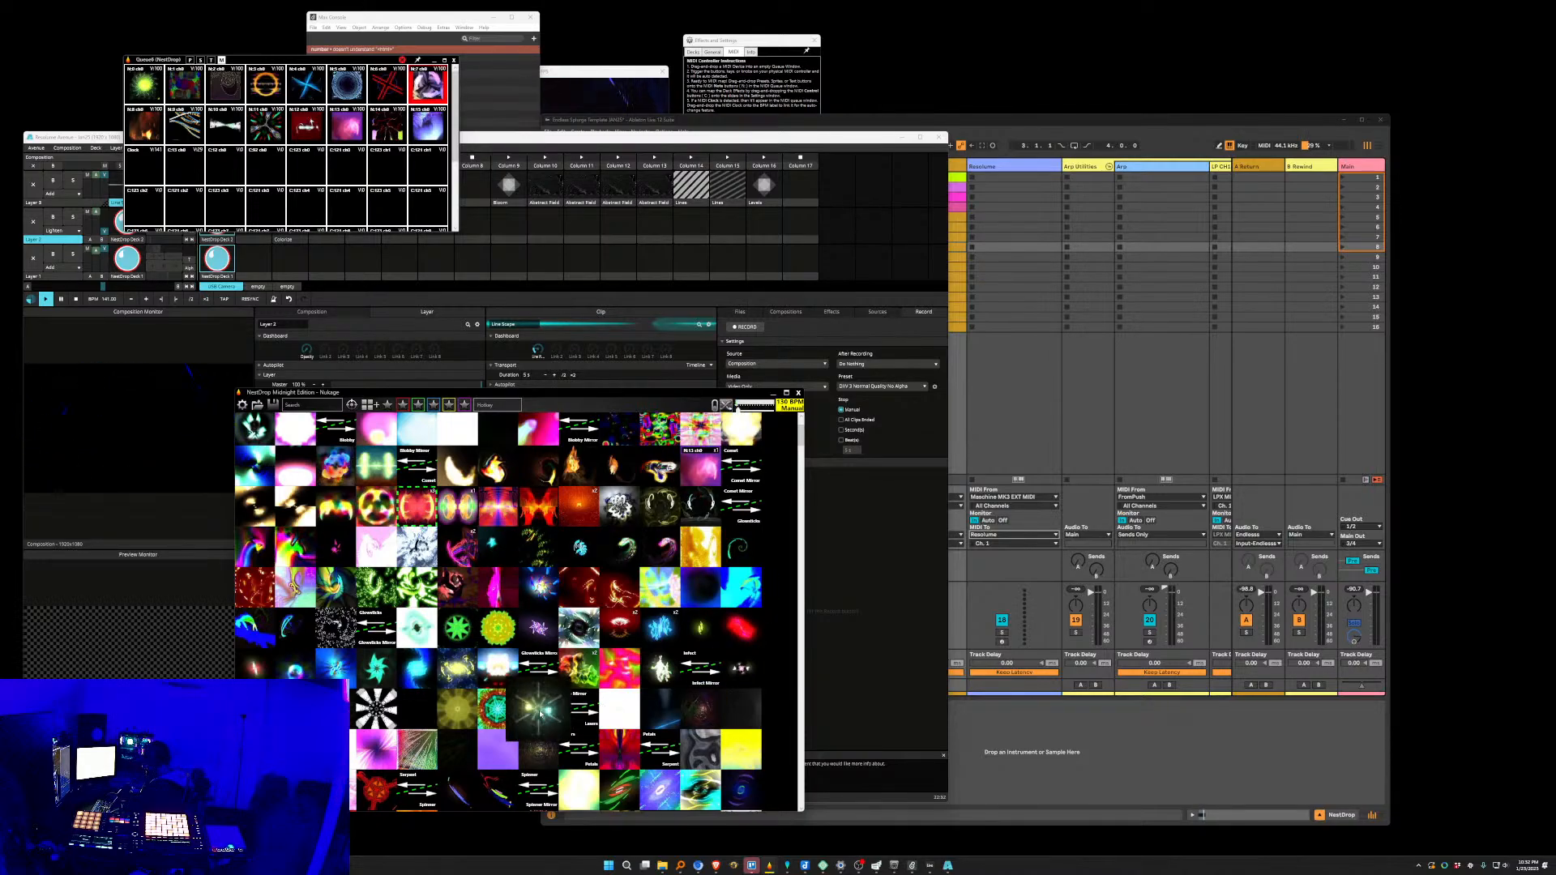
click(624, 674)
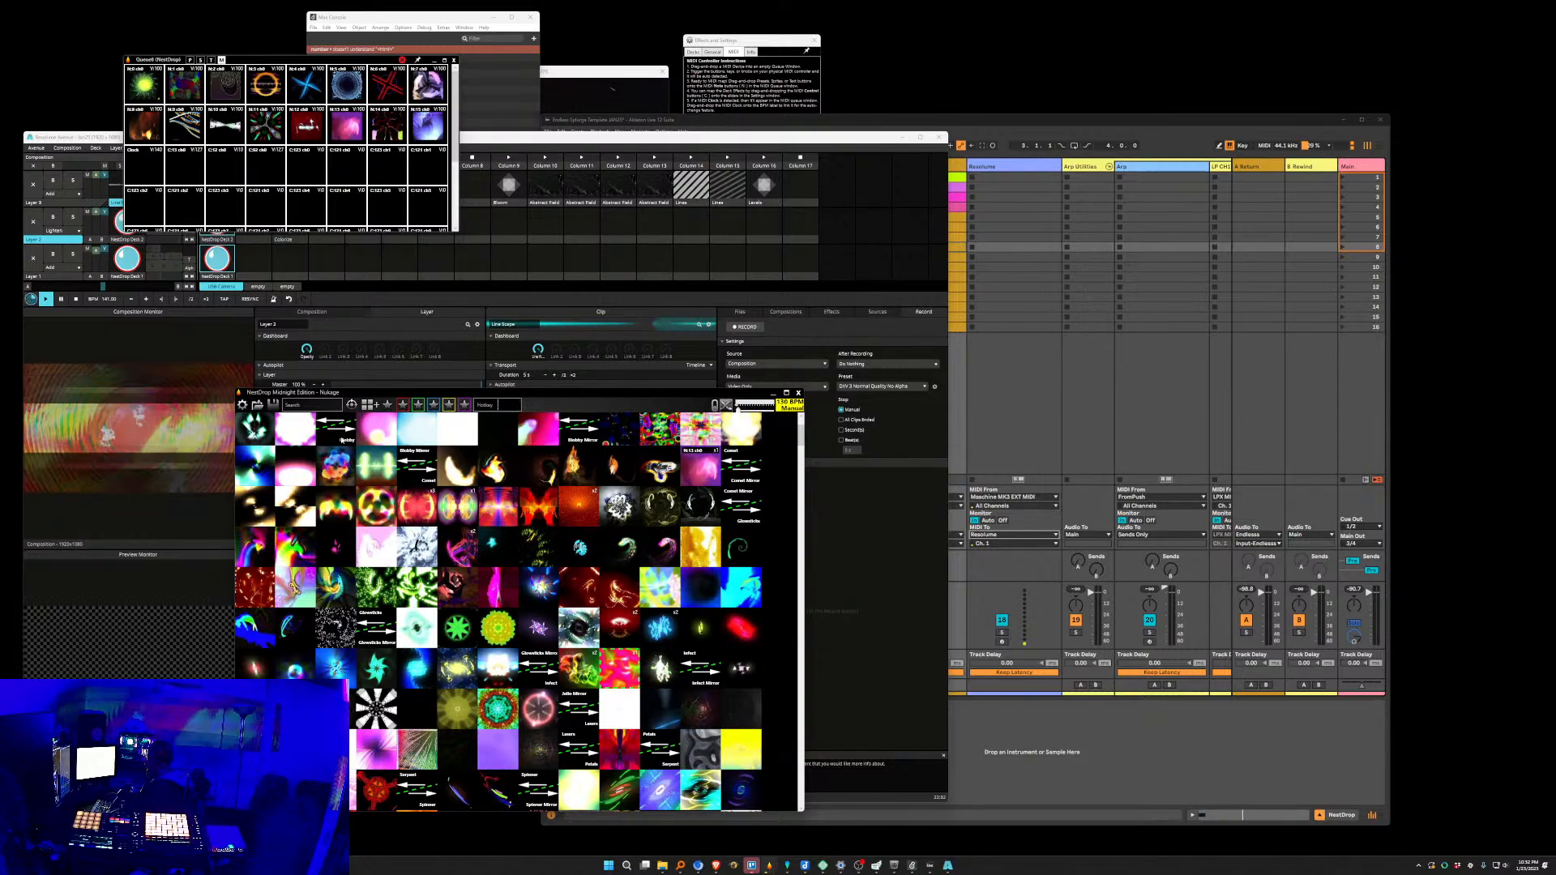
Browse the preset library down to the Drawing category and load the orange-and-teal preset in its first row.
scroll(357, 478, down, 3)
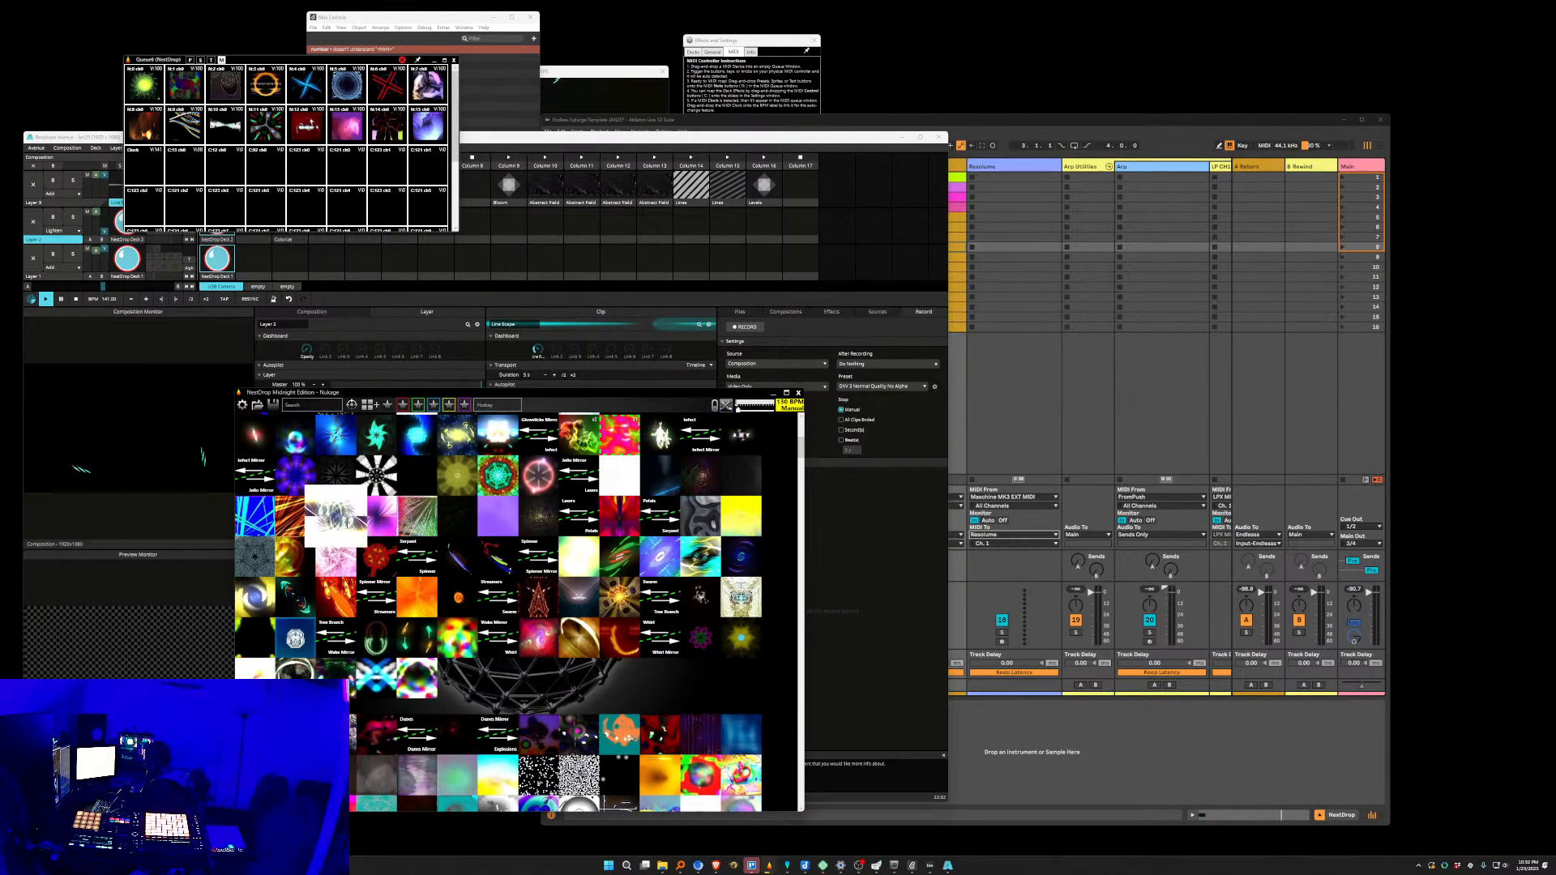
mouse_move(738, 510)
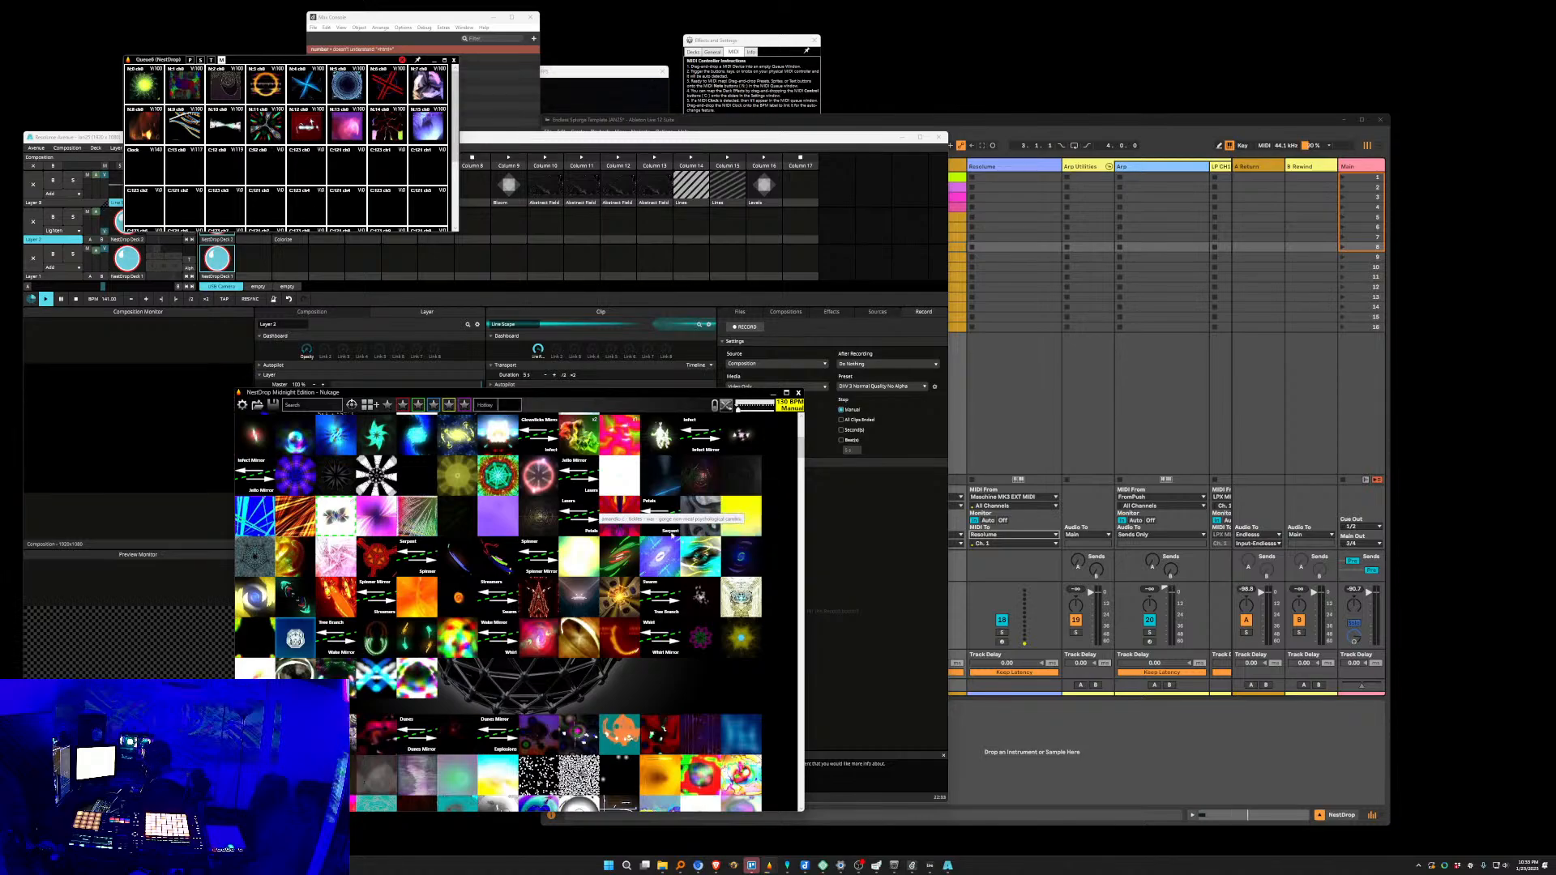
scroll(584, 624, down, 2)
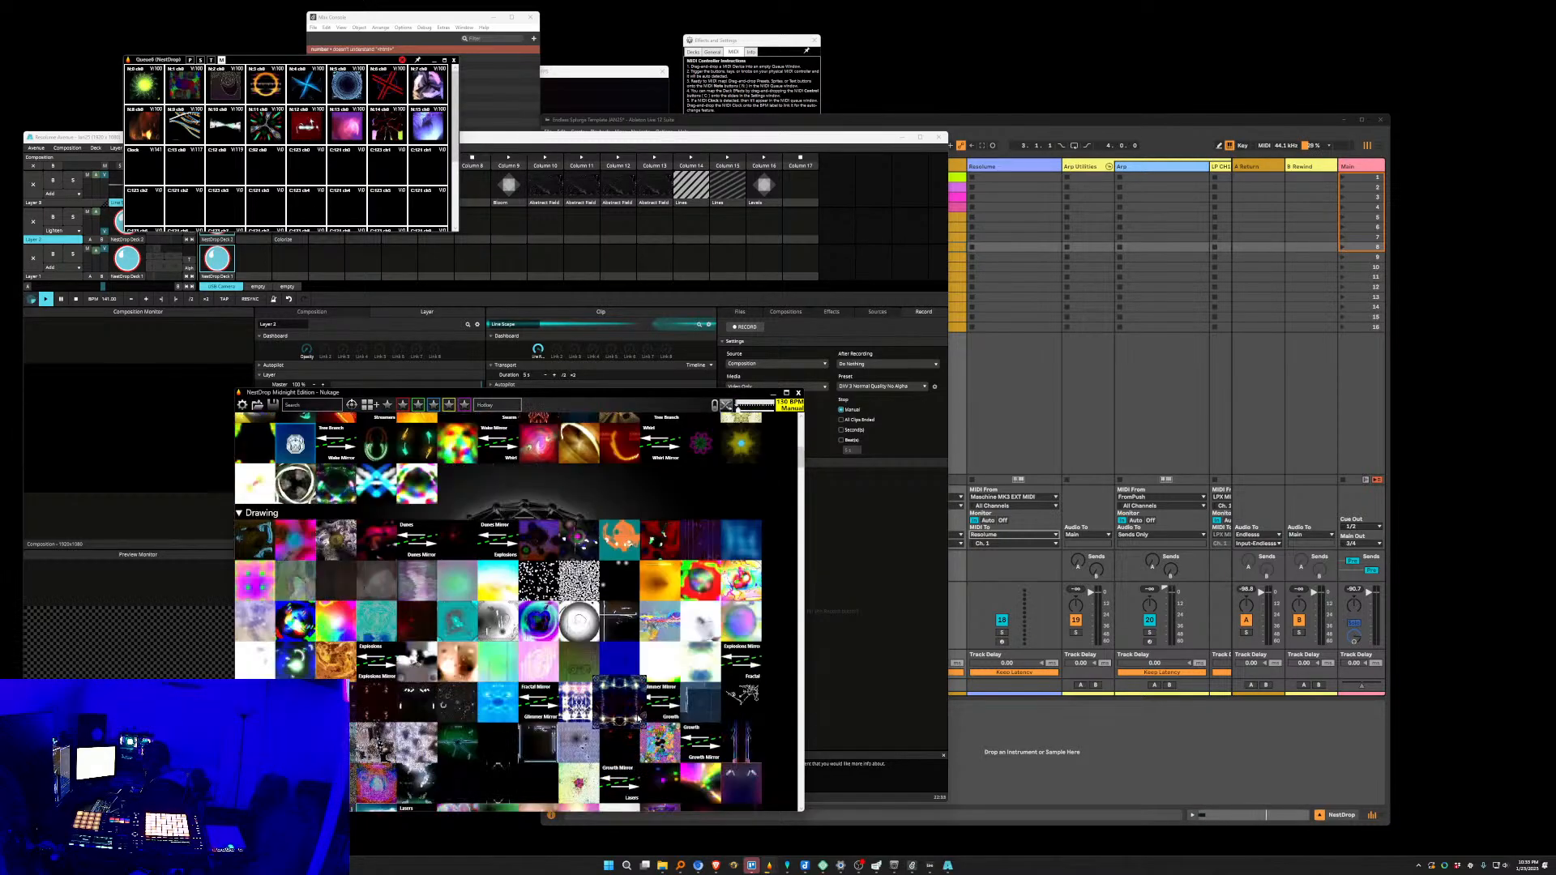
click(625, 545)
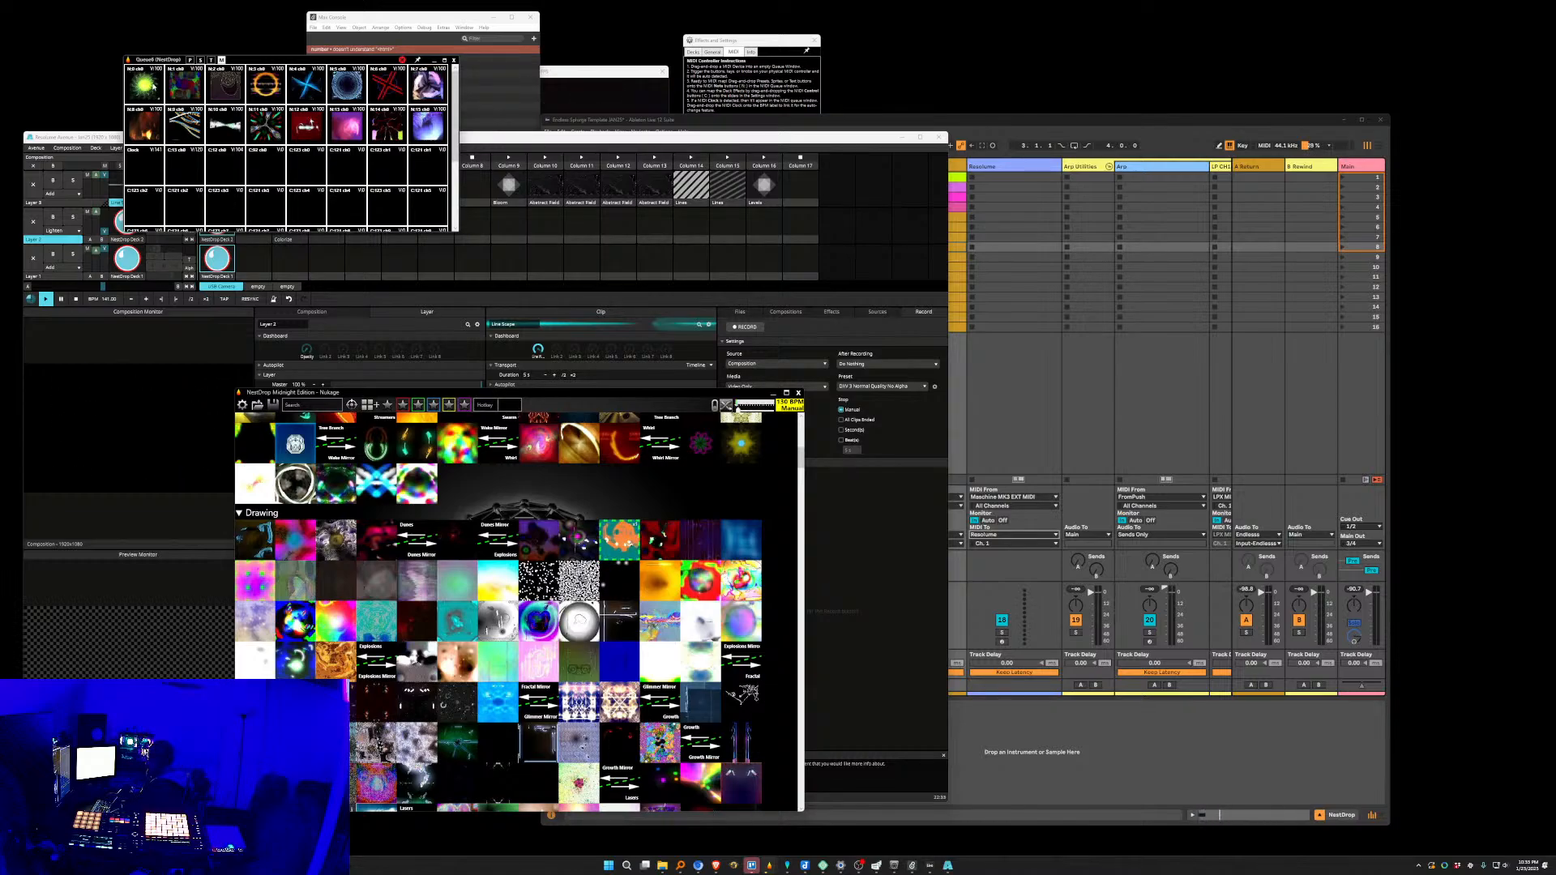
Bring Ableton Live and NestDrop's Queue1 window to the front, and return to Resolume Avenue.
click(1057, 122)
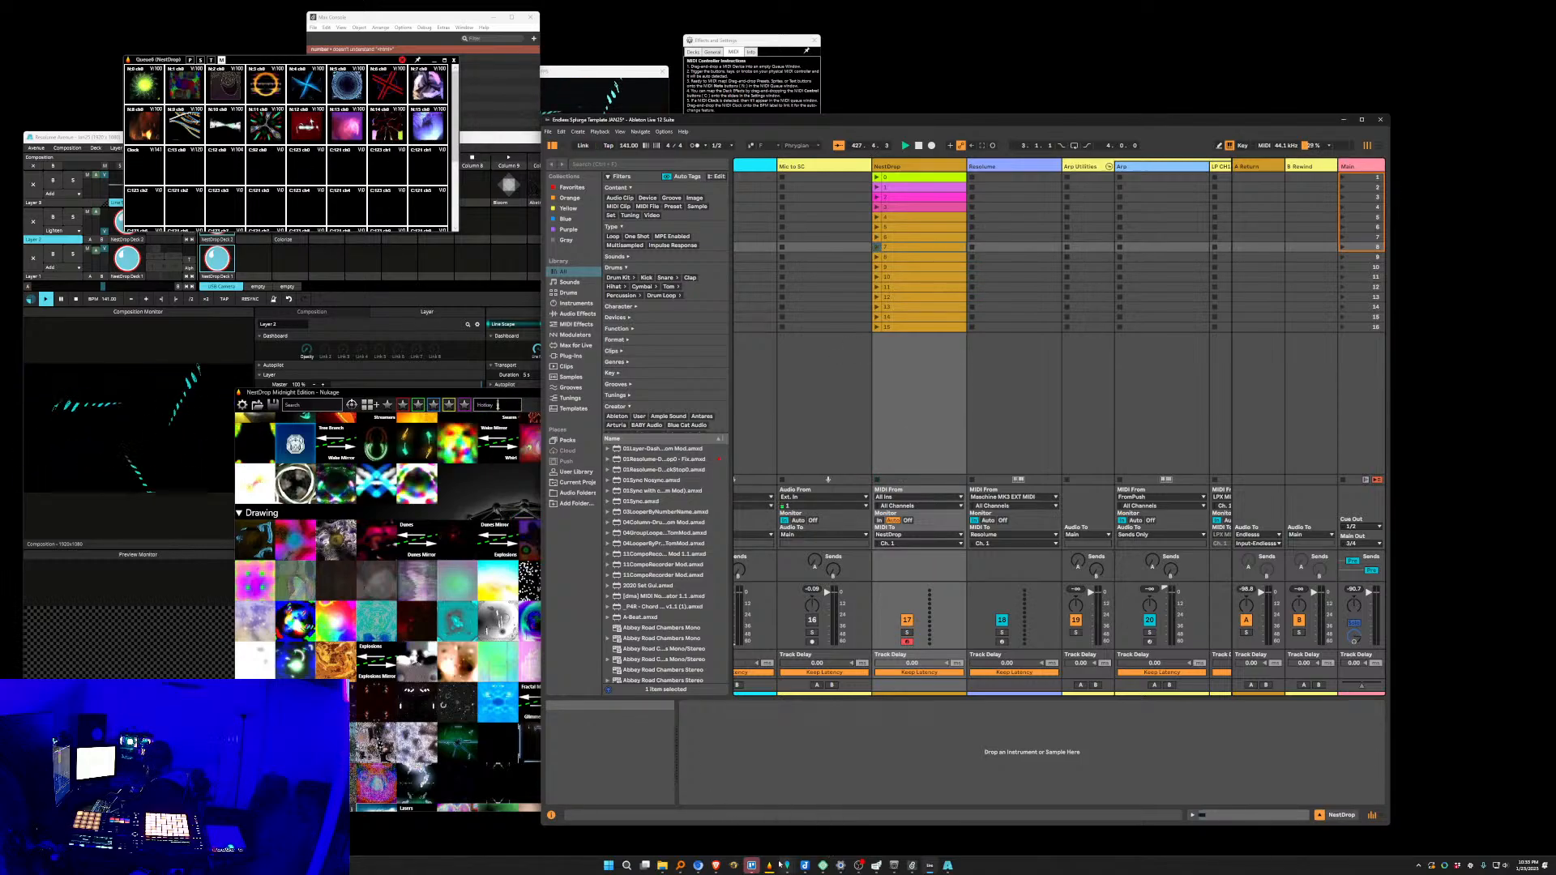
mouse_move(773, 871)
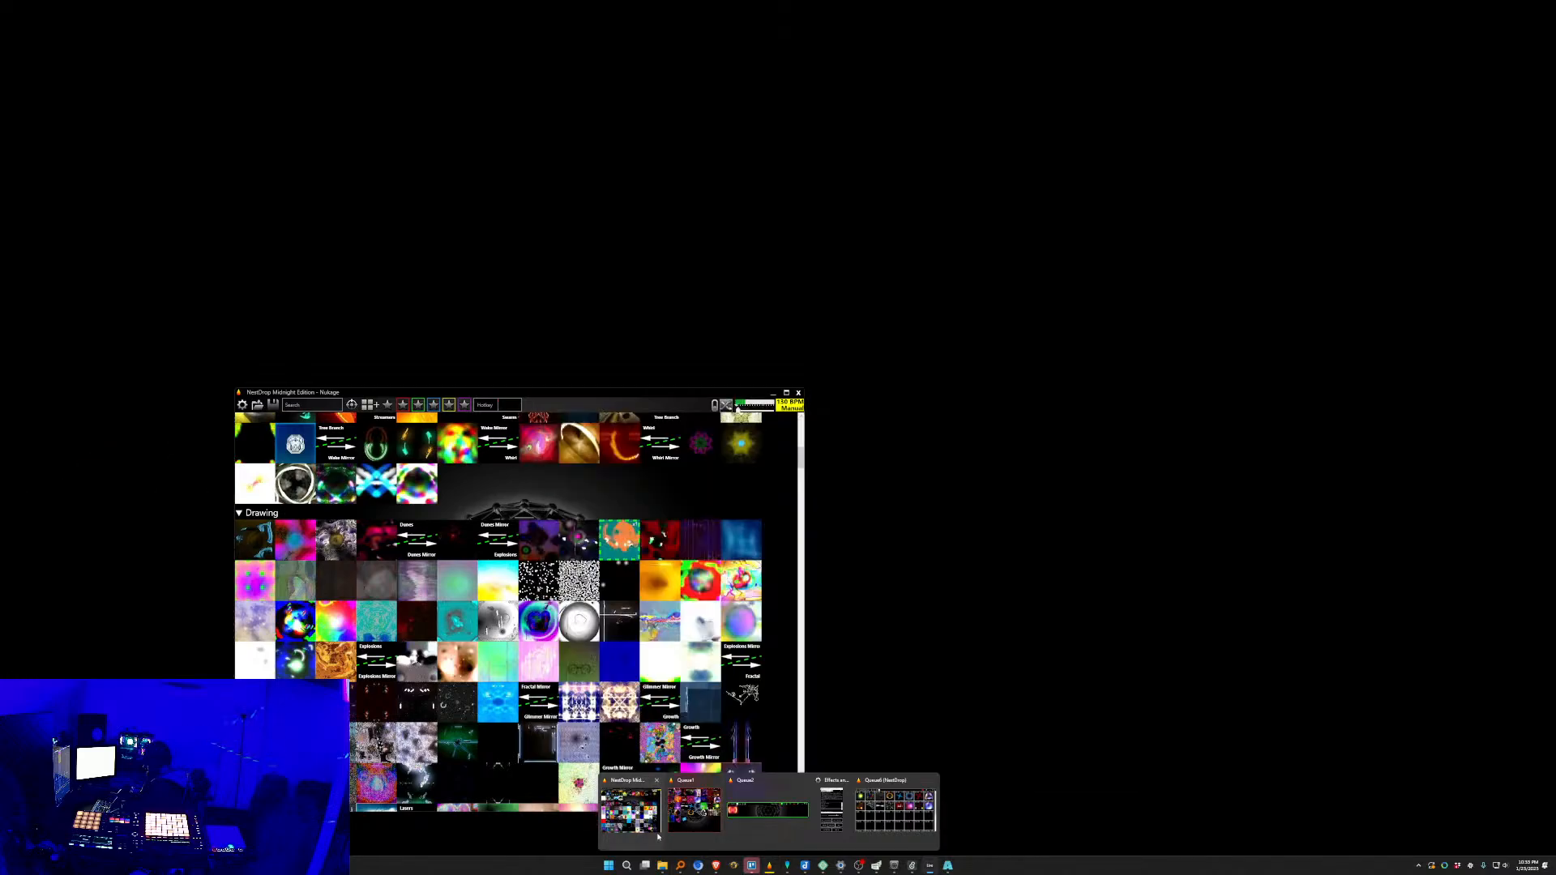
click(675, 827)
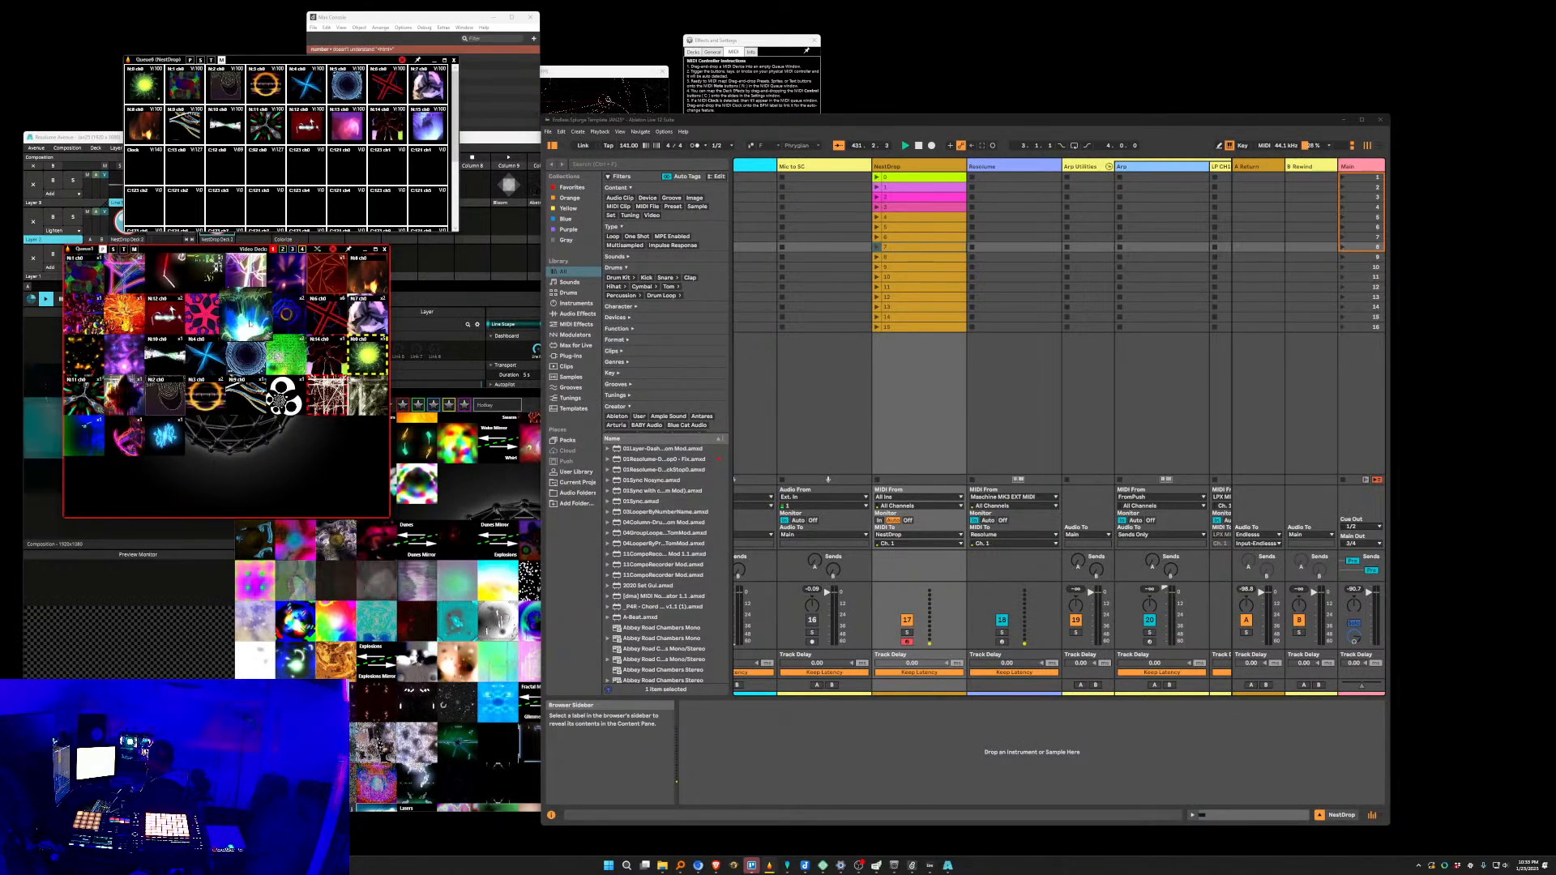
click(510, 143)
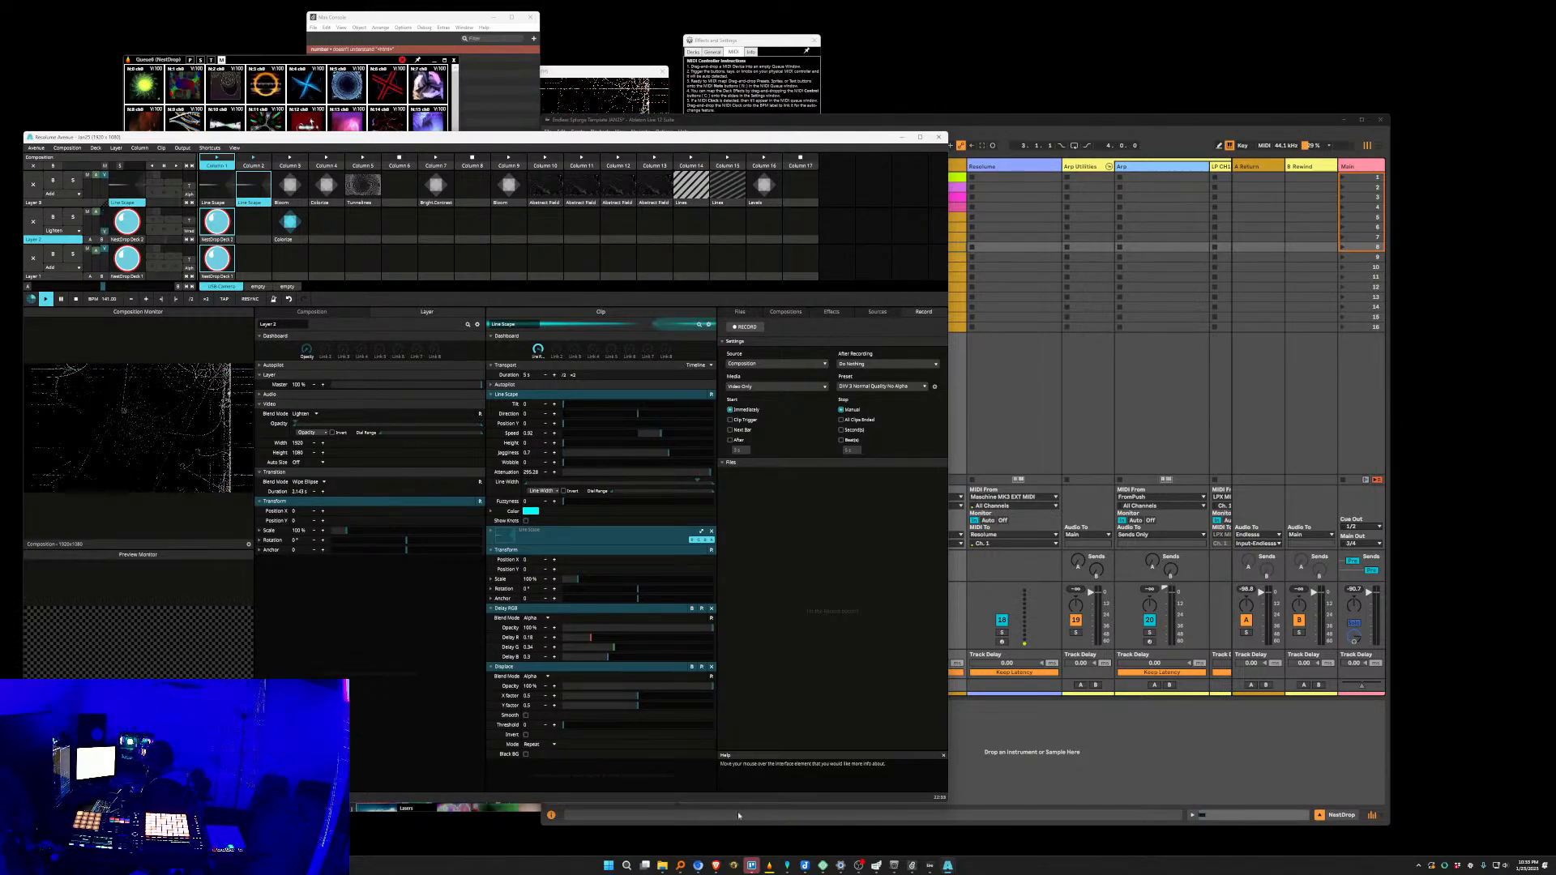
Bring the NestDrop preset library in front of Resolume and try presets around the Explosions group of the Drawing category.
mouse_move(768, 867)
mouse_move(892, 804)
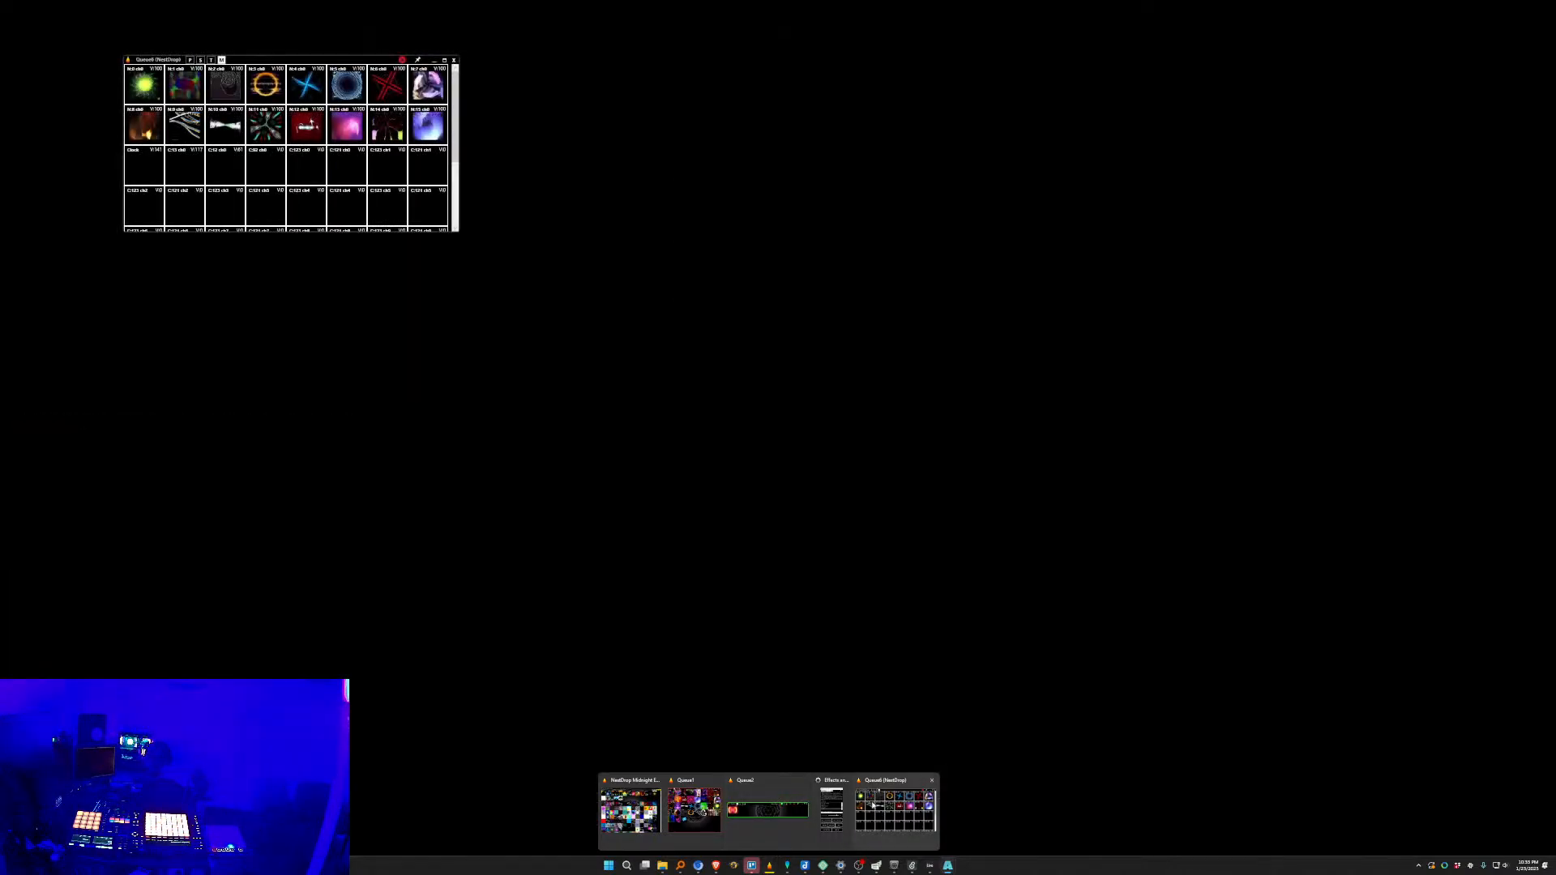
click(631, 810)
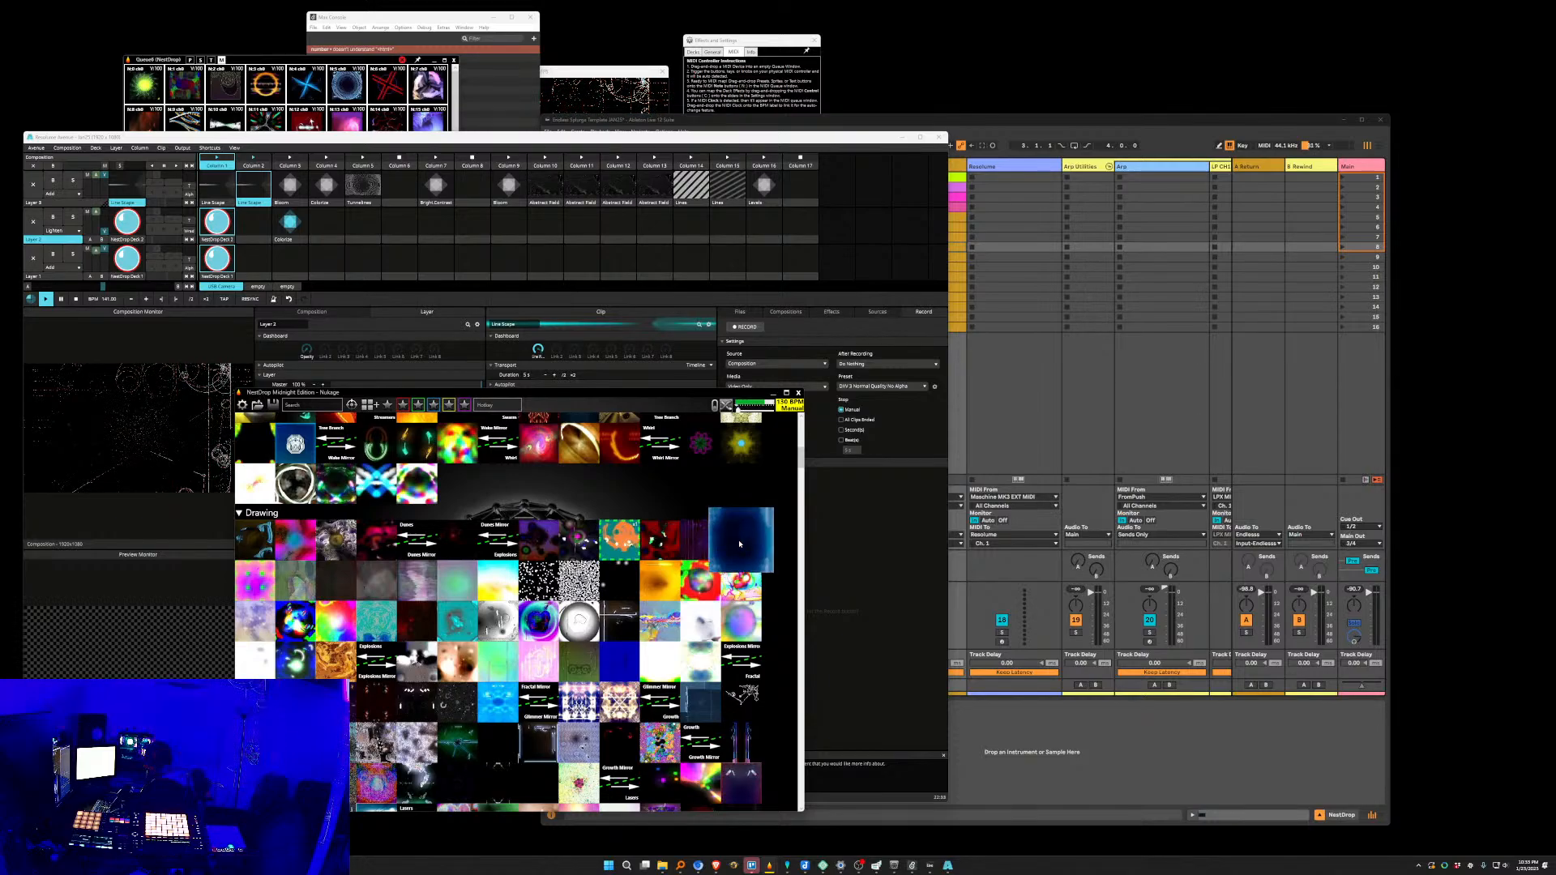
click(757, 643)
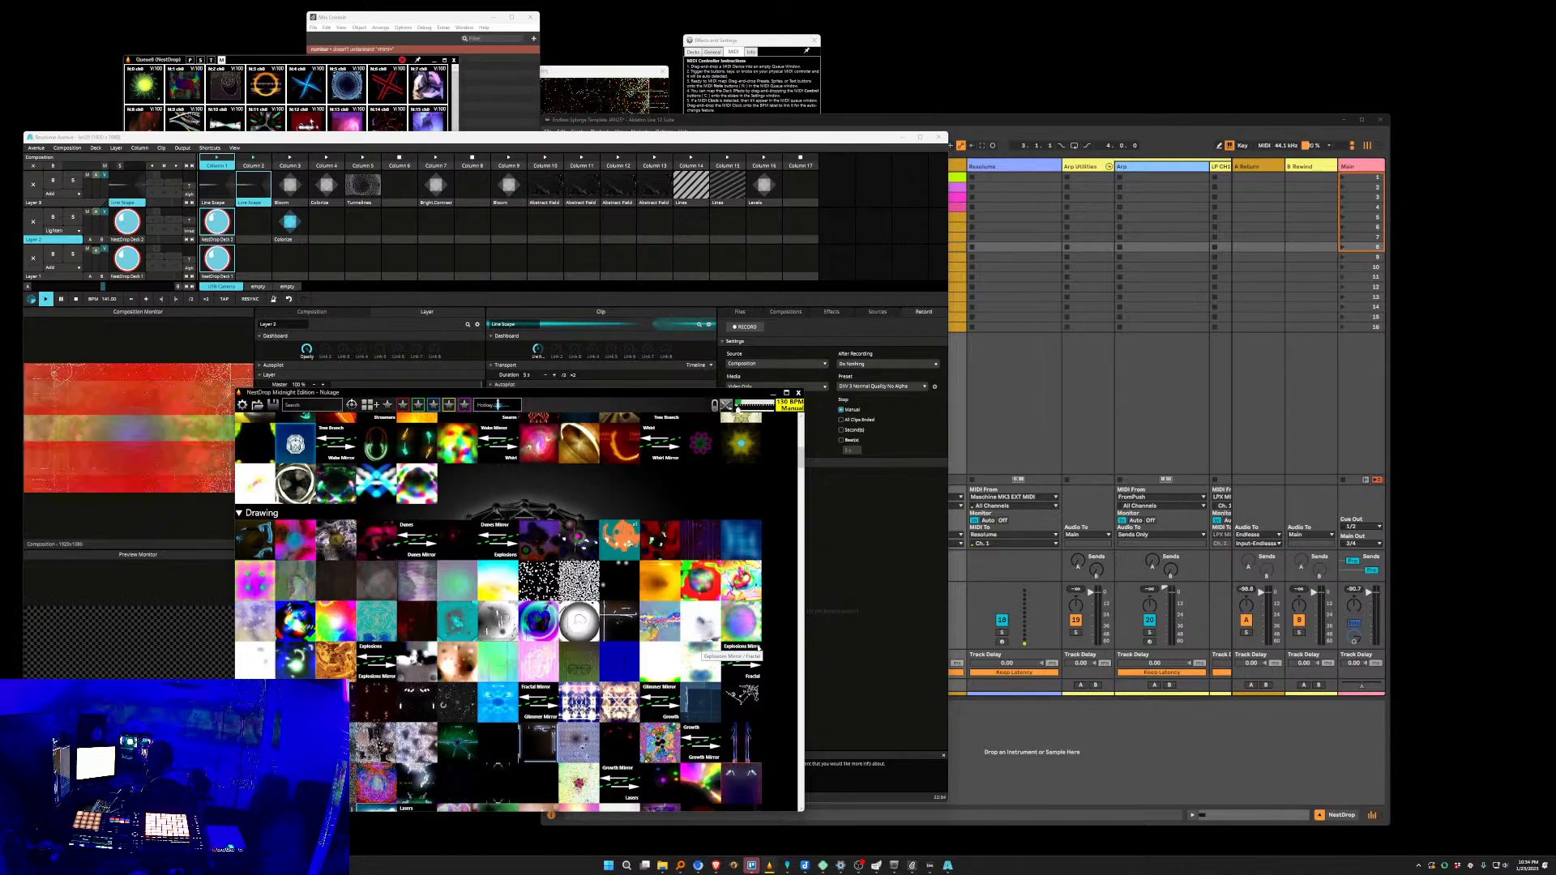
click(537, 669)
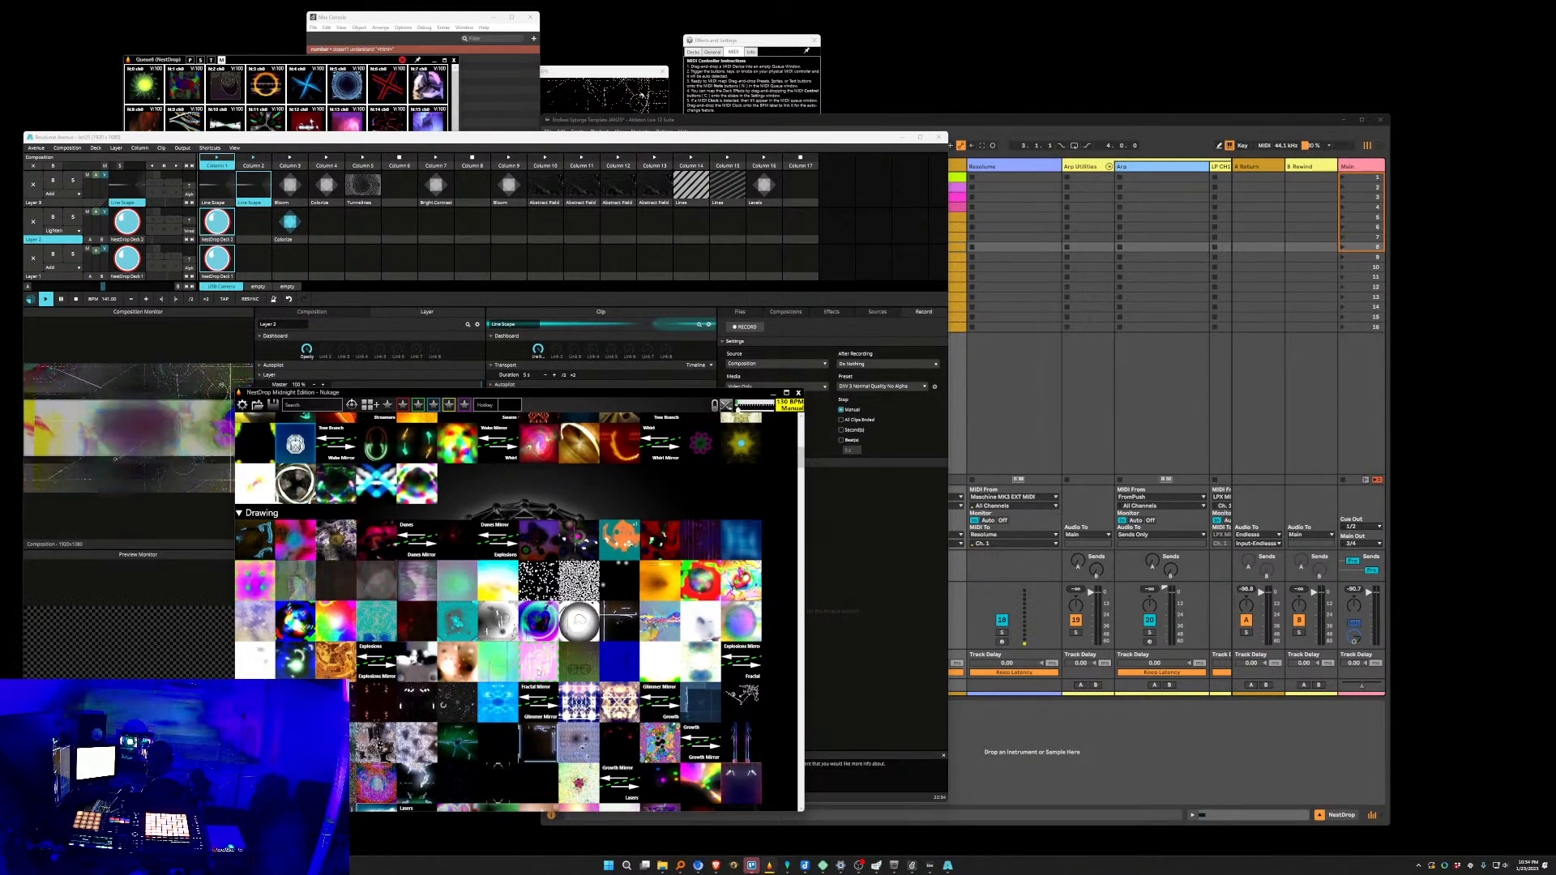
Browse further down the Drawing category and try the pale white preset and the red preset in the Liquid group.
scroll(539, 672, down, 2)
scroll(576, 635, down, 2)
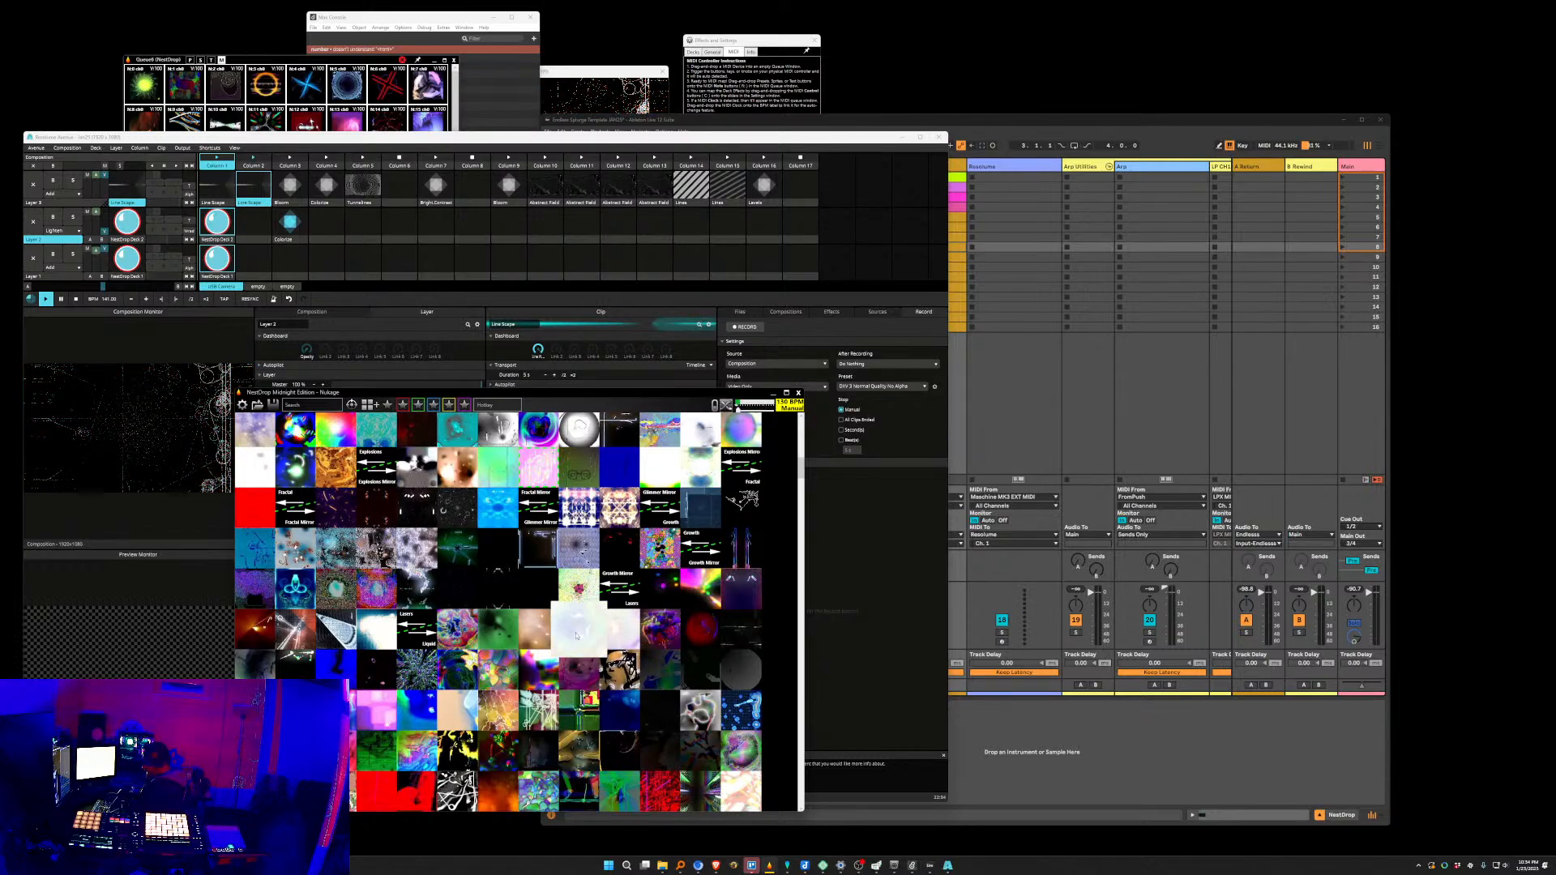
click(577, 637)
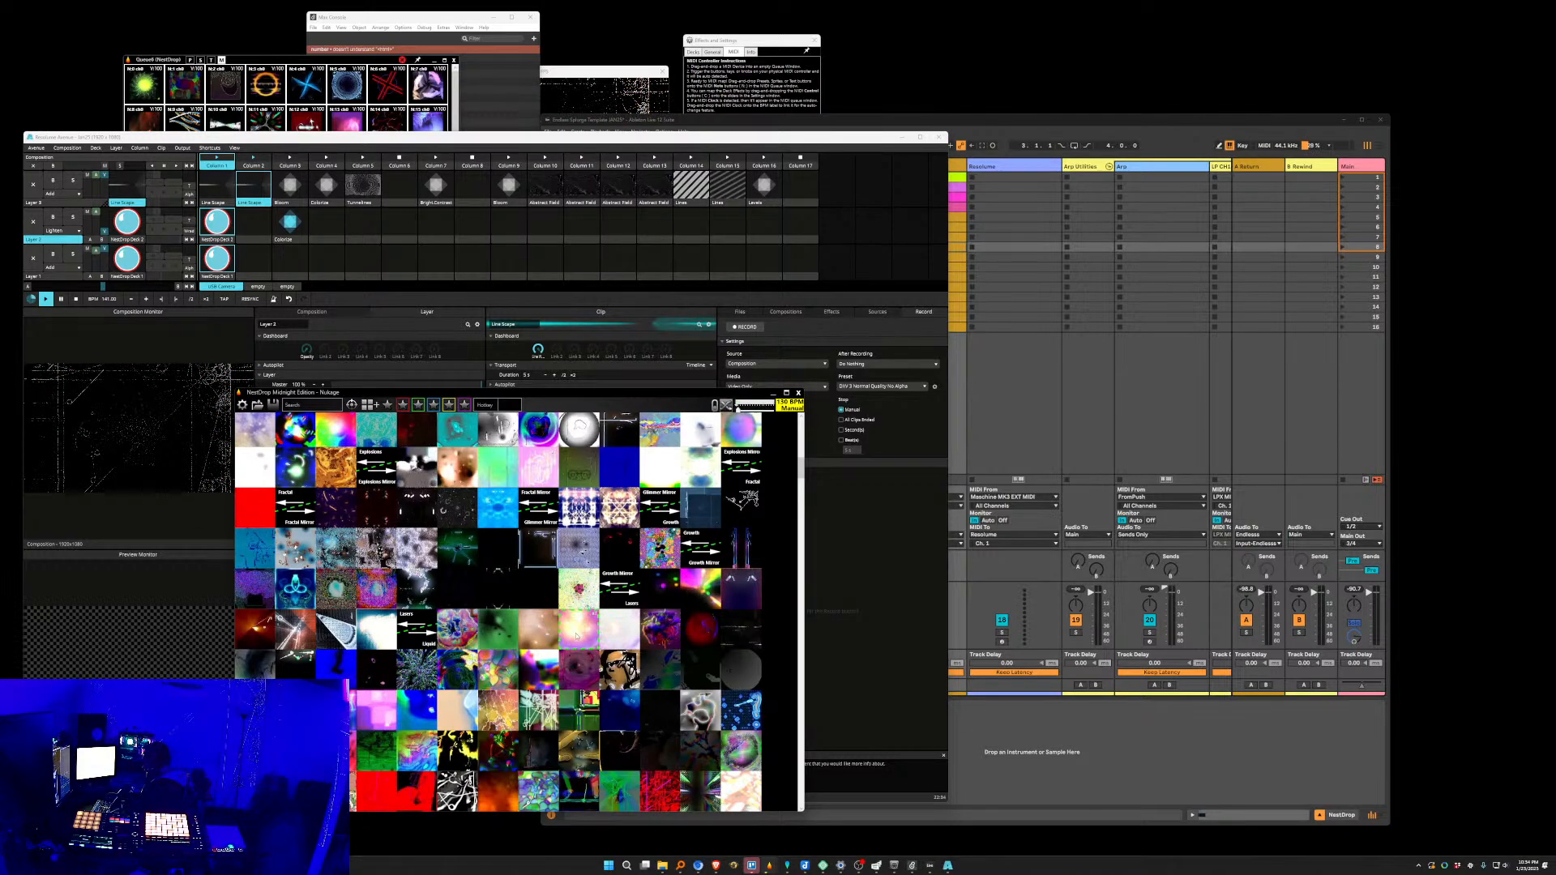
scroll(577, 637, down, 2)
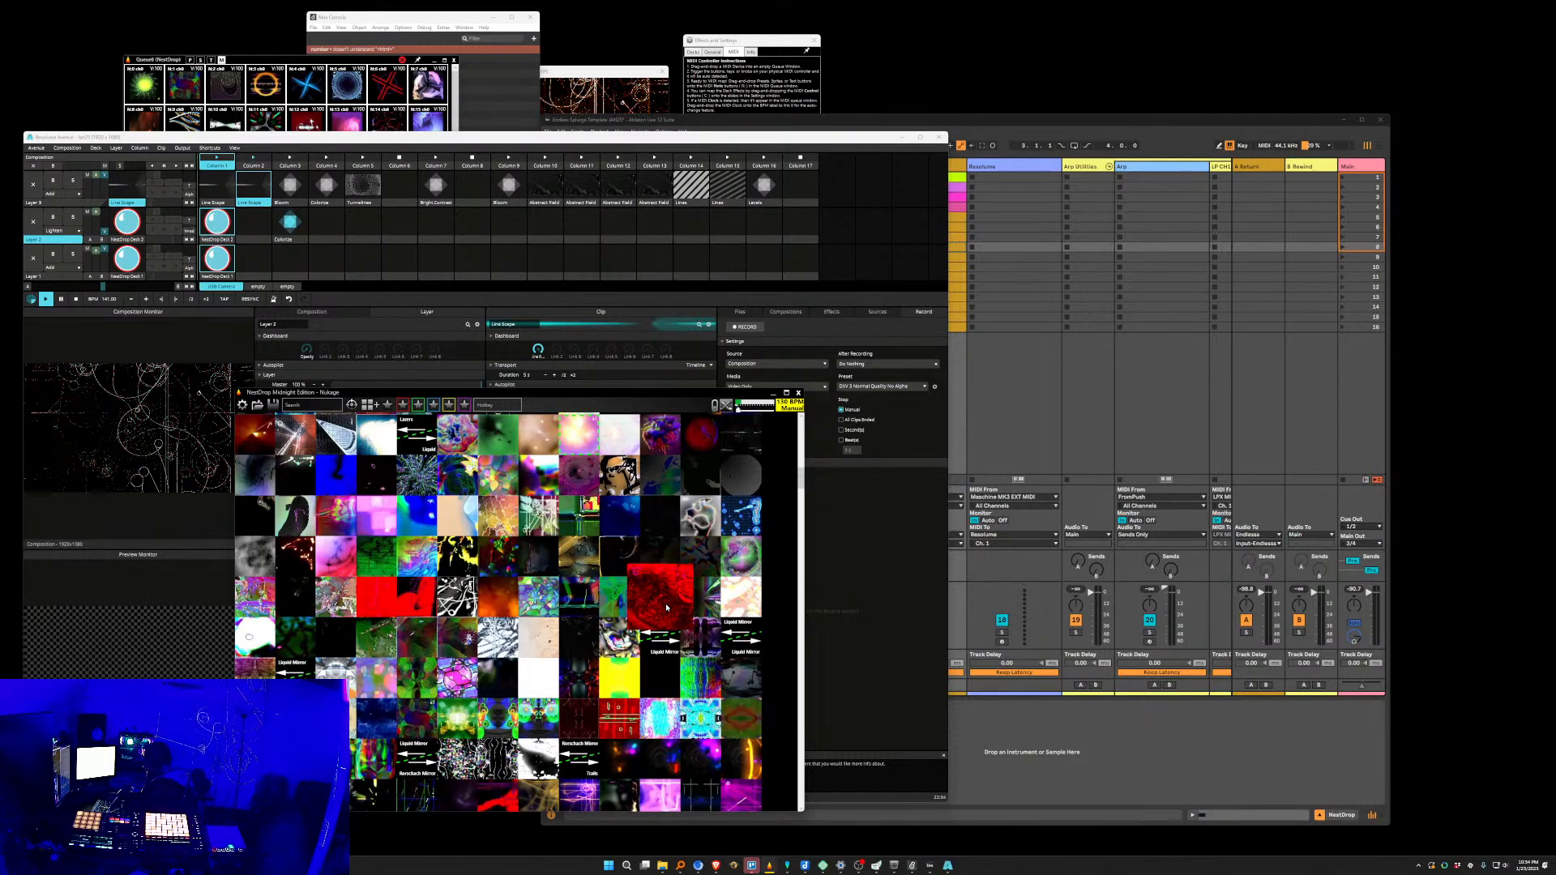
click(666, 604)
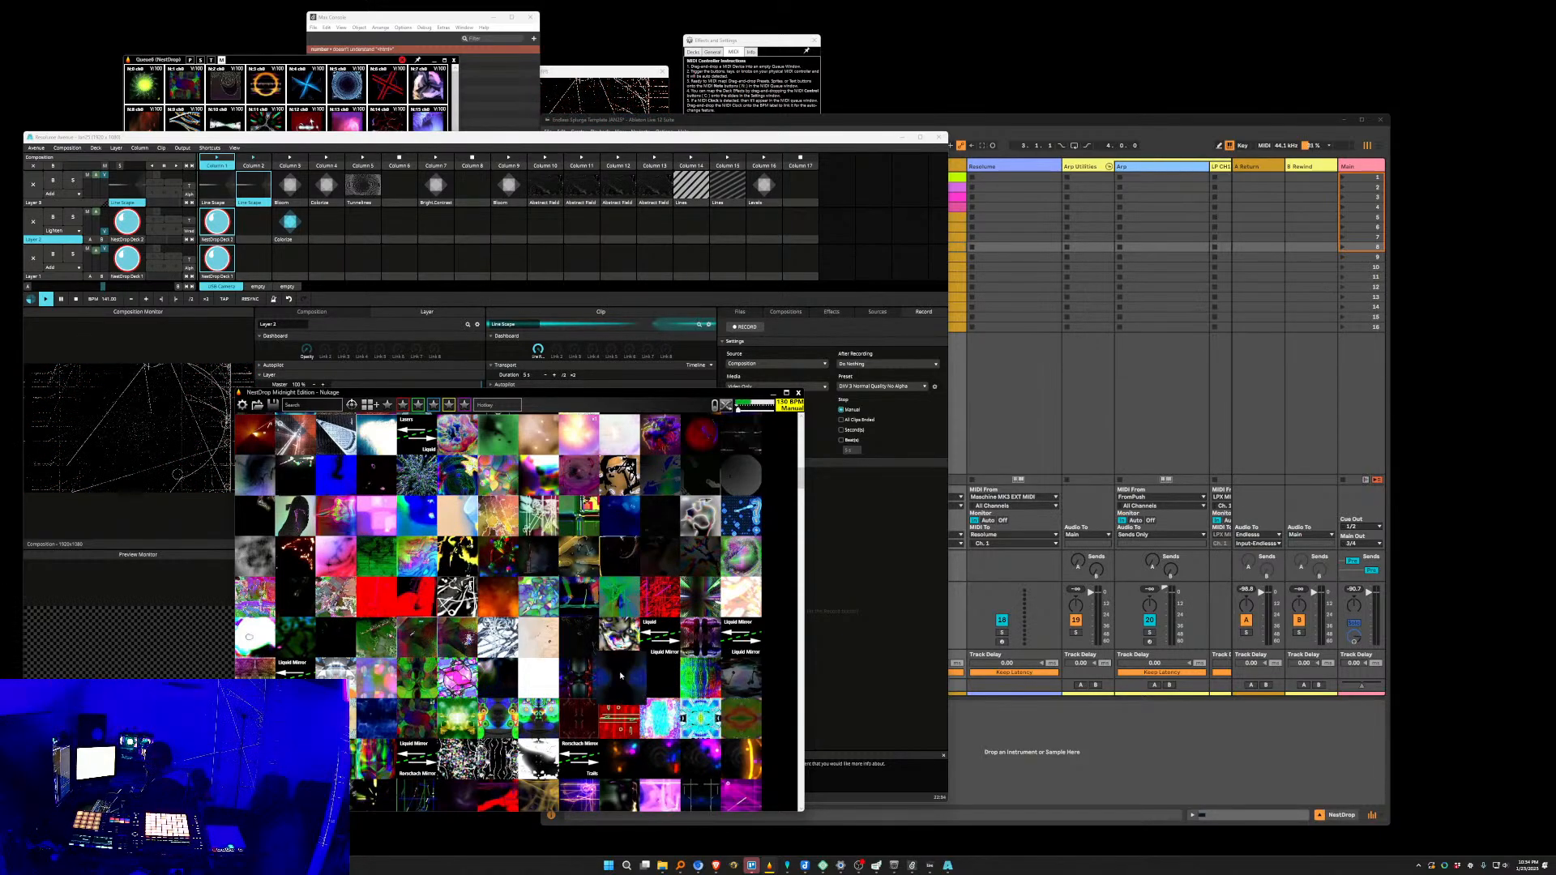
Browse past the Trails presets to the Fractal category and try the white flower-like preset near its start.
scroll(621, 675, down, 3)
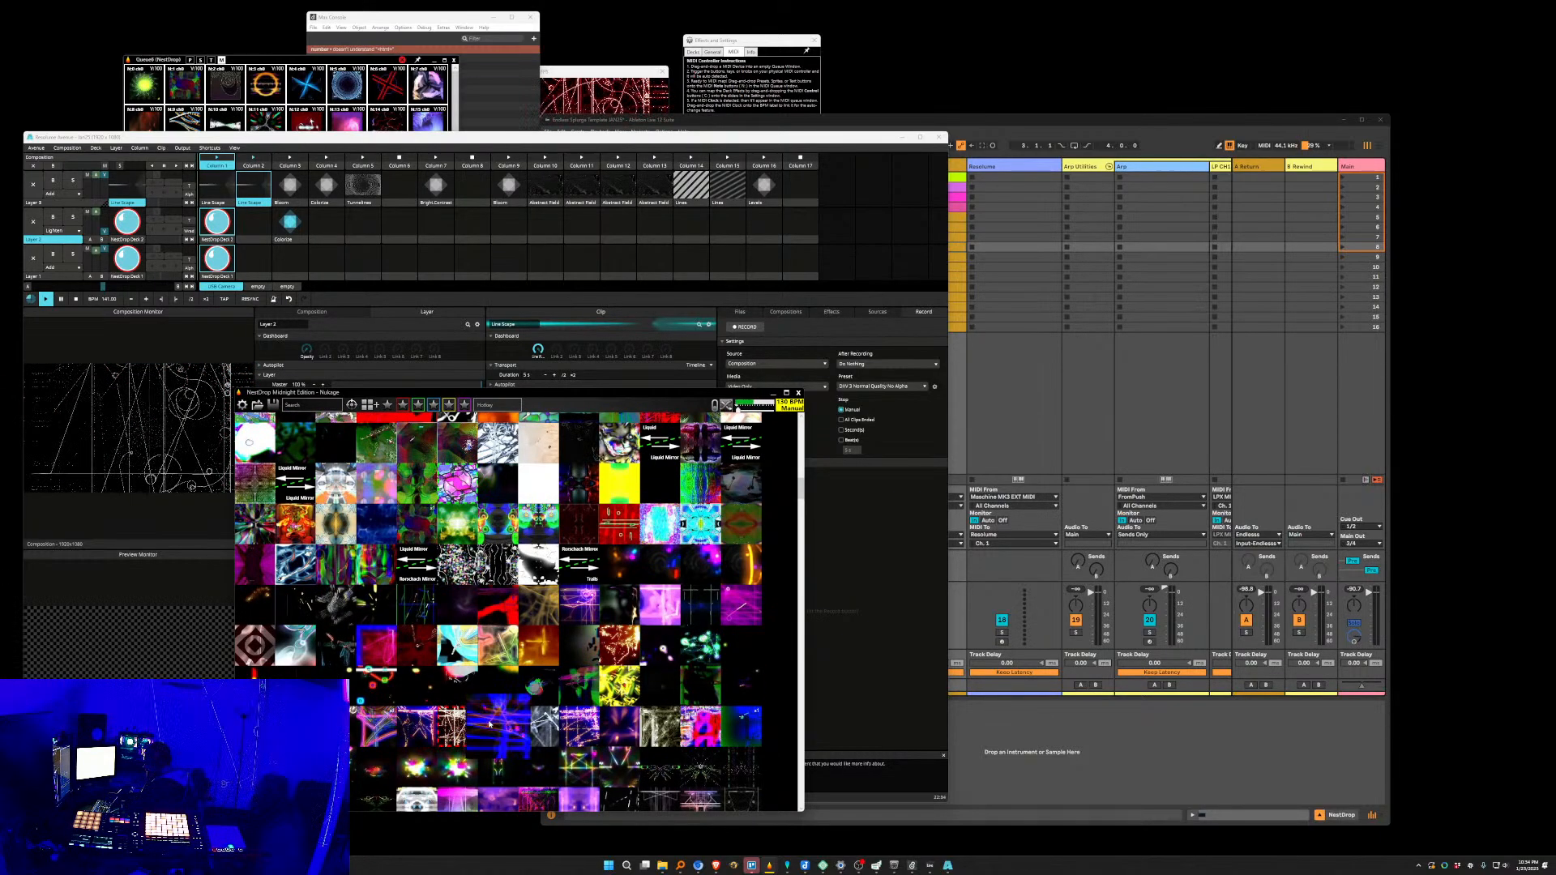
scroll(438, 713, down, 2)
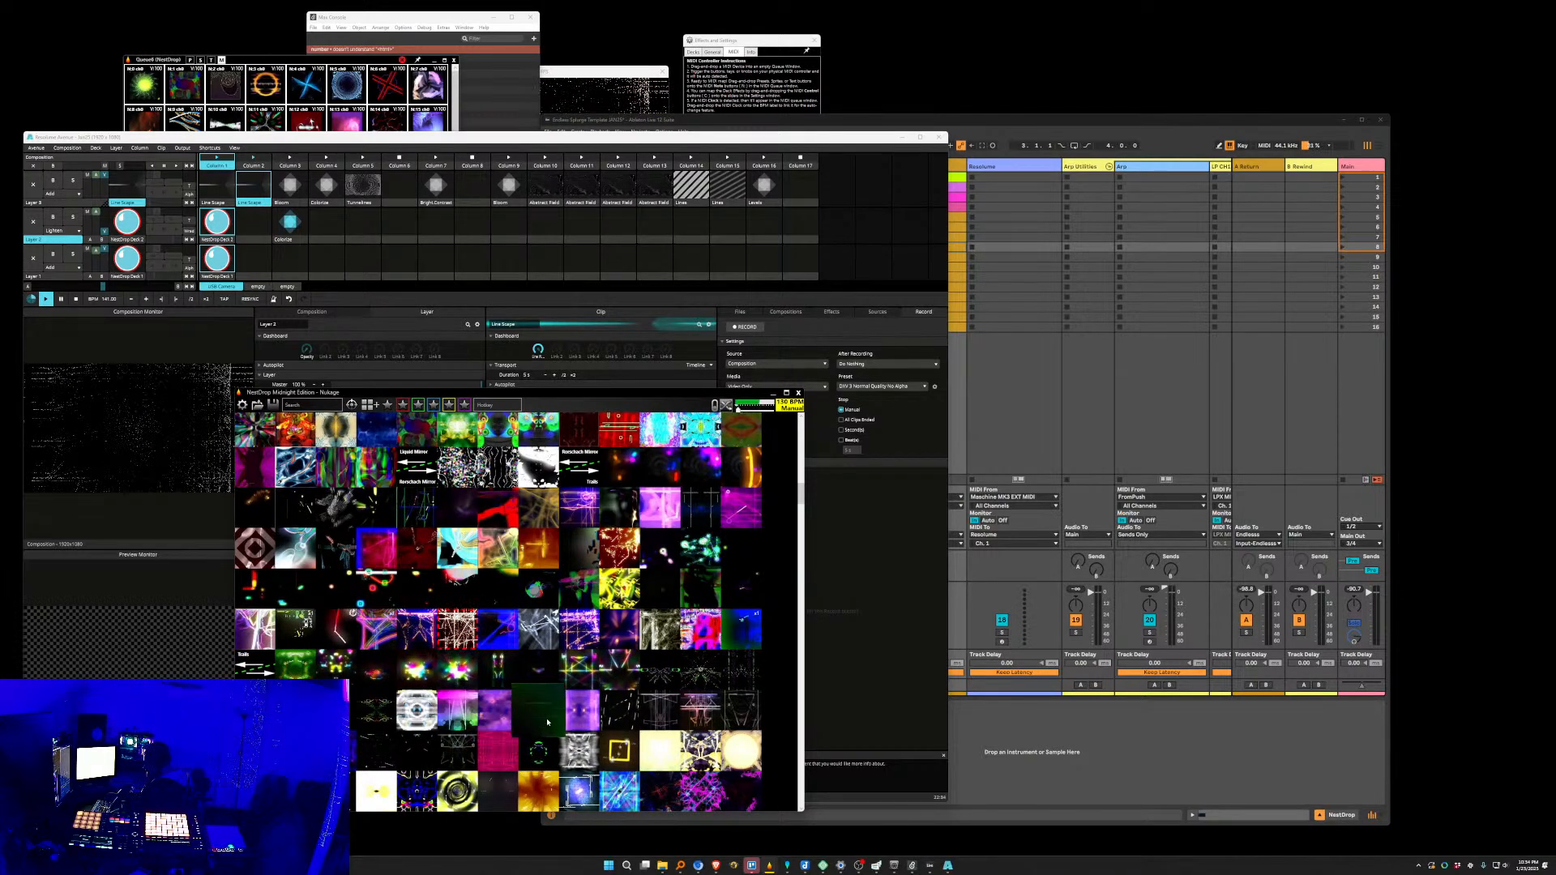
scroll(544, 720, down, 3)
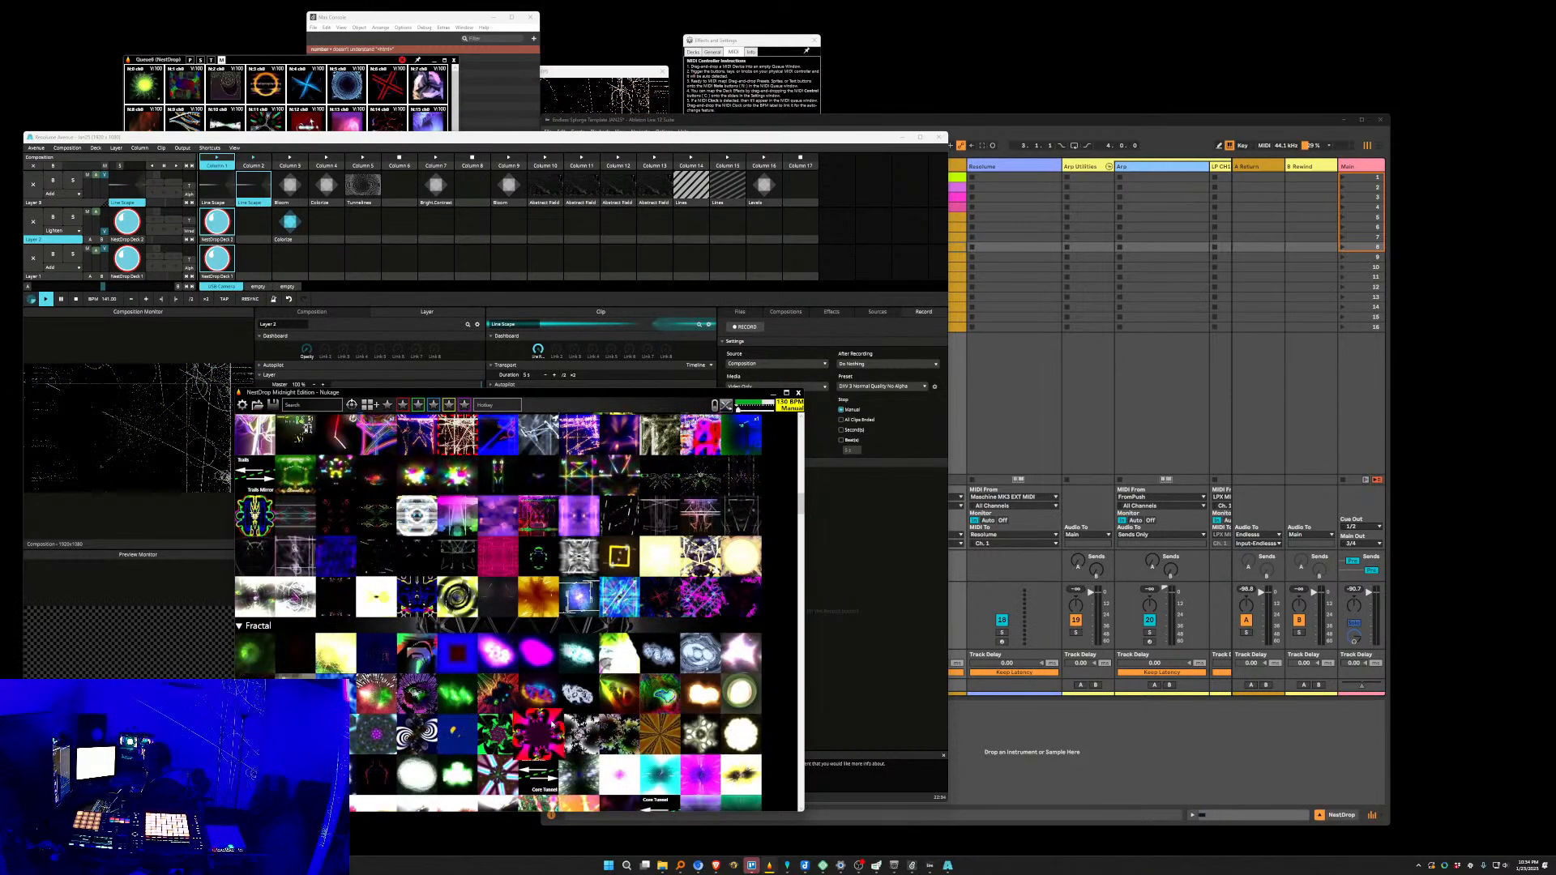
click(745, 732)
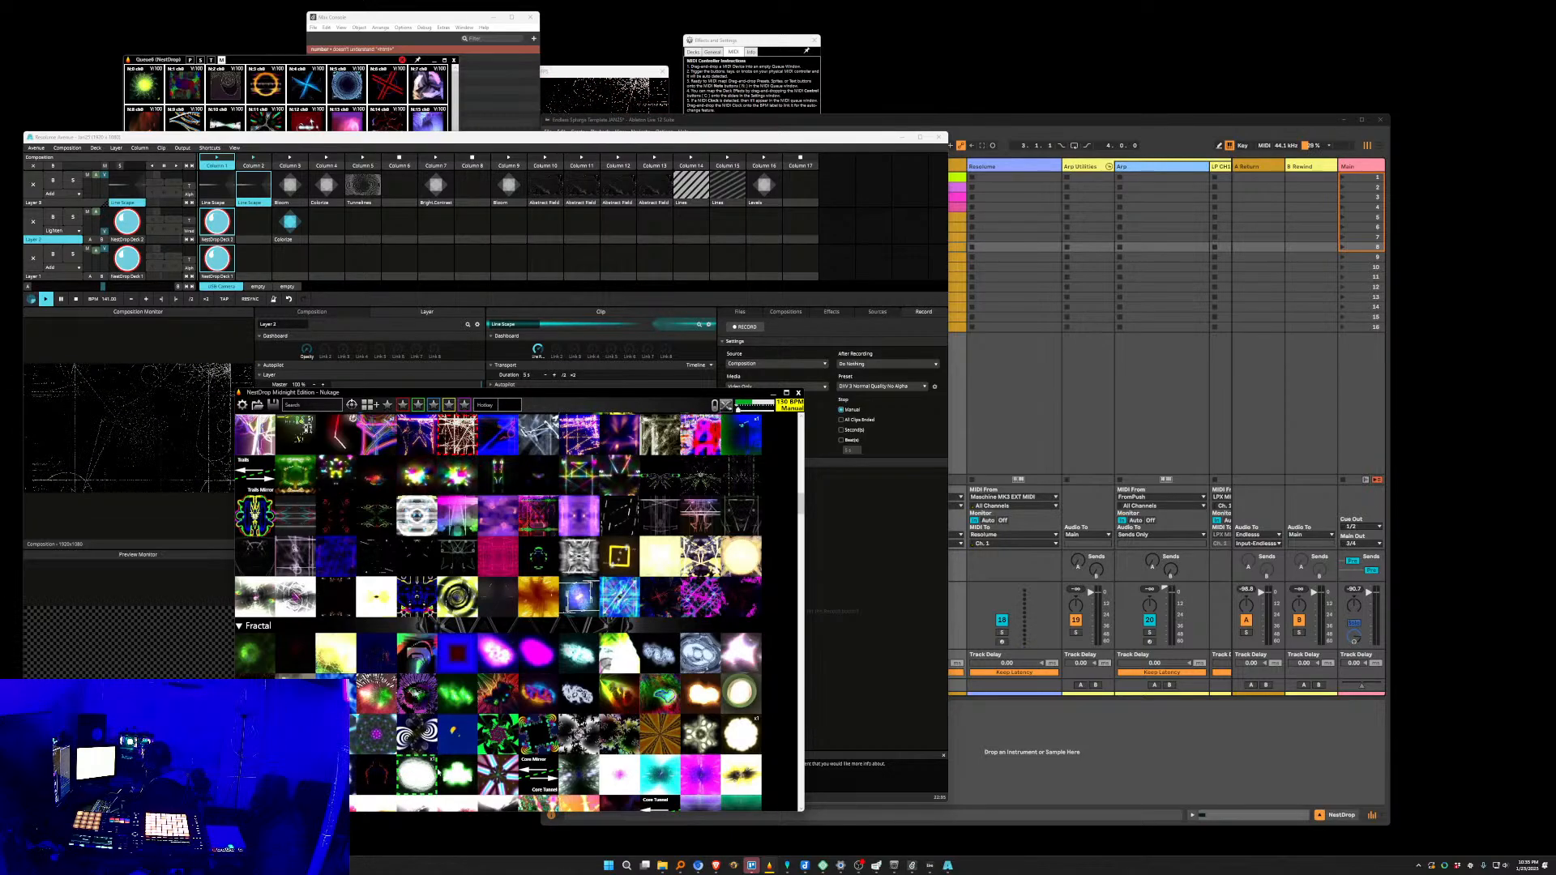
Browse the Fractal category down to the Nested Spiral group and try the red circular preset.
scroll(578, 600, down, 3)
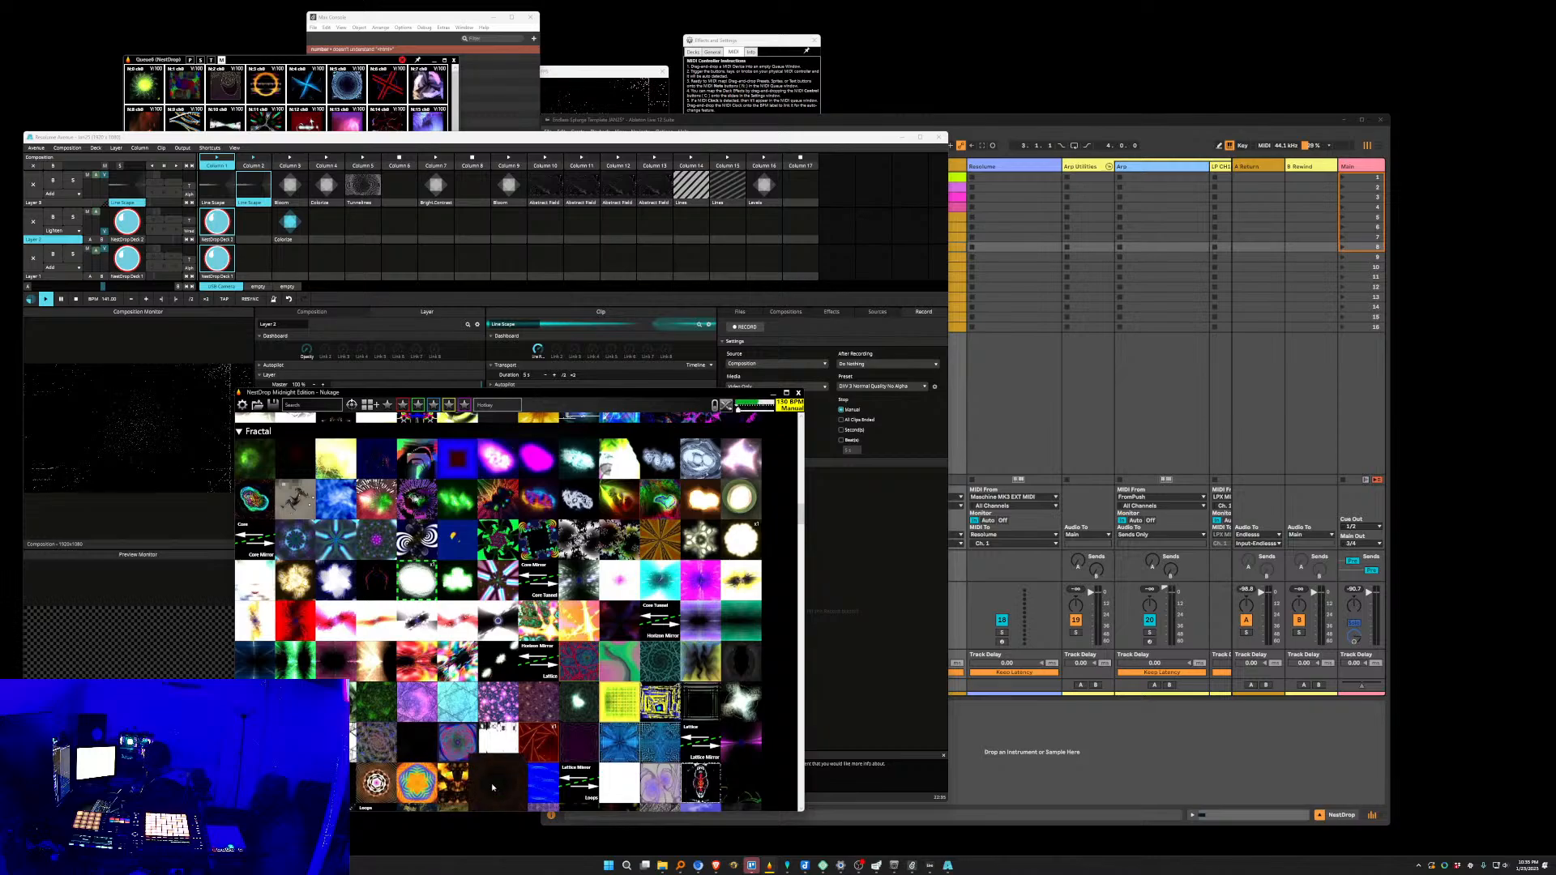
scroll(502, 762, down, 6)
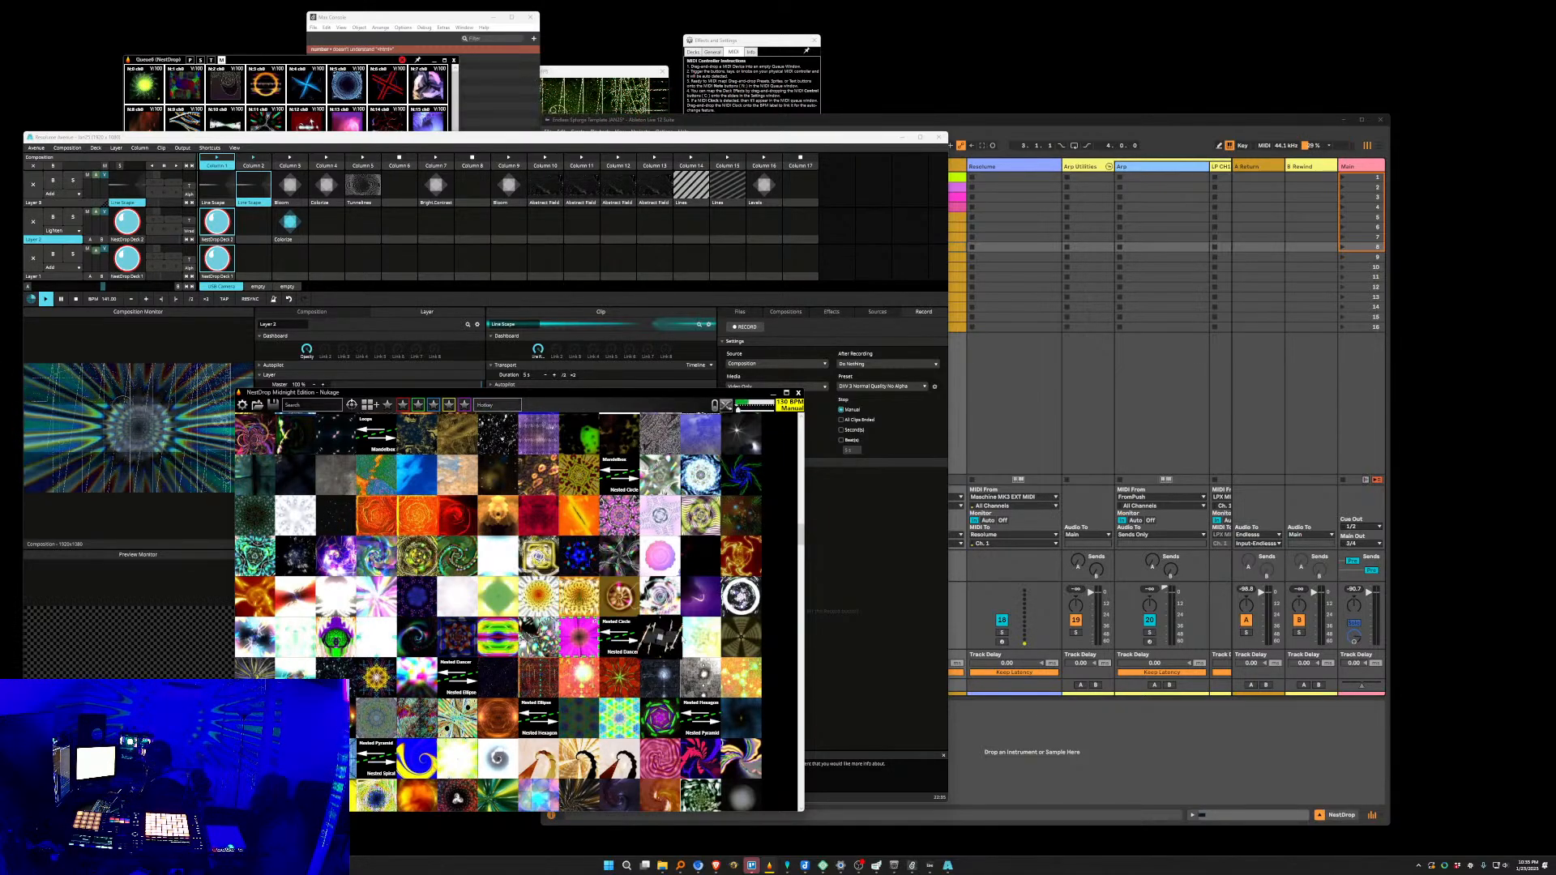
scroll(660, 701, down, 2)
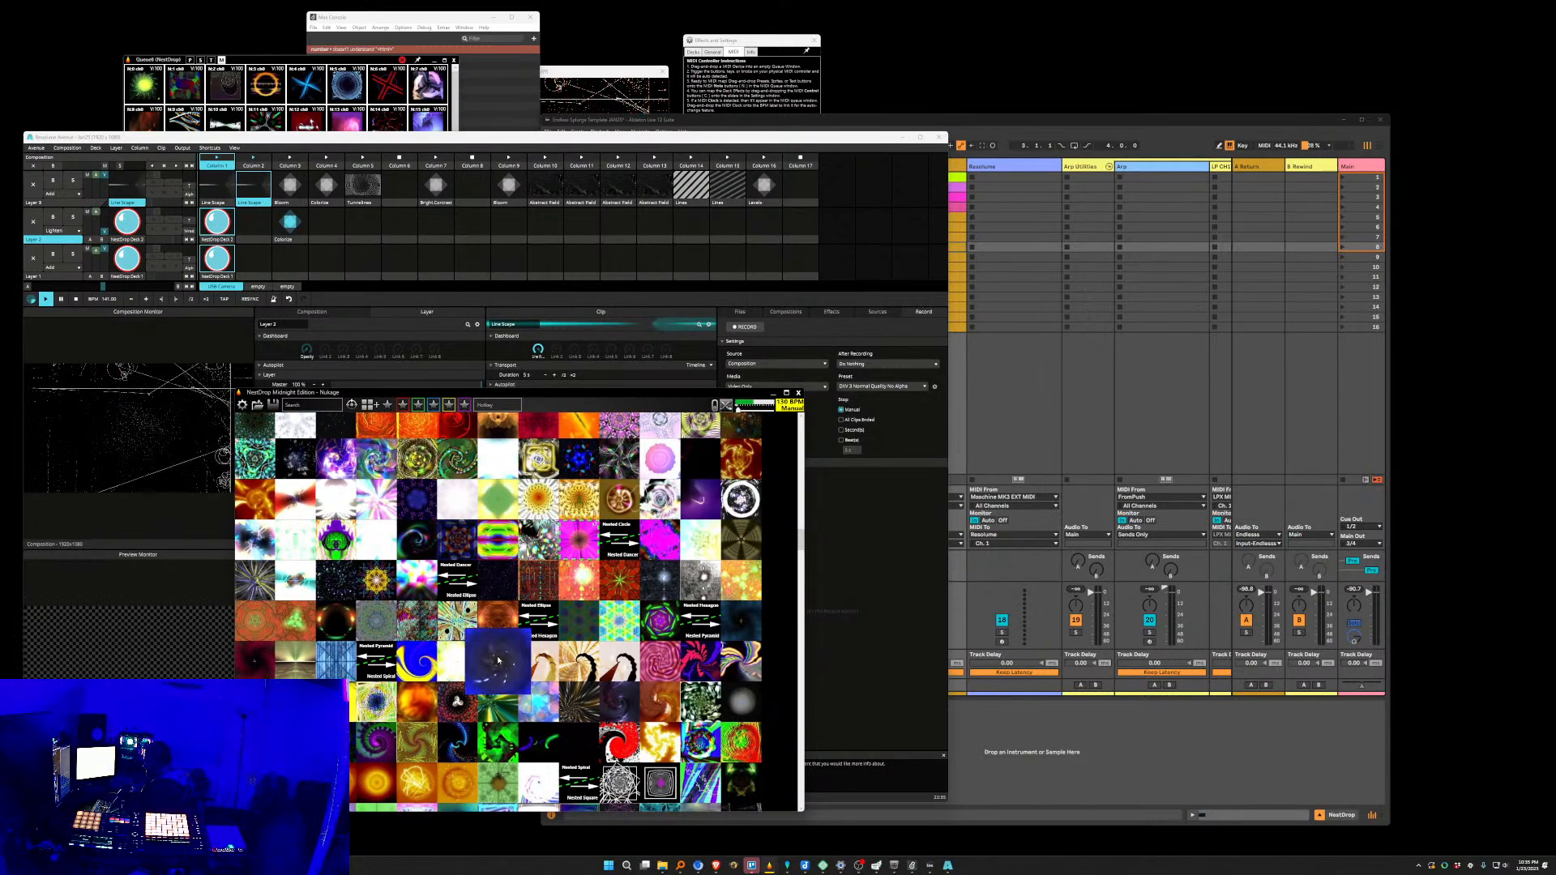
scroll(501, 661, down, 3)
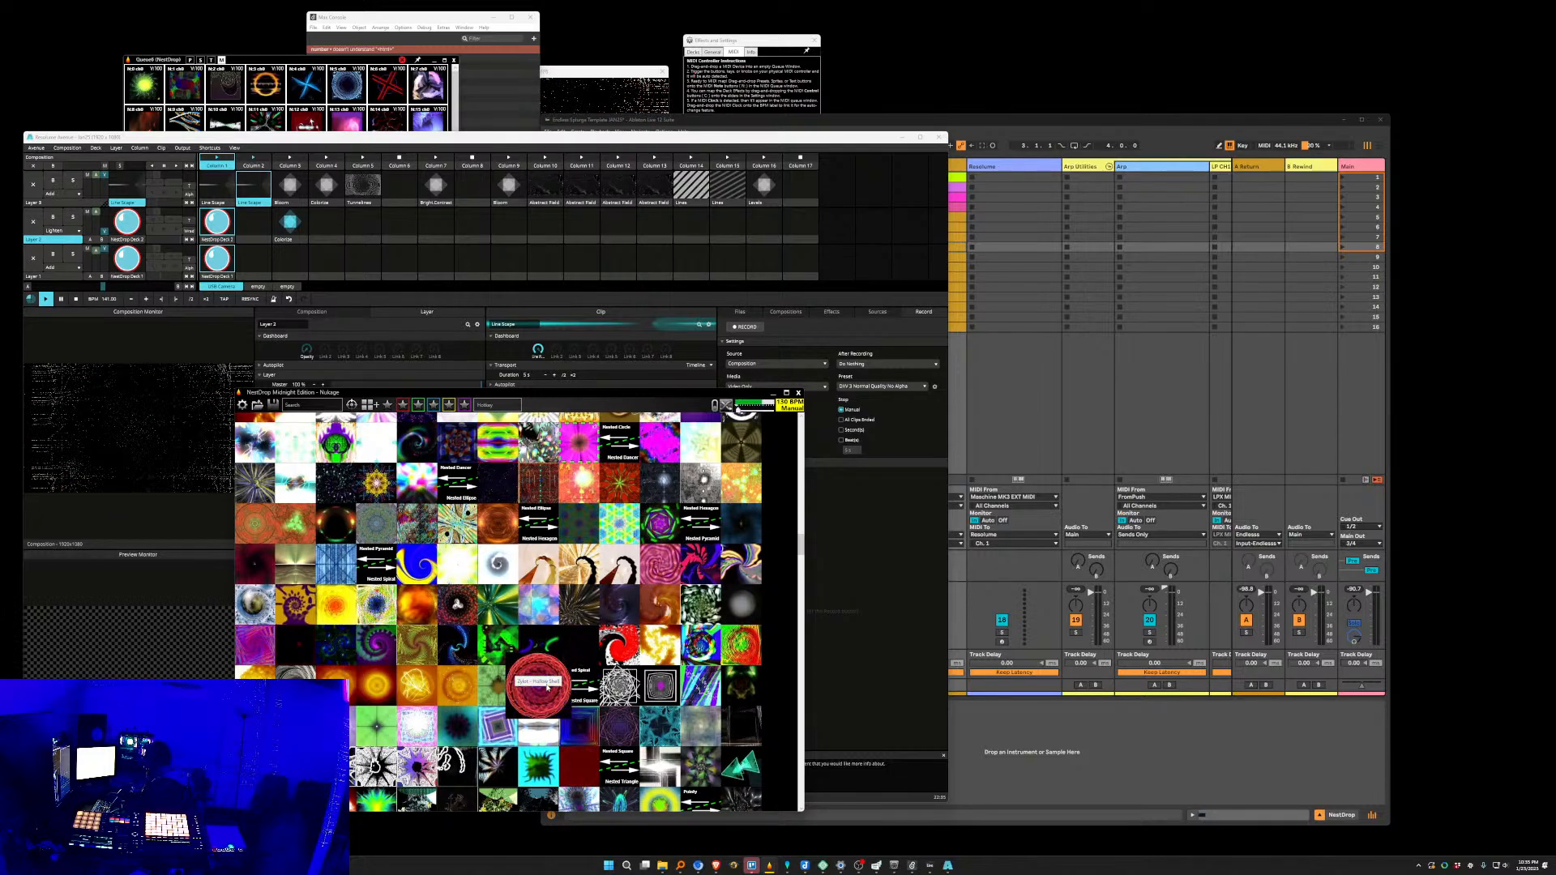
click(547, 686)
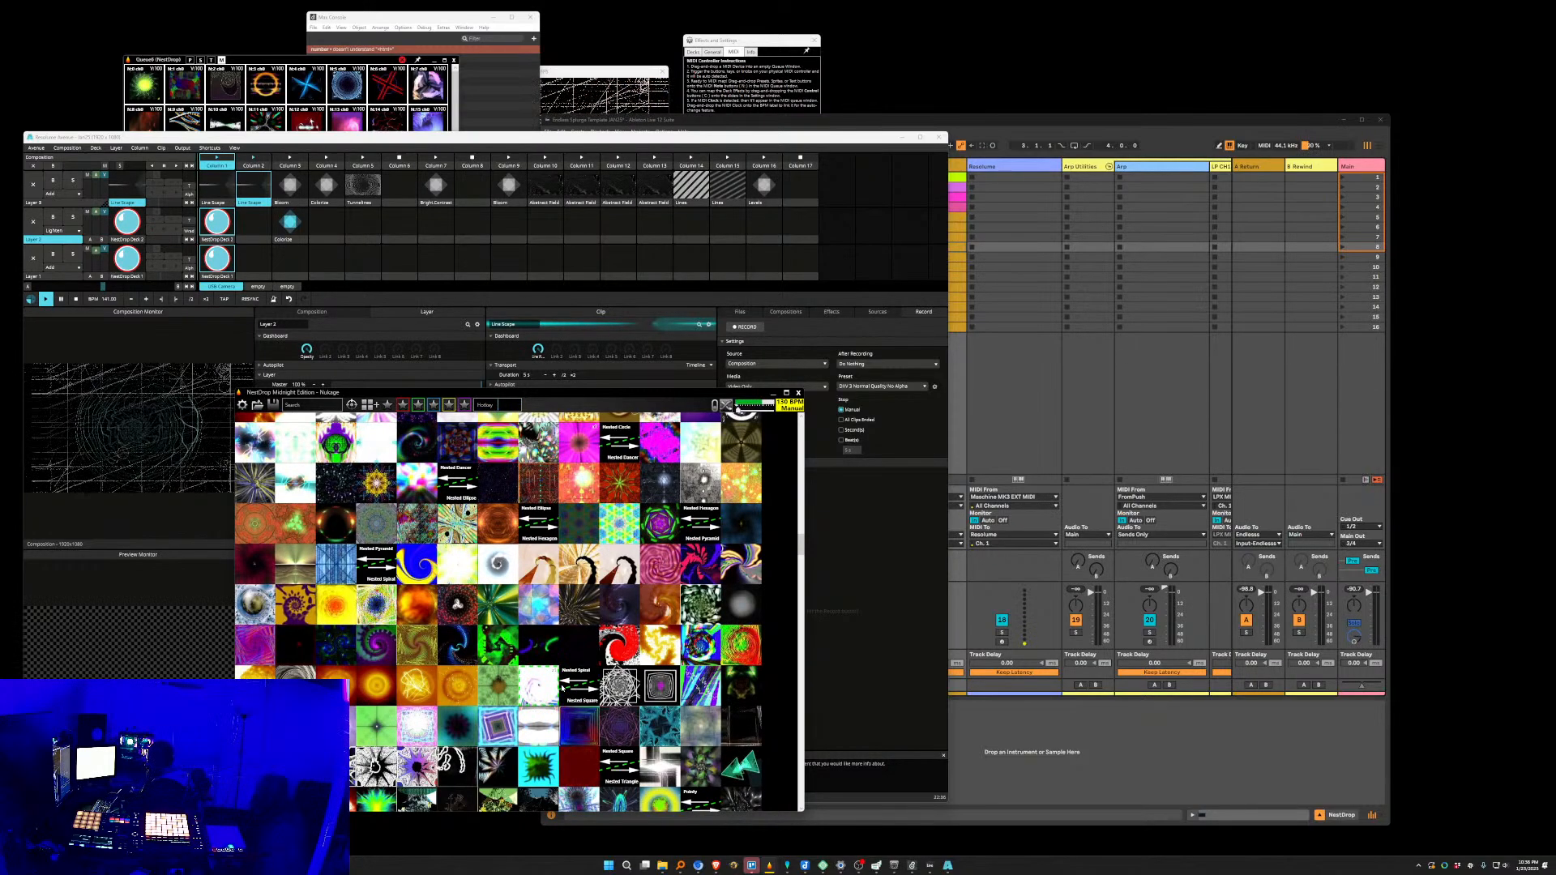
Try a preset in the Nested Square group and the white sunburst preset in the Radial group.
click(571, 726)
mouse_move(538, 679)
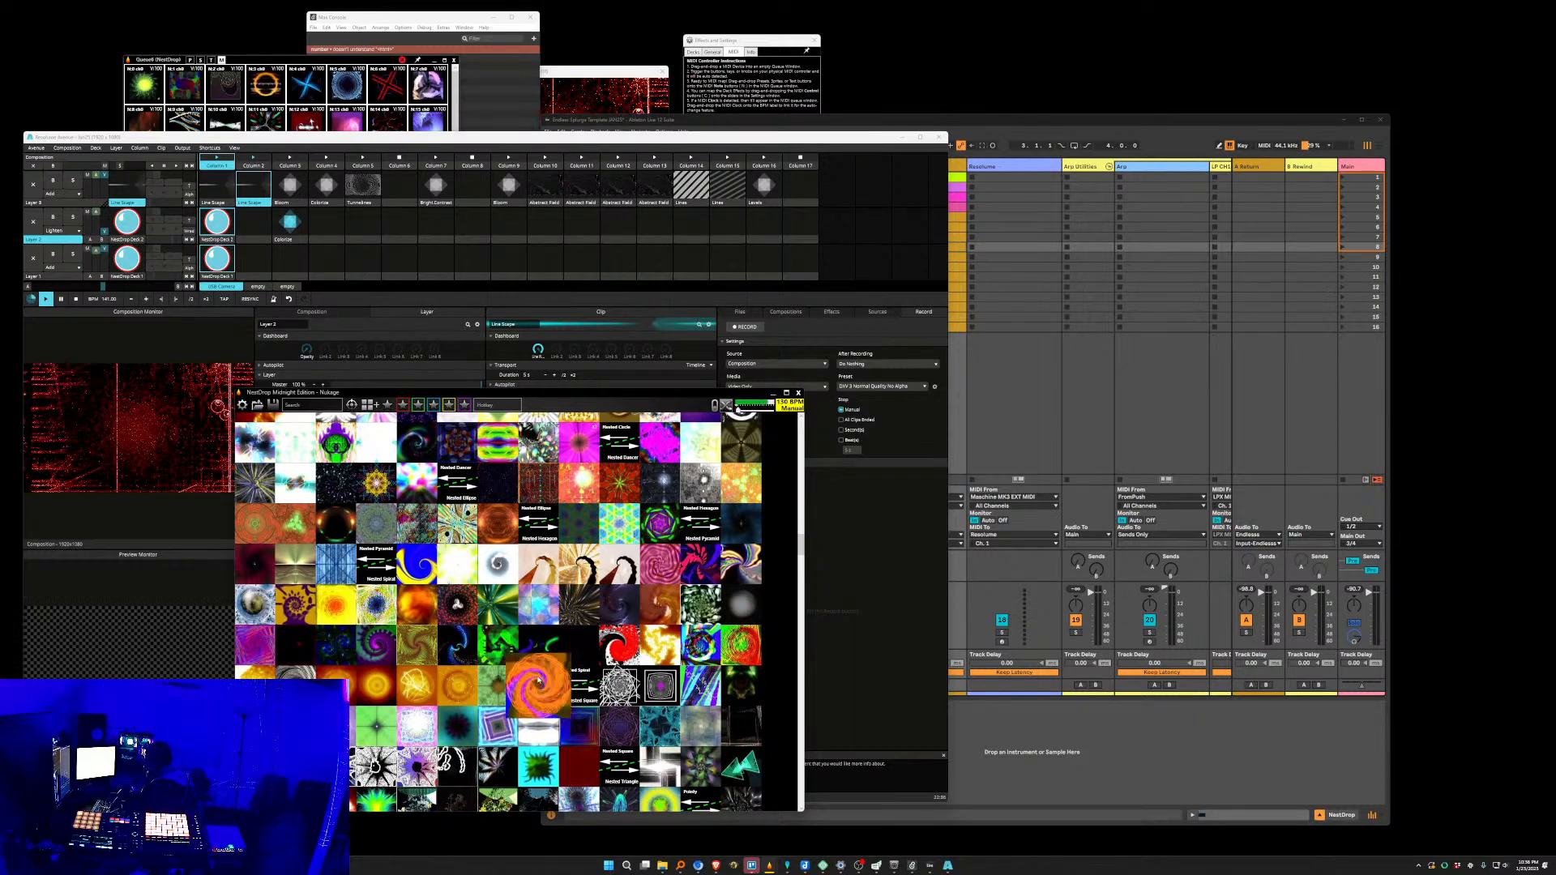
scroll(539, 680, down, 1)
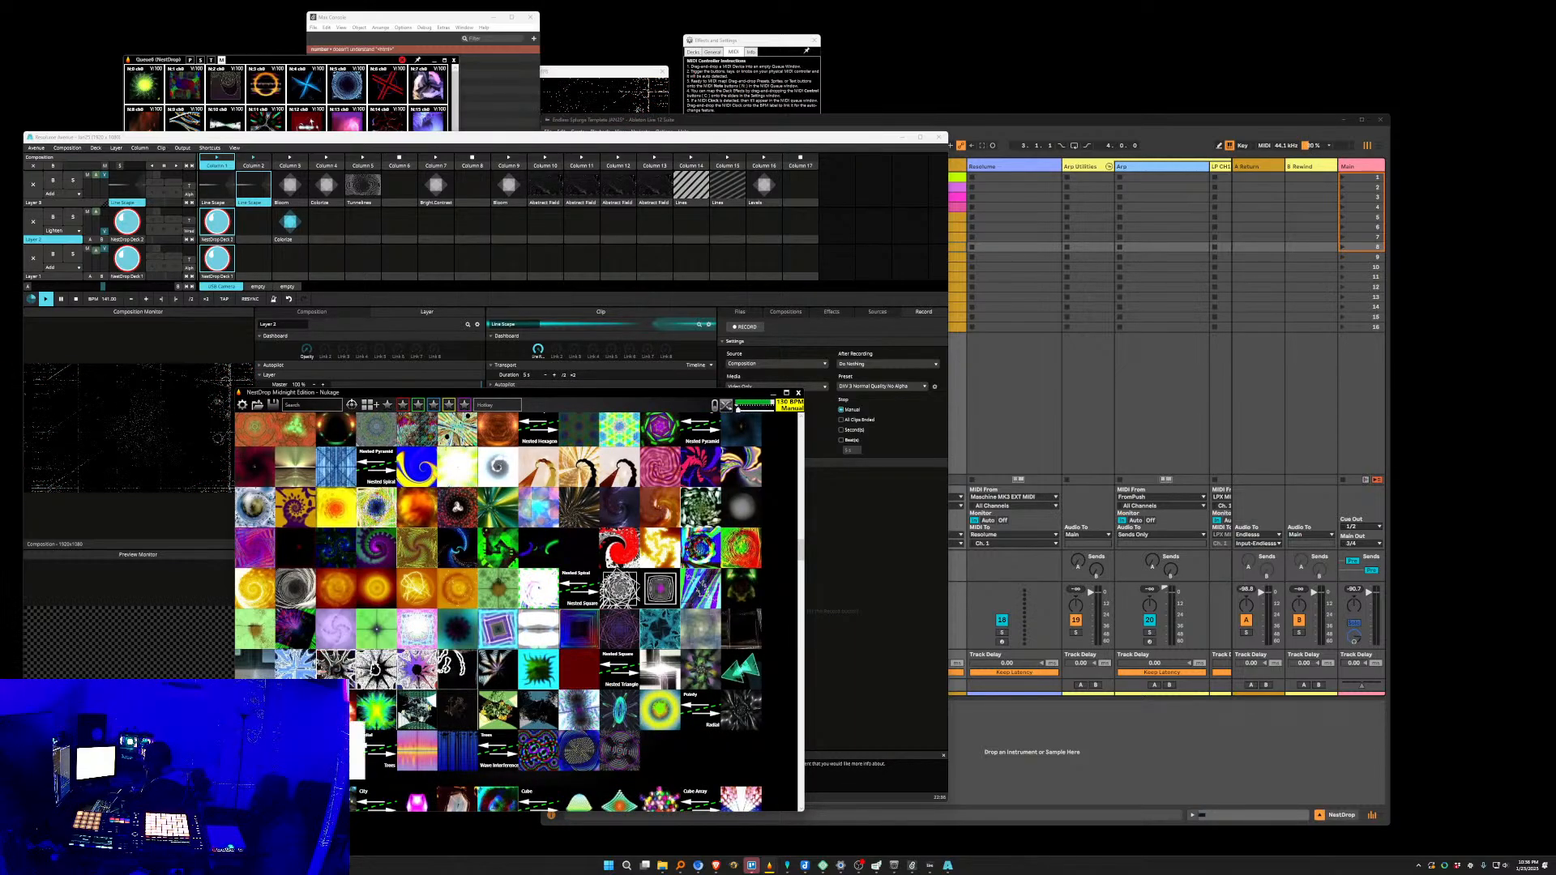
click(336, 750)
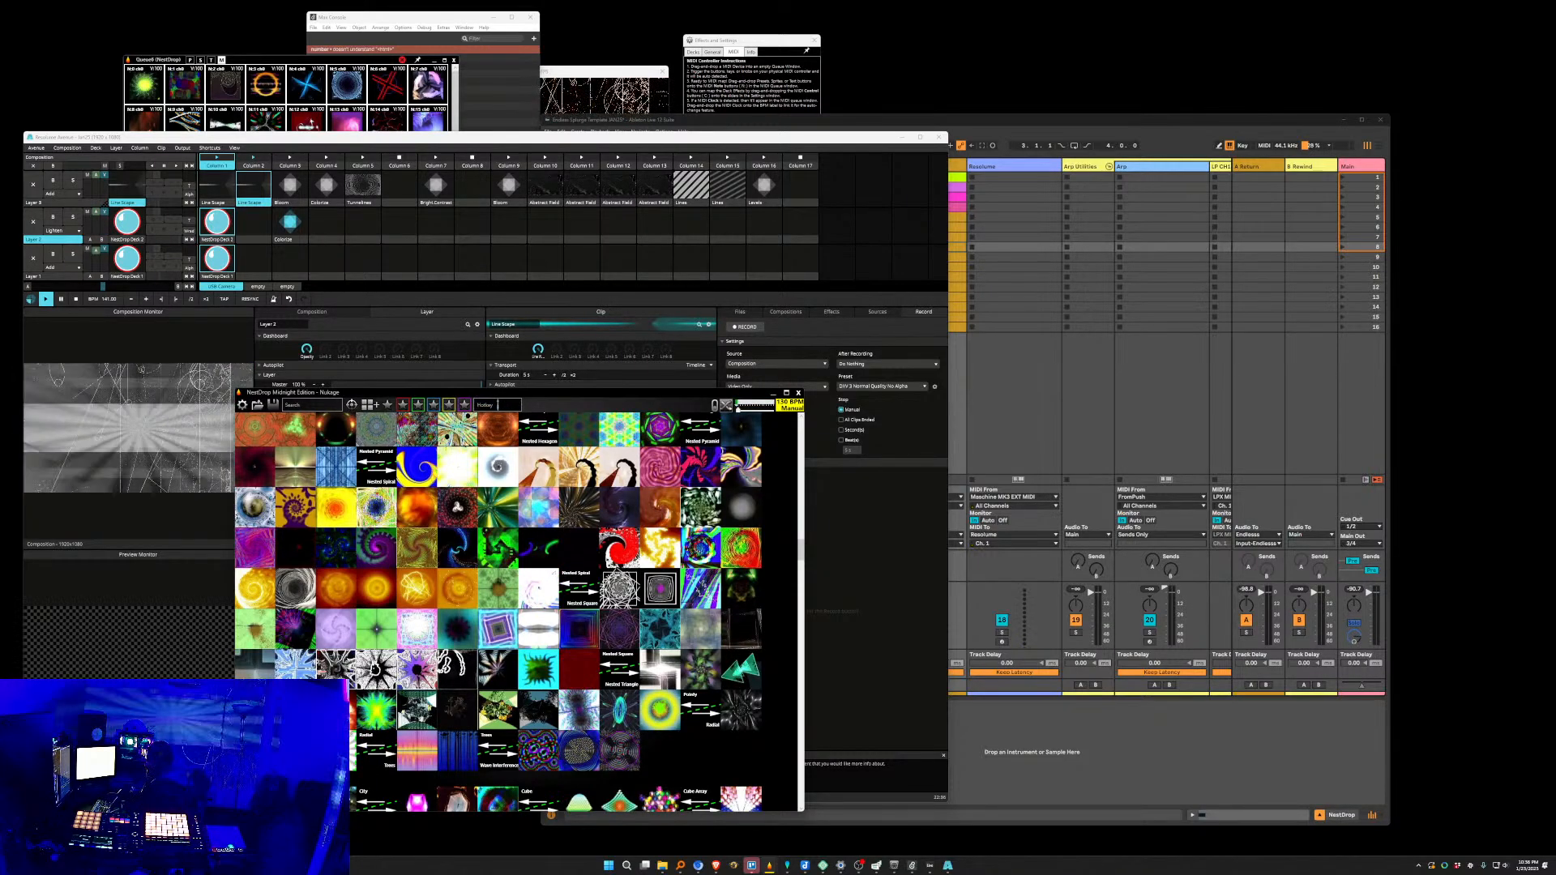
Bring the green-framed NestDrop queue window to the front and try the black-and-white swirl preset in the library.
mouse_move(699, 548)
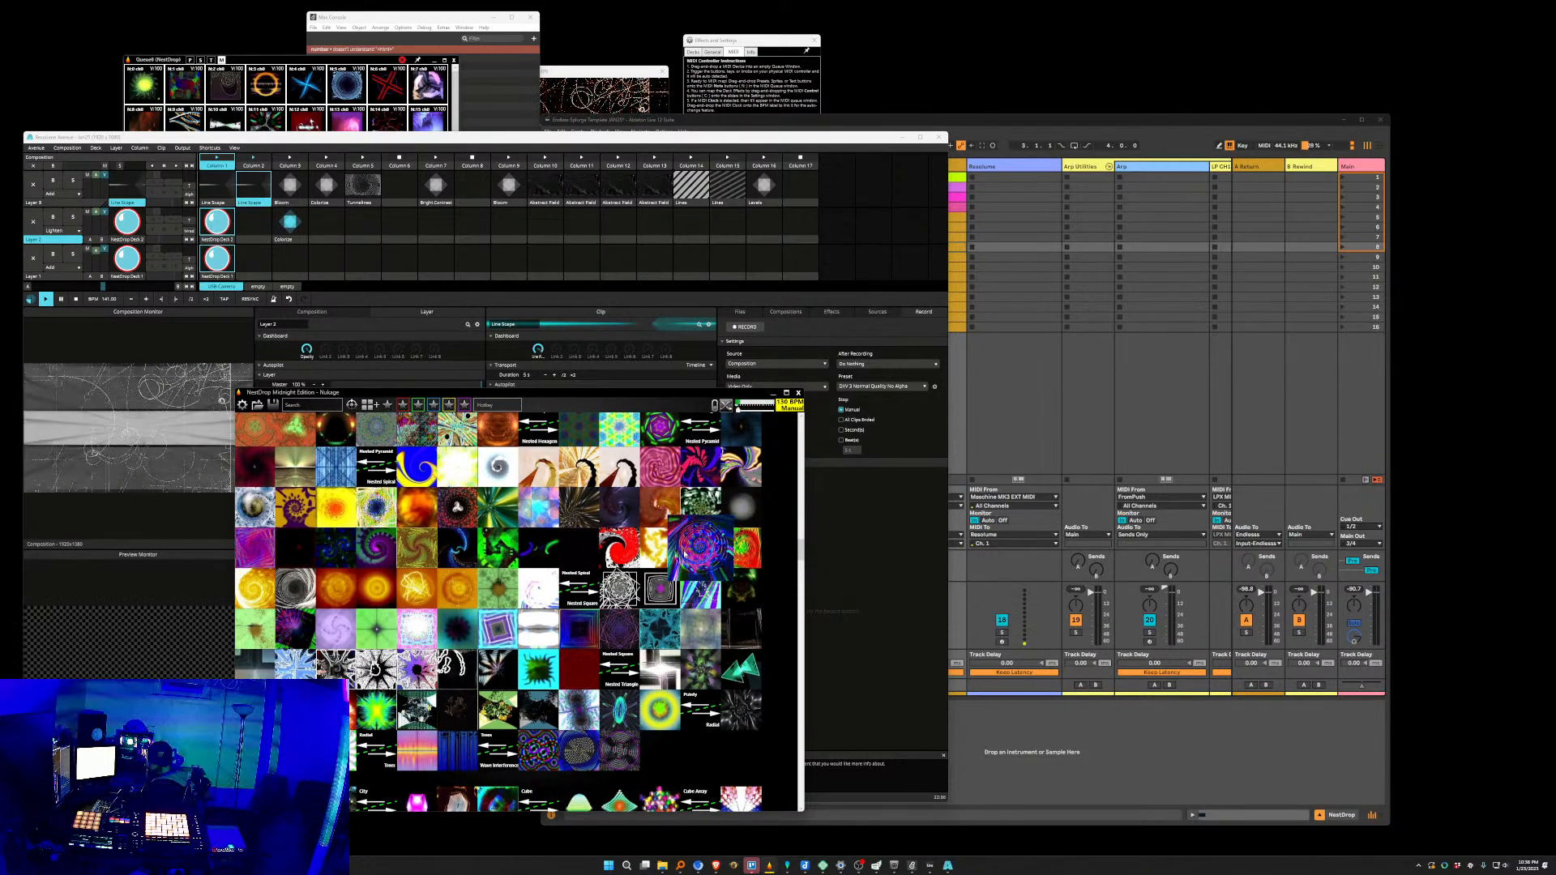
mouse_move(377, 669)
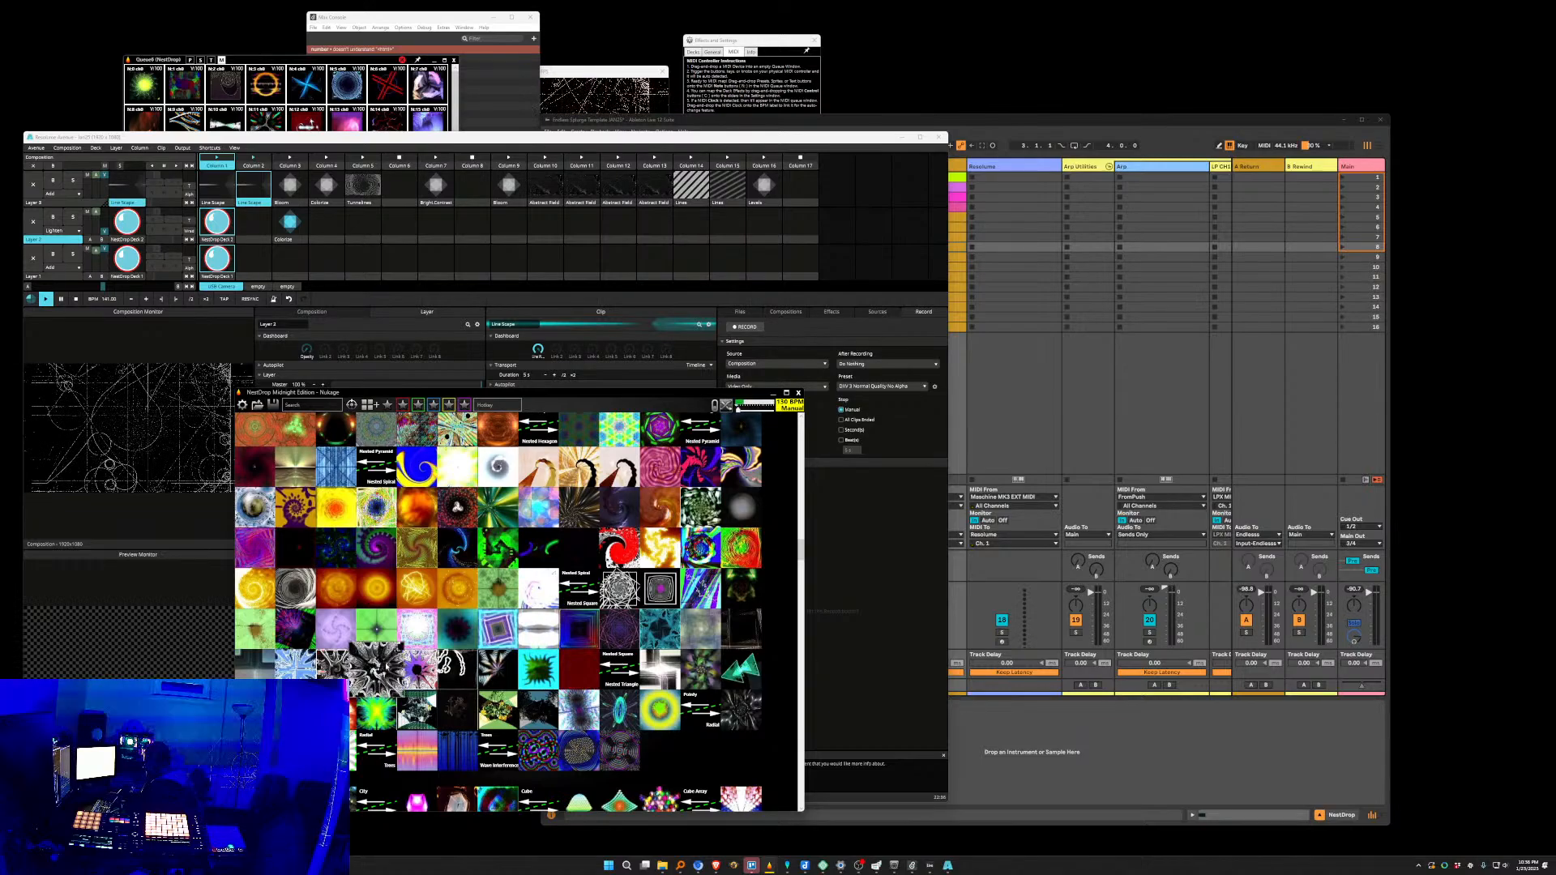
mouse_move(770, 865)
click(768, 832)
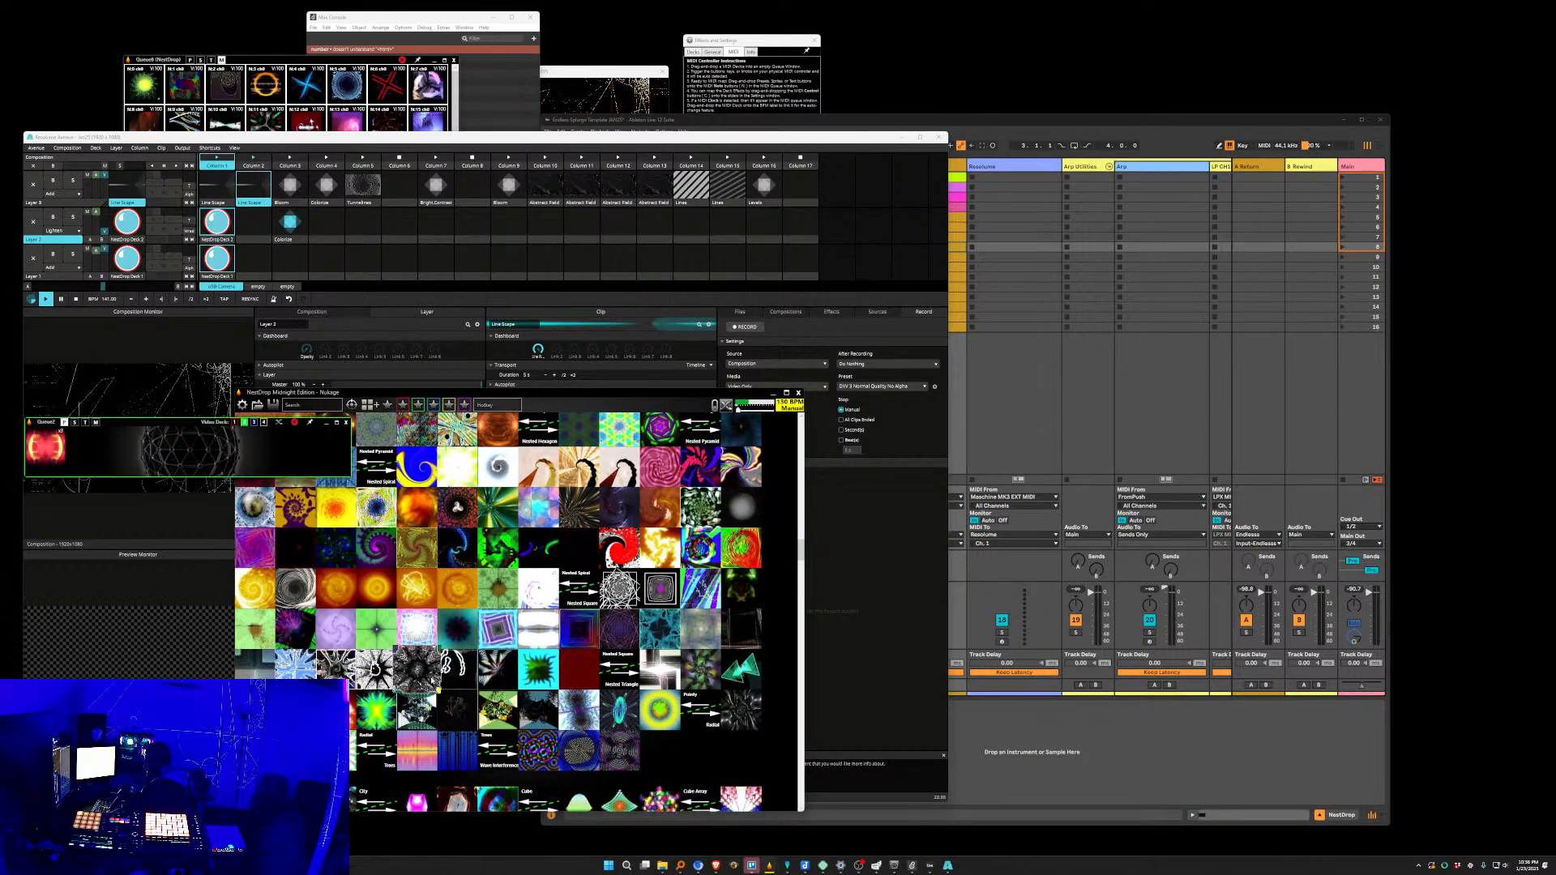
mouse_move(579, 751)
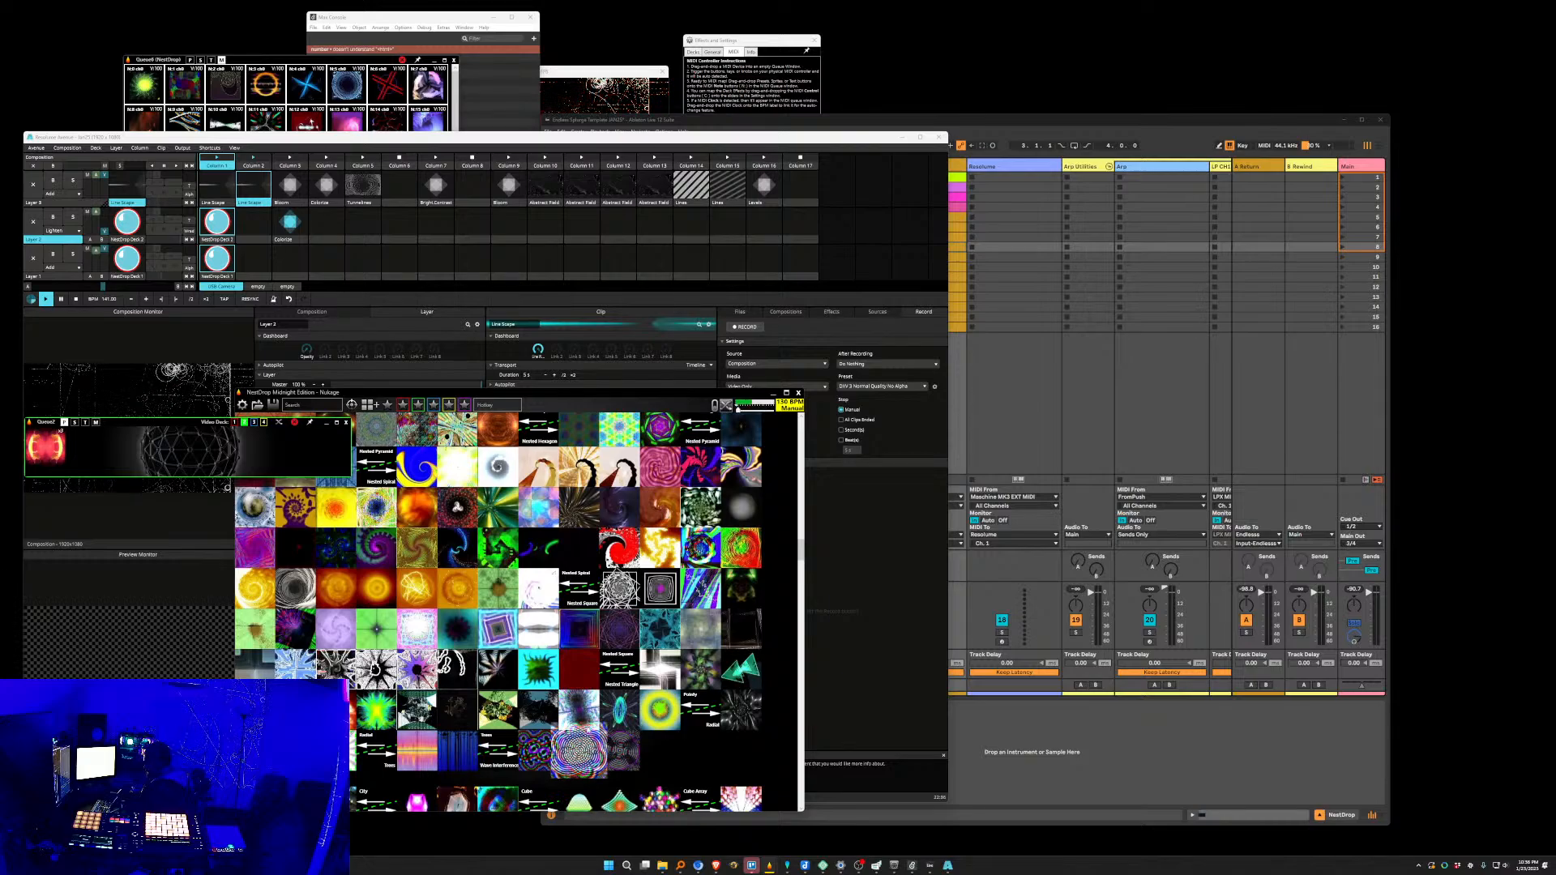
mouse_move(373, 666)
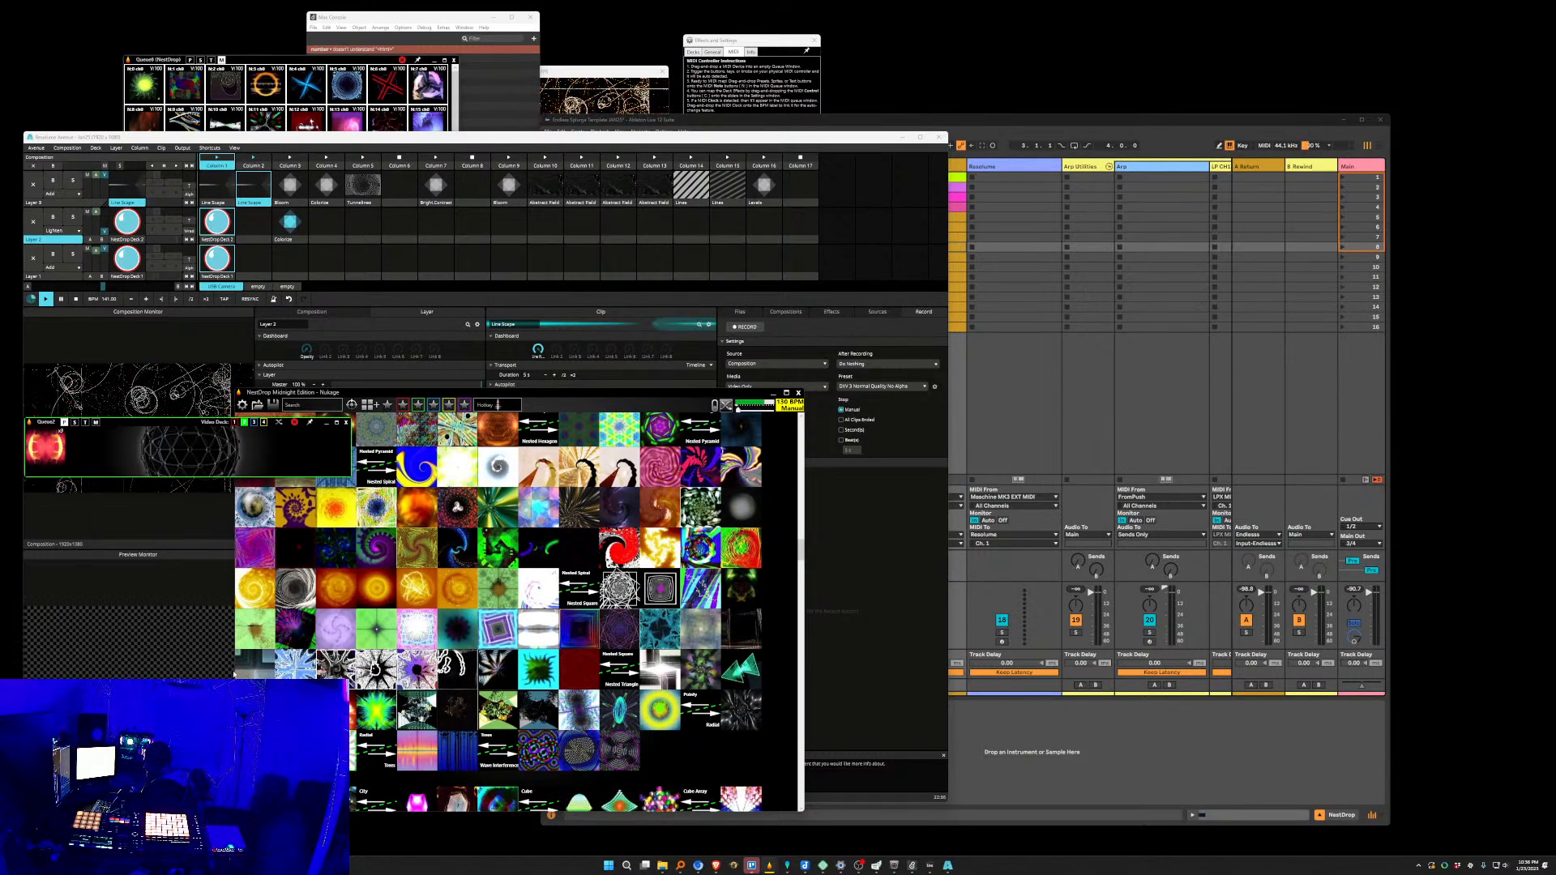
click(377, 670)
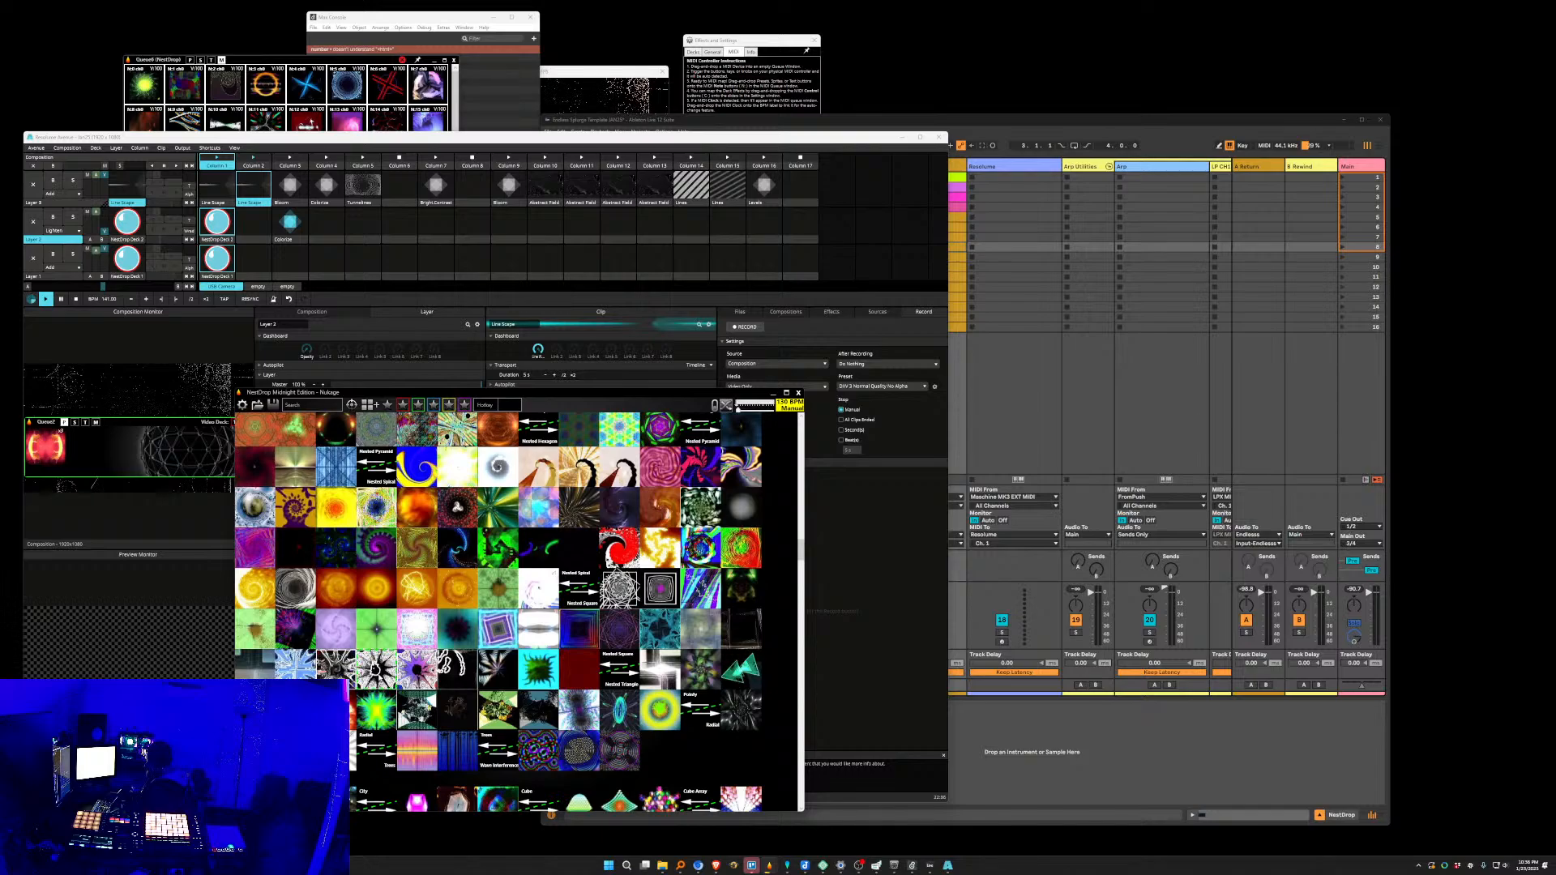
Add the white sunburst preset from the library to the green-framed queue and launch it from there.
drag(337, 751, 97, 454)
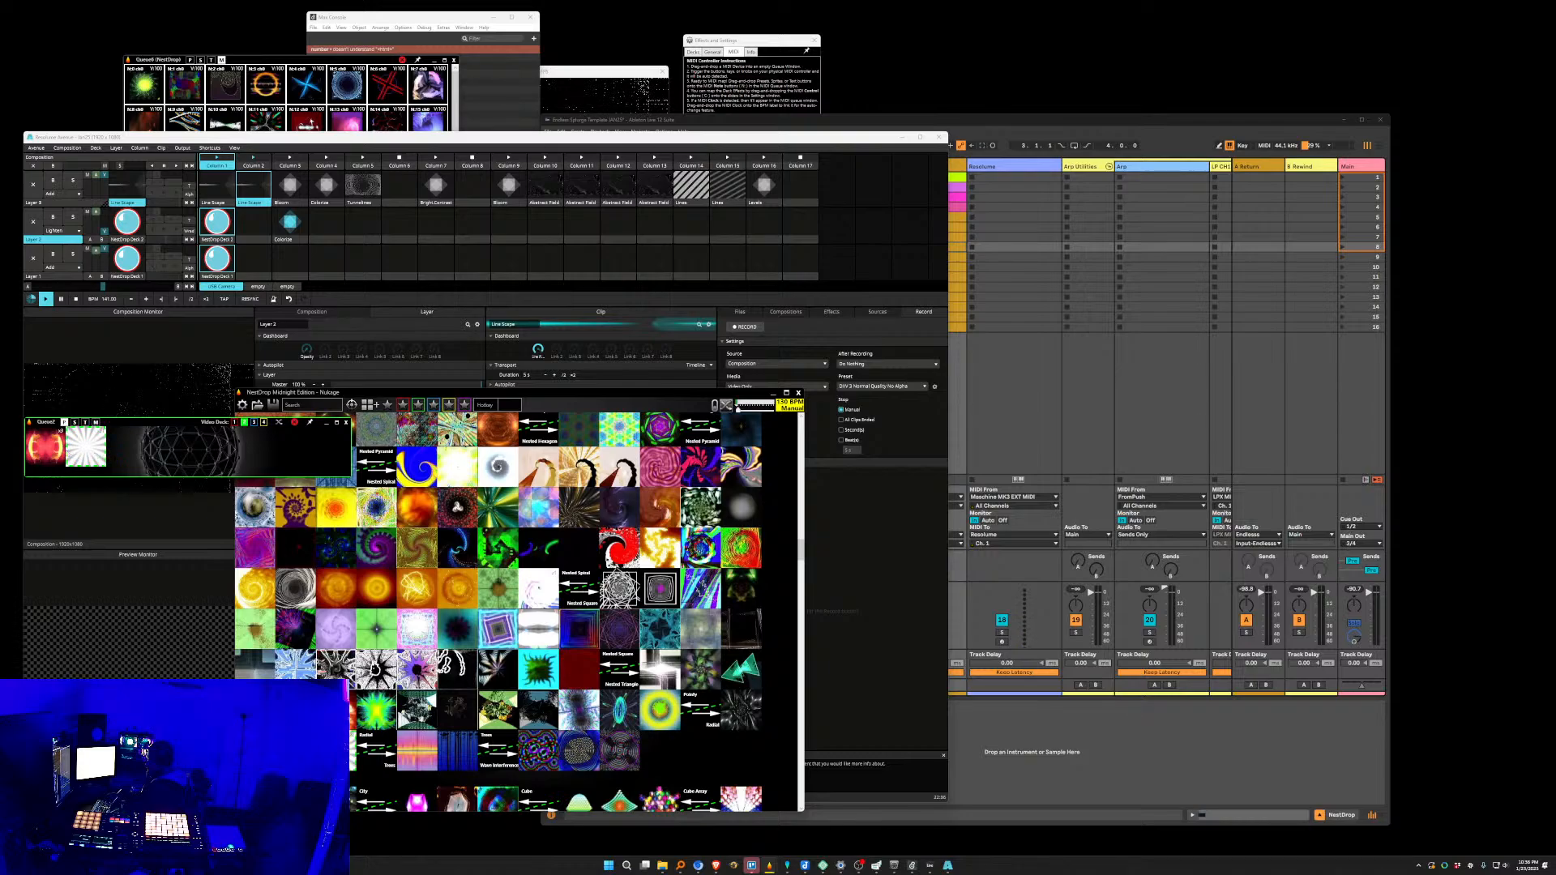
click(102, 465)
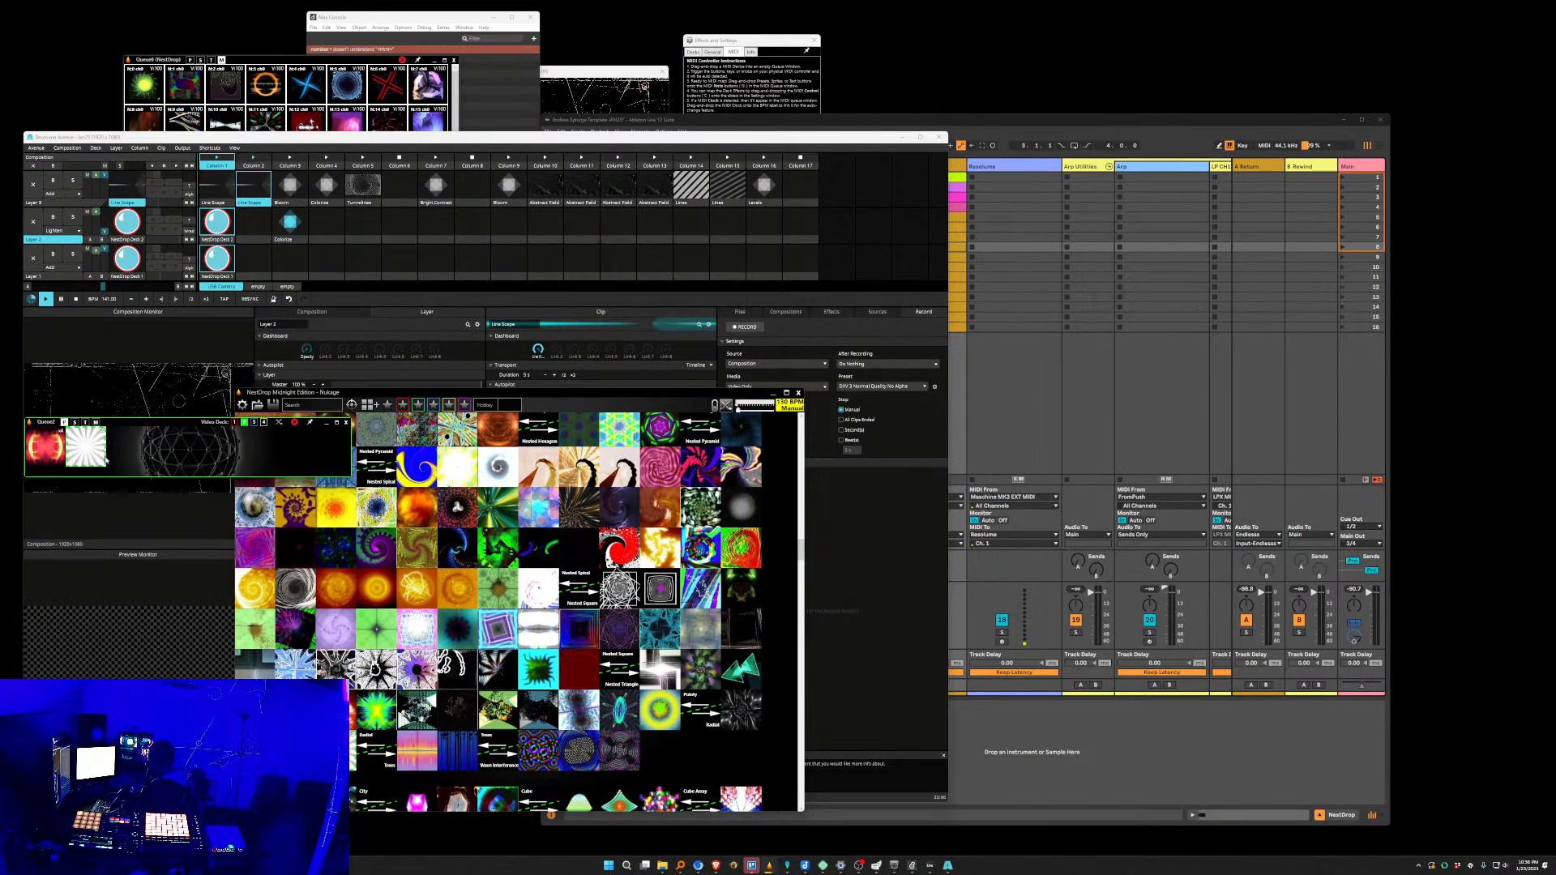
Bring the NestDrop queue of MIDI-mapped presets and the Queue1 window to the front.
click(307, 91)
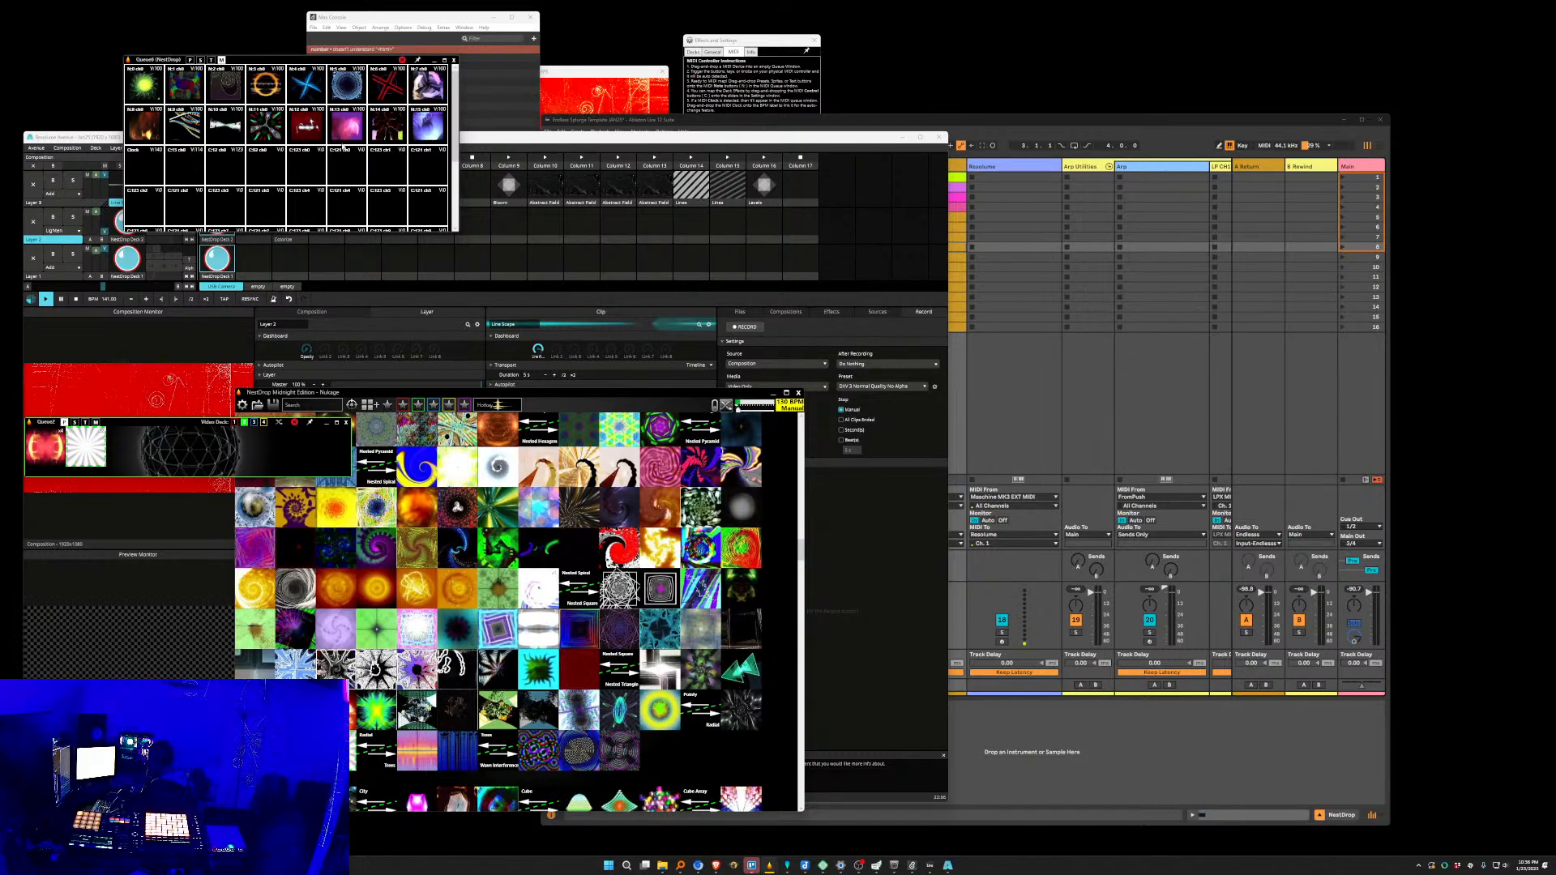
click(769, 866)
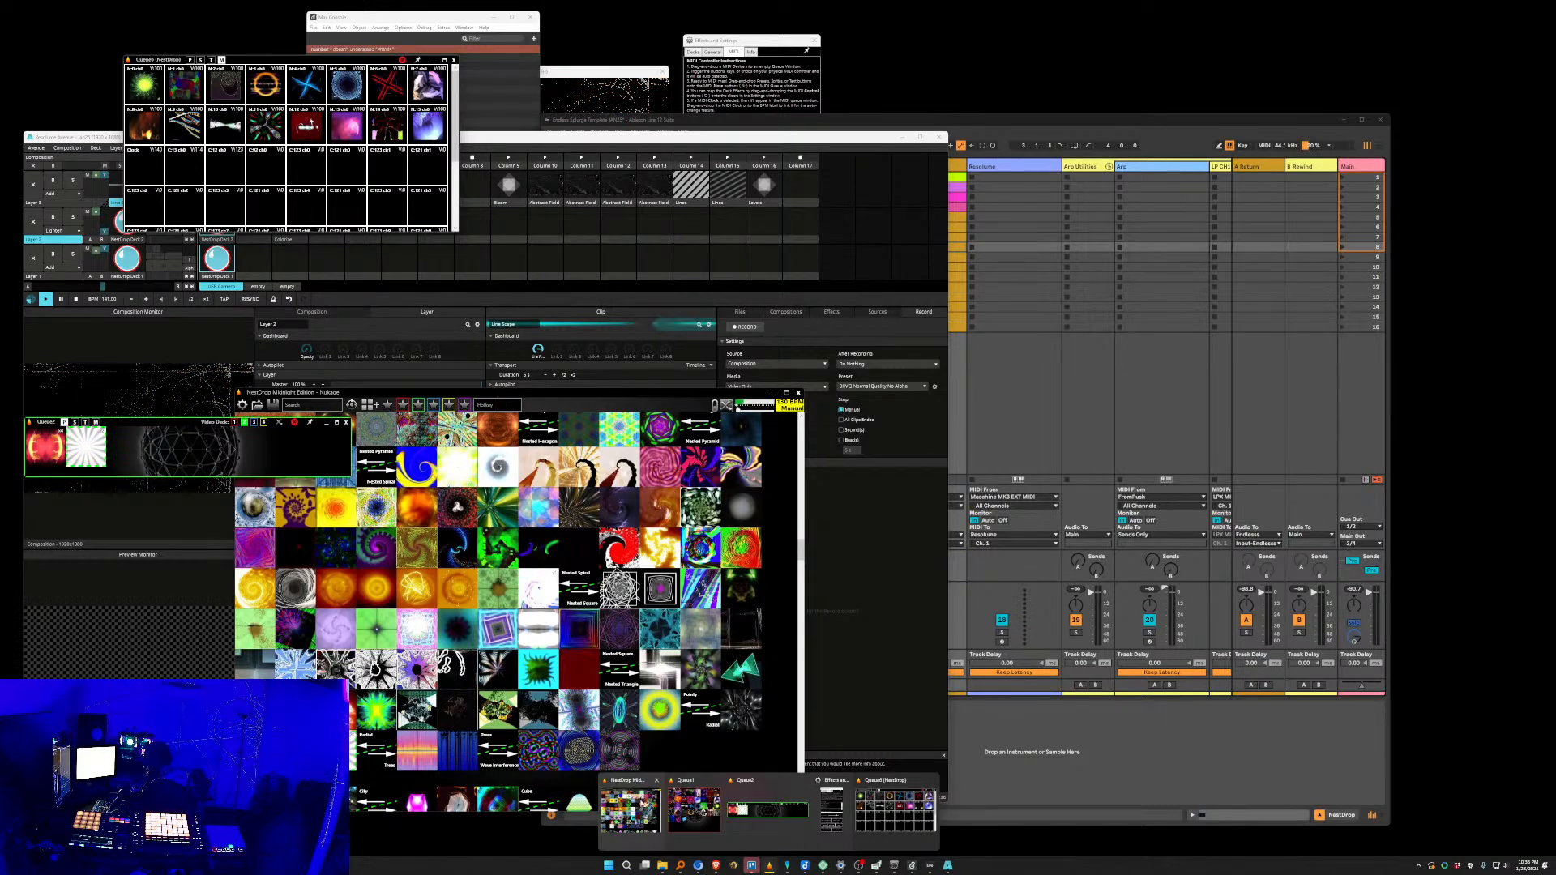
click(694, 813)
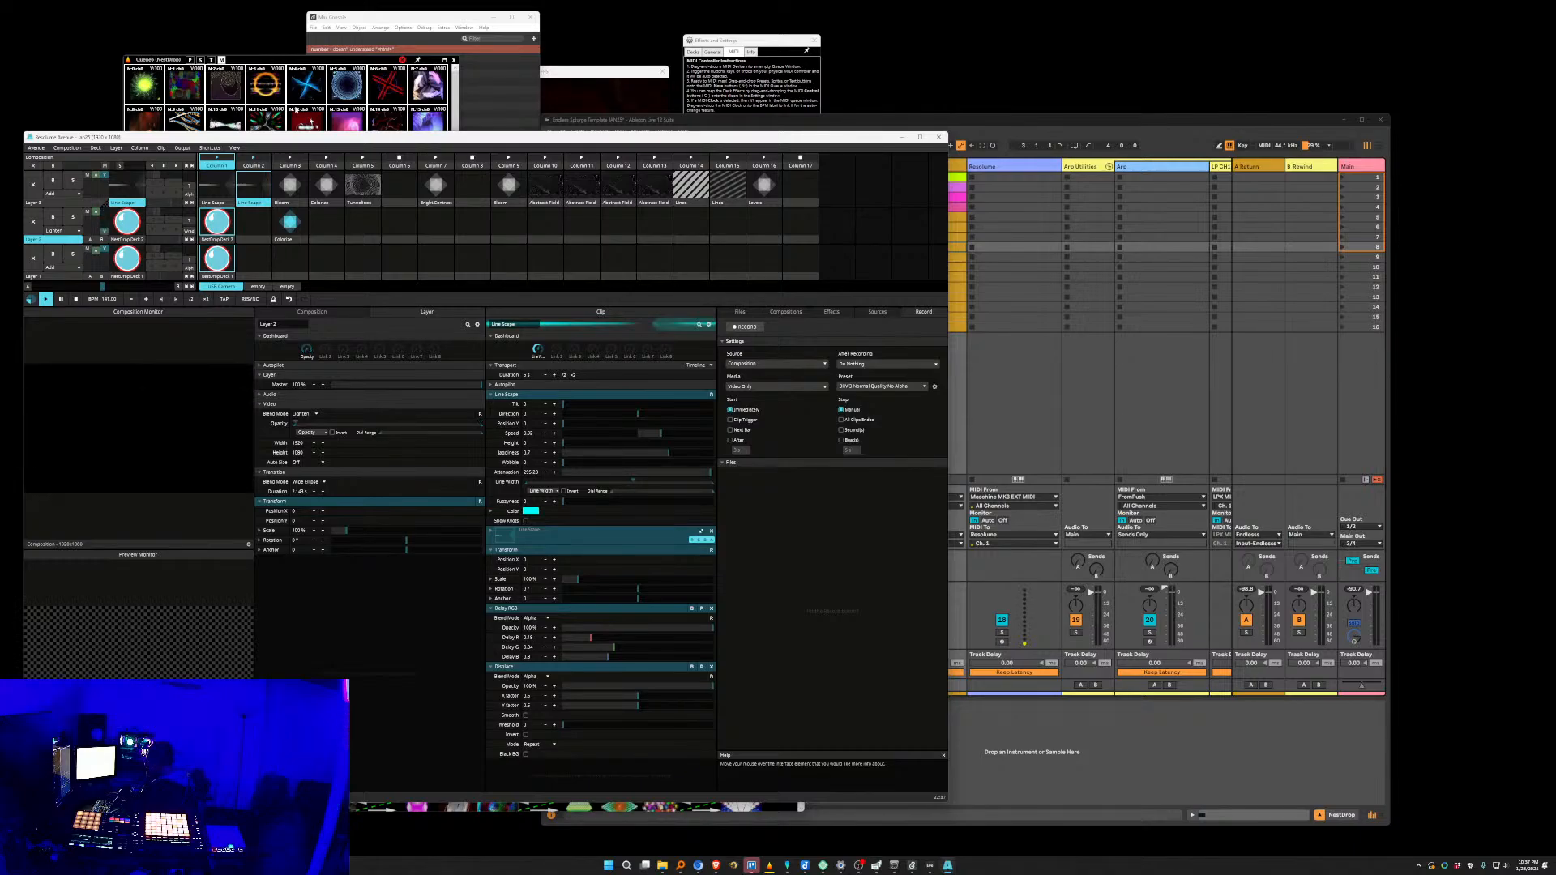
Bring the NestDrop library and the green-framed queue forward, and add a white spiral preset from the Nested Spiral group to that queue.
mouse_move(766, 871)
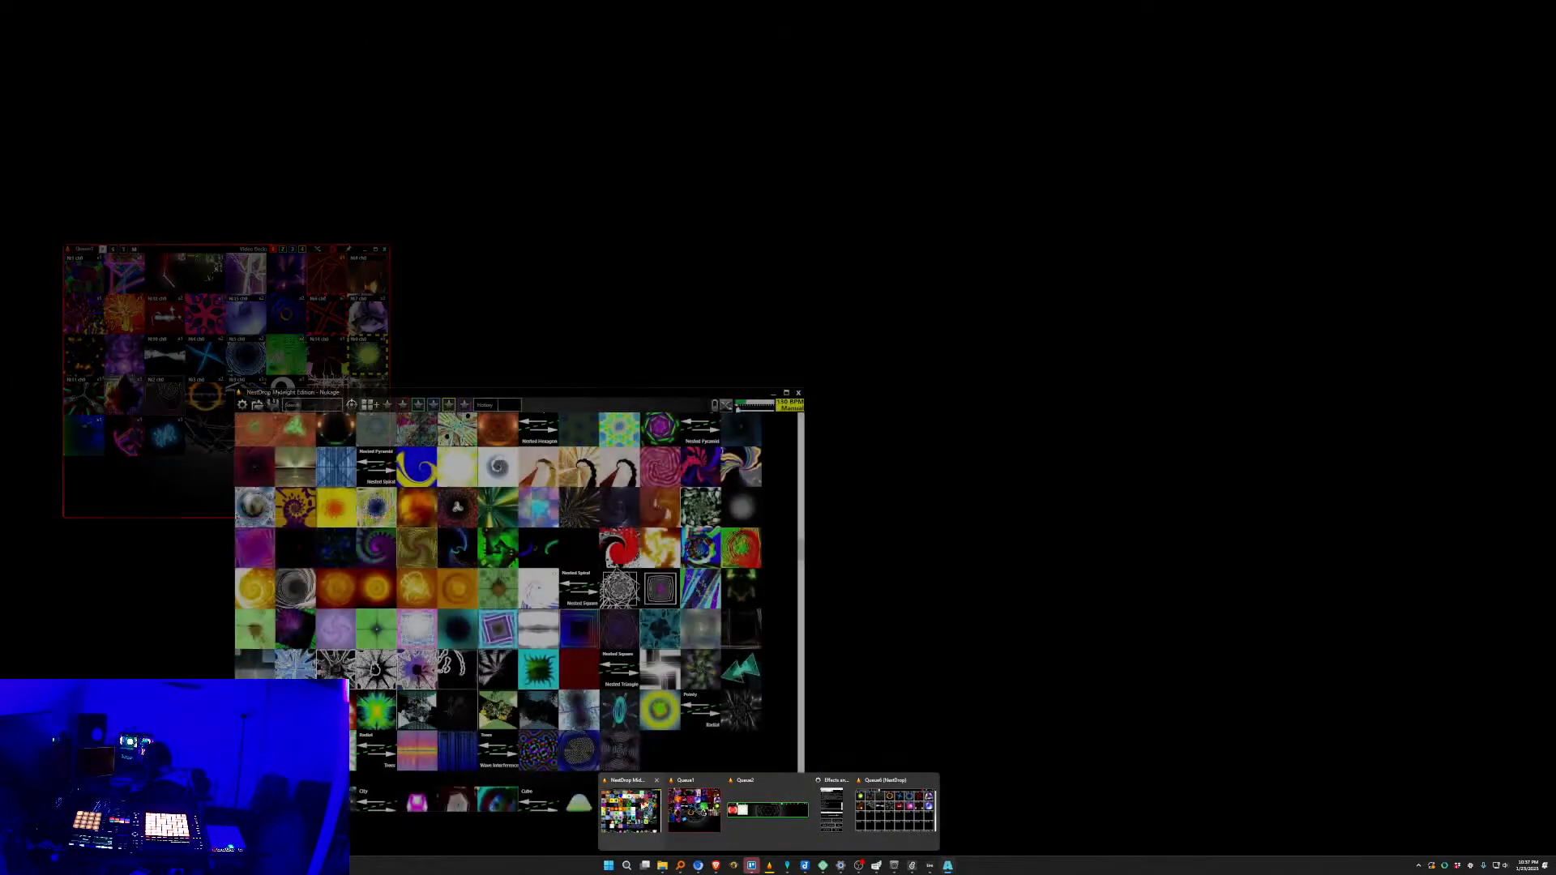
click(636, 809)
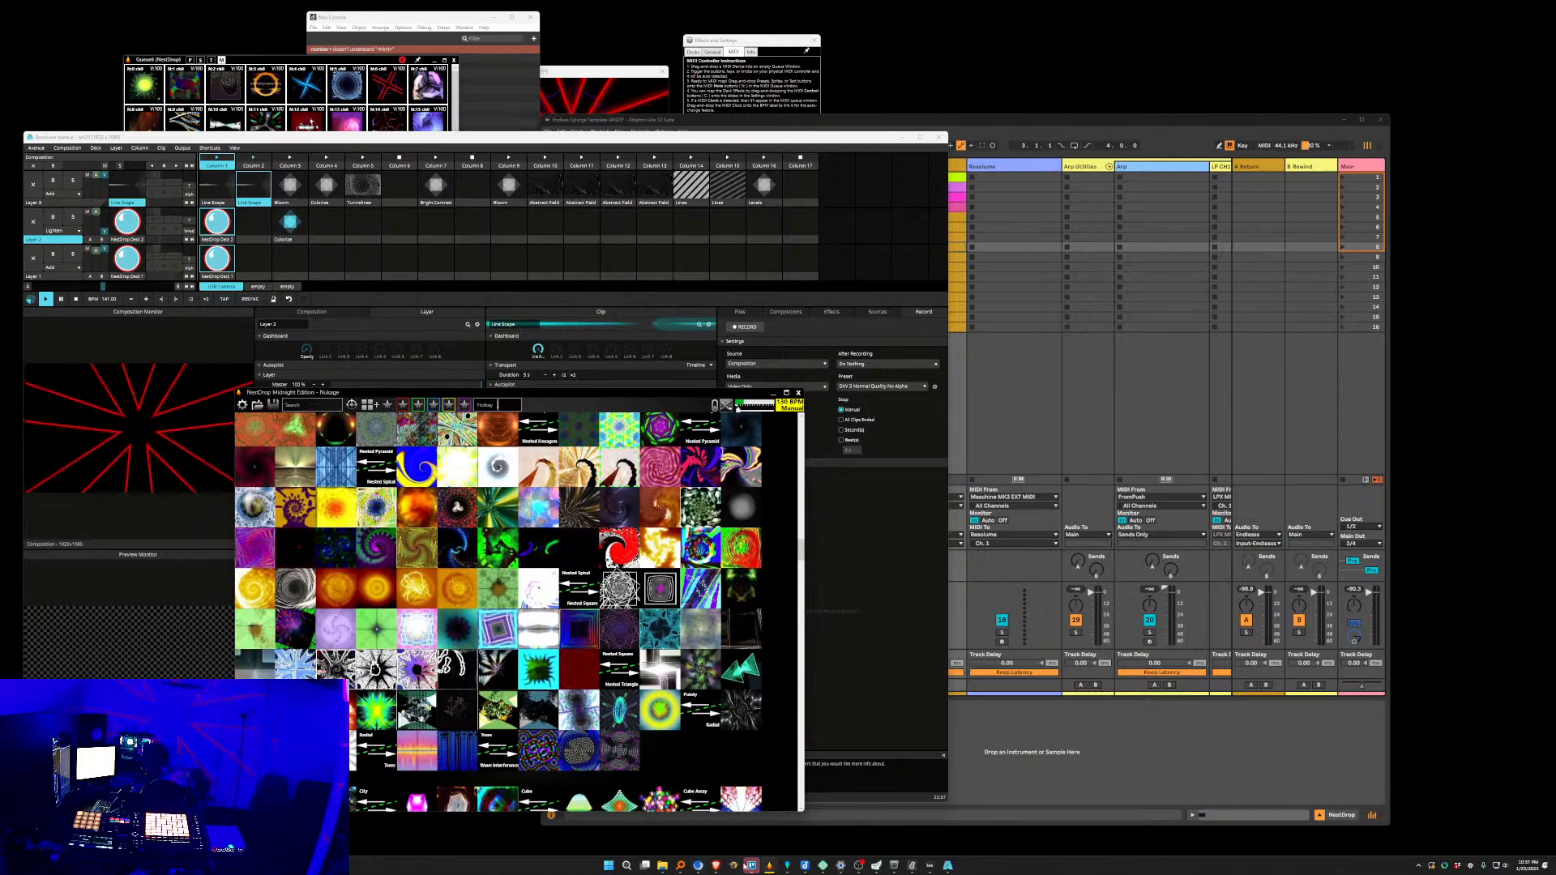
mouse_move(739, 864)
click(766, 807)
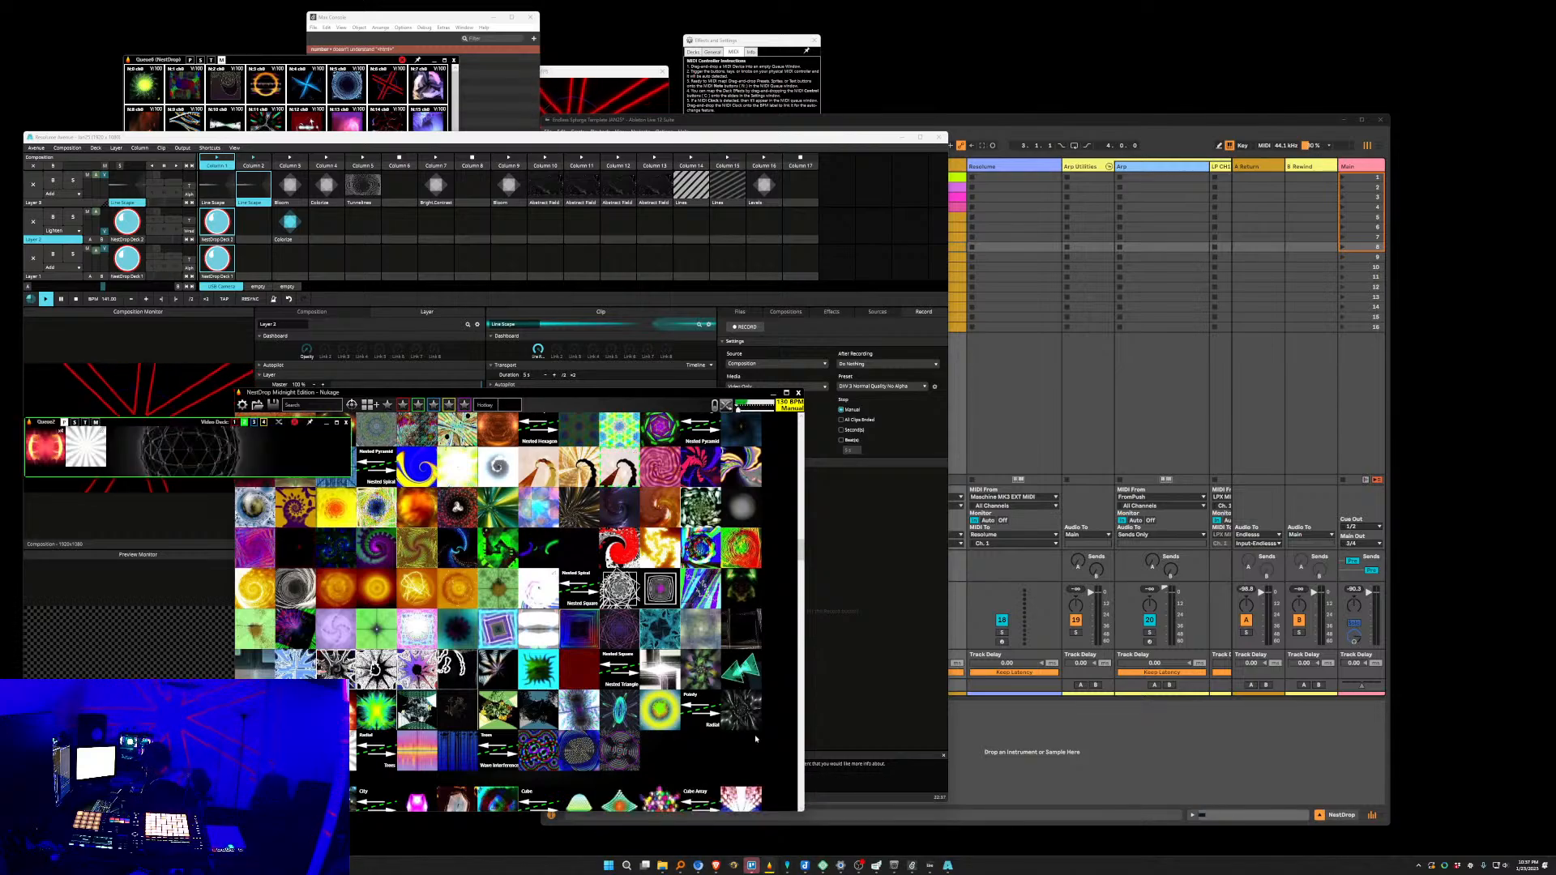
drag(620, 466, 139, 446)
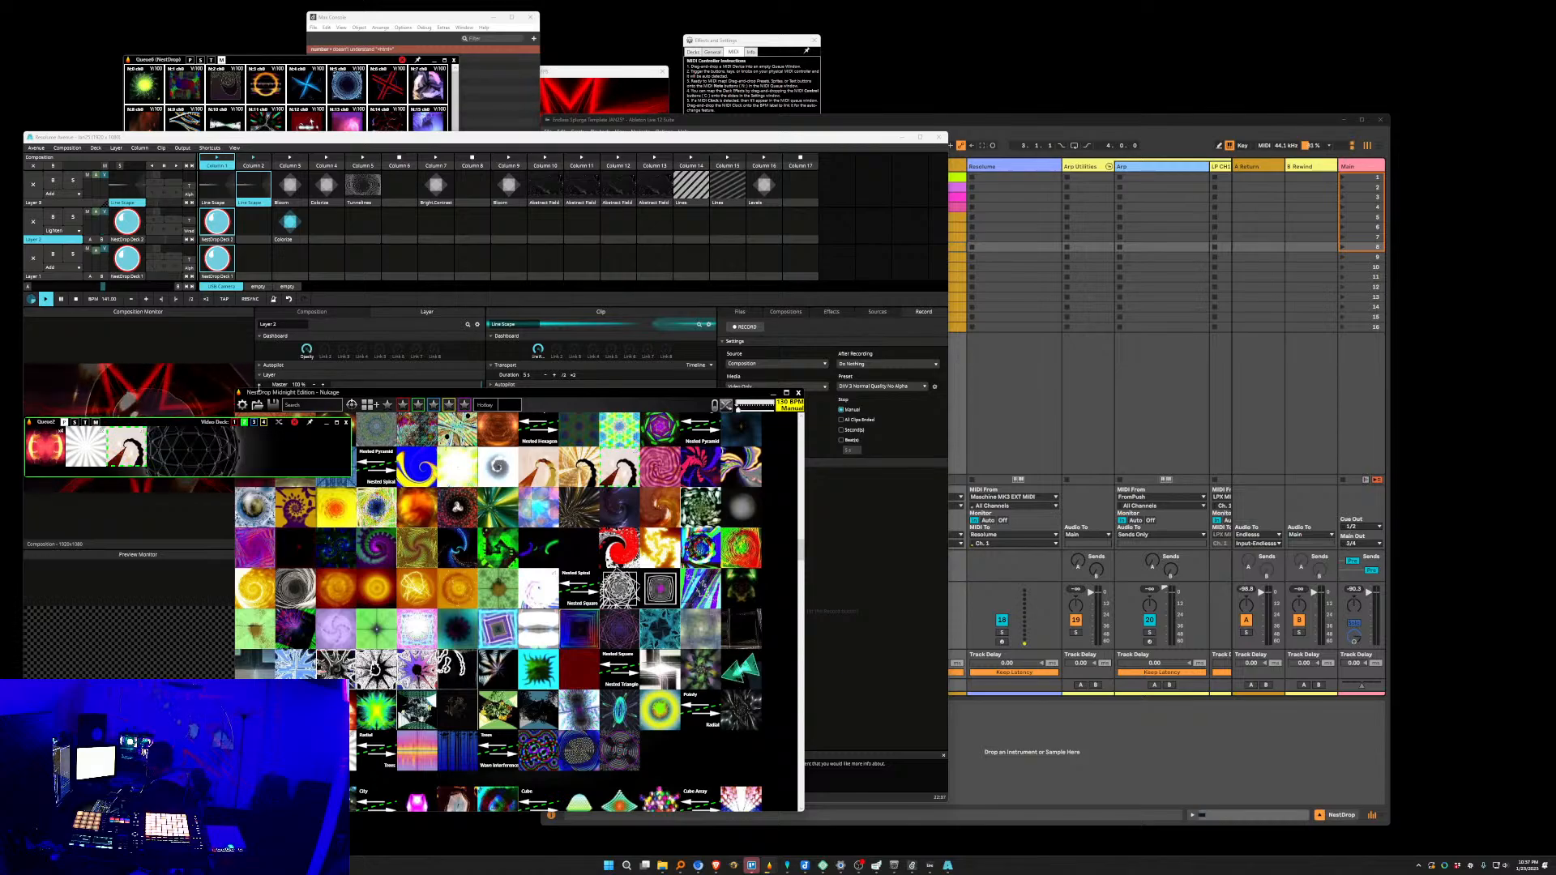
In Resolume Avenue, set the Column 2 Line Scope clip's Direction to about -35, raise its Height, and return Position Y to 0.
click(525, 141)
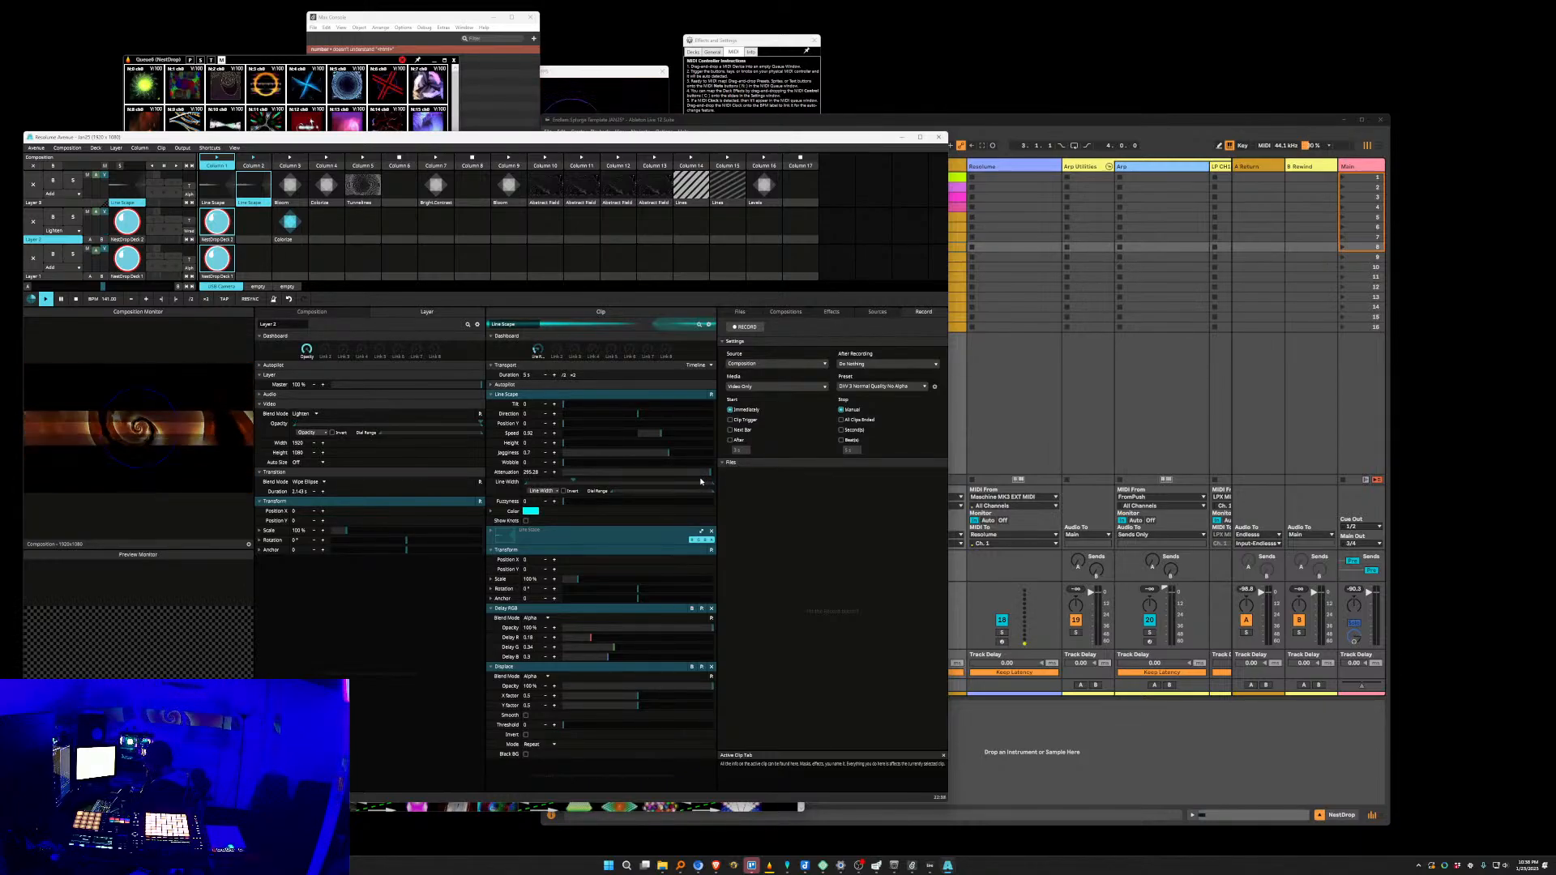
drag(638, 415, 624, 417)
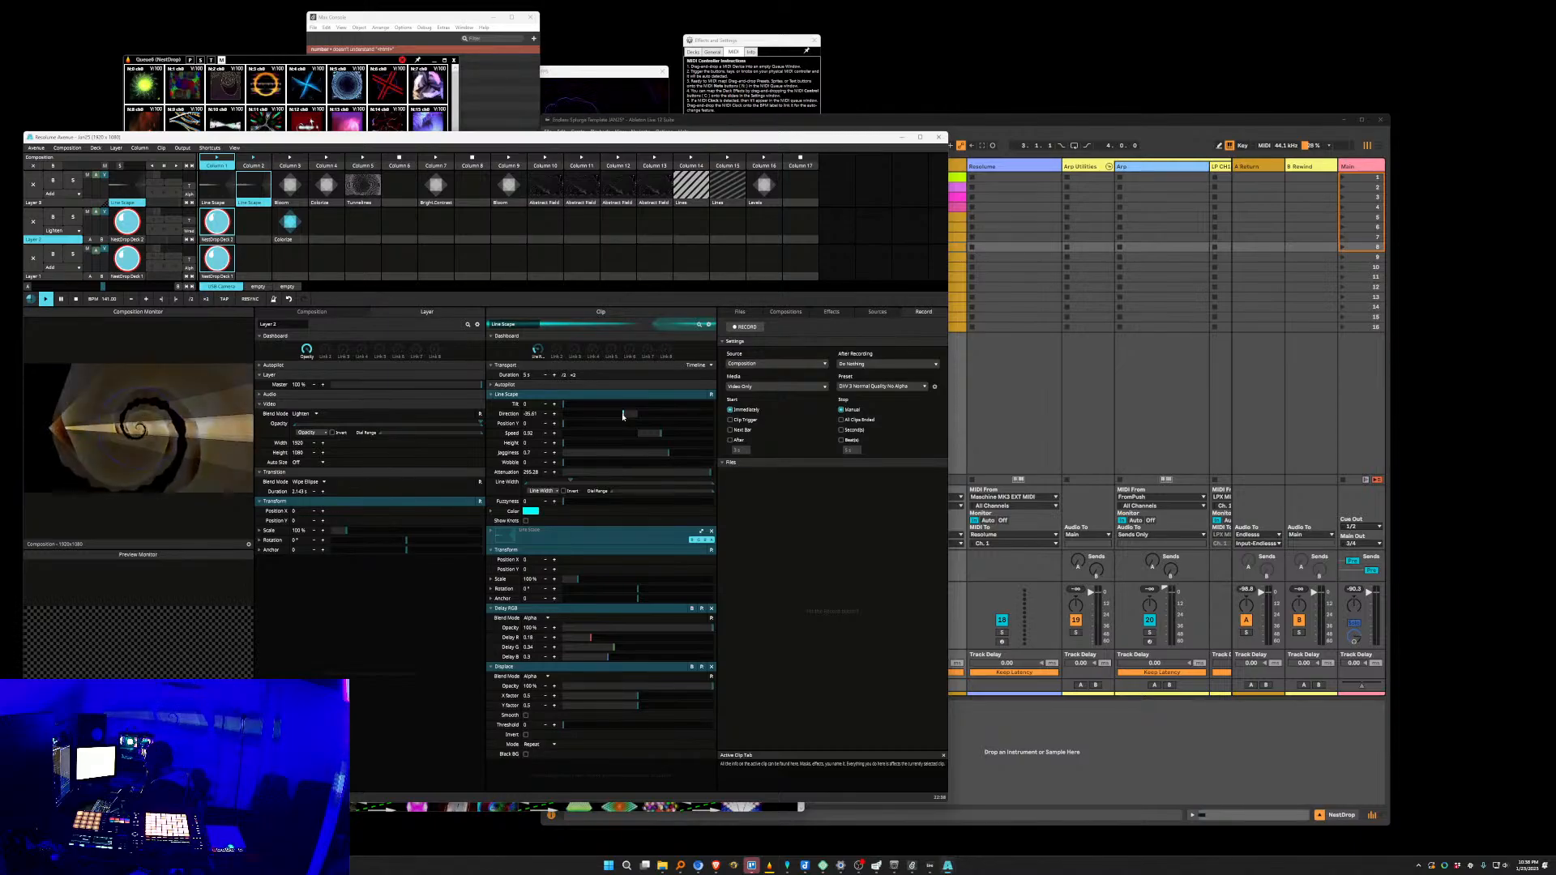
drag(564, 425, 609, 450)
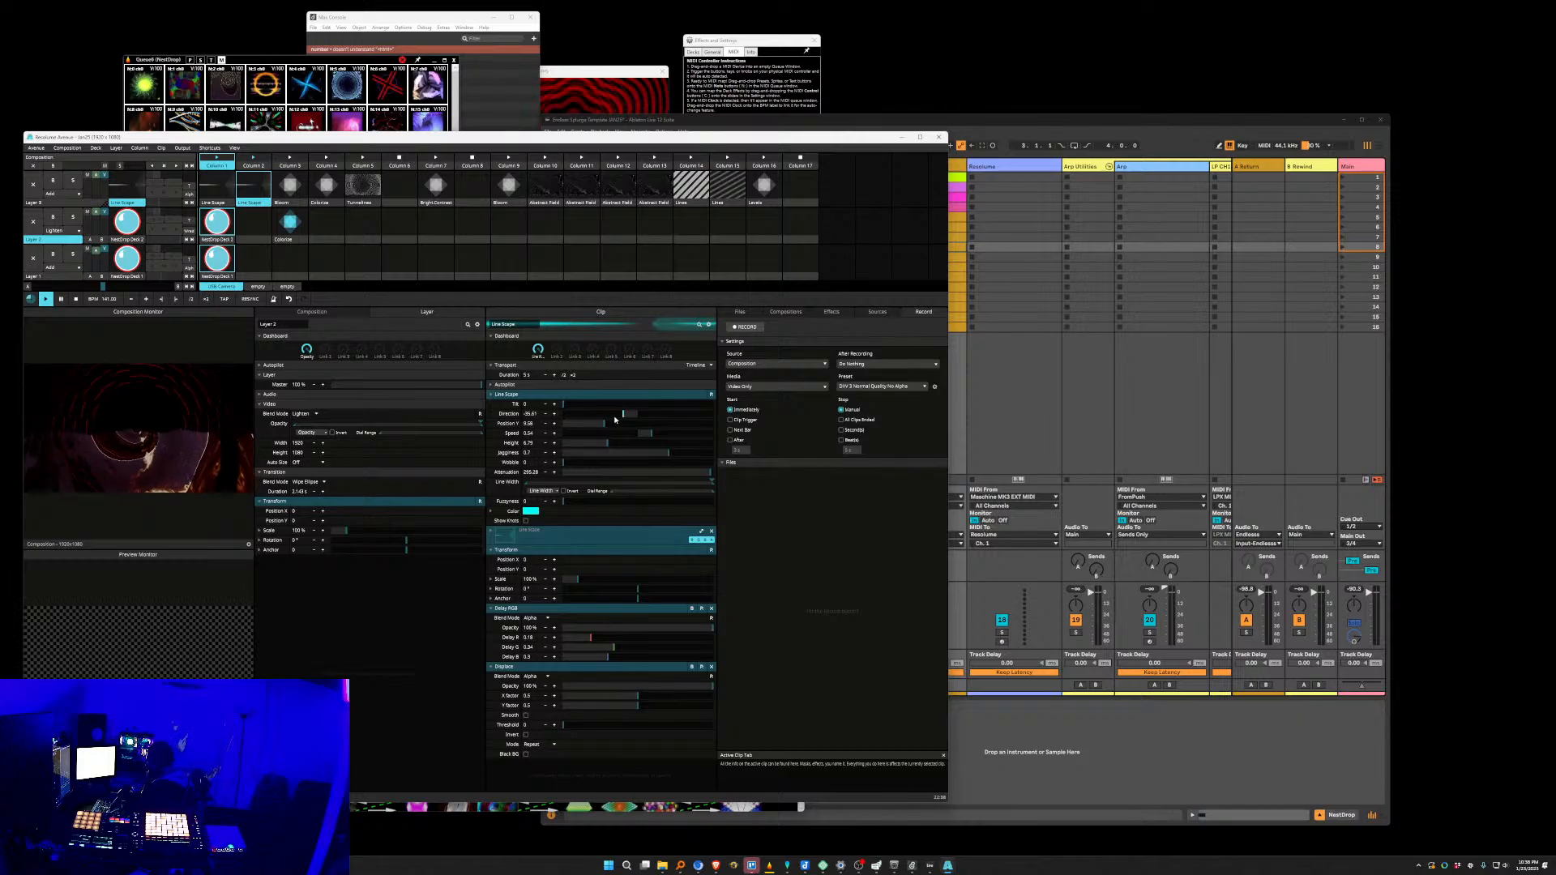
drag(604, 424, 541, 426)
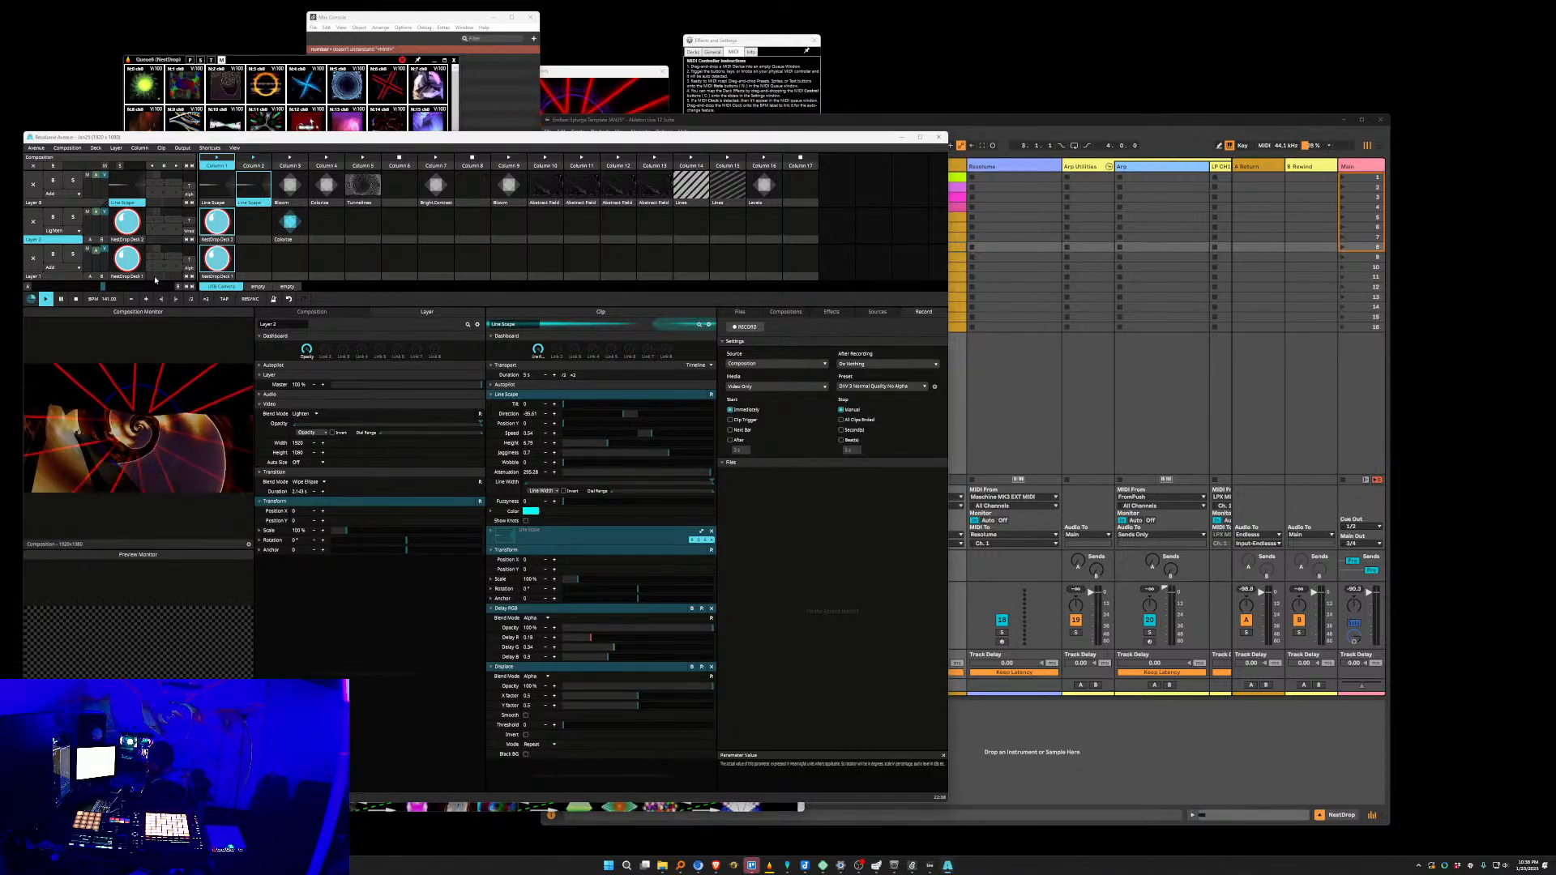
Link the Column 2 Line Scope clip's Middle parameter to its Line Width dashboard knob and bring Direction close to zero.
click(217, 188)
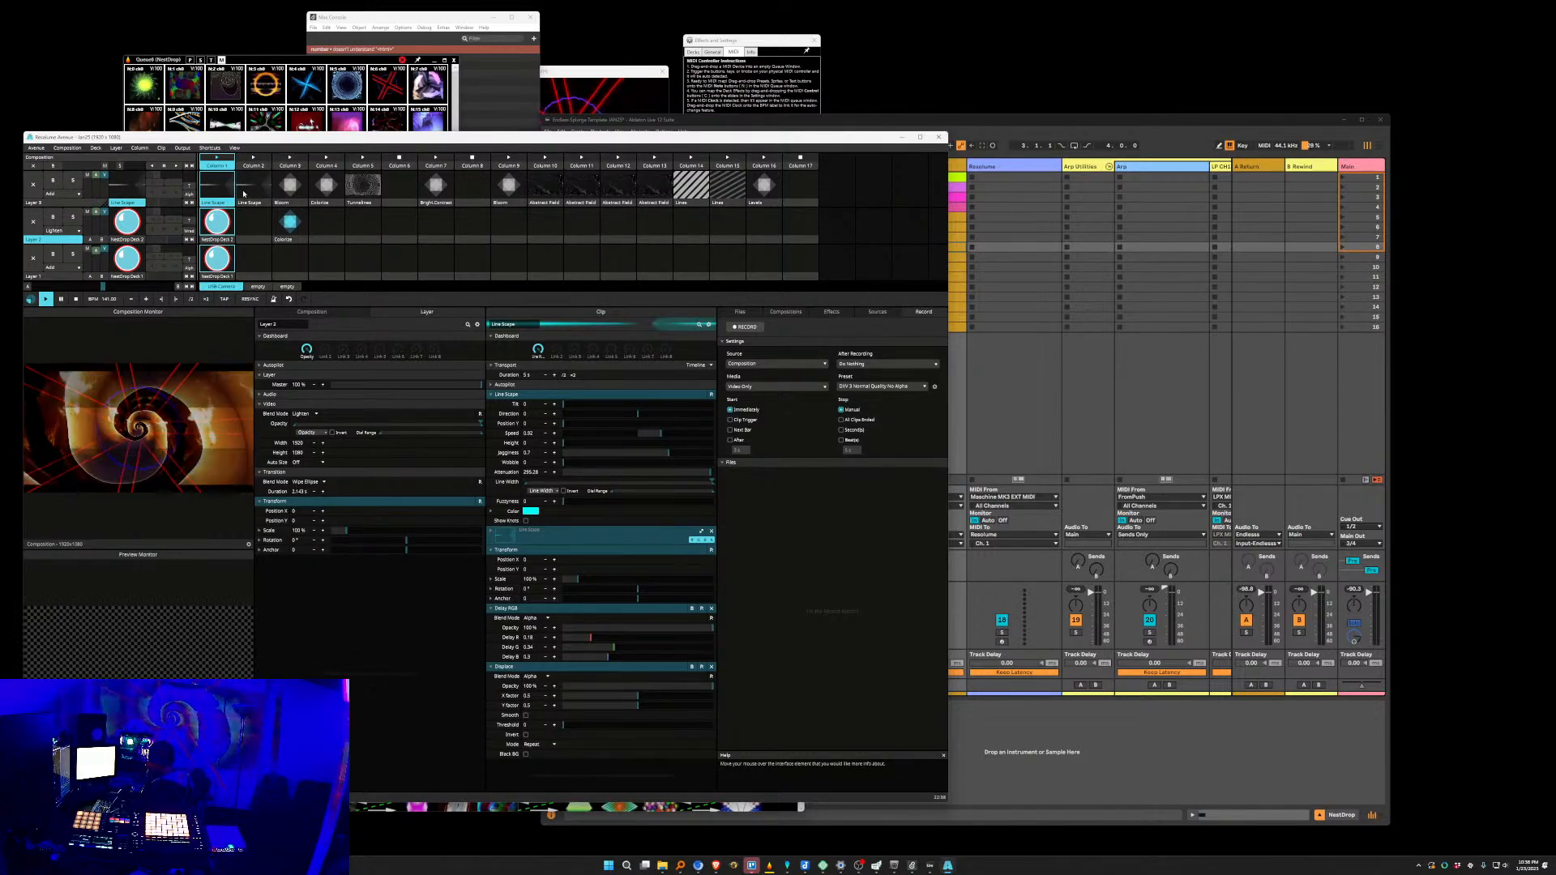
click(253, 193)
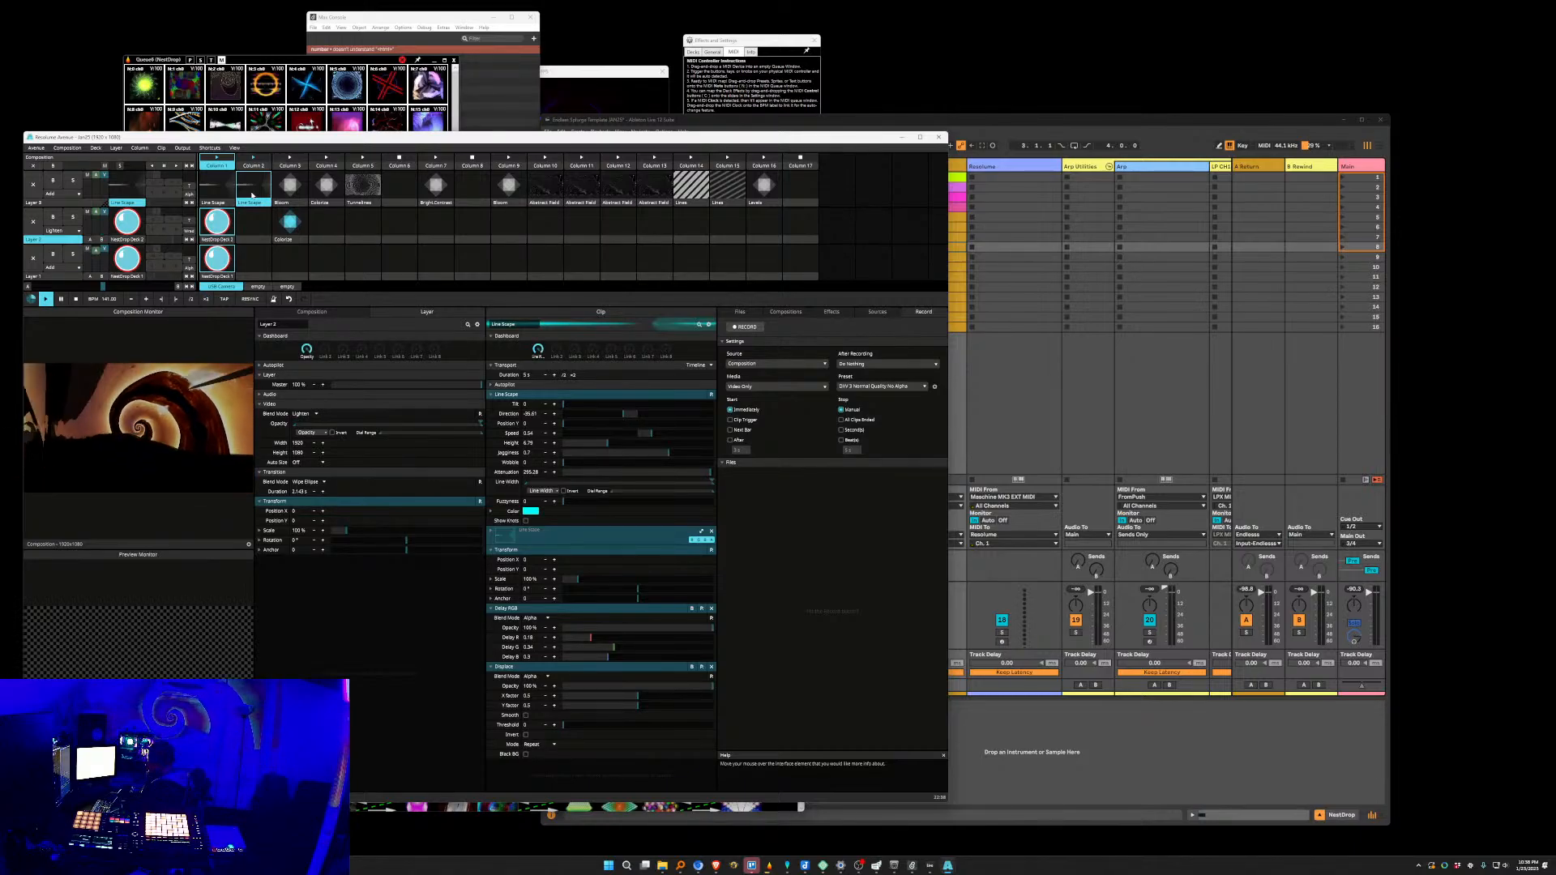
mouse_move(564, 462)
mouse_down()
mouse_move(707, 467)
mouse_move(539, 459)
mouse_up()
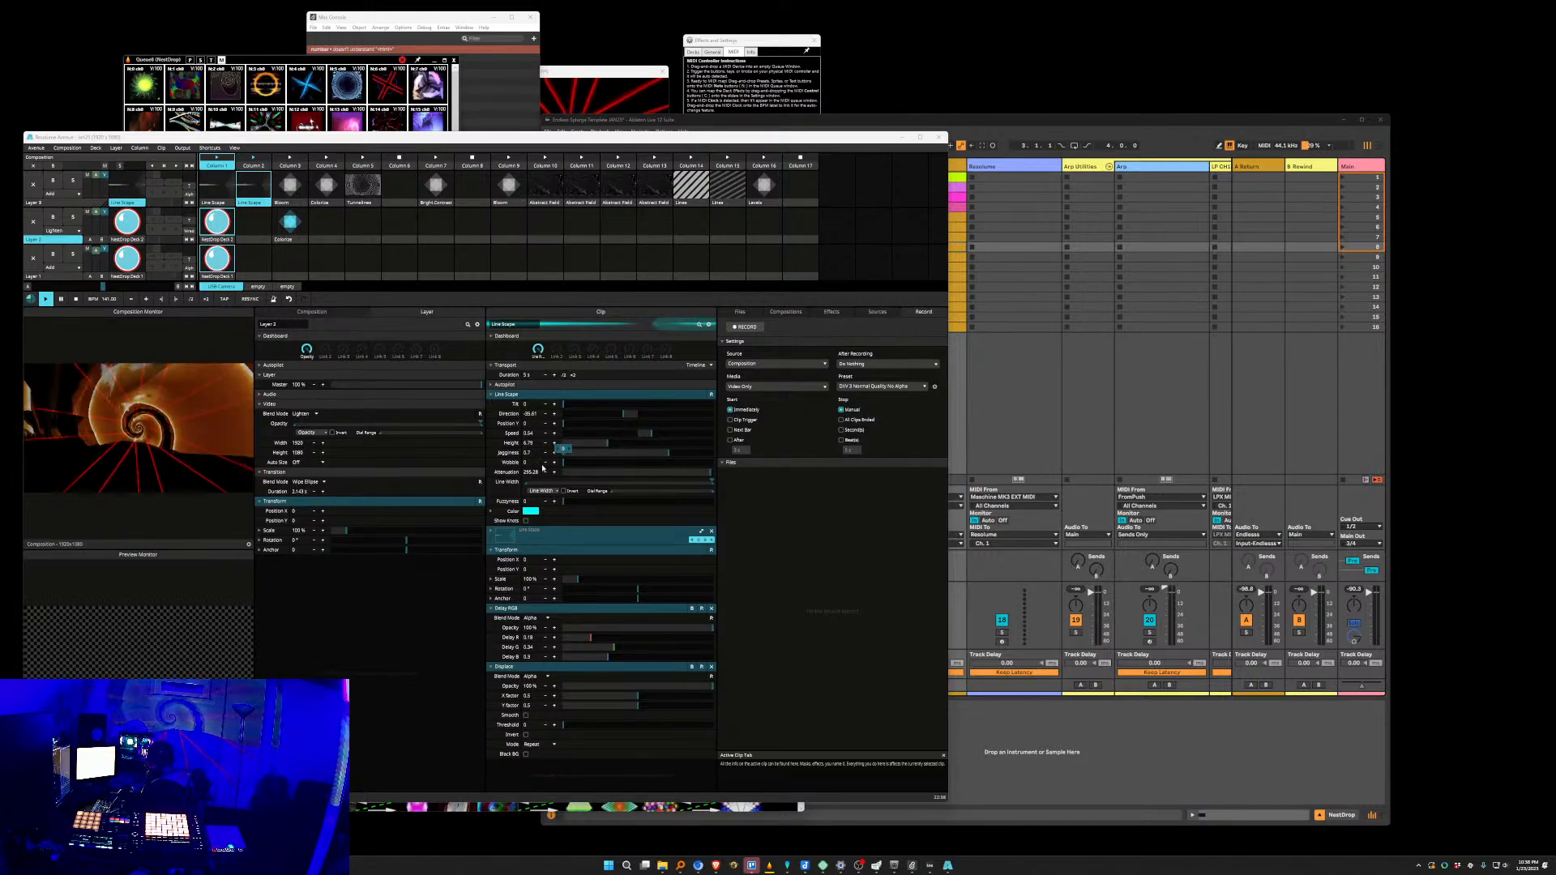
click(492, 463)
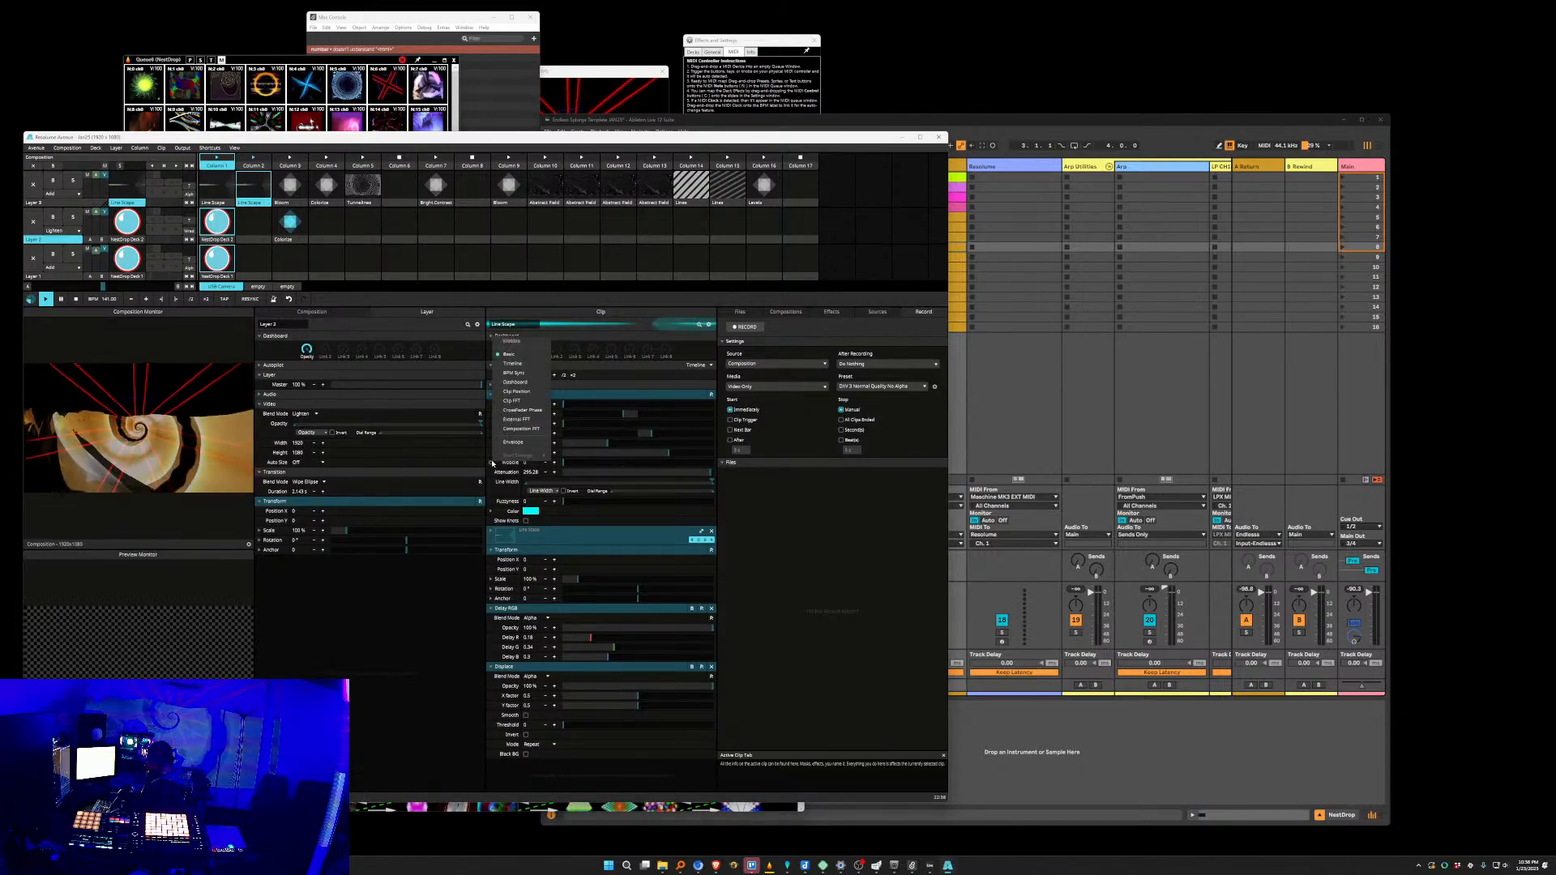
click(529, 383)
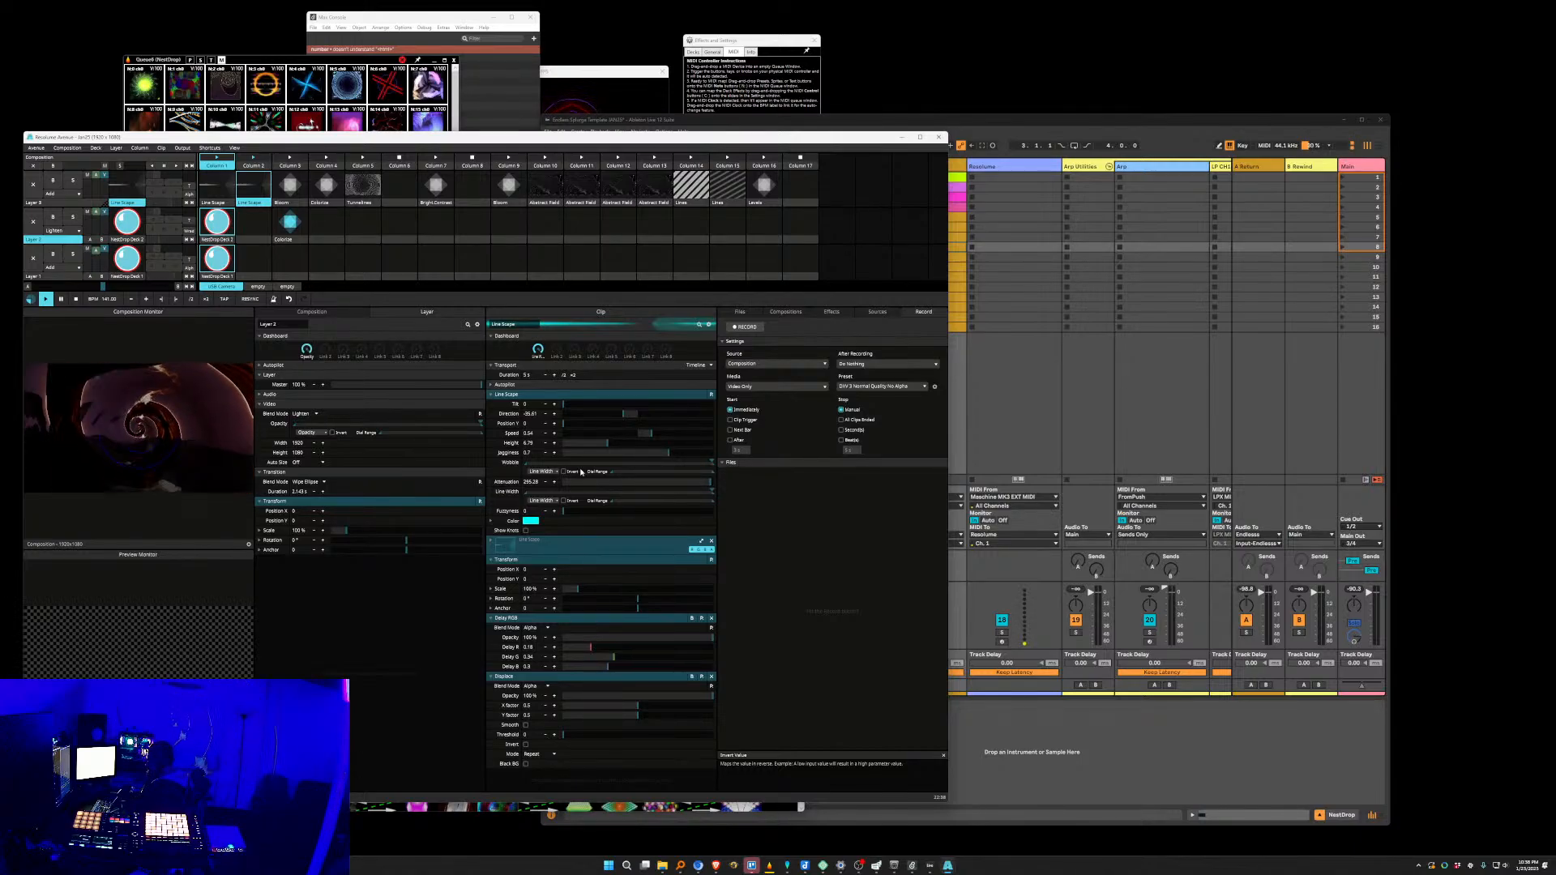
drag(623, 414, 635, 420)
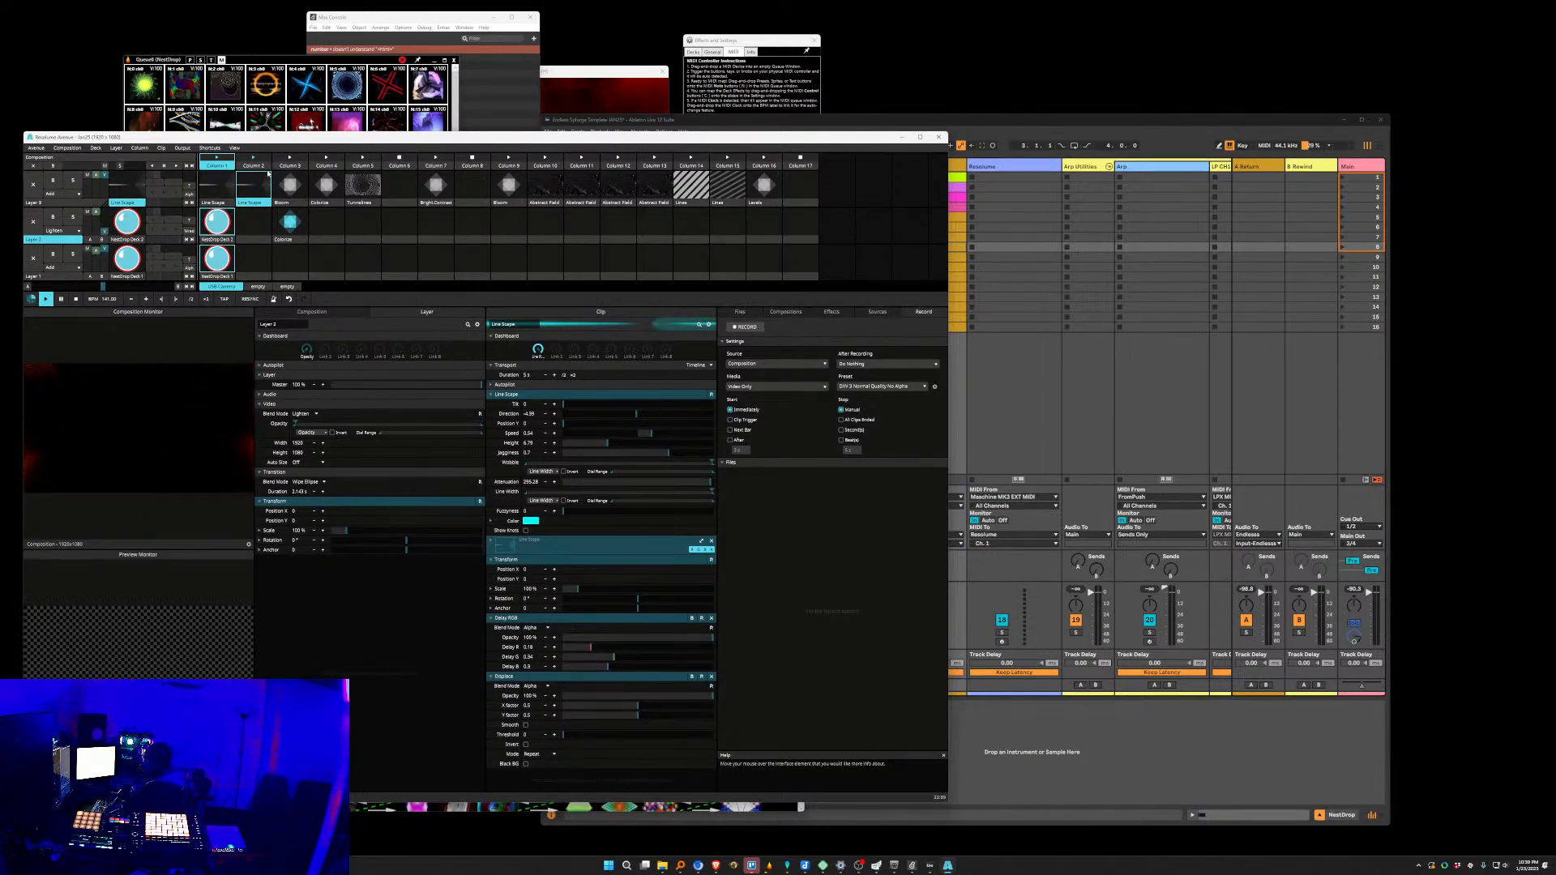
Add a new layer at the top of the composition and select its Column 1 slot.
click(116, 148)
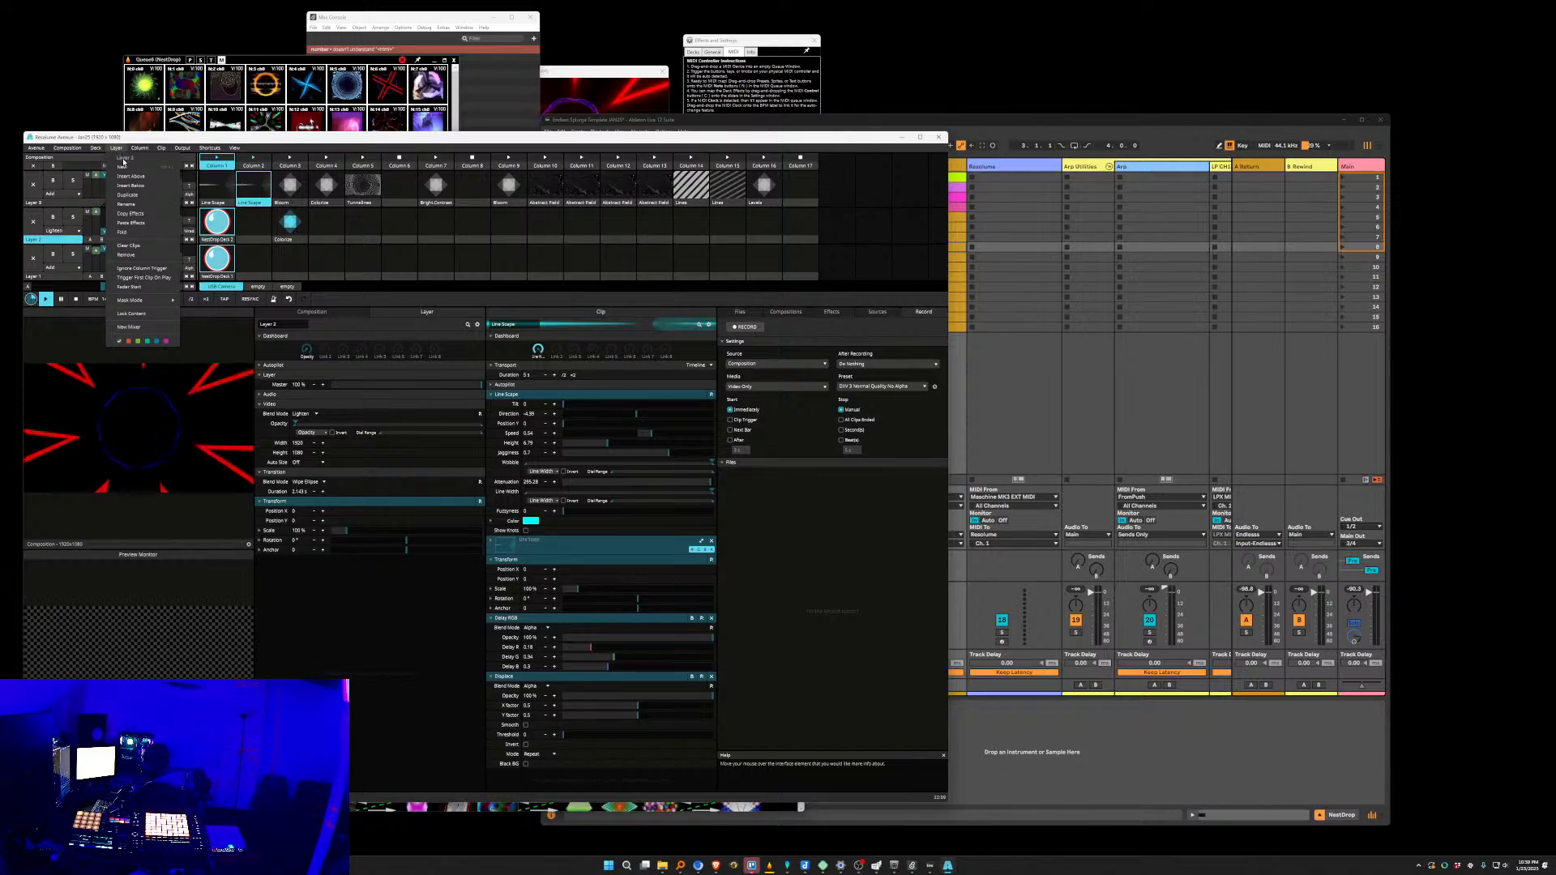
click(126, 169)
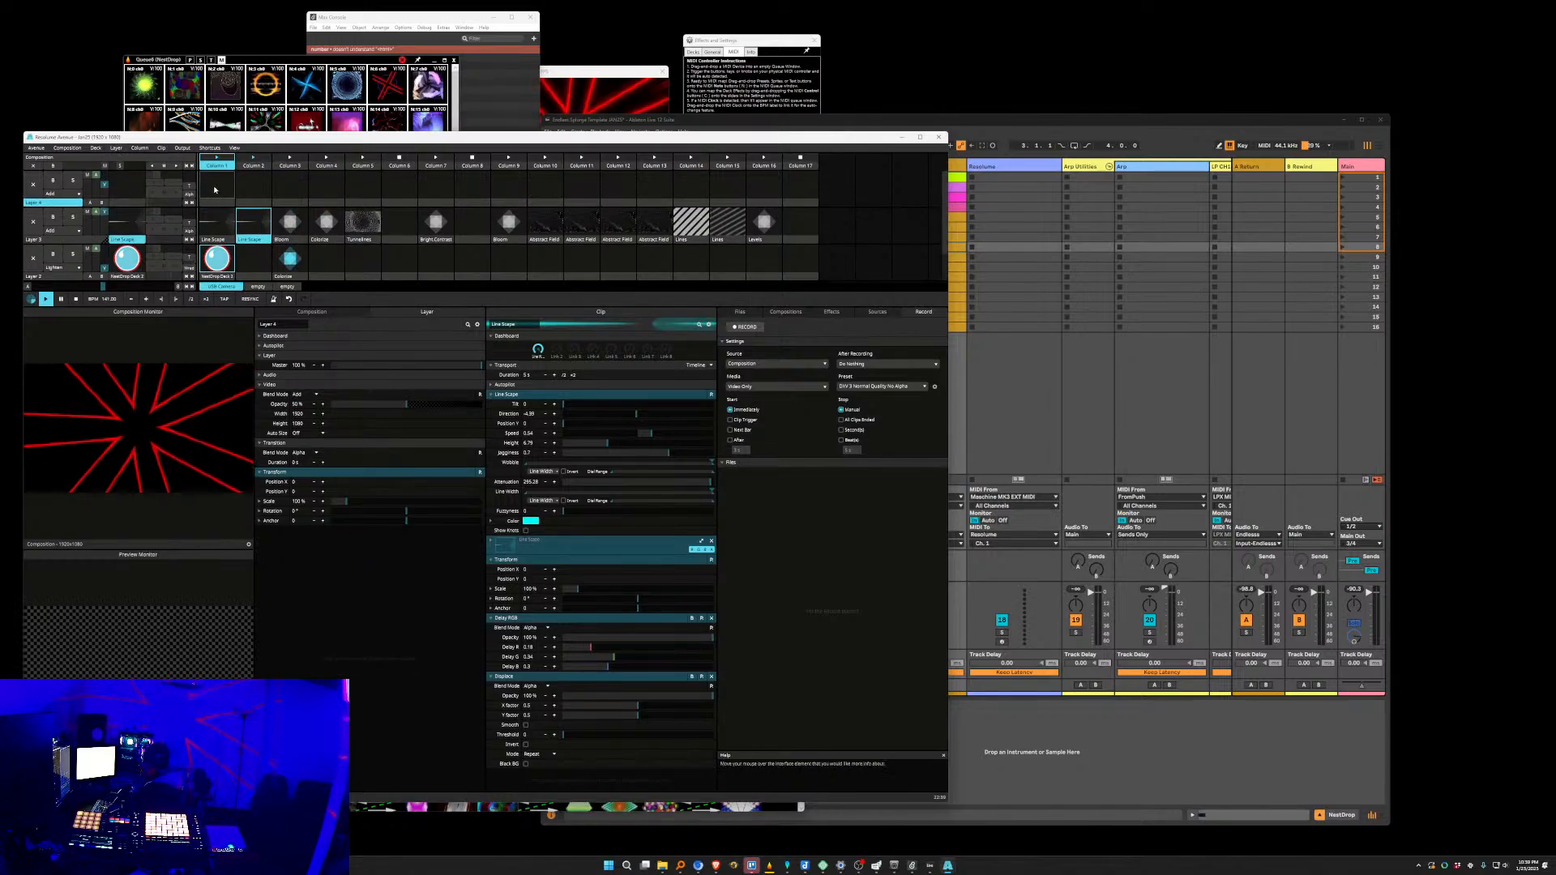
click(225, 189)
Find the Bloom effect and place it as a clip in the new layer's Column 1 slot.
click(877, 312)
click(798, 325)
text(bloom)
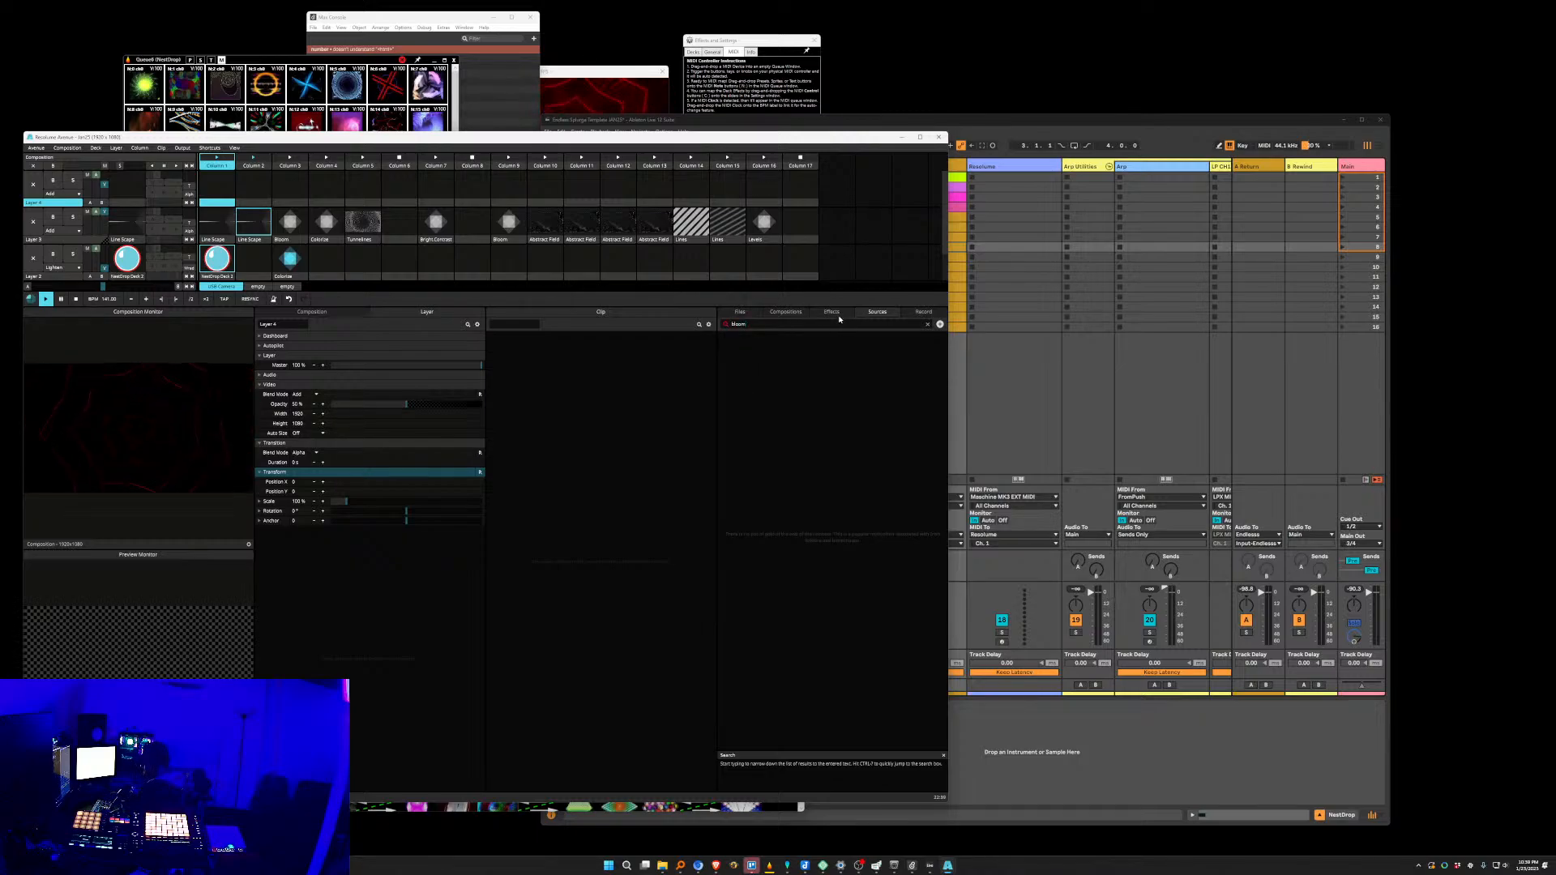
click(832, 313)
click(795, 323)
text(bloo)
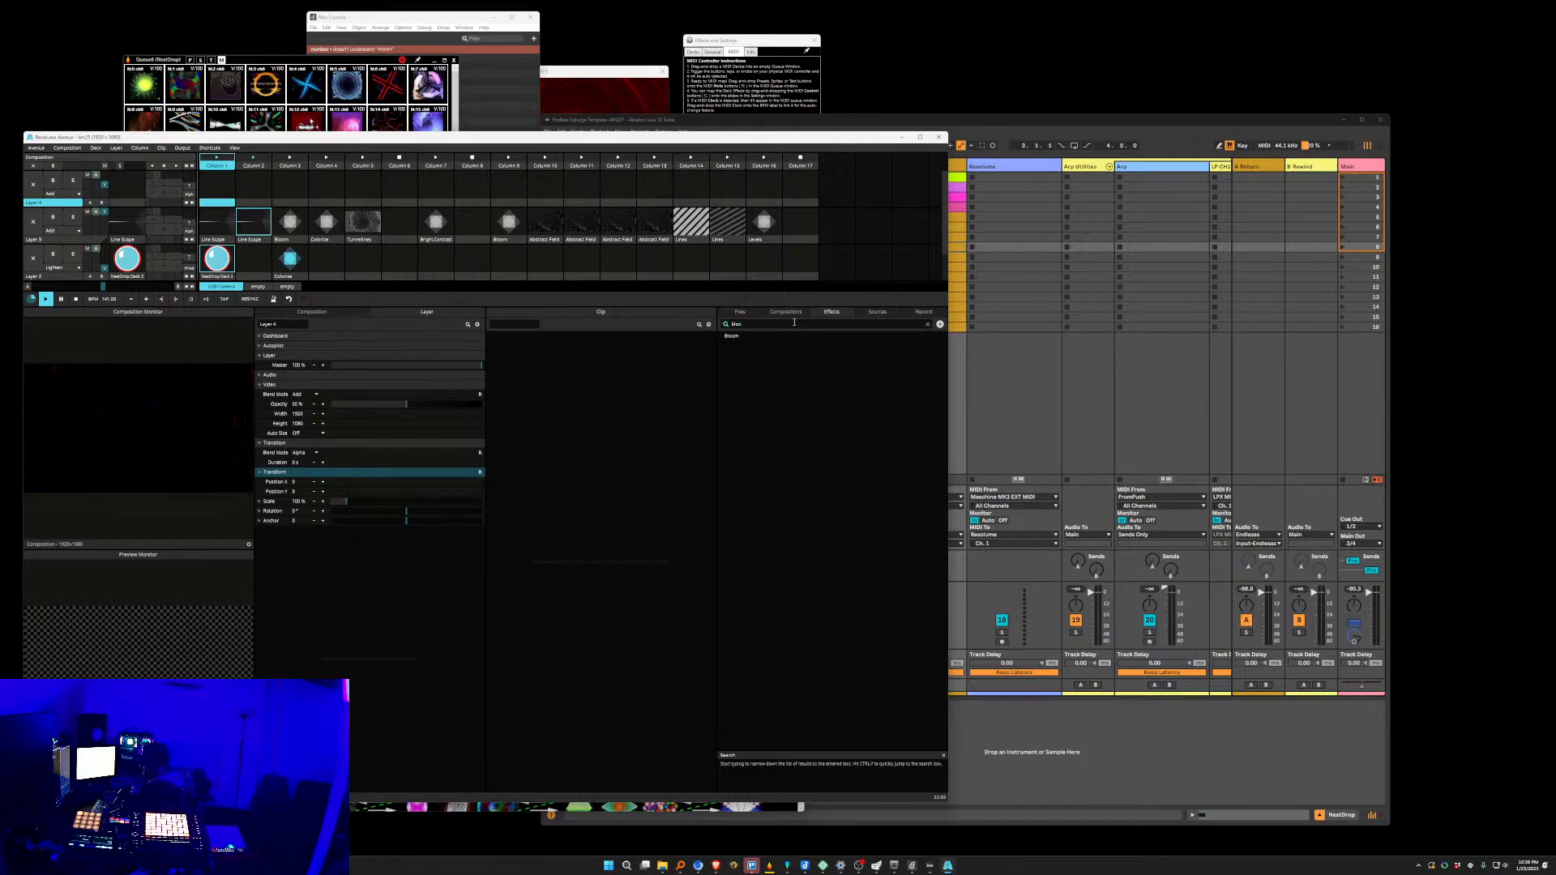
drag(728, 338, 222, 198)
click(221, 198)
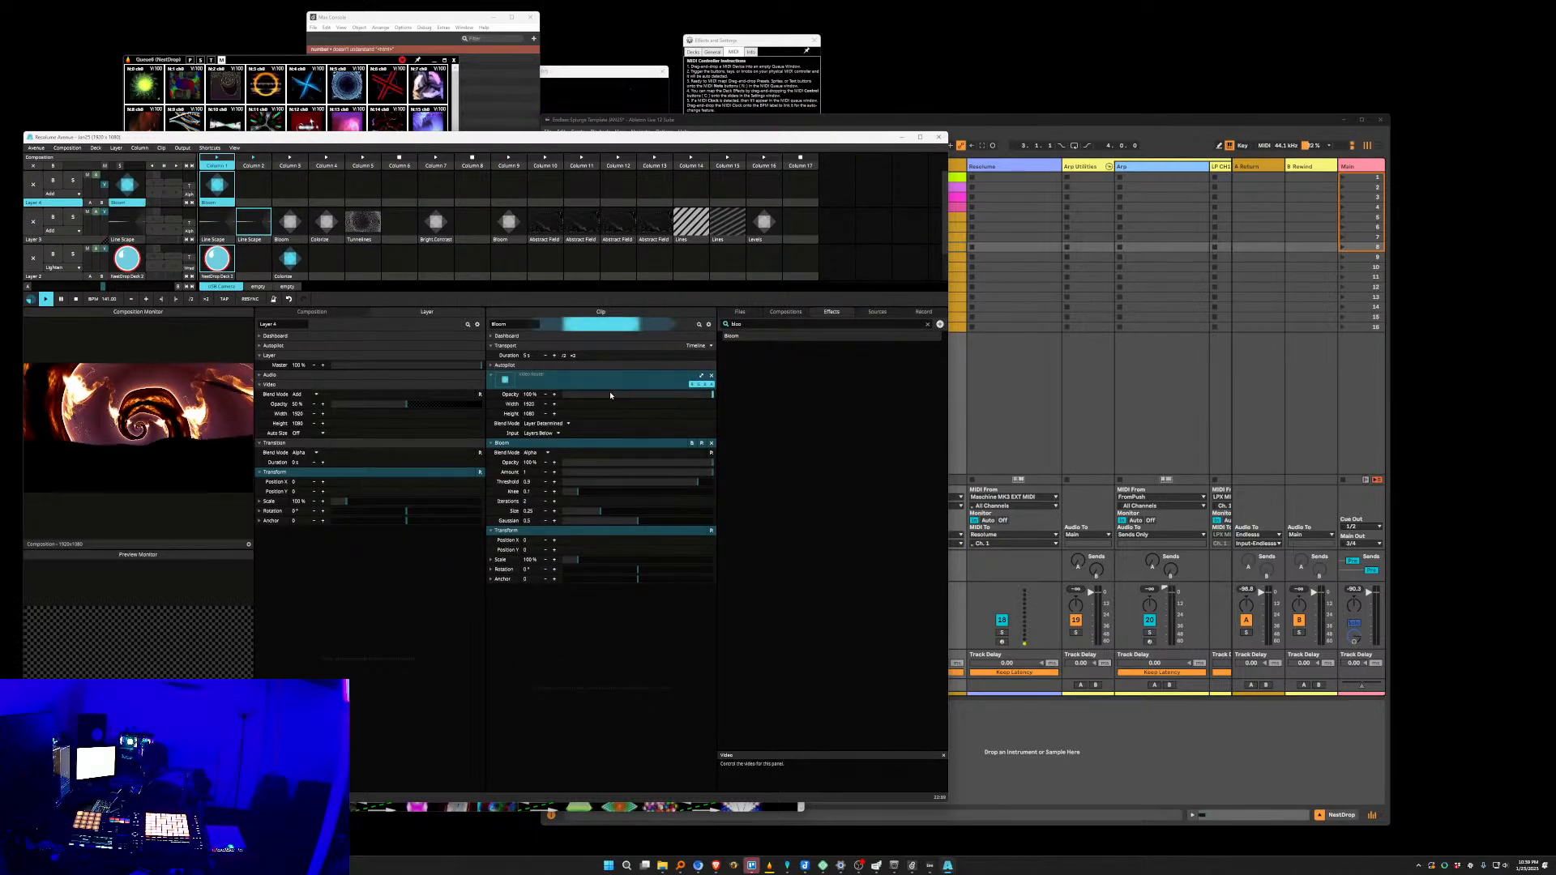
Expand the Bloom clip's dashboard, lower Bloom's Threshold to about 0.62, and raise its Size to about 0.39.
click(491, 337)
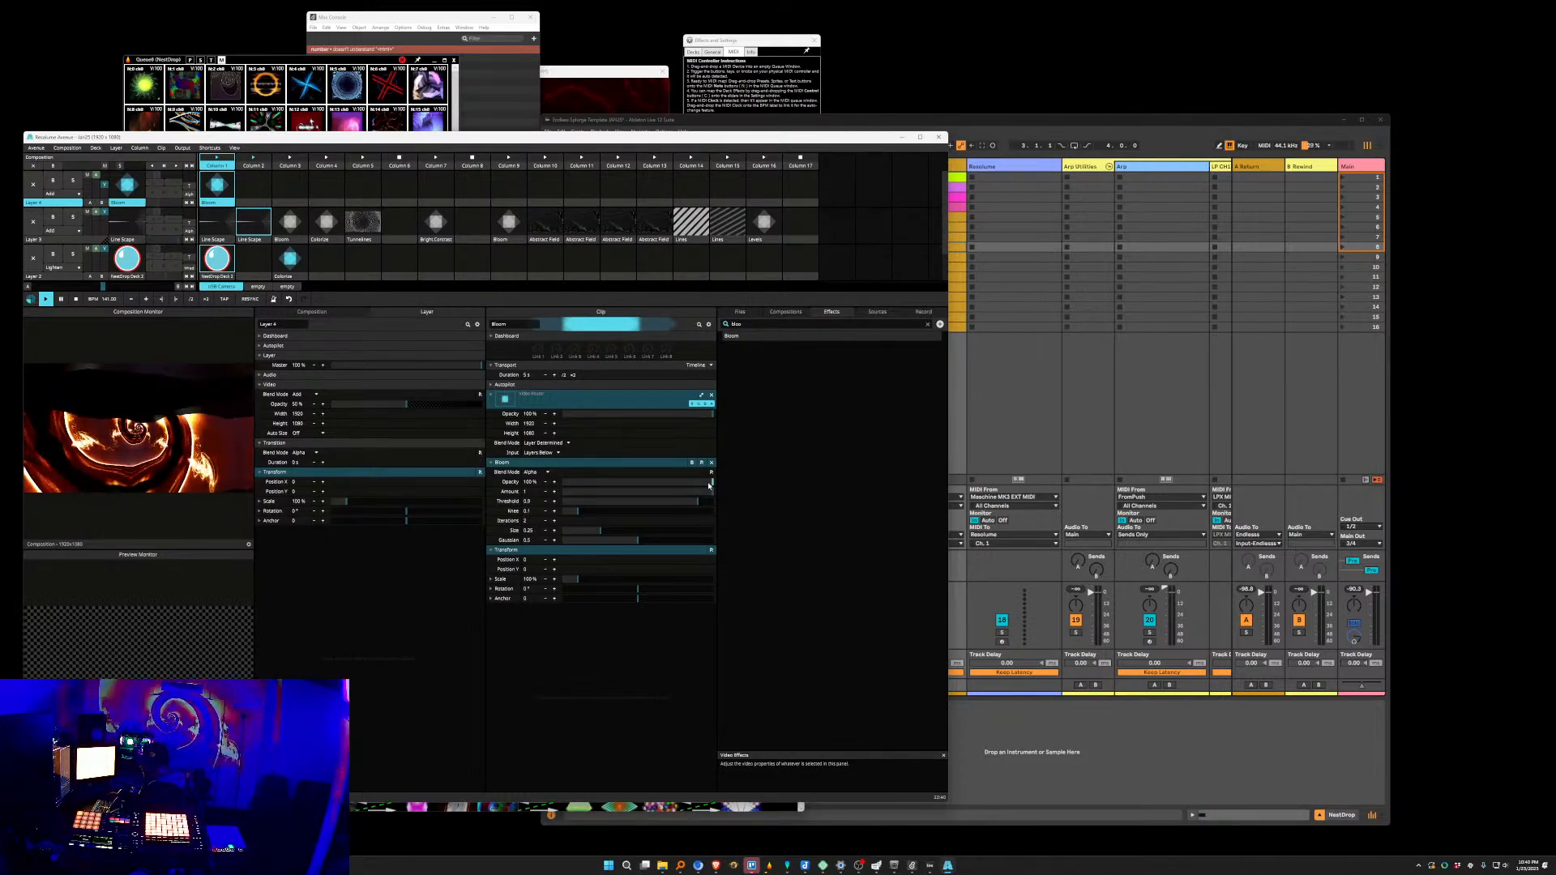
drag(713, 492, 660, 504)
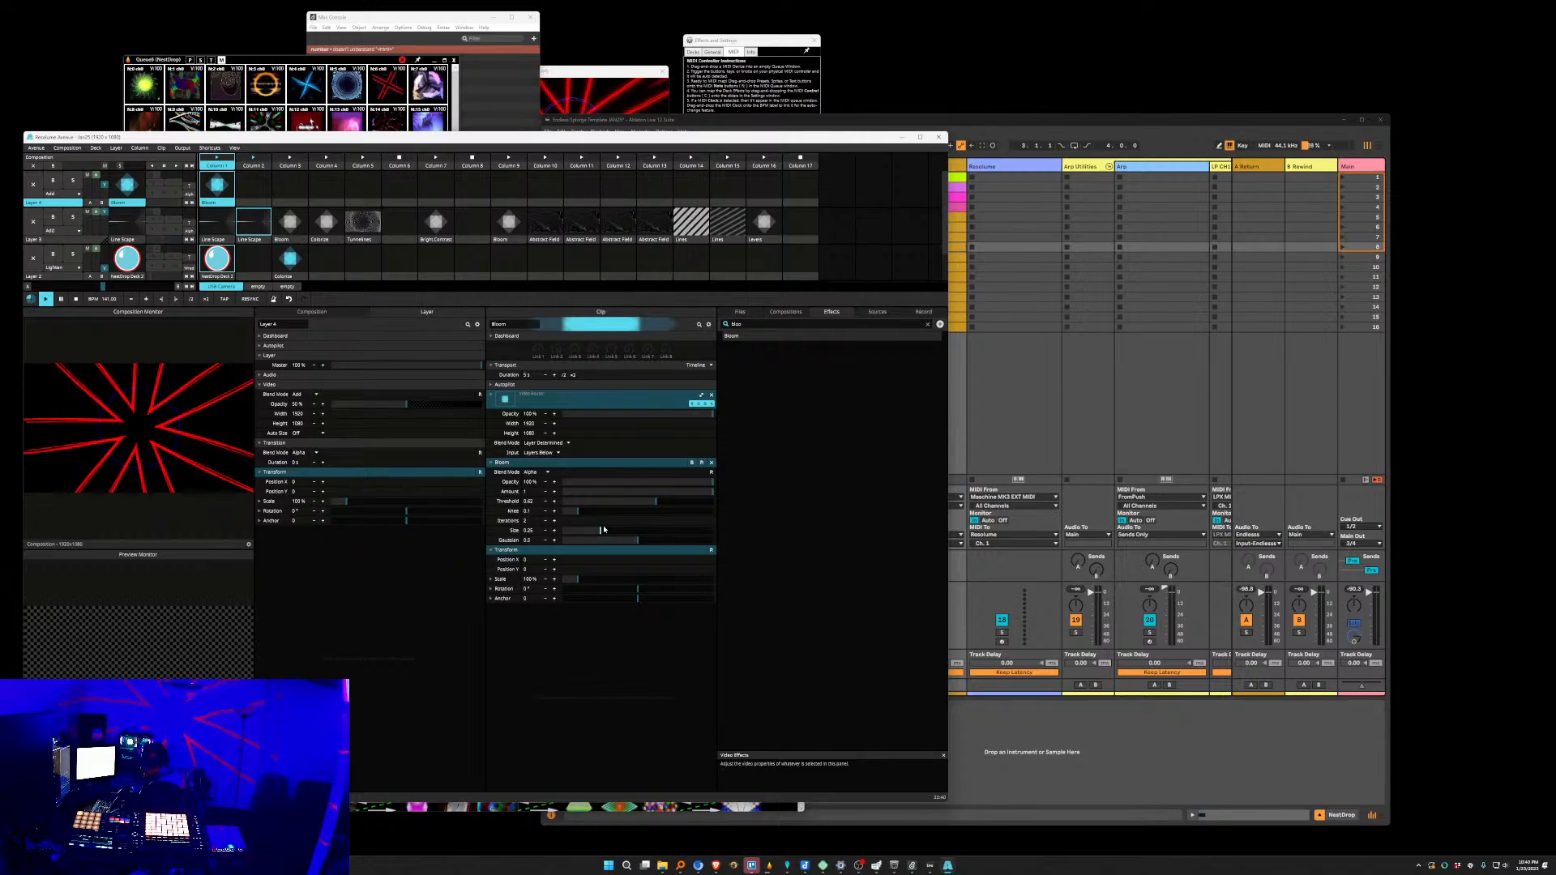
mouse_move(600, 531)
mouse_down()
mouse_move(534, 535)
mouse_move(677, 535)
mouse_move(621, 550)
mouse_up()
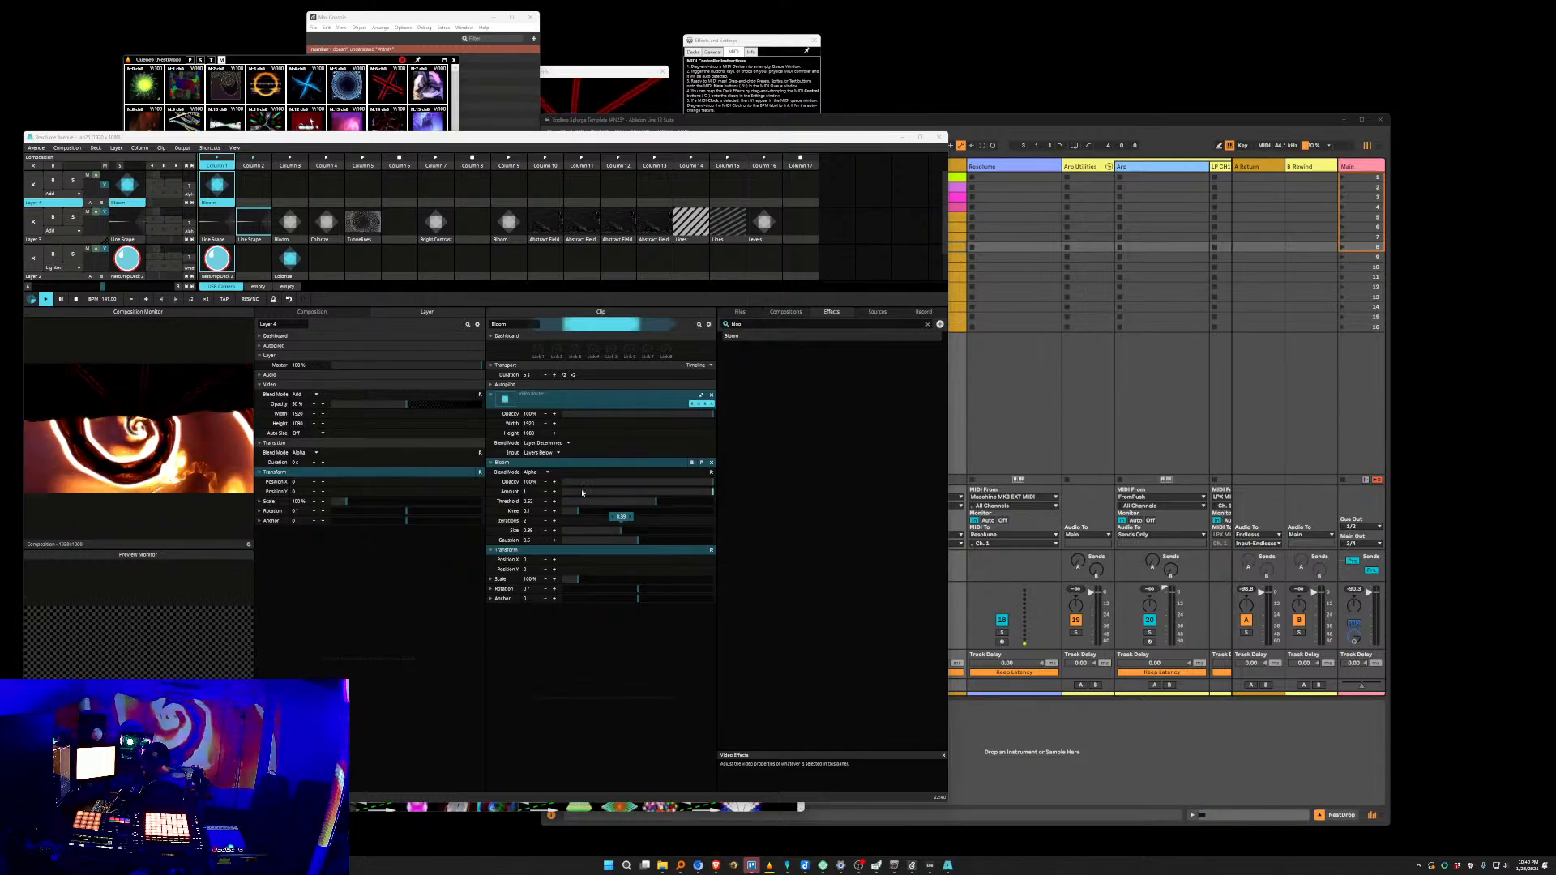
Link the Bloom effect's Opacity to the clip's first dashboard knob and reduce the upper end of its range.
click(491, 483)
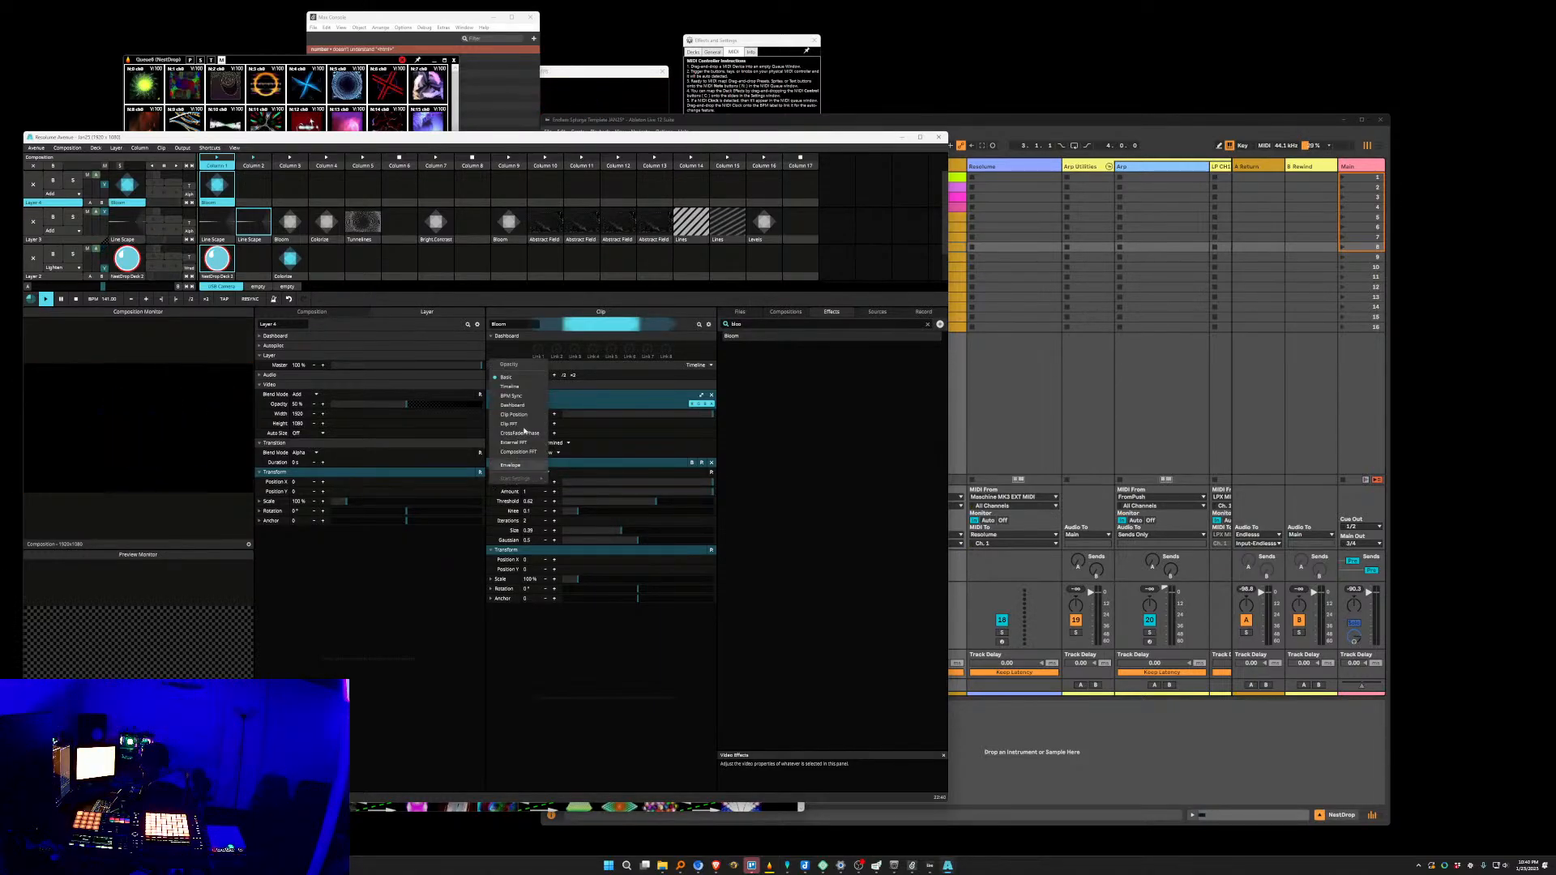
click(533, 405)
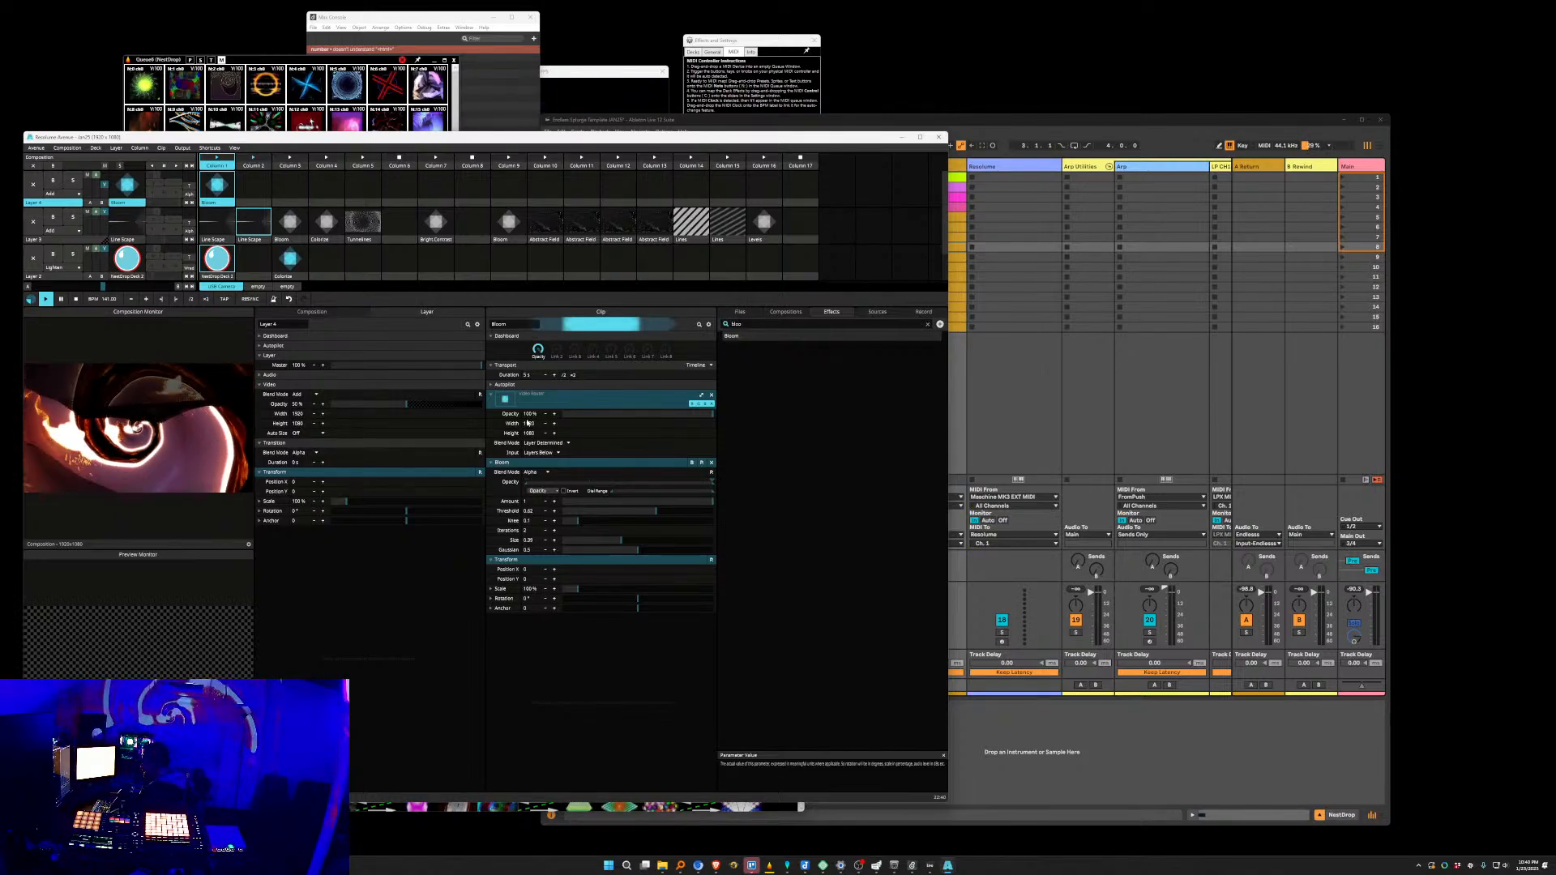
mouse_move(612, 492)
mouse_down()
mouse_move(655, 500)
mouse_move(610, 493)
mouse_up()
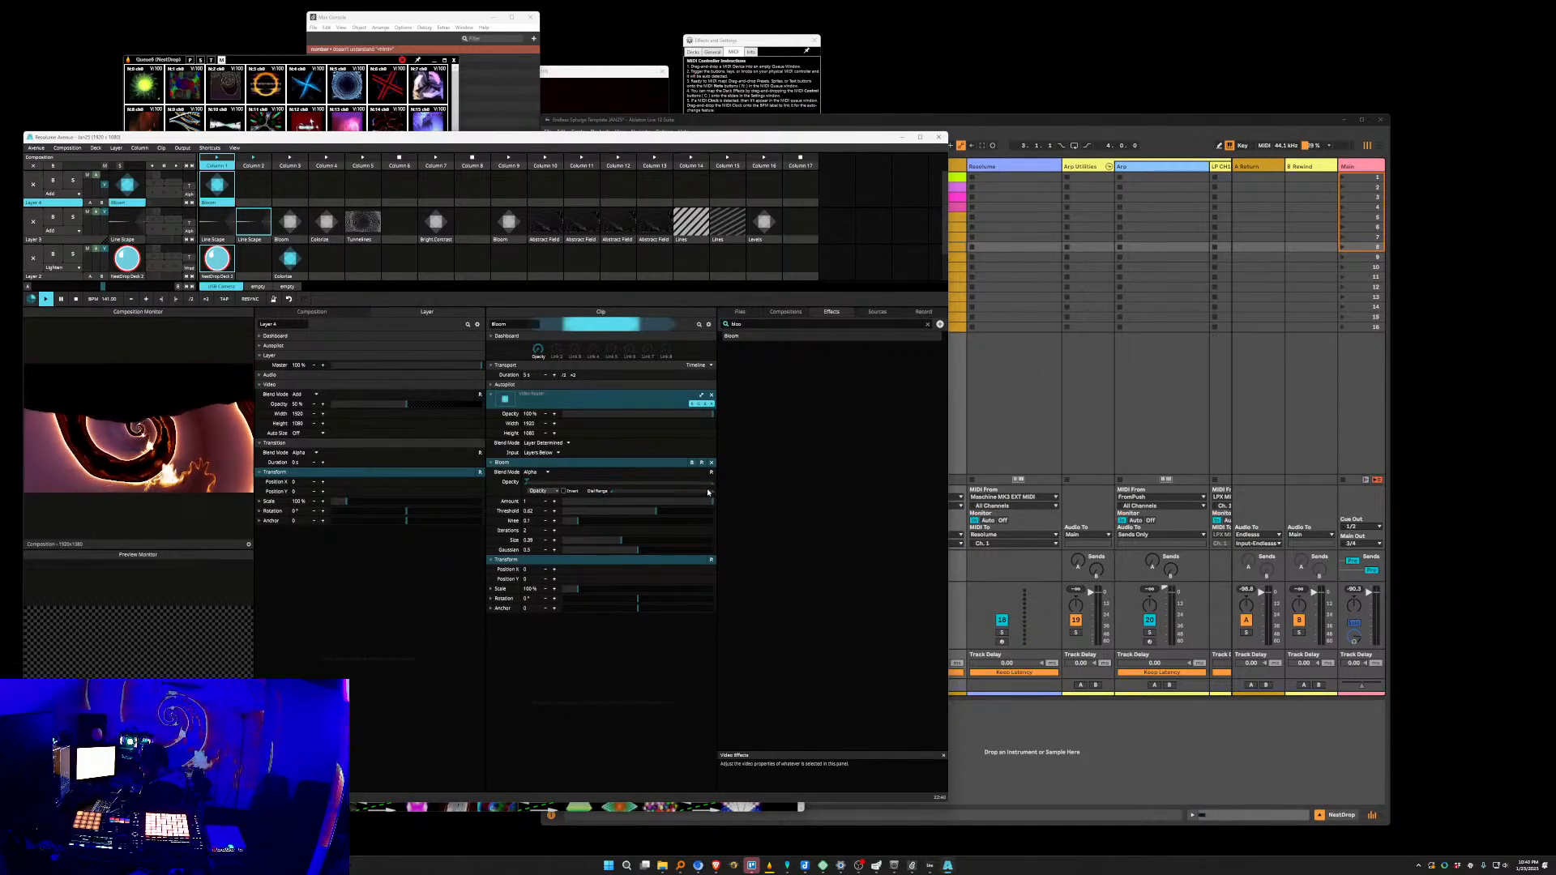
drag(708, 492, 648, 494)
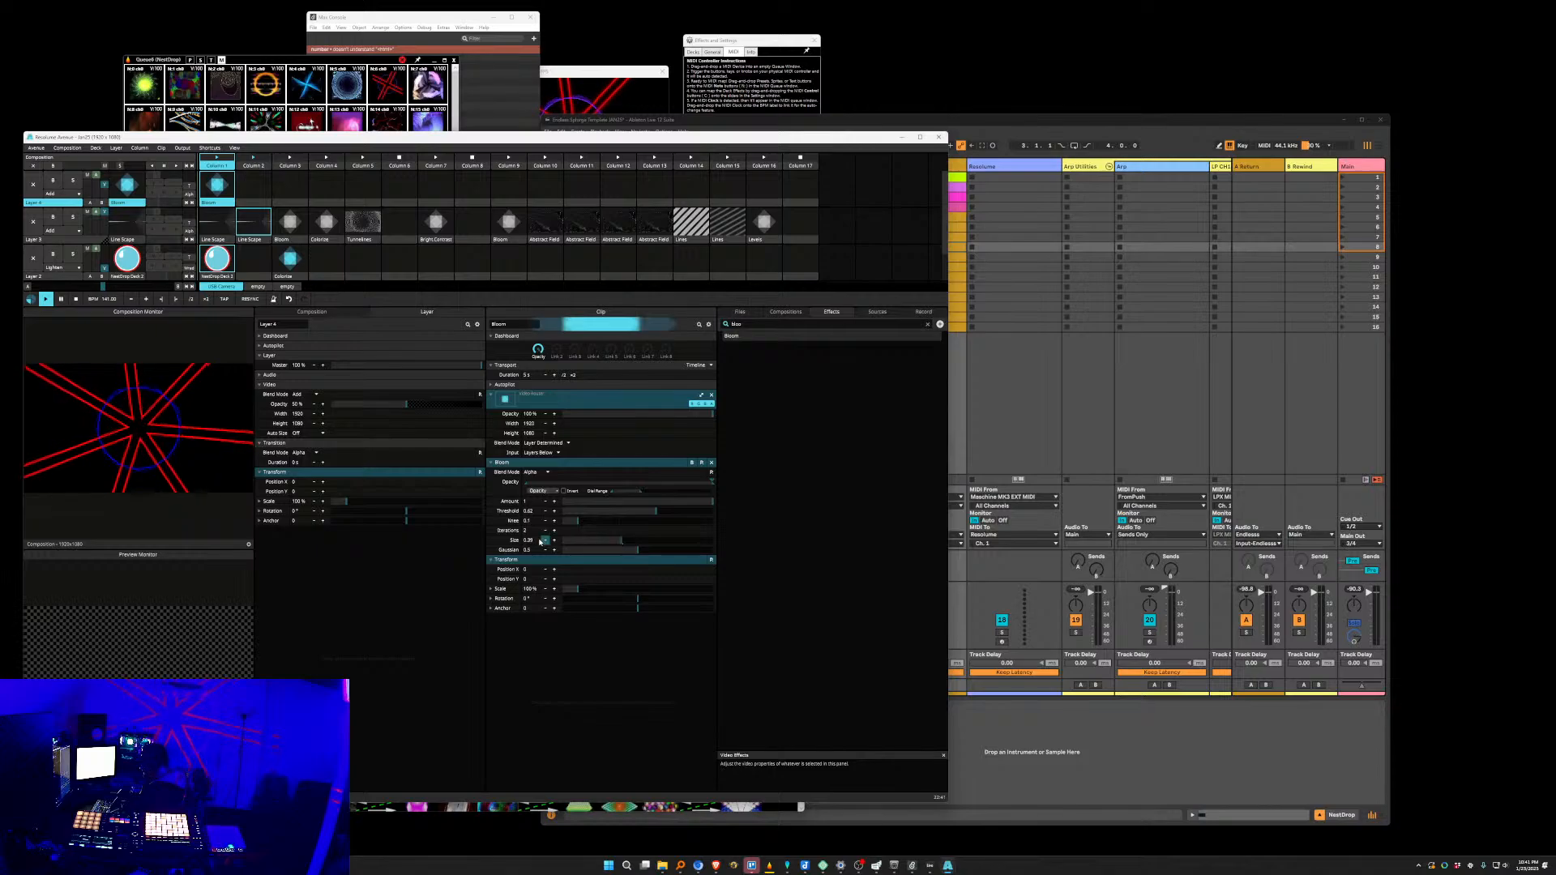
Link the Bloom effect's Size to the same dashboard knob as Opacity and limit its maximum value.
click(493, 540)
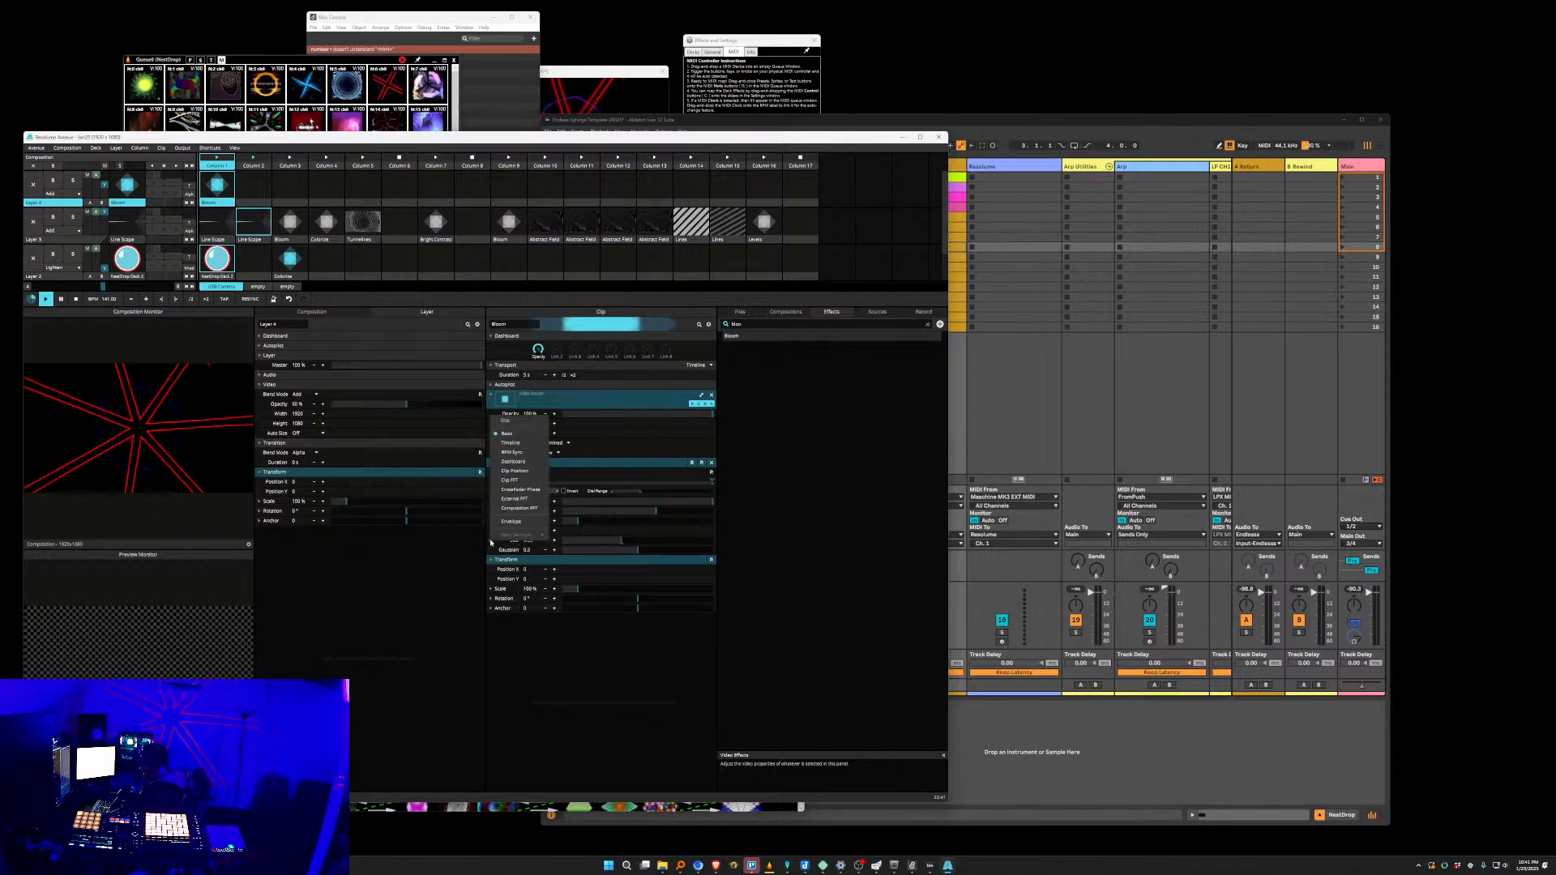
click(526, 461)
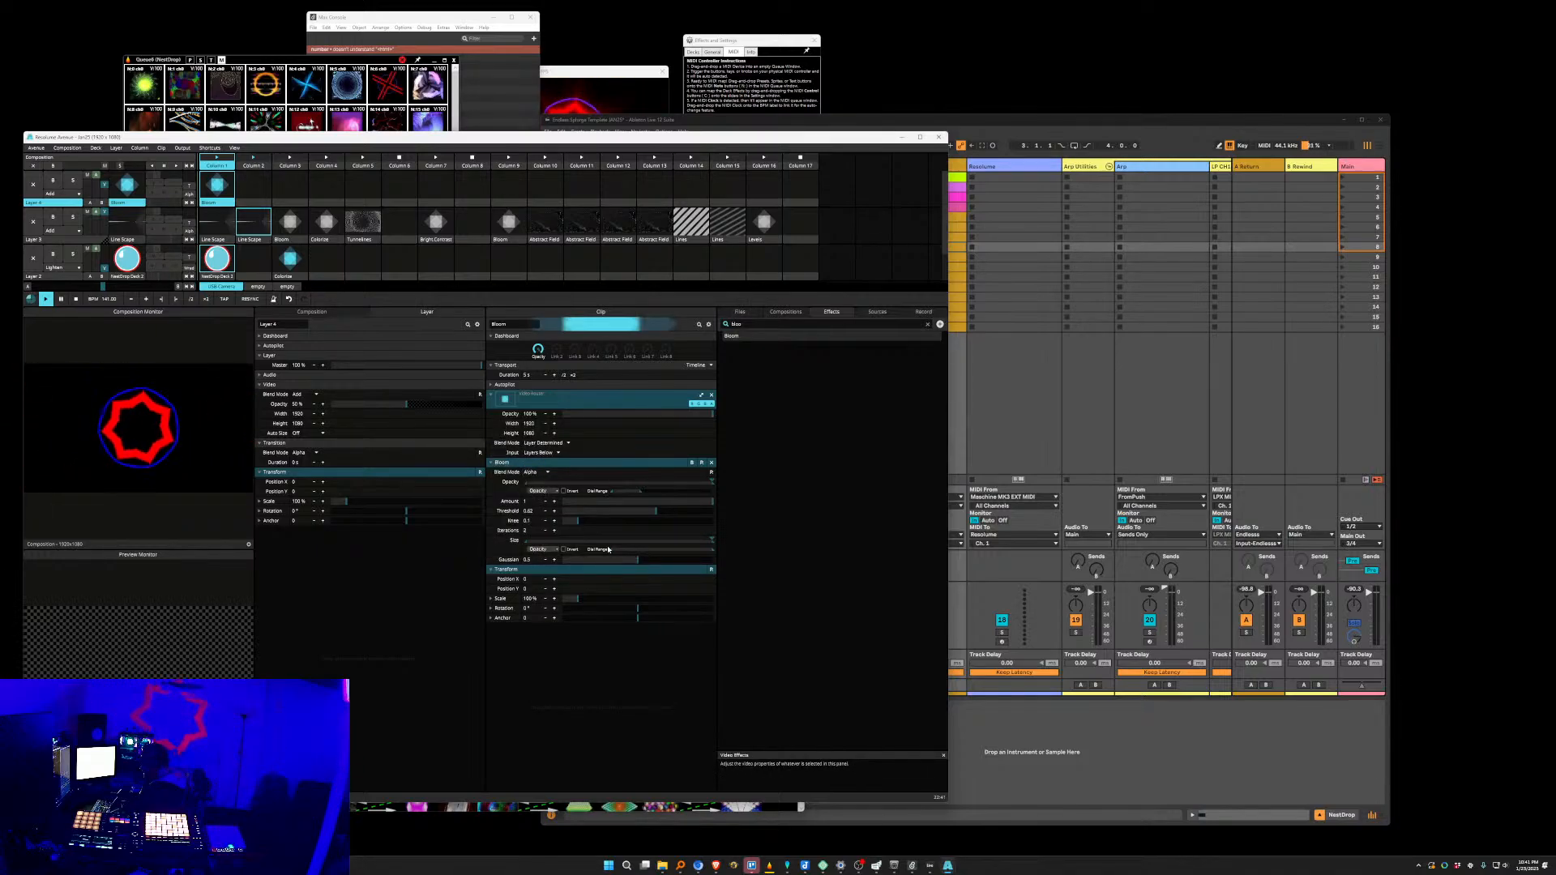
drag(712, 544, 617, 539)
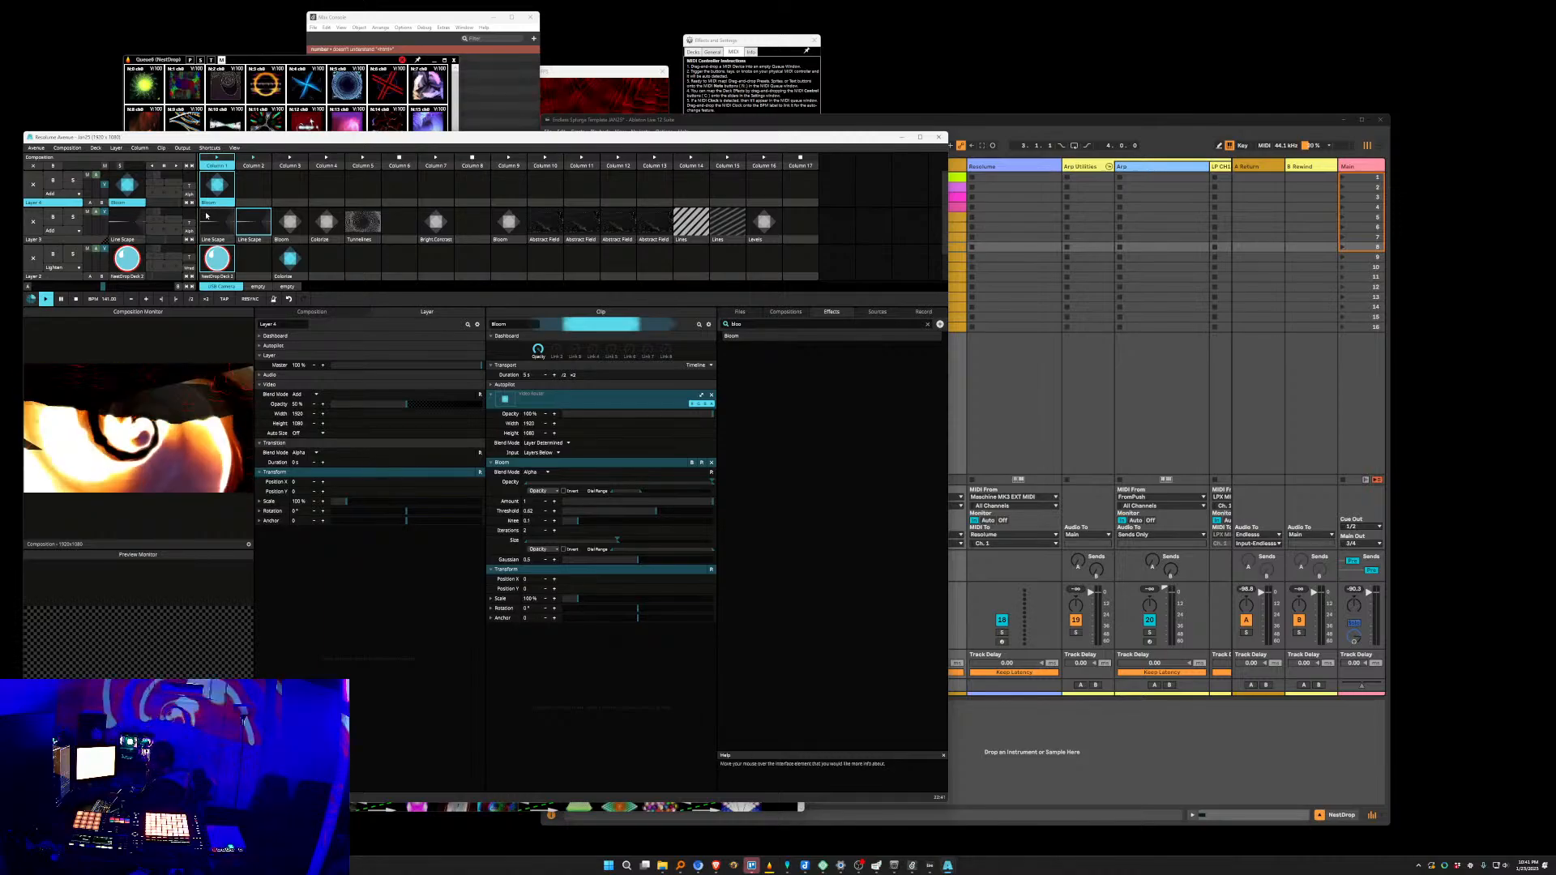
Switch back and forth between the Line Scope and Bloom clips in Column 1 to compare their dashboard-controlled parameters.
click(225, 221)
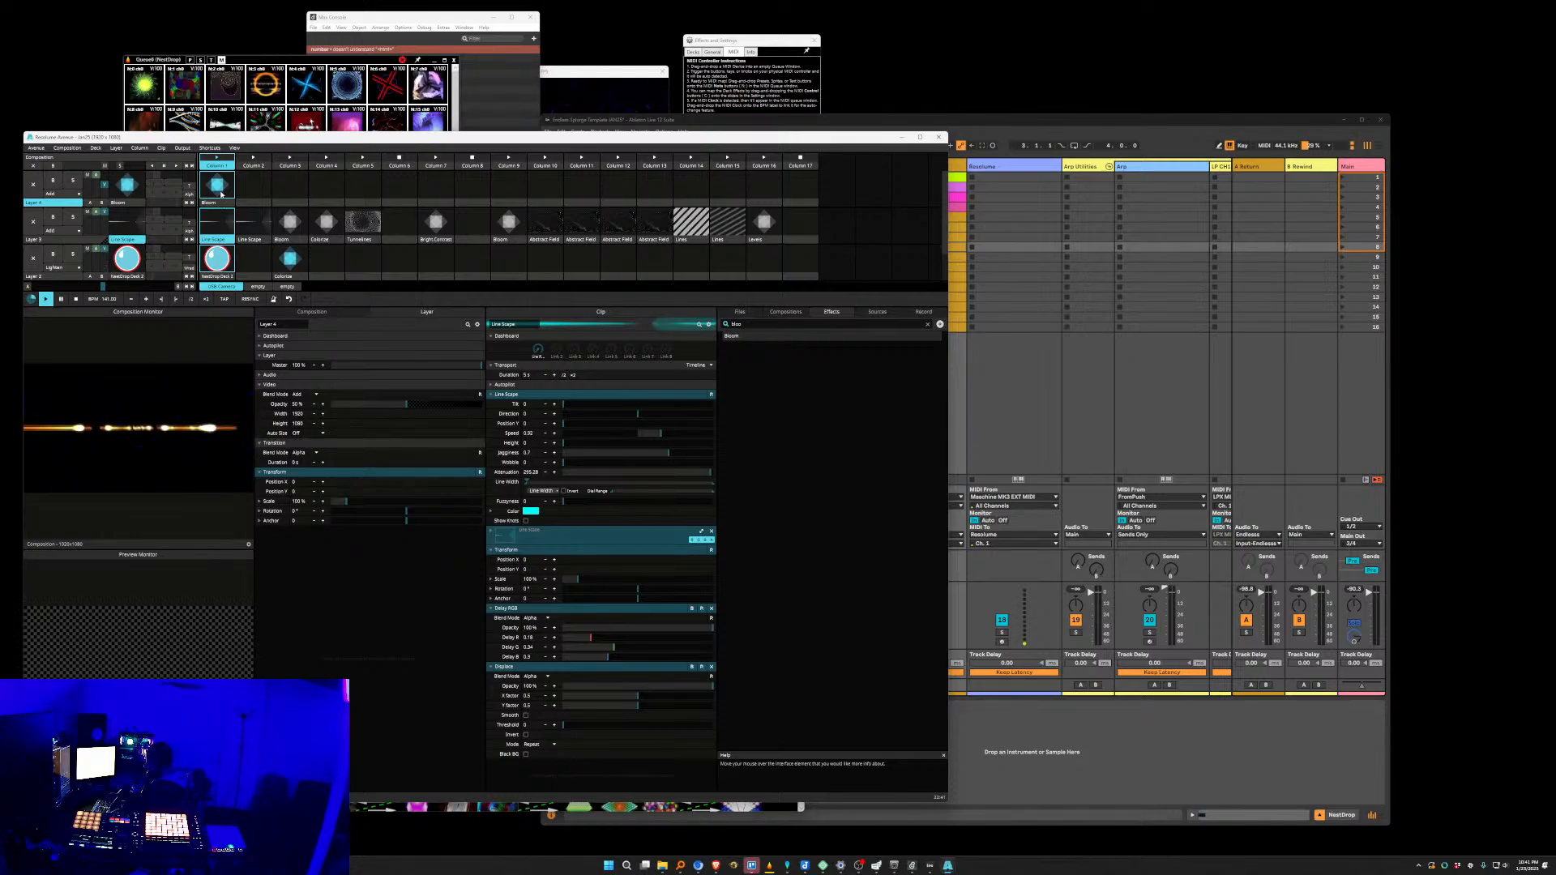
click(221, 195)
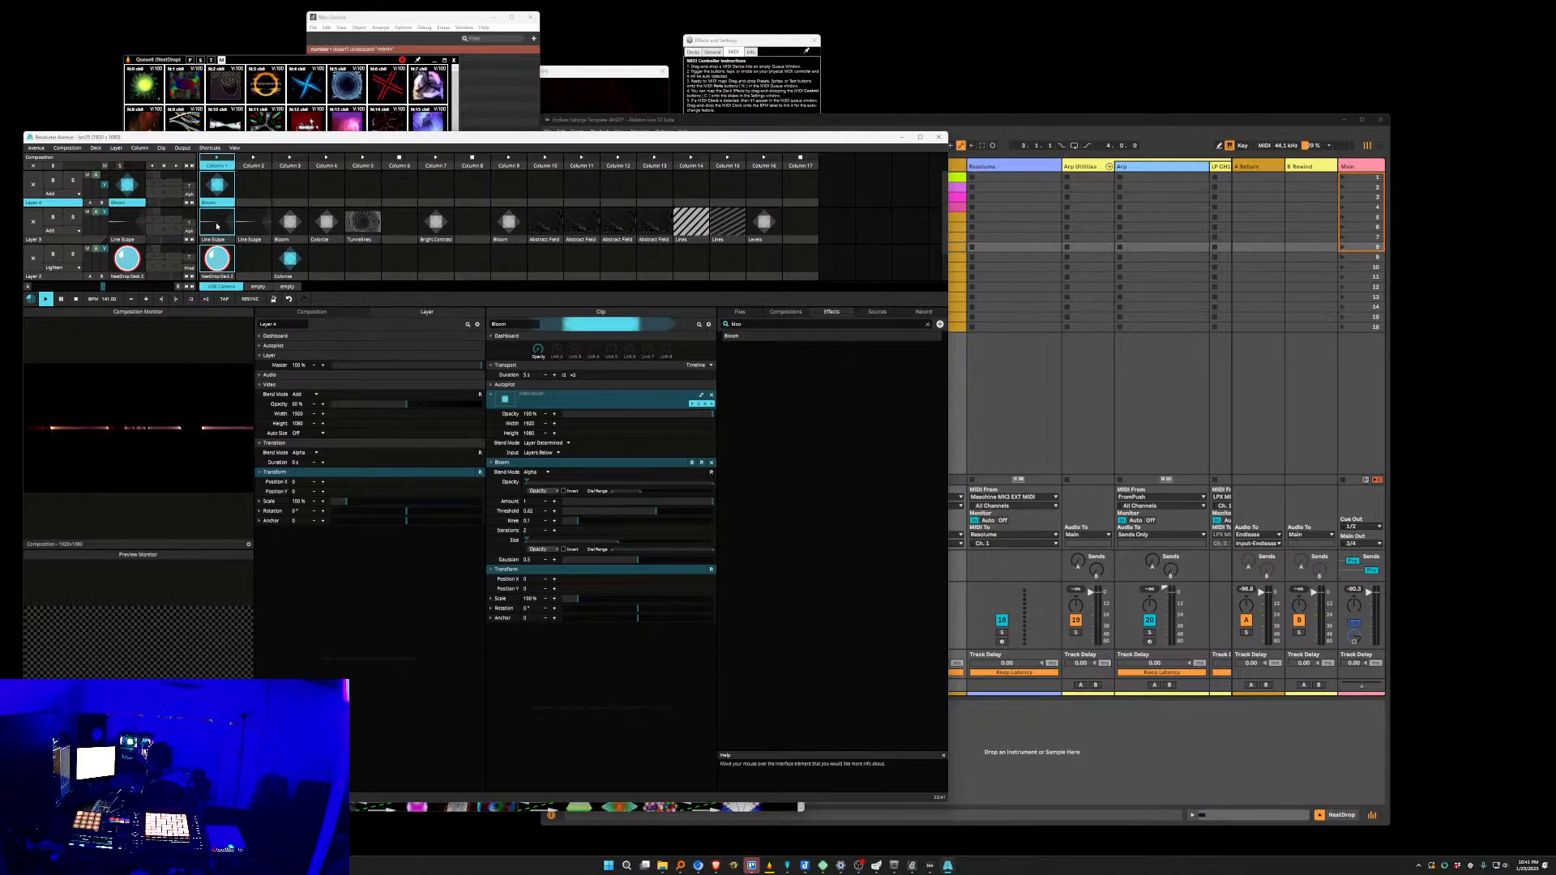
click(217, 227)
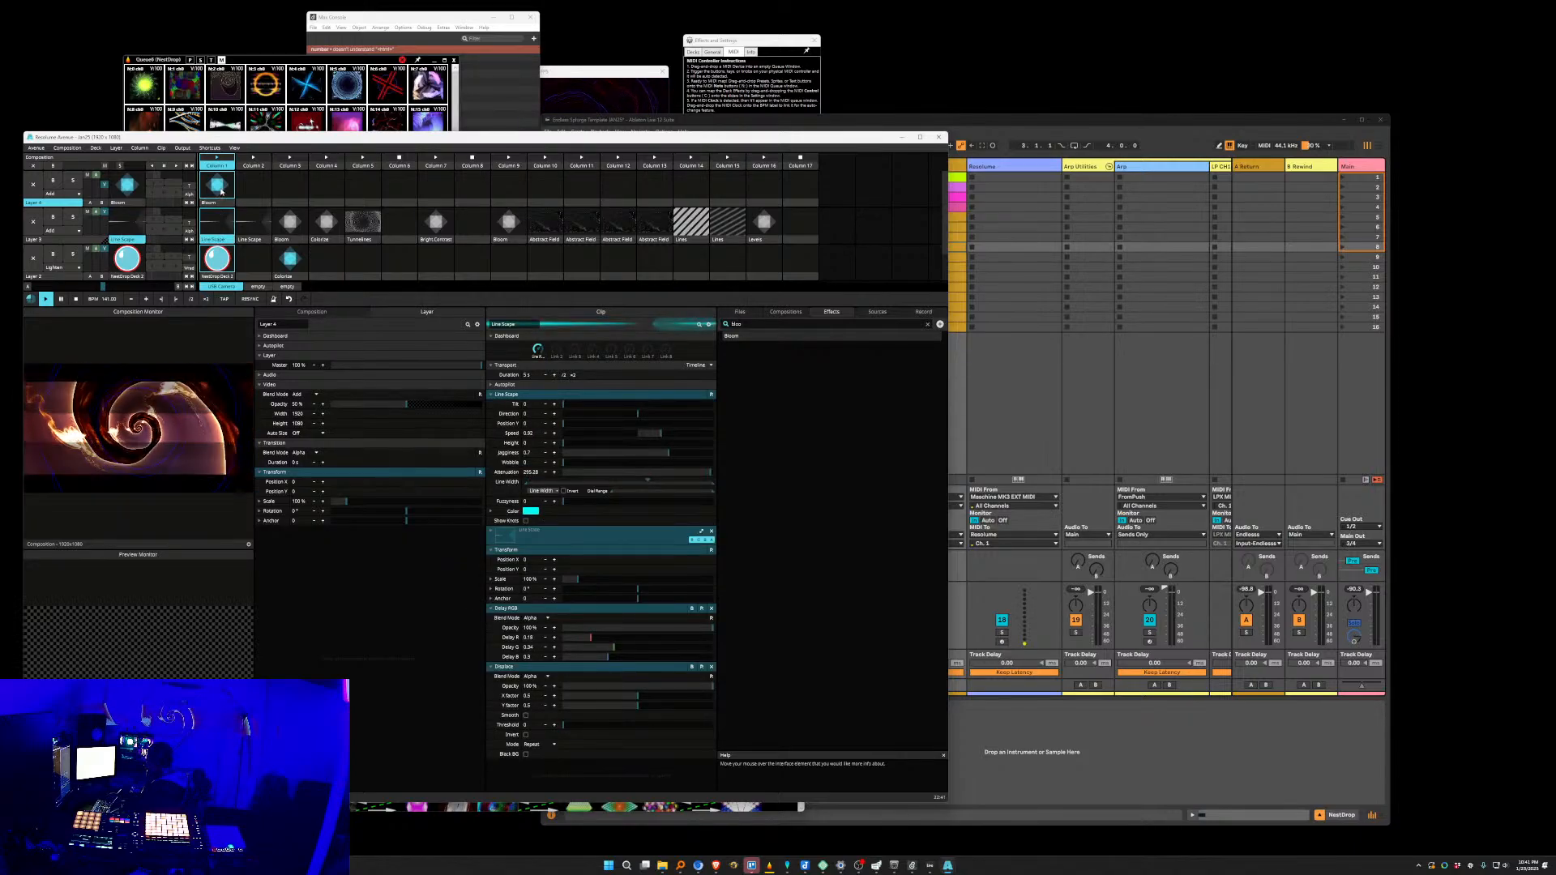
click(221, 192)
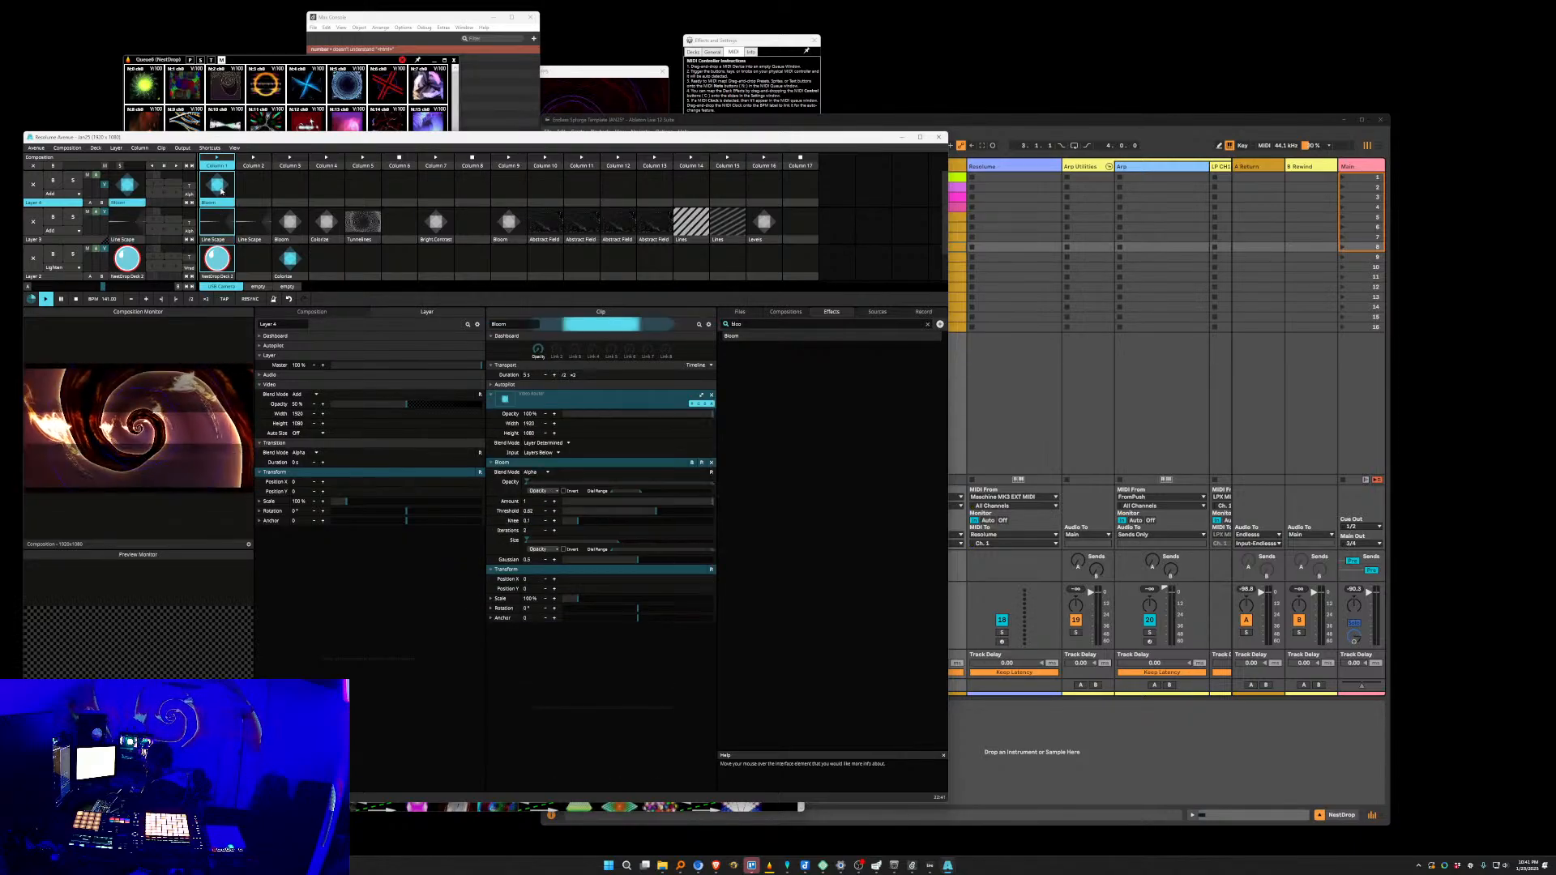
click(223, 231)
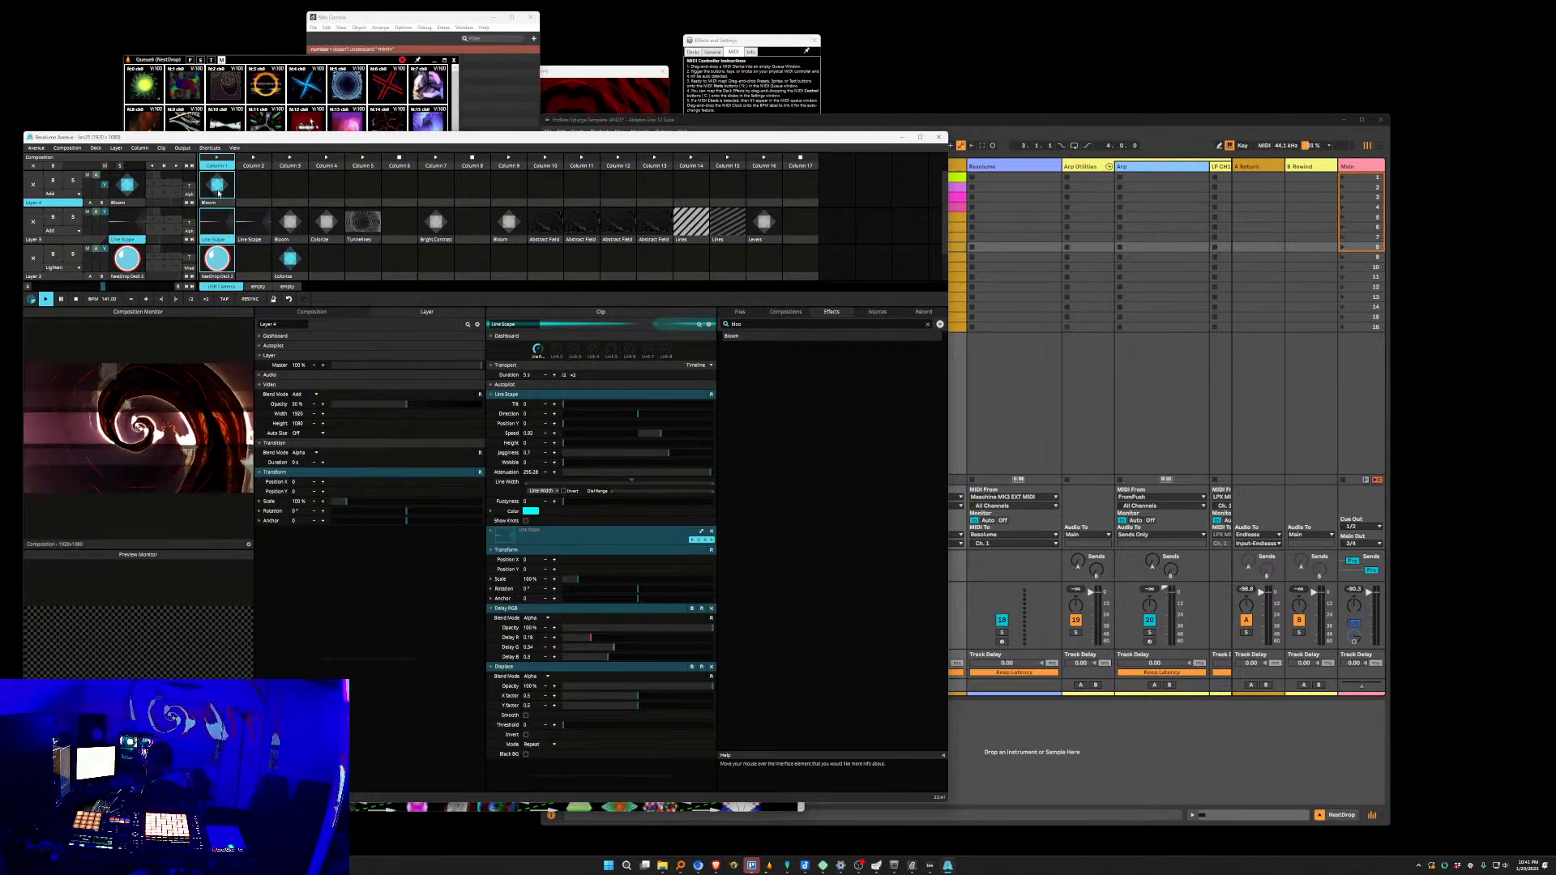
click(218, 193)
click(220, 233)
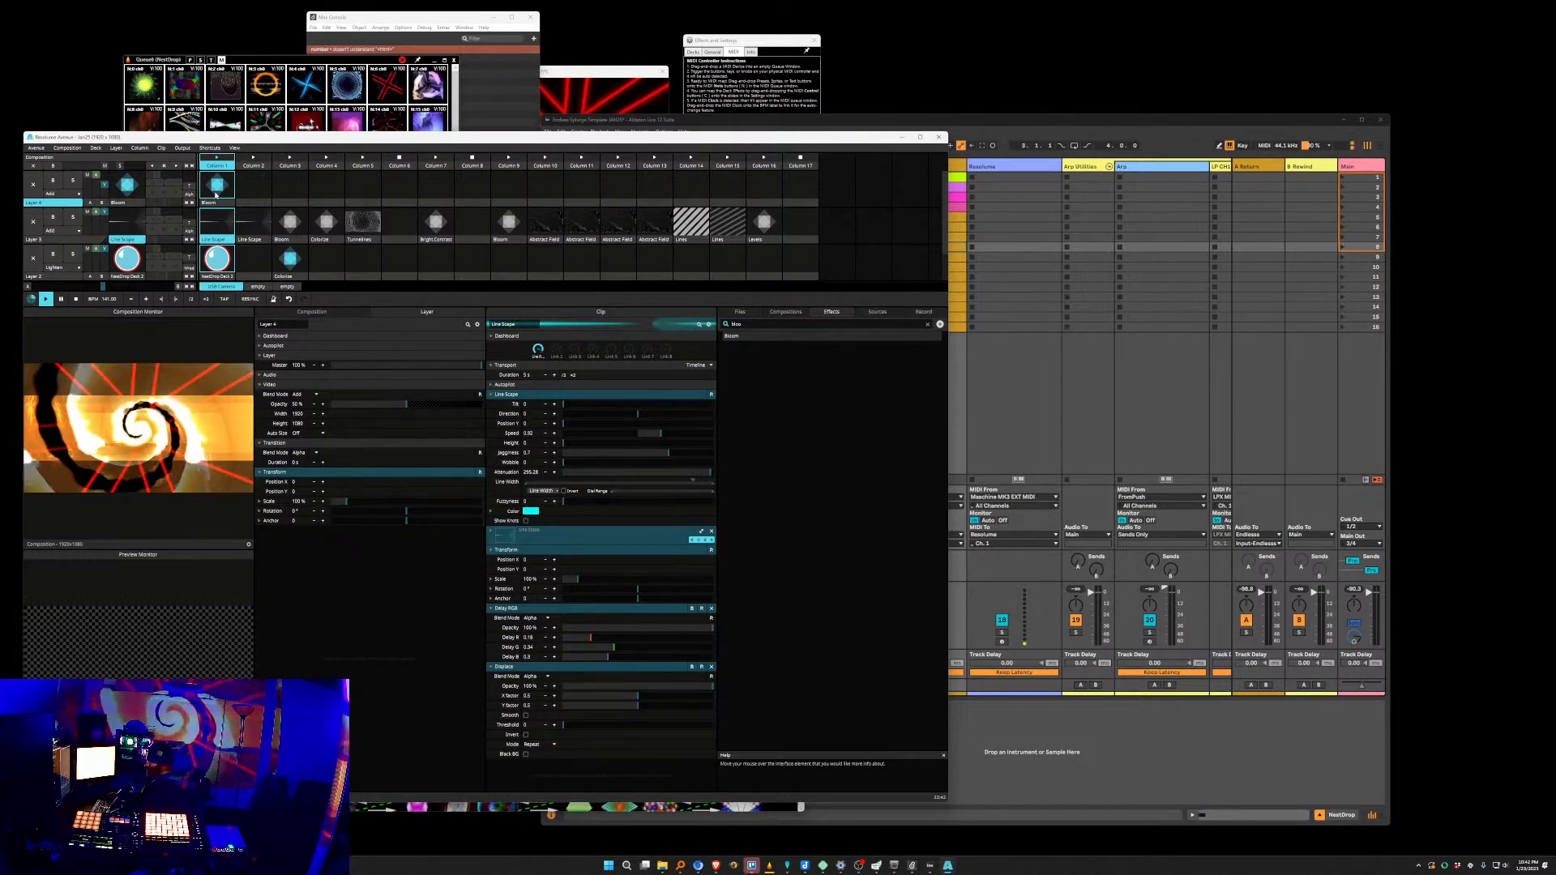
Review the Bloom clip's options and compare its effect parameters with those of the Line Scope clip on Layer 3.
click(217, 195)
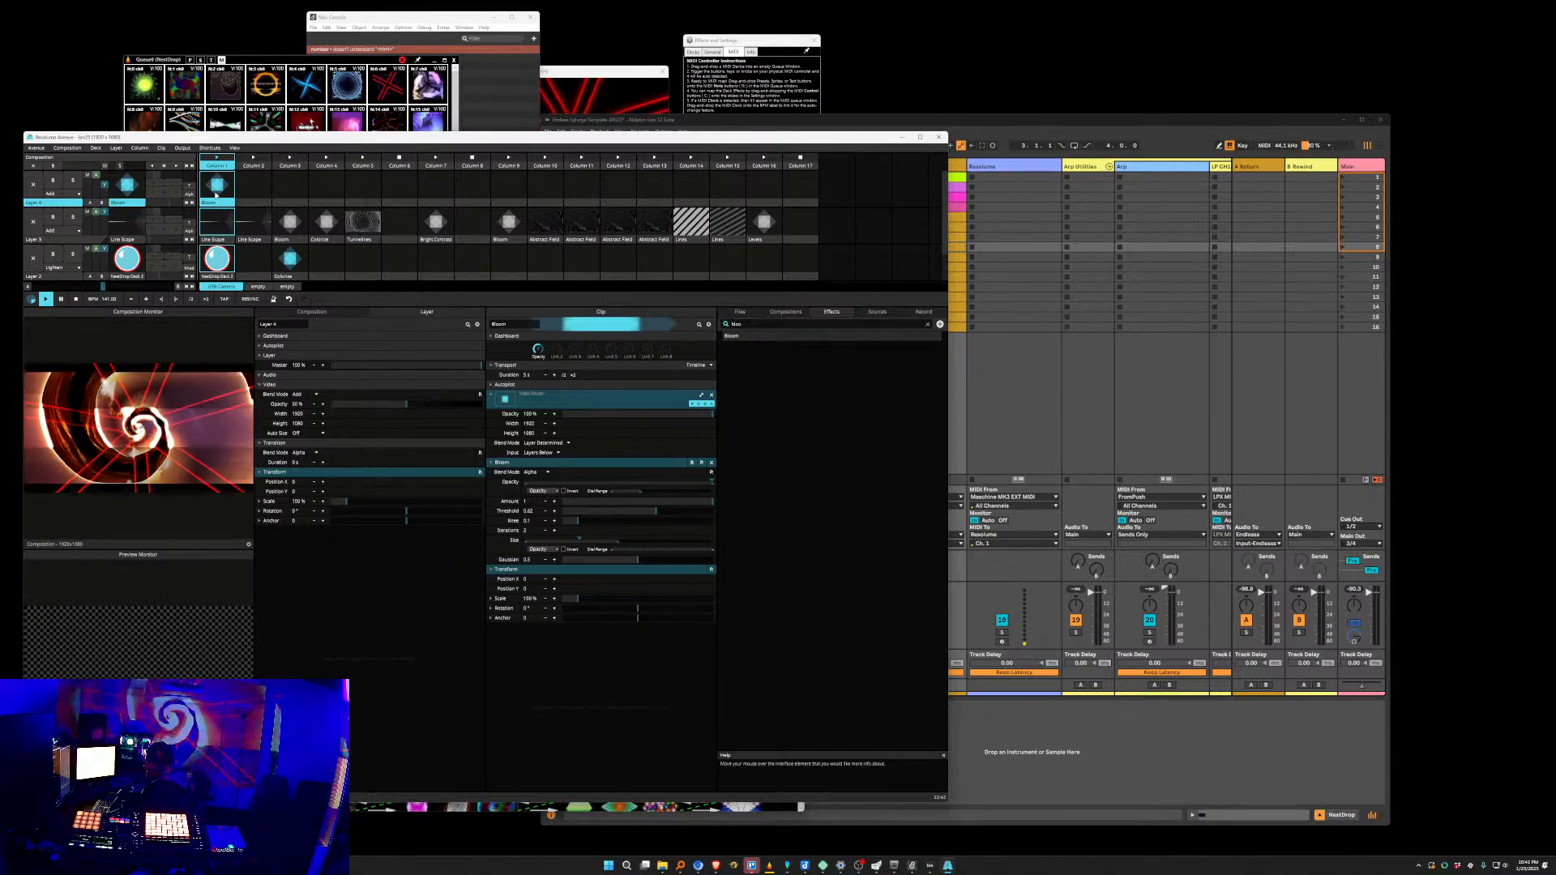
click(710, 327)
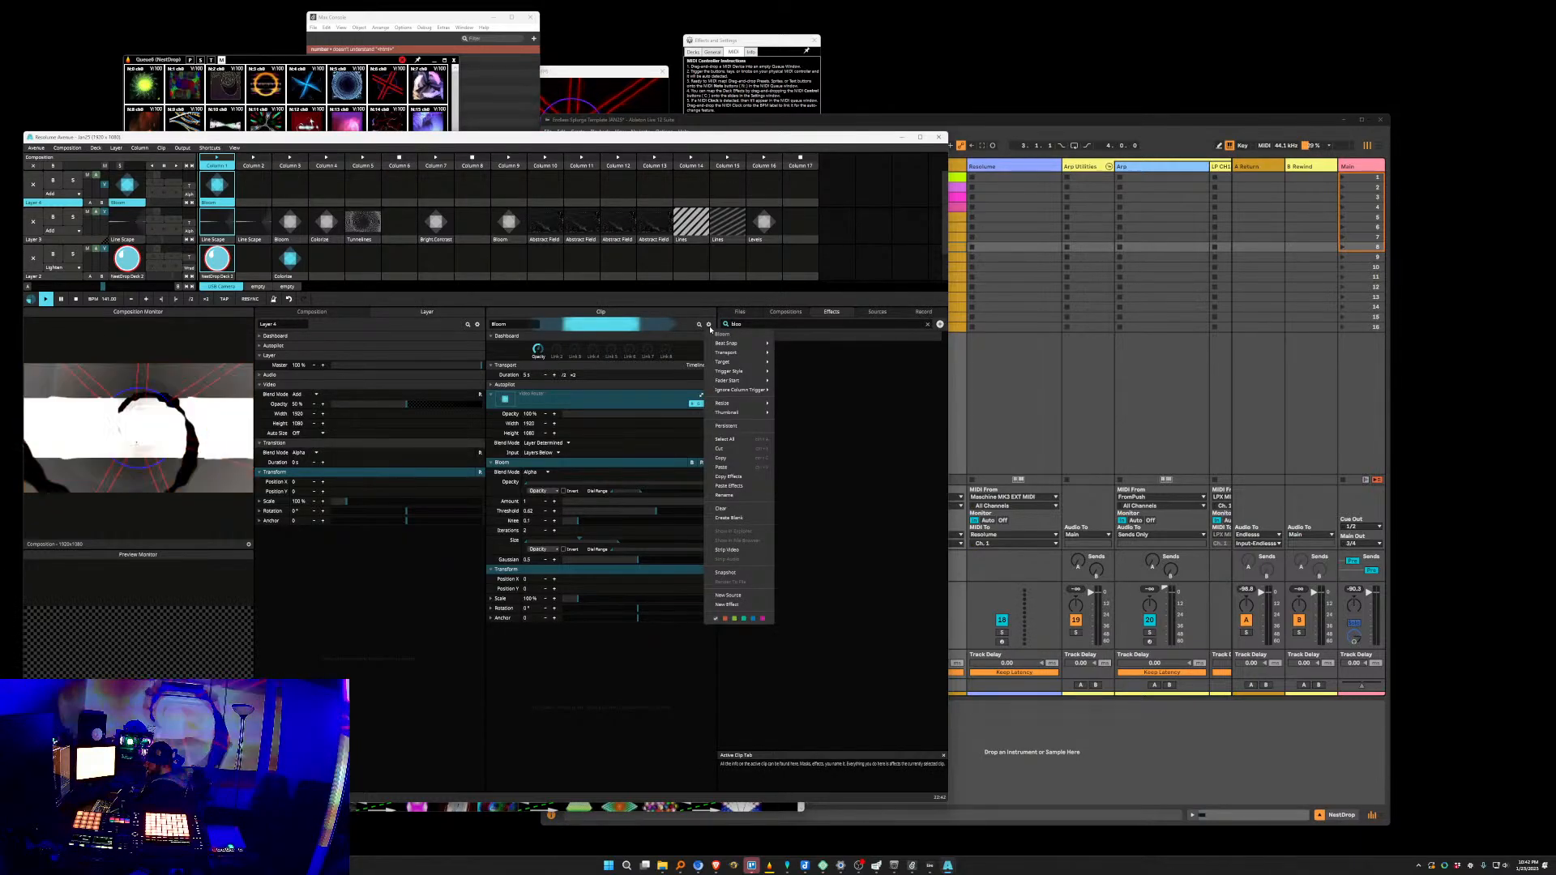
click(841, 367)
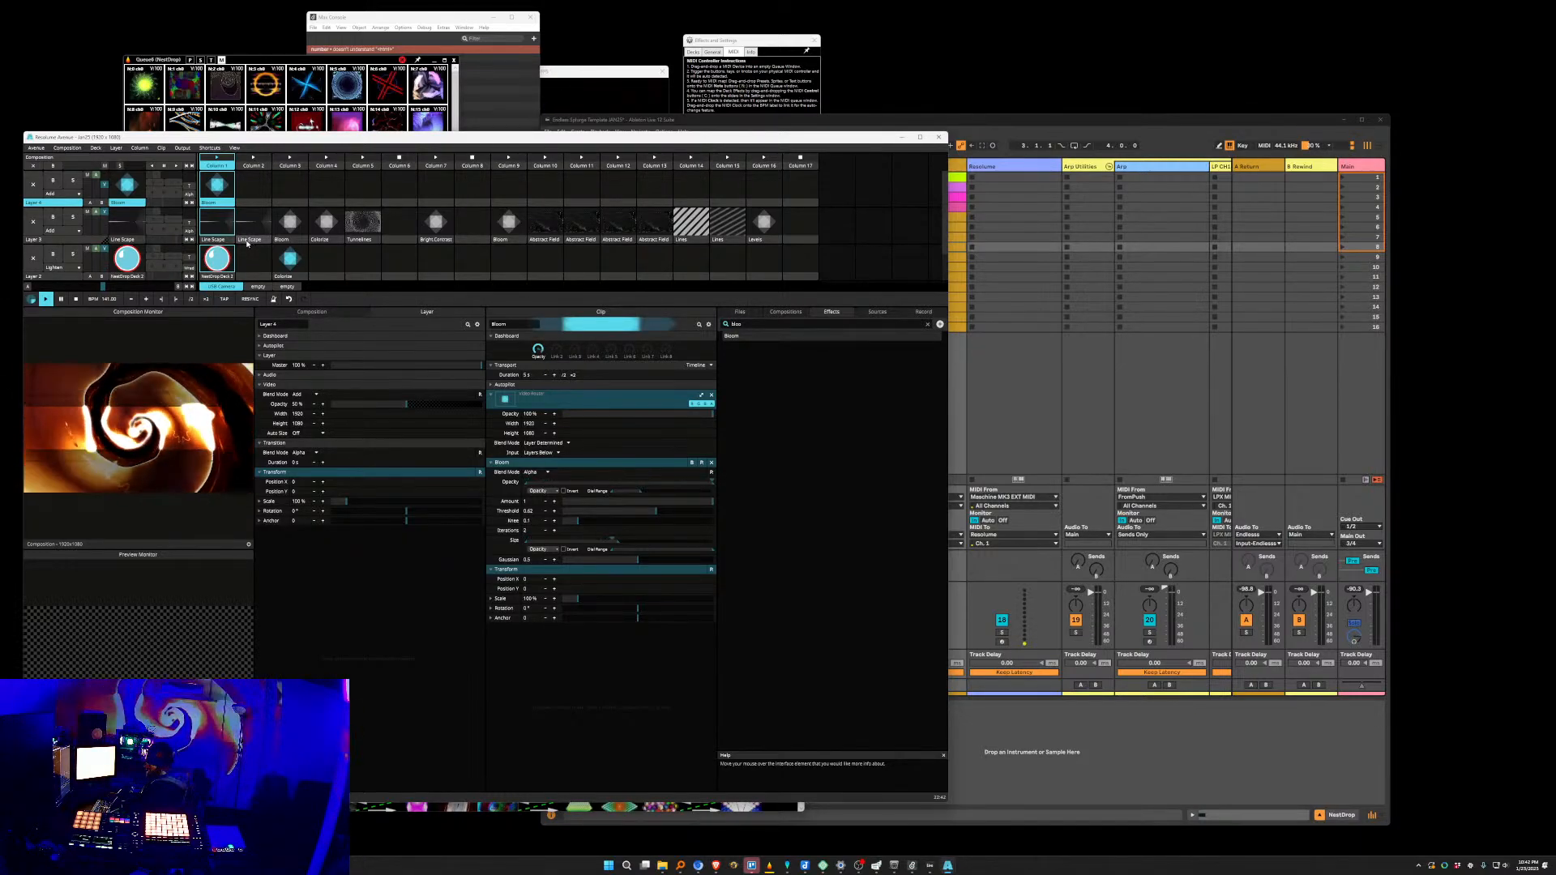
click(88, 240)
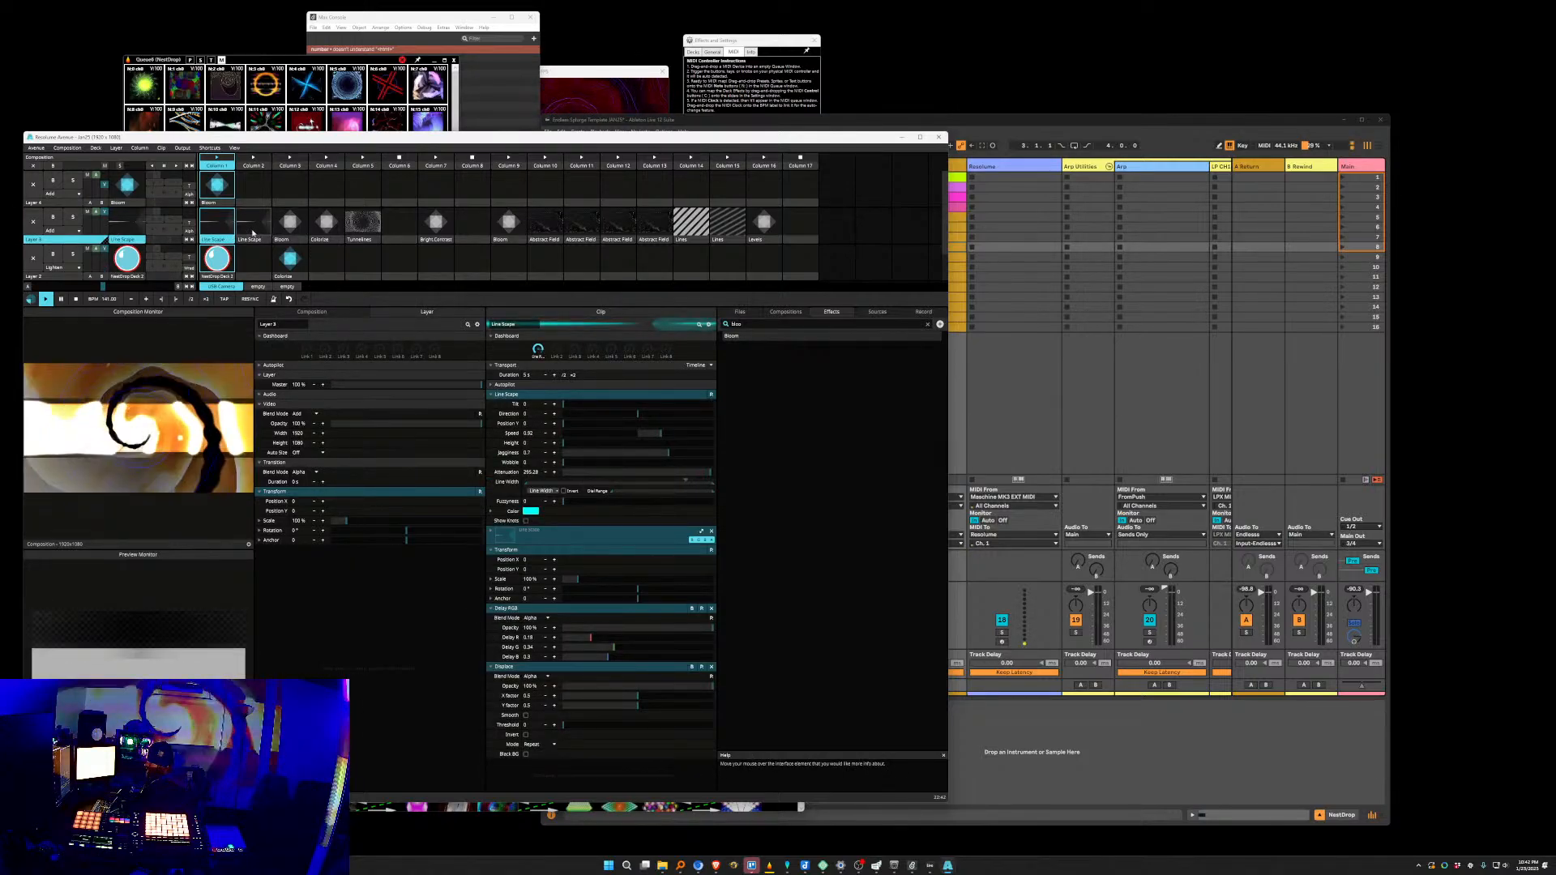
click(220, 202)
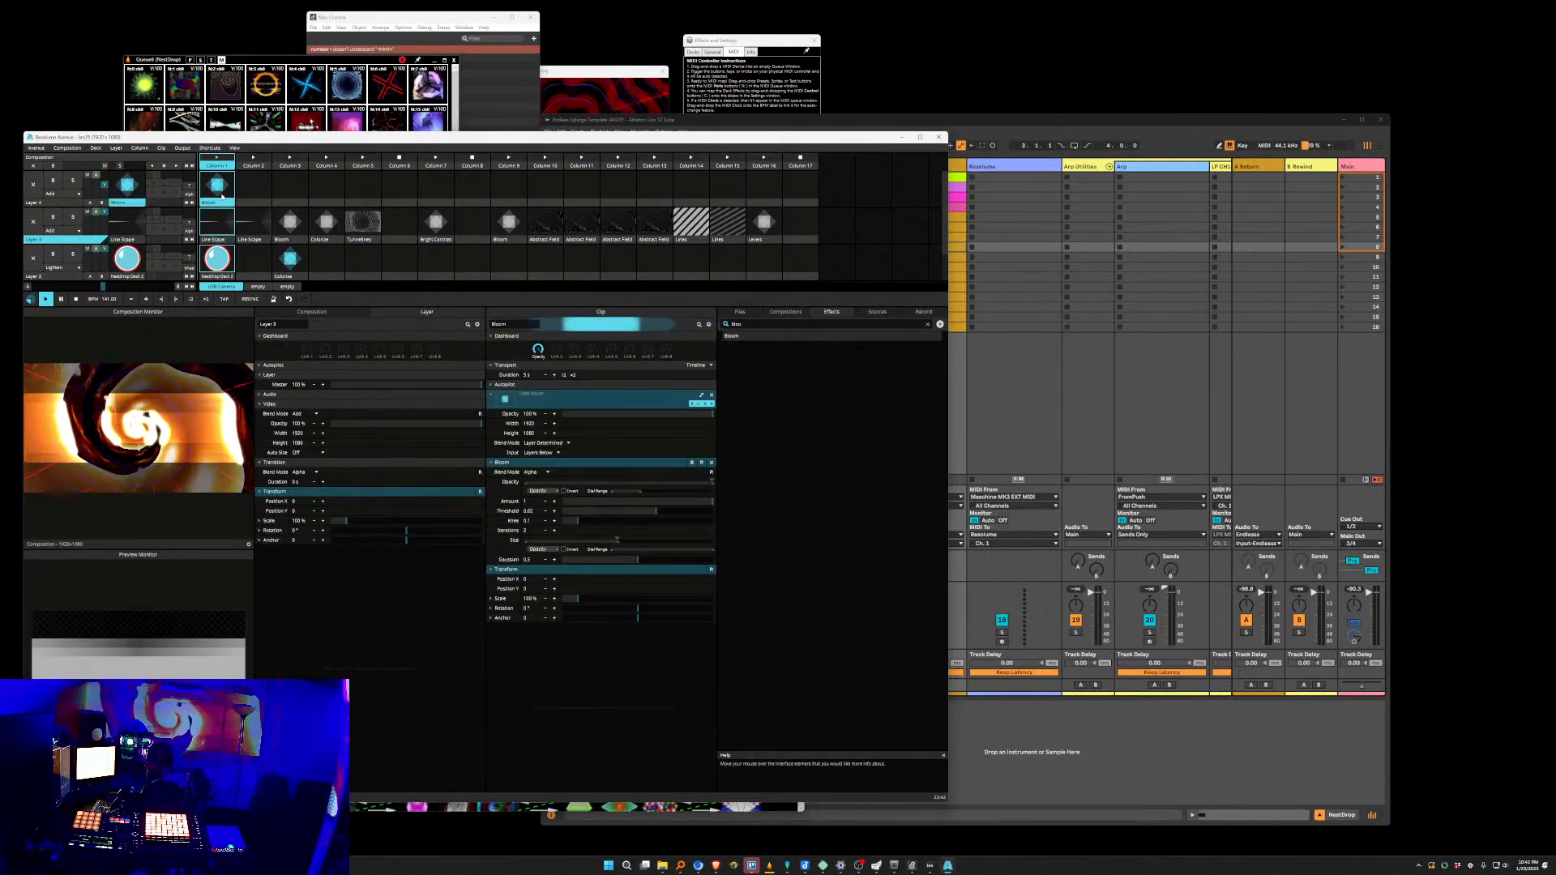
click(219, 238)
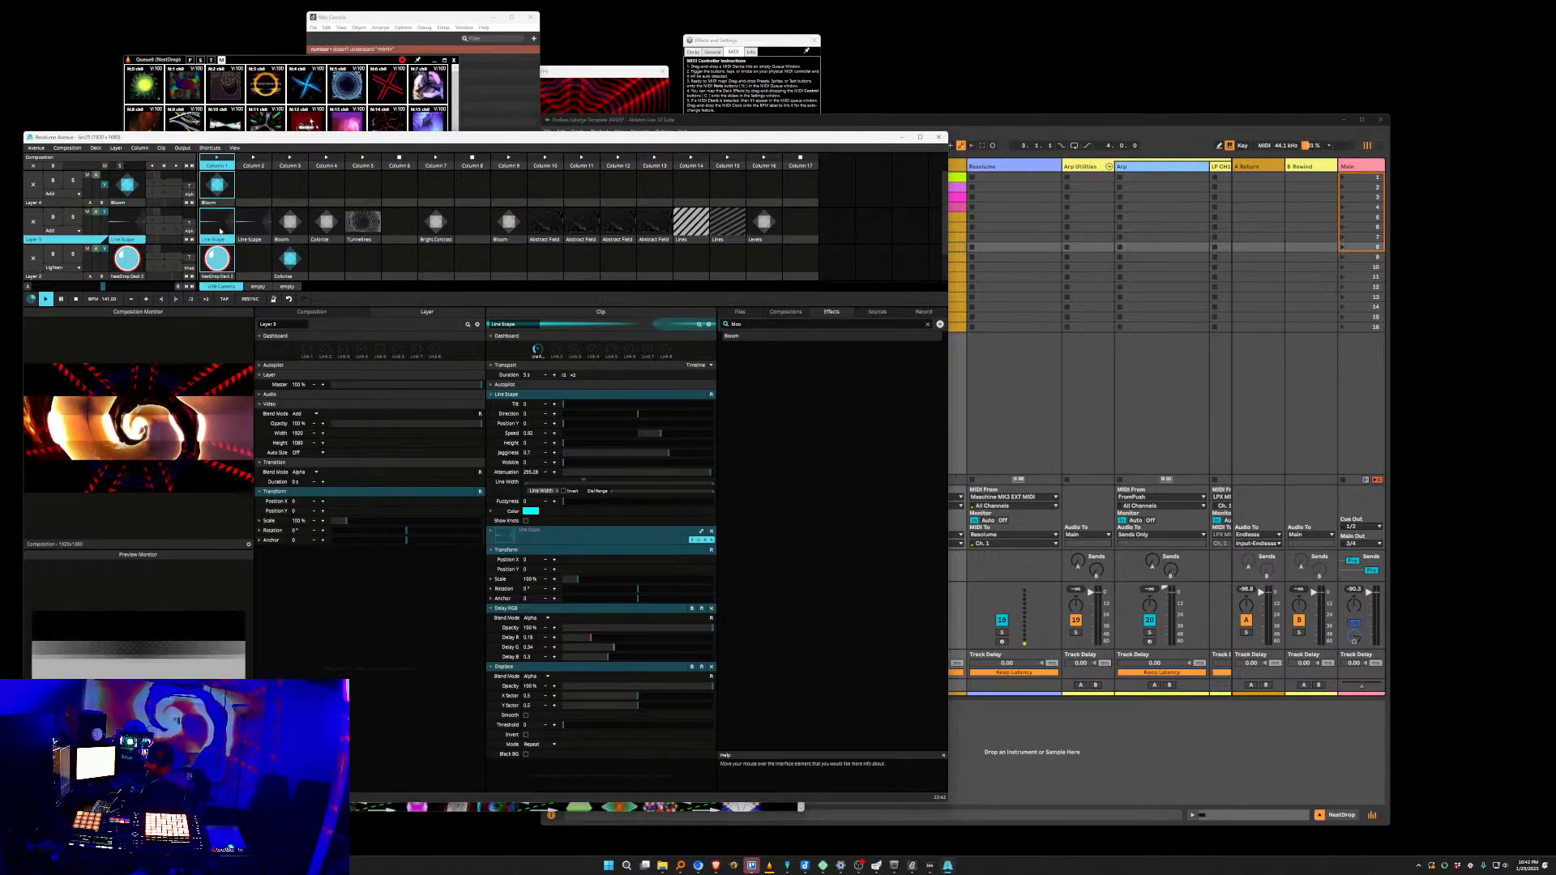
click(224, 201)
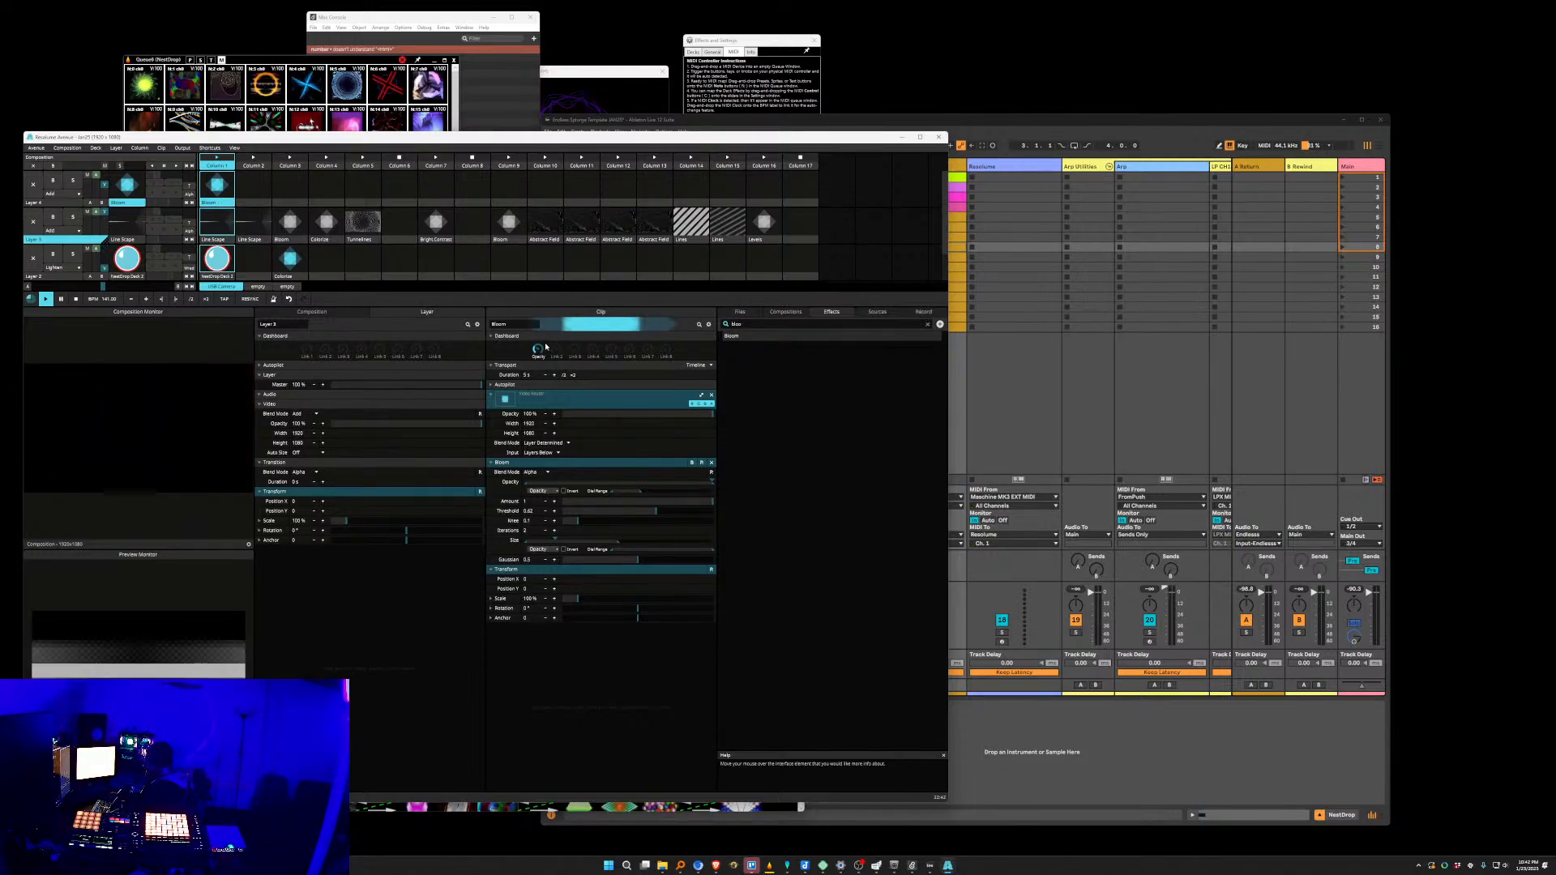
Move the Bloom effect from its clip onto Layer 3 and try that layer's opacity at 50% before restoring it to 100%.
drag(514, 467, 46, 221)
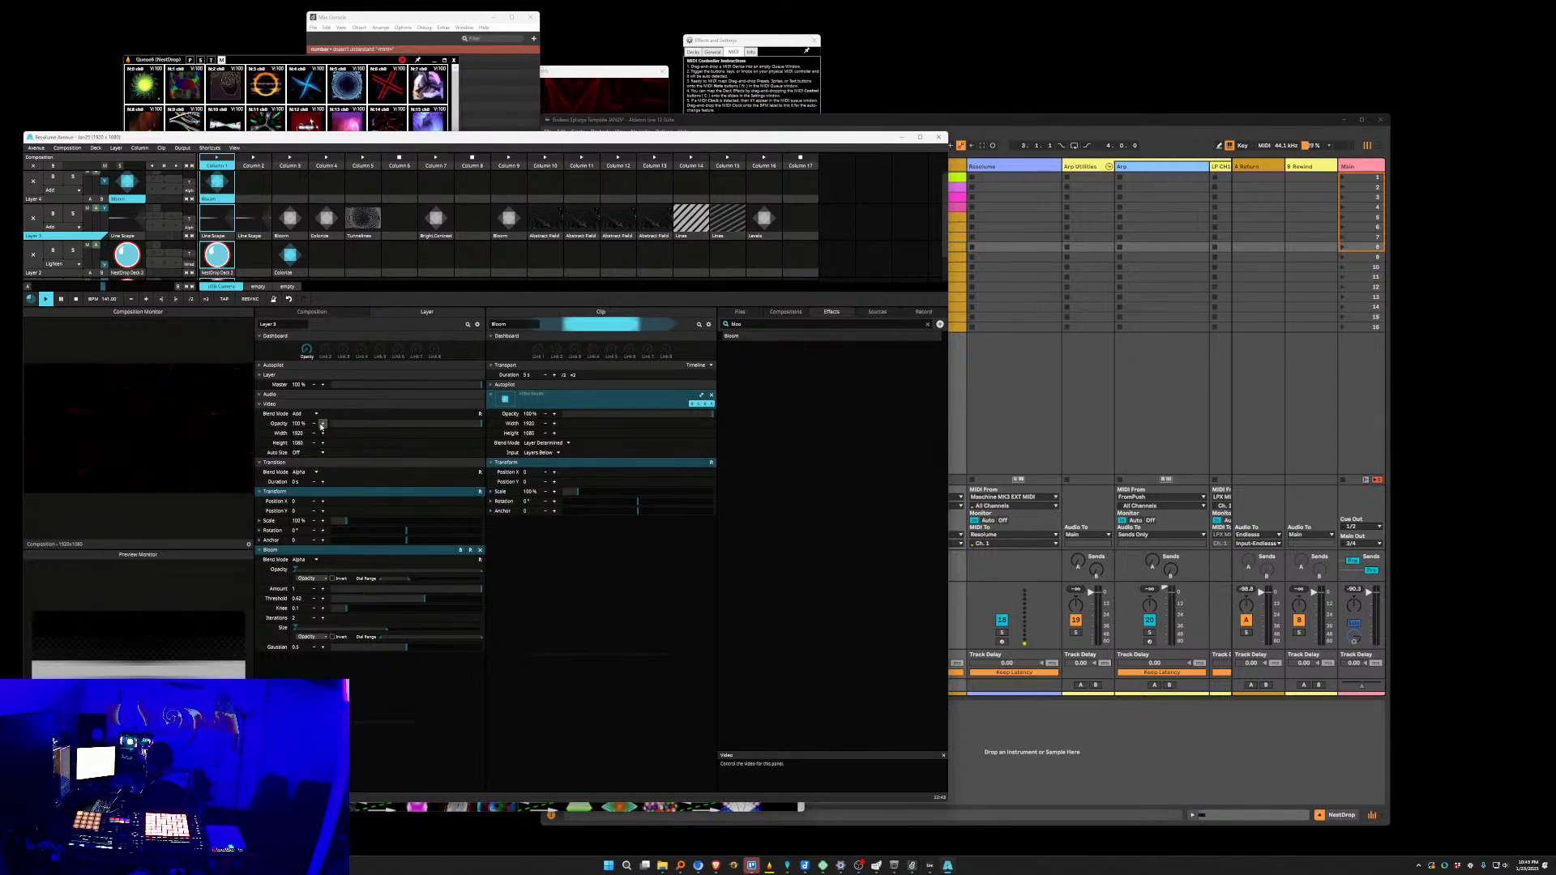
click(406, 424)
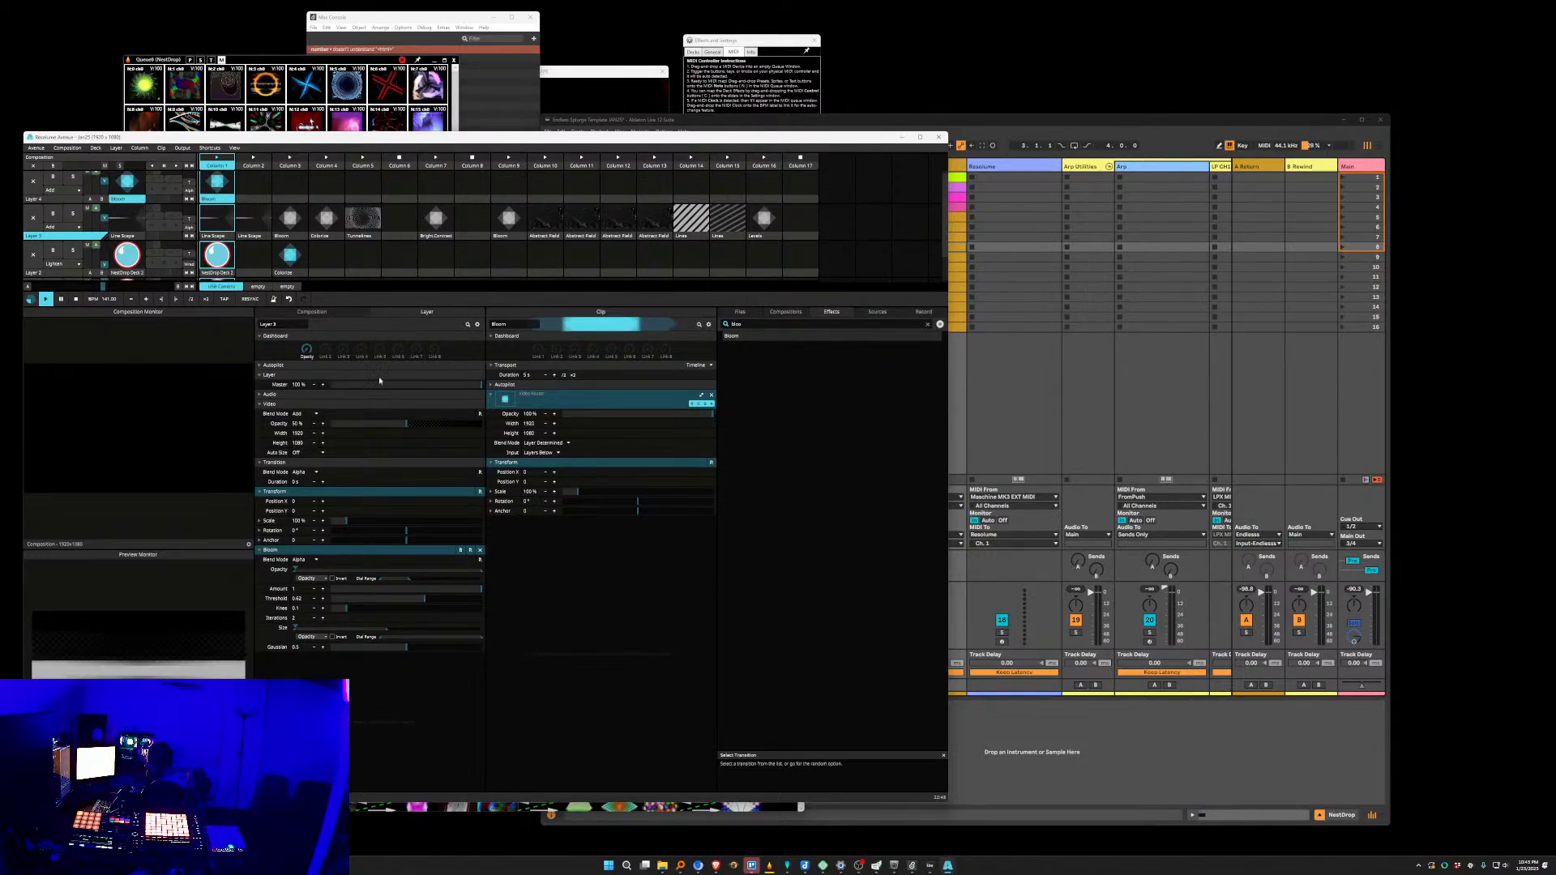
drag(408, 427, 484, 423)
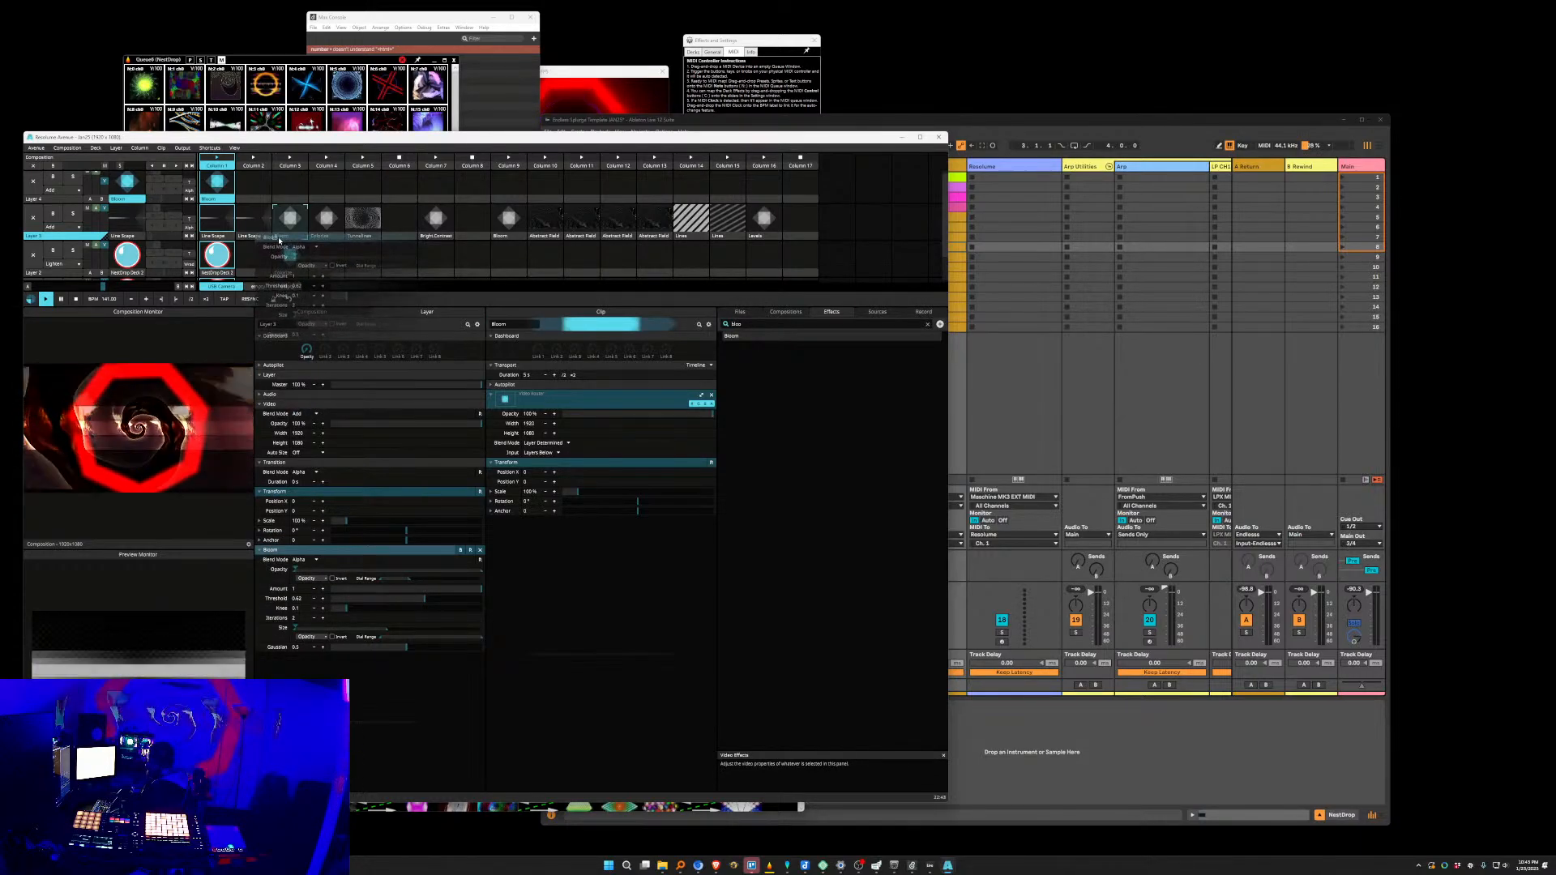
Bypass Layer 3's Bloom effect and move it back onto the Bloom clip in Column 1.
click(279, 551)
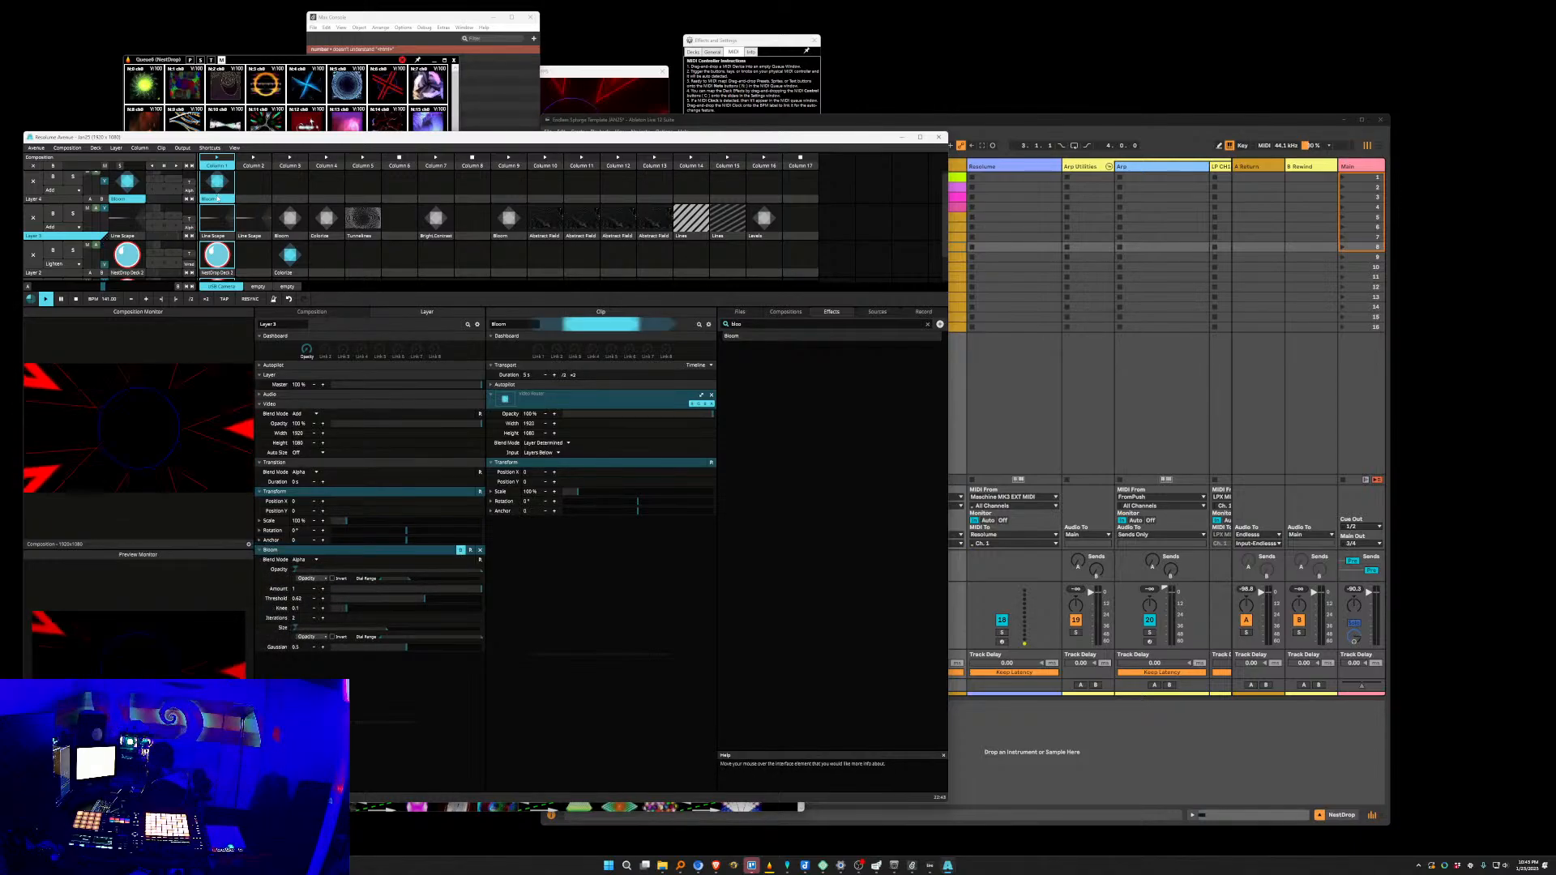
click(68, 197)
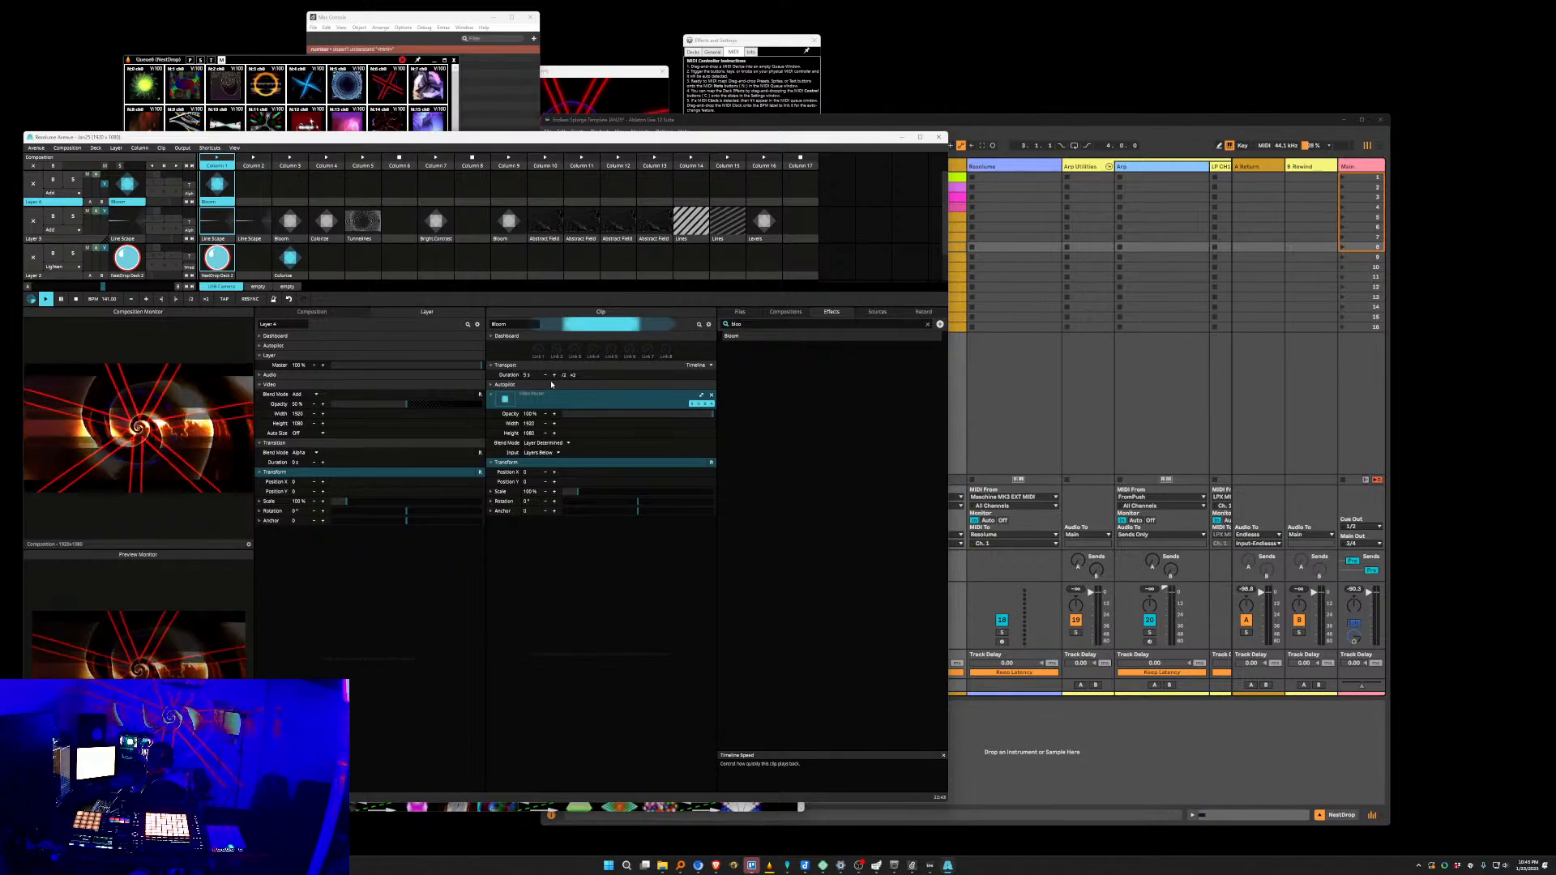
click(225, 240)
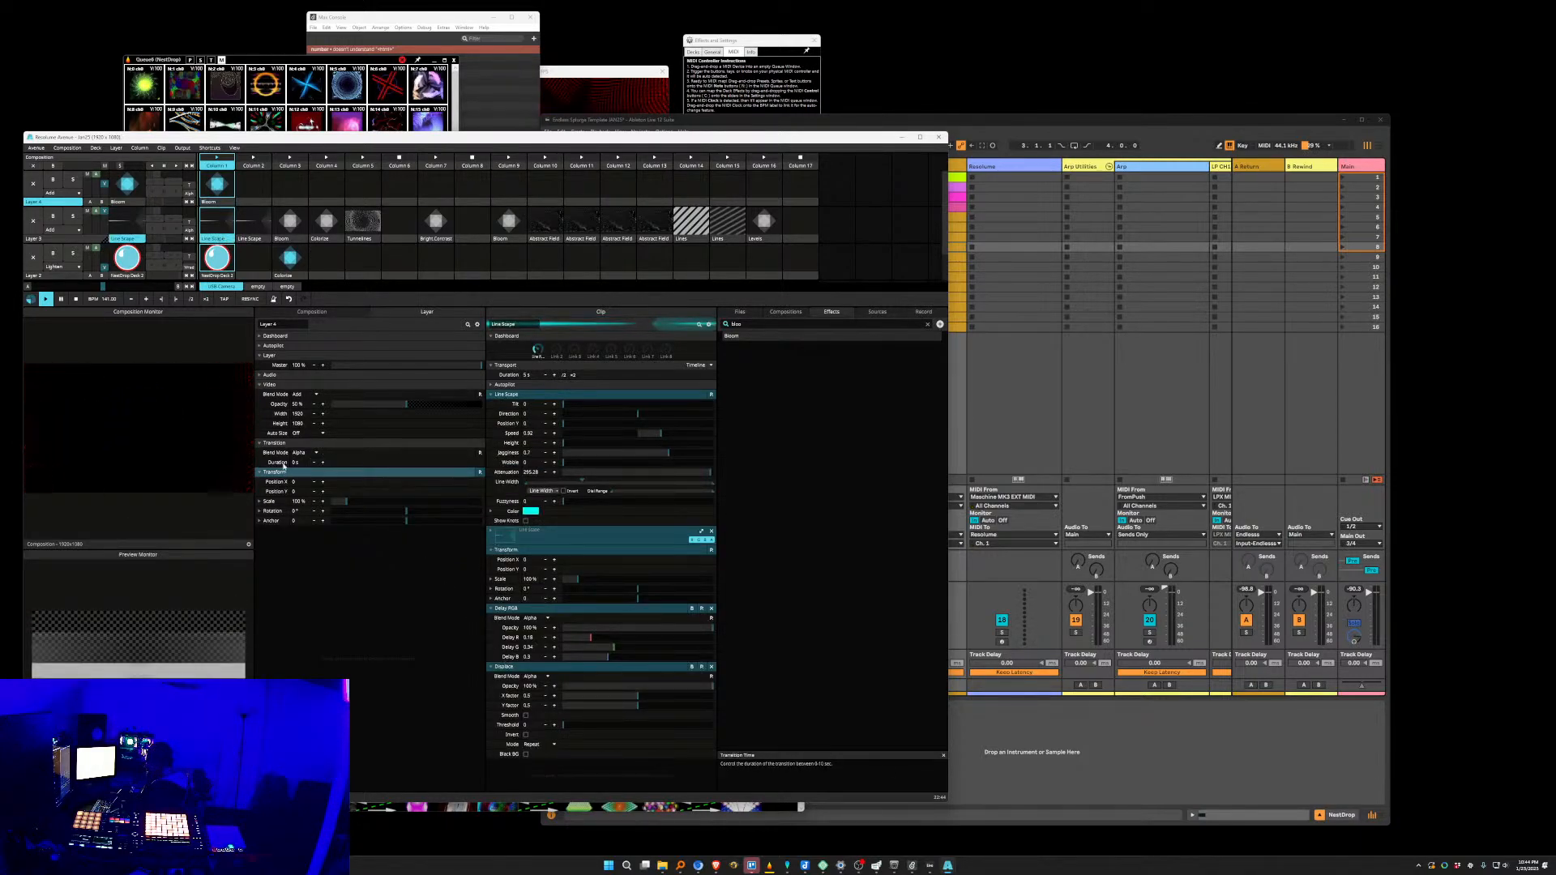
click(69, 239)
drag(300, 551, 218, 186)
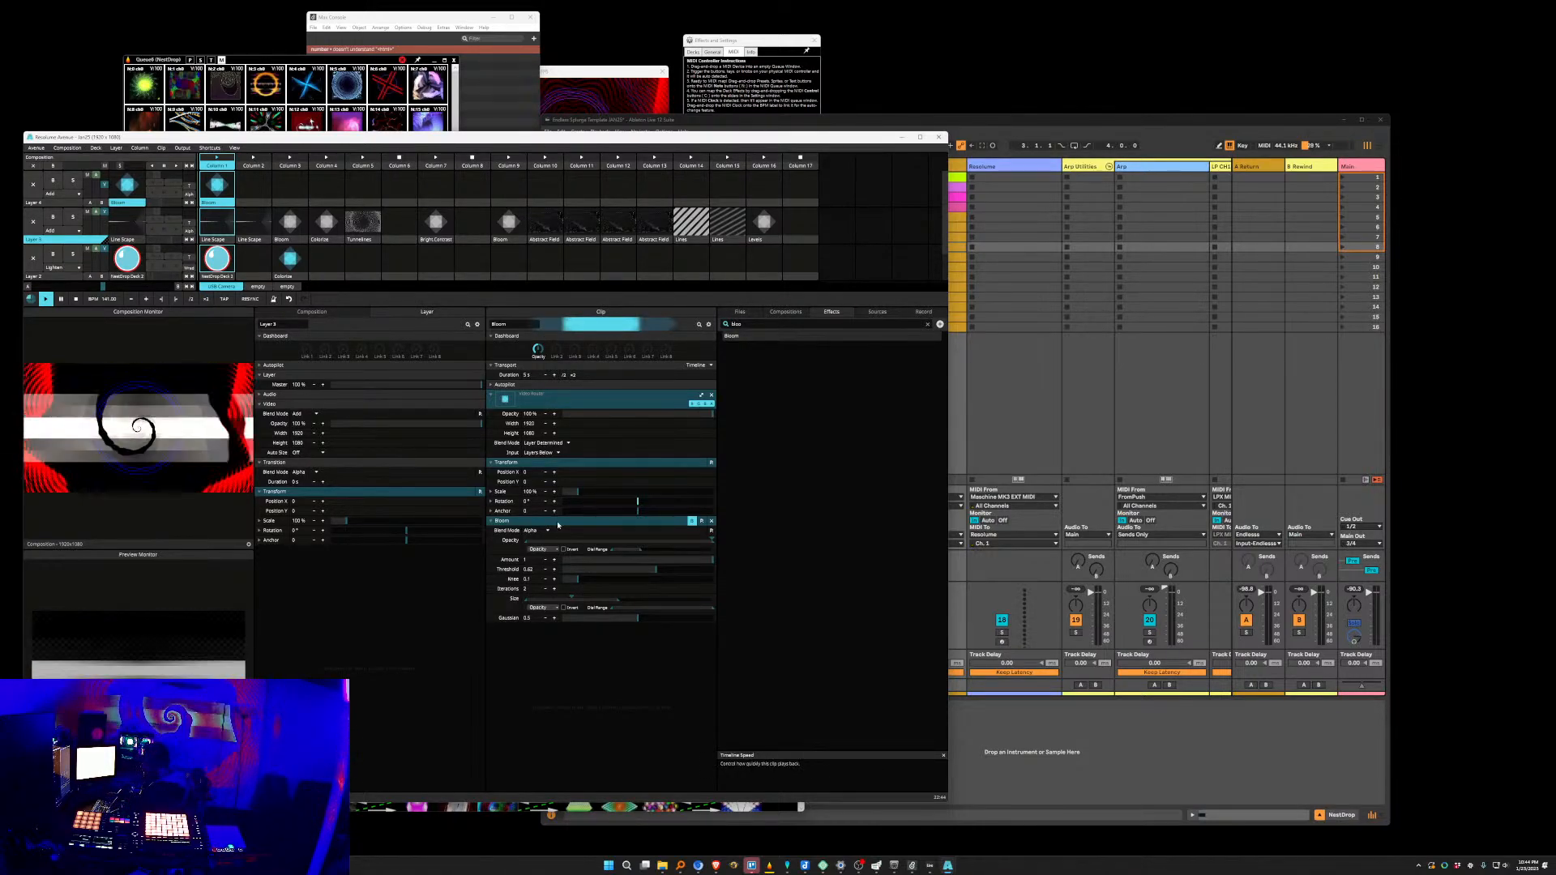
Move the Bloom effect off the clip to Layer 3 and on to Layer 4, and turn off its bypass.
drag(519, 520, 309, 535)
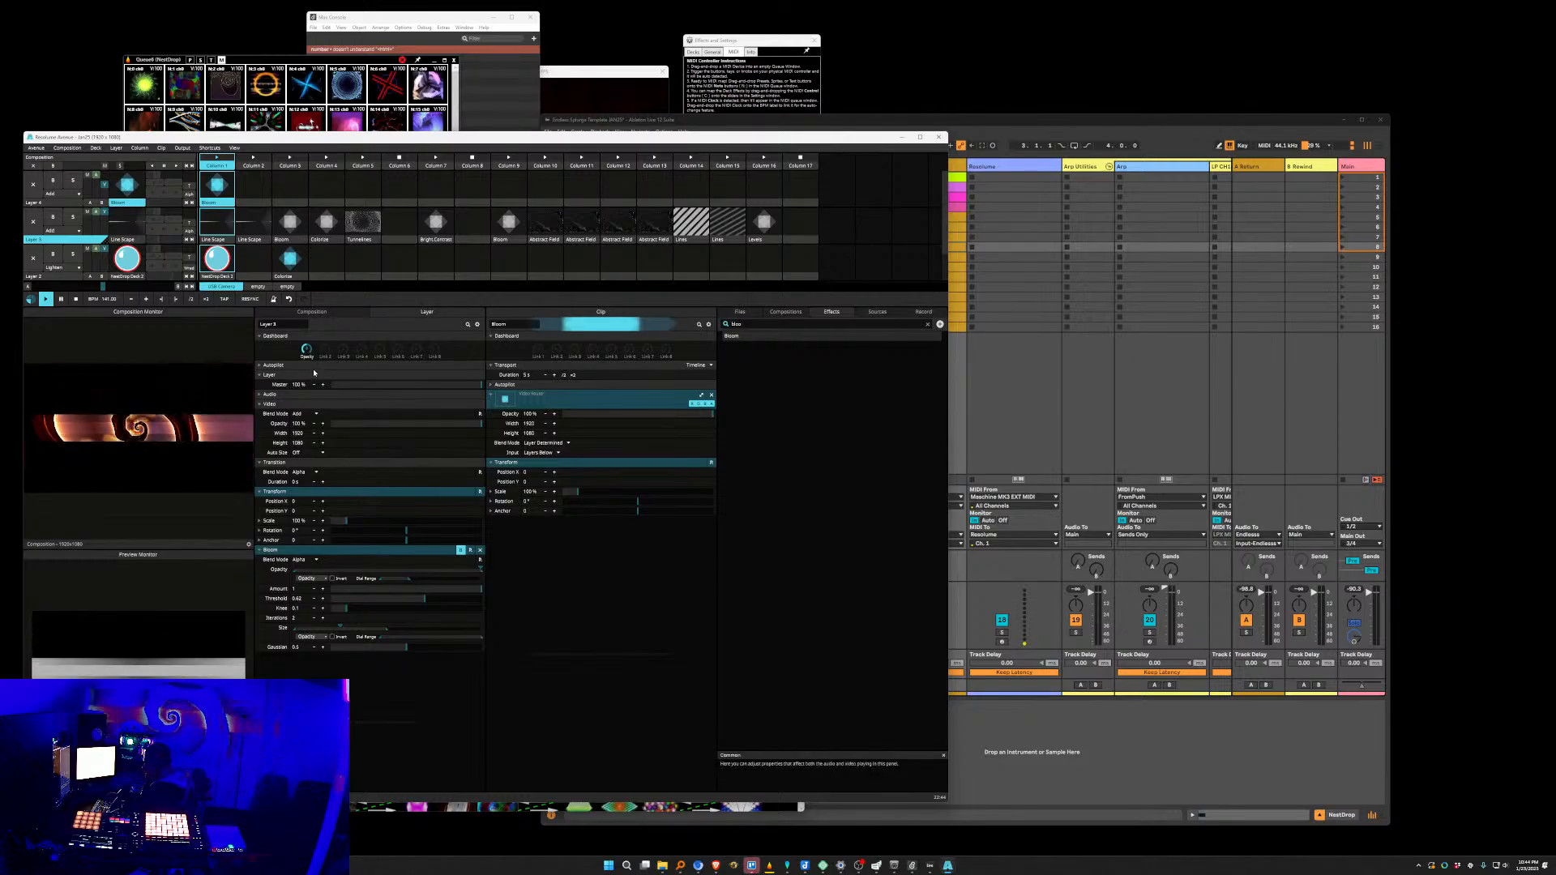
click(52, 207)
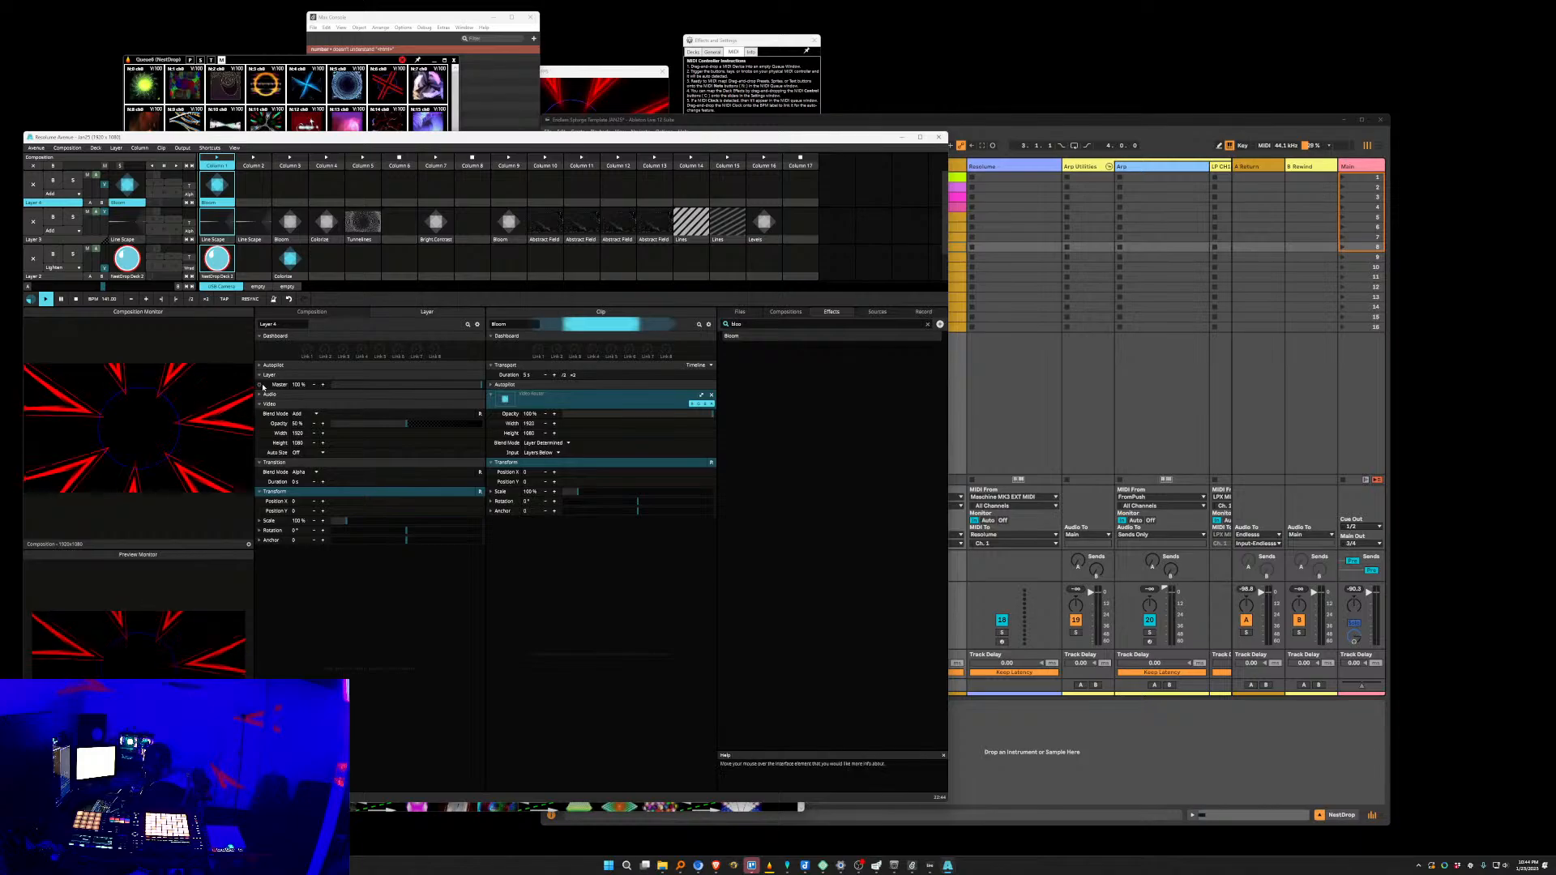
click(72, 240)
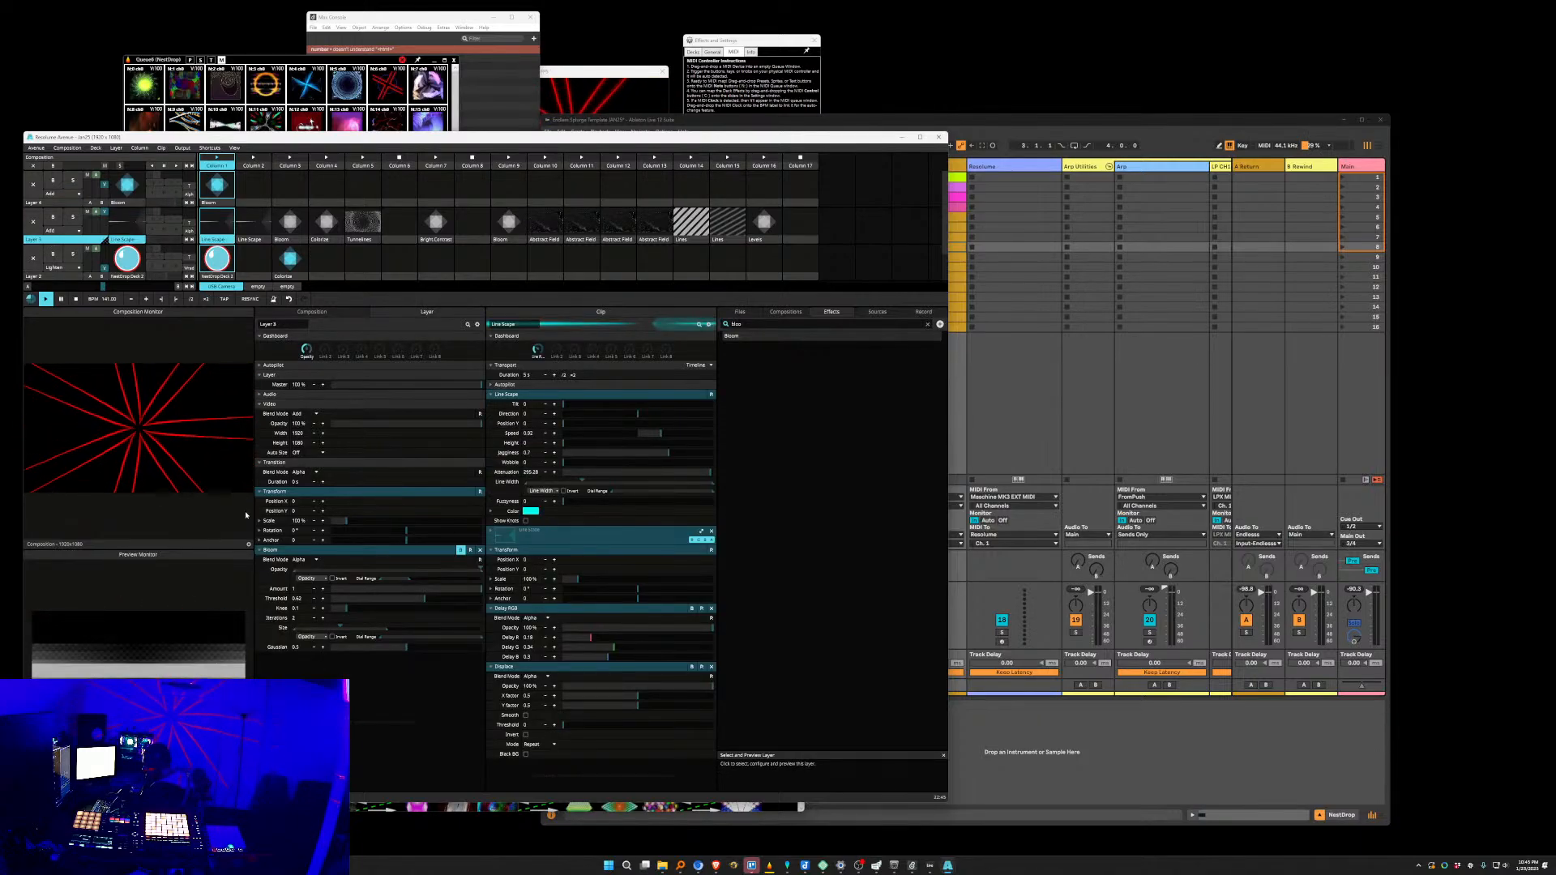
drag(276, 548, 66, 203)
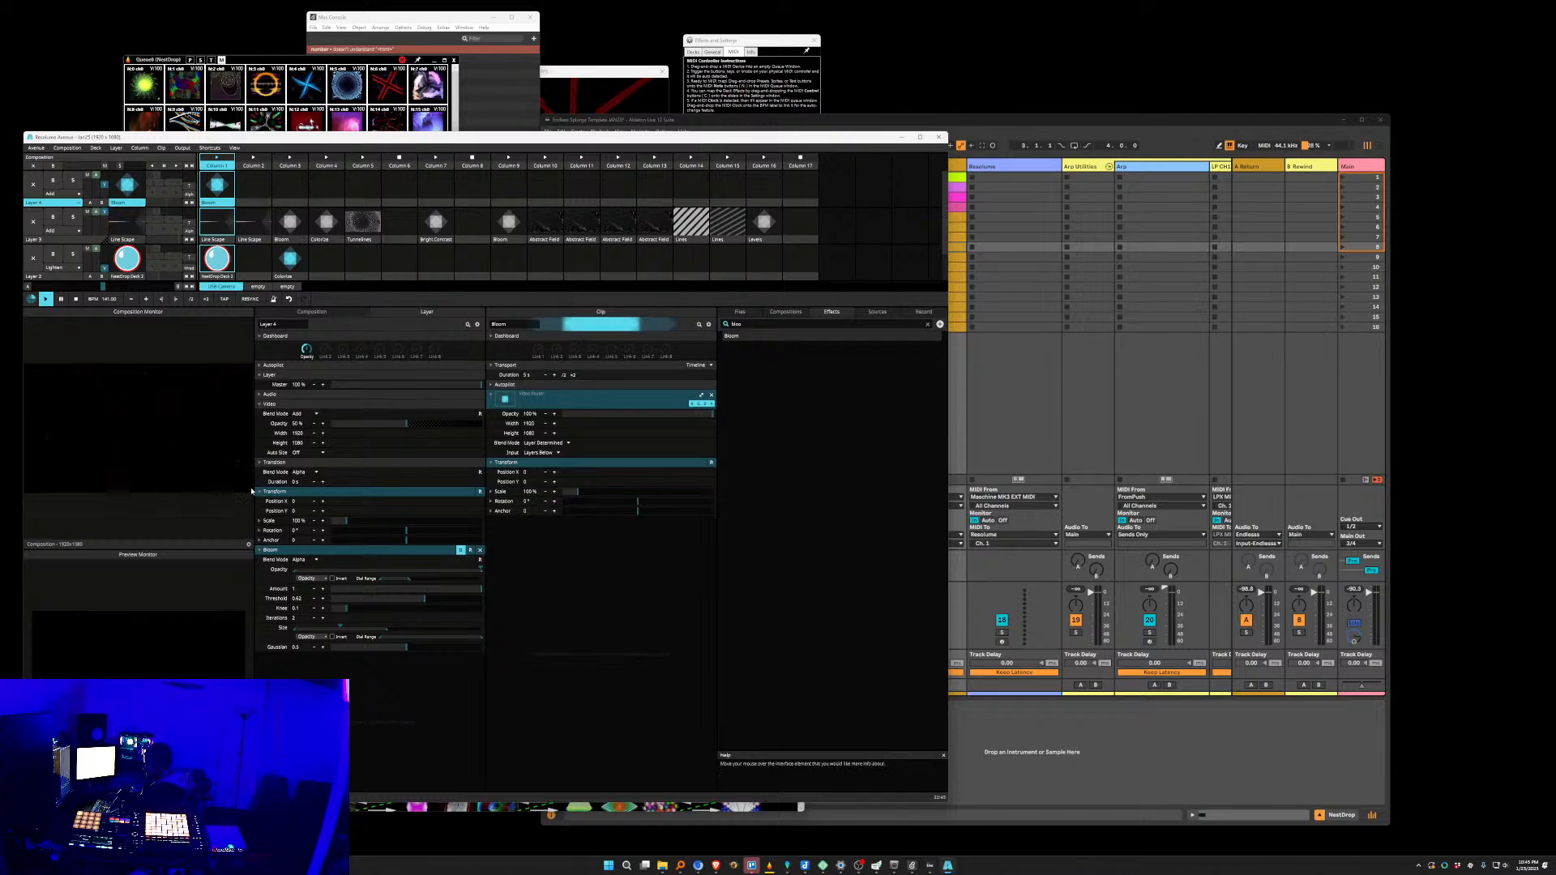
click(460, 552)
Create a MIDI shortcut for Layer 4's first dashboard knob, which drives Bloom's Opacity and Size, and leave MIDI mapping mode.
click(184, 148)
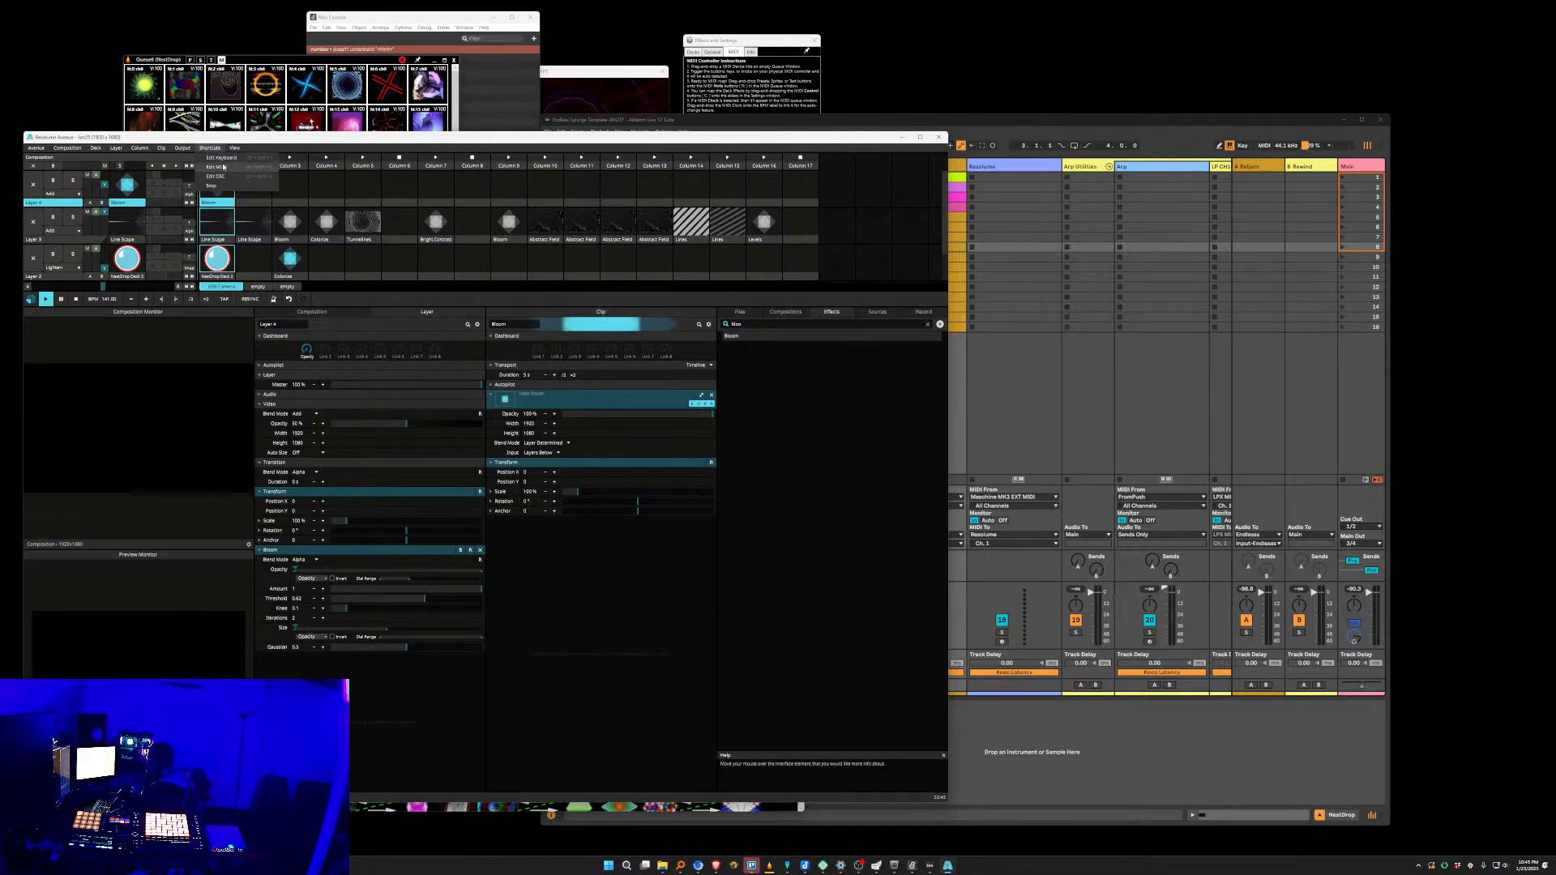
click(216, 166)
click(309, 352)
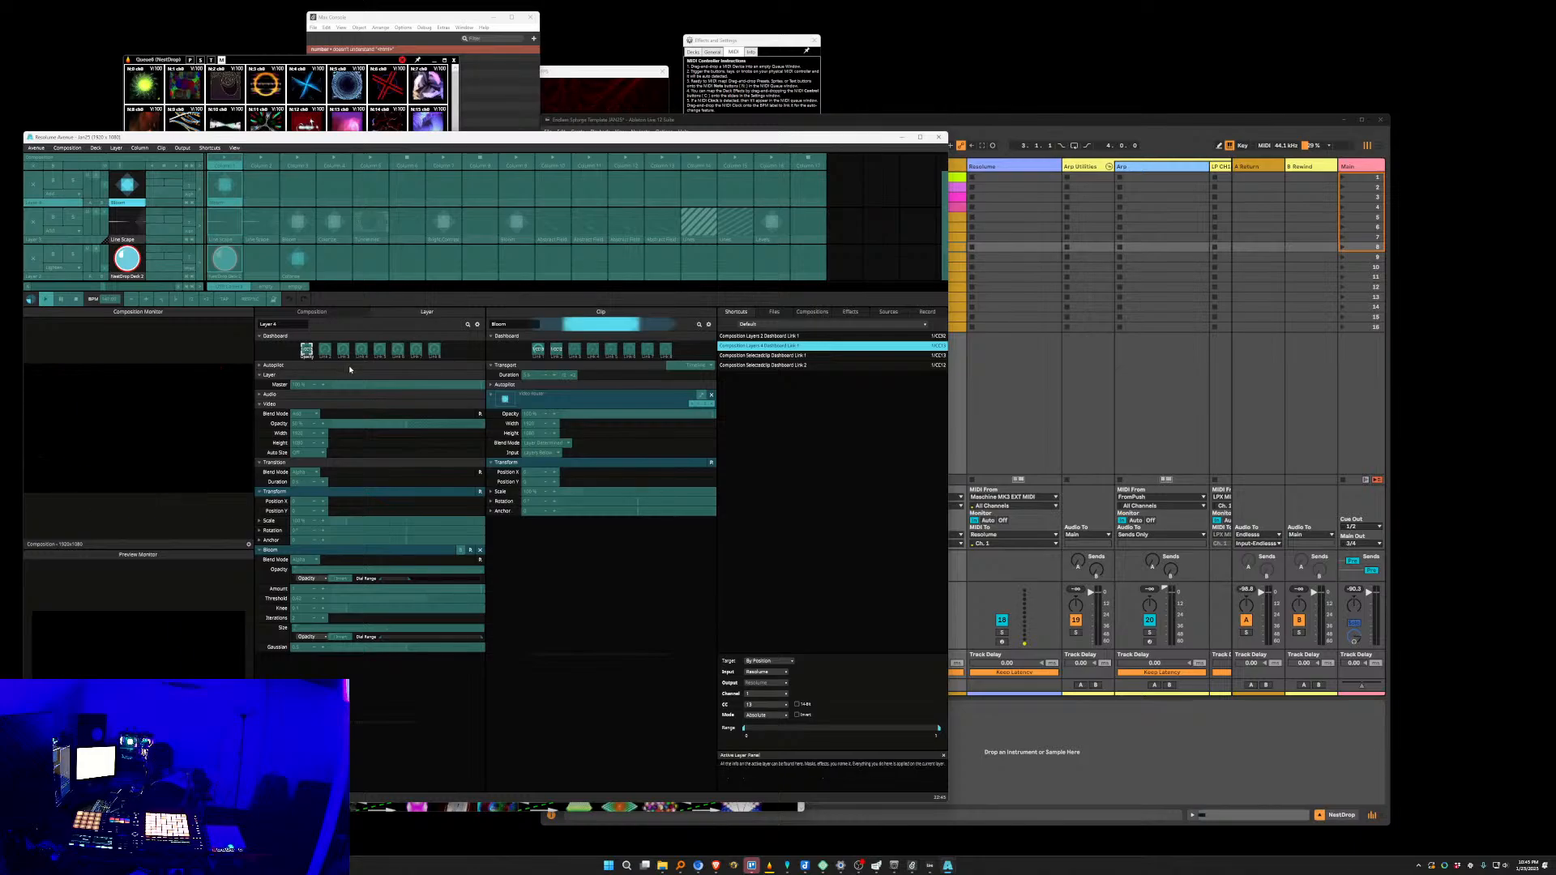
click(209, 148)
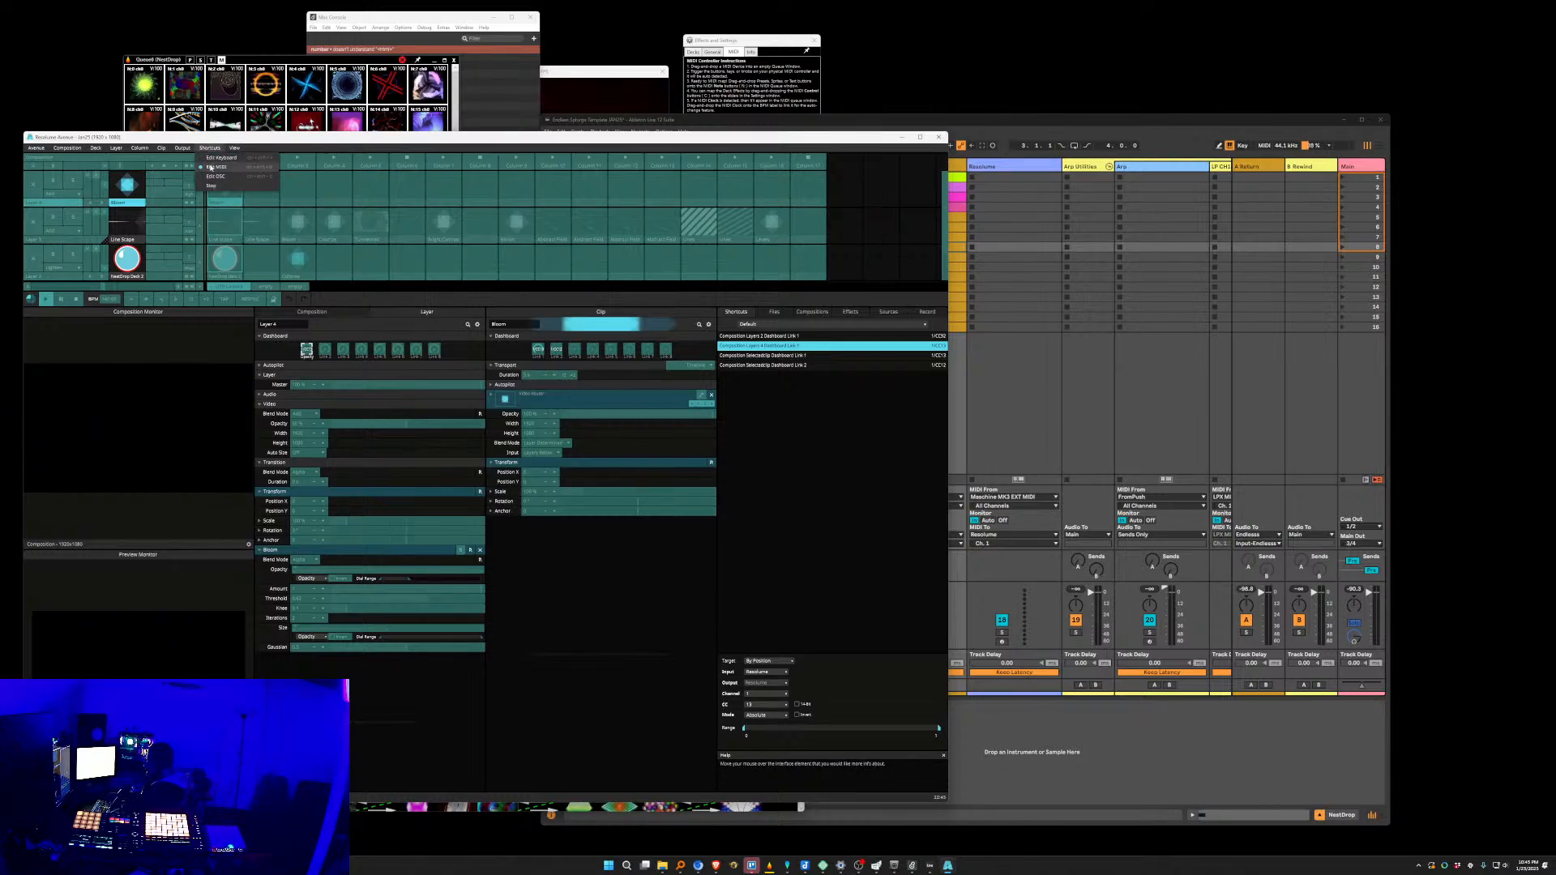
click(211, 167)
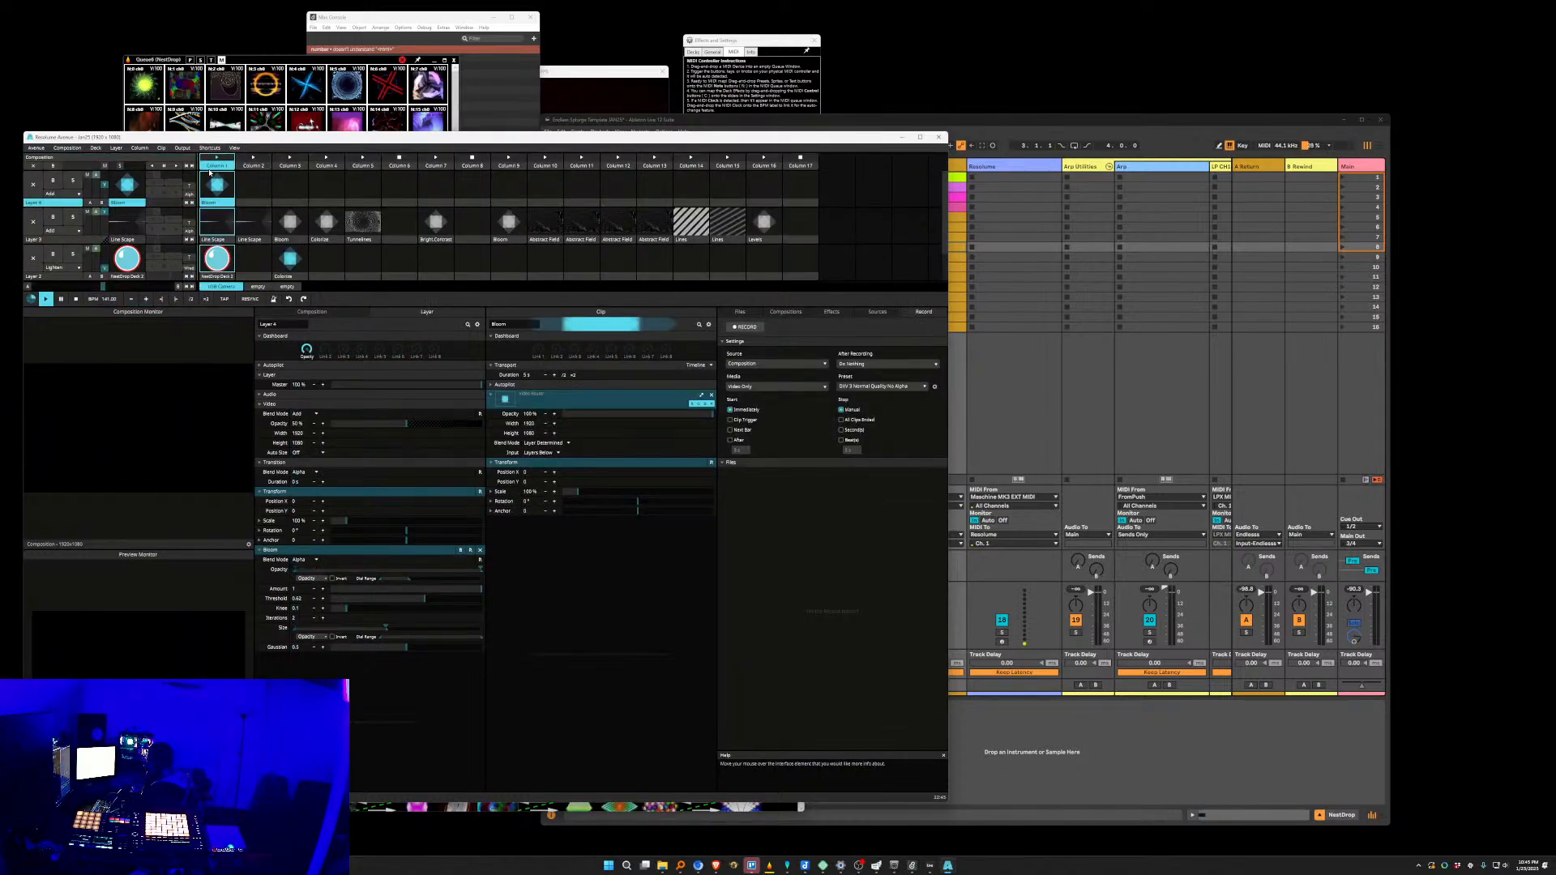
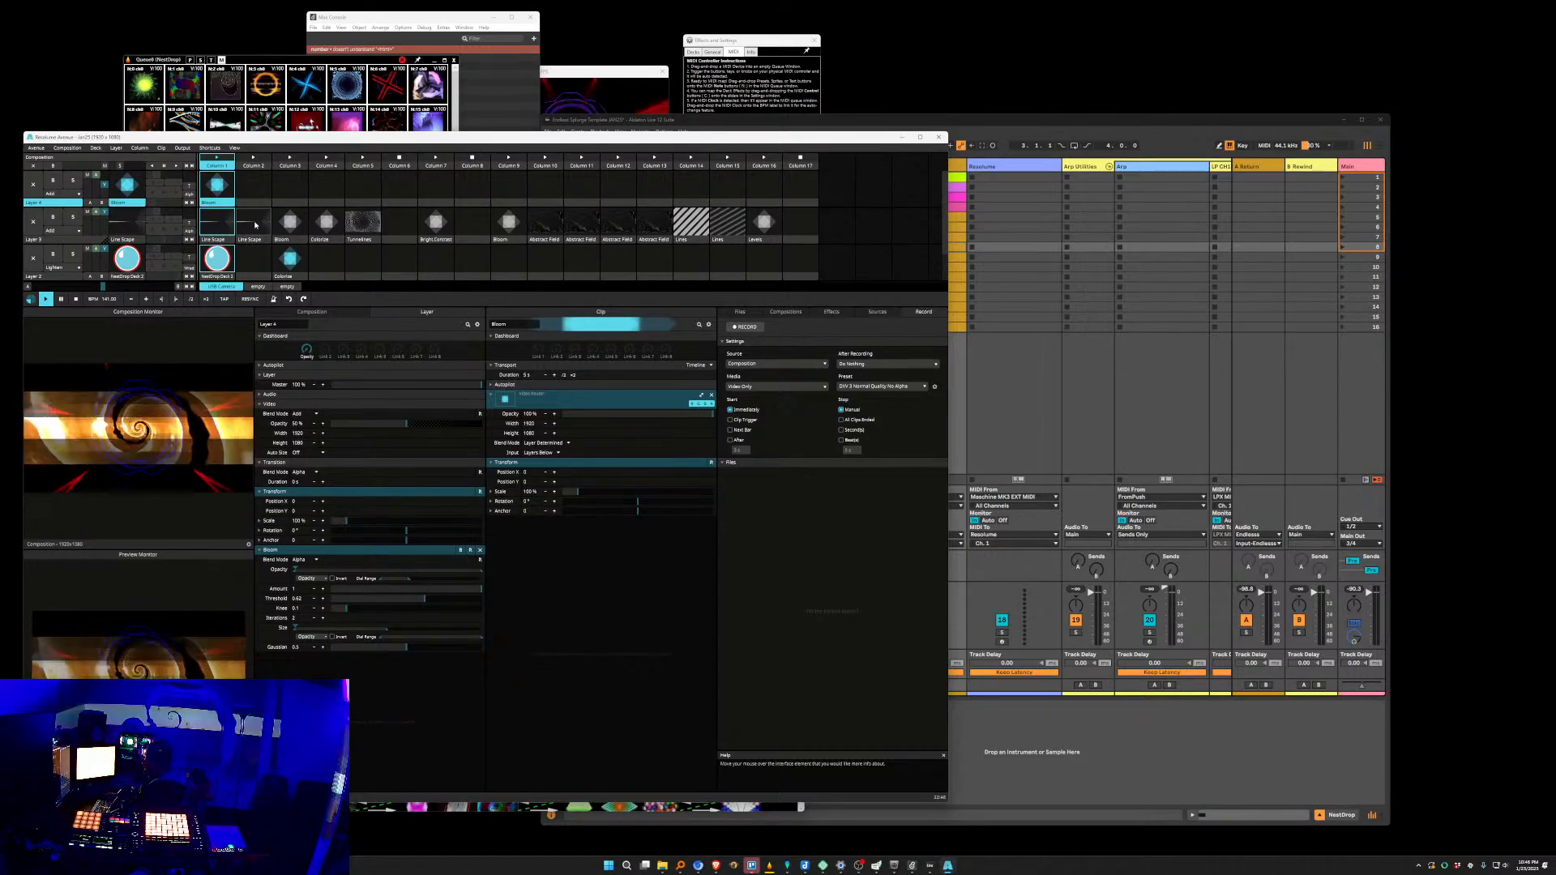
Inspect the Line Scope clips in Columns 1 and 2 and the composition's dashboard, and return to Layer 4's settings.
click(229, 229)
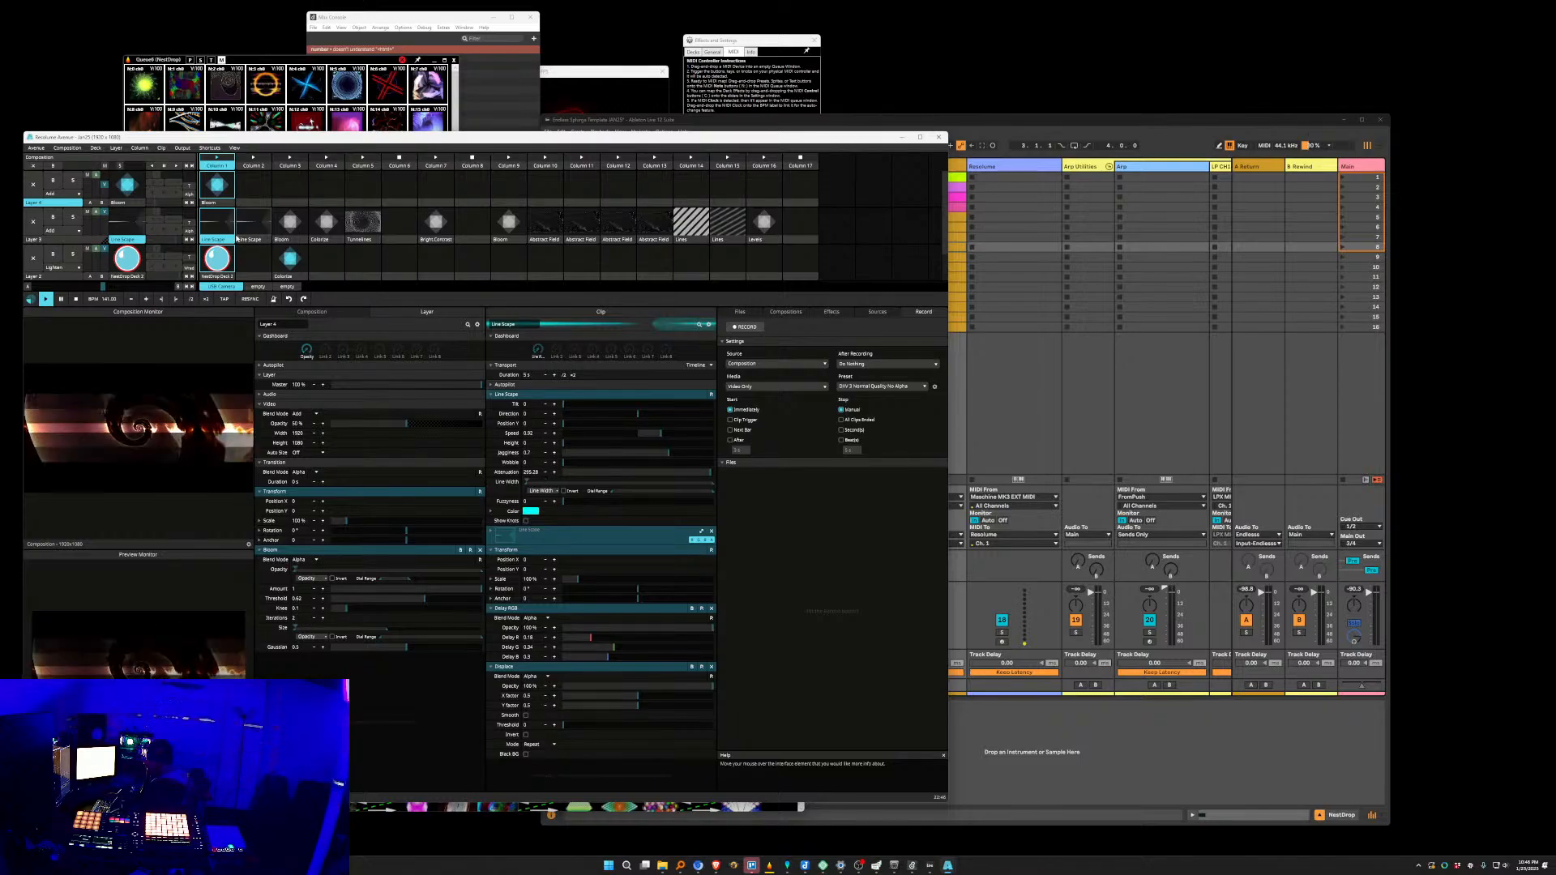
click(257, 230)
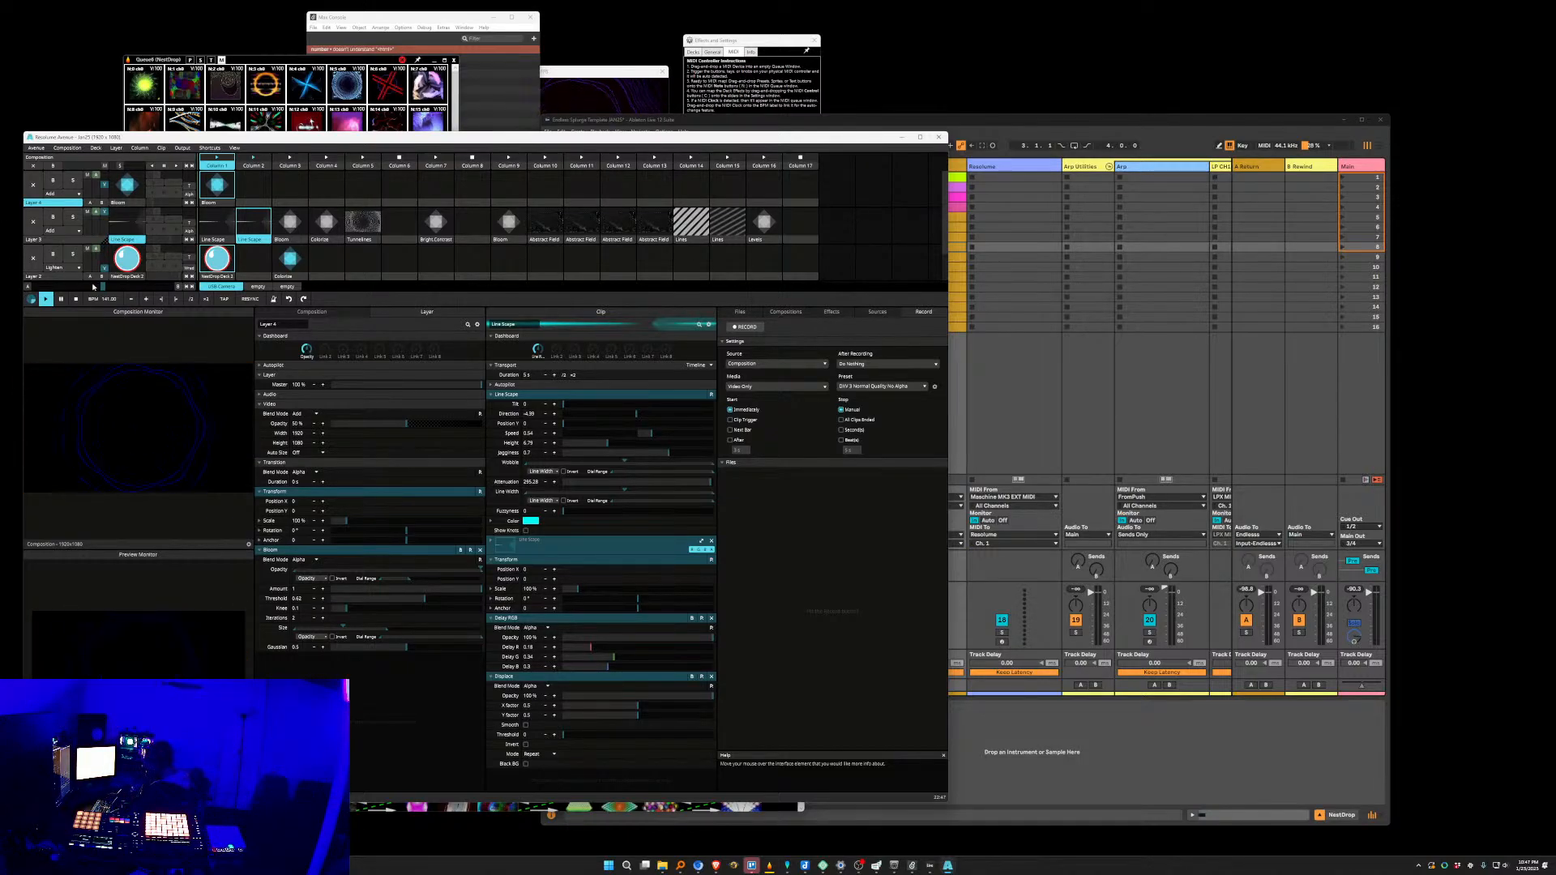
click(322, 314)
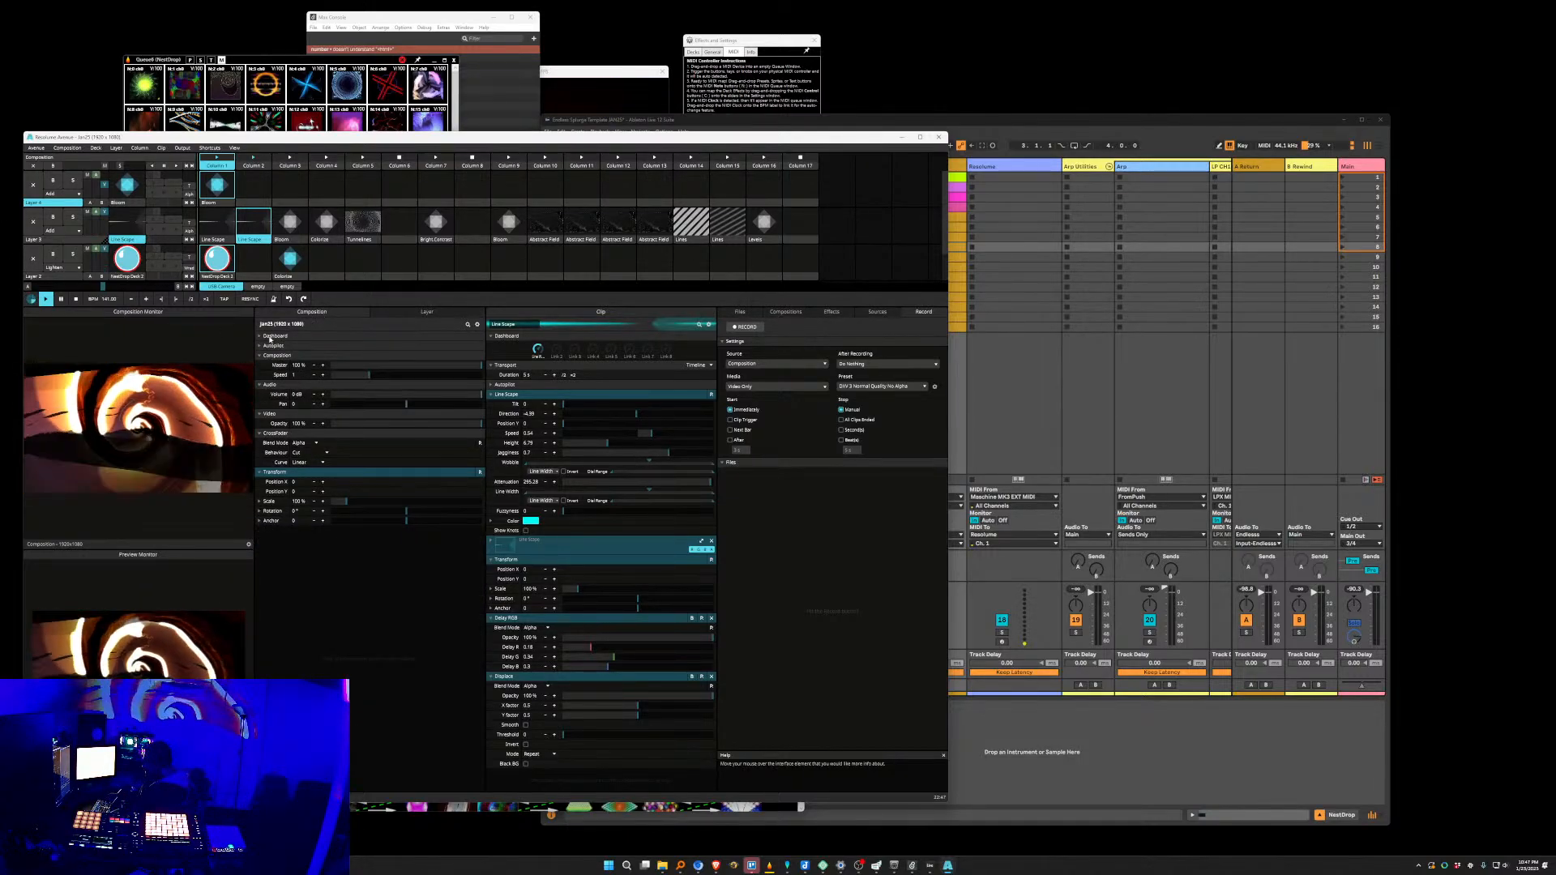
click(260, 337)
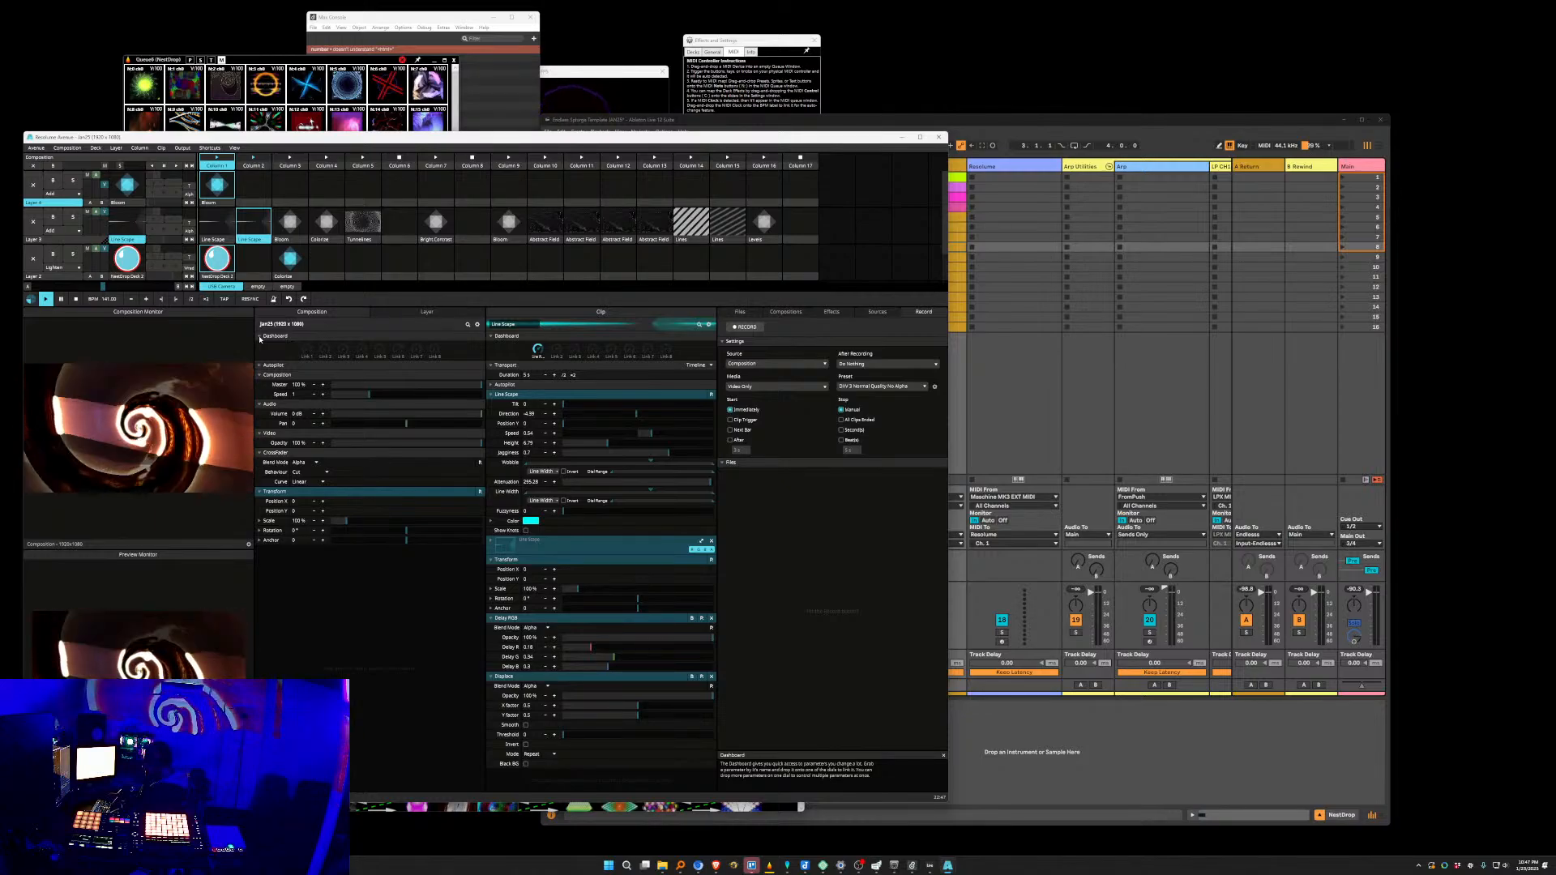
click(421, 317)
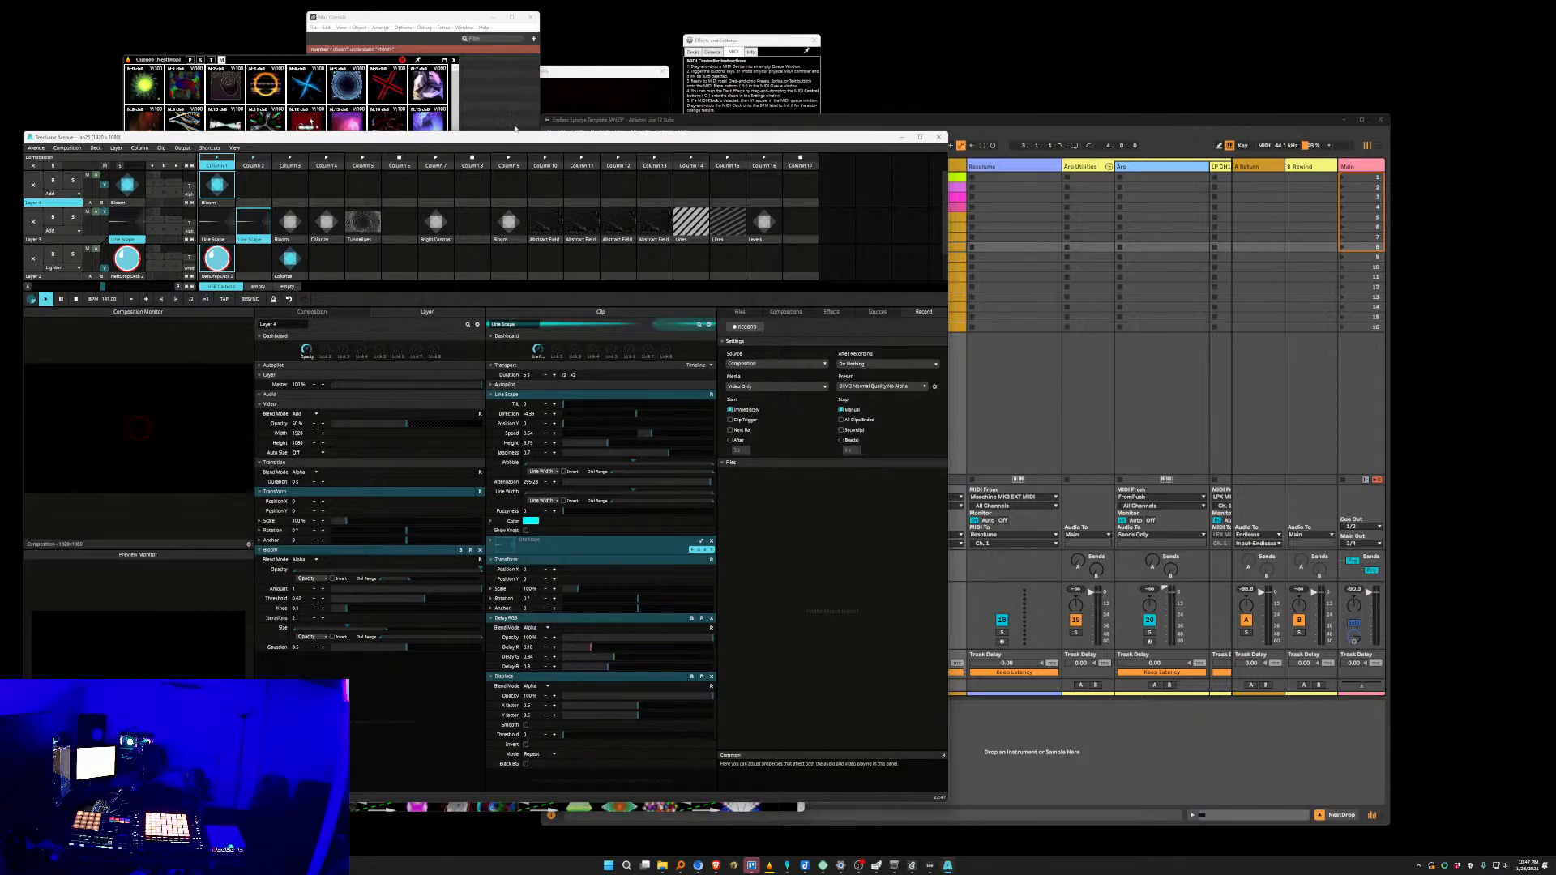
click(210, 148)
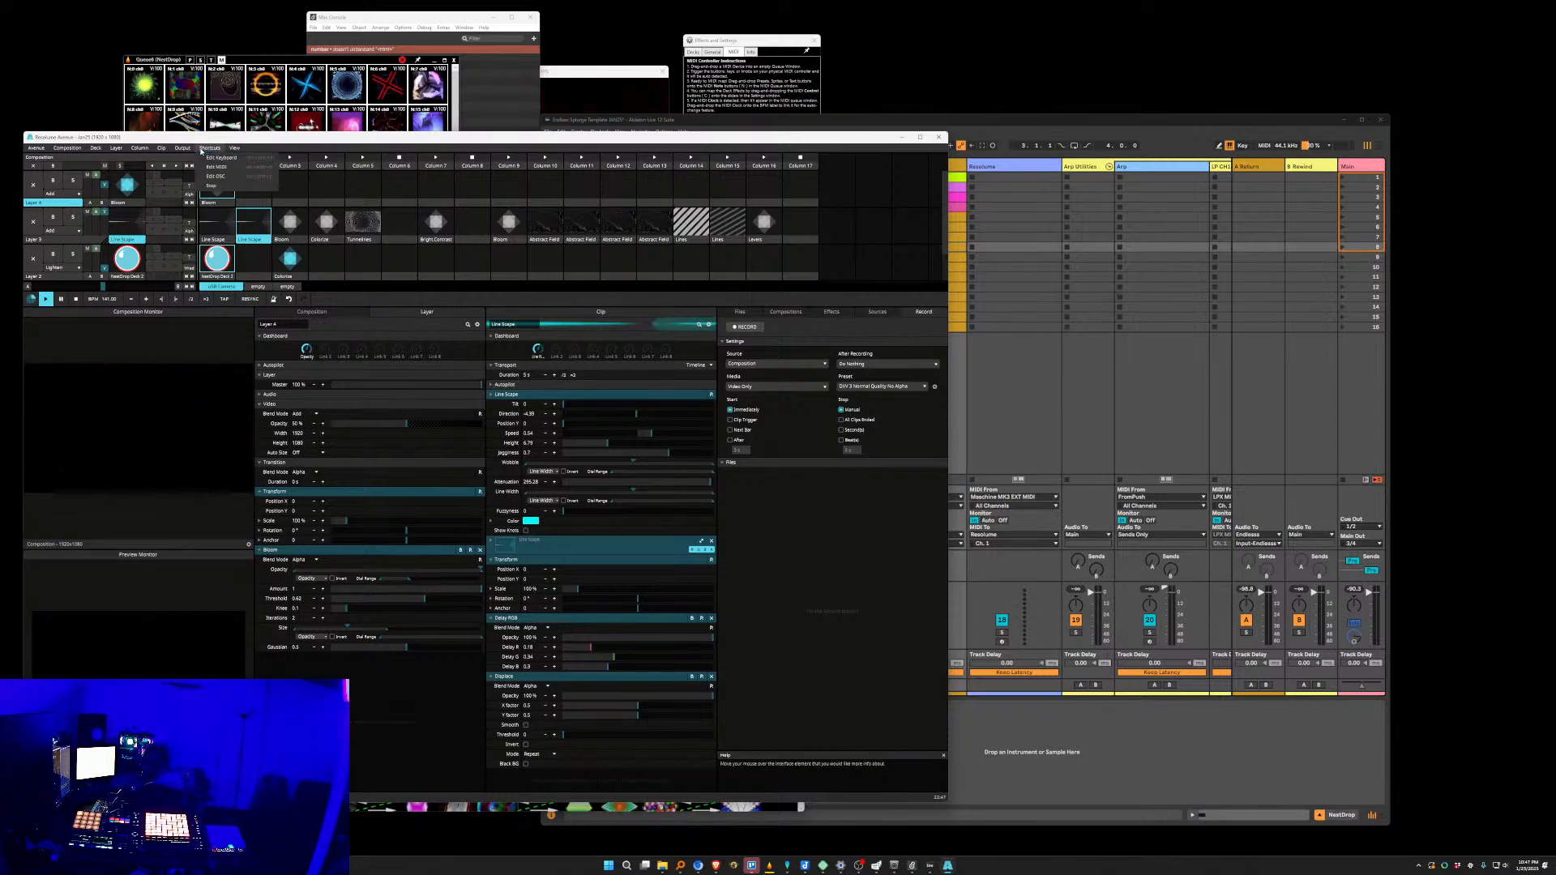
click(224, 168)
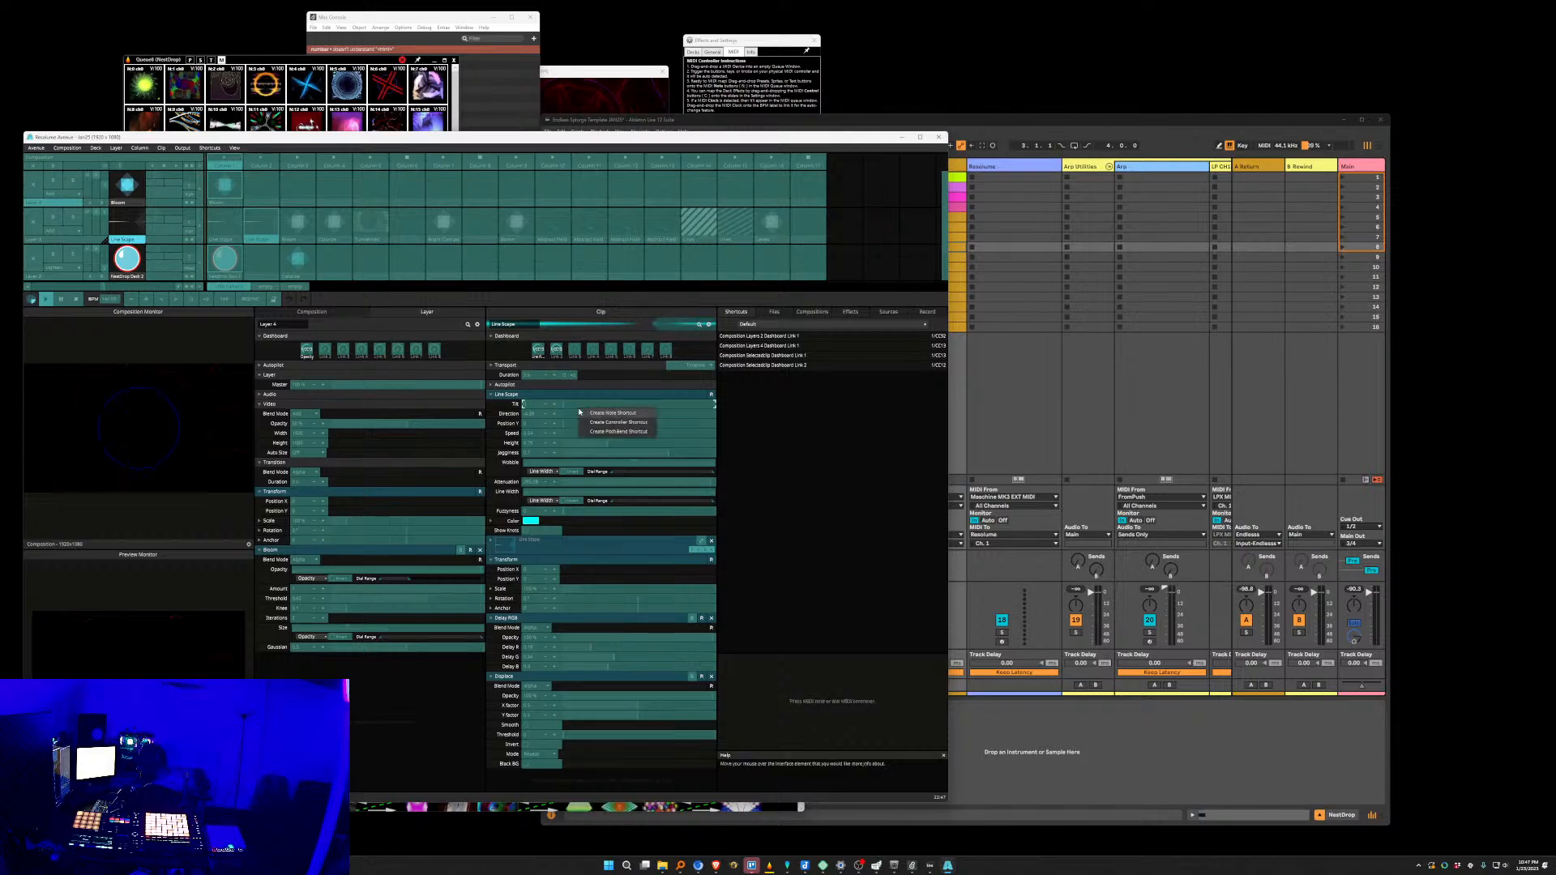
click(577, 404)
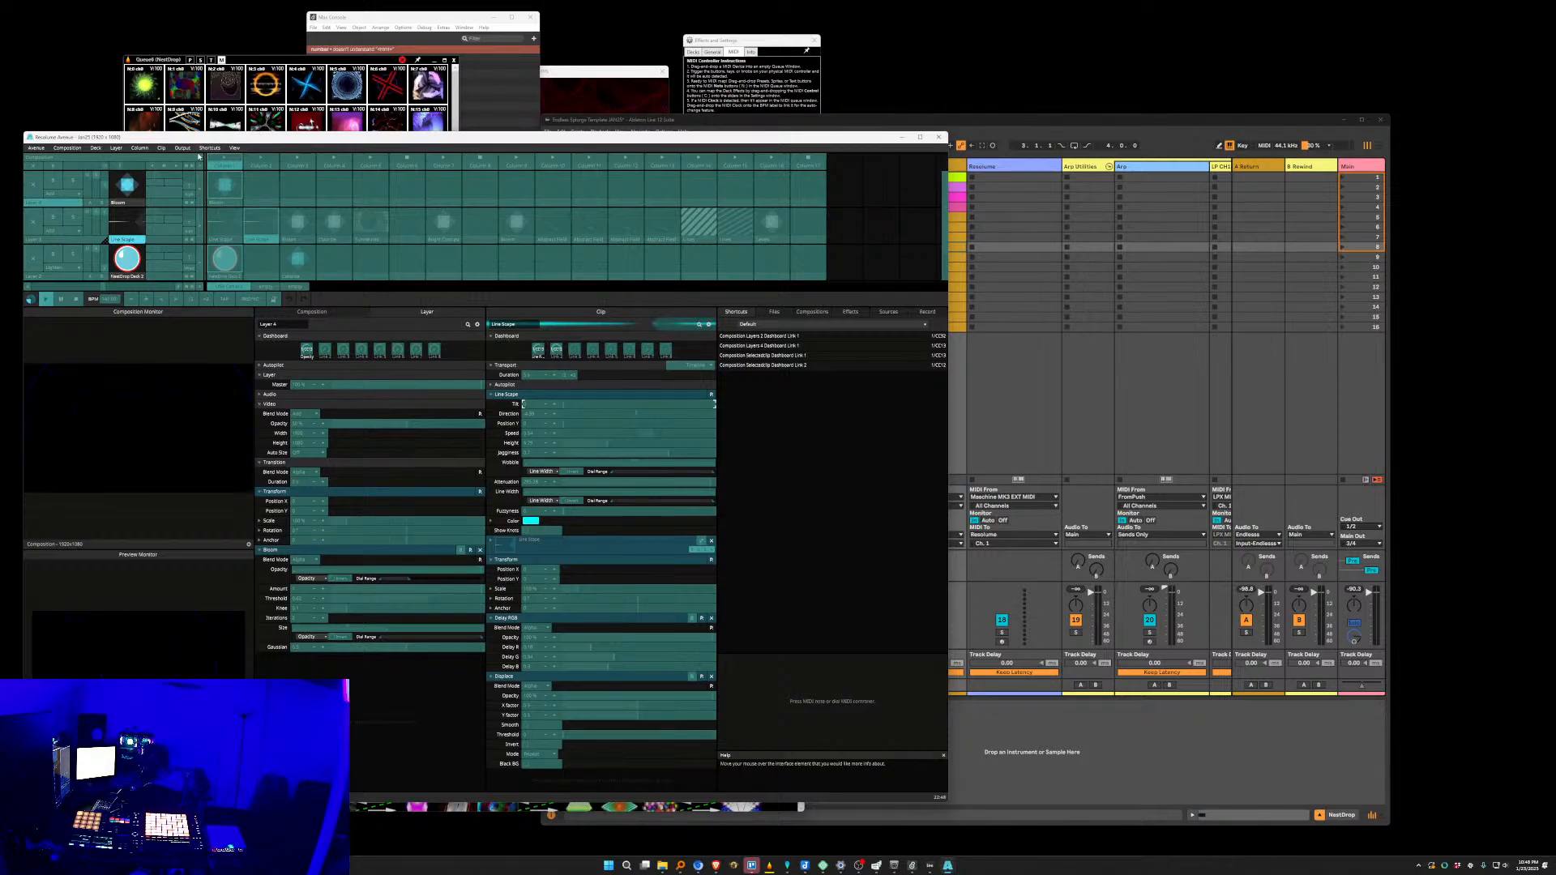
key(Escape)
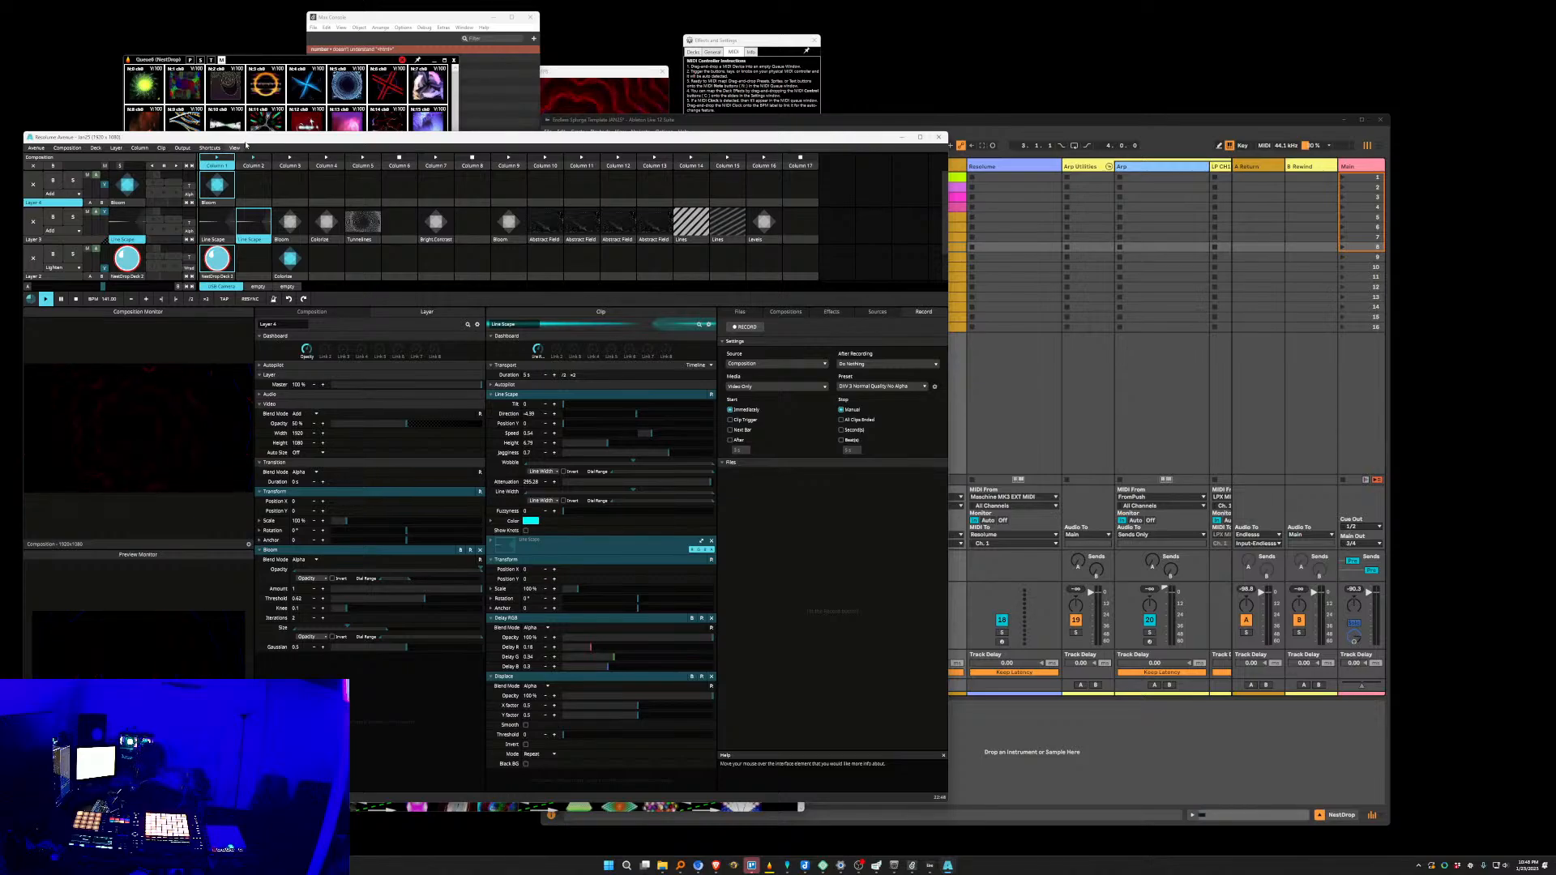
Select the empty Column 17 slot on Layer 2 and slightly reposition the NestDrop queue and Resolume windows.
click(798, 271)
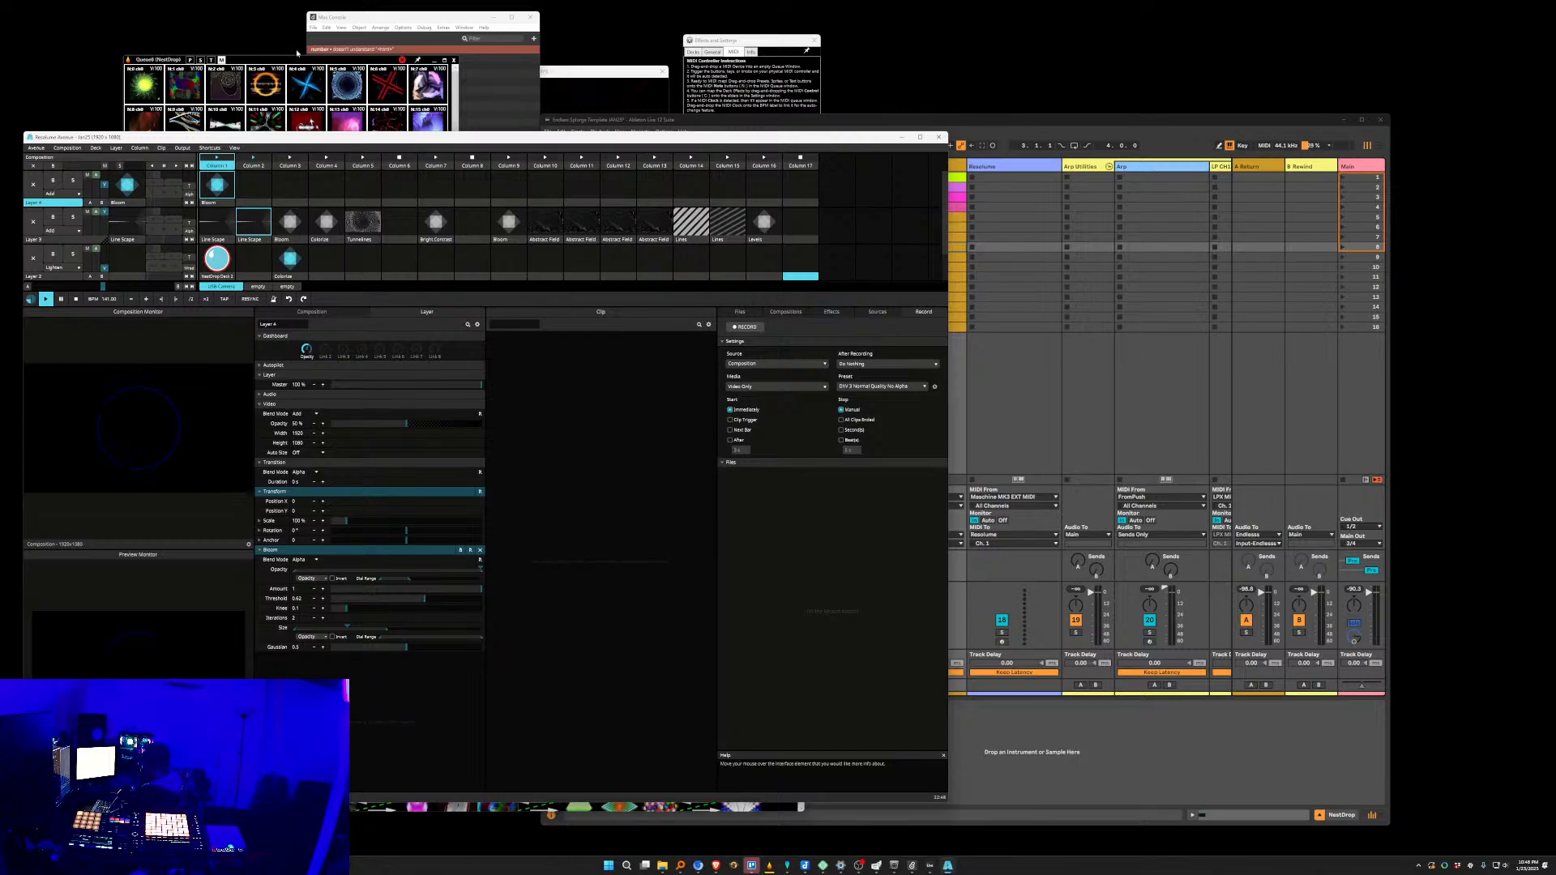
drag(298, 60, 299, 50)
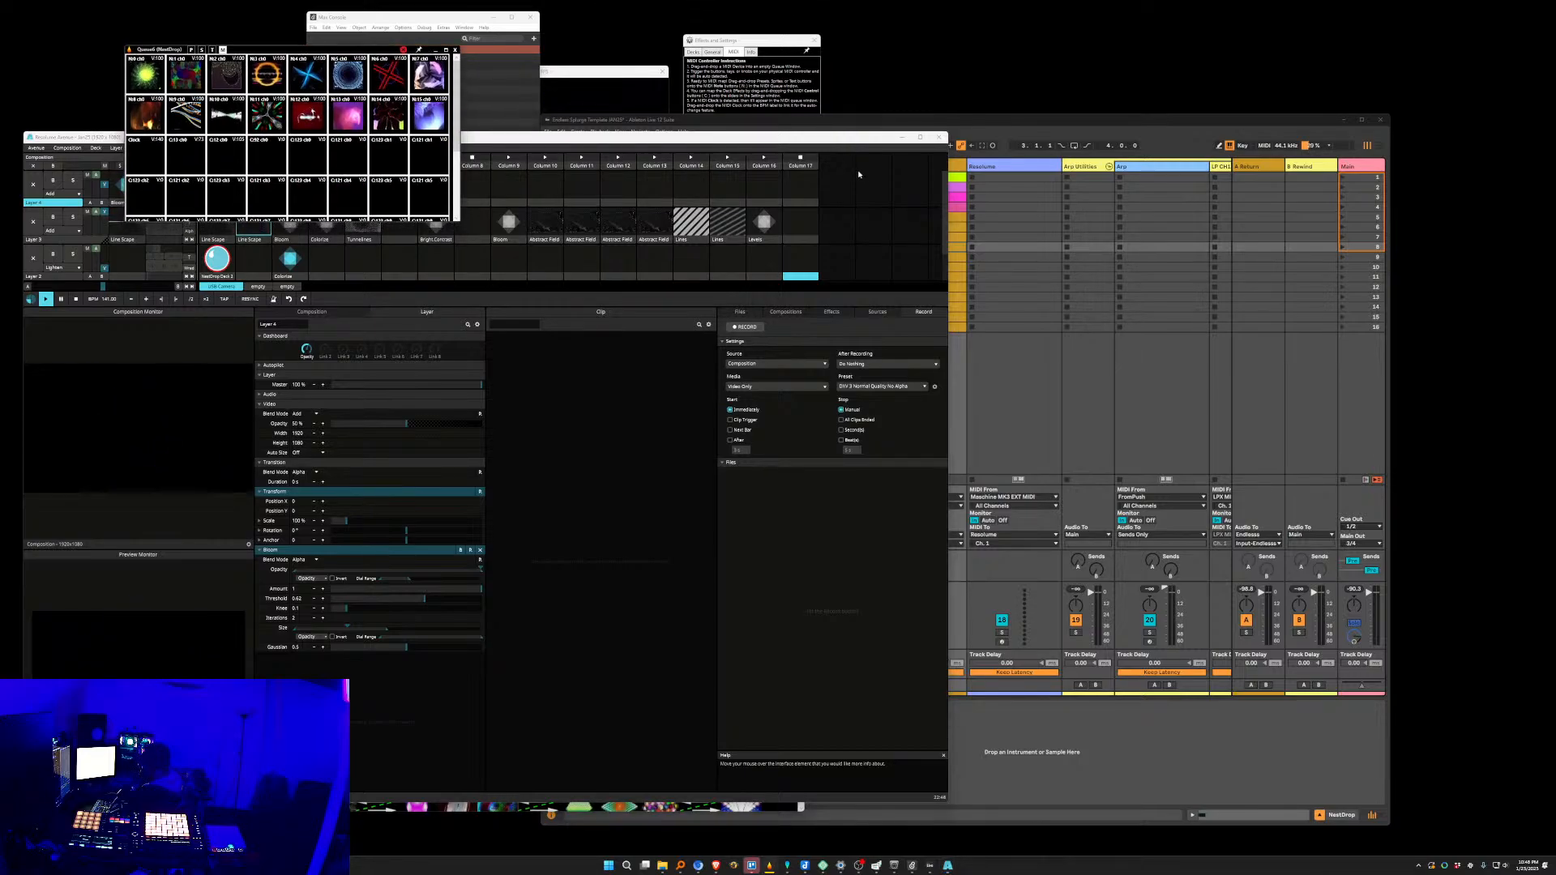
drag(827, 147, 834, 142)
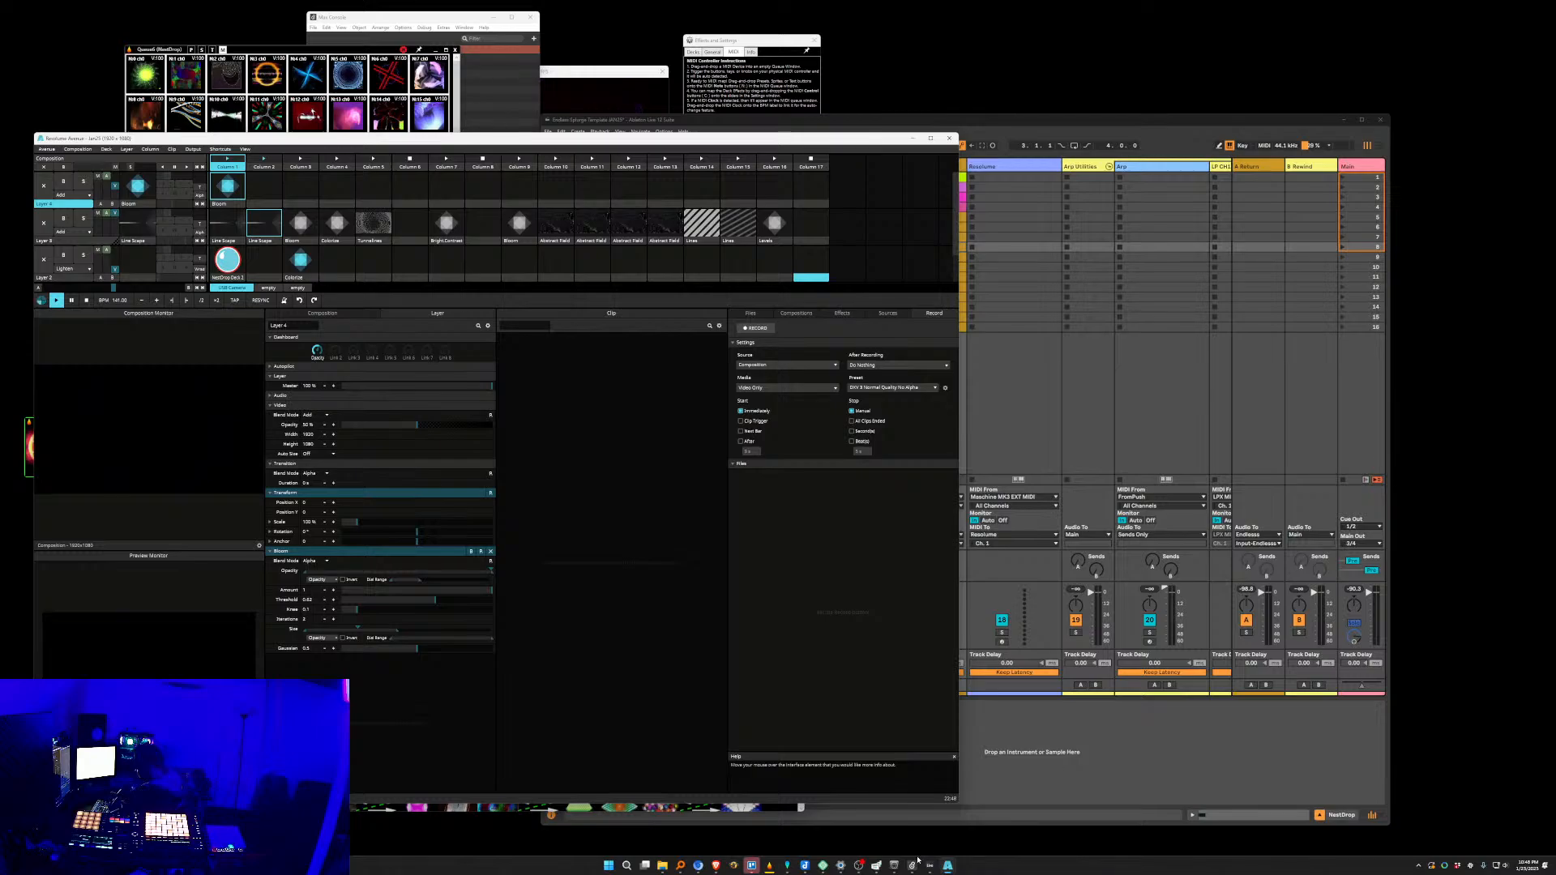
Bring up the Max Console, and switch to the browser's TOOLL3 website, placing its window over Resolume and Live and making it taller.
click(915, 823)
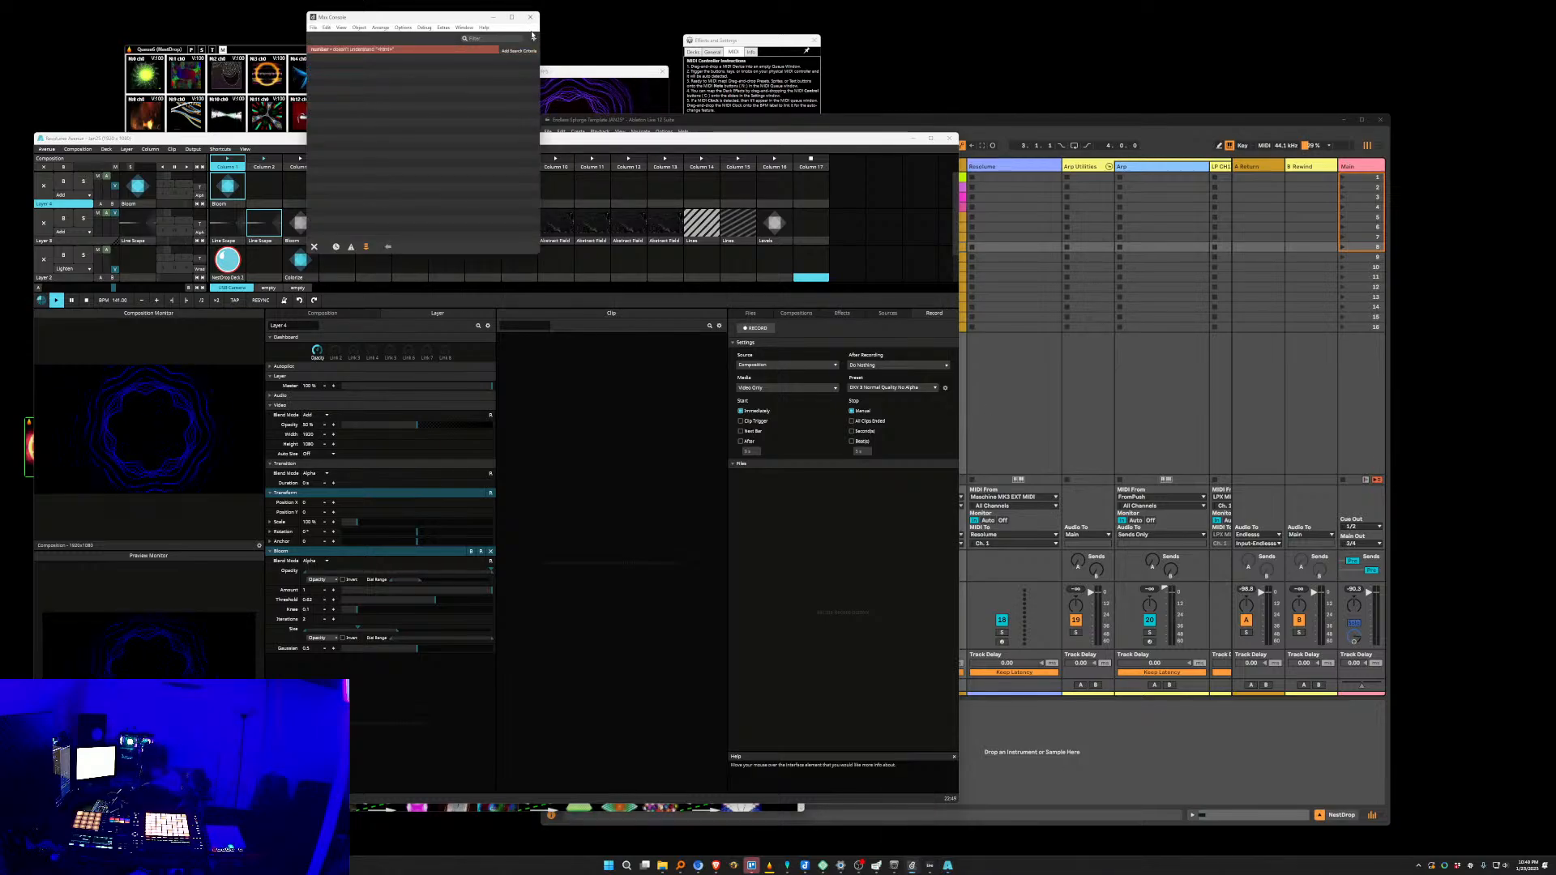
mouse_move(841, 869)
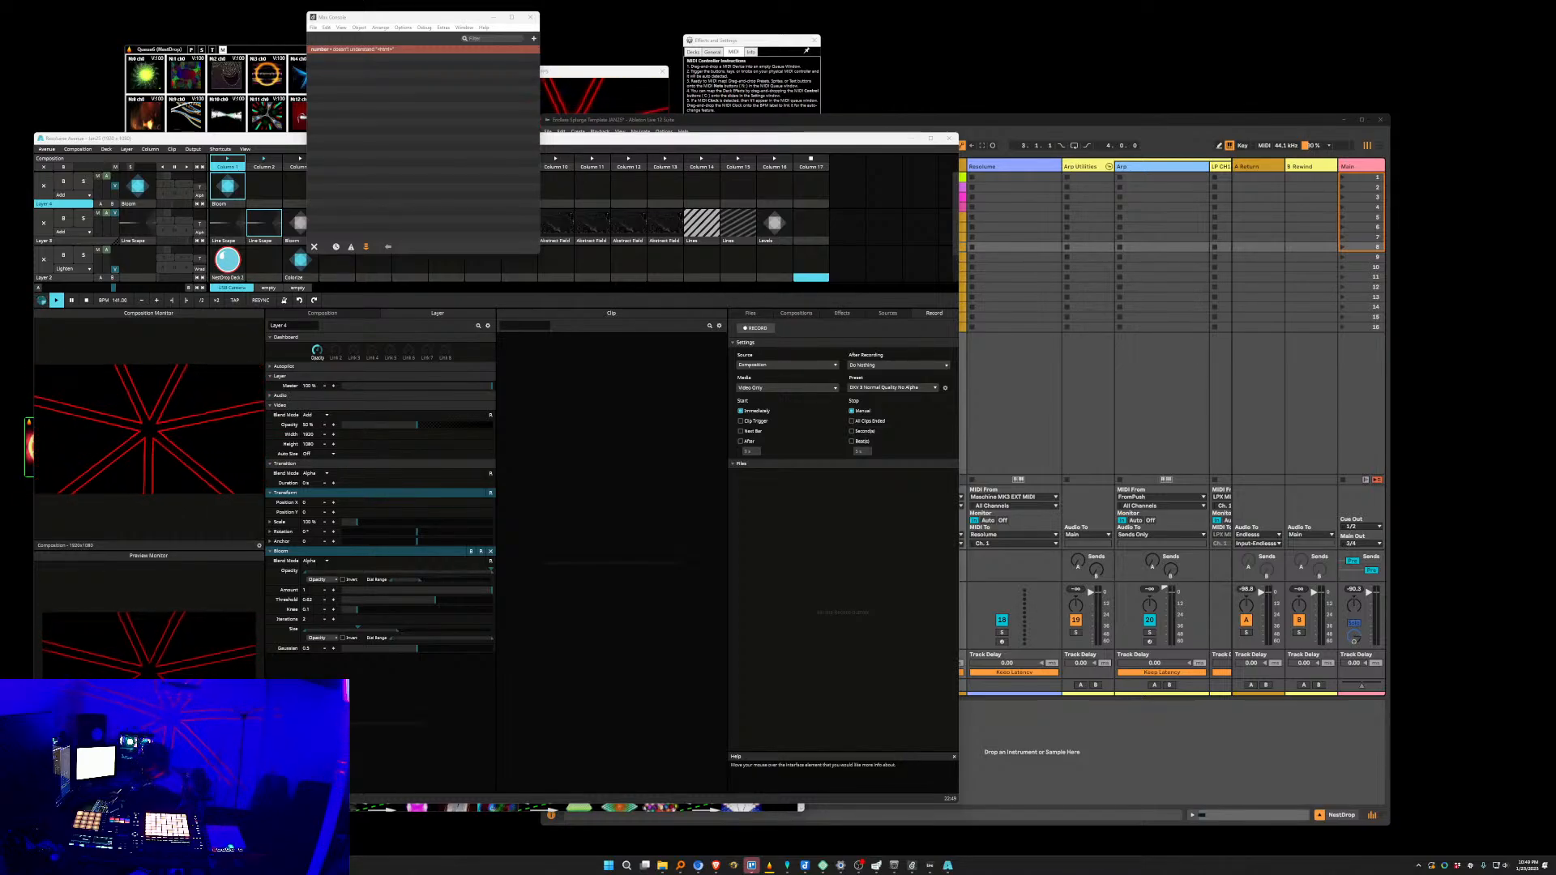
mouse_move(721, 868)
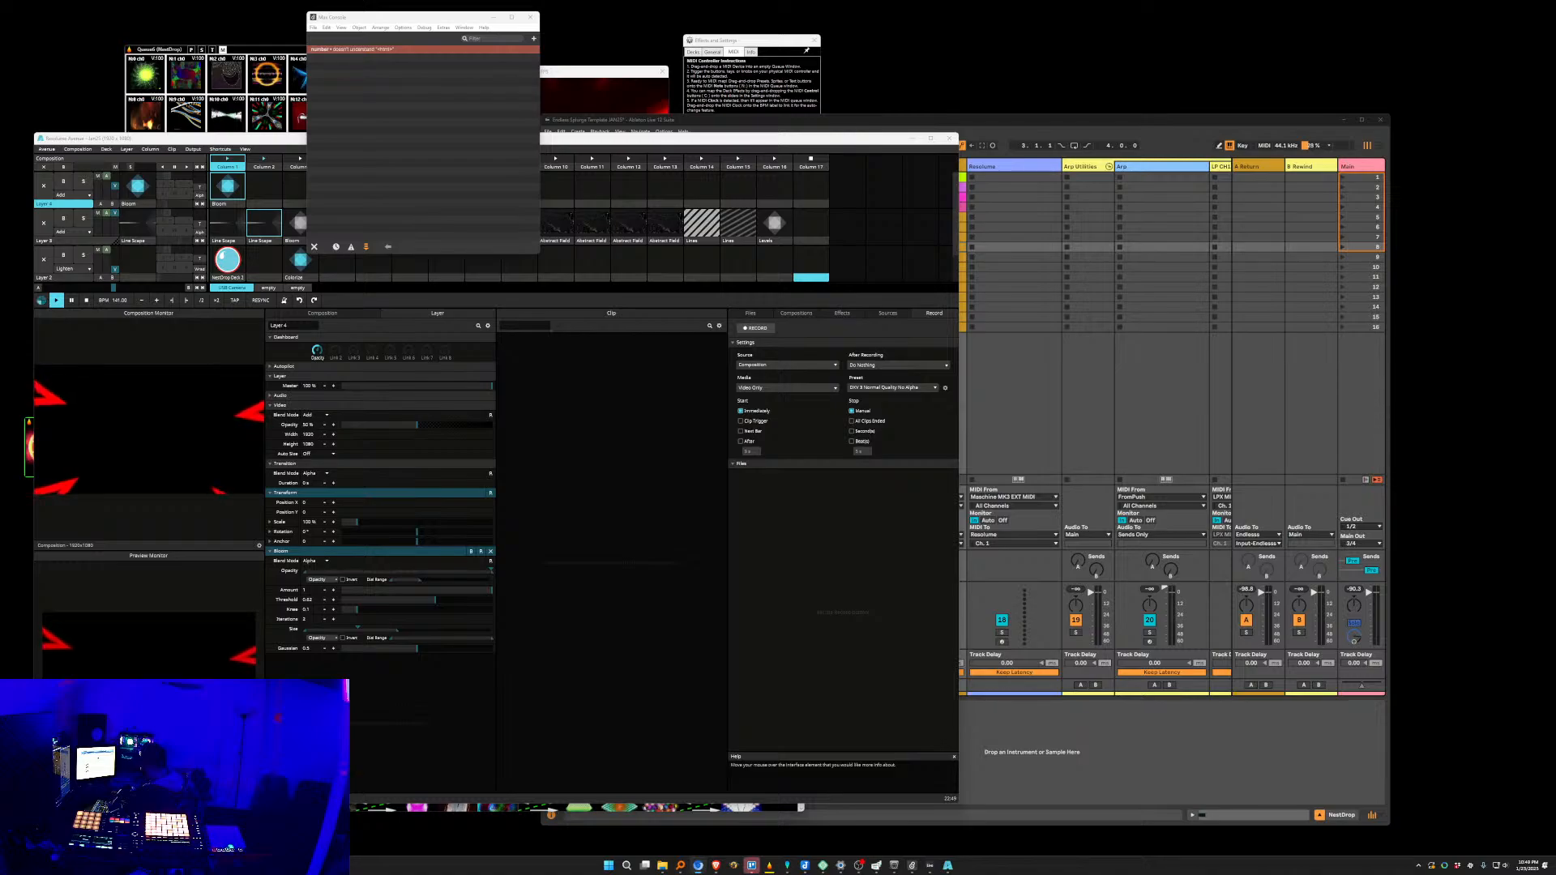
drag(1555, 437, 894, 185)
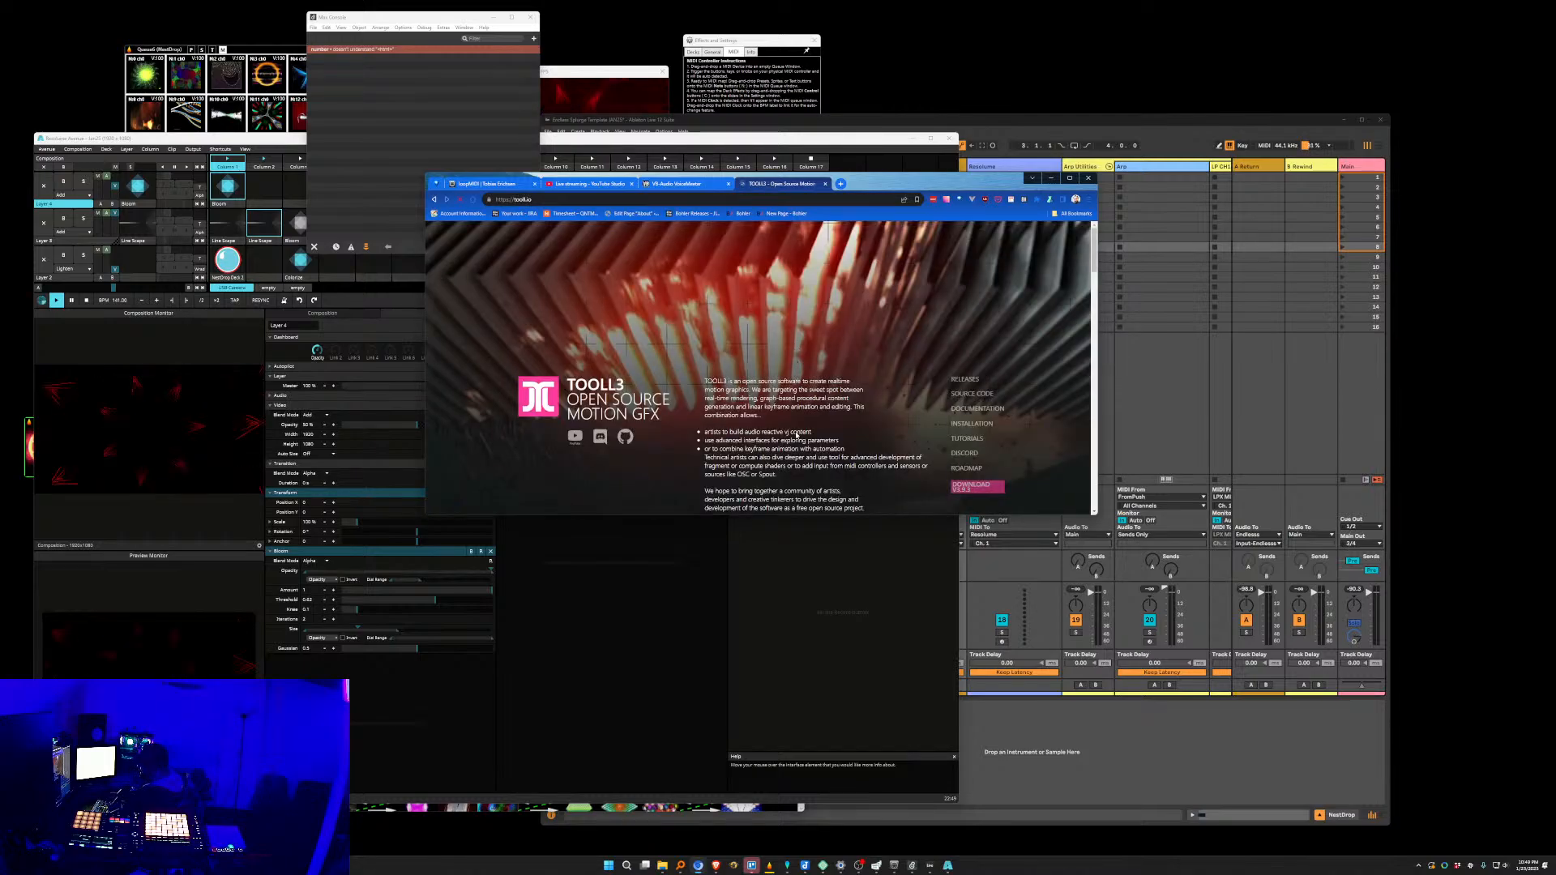
drag(800, 517, 821, 658)
Look through the videos on the TOOLL3 home page, from the Version 3.9 features to the Procedural Motion GFX introduction.
scroll(883, 522, down, 3)
right_click(883, 522)
click(840, 432)
scroll(630, 541, down, 3)
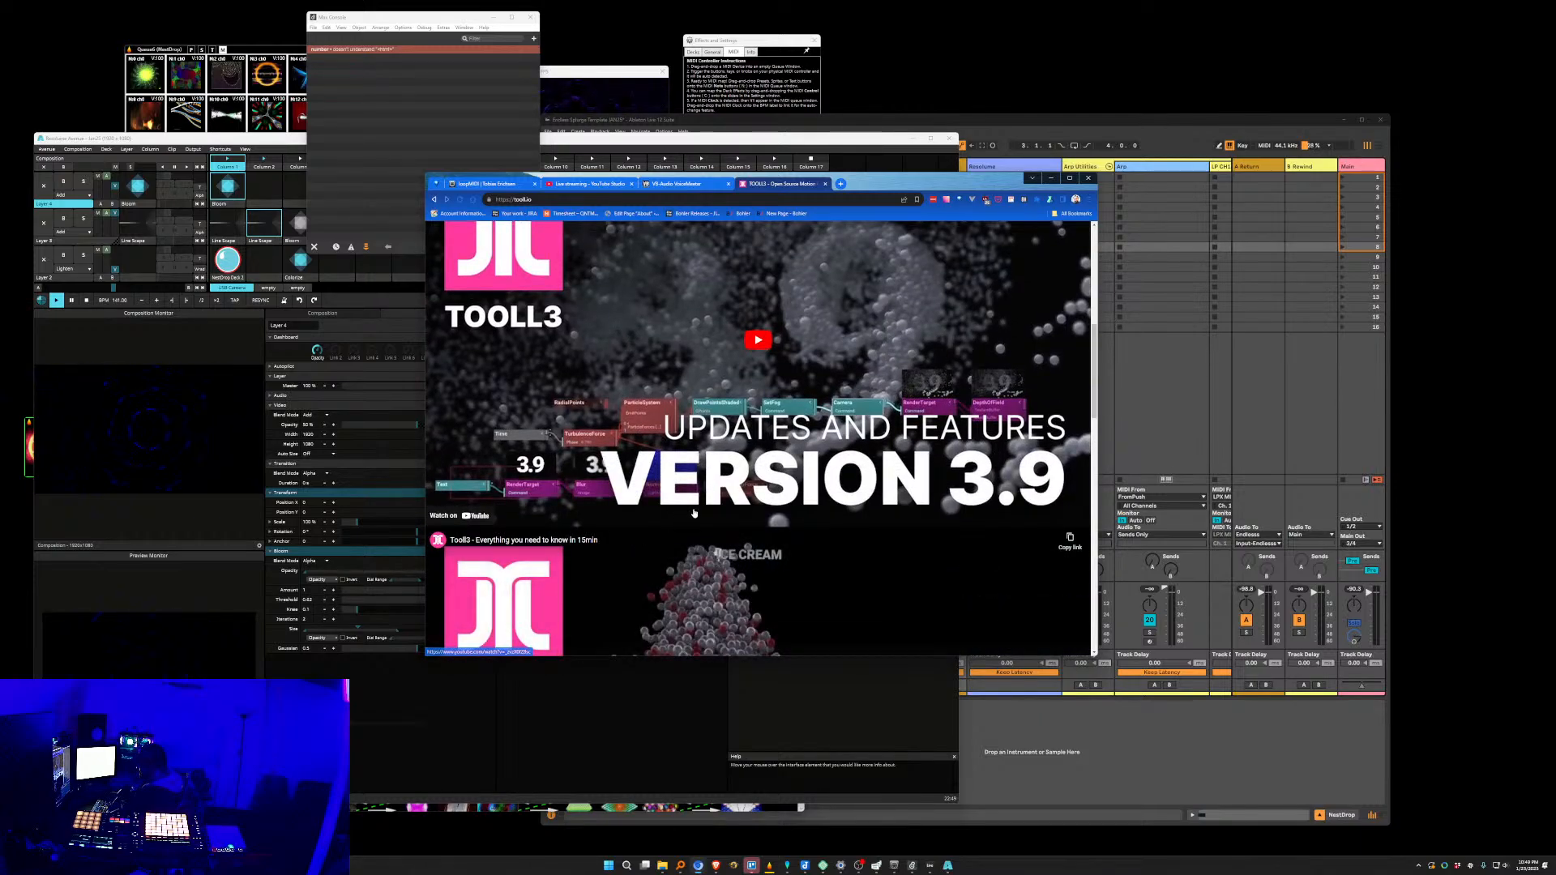
scroll(694, 513, down, 5)
scroll(724, 560, down, 3)
scroll(718, 561, down, 5)
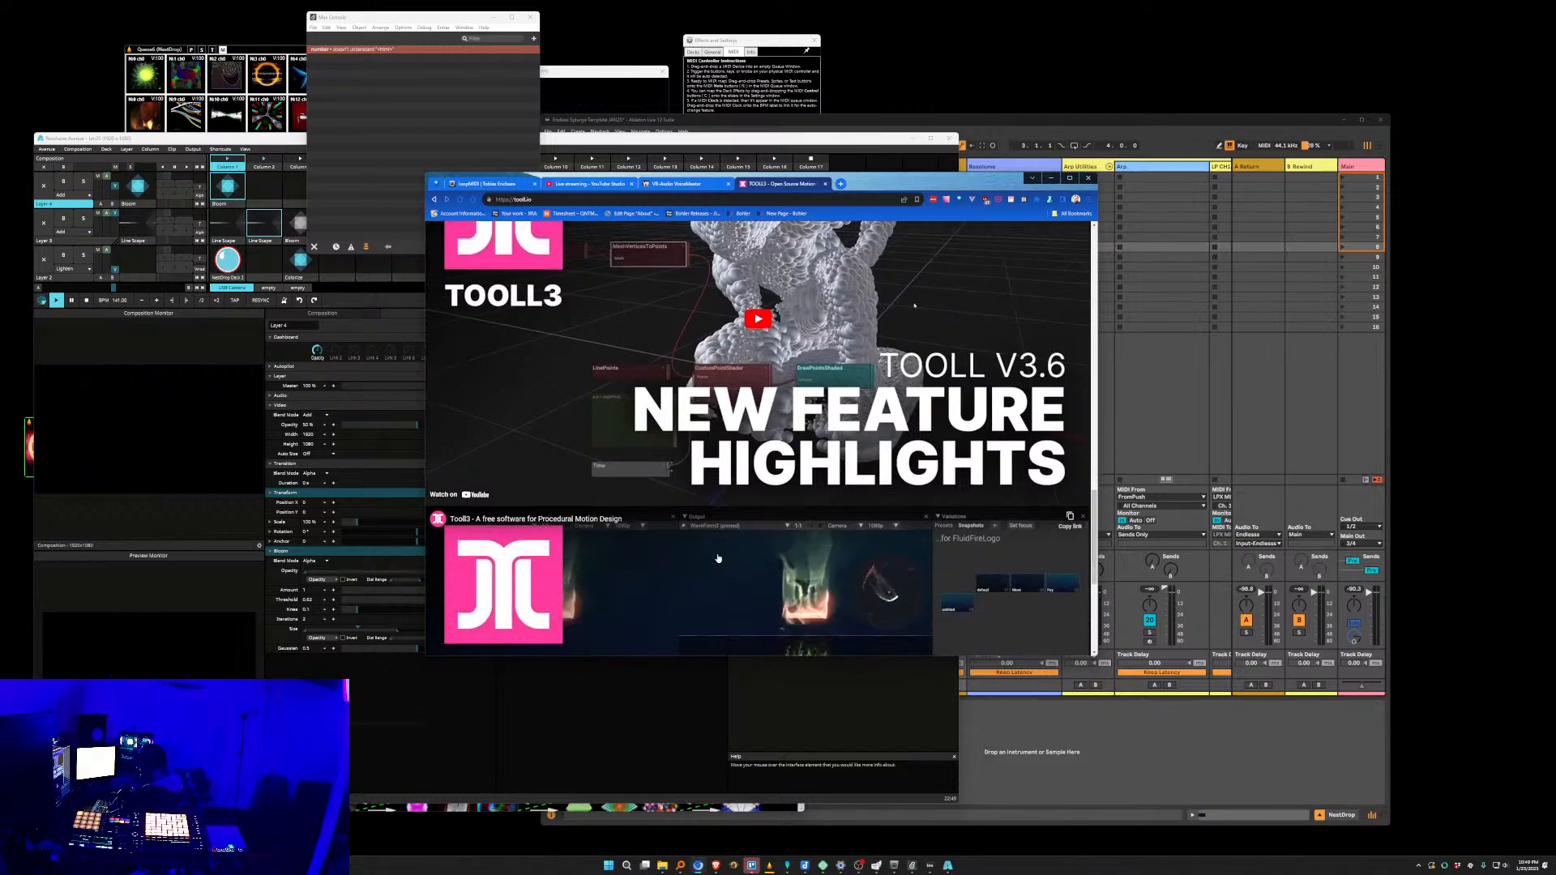
scroll(719, 555, down, 1)
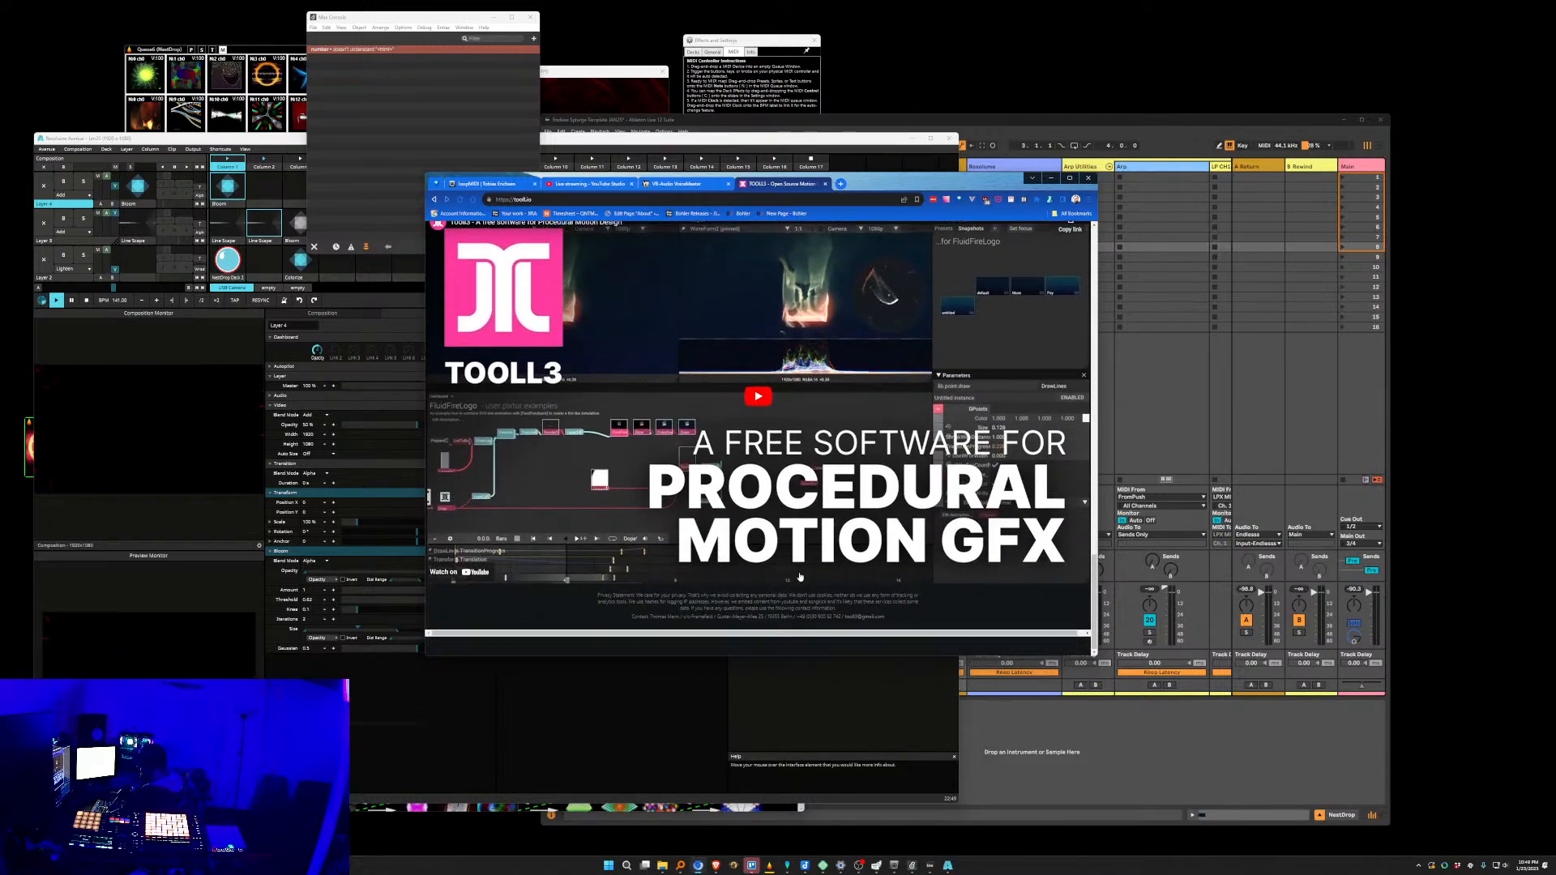
Reposition and enlarge the browser window, and review the TOOLL3 videos back up to the software description.
drag(914, 193, 890, 118)
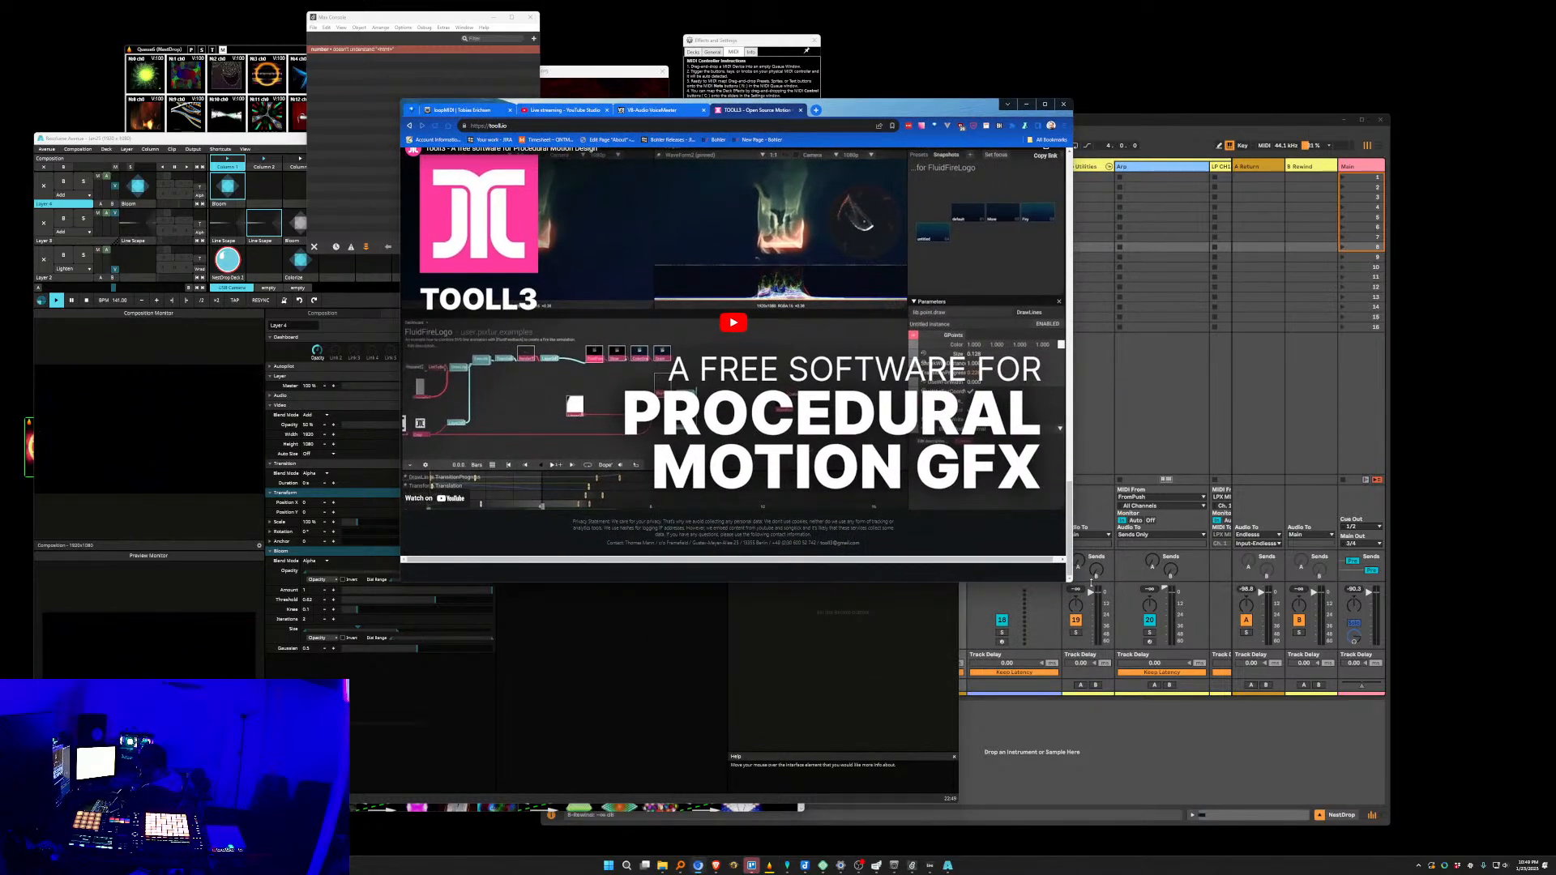
drag(1073, 585, 1200, 734)
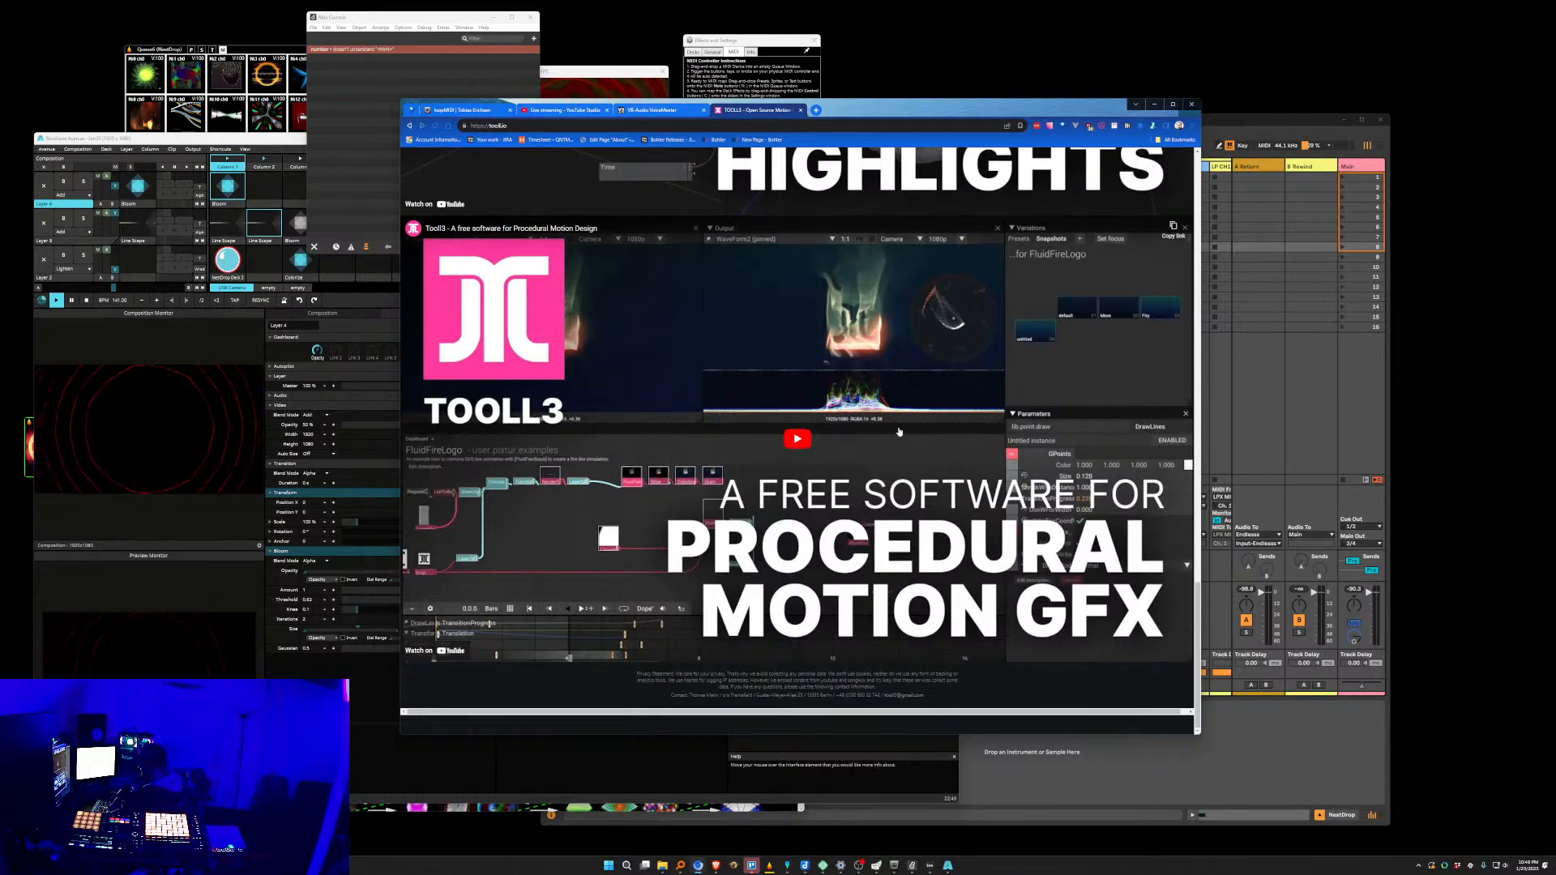
scroll(874, 451, up, 2)
scroll(862, 548, down, 2)
scroll(924, 418, up, 3)
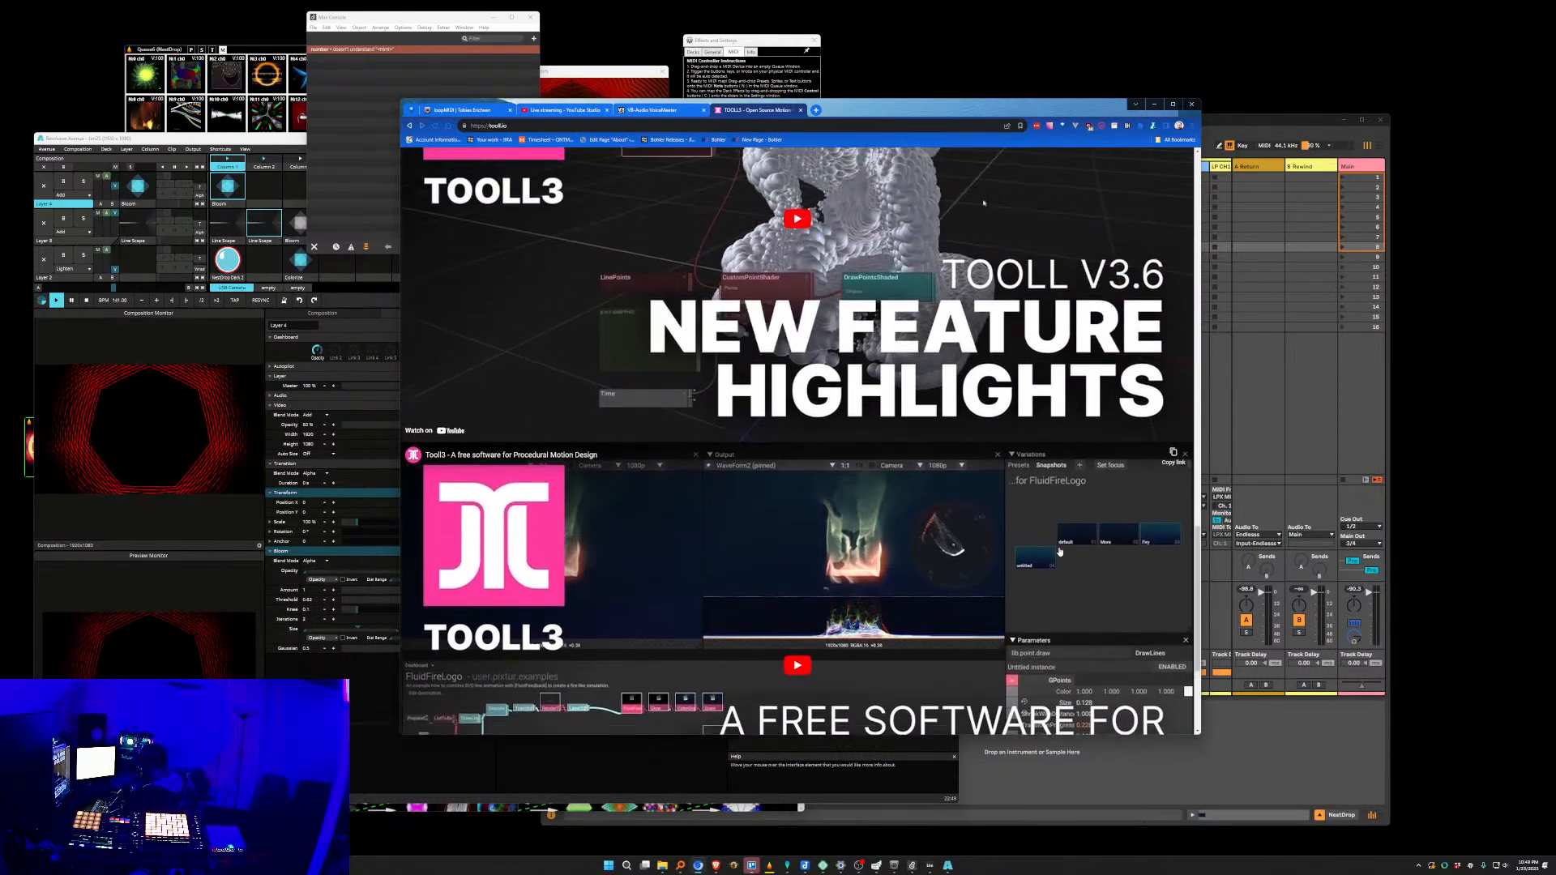
scroll(1053, 550, up, 4)
scroll(1053, 550, down, 3)
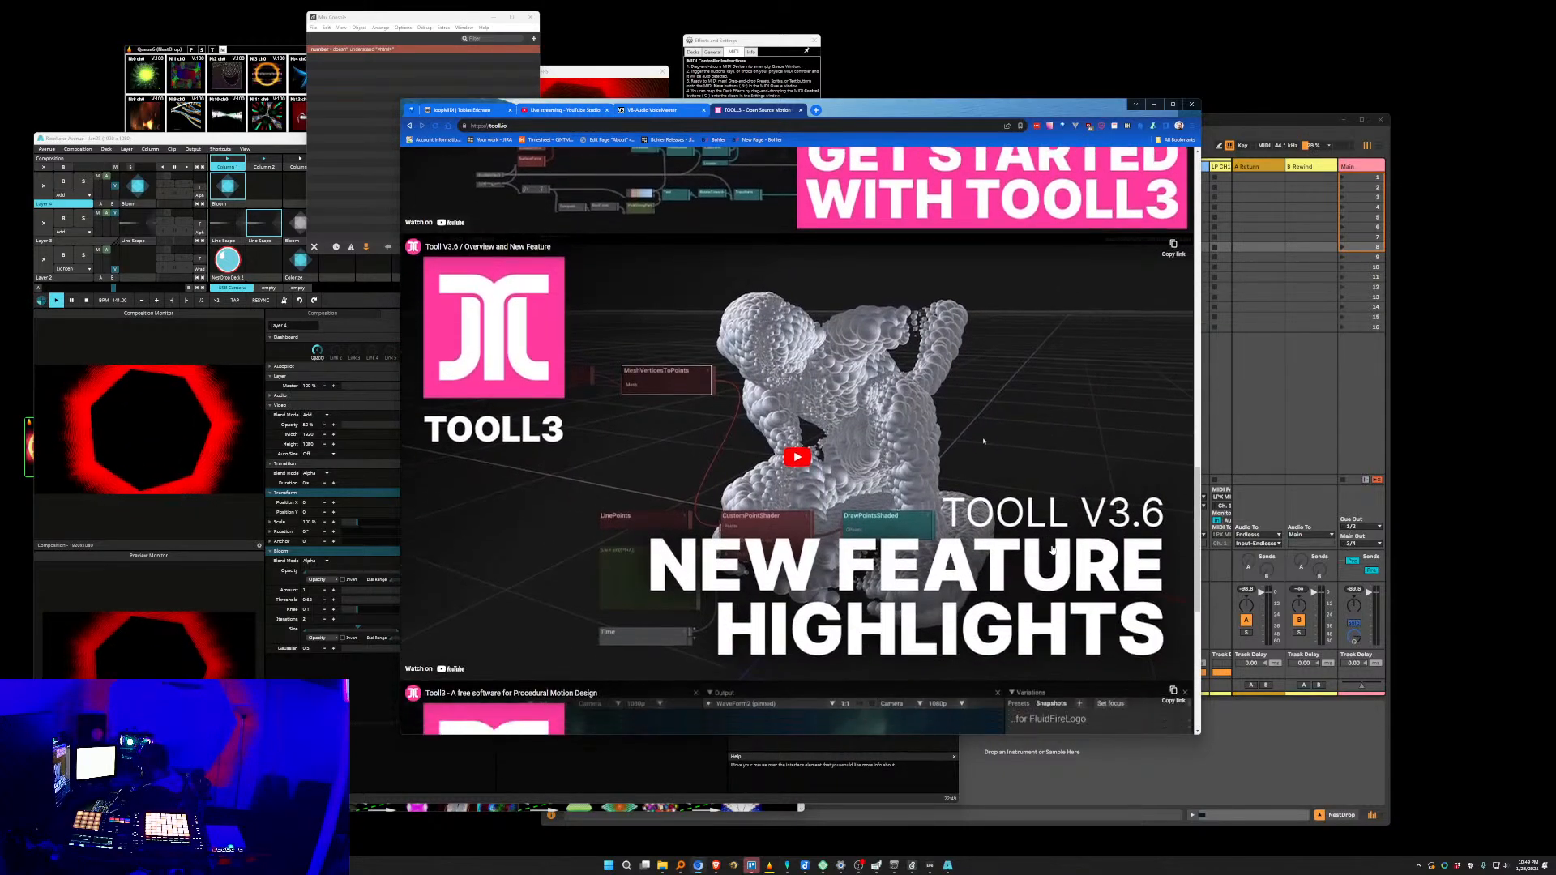
scroll(892, 365, up, 6)
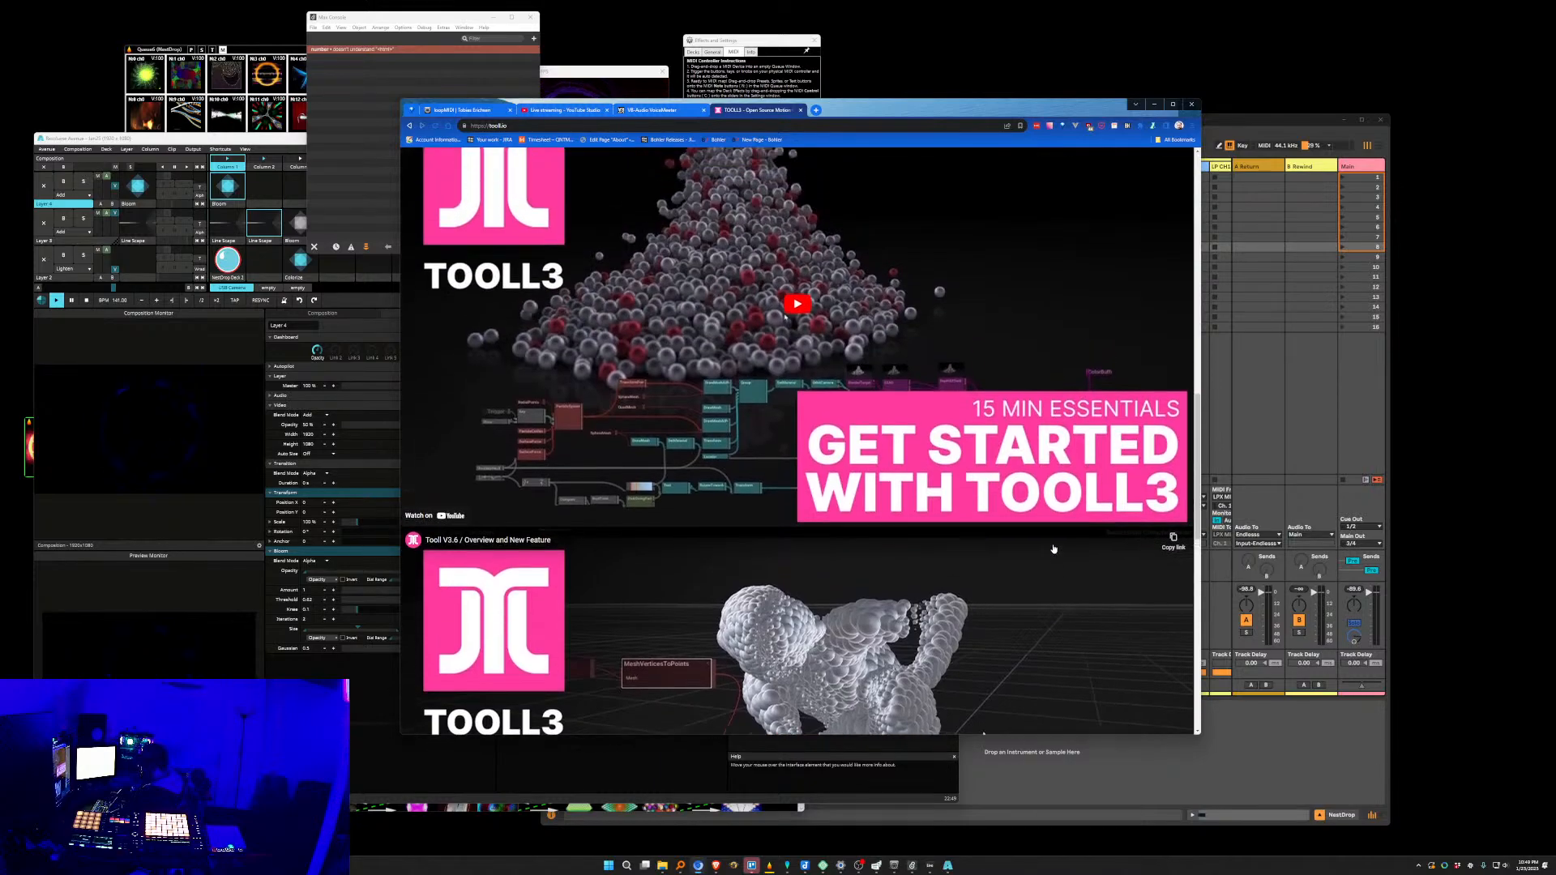
scroll(753, 297, up, 9)
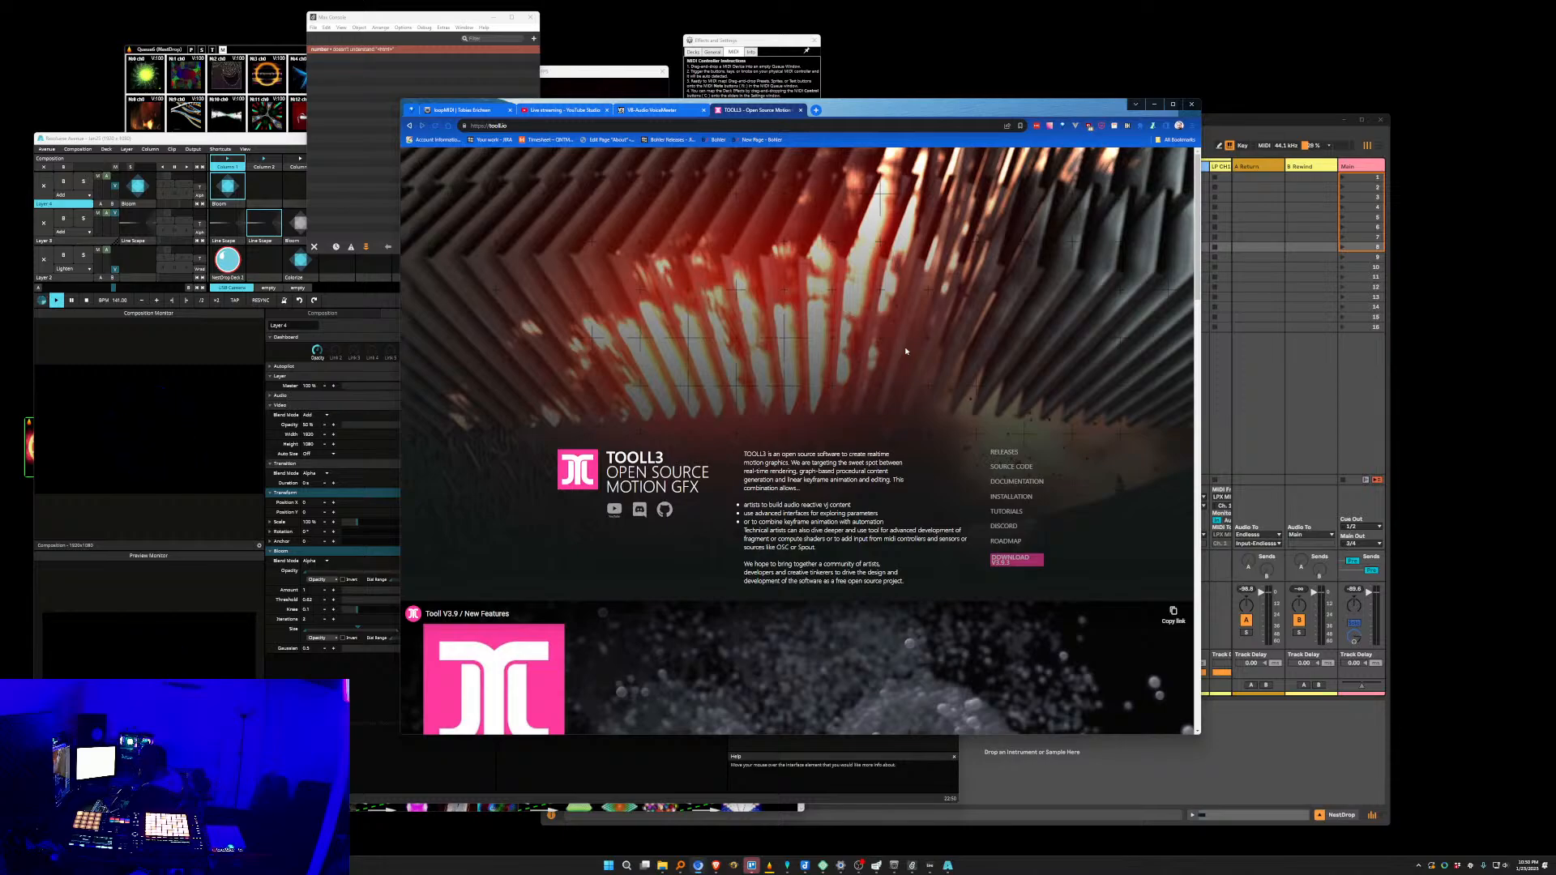
Examine the Get Started, V3.6 and Procedural Motion Design video previews on the TOOLL3 page, and return to its introduction.
scroll(906, 351, down, 10)
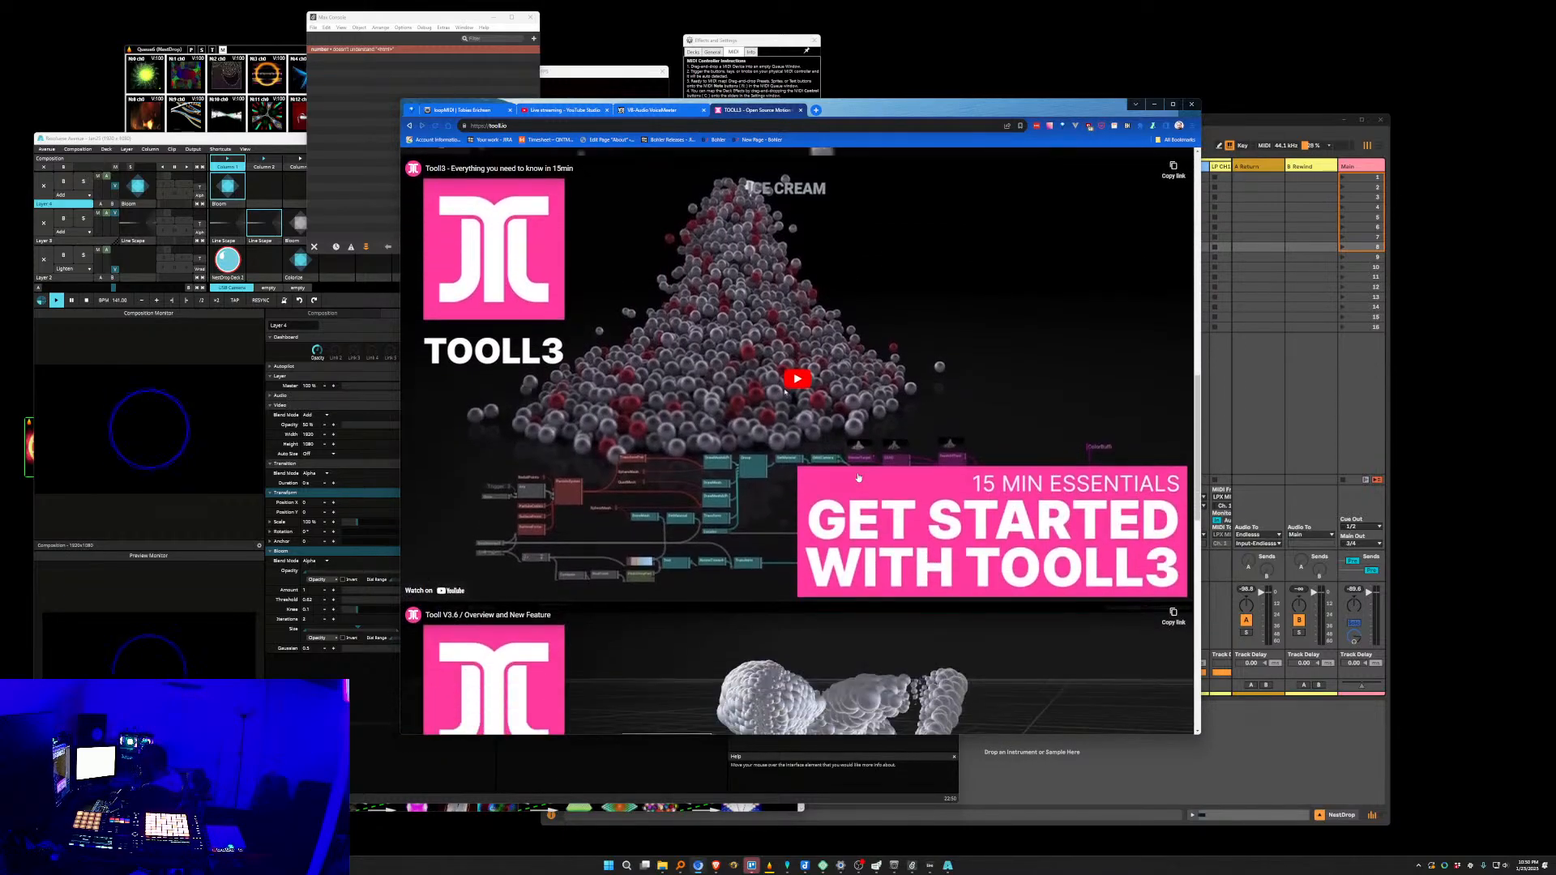
scroll(858, 478, down, 5)
scroll(752, 394, up, 1)
scroll(762, 409, down, 2)
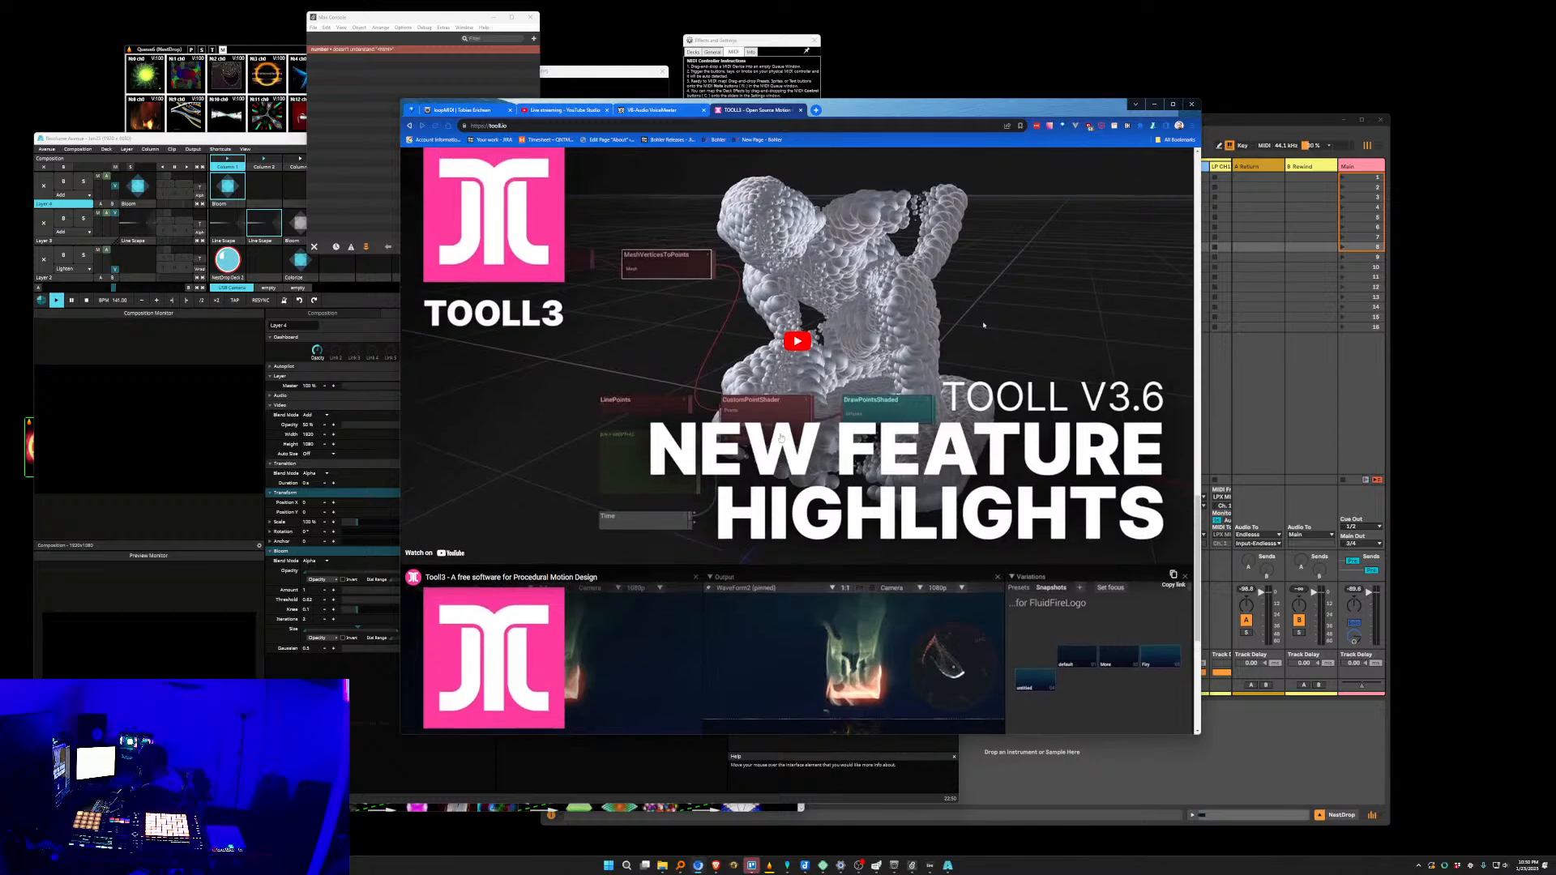
scroll(786, 446, down, 4)
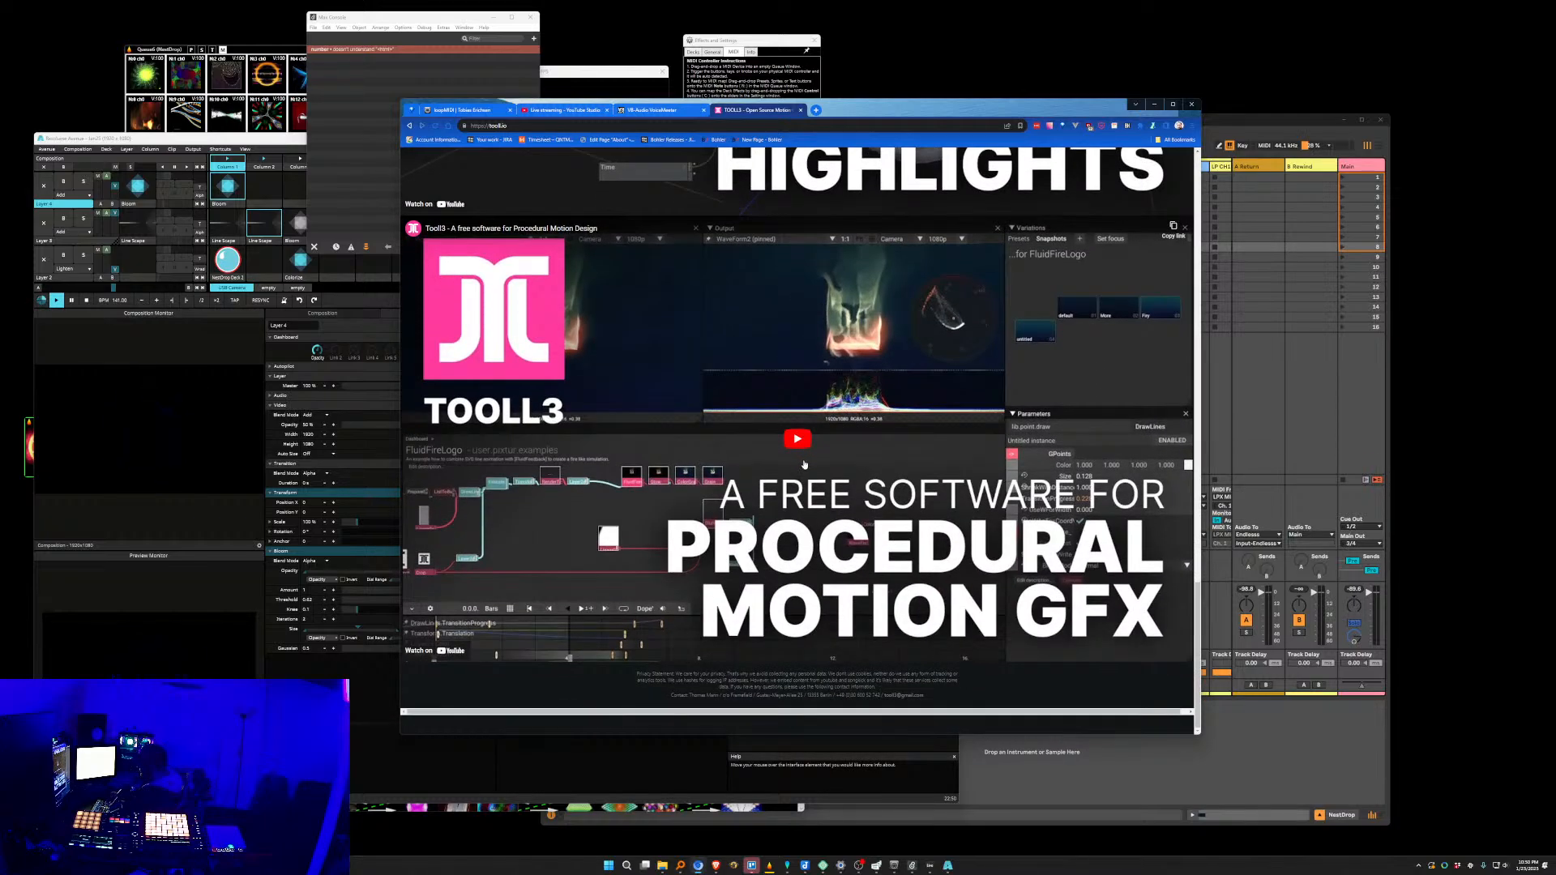
scroll(782, 501, up, 12)
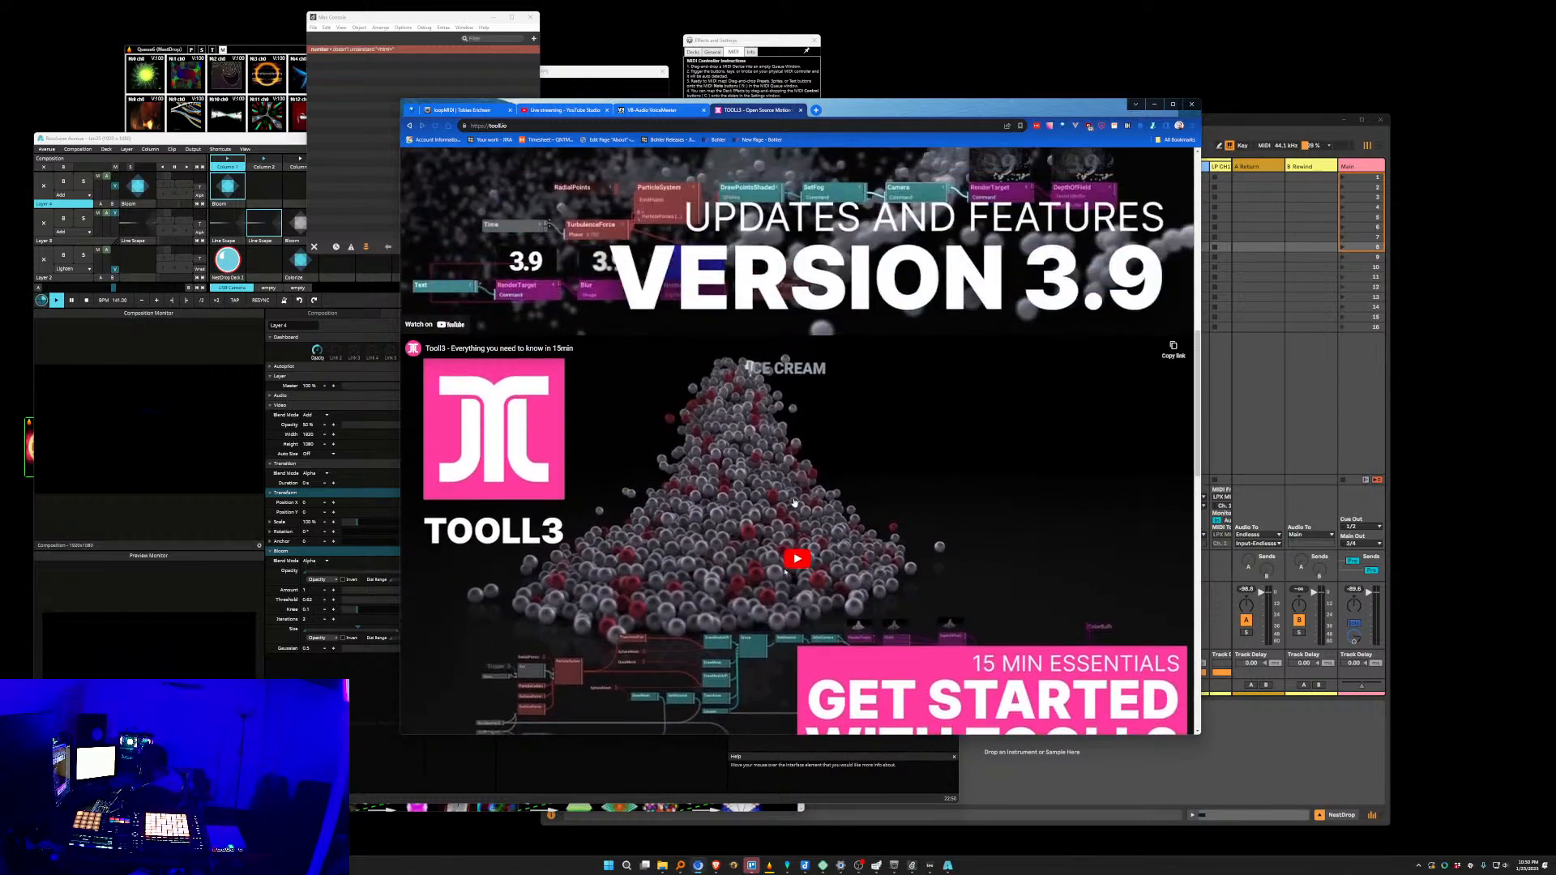
scroll(807, 507, up, 6)
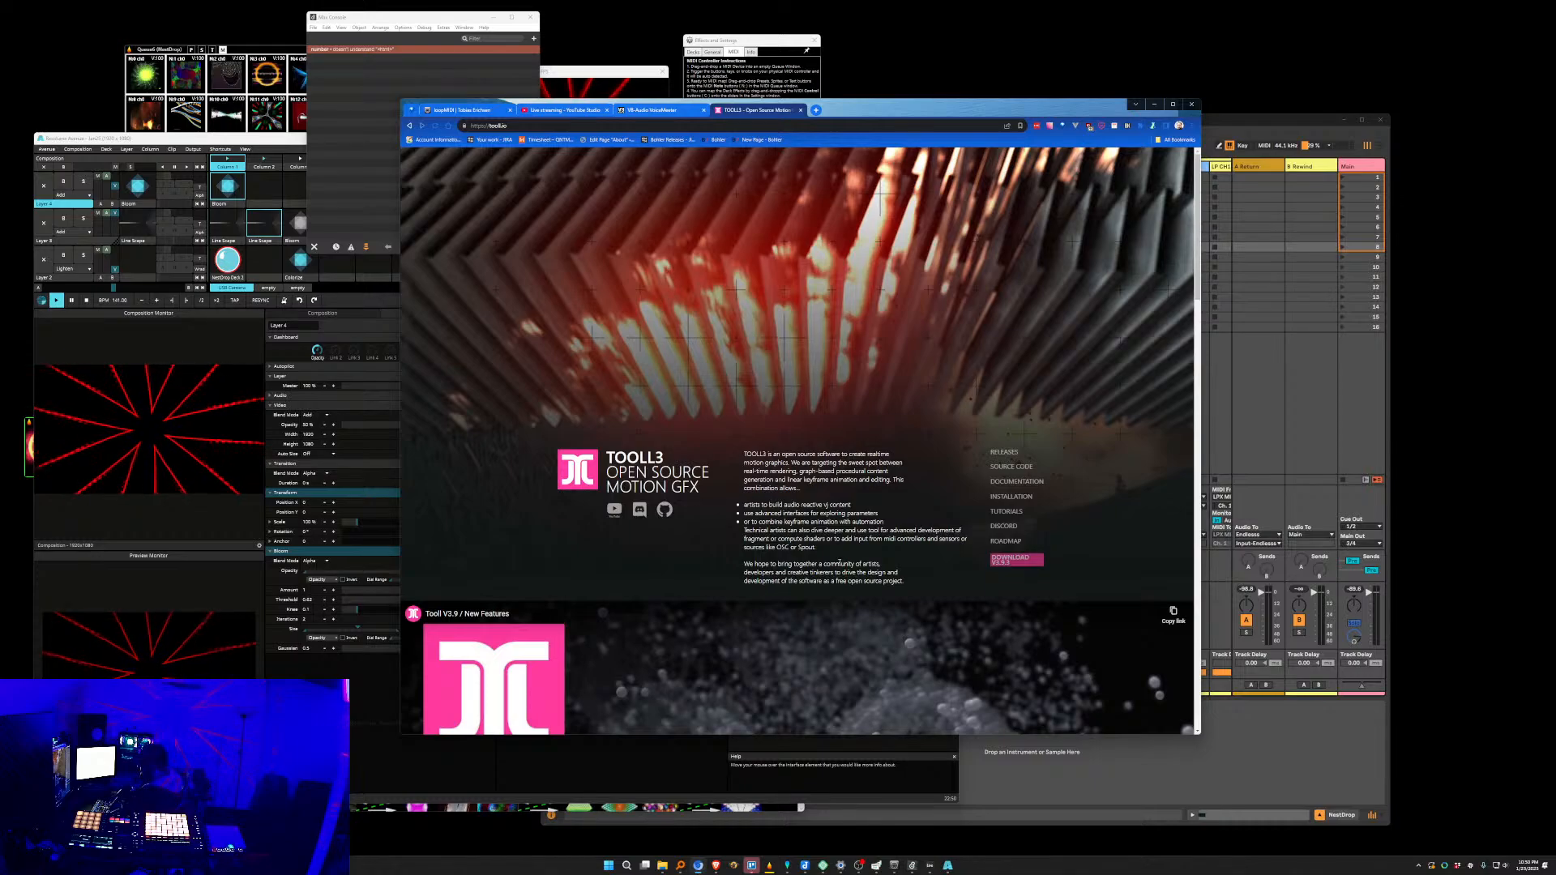
scroll(850, 585, down, 5)
scroll(849, 586, down, 10)
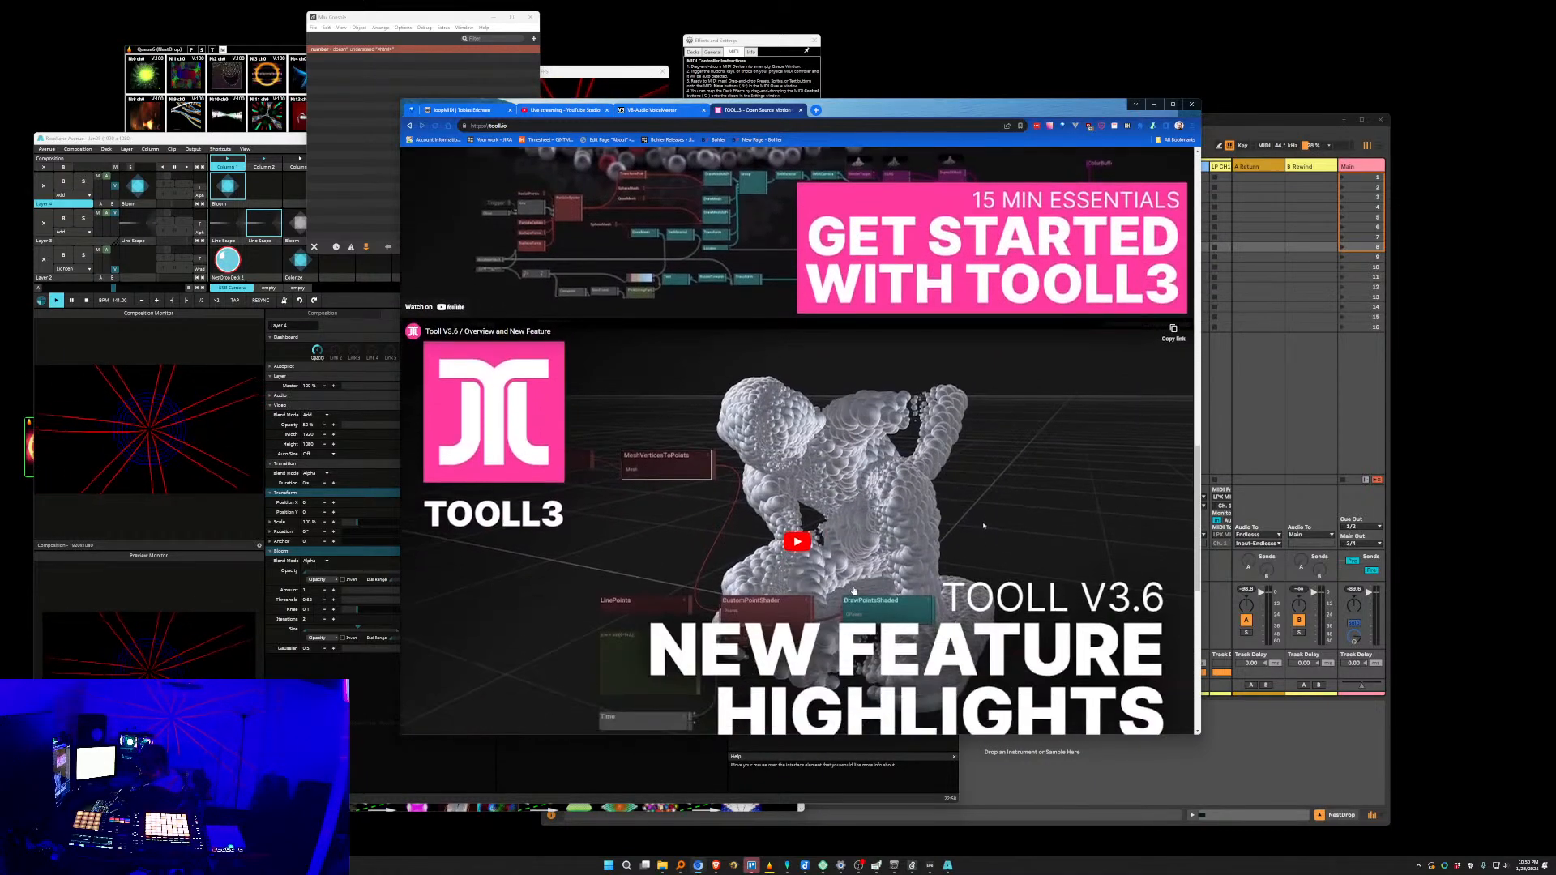
scroll(855, 592, down, 5)
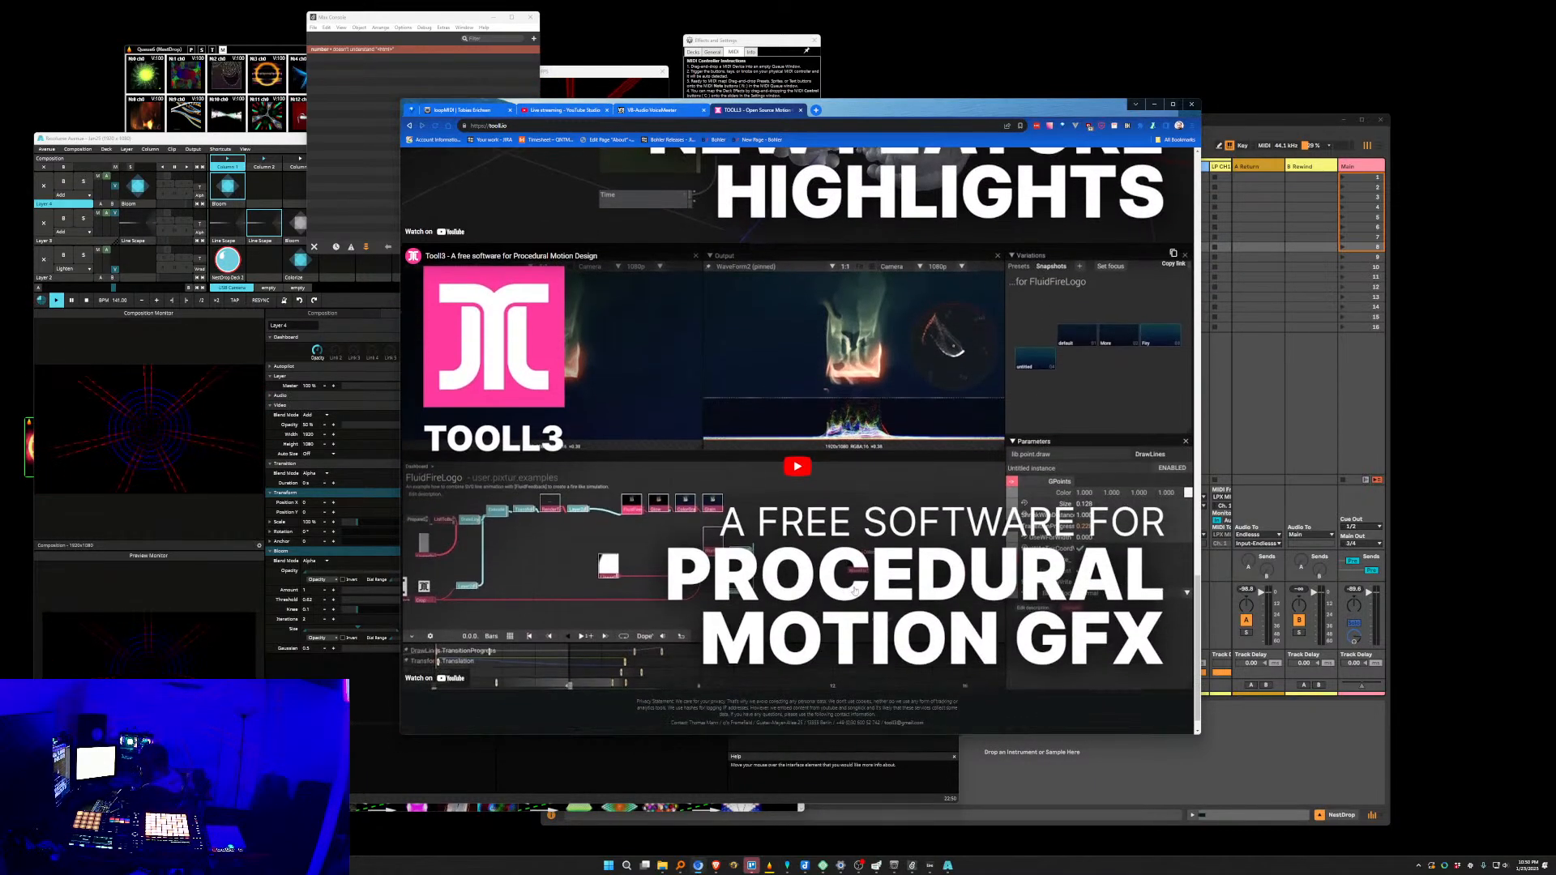
scroll(854, 590, up, 5)
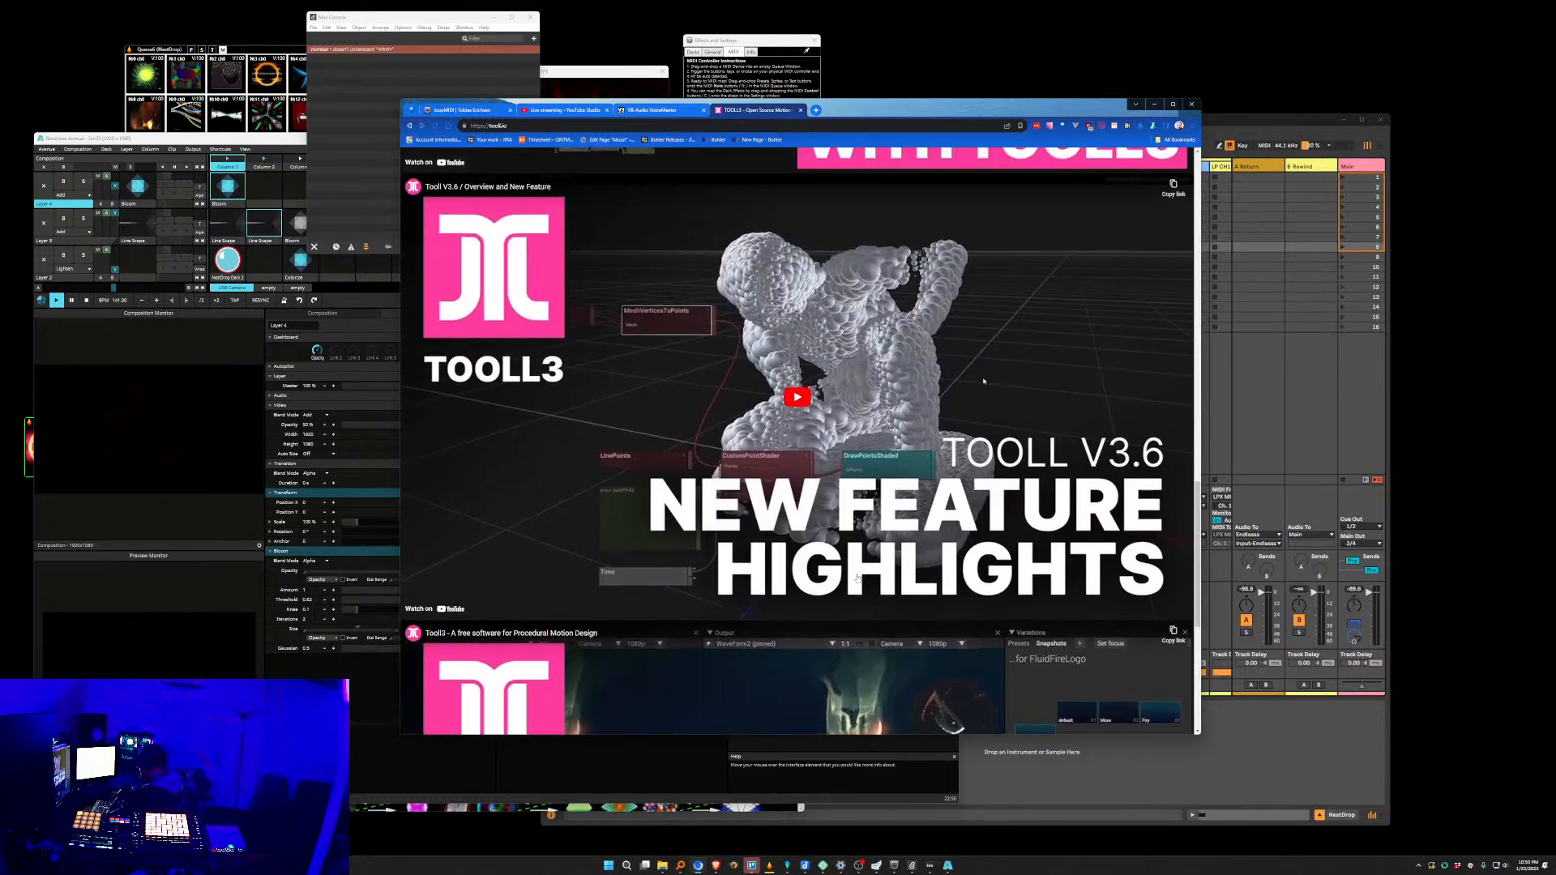
scroll(858, 578, down, 4)
scroll(859, 572, up, 13)
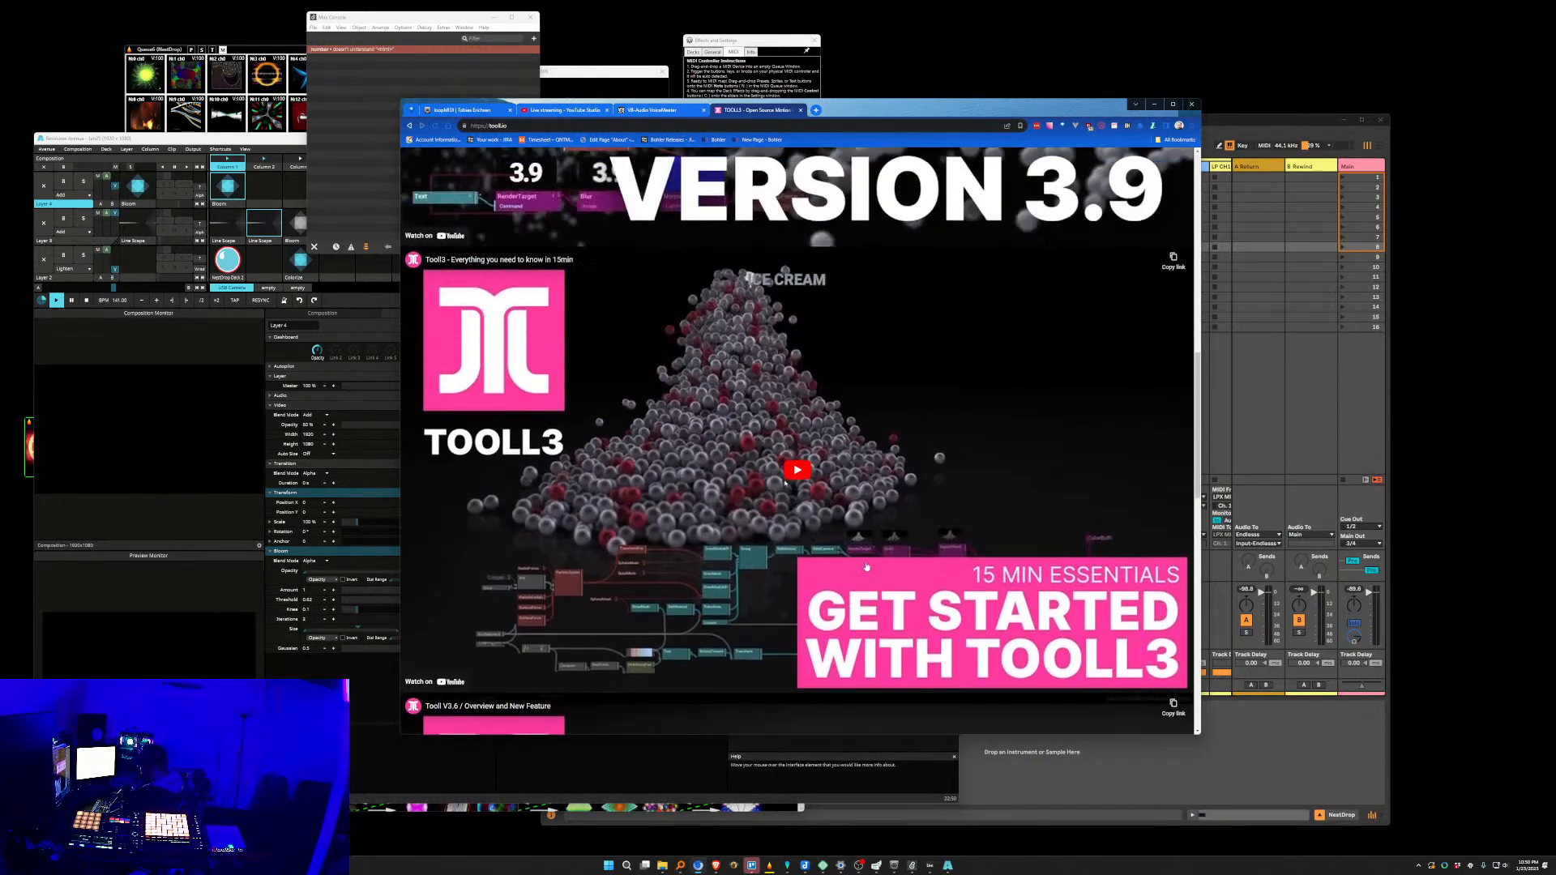
scroll(866, 559, up, 6)
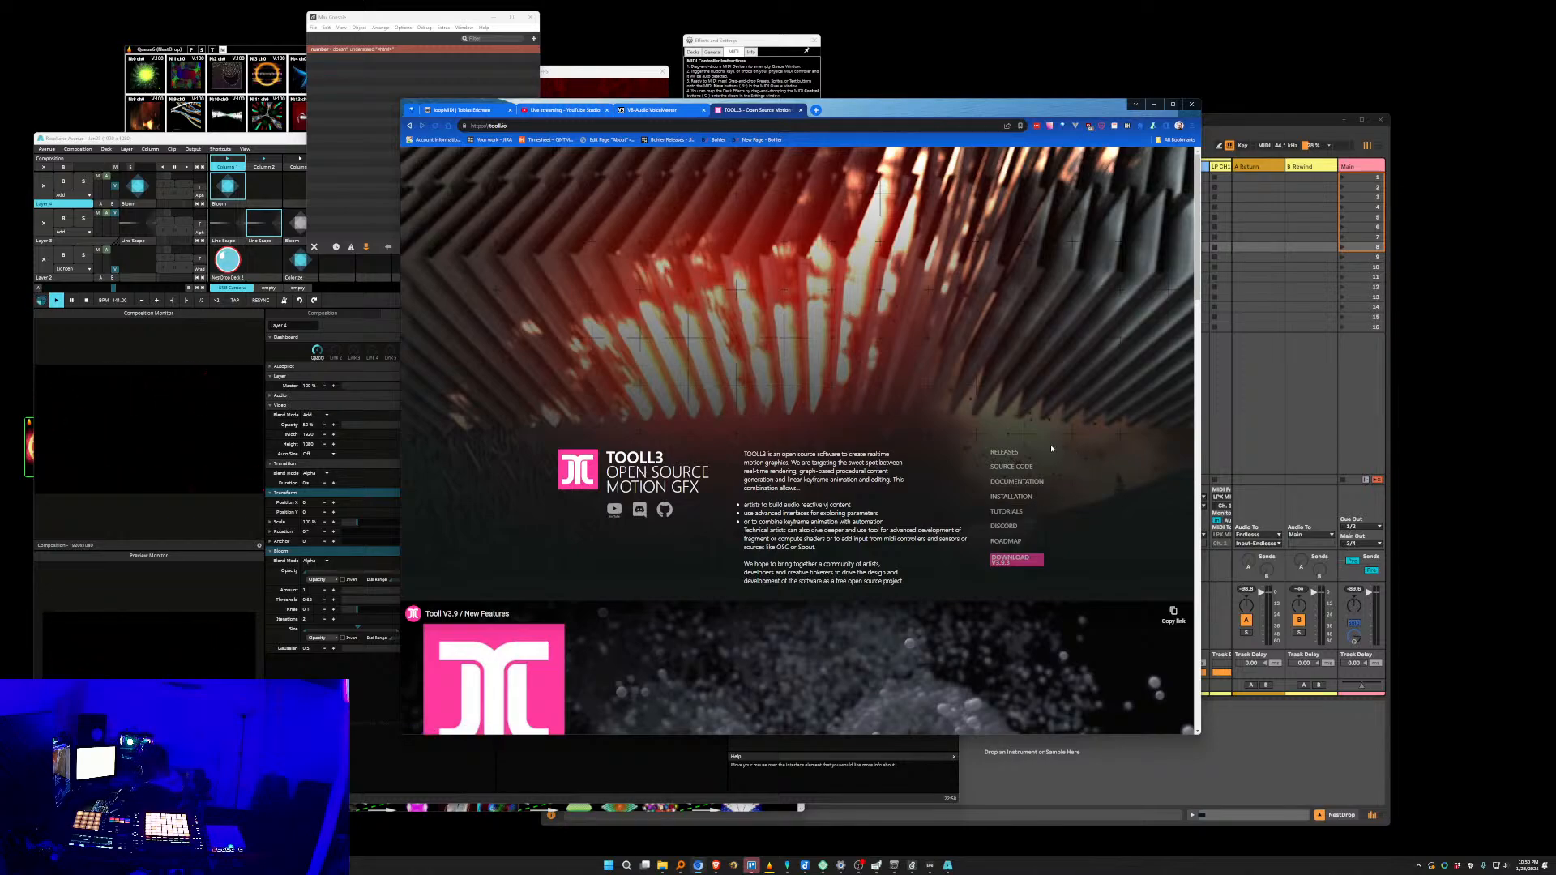
Highlight the TOOLL3 description text for reading, and clear the selection.
mouse_move(742, 454)
mouse_down()
mouse_move(916, 581)
mouse_move(770, 450)
mouse_up()
click(915, 582)
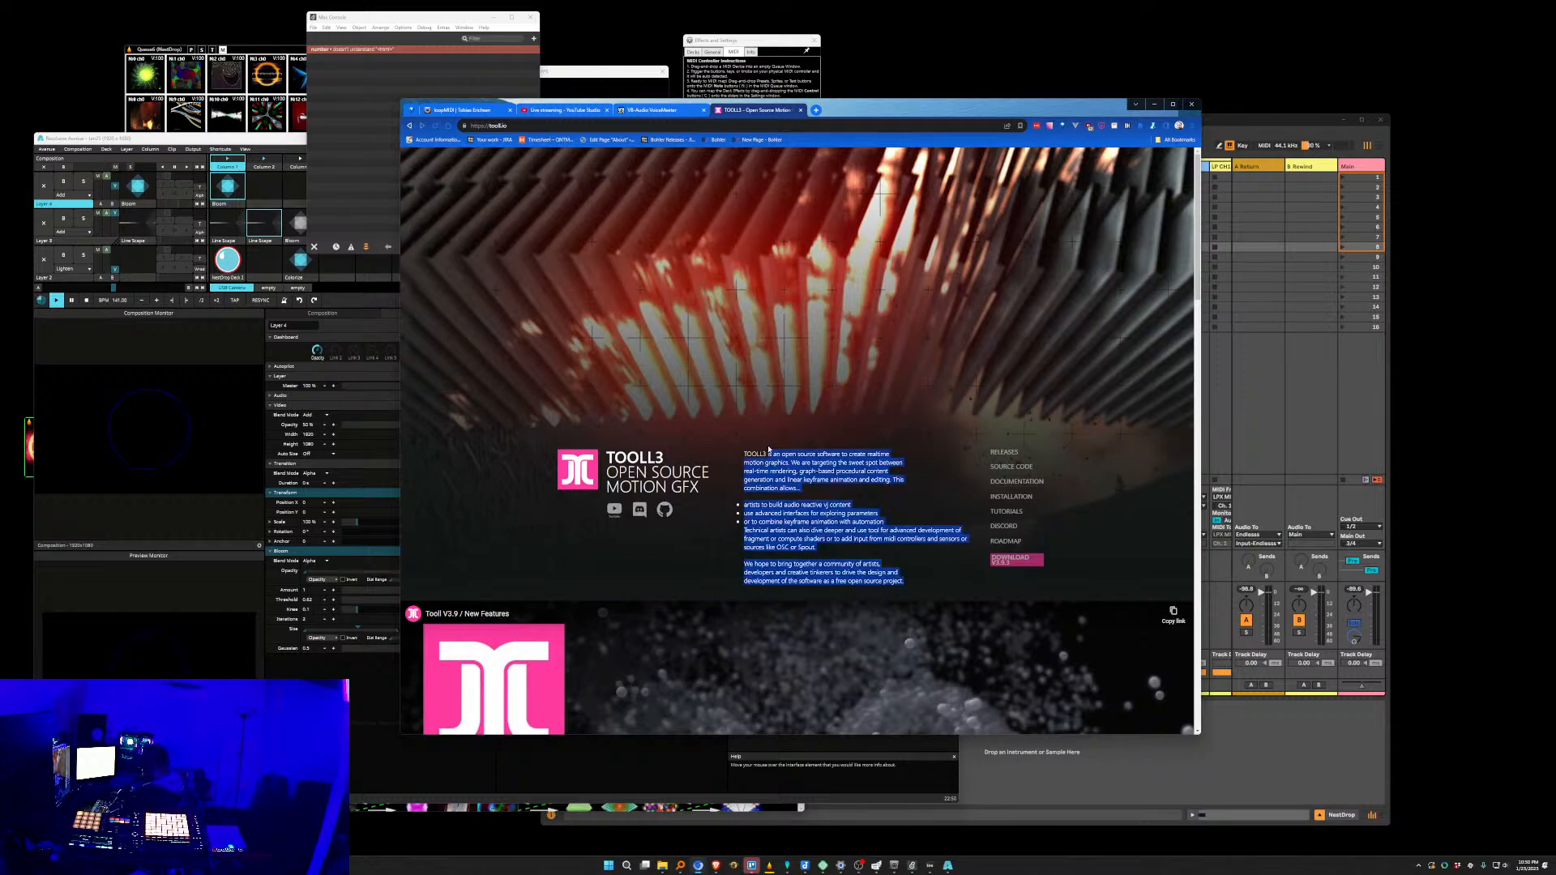
click(742, 448)
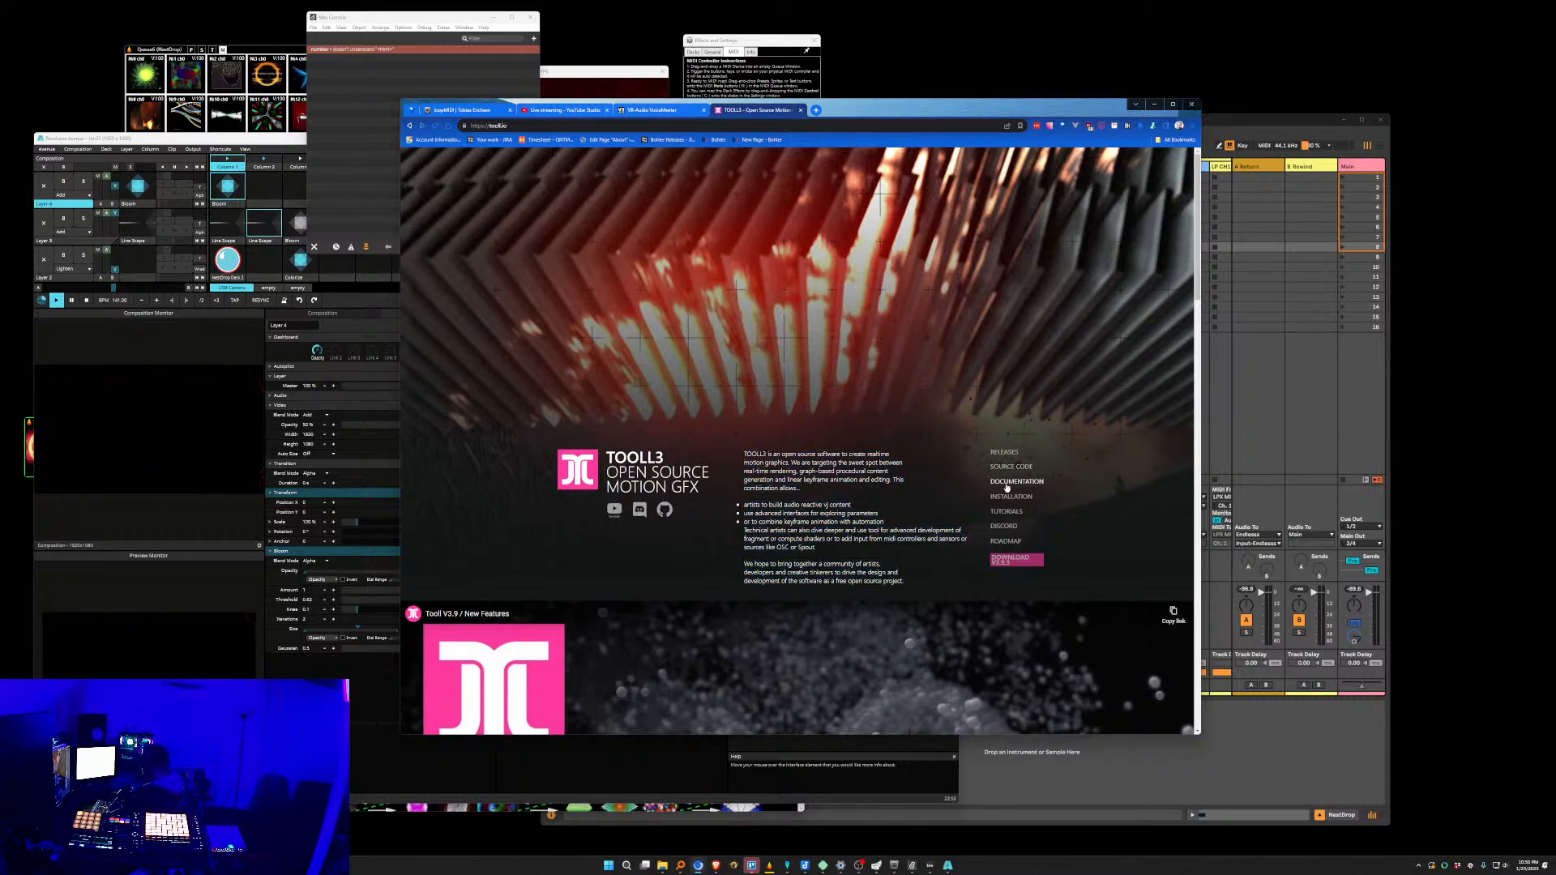
Open TOOLL3's documentation wiki, check its Home and Installation pages, and open the How Tooll Works article.
click(1013, 483)
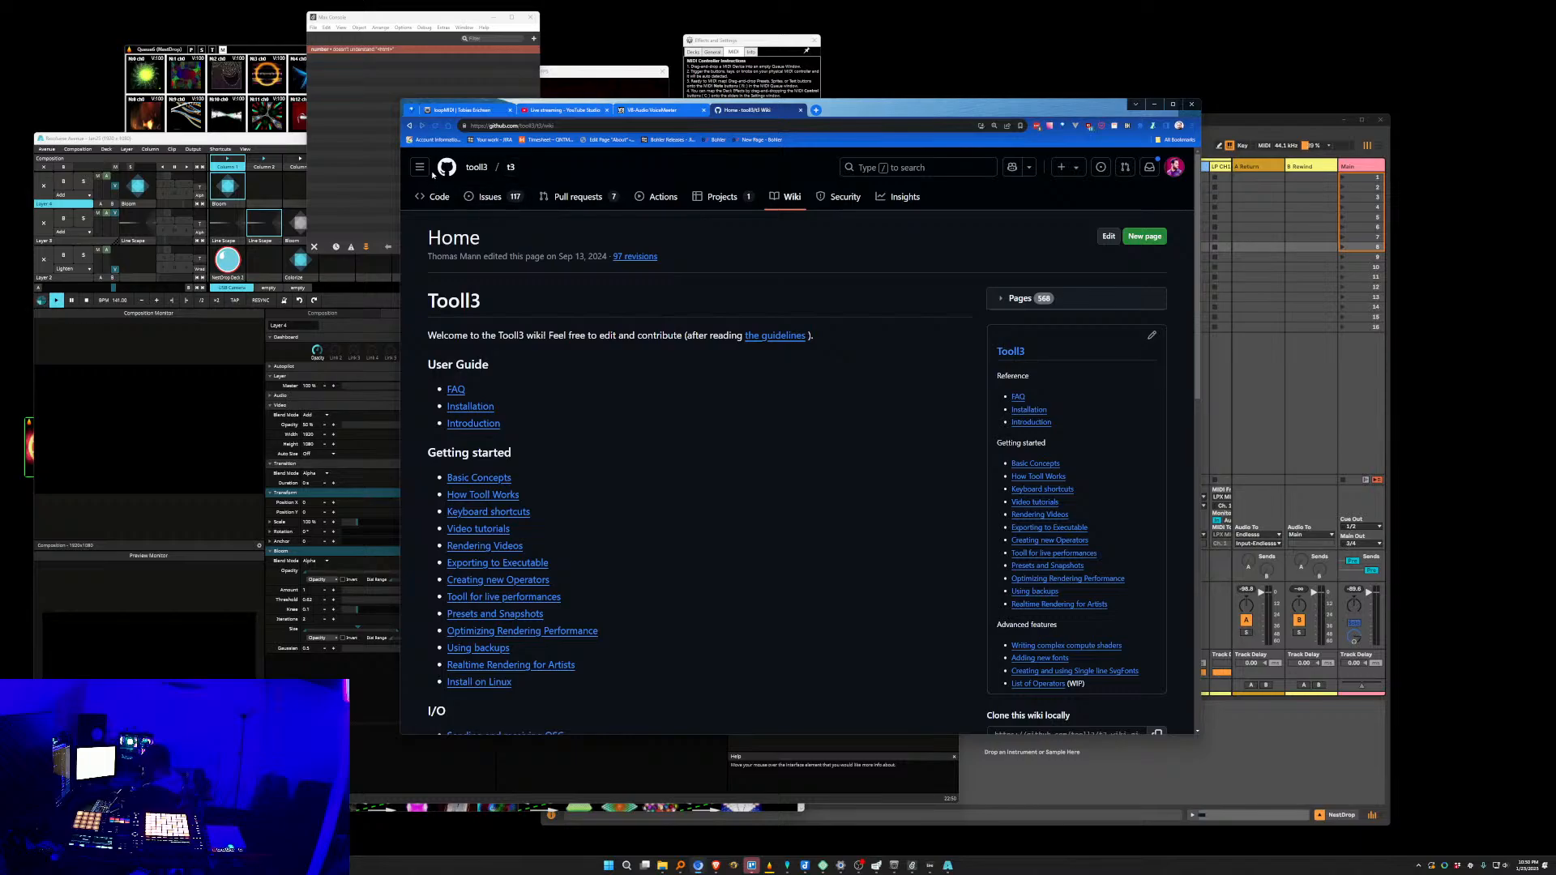
click(409, 127)
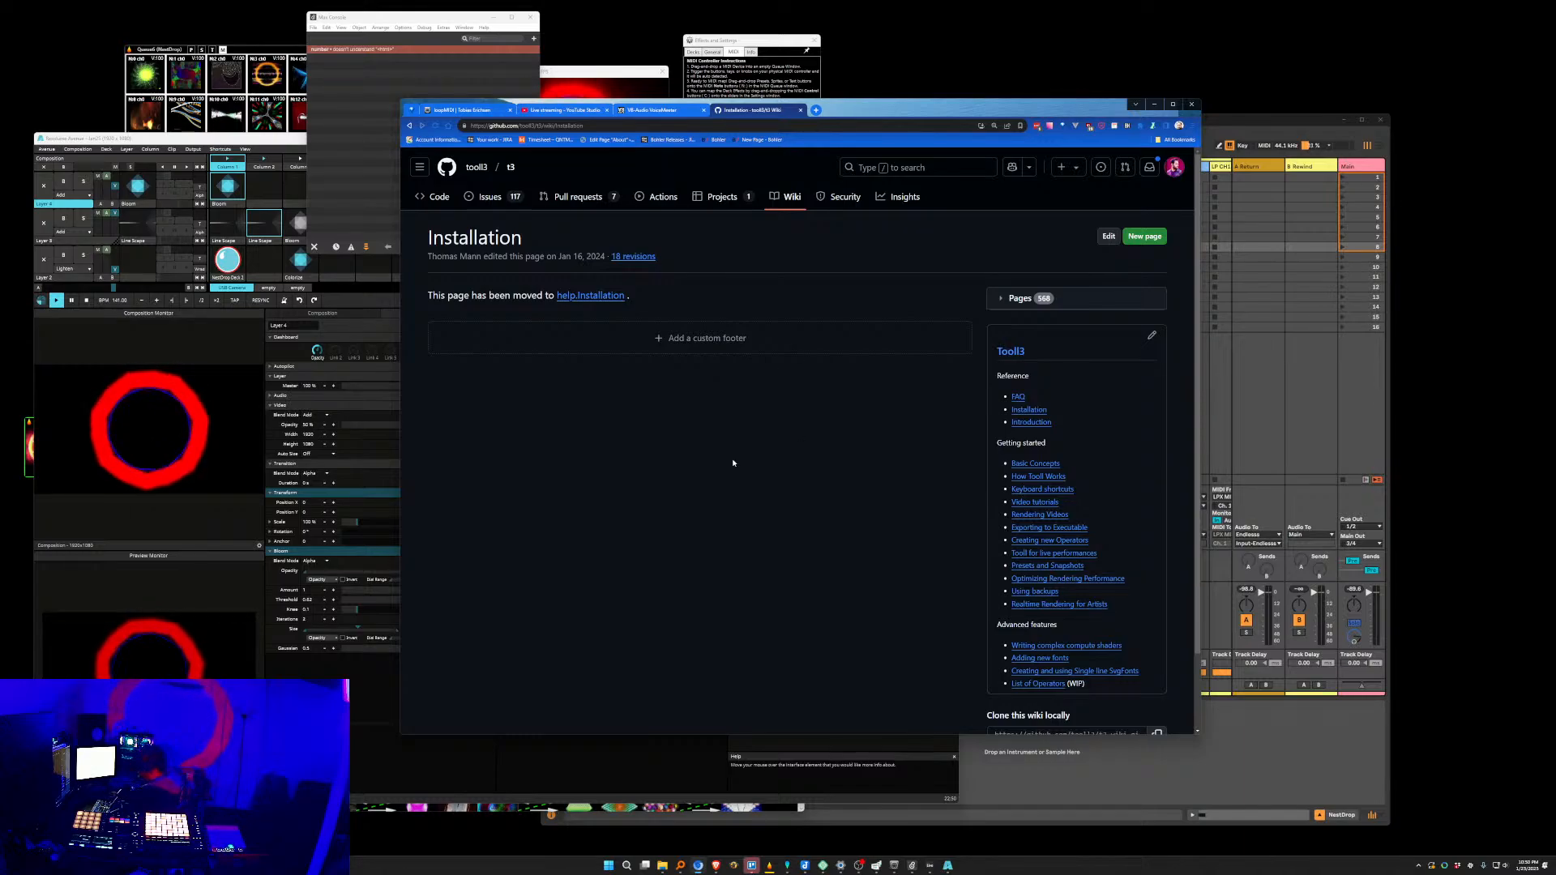
scroll(696, 482, down, 2)
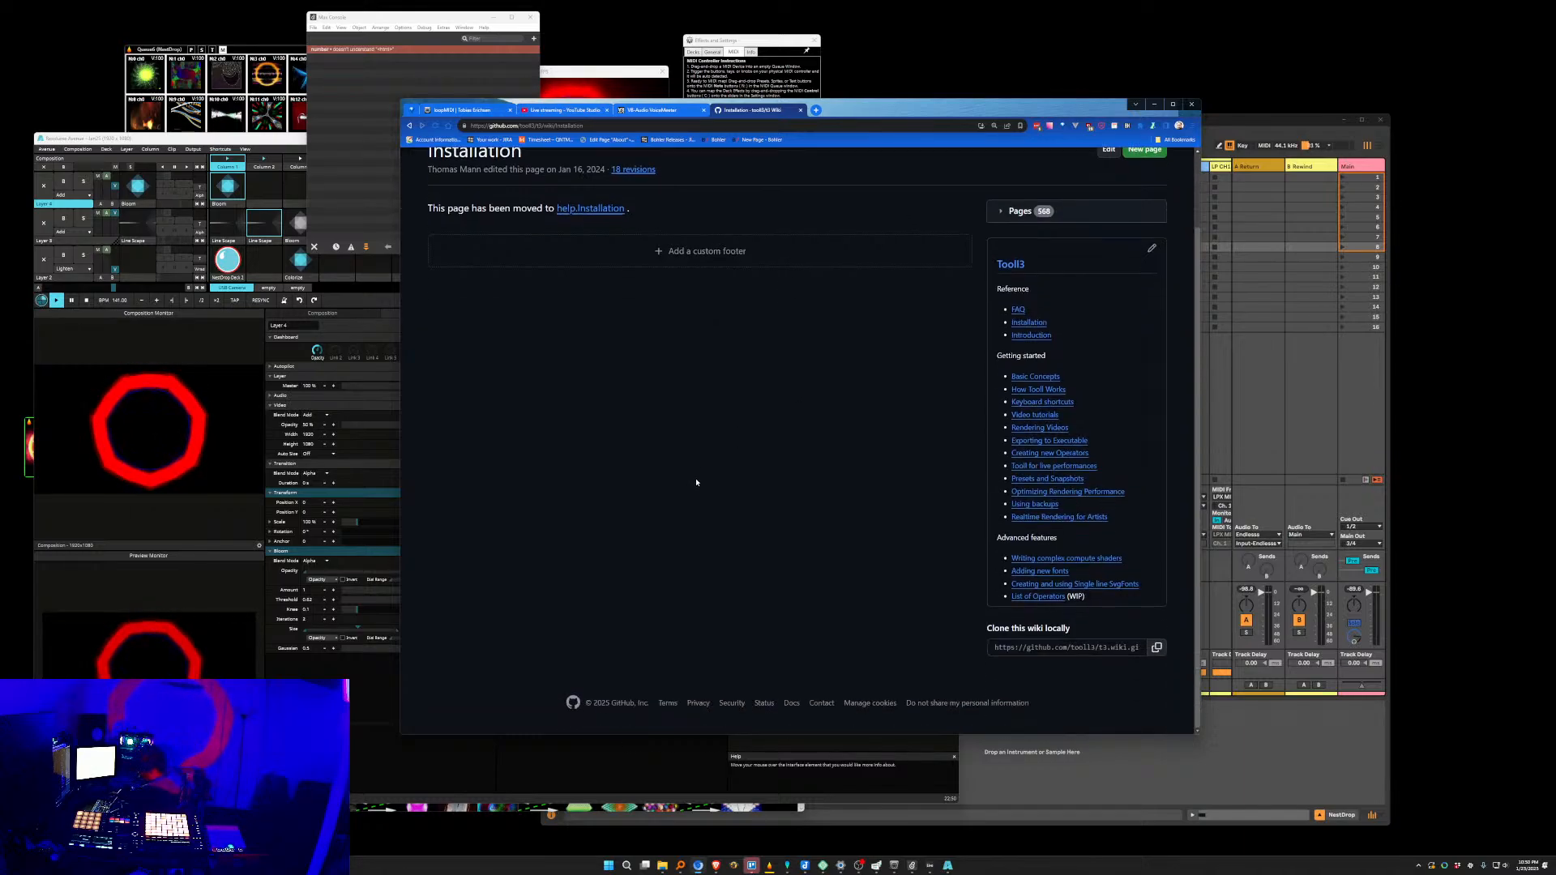
click(1063, 391)
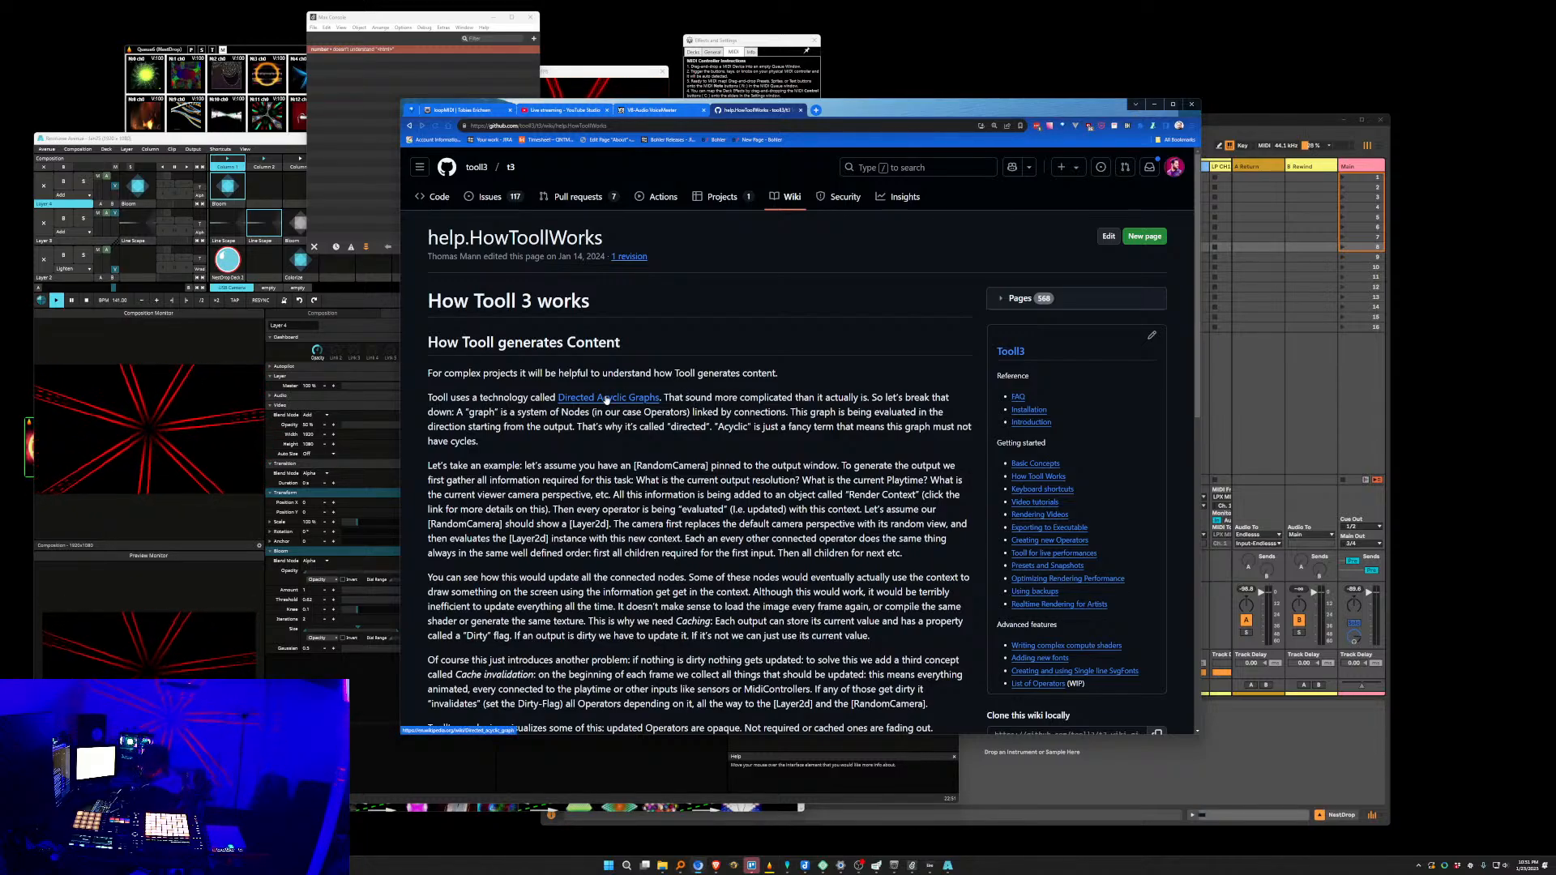
mouse_move(860, 866)
click(860, 826)
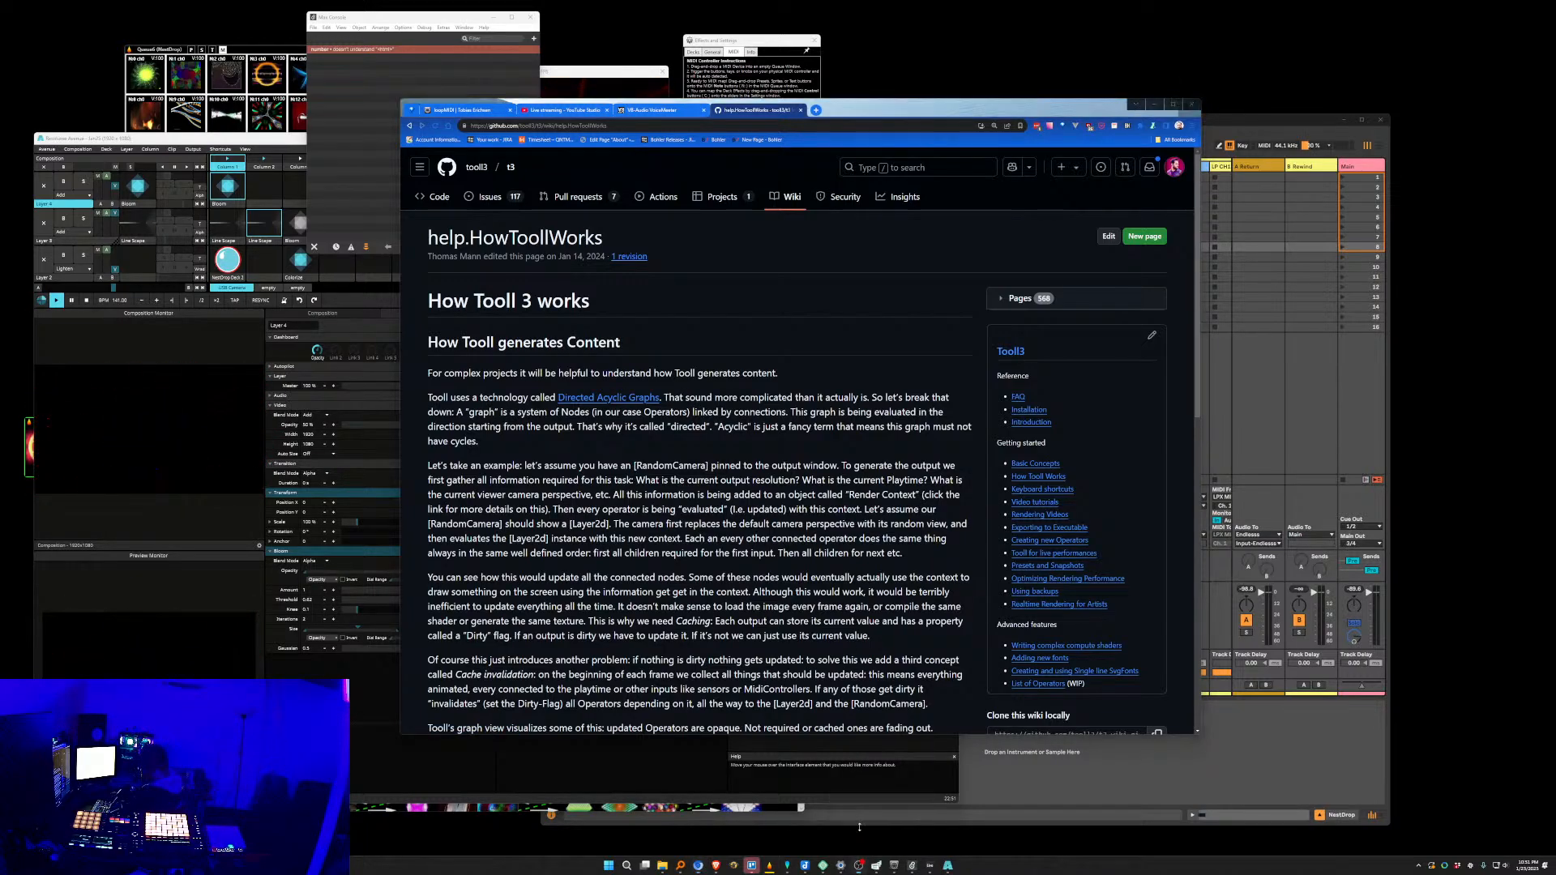